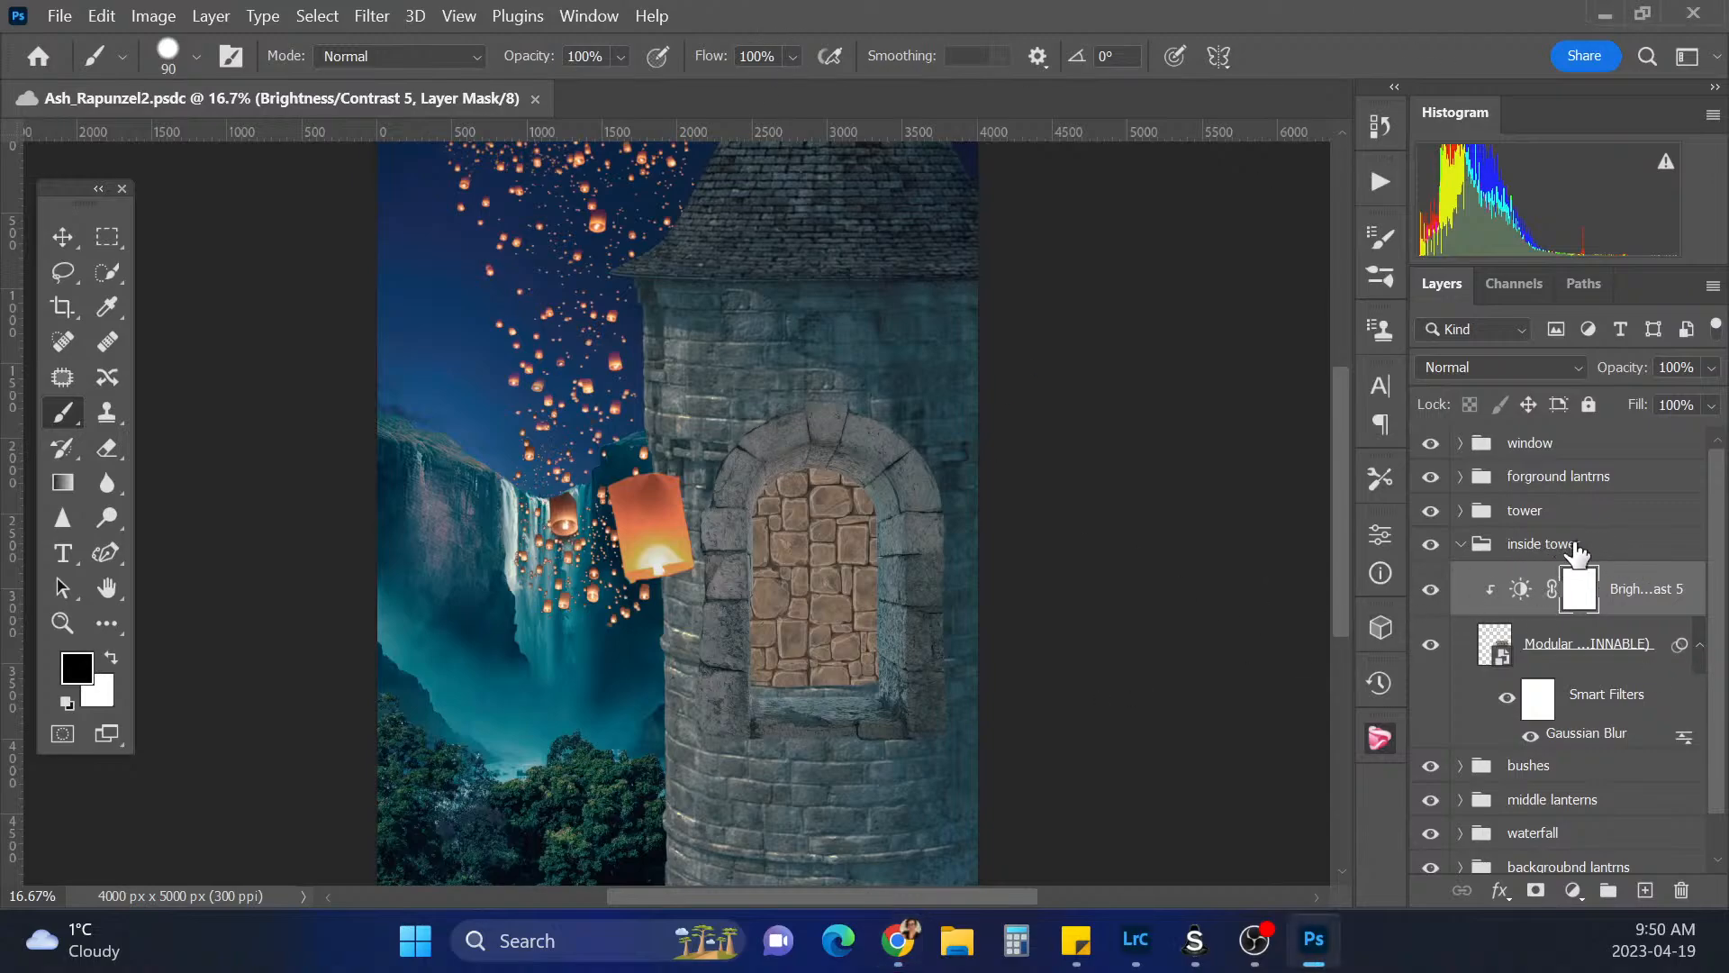
# Collapse the inside tower layer group and make it the active group
pyautogui.click(1466, 557)
pyautogui.click(1462, 547)
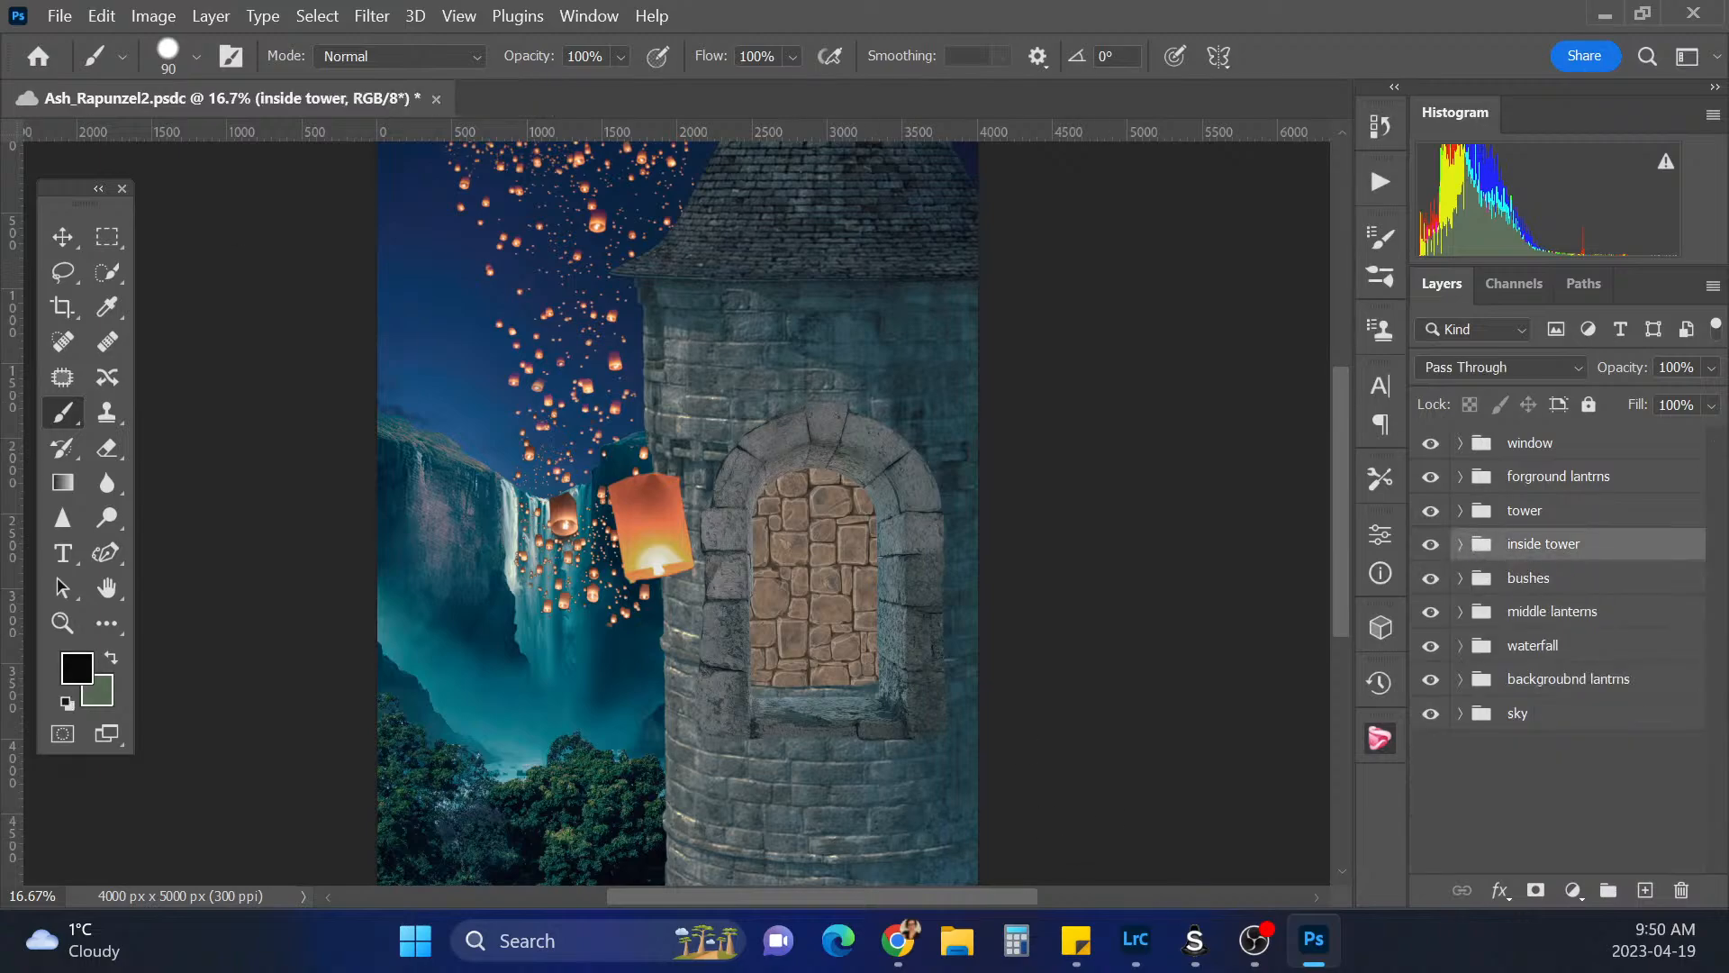
# Switch to Lightroom Classic, enlarge its window and show _DSC7798.dng on its own in Loupe view
pyautogui.hotkey('alt', 'Tab')
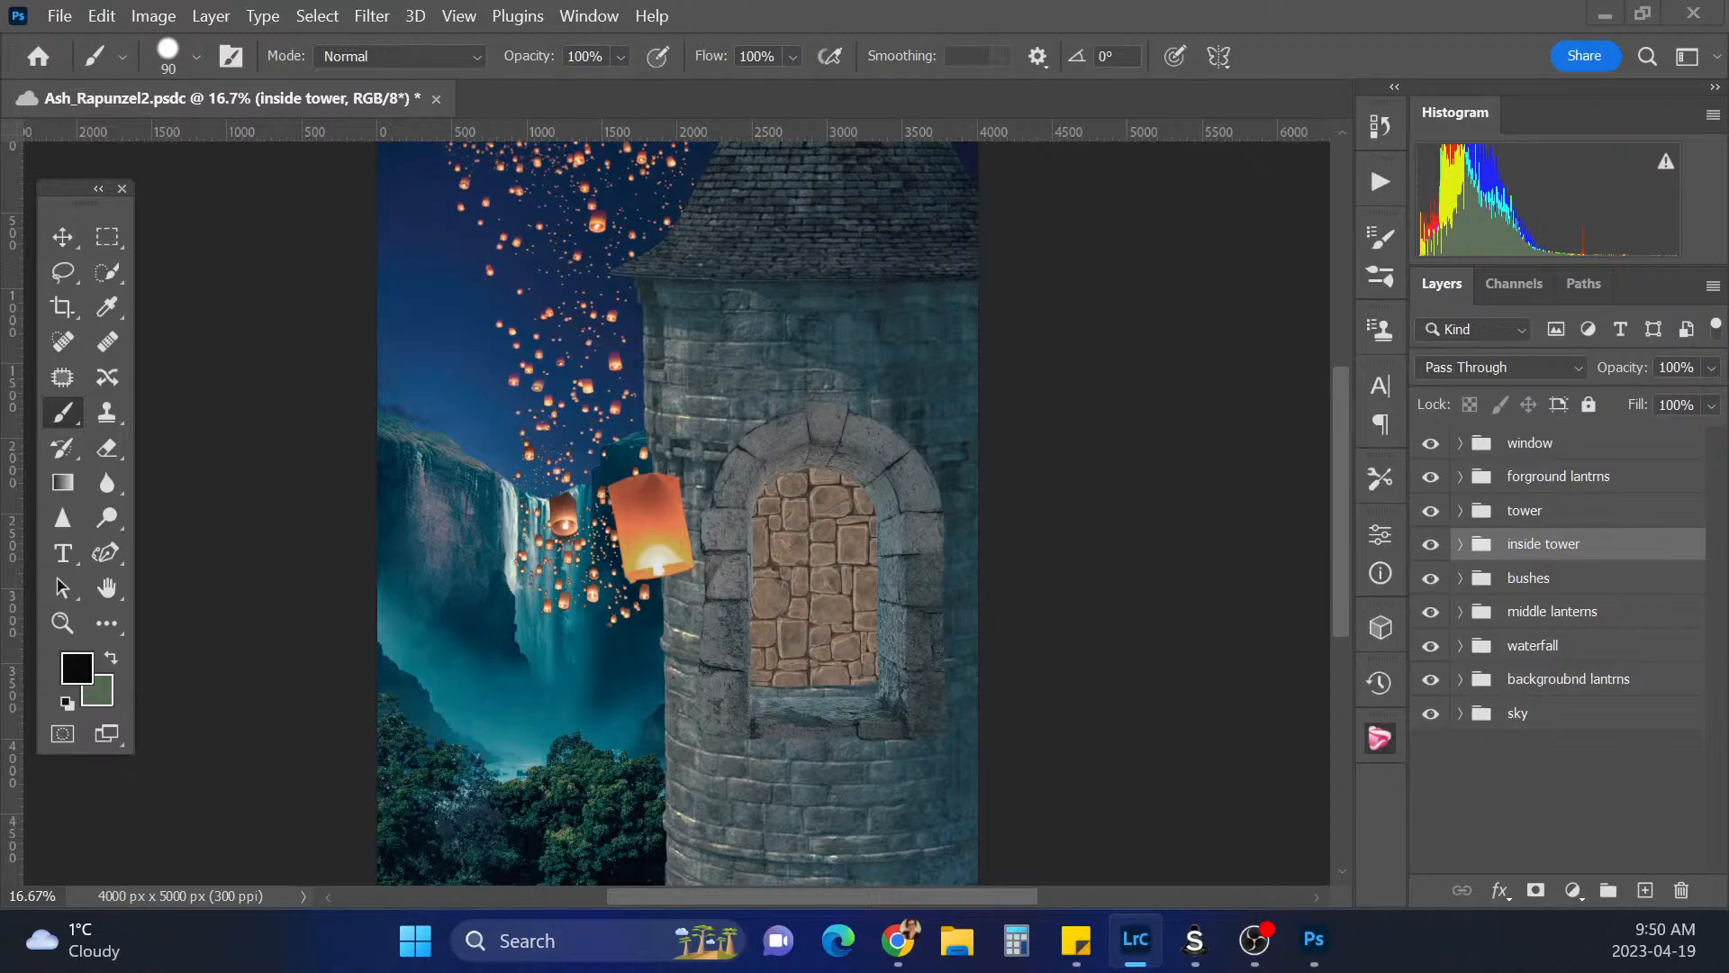
pyautogui.moveTo(0, 540); pyautogui.dragTo(1169, 196)
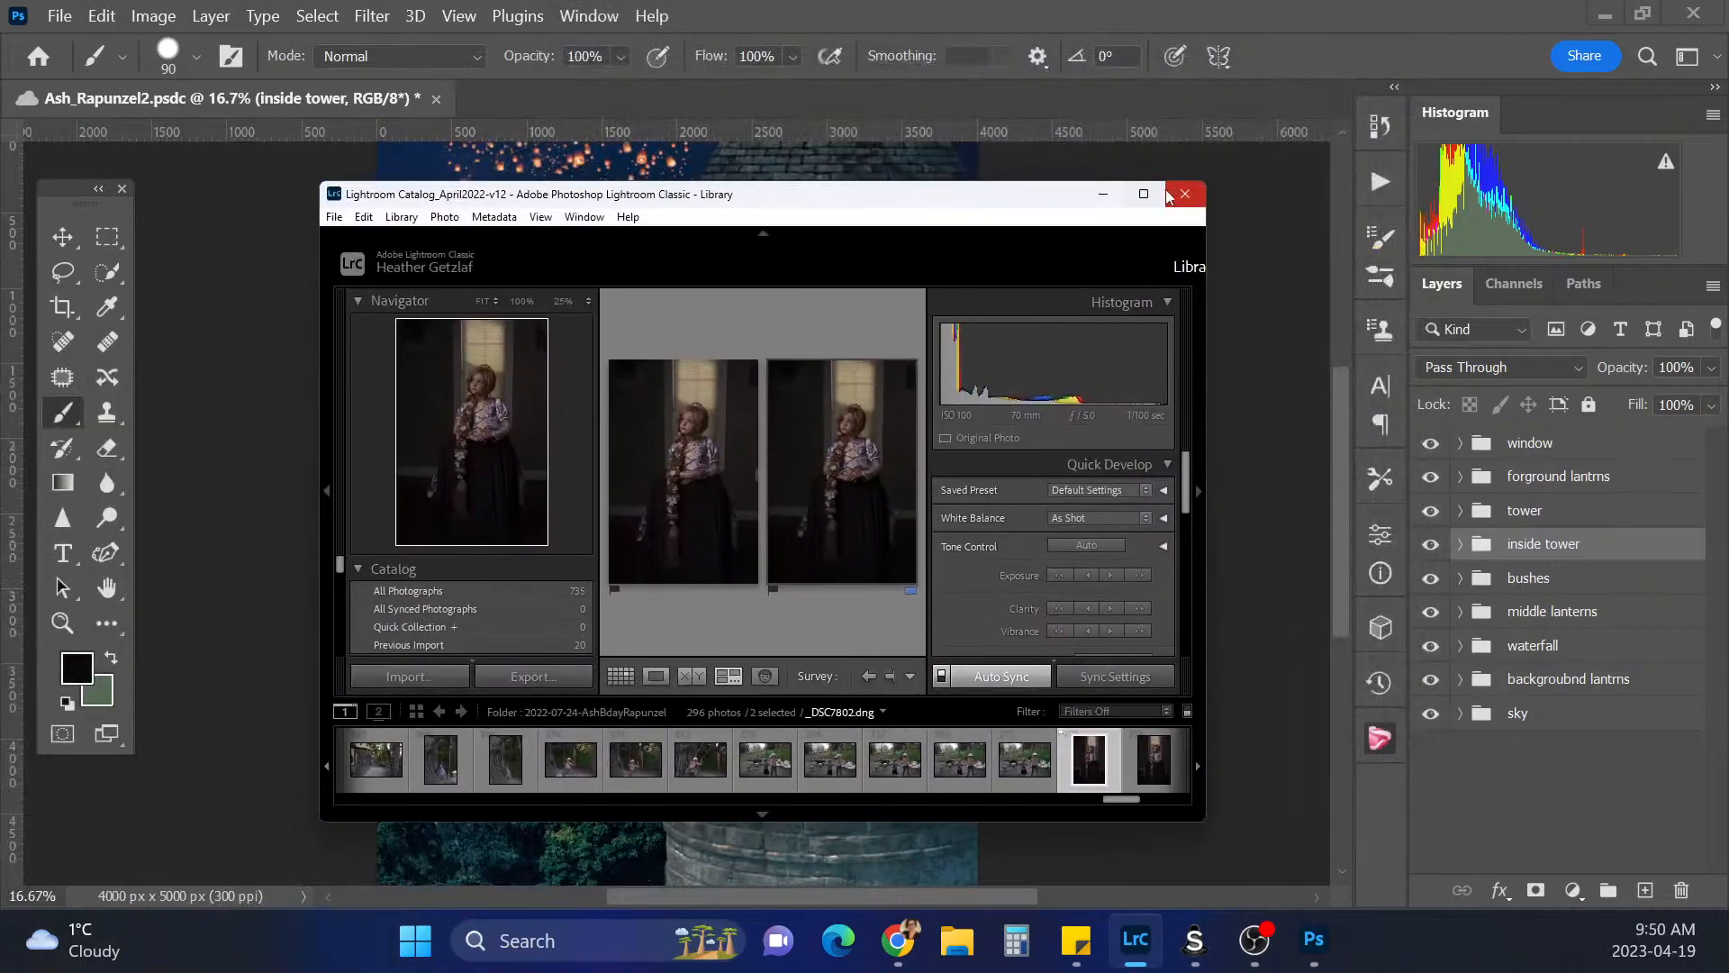
pyautogui.click(1144, 194)
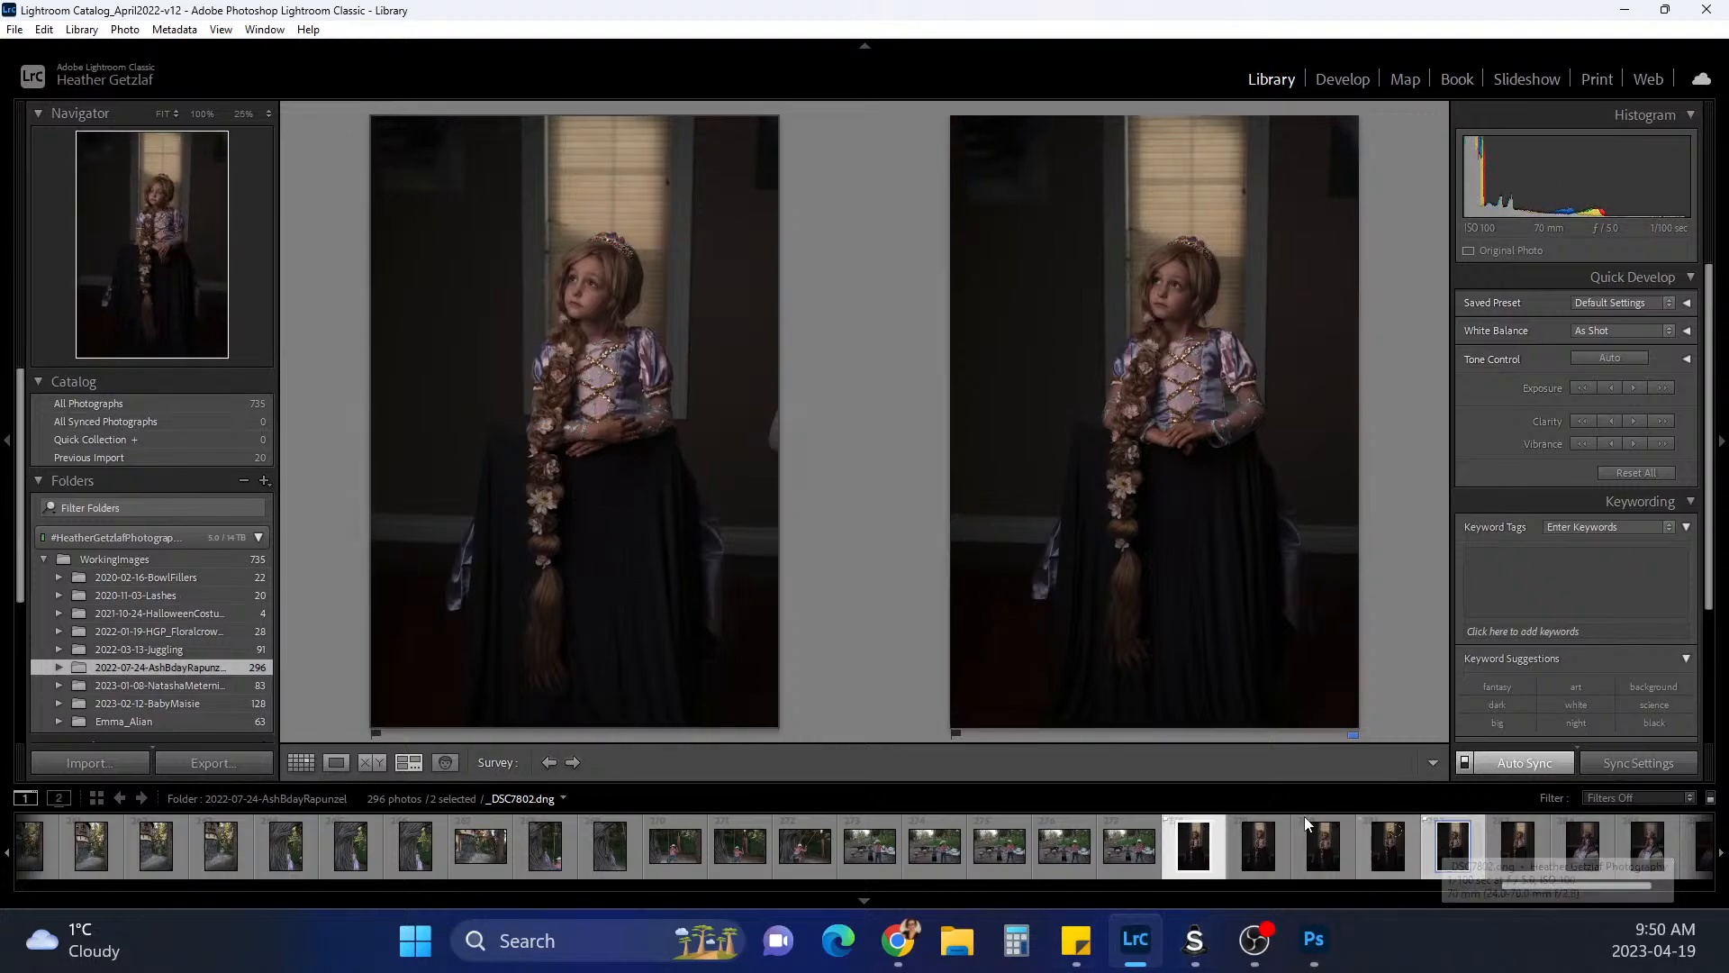
pyautogui.click(333, 762)
# Open the selected photos _DSC7798.dng and _DSC7802.dng for editing in Adobe Photoshop 2023 and move the Lightroom window out of the way
pyautogui.rightClick(1175, 860)
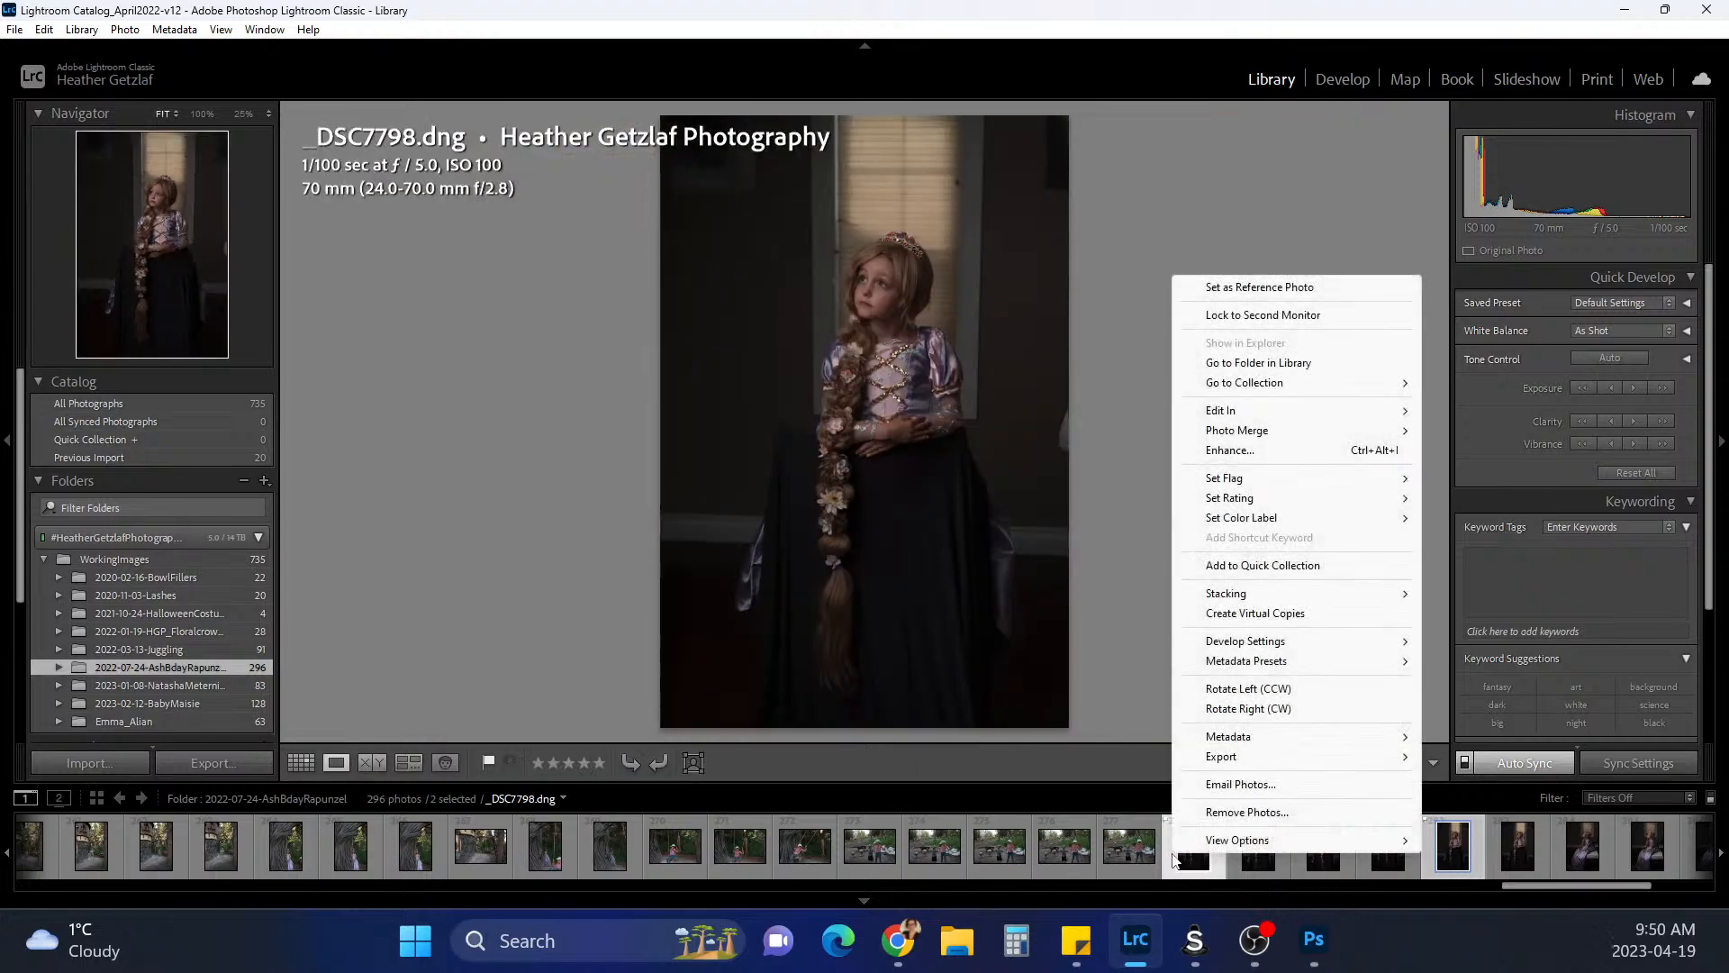
pyautogui.moveTo(1333, 411)
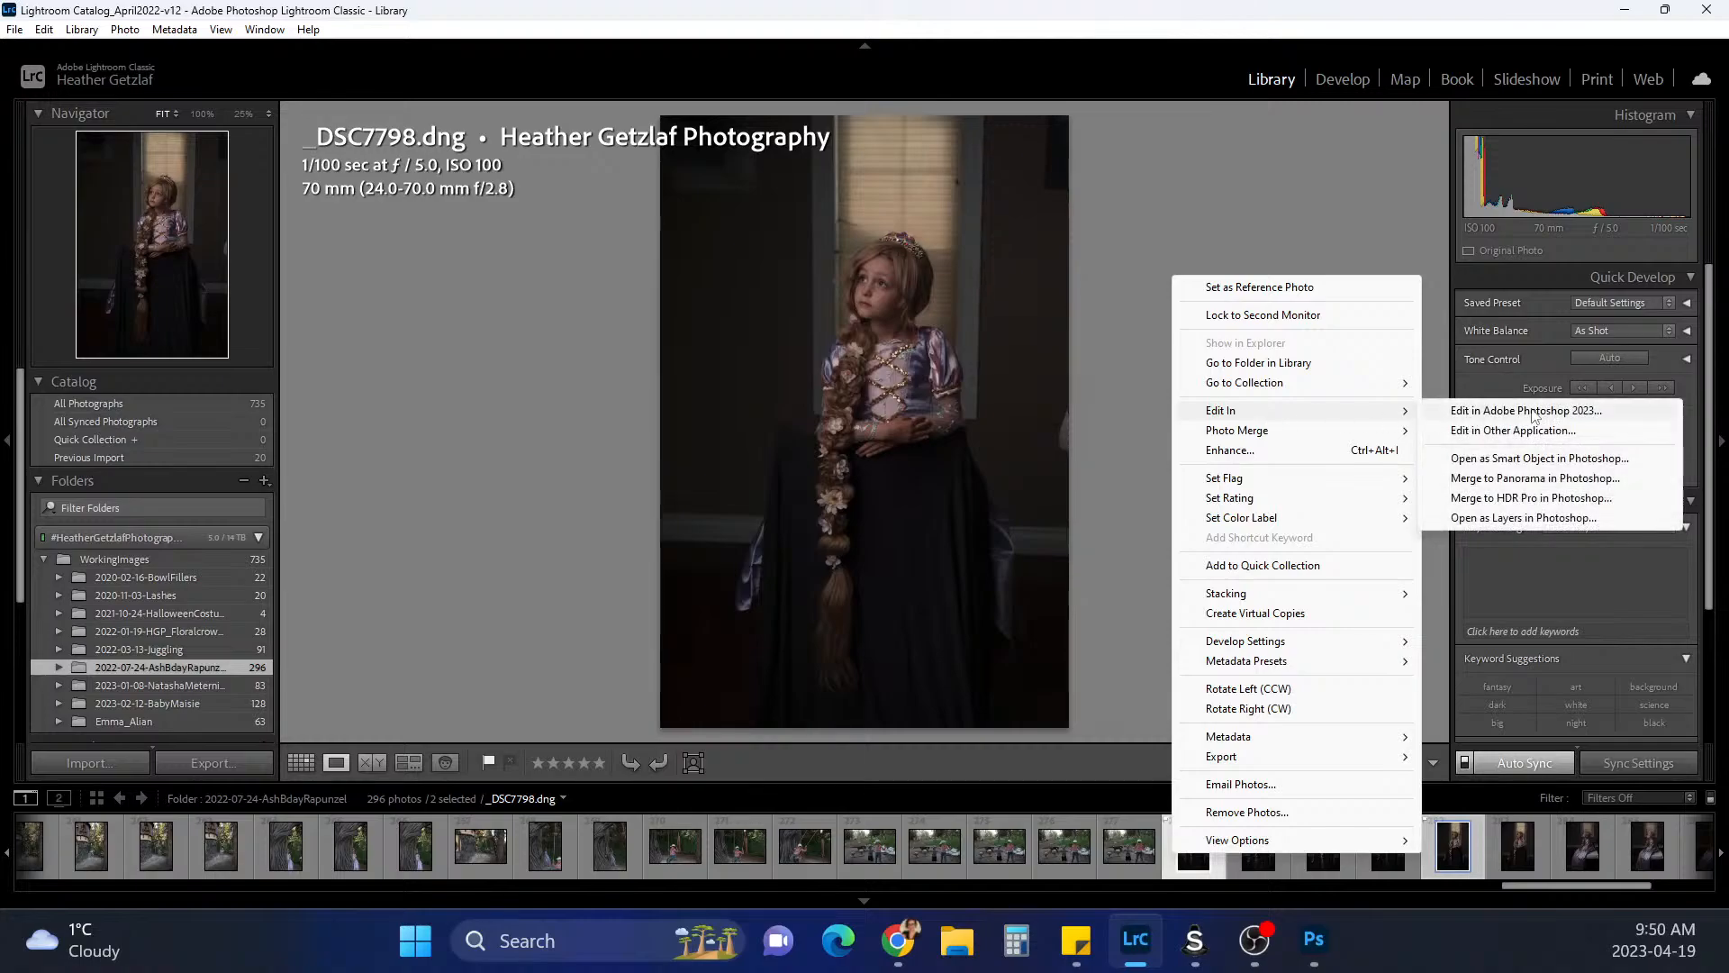
pyautogui.click(1559, 412)
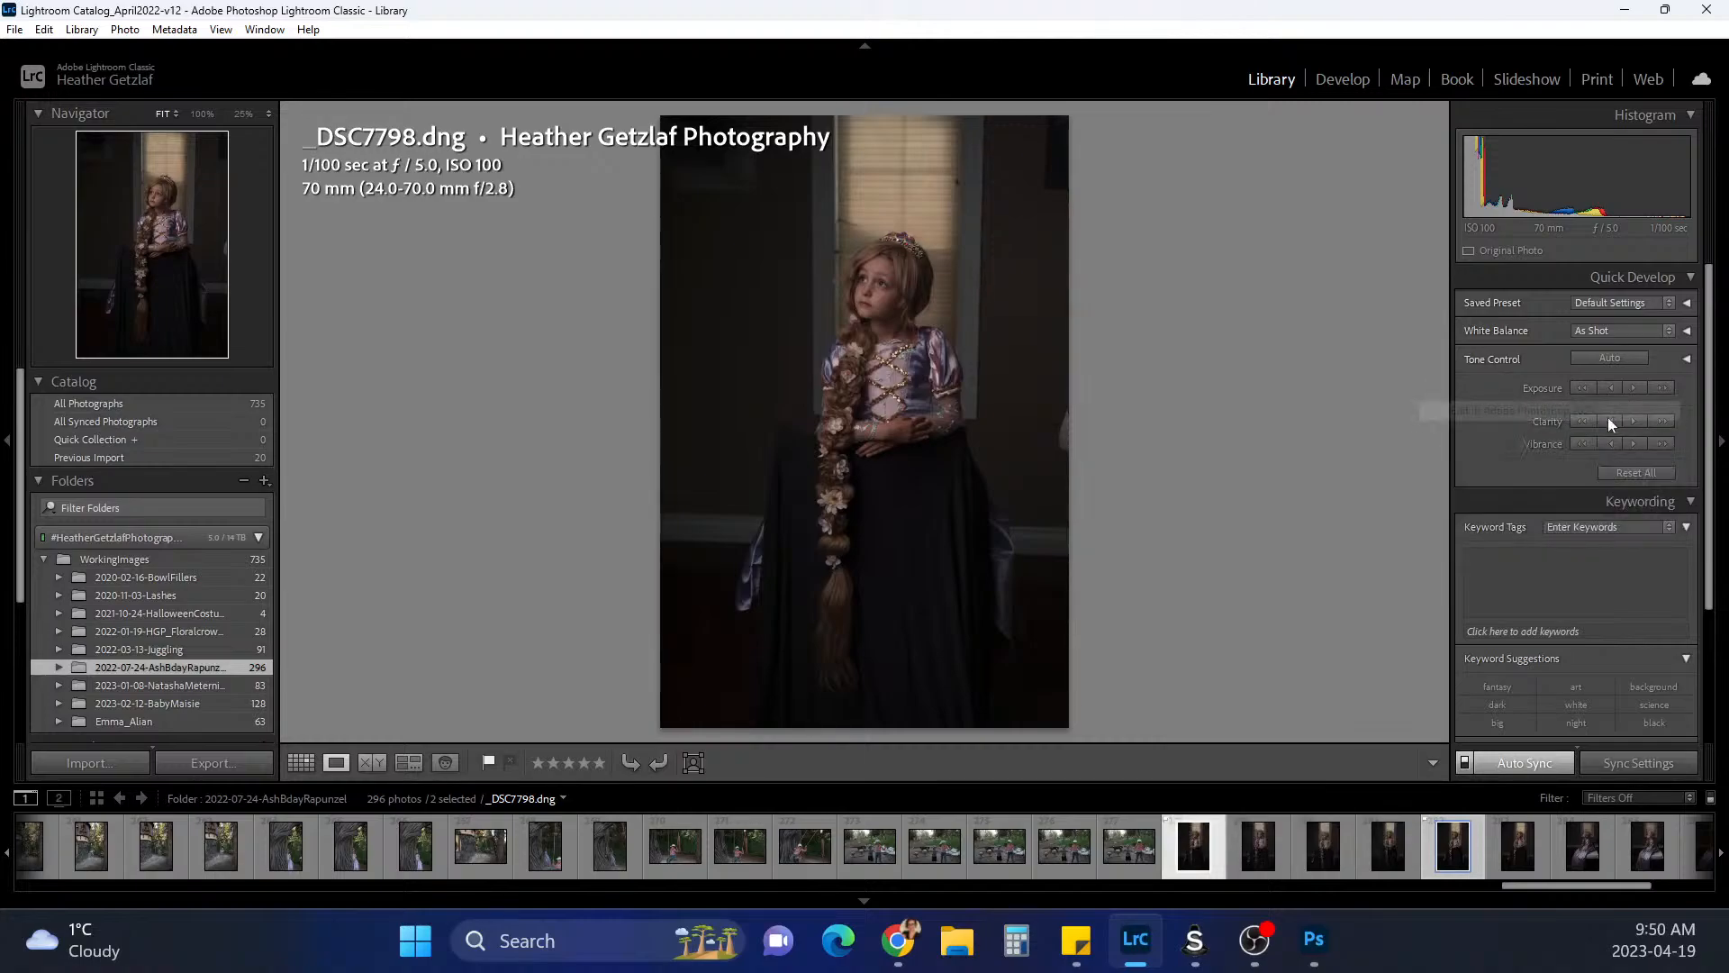
pyautogui.click(1665, 11)
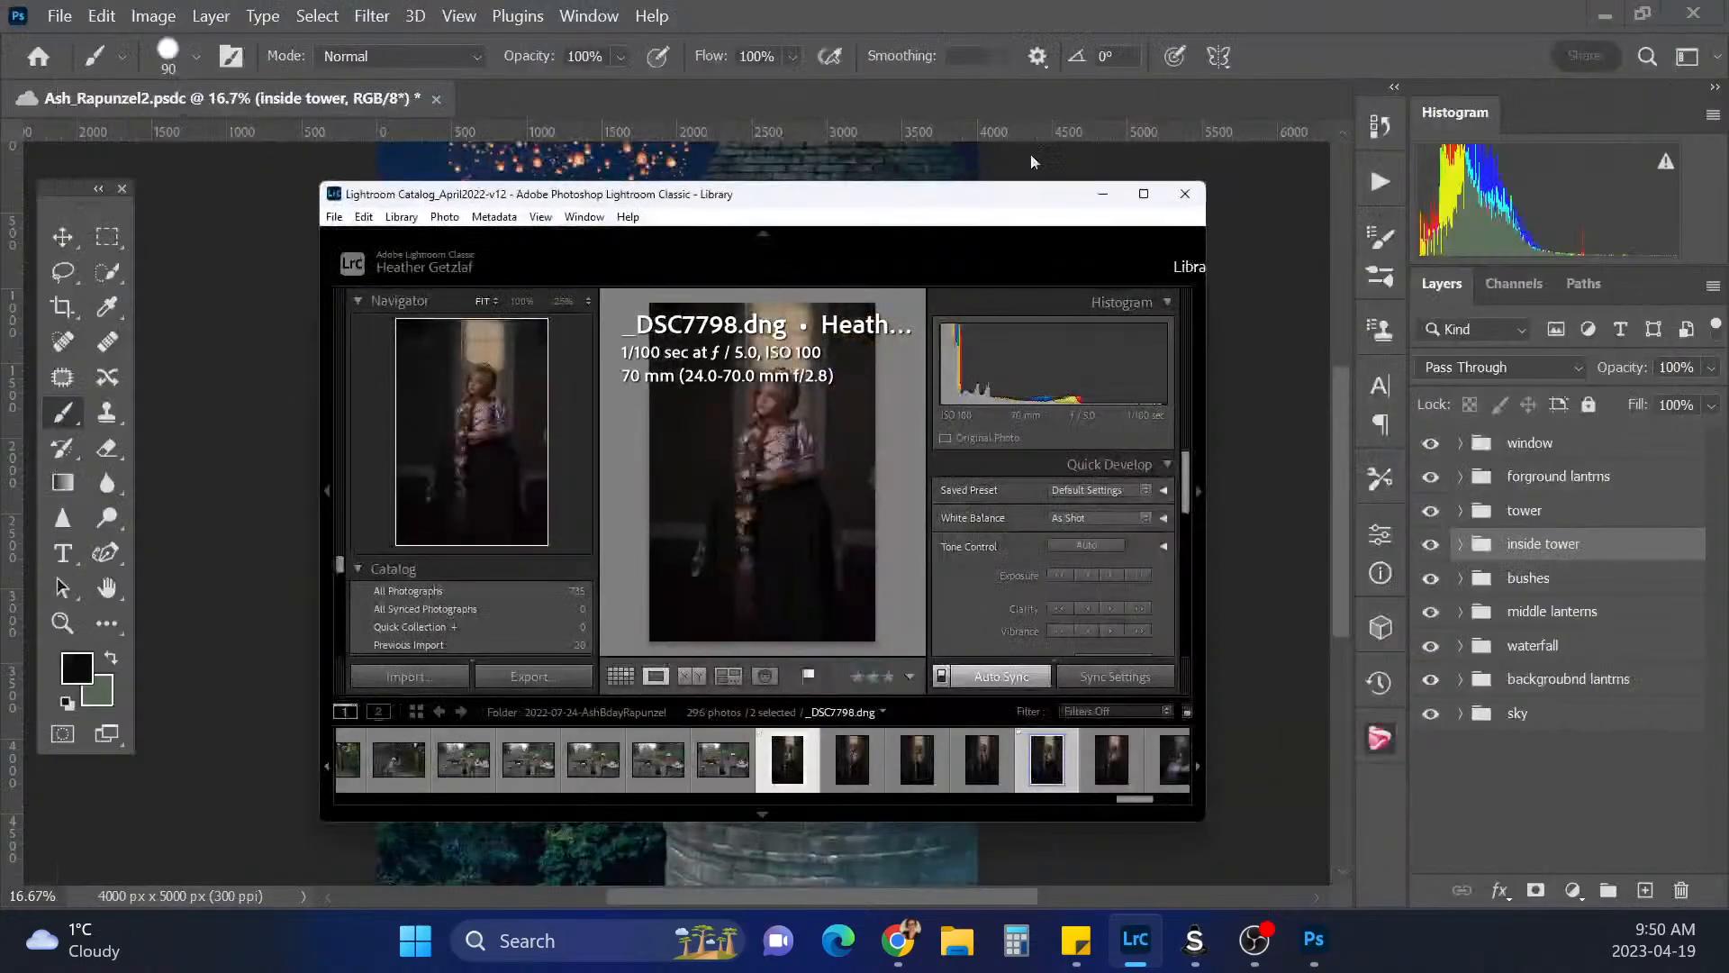
pyautogui.moveTo(881, 200); pyautogui.dragTo(0, 85)
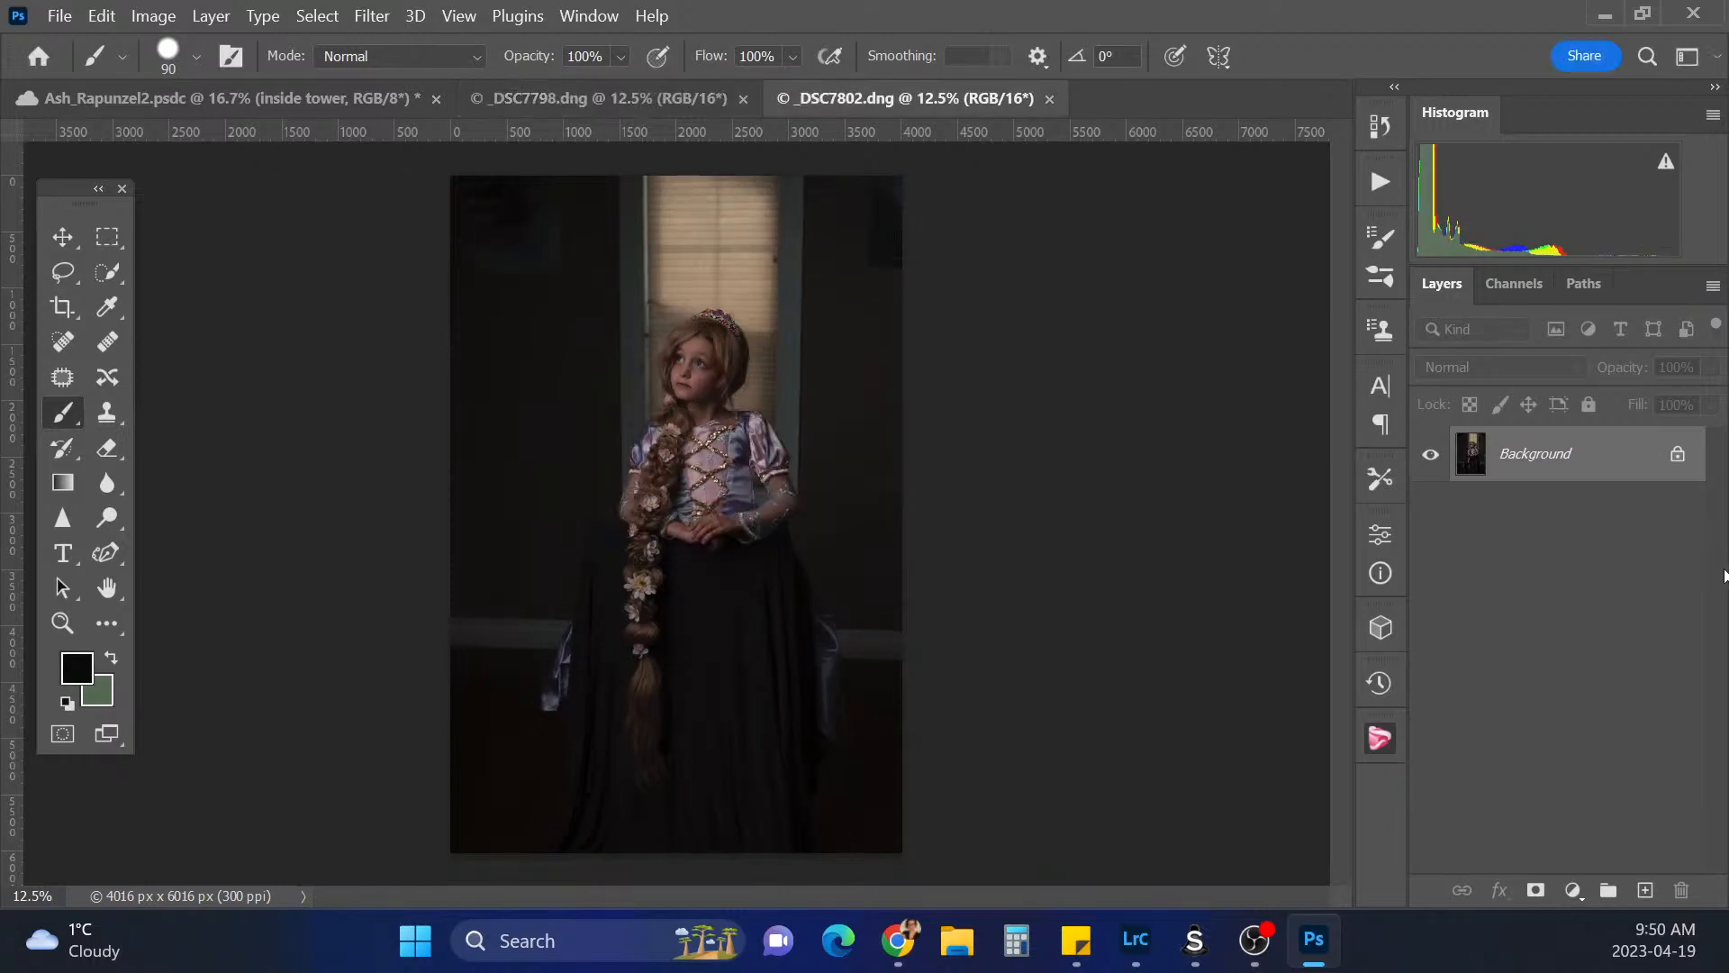
# Compare the two opened portraits and close _DSC7802.dng without saving, leaving _DSC7798.dng open
pyautogui.click(523, 99)
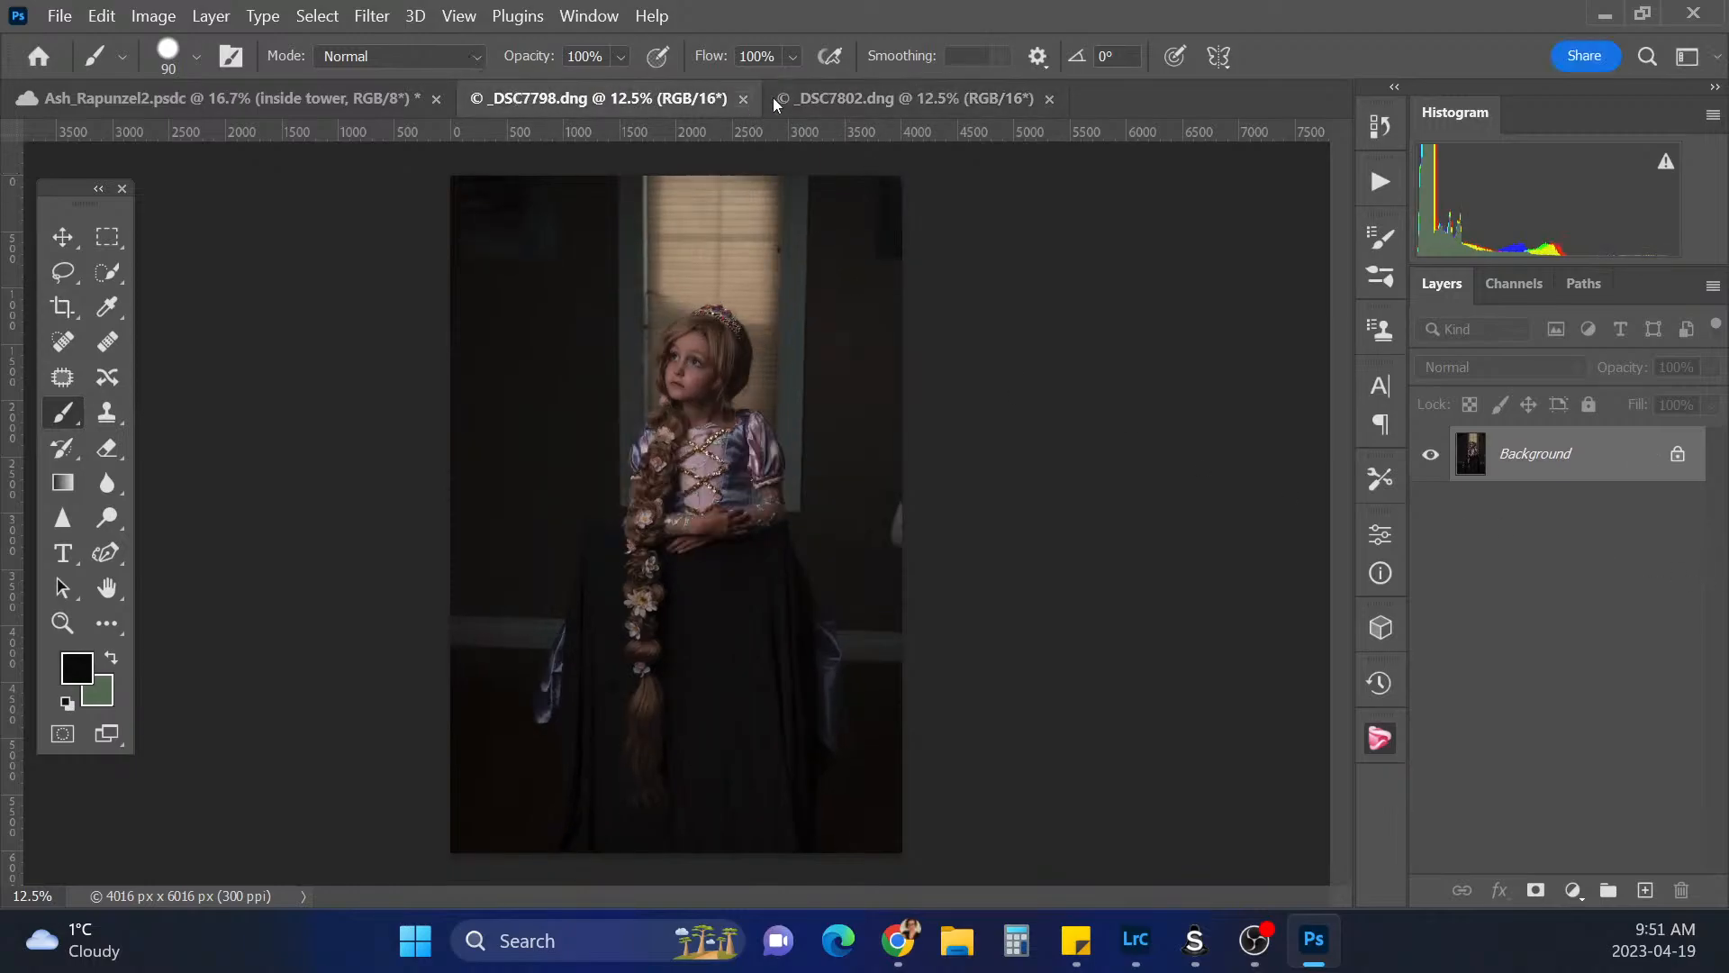
pyautogui.click(887, 98)
pyautogui.click(1050, 98)
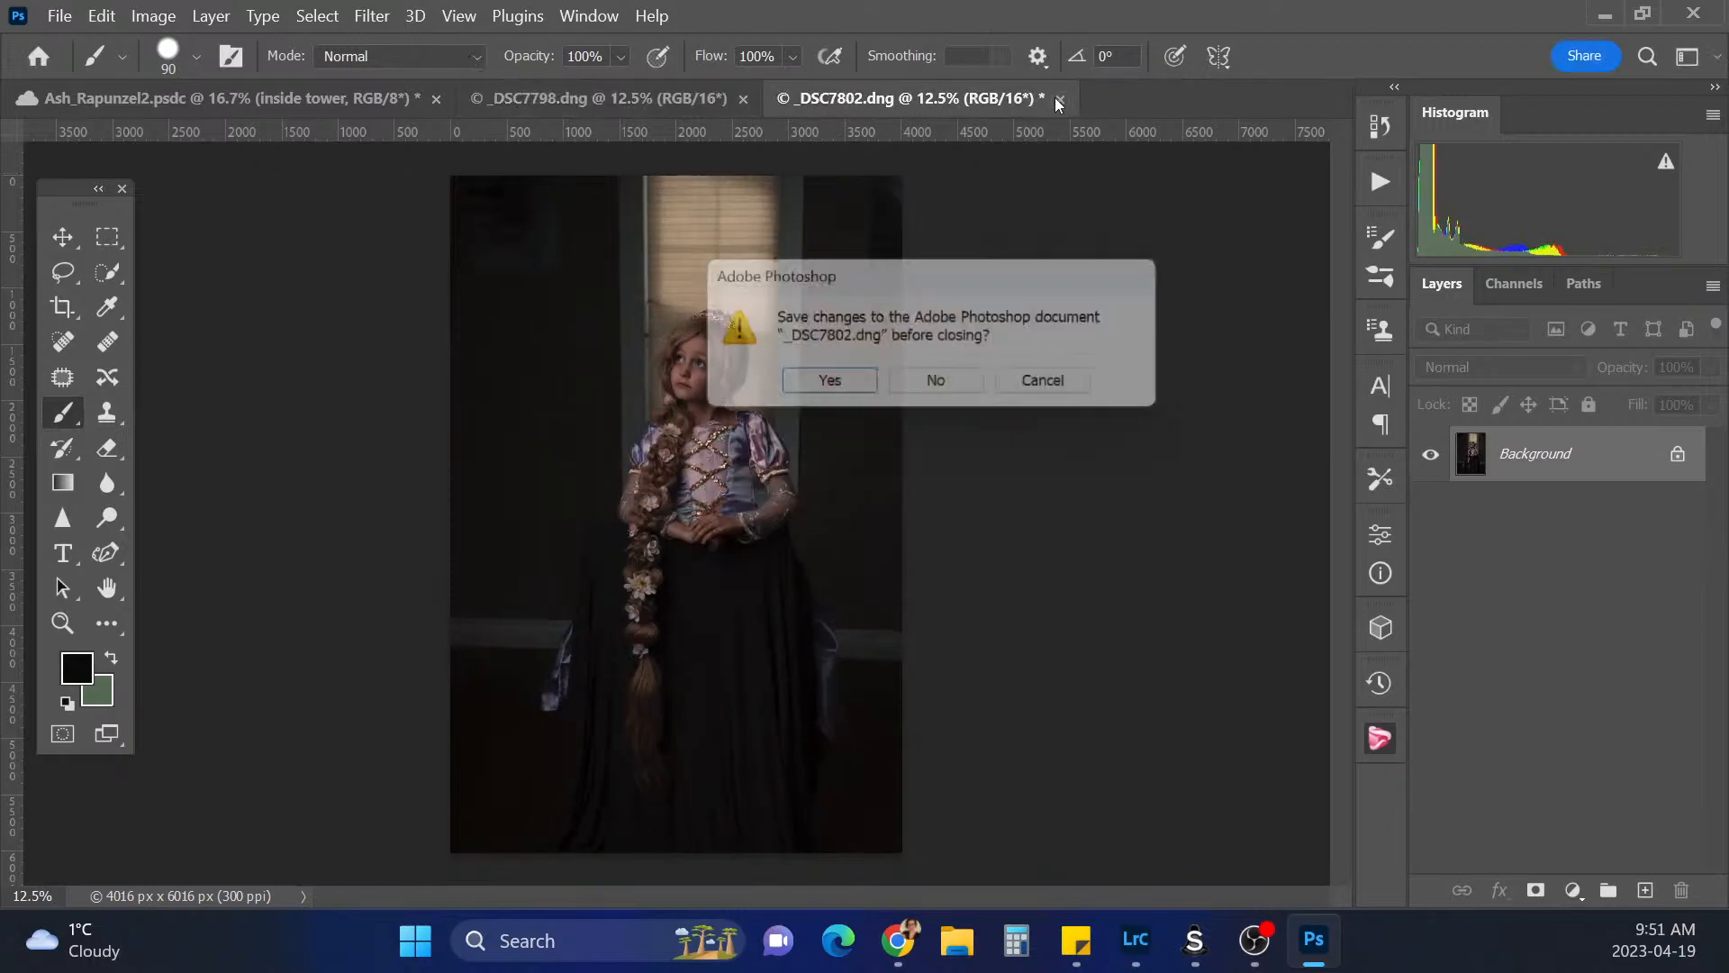
pyautogui.click(940, 387)
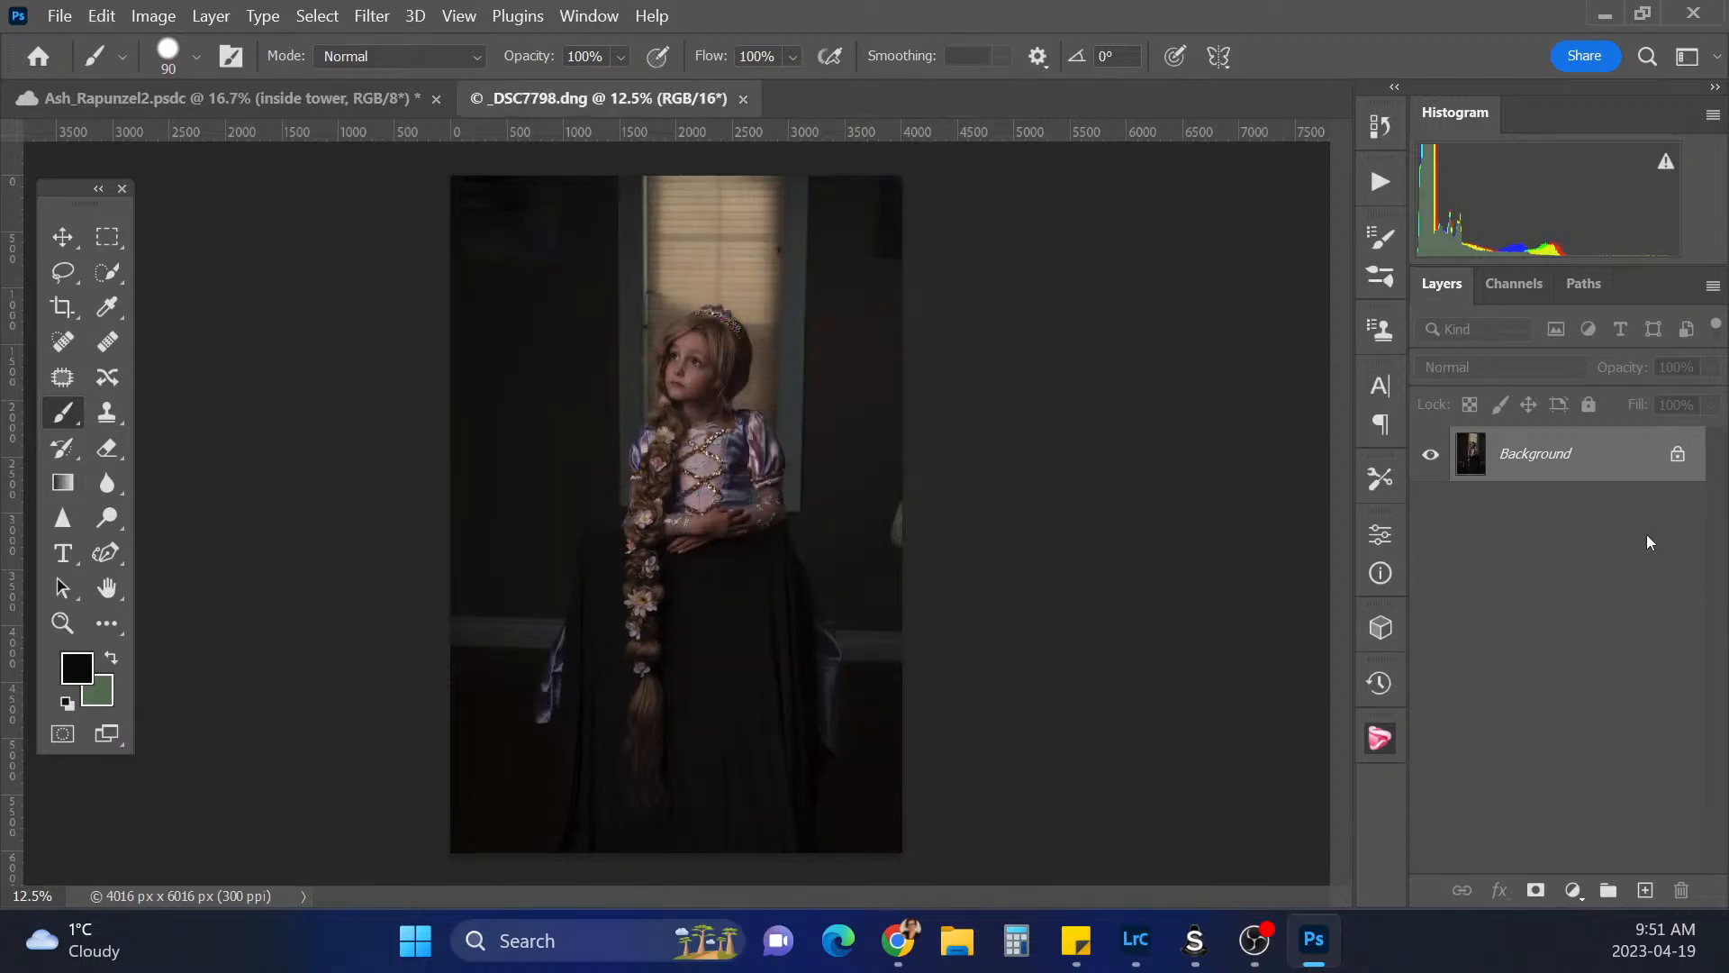
# Duplicate the Background layer and cut the girl out of the copy with the Remove Background quick action
pyautogui.moveTo(1613, 471); pyautogui.dragTo(1647, 890)
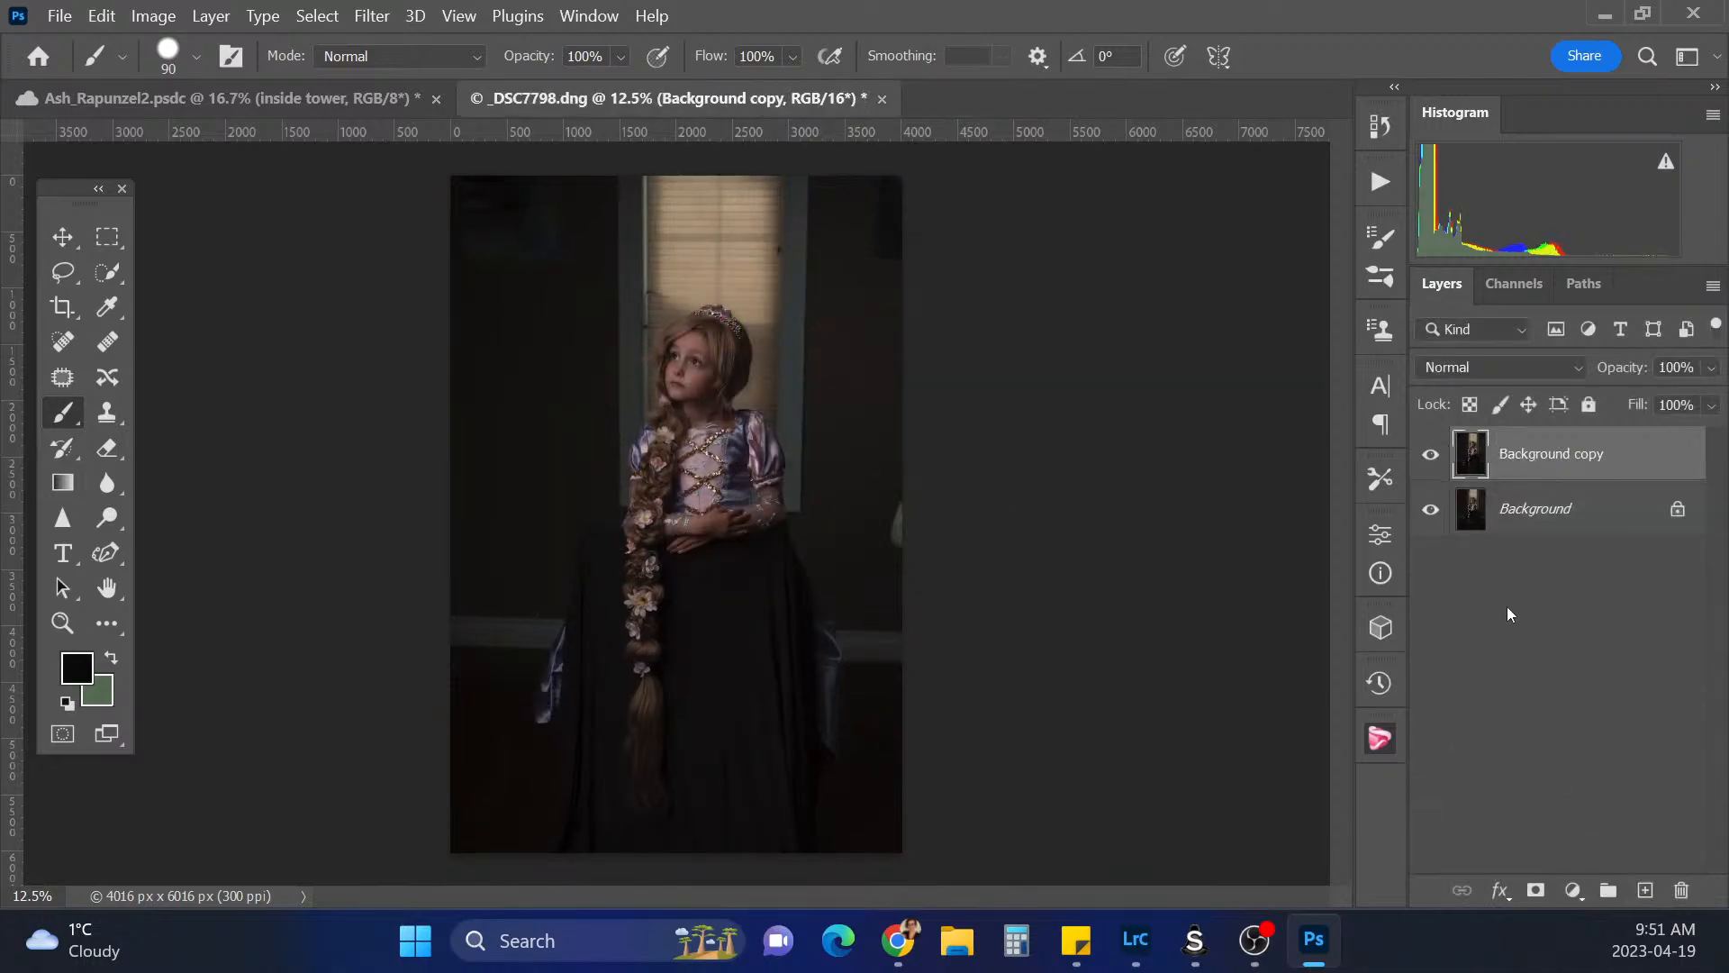
pyautogui.click(1380, 535)
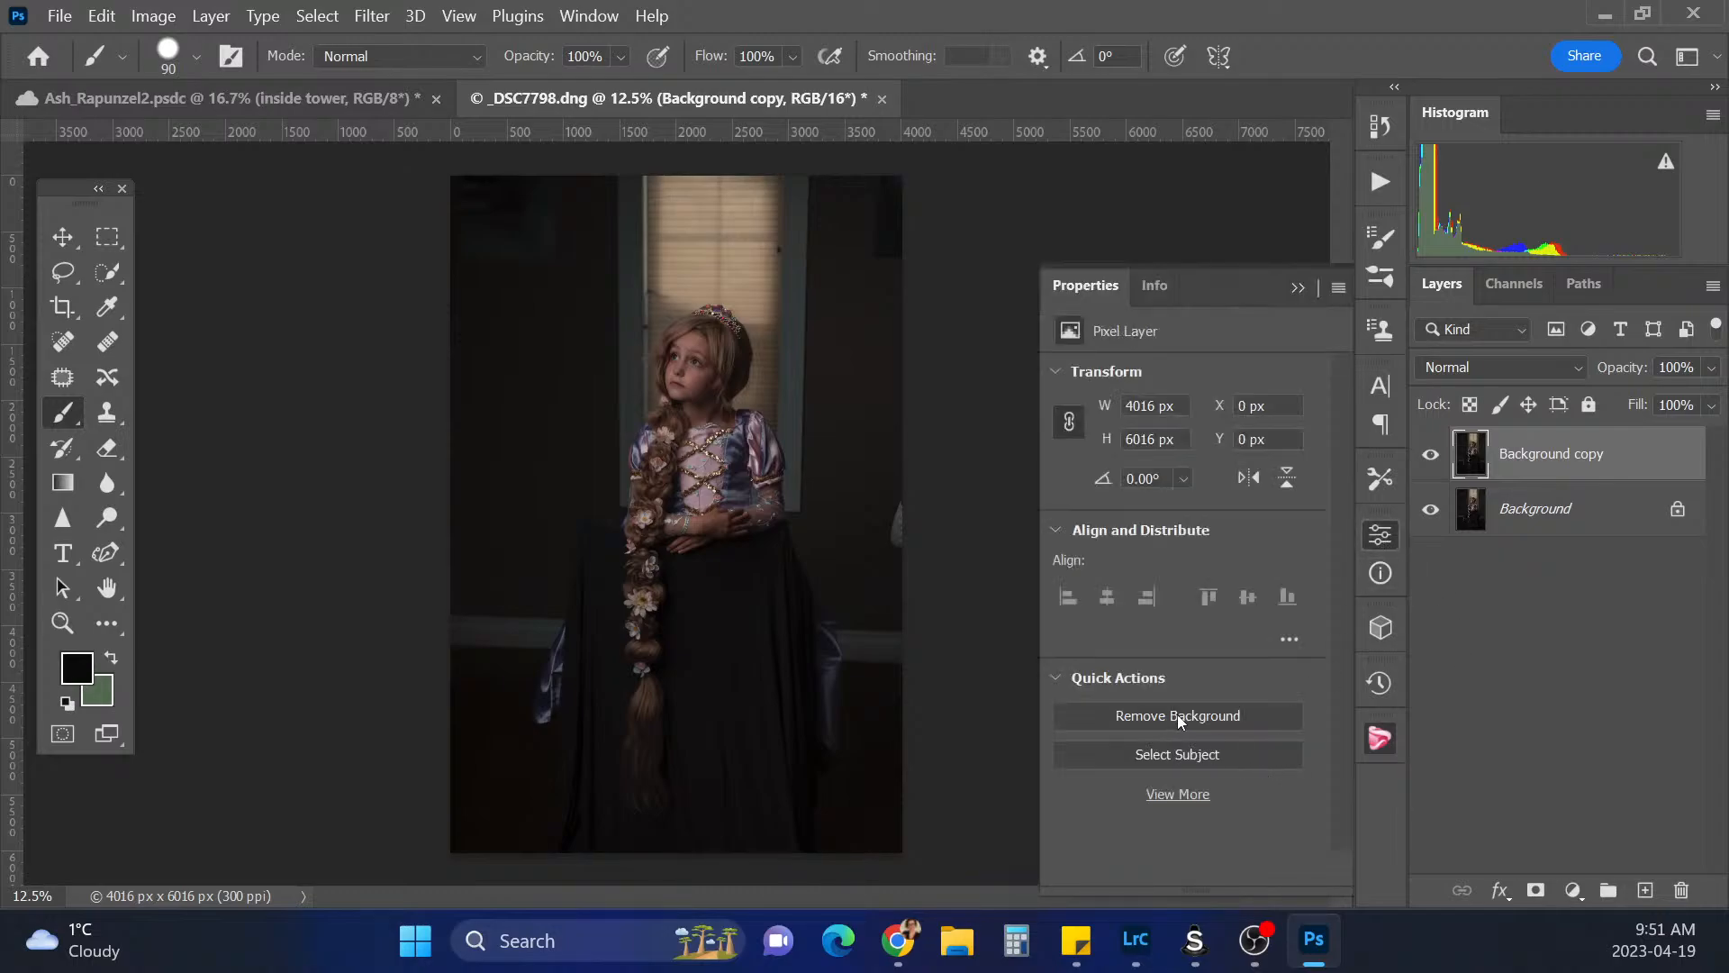
pyautogui.click(1184, 715)
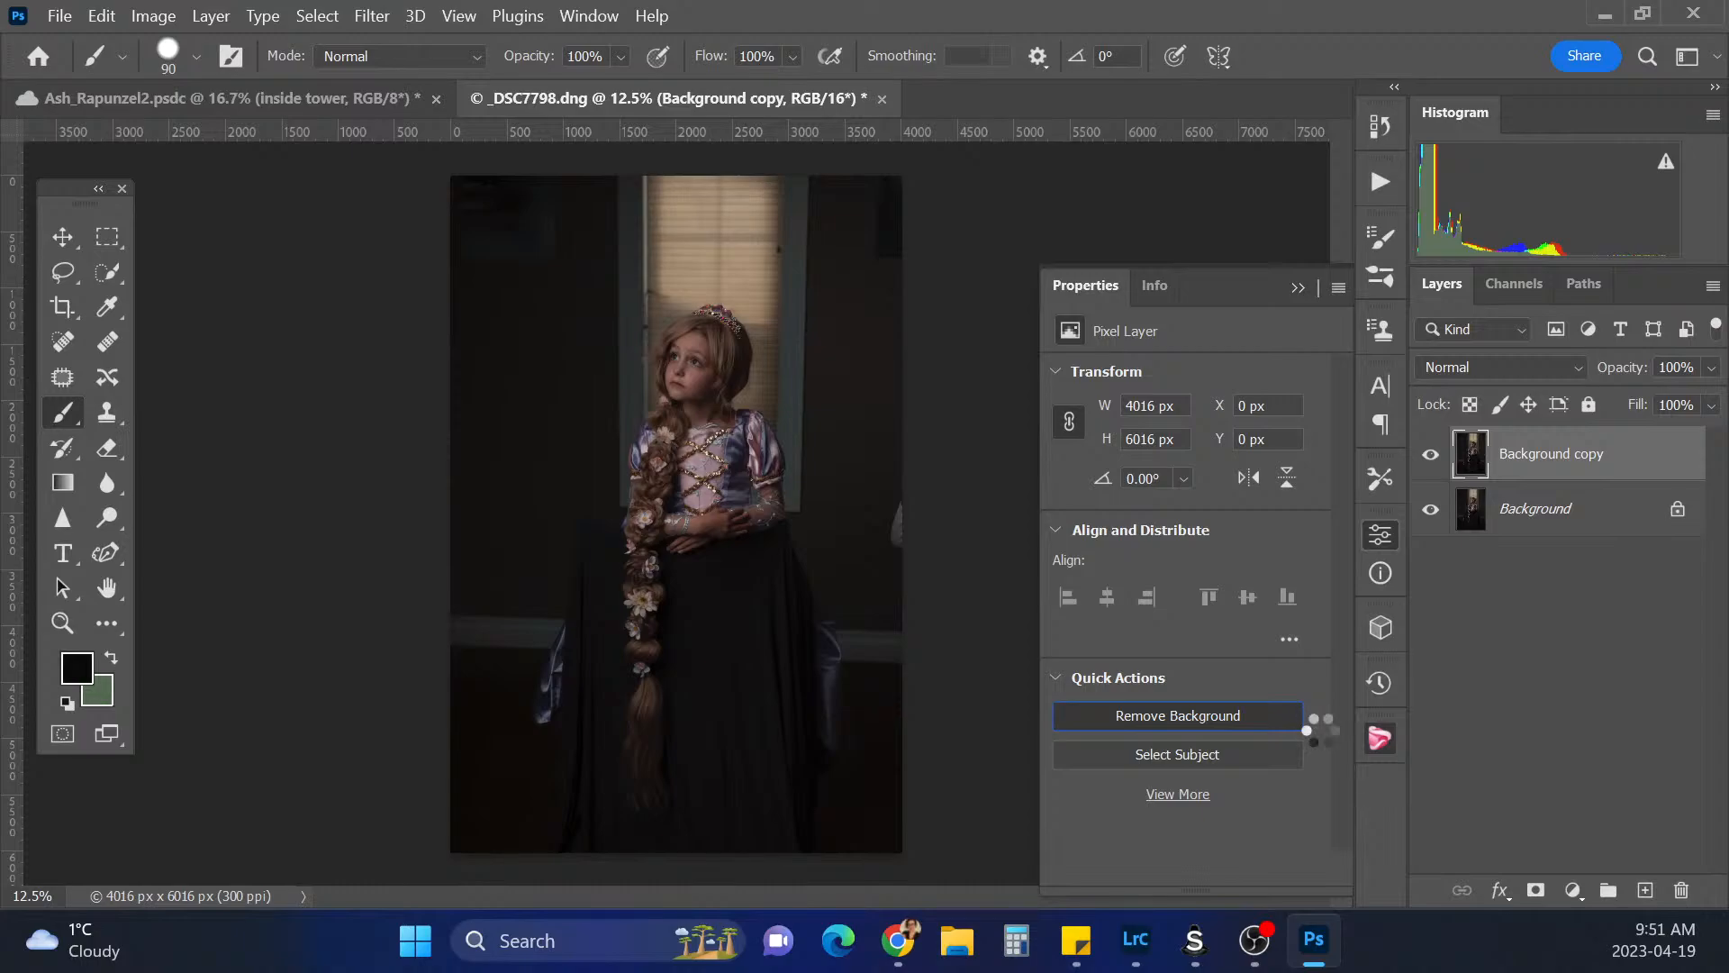
# Toggle the original Background layer's visibility to compare the automatic cutout with the full photo
pyautogui.click(1430, 510)
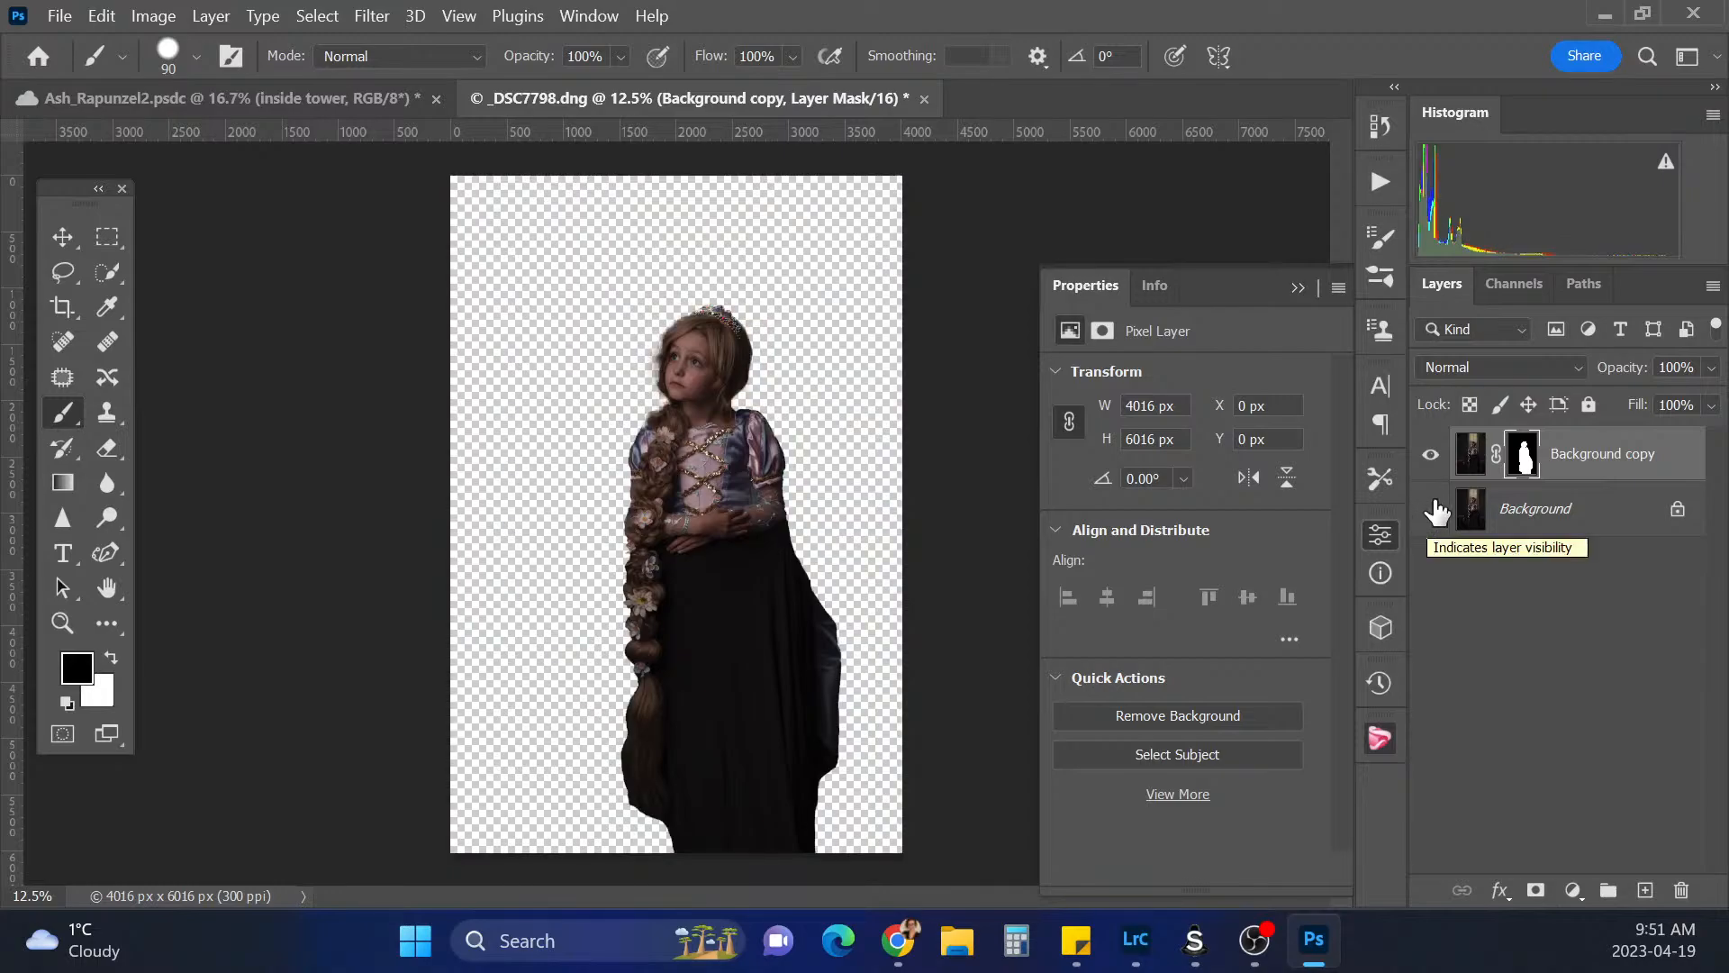
pyautogui.click(1430, 511)
pyautogui.click(1432, 513)
pyautogui.click(1430, 513)
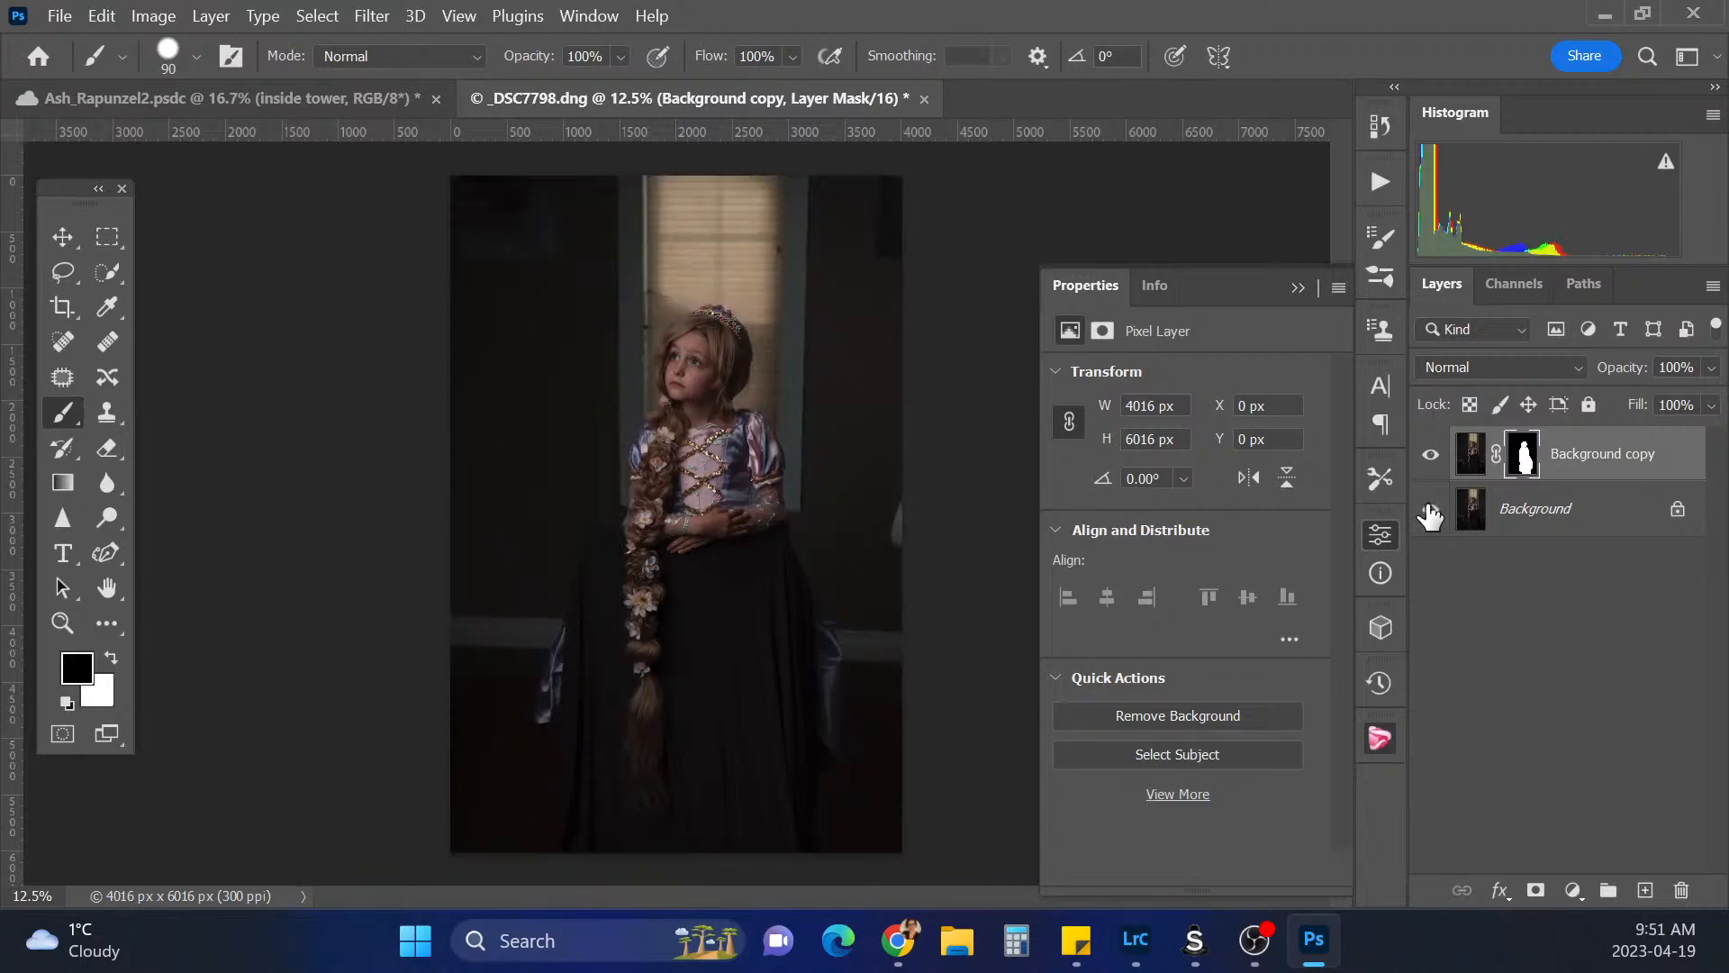
pyautogui.click(1431, 513)
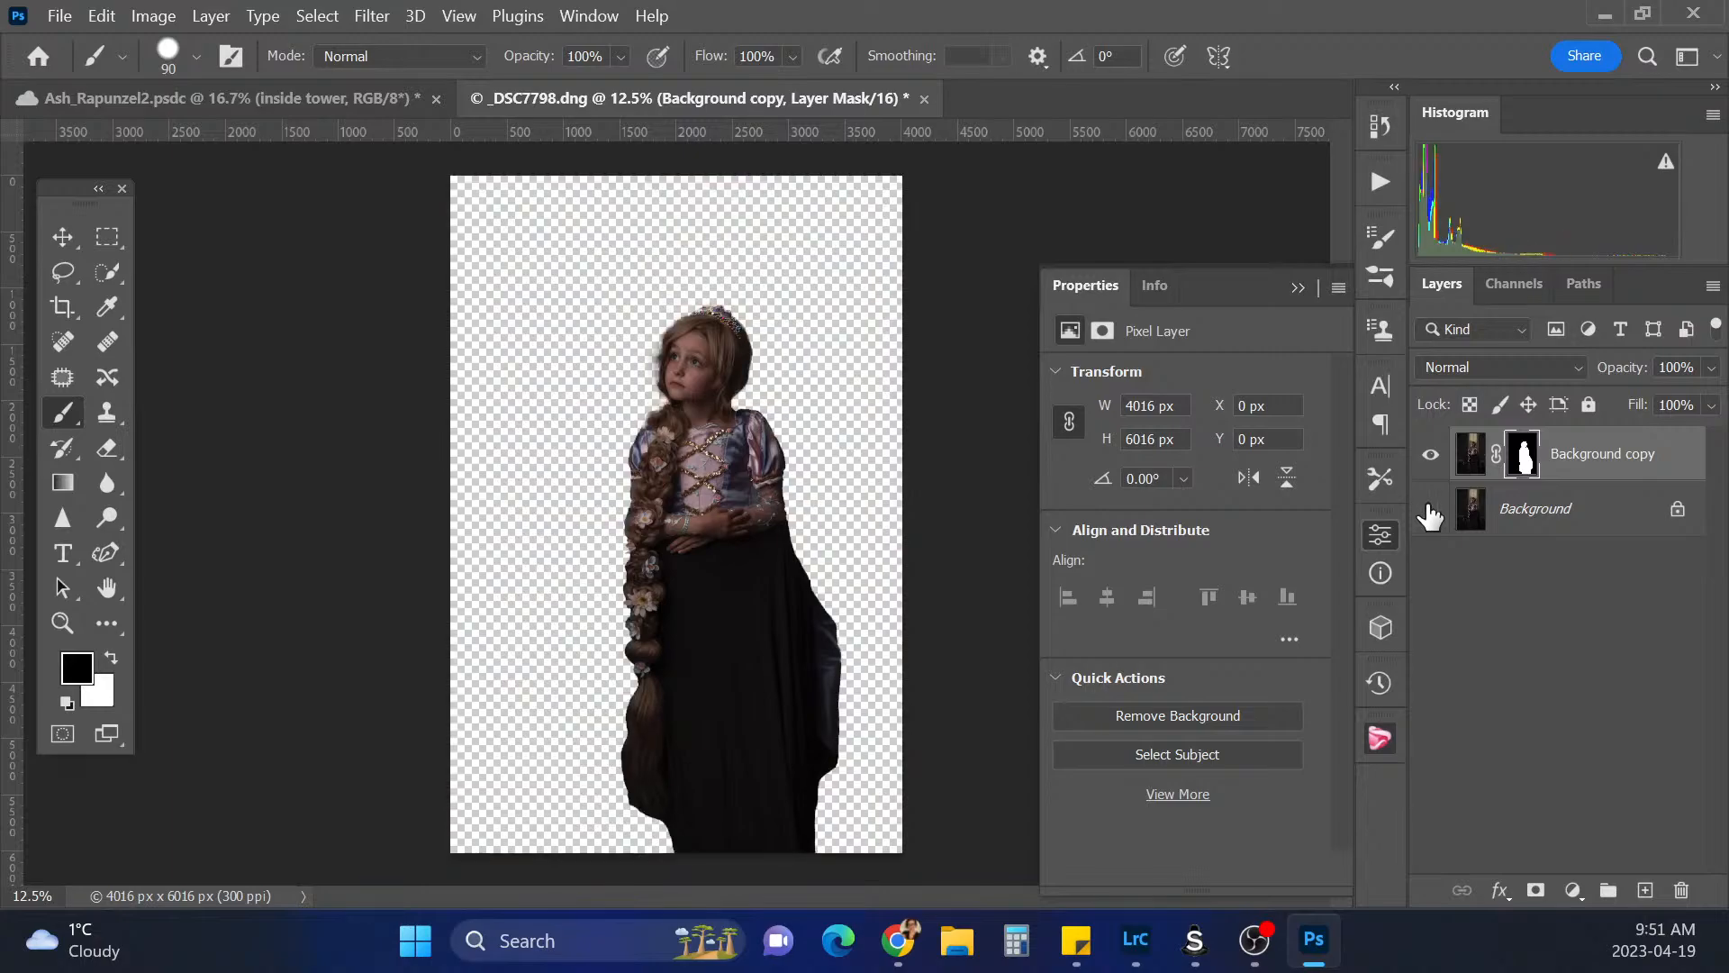
pyautogui.click(1431, 513)
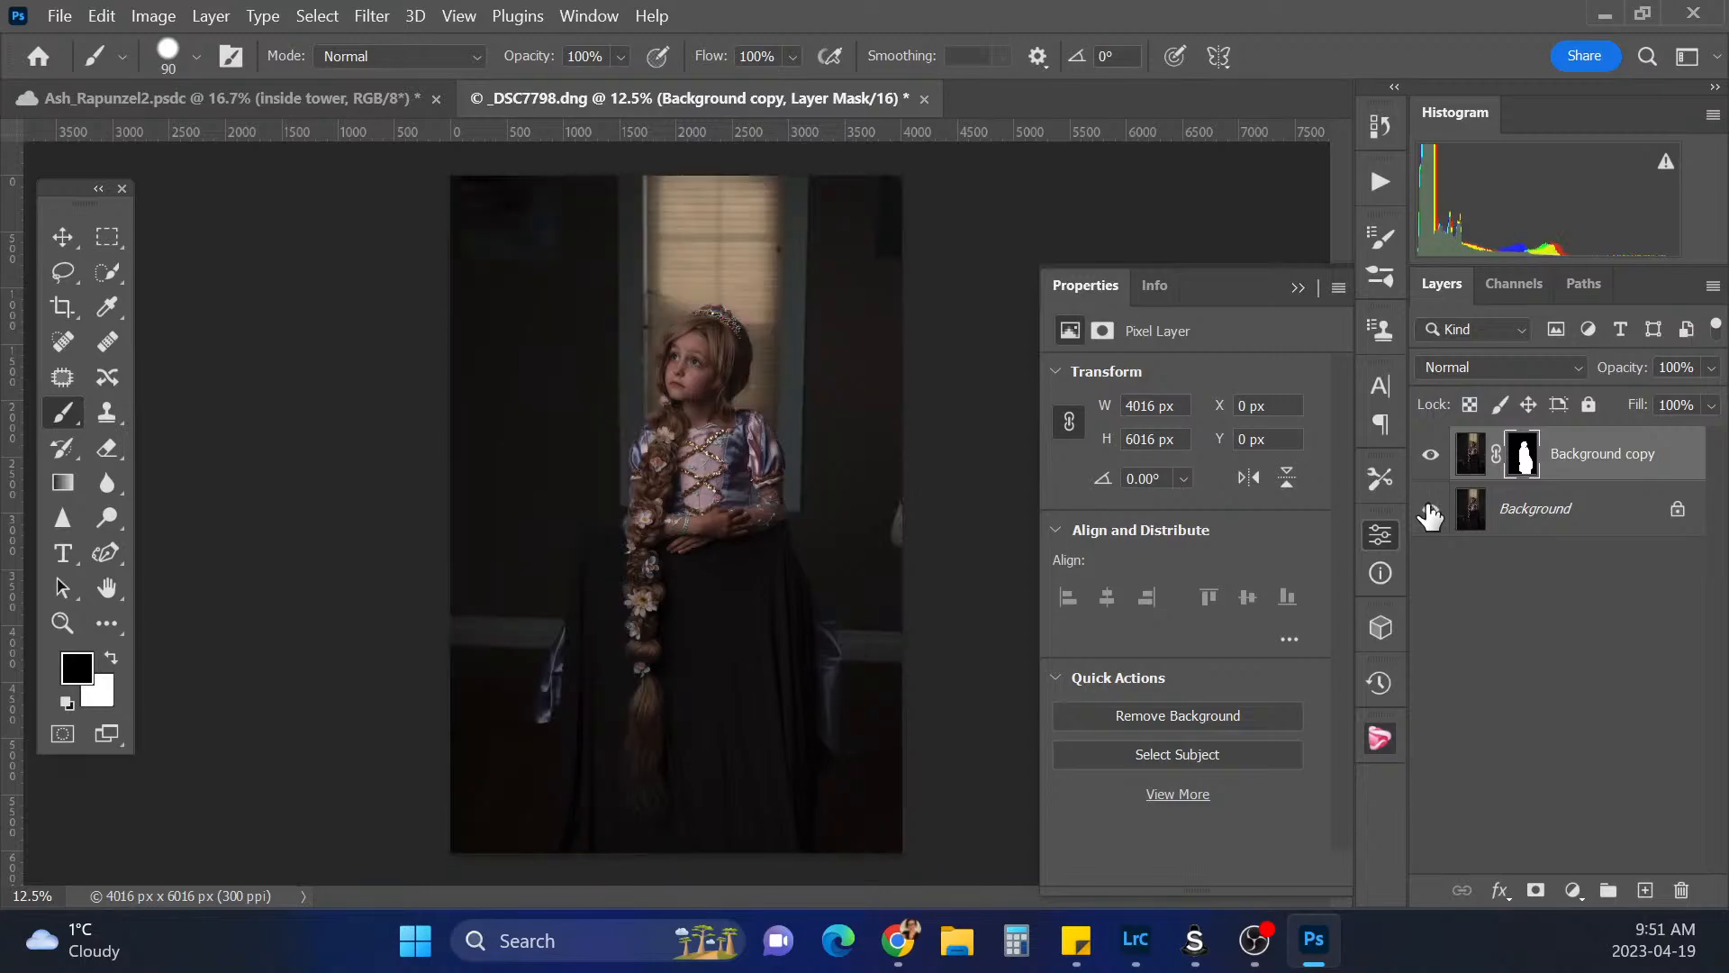
# Delete the masked Background copy layer
pyautogui.click(1587, 465)
pyautogui.moveTo(1587, 465); pyautogui.dragTo(1681, 889)
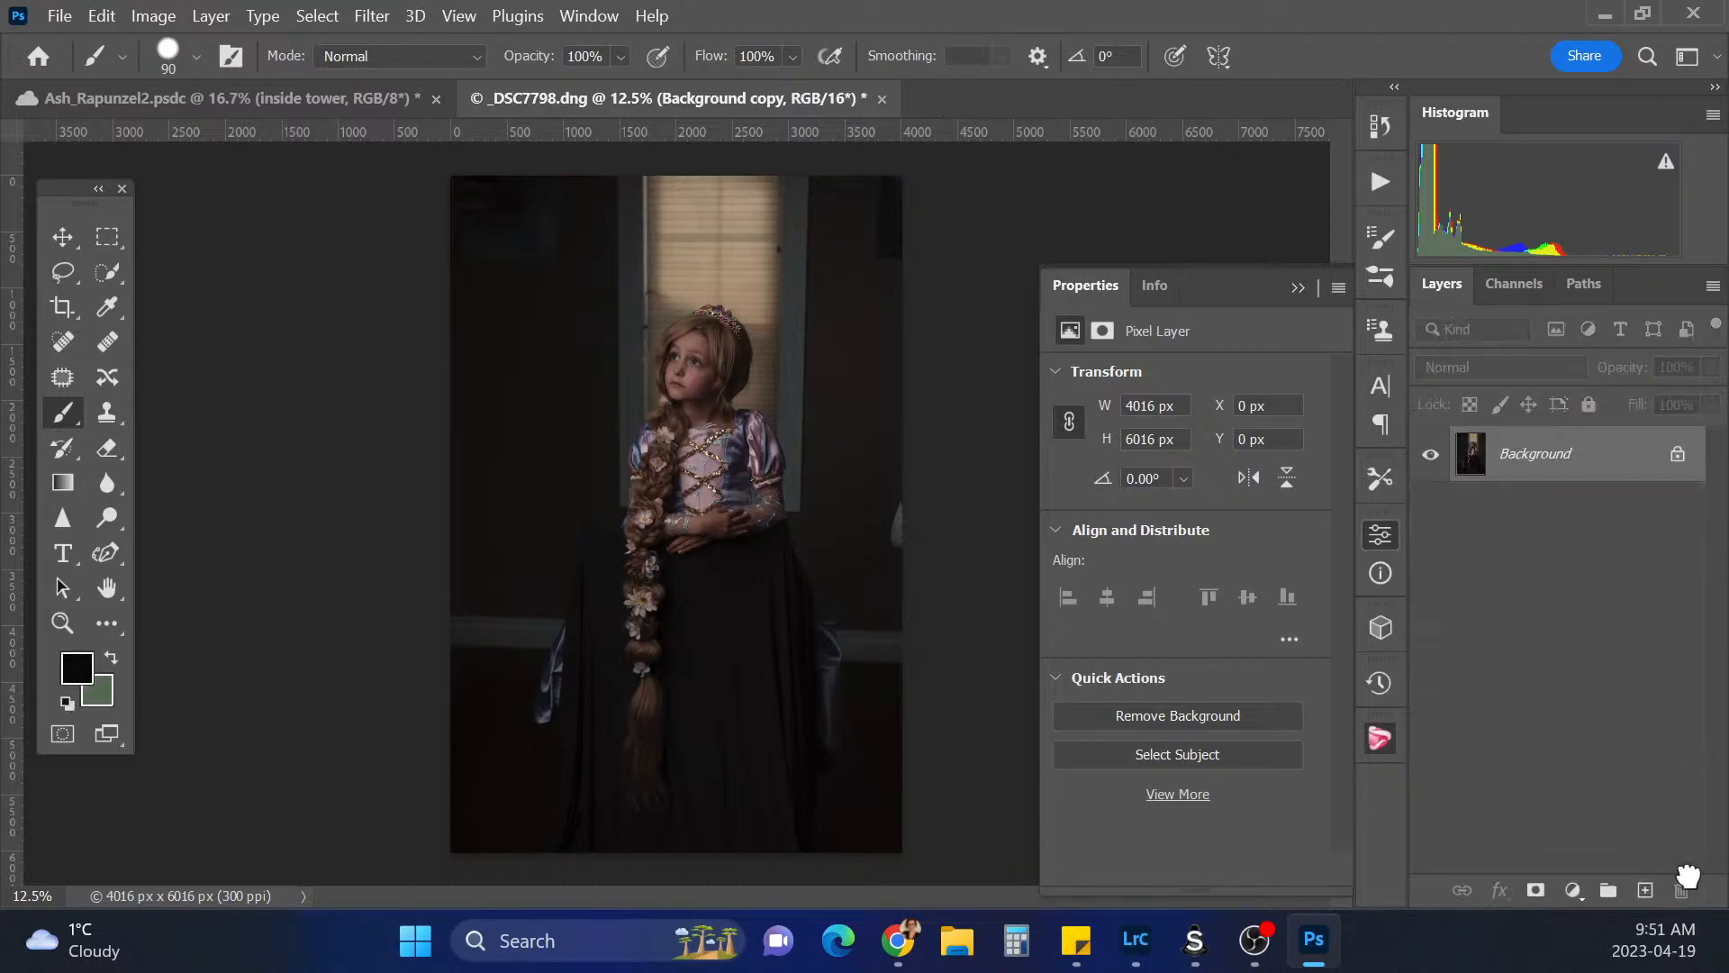
# Duplicate the Background layer again and run Select Subject to select the girl on the copy
pyautogui.moveTo(1534, 466); pyautogui.dragTo(1644, 890)
pyautogui.click(317, 15)
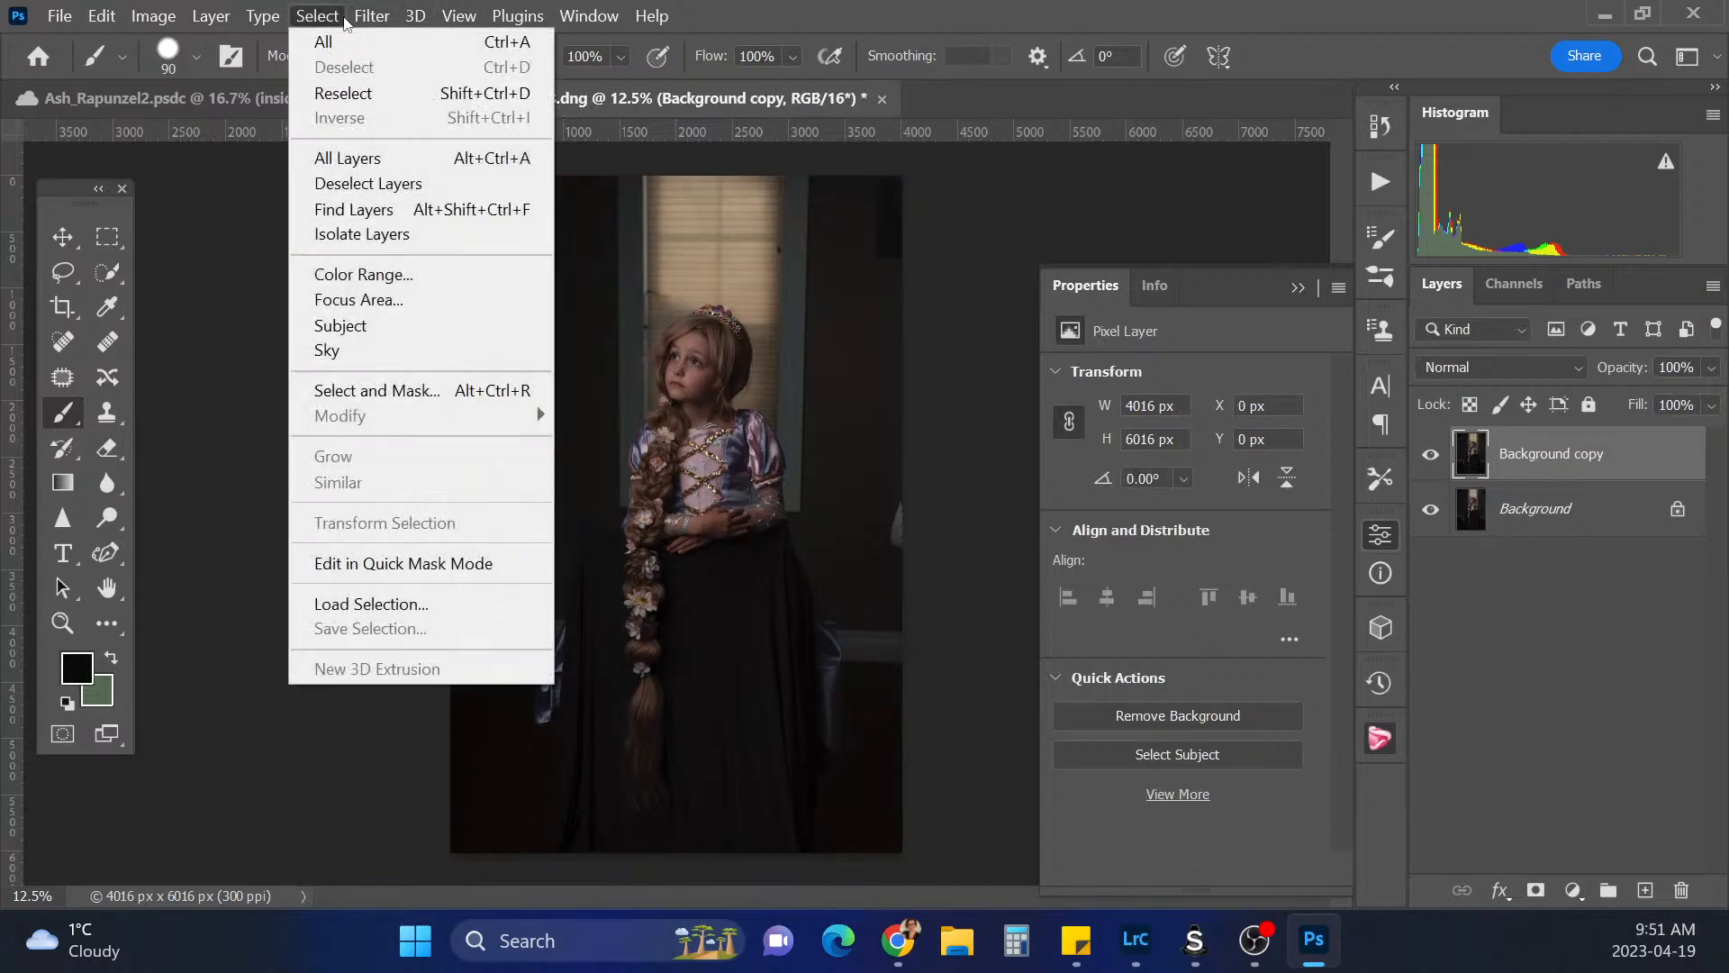
pyautogui.click(378, 325)
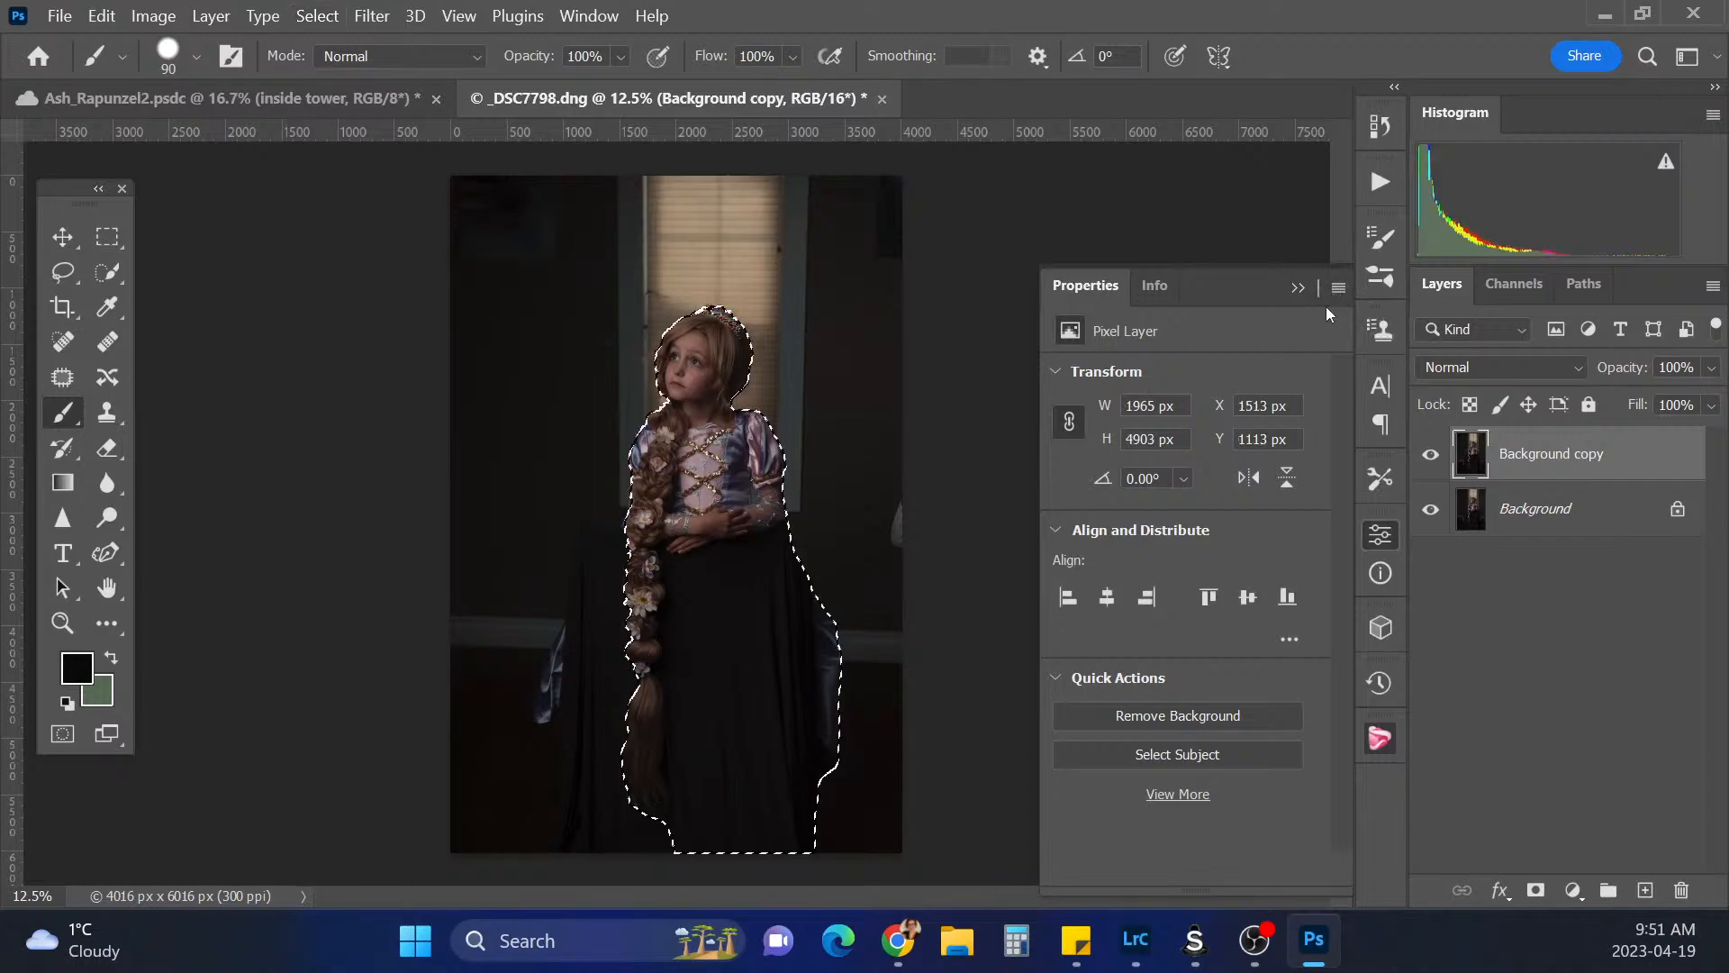
pyautogui.click(1297, 287)
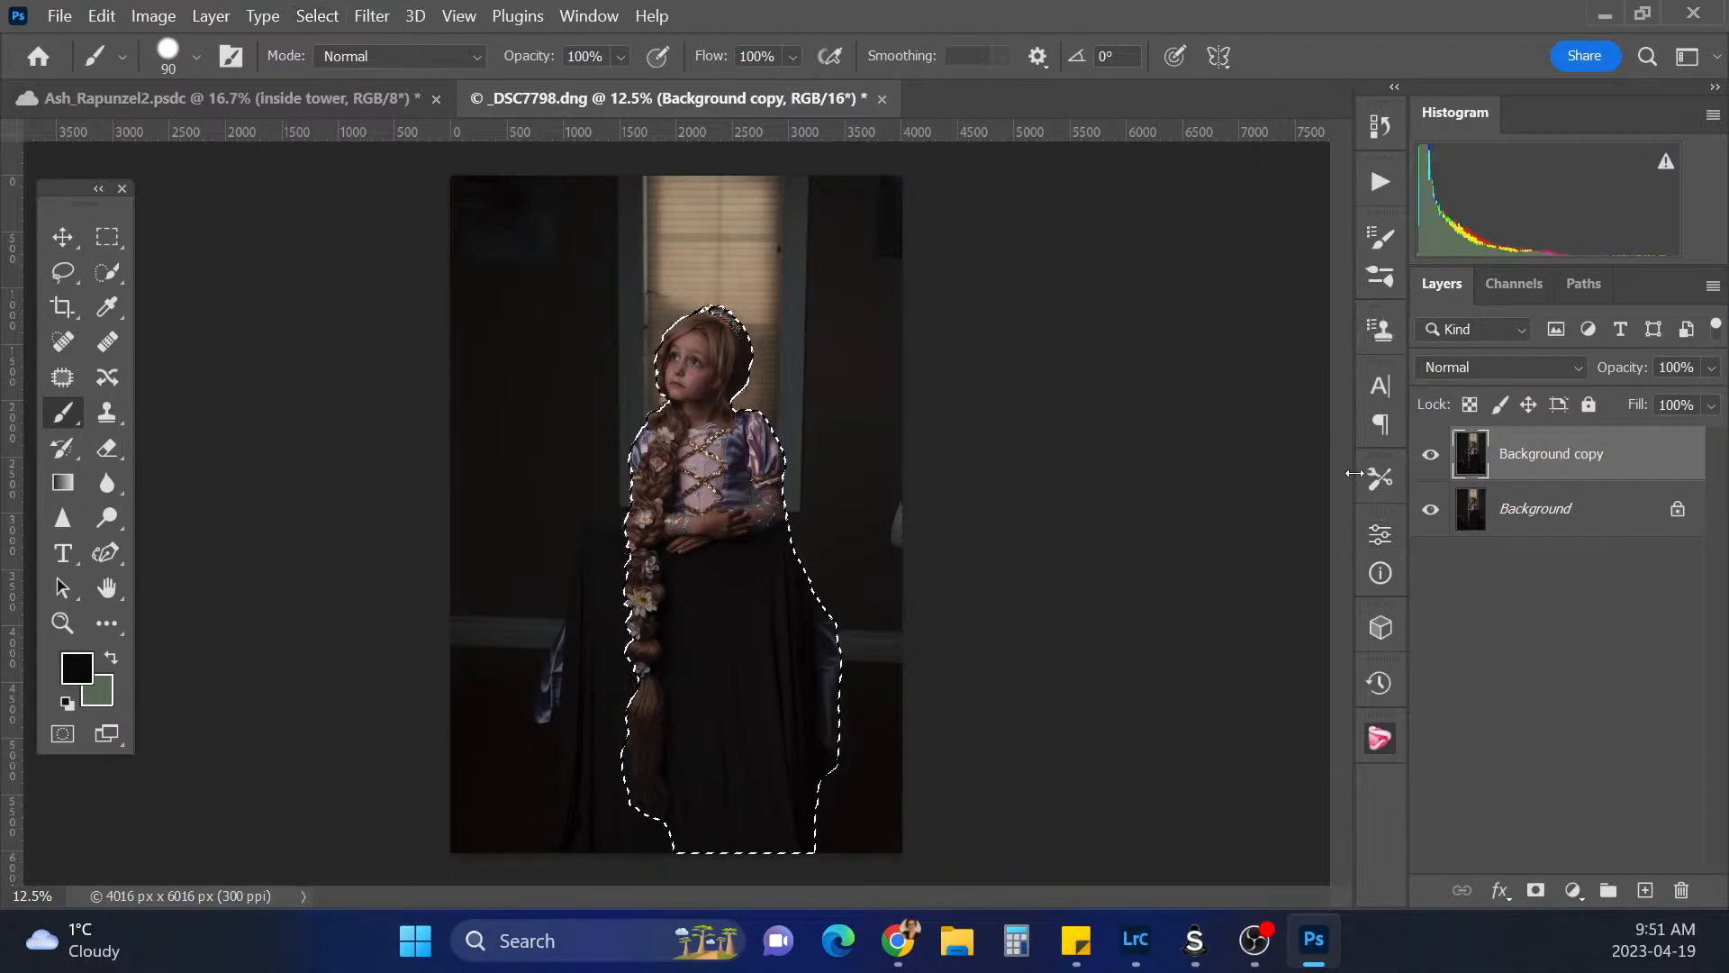
# Subtract the black skirt below the girl's arms from the selection with the Quick Selection tool
pyautogui.press('w')
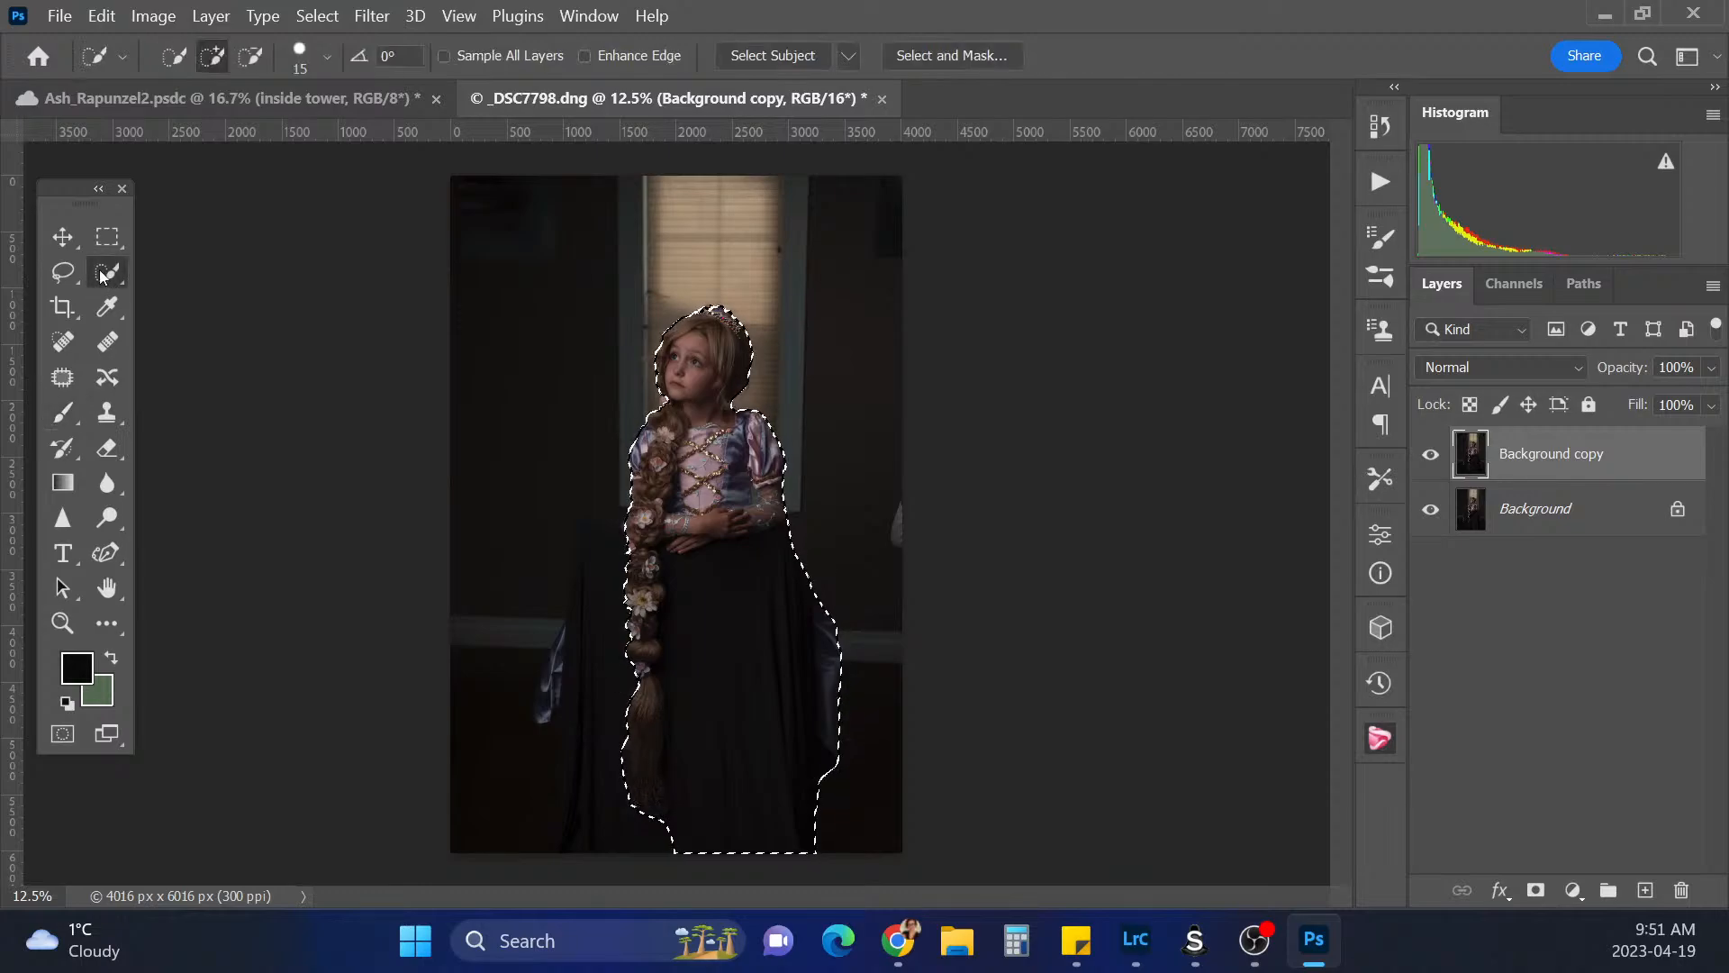
pyautogui.click(250, 57)
pyautogui.hotkey('ctrl', '+')
pyautogui.hotkey('ctrl', '+')
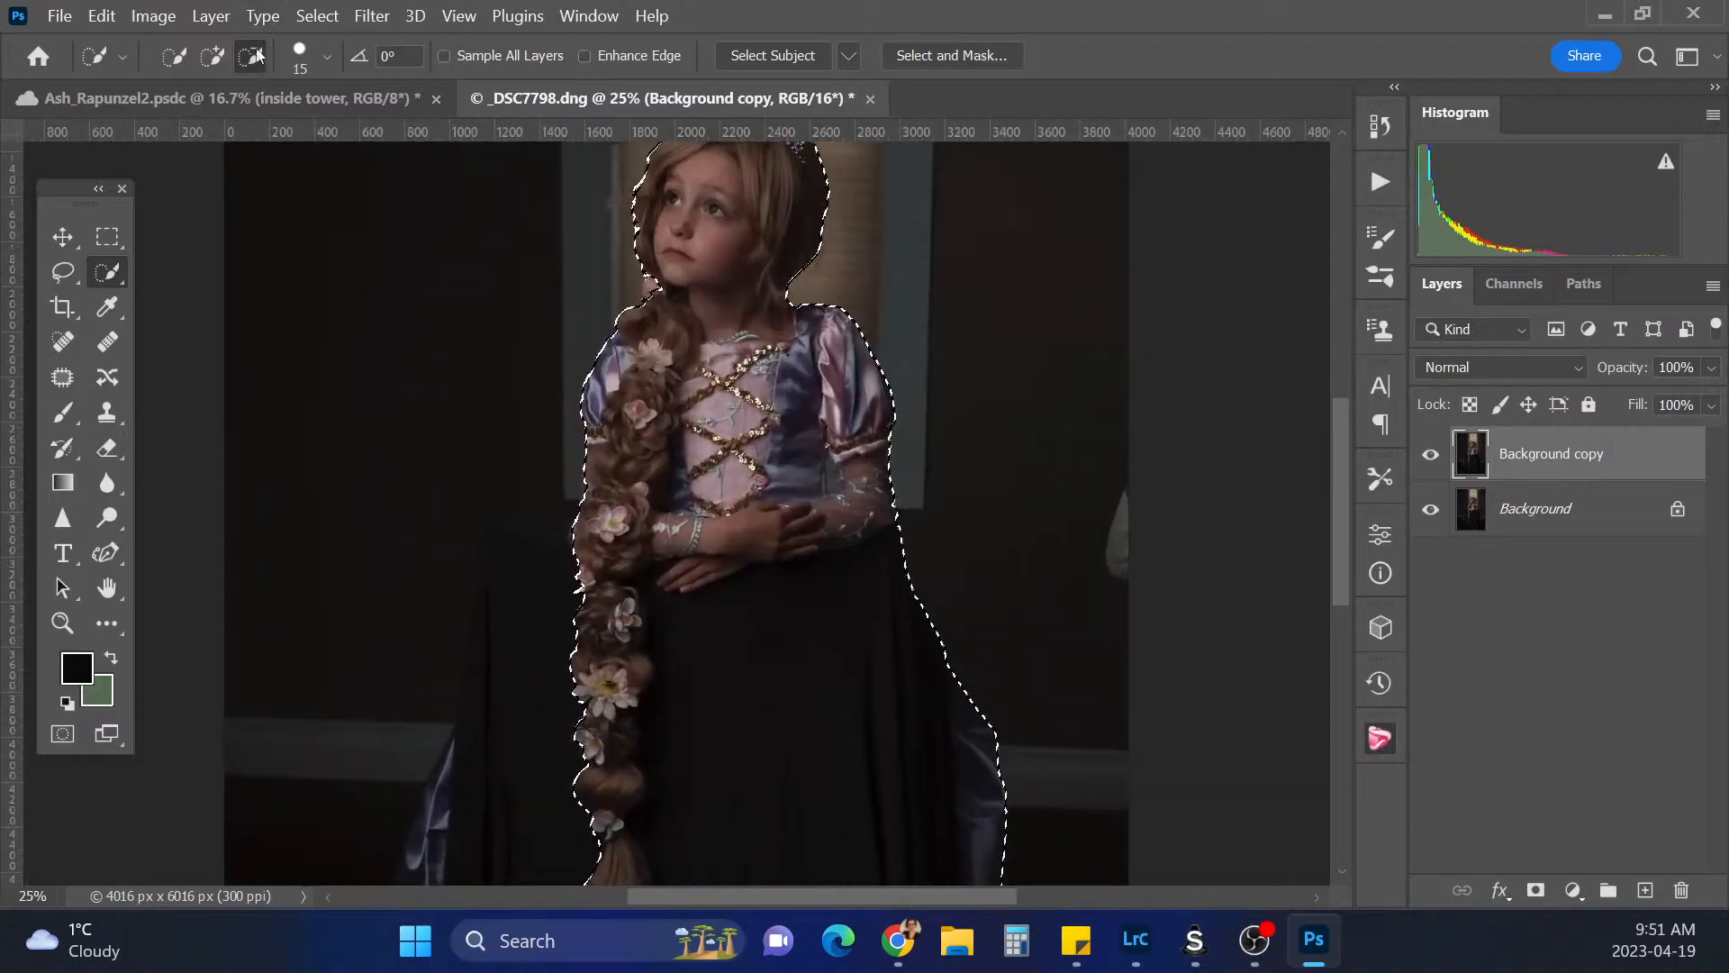
pyautogui.moveTo(1342, 432); pyautogui.dragTo(1342, 499)
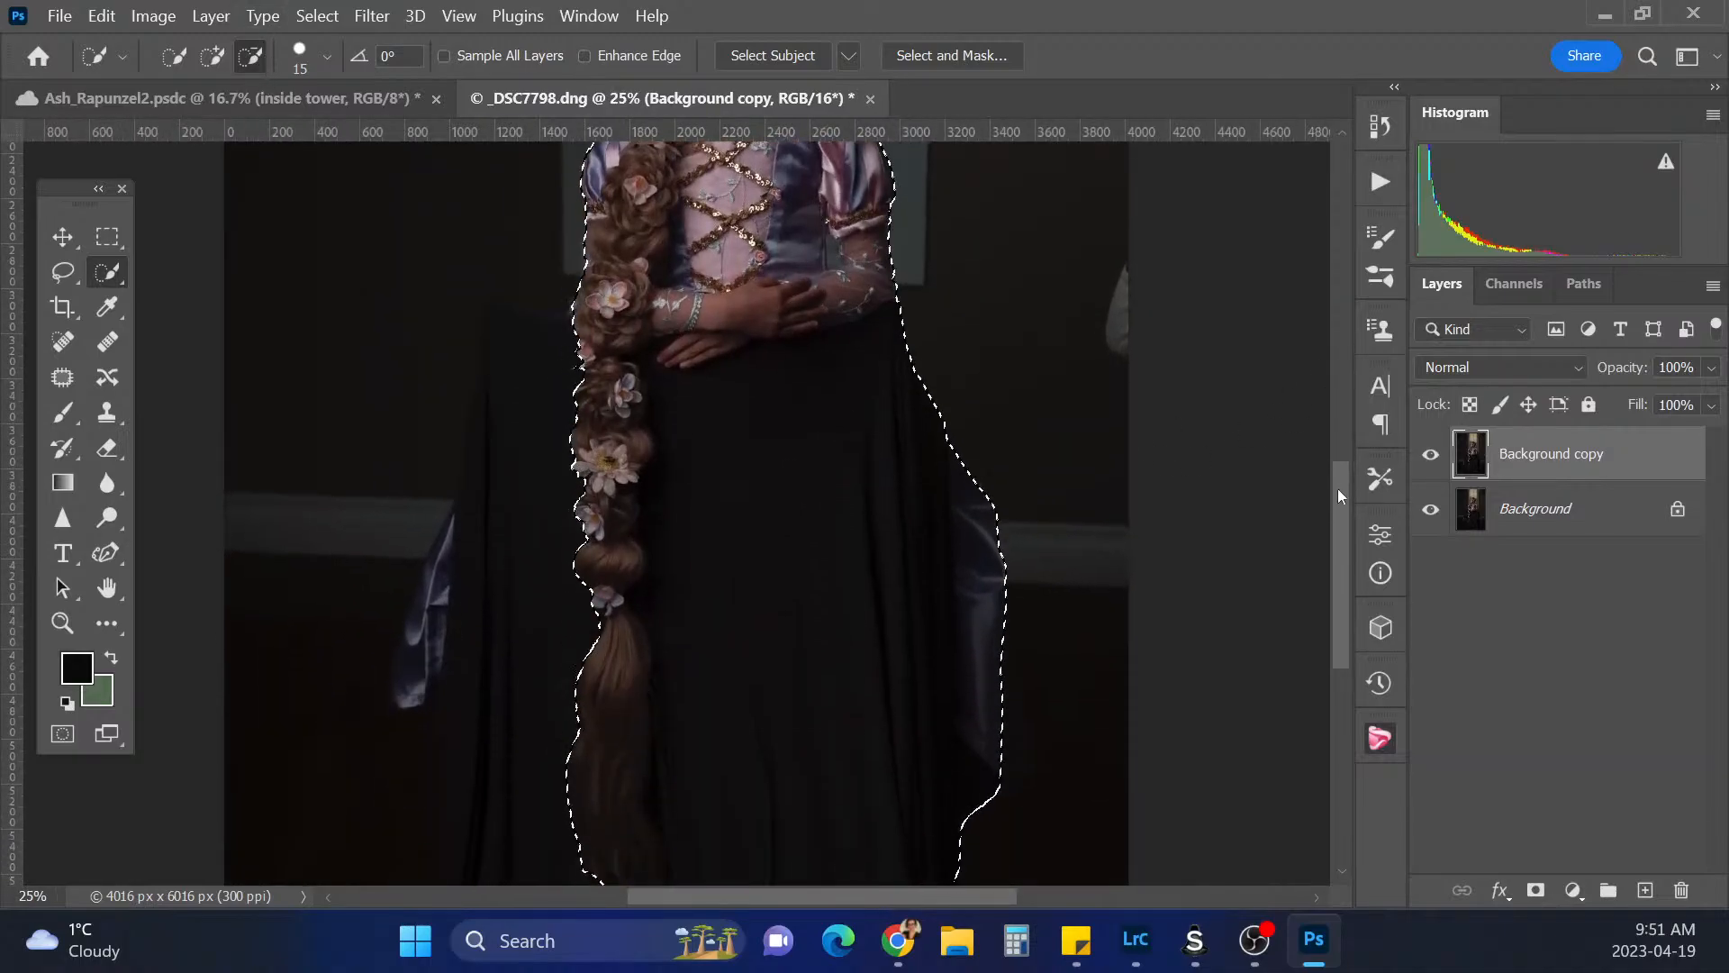
pyautogui.moveTo(860, 334)
pyautogui.mouseDown()
pyautogui.moveTo(896, 305)
pyautogui.moveTo(641, 410)
pyautogui.moveTo(630, 468)
pyautogui.moveTo(672, 574)
pyautogui.moveTo(692, 784)
pyautogui.mouseUp()
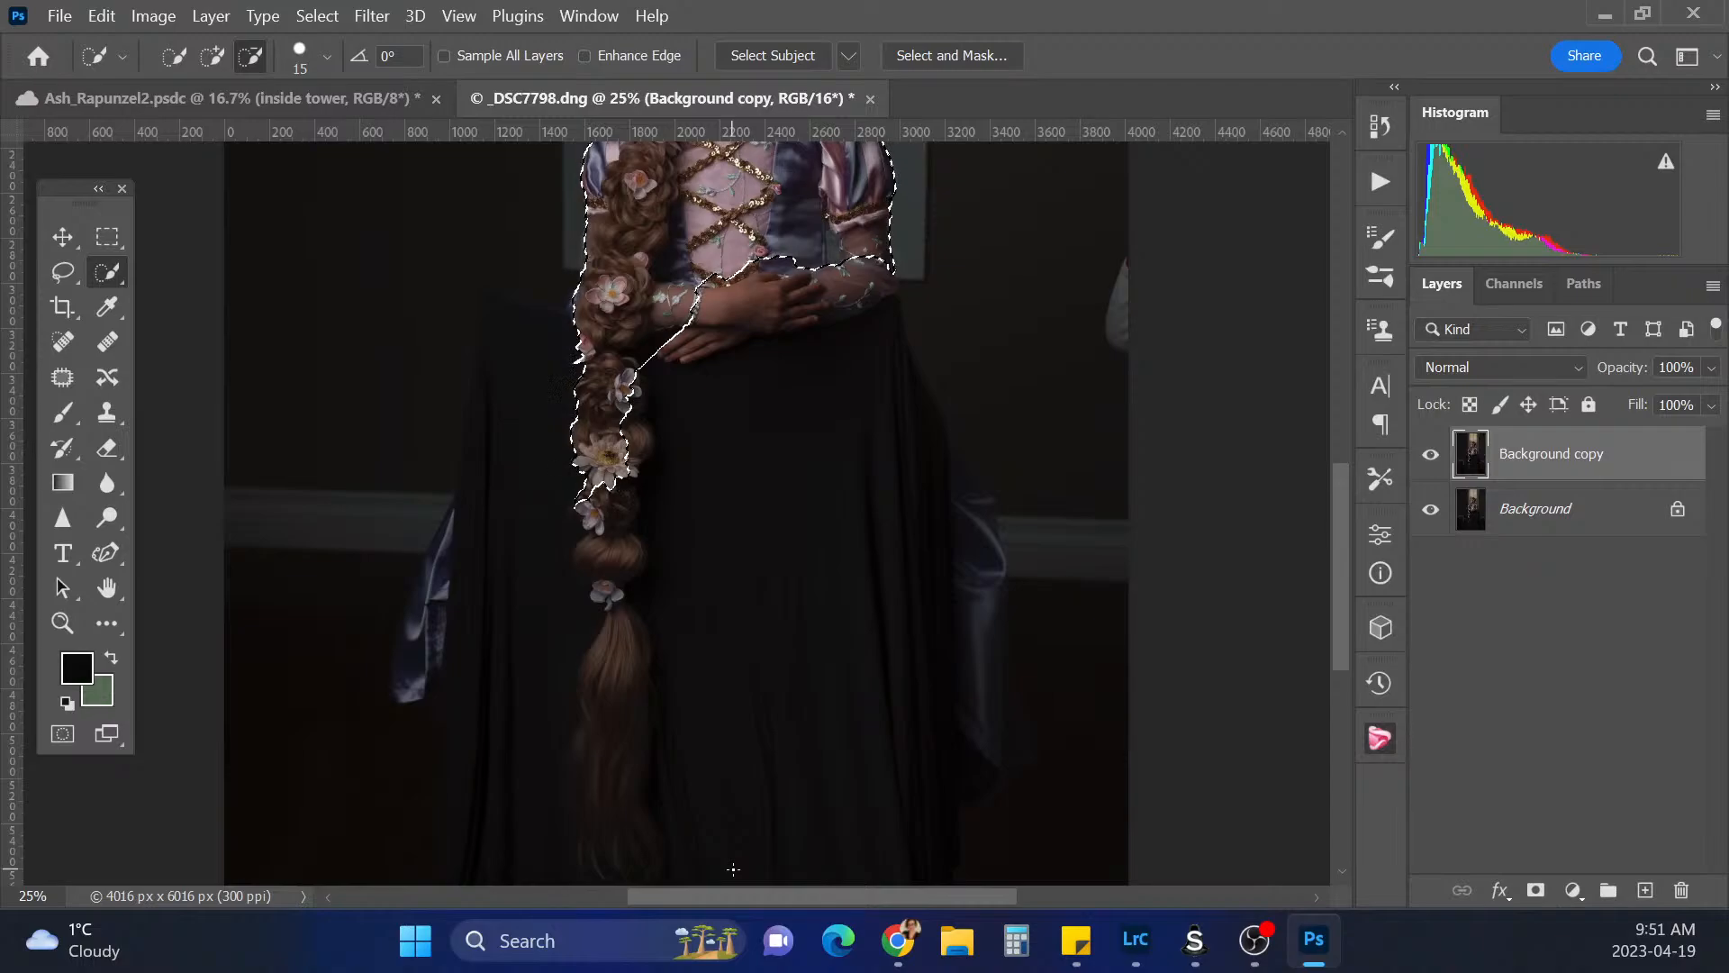
# Add the hands, forearms and the full length of the braid back to the selection with Quick Selection
pyautogui.click(222, 60)
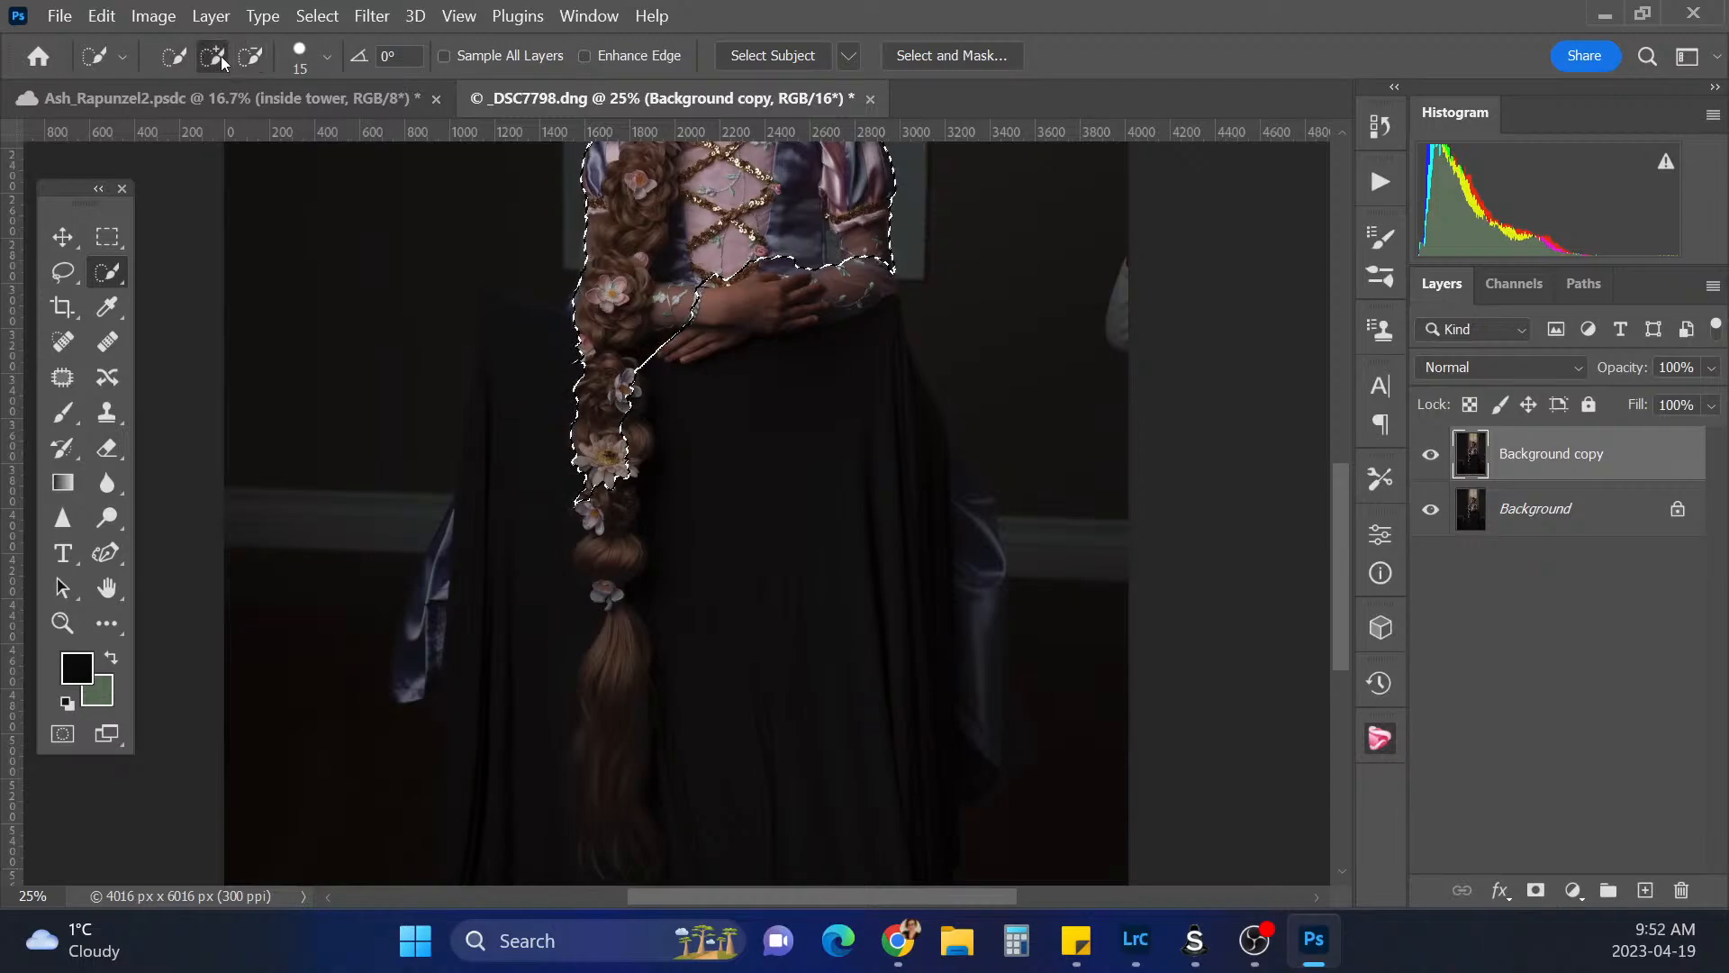
pyautogui.click(669, 352)
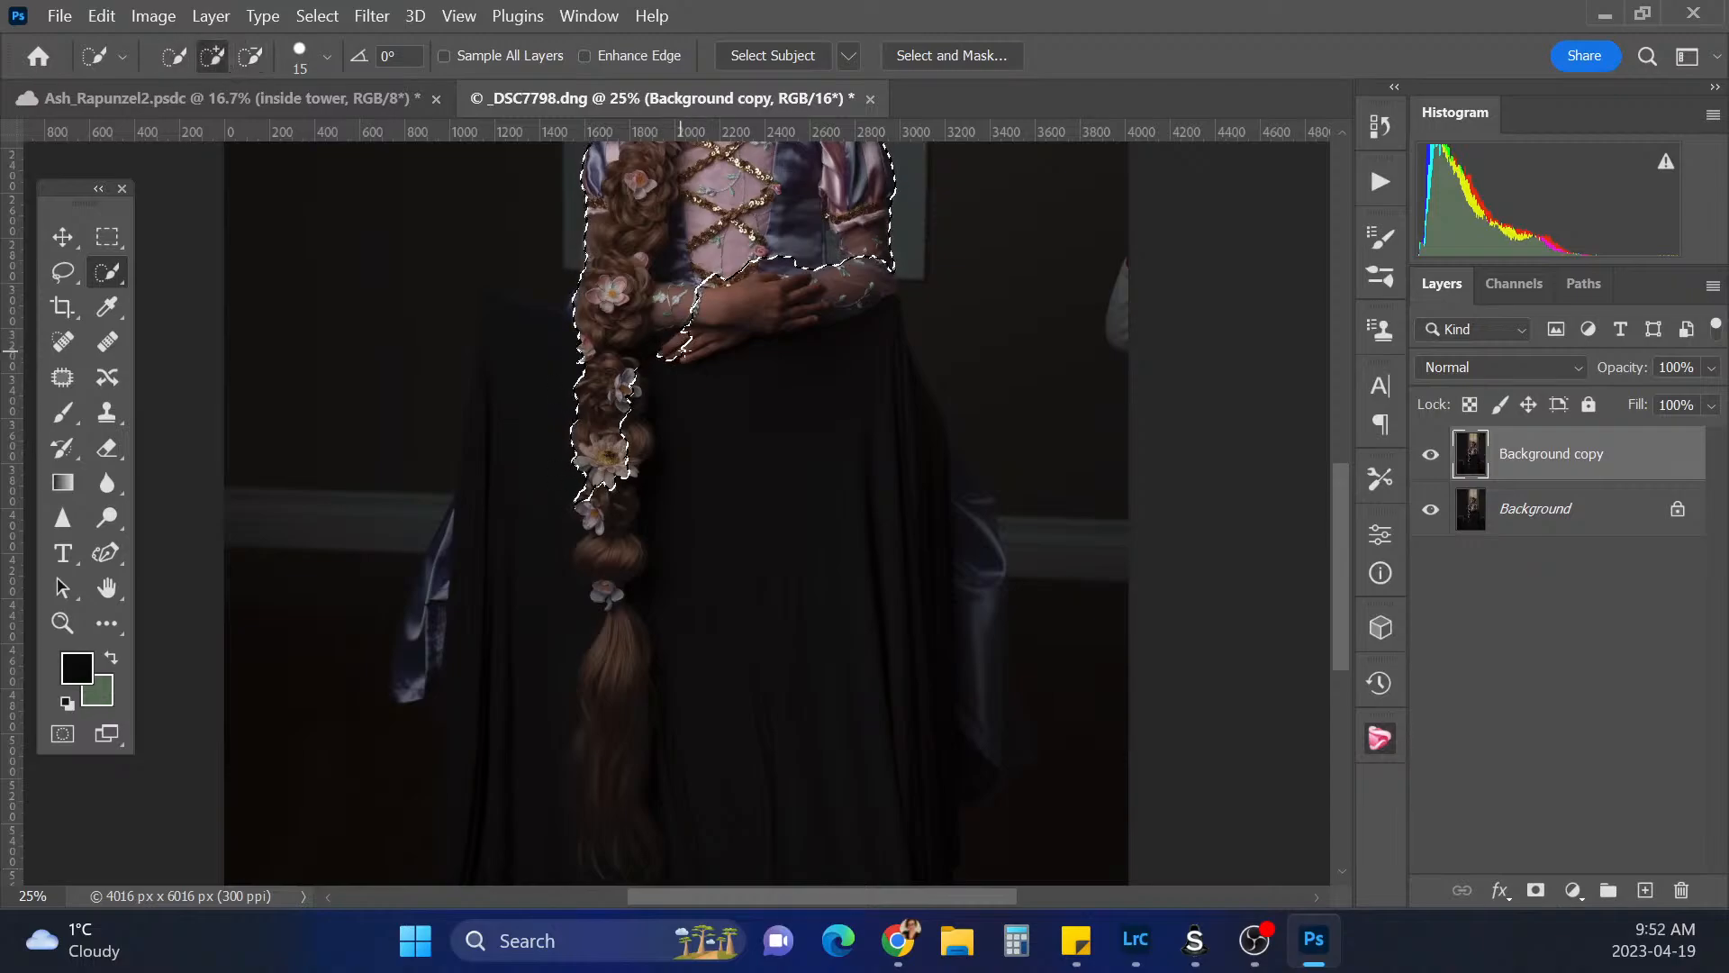
pyautogui.moveTo(680, 351); pyautogui.dragTo(886, 290)
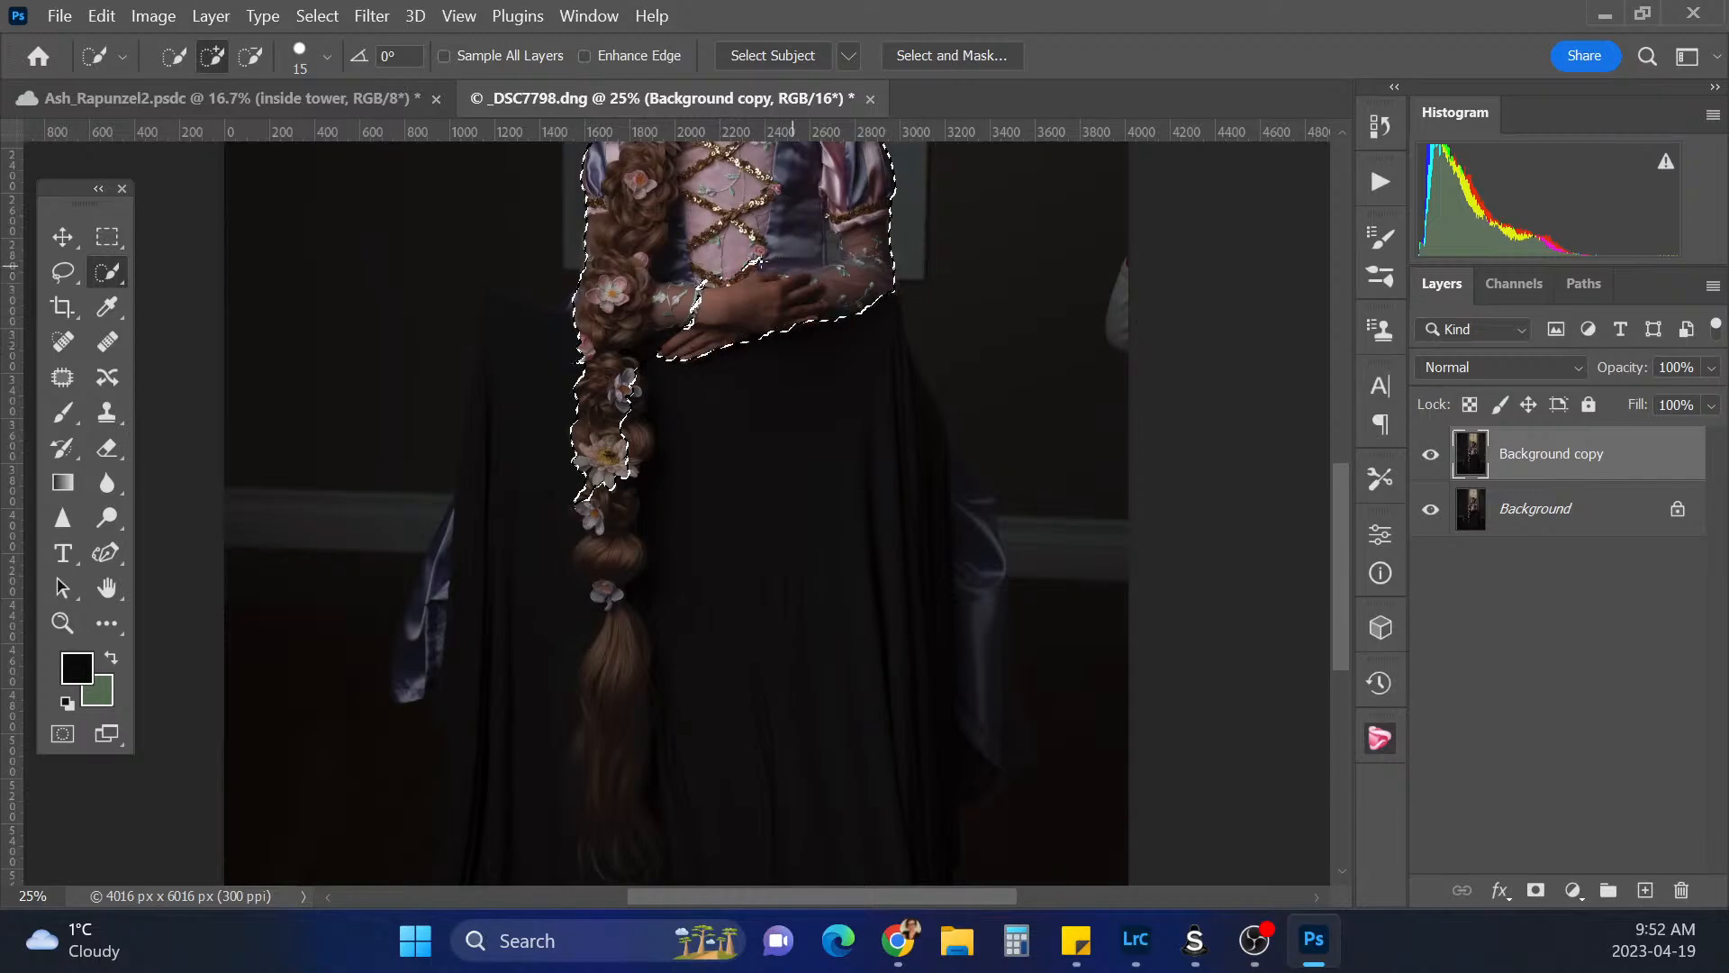
pyautogui.moveTo(682, 319); pyautogui.dragTo(862, 241)
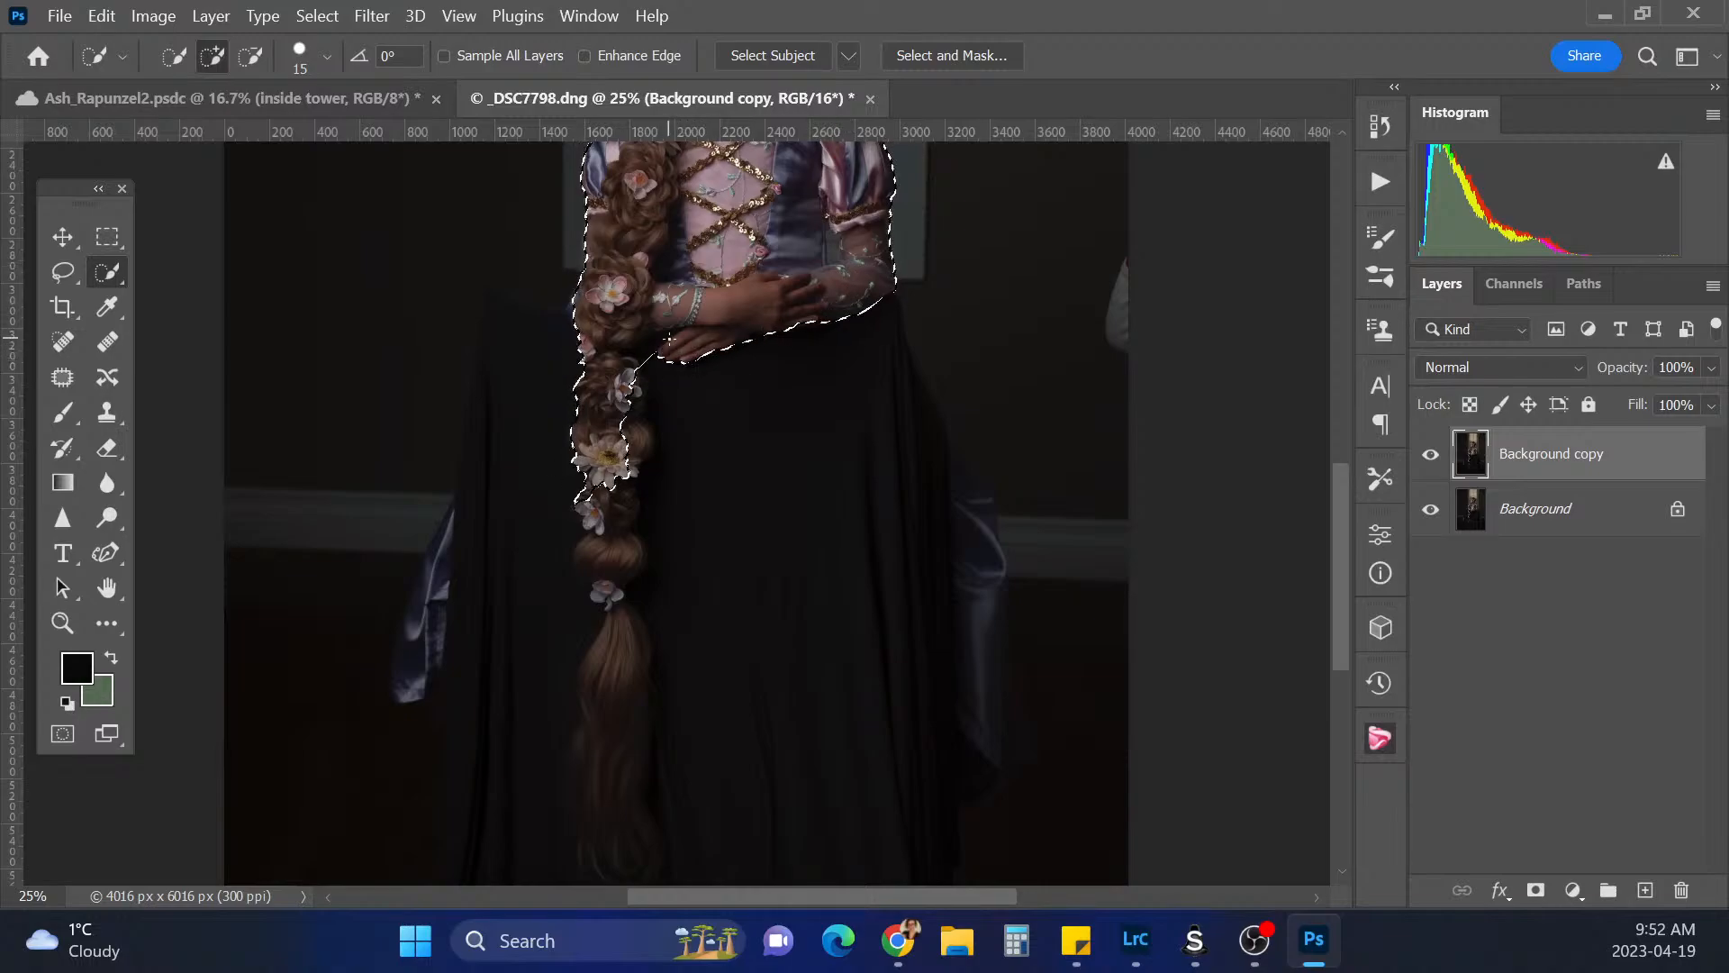
pyautogui.moveTo(642, 435); pyautogui.dragTo(635, 371)
pyautogui.moveTo(633, 437)
pyautogui.mouseDown()
pyautogui.moveTo(596, 558)
pyautogui.moveTo(618, 641)
pyautogui.moveTo(593, 720)
pyautogui.moveTo(595, 866)
pyautogui.moveTo(629, 660)
pyautogui.moveTo(654, 723)
pyautogui.mouseUp()
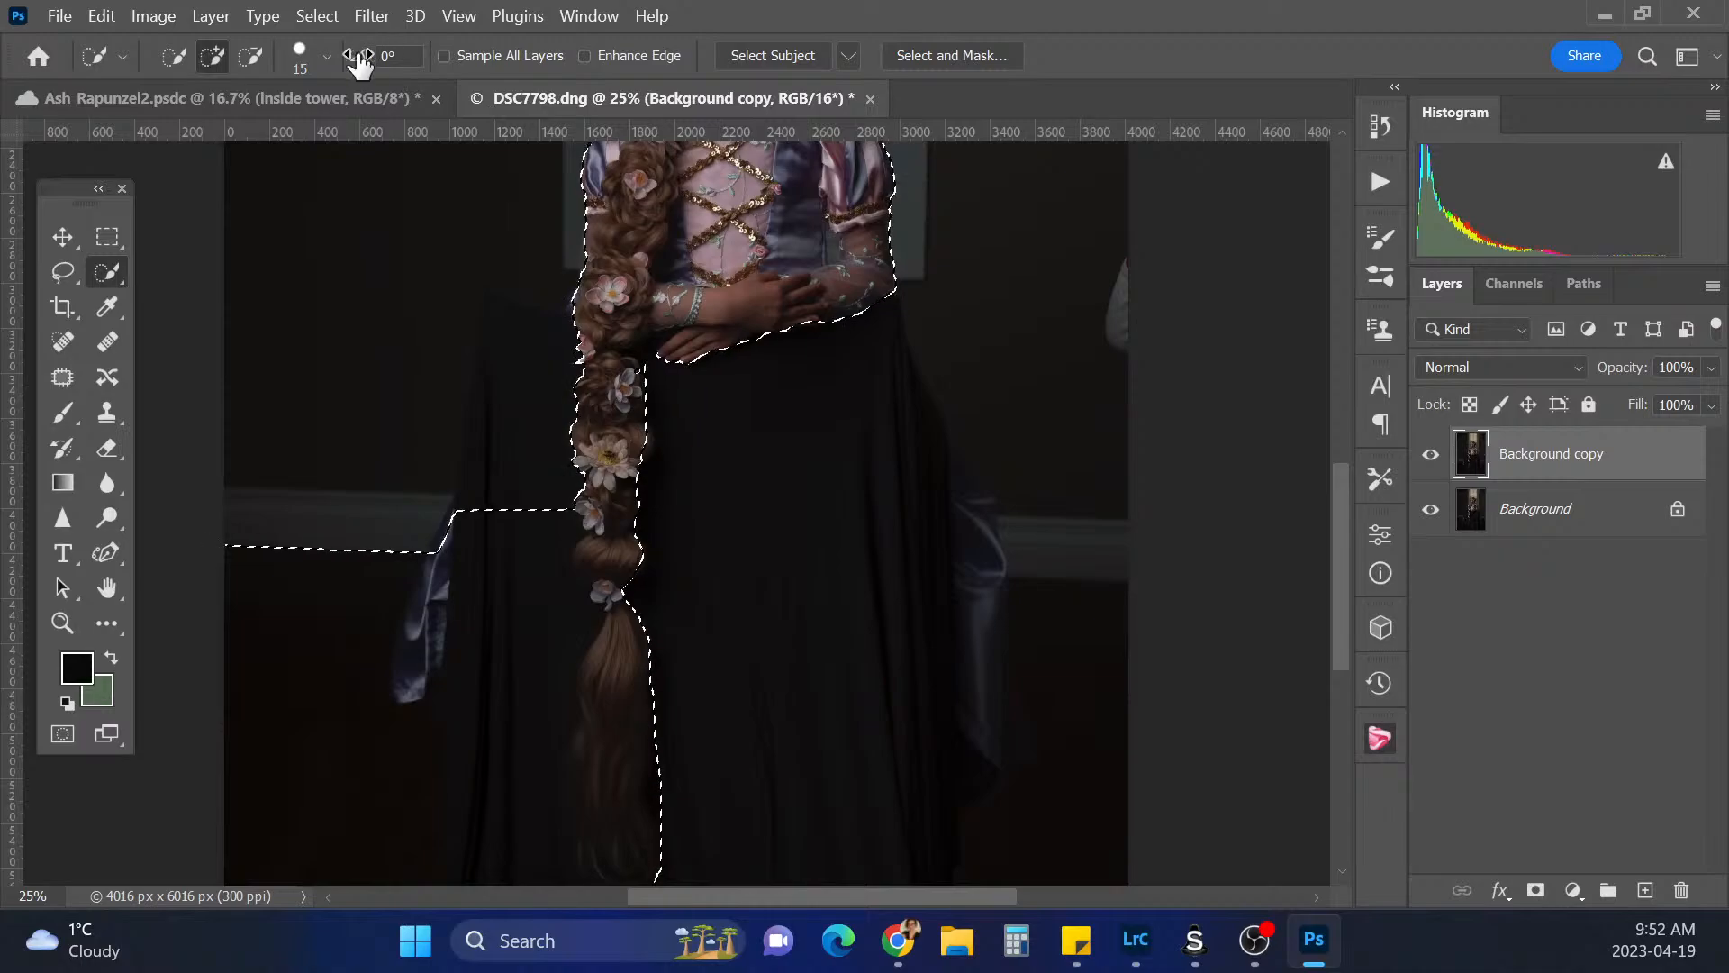
# Subtract the dark skirt and background area beside the lower braid from the selection
pyautogui.click(250, 56)
pyautogui.moveTo(527, 492); pyautogui.dragTo(537, 793)
pyautogui.moveTo(545, 547)
pyautogui.mouseDown()
pyautogui.moveTo(459, 515)
pyautogui.moveTo(532, 502)
pyautogui.mouseUp()
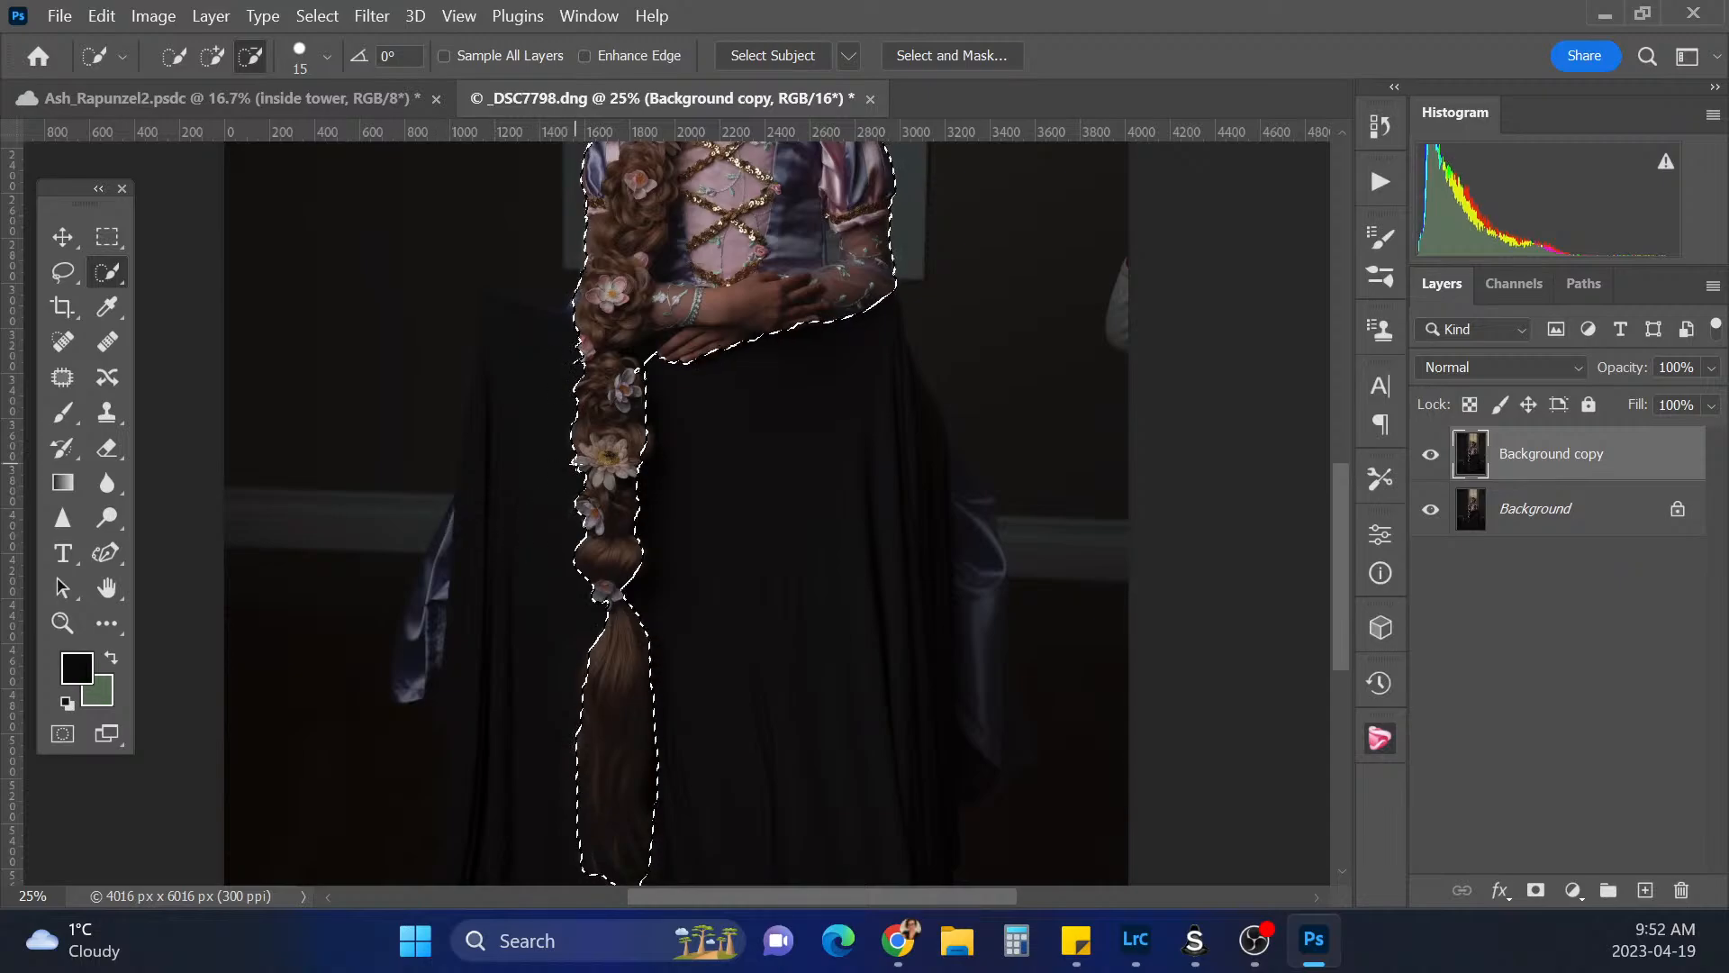
# Subtract the gap between the girl's bent arm and her waist from the selection with Quick Selection
pyautogui.moveTo(1339, 496); pyautogui.dragTo(1331, 446)
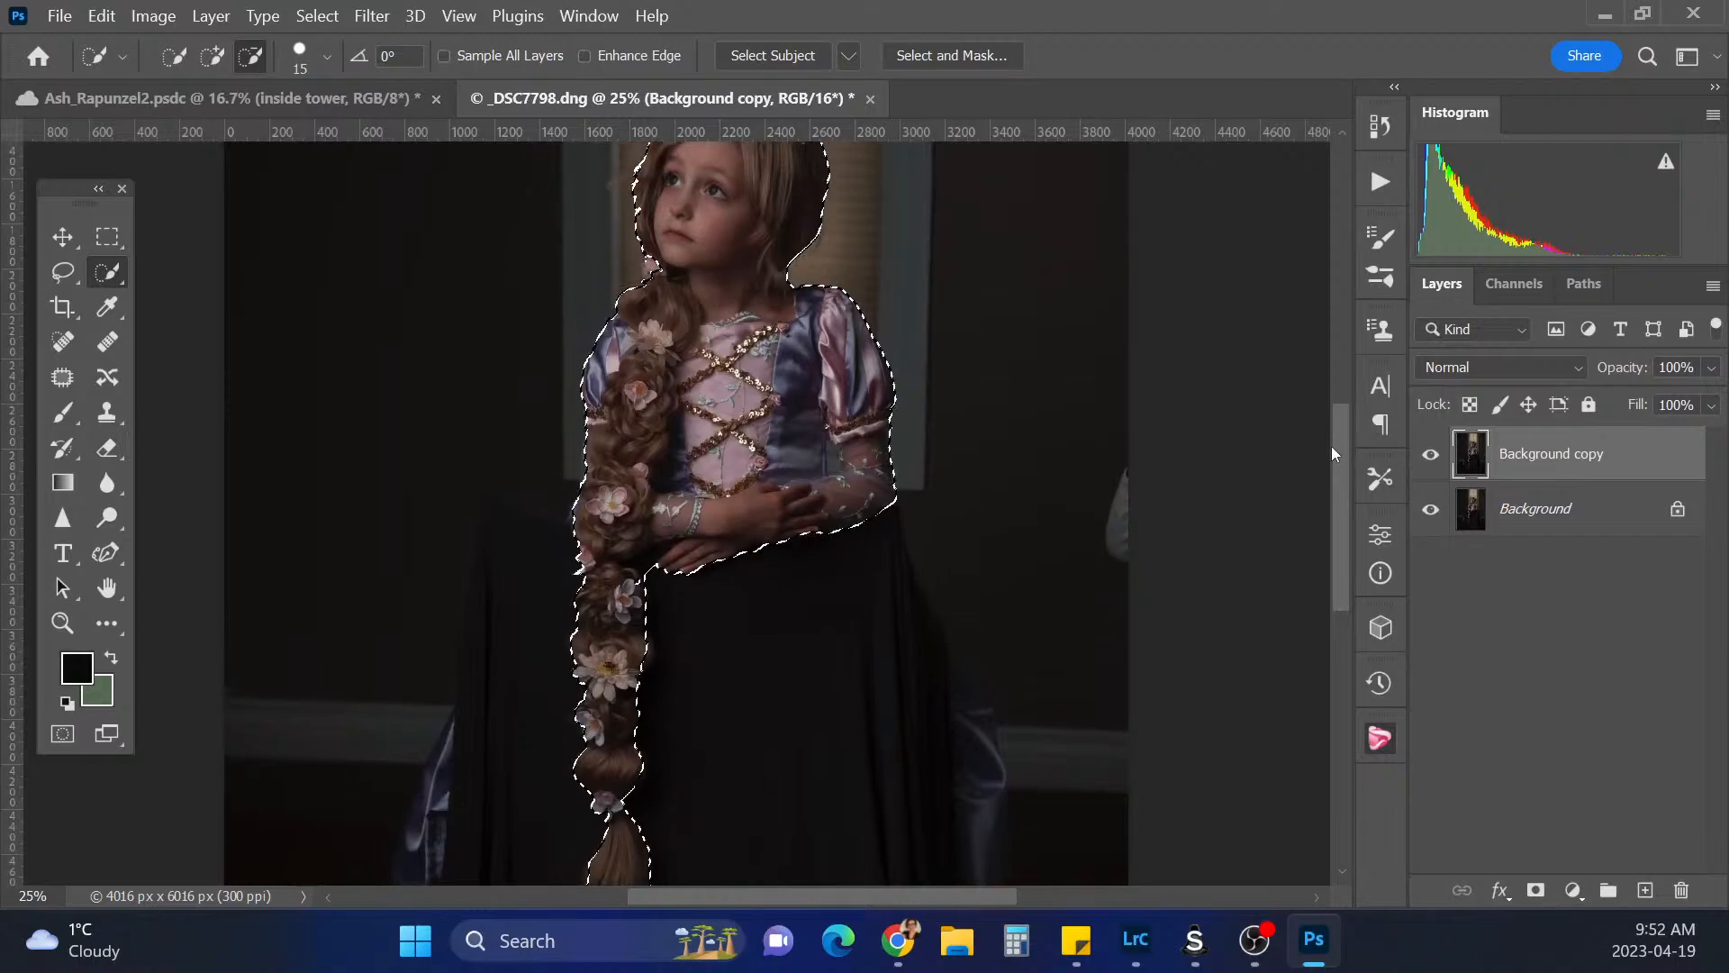
pyautogui.click(244, 61)
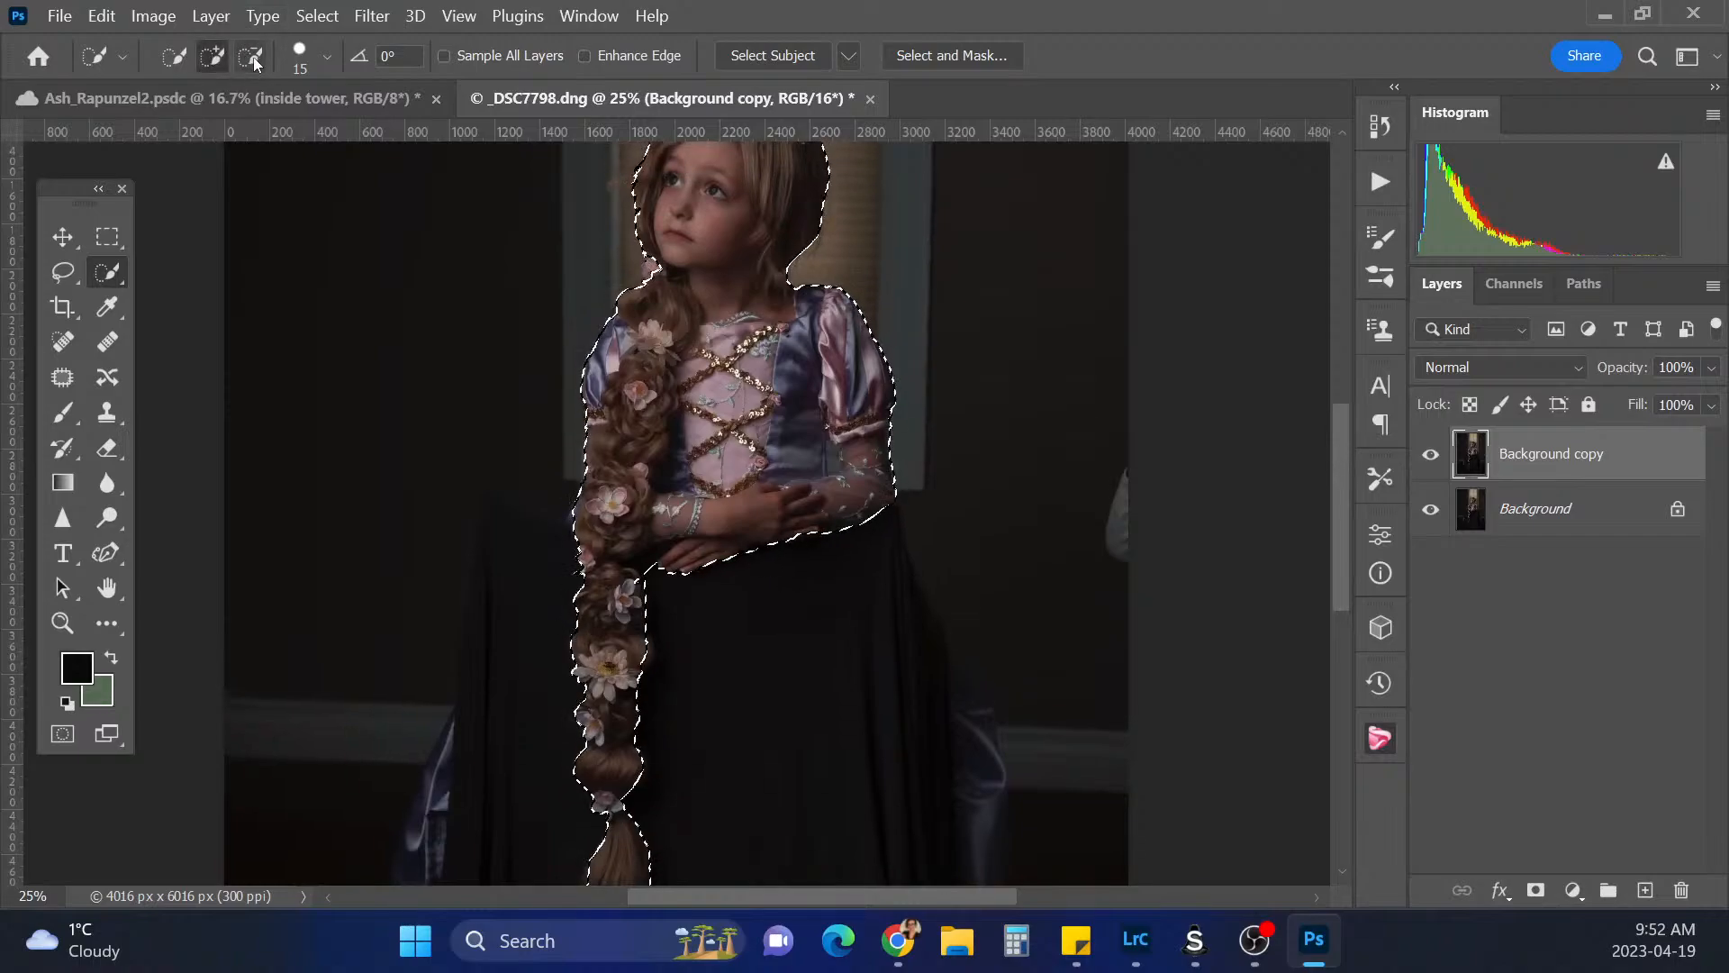
pyautogui.moveTo(836, 448); pyautogui.dragTo(835, 463)
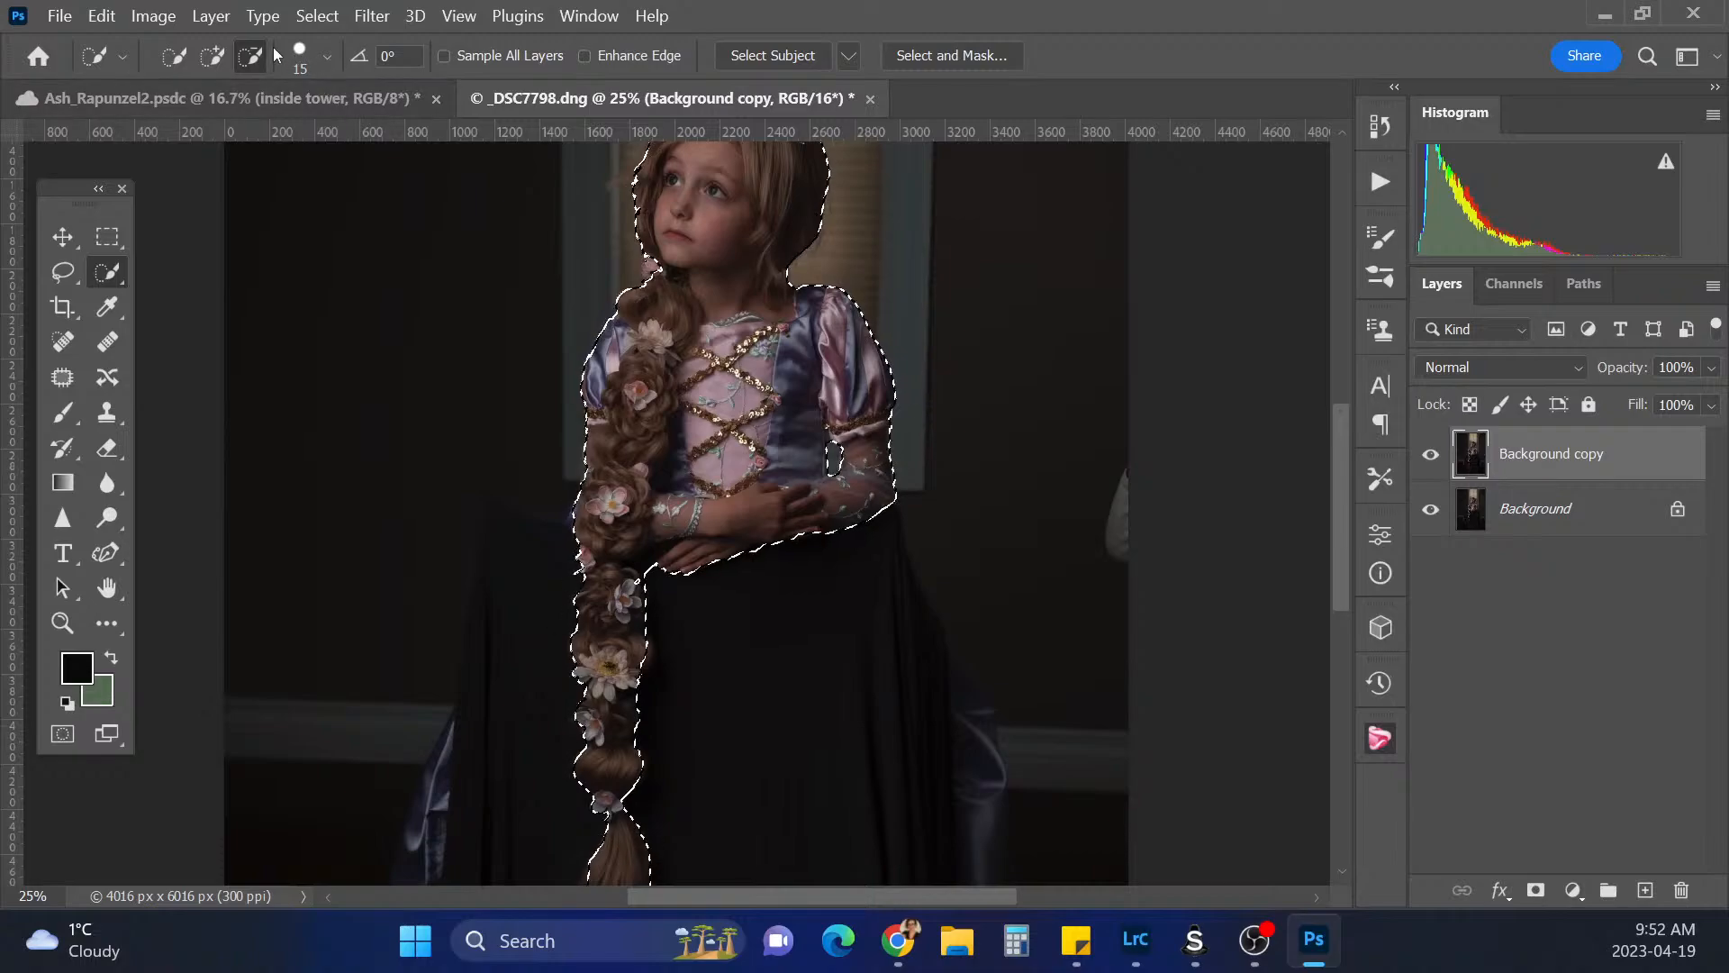
pyautogui.click(212, 56)
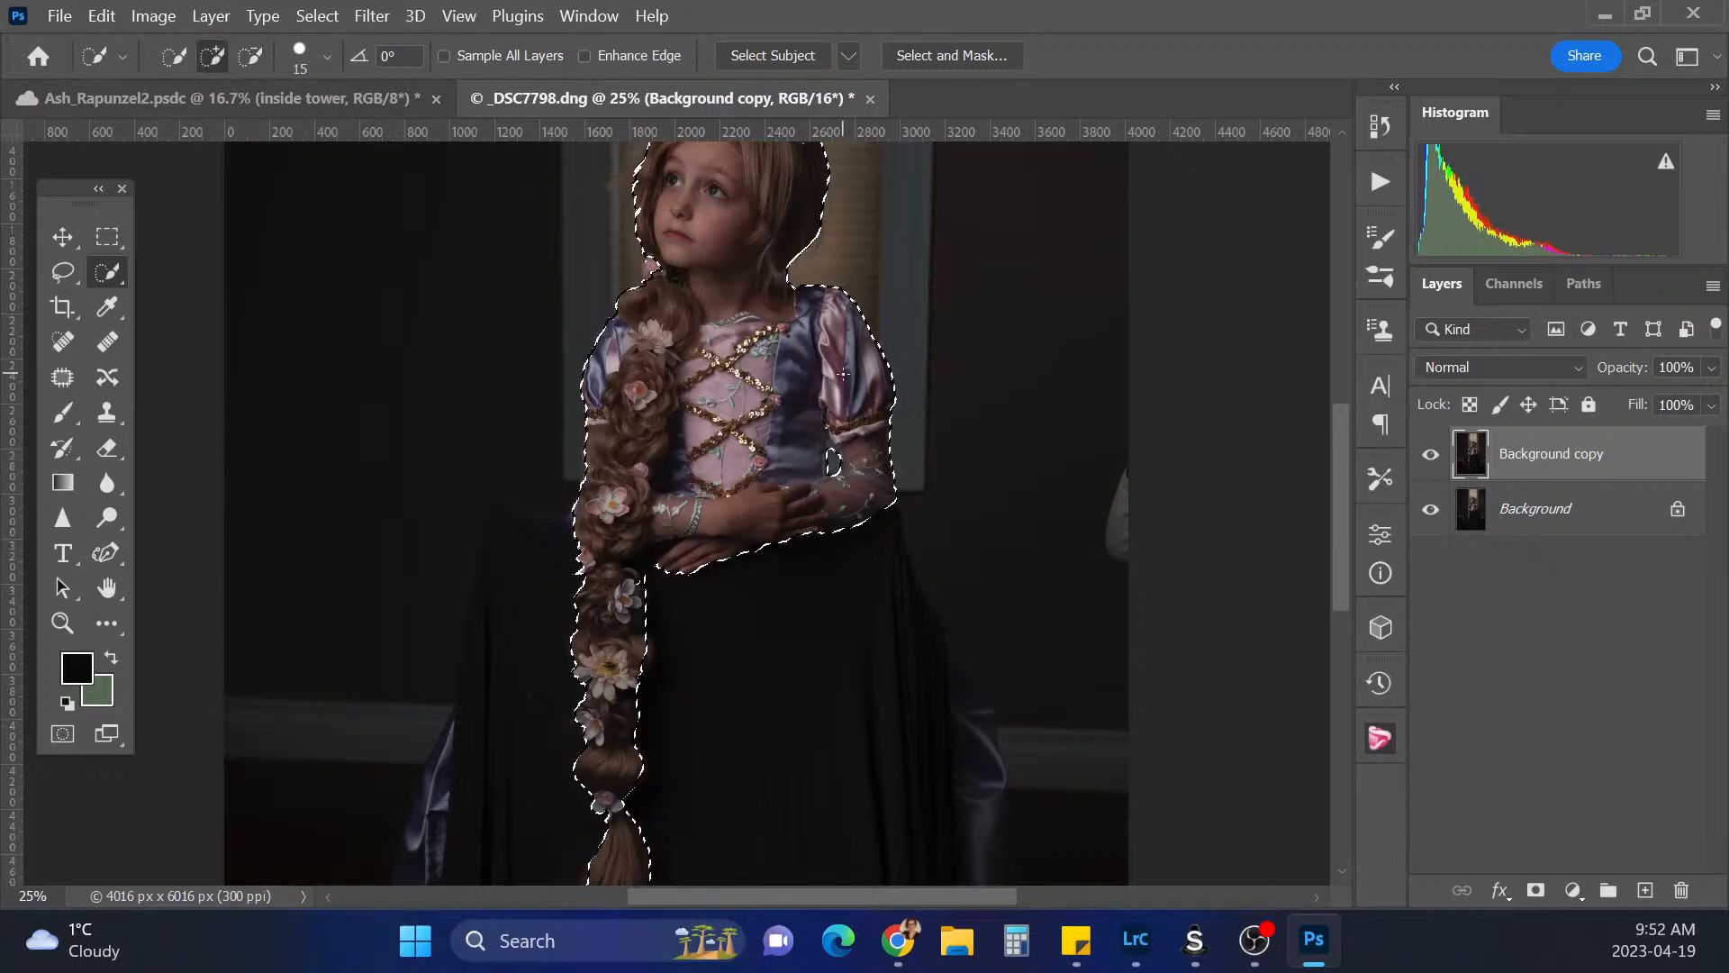
pyautogui.press('alt')
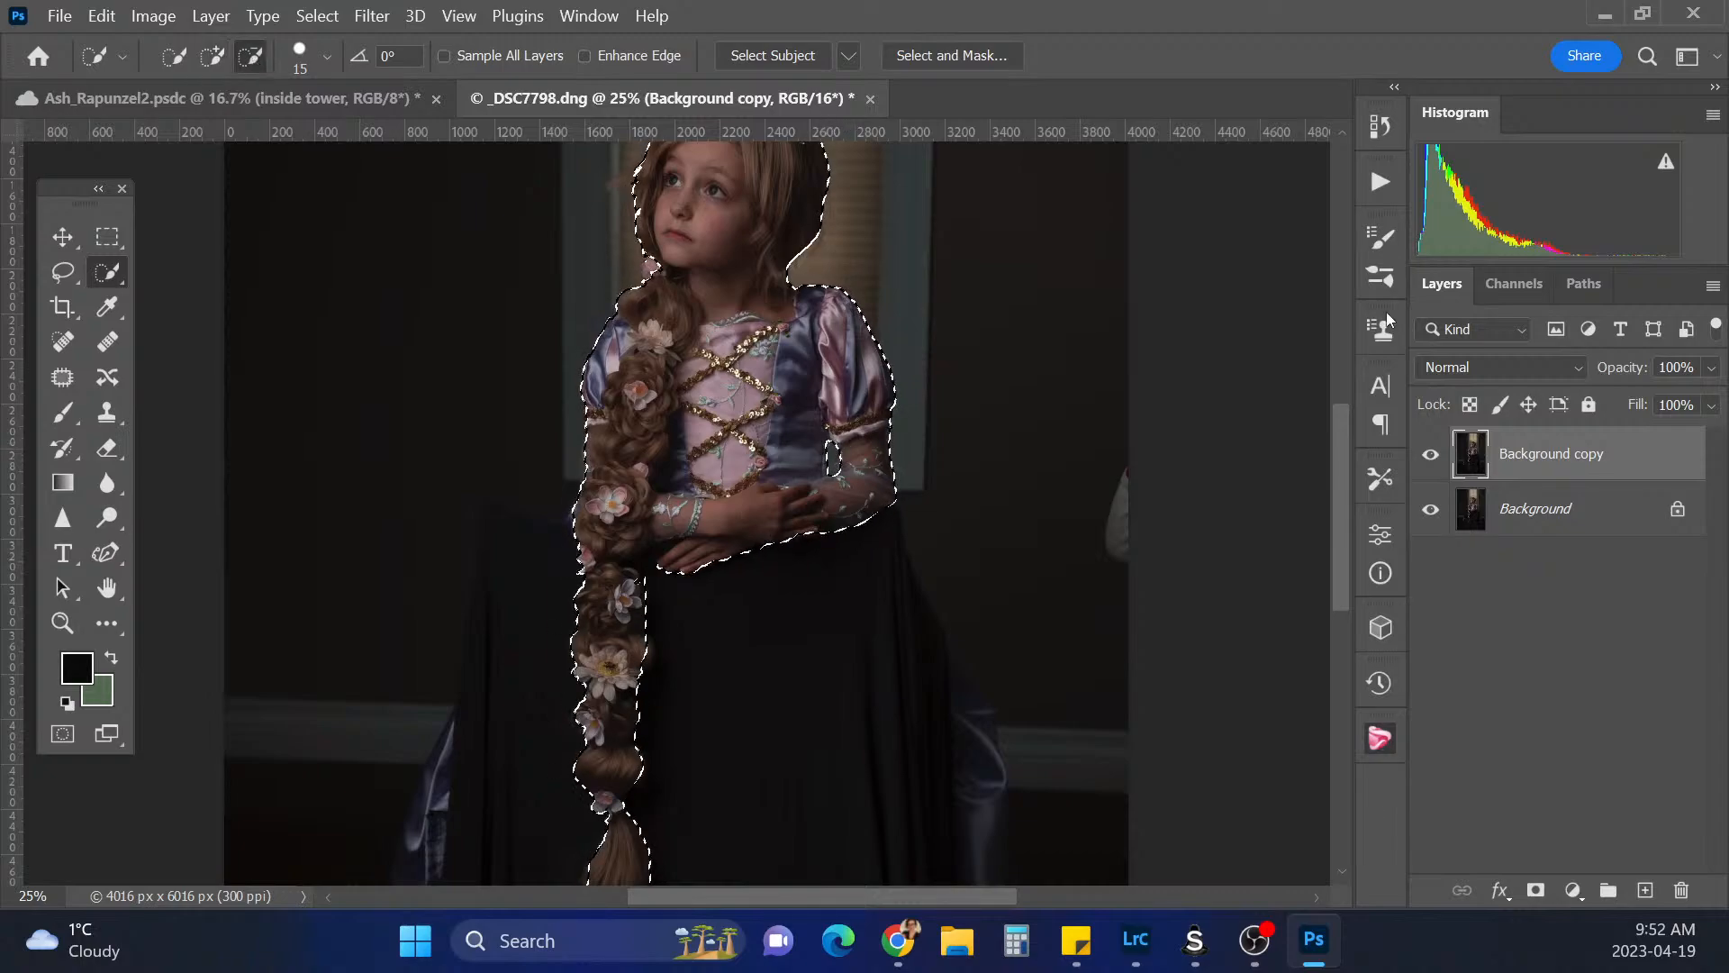
# Bring the selection into Select and Mask and restore the hair edge beside the girl's face with a size 50 brush
pyautogui.moveTo(1340, 482); pyautogui.dragTo(1337, 435)
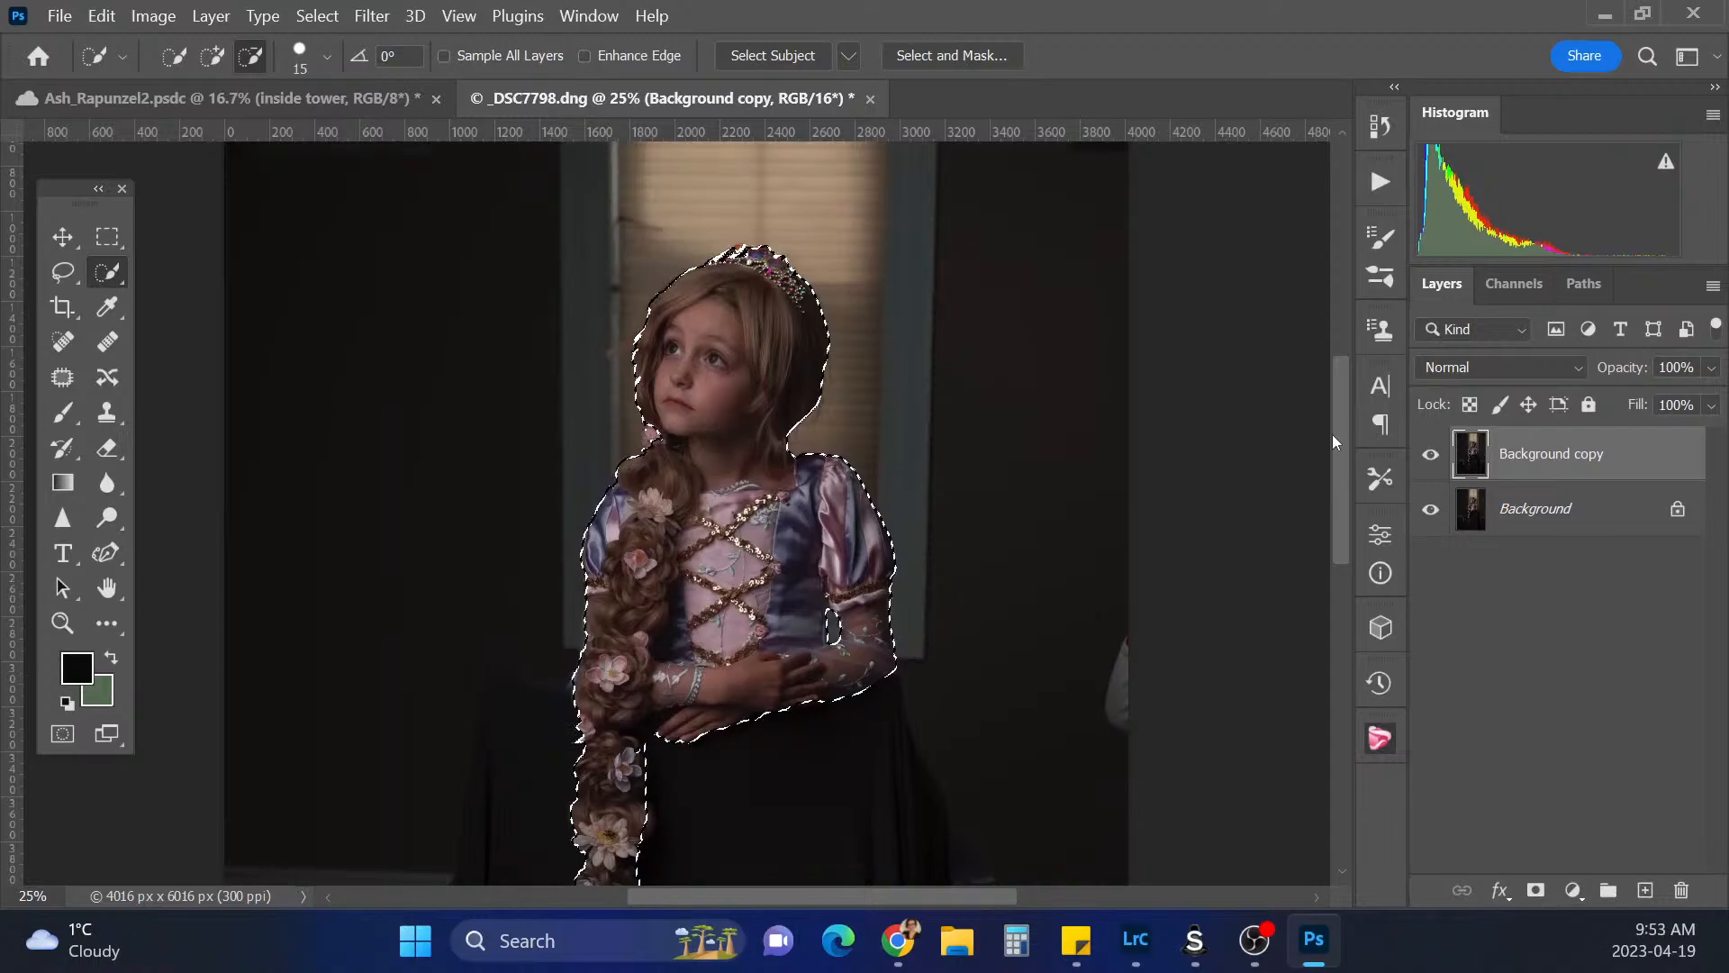
pyautogui.click(966, 54)
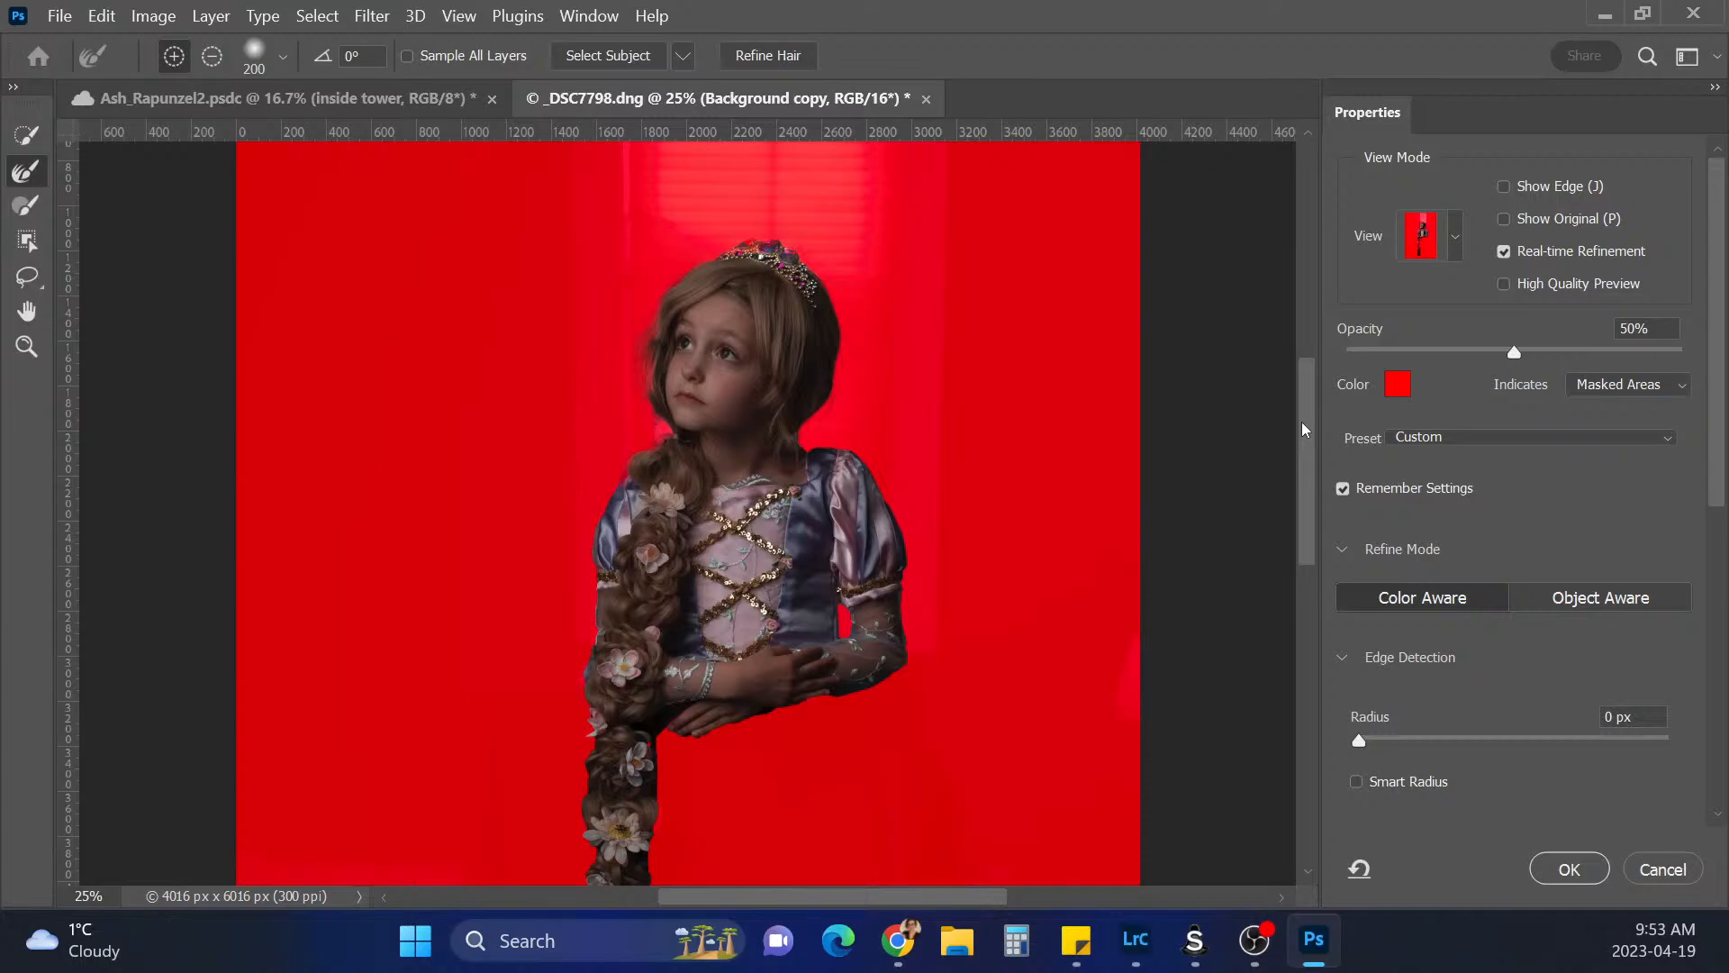
pyautogui.click(213, 55)
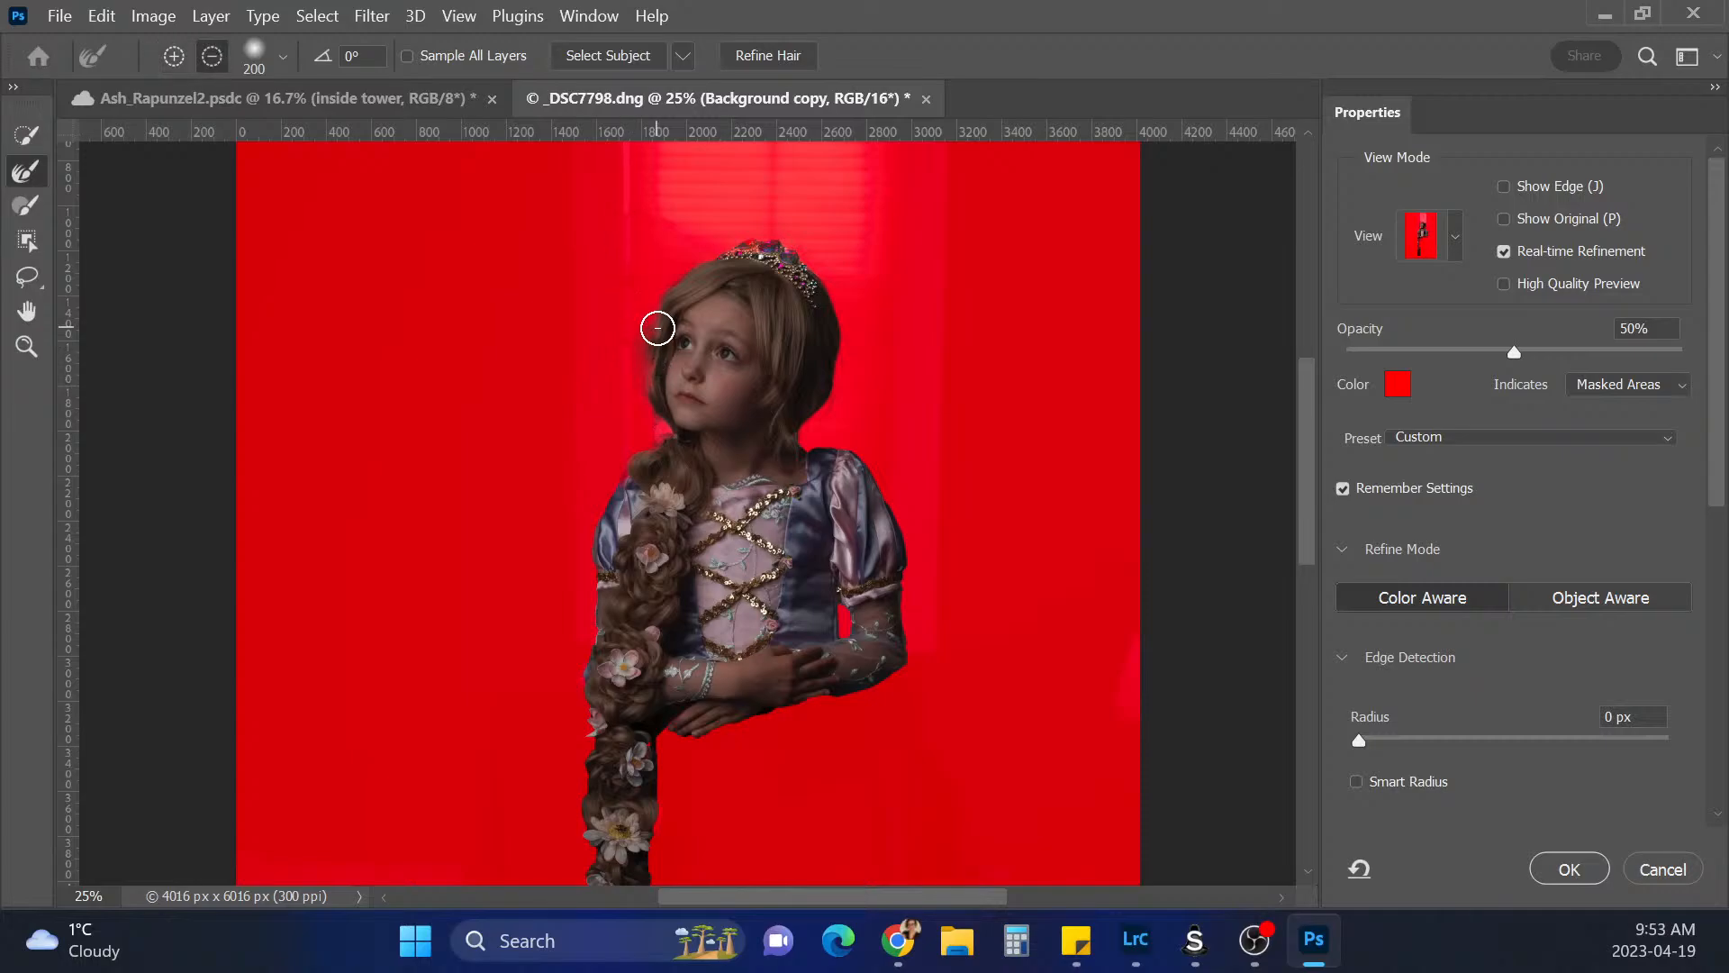
pyautogui.press('[')
pyautogui.press('[')
pyautogui.press('[')
pyautogui.press('[')
pyautogui.moveTo(647, 358); pyautogui.dragTo(656, 396)
pyautogui.click(27, 205)
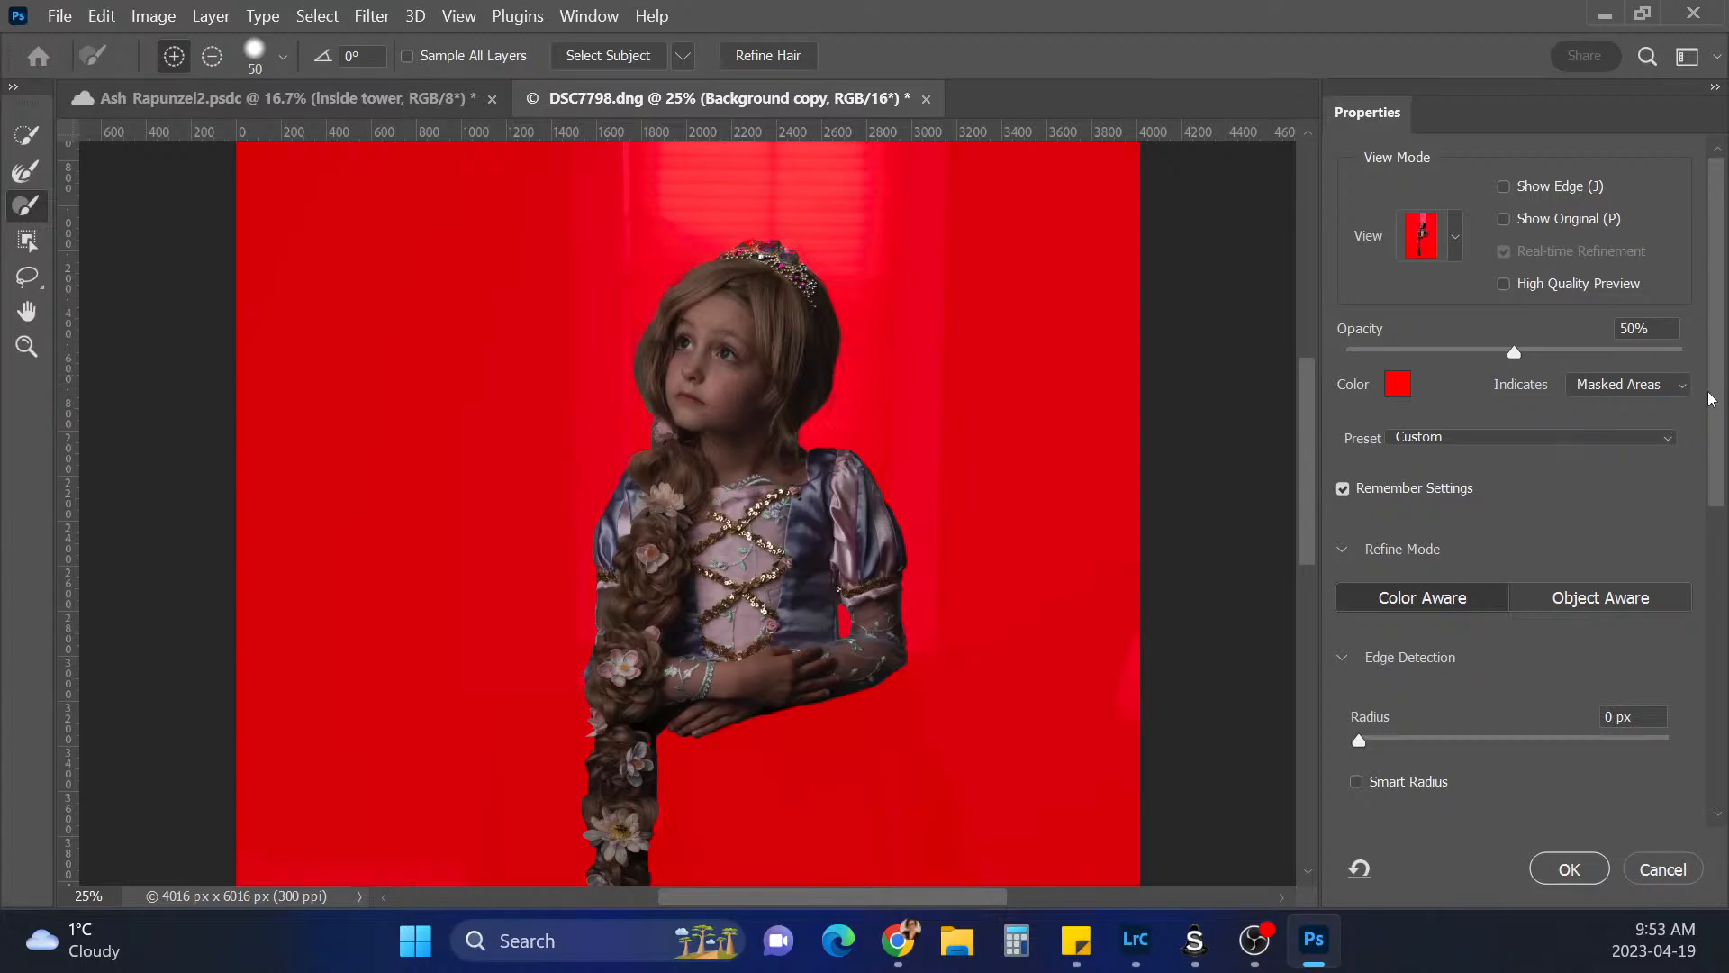
# Set Smooth to 7 and Shift Edge to -9%, check the mask along the braid, and apply the refinement
pyautogui.moveTo(1712, 399); pyautogui.dragTo(1687, 638)
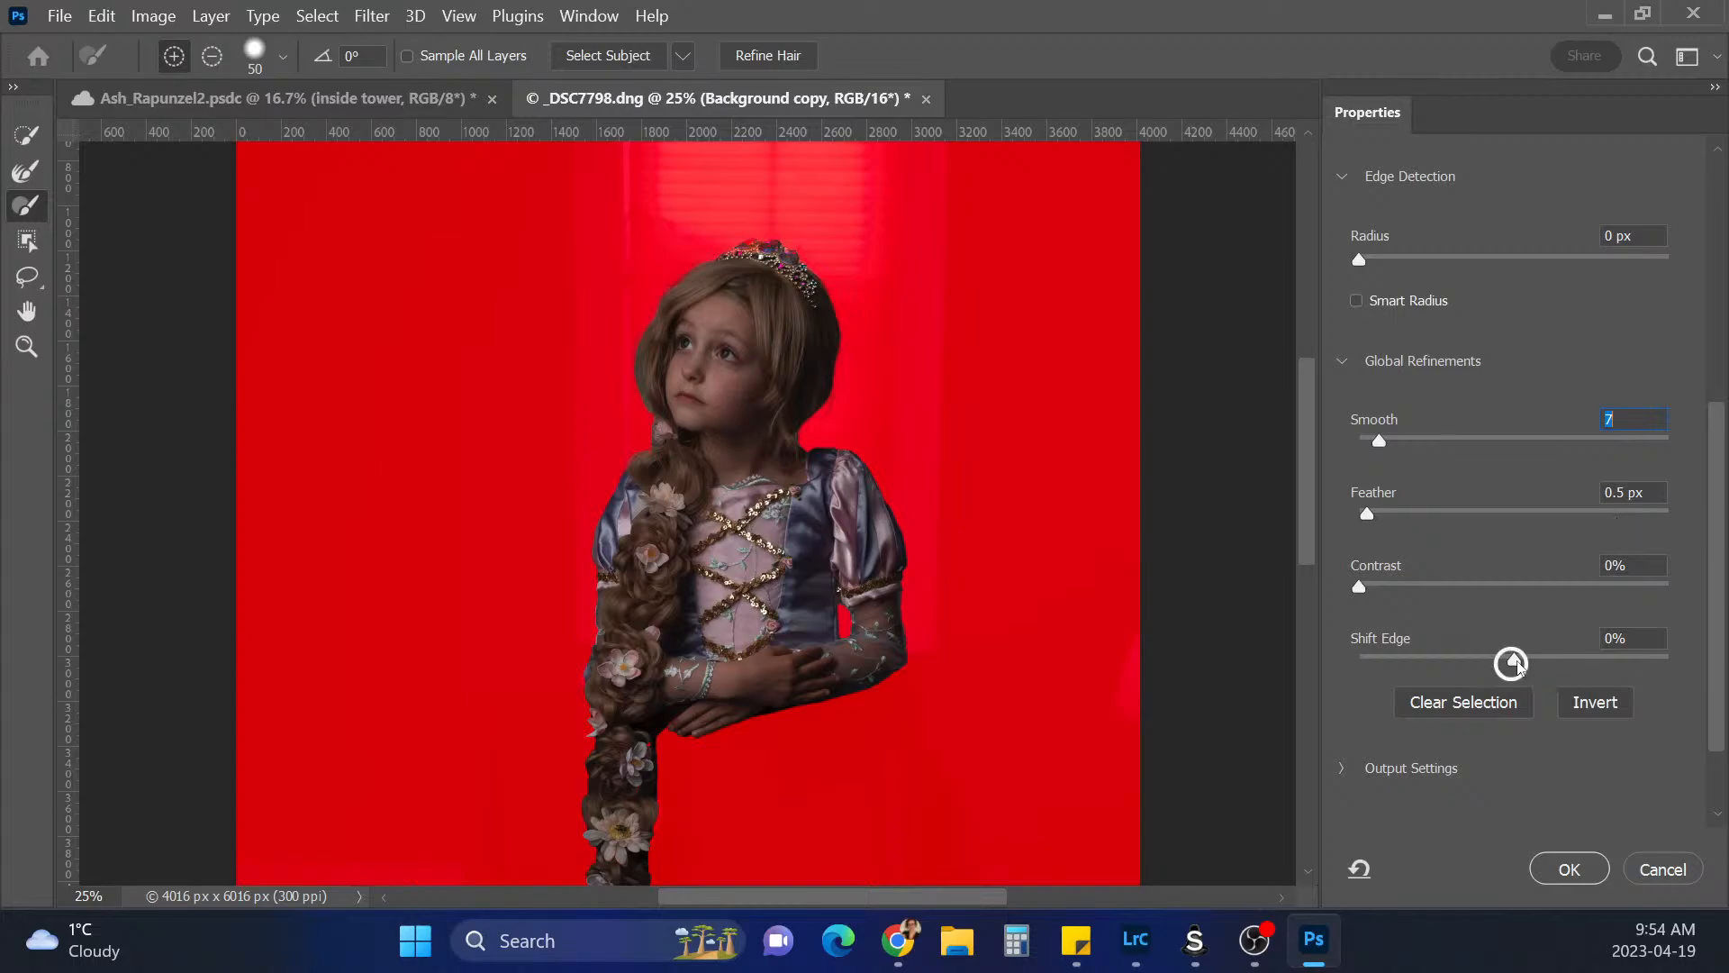
pyautogui.moveTo(1499, 663); pyautogui.dragTo(1497, 661)
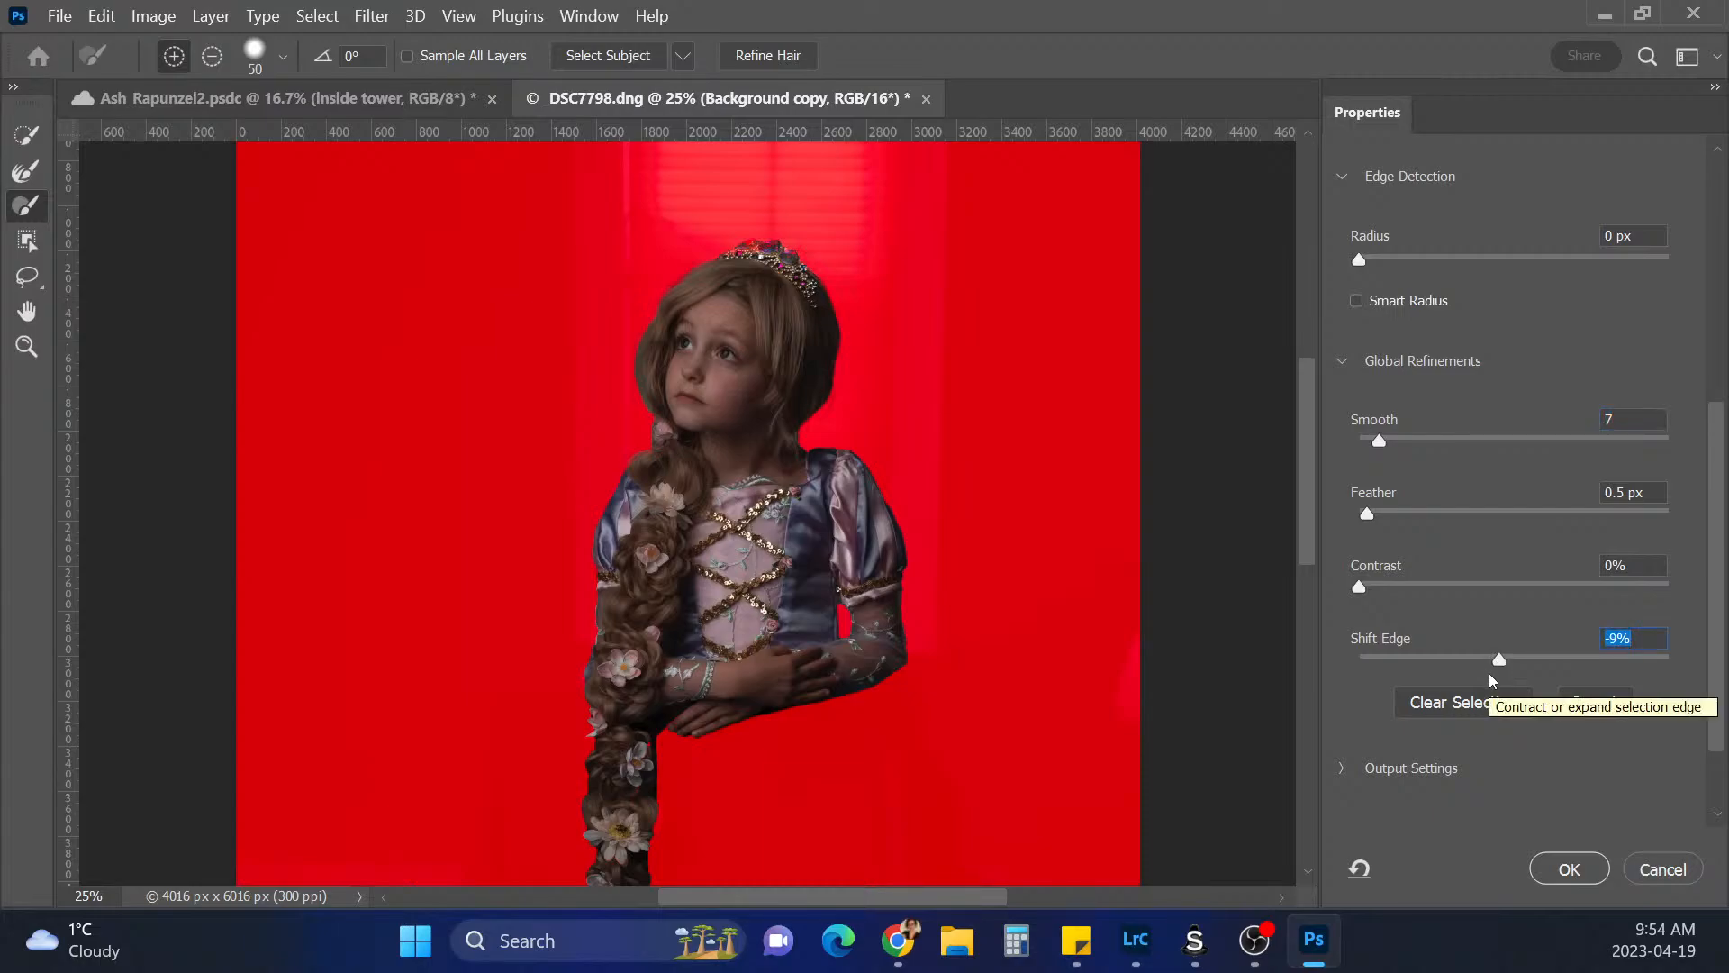
pyautogui.moveTo(1717, 597); pyautogui.dragTo(1722, 656)
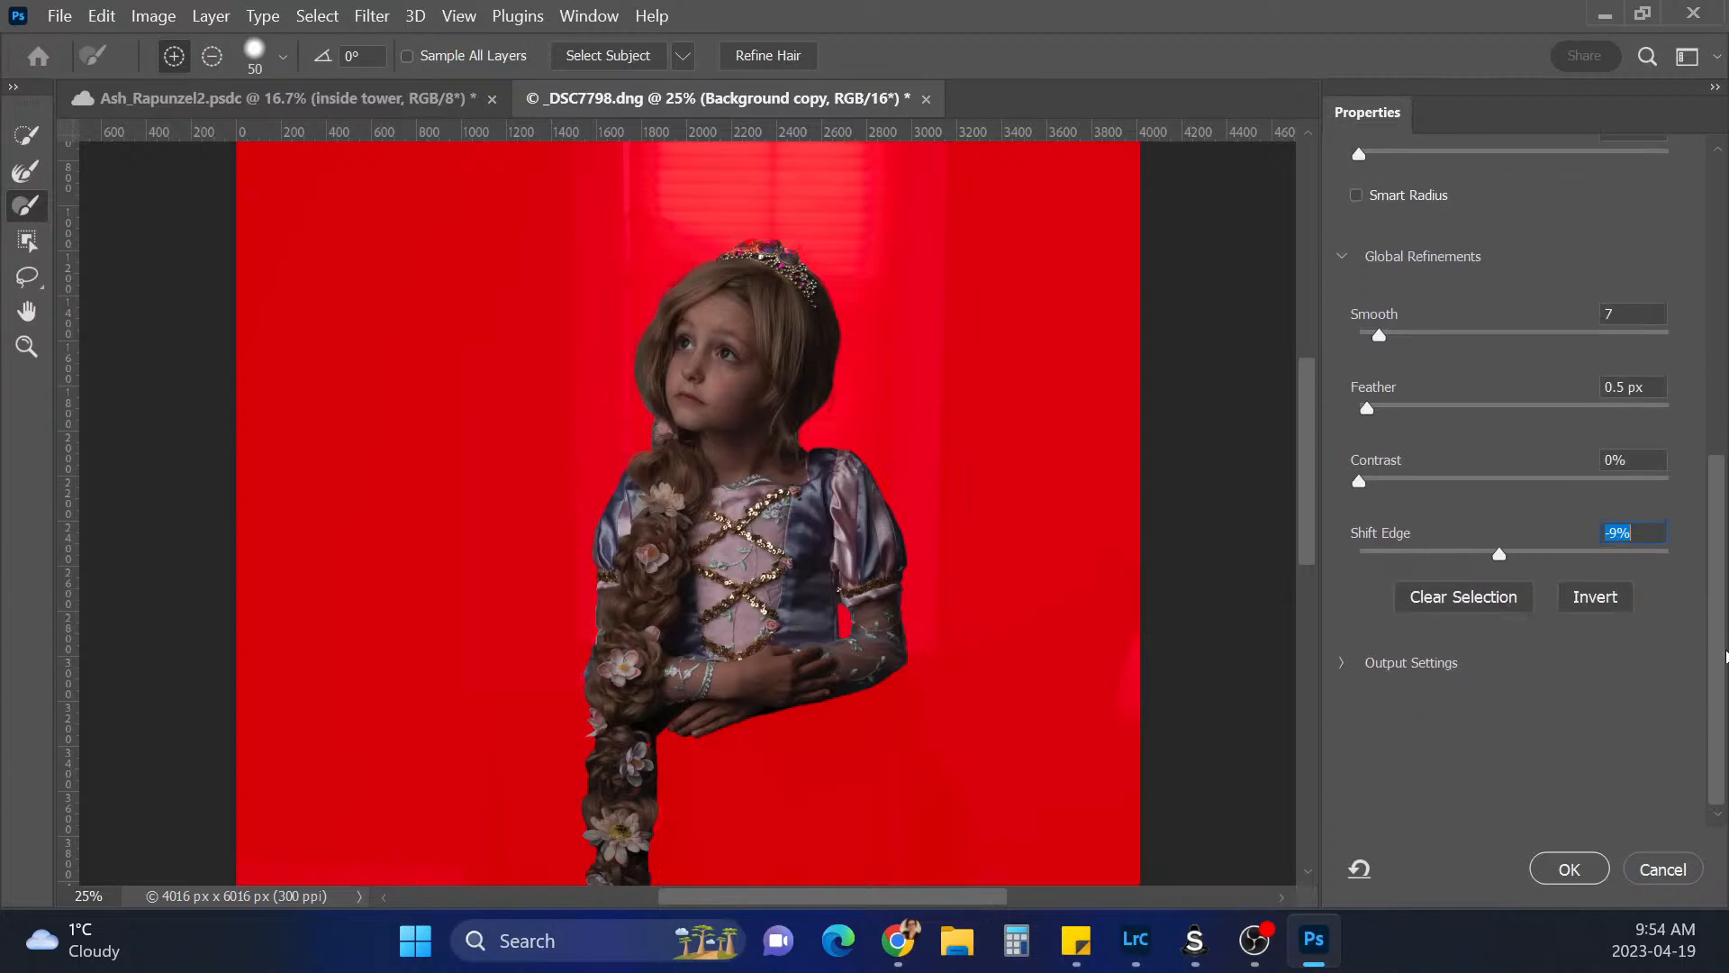
pyautogui.moveTo(1308, 492); pyautogui.dragTo(1308, 556)
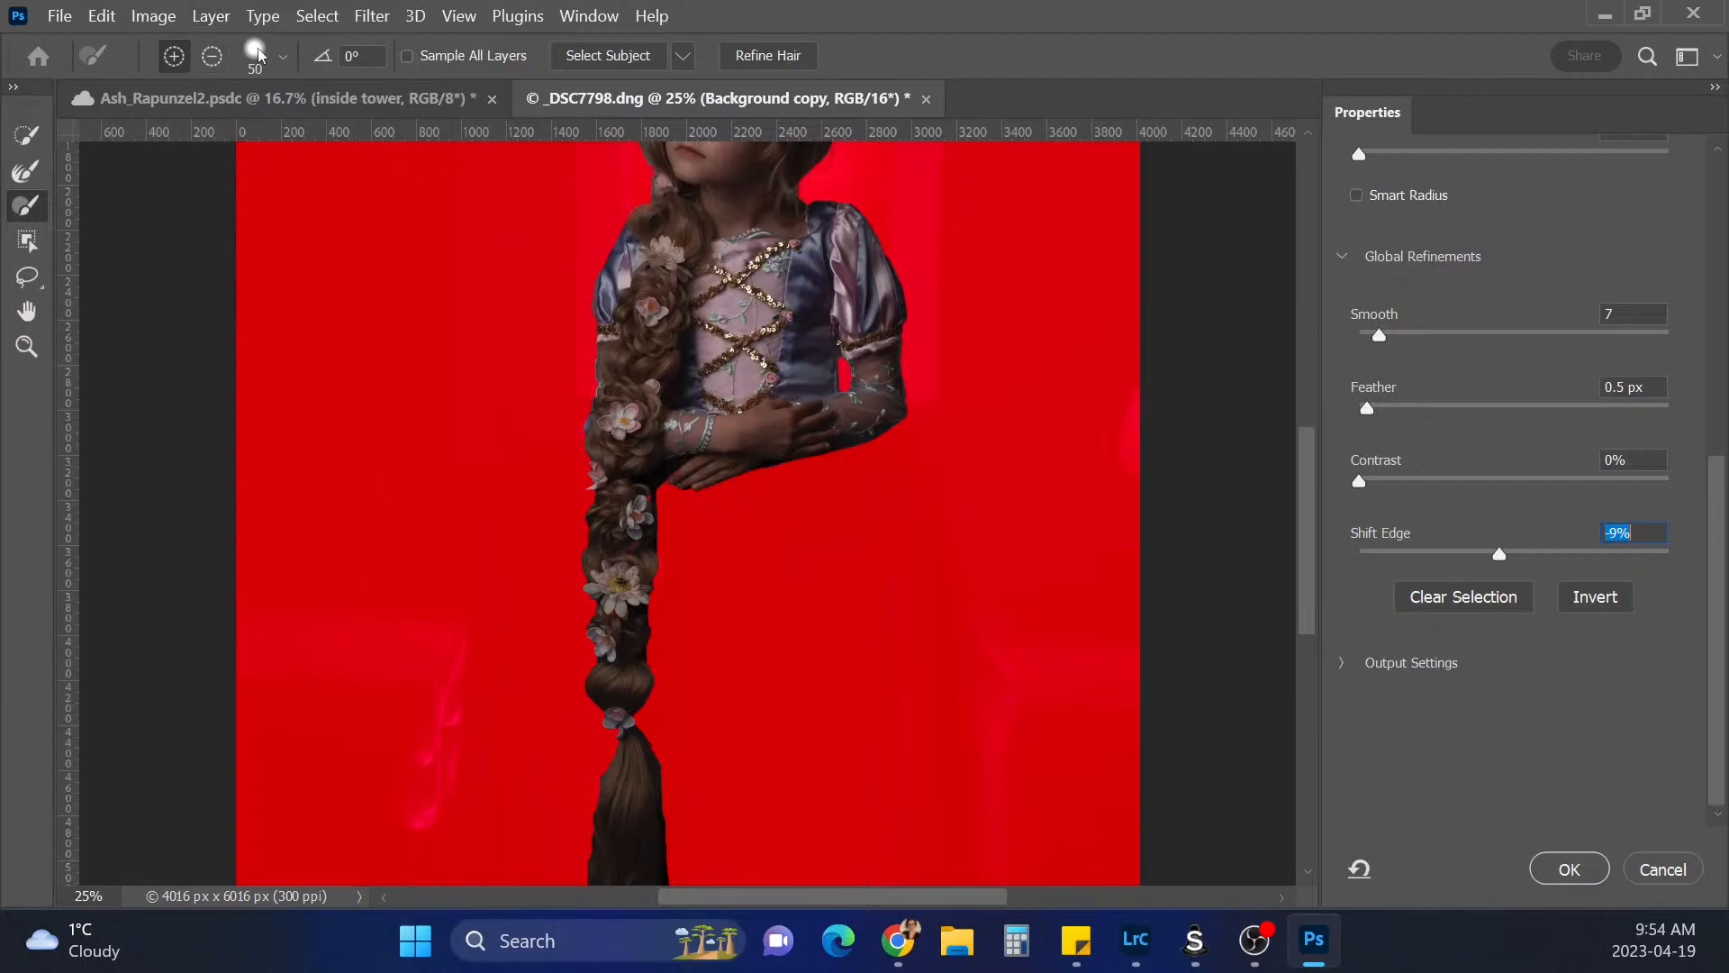
pyautogui.press('Return')
pyautogui.moveTo(1308, 507); pyautogui.dragTo(1300, 565)
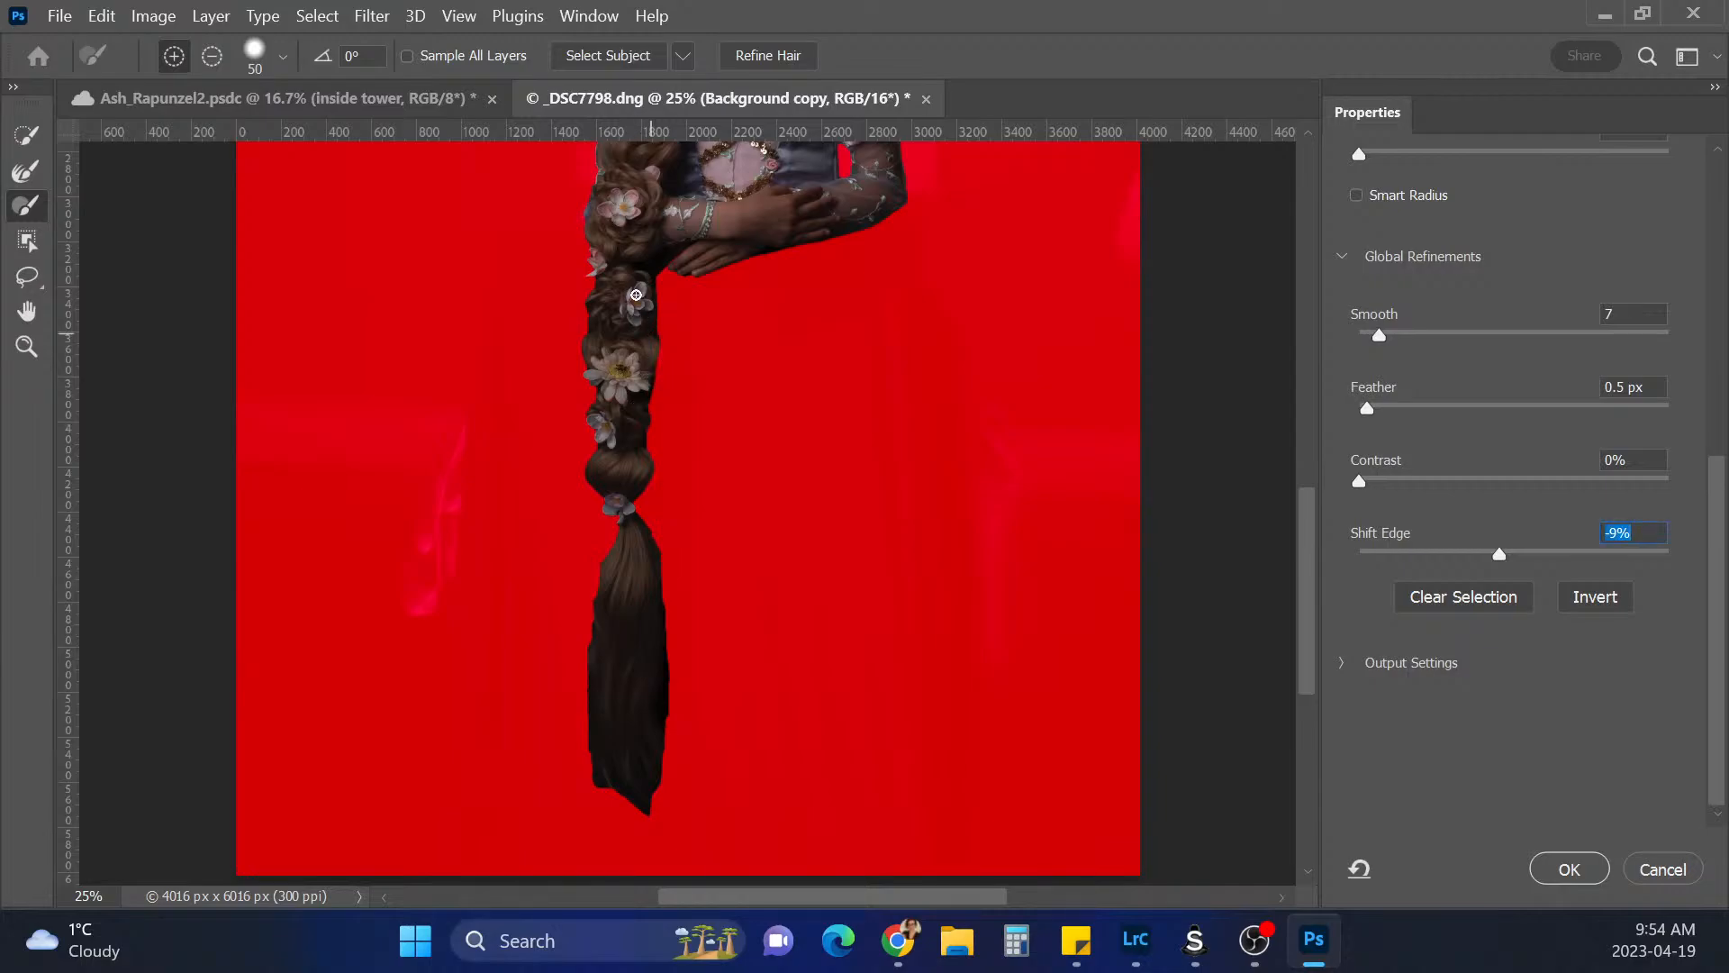
pyautogui.moveTo(1309, 539)
pyautogui.mouseDown()
pyautogui.moveTo(1298, 393)
pyautogui.moveTo(1313, 512)
pyautogui.mouseUp()
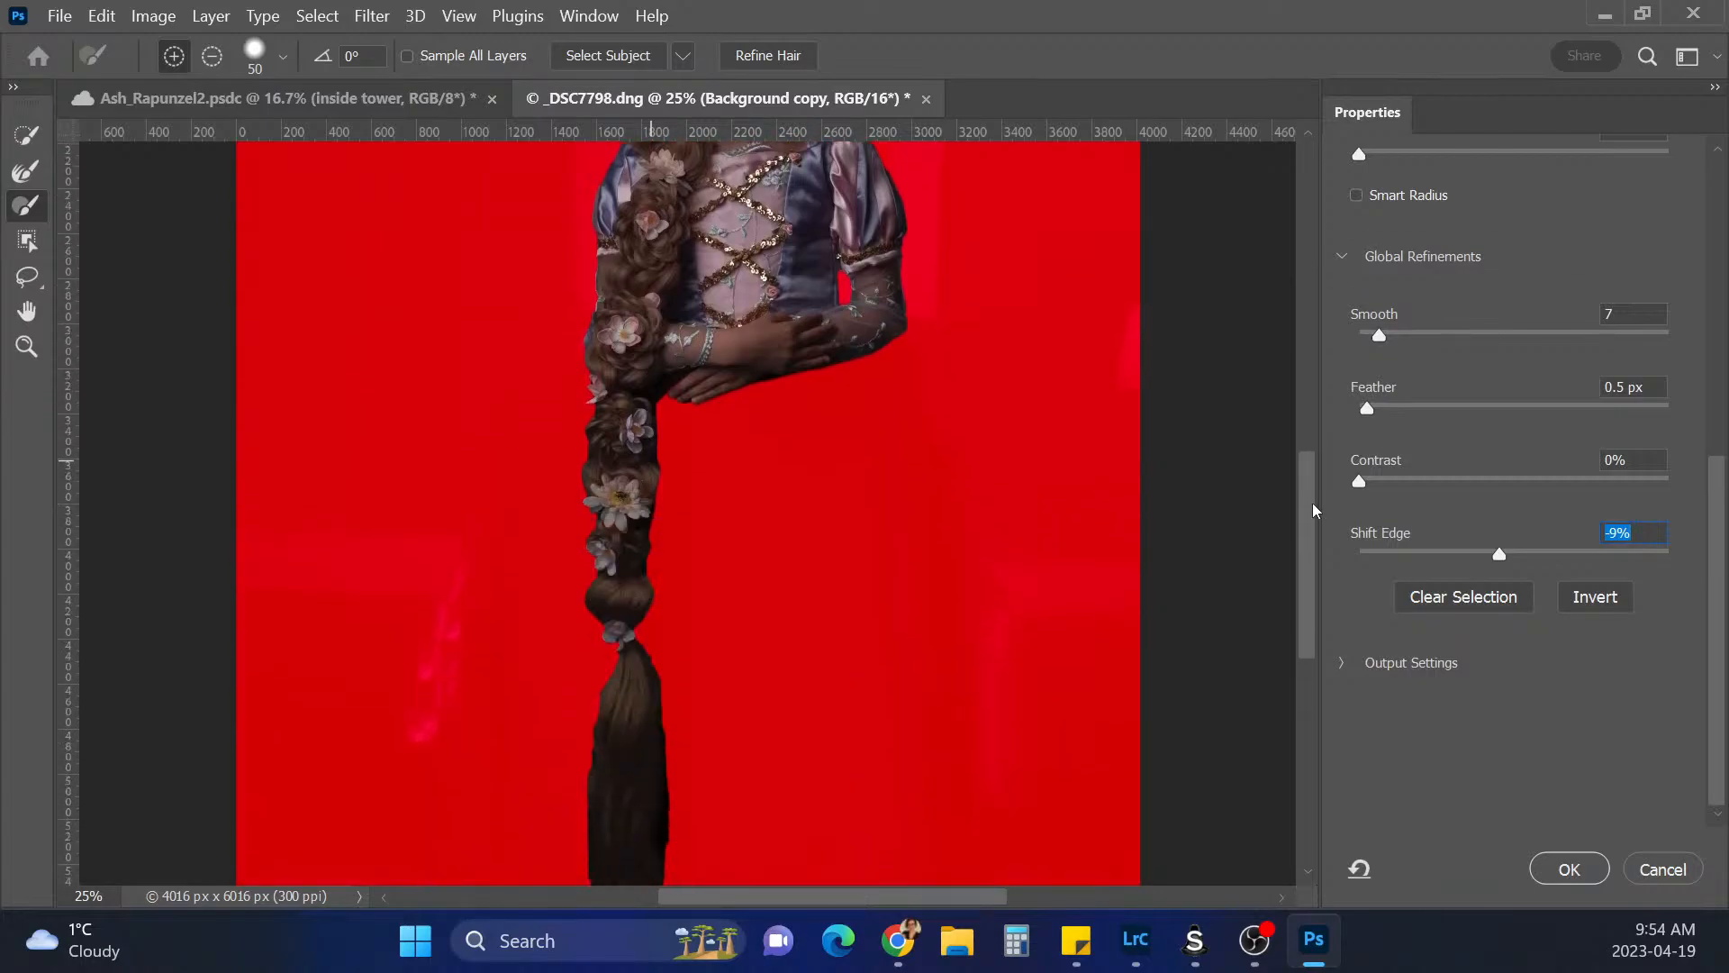
pyautogui.click(1583, 874)
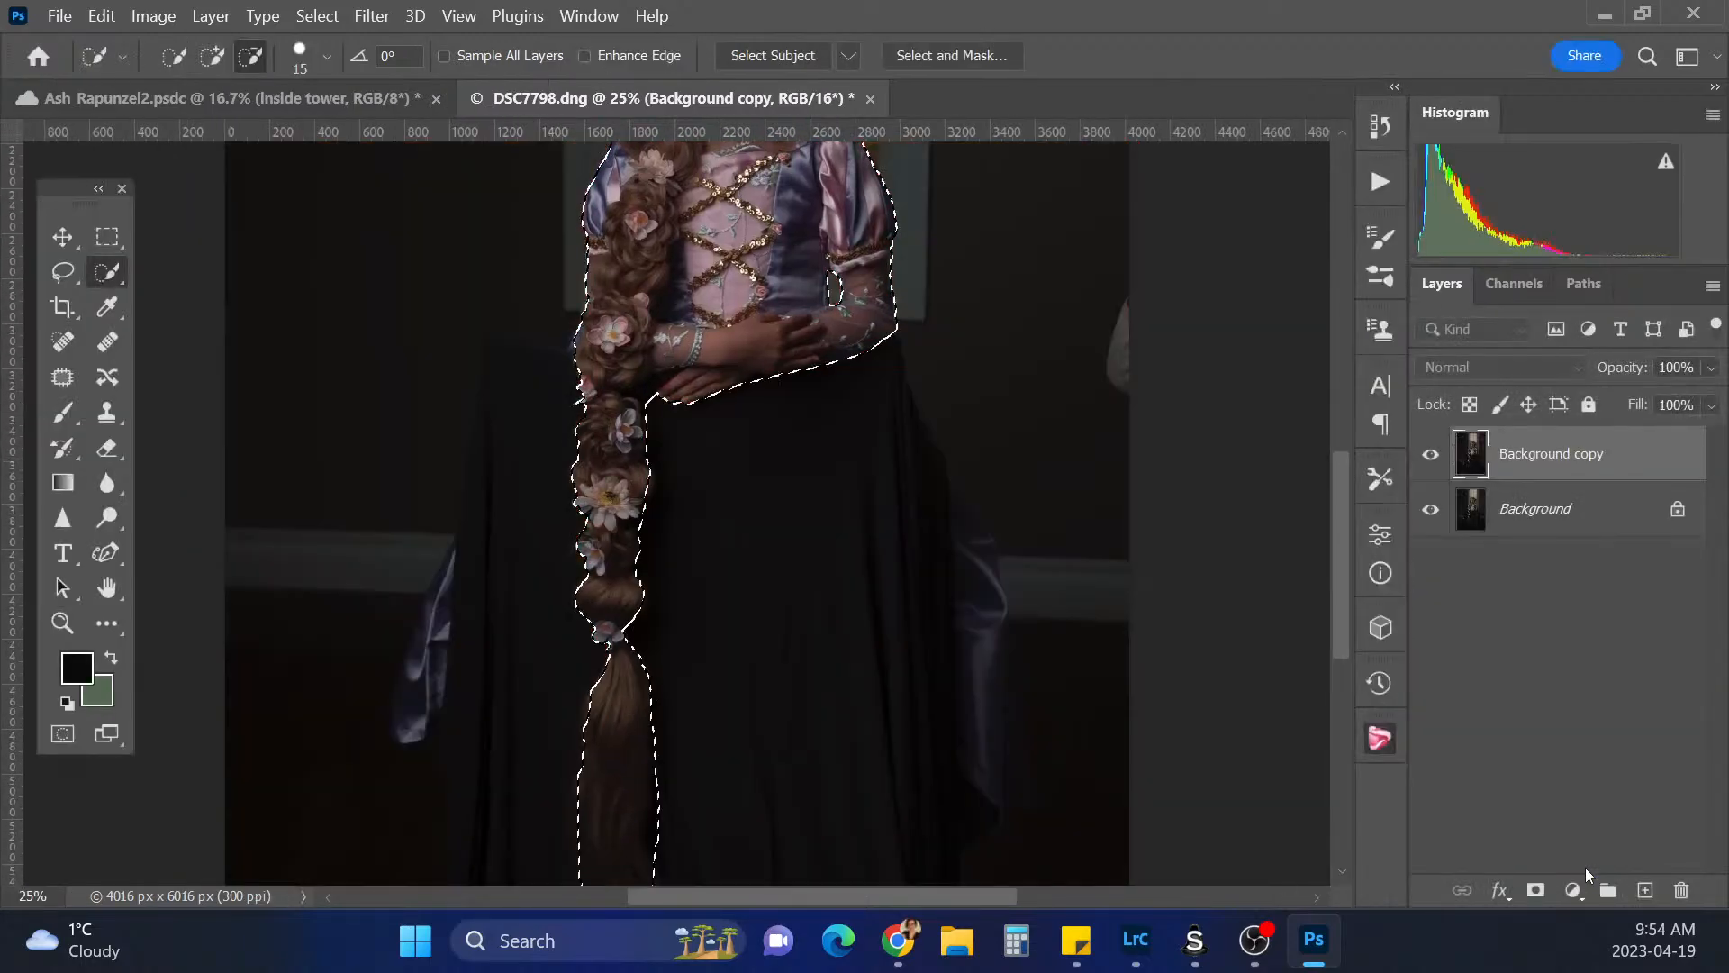
# Mask the Background copy layer with the refined selection and check it by toggling the visibility of both layers
pyautogui.moveTo(1334, 506); pyautogui.dragTo(1332, 401)
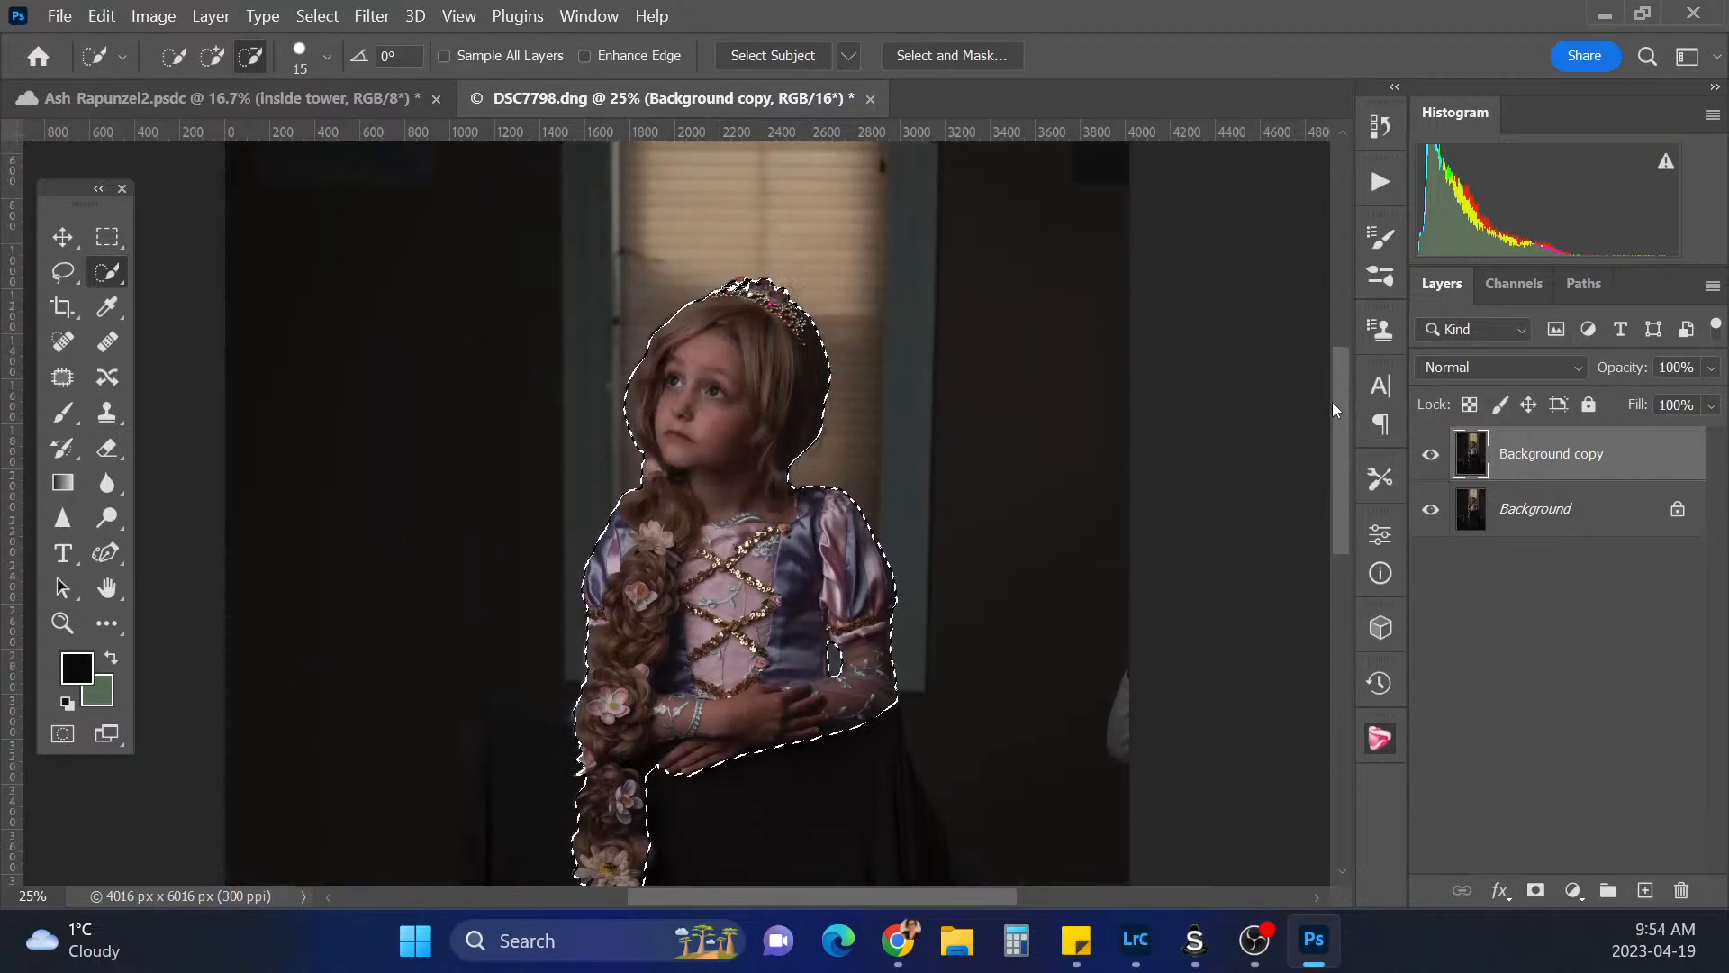
pyautogui.click(62, 237)
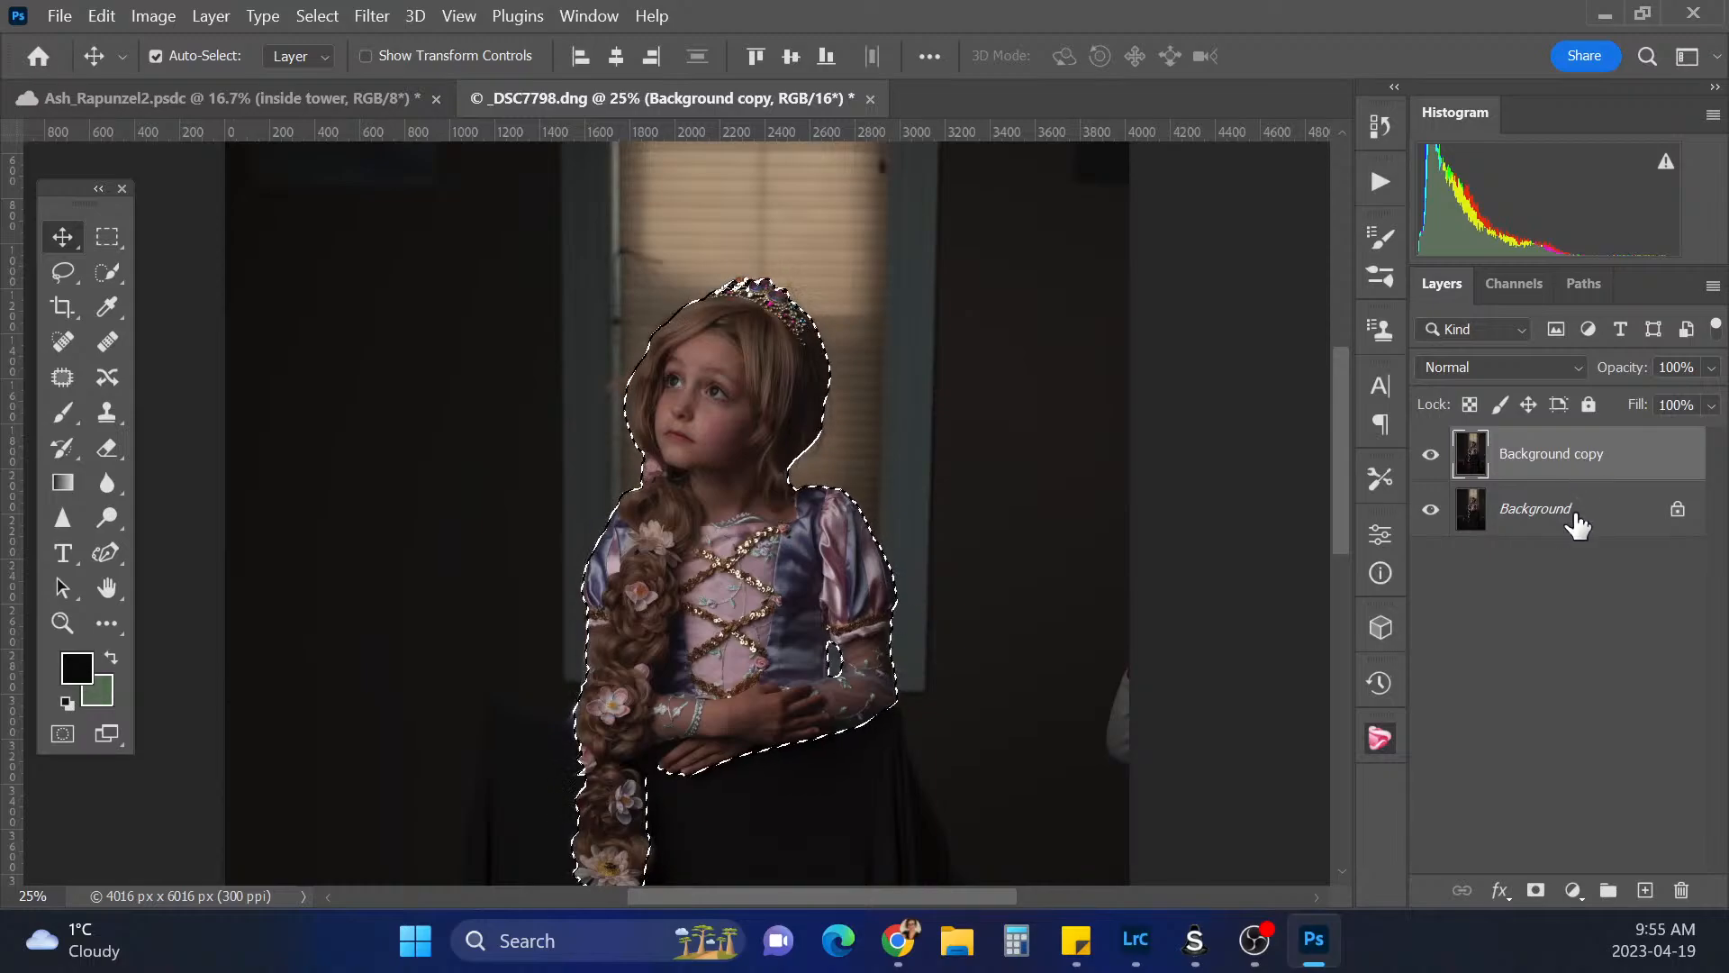
pyautogui.click(1536, 894)
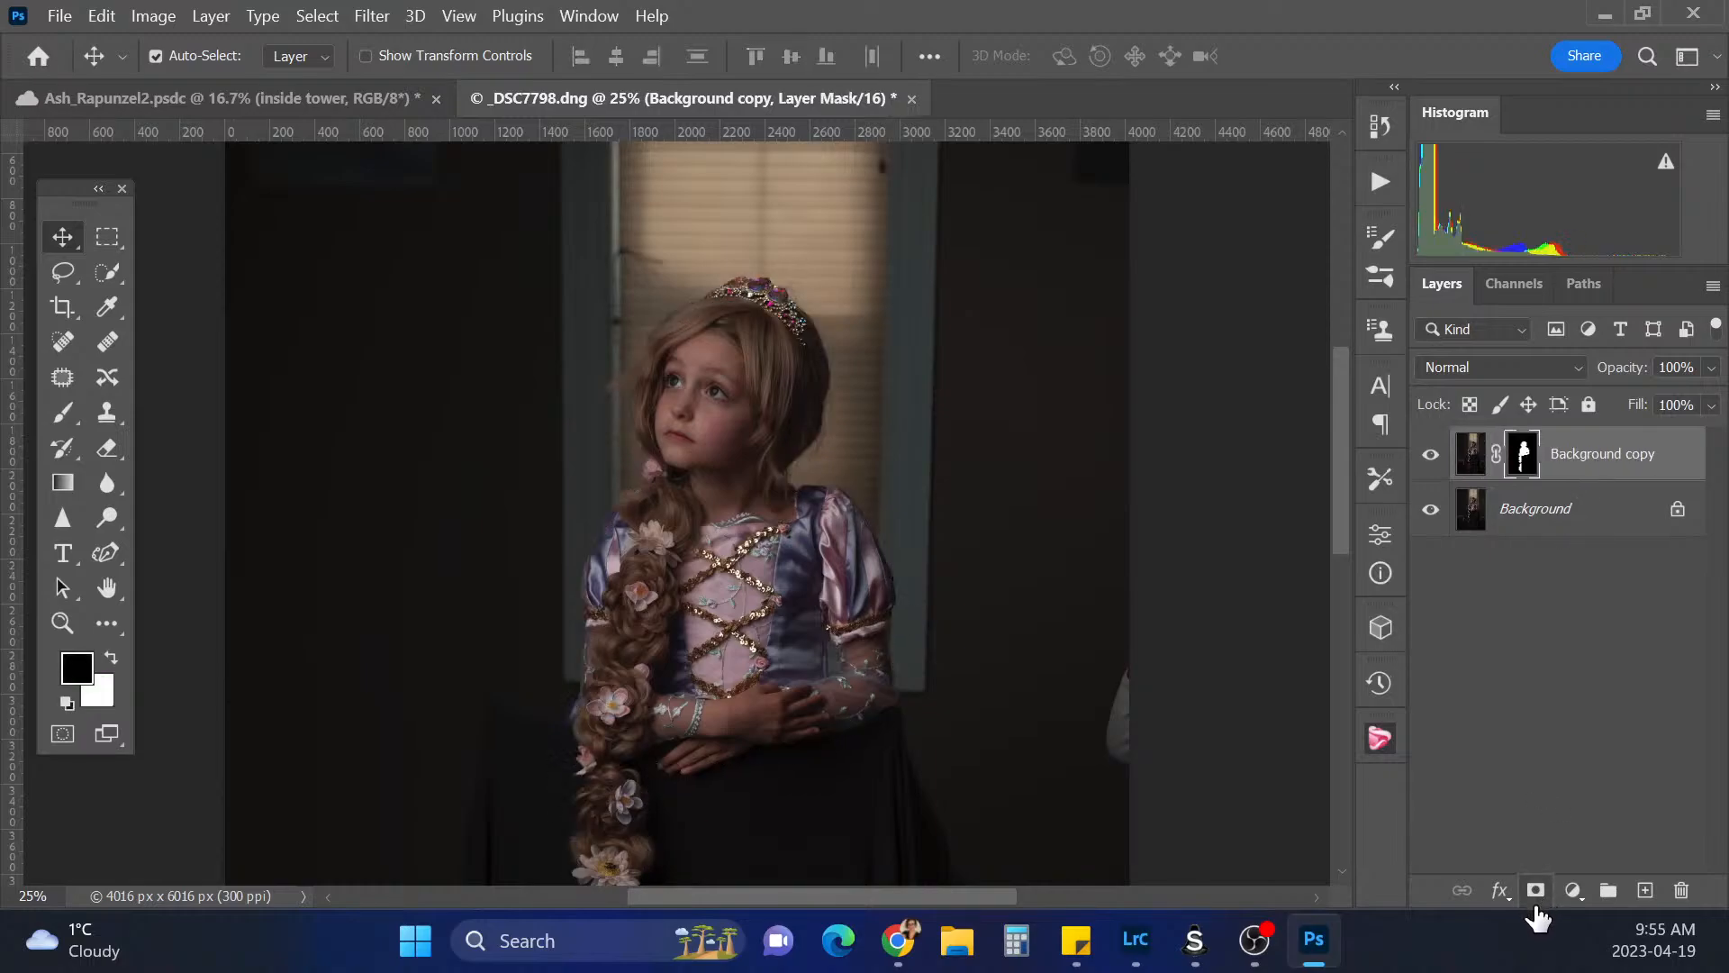
pyautogui.click(1431, 455)
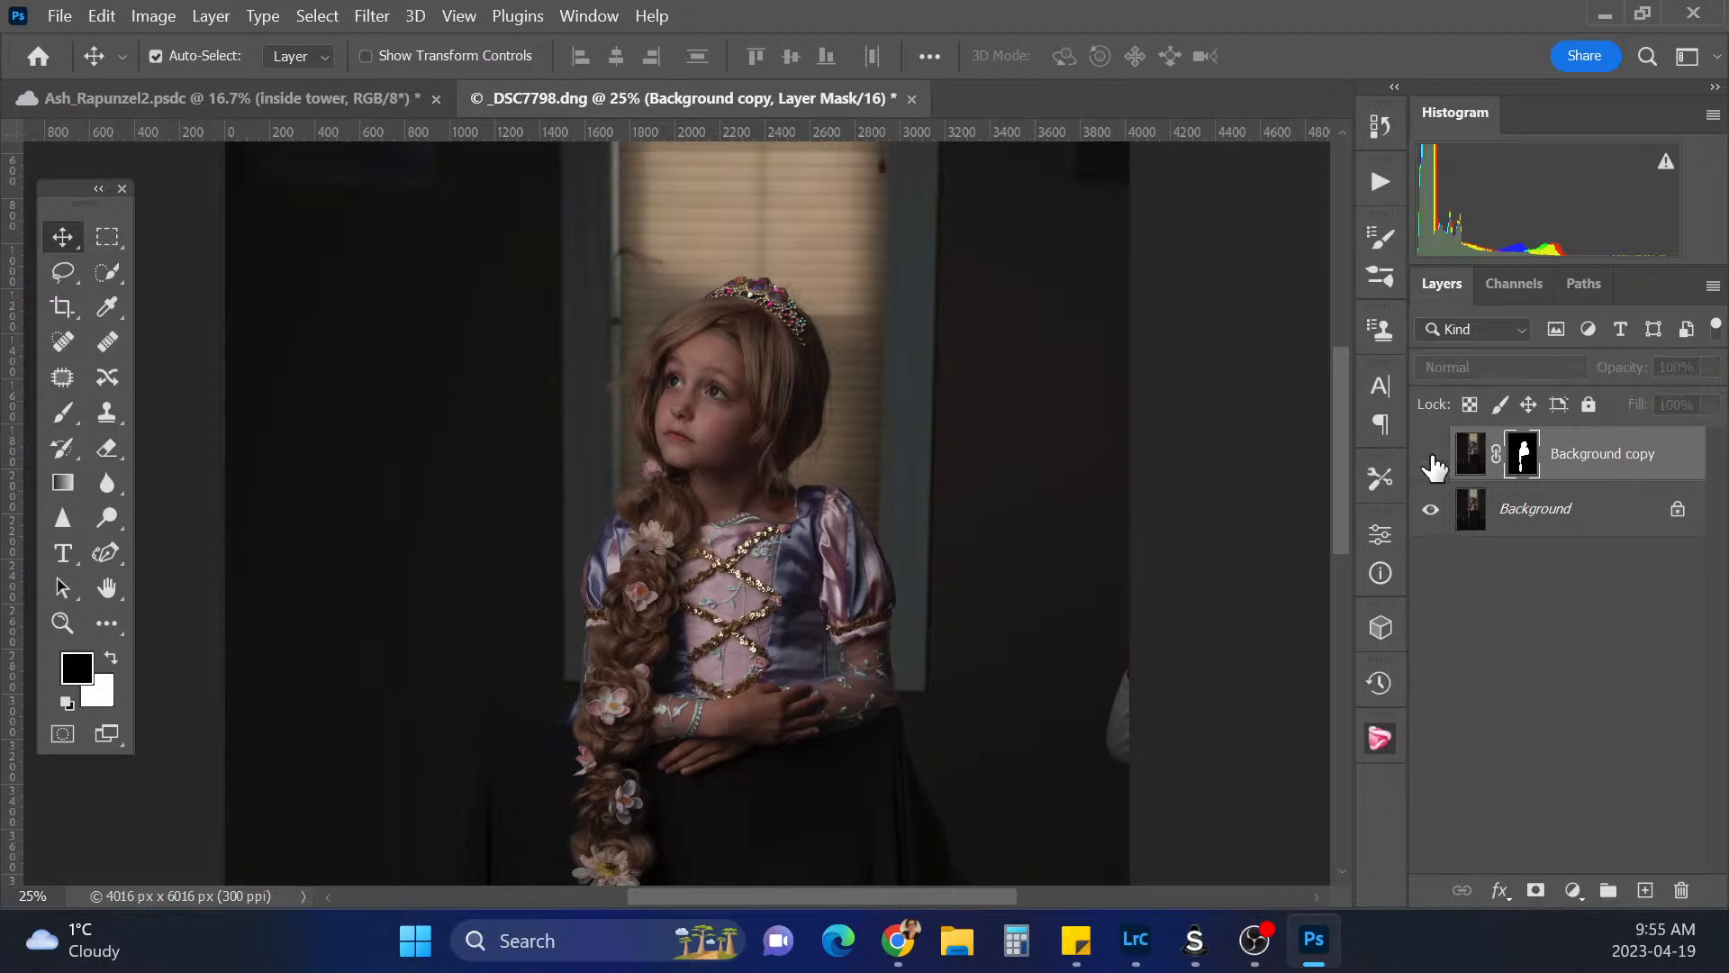
pyautogui.click(1431, 455)
pyautogui.click(1432, 510)
pyautogui.click(1431, 510)
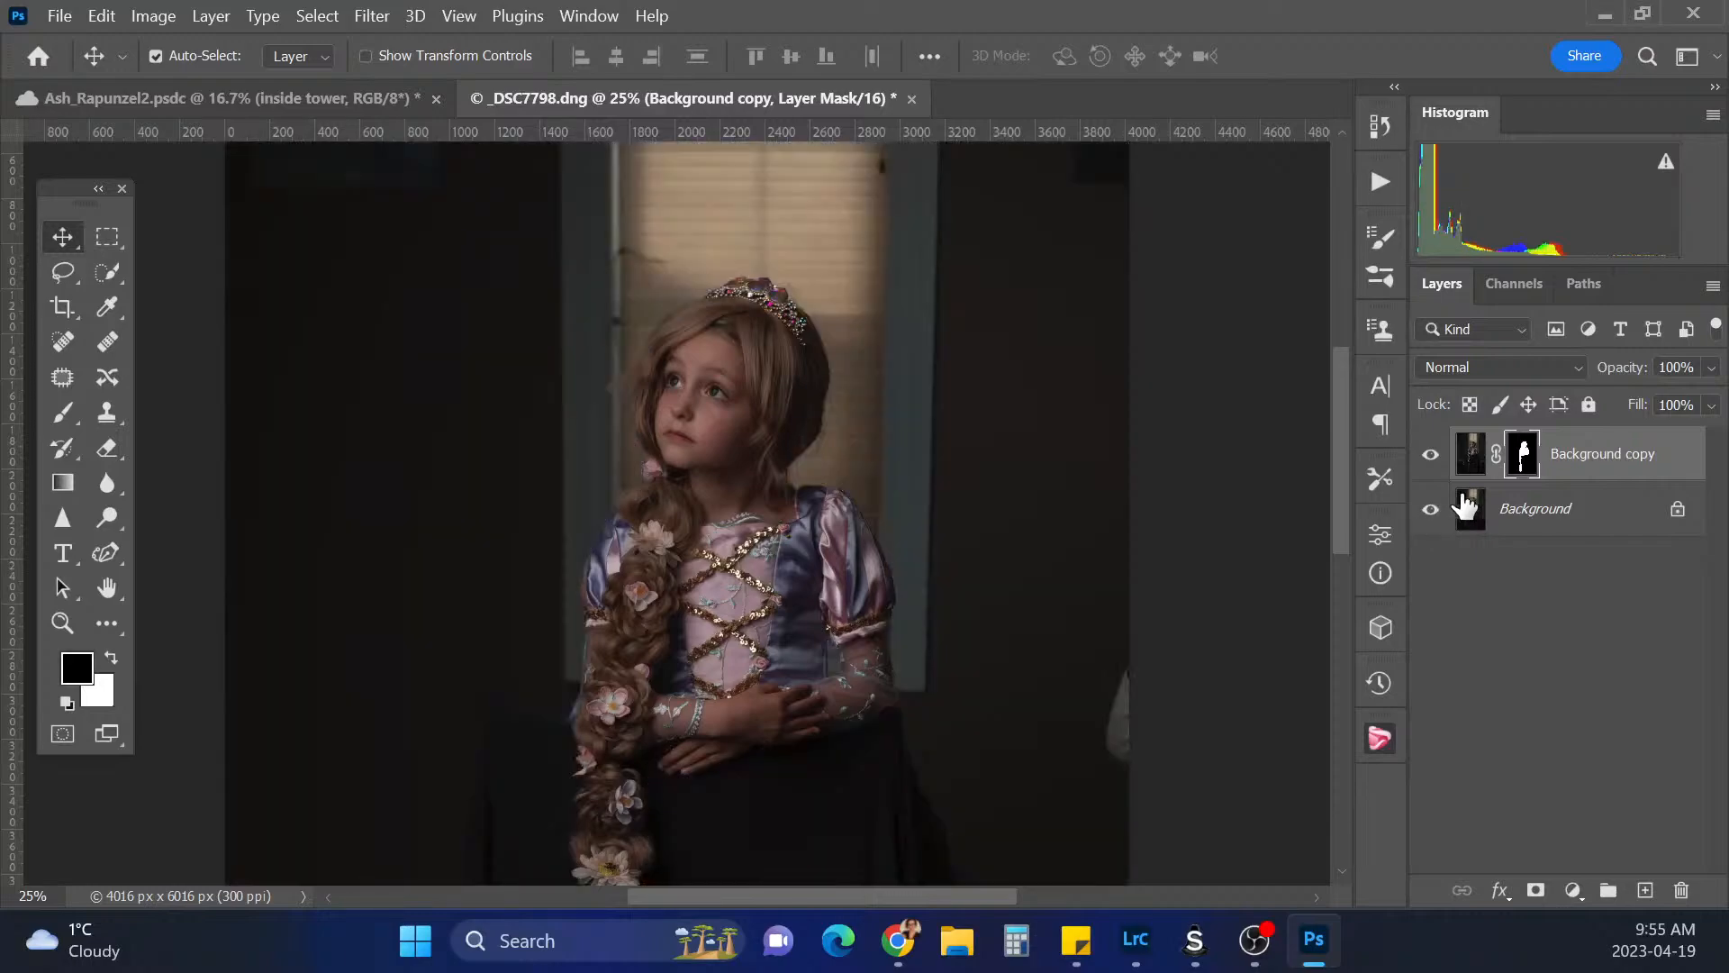
# Copy the masked girl layer into the Ash_Rapunzel2 composite above the inside tower group and convert it to a Smart Object
pyautogui.moveTo(1592, 455); pyautogui.dragTo(772, 606)
pyautogui.click(936, 405)
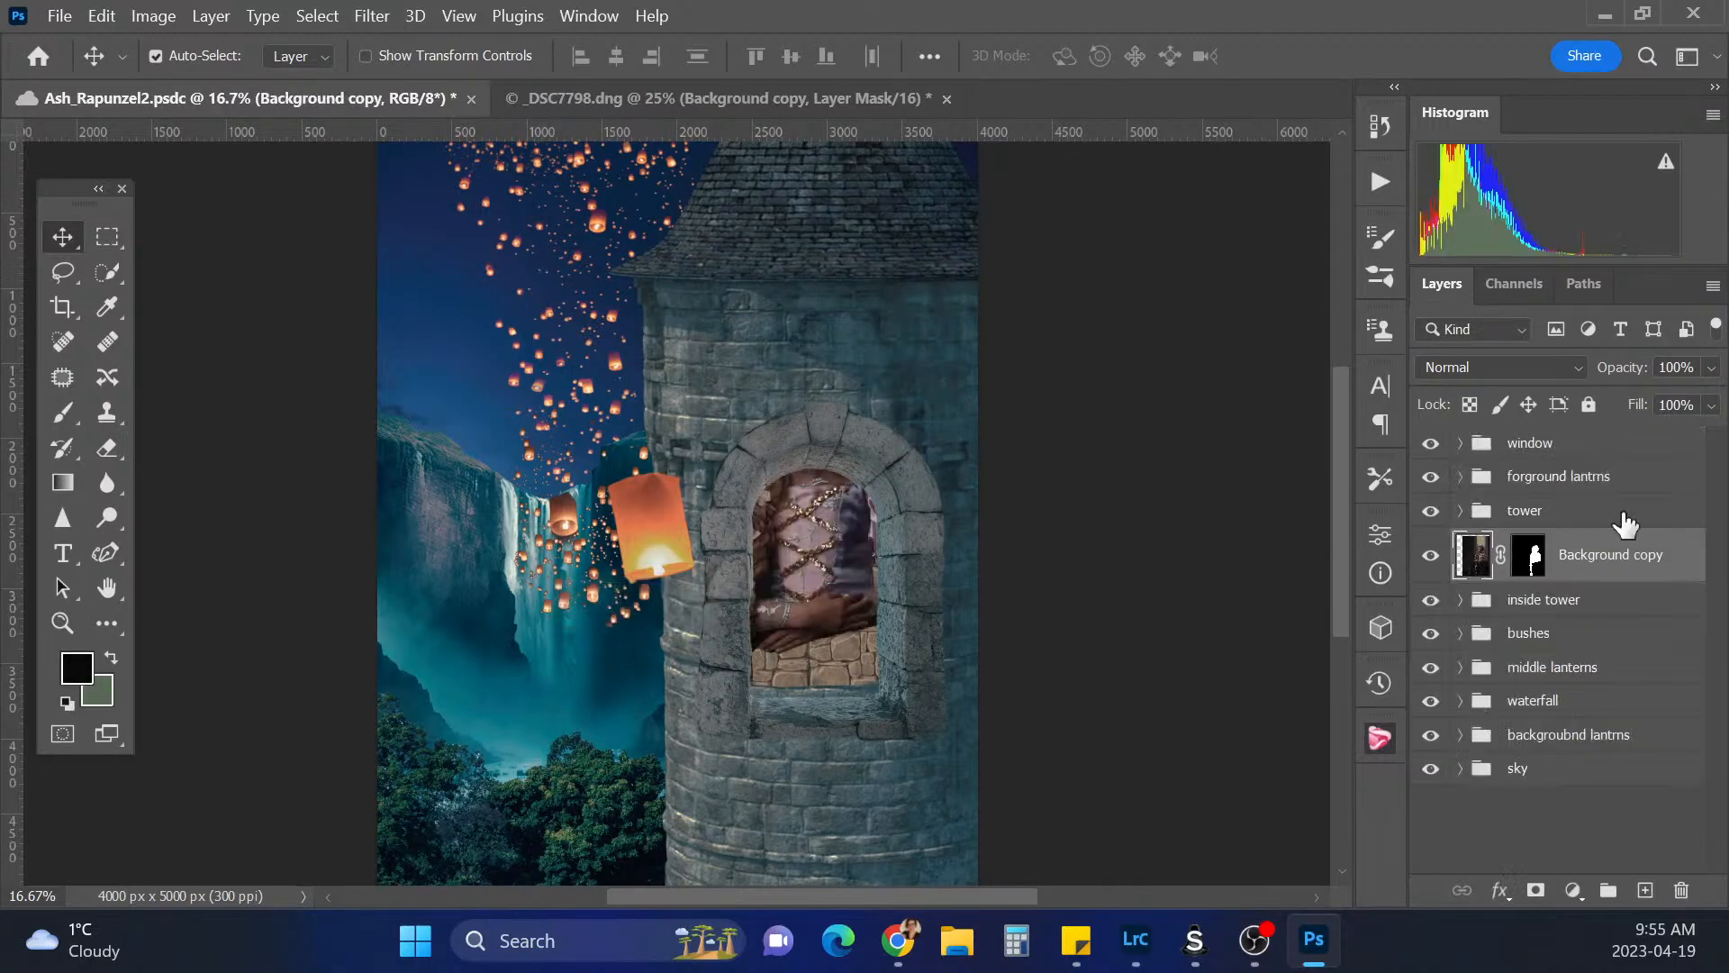
pyautogui.rightClick(1590, 566)
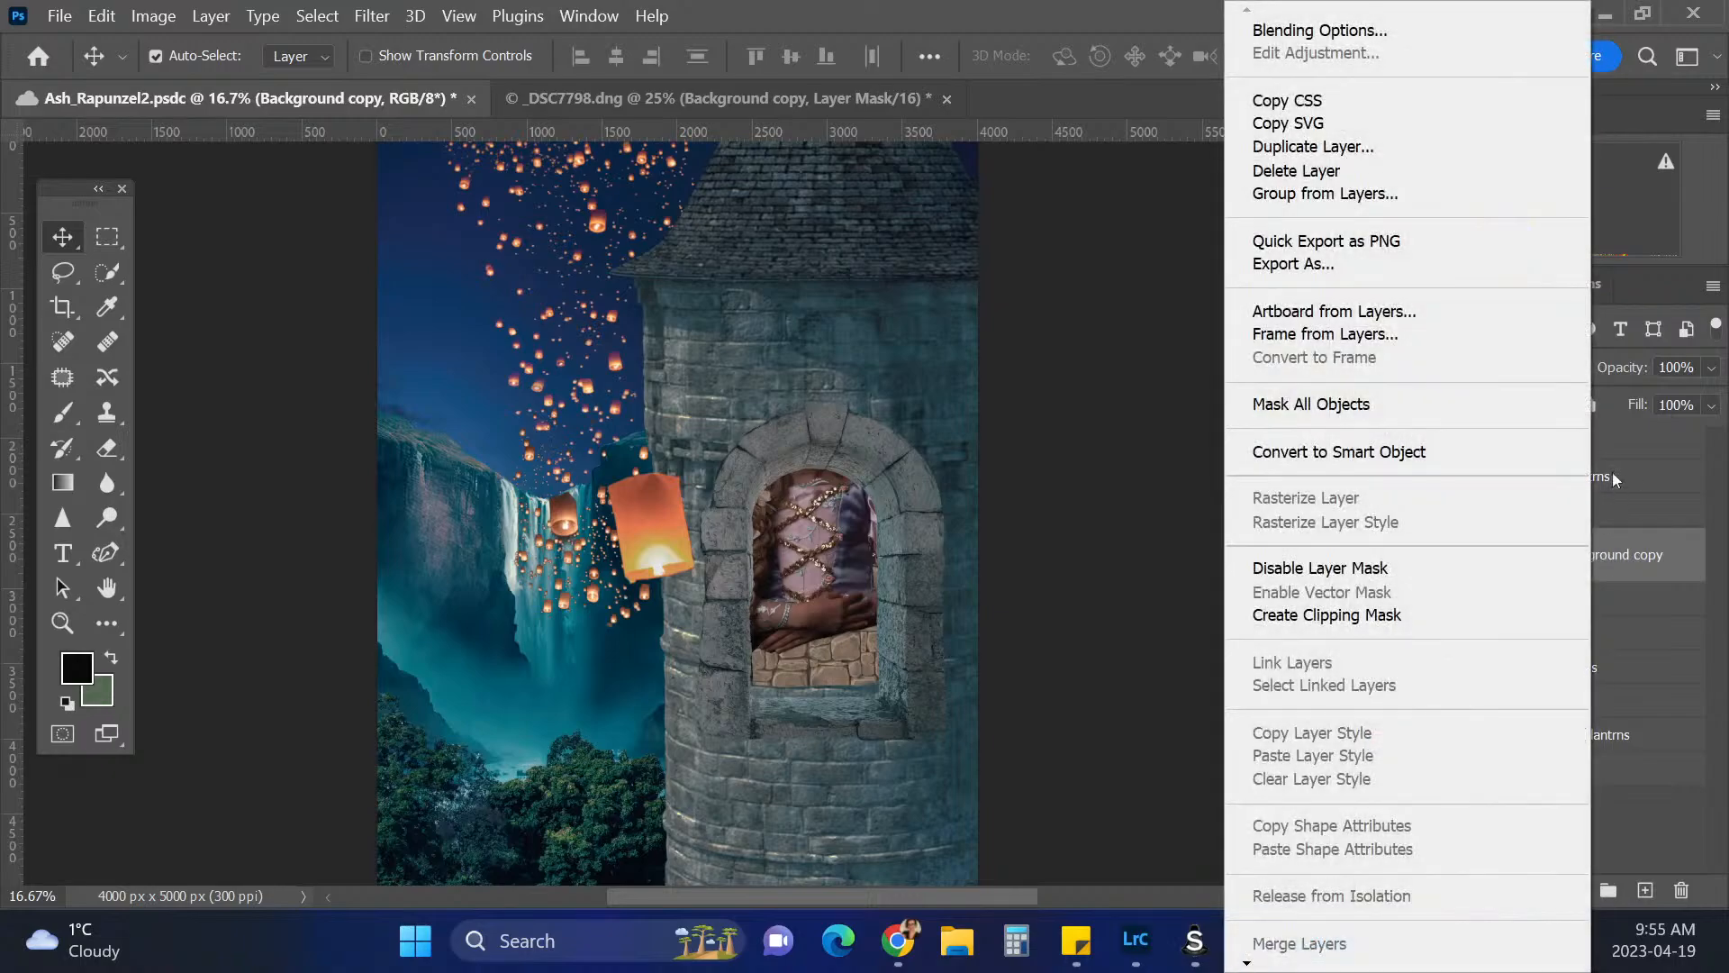
pyautogui.click(1410, 460)
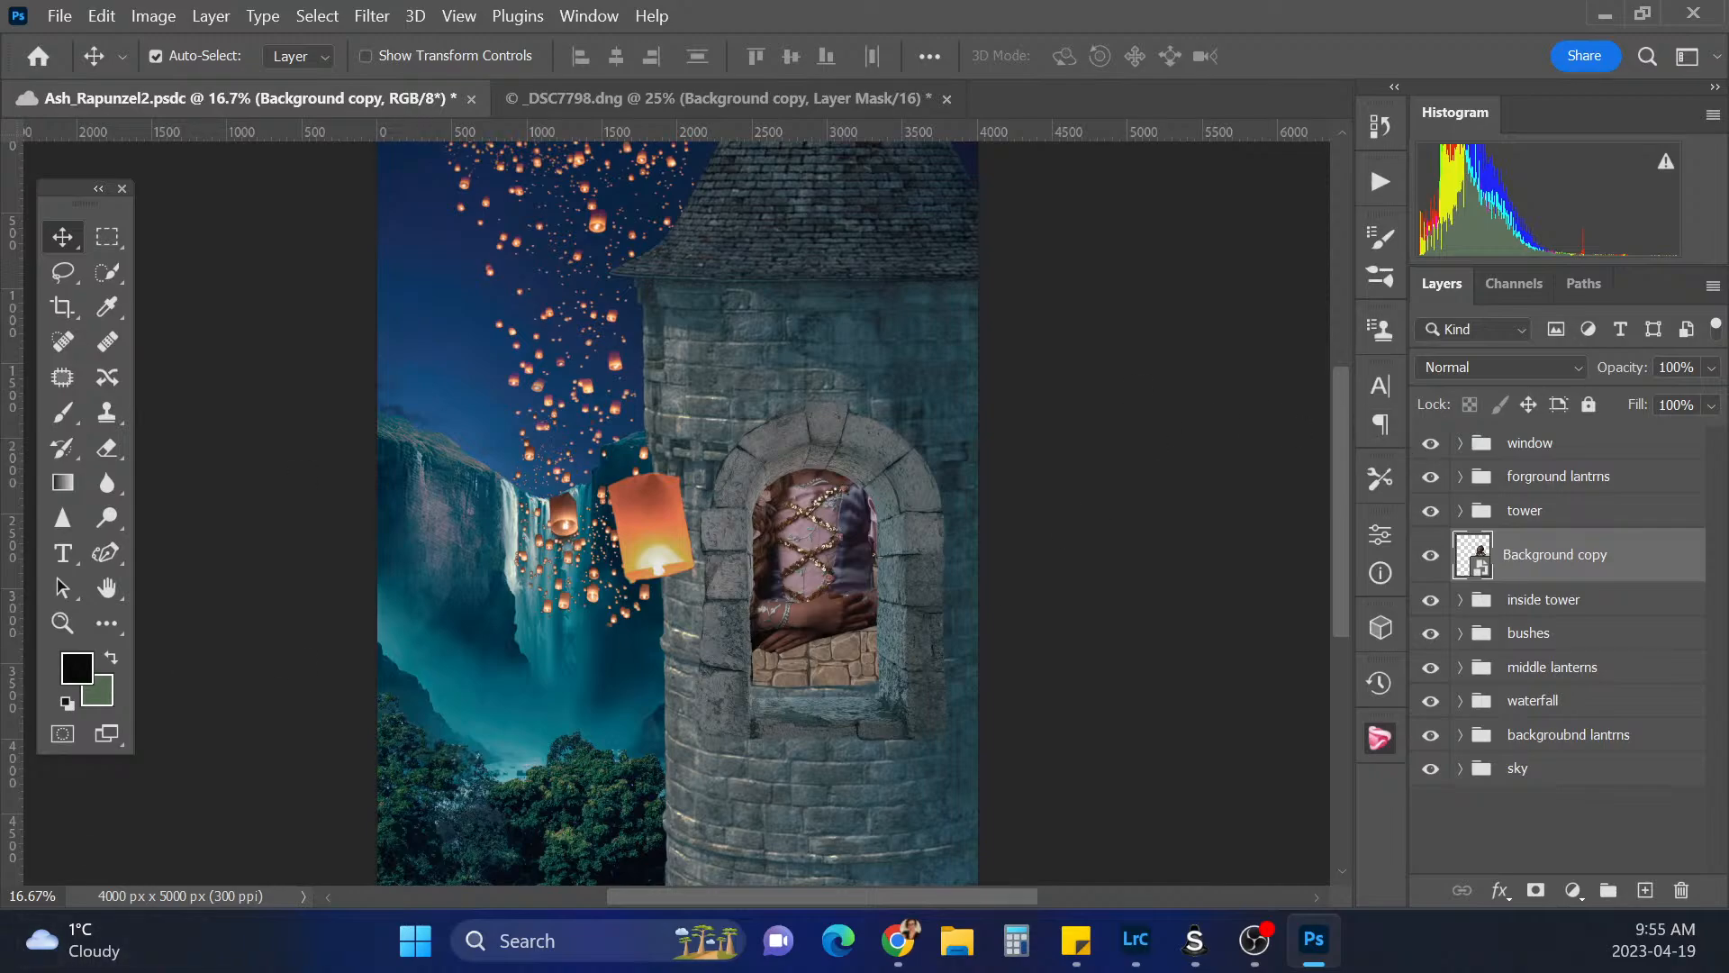
pyautogui.click(415, 940)
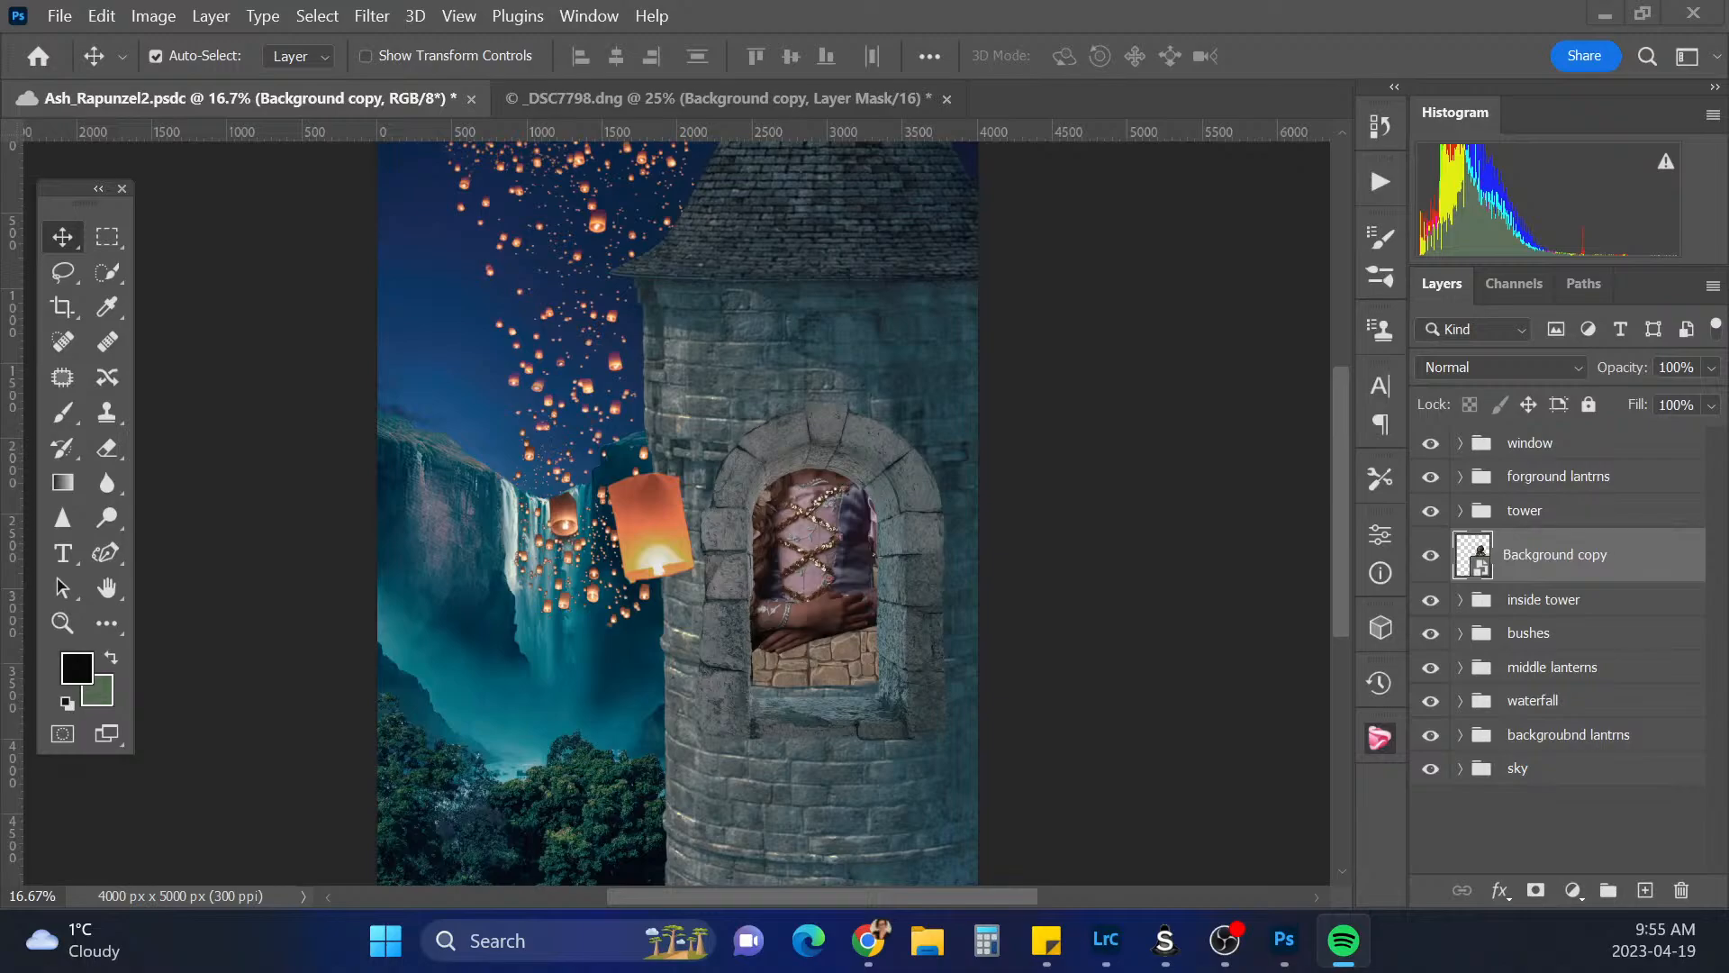
pyautogui.hotkey('alt', 'Tab')
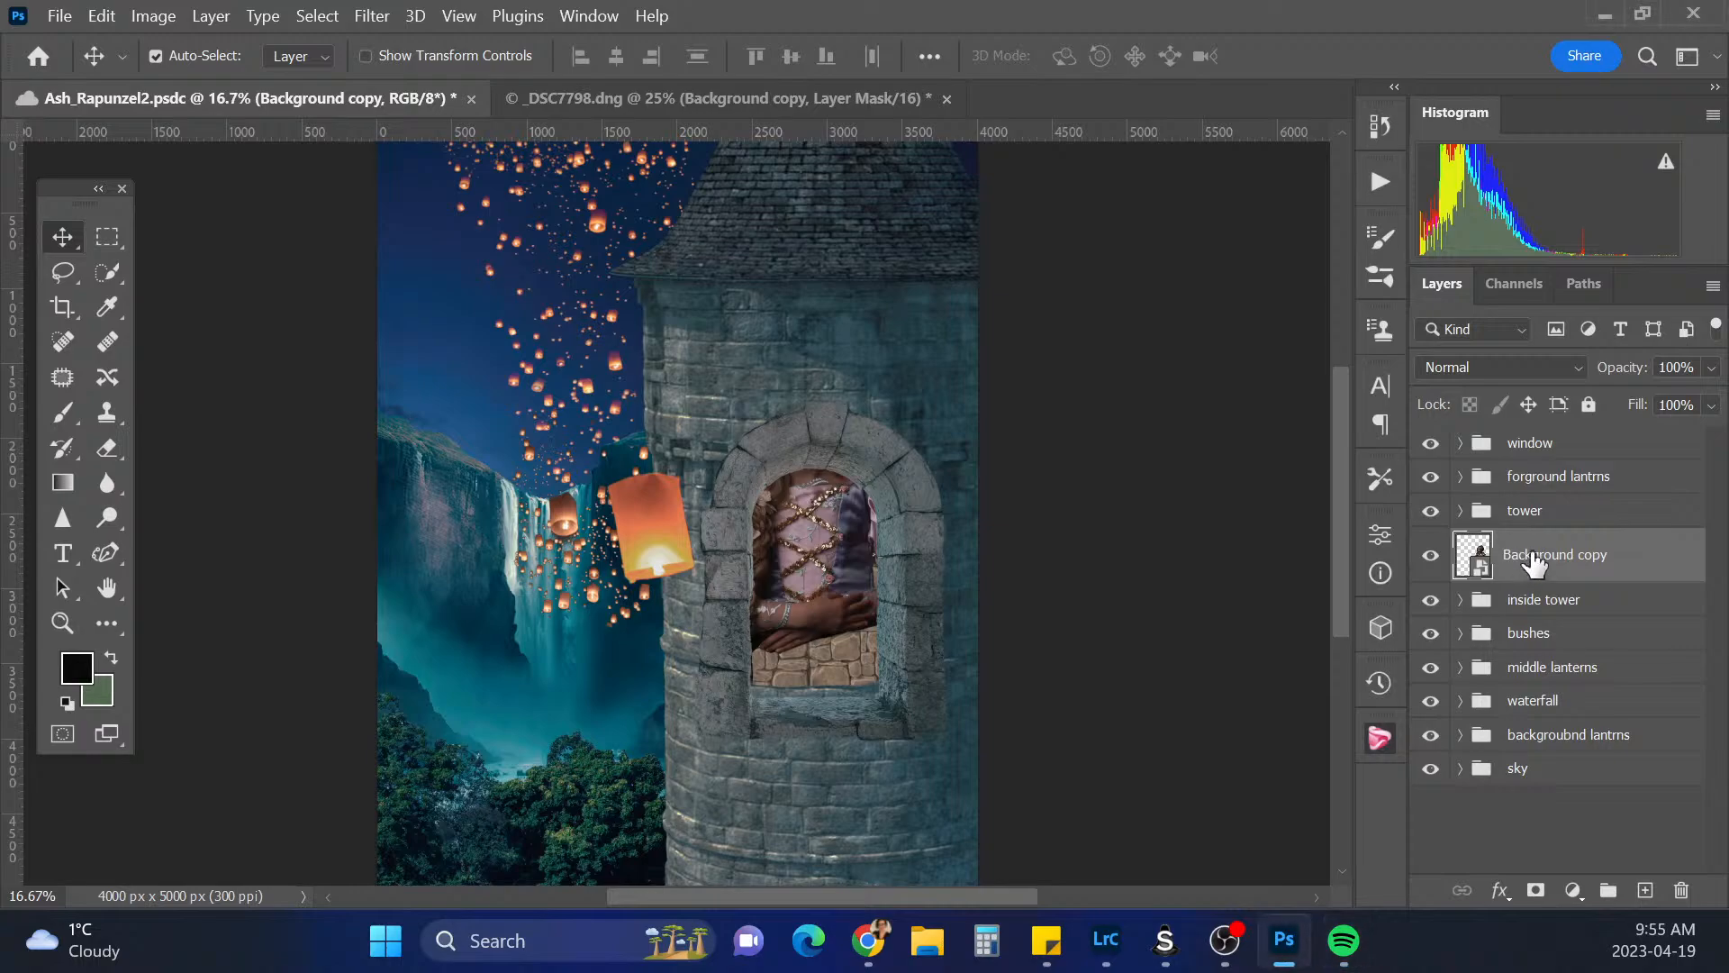
# Scale the girl down proportionally to about 51% and position her inside the tower window opening
pyautogui.press('ctrl')
pyautogui.hotkey('ctrl', 't')
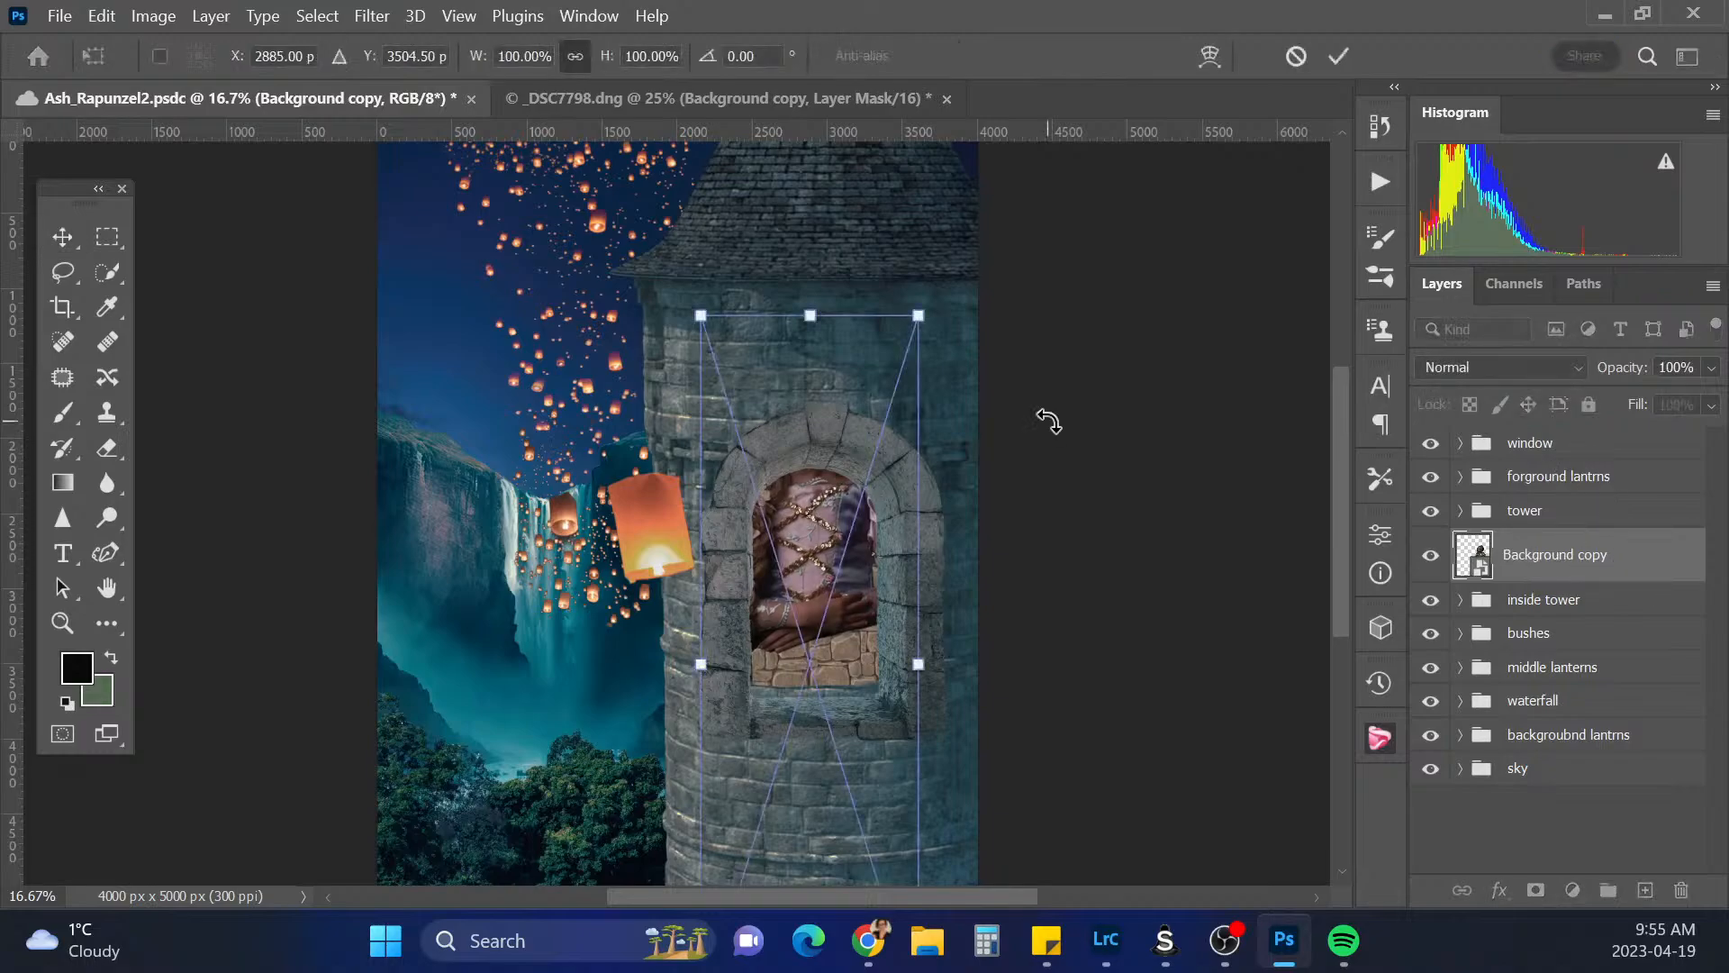
pyautogui.moveTo(700, 310); pyautogui.dragTo(770, 525)
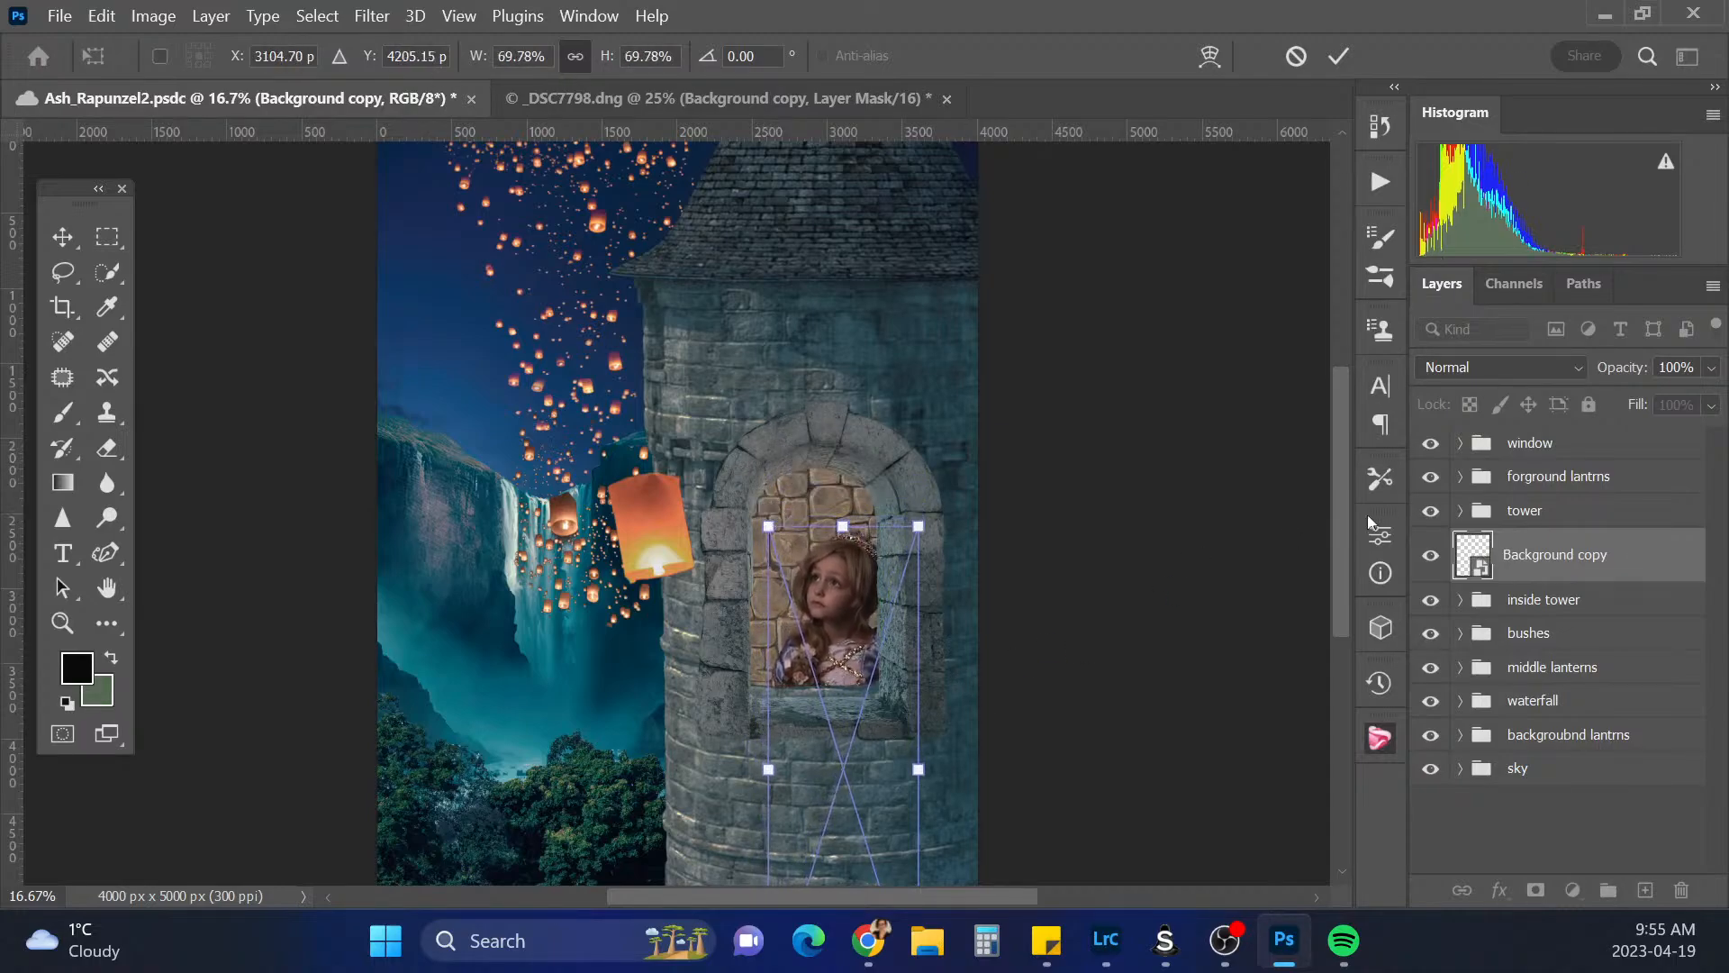
pyautogui.scroll(-4, 1340, 585)
pyautogui.moveTo(912, 770); pyautogui.dragTo(879, 651)
pyautogui.moveTo(825, 429)
pyautogui.mouseDown()
pyautogui.moveTo(822, 397)
pyautogui.moveTo(813, 422)
pyautogui.mouseUp()
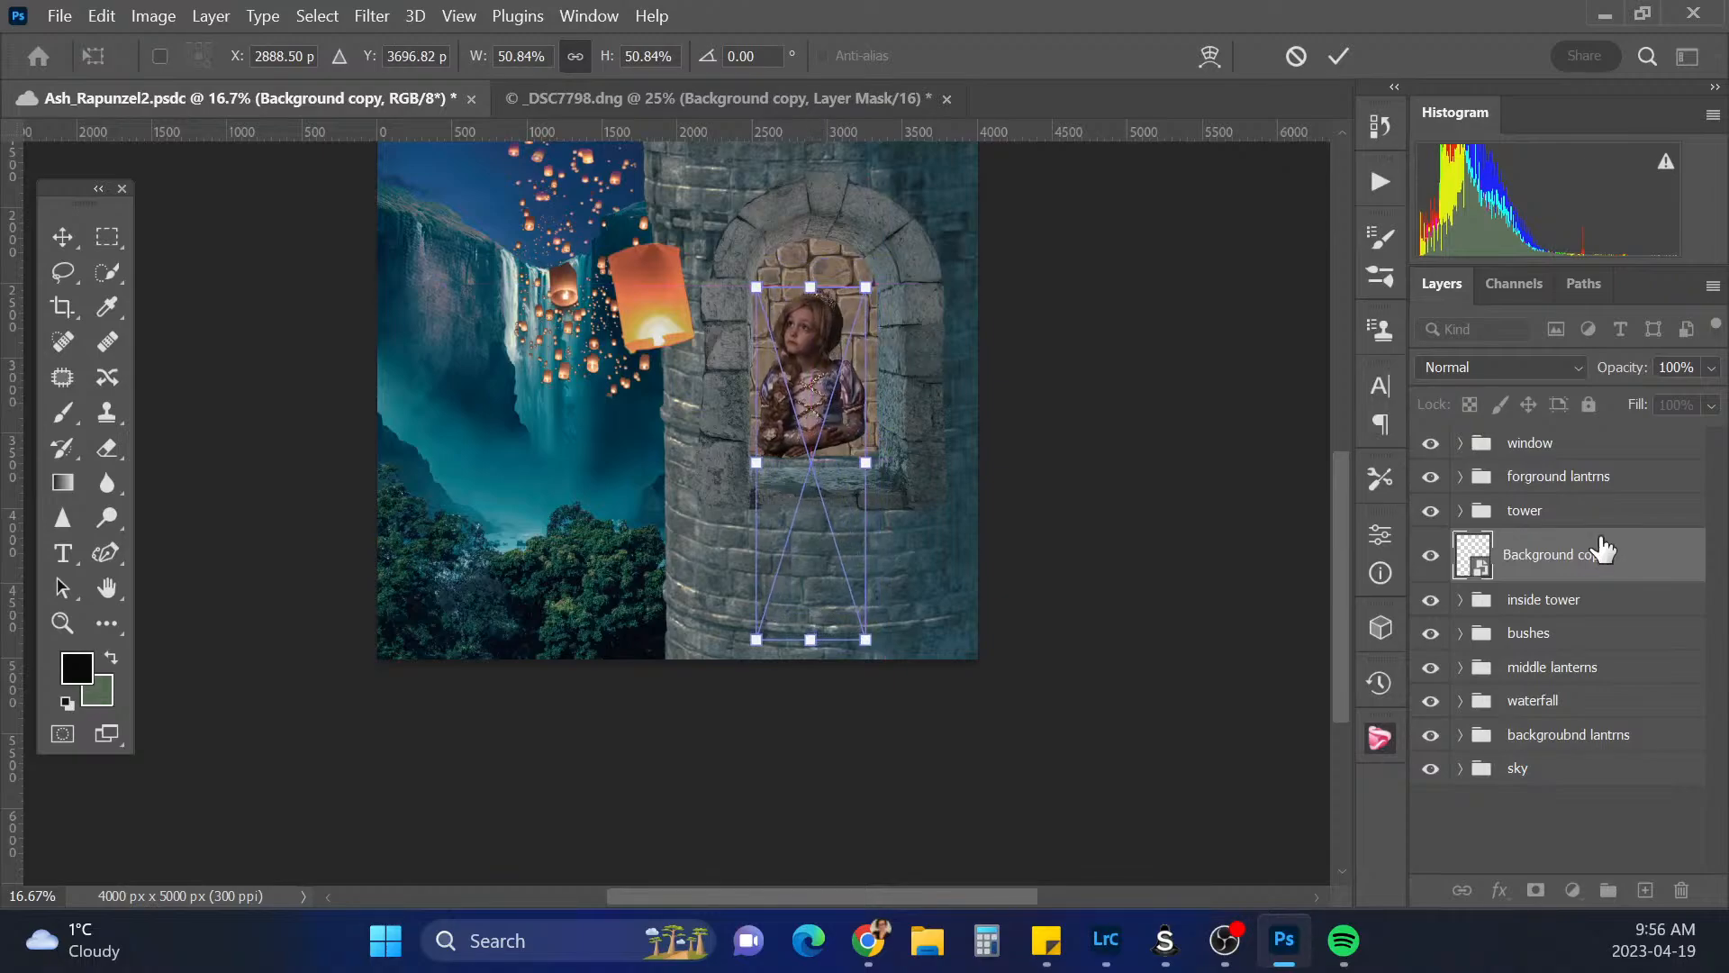
pyautogui.press('Return')
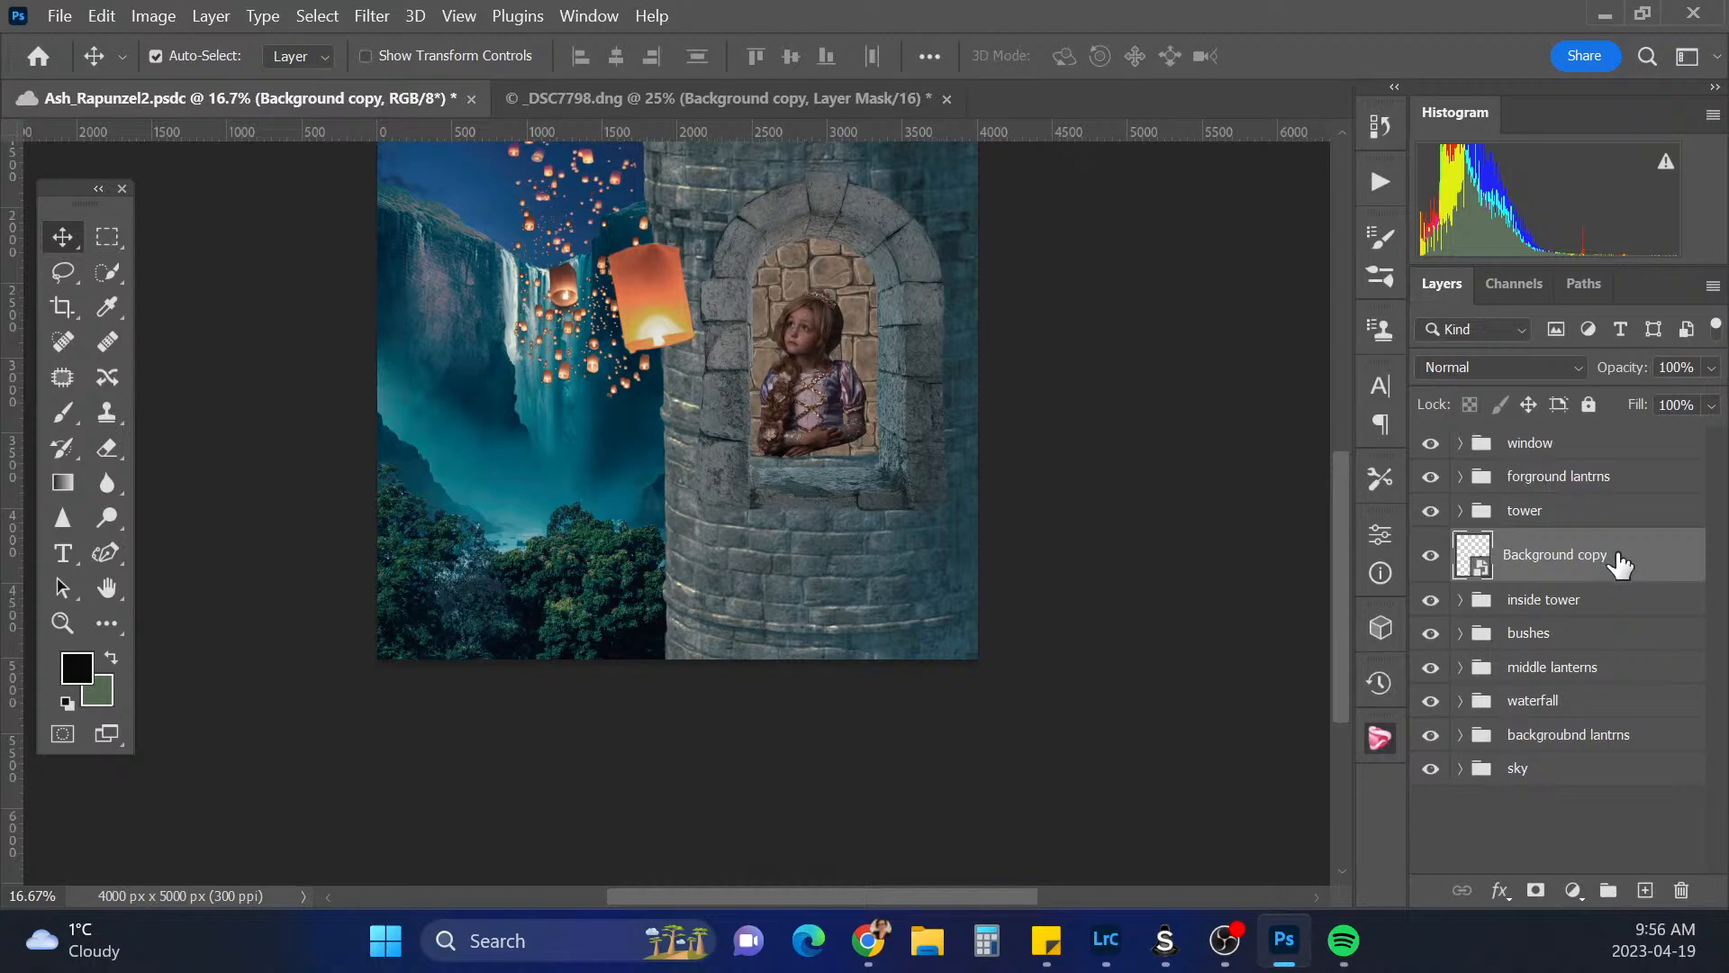
# Move the Background copy layer to the top of the layer stack and scale the girl proportionally to about 53.3% in the window
pyautogui.moveTo(1619, 561); pyautogui.dragTo(1601, 433)
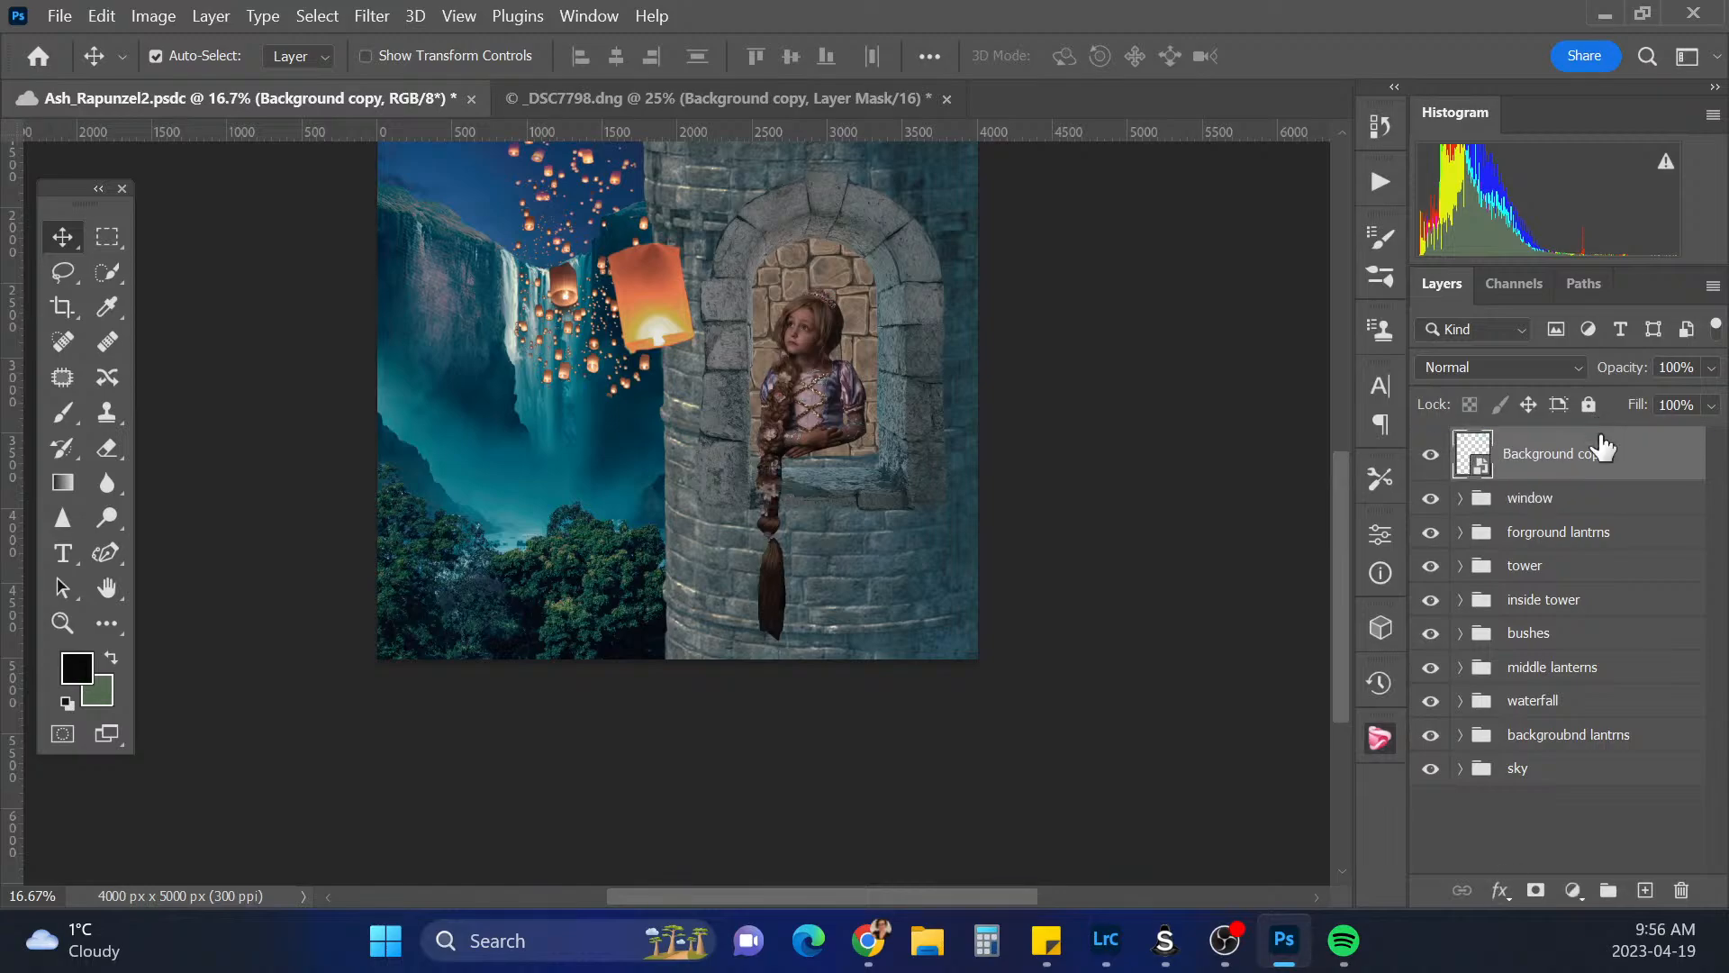
pyautogui.hotkey('ctrl', 't')
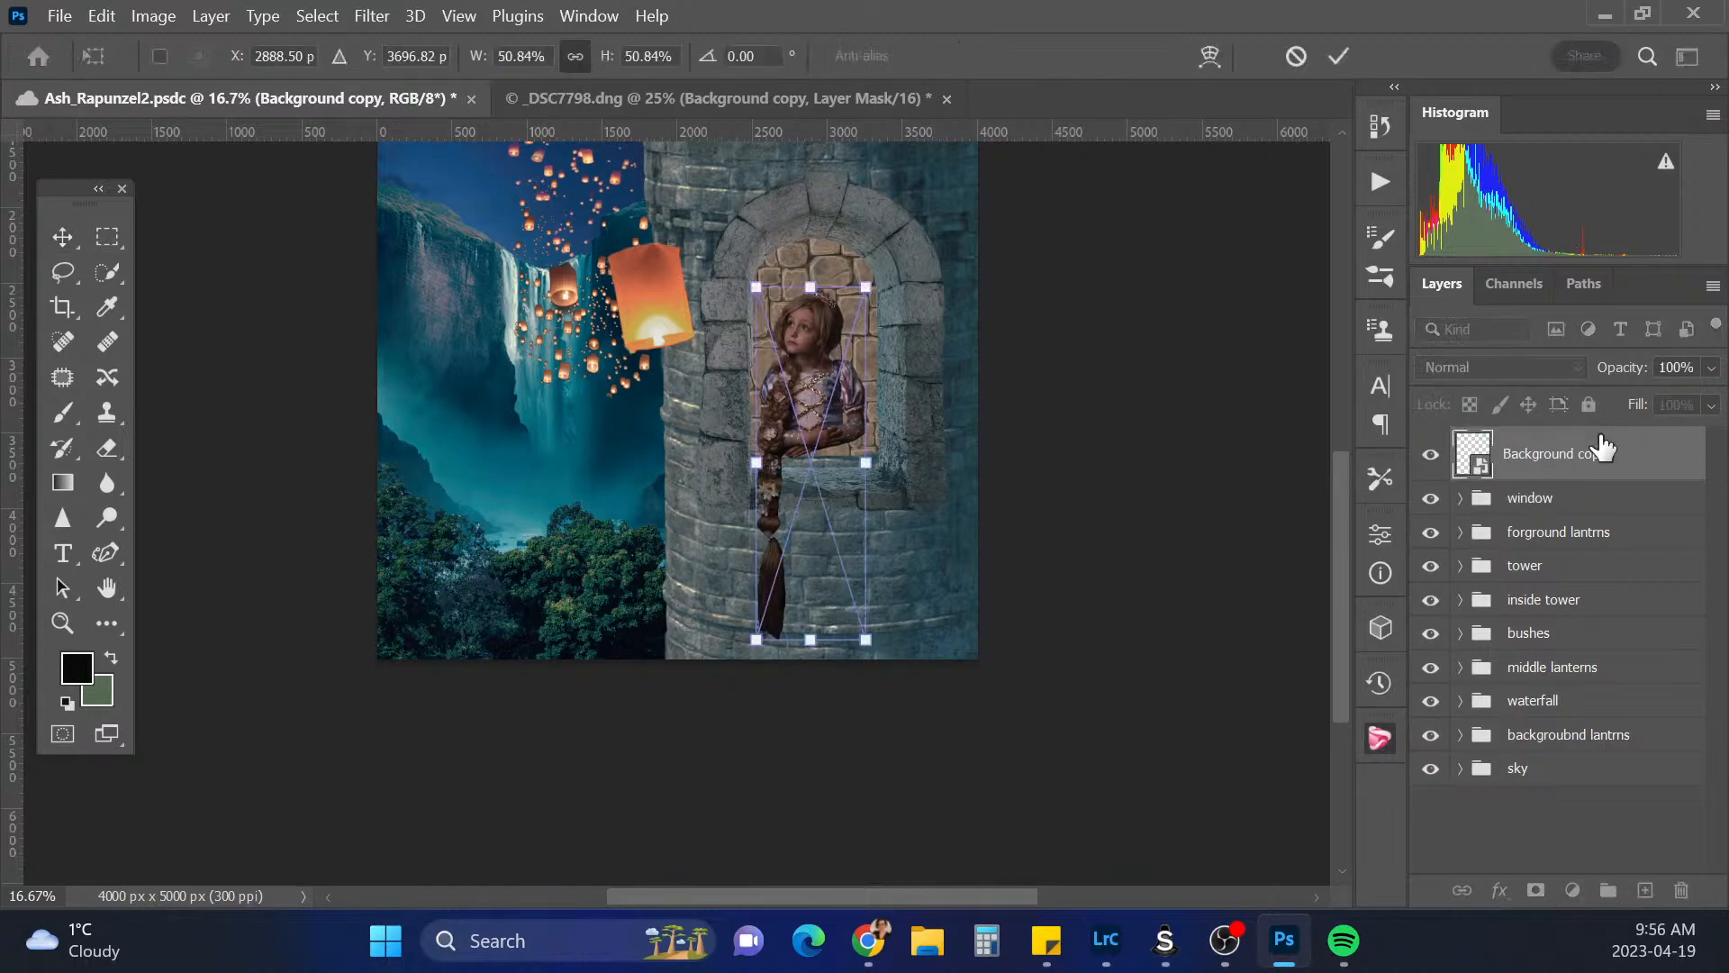
pyautogui.moveTo(757, 290); pyautogui.dragTo(757, 290)
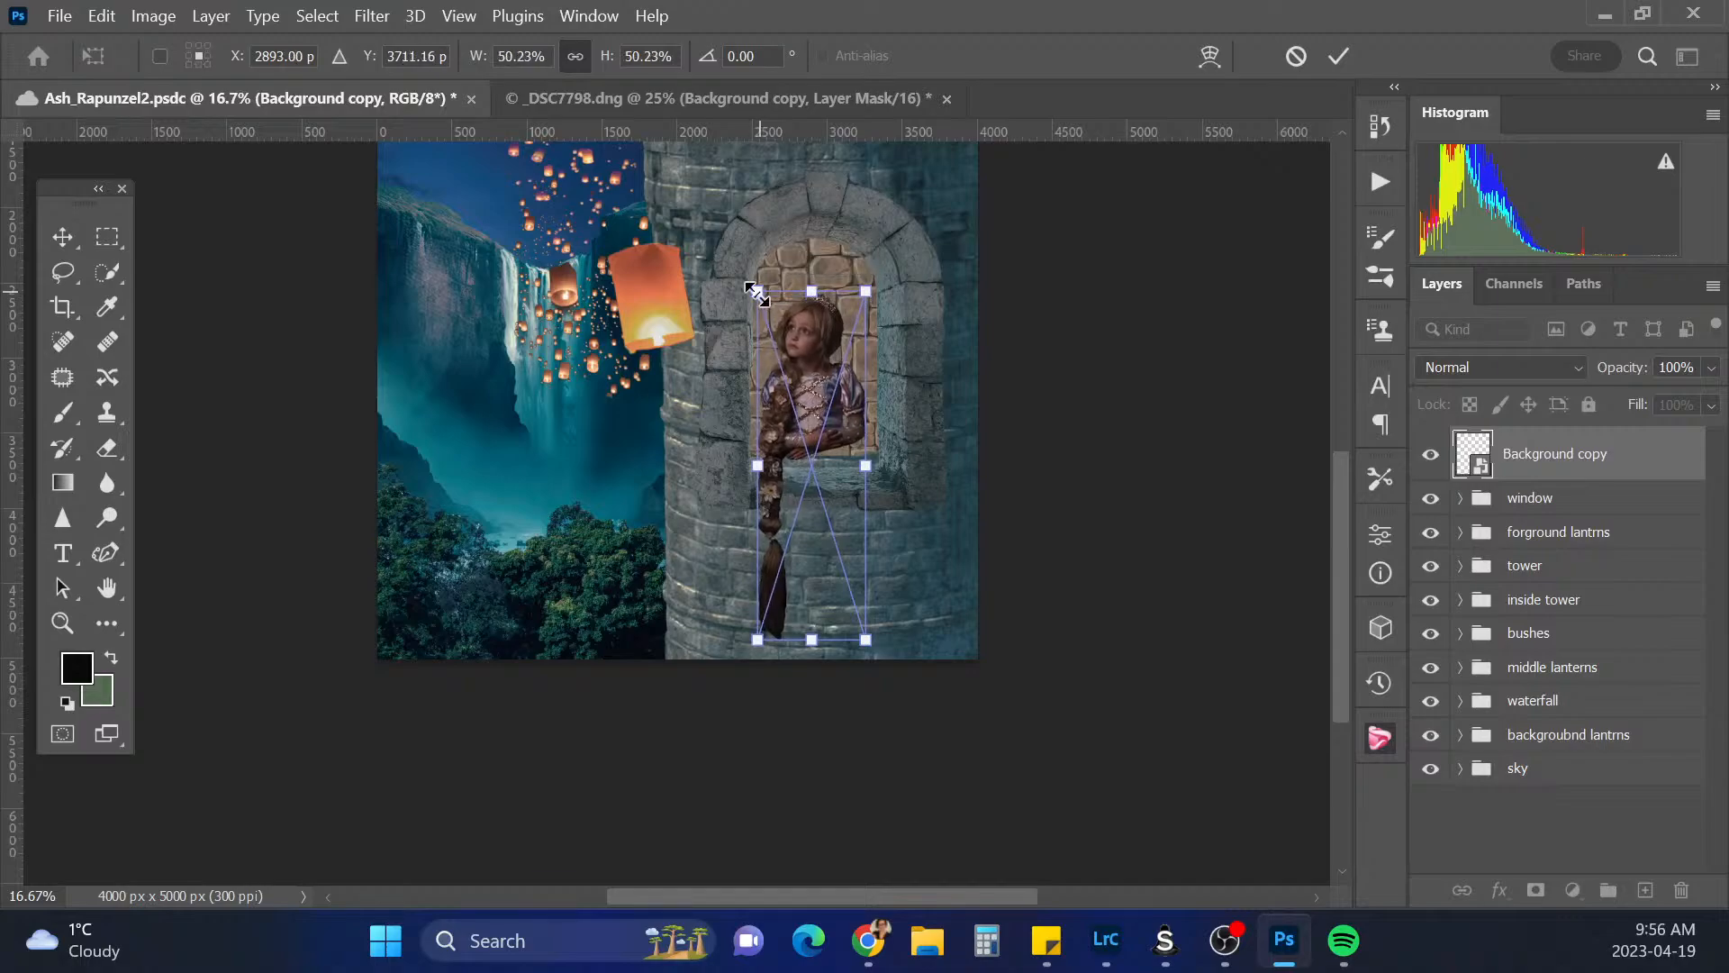
pyautogui.moveTo(837, 399); pyautogui.dragTo(833, 415)
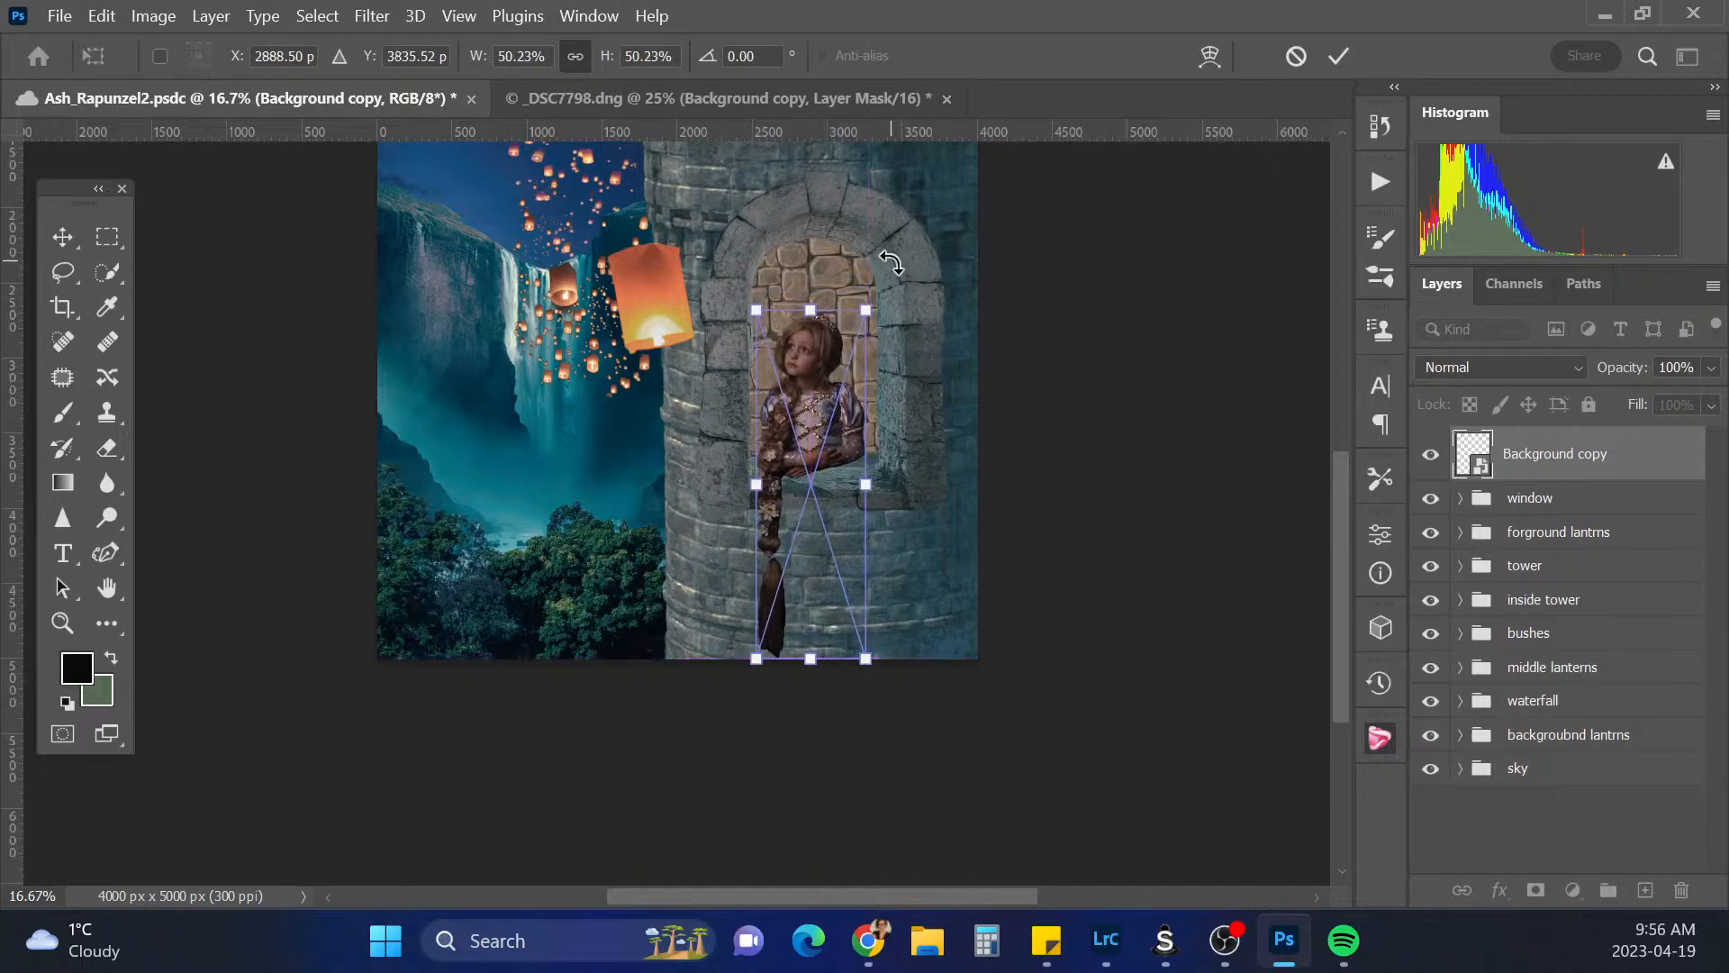
pyautogui.moveTo(867, 311); pyautogui.dragTo(878, 288)
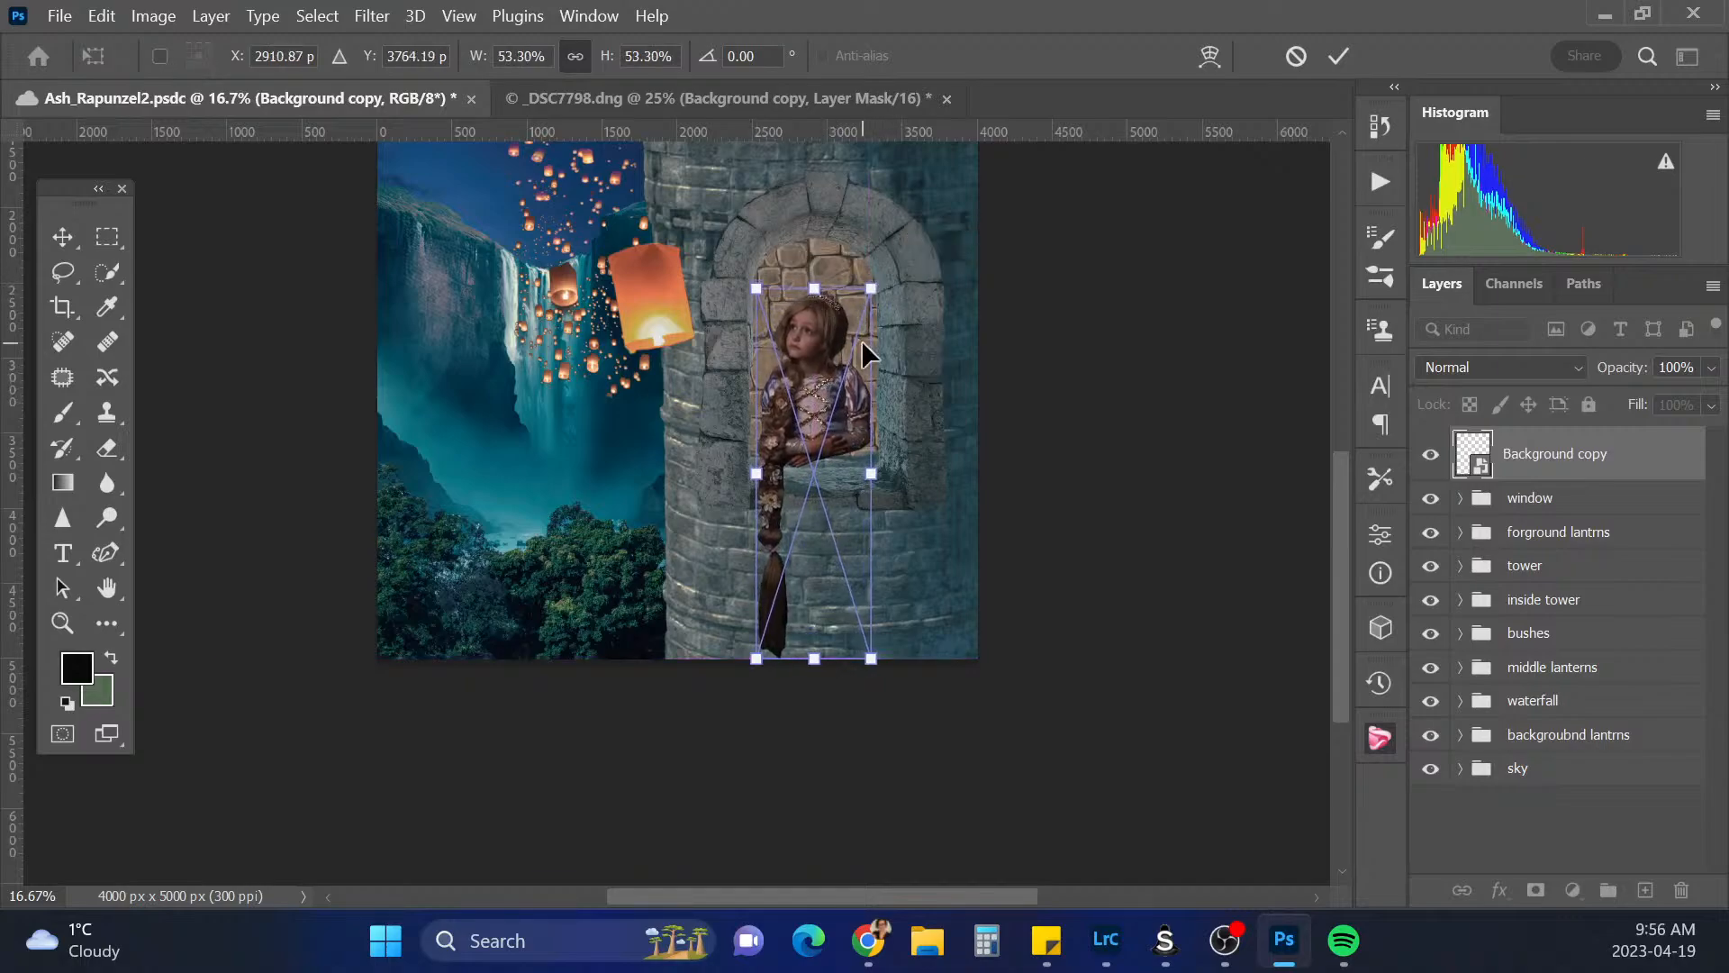
# Nudge the girl down and slightly left so her arms rest on the window sill, and apply the transform
pyautogui.press('Down')
pyautogui.press('Down')
pyautogui.press('Down')
pyautogui.press('Down')
pyautogui.press('Down')
pyautogui.press('Down')
pyautogui.press('Down')
pyautogui.press('Down')
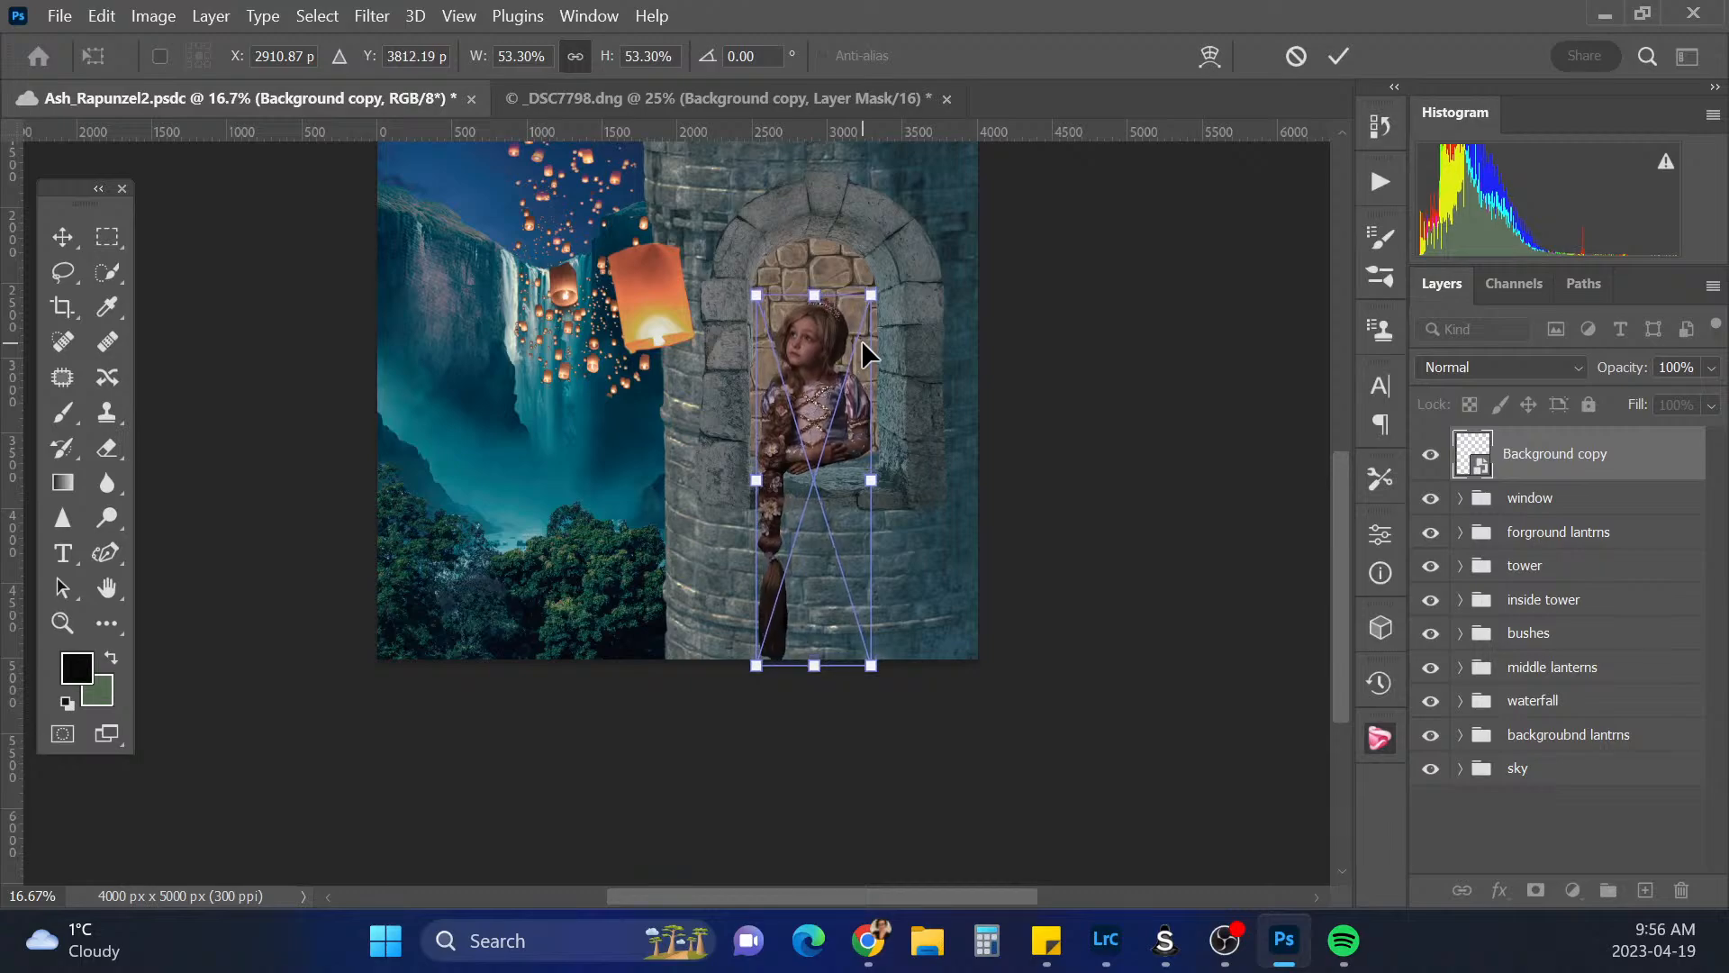
pyautogui.press('Down')
pyautogui.press('Down')
pyautogui.press('Down')
pyautogui.press('Down')
pyautogui.press('Down')
pyautogui.press('Down')
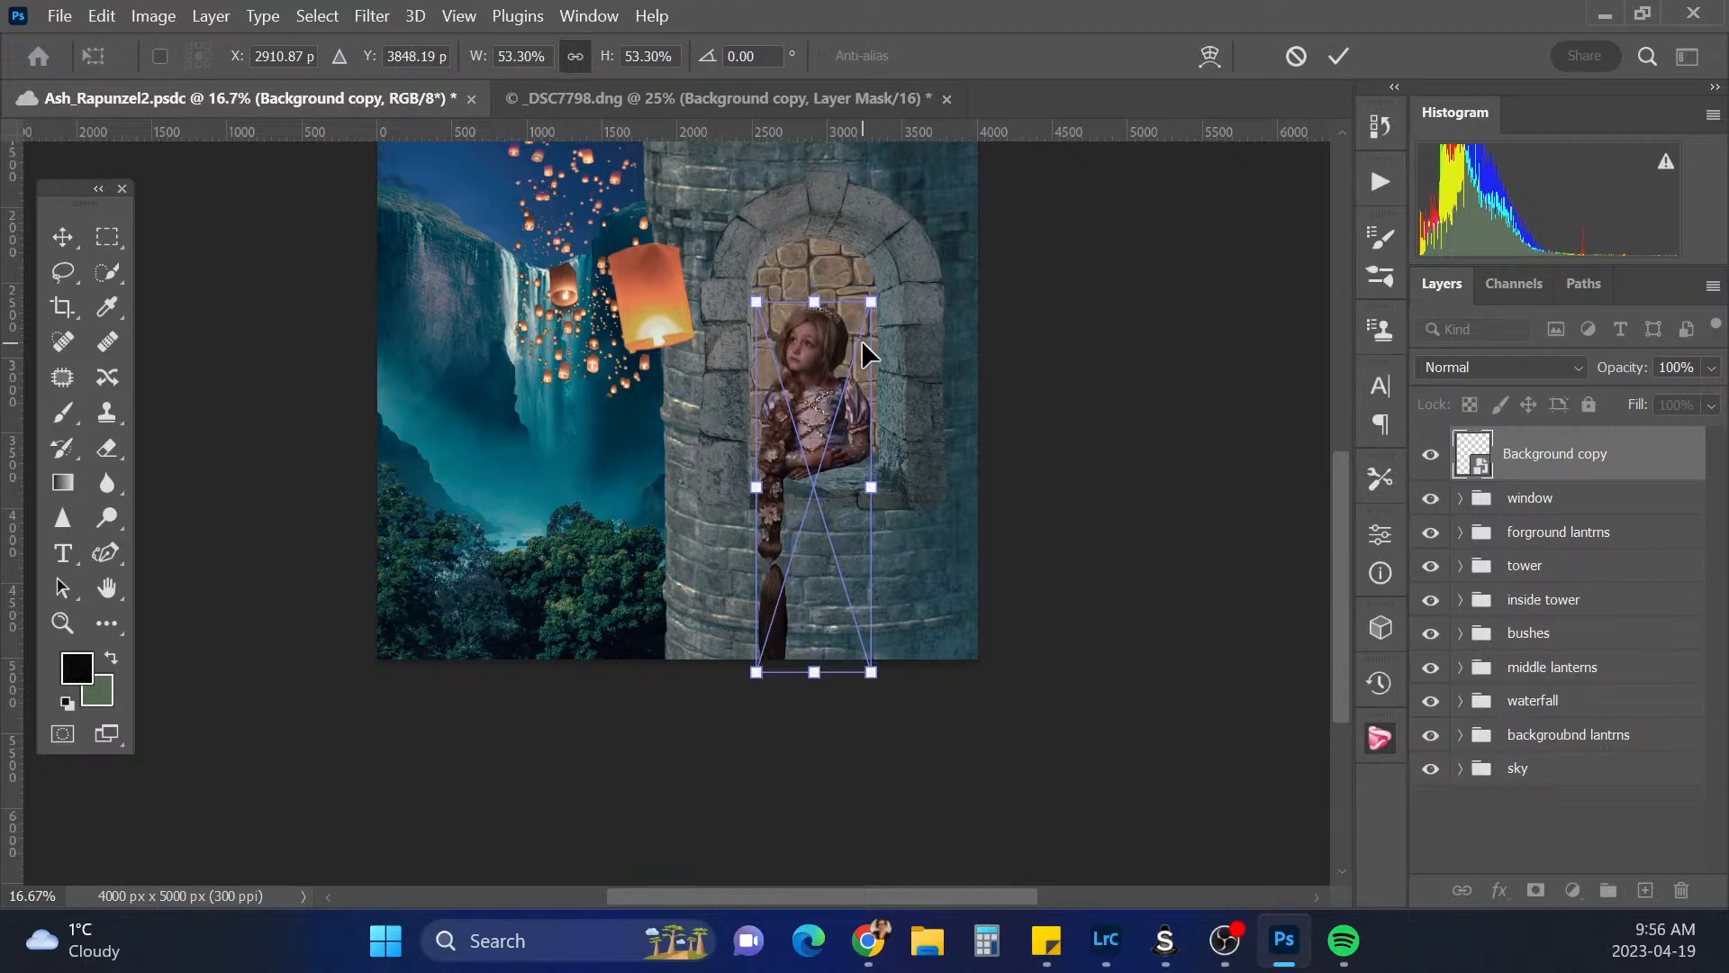
pyautogui.press('Left')
pyautogui.press('Down')
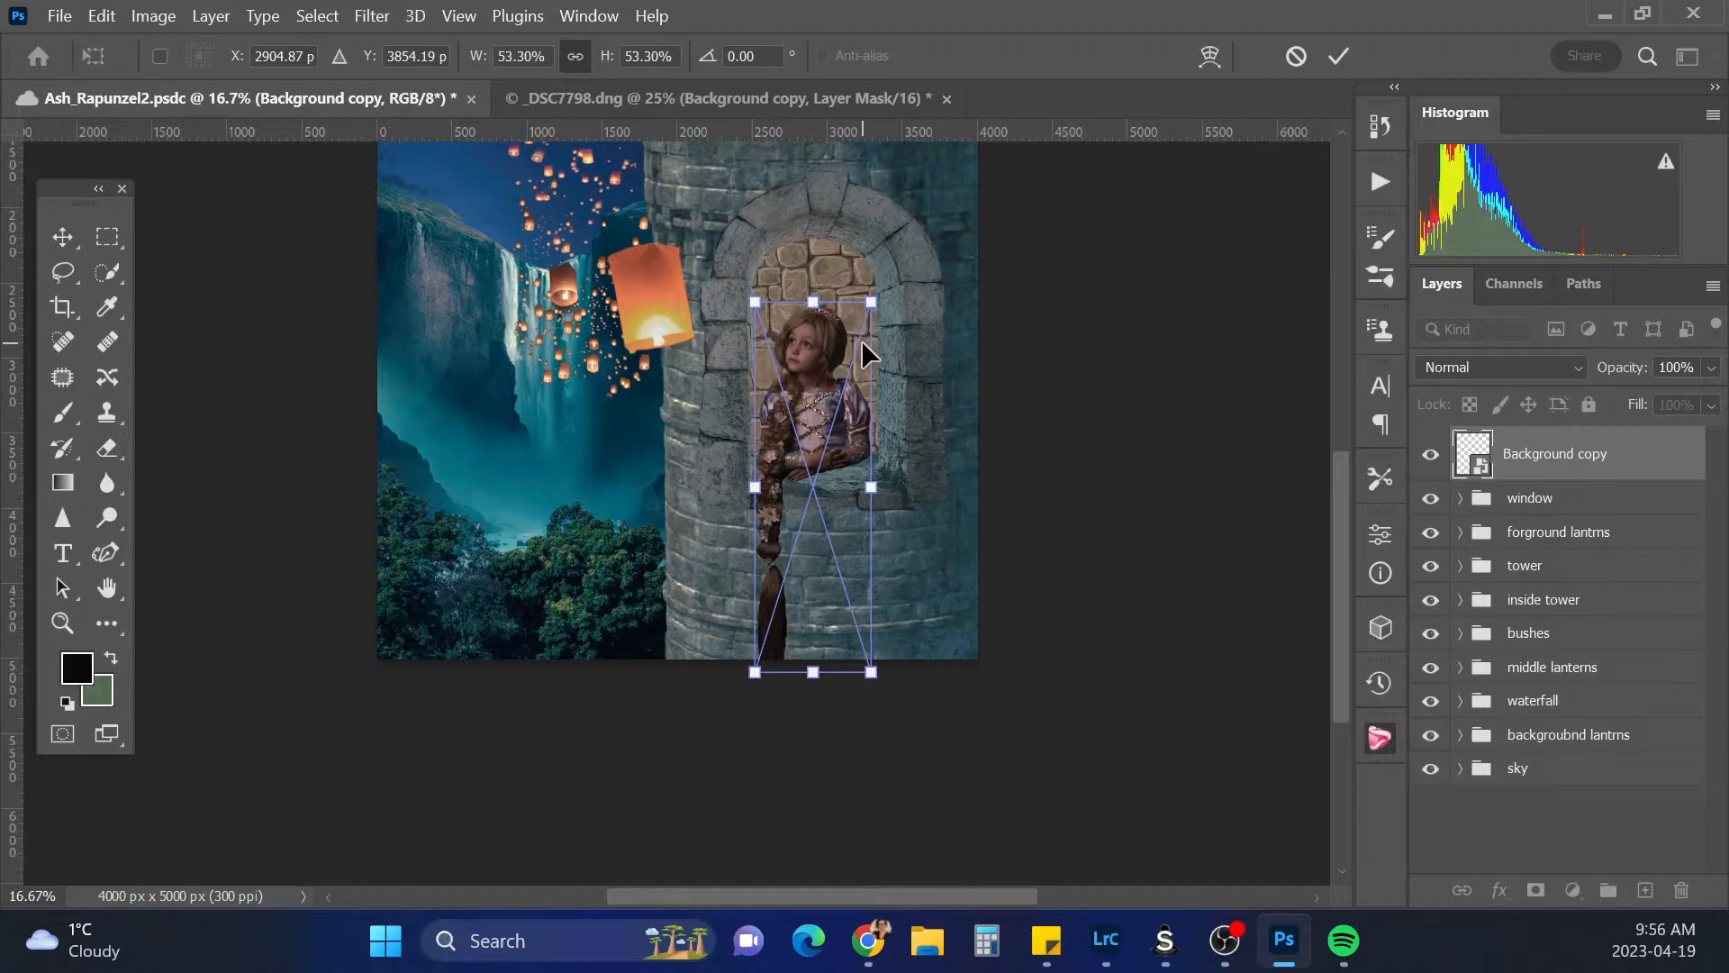
pyautogui.press('Return')
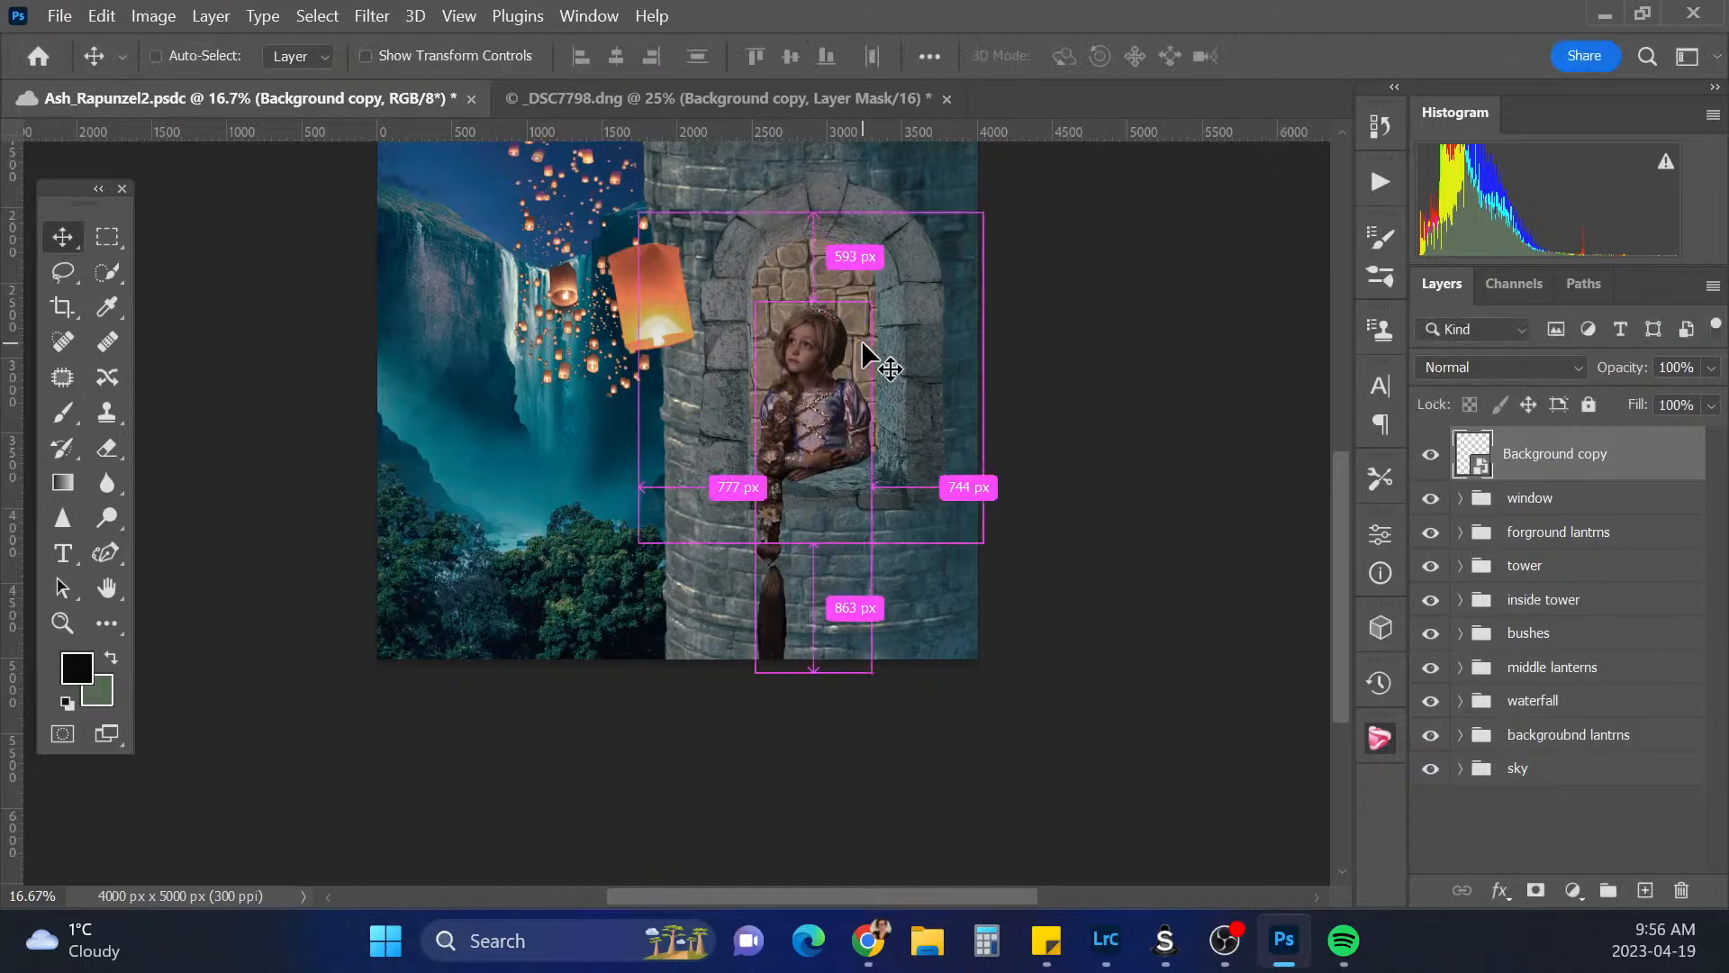
# Save the Ash_Rapunzel2 composite
pyautogui.hotkey('ctrl', '-')
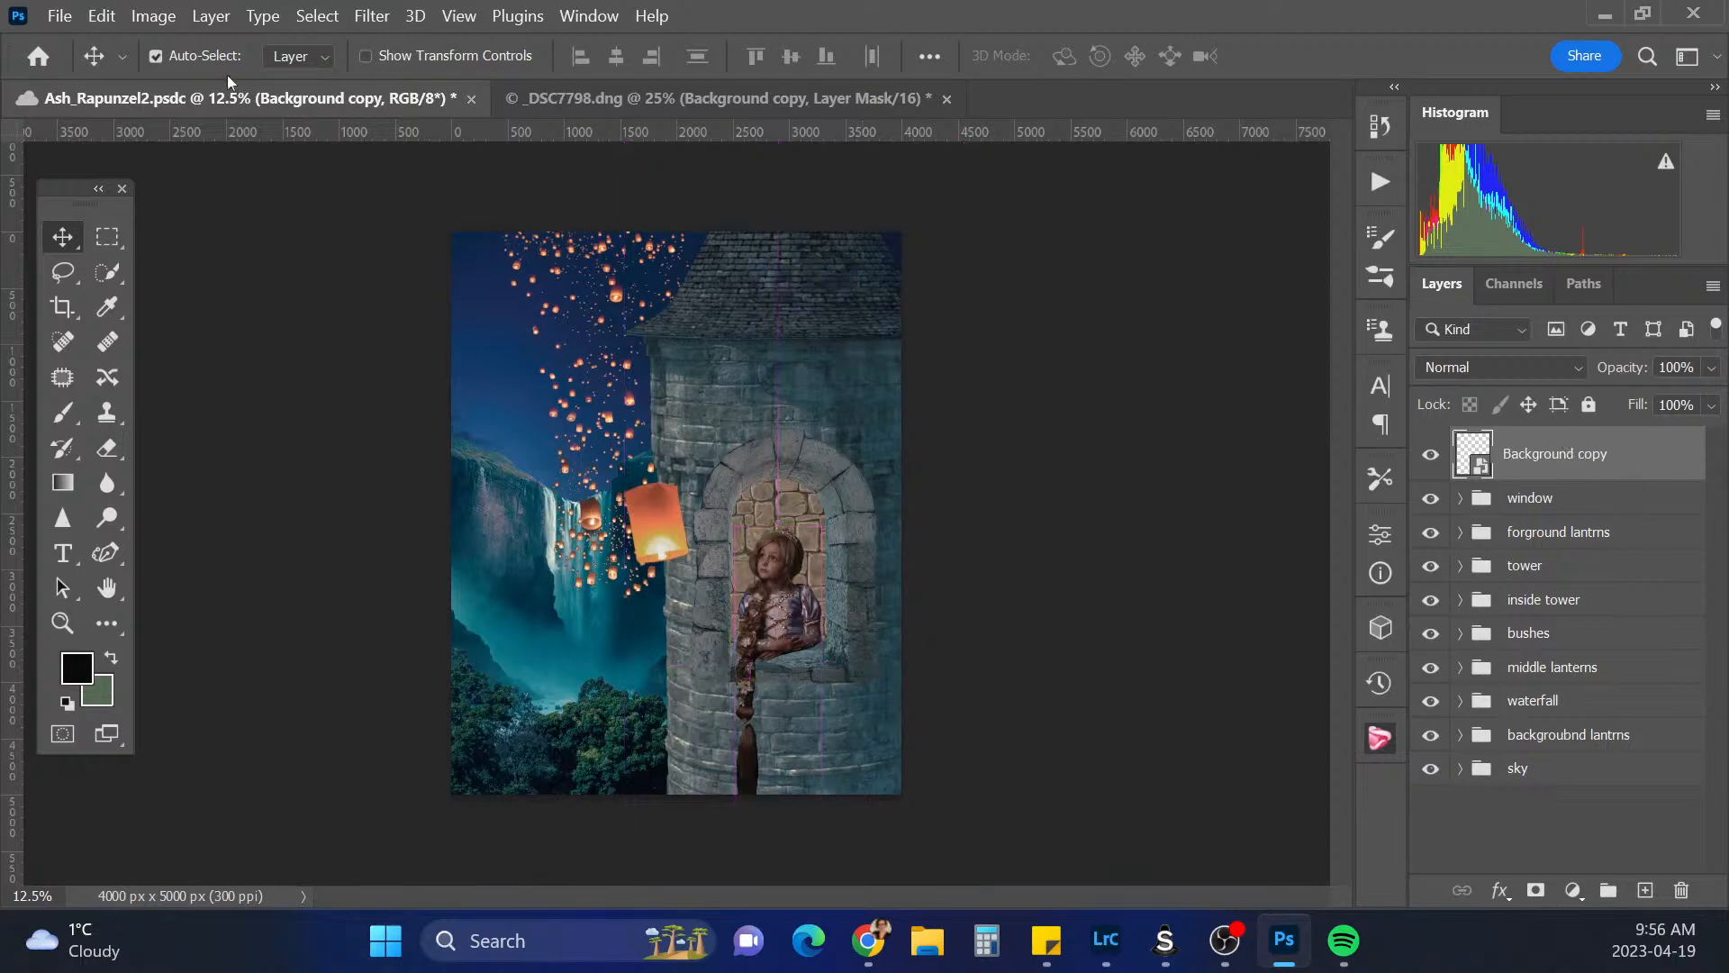
pyautogui.click(60, 16)
pyautogui.click(112, 309)
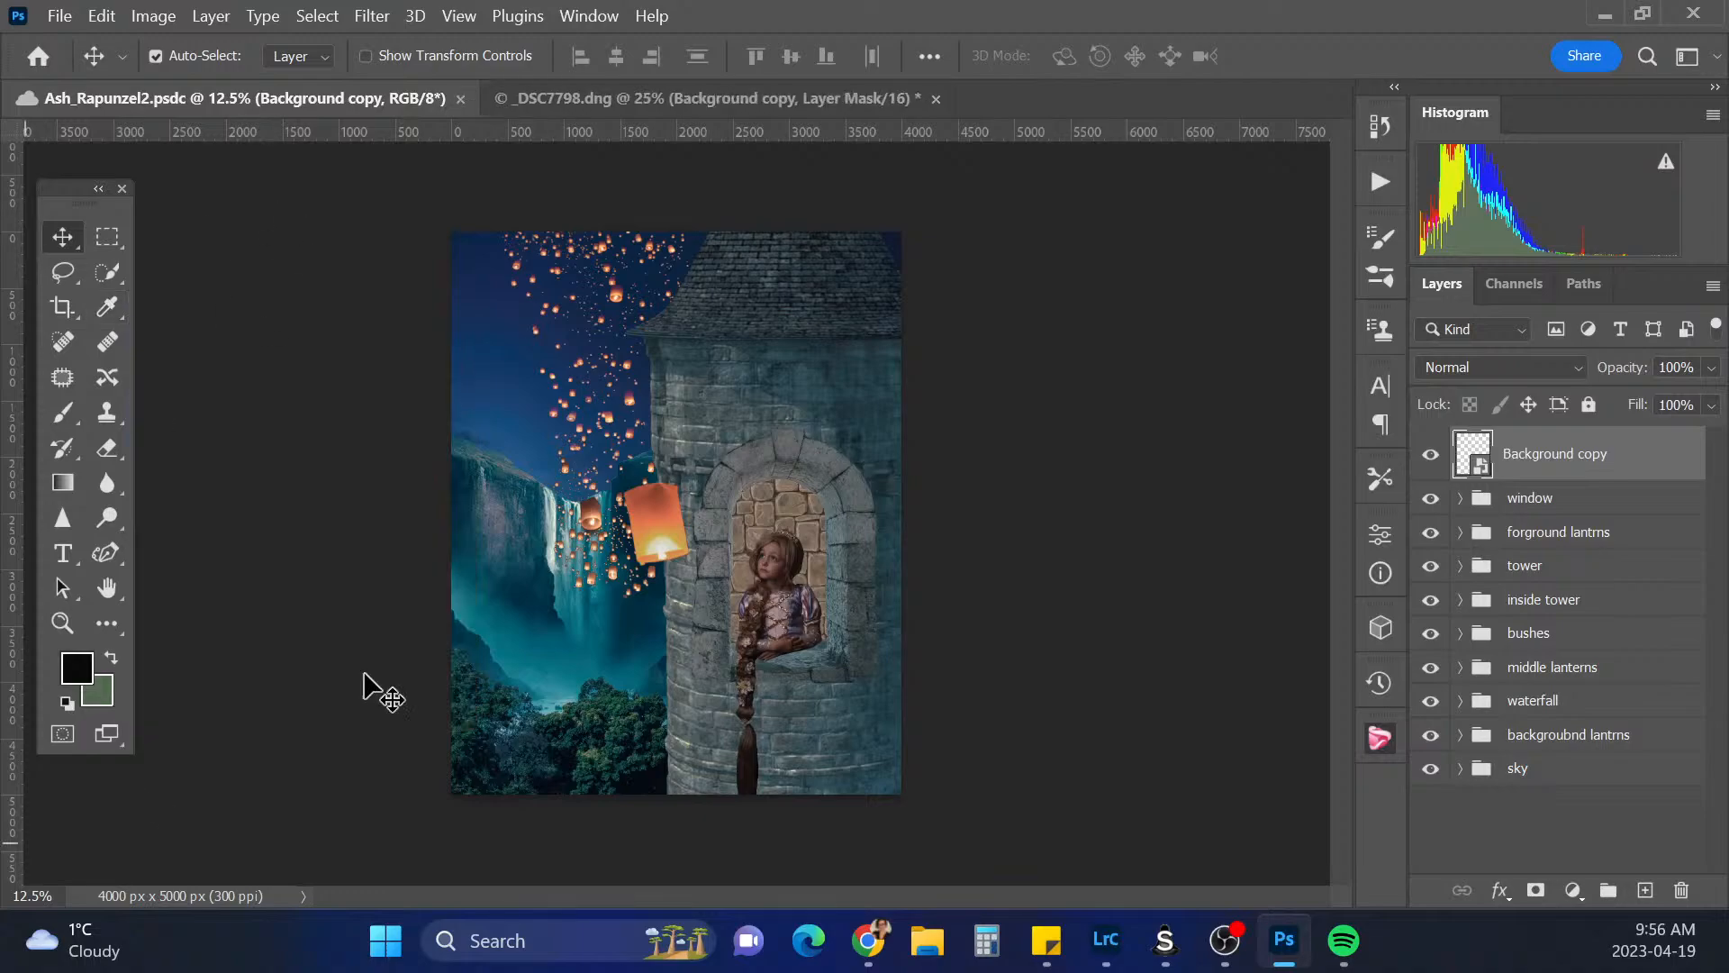
# Close the _DSC7798.dng photo with its changes saved, and return to the Ash_Rapunzel2 composite
pyautogui.click(798, 108)
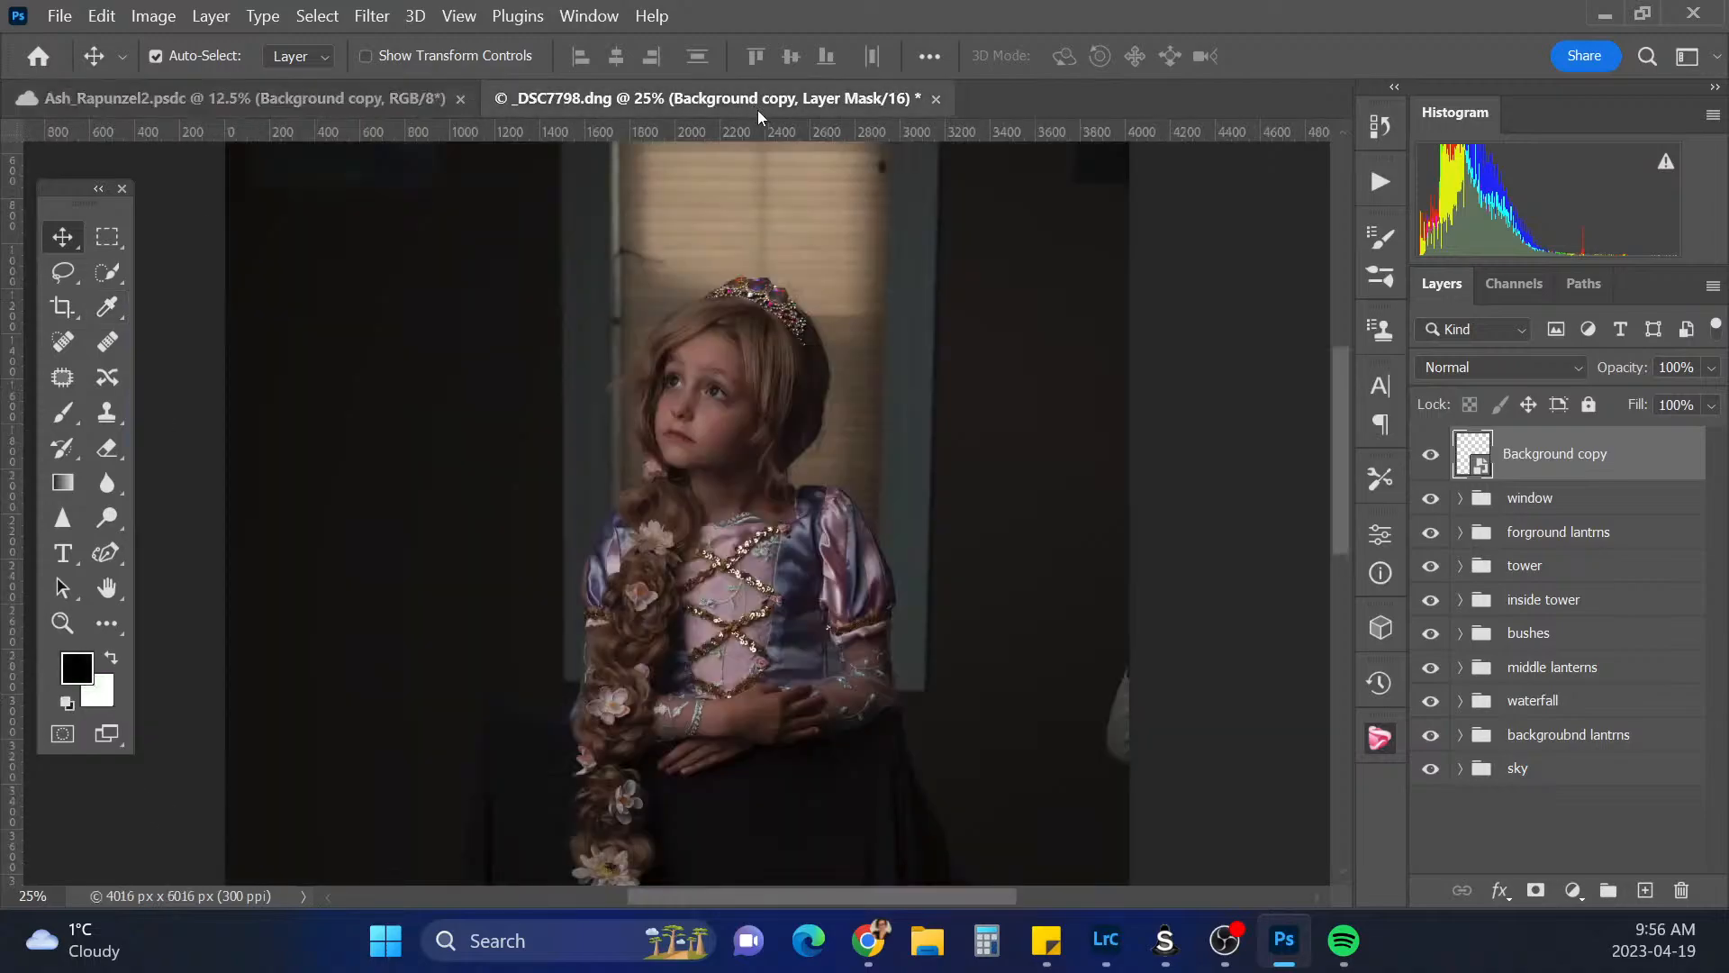
pyautogui.click(936, 99)
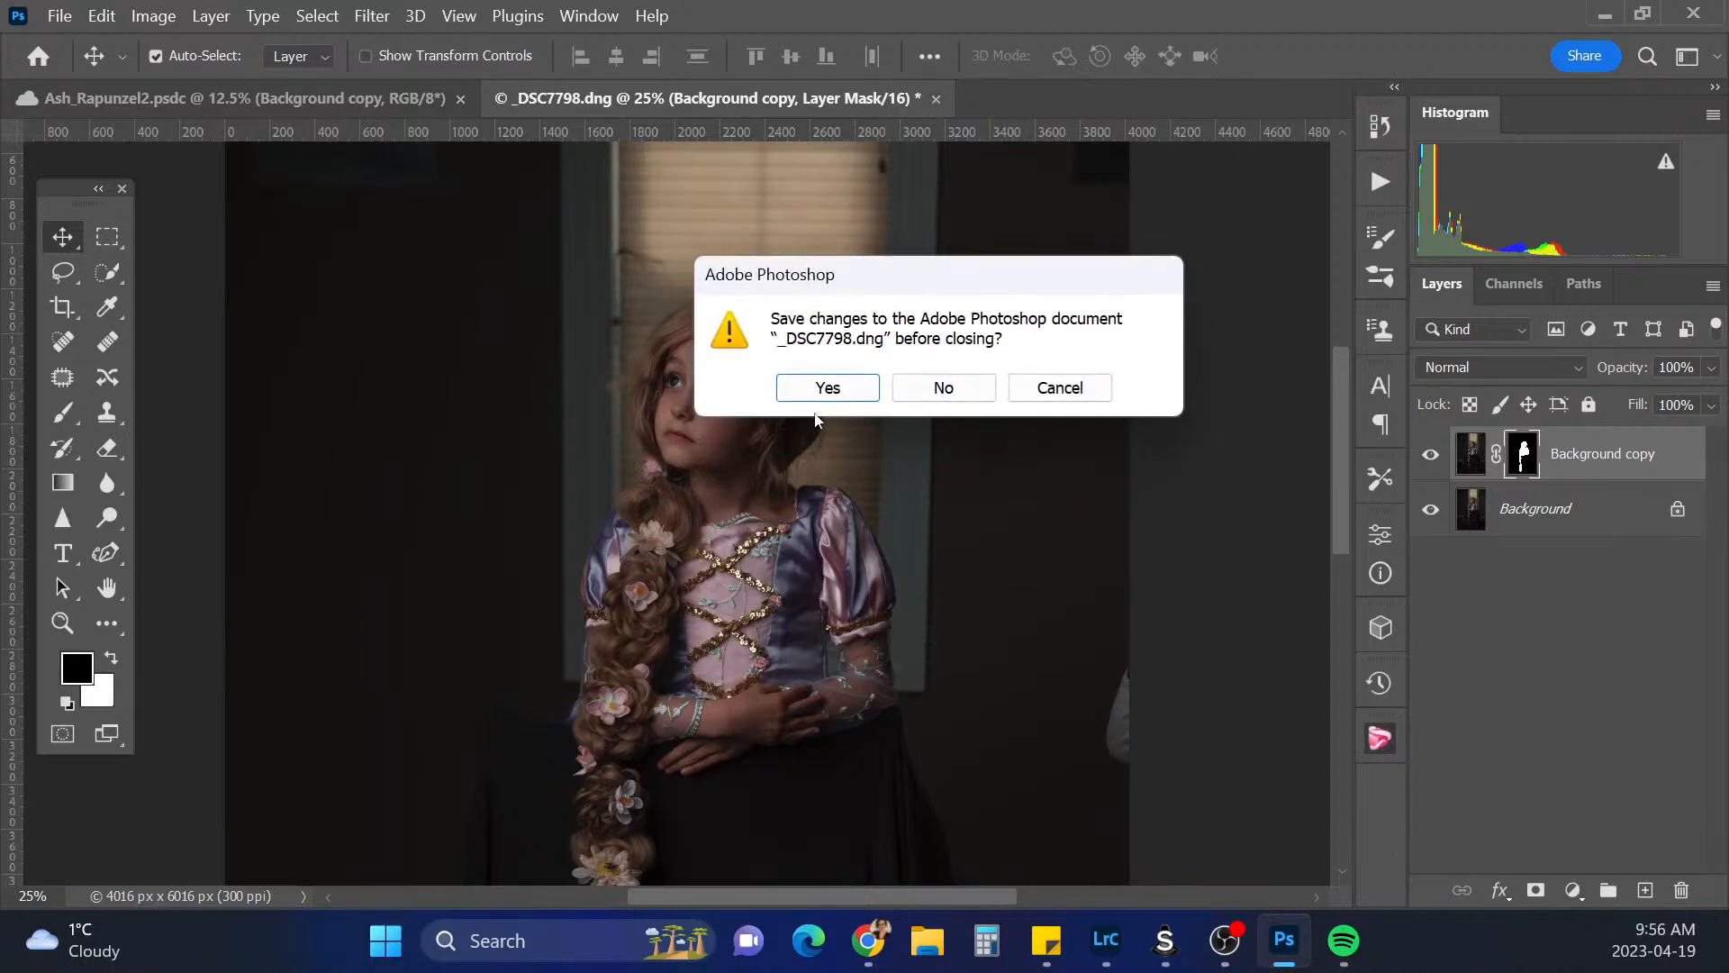
pyautogui.click(862, 396)
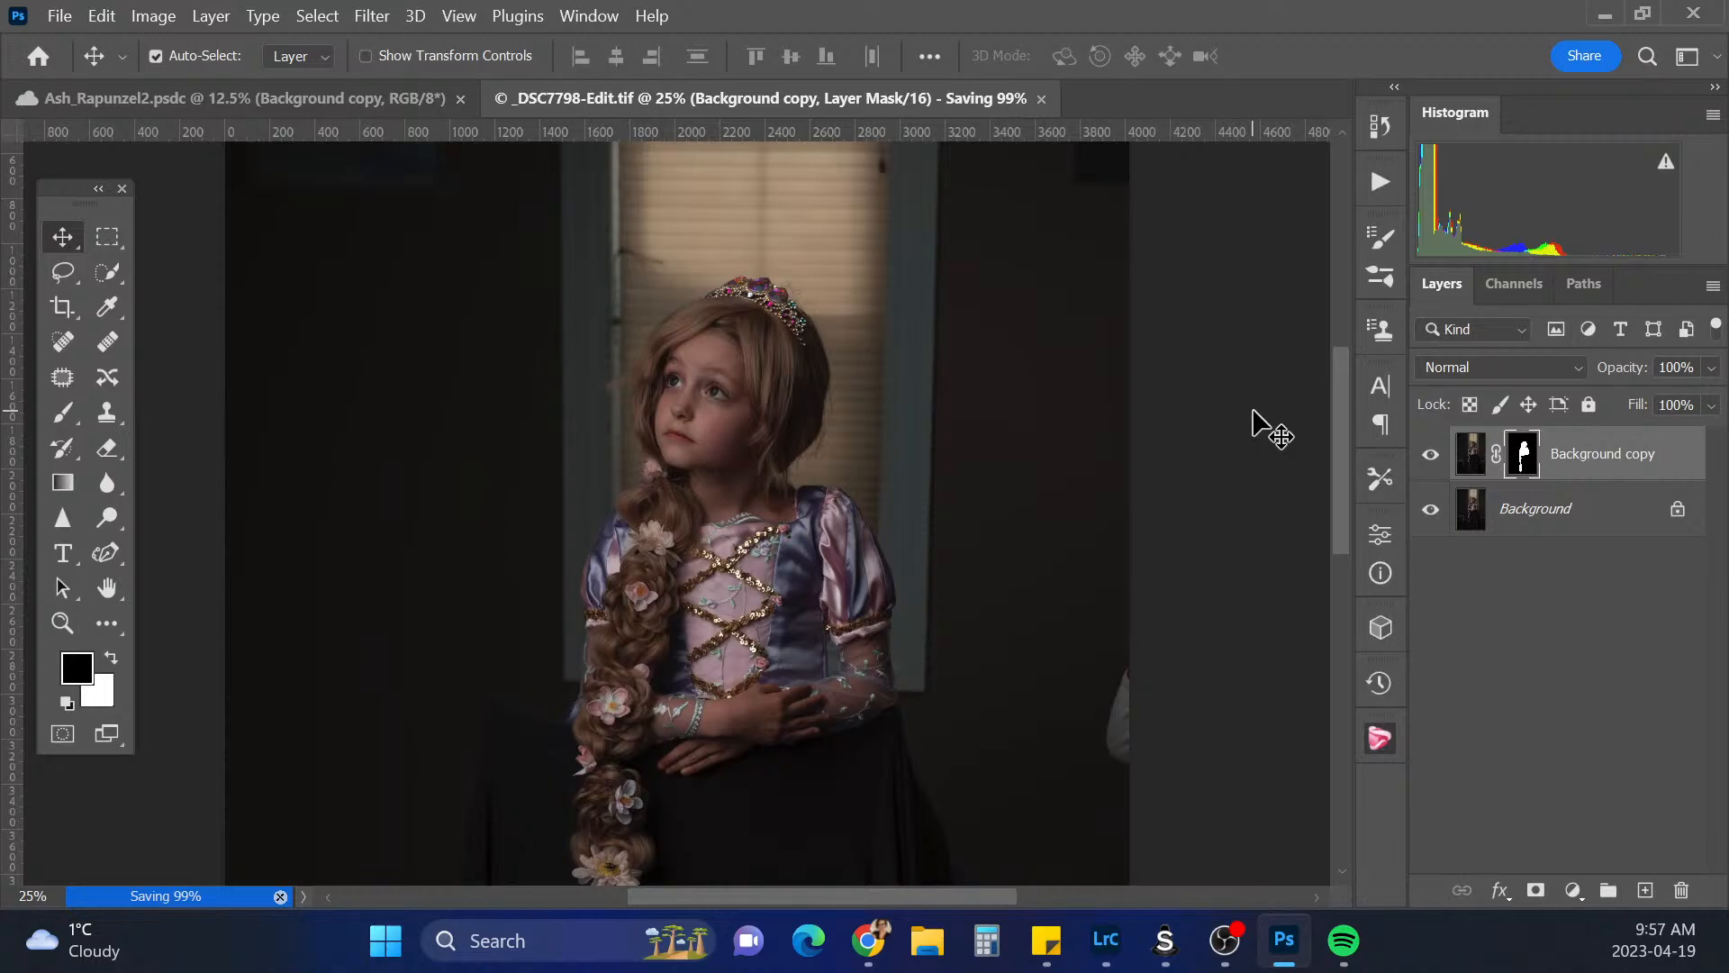
pyautogui.click(149, 96)
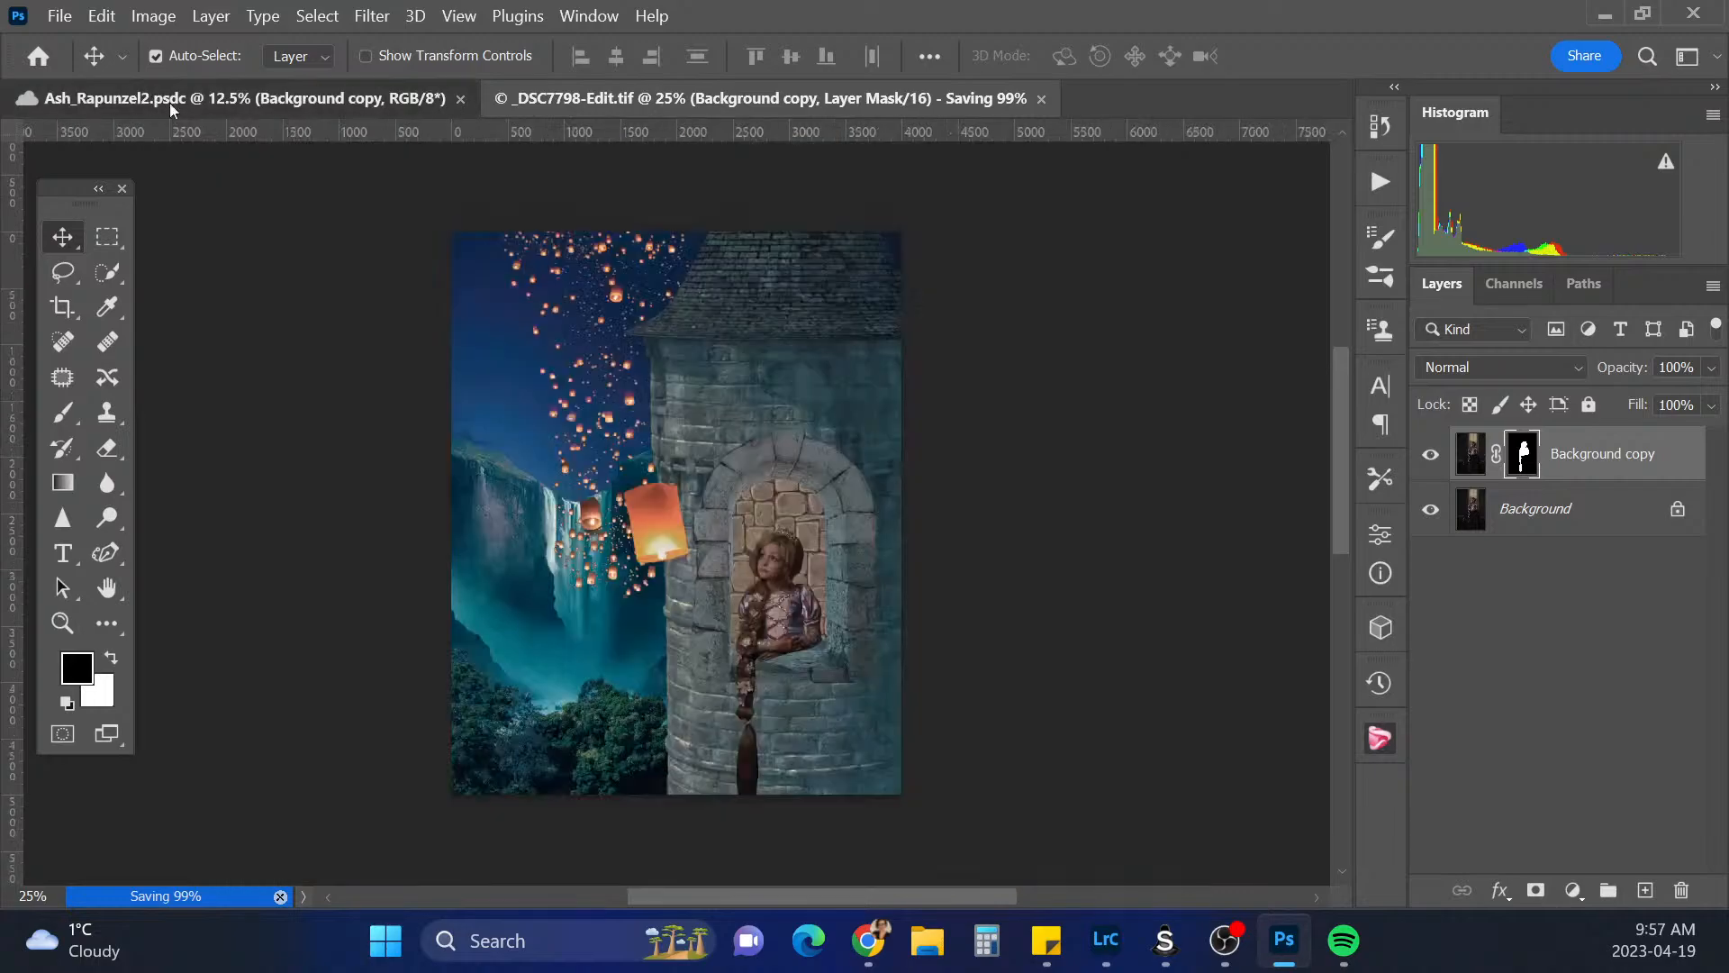
pyautogui.click(583, 107)
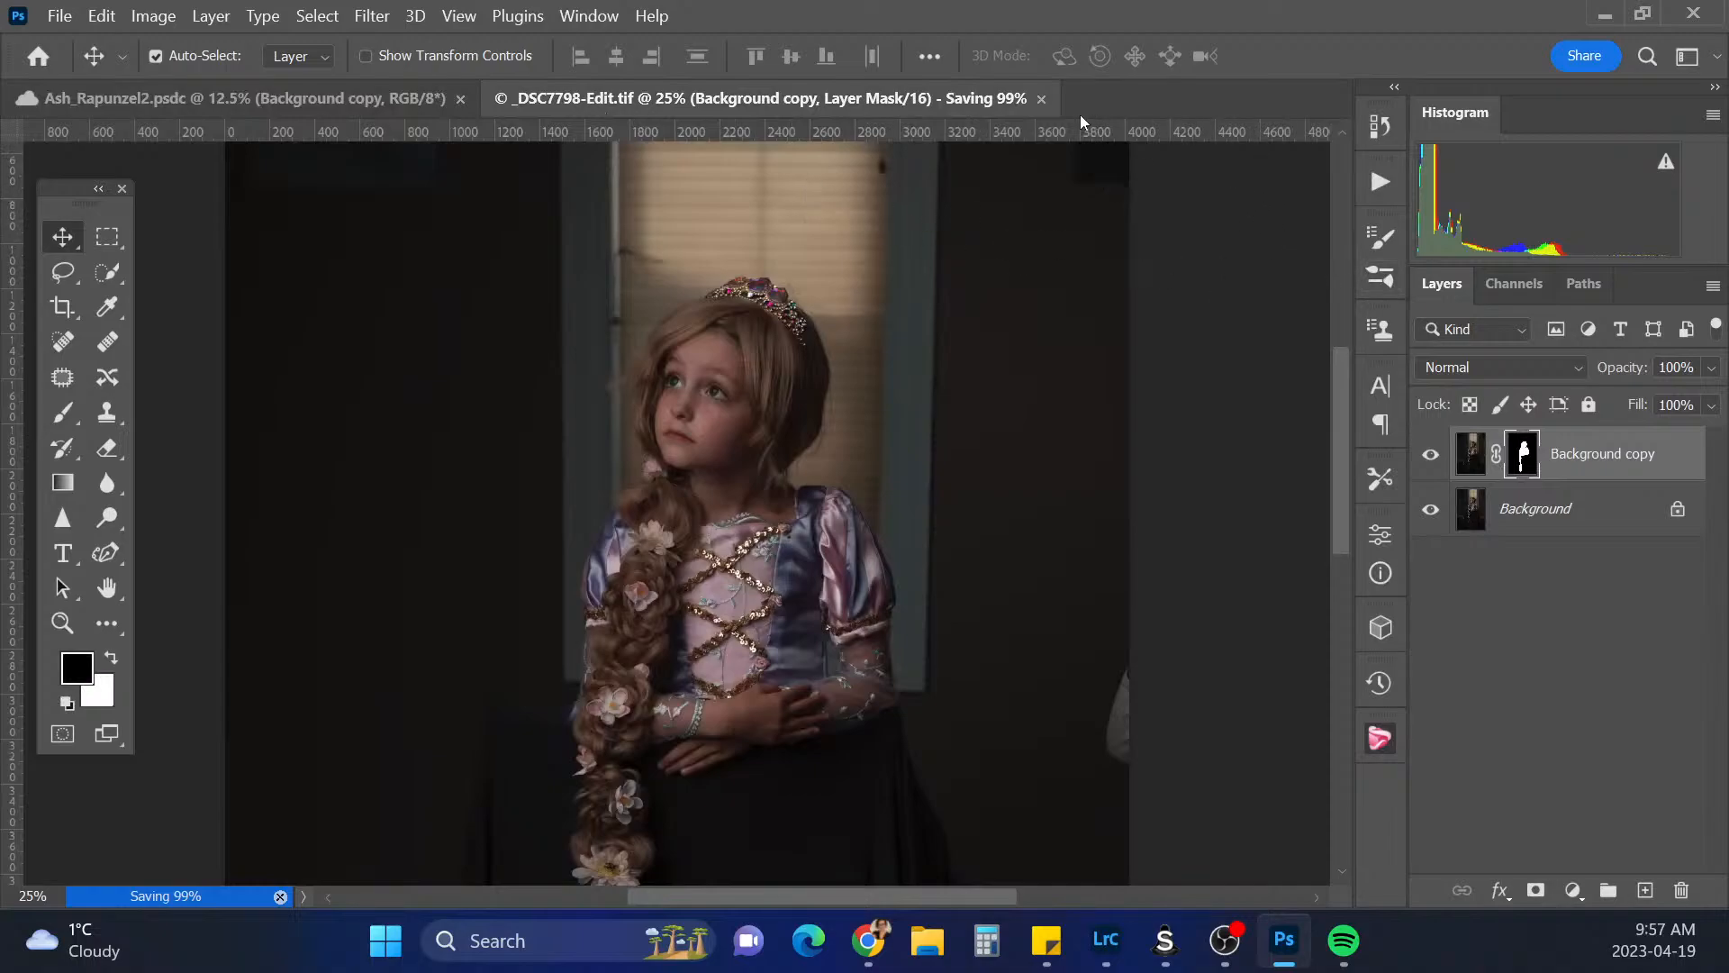
pyautogui.click(185, 99)
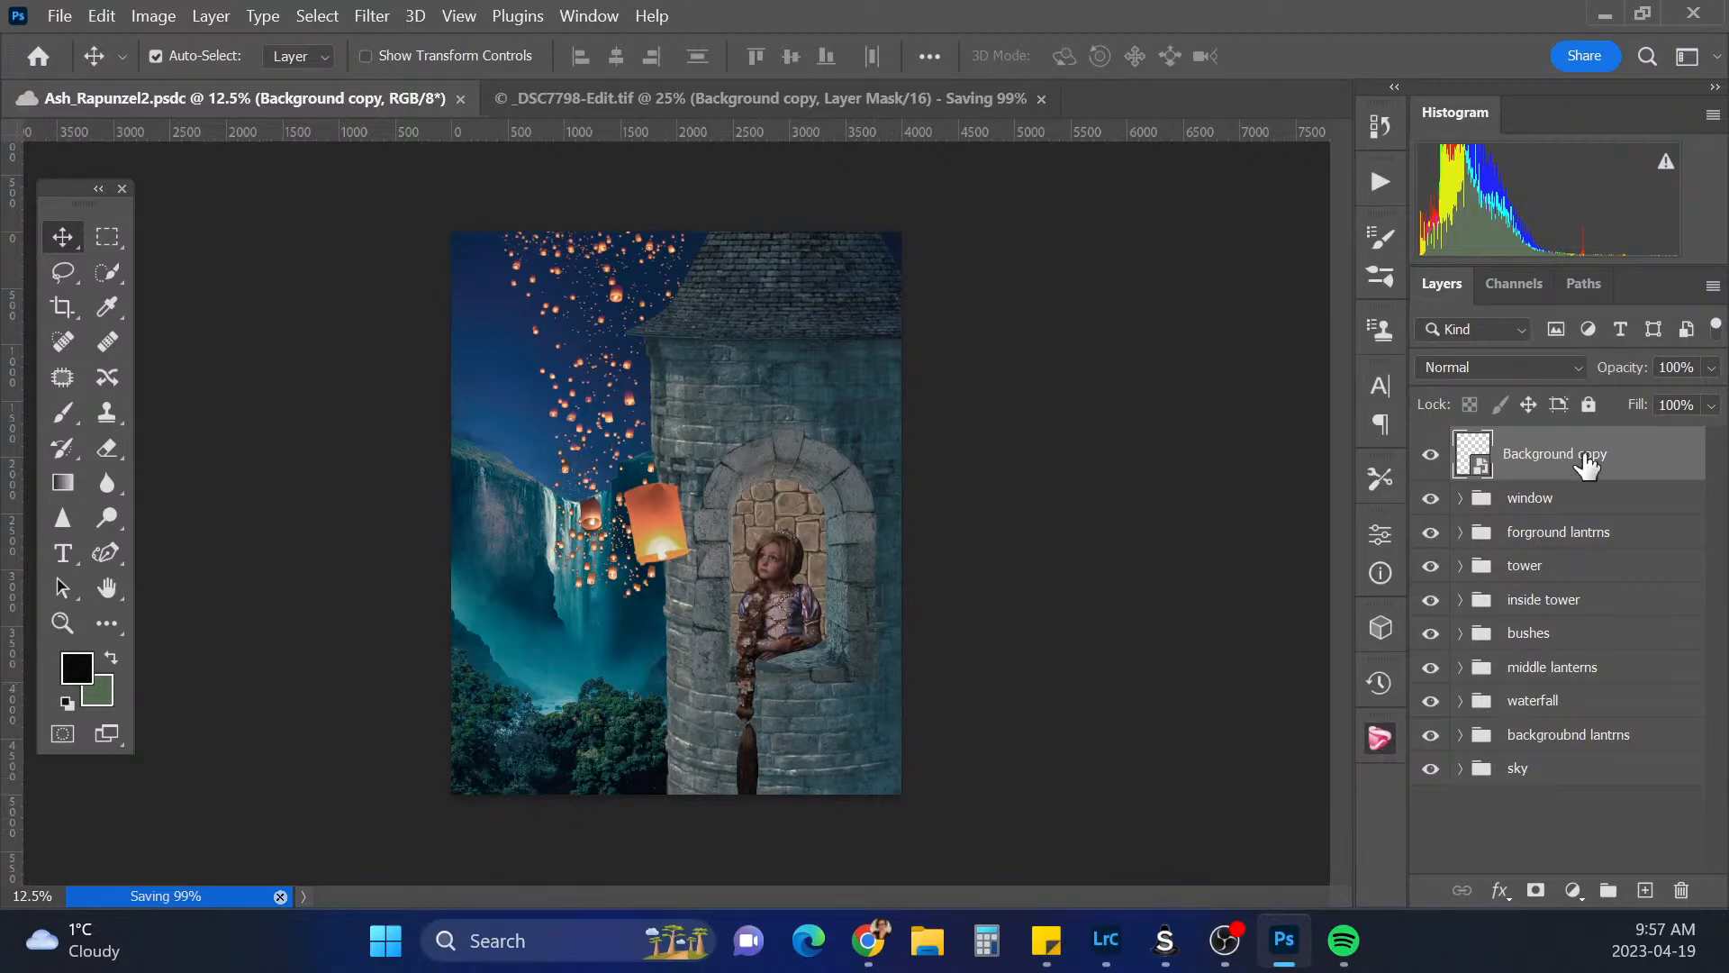
# Check the girl's layer by toggling its visibility, and rename it Rapunzel
pyautogui.click(1431, 454)
pyautogui.click(1432, 456)
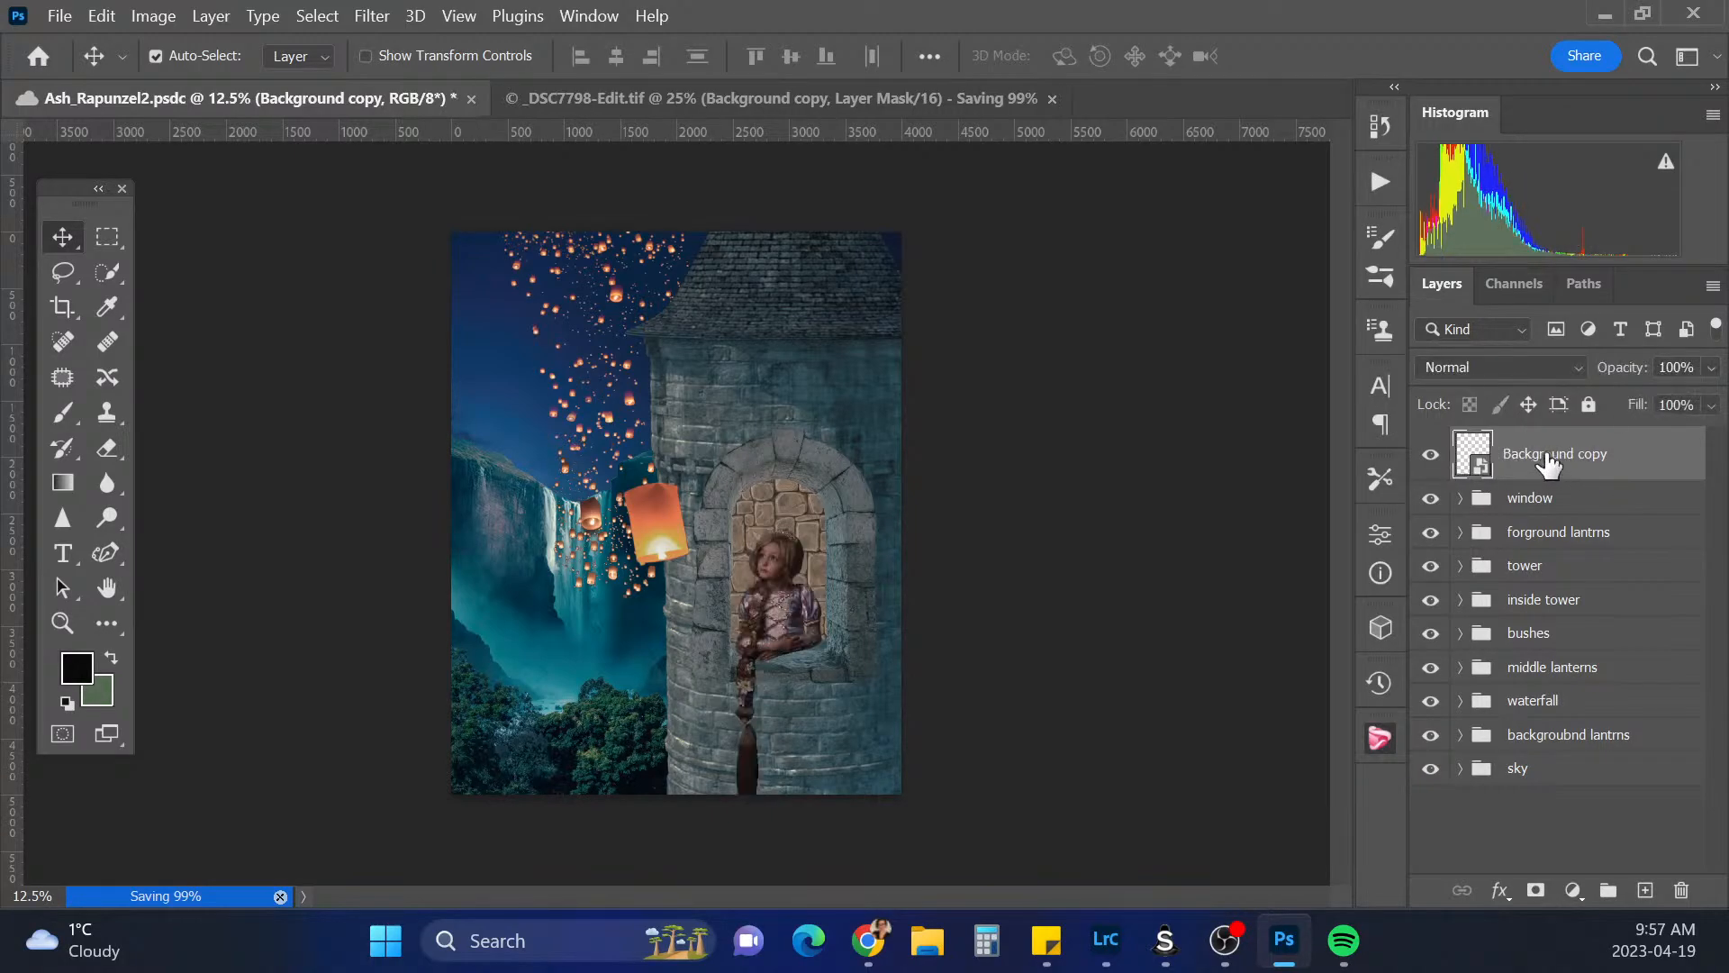
pyautogui.doubleClick(1549, 454)
pyautogui.write('R')
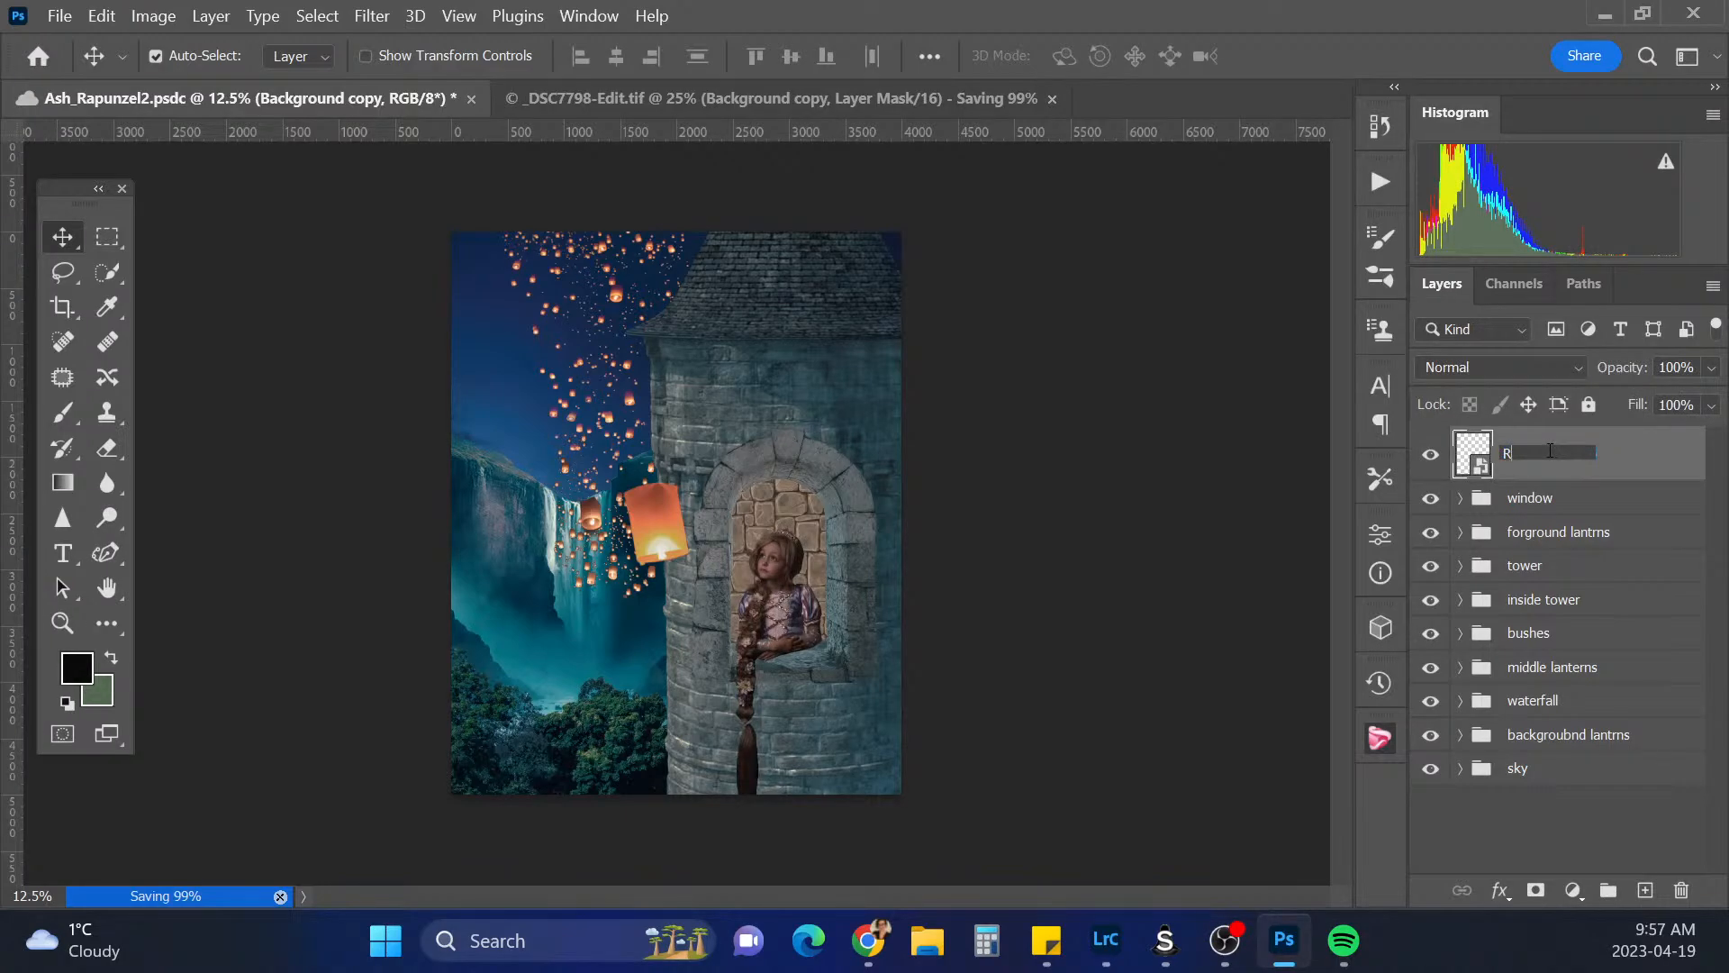
pyautogui.write('apunz')
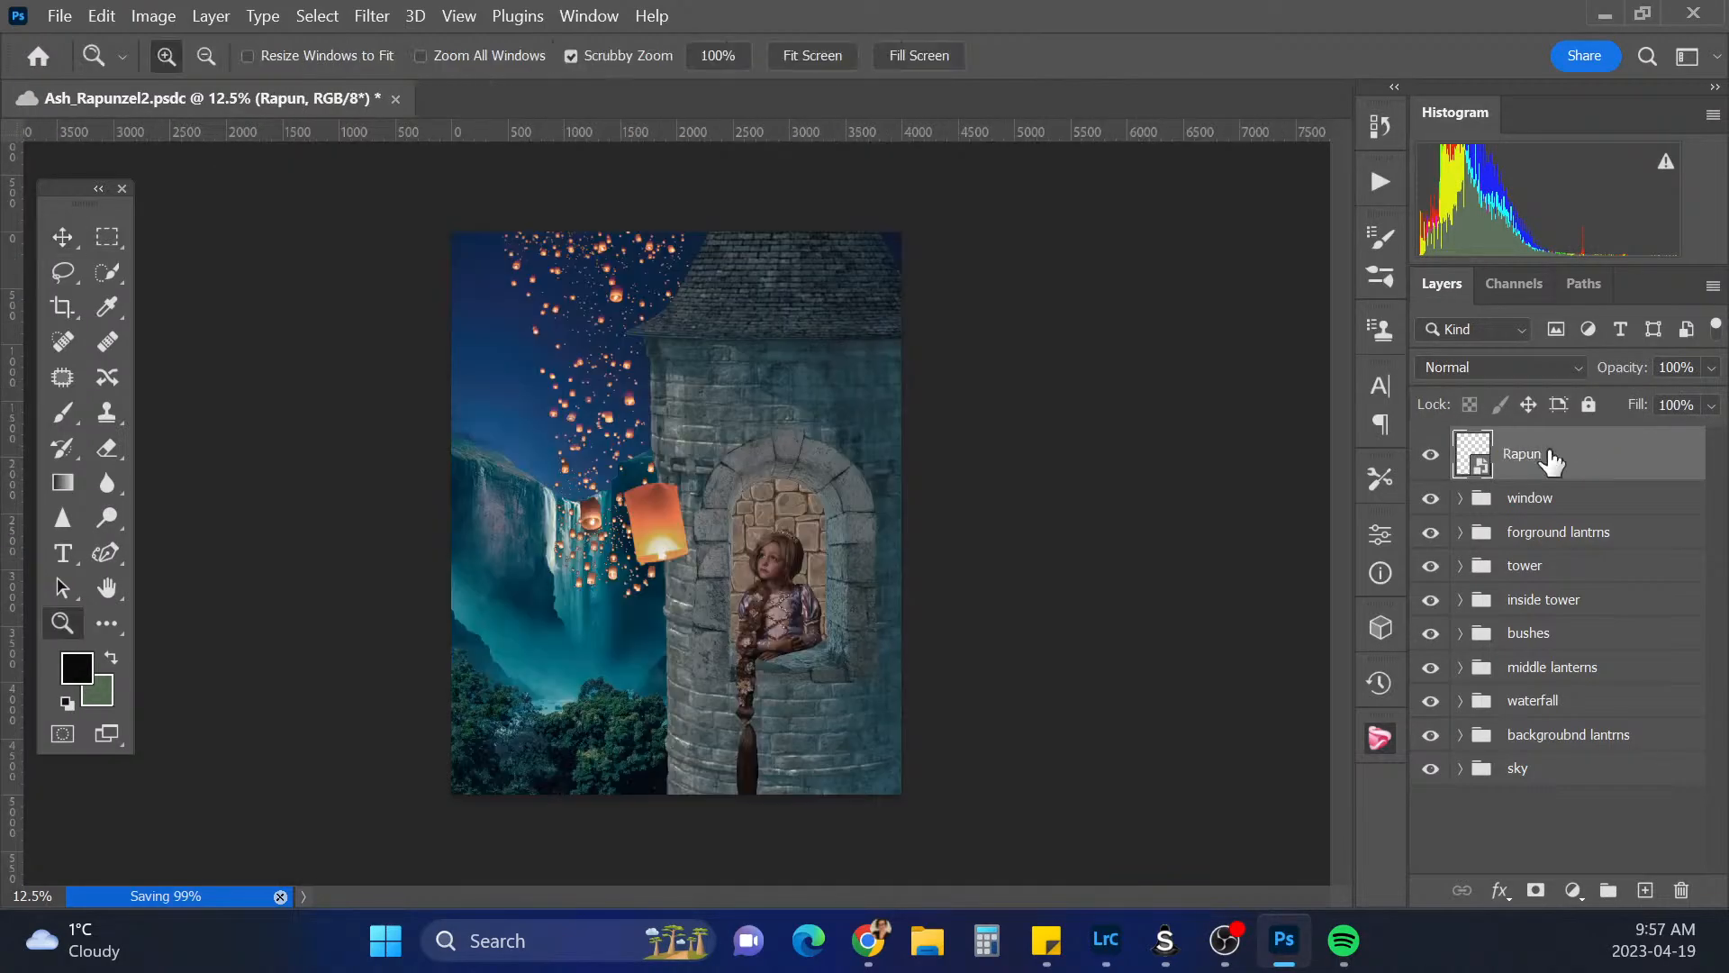
pyautogui.write('el')
pyautogui.press('Return')
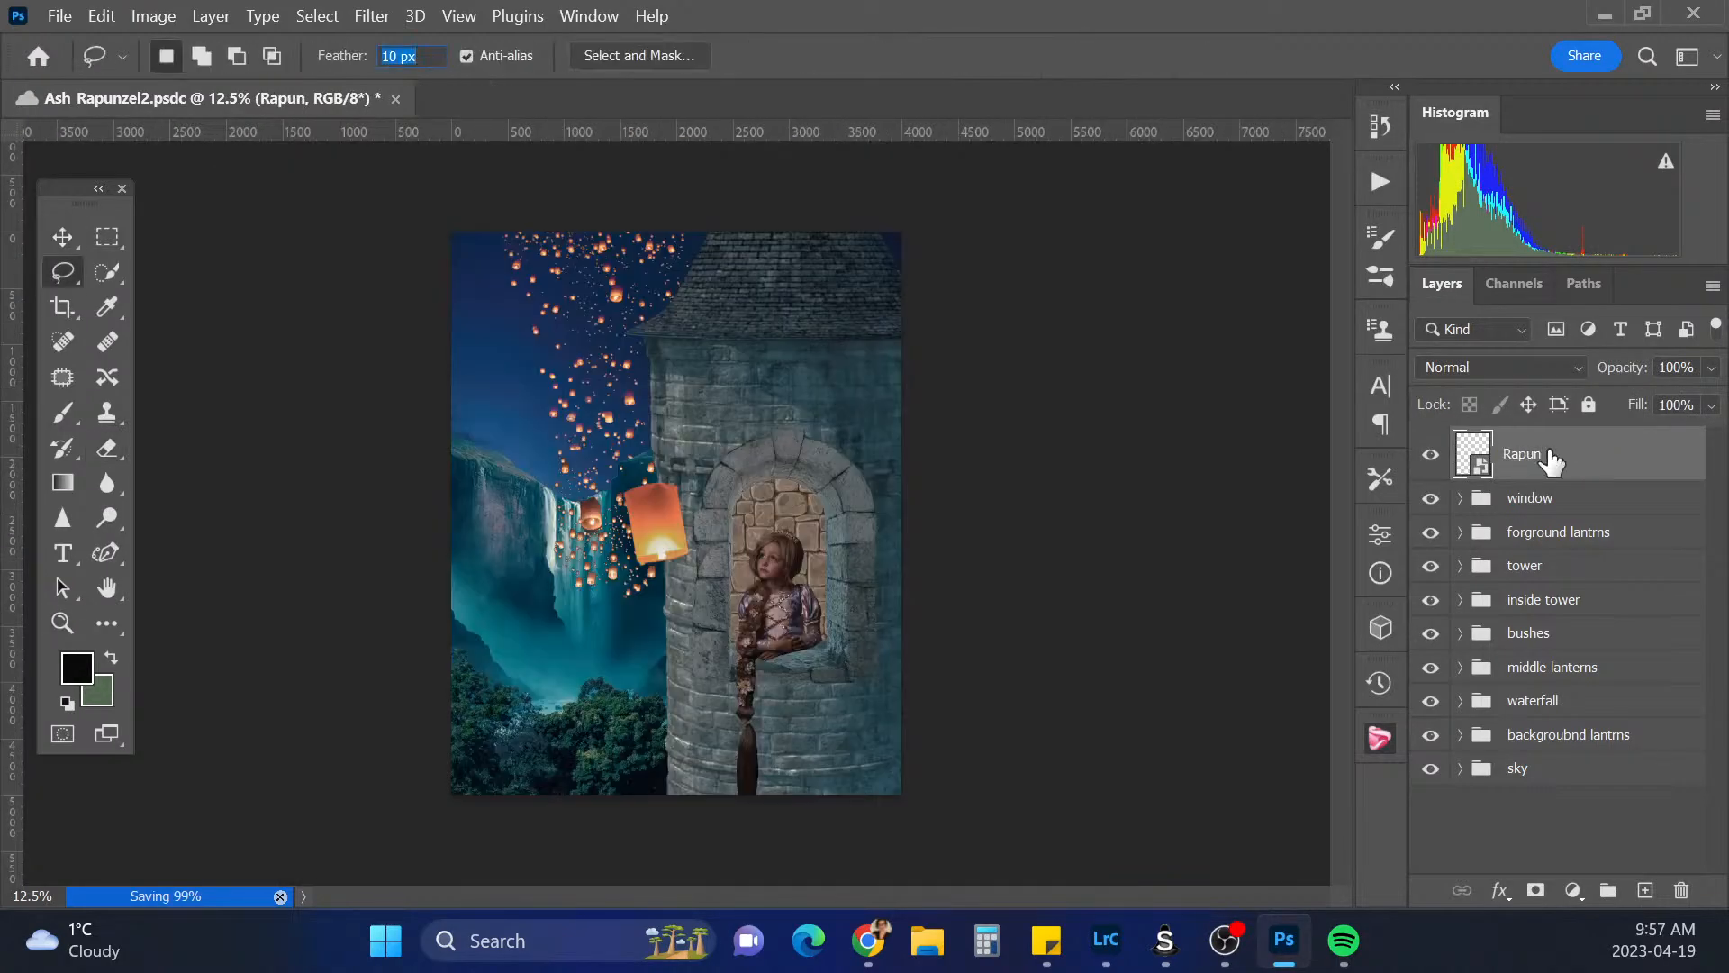
pyautogui.doubleClick(1559, 453)
pyautogui.click(1547, 452)
pyautogui.write('z')
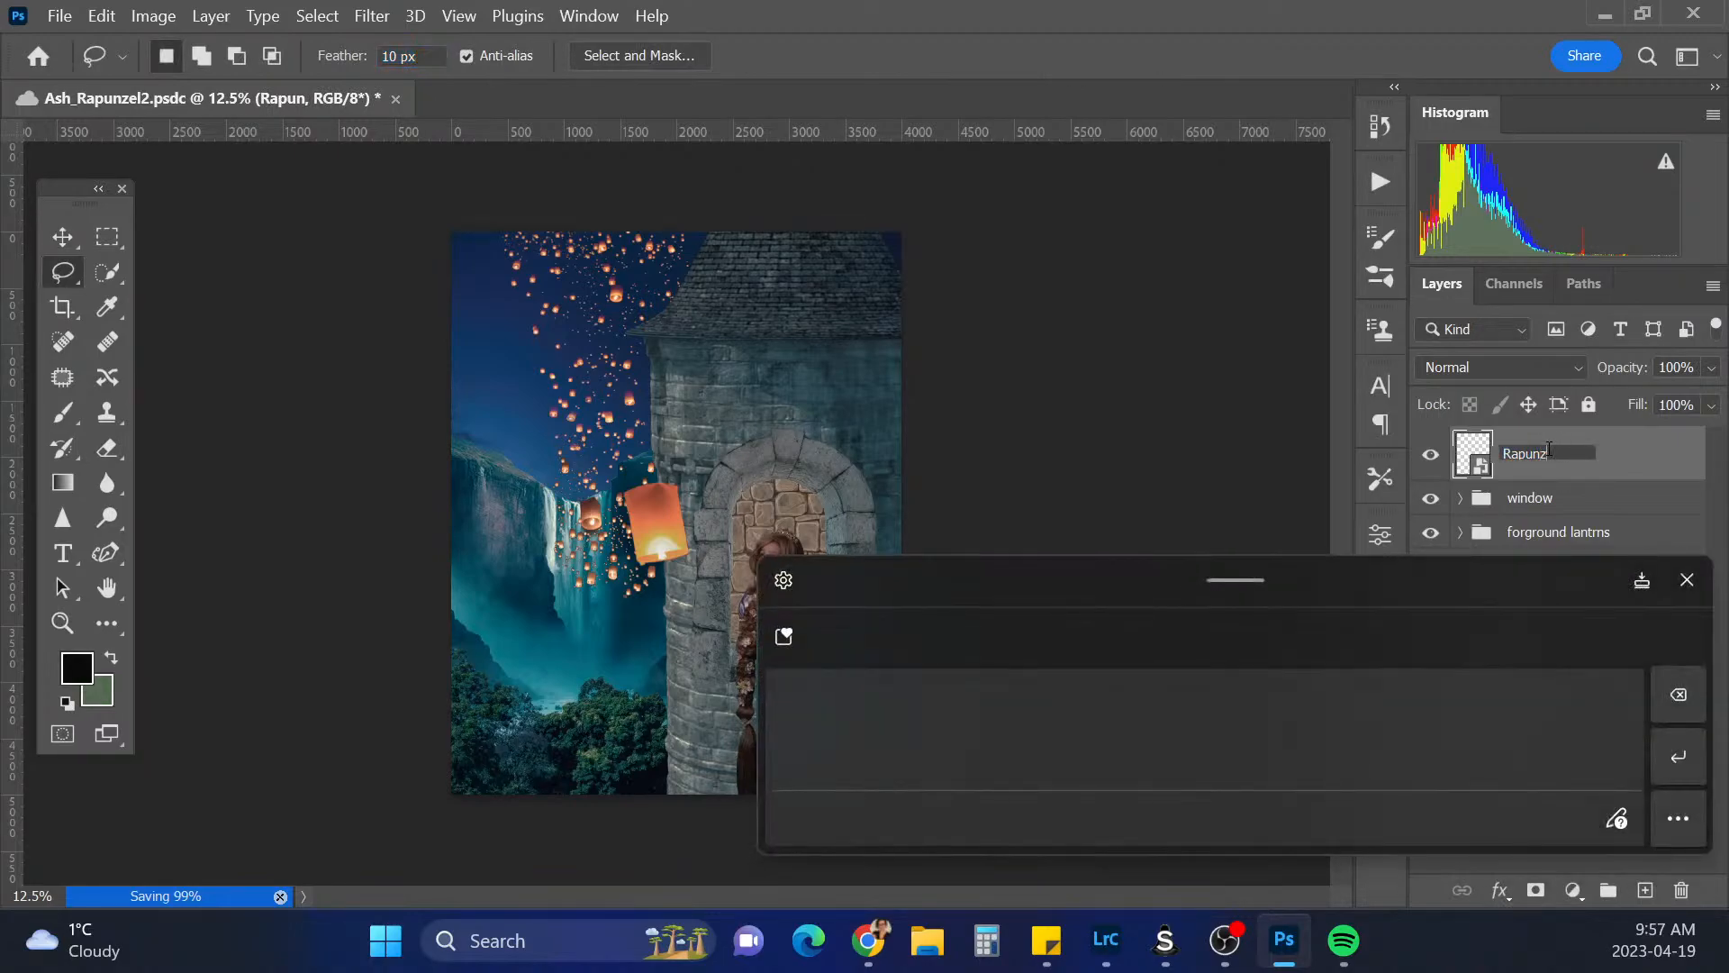
pyautogui.write('el')
pyautogui.press('Return')
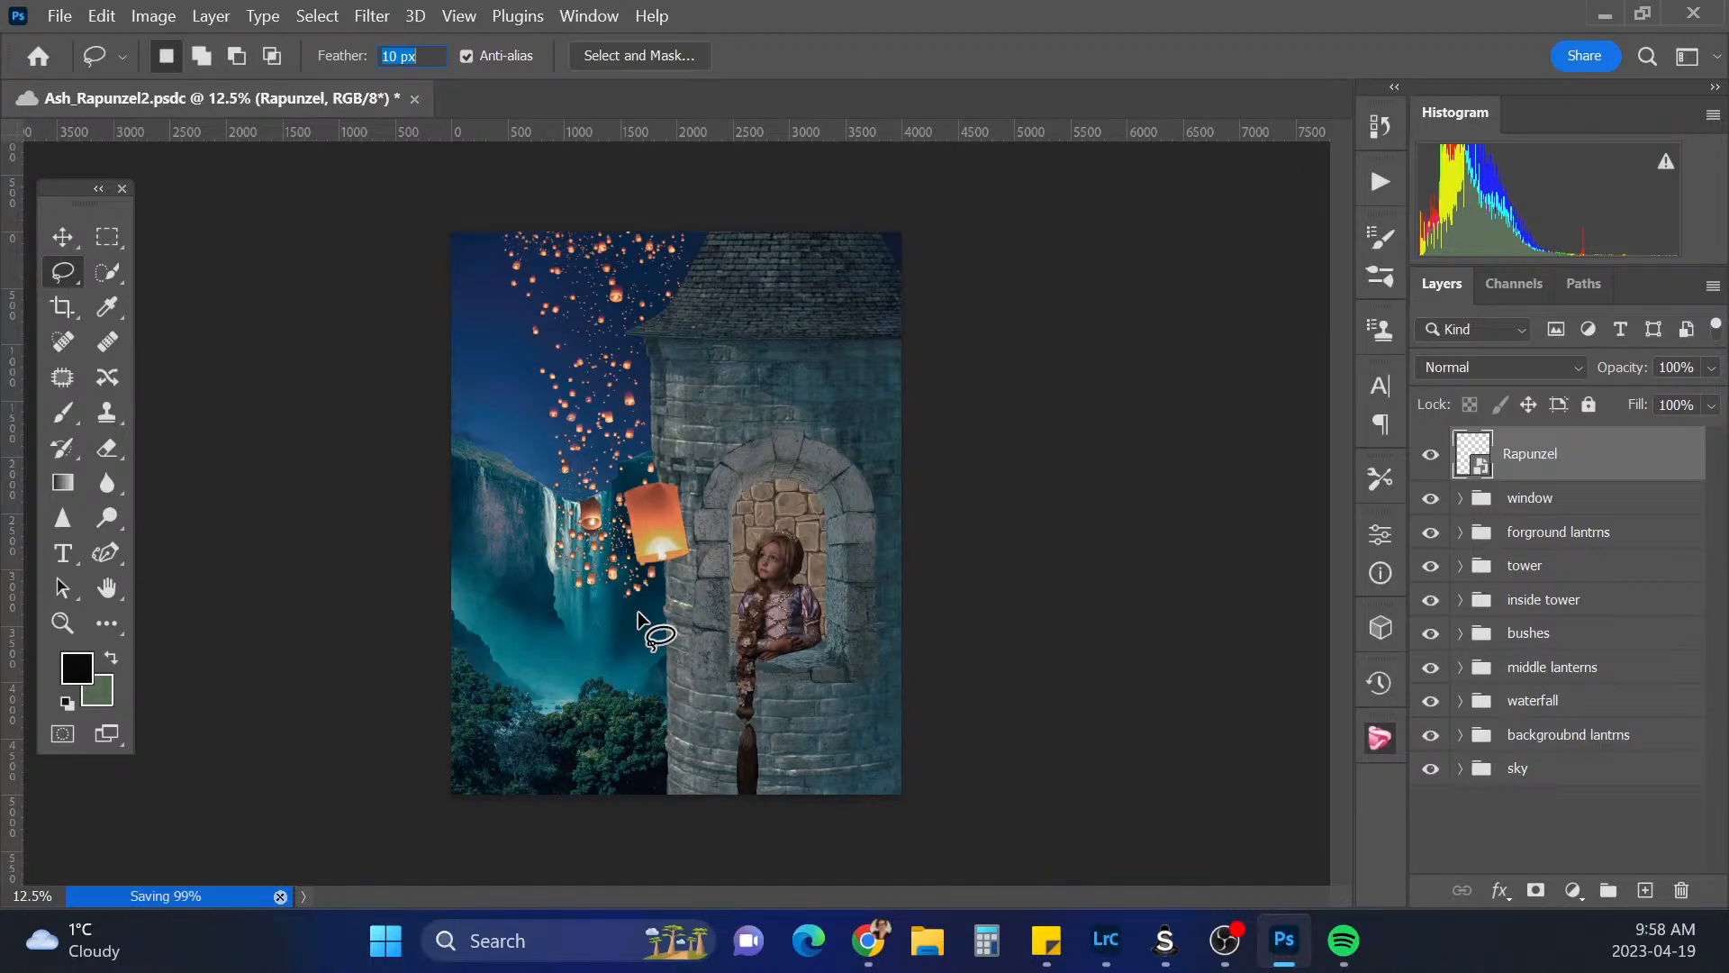
# Start Puppet Warp on the Rapunzel layer and pin the top of the girl's head
pyautogui.click(62, 13)
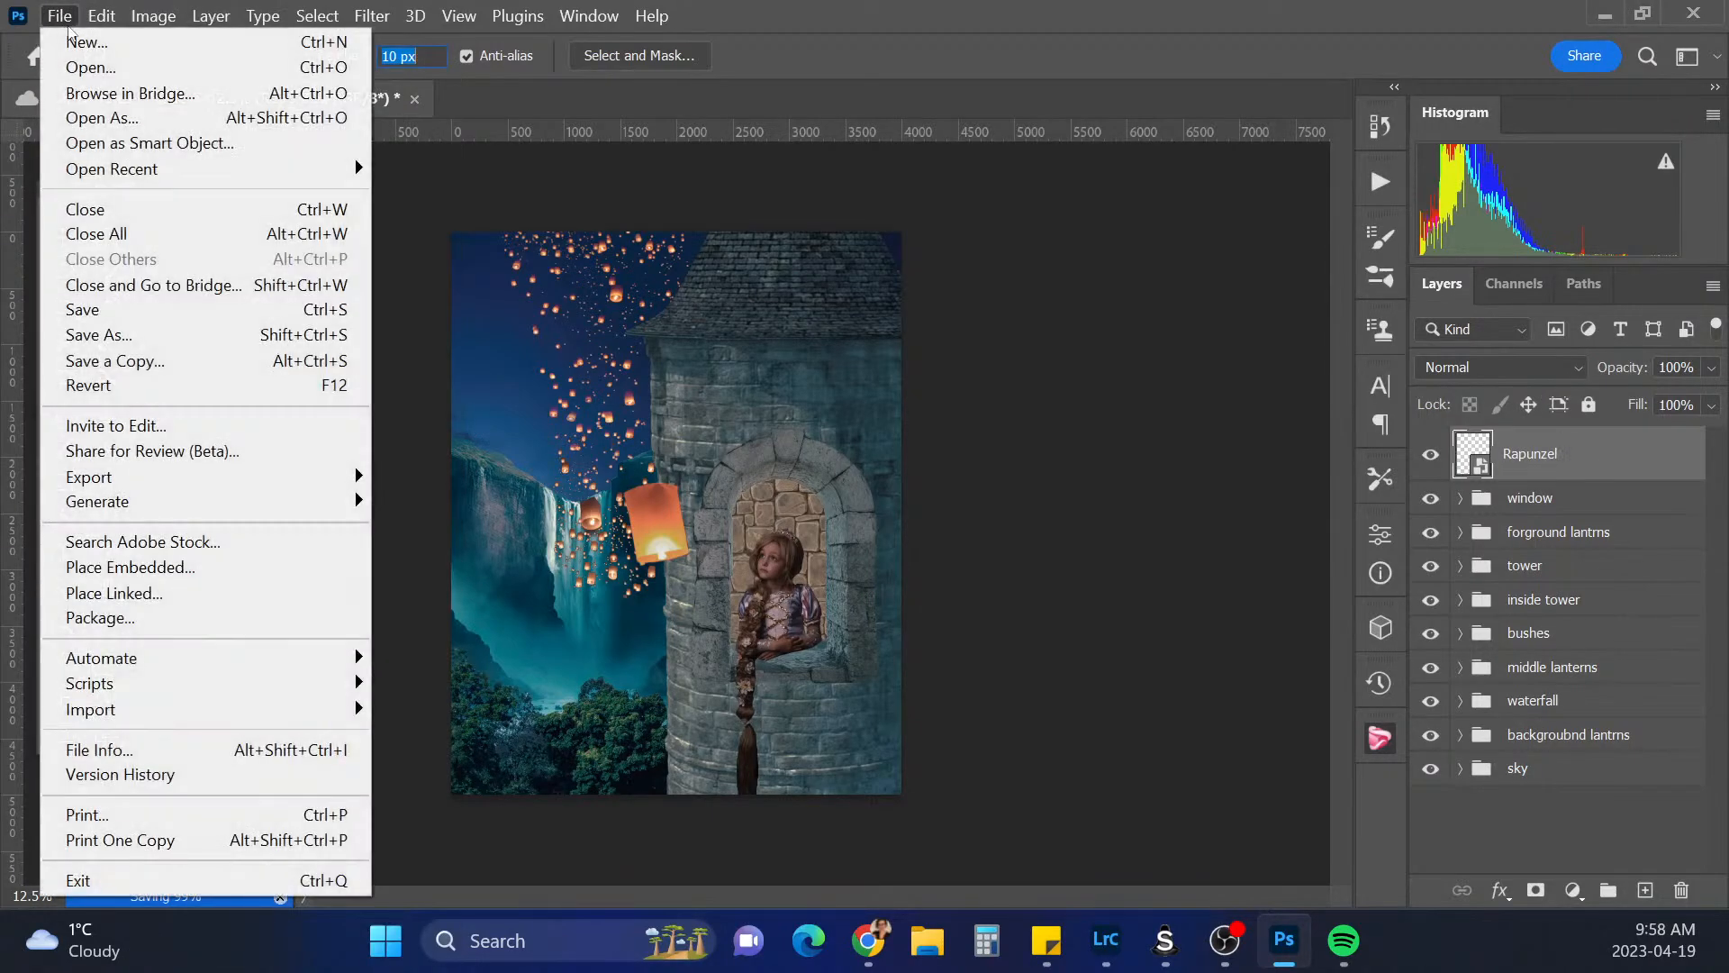
pyautogui.moveTo(102, 16)
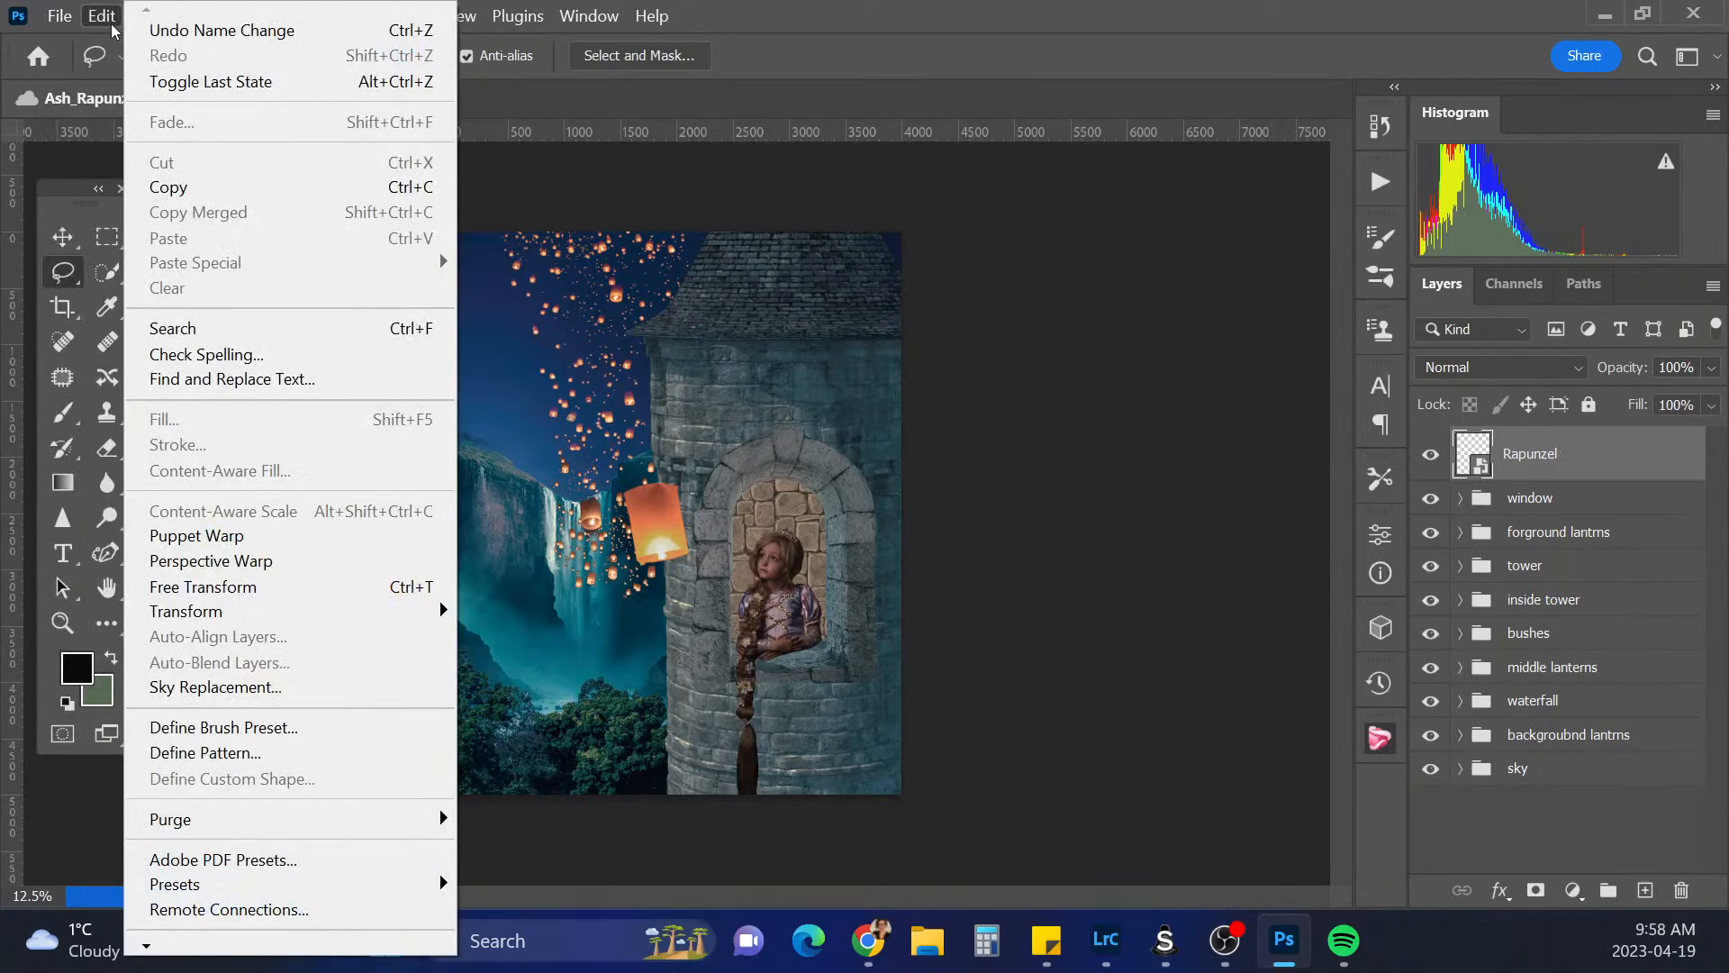
pyautogui.click(241, 539)
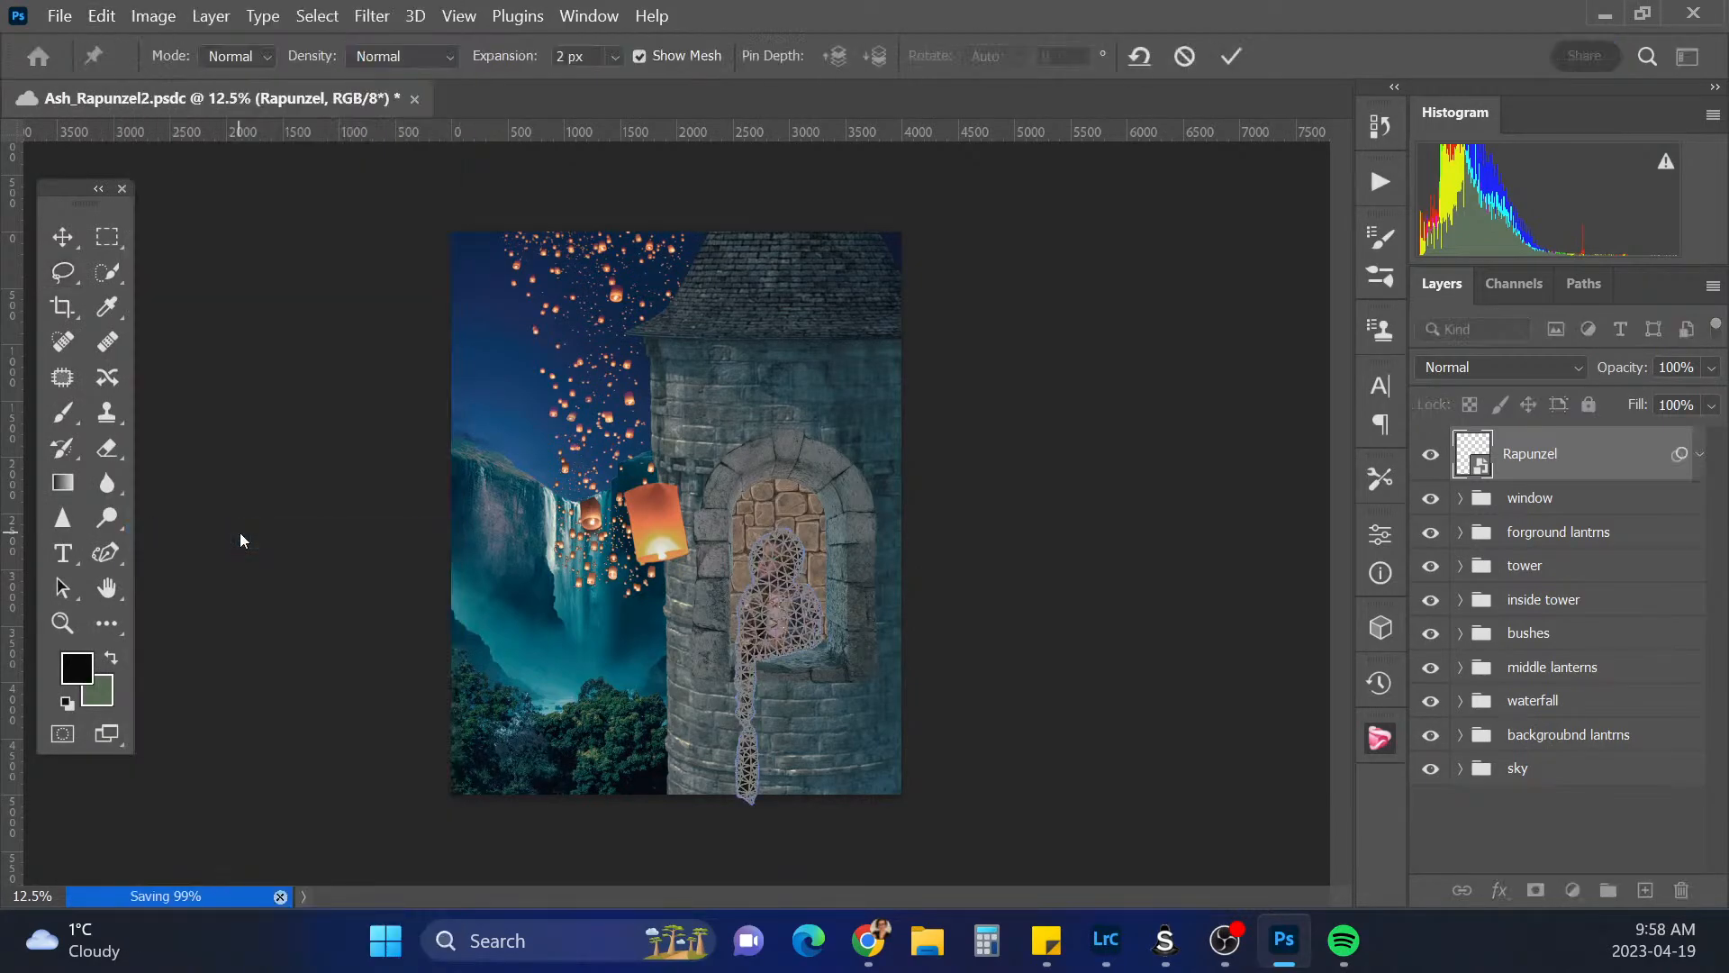
pyautogui.hotkey('ctrl', '+')
pyautogui.hotkey('ctrl', '+')
pyautogui.hotkey('ctrl', '+')
pyautogui.moveTo(1344, 451); pyautogui.dragTo(1345, 495)
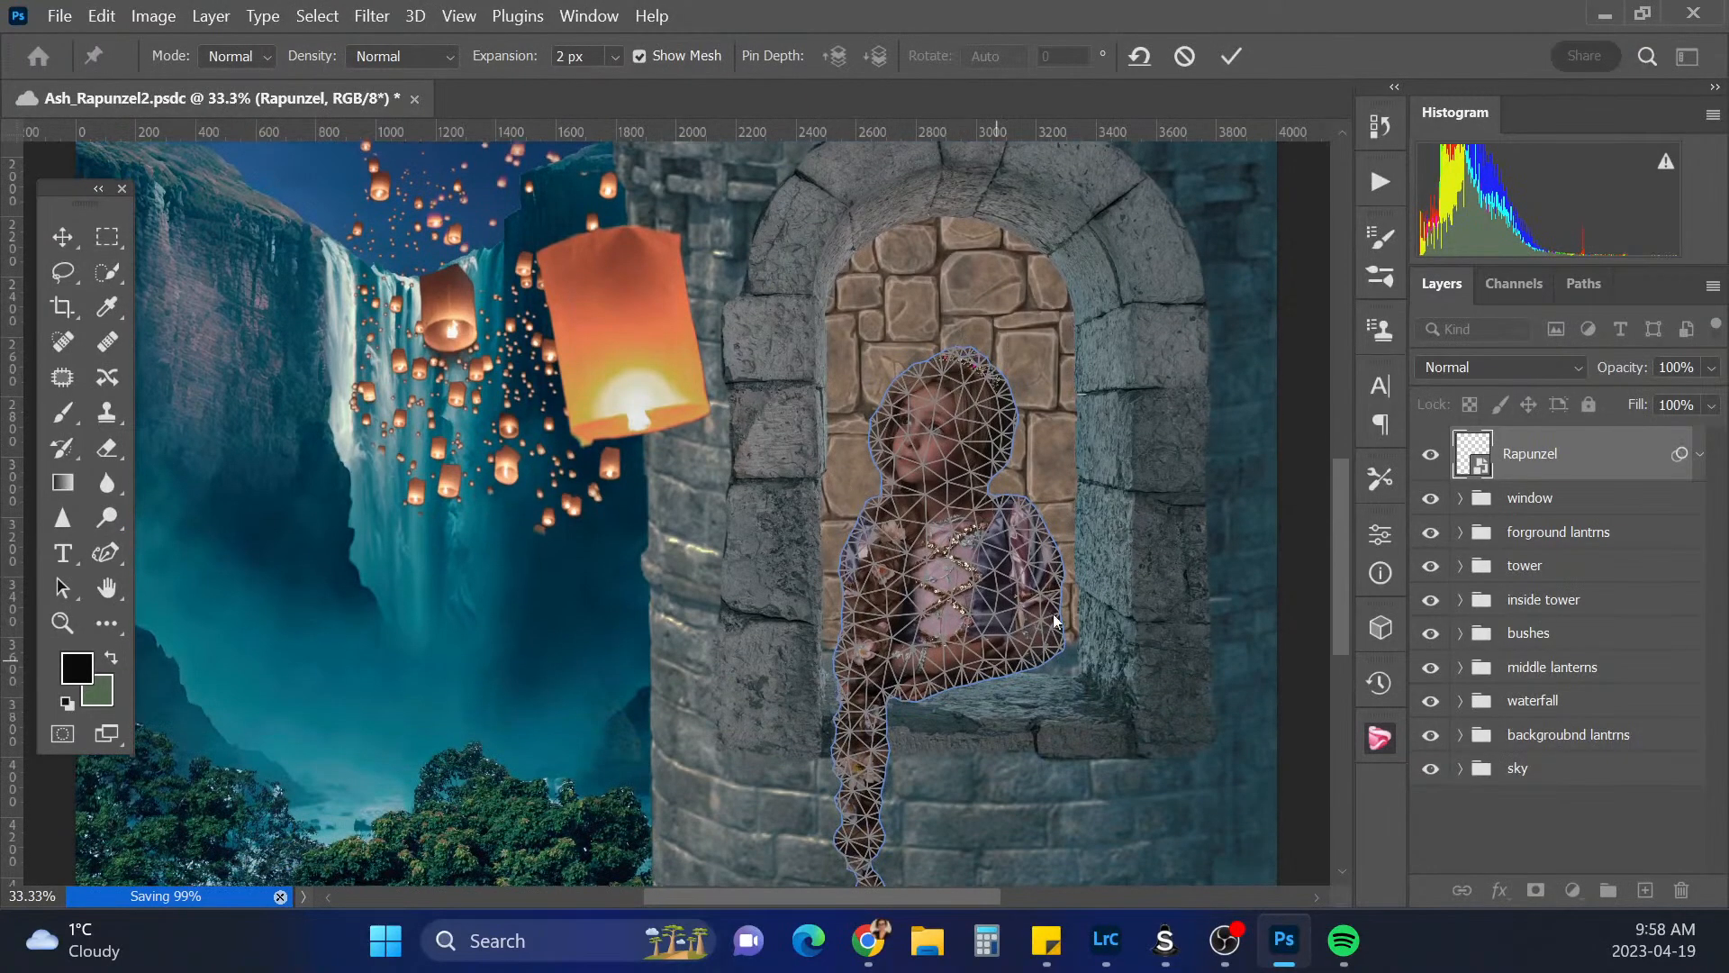
pyautogui.click(943, 374)
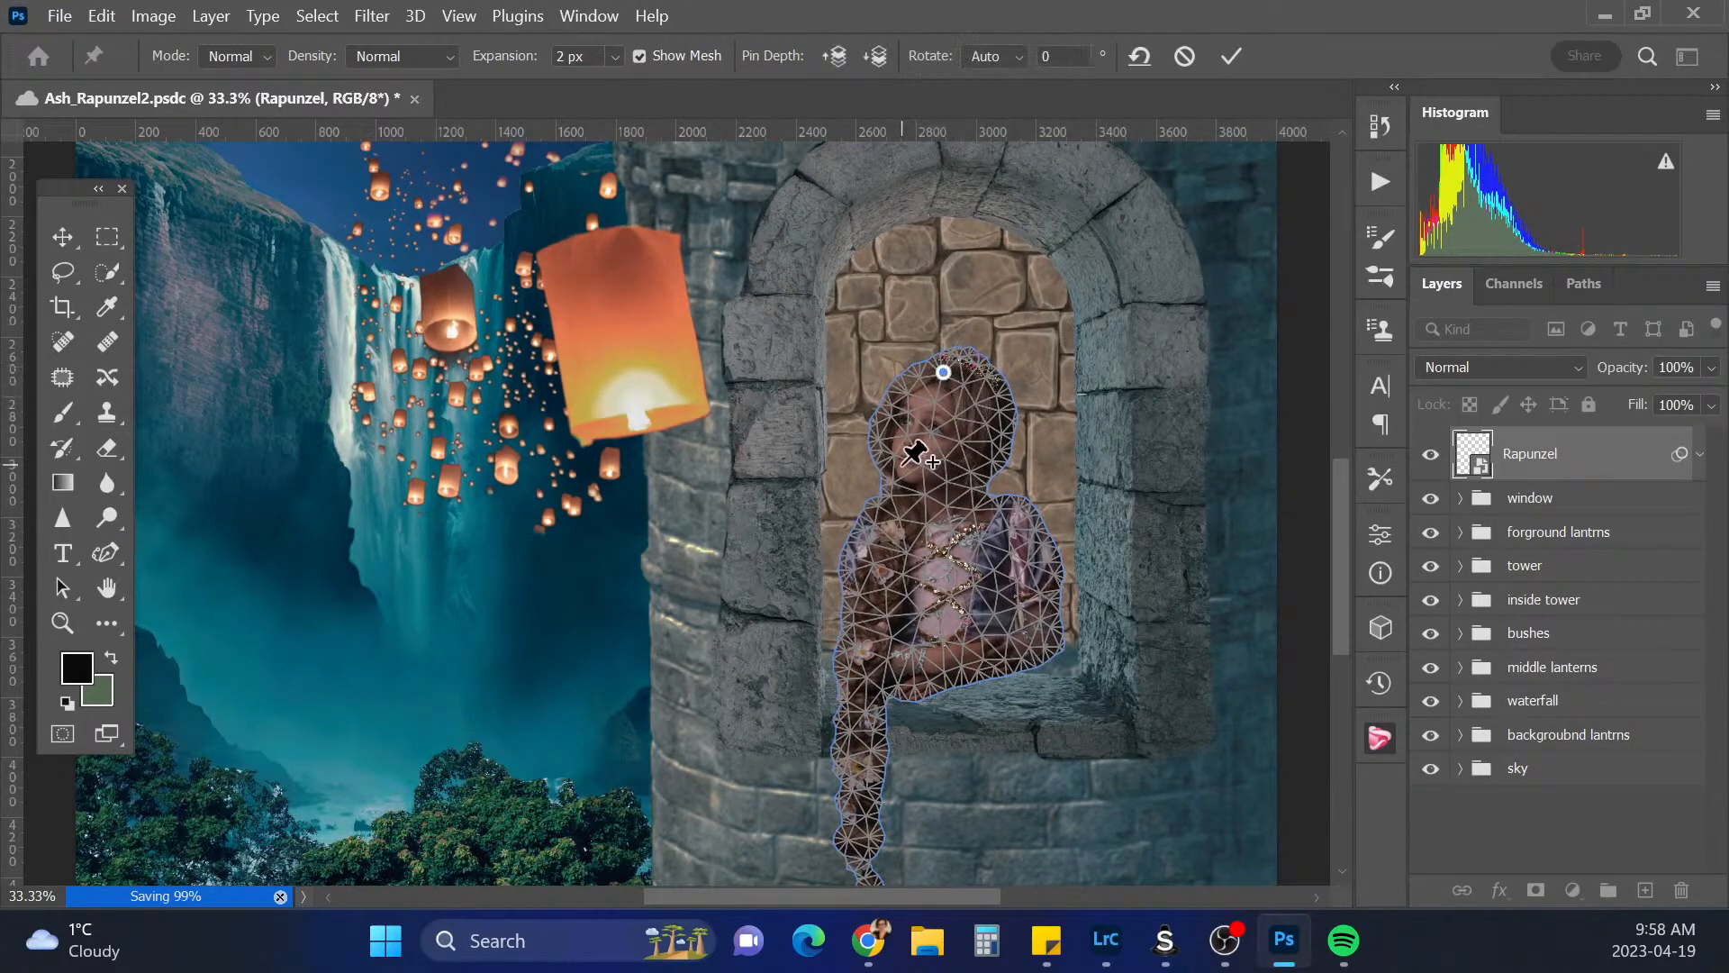
# Undo the misplaced pin on the face, and pin the girl's chin, chest, forearms, both upper arms and both sides of her head
pyautogui.moveTo(904, 456); pyautogui.dragTo(915, 448)
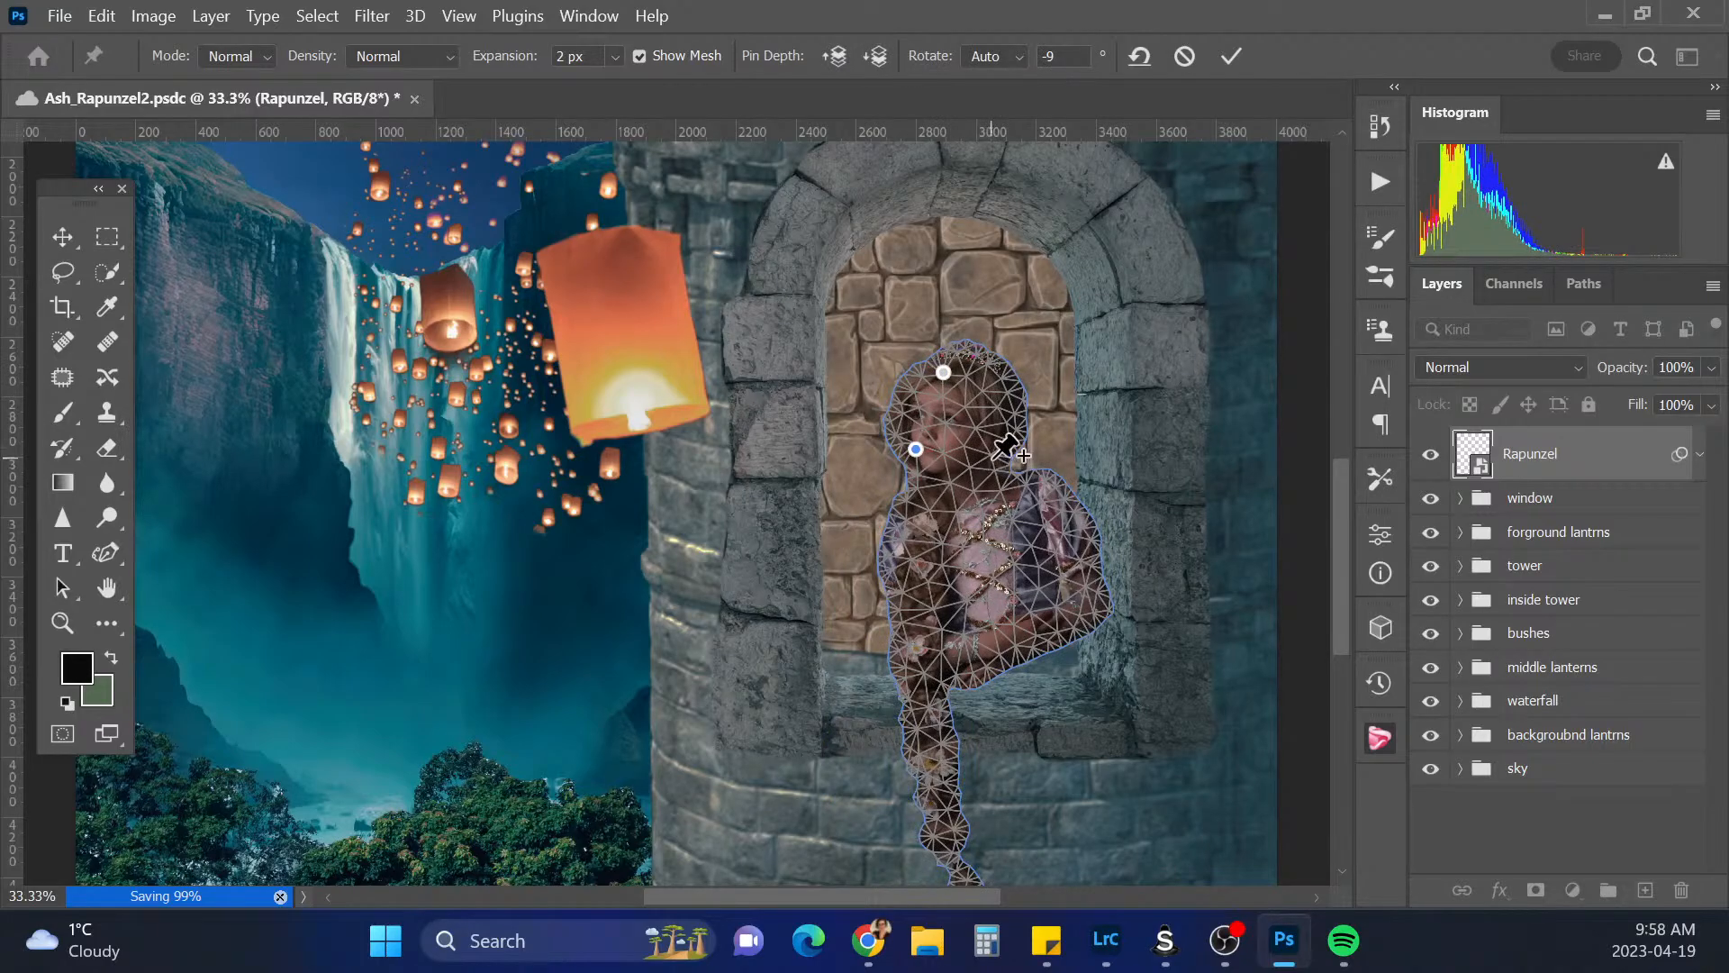
pyautogui.hotkey('ctrl', 'z')
pyautogui.click(938, 464)
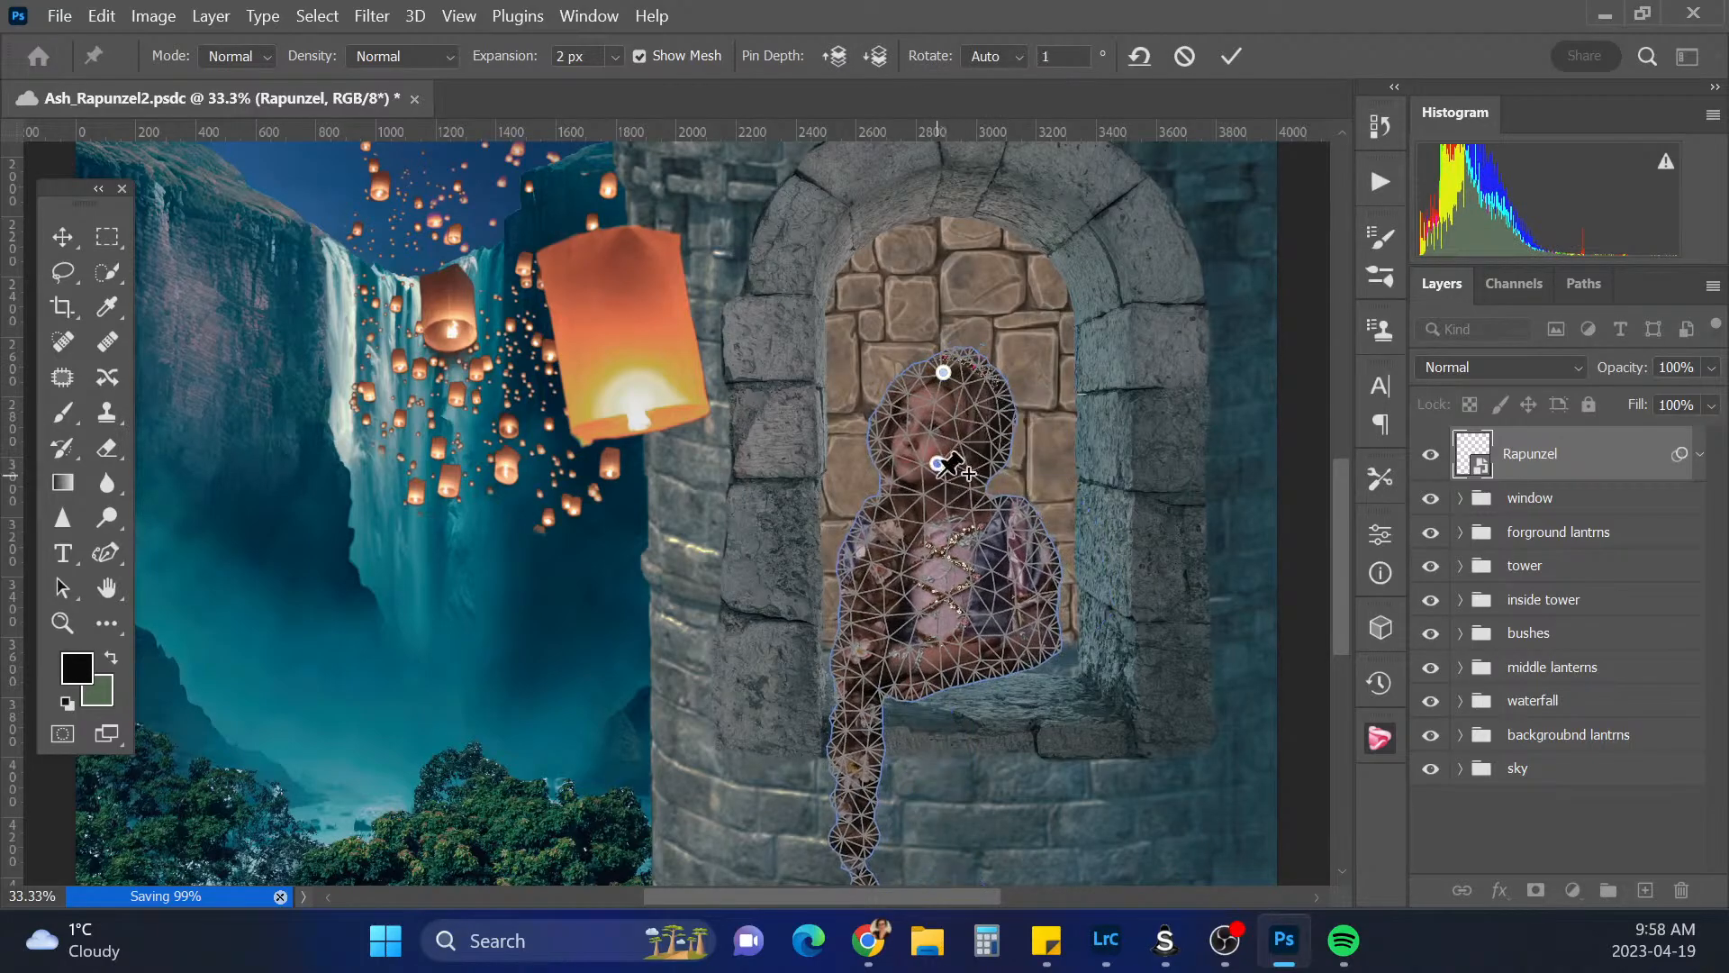
pyautogui.click(944, 580)
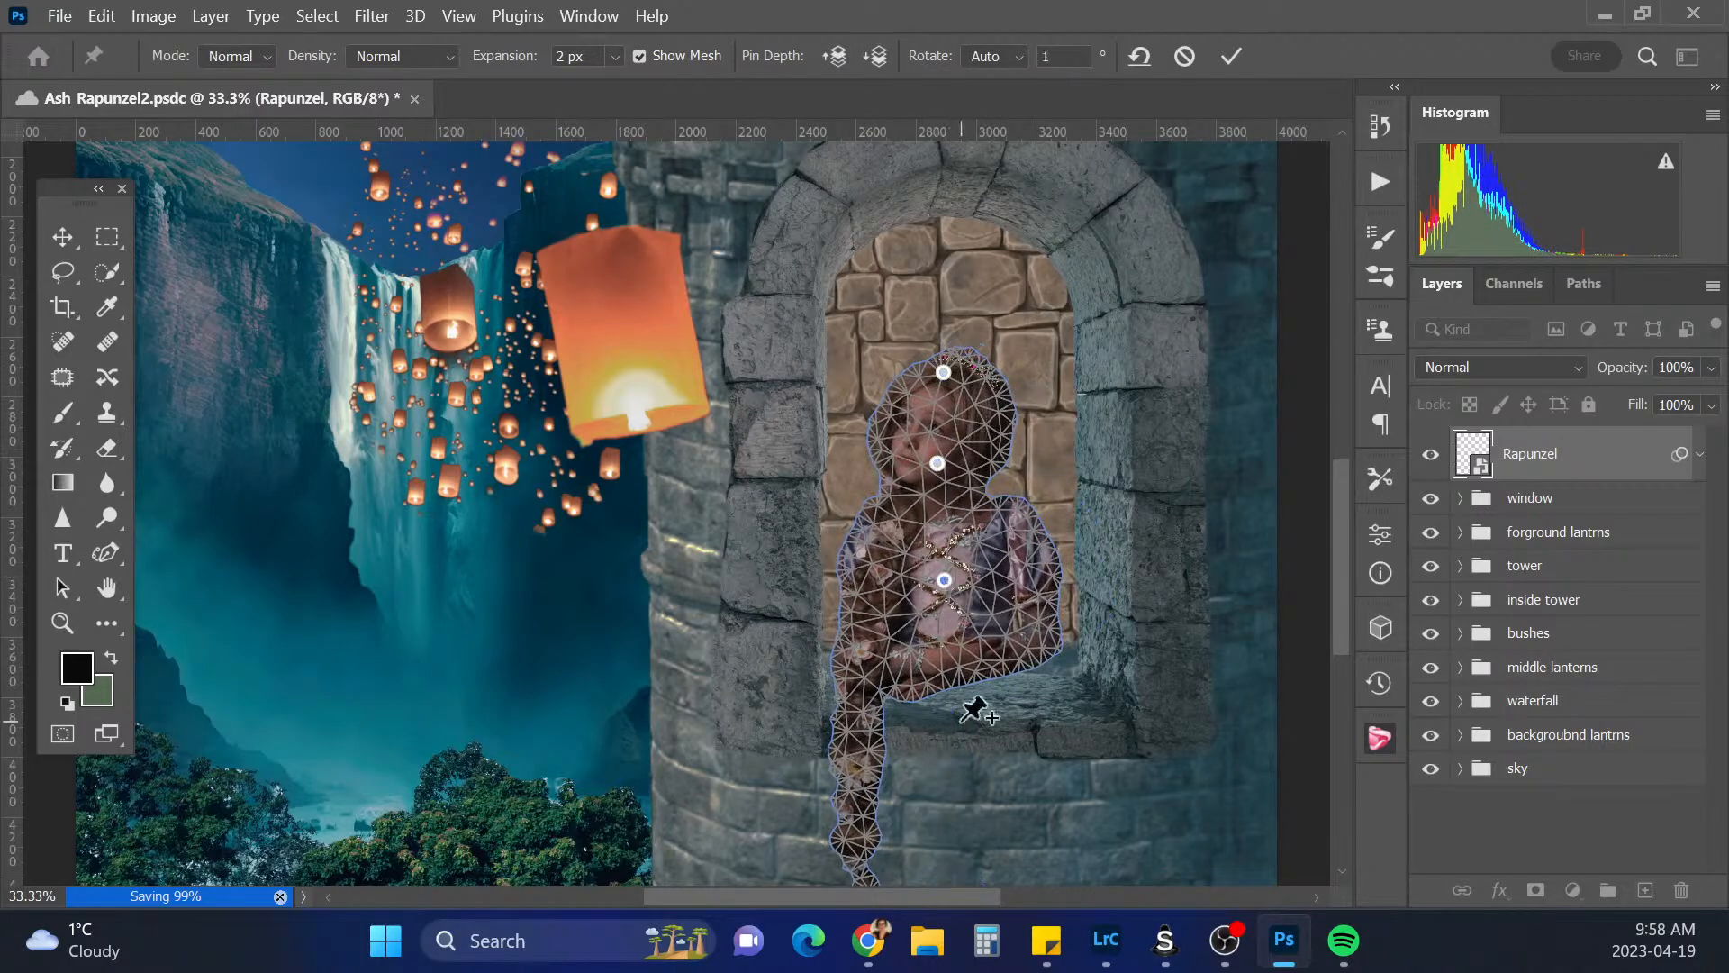
pyautogui.click(948, 669)
pyautogui.click(1041, 573)
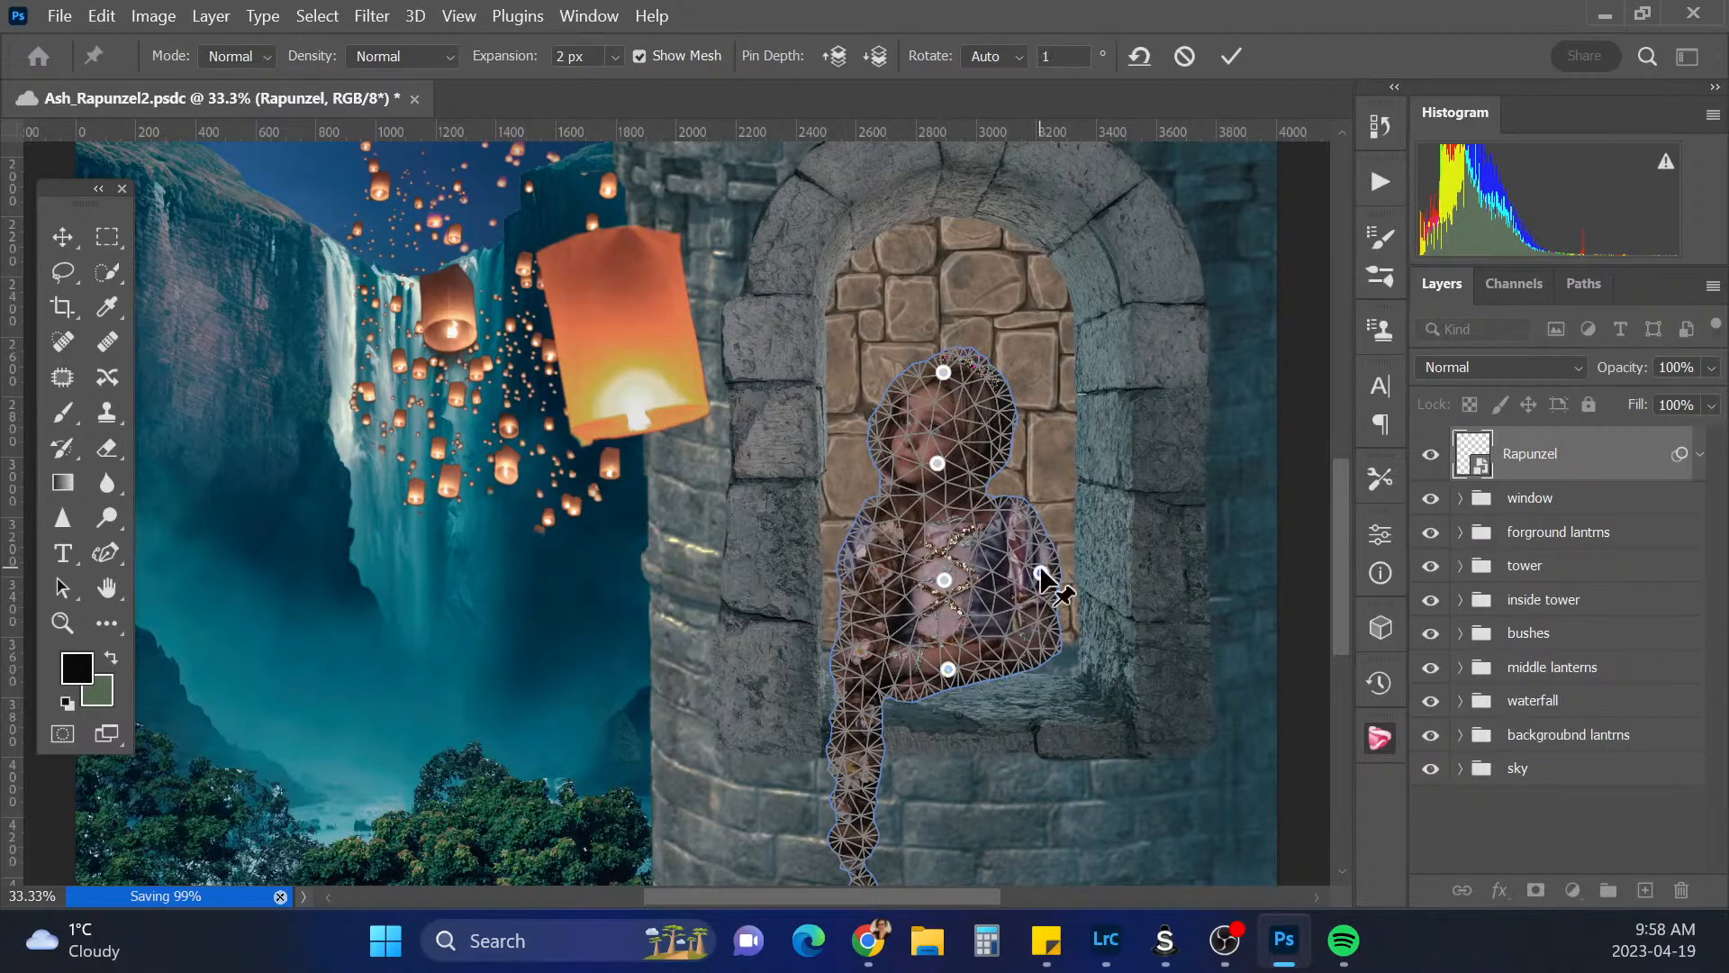
pyautogui.click(865, 558)
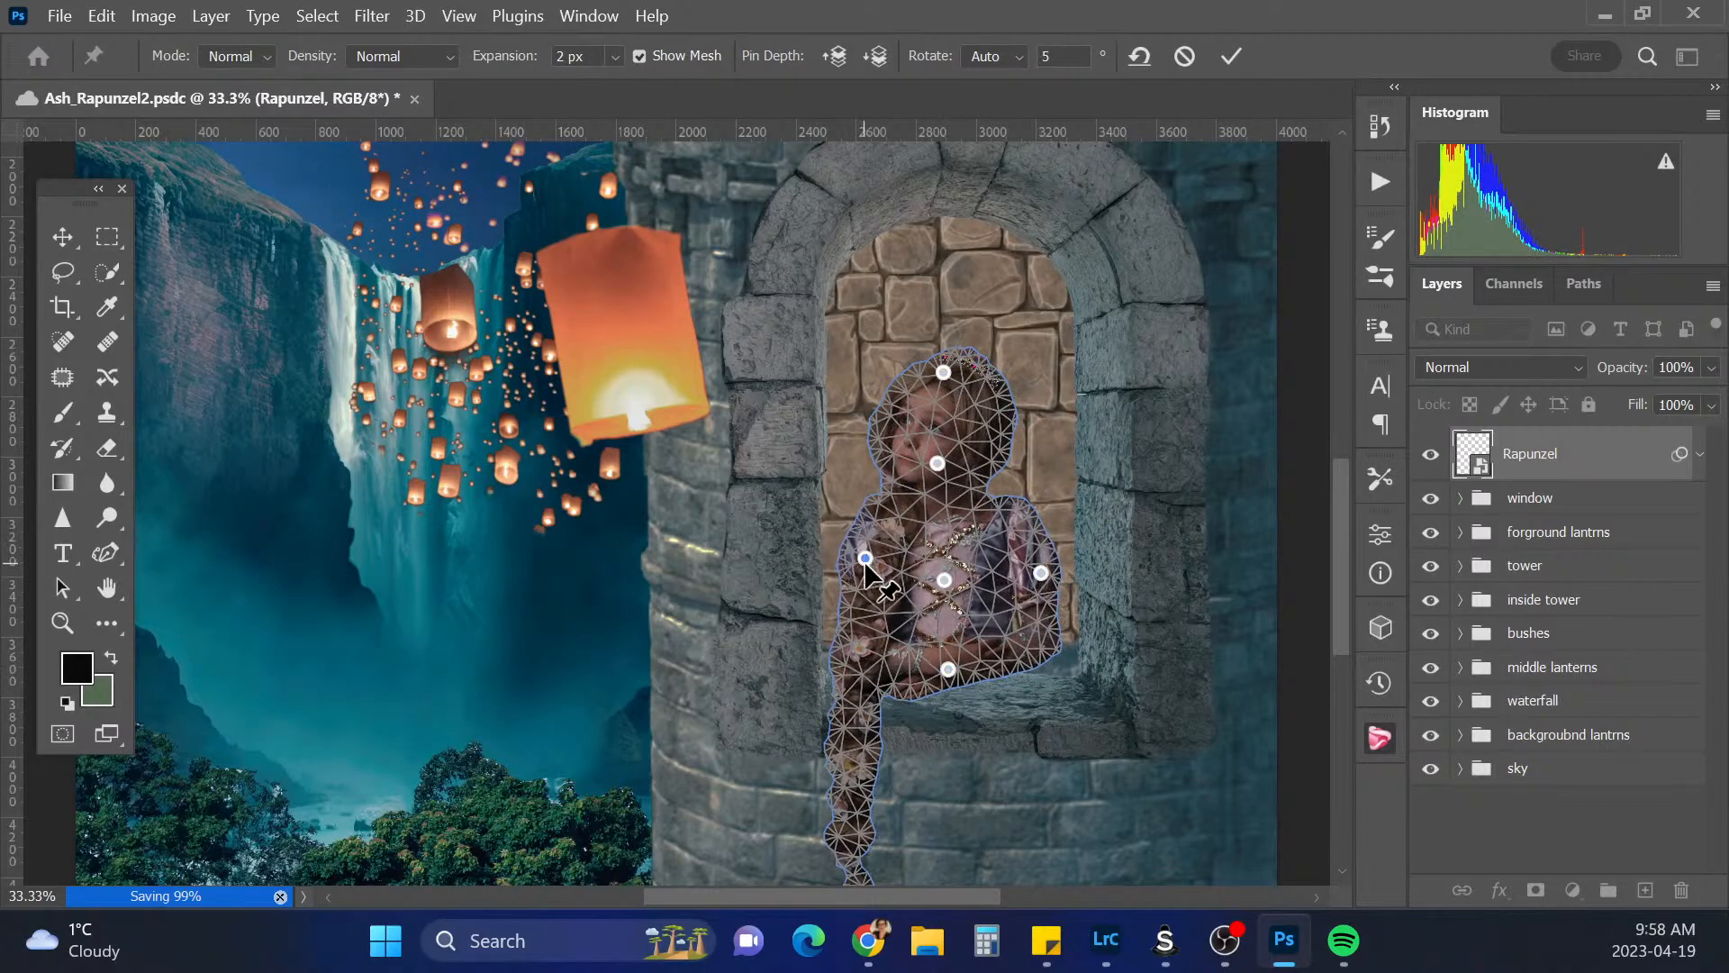
pyautogui.click(993, 419)
pyautogui.click(890, 416)
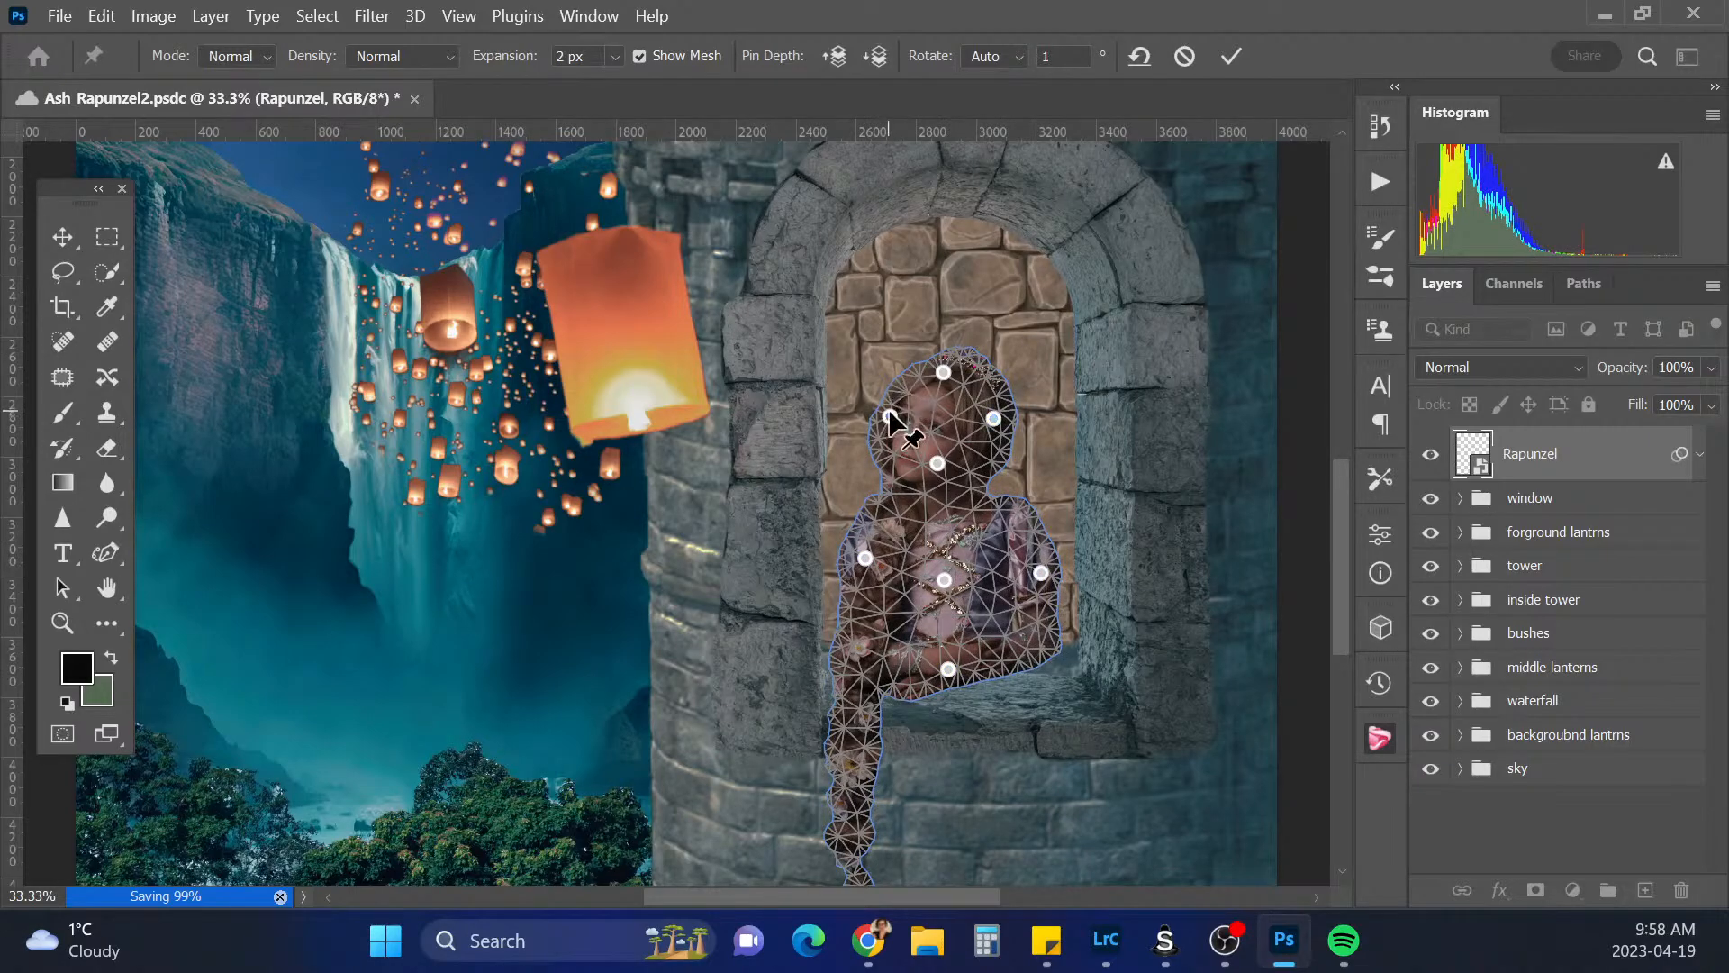
pyautogui.scroll(-5, 1337, 544)
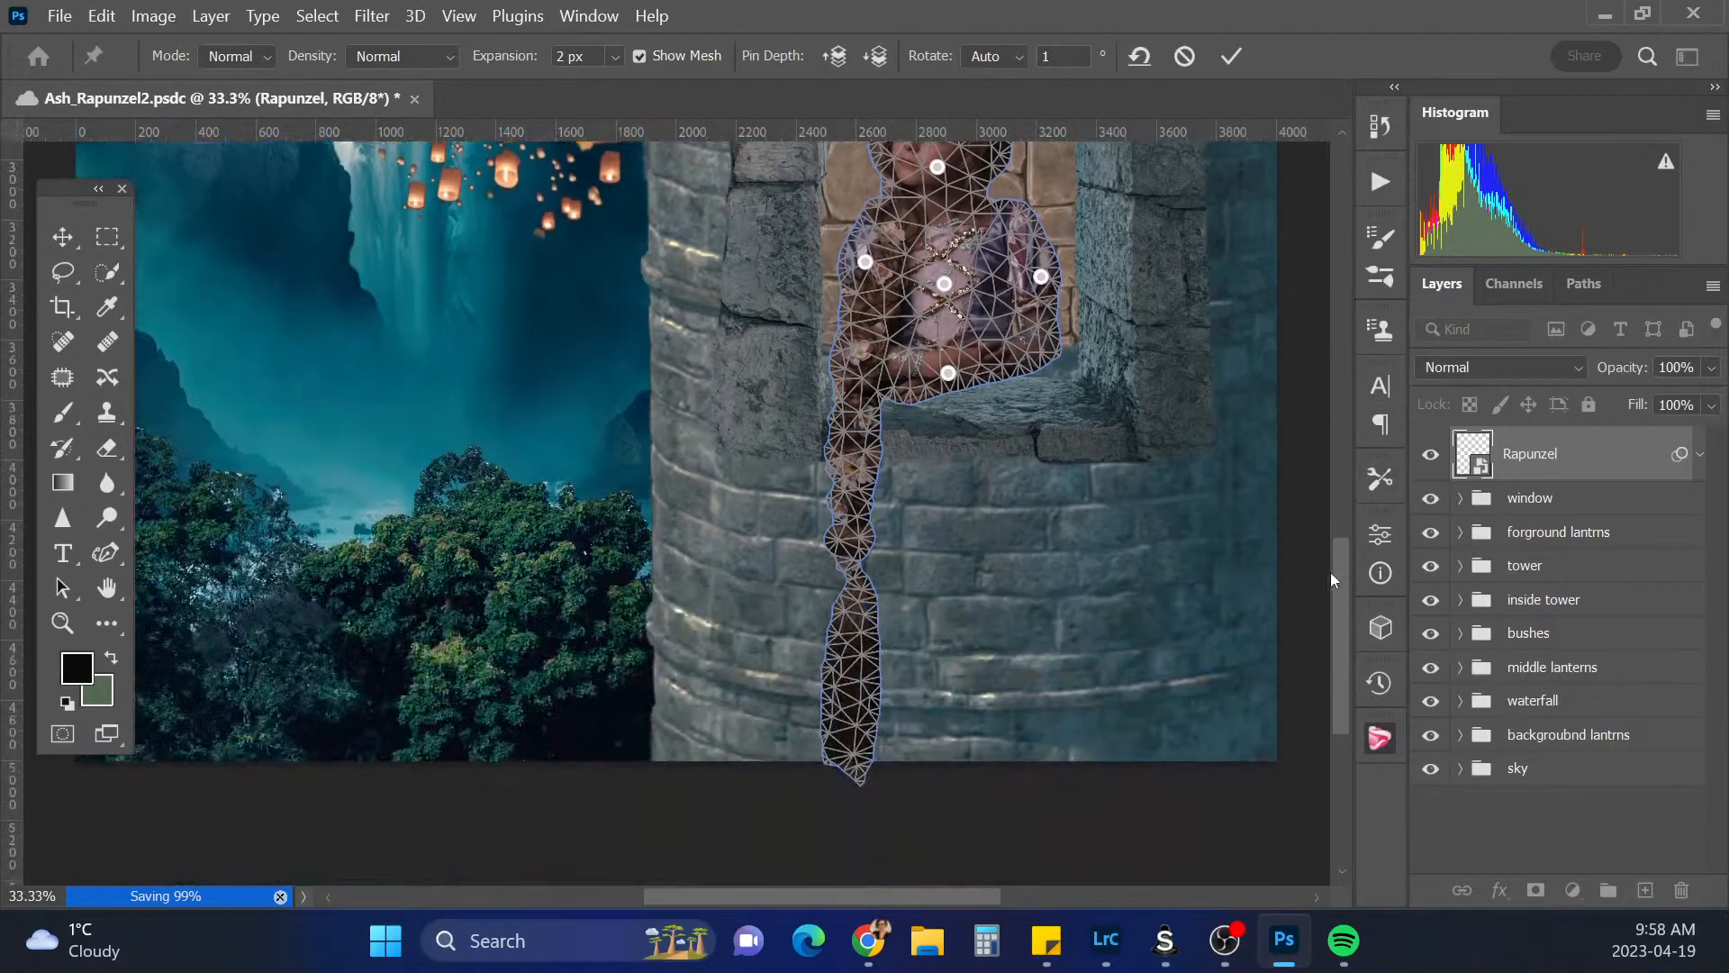
# Pin the hanging braid at four points down to its tip and bend the loose end sideways along the tower wall
pyautogui.moveTo(854, 462); pyautogui.dragTo(850, 499)
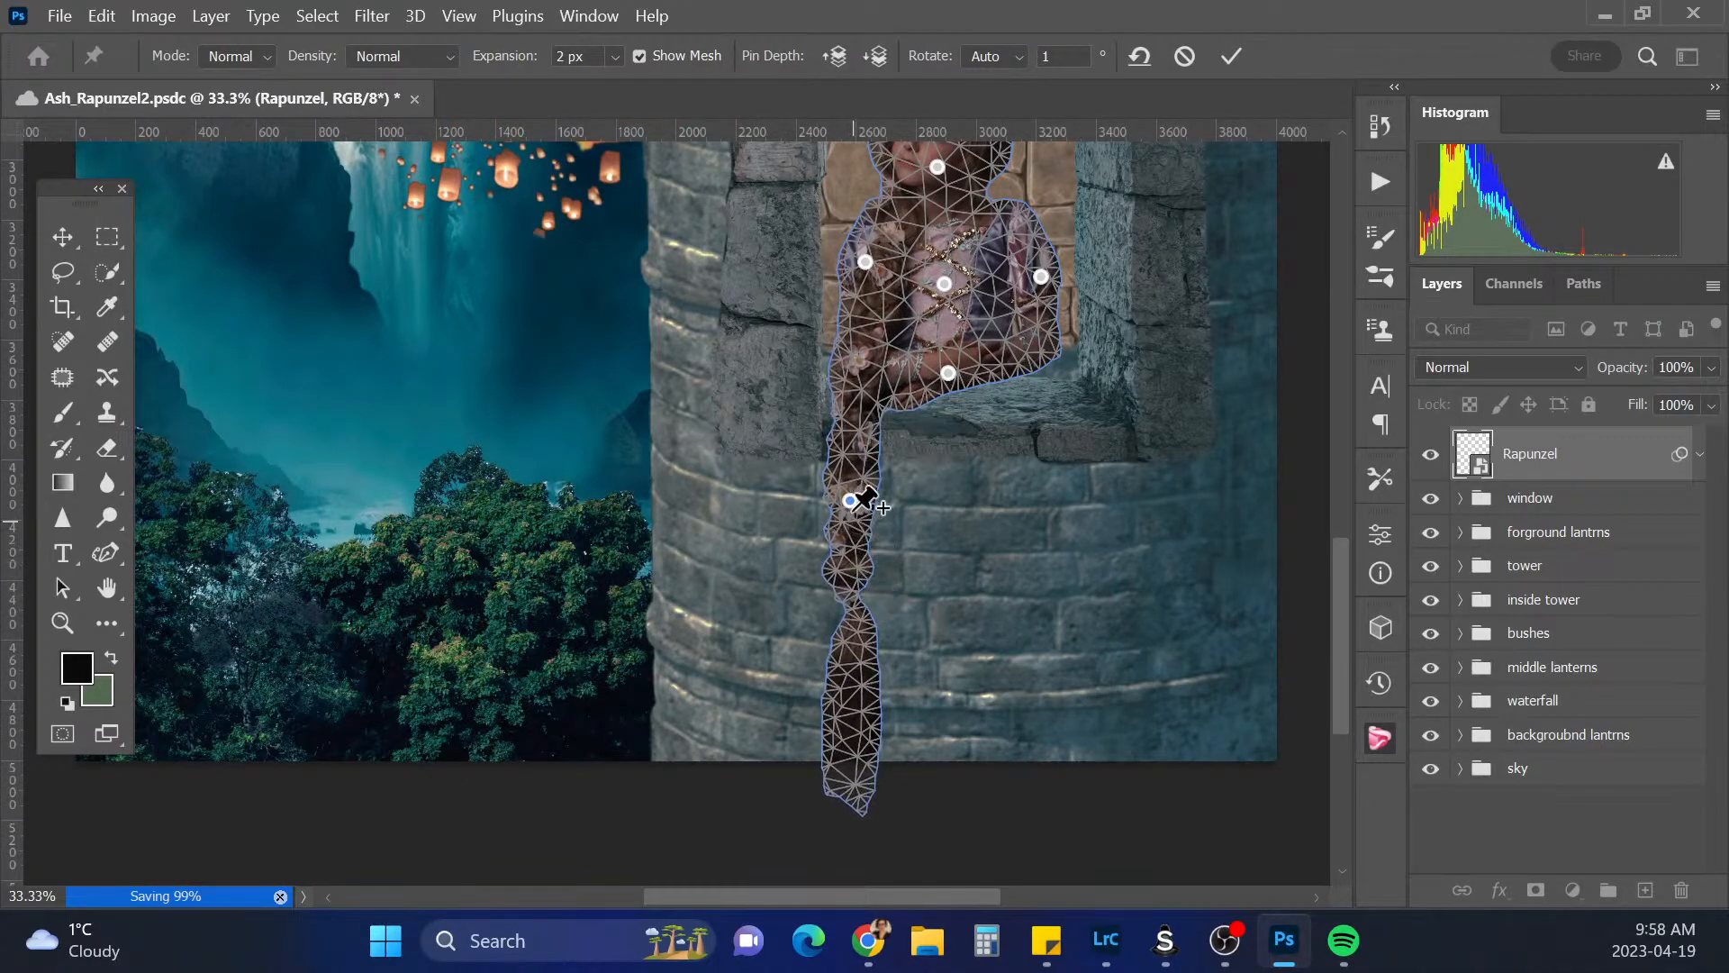
pyautogui.moveTo(846, 575); pyautogui.dragTo(872, 598)
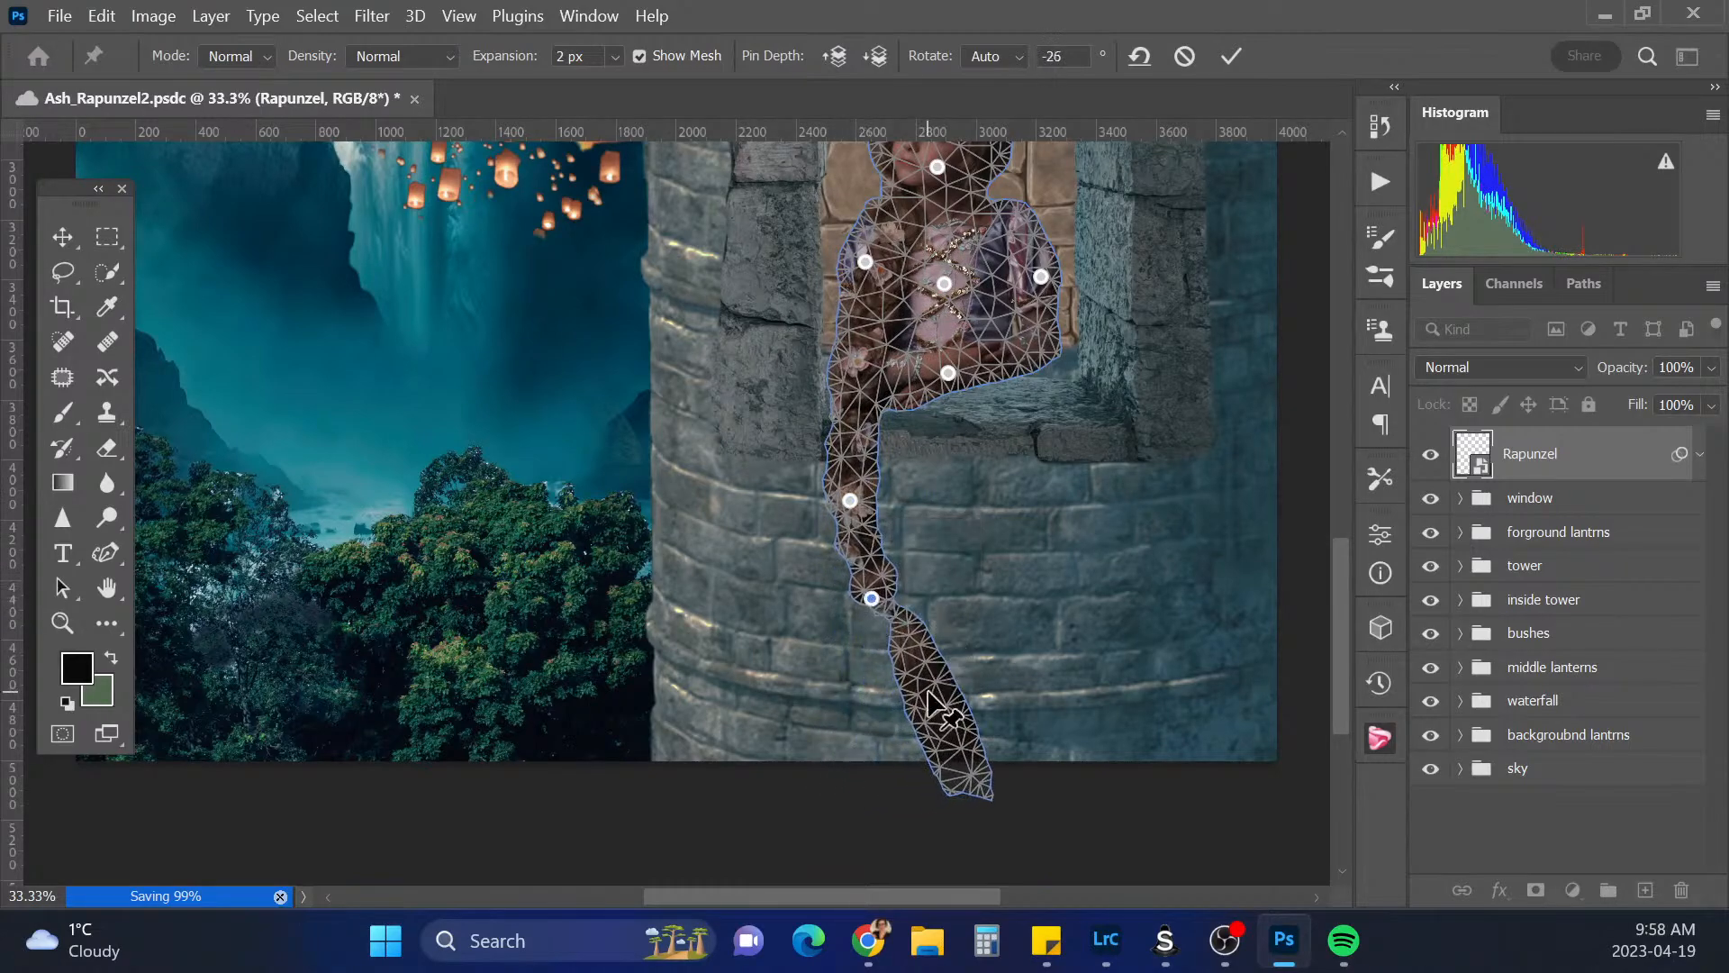
pyautogui.moveTo(944, 686); pyautogui.dragTo(1000, 695)
pyautogui.moveTo(1065, 752); pyautogui.dragTo(1065, 813)
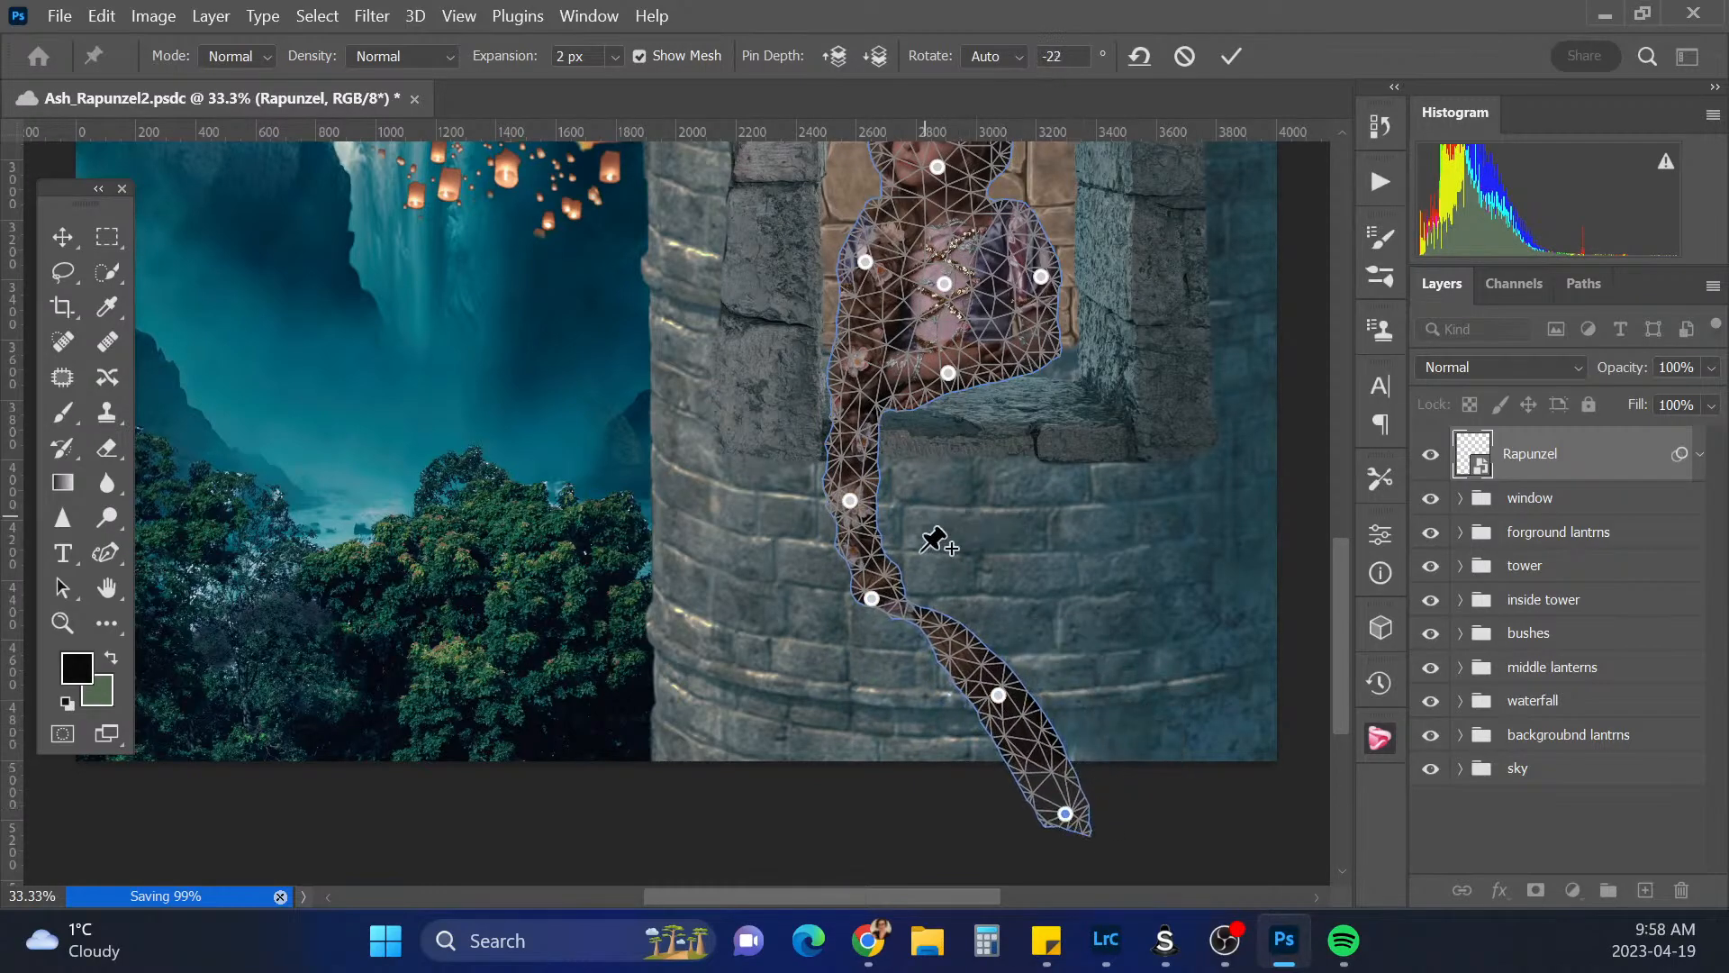
# Pin the top of the braid below the forearms, smooth the curve by shifting the two upper braid pins, and apply the Puppet Warp
pyautogui.moveTo(872, 598); pyautogui.dragTo(873, 601)
pyautogui.moveTo(851, 501); pyautogui.dragTo(855, 500)
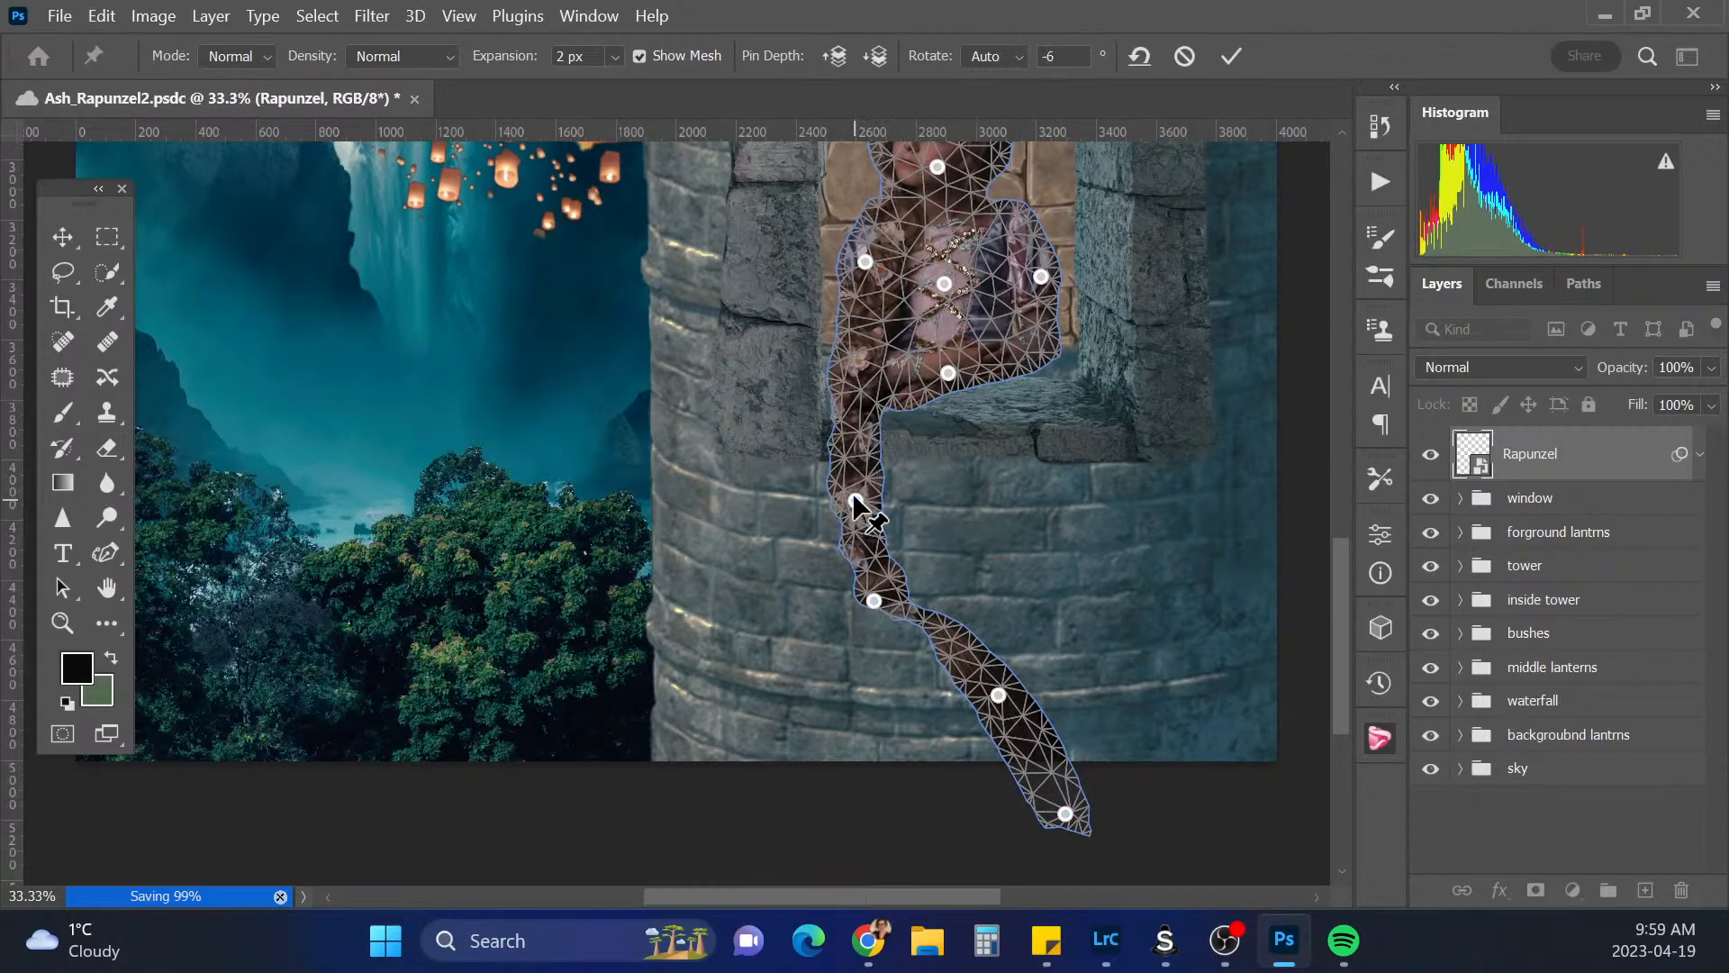
pyautogui.click(857, 424)
pyautogui.moveTo(856, 500); pyautogui.dragTo(884, 496)
pyautogui.moveTo(874, 600); pyautogui.dragTo(887, 608)
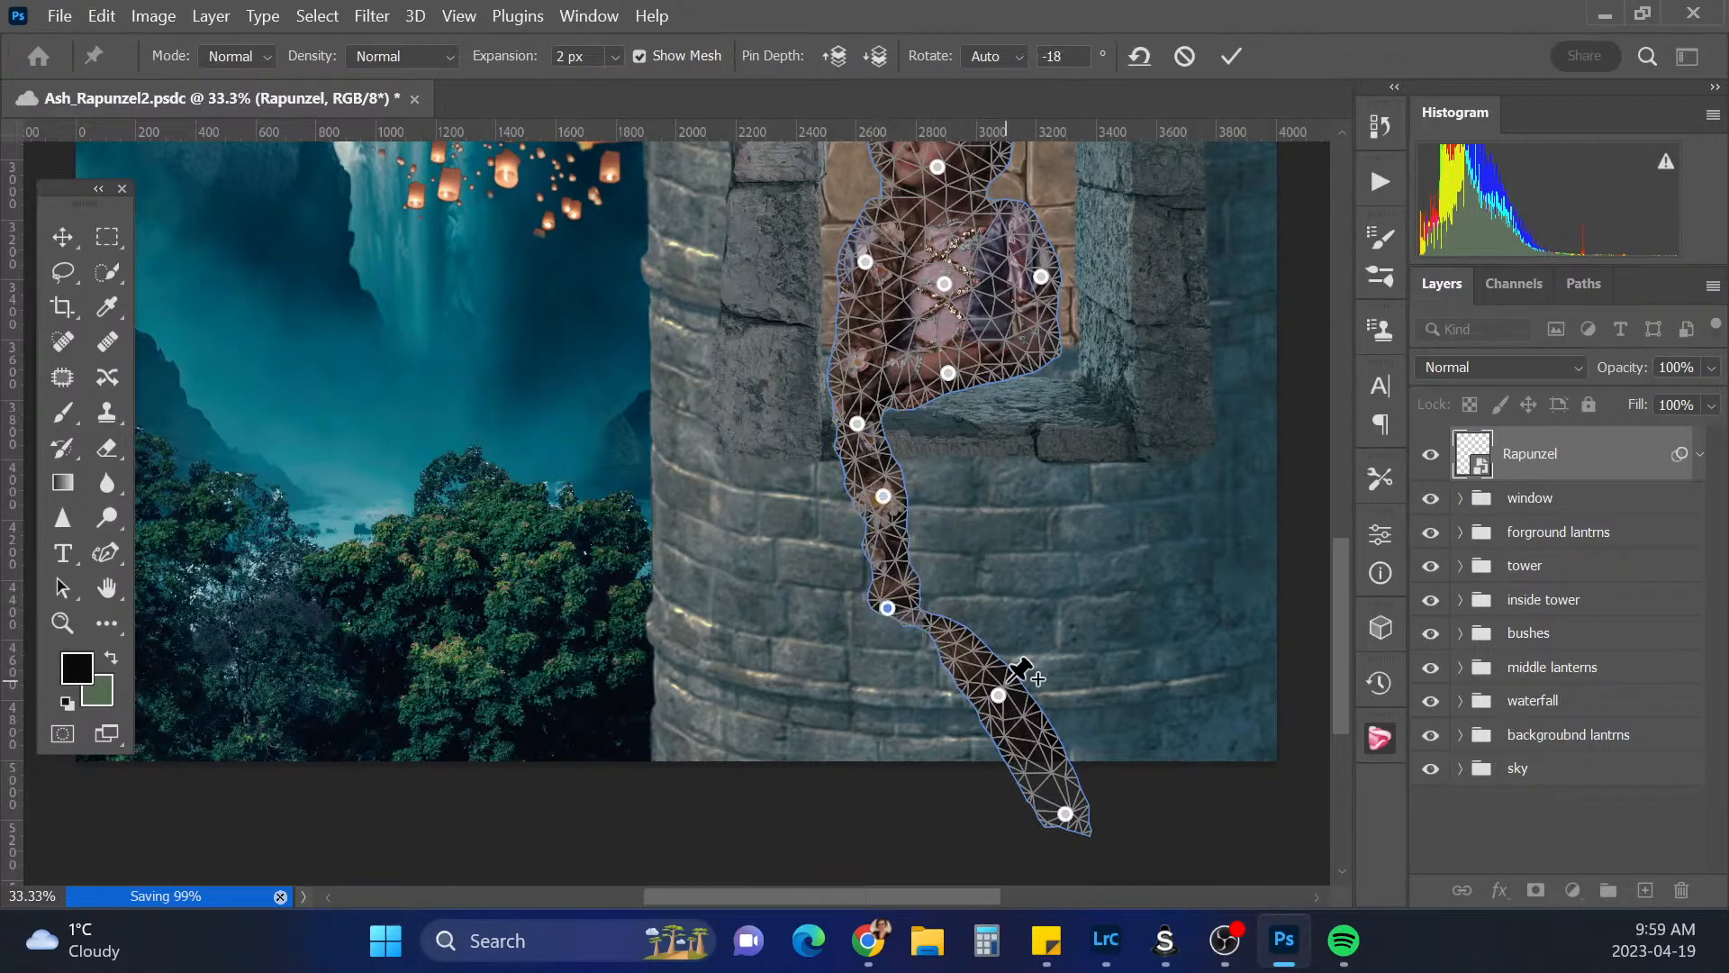
pyautogui.press('Return')
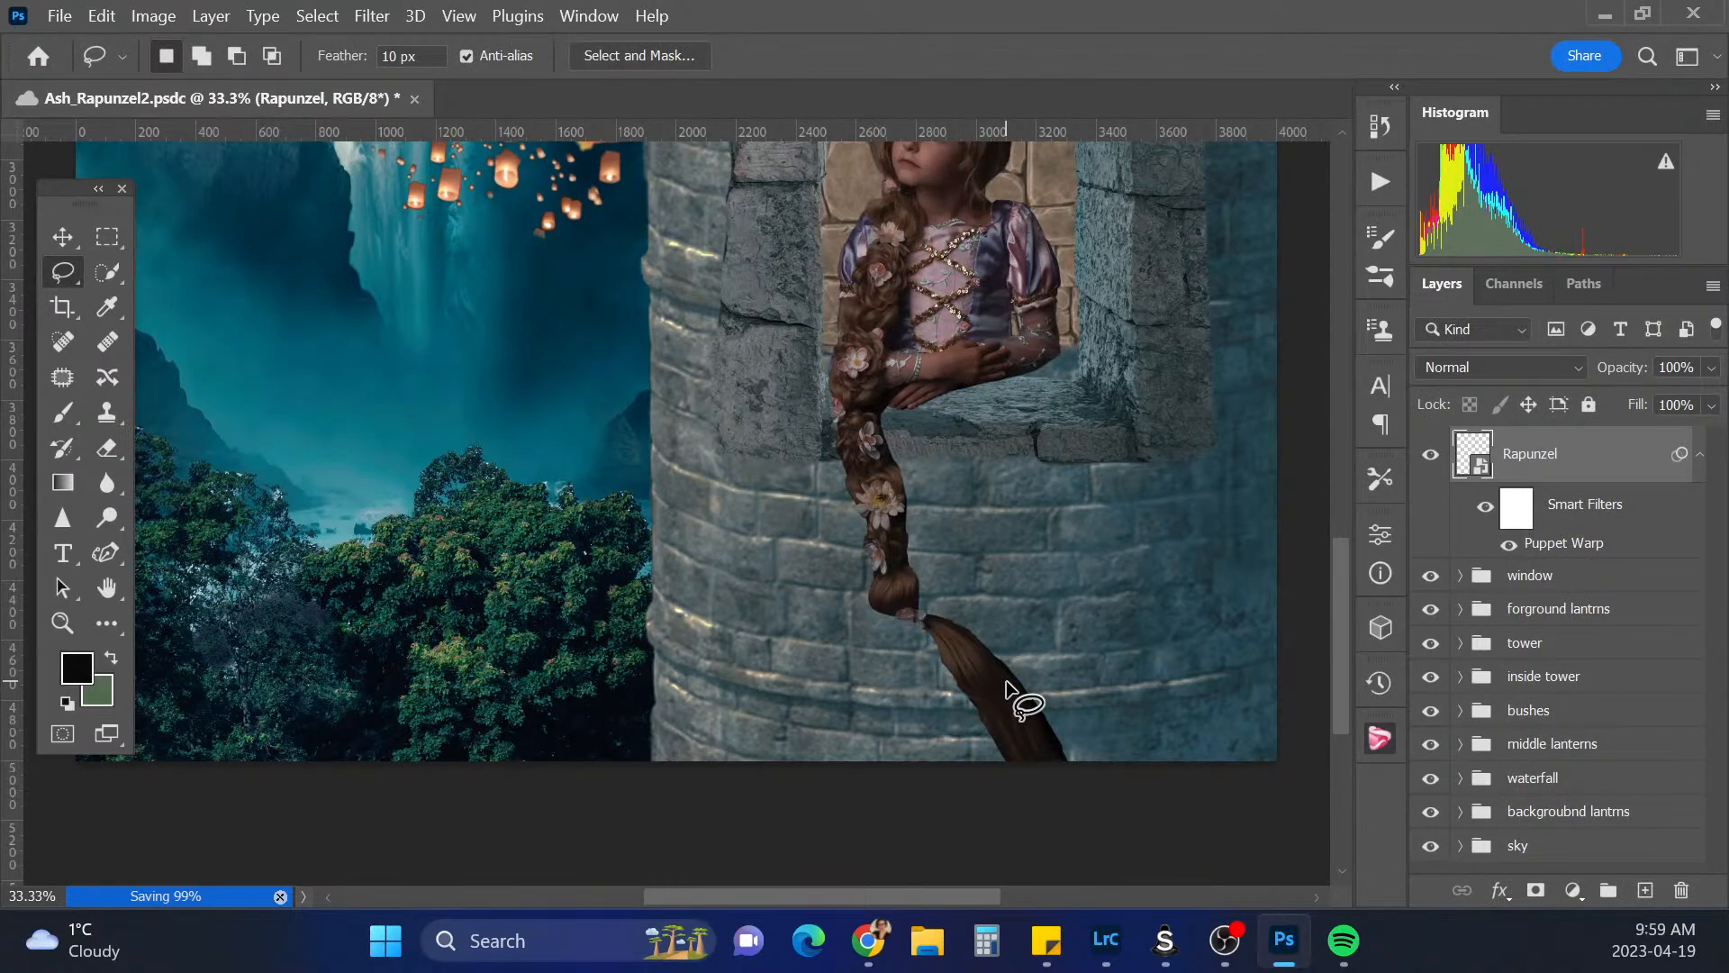
# Compare the girl with and without the warp, and delete the Puppet Warp smart filter from the Rapunzel layer
pyautogui.hotkey('ctrl', '-')
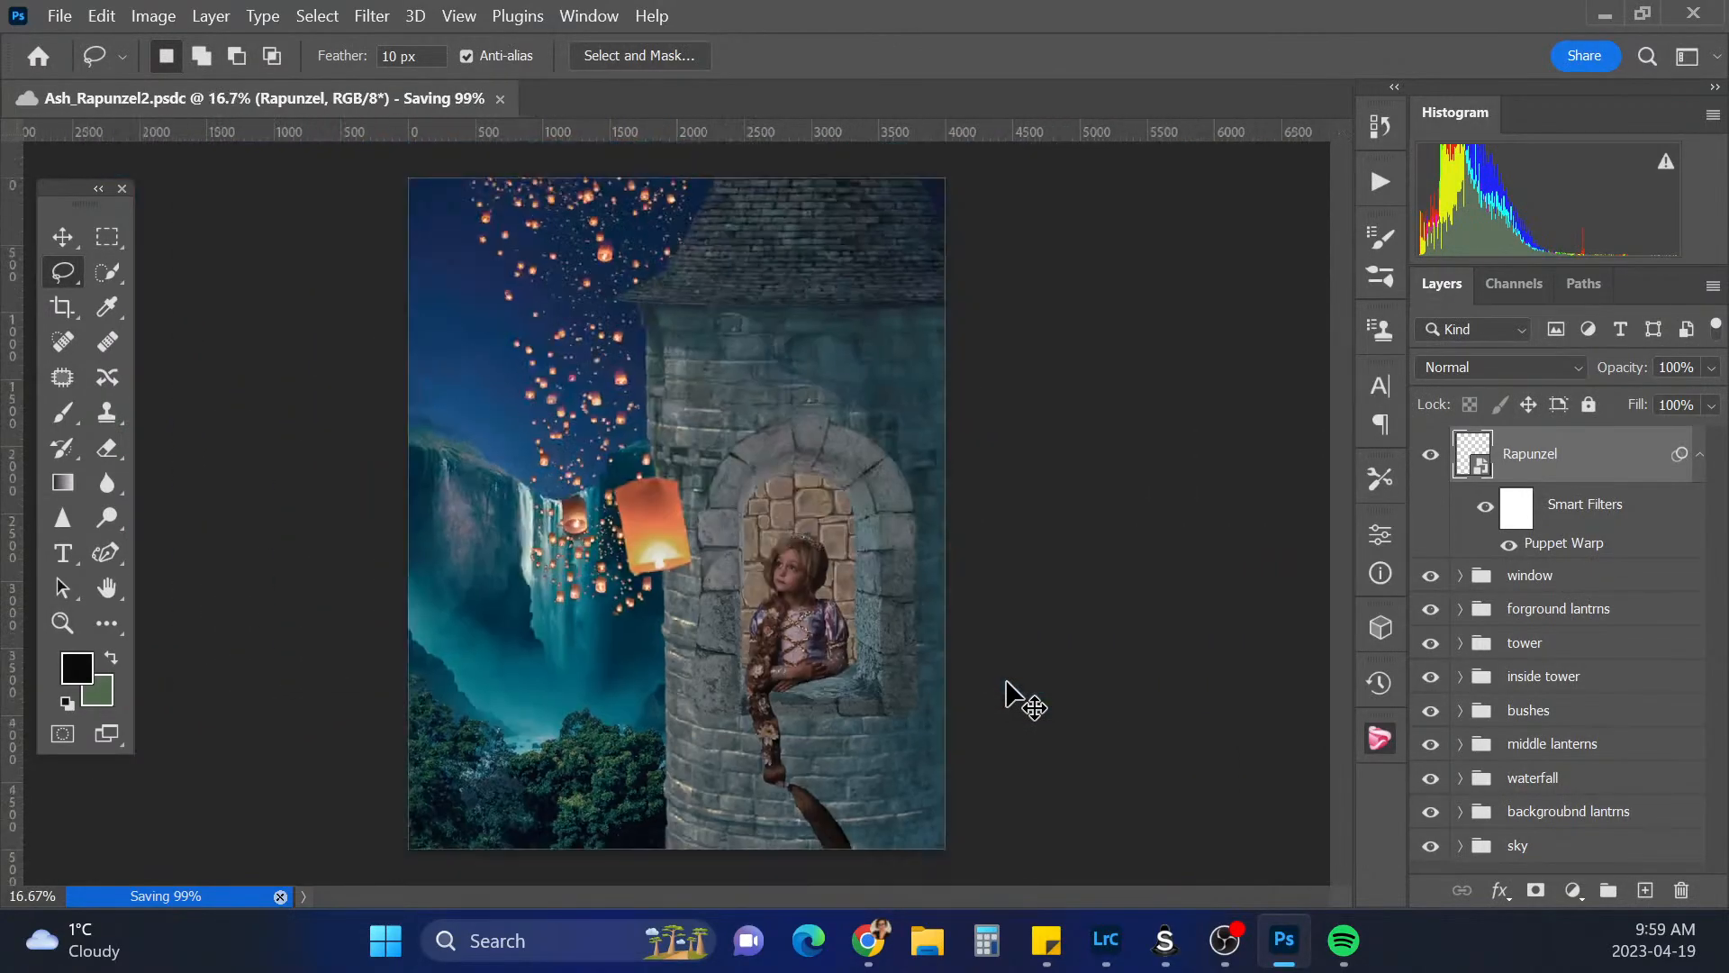
pyautogui.hotkey('ctrl', '-')
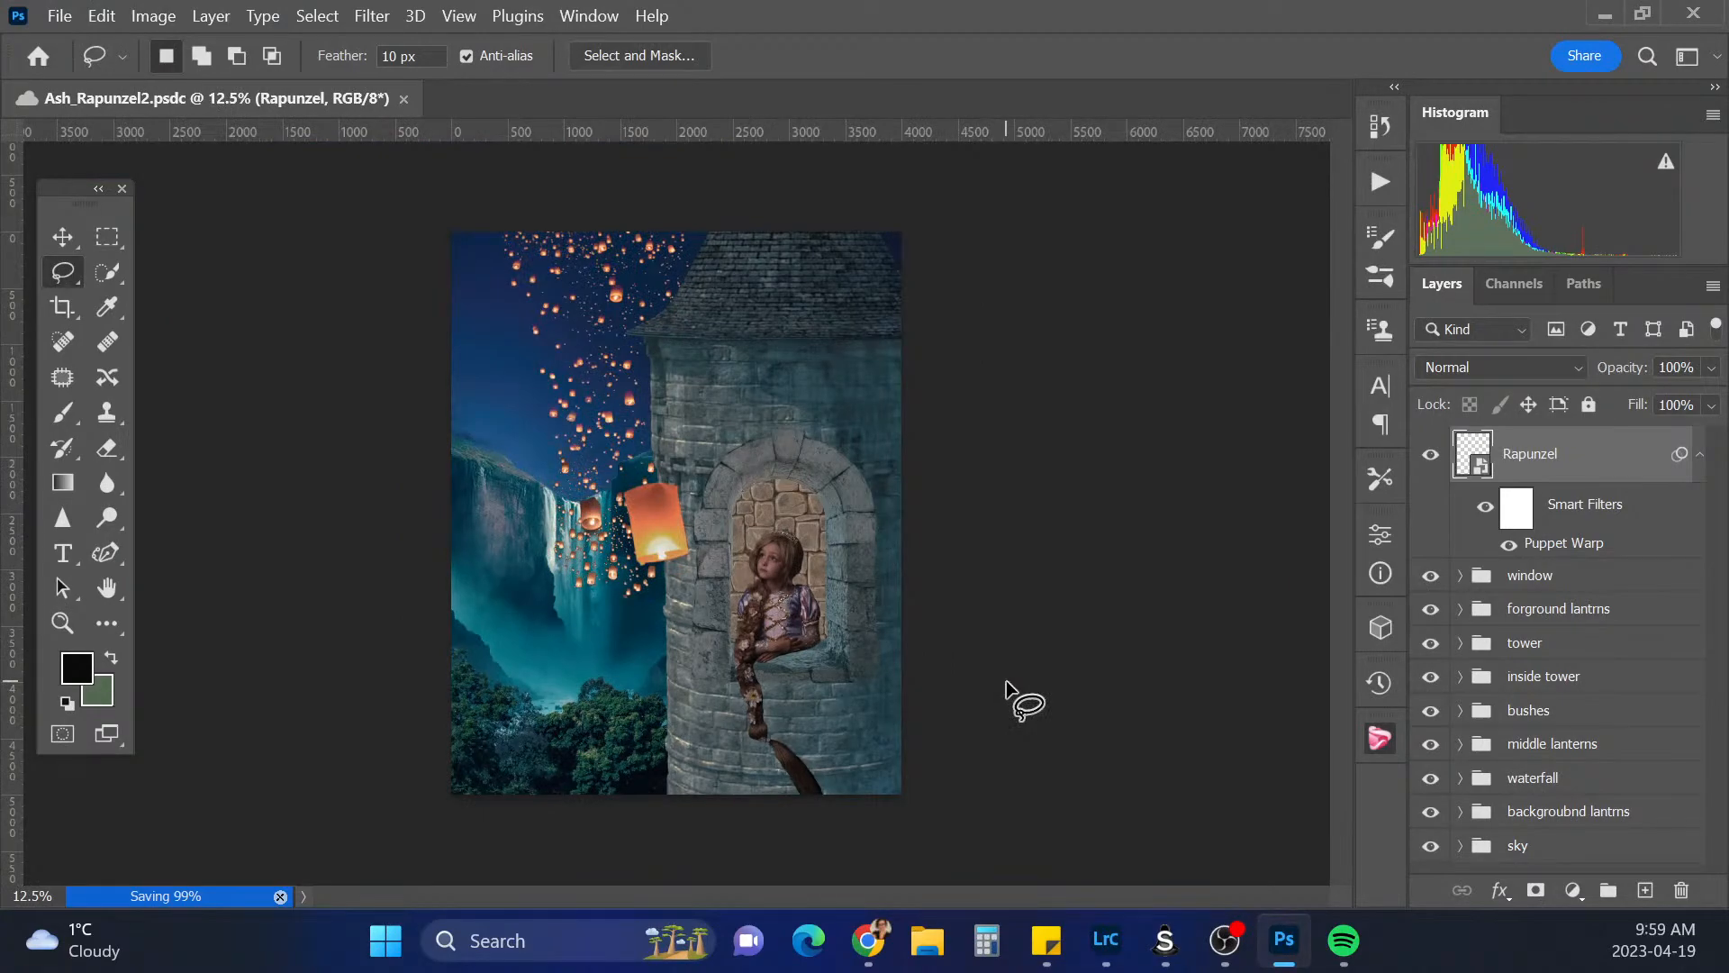
pyautogui.click(1509, 545)
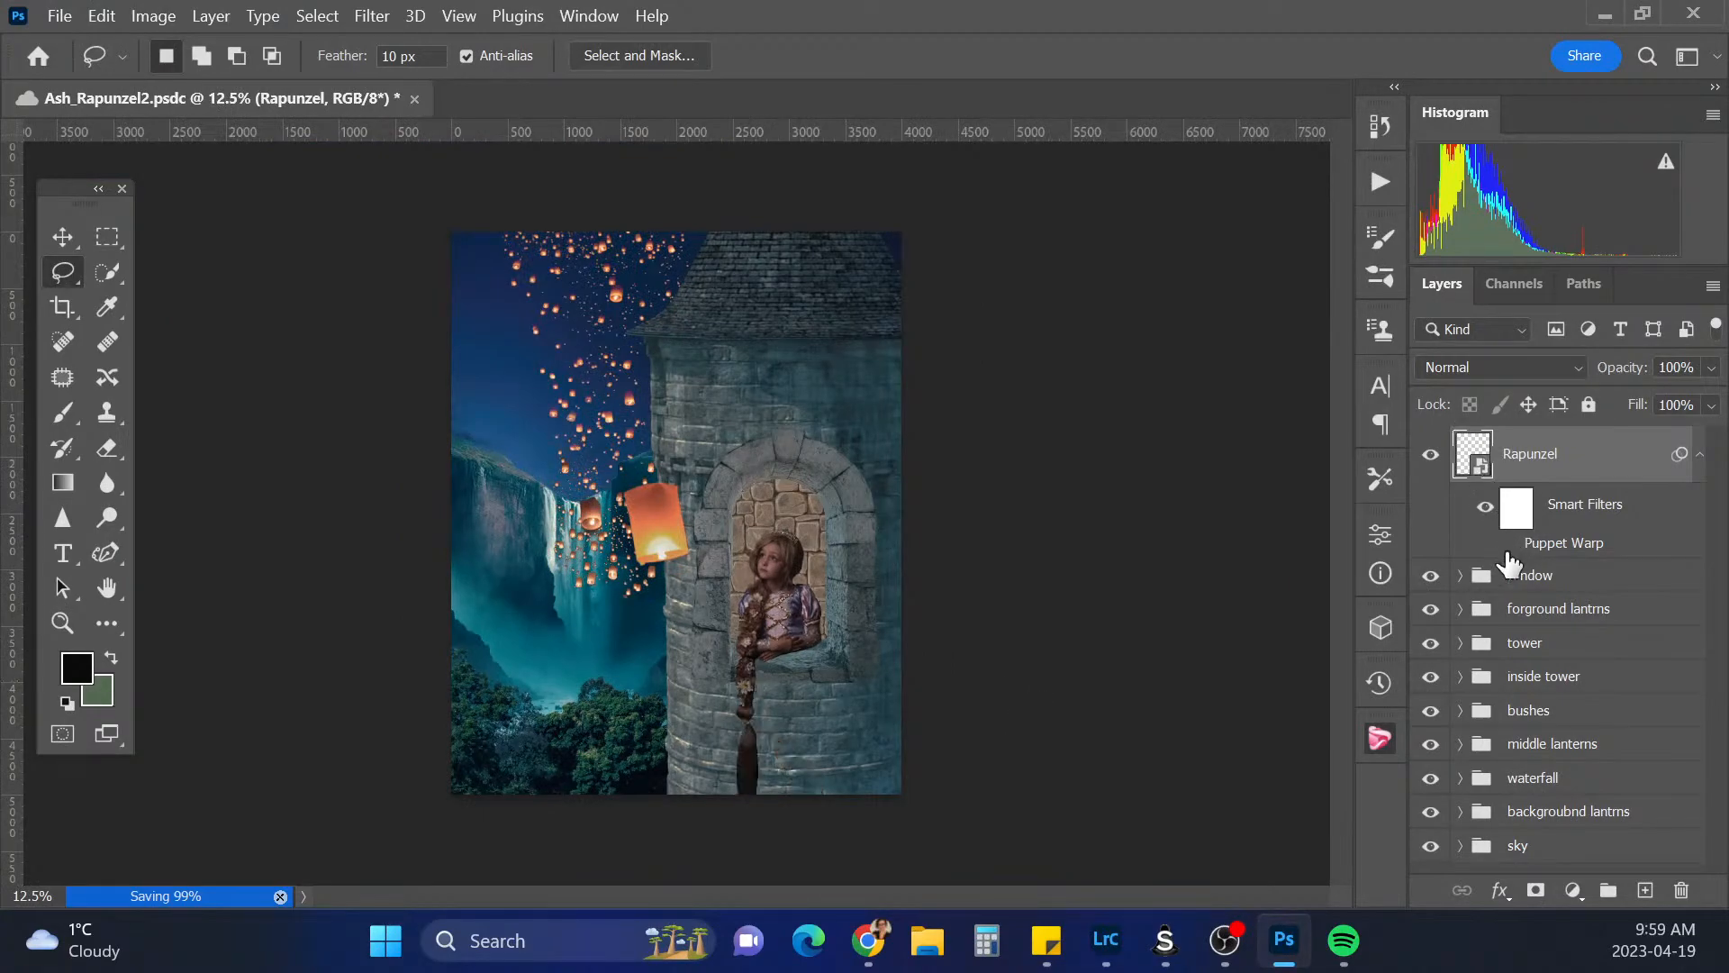
pyautogui.click(1509, 546)
pyautogui.click(1508, 545)
pyautogui.click(1510, 559)
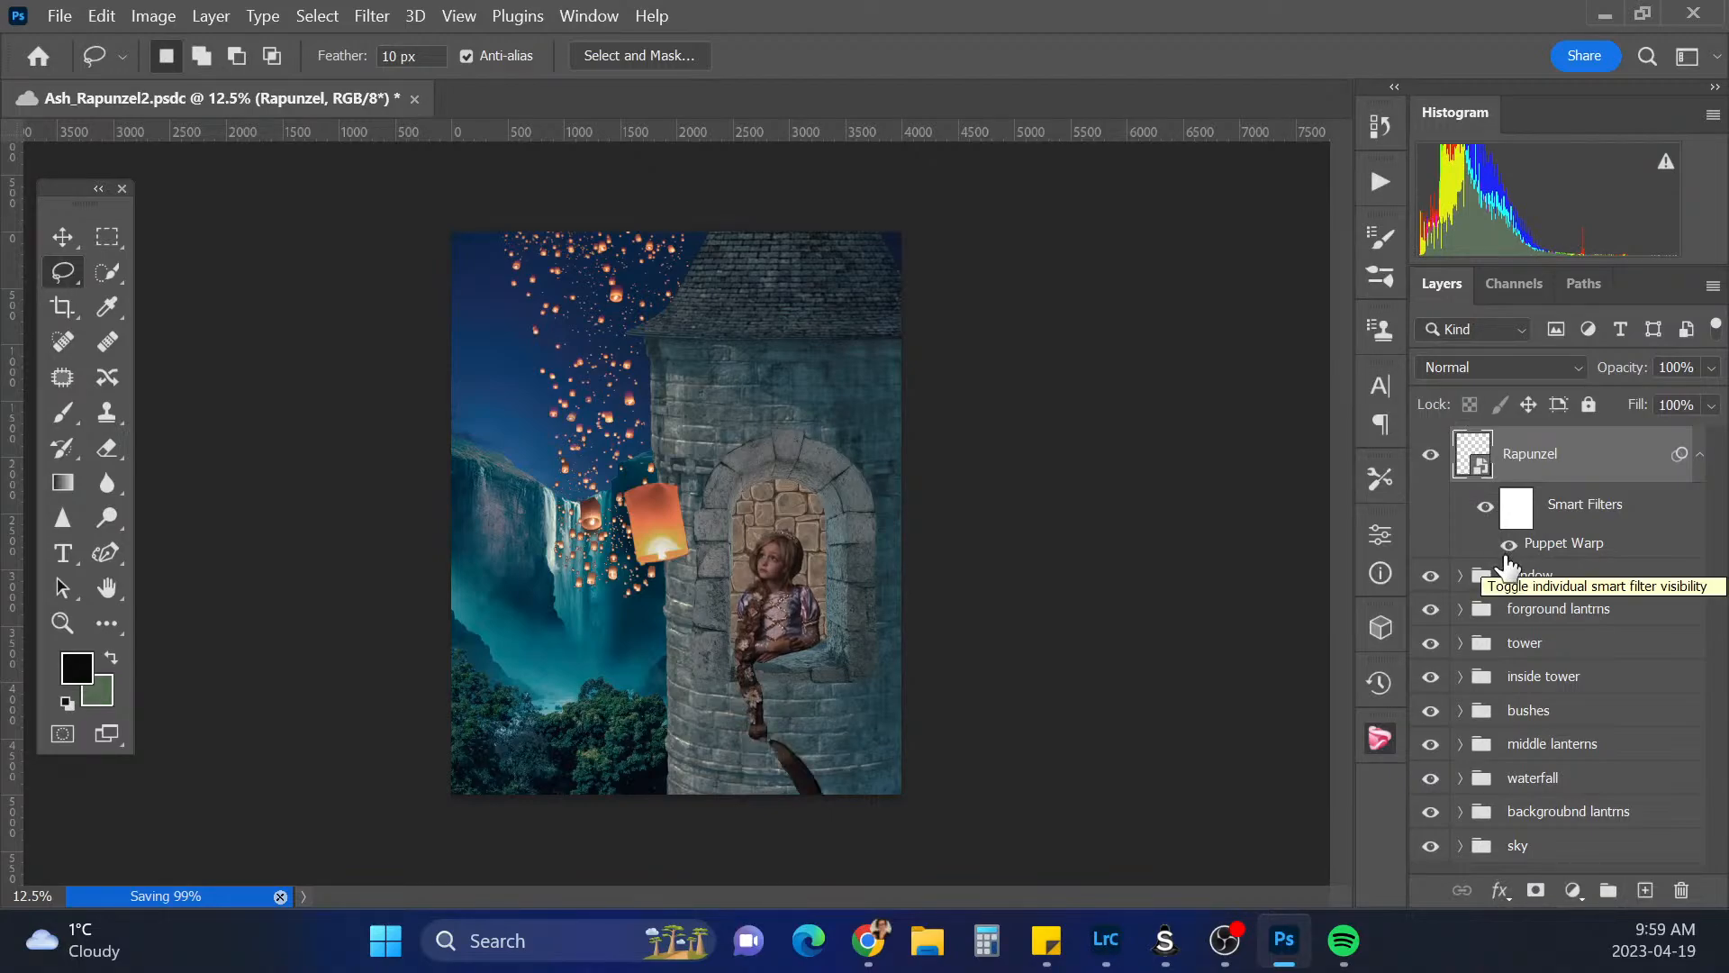
pyautogui.click(1510, 551)
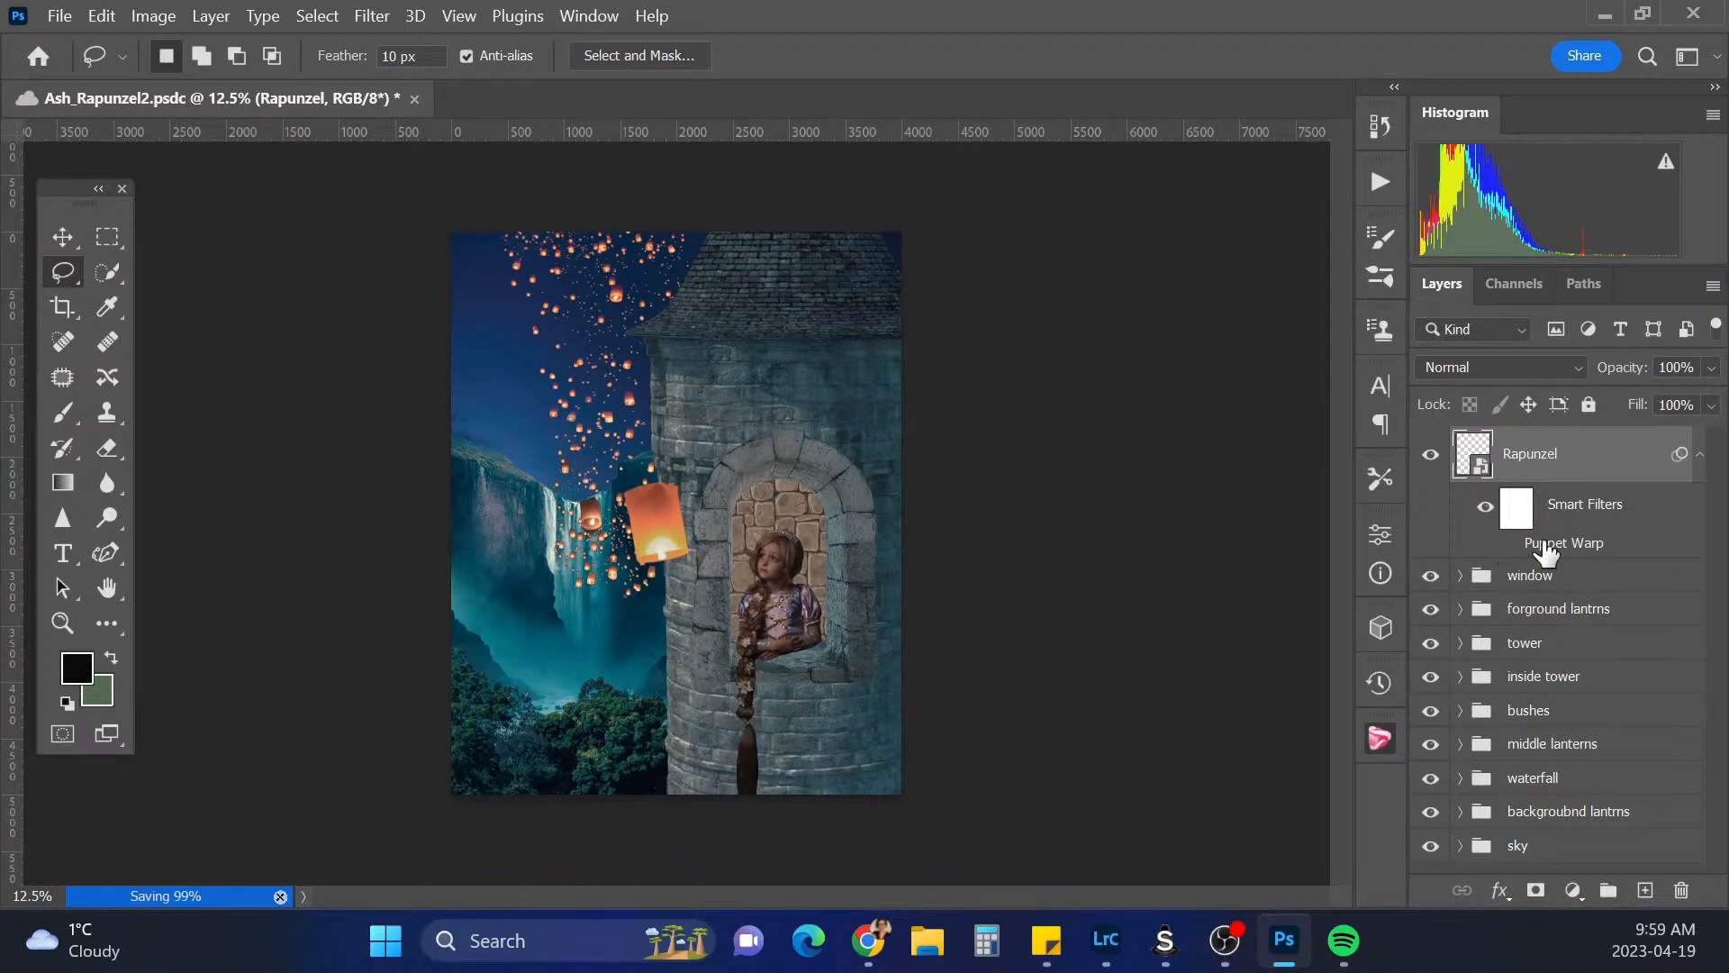
pyautogui.moveTo(1622, 527); pyautogui.dragTo(1681, 890)
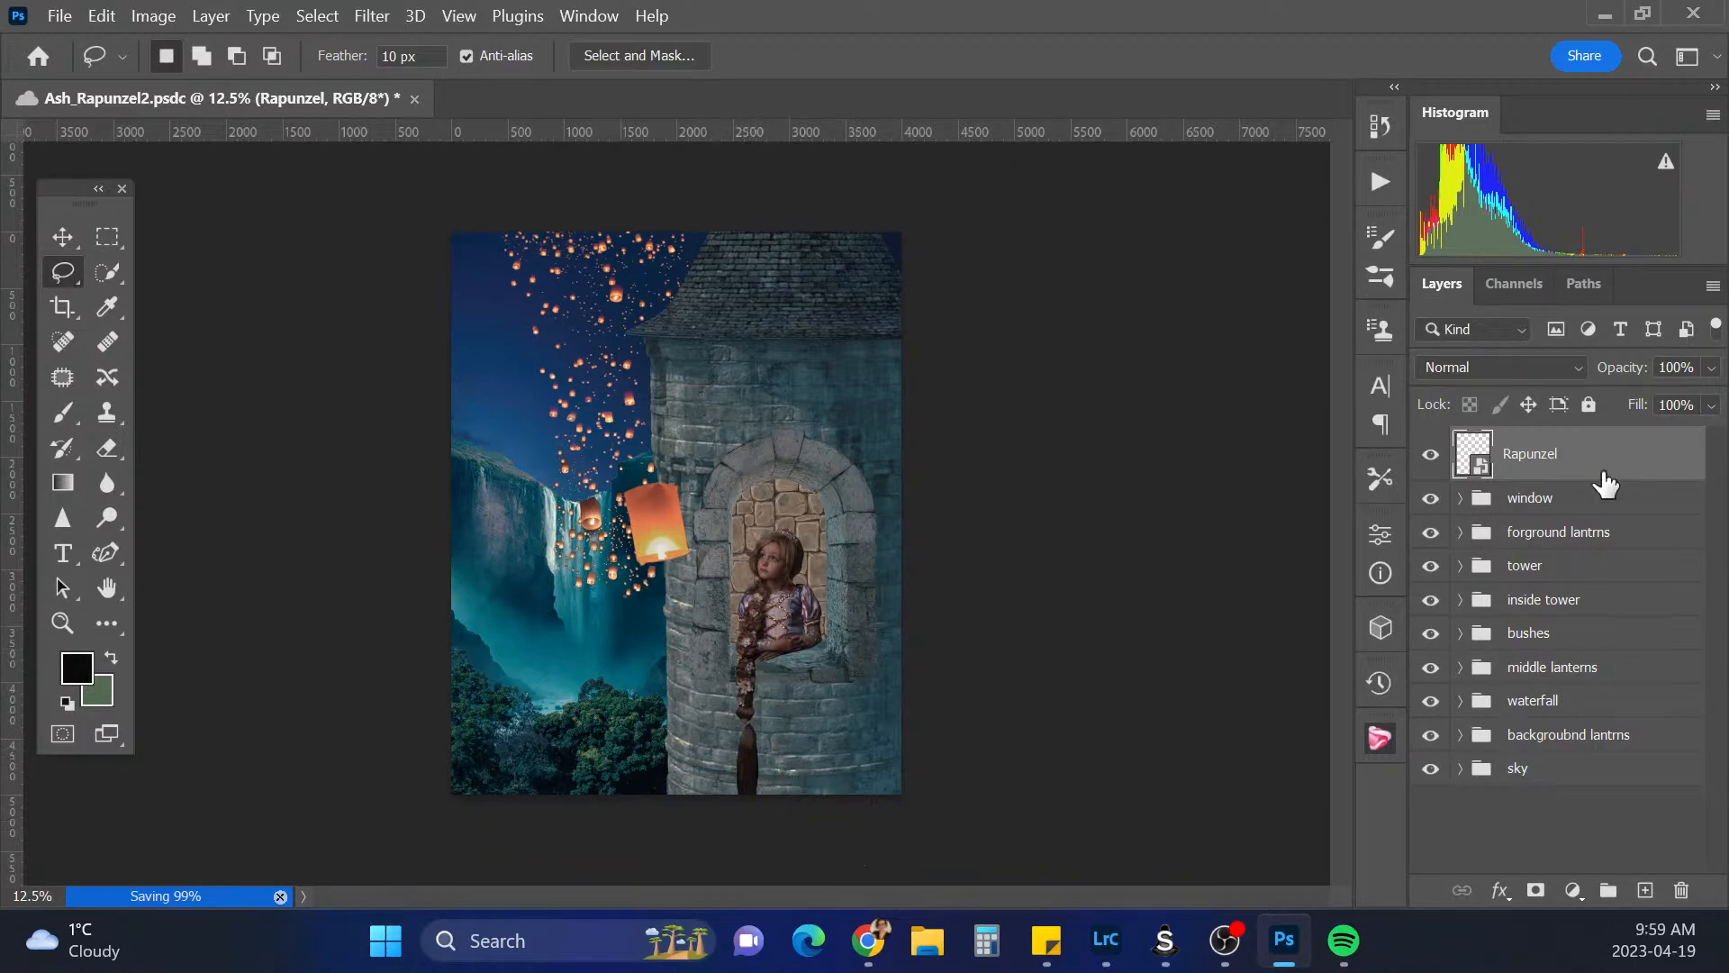
# Duplicate the Rapunzel layer and move the copy straight down so its braid extends lower, at about Y 4246 px
pyautogui.moveTo(1602, 473); pyautogui.dragTo(1647, 887)
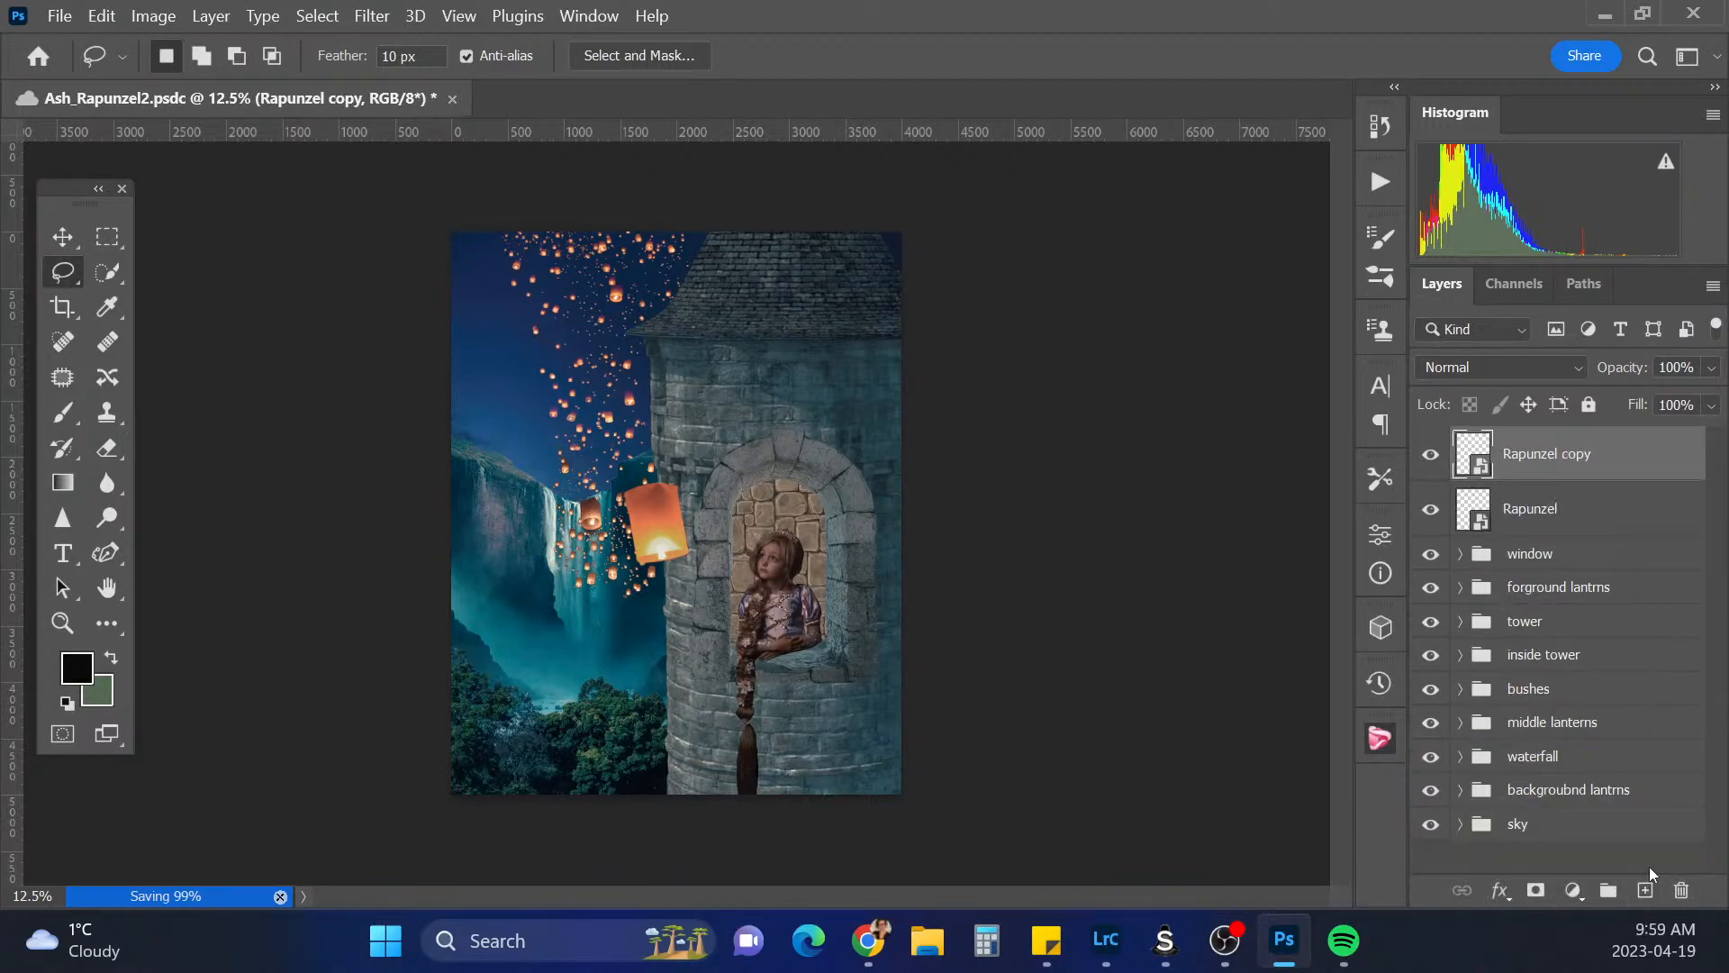
pyautogui.doubleClick(1568, 455)
pyautogui.write('Rapunzel')
pyautogui.hotkey('ctrl', 't')
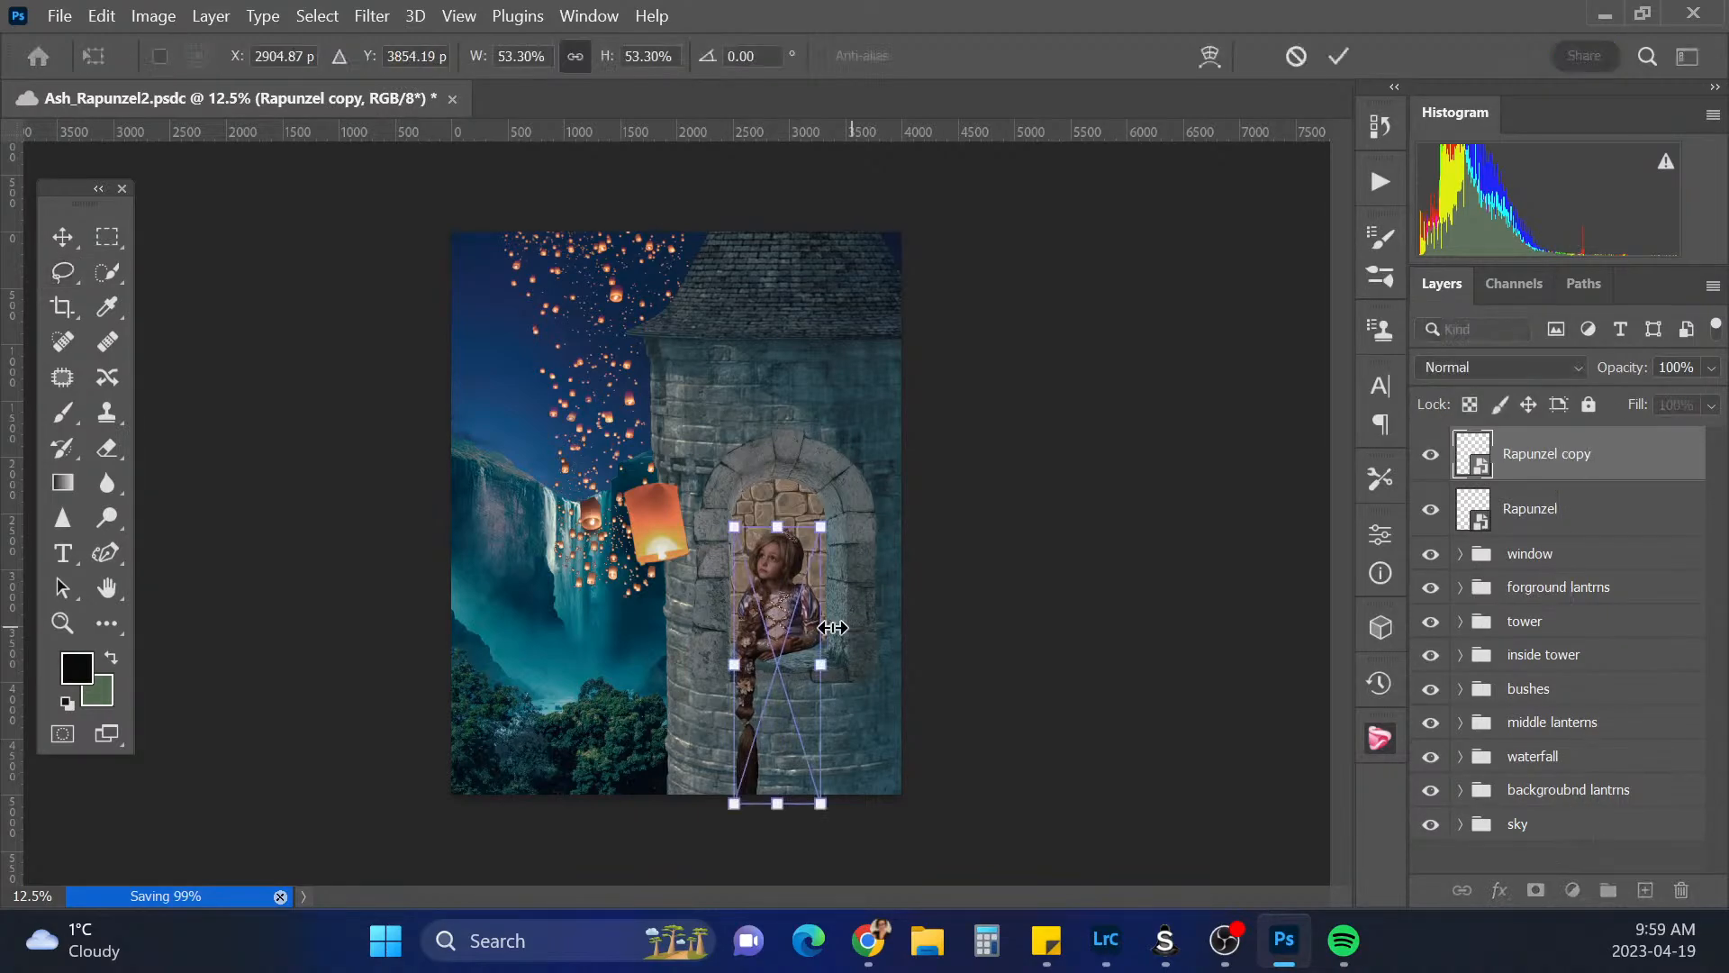
pyautogui.moveTo(795, 640); pyautogui.dragTo(789, 683)
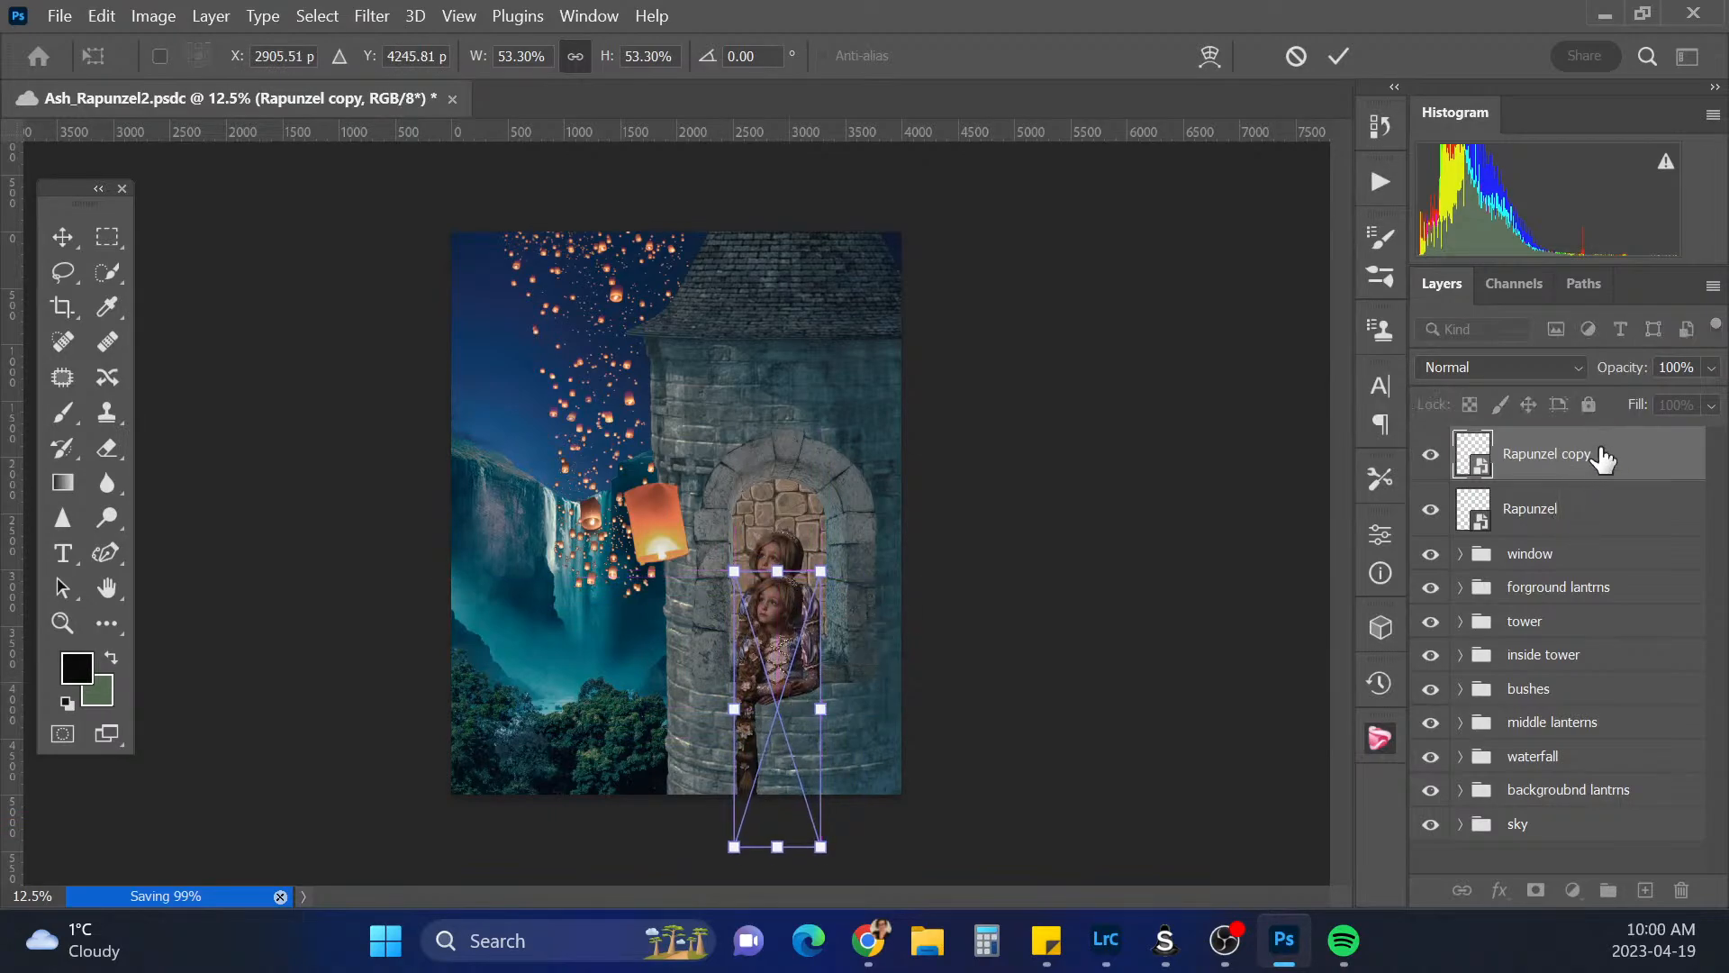
pyautogui.press('Return')
pyautogui.press('l')
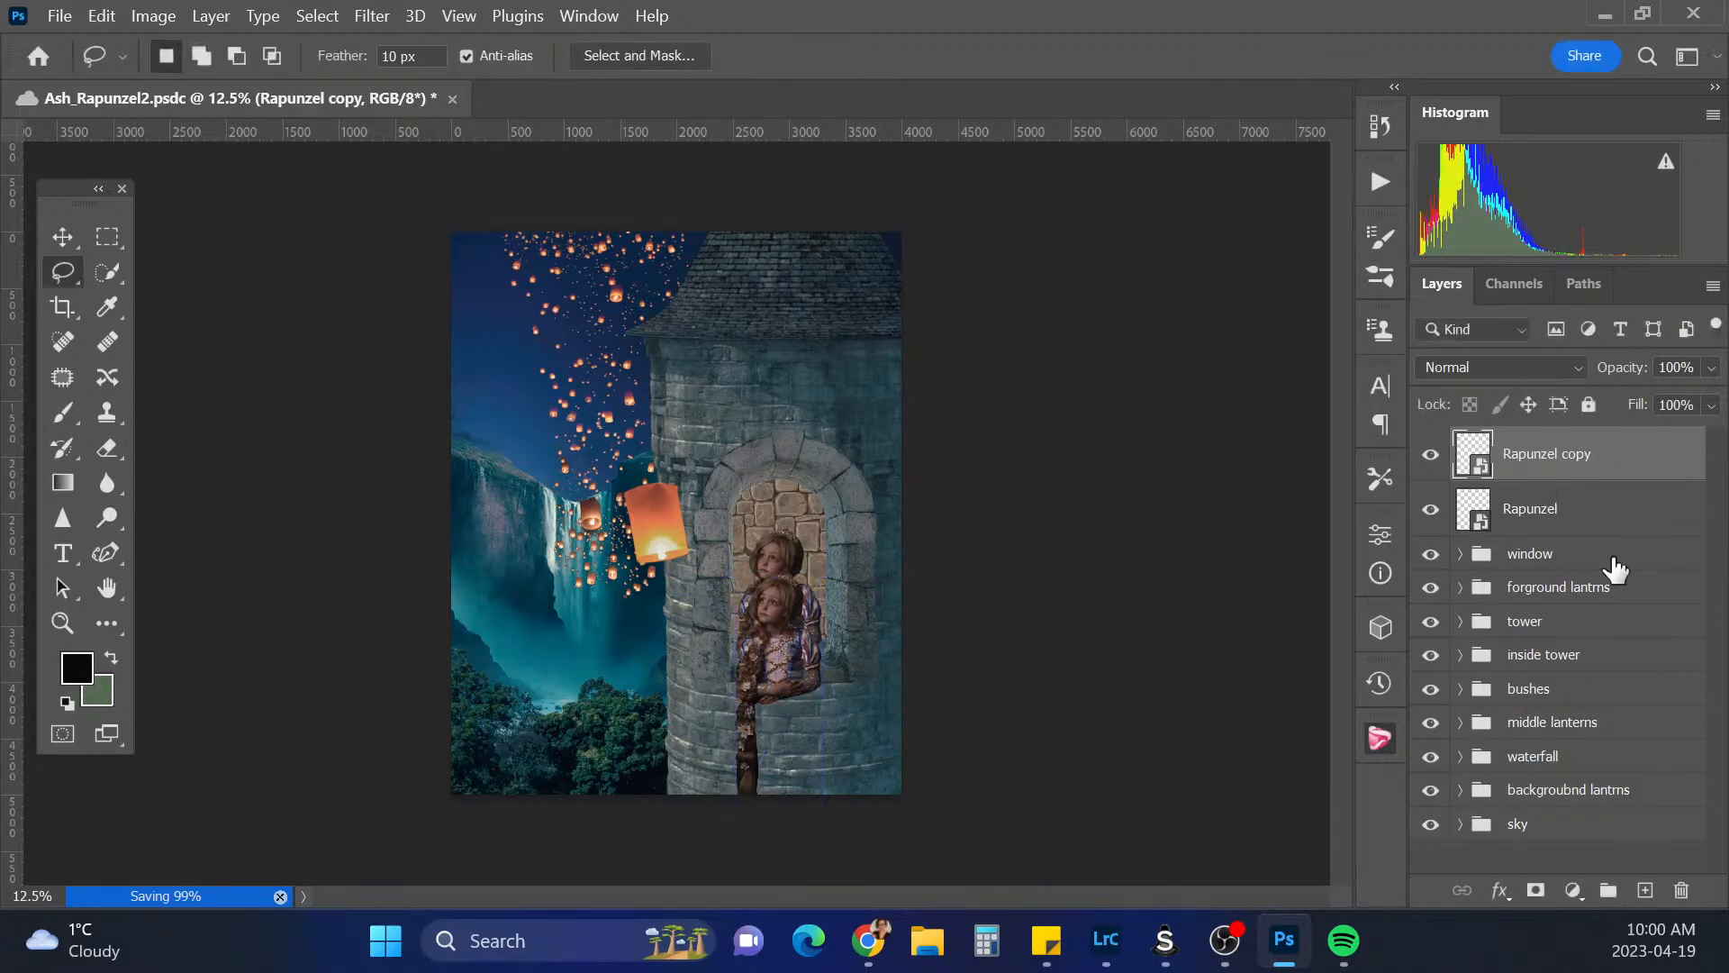
# Hide the Rapunzel copy with an inverted layer mask and paint its hanging braid back in with a white brush of size 300
pyautogui.click(1537, 891)
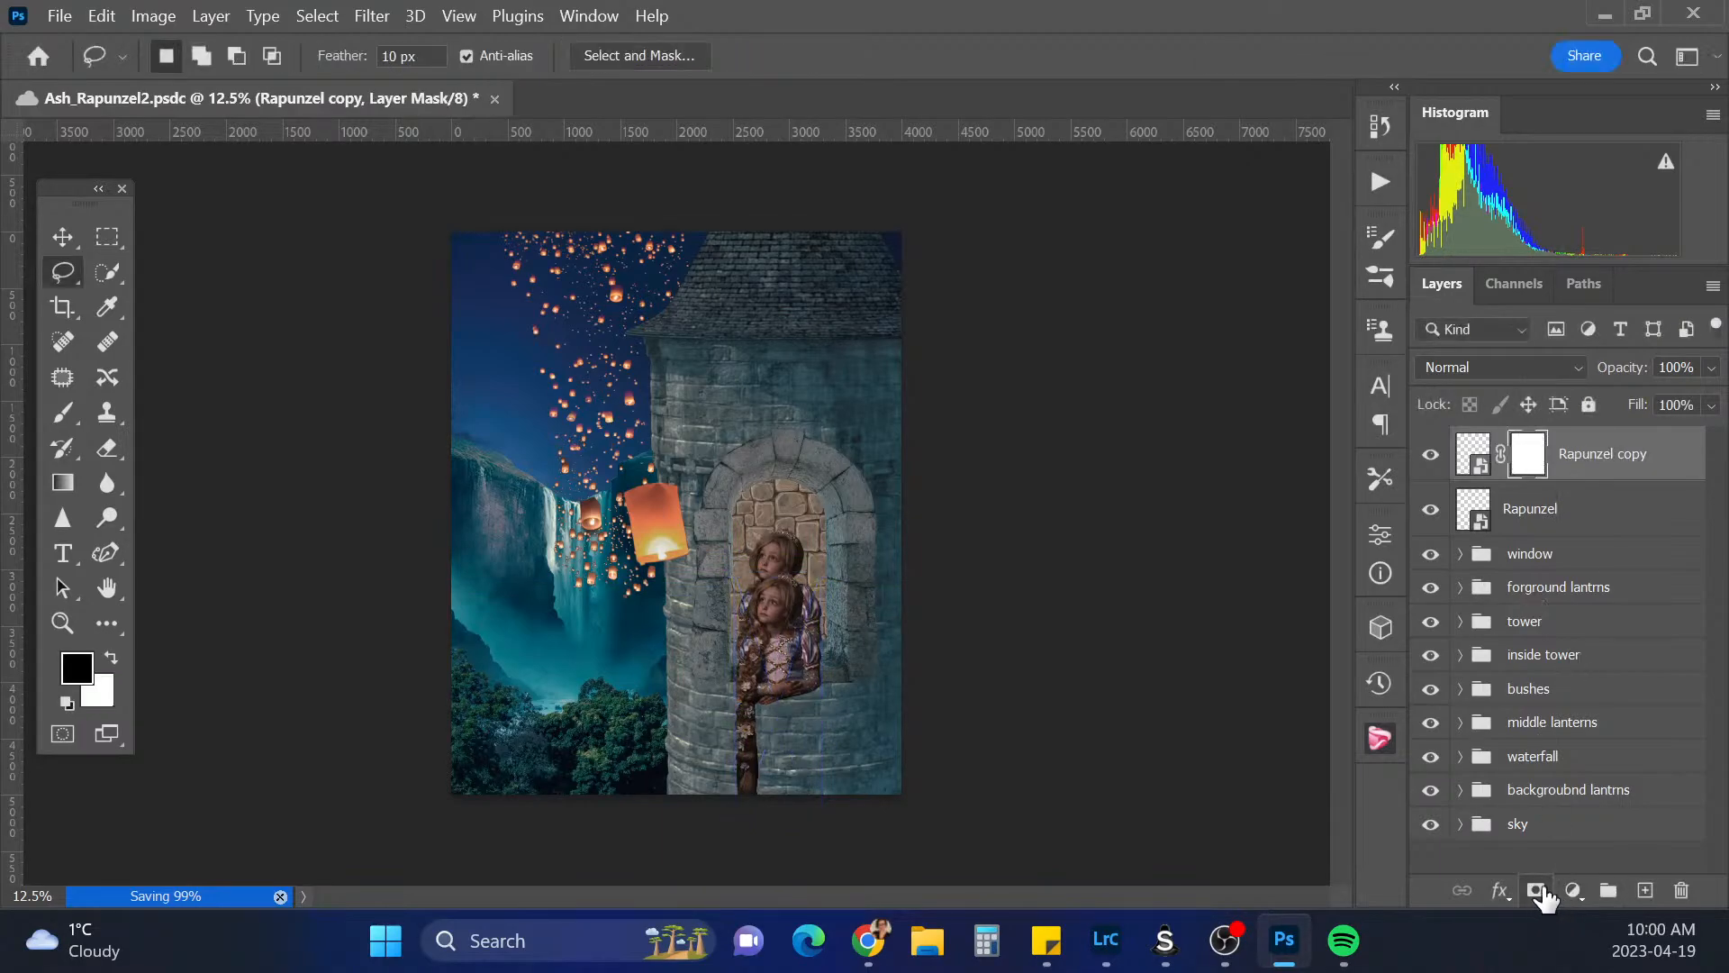
pyautogui.hotkey('ctrl', 'i')
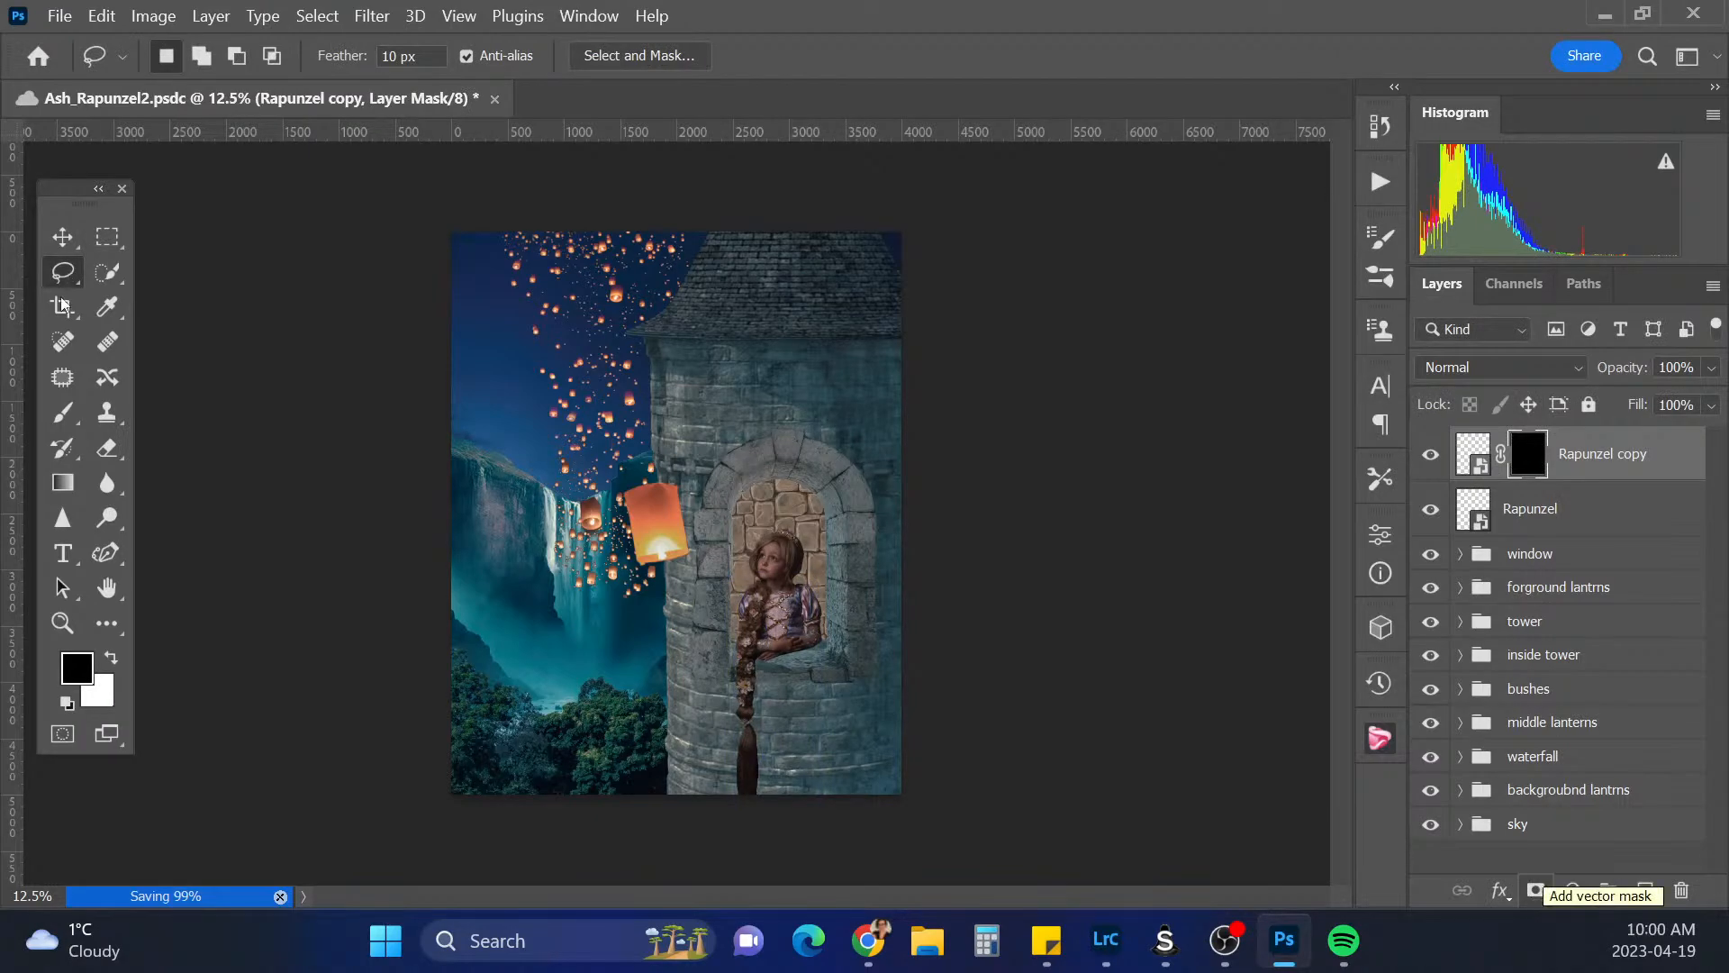
pyautogui.click(62, 376)
pyautogui.click(67, 415)
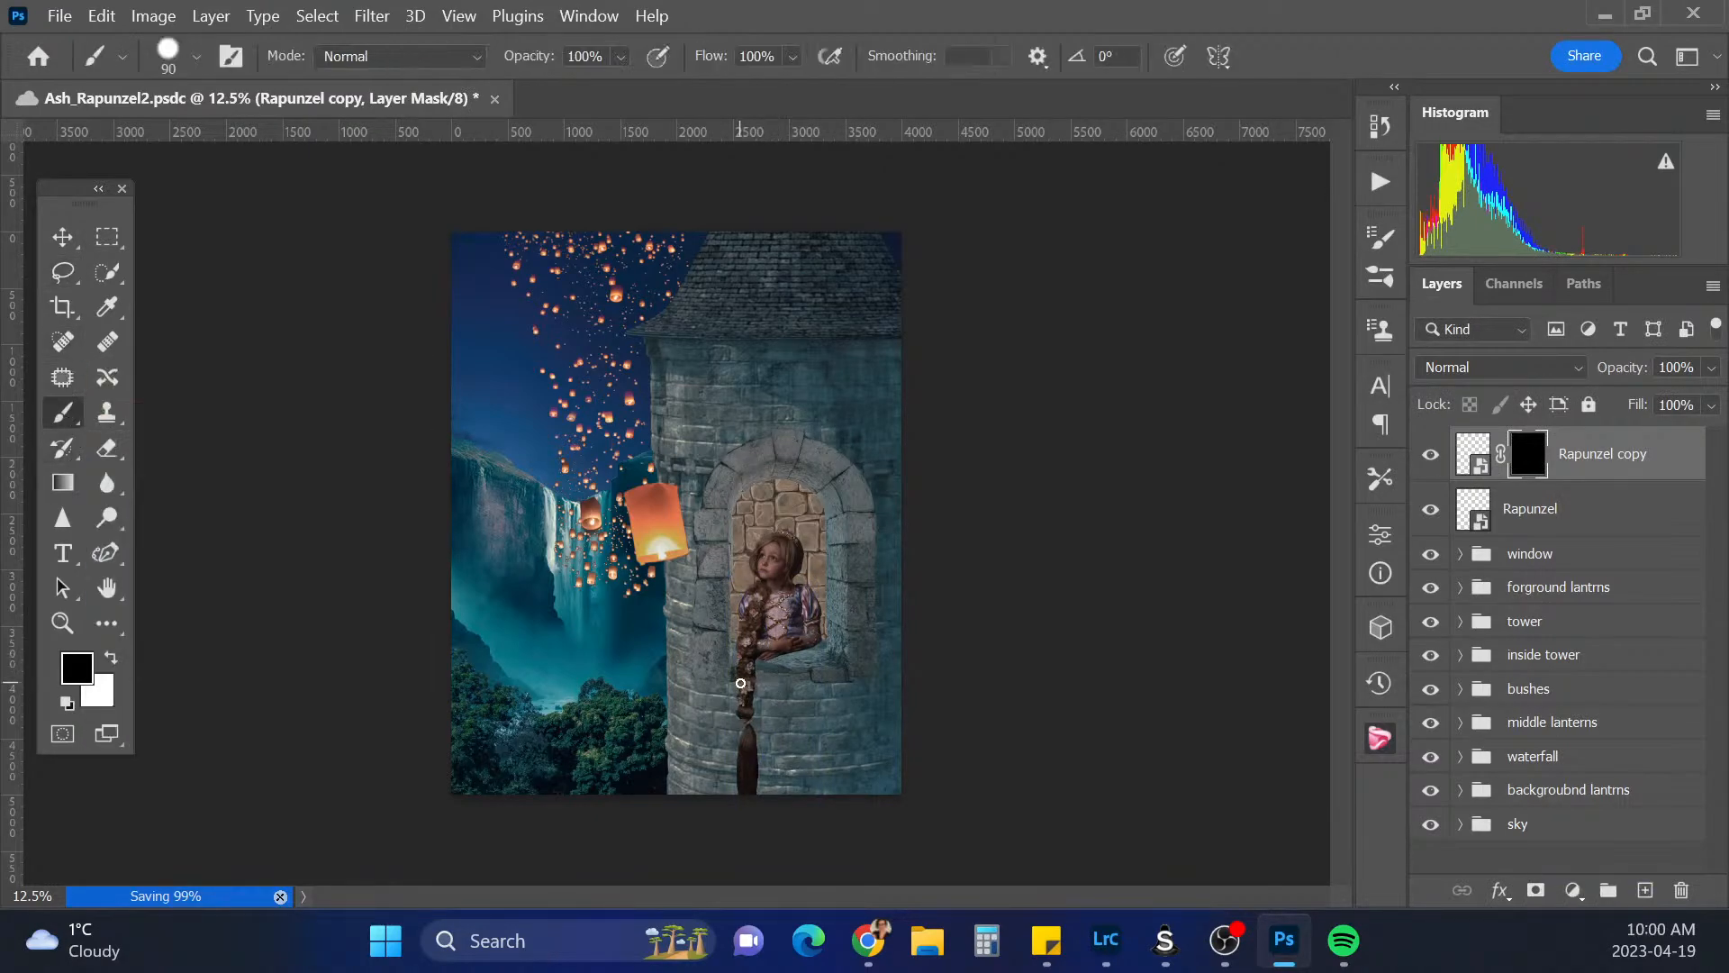
pyautogui.press('x')
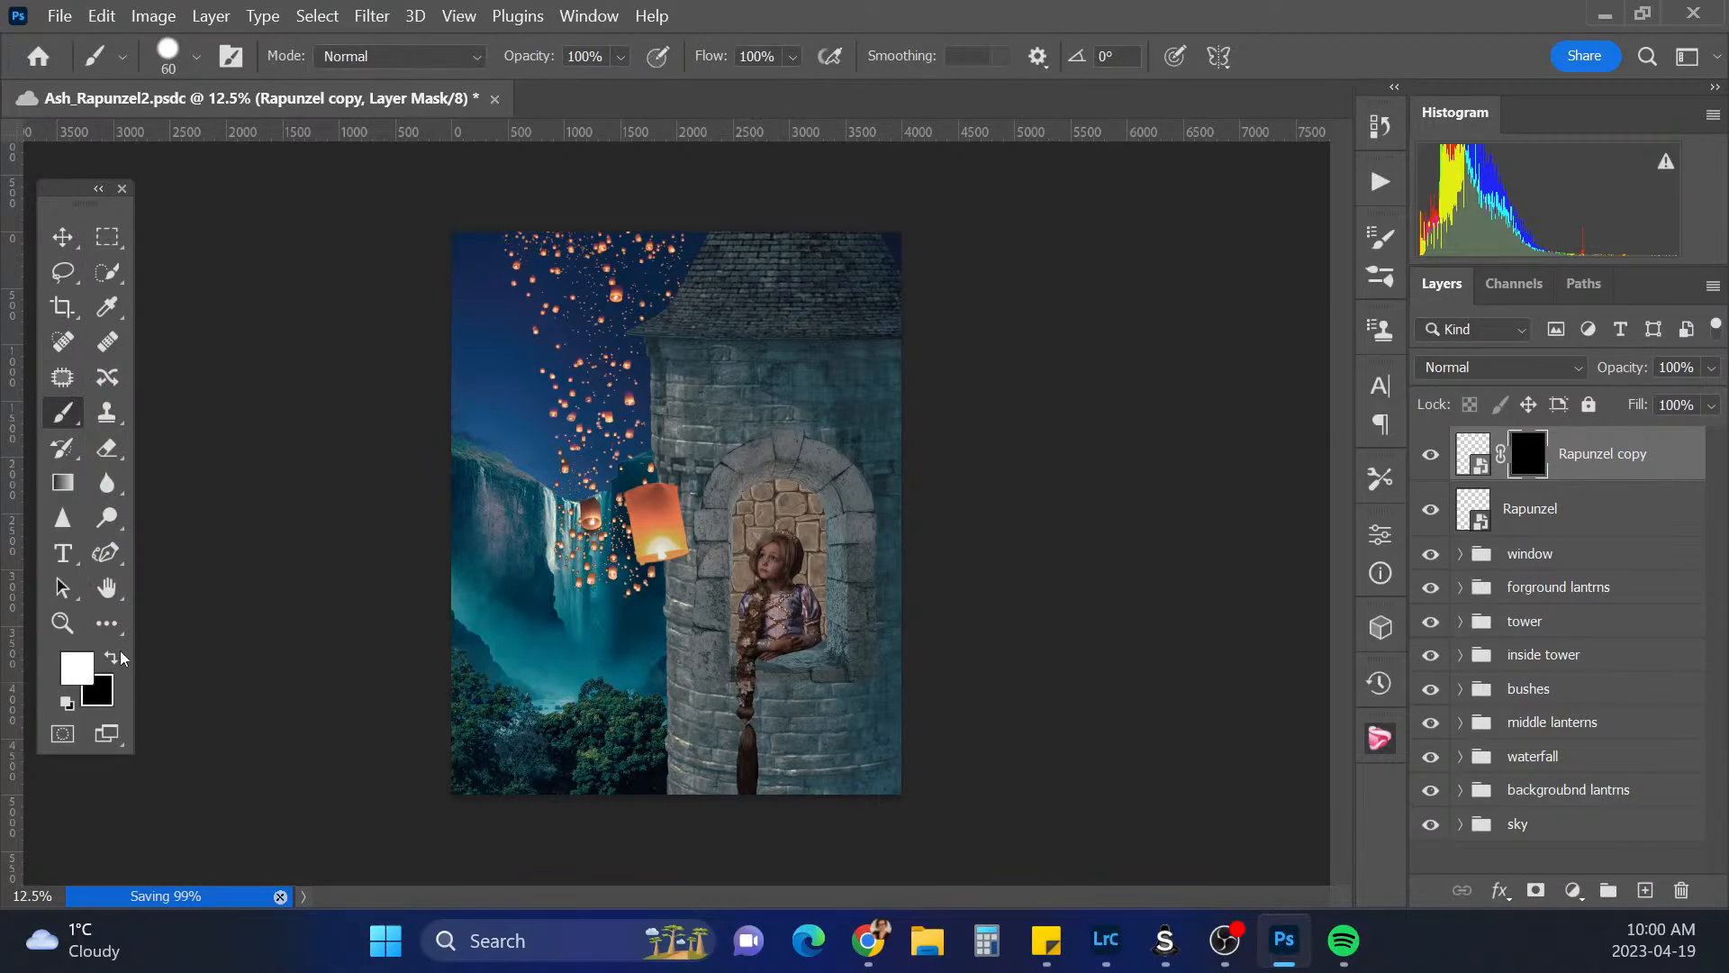
pyautogui.press('[')
pyautogui.press('[')
pyautogui.press('[')
pyautogui.press('[')
pyautogui.press(']')
pyautogui.press(']')
pyautogui.press(']')
pyautogui.press(']')
pyautogui.press(']')
pyautogui.press(']')
pyautogui.press(']')
pyautogui.press(']')
pyautogui.press(']')
pyautogui.press(']')
pyautogui.press(']')
pyautogui.press(']')
pyautogui.press(']')
pyautogui.press(']')
pyautogui.moveTo(748, 672)
pyautogui.mouseDown()
pyautogui.moveTo(741, 745)
pyautogui.moveTo(745, 641)
pyautogui.moveTo(744, 752)
pyautogui.moveTo(747, 719)
pyautogui.mouseUp()
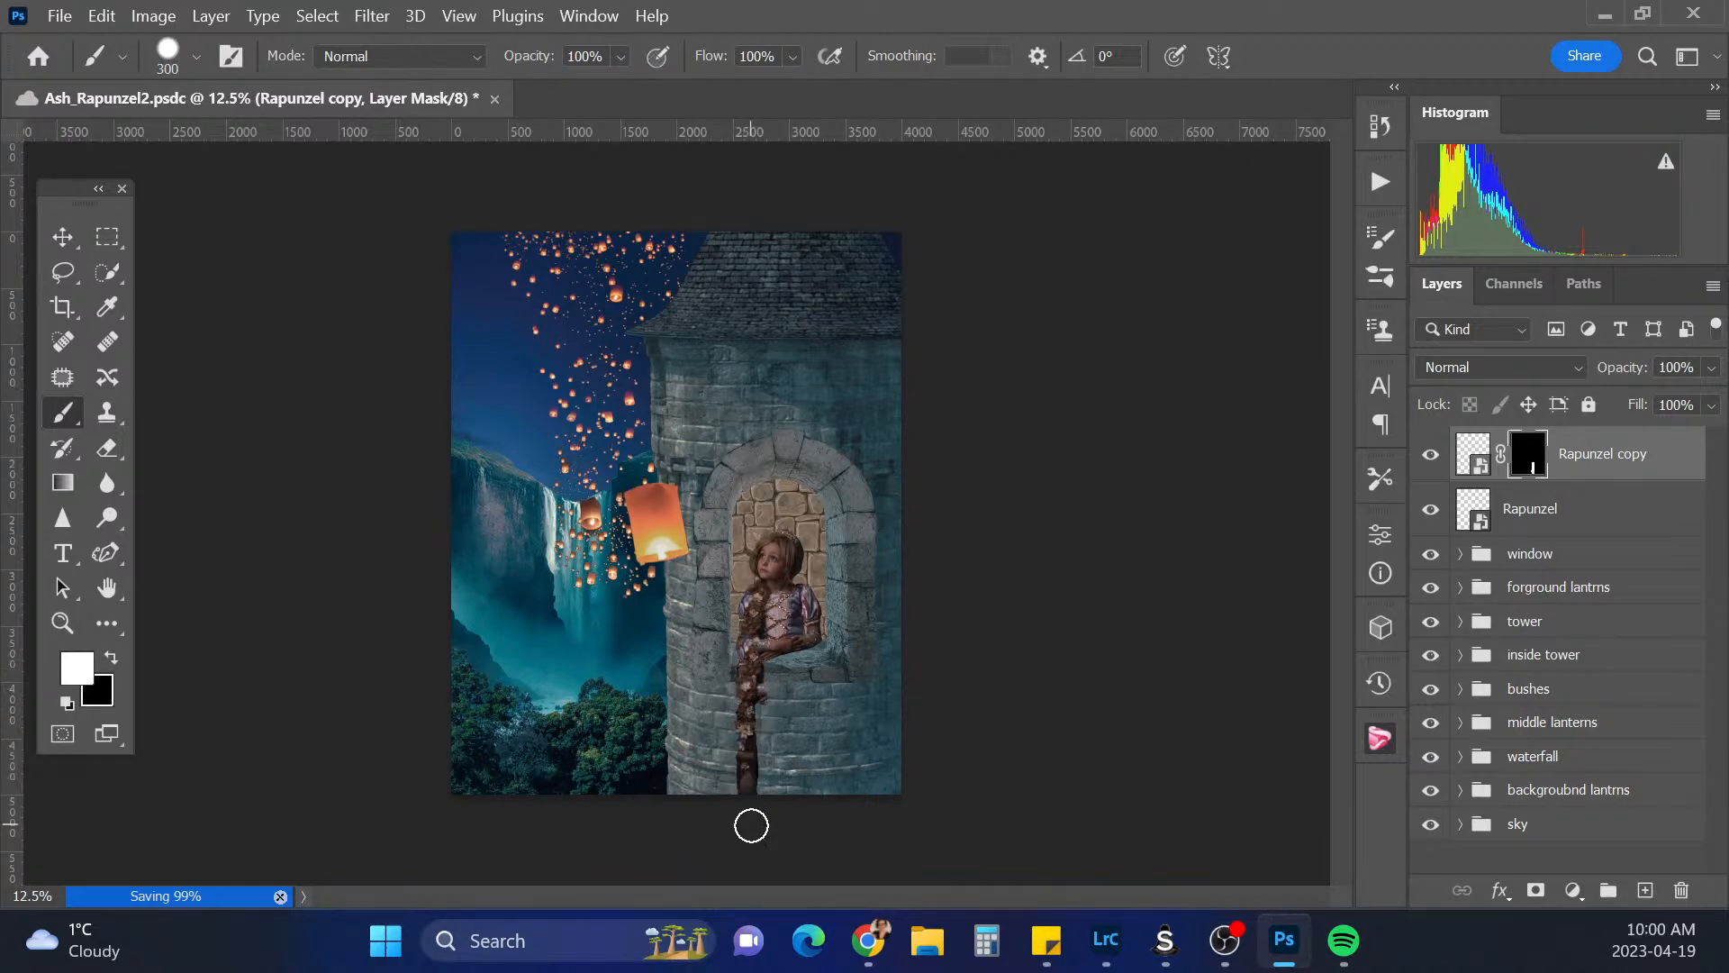
# Paint black on the Rapunzel copy's mask with a brush of size 100 to blend the copied braid into the original below the window
pyautogui.click(117, 660)
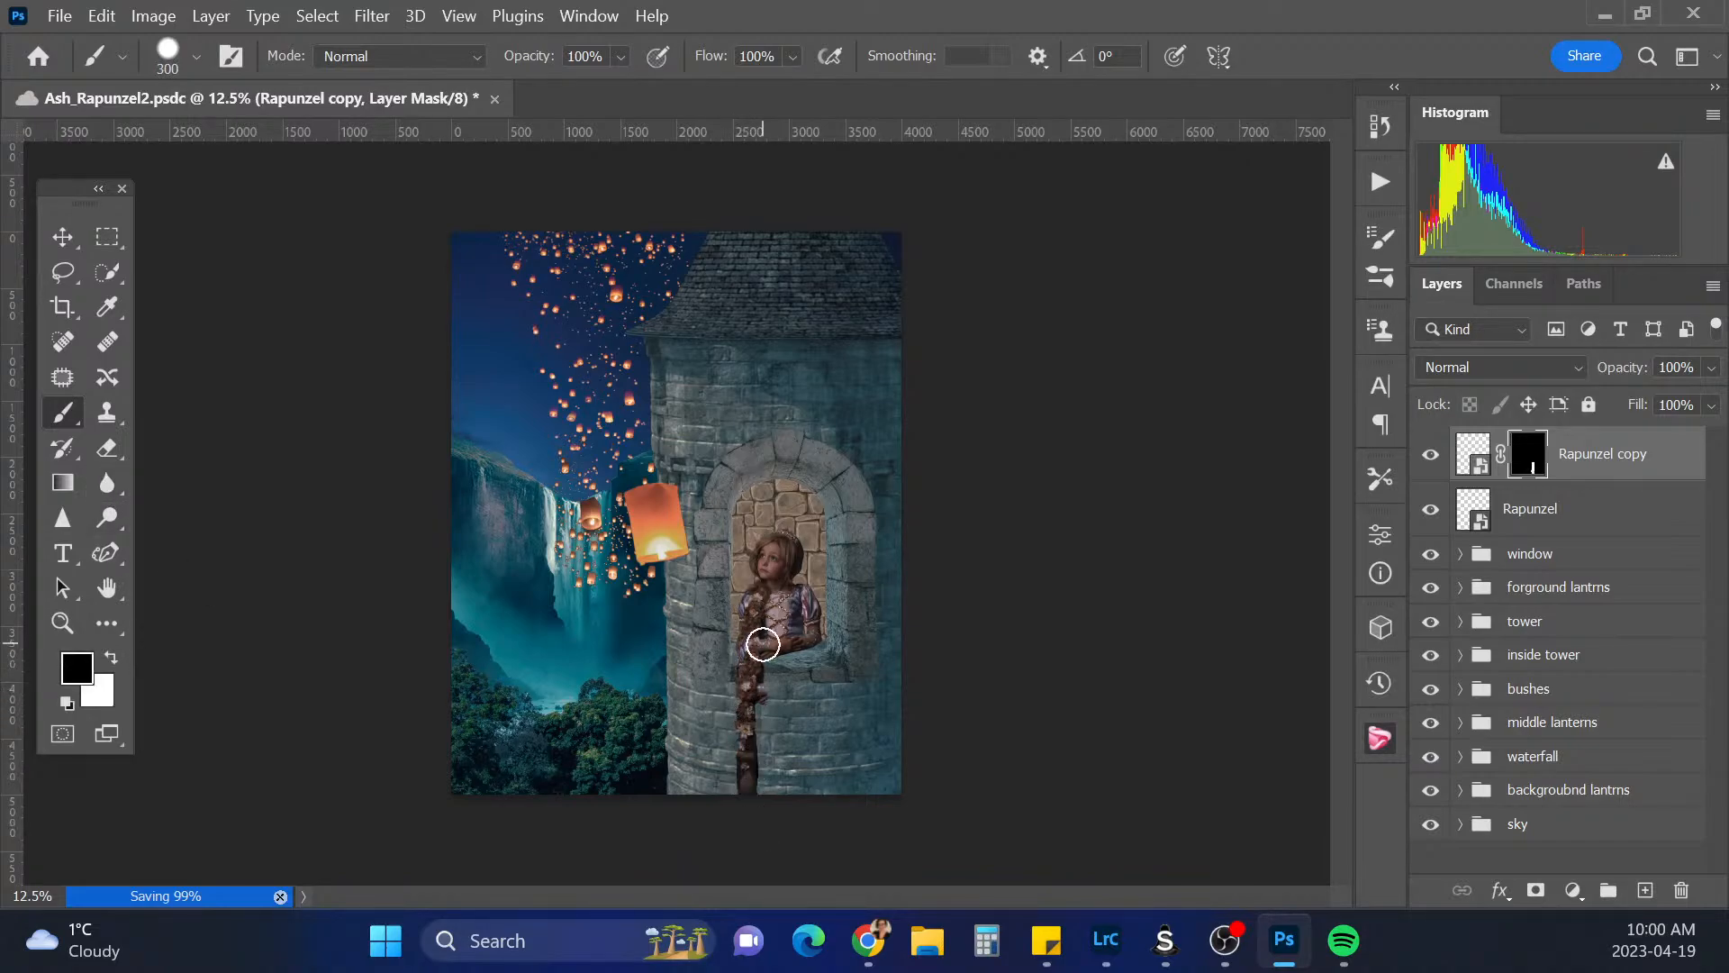
pyautogui.press('p')
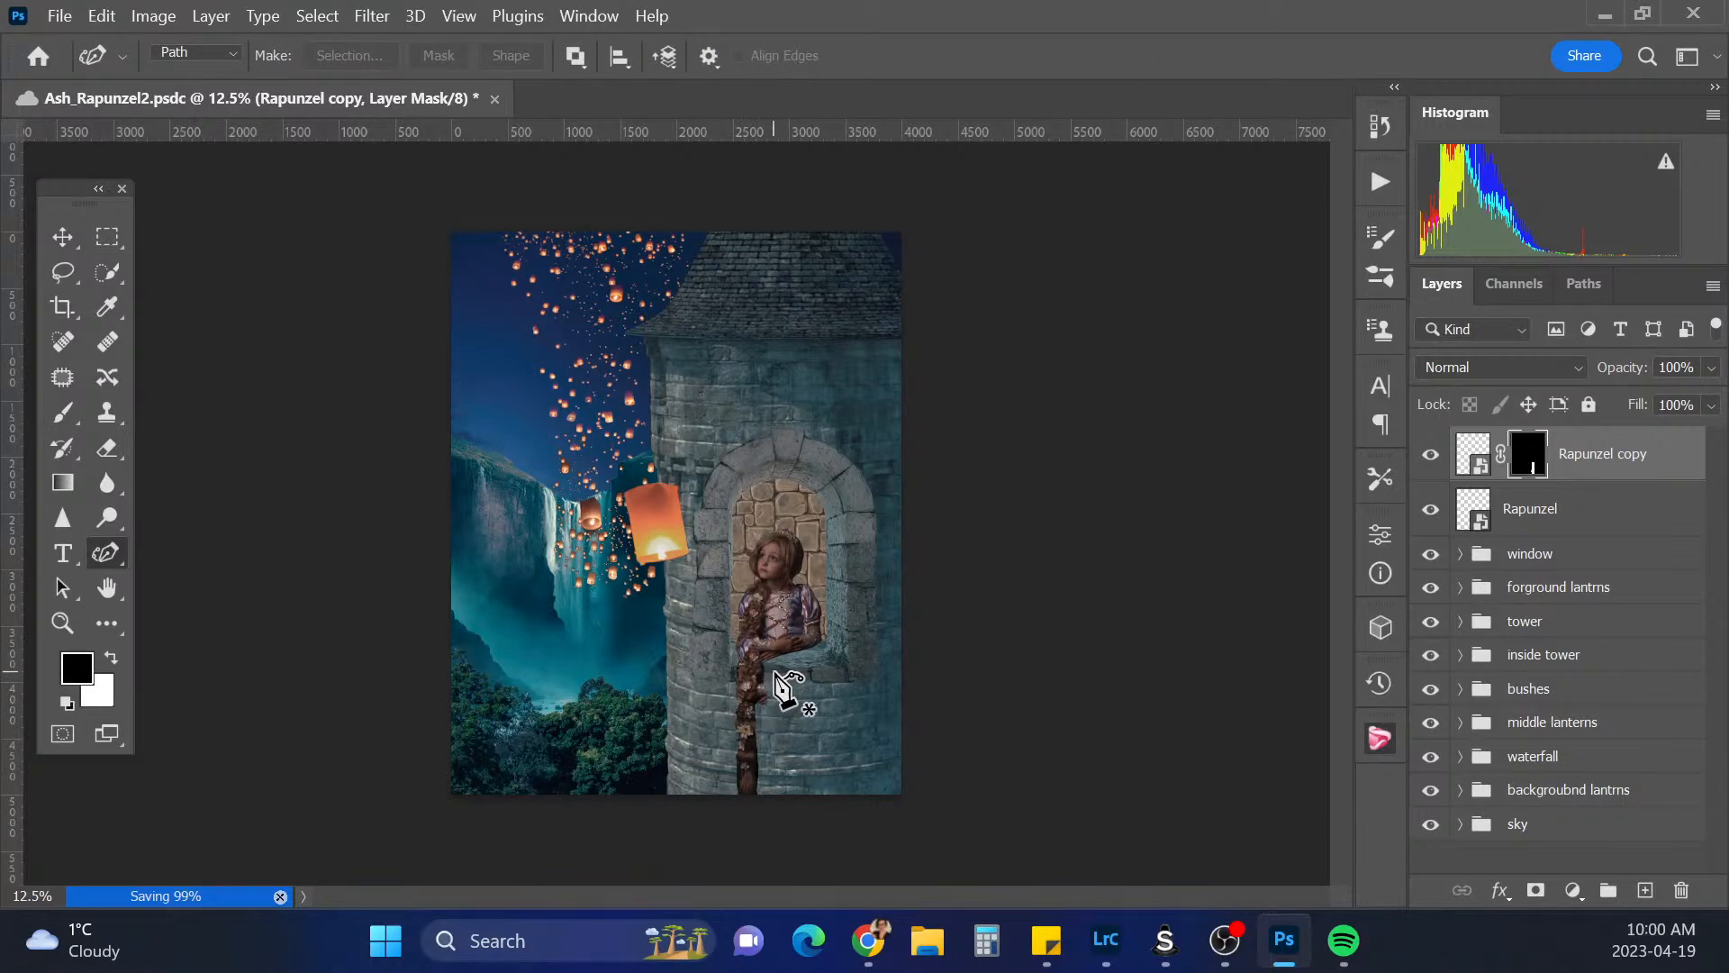
pyautogui.press('c')
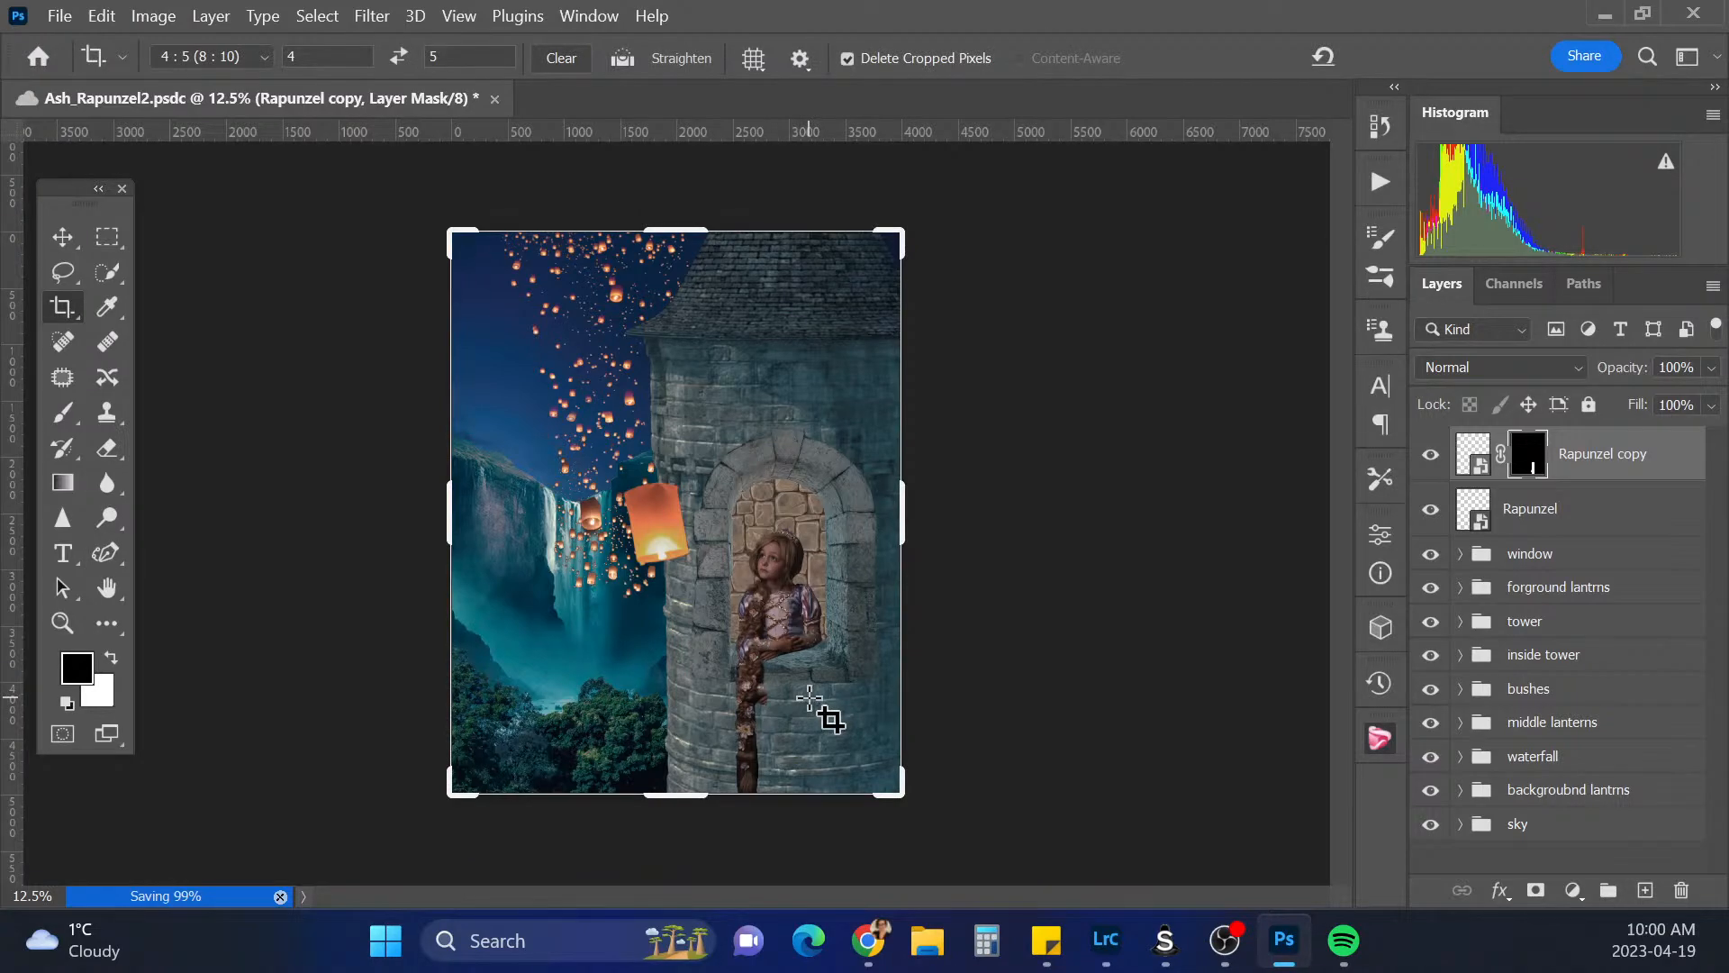
pyautogui.click(1549, 516)
pyautogui.click(1528, 456)
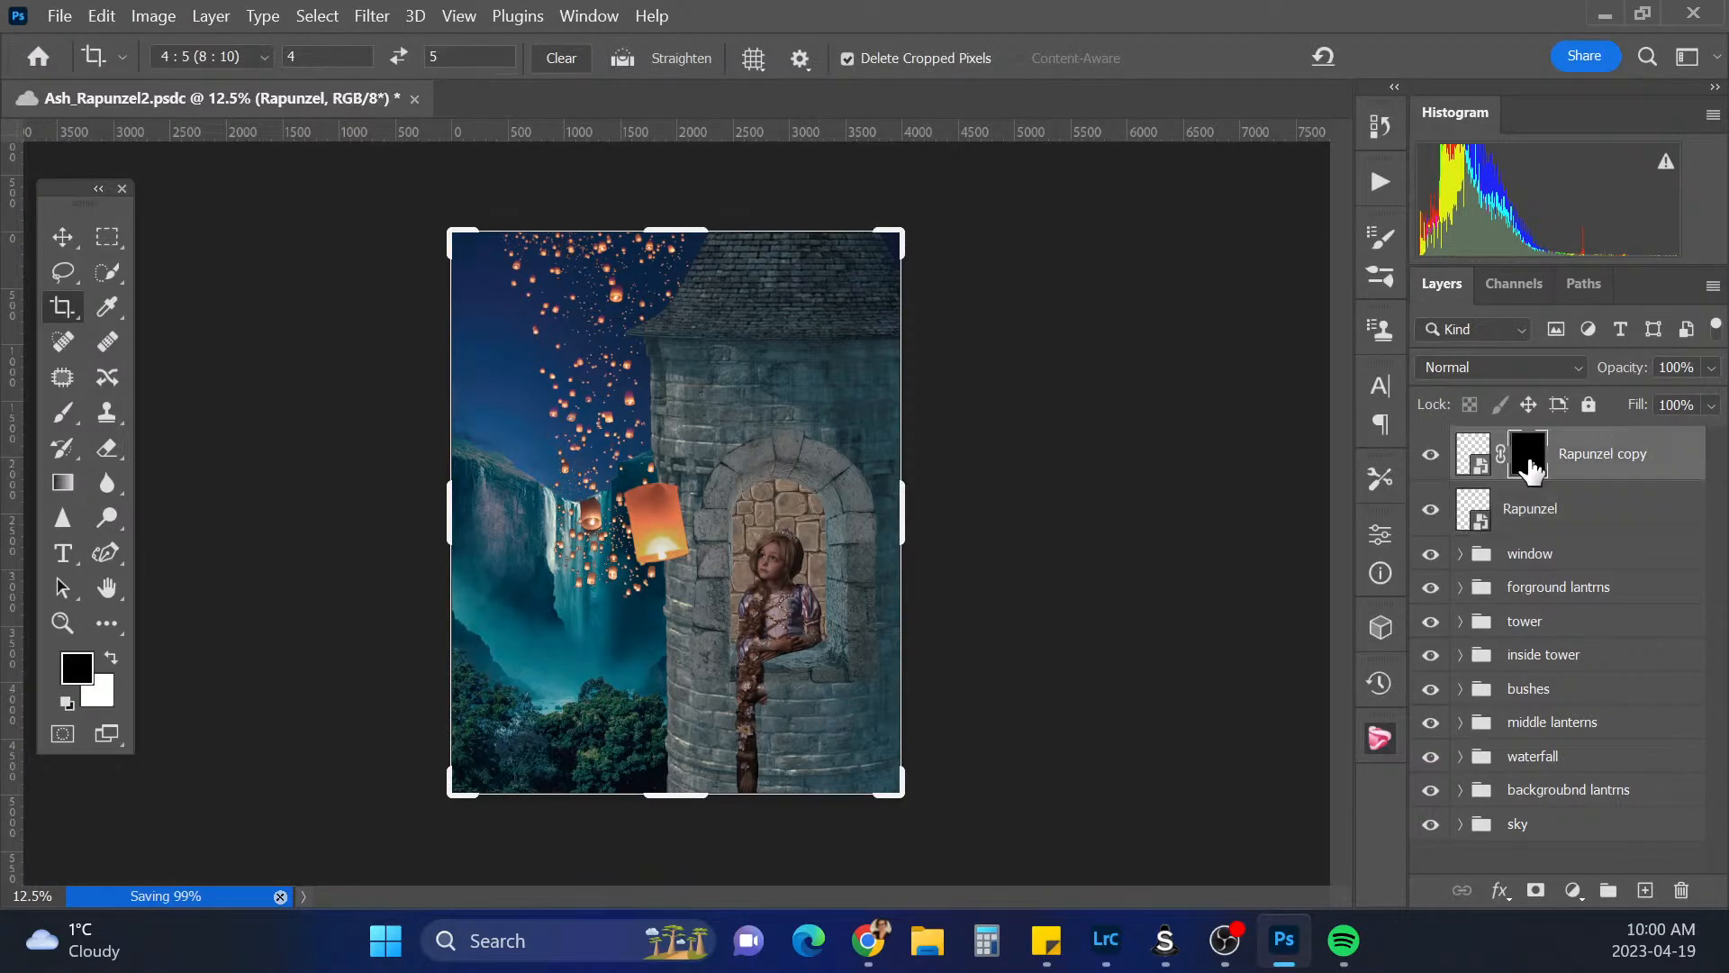
pyautogui.click(75, 424)
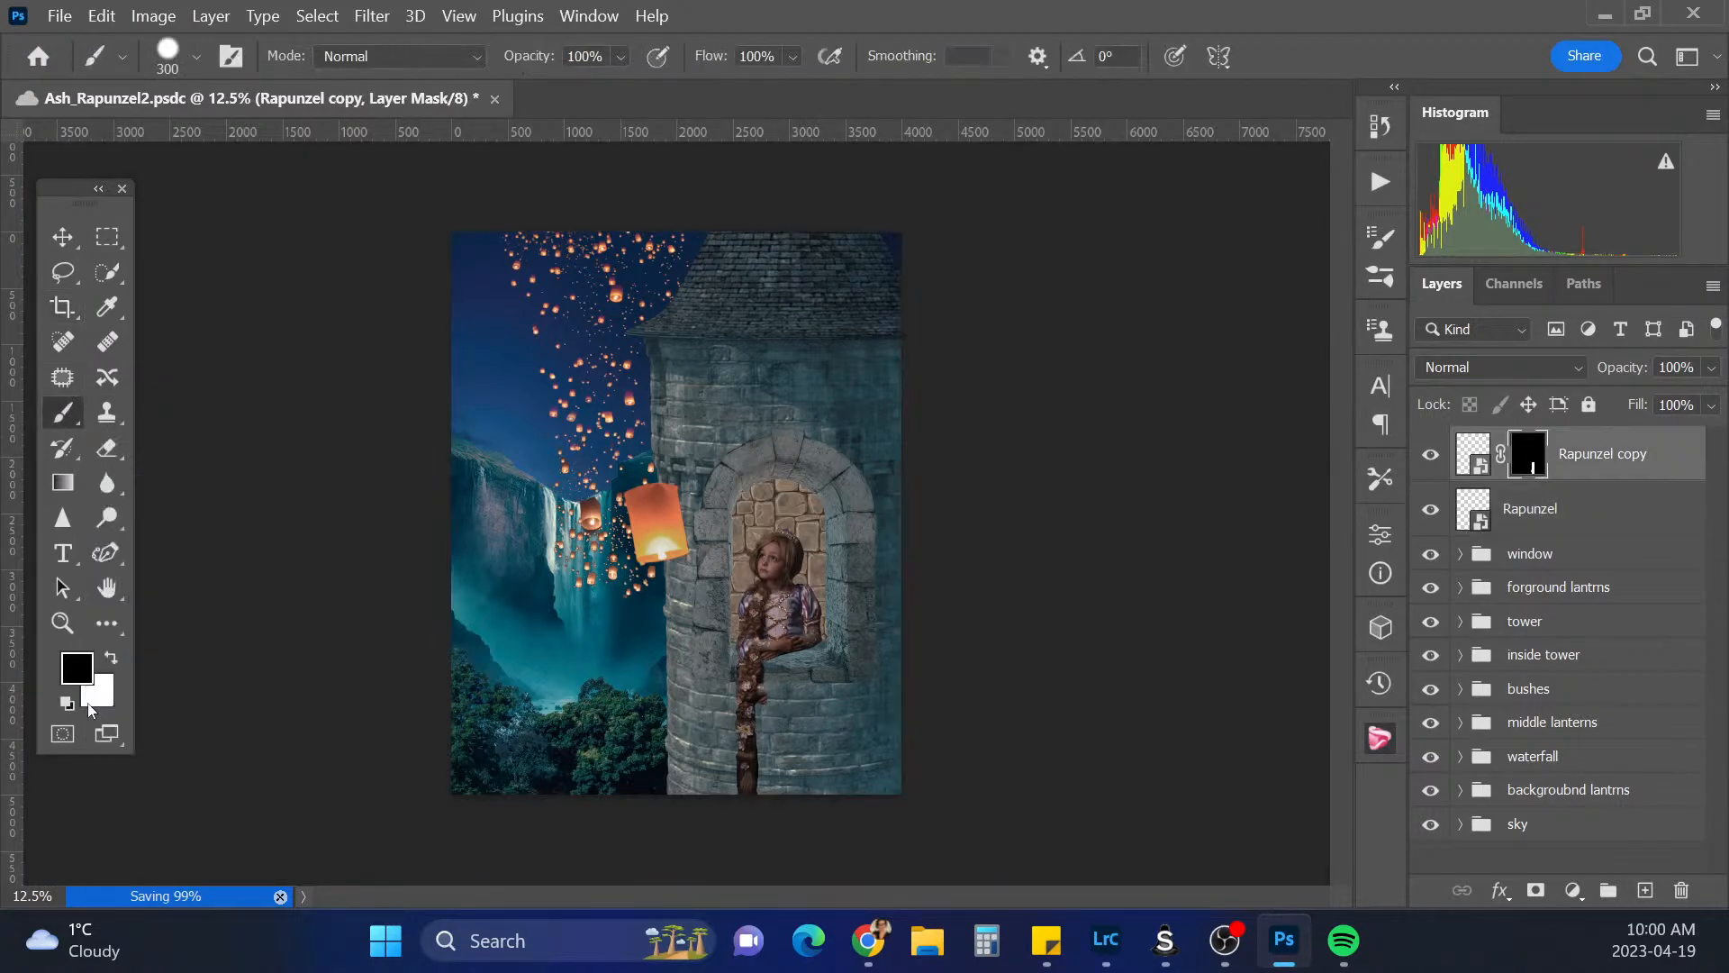
pyautogui.click(111, 659)
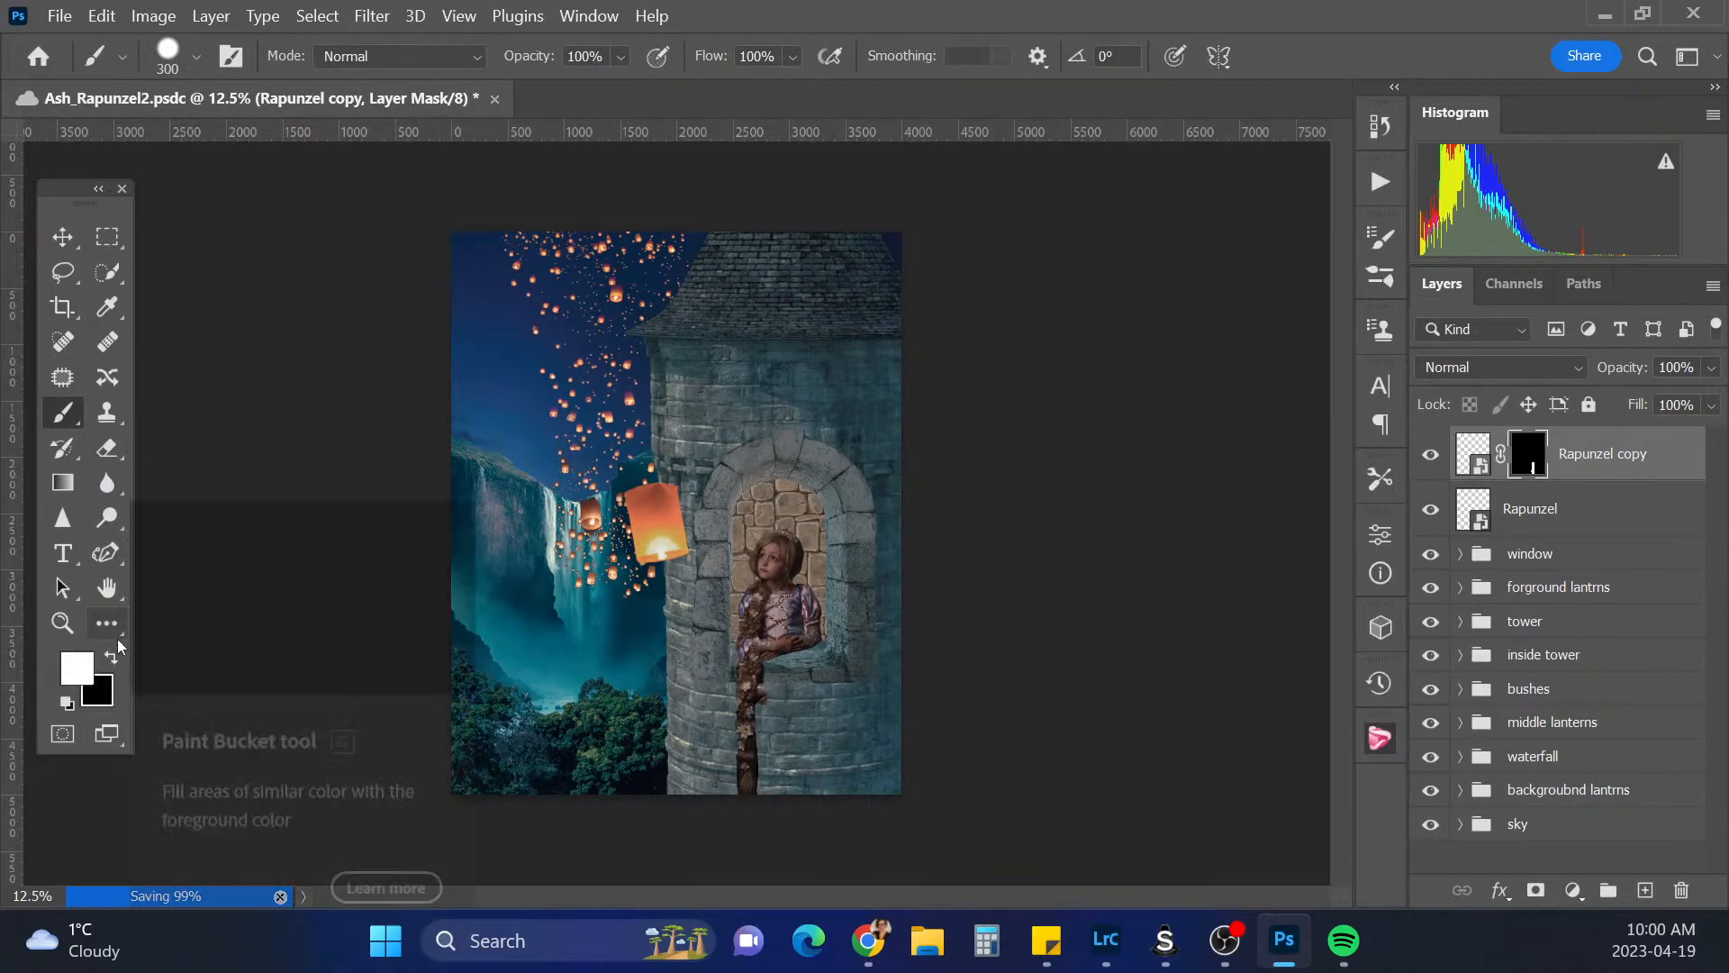
pyautogui.click(111, 656)
pyautogui.press('[')
pyautogui.press('[')
pyautogui.press('[')
pyautogui.press('[')
pyautogui.press('[')
pyautogui.press('[')
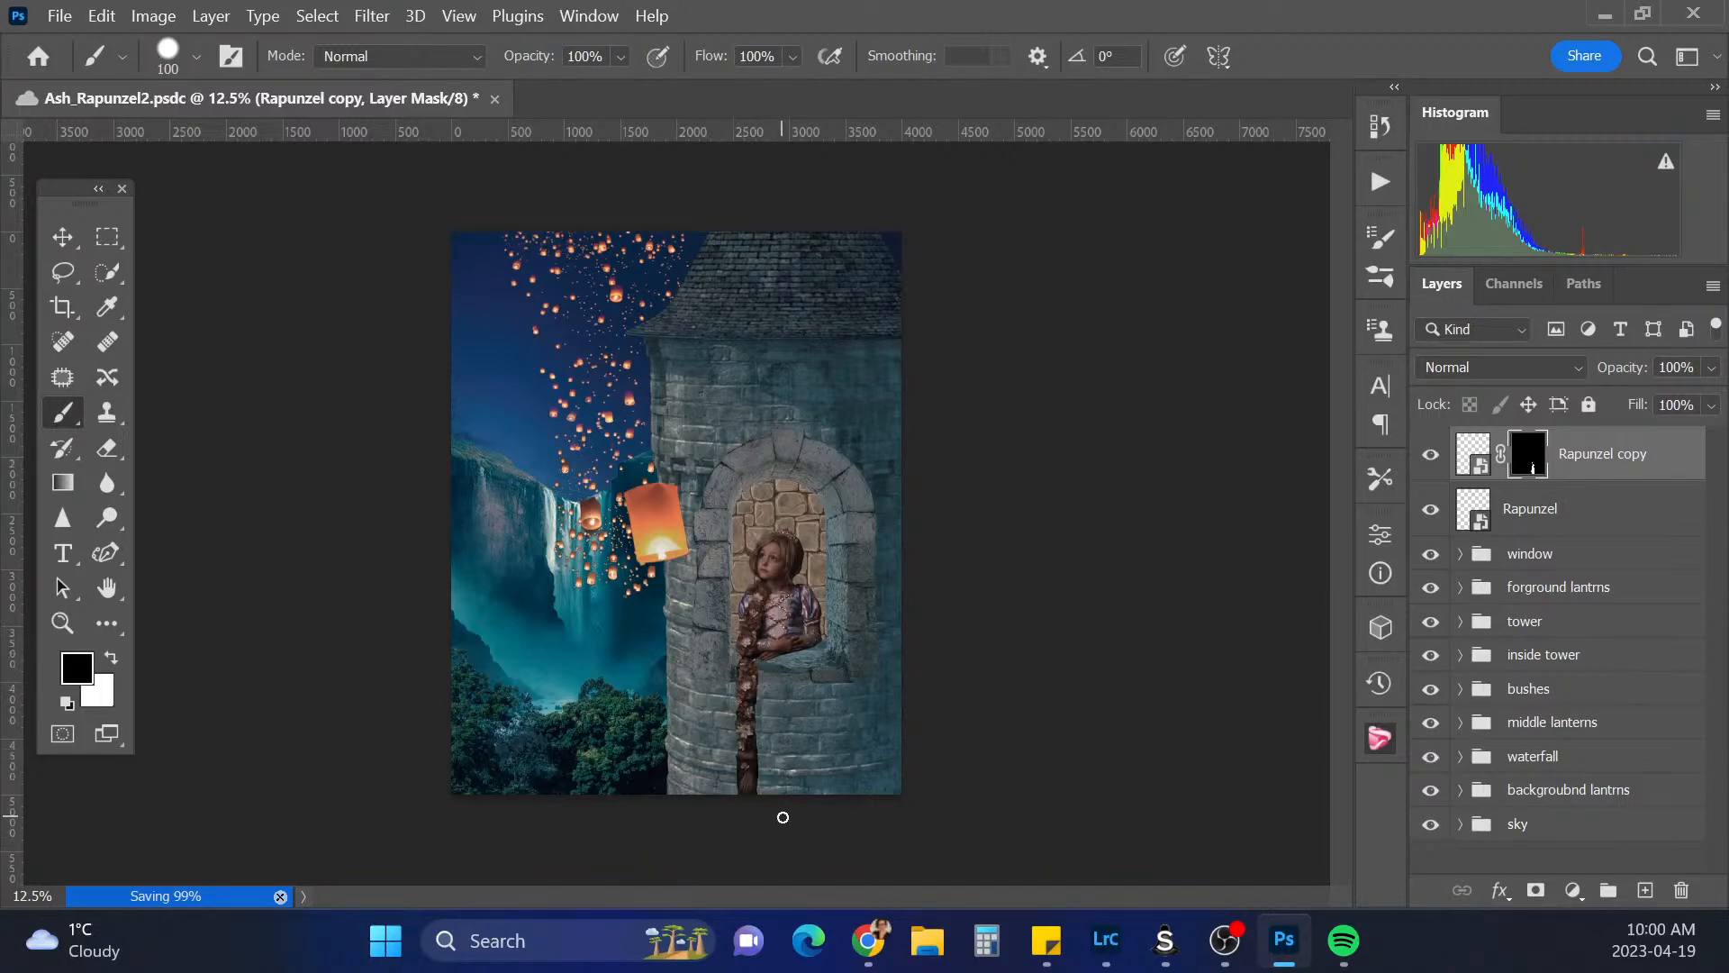
# Compare the braid with and without the Rapunzel copy layer, both in the full image and close up
pyautogui.click(1433, 455)
pyautogui.click(1432, 455)
pyautogui.click(1434, 457)
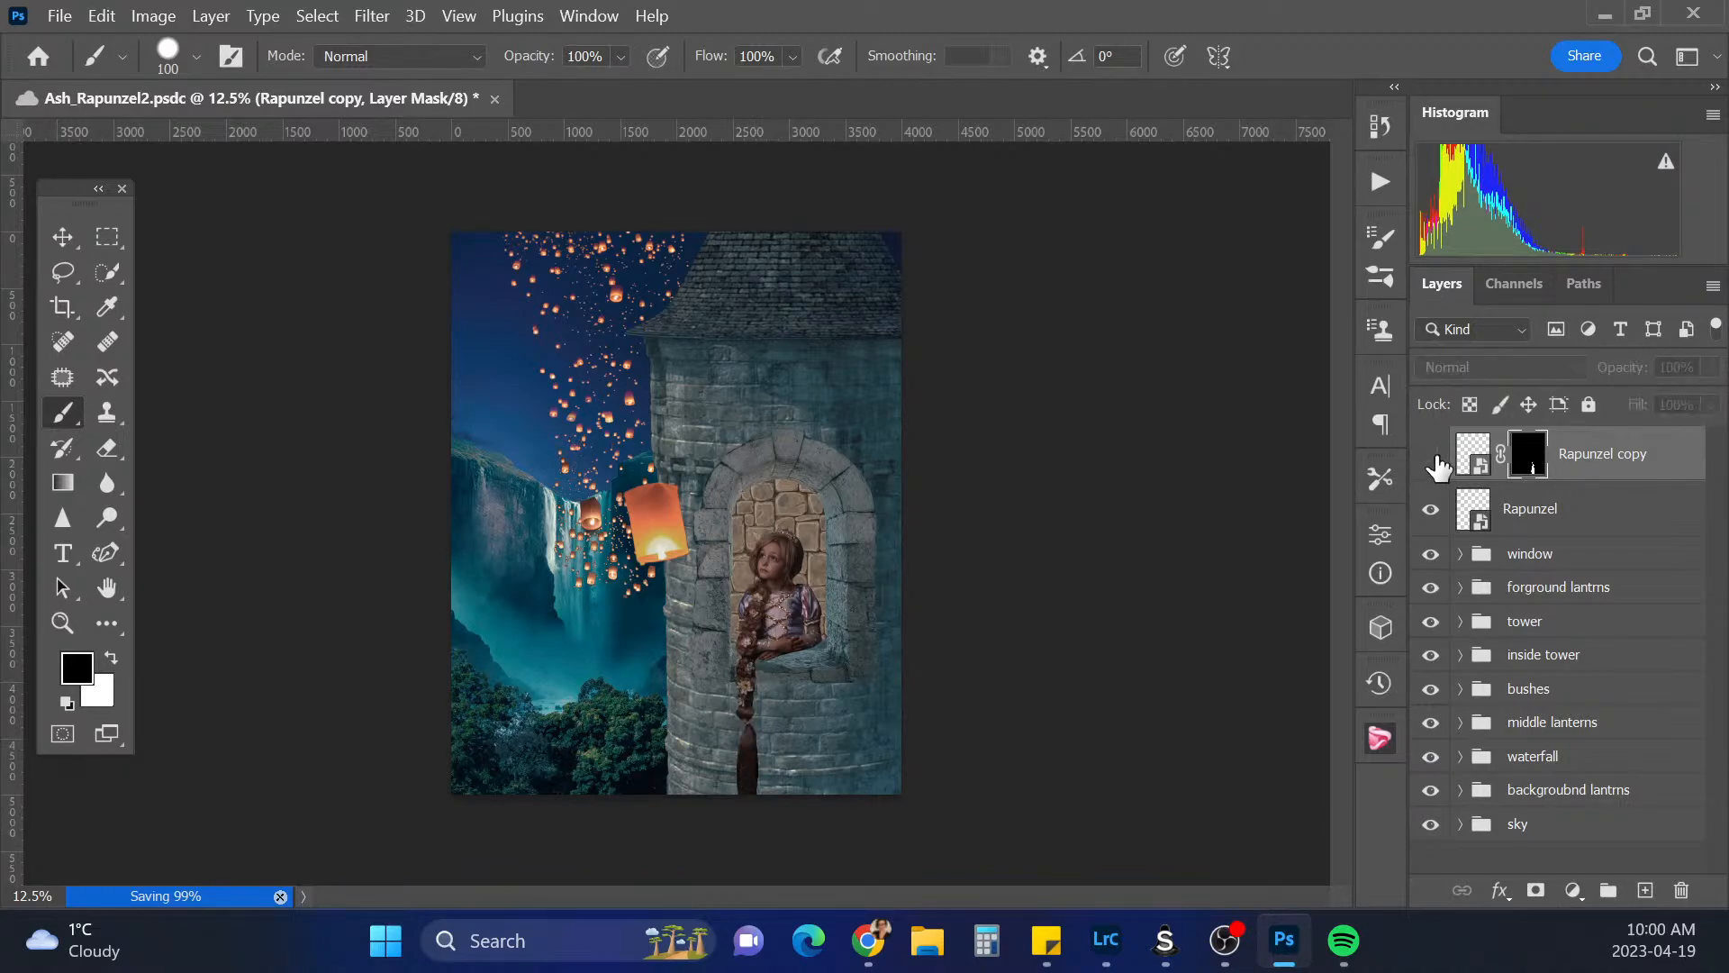
pyautogui.click(1433, 456)
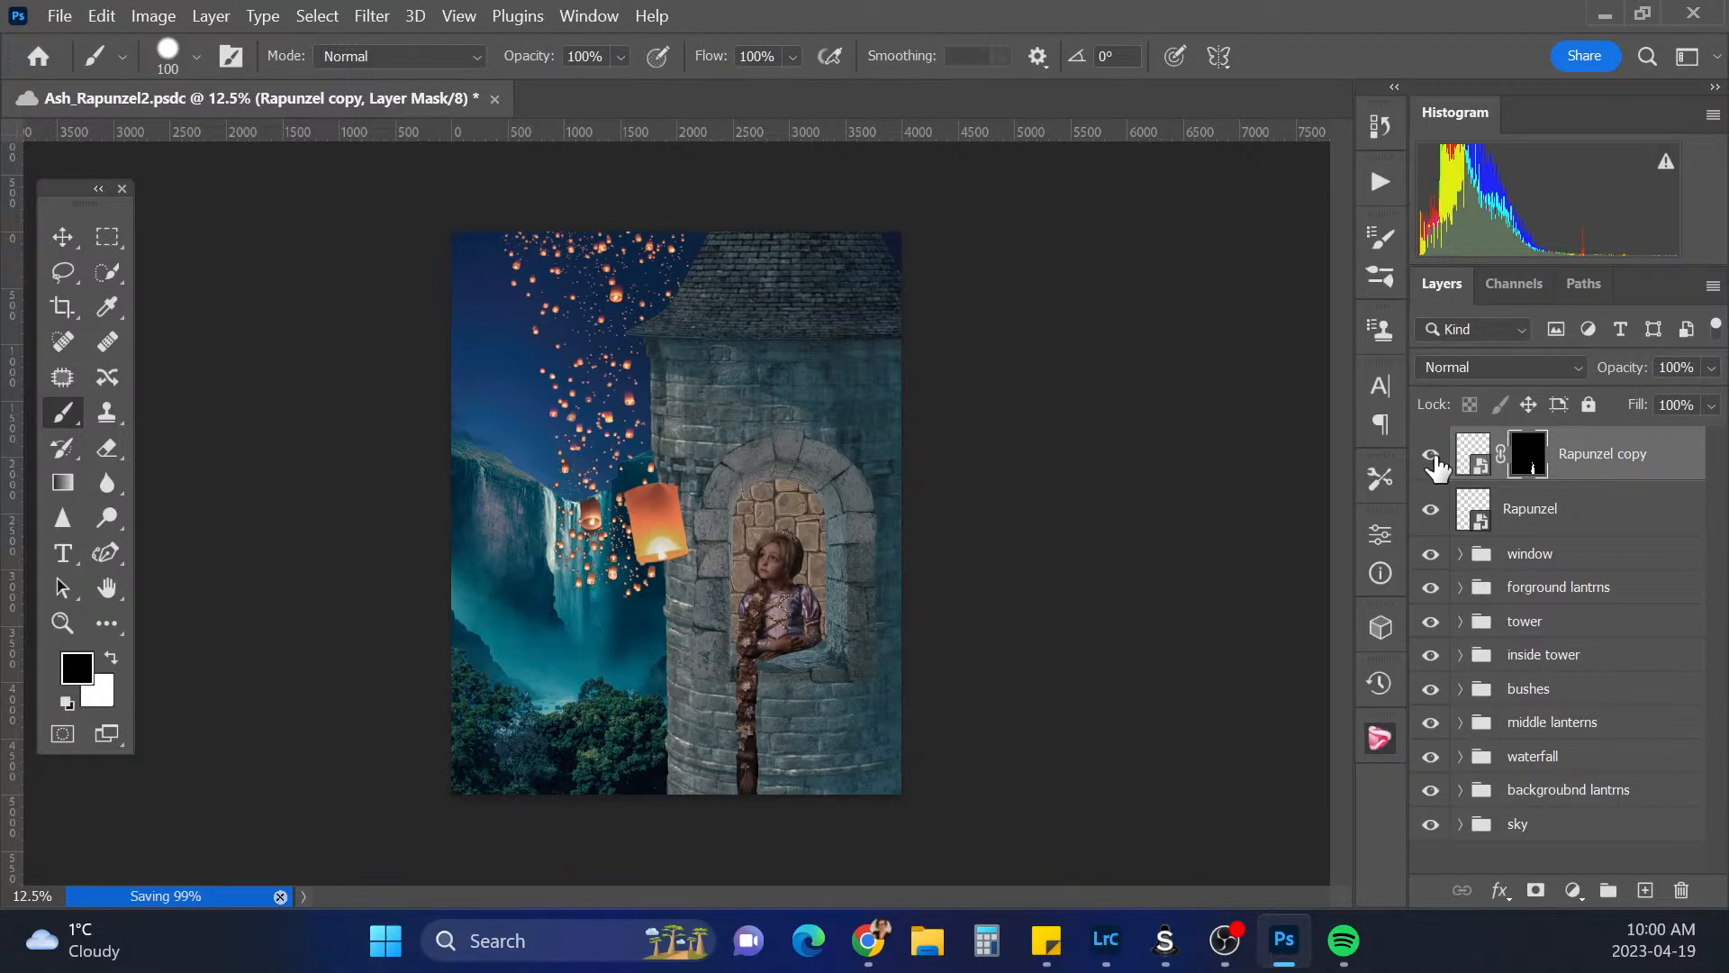
pyautogui.hotkey('ctrl', '+')
pyautogui.hotkey('ctrl', '+')
pyautogui.hotkey('ctrl', '+')
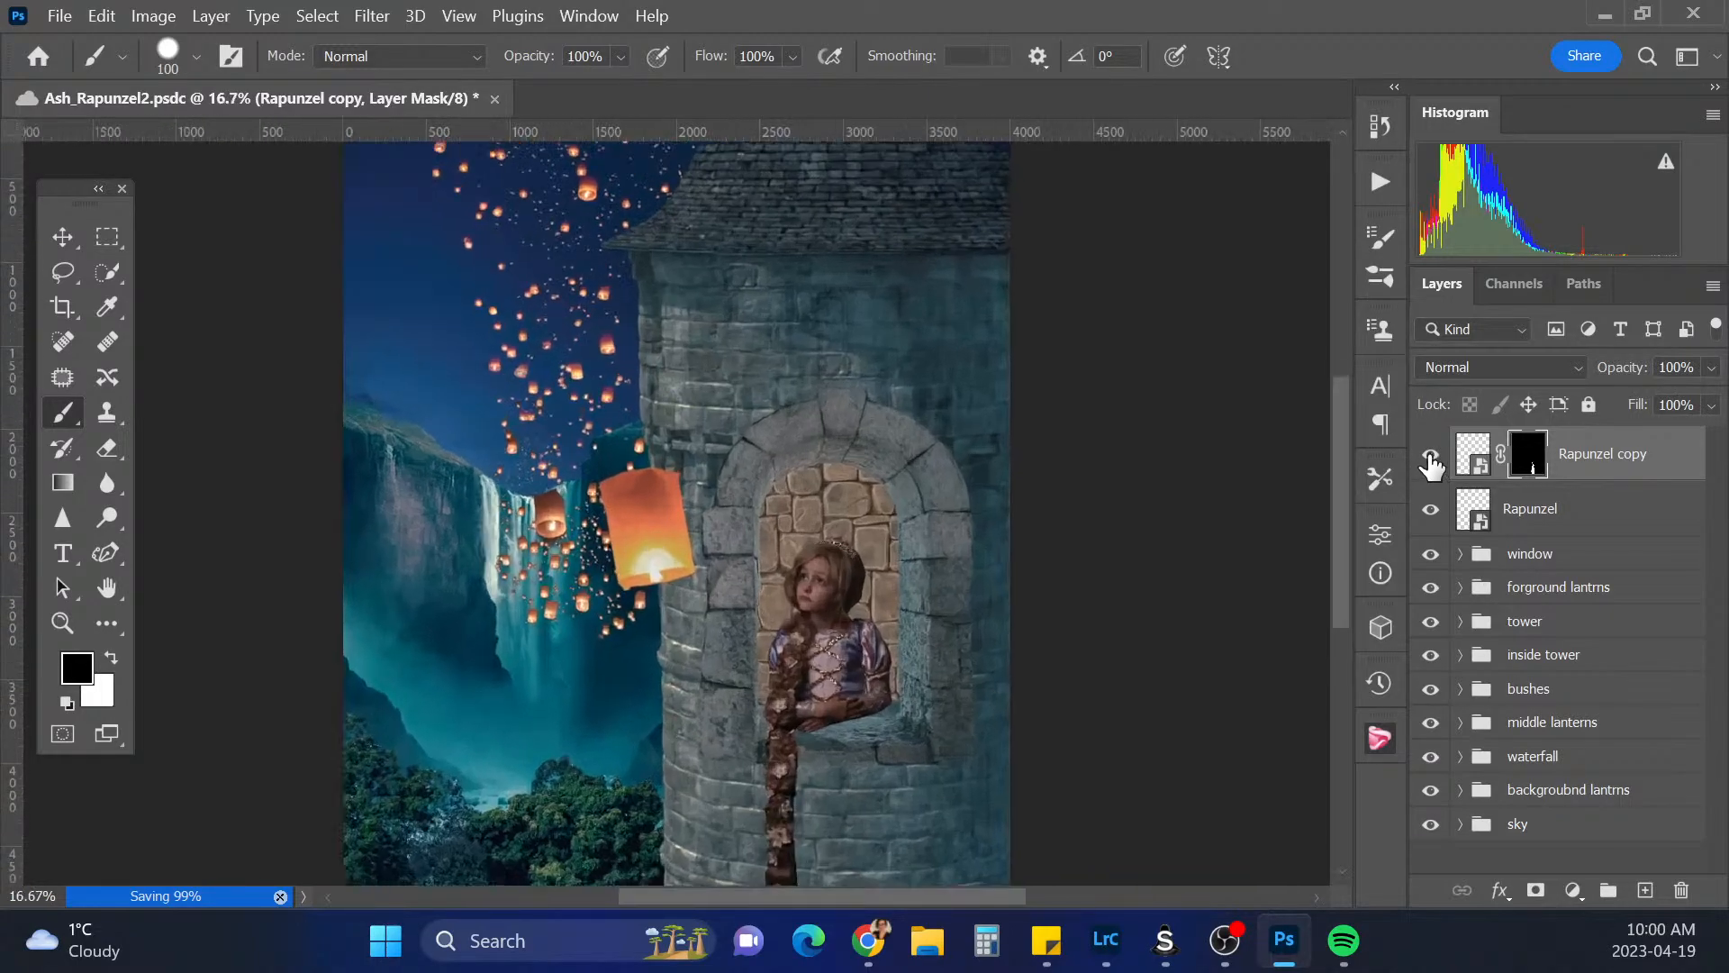
pyautogui.scroll(-2, 1319, 514)
pyautogui.scroll(-2, 1329, 531)
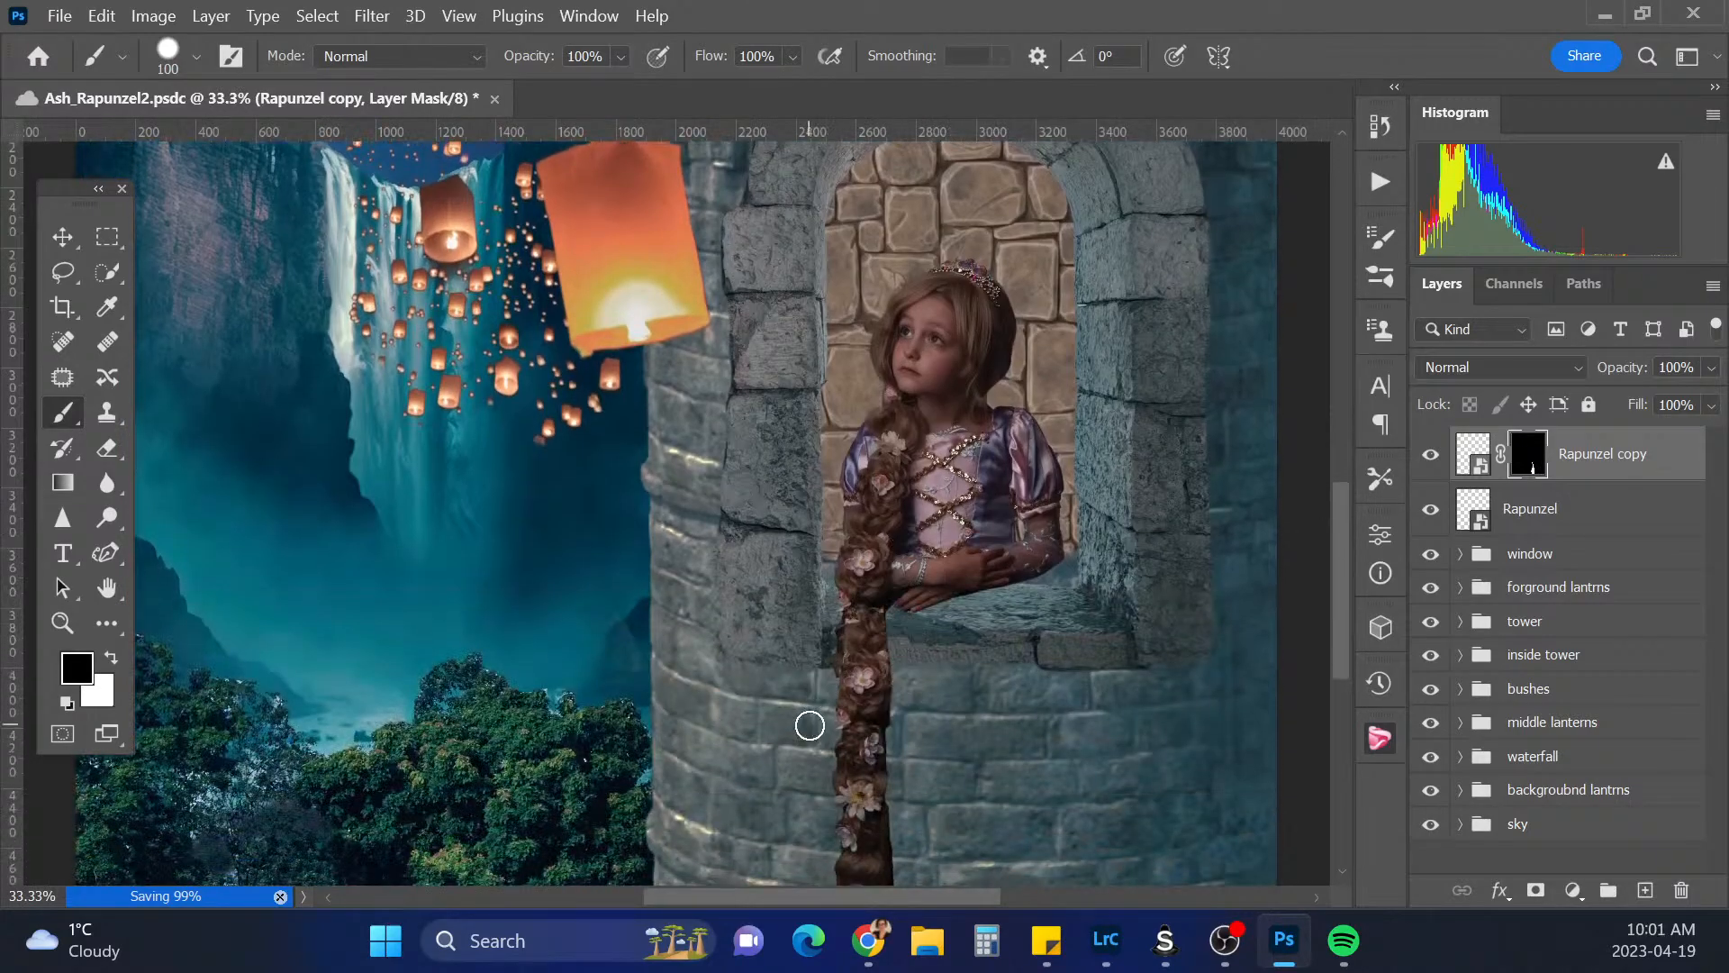
pyautogui.scroll(-4, 1341, 598)
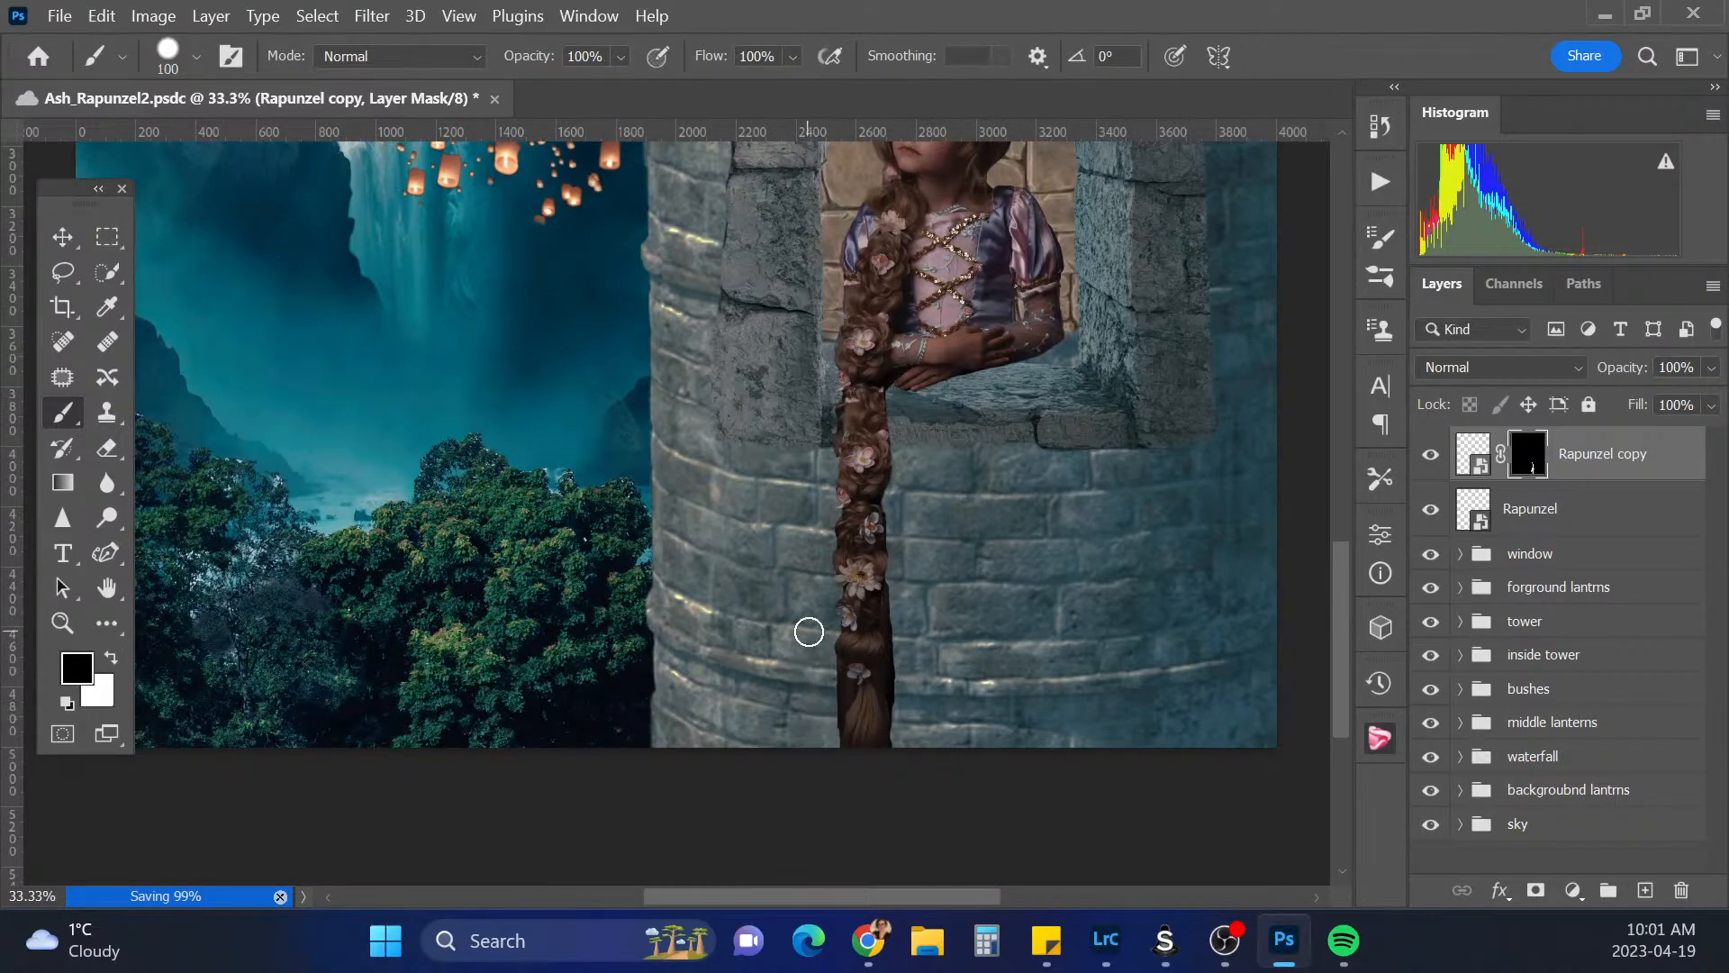
pyautogui.click(1431, 455)
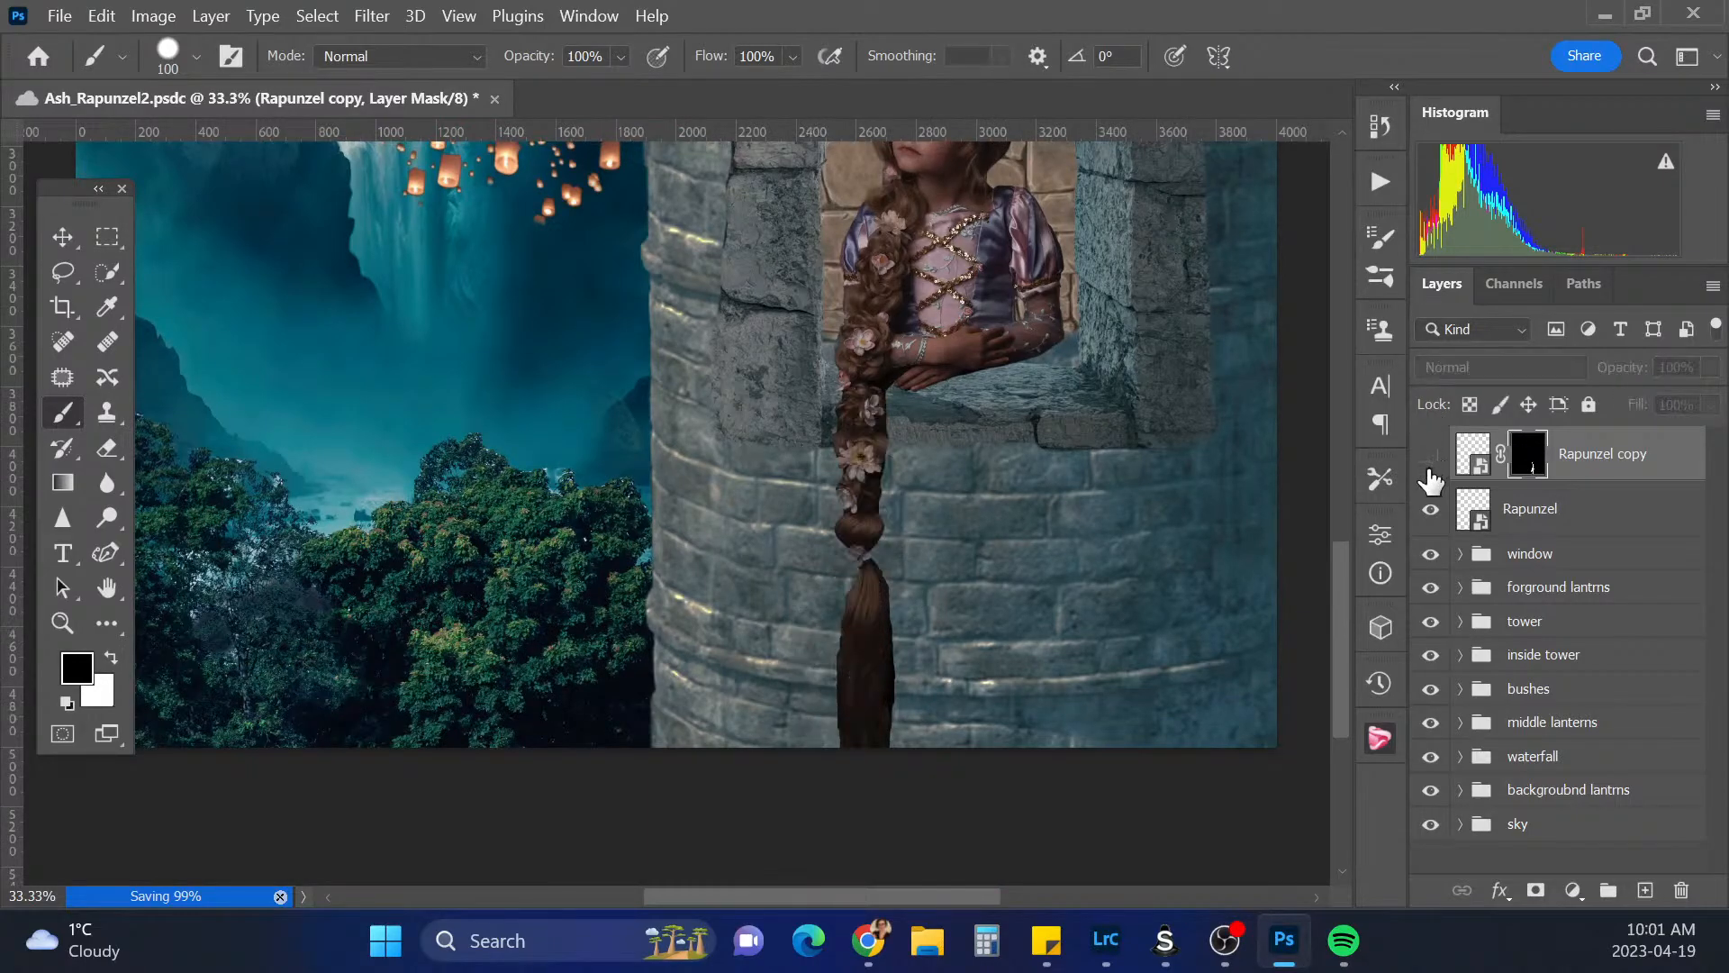
pyautogui.click(1430, 467)
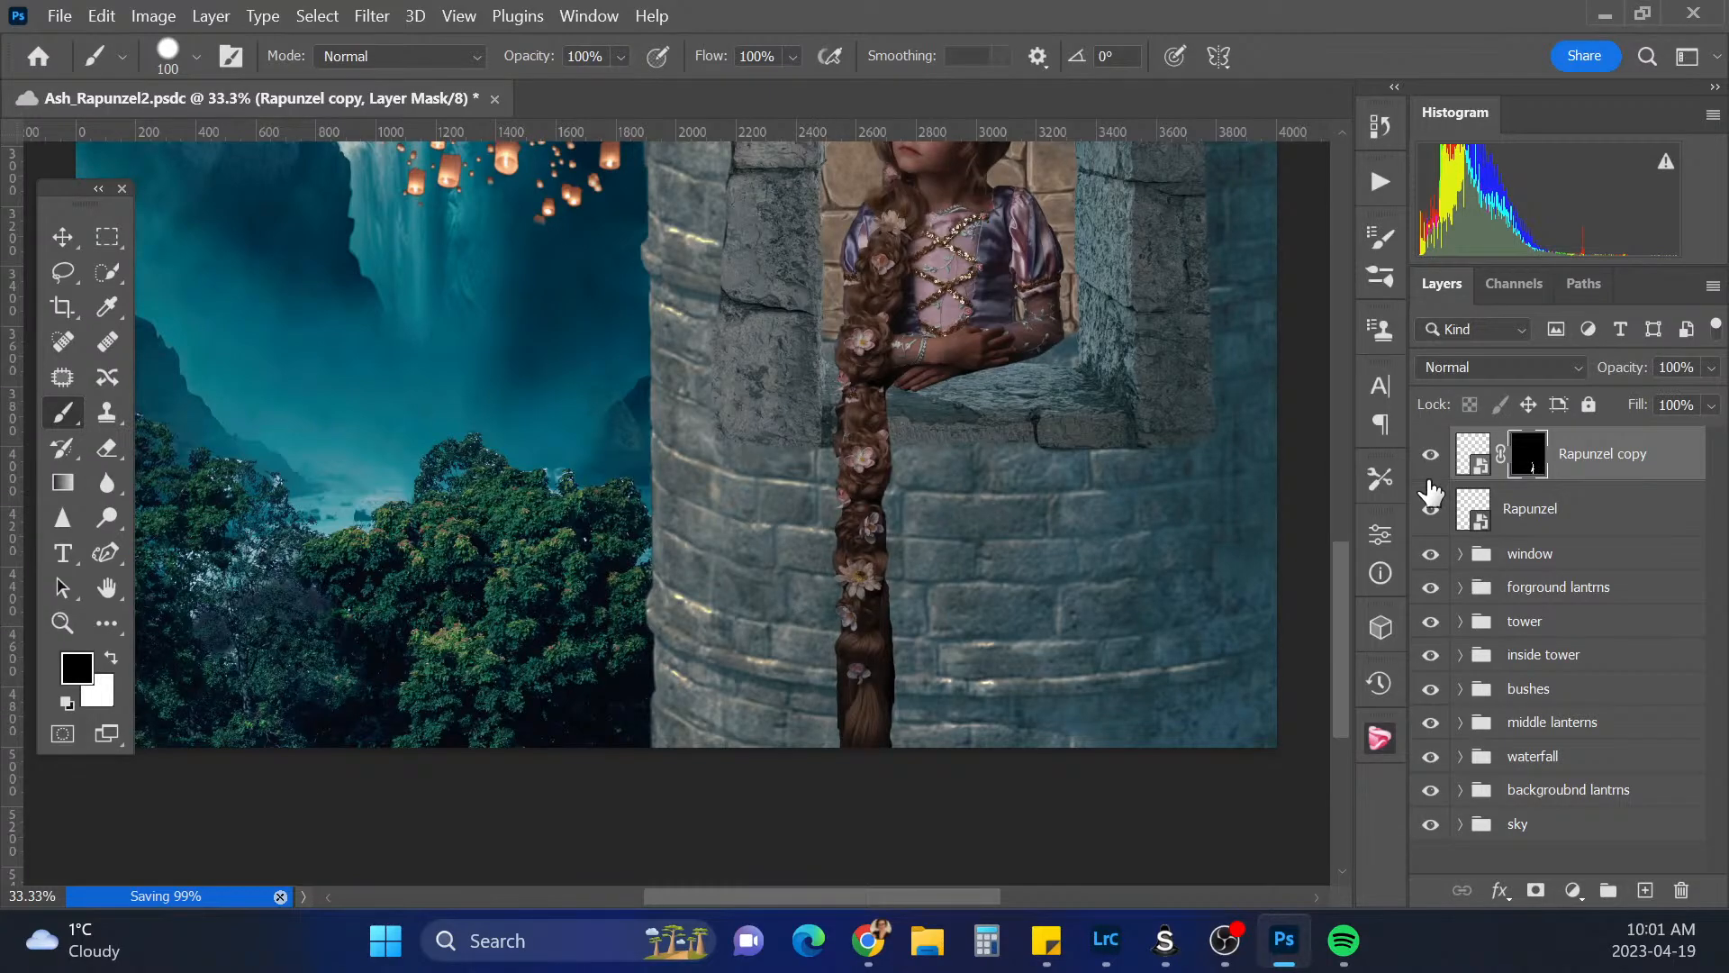
# Compare the lower braid with and without the Rapunzel copy layer and reselect the copy's layer mask
pyautogui.click(1430, 457)
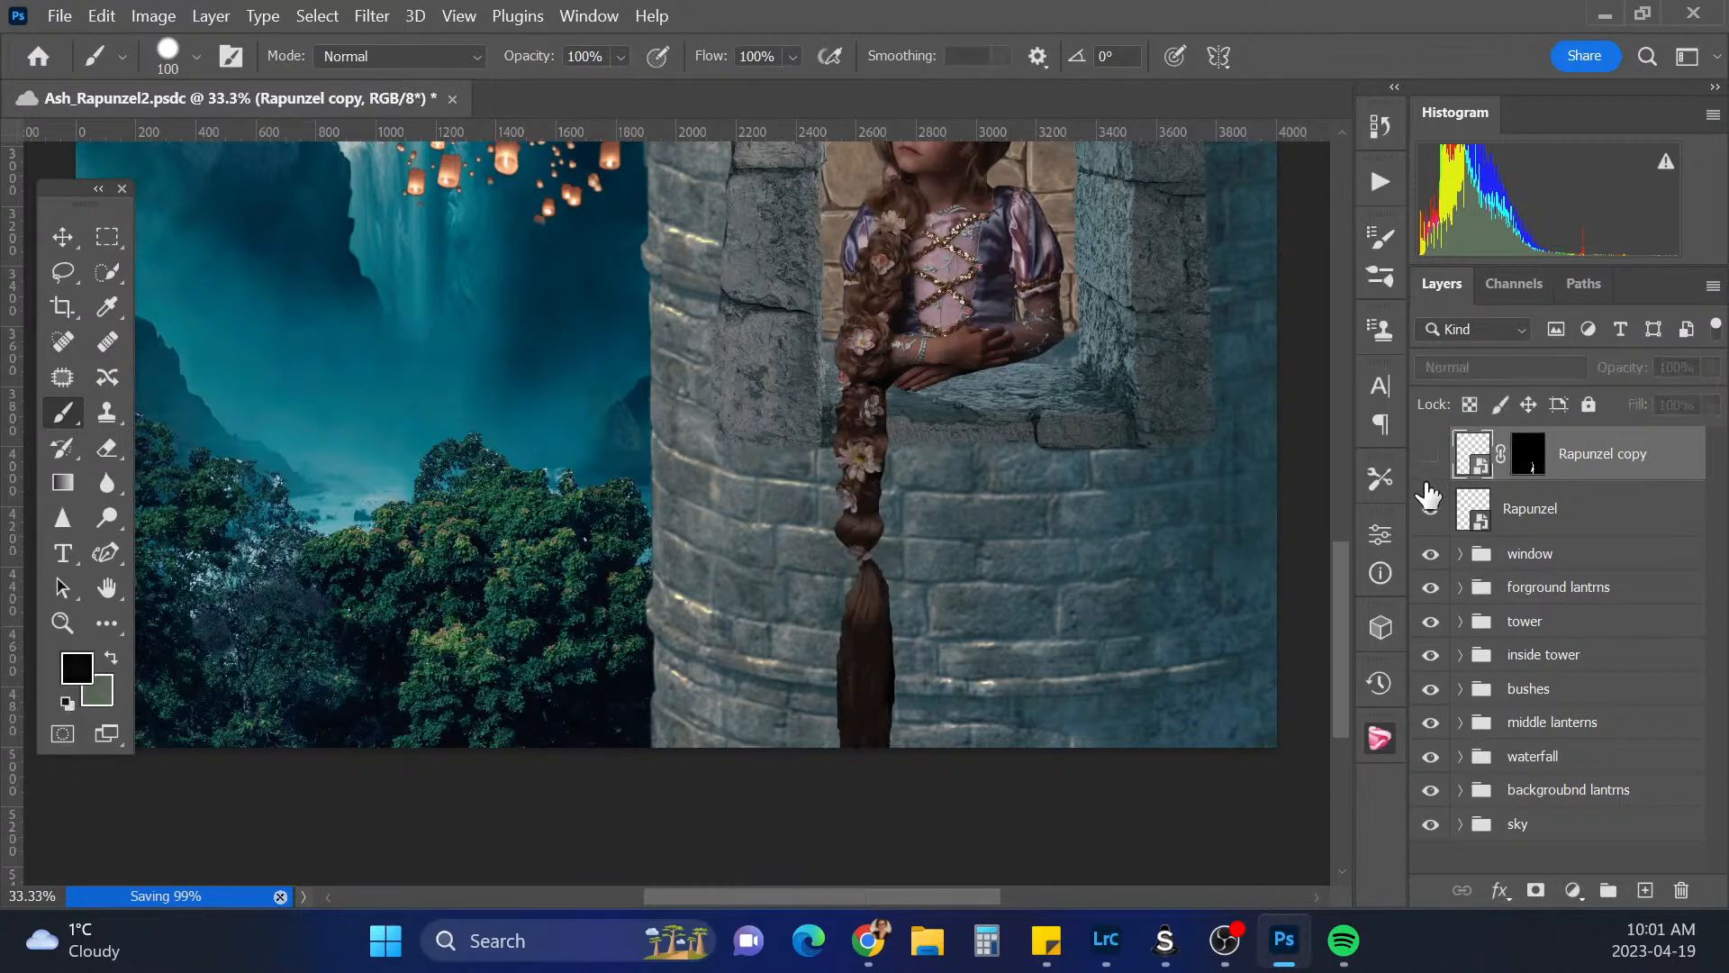
pyautogui.click(1430, 456)
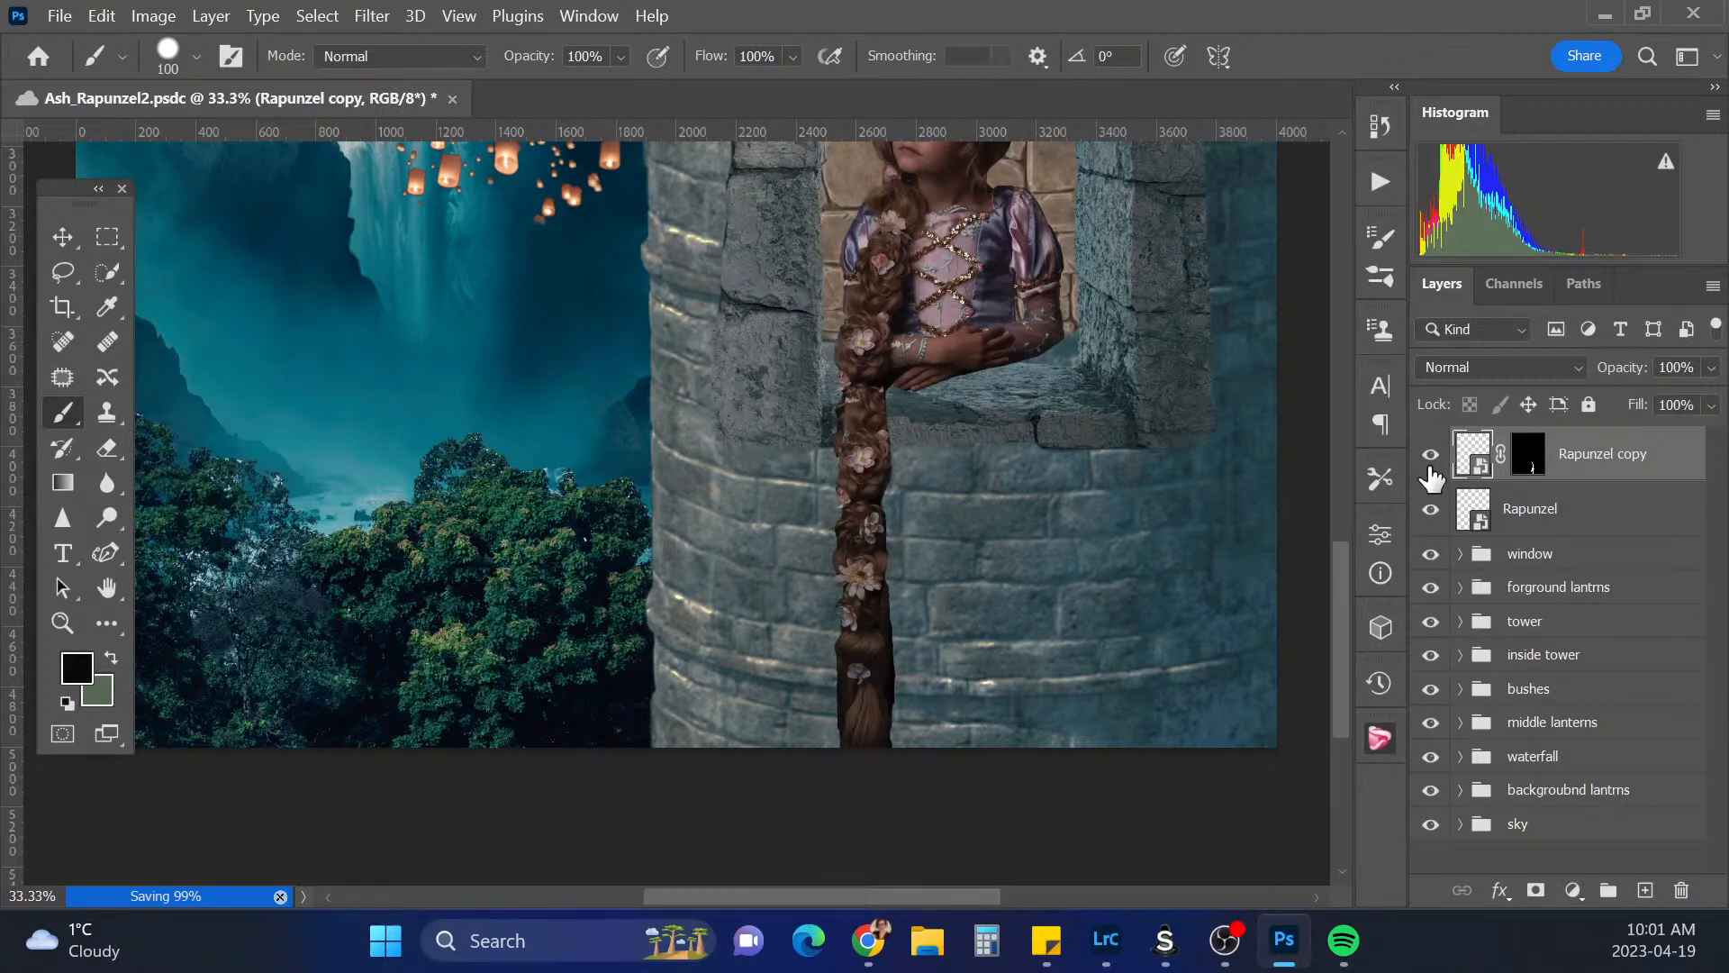
pyautogui.click(1527, 473)
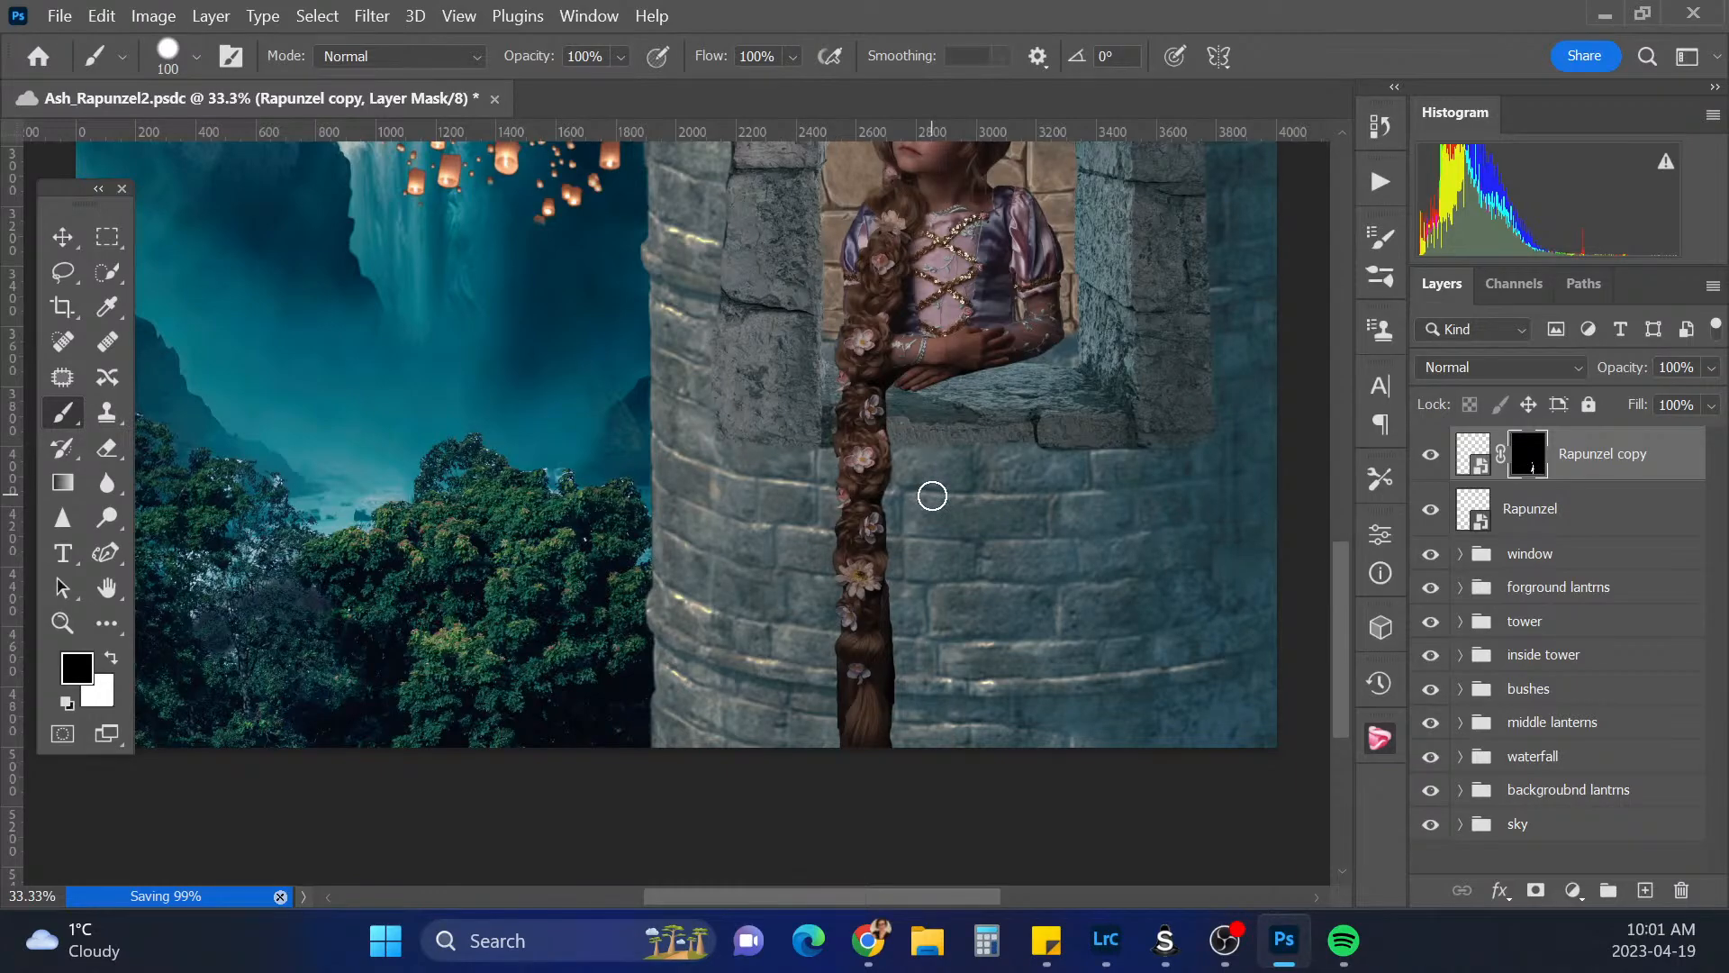
# Add a layer mask to the Rapunzel layer and paint black with a size 100 brush over the original braid end showing behind the copy
pyautogui.click(1536, 523)
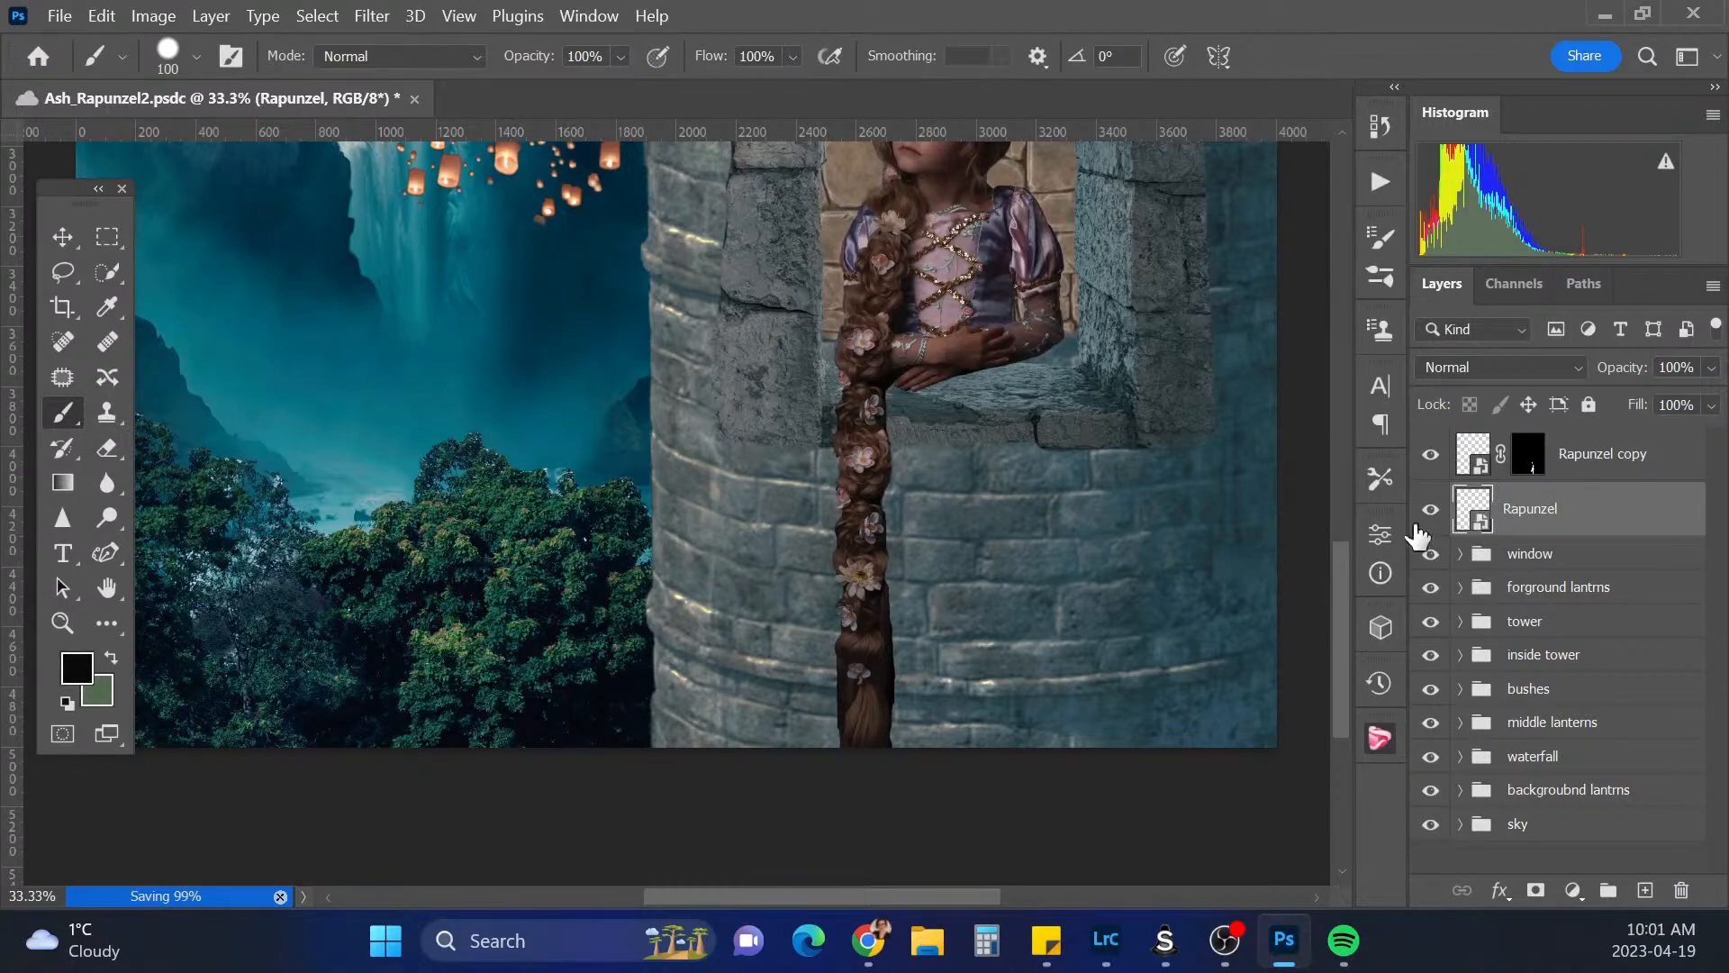
pyautogui.click(1536, 890)
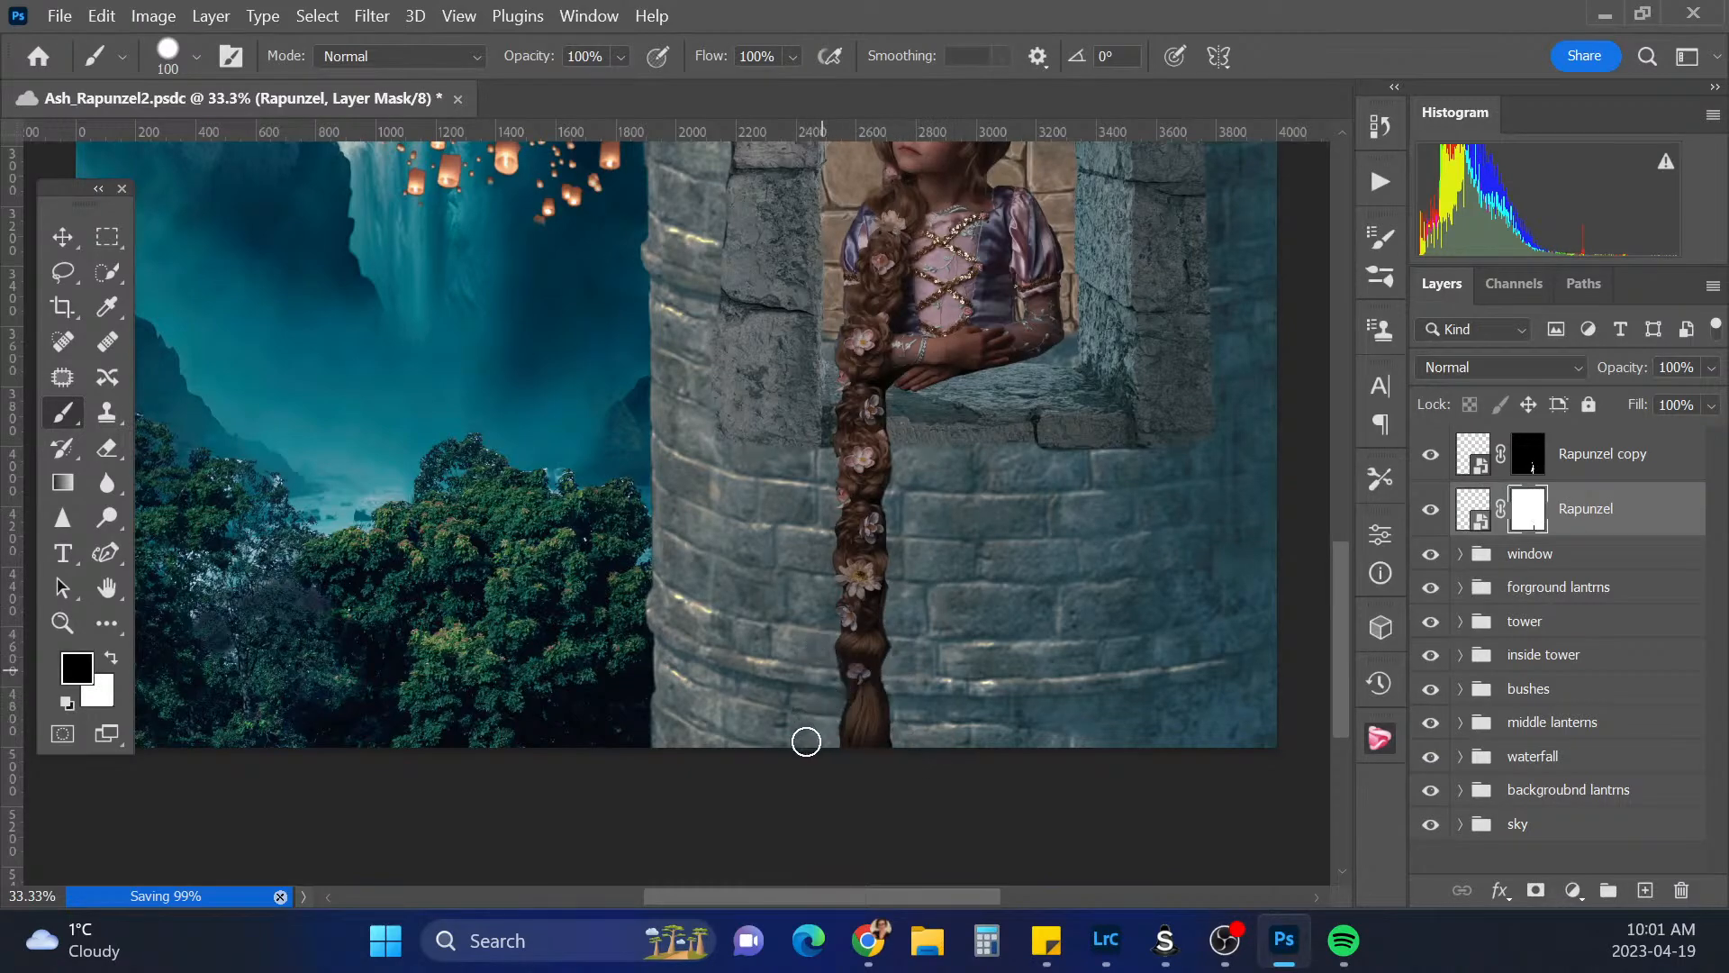
pyautogui.hotkey('ctrl', '-')
pyautogui.hotkey('ctrl', '-')
pyautogui.hotkey('ctrl', '-')
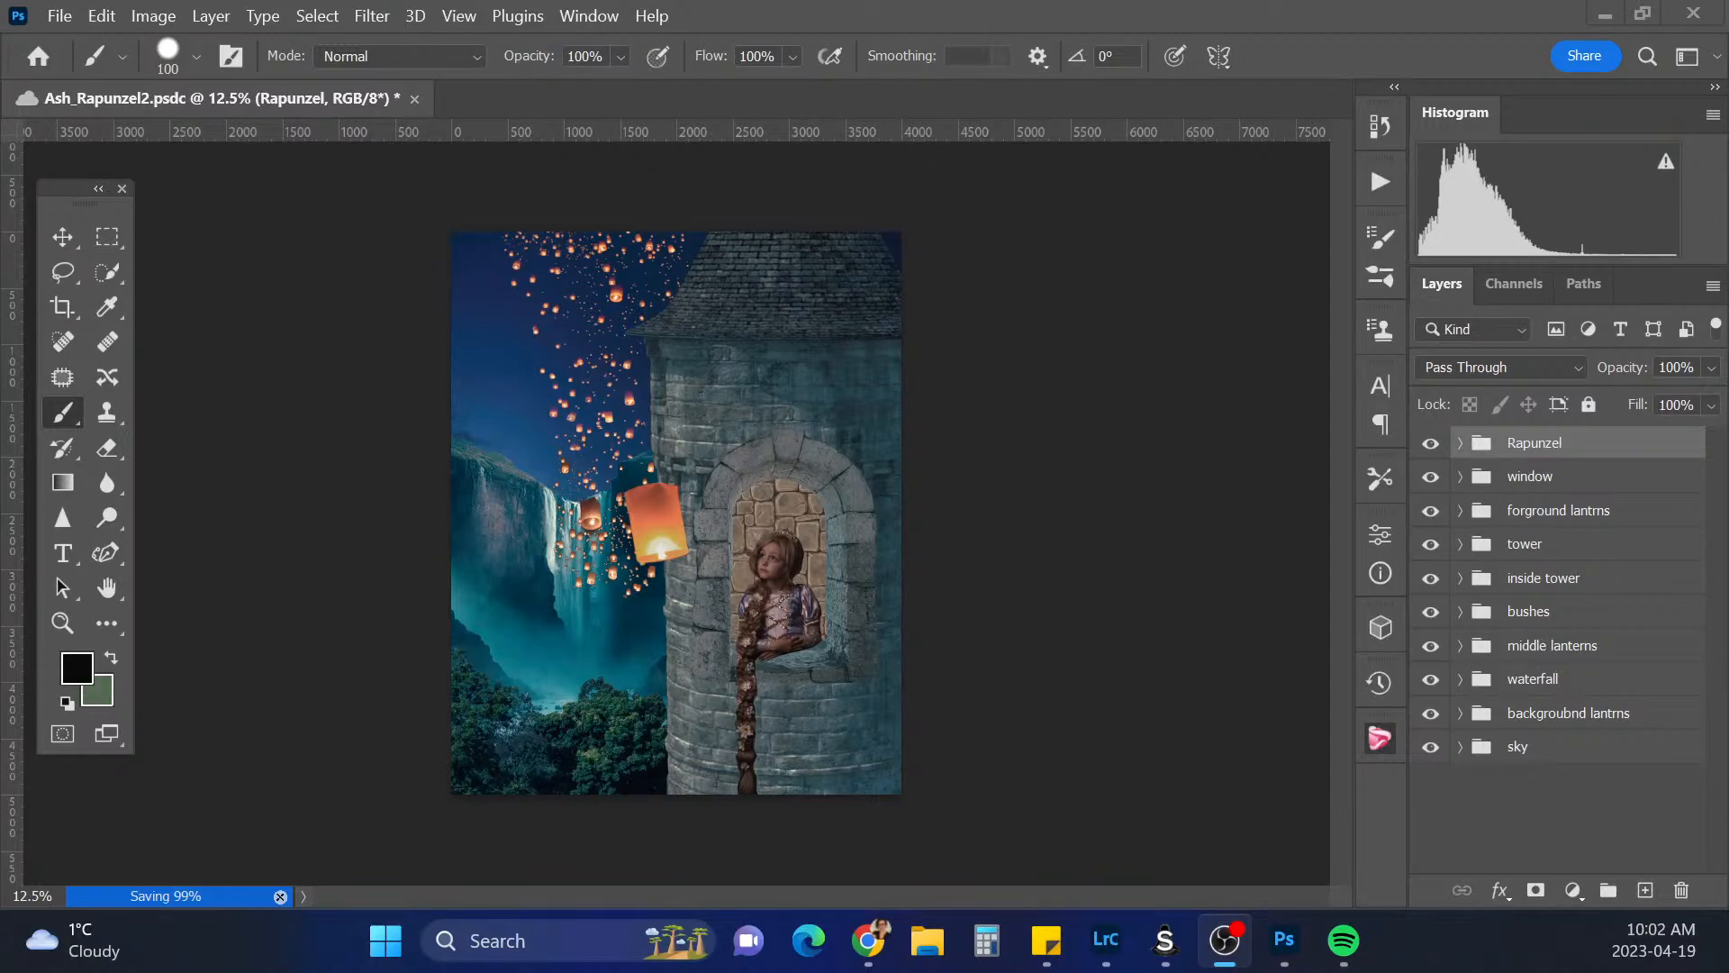
# Log in to the PixelSquid plugin and display the objects saved in the Princess lightbox
pyautogui.click(1382, 740)
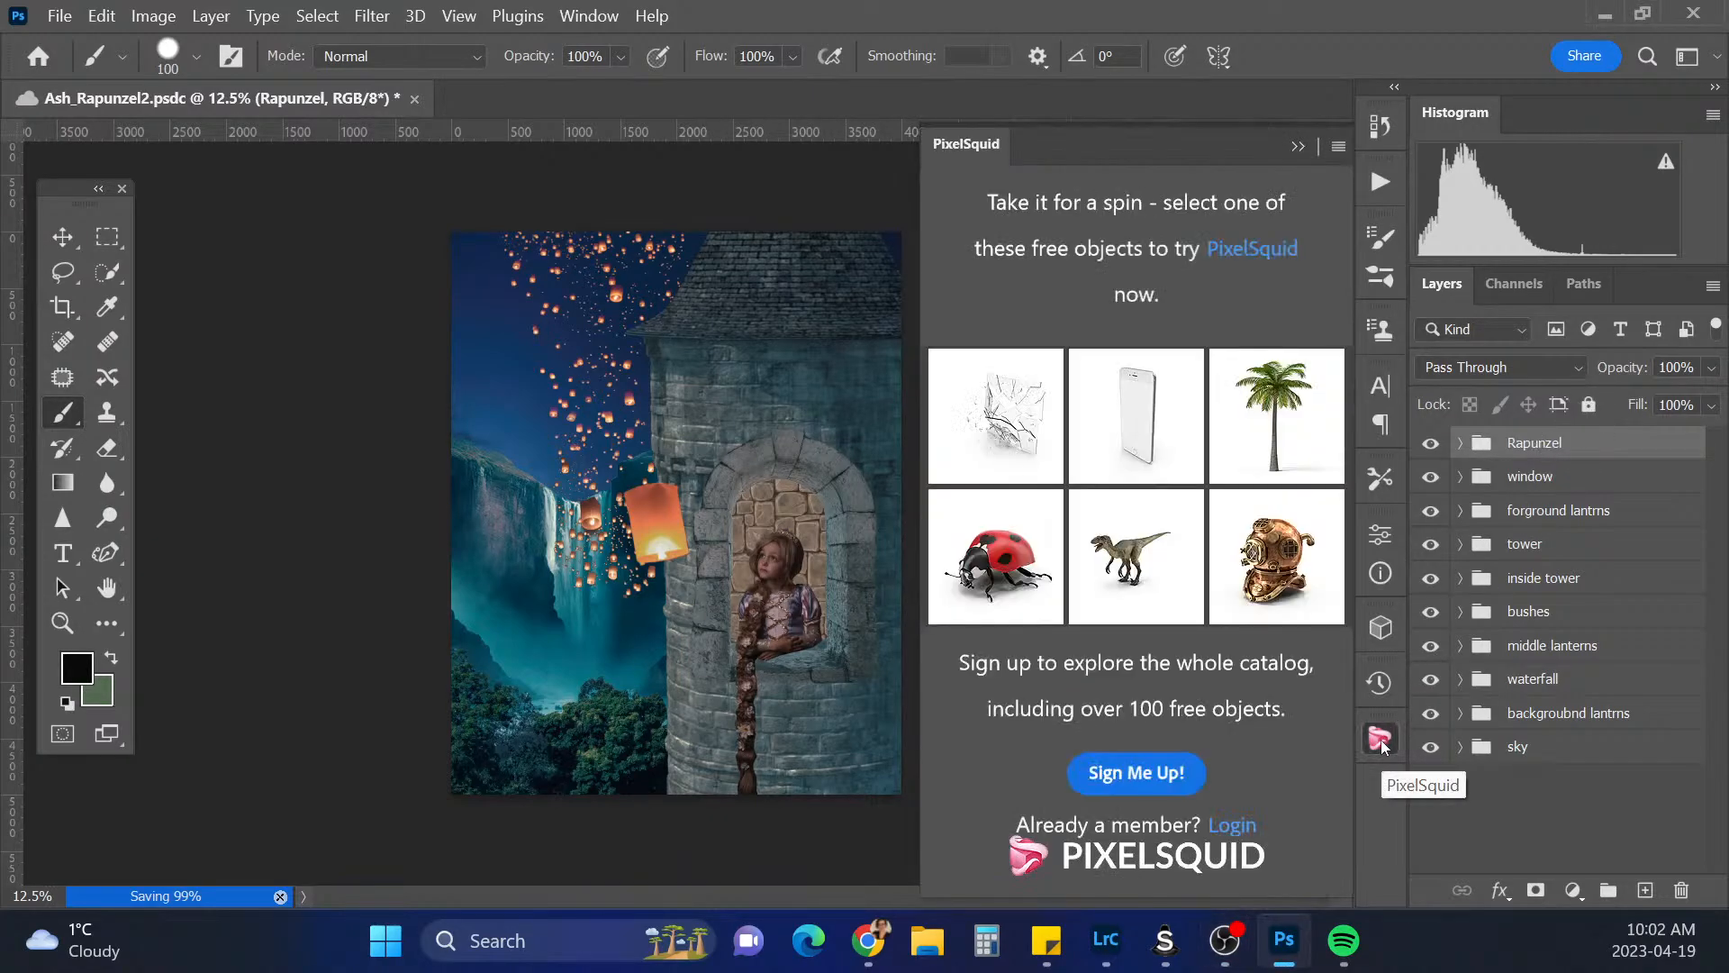
pyautogui.click(1234, 824)
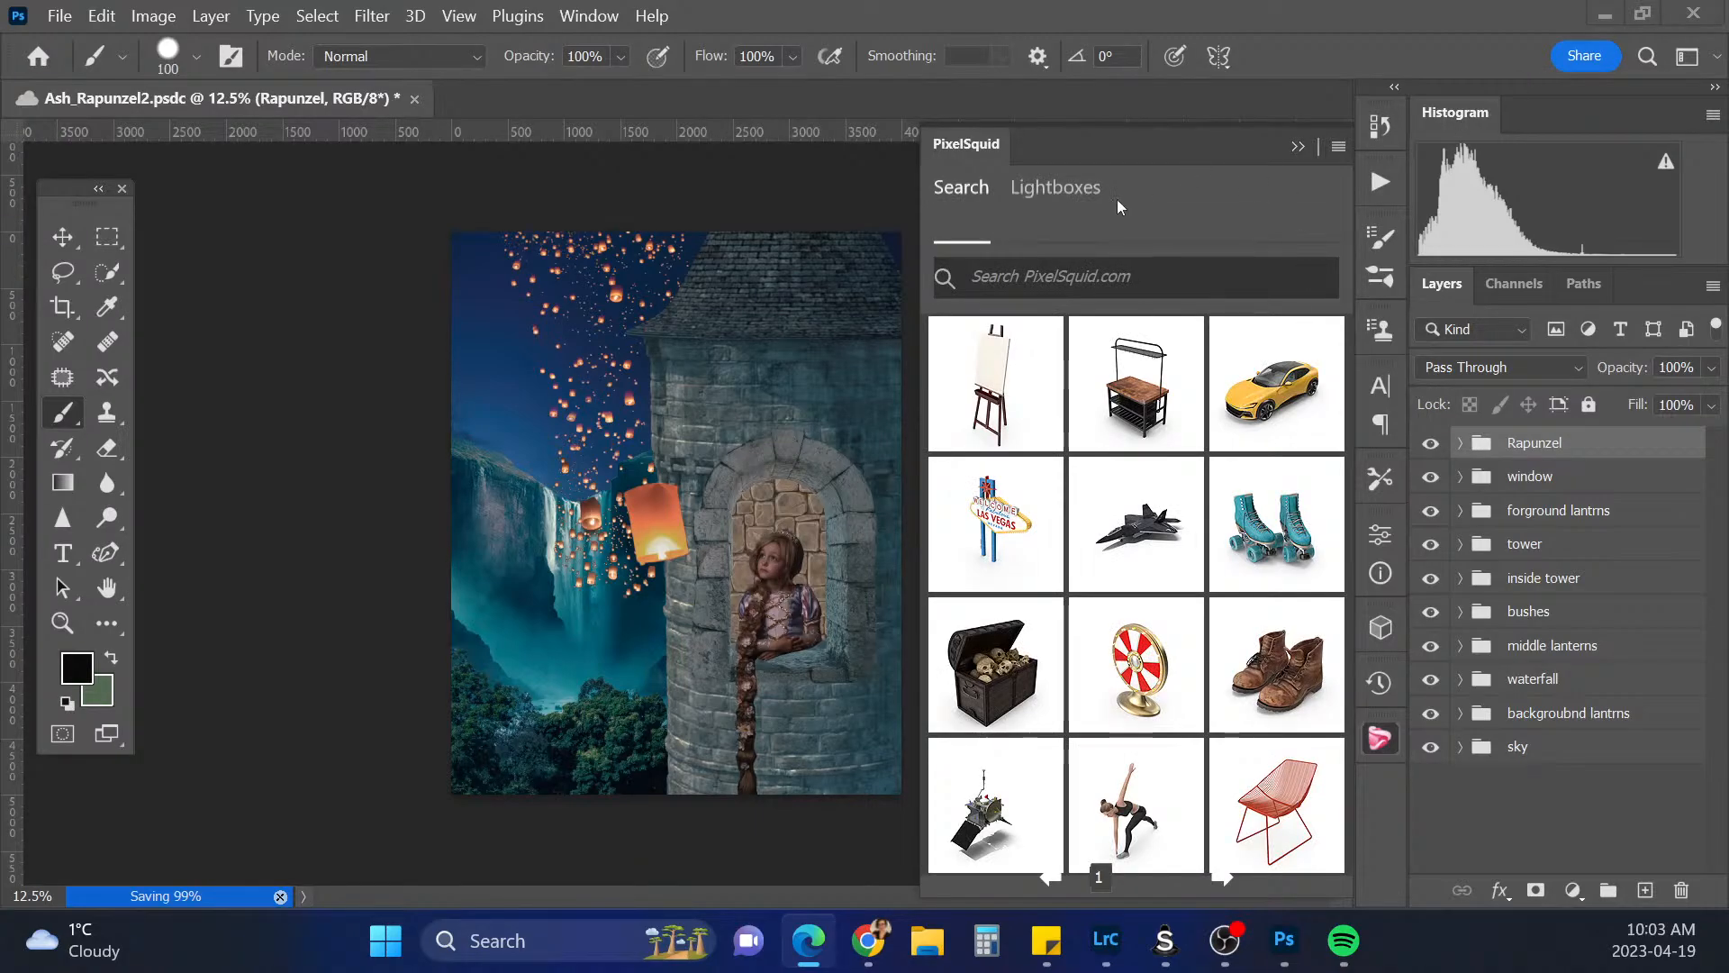
pyautogui.click(1060, 198)
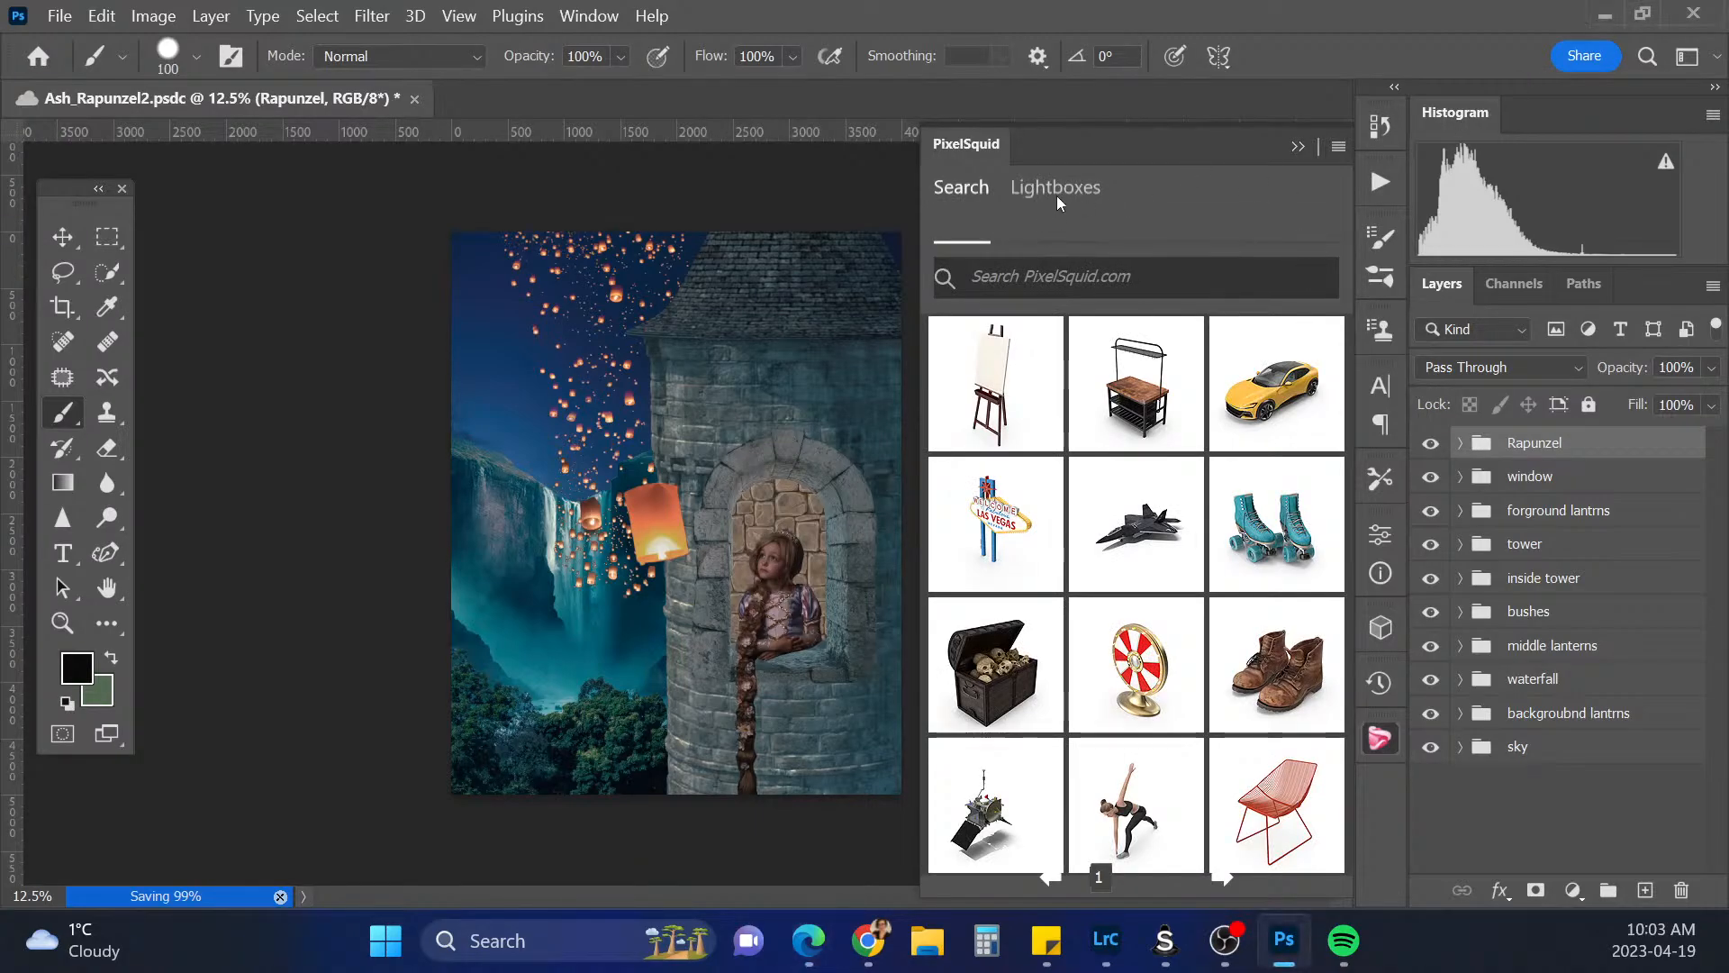
pyautogui.click(1036, 190)
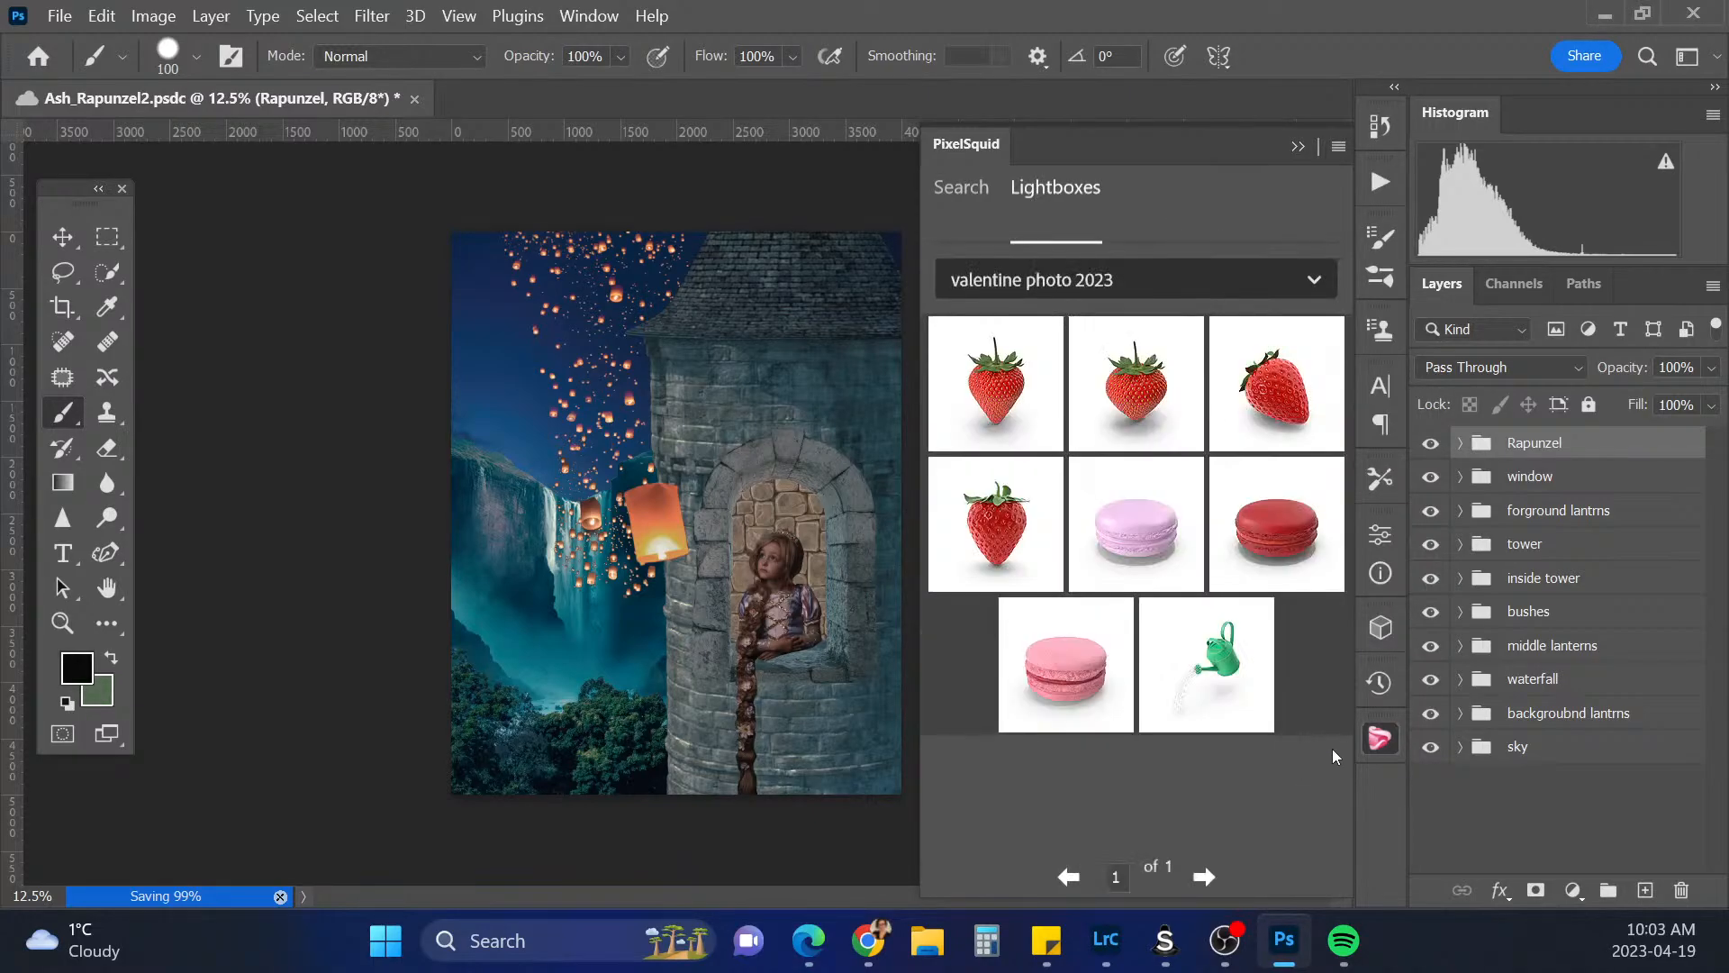
pyautogui.click(1218, 279)
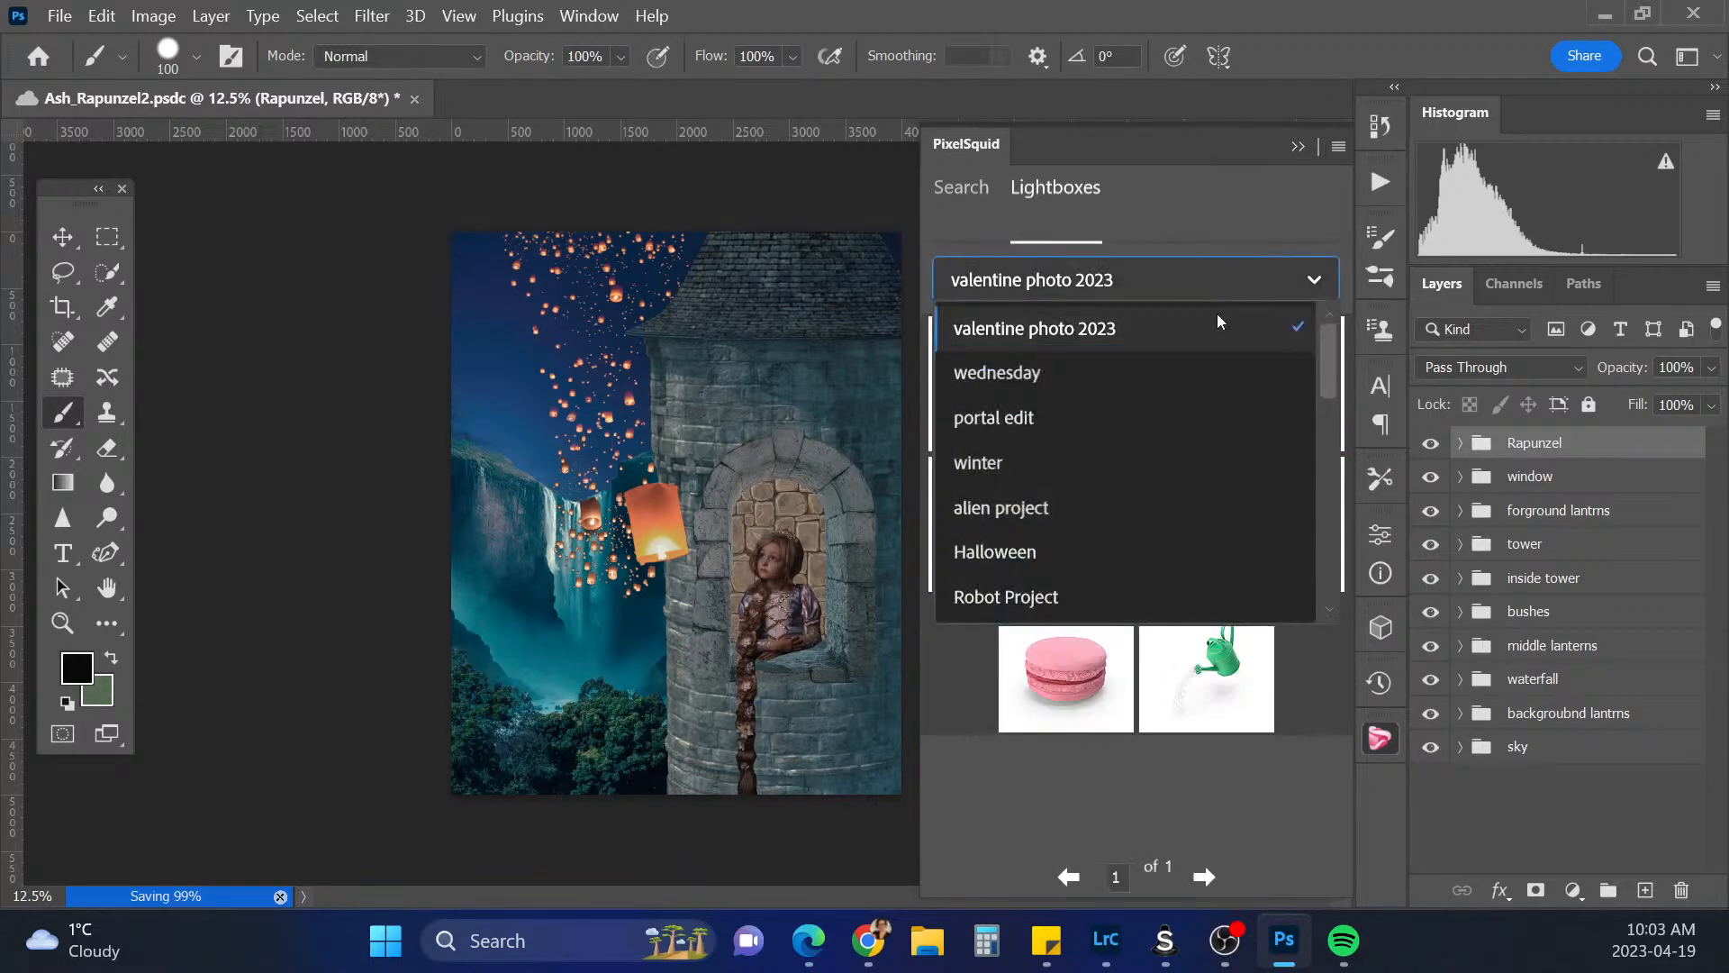
pyautogui.scroll(-1, 1126, 533)
pyautogui.scroll(-3, 1127, 536)
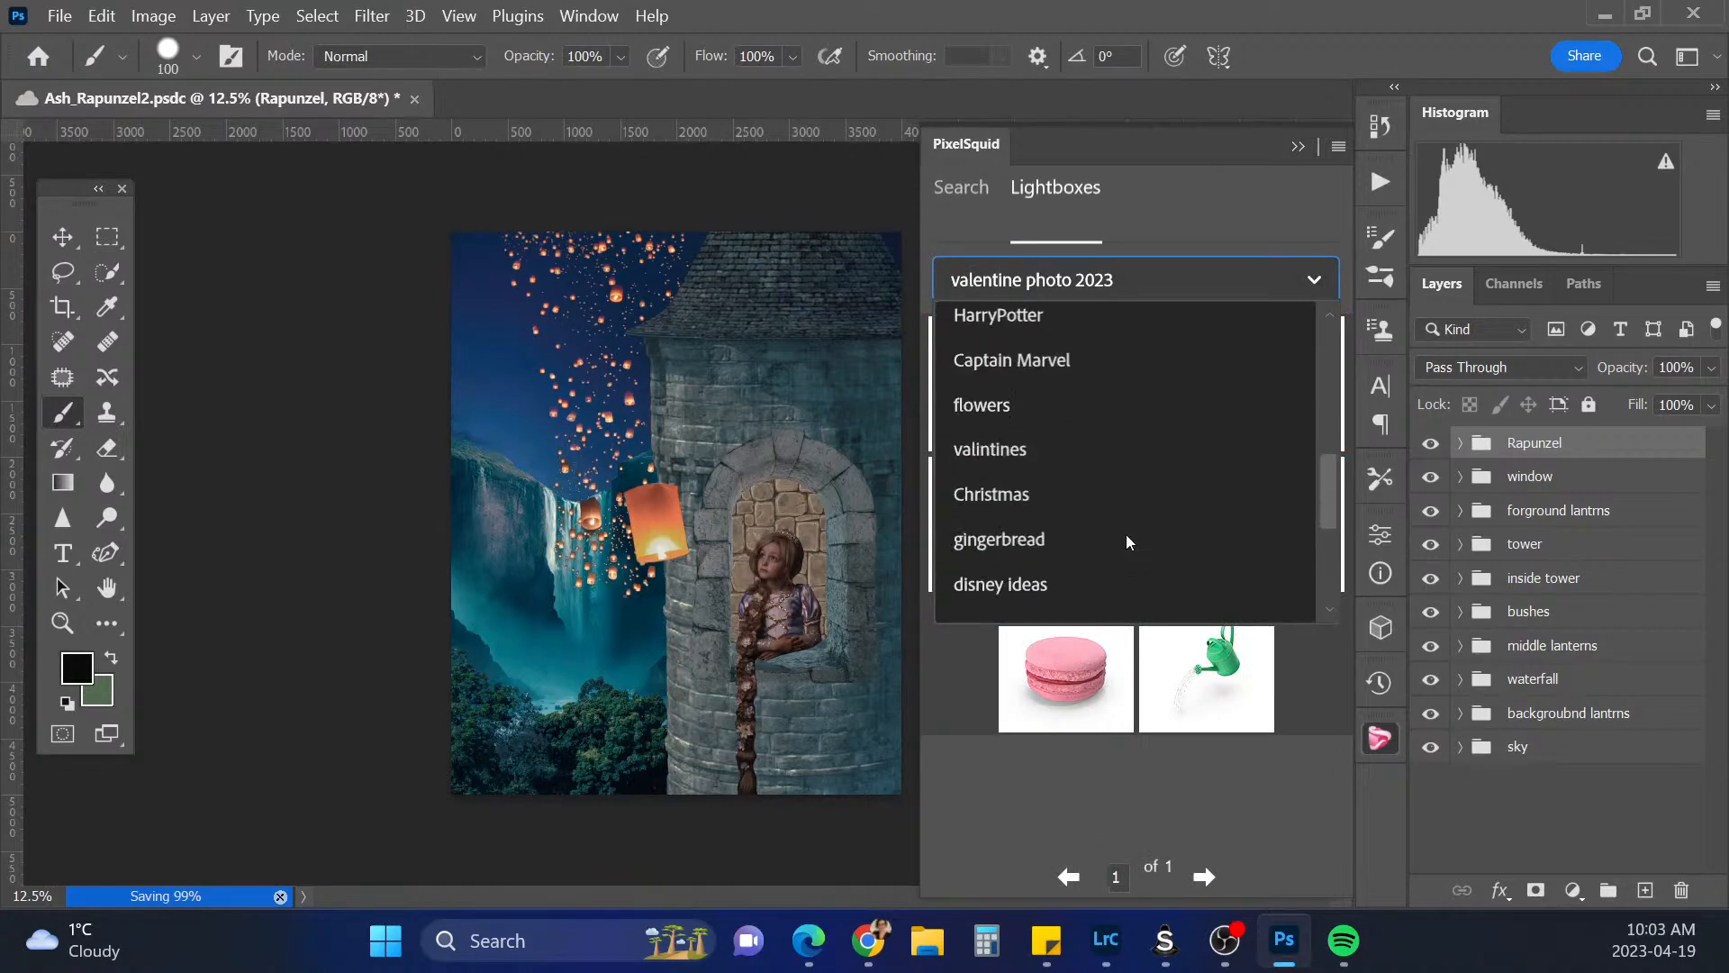
pyautogui.scroll(-3, 1126, 533)
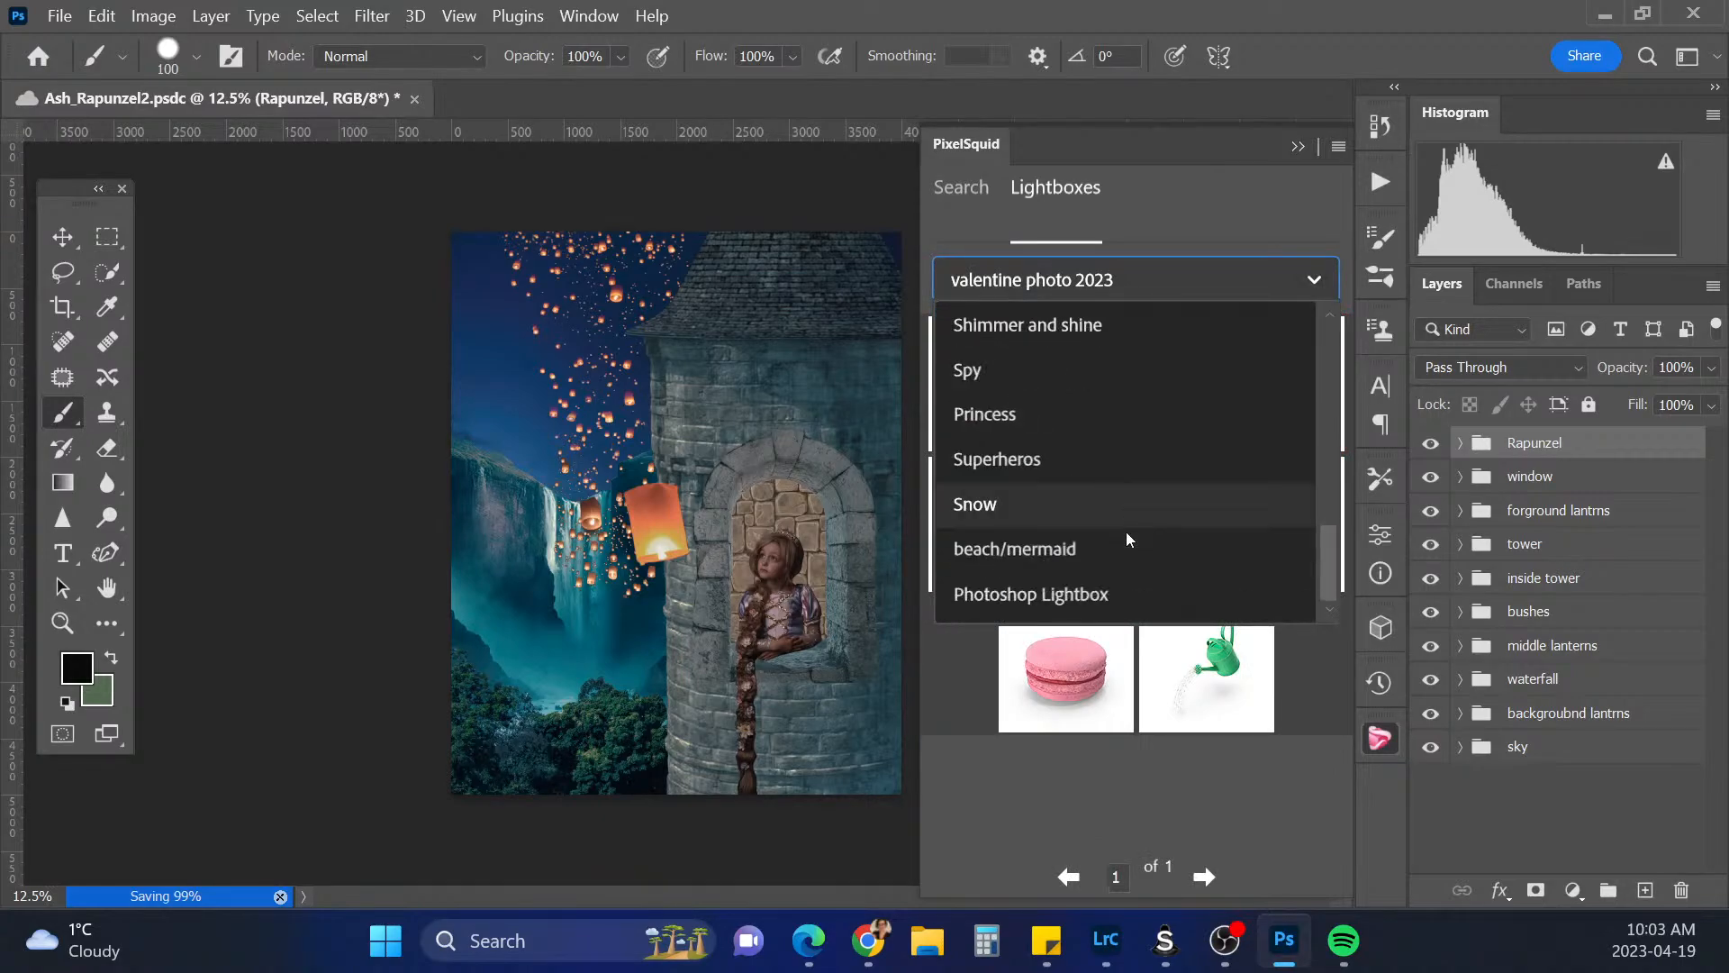
pyautogui.click(1017, 421)
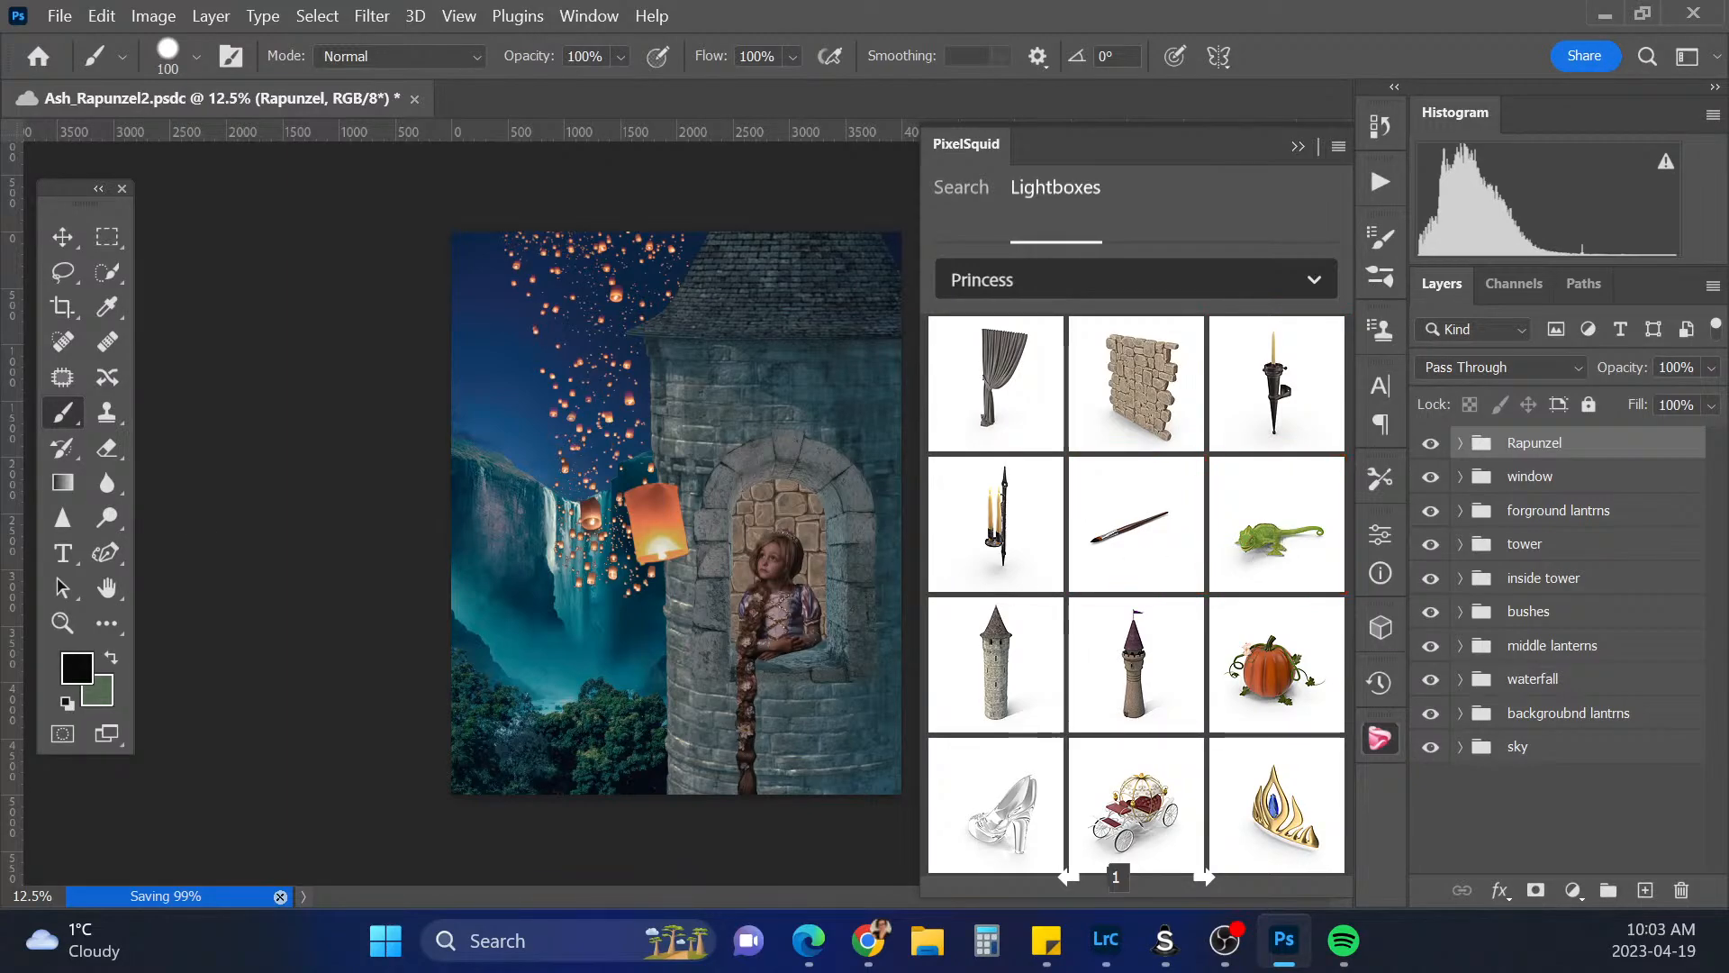
# Open AdobeStock_531431916.jpeg from File Explorer as a separate Photoshop document and duplicate its Background layer
pyautogui.hotkey('alt', 'Tab')
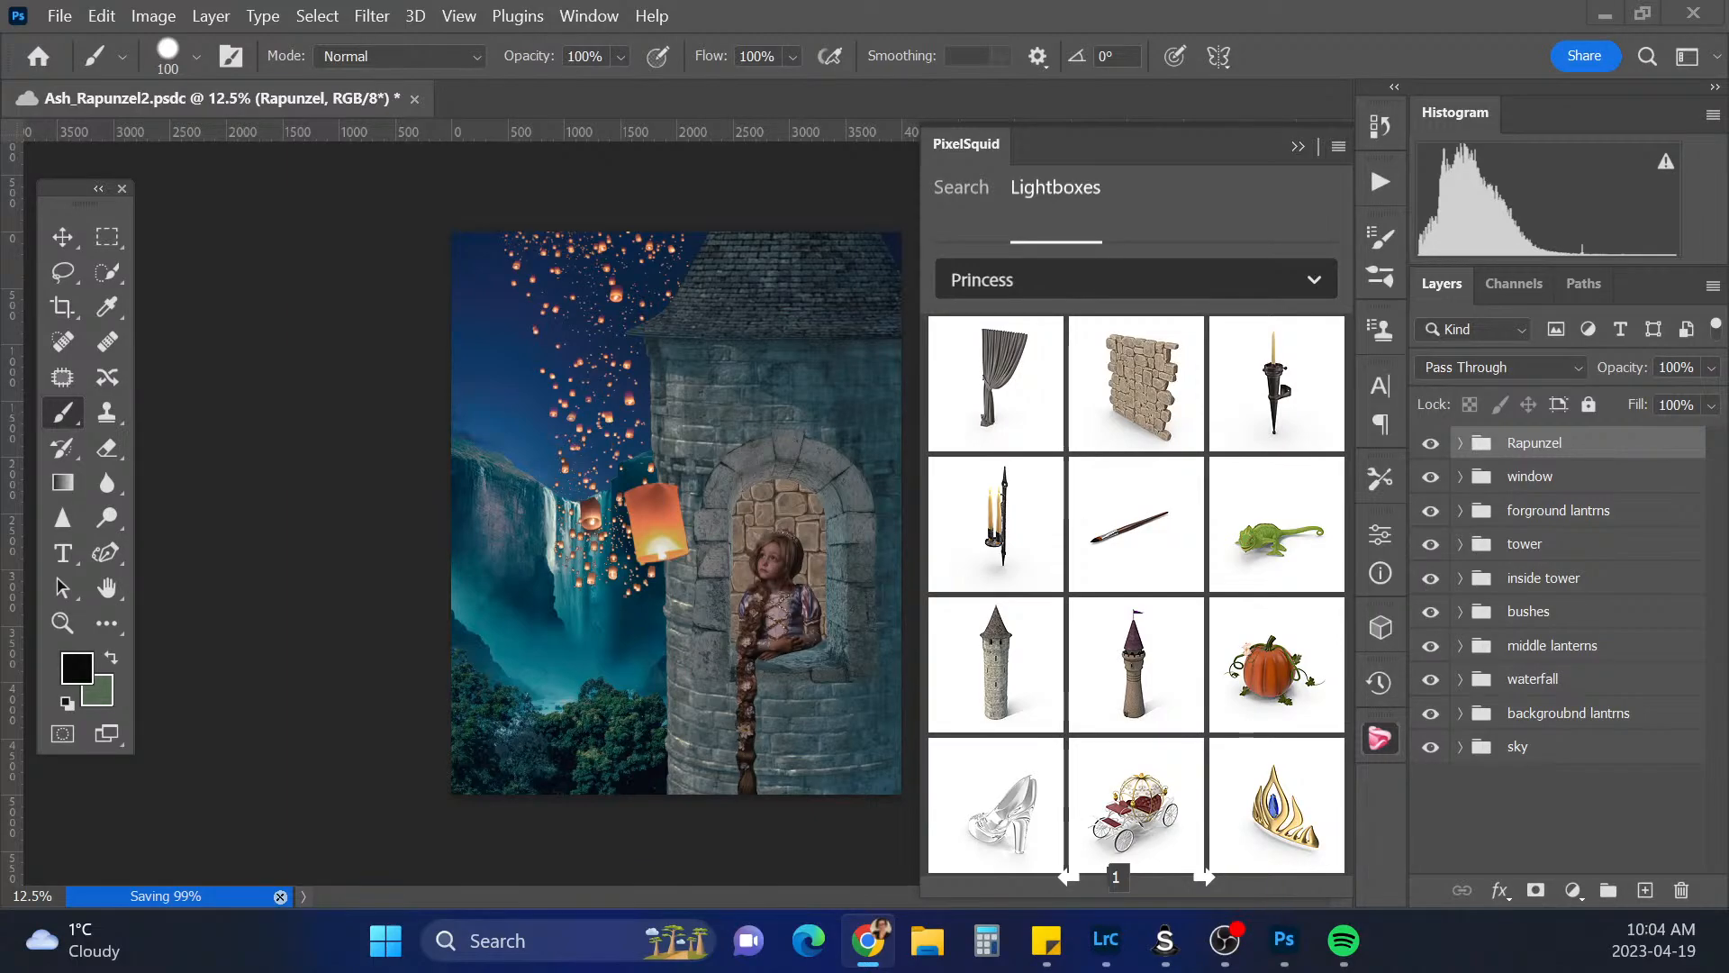
pyautogui.press('super+e')
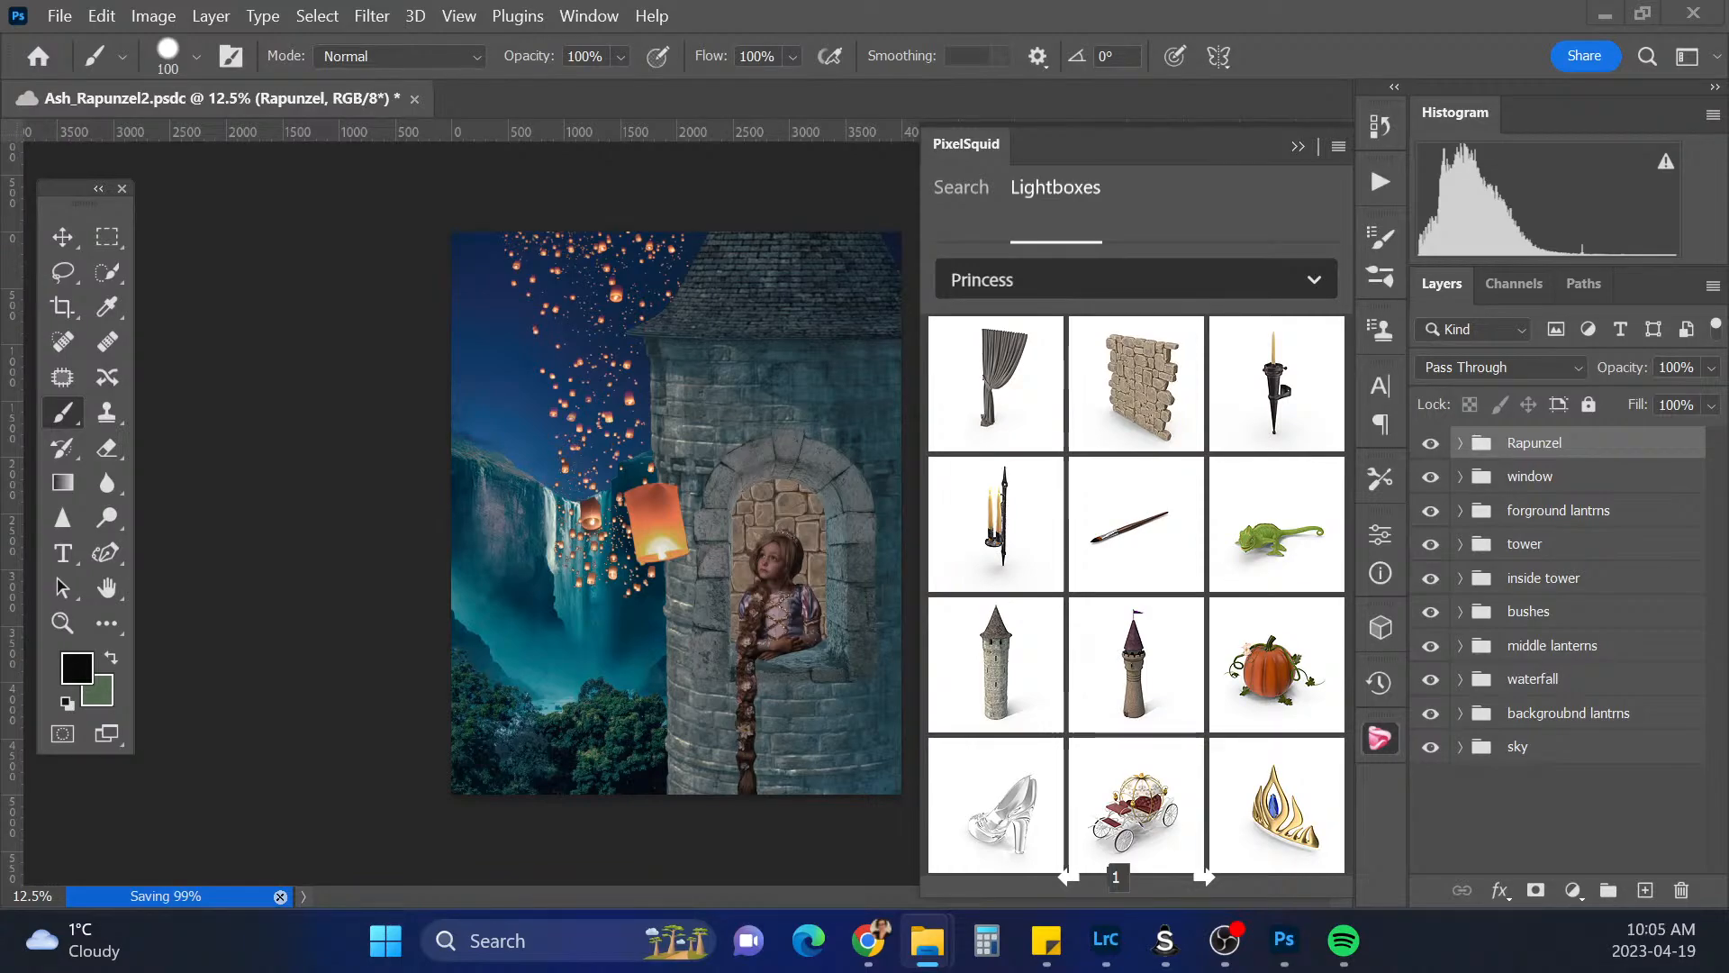
pyautogui.moveTo(0, 160); pyautogui.dragTo(495, 101)
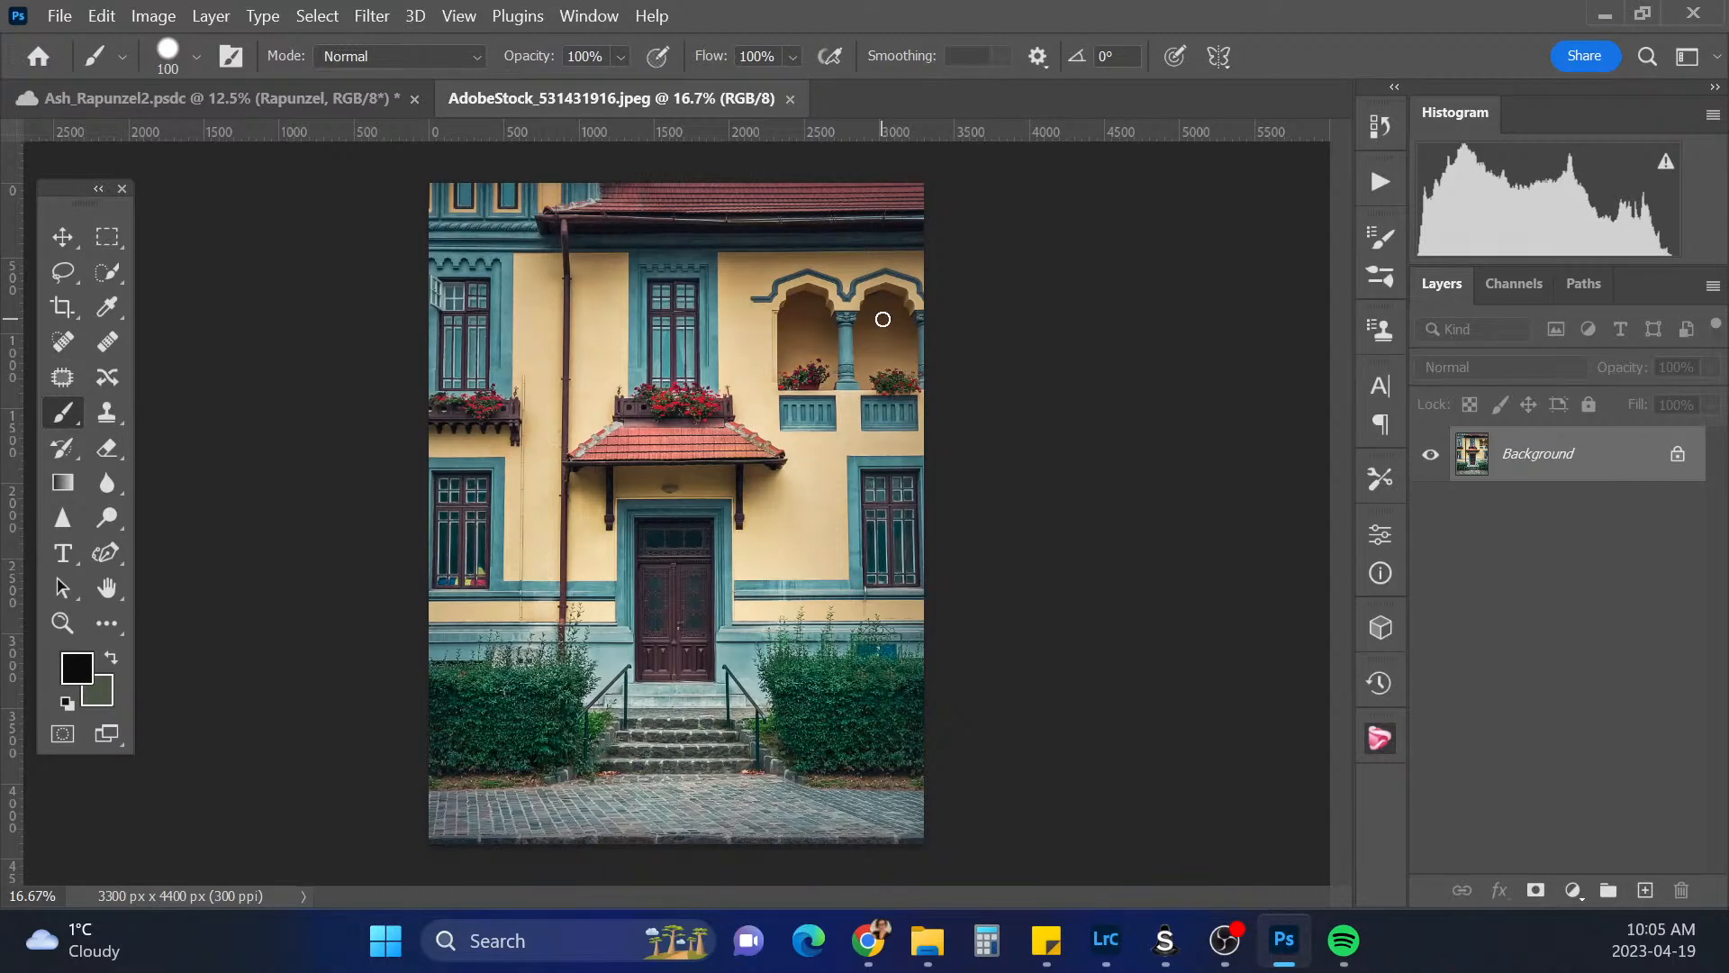
pyautogui.moveTo(1613, 463); pyautogui.dragTo(1645, 865)
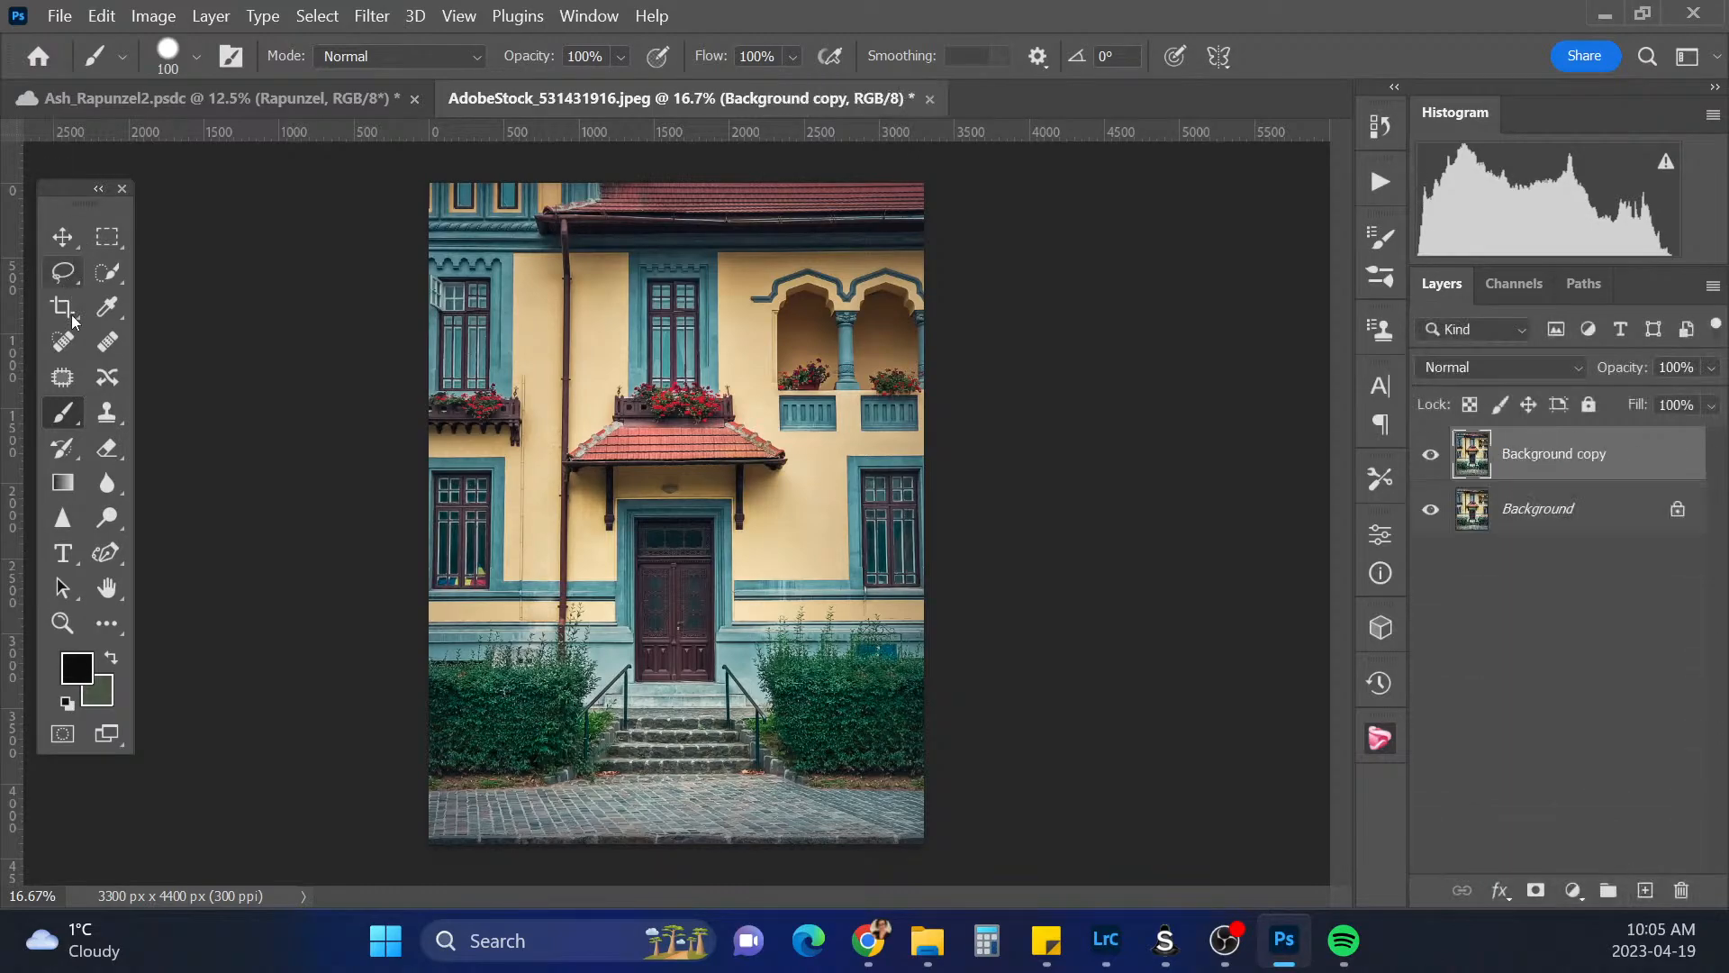
# Select the tiled canopy above the door, including its flower box and side brackets, with the Quick Selection tool at size 15
pyautogui.click(108, 269)
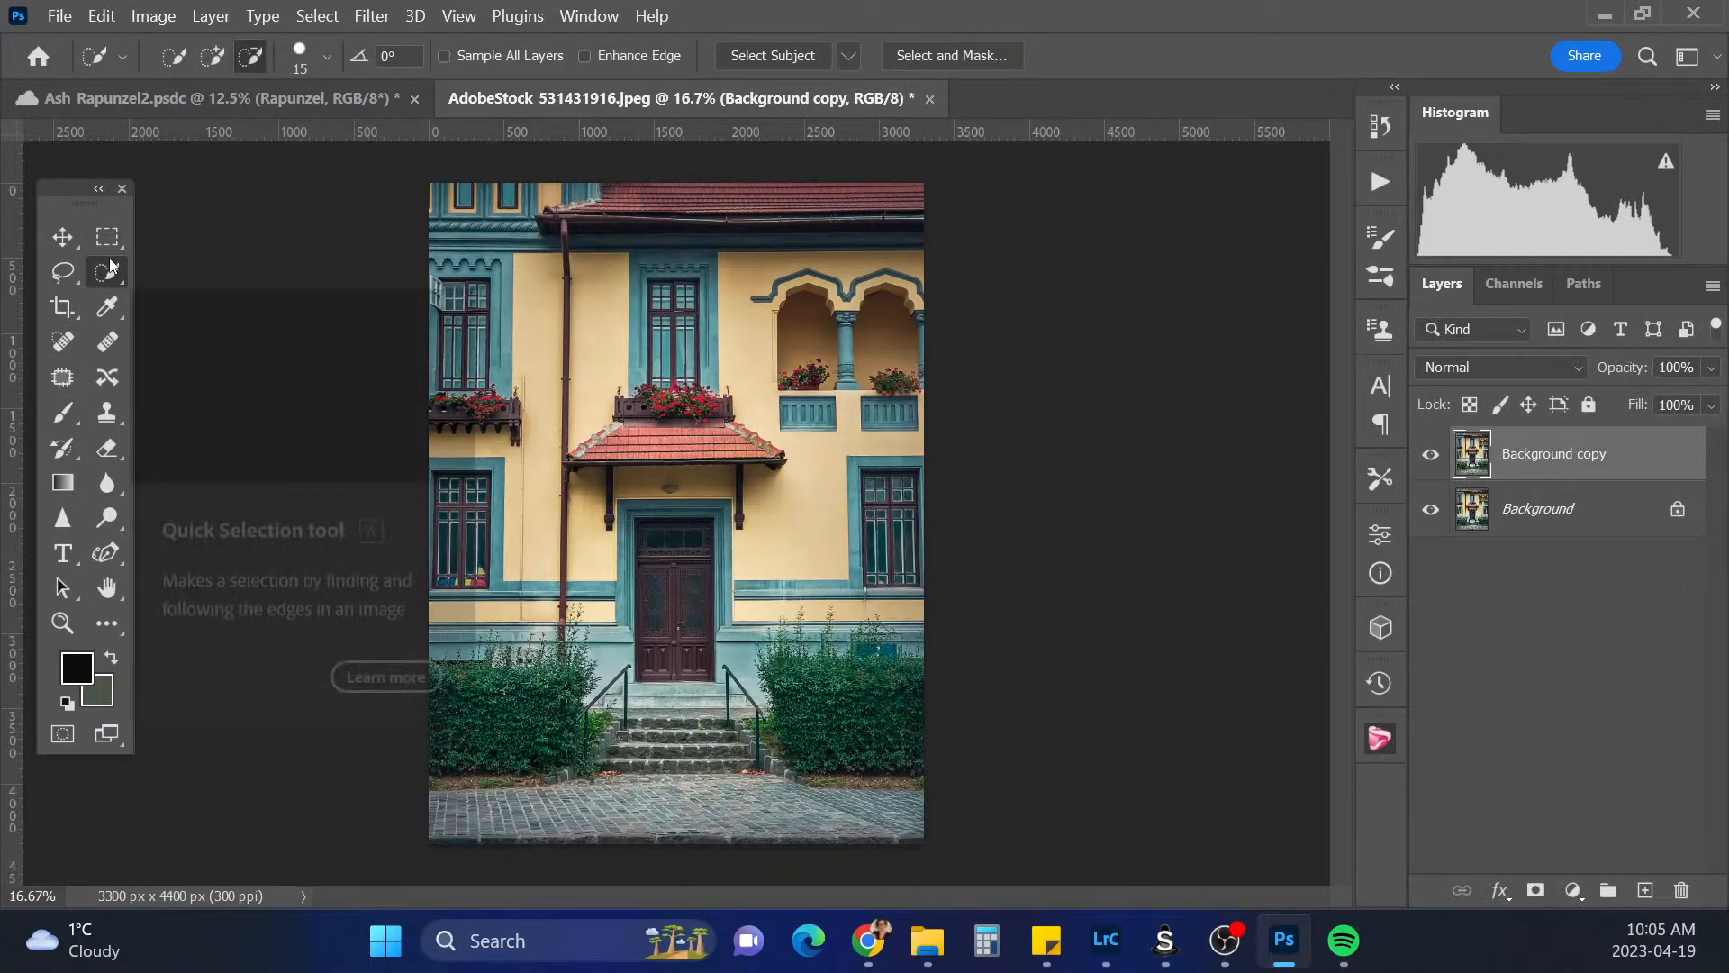
pyautogui.hotkey('ctrl', '+')
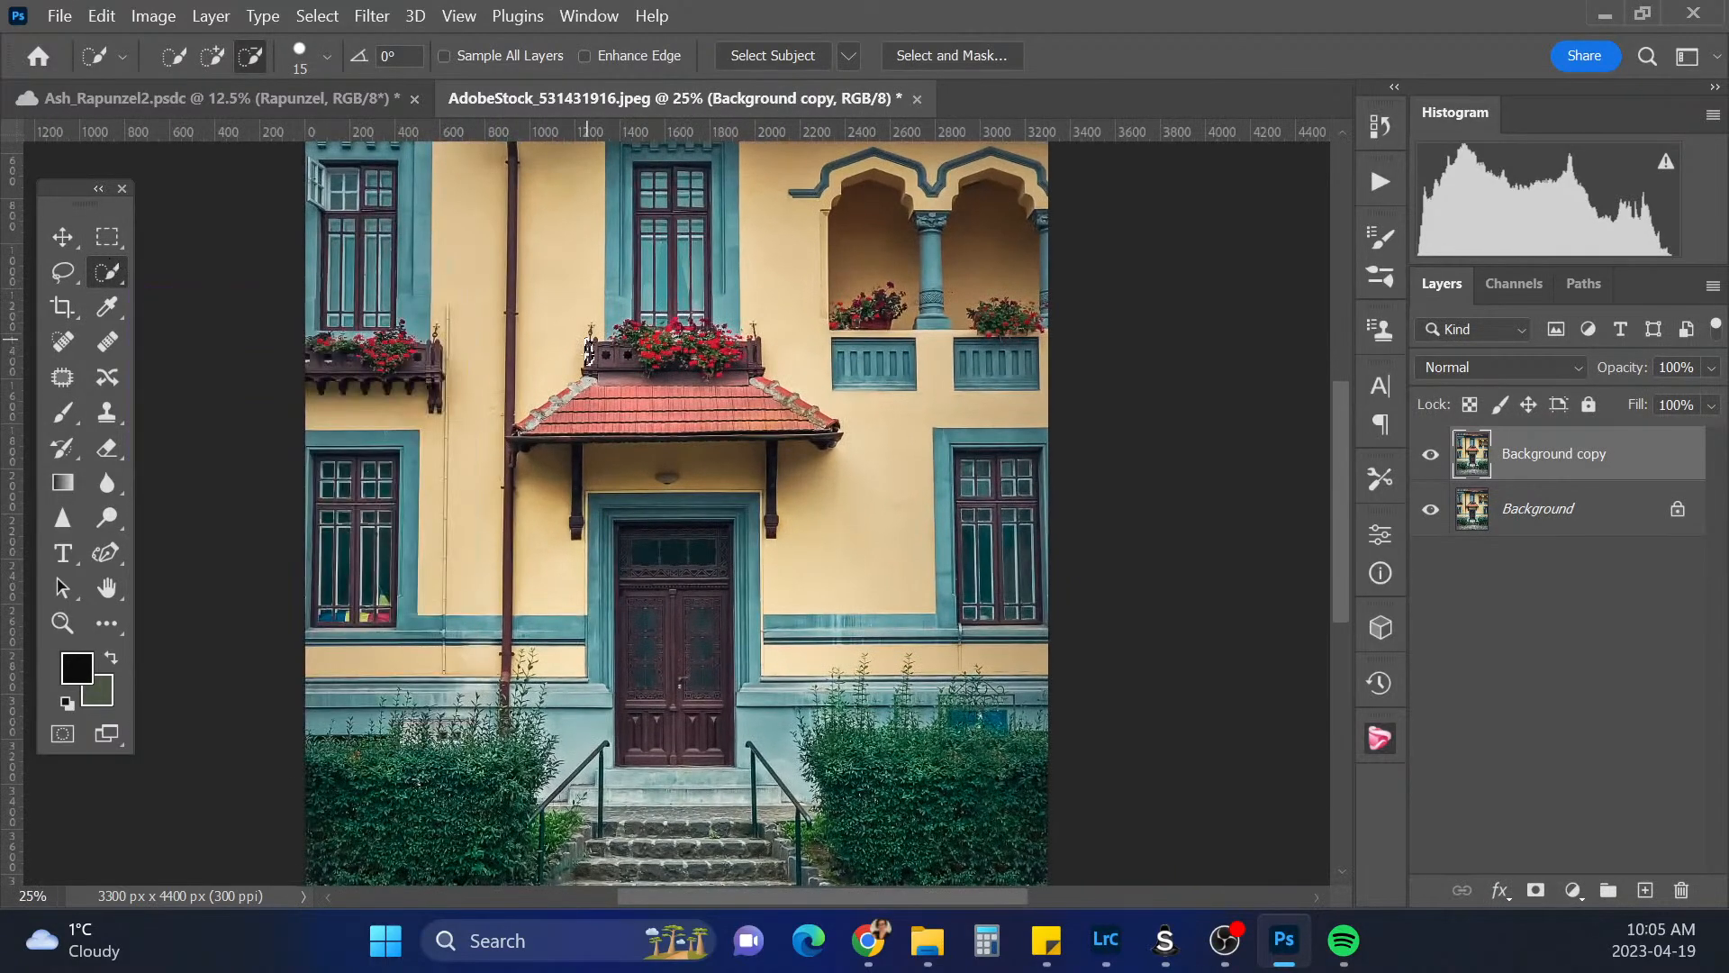
pyautogui.moveTo(591, 365)
pyautogui.mouseDown()
pyautogui.moveTo(731, 360)
pyautogui.moveTo(734, 335)
pyautogui.moveTo(636, 328)
pyautogui.moveTo(520, 435)
pyautogui.moveTo(800, 419)
pyautogui.moveTo(758, 389)
pyautogui.mouseUp()
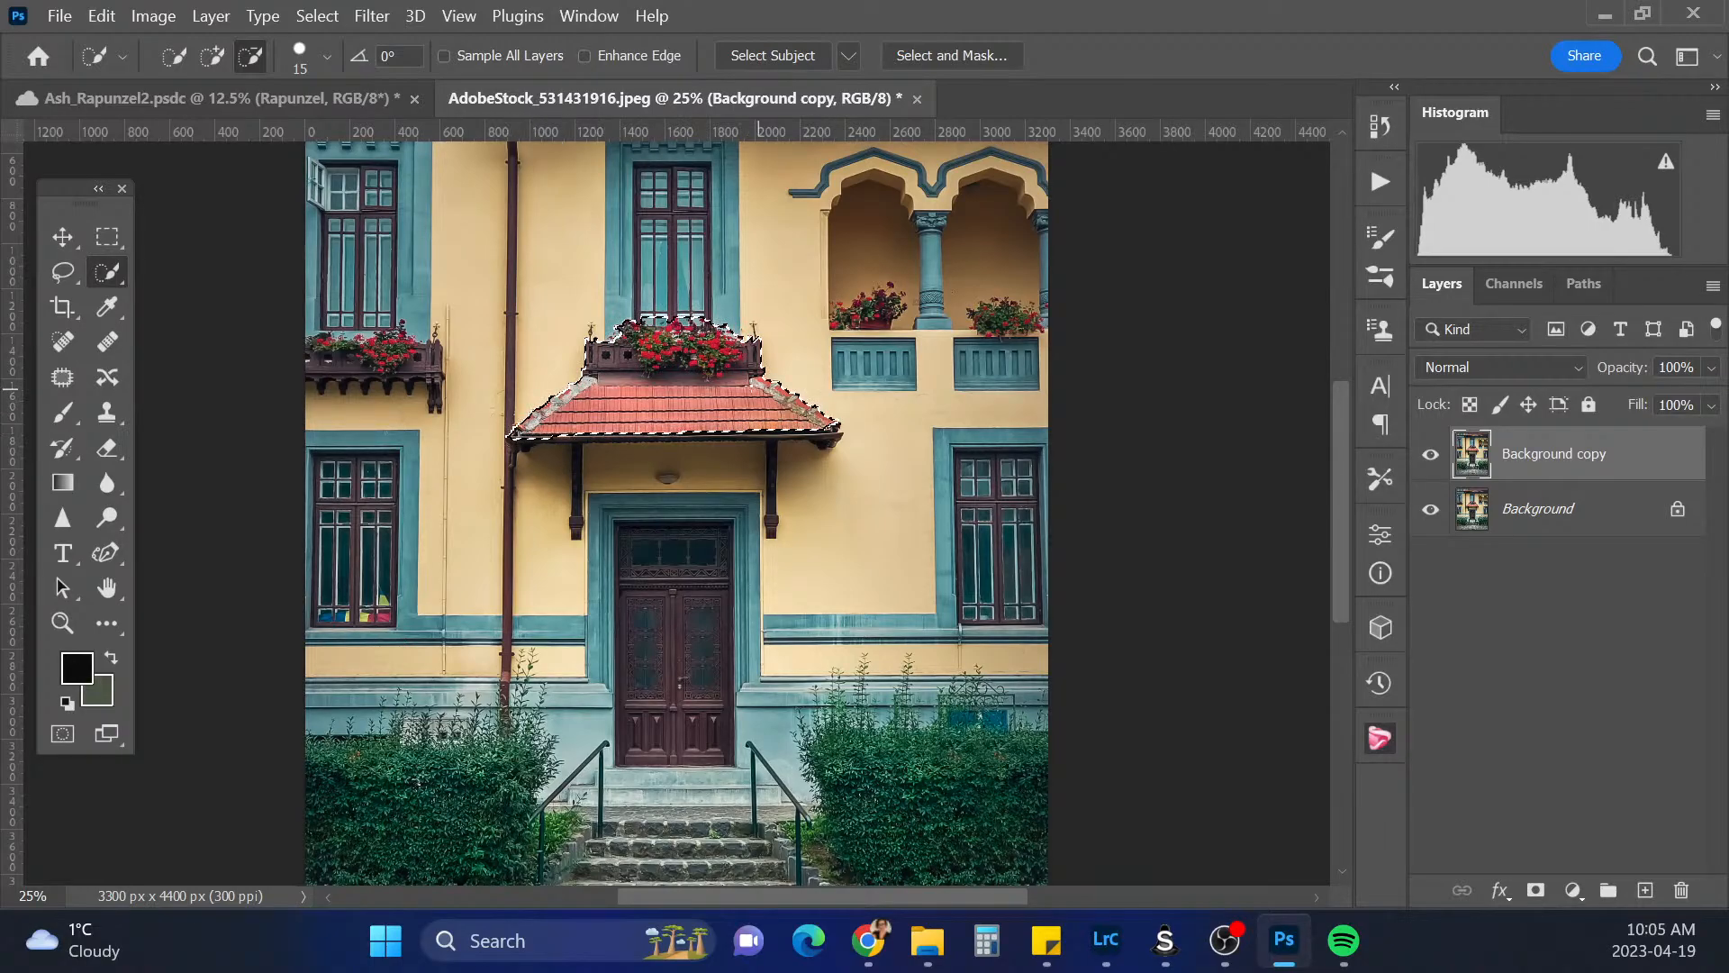
pyautogui.moveTo(527, 441)
pyautogui.mouseDown()
pyautogui.moveTo(577, 439)
pyautogui.moveTo(578, 460)
pyautogui.moveTo(834, 434)
pyautogui.moveTo(772, 453)
pyautogui.moveTo(772, 521)
pyautogui.moveTo(768, 464)
pyautogui.mouseUp()
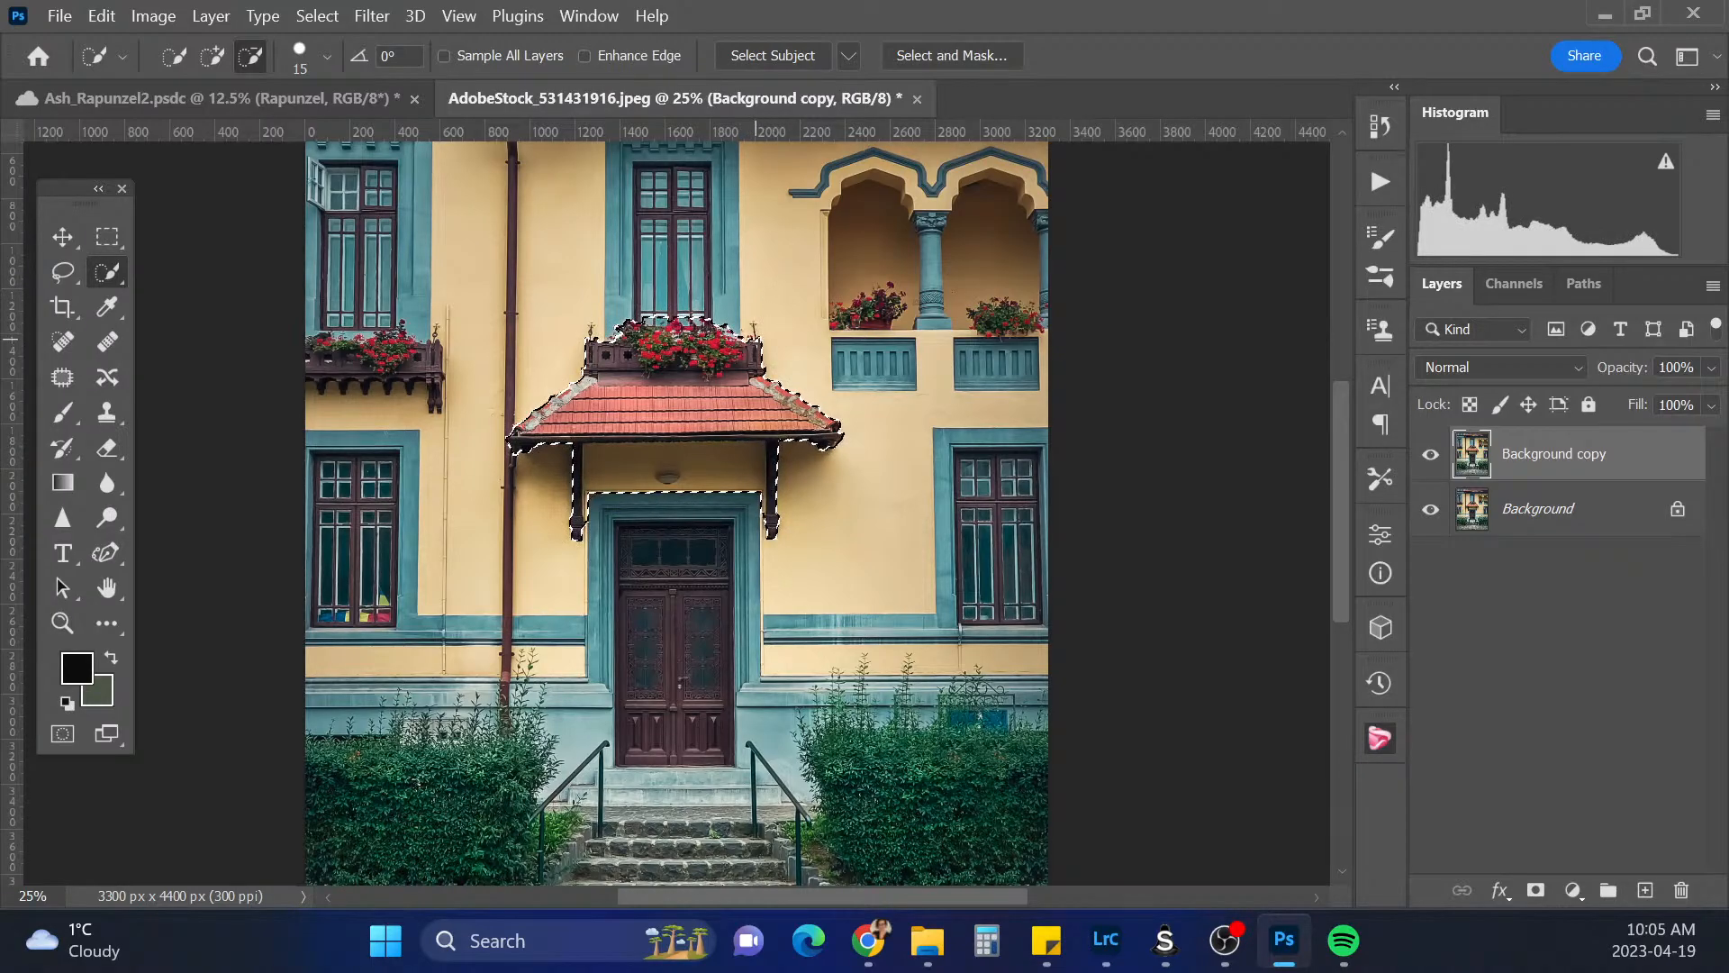
# Open the canopy selection in Select and Mask and refine the flowers' upper edge with the Refine Edge Brush at size 100
pyautogui.click(964, 57)
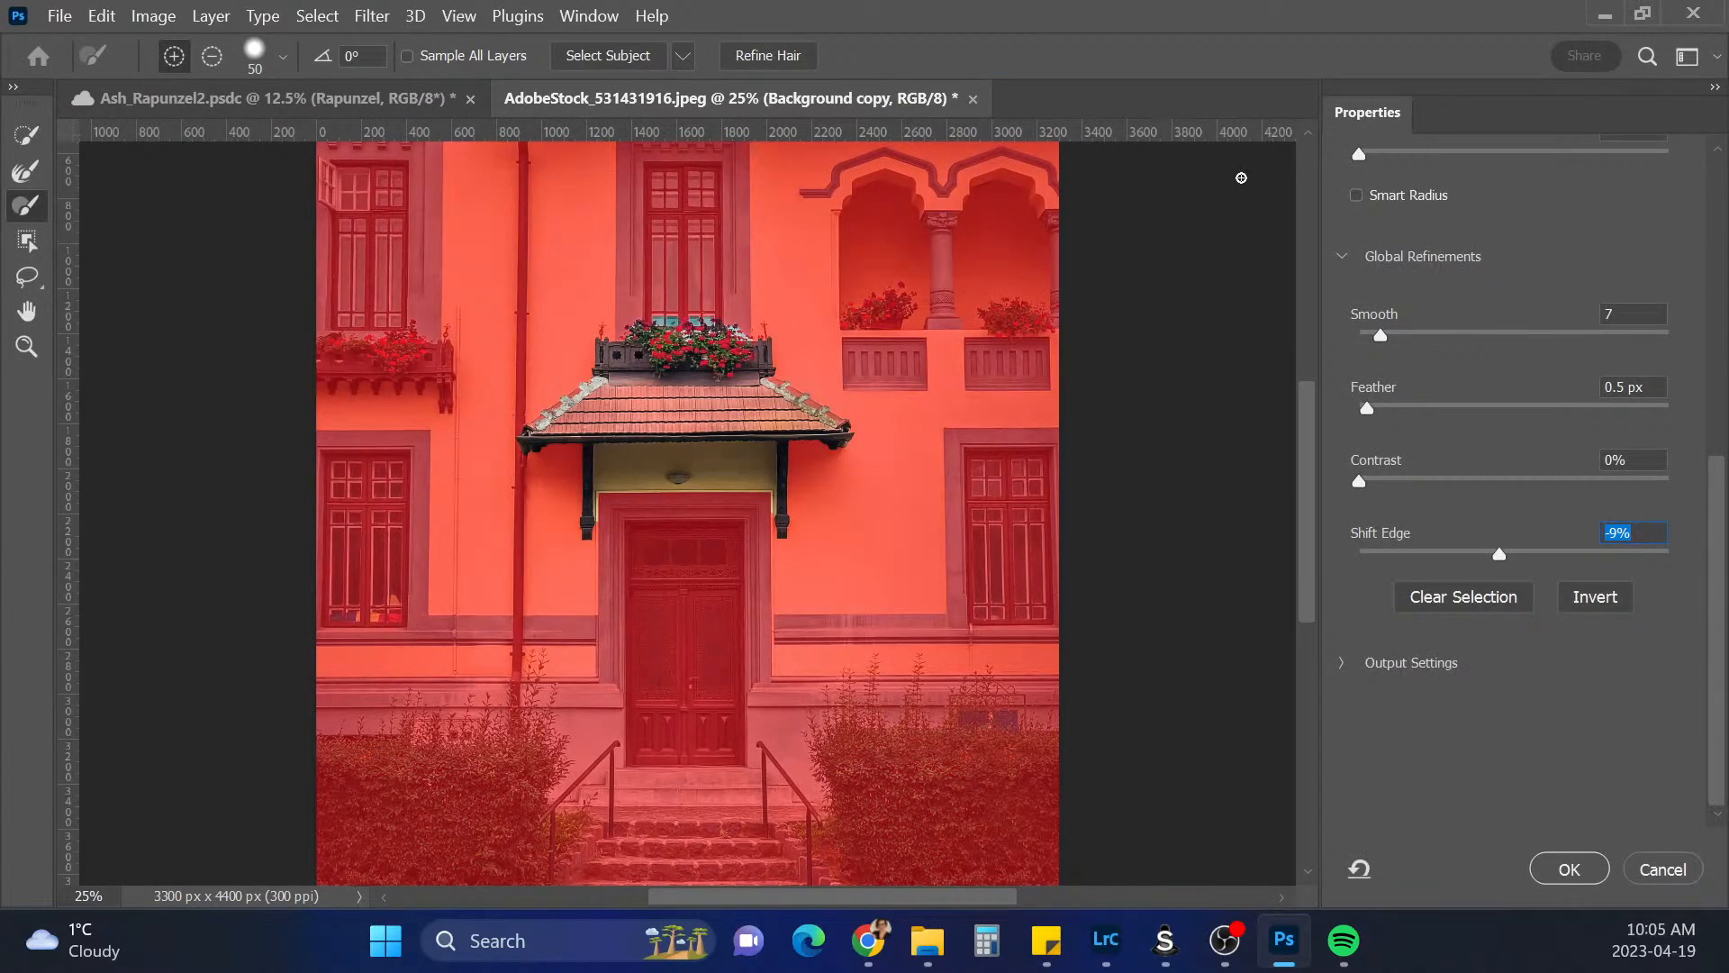
pyautogui.click(26, 171)
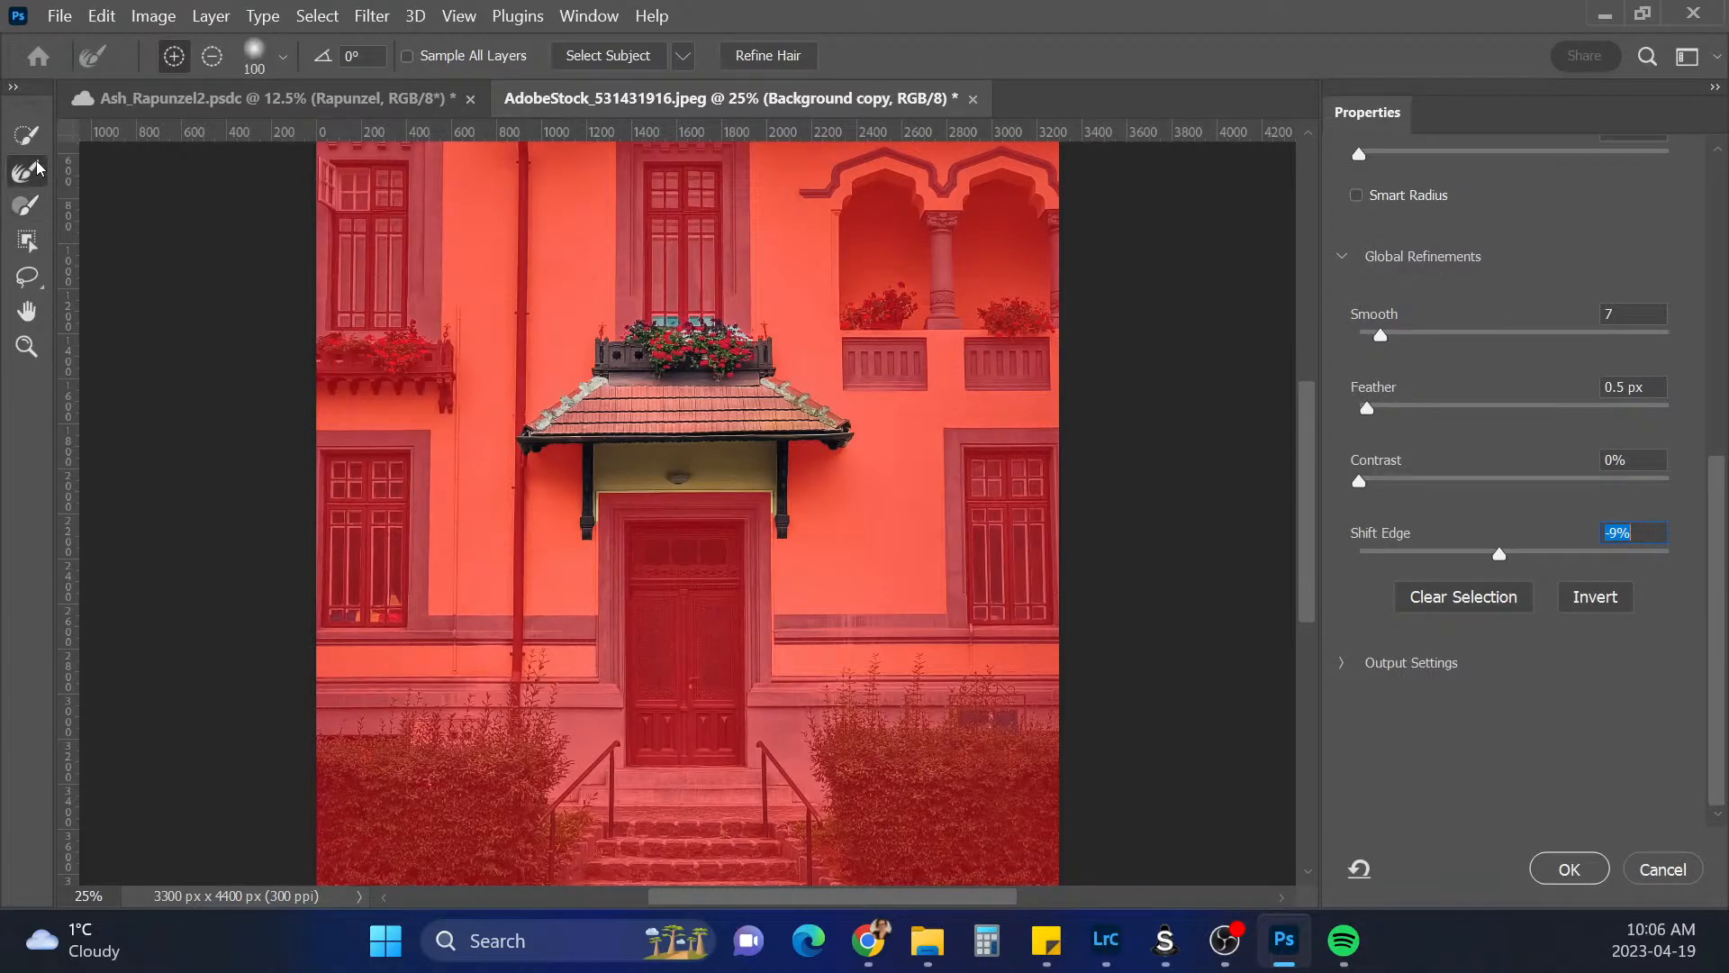
pyautogui.moveTo(645, 324); pyautogui.dragTo(762, 330)
pyautogui.press('alt')
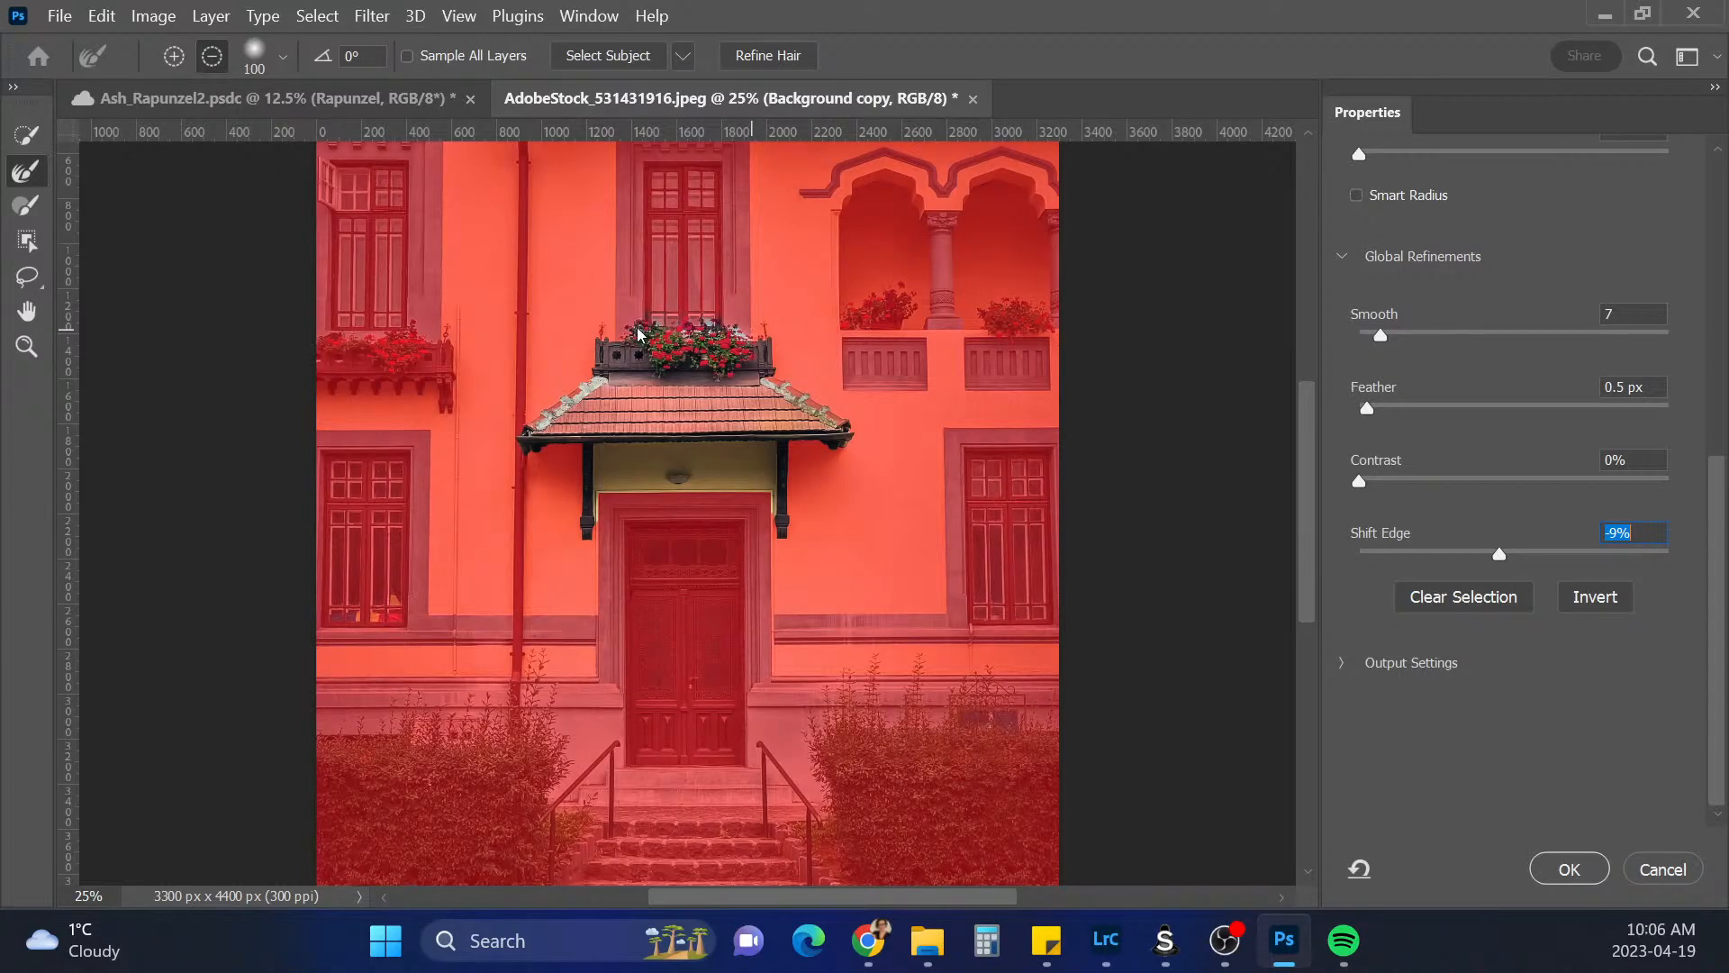
# Refine the selection over the wall beneath the canopy, between the brackets, with the Refine Edge Brush at sizes 90 and 50
pyautogui.click(173, 56)
pyautogui.press('[')
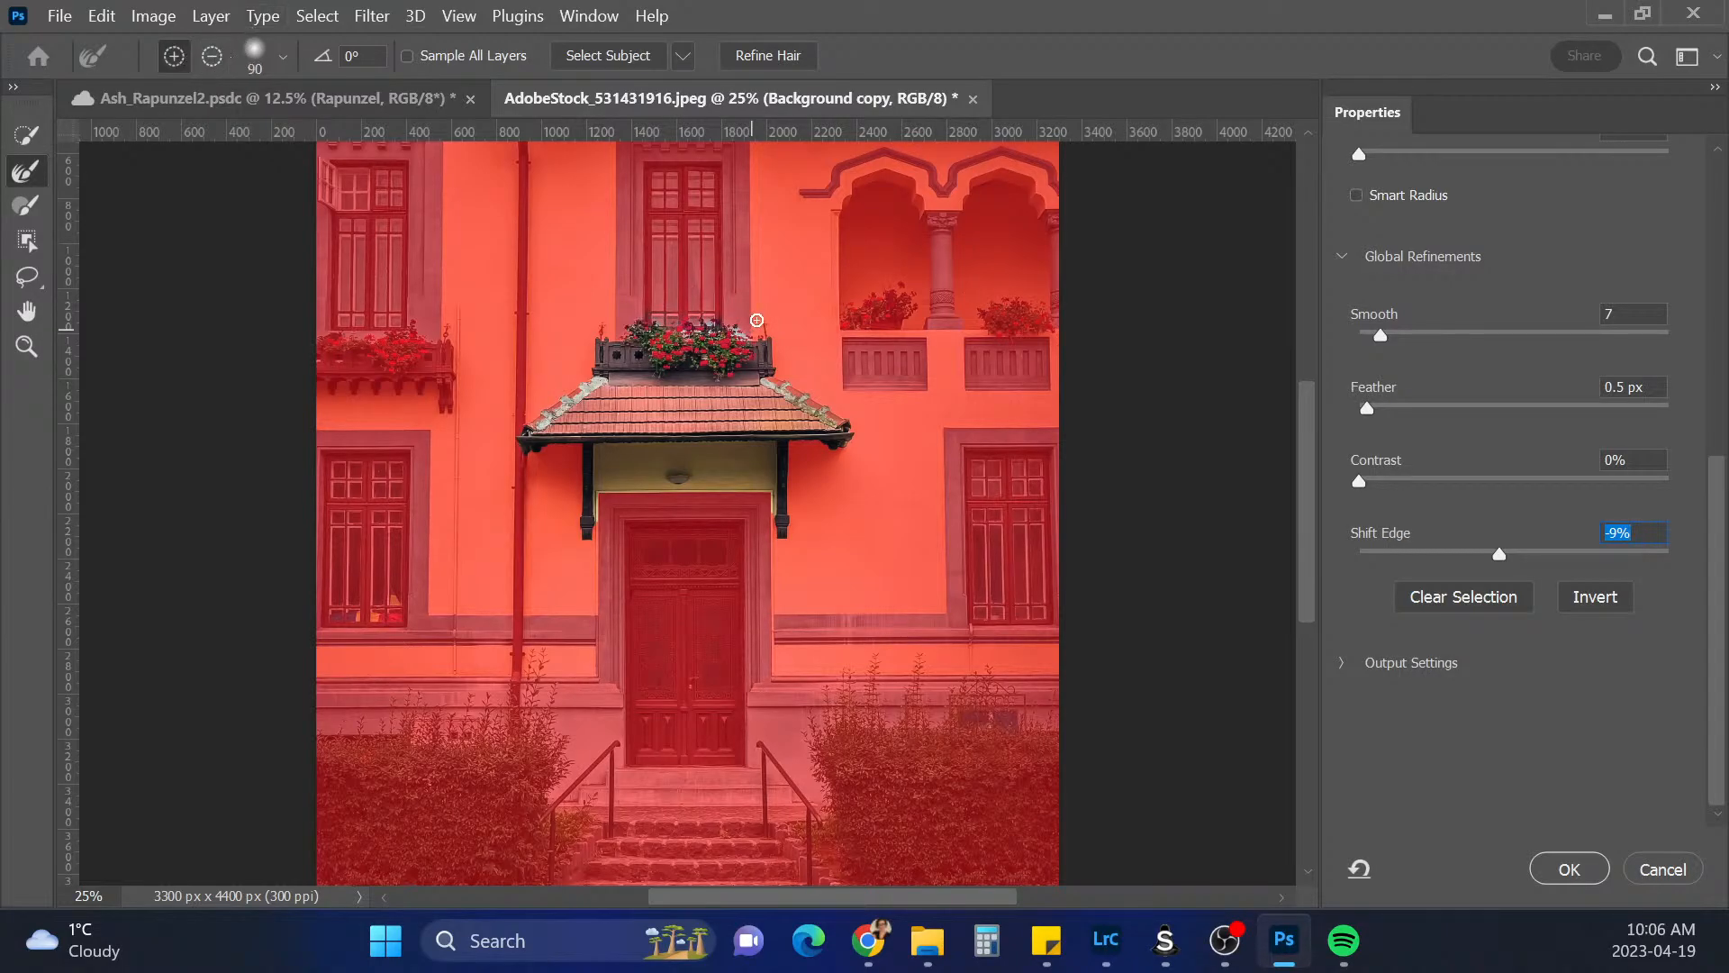
pyautogui.press('[')
pyautogui.press('[')
pyautogui.press('[')
pyautogui.press('[')
pyautogui.press('[')
pyautogui.press(']')
pyautogui.press(']')
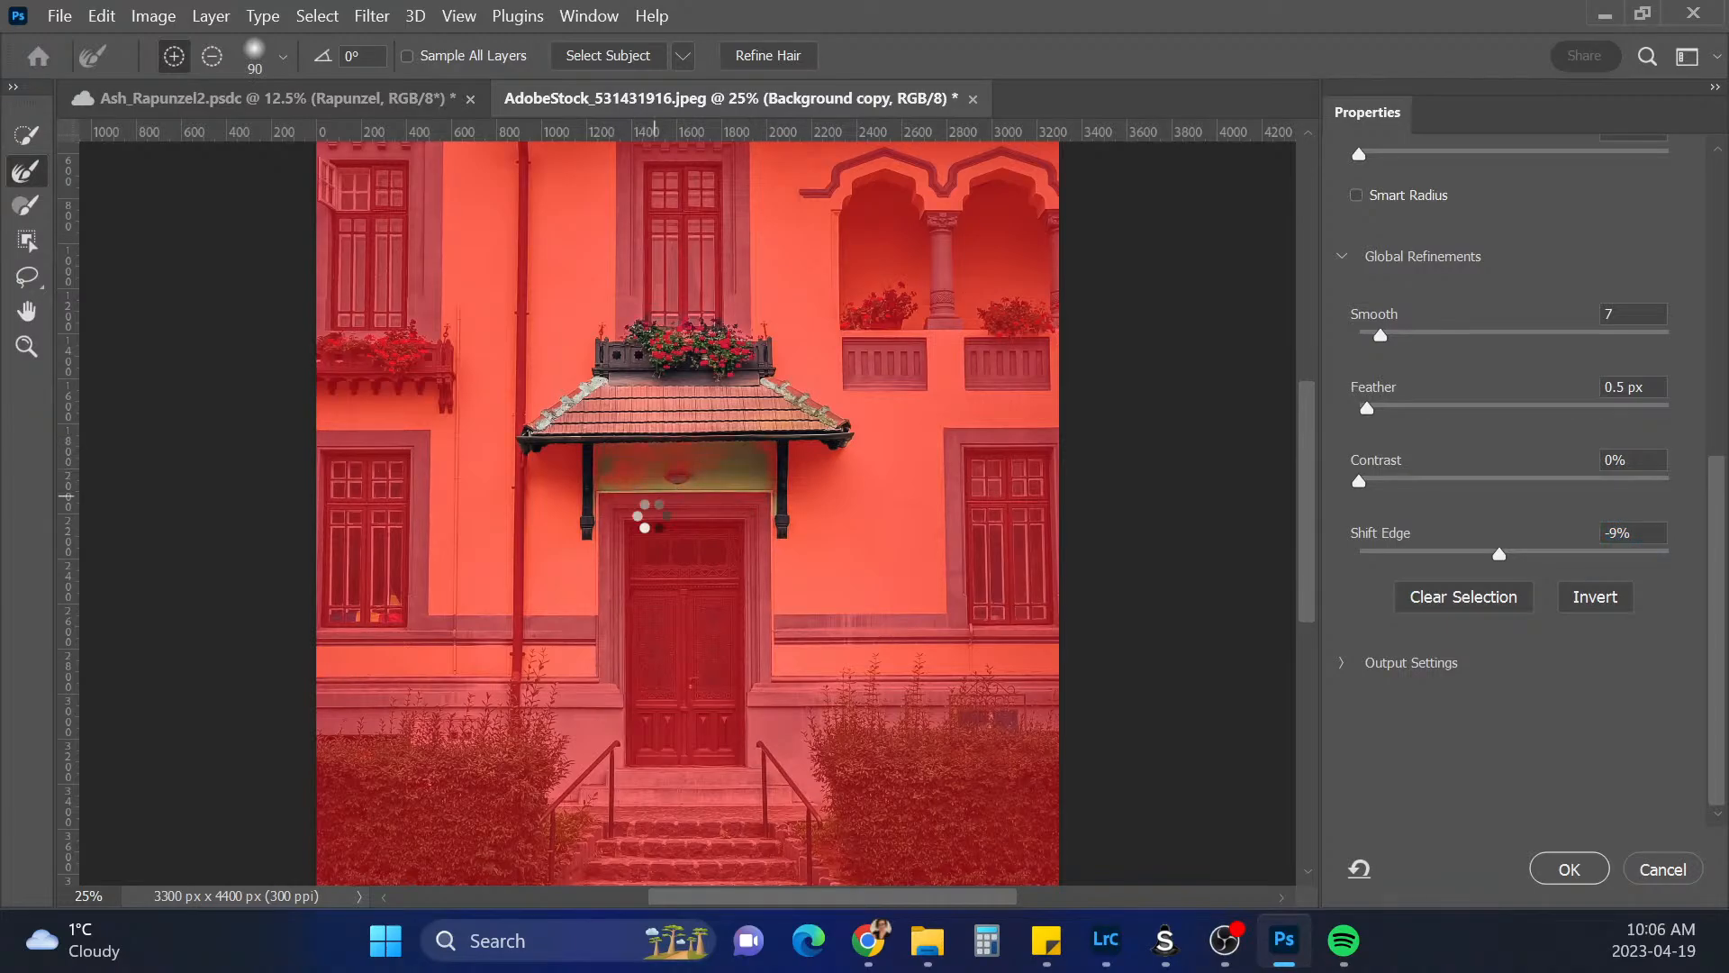
pyautogui.press('[')
pyautogui.press('[')
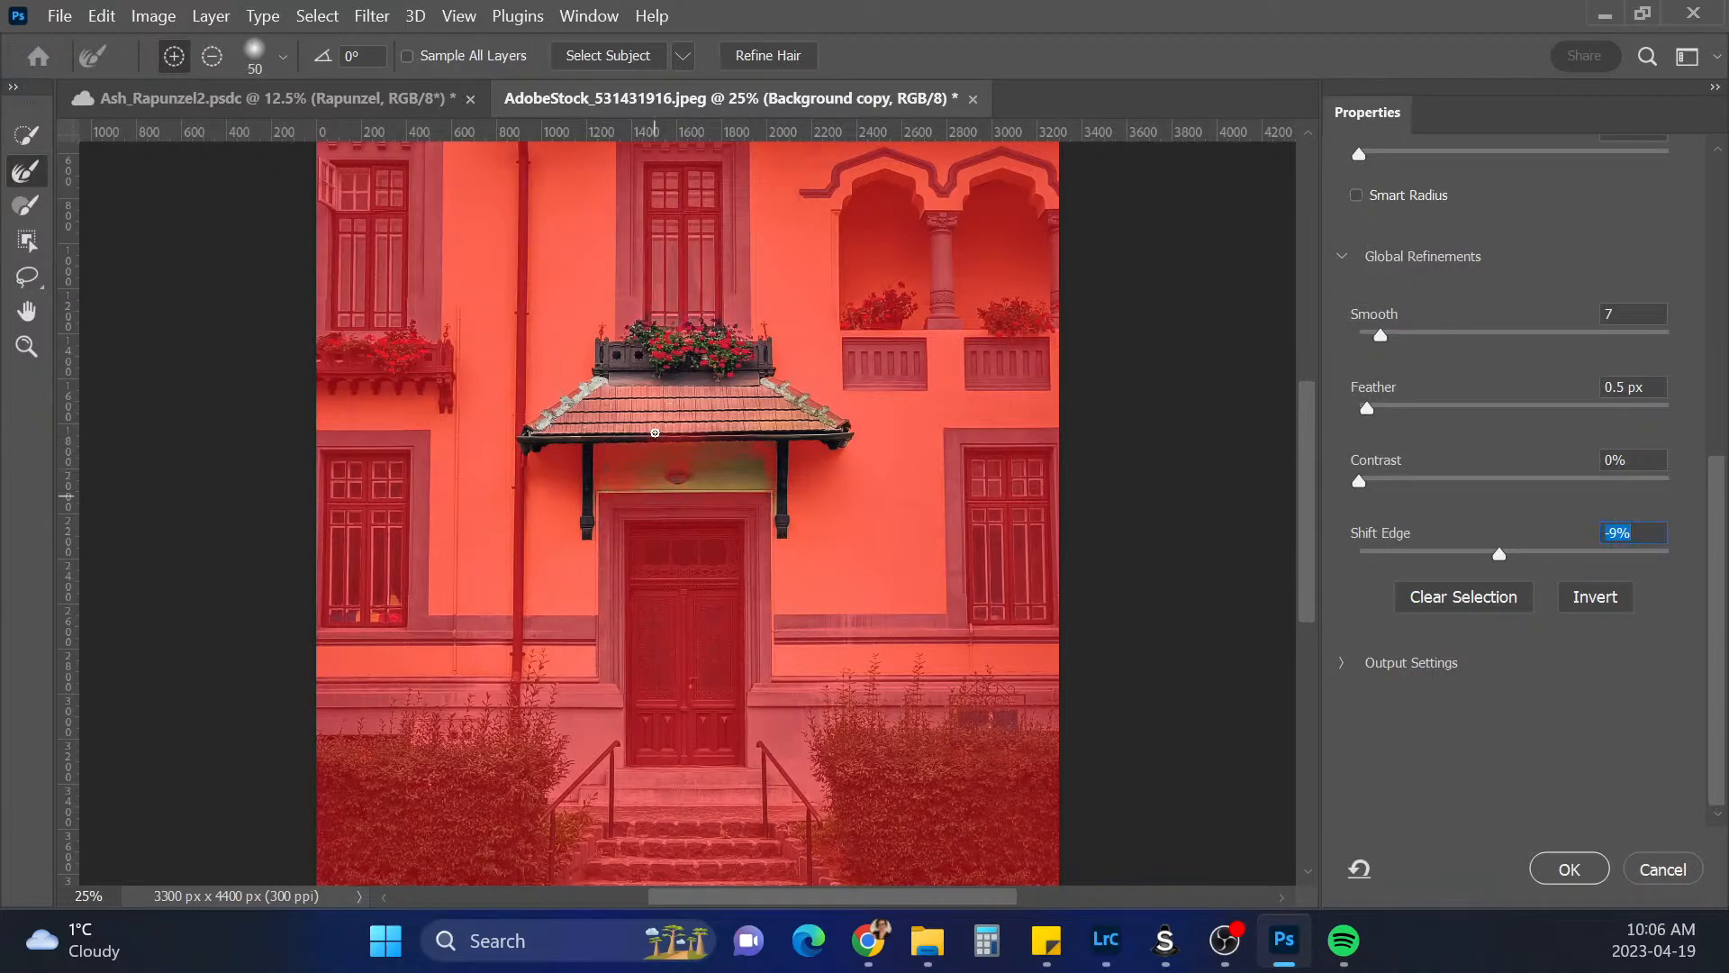
pyautogui.press('[')
pyautogui.press('[')
pyautogui.press('alt')
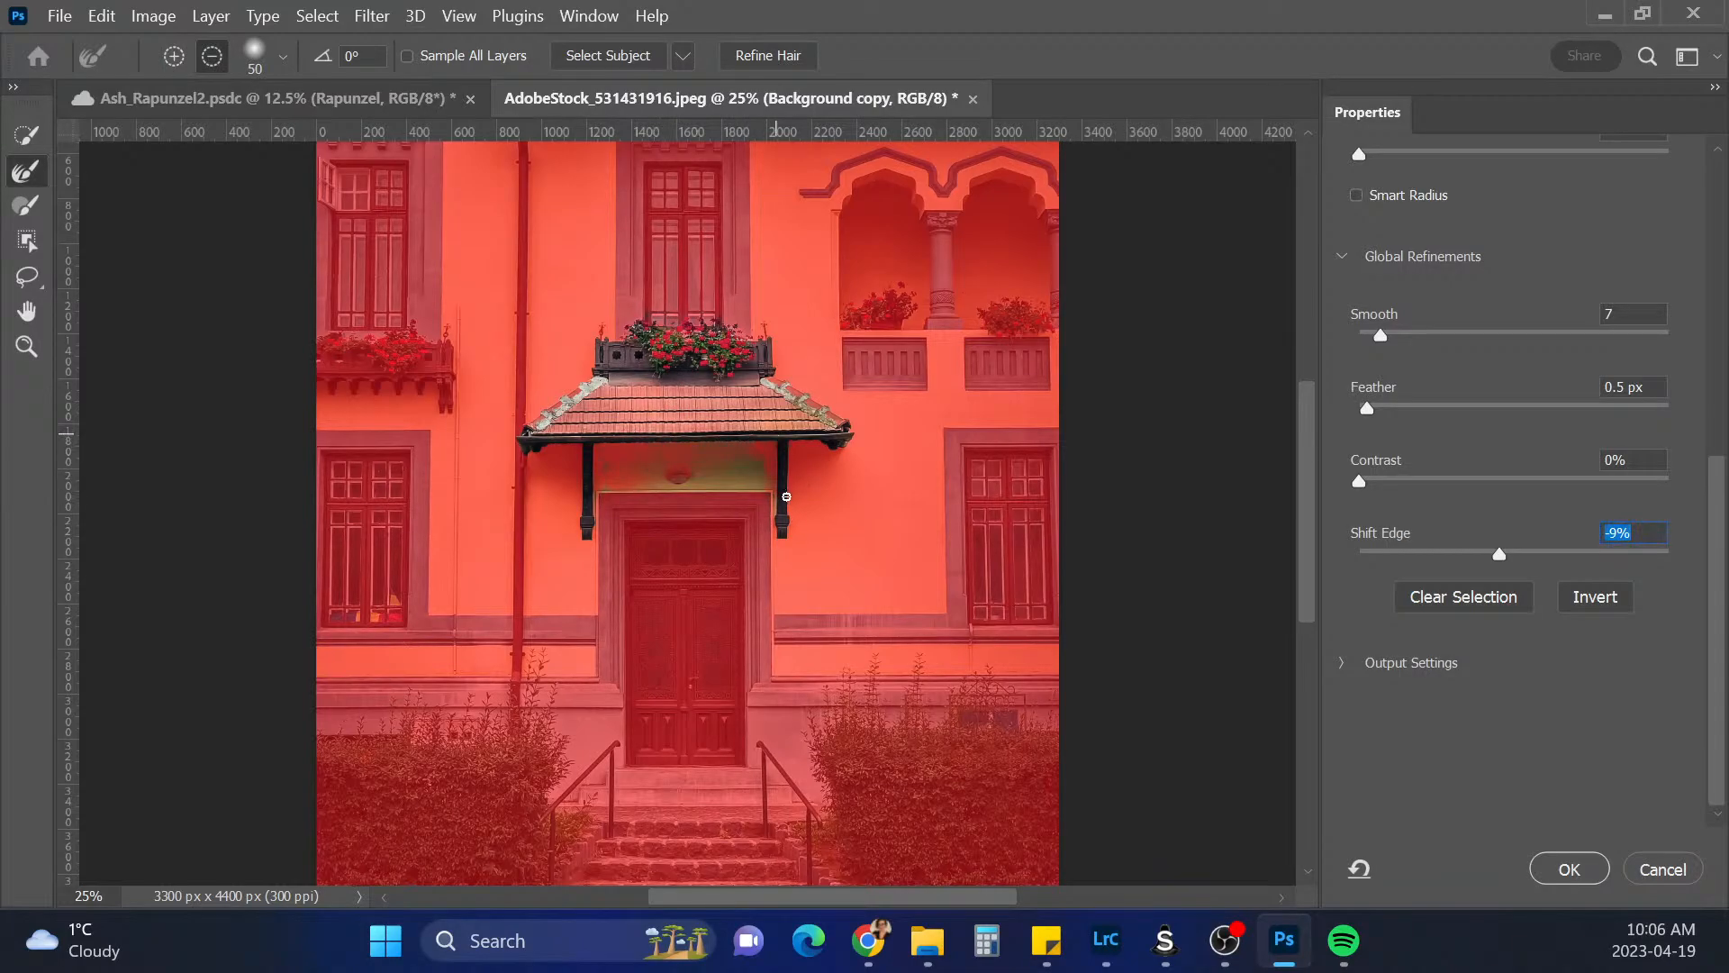
pyautogui.click(174, 56)
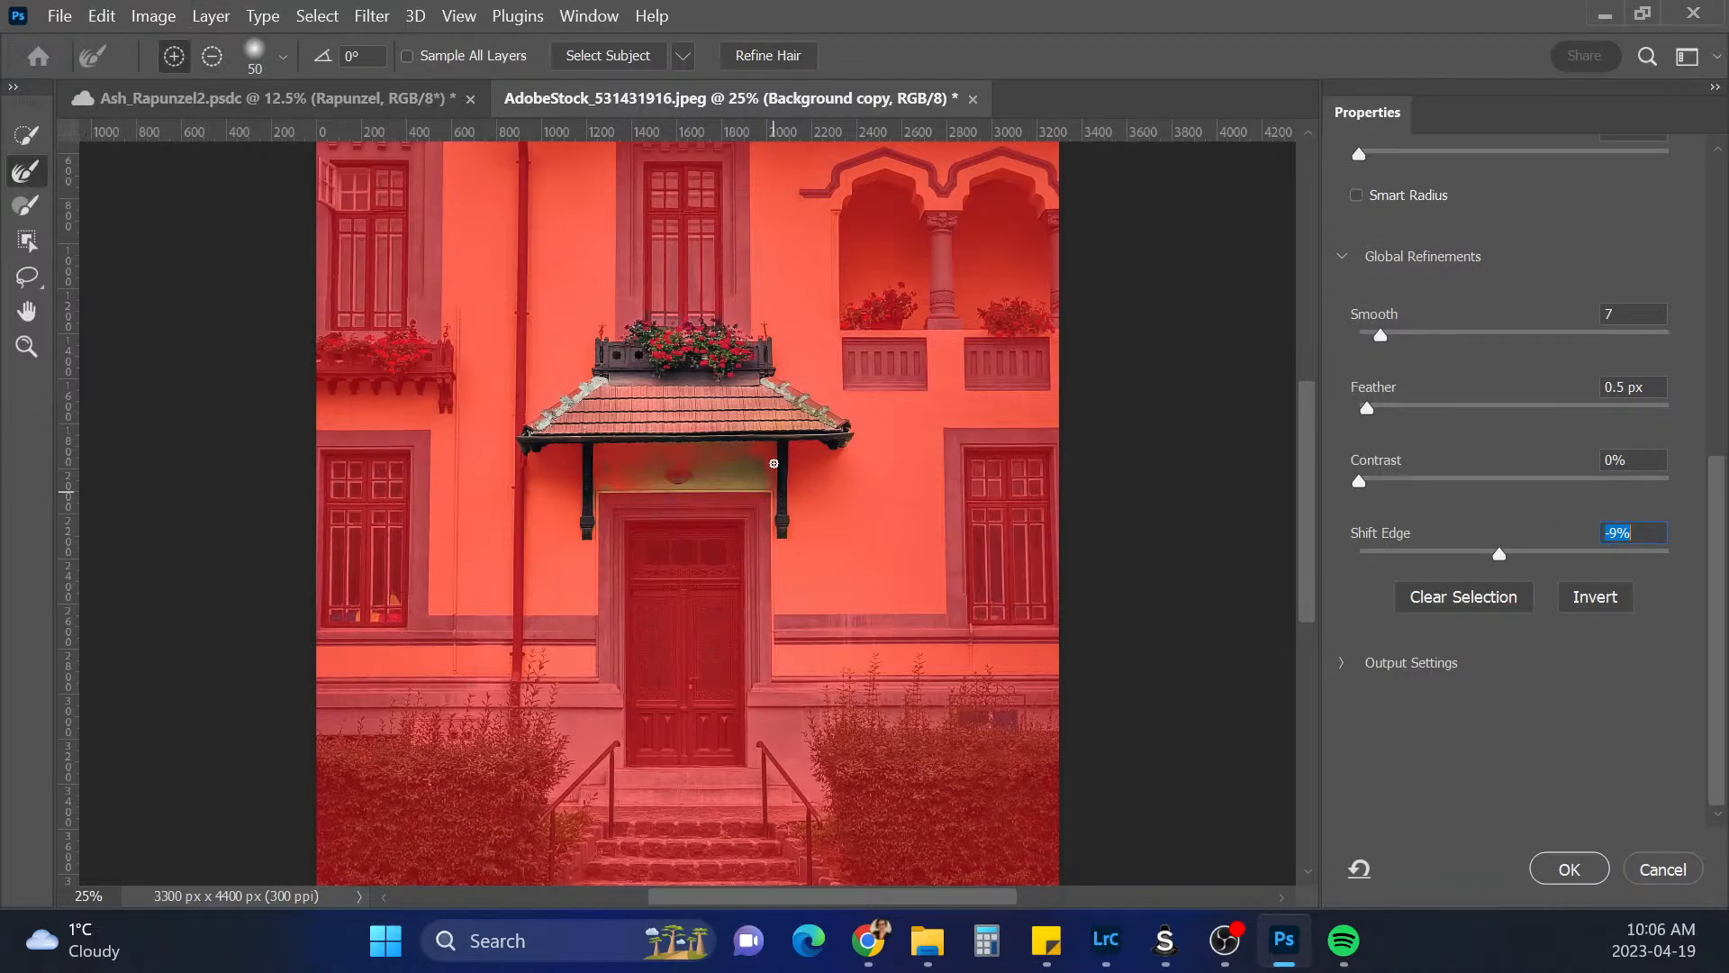
# Subtract the remaining wall beneath the canopy with a size 50 brush, apply the refinement and touch up the selection above the flowers
pyautogui.press('b')
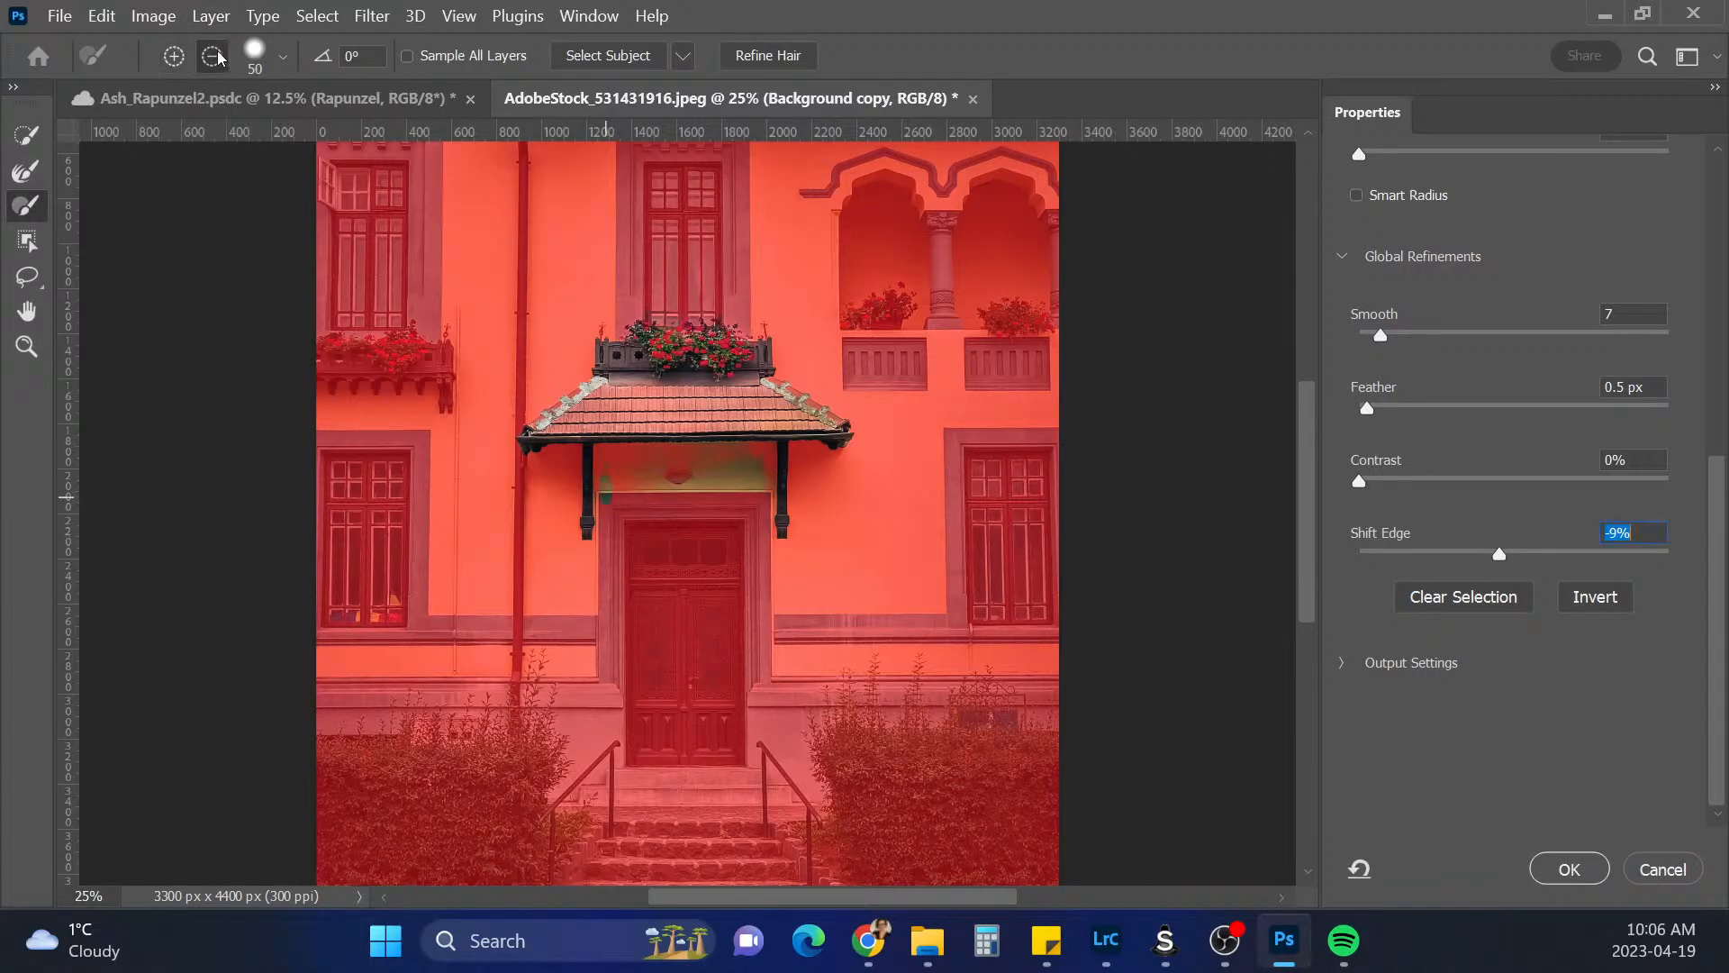
pyautogui.press('alt')
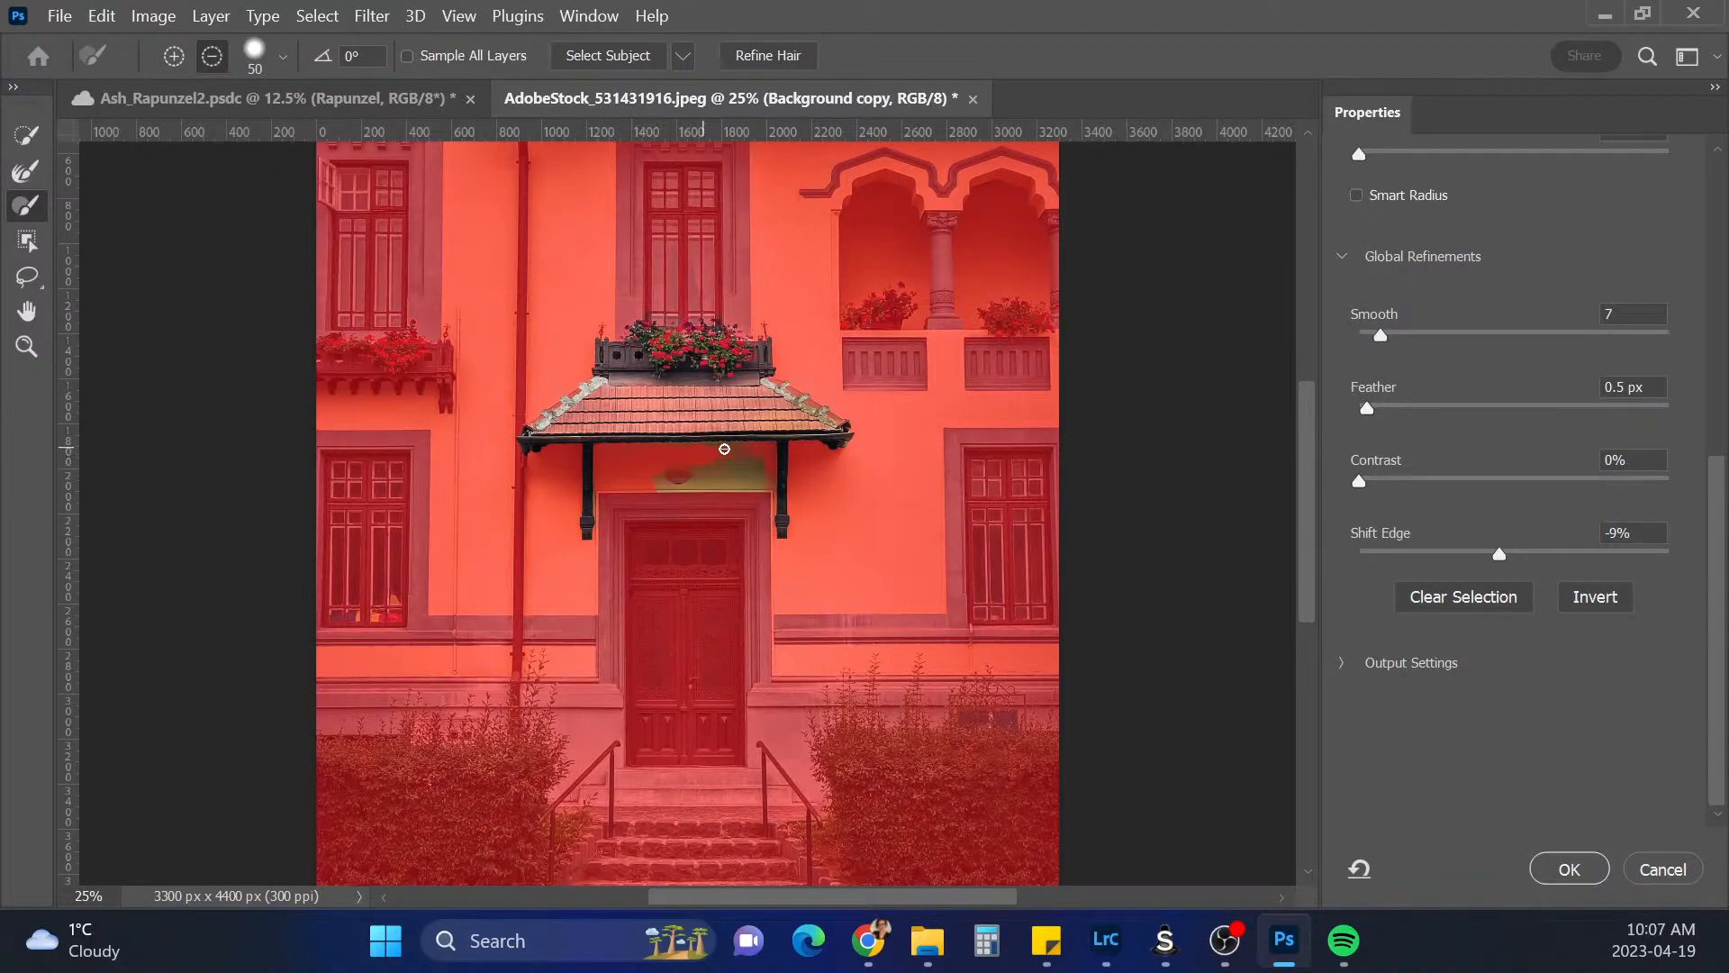
pyautogui.moveTo(746, 448)
pyautogui.mouseDown()
pyautogui.moveTo(708, 481)
pyautogui.moveTo(722, 502)
pyautogui.moveTo(757, 456)
pyautogui.moveTo(726, 474)
pyautogui.mouseUp()
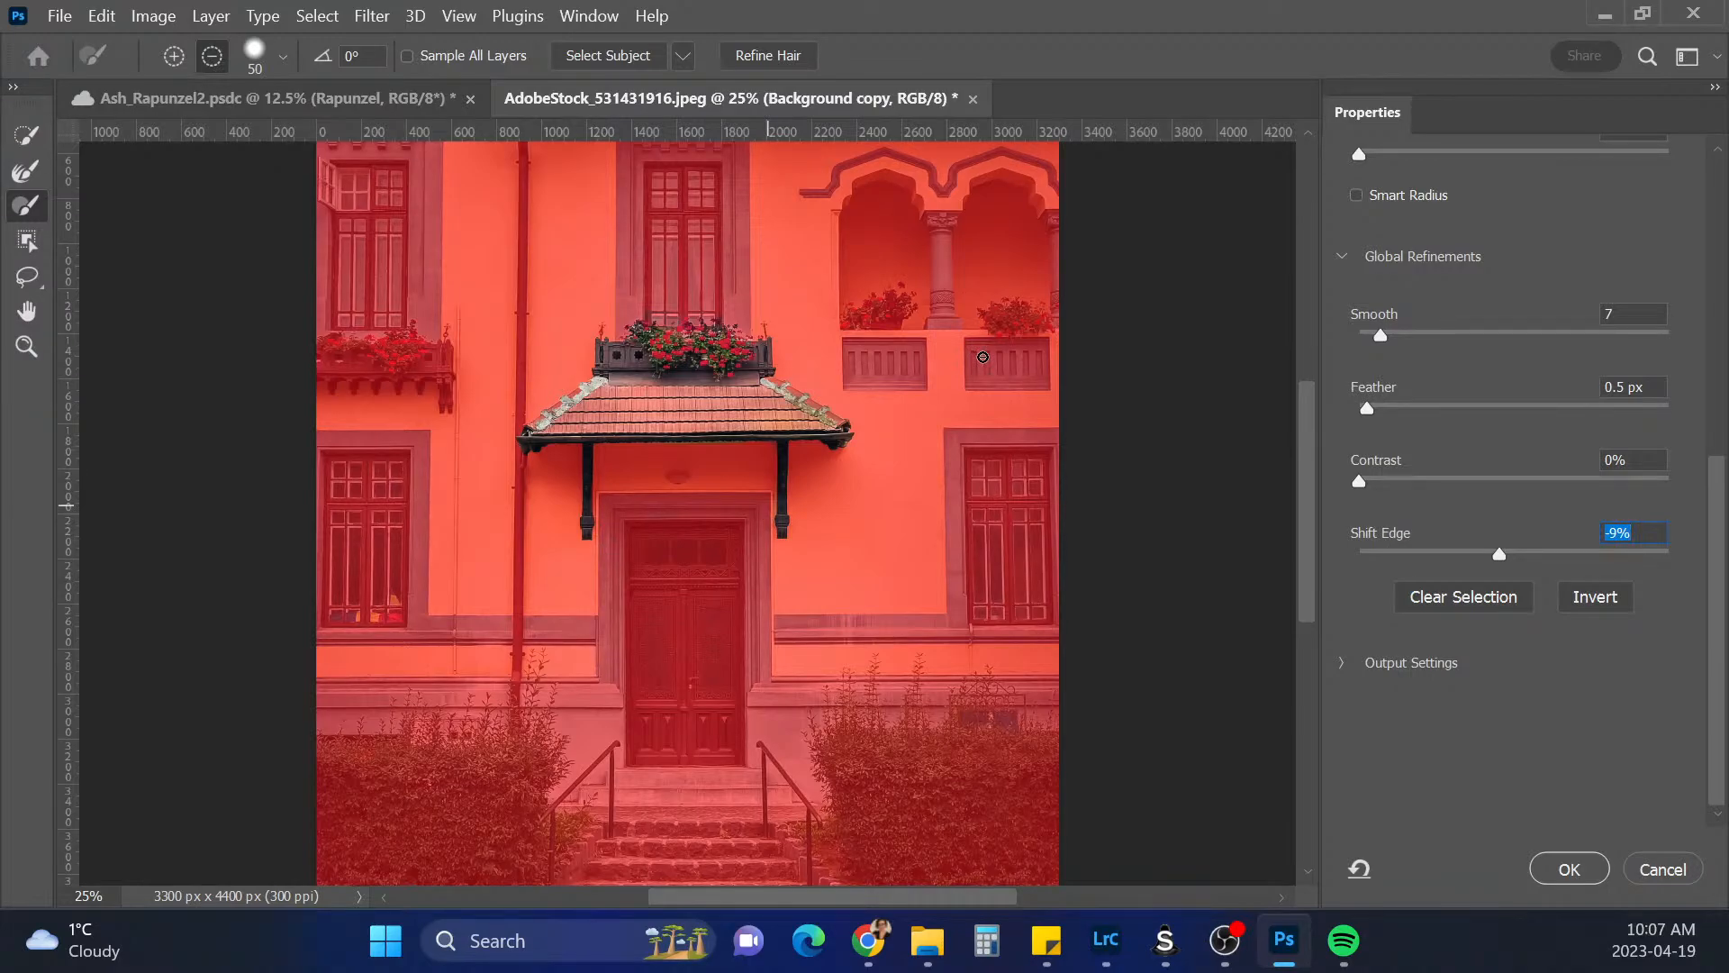
pyautogui.click(1582, 876)
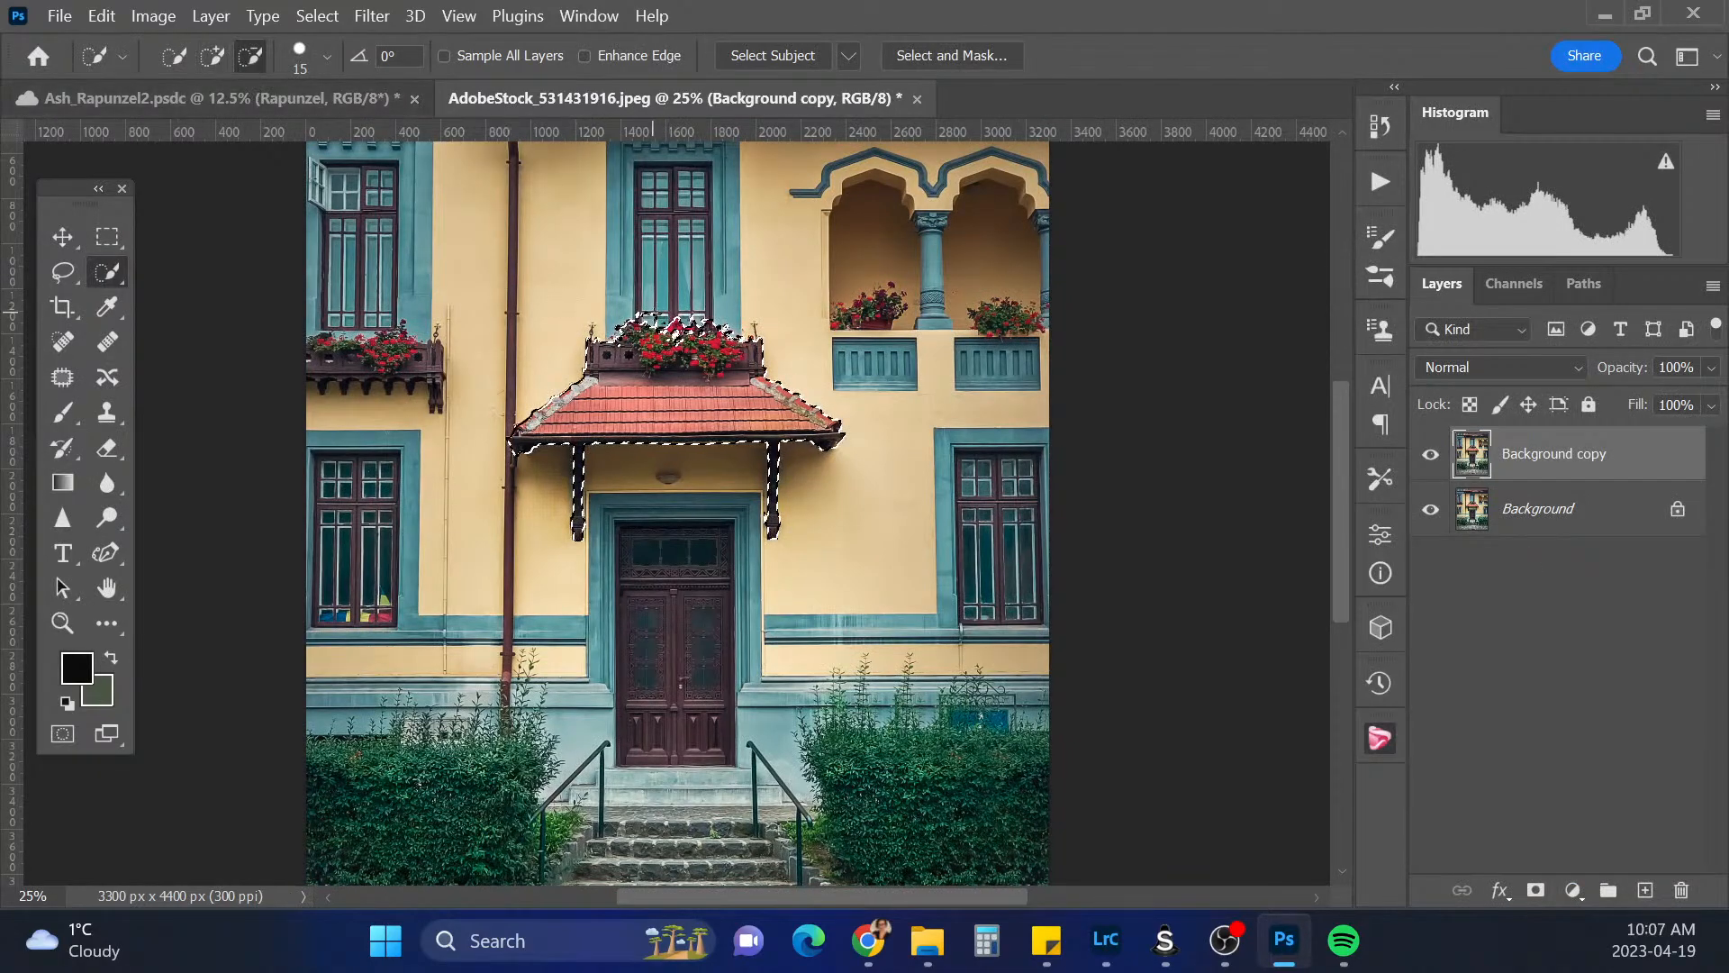
pyautogui.moveTo(645, 319); pyautogui.dragTo(704, 302)
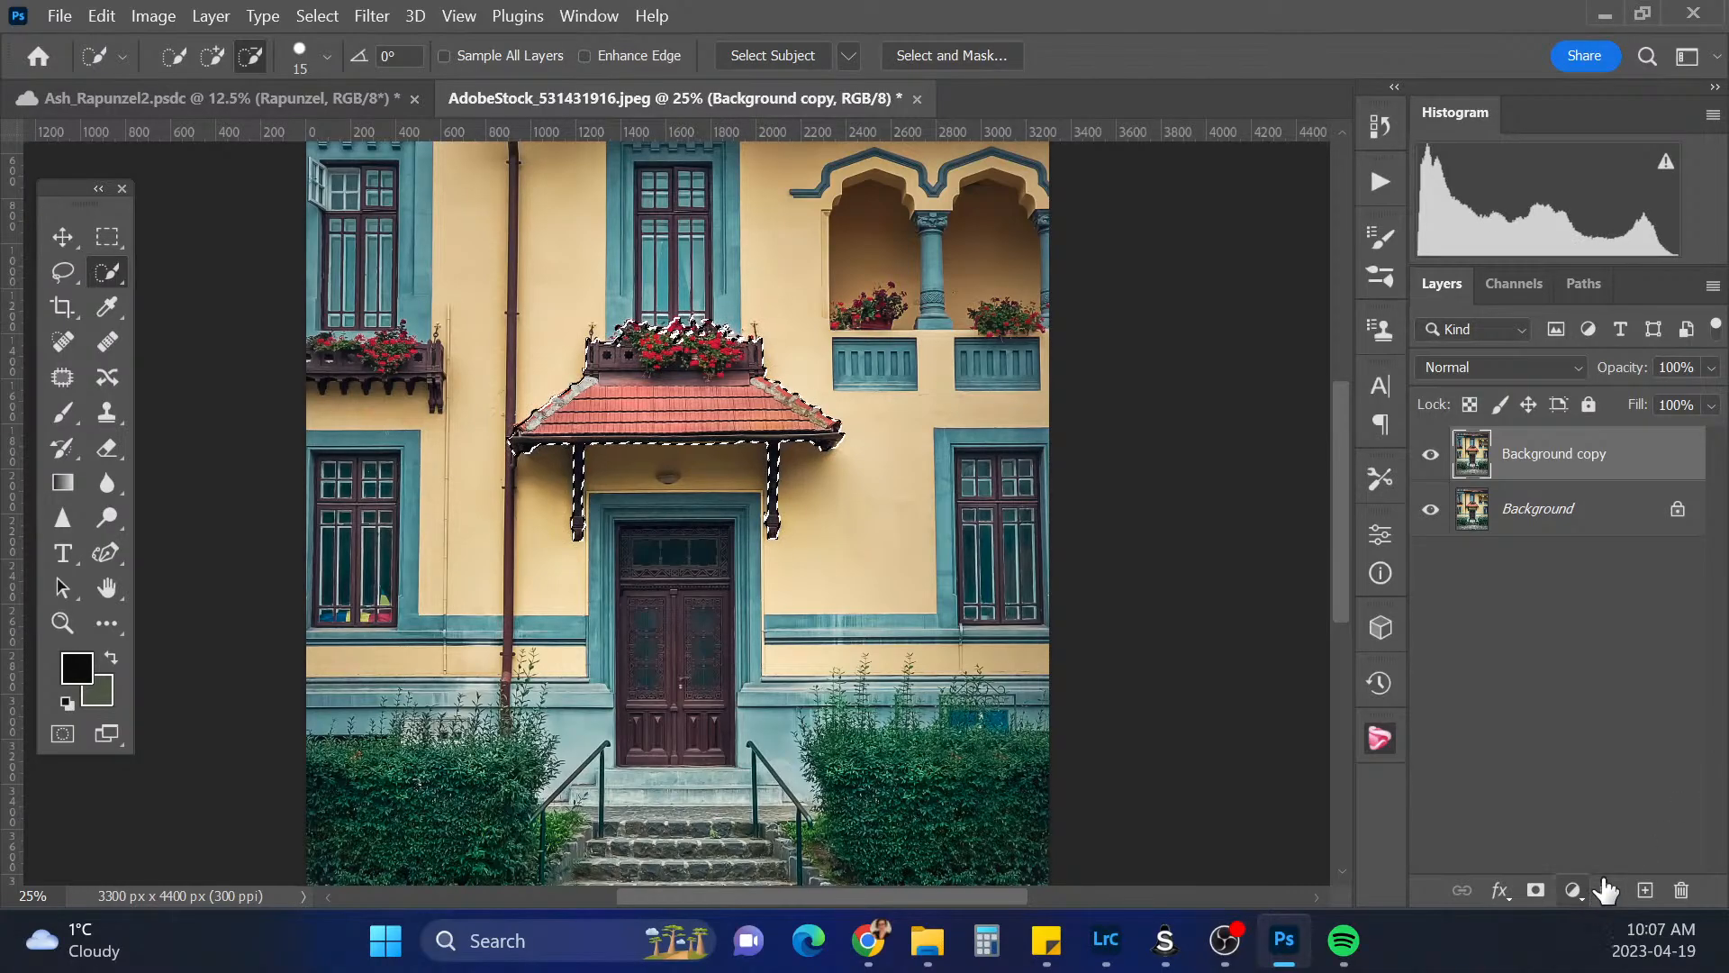
# Mask the canopy layer from the selection, check the cutout without the background, and copy it into the Ash_Rapunzel2 composite above the tower window
pyautogui.click(1535, 890)
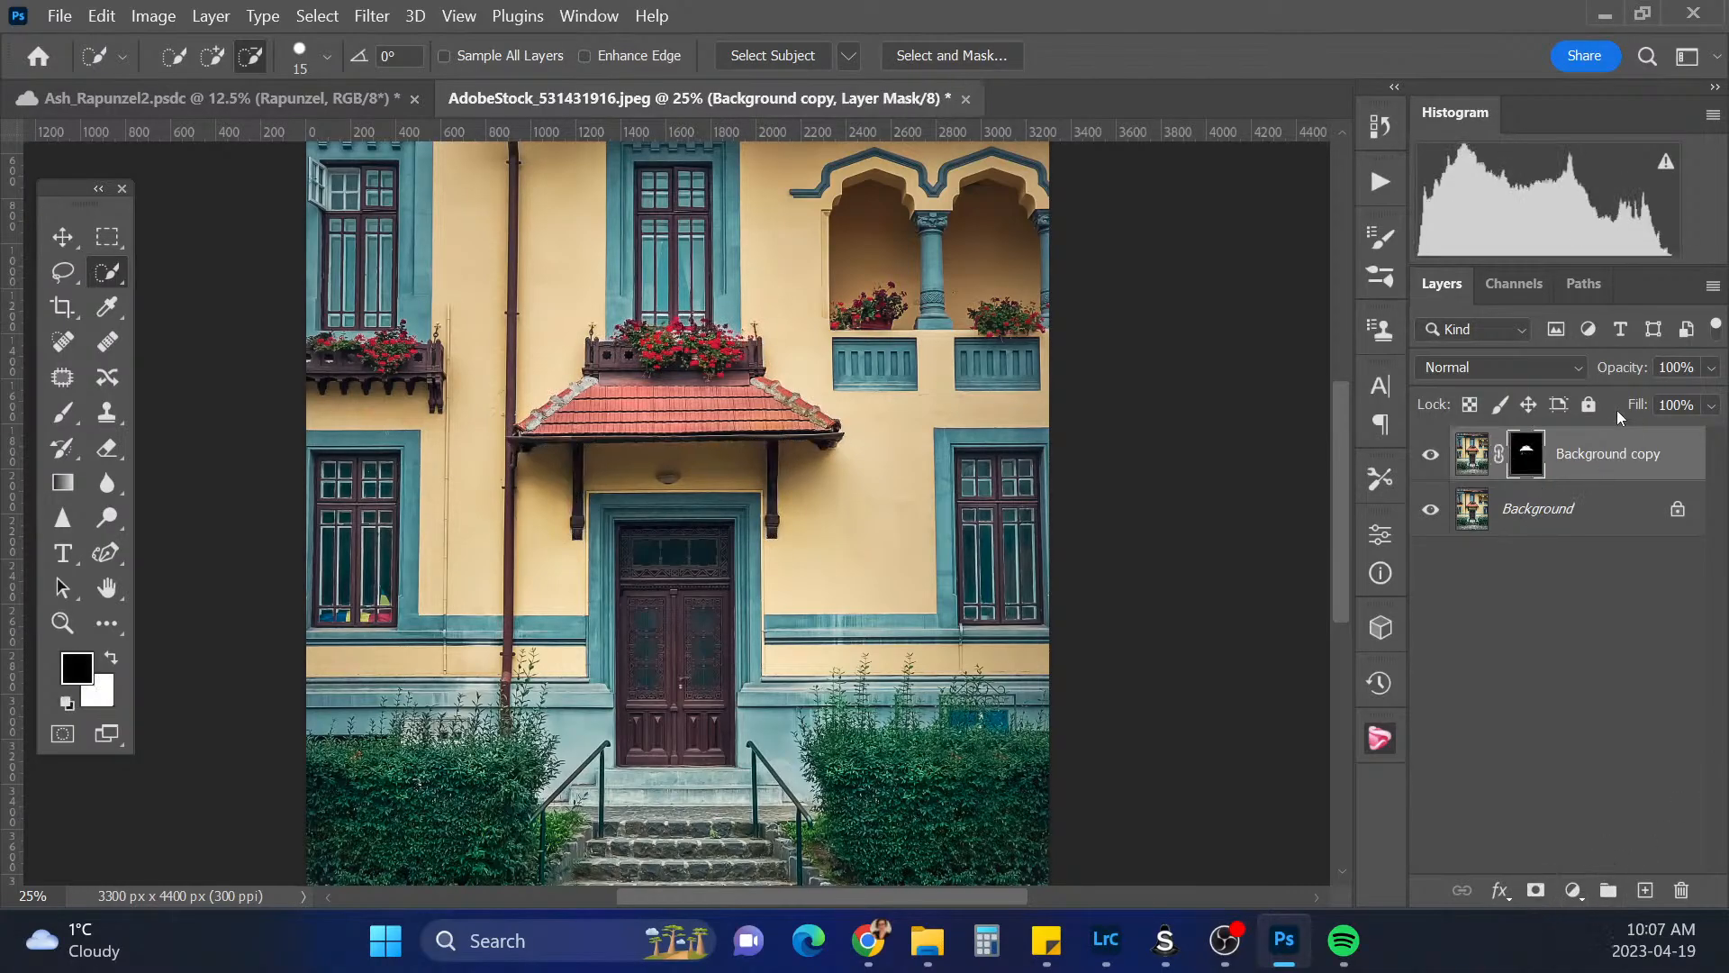
pyautogui.click(1430, 510)
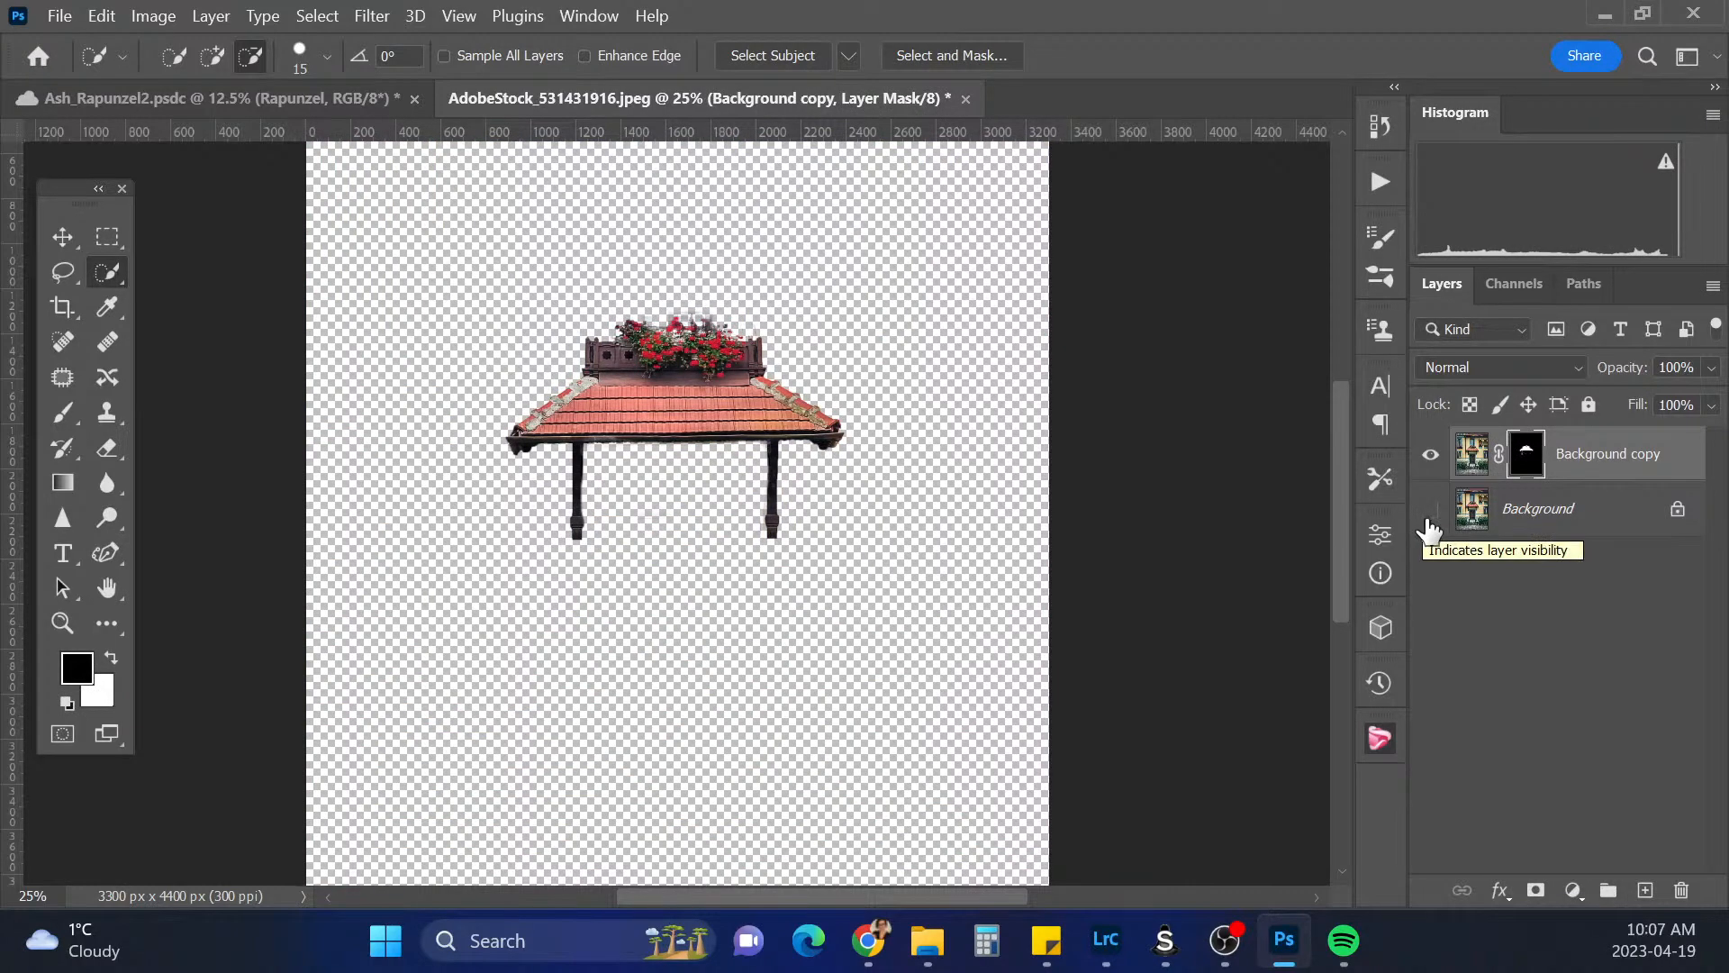
pyautogui.click(1430, 509)
pyautogui.moveTo(1594, 464); pyautogui.dragTo(827, 530)
pyautogui.click(1358, 423)
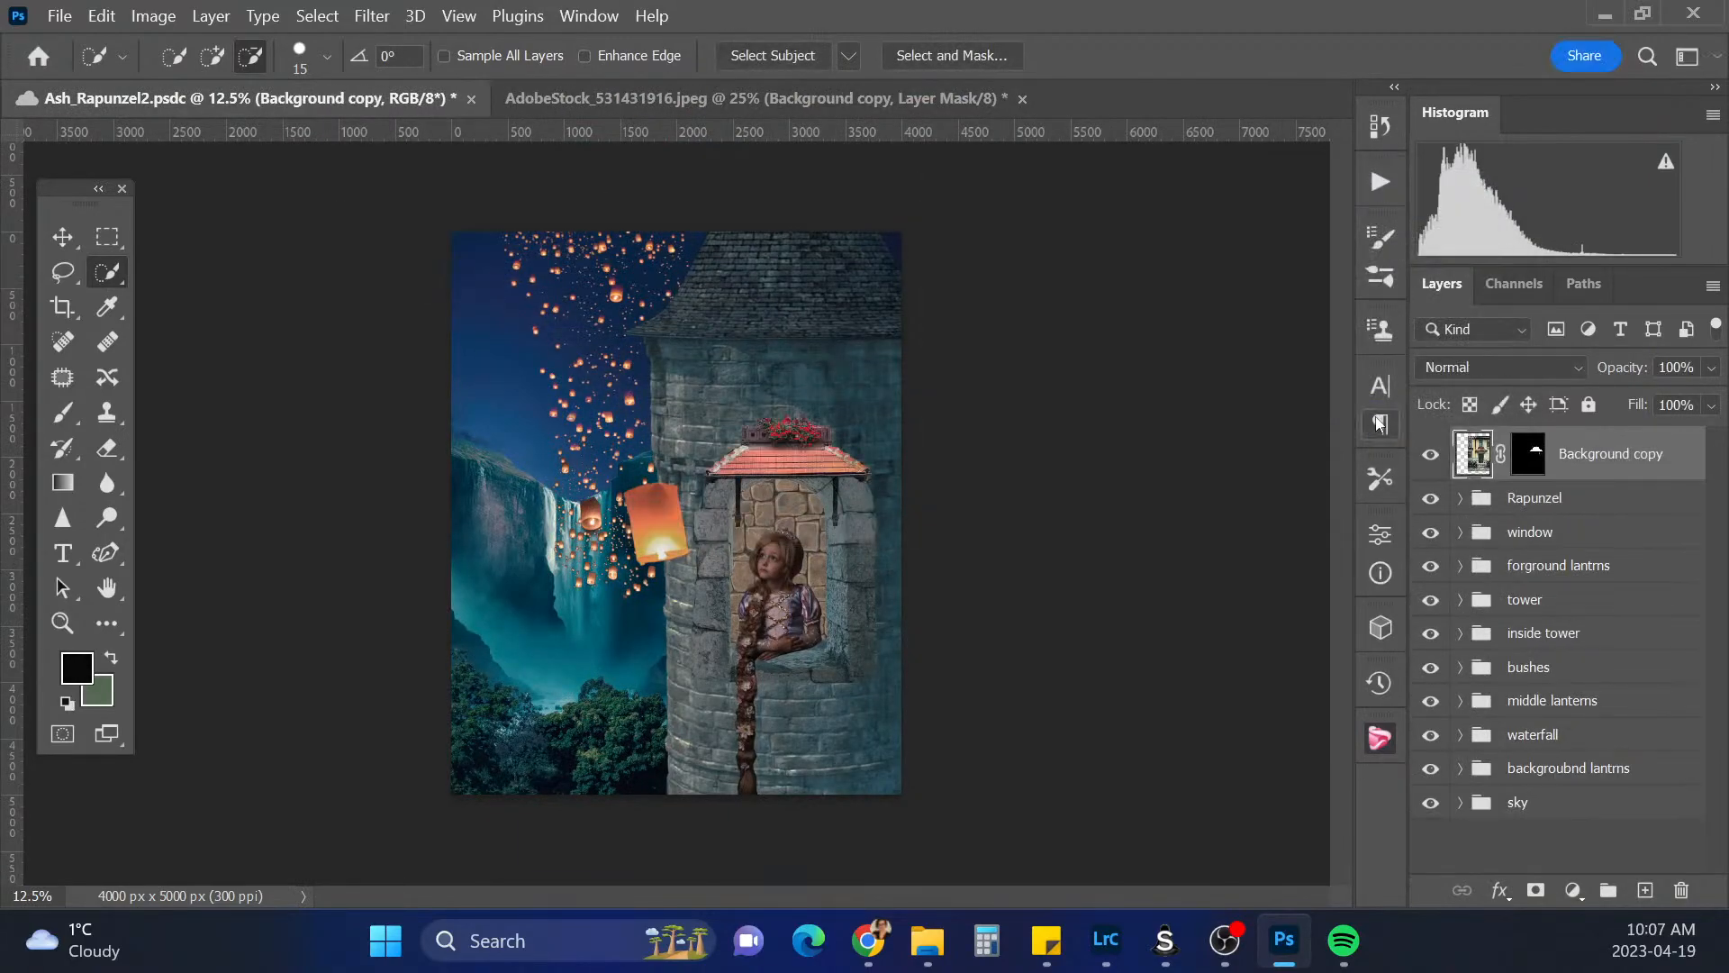
# Convert the canopy layer to a smart object and scale it to about 184%, positioned over the tower window
pyautogui.rightClick(1599, 455)
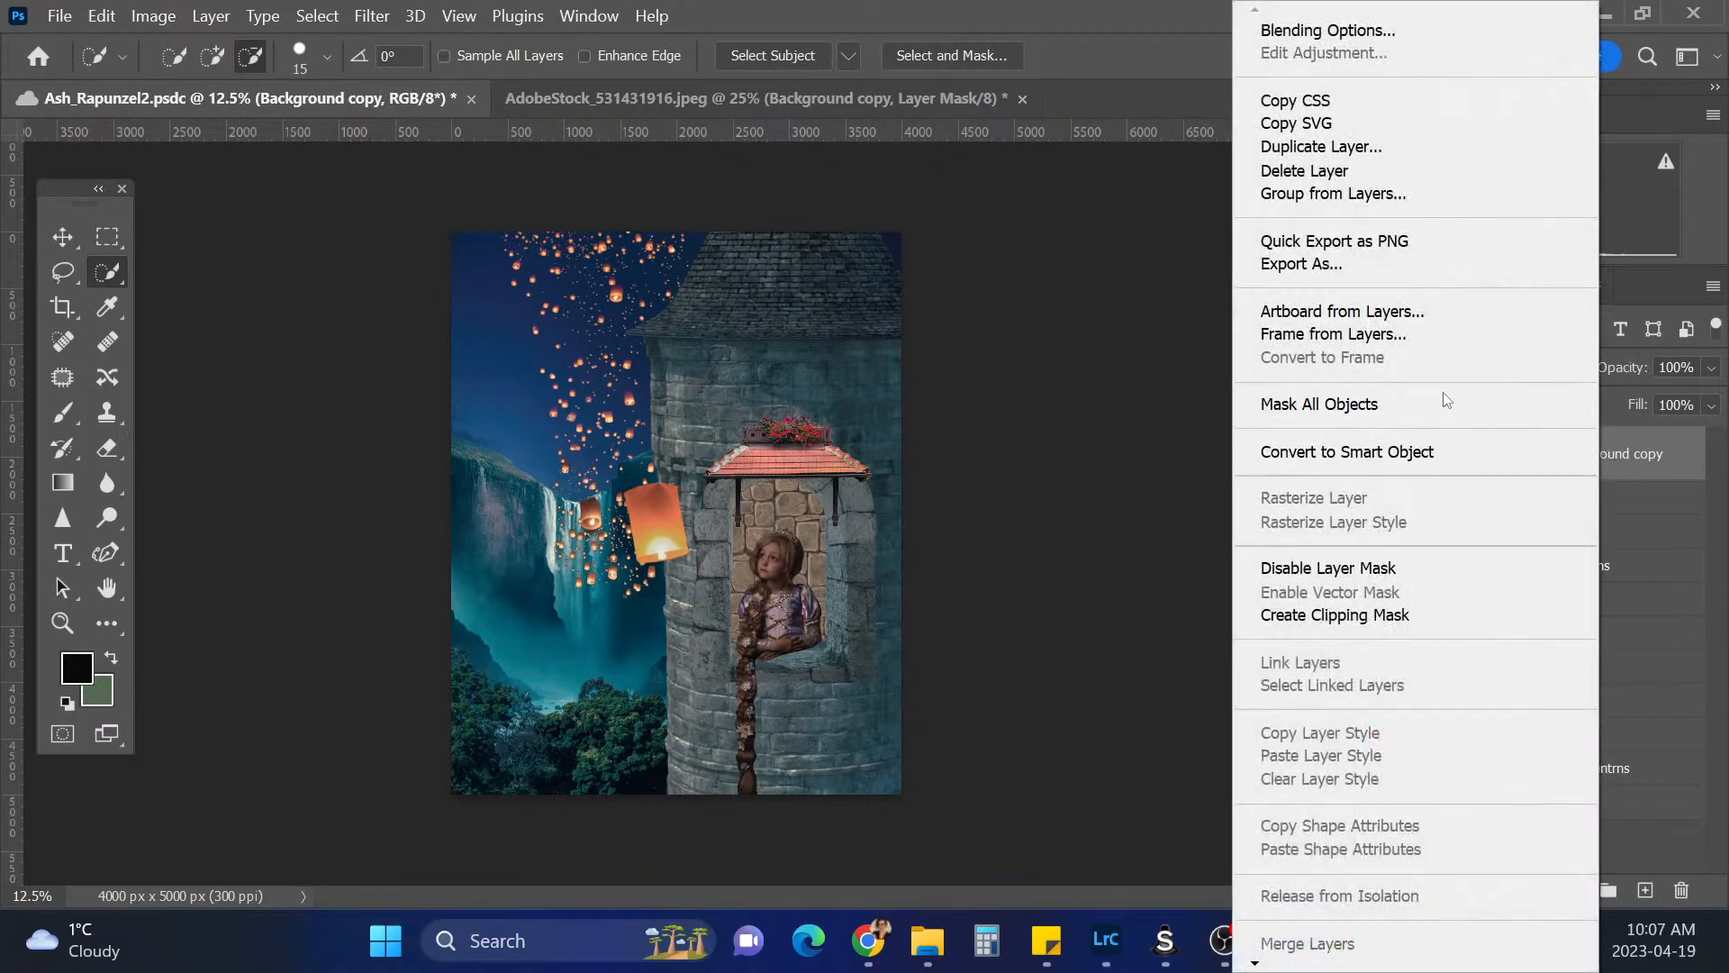
pyautogui.click(1434, 455)
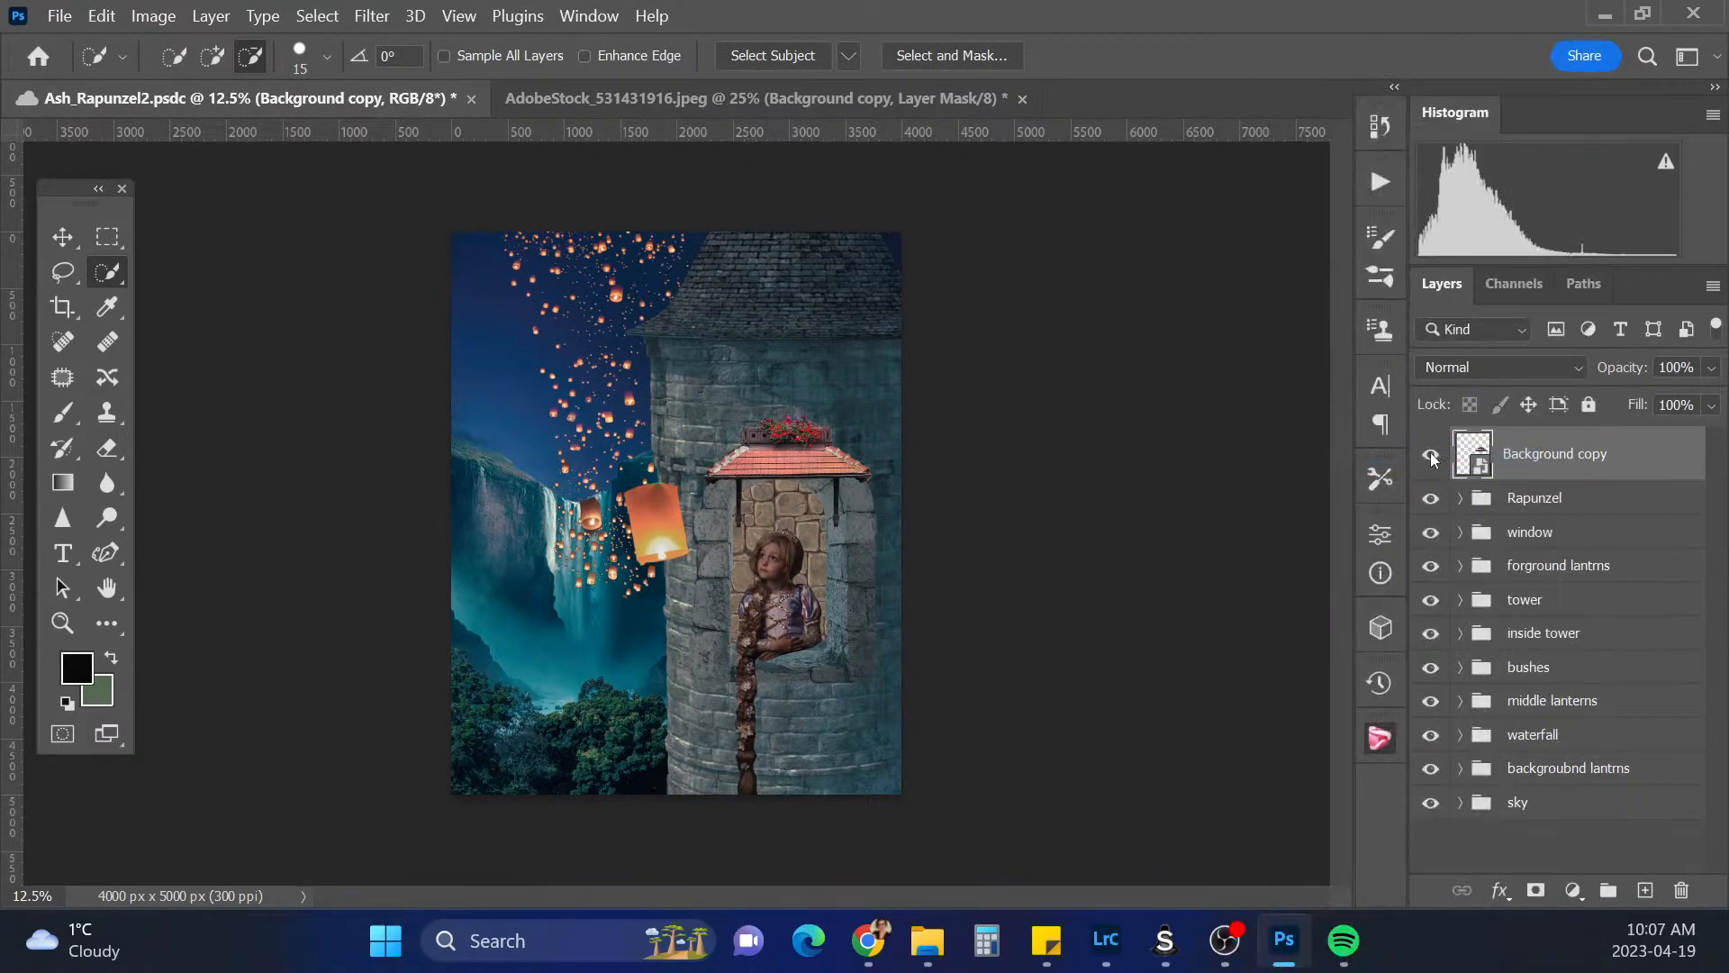
pyautogui.hotkey('ctrl', 't')
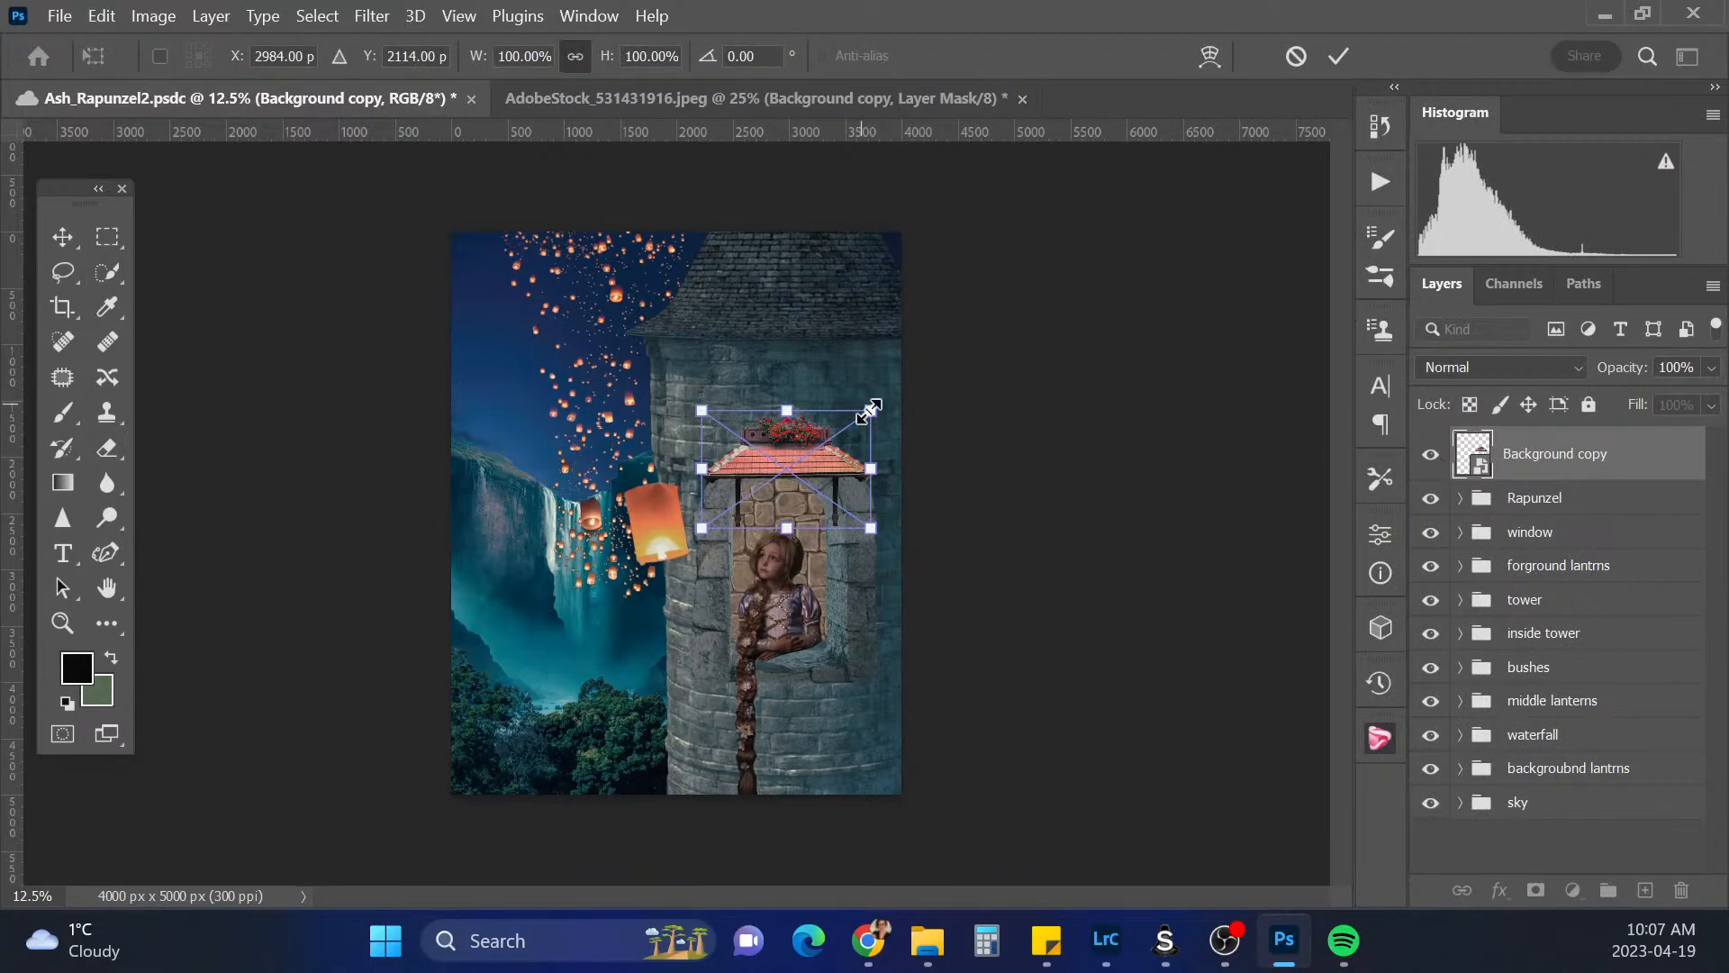
pyautogui.moveTo(869, 411); pyautogui.dragTo(934, 366)
pyautogui.moveTo(701, 528); pyautogui.dragTo(658, 609)
pyautogui.moveTo(934, 366); pyautogui.dragTo(945, 360)
pyautogui.moveTo(883, 529); pyautogui.dragTo(883, 547)
pyautogui.moveTo(630, 377); pyautogui.dragTo(623, 377)
pyautogui.moveTo(949, 375); pyautogui.dragTo(946, 378)
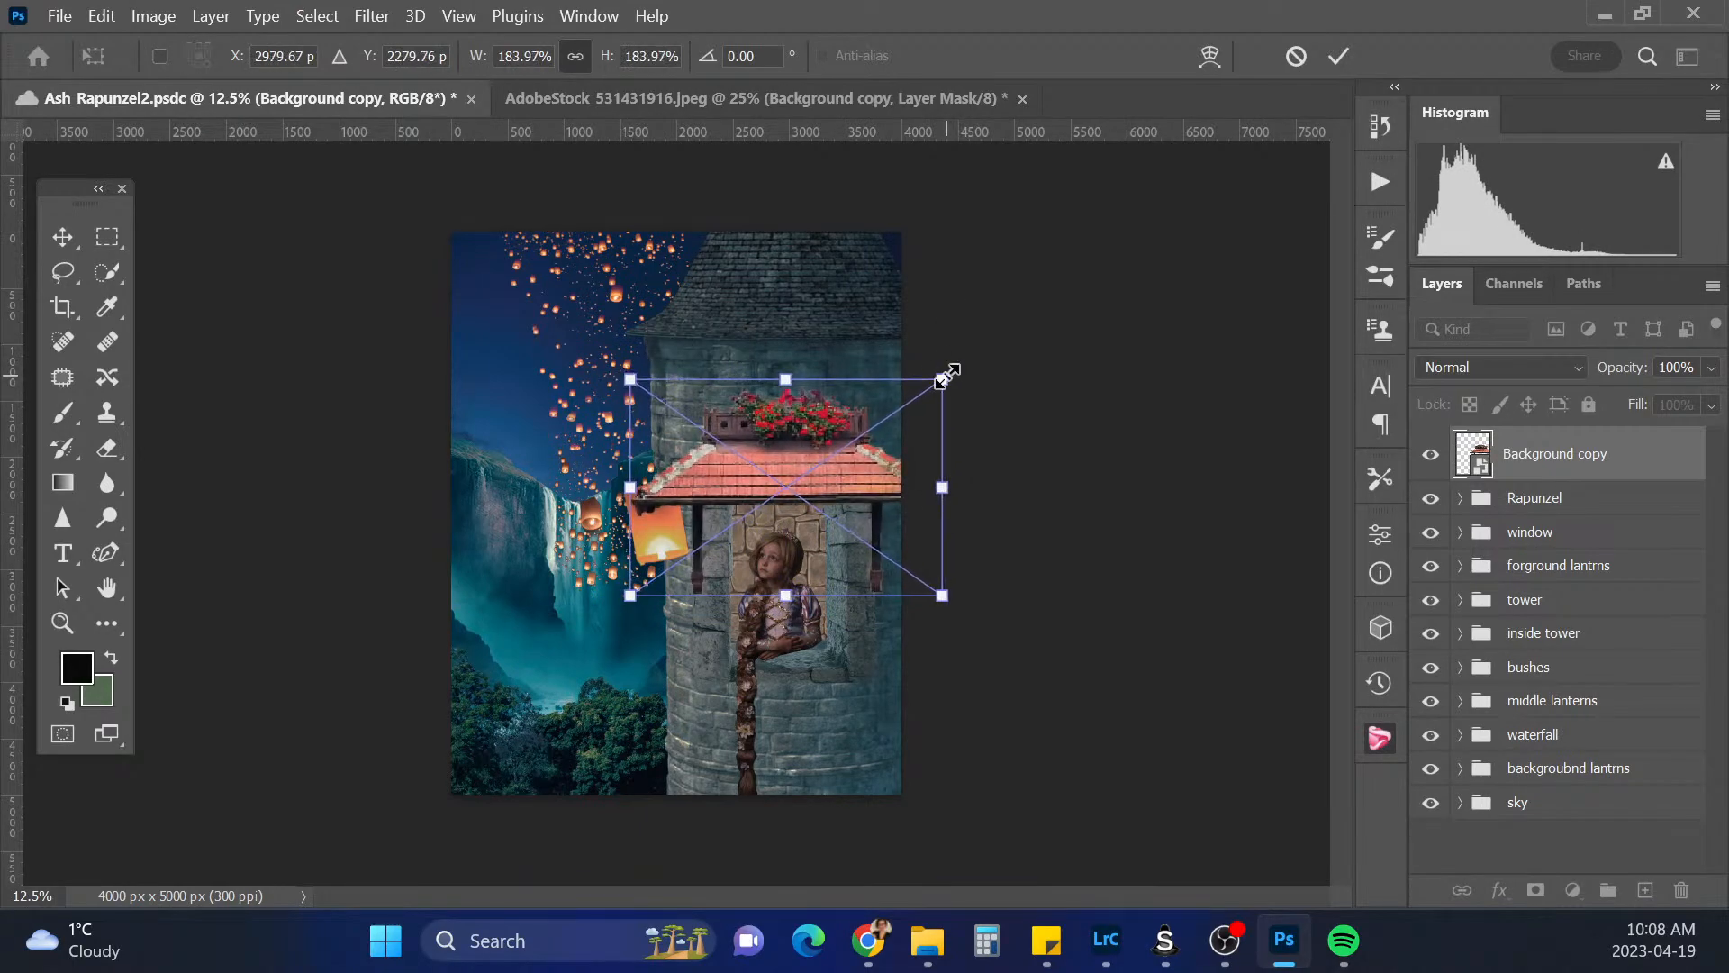
pyautogui.press('Return')
pyautogui.press('w')
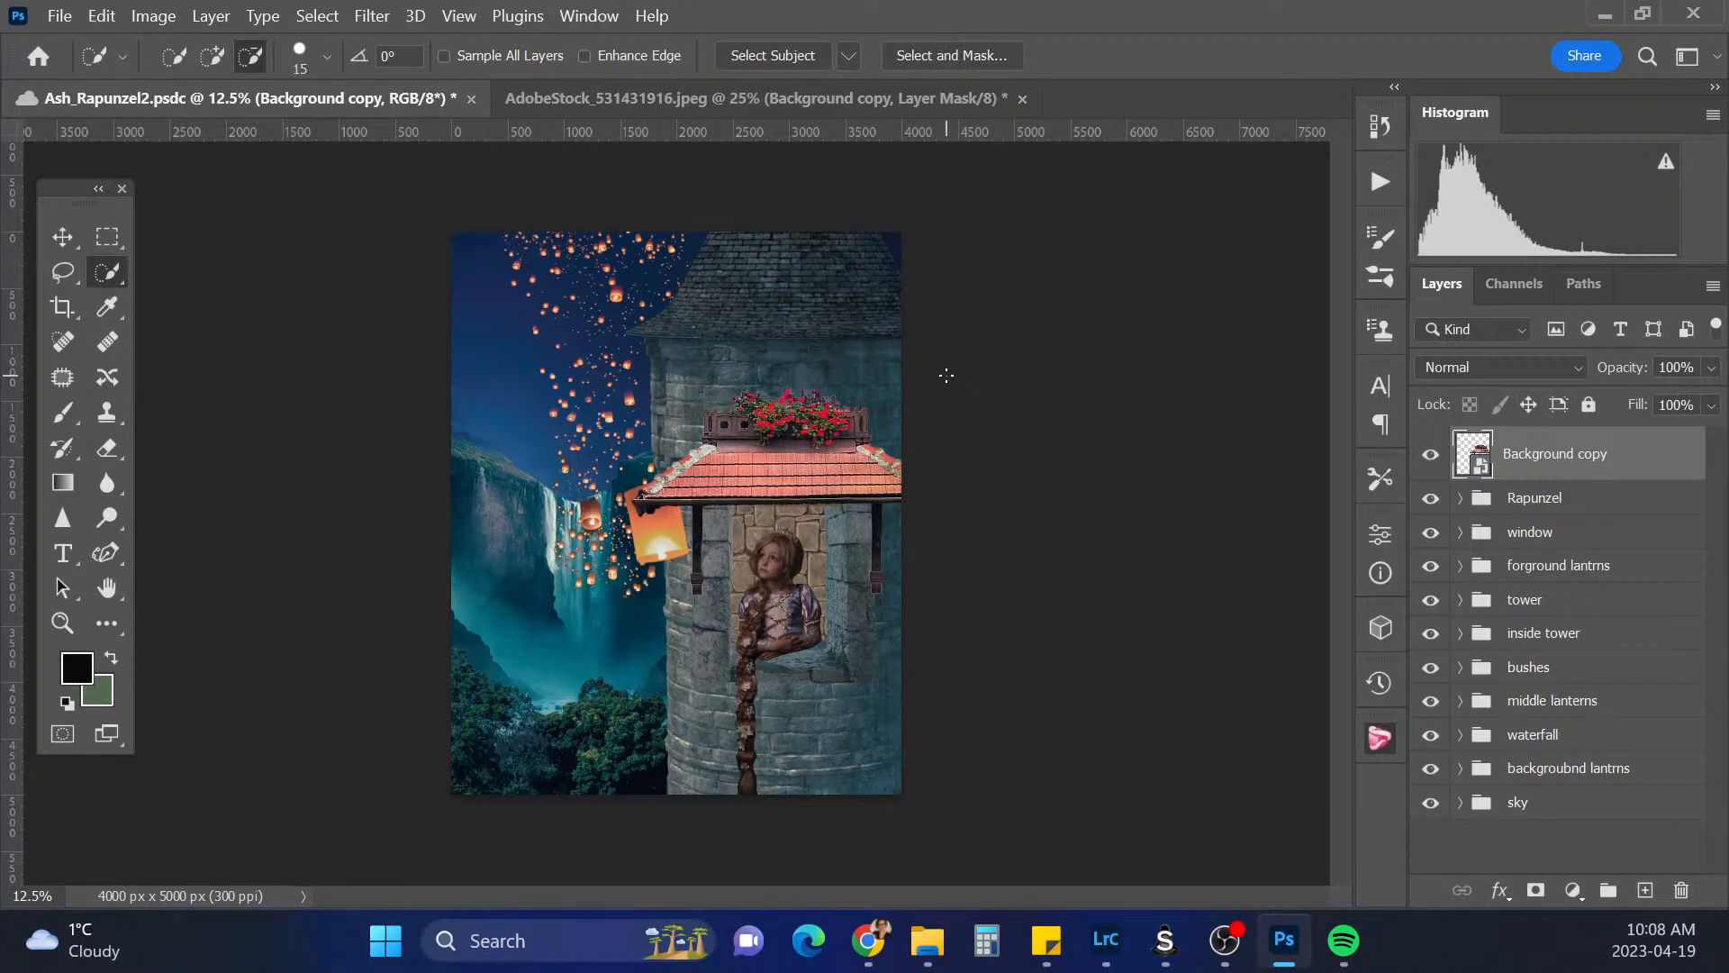
# Add a Color Balance adjustment clipped to the canopy with midtones at Cyan-Red -23, Magenta-Green +2 and Yellow-Blue +24
pyautogui.click(1573, 890)
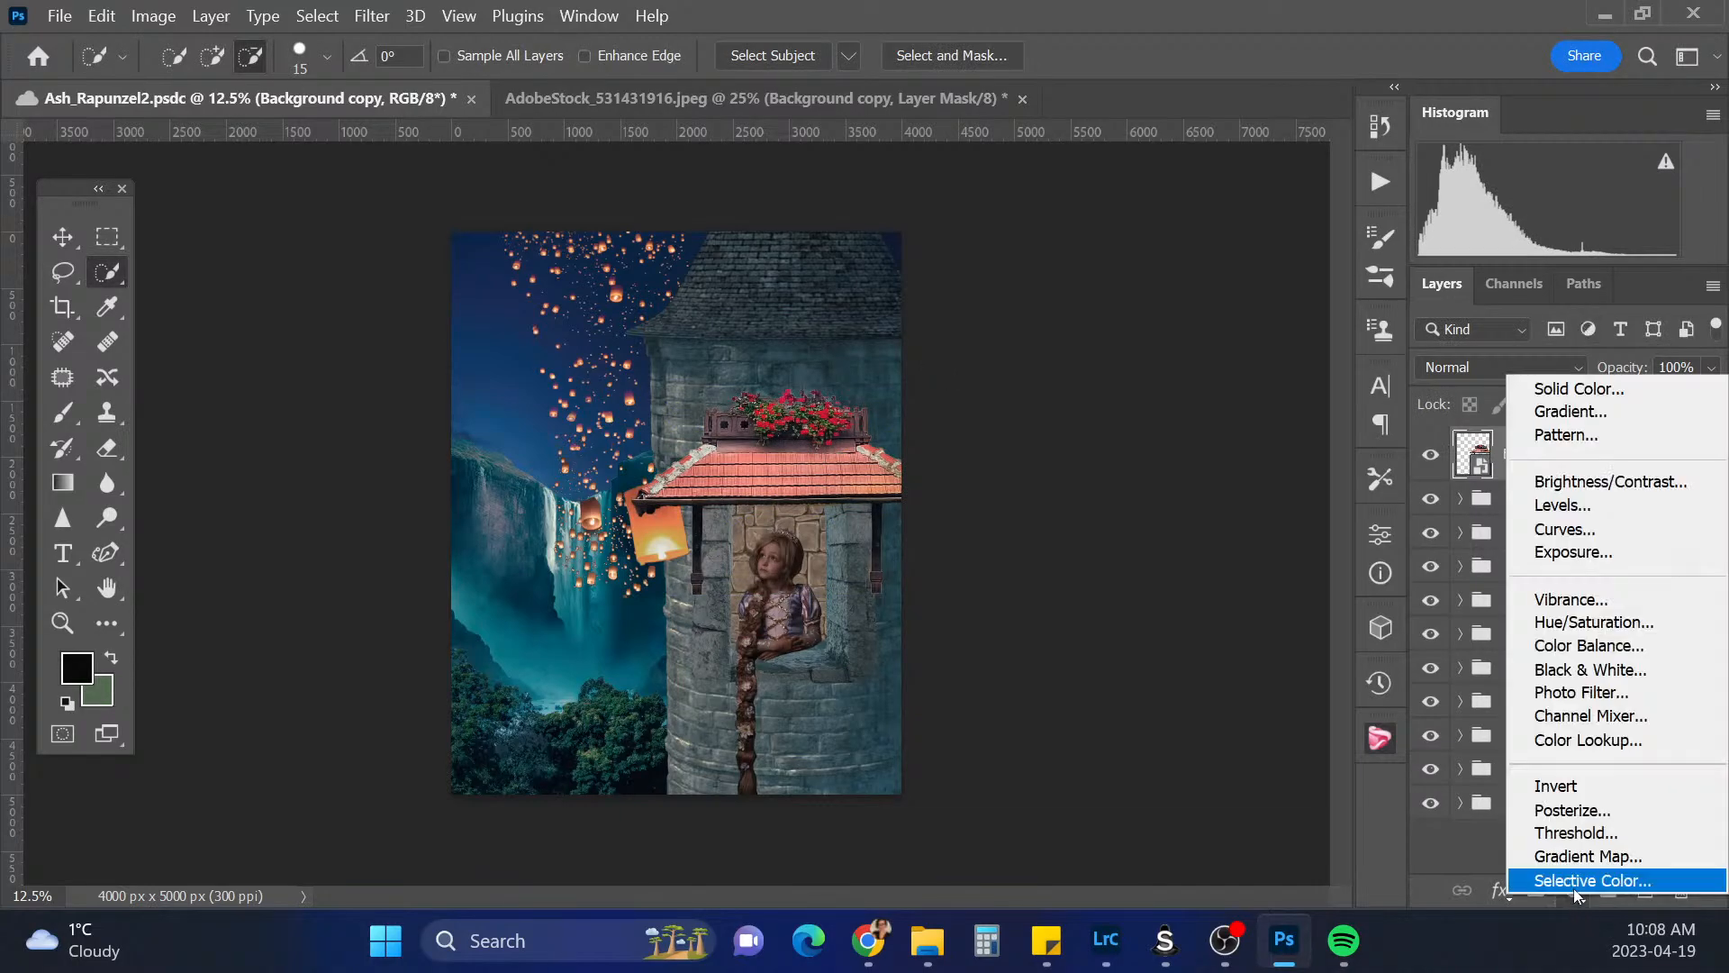
pyautogui.click(1629, 645)
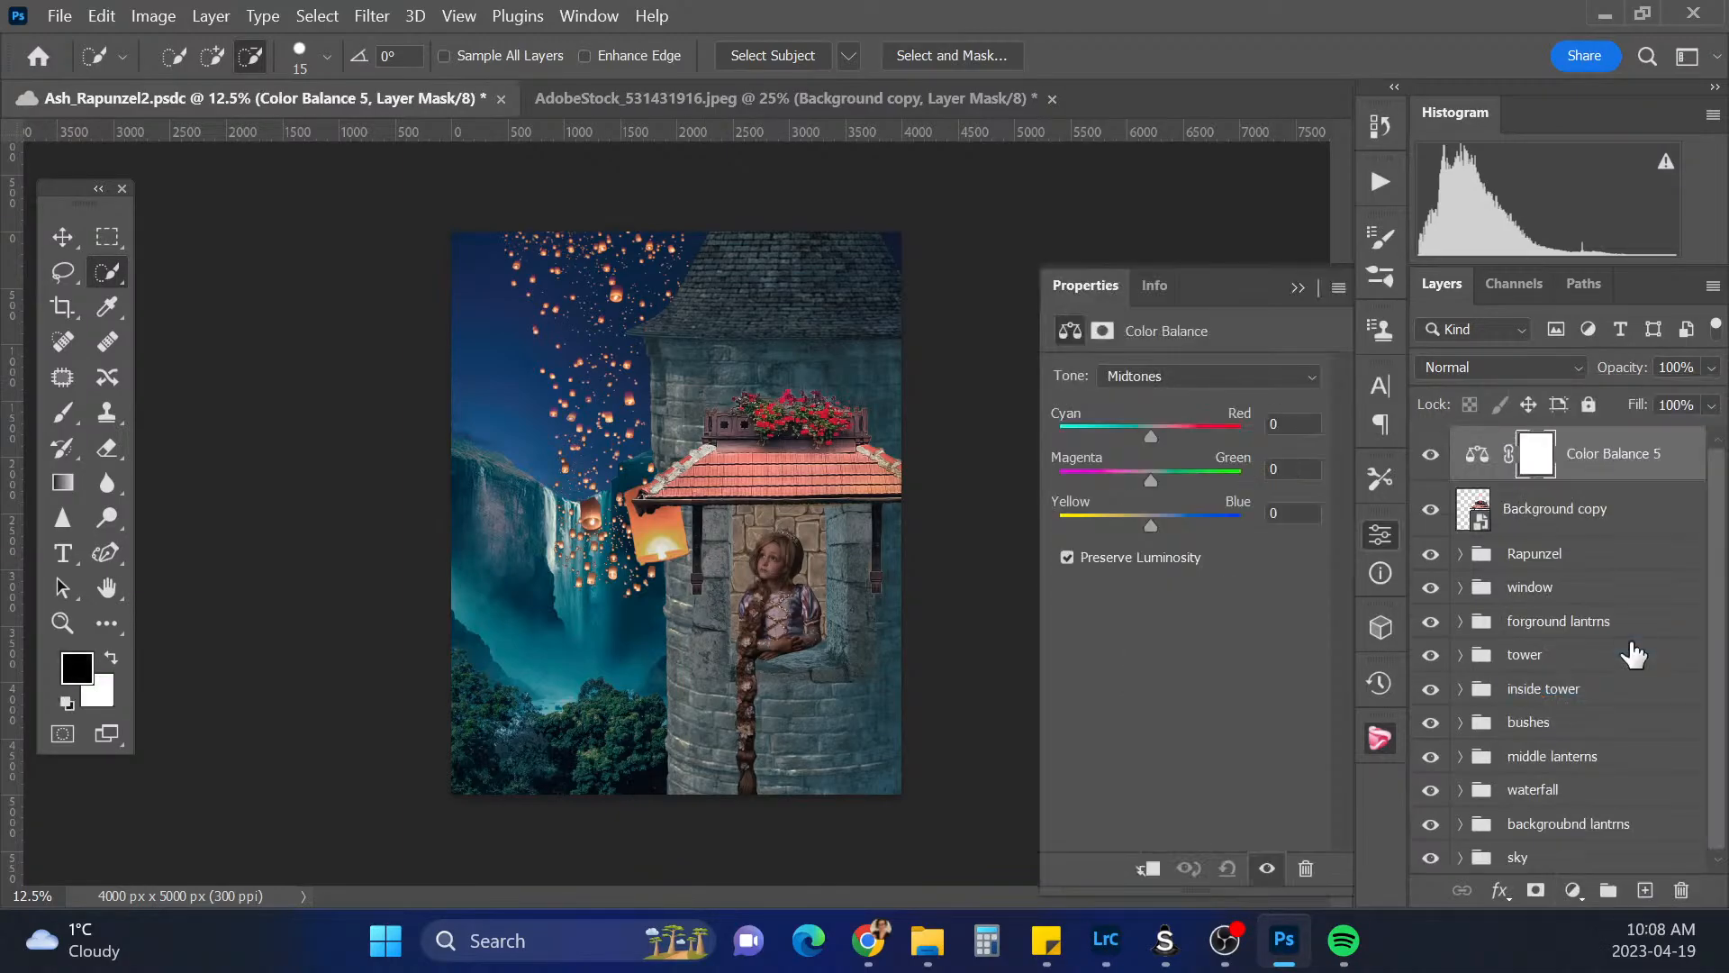
pyautogui.rightClick(1576, 458)
pyautogui.click(1375, 615)
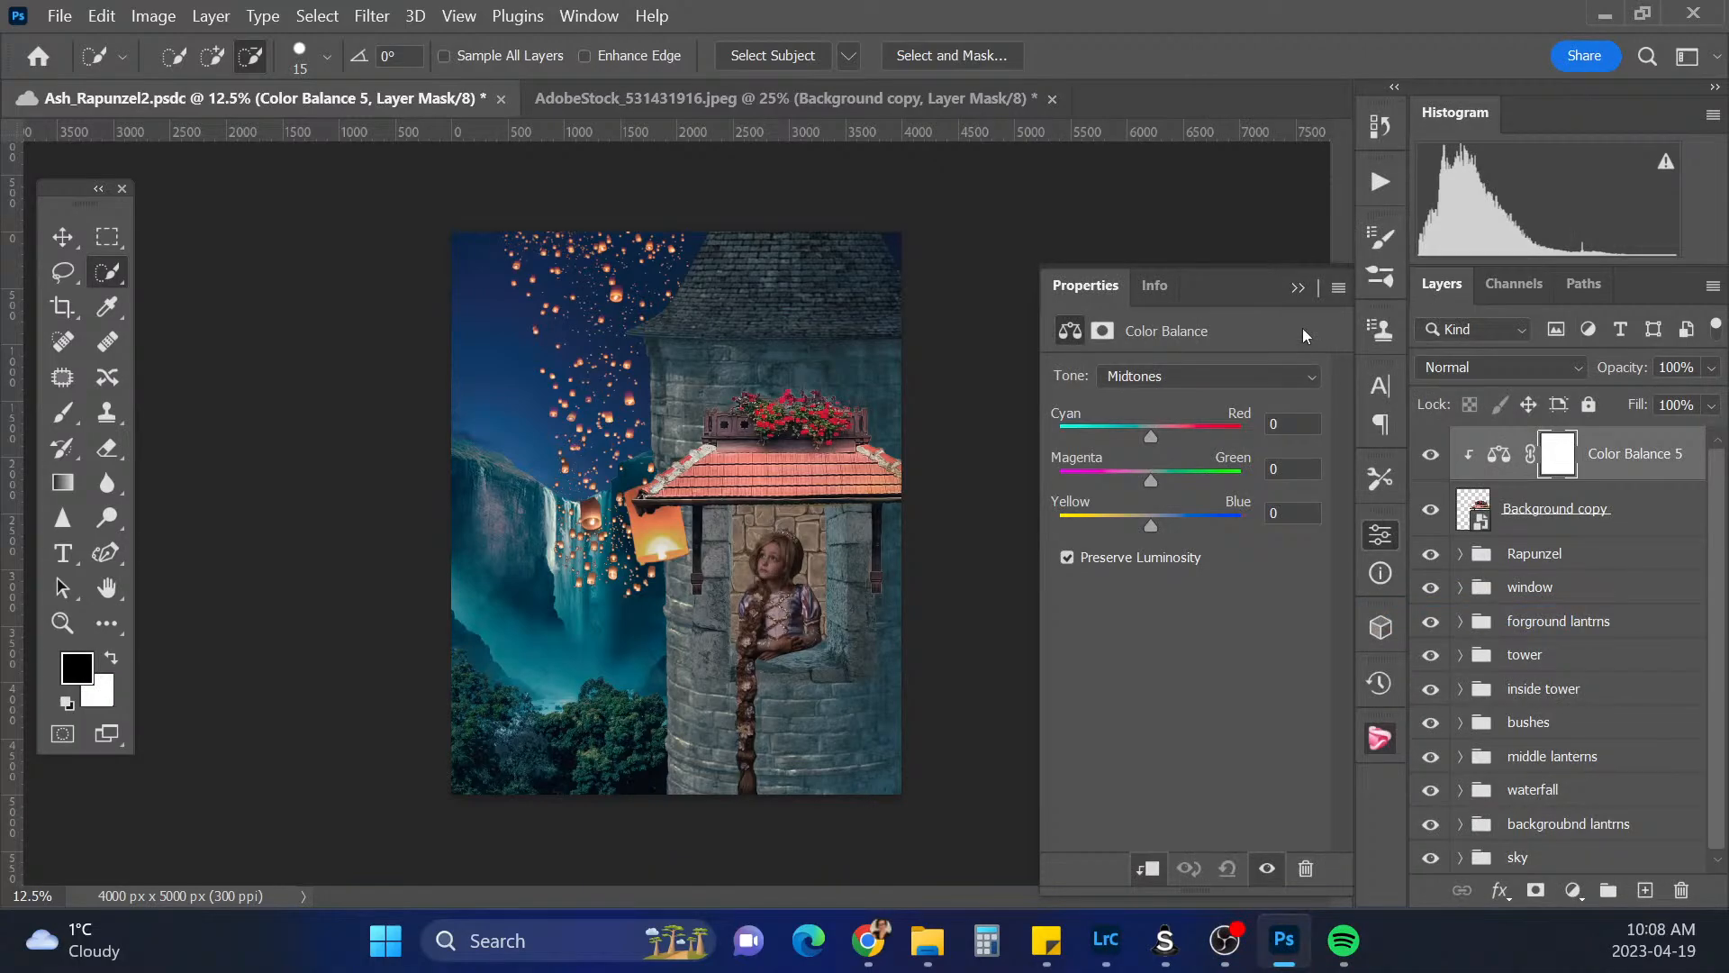
pyautogui.moveTo(1150, 436); pyautogui.dragTo(1130, 439)
pyautogui.moveTo(1151, 526); pyautogui.dragTo(1151, 486)
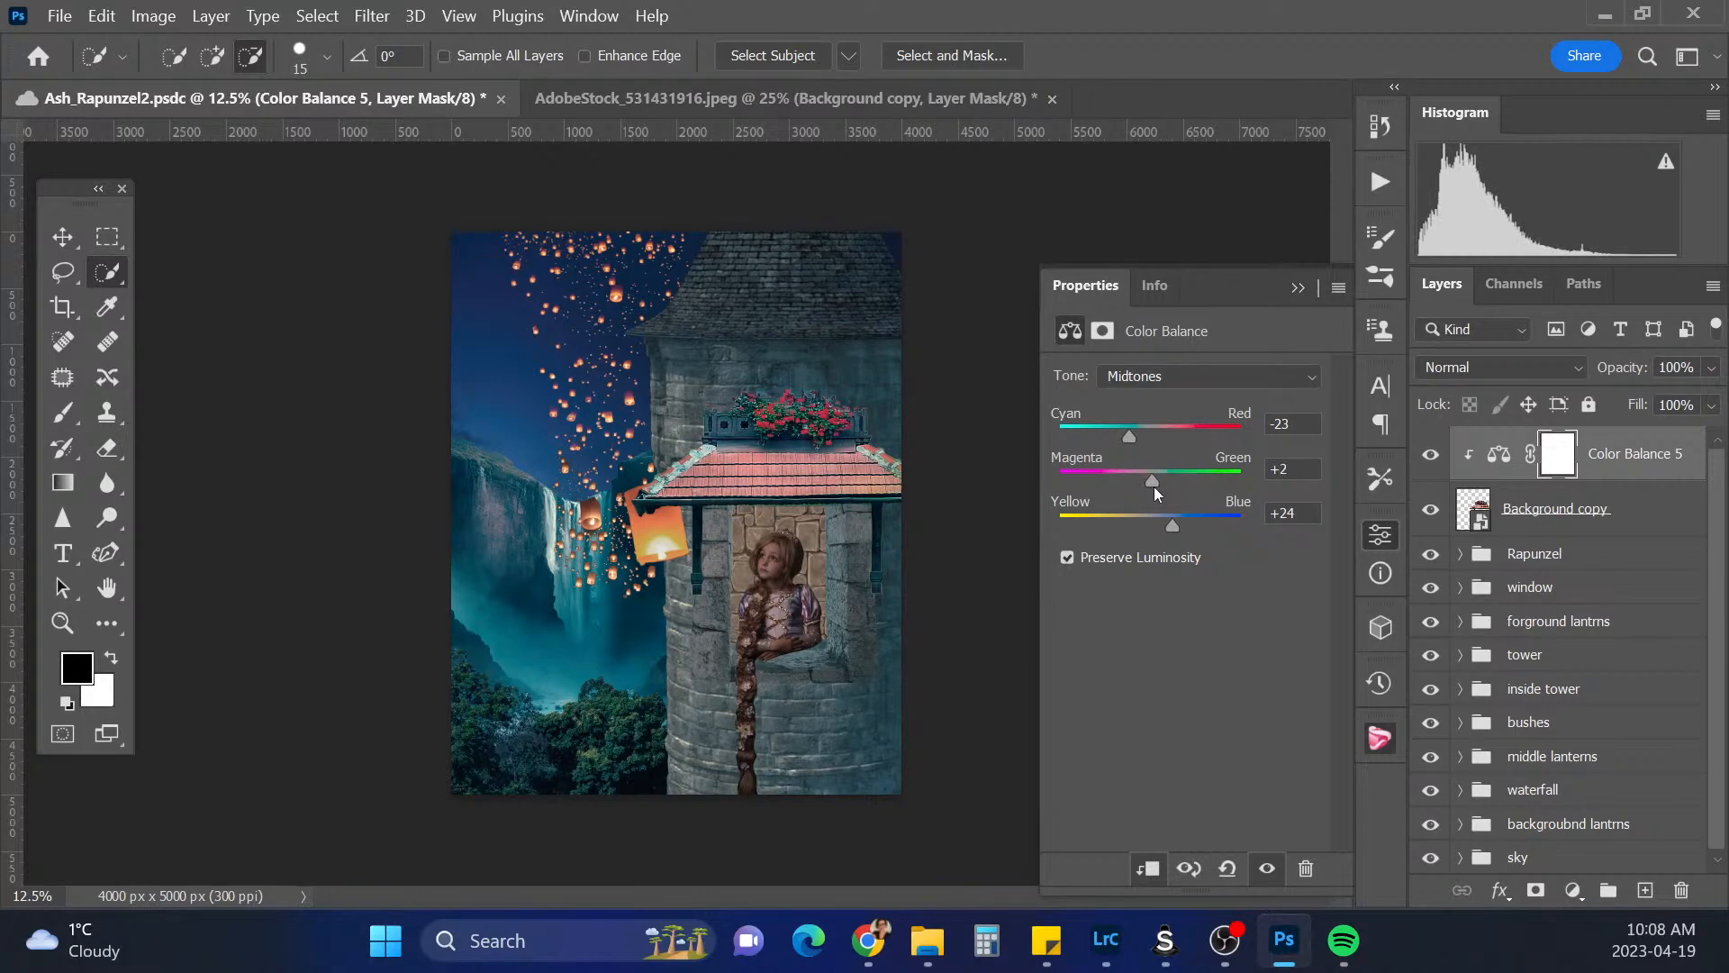
pyautogui.moveTo(1154, 486); pyautogui.dragTo(1153, 482)
pyautogui.click(1299, 287)
# Add a Brightness/Contrast adjustment clipped to the canopy and lower its brightness to about -115
pyautogui.click(1572, 890)
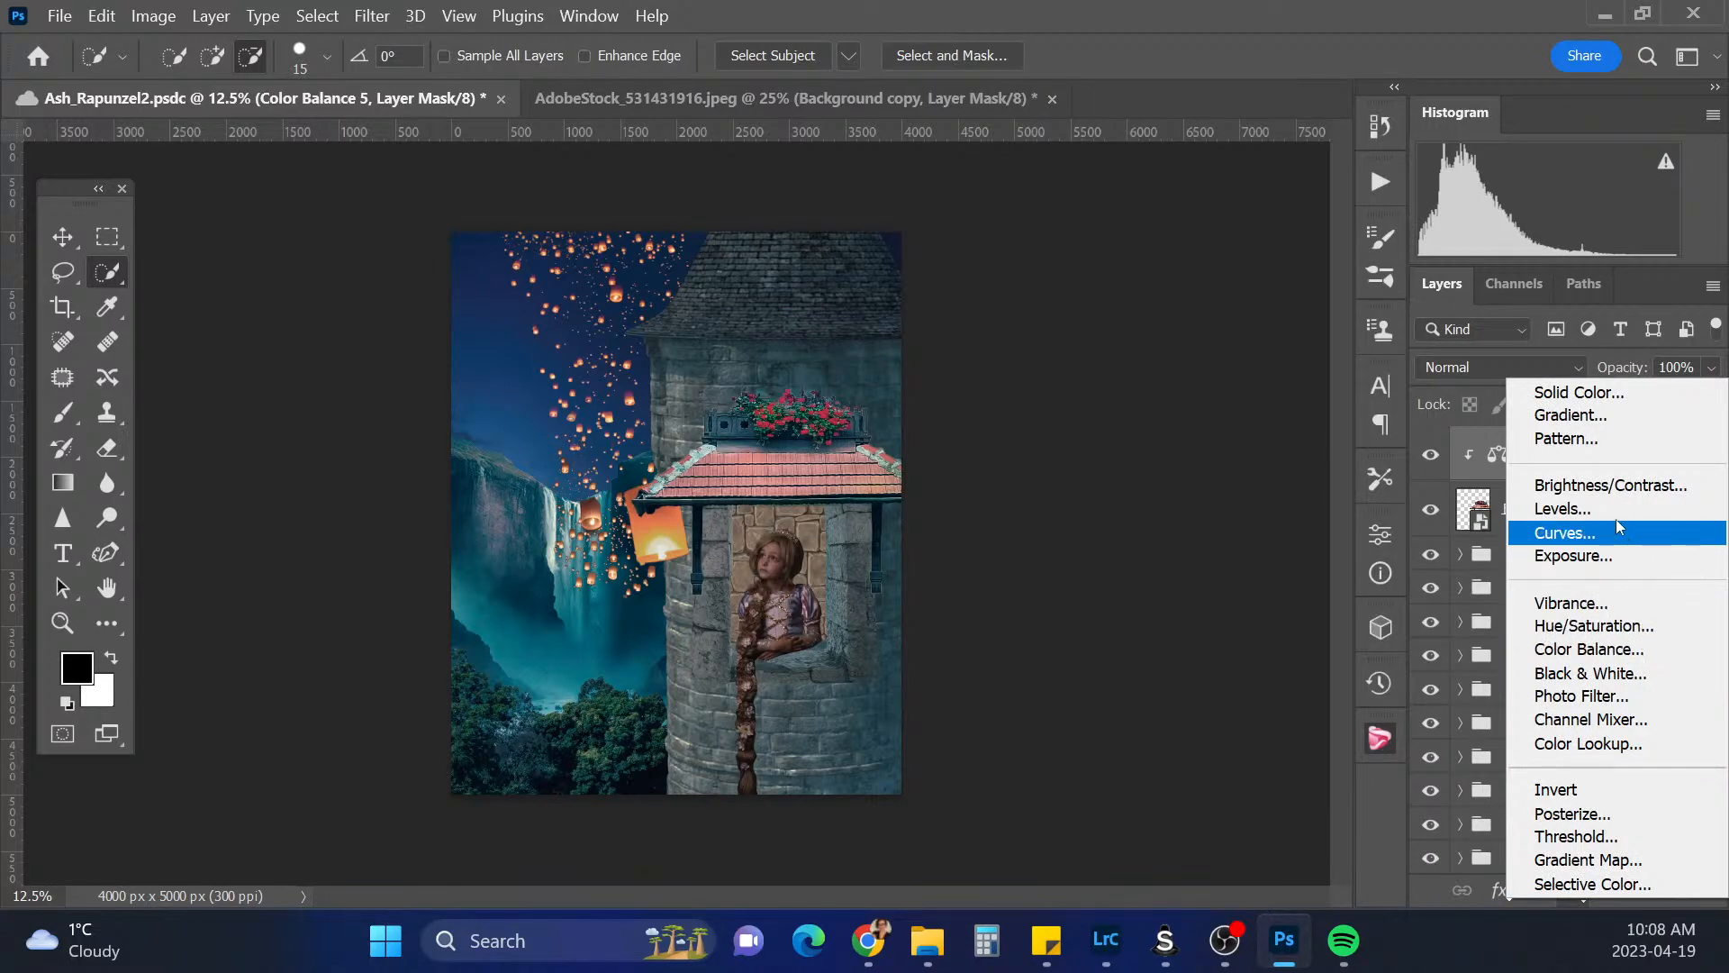
pyautogui.click(1589, 484)
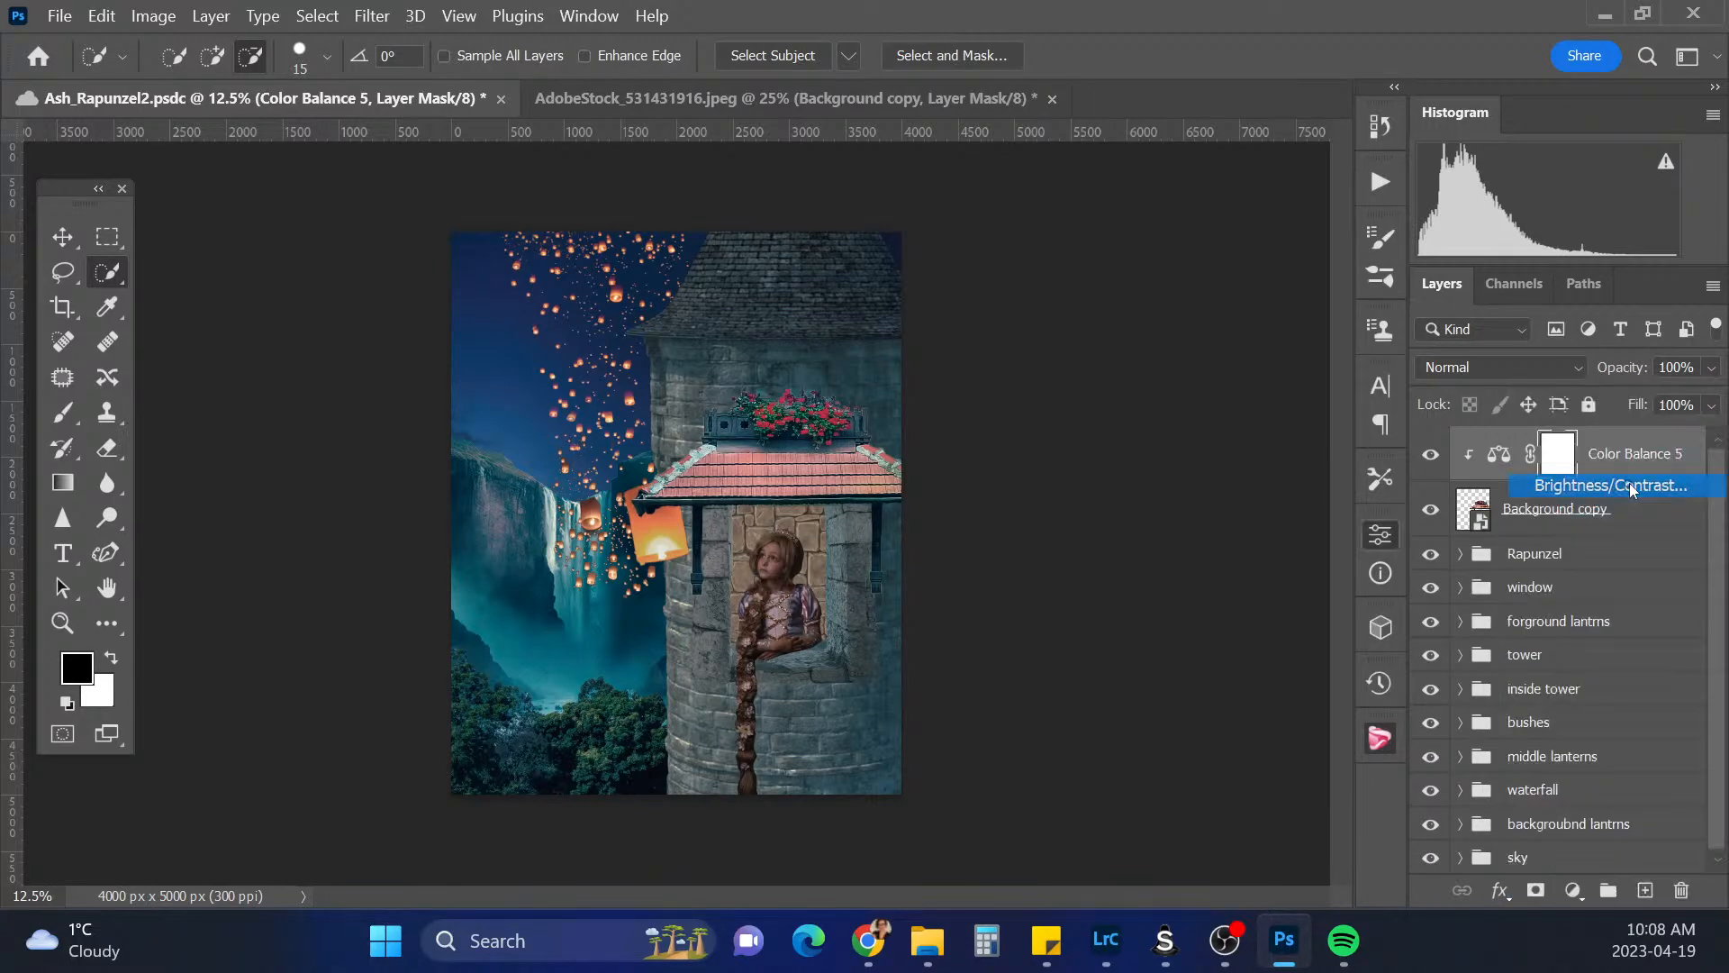
pyautogui.rightClick(1611, 466)
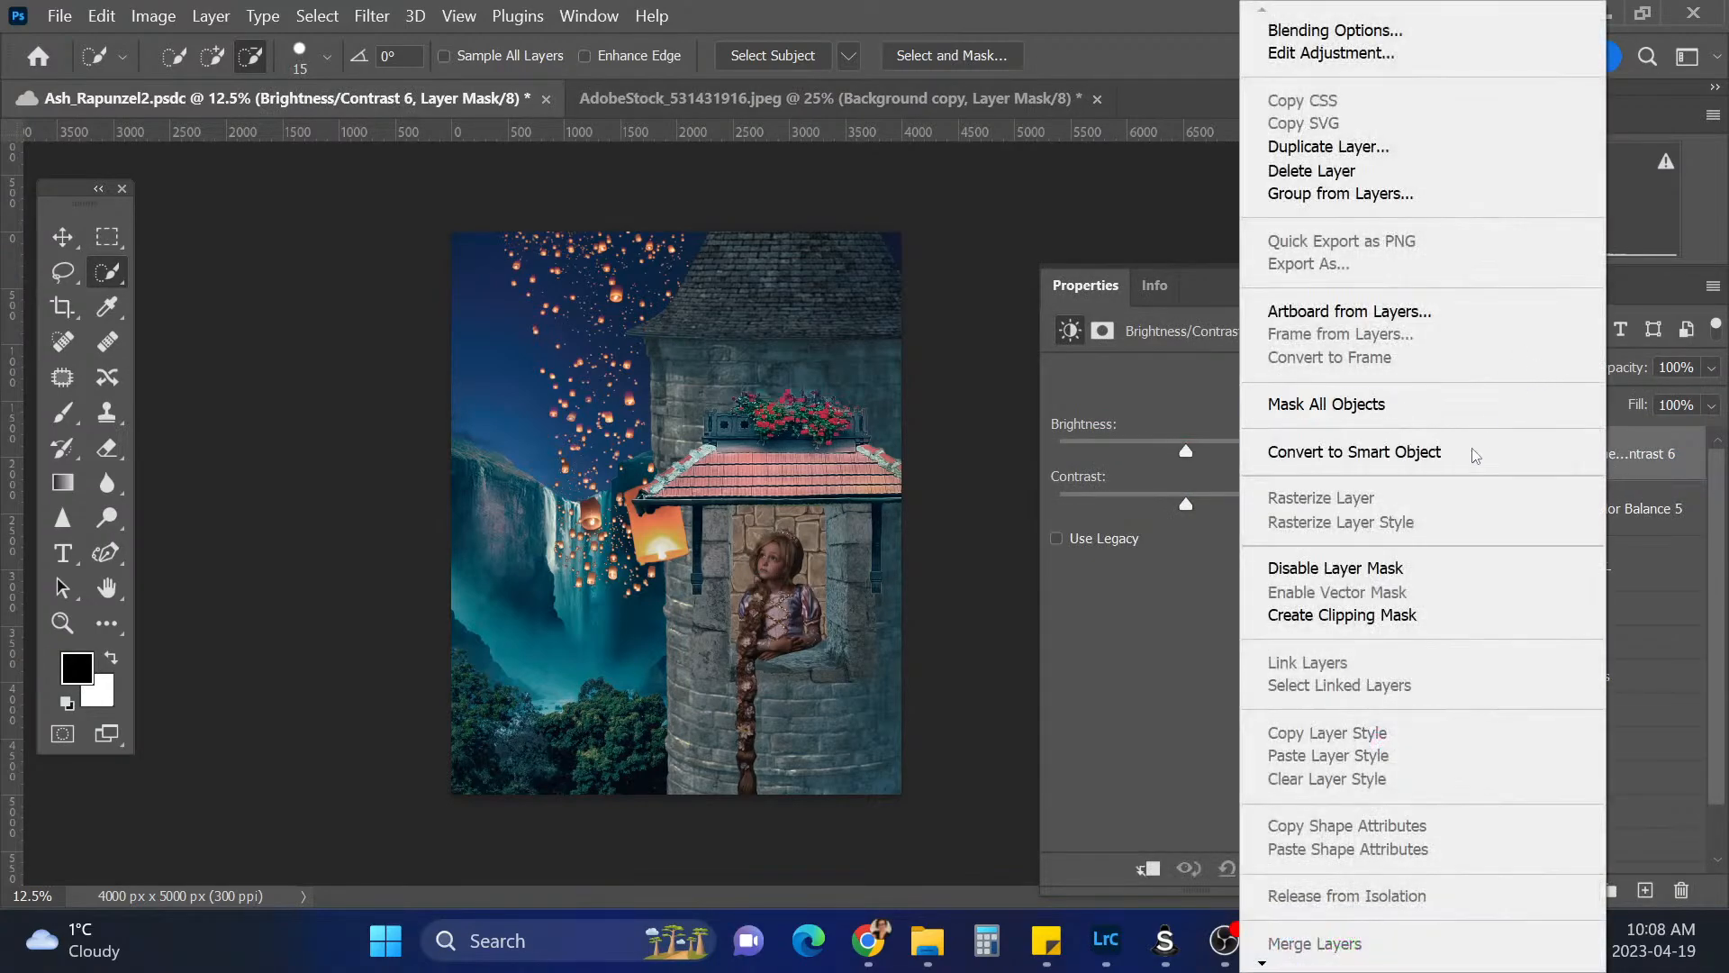
pyautogui.click(1428, 616)
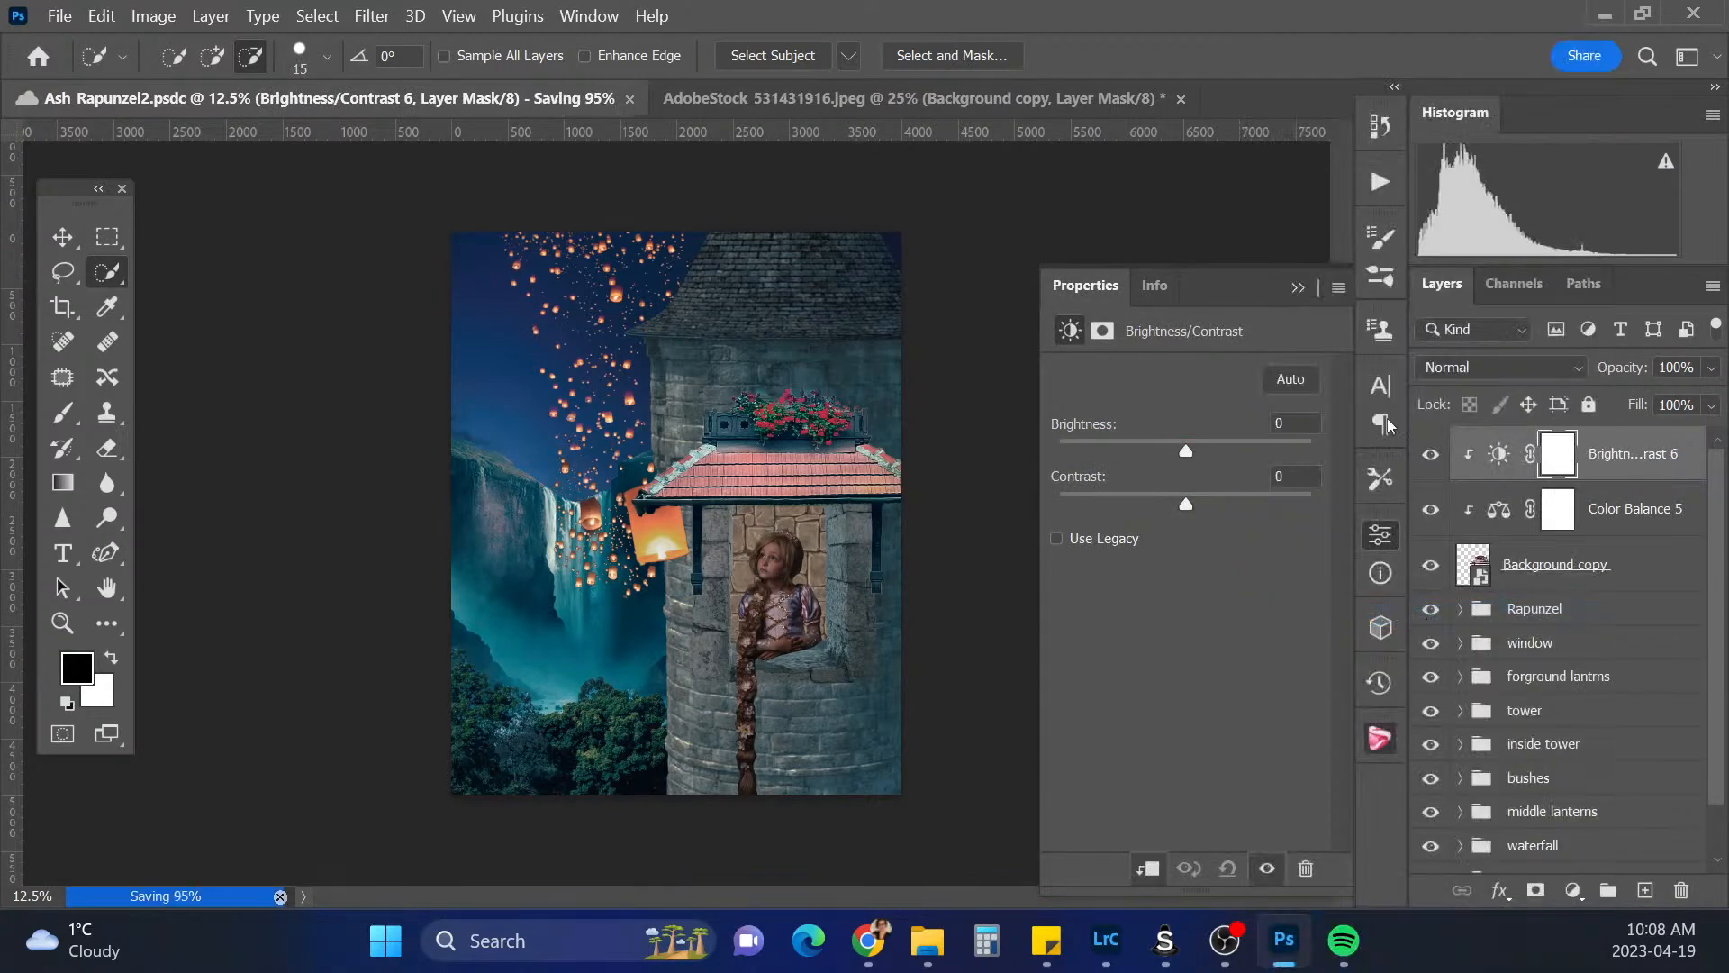
pyautogui.moveTo(1187, 453); pyautogui.dragTo(1093, 463)
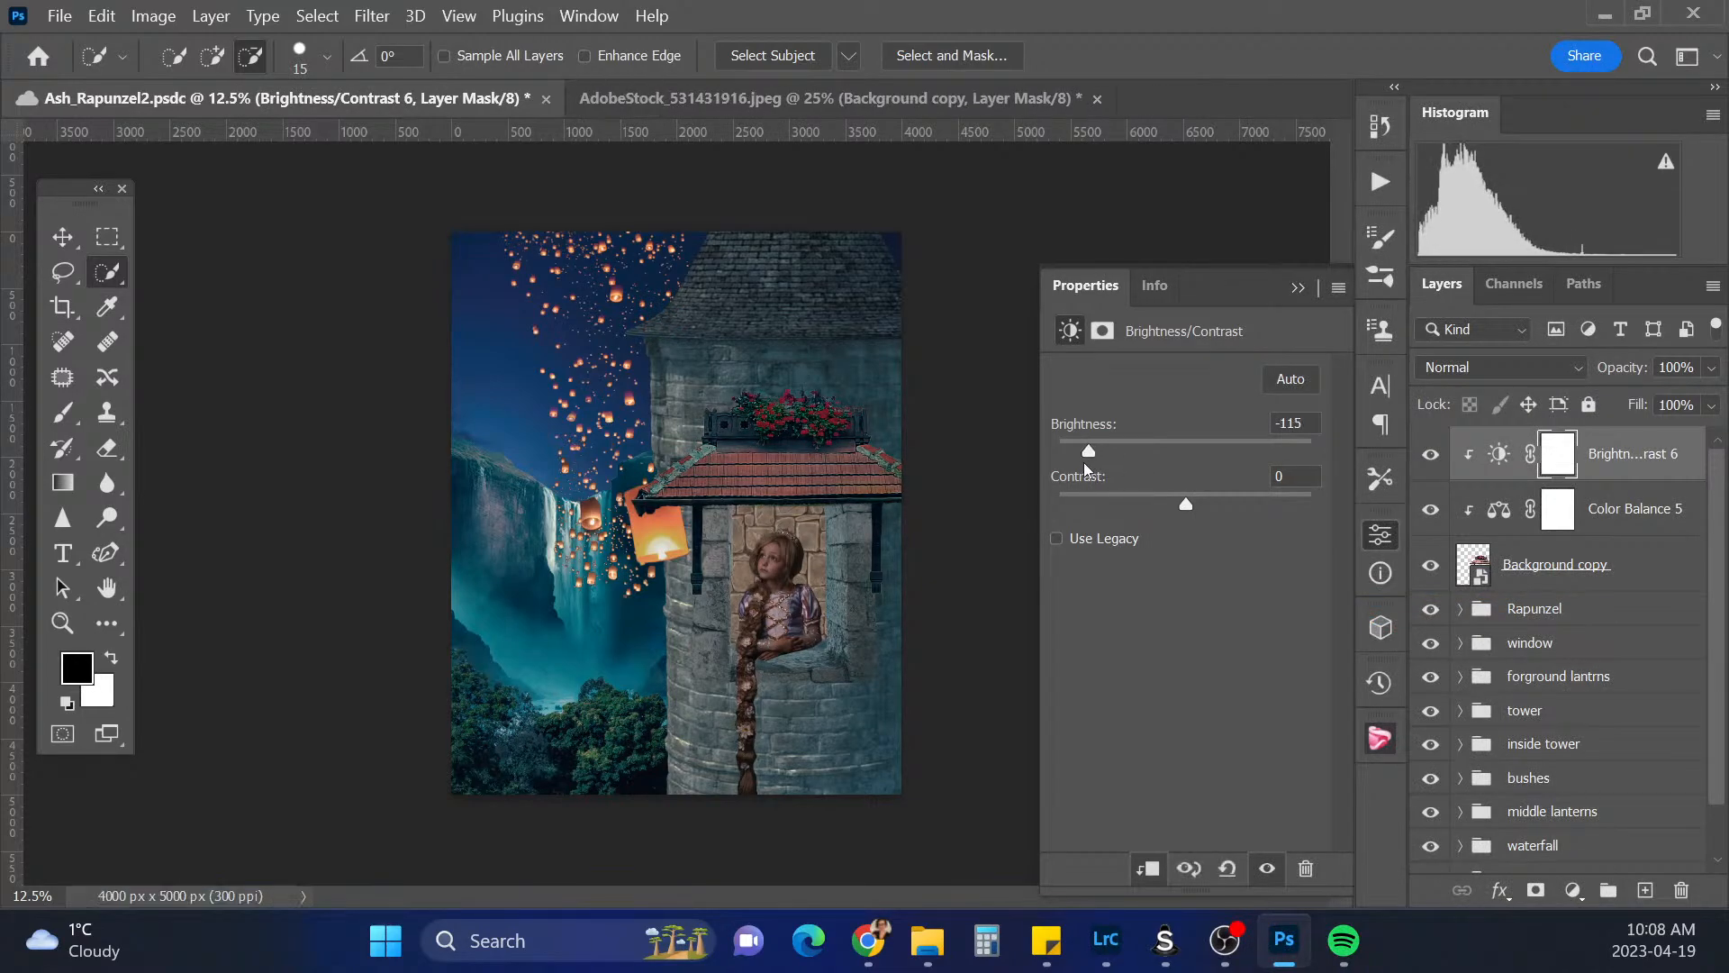
pyautogui.click(1300, 288)
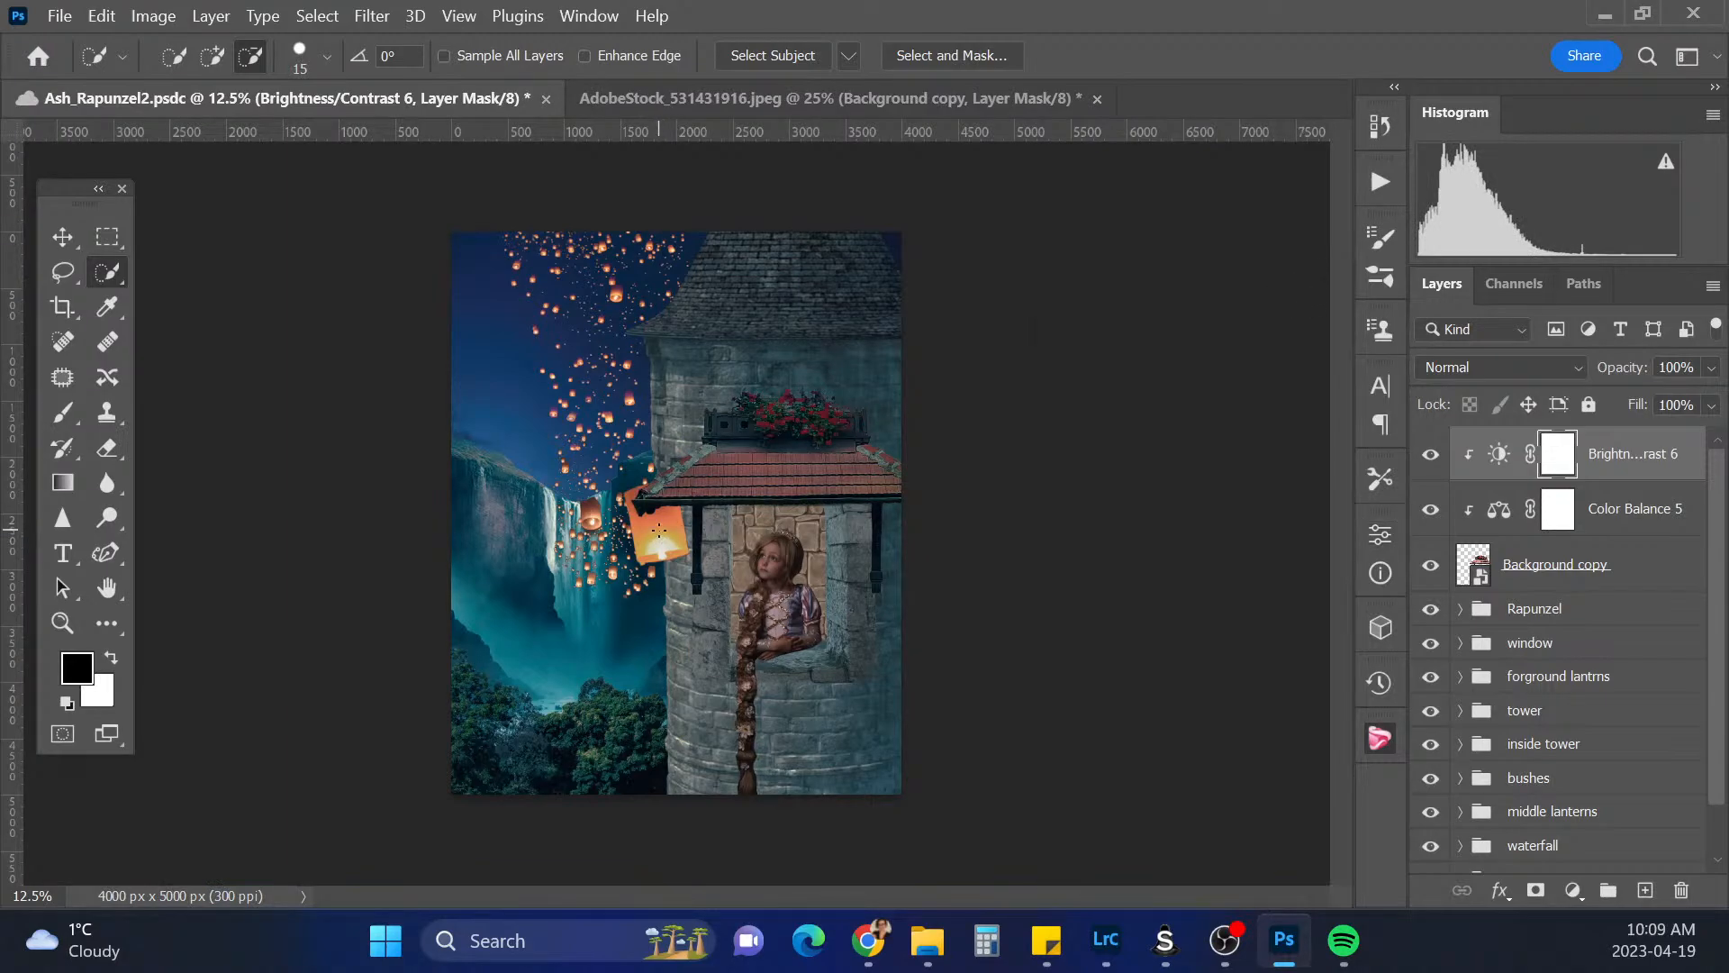
# Find the large lantern's group, forground lantrns, and move it to the top of the layer stack above the canopy and its adjustments
pyautogui.click(61, 236)
pyautogui.click(664, 536)
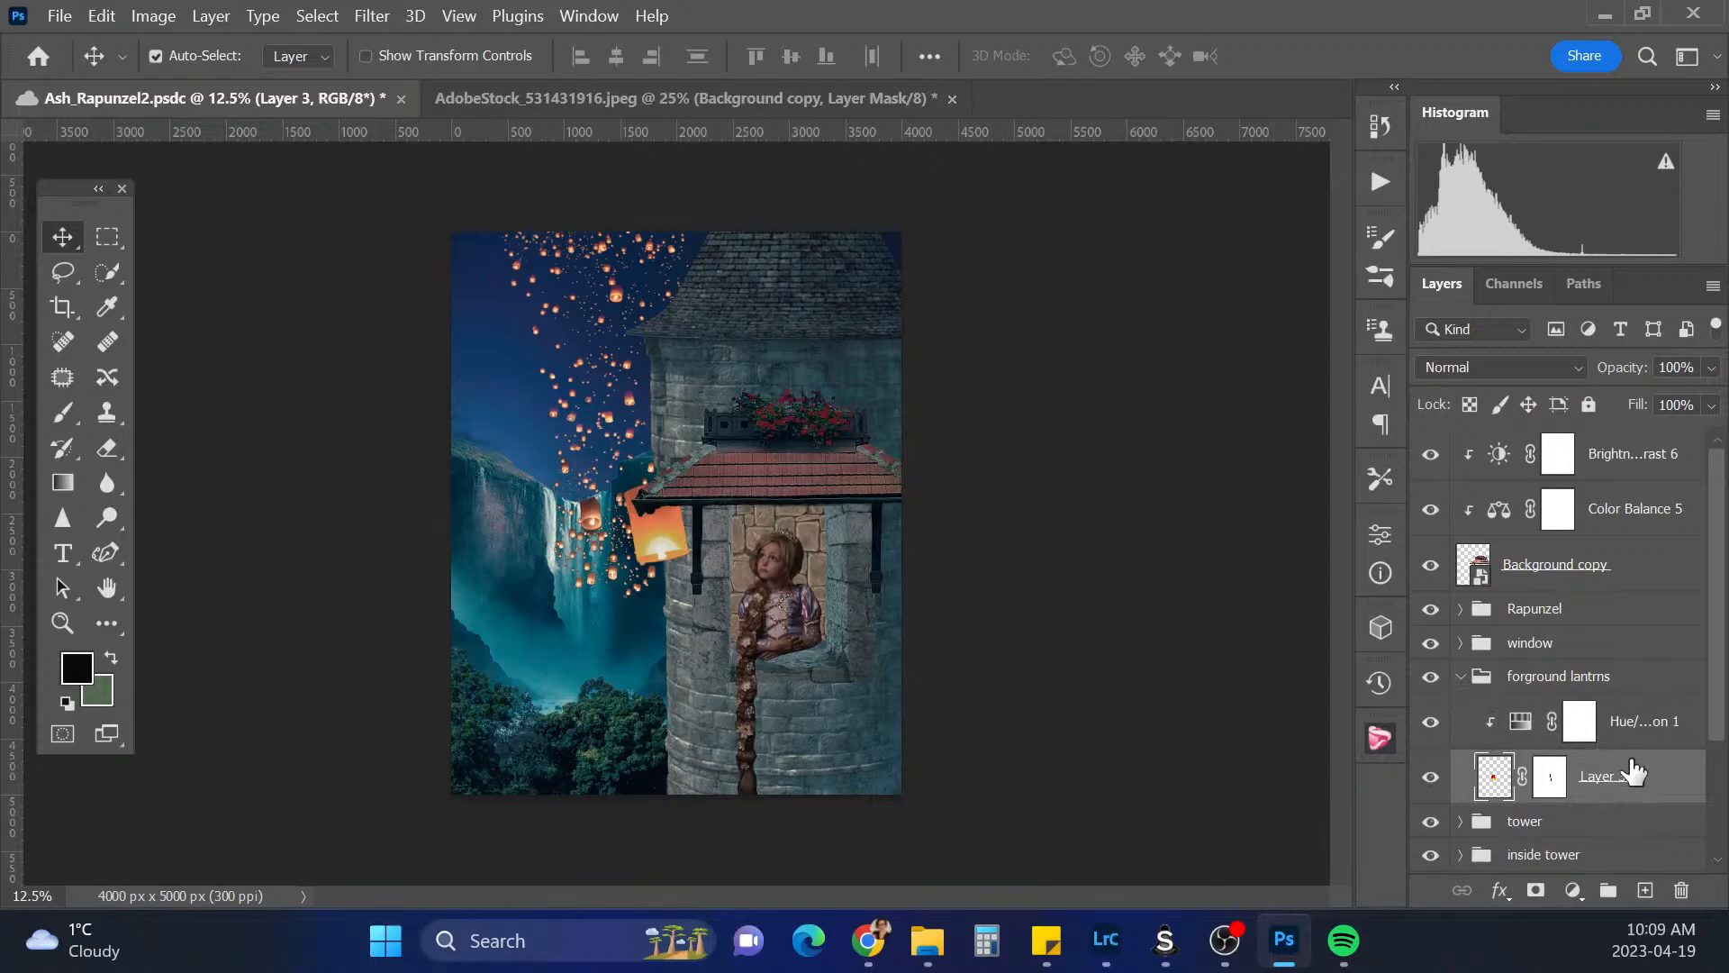
pyautogui.click(1430, 676)
pyautogui.click(1430, 677)
pyautogui.click(1461, 676)
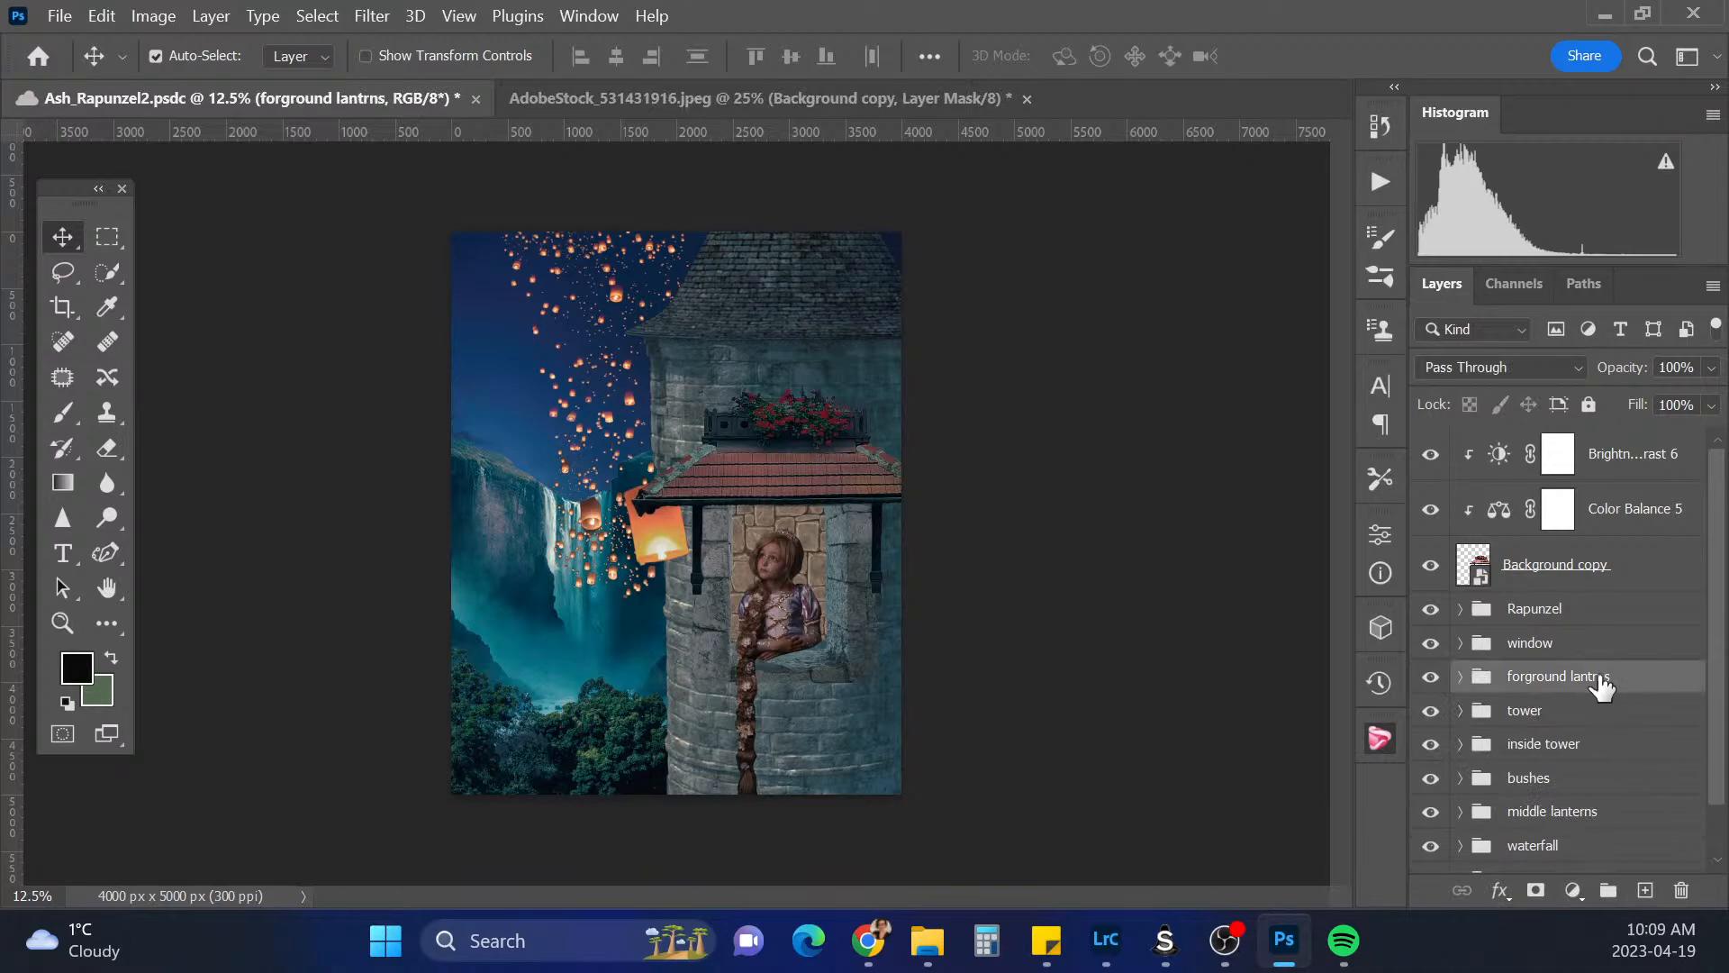
pyautogui.moveTo(1598, 683); pyautogui.dragTo(1606, 441)
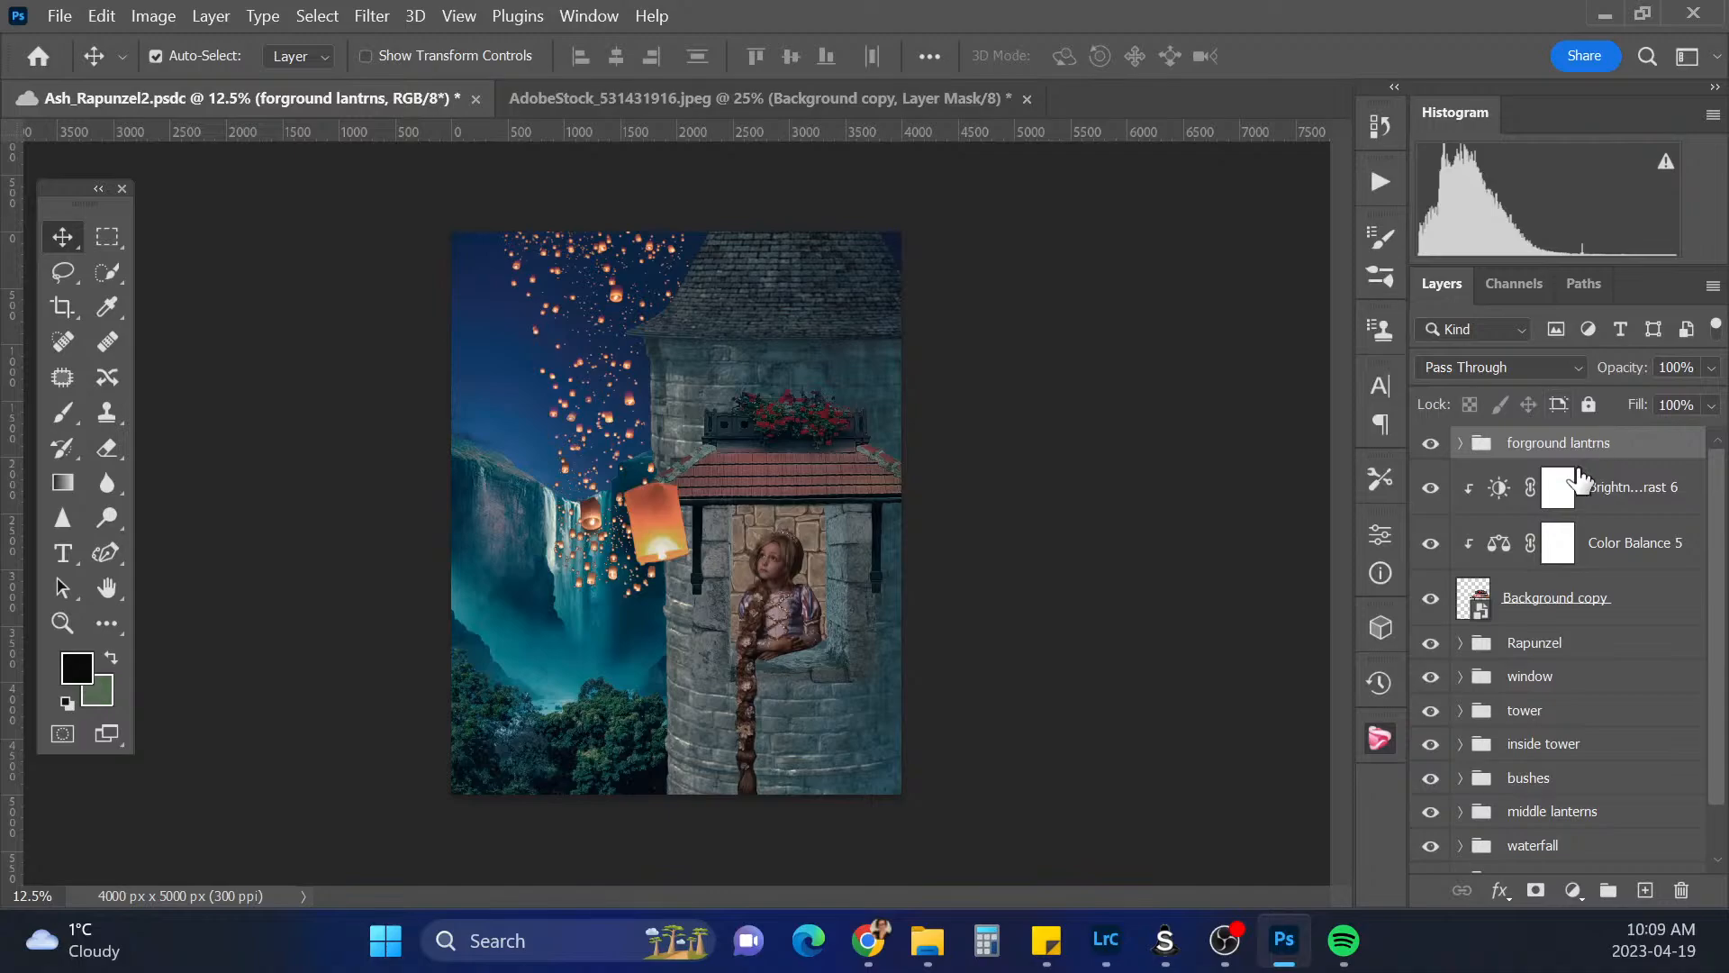
# Enlarge the large lantern on Layer 3 to about 121% and move it slightly up and left beside the canopy's edge
pyautogui.click(1461, 442)
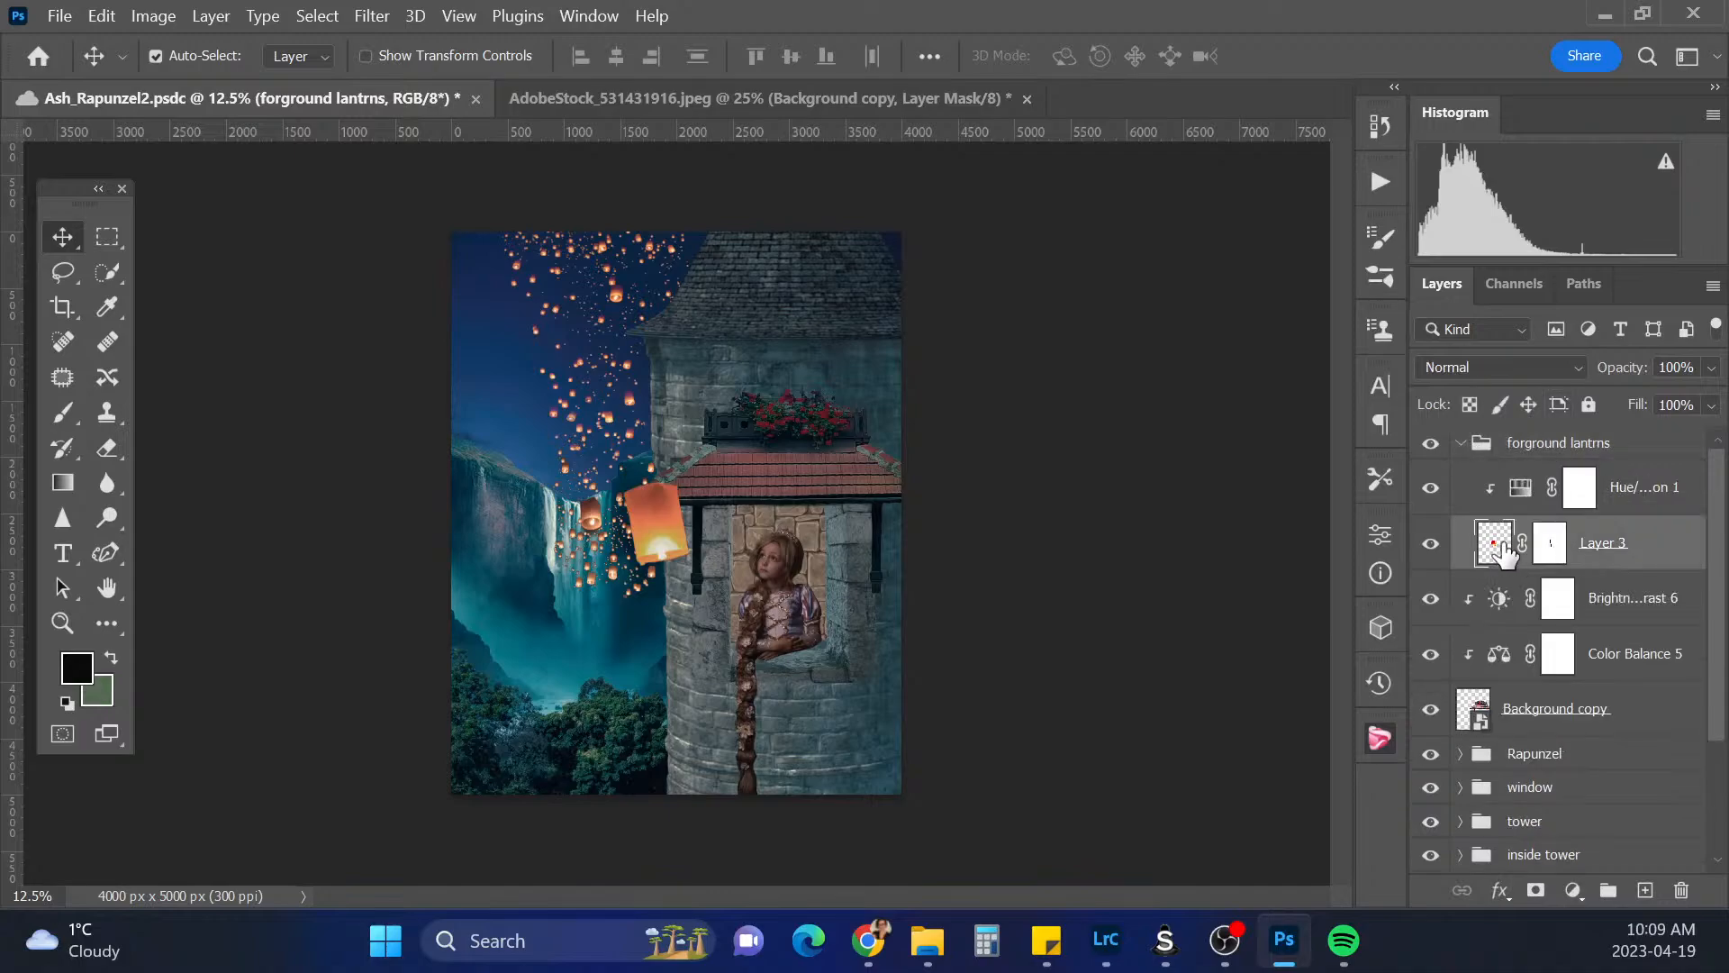
pyautogui.click(1586, 542)
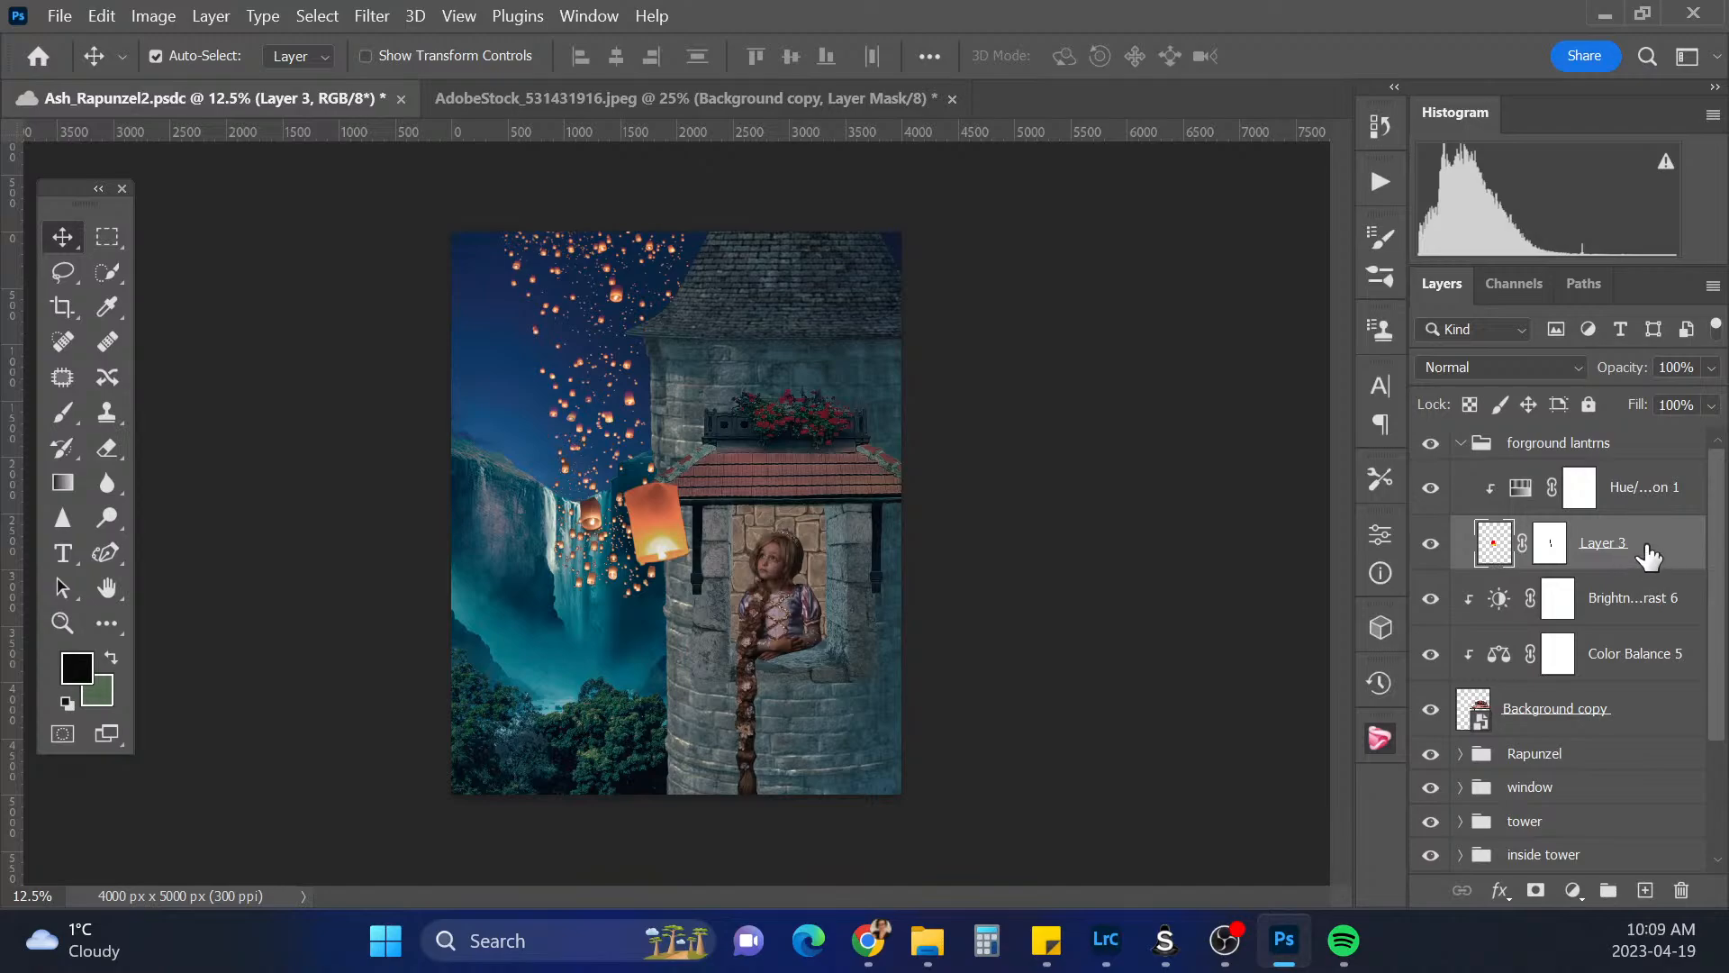
pyautogui.hotkey('ctrl', 't')
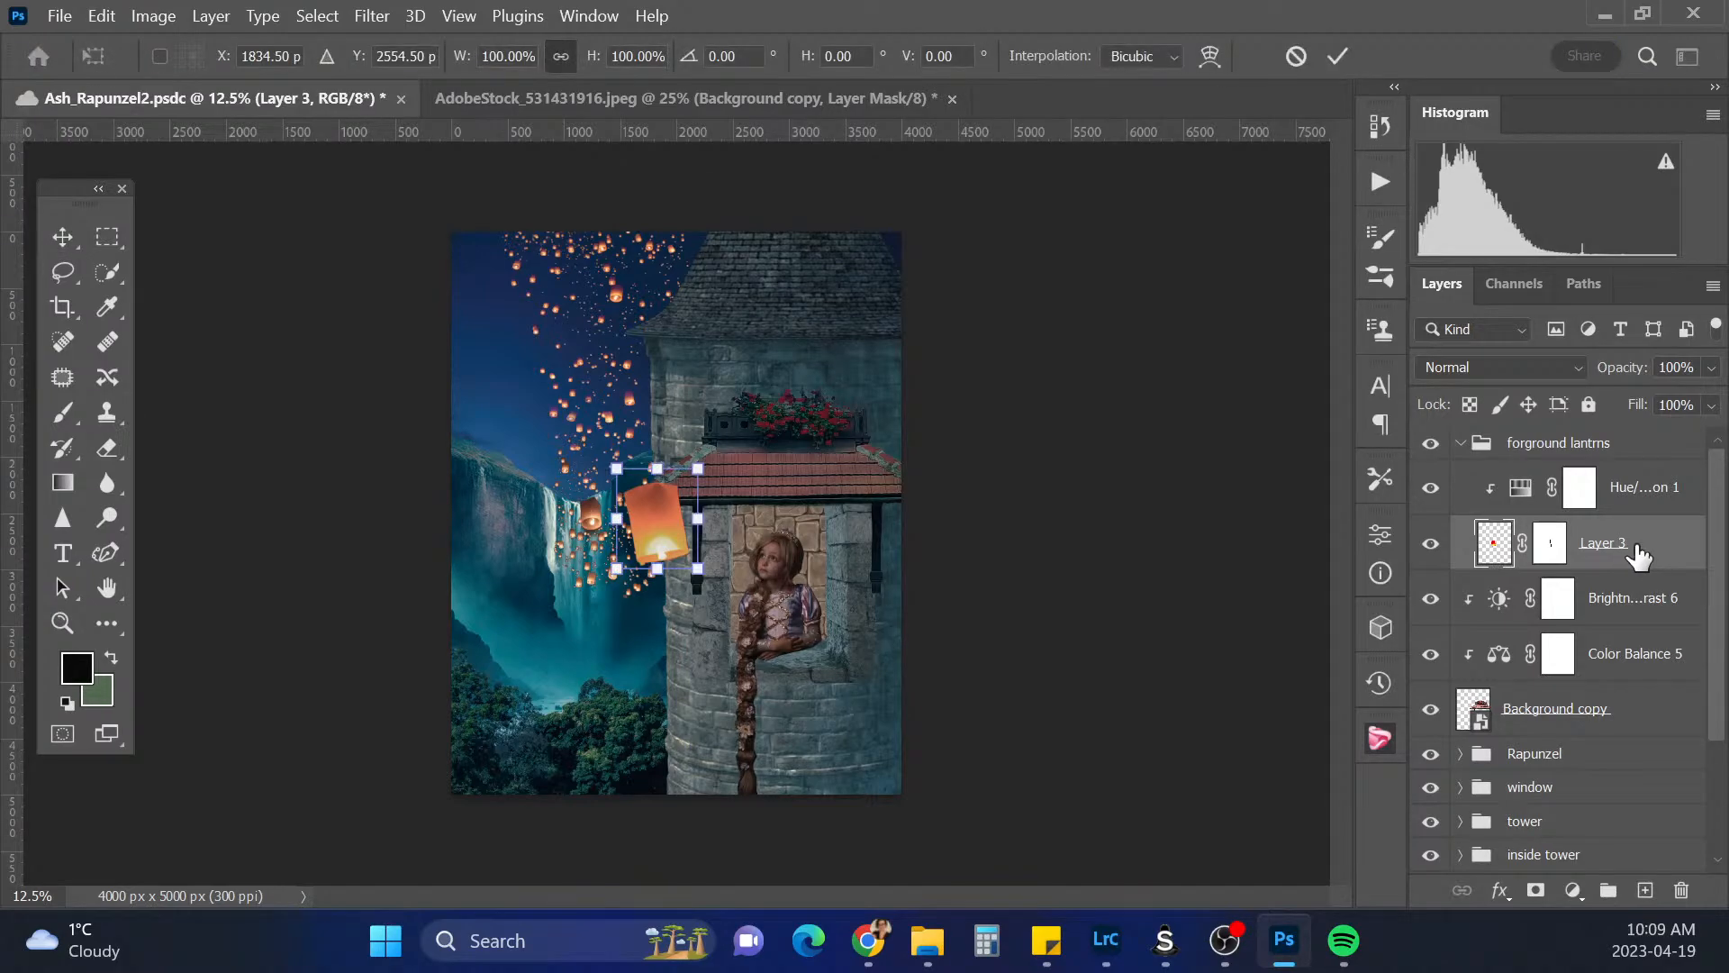
pyautogui.moveTo(617, 568); pyautogui.dragTo(597, 597)
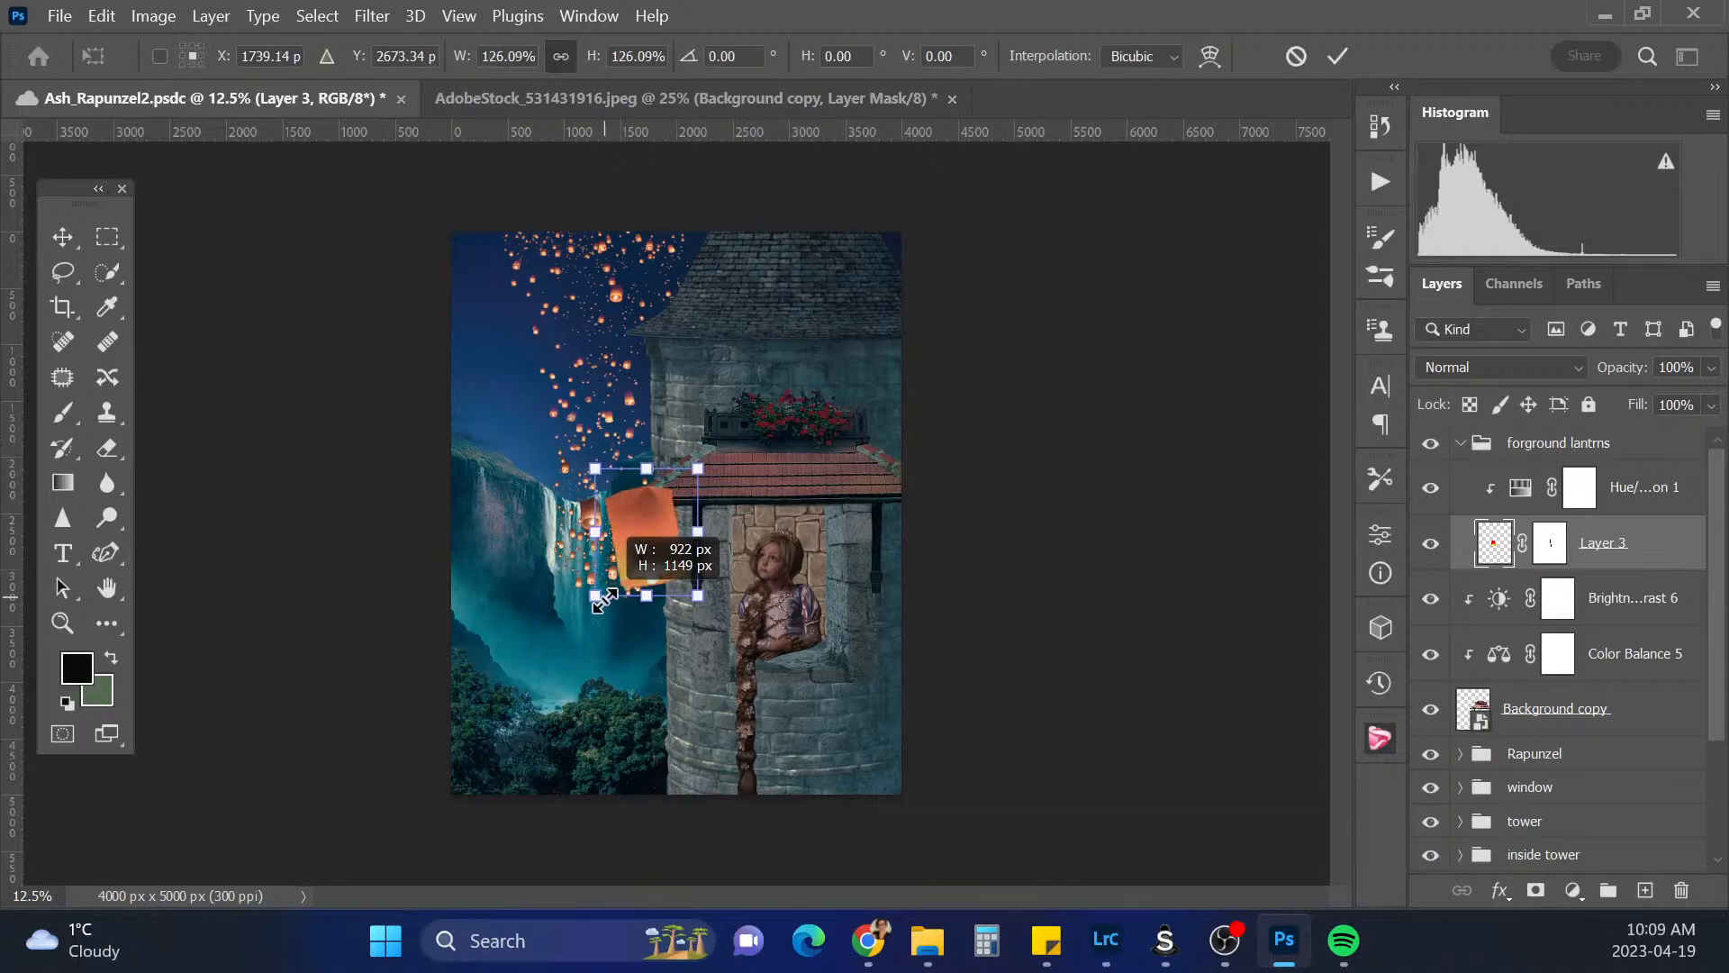
pyautogui.moveTo(668, 531); pyautogui.dragTo(659, 495)
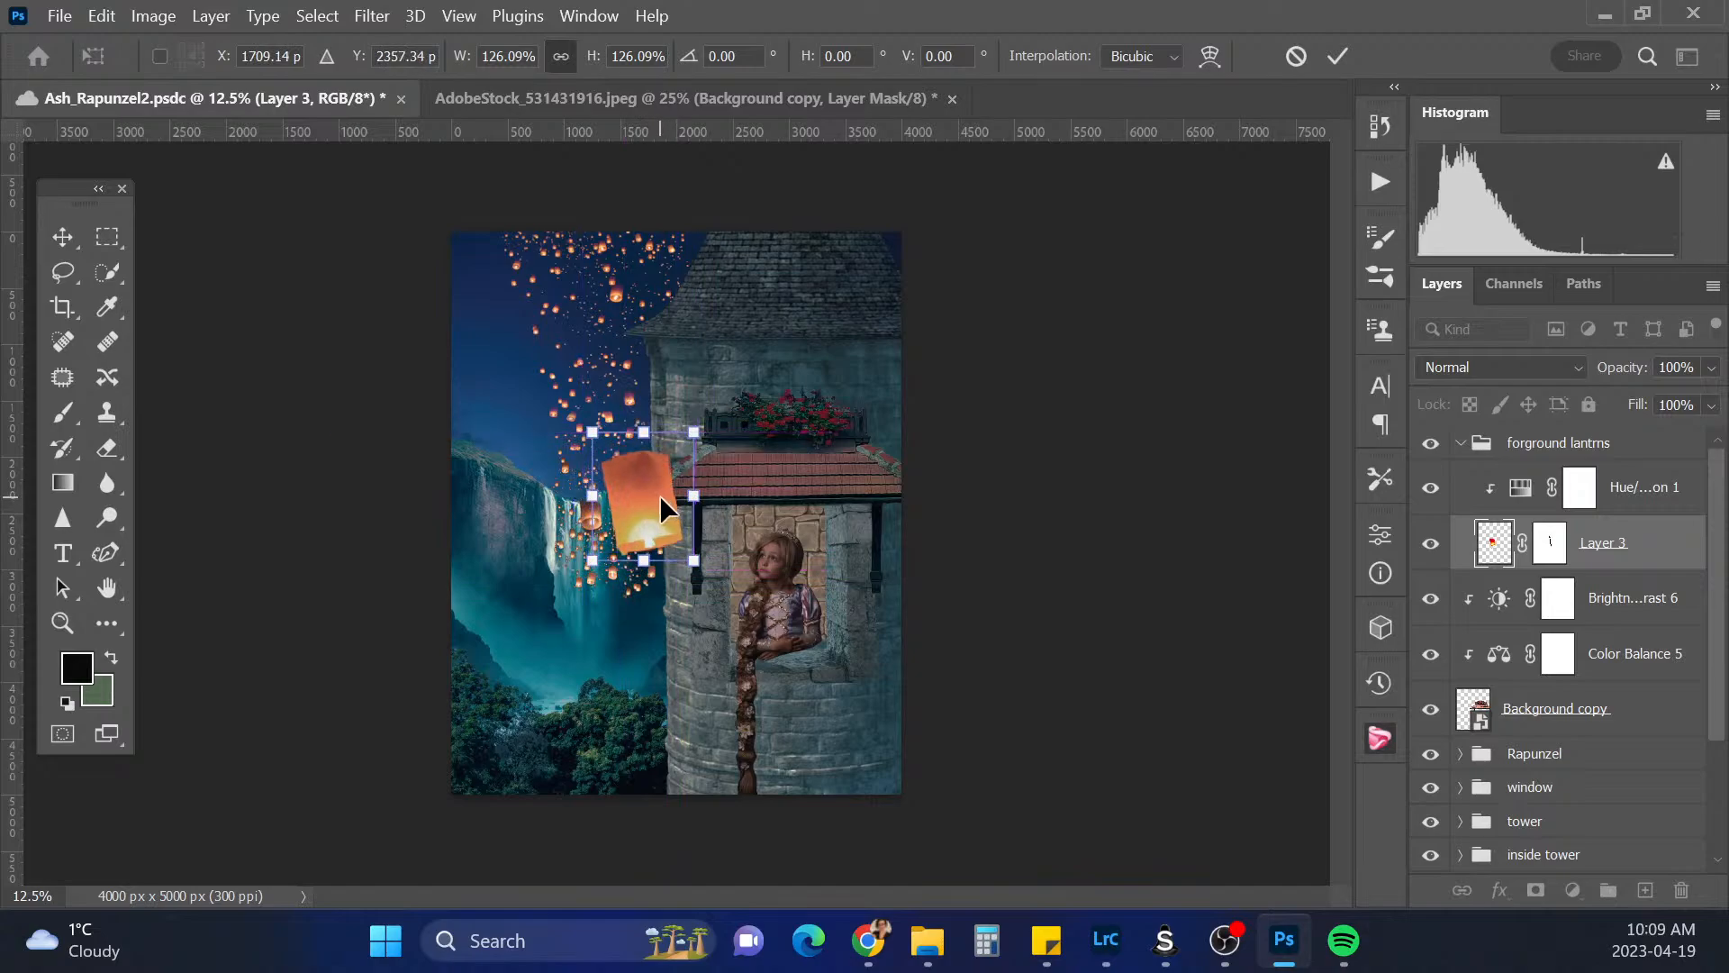
pyautogui.moveTo(592, 433); pyautogui.dragTo(595, 438)
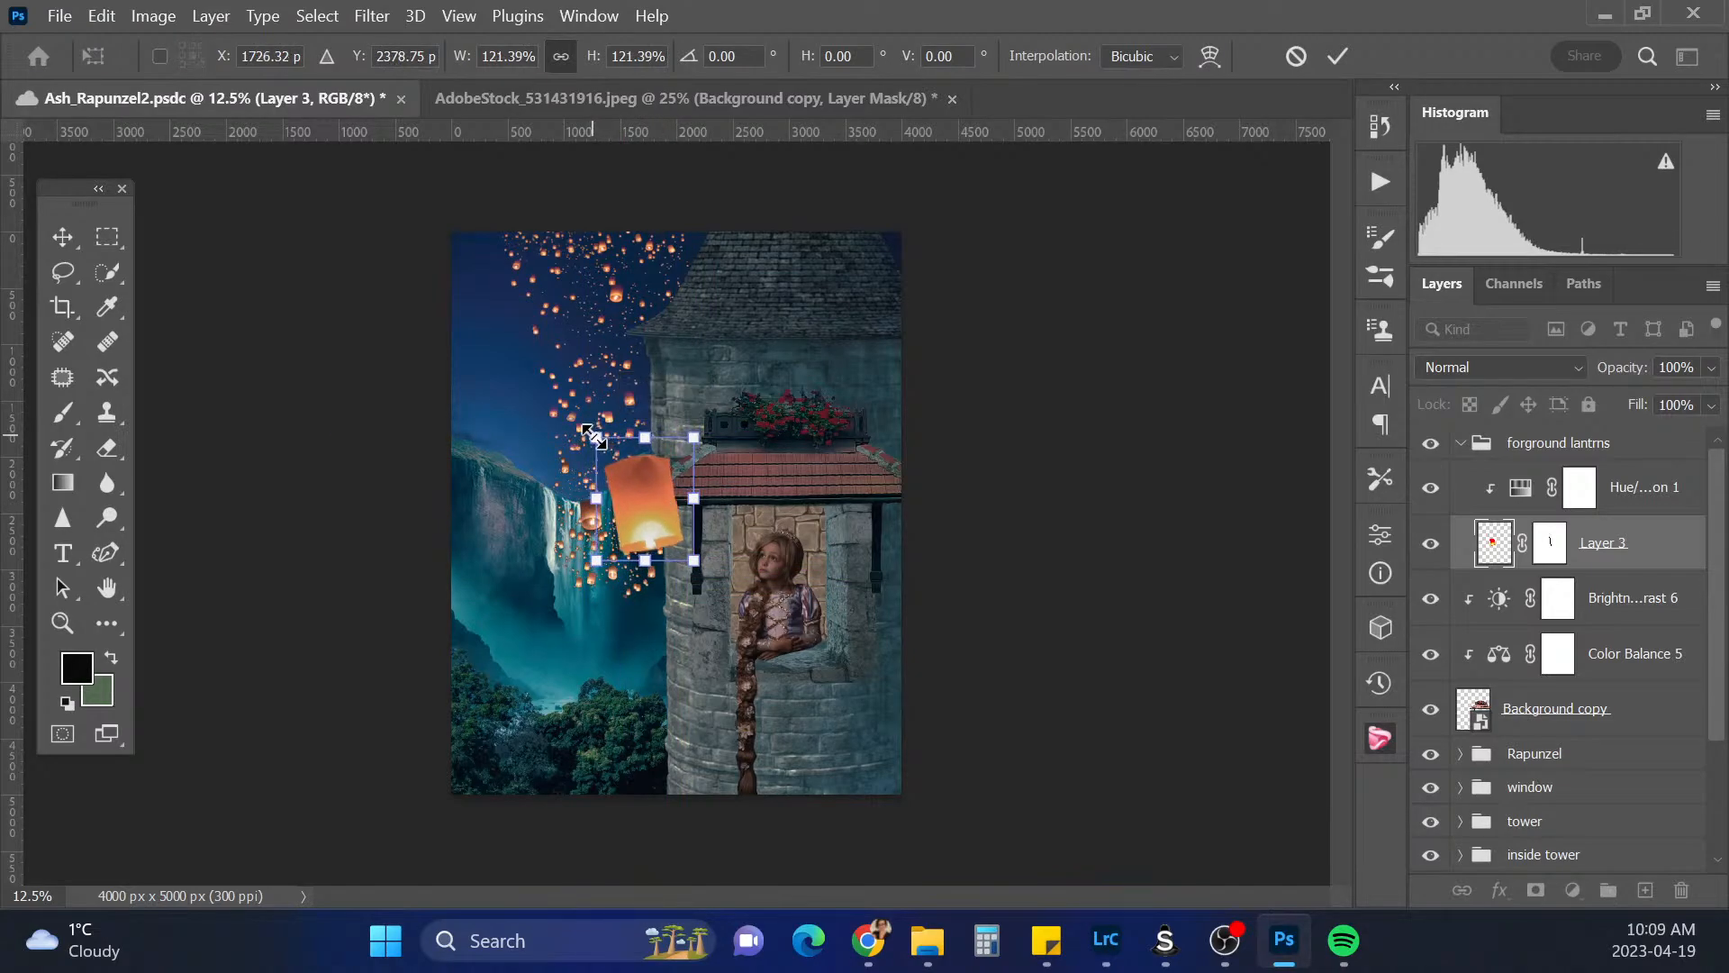
pyautogui.press('Return')
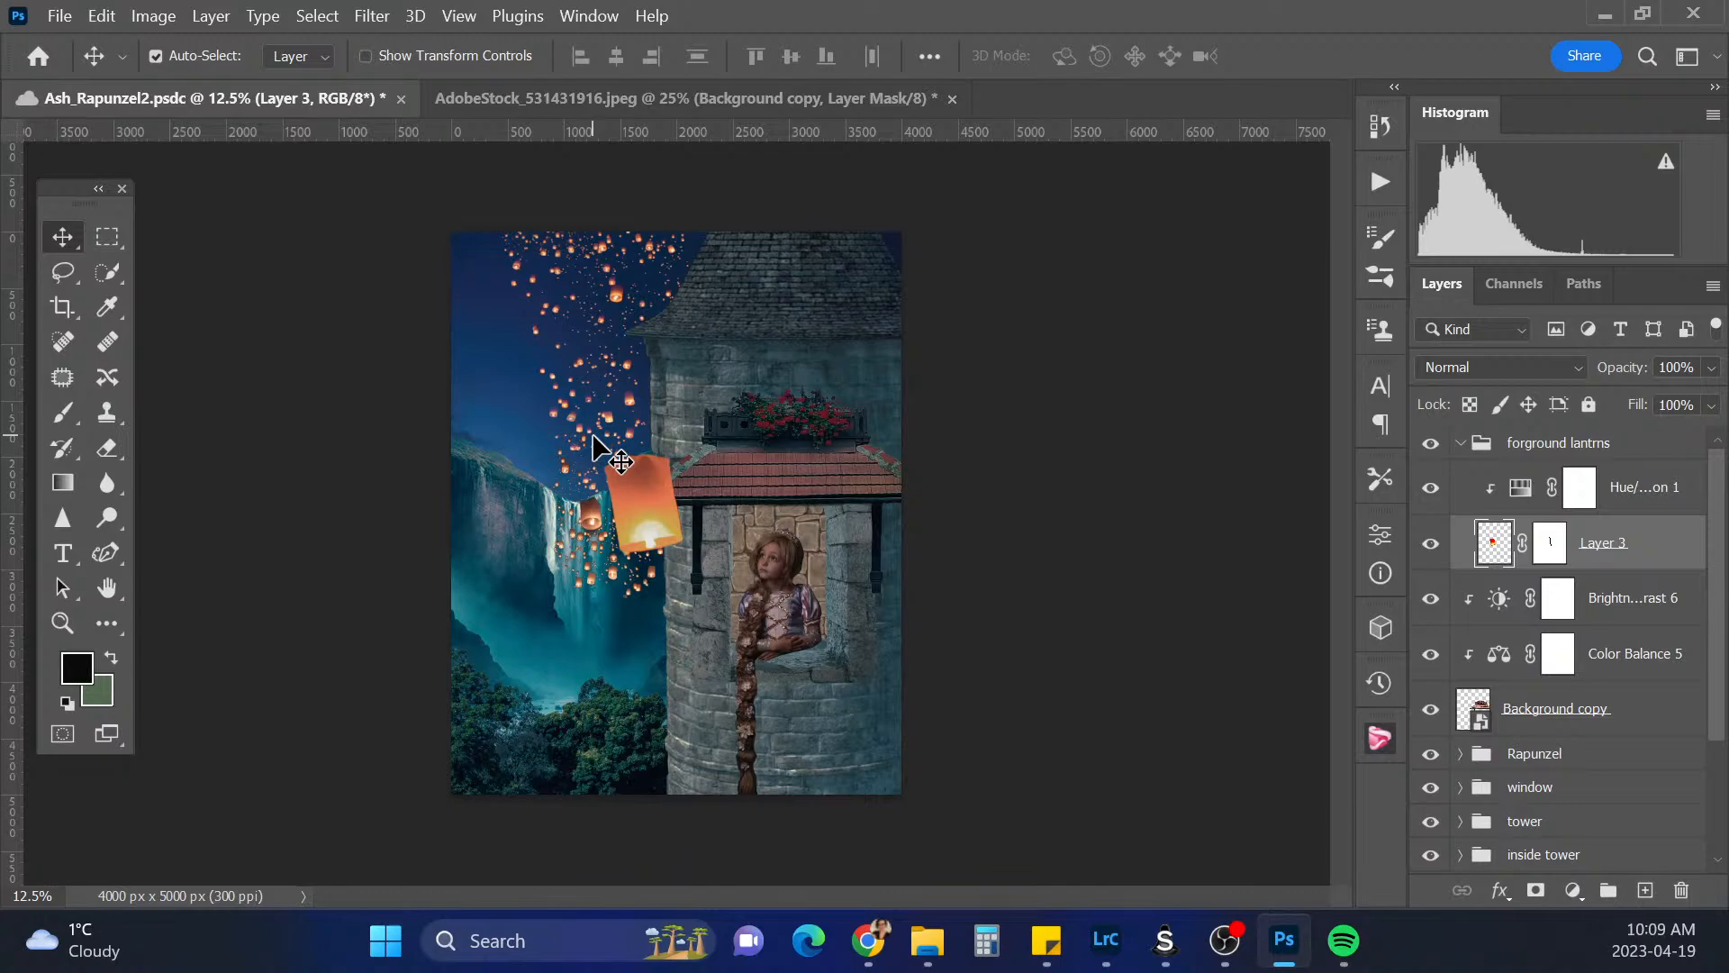
pyautogui.click(1468, 445)
pyautogui.click(1461, 442)
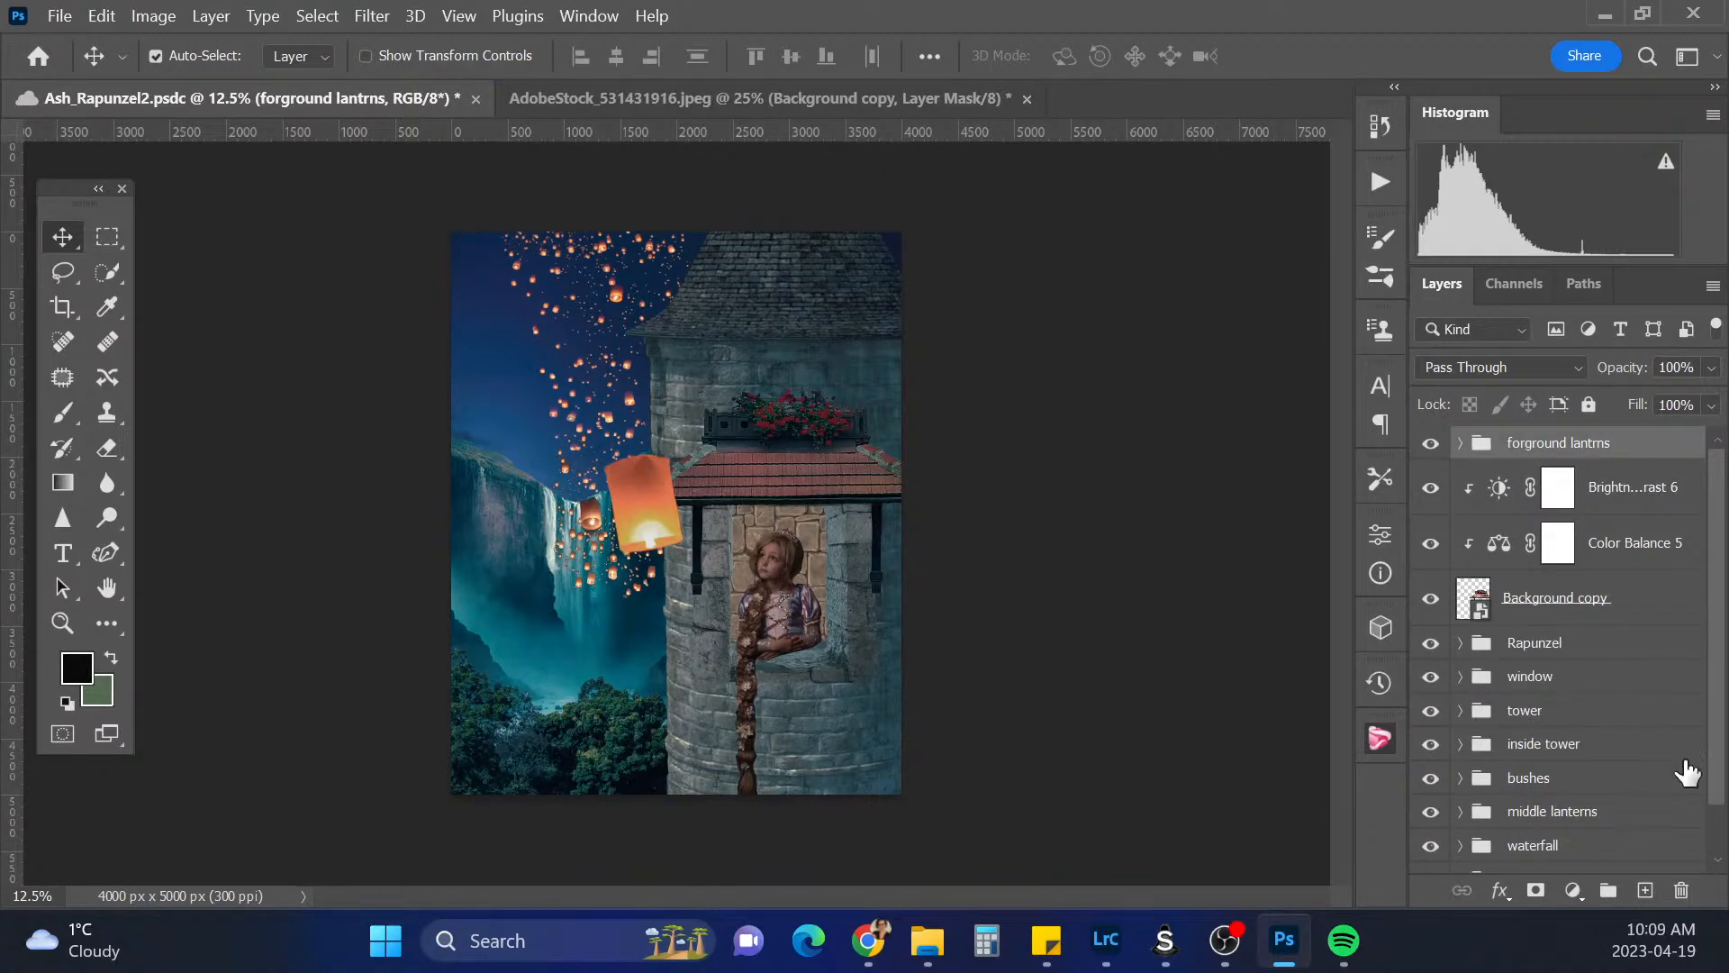
# Compare the composite with the middle lanterns group hidden and shown to examine the small lanterns around the large one
pyautogui.scroll(-1, 1657, 772)
pyautogui.click(1431, 780)
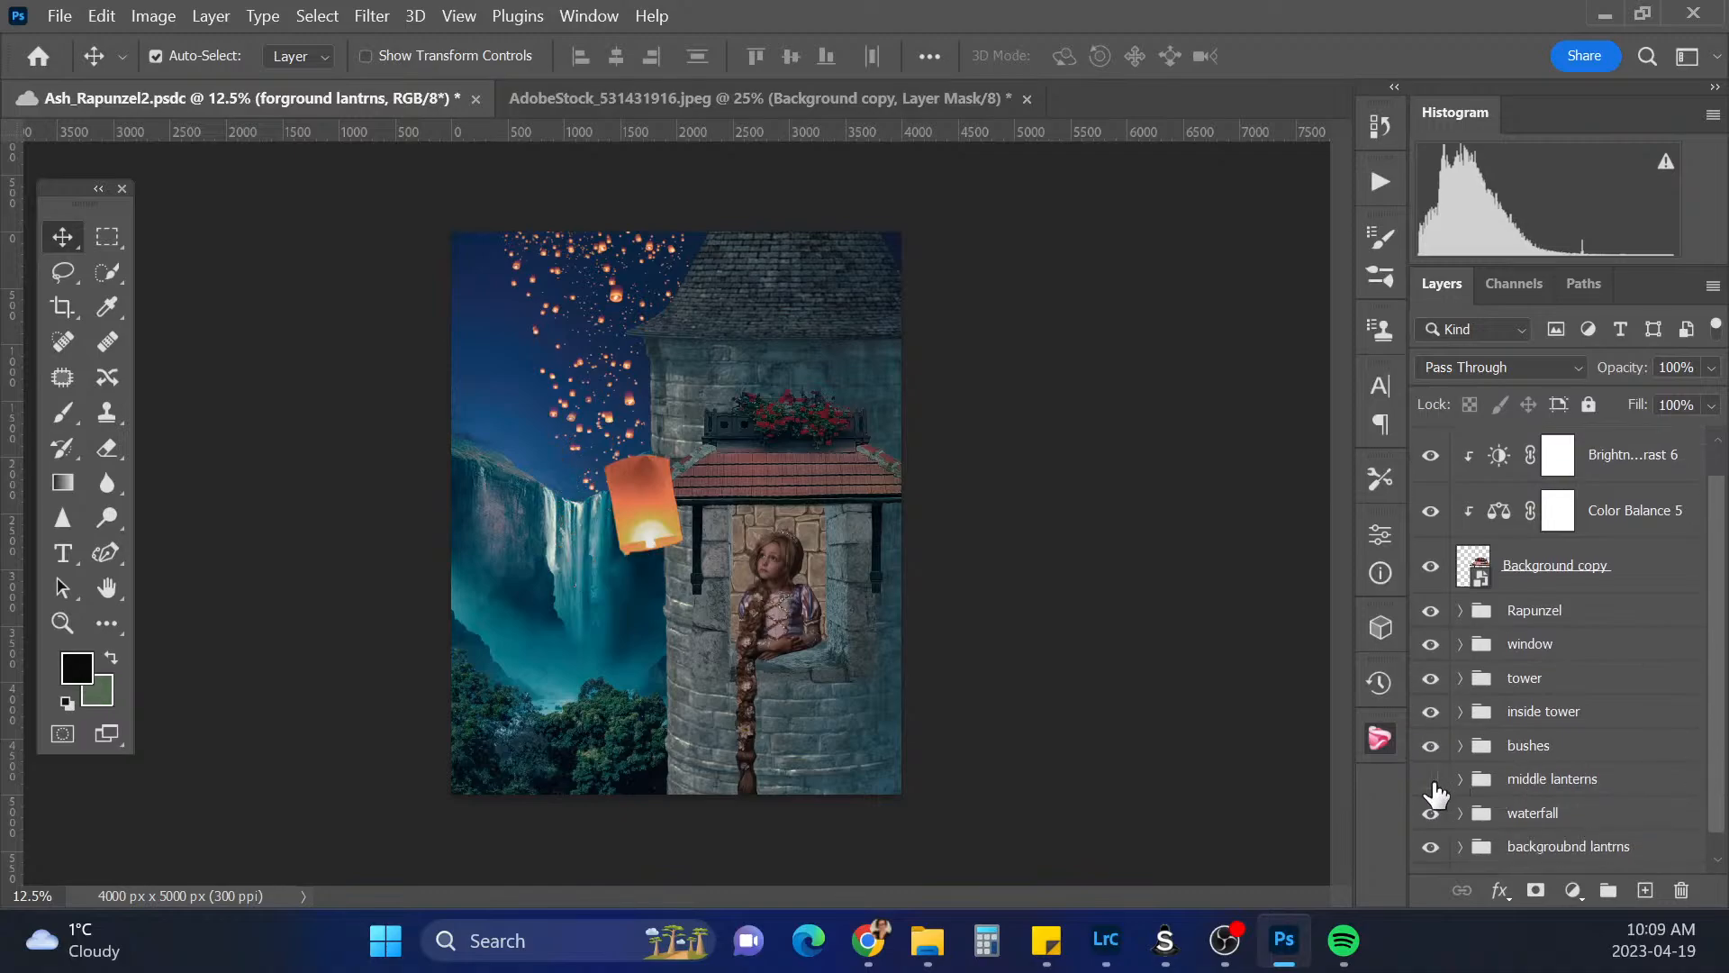
pyautogui.click(1431, 782)
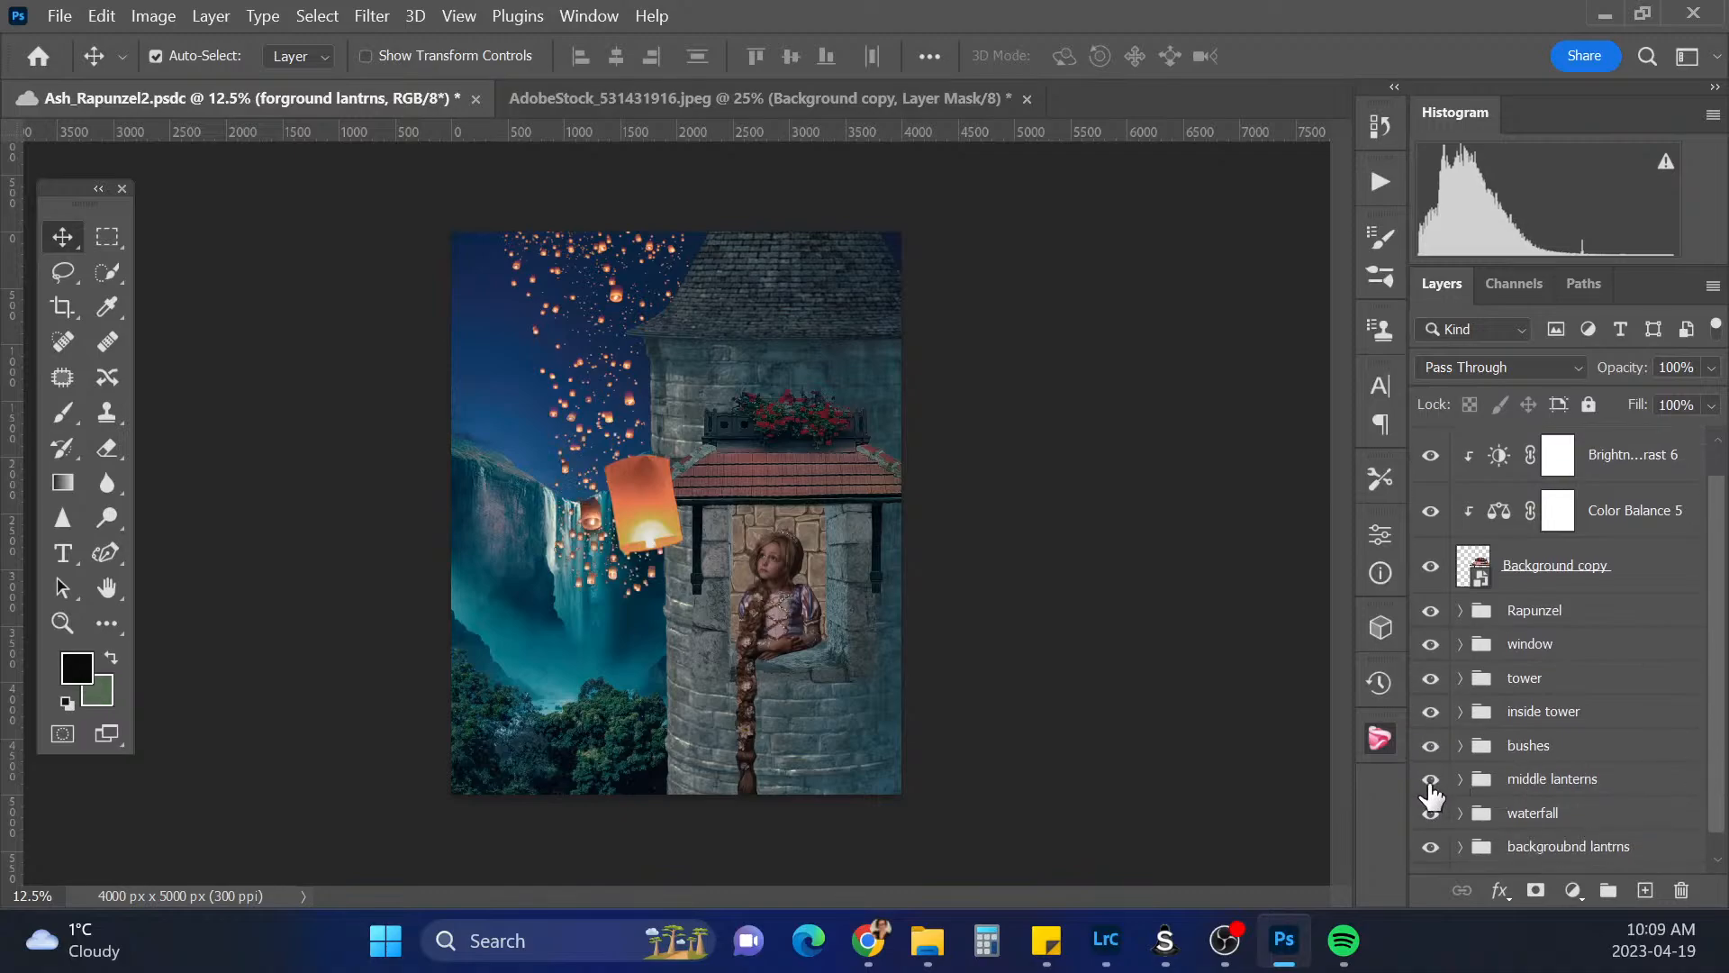
pyautogui.click(1431, 780)
pyautogui.click(1431, 780)
pyautogui.click(1432, 780)
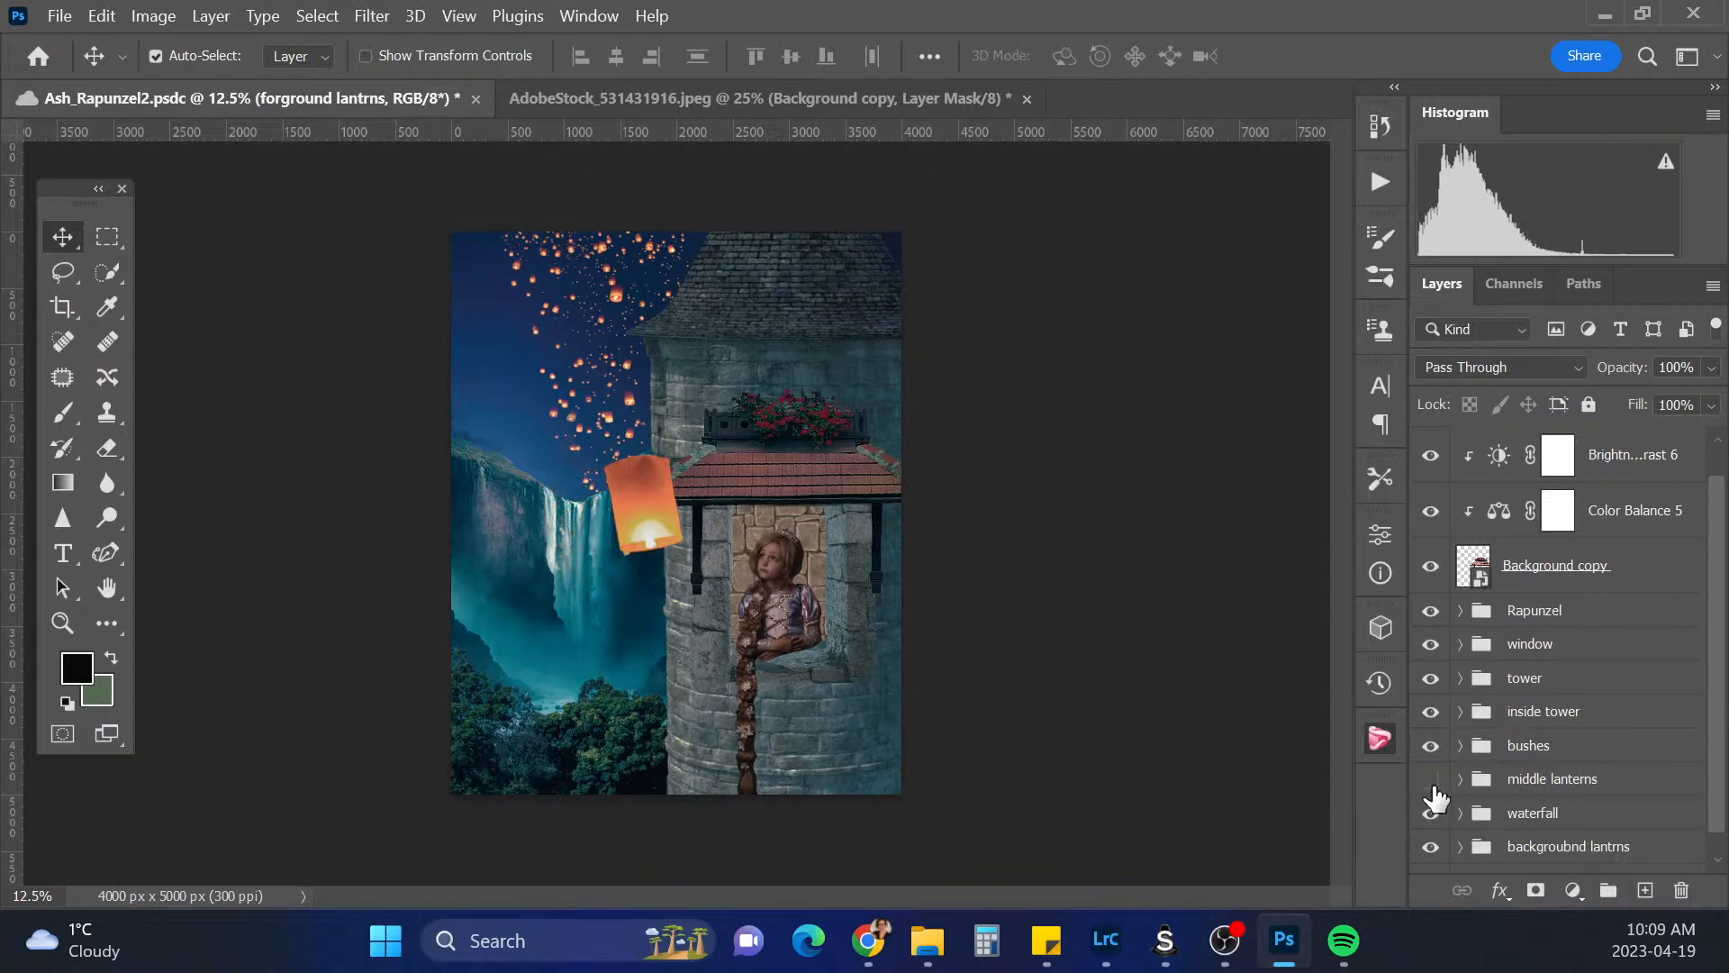
pyautogui.click(1431, 780)
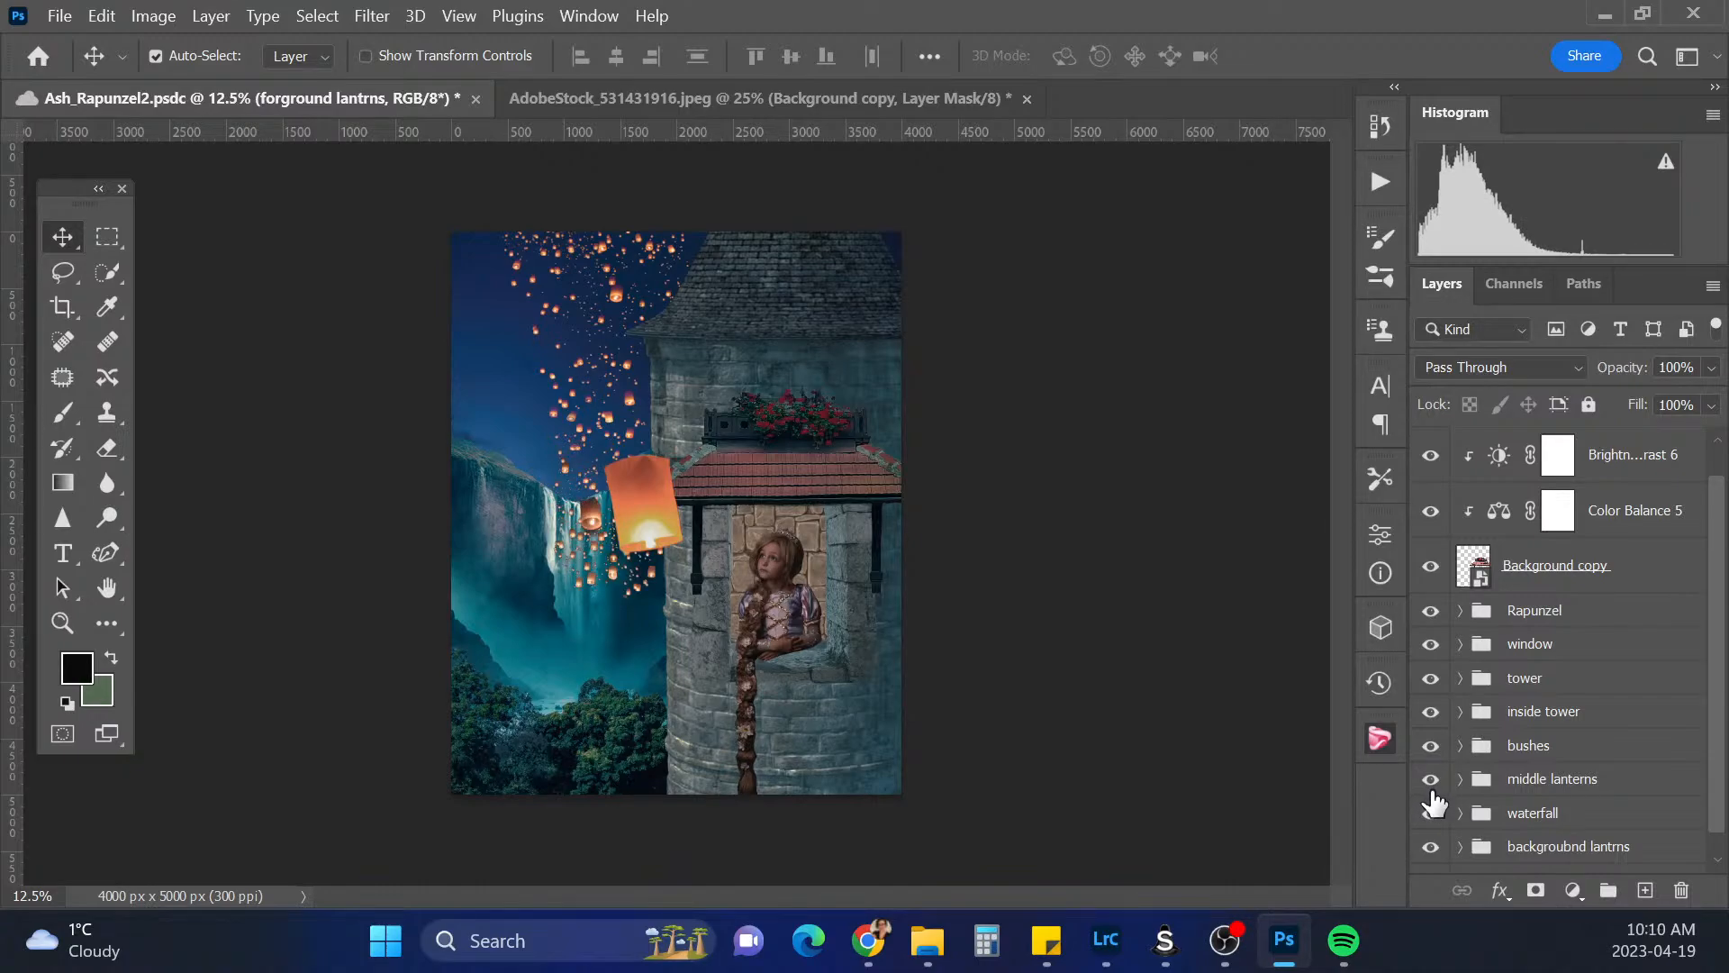
pyautogui.click(1431, 781)
pyautogui.click(1431, 782)
pyautogui.click(1432, 780)
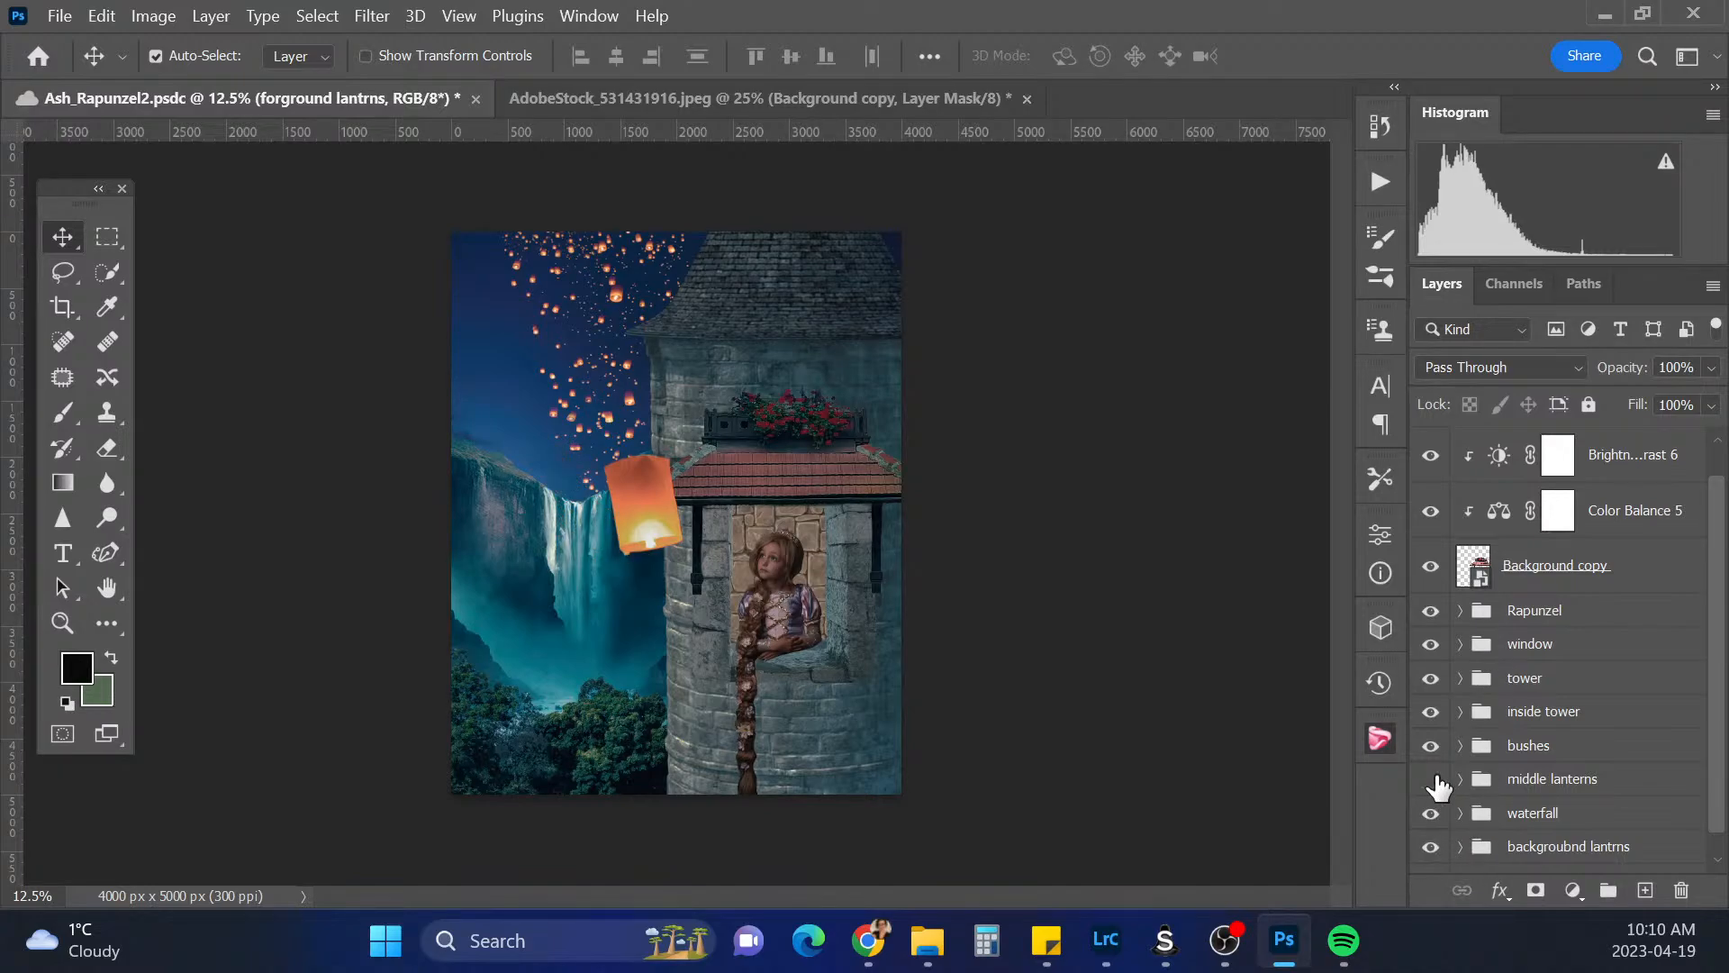
pyautogui.click(1431, 780)
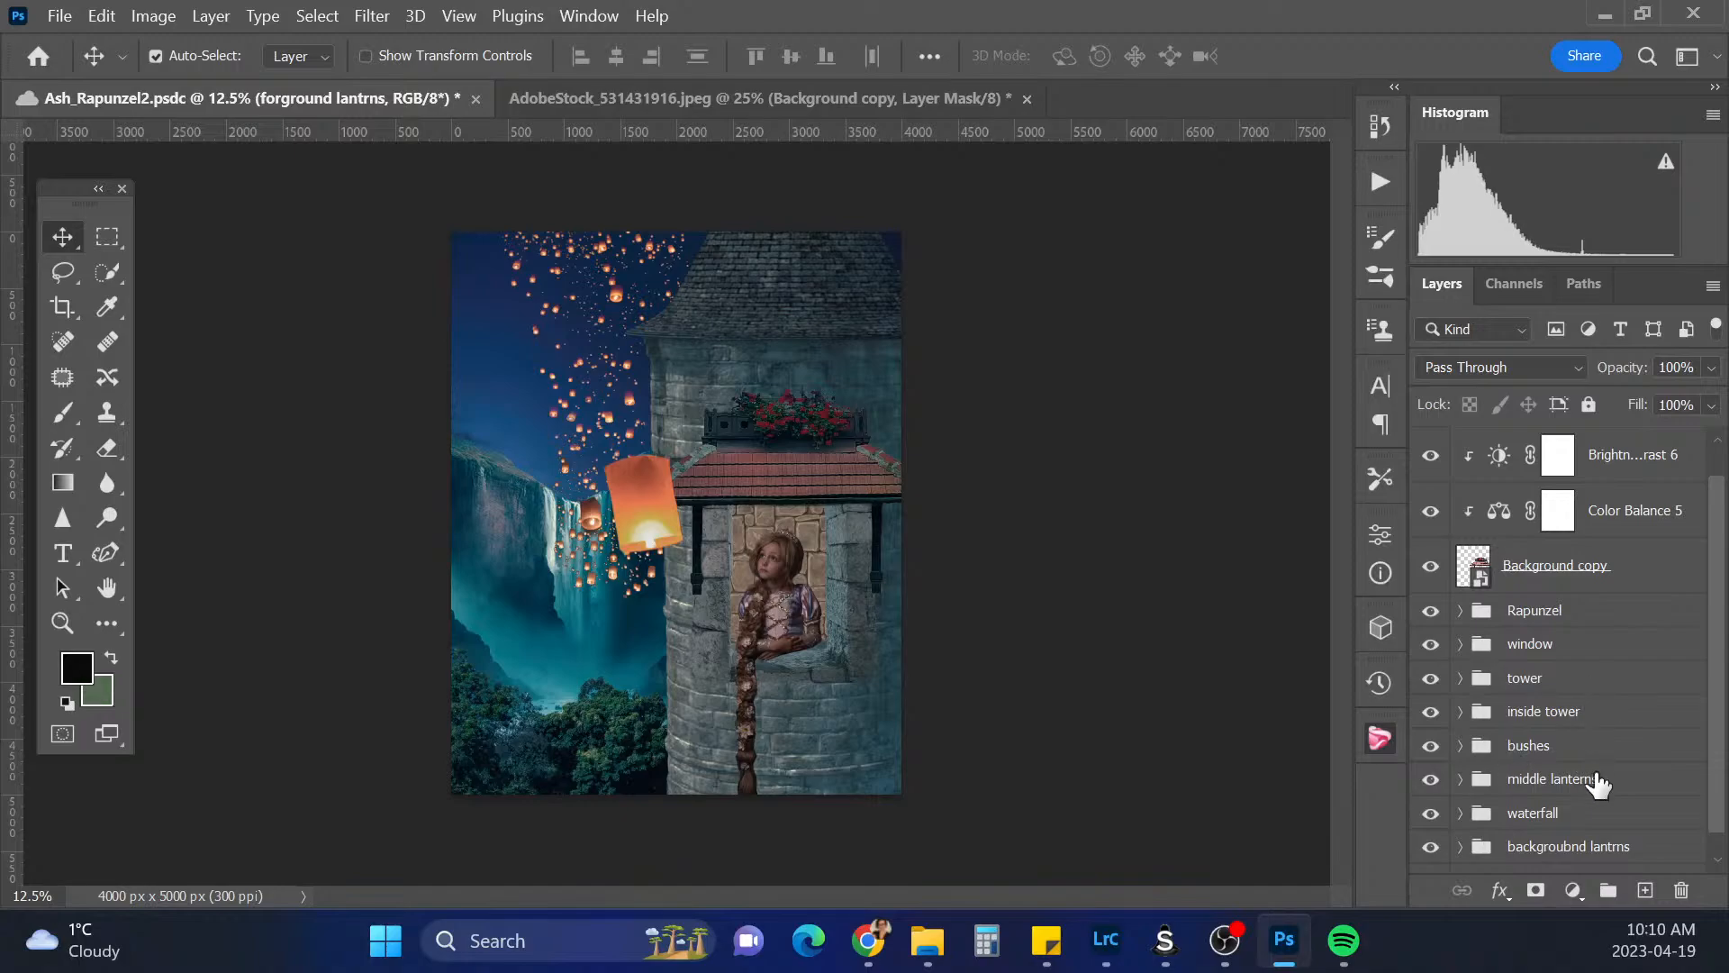
# Hide the middle lanterns group, then group the canopy layer with its two clipped adjustments and name the group Awning
pyautogui.click(1431, 779)
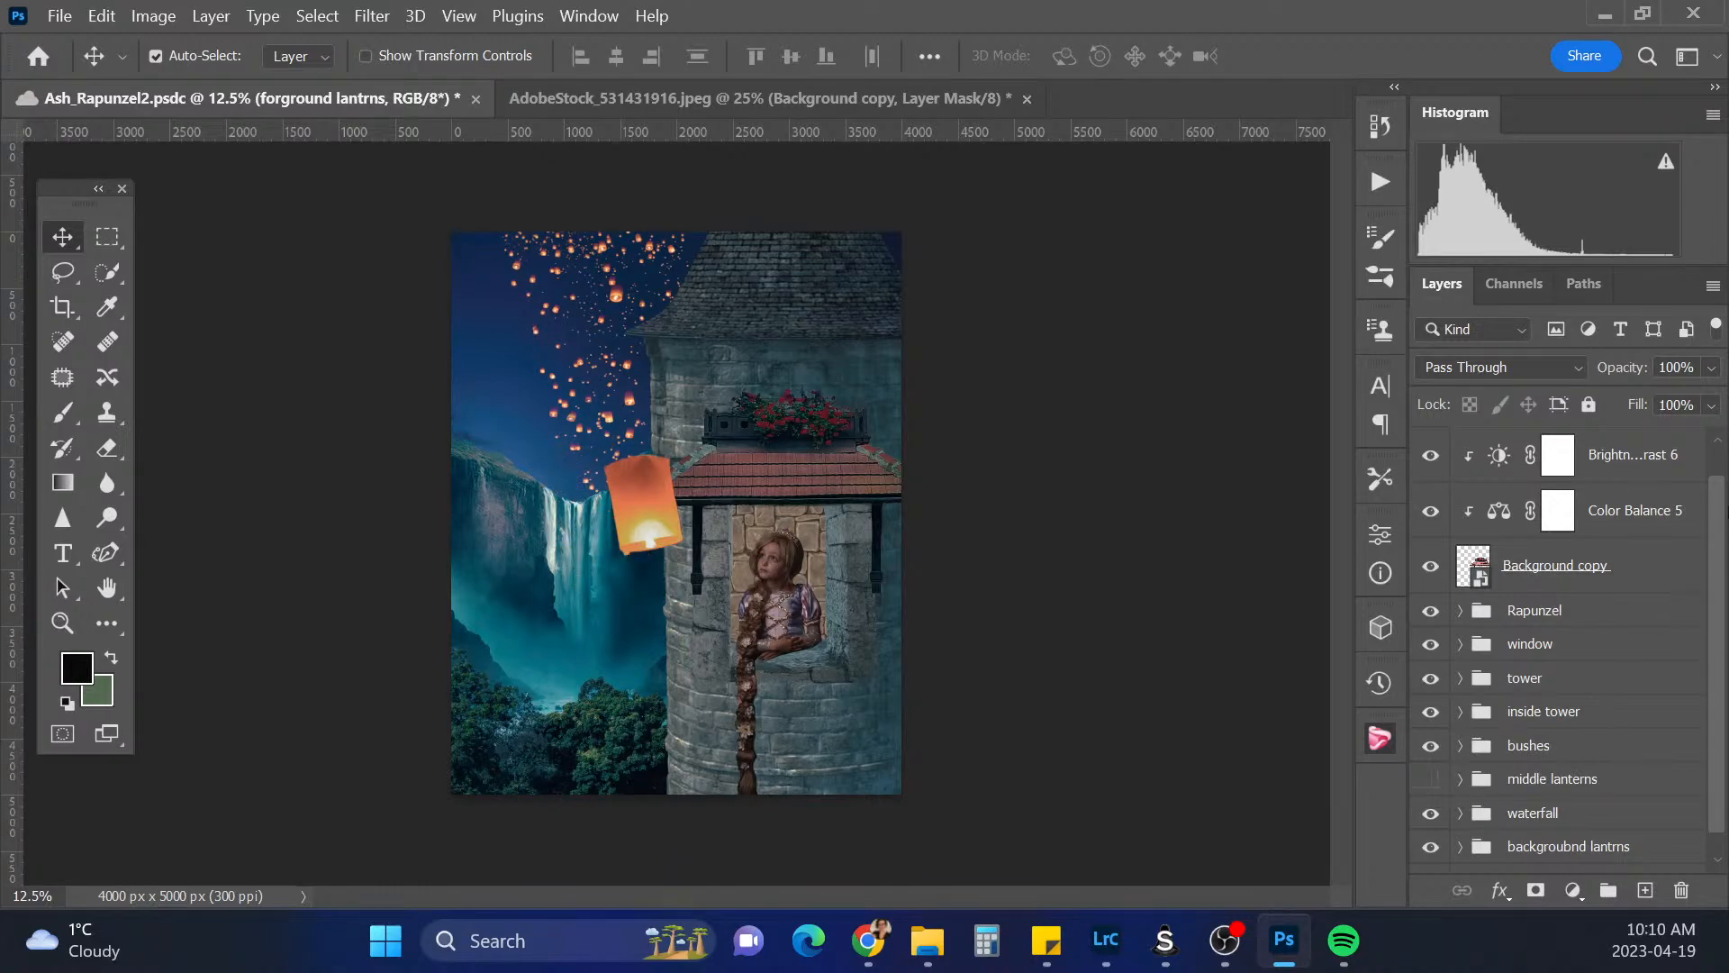
pyautogui.scroll(1, 1721, 577)
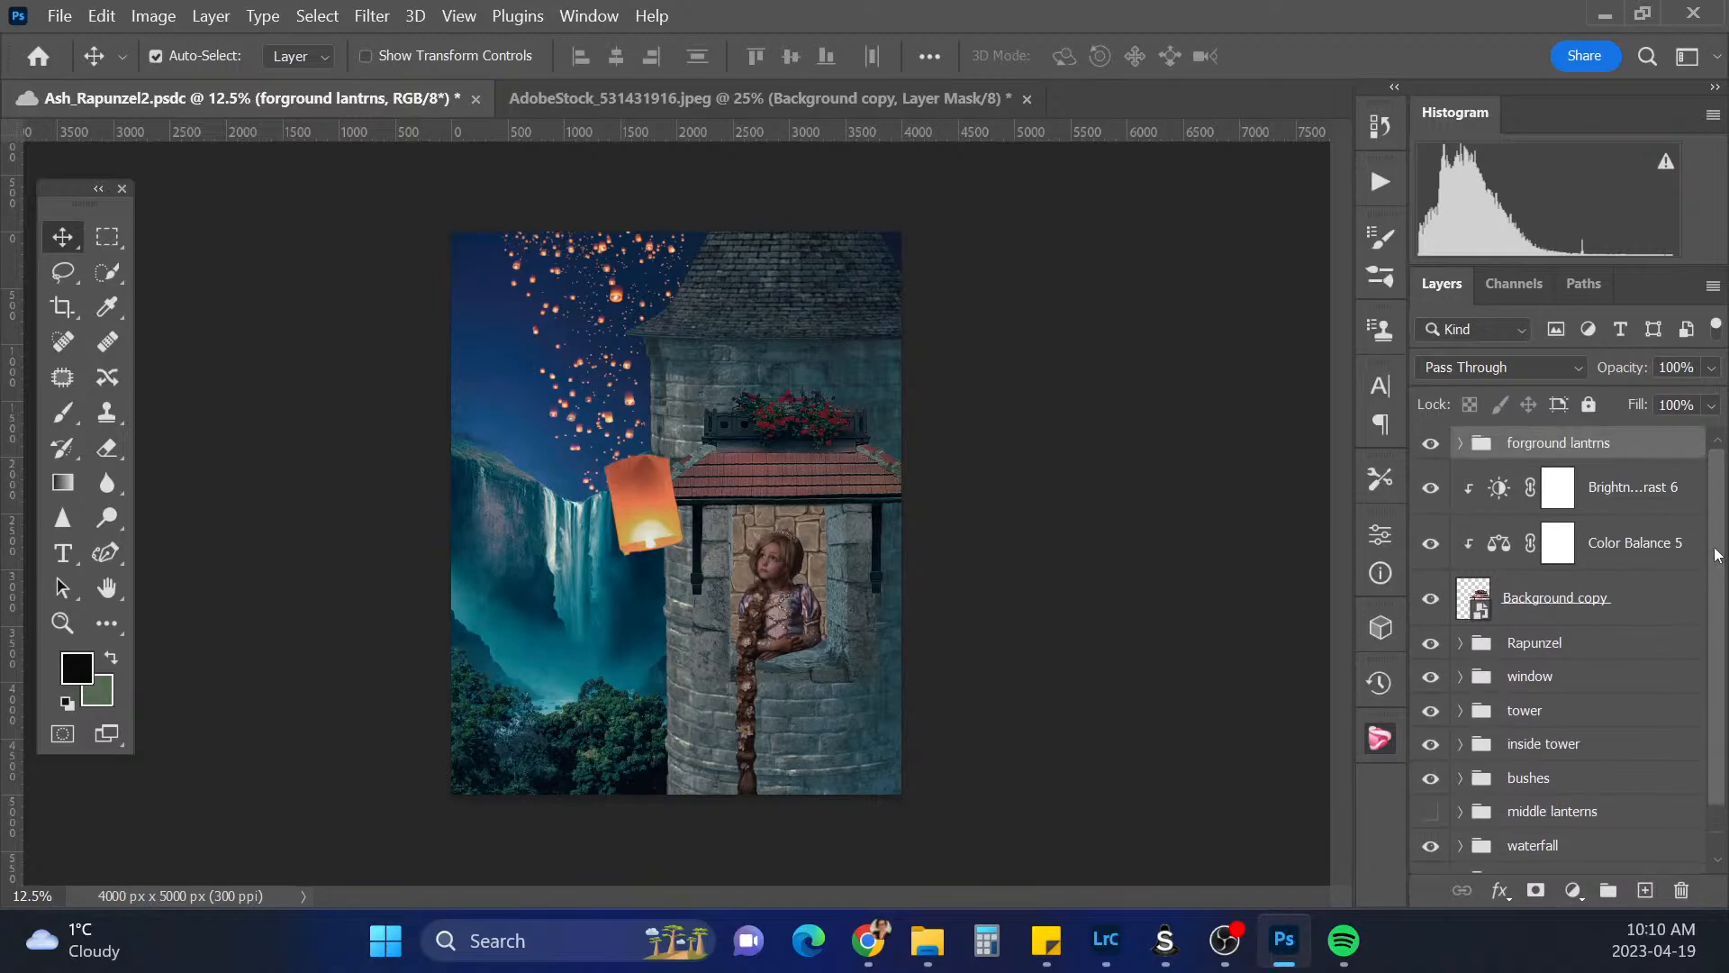
pyautogui.click(1603, 606)
pyautogui.keyDown('shift'); pyautogui.click(1639, 486); pyautogui.keyUp('shift')
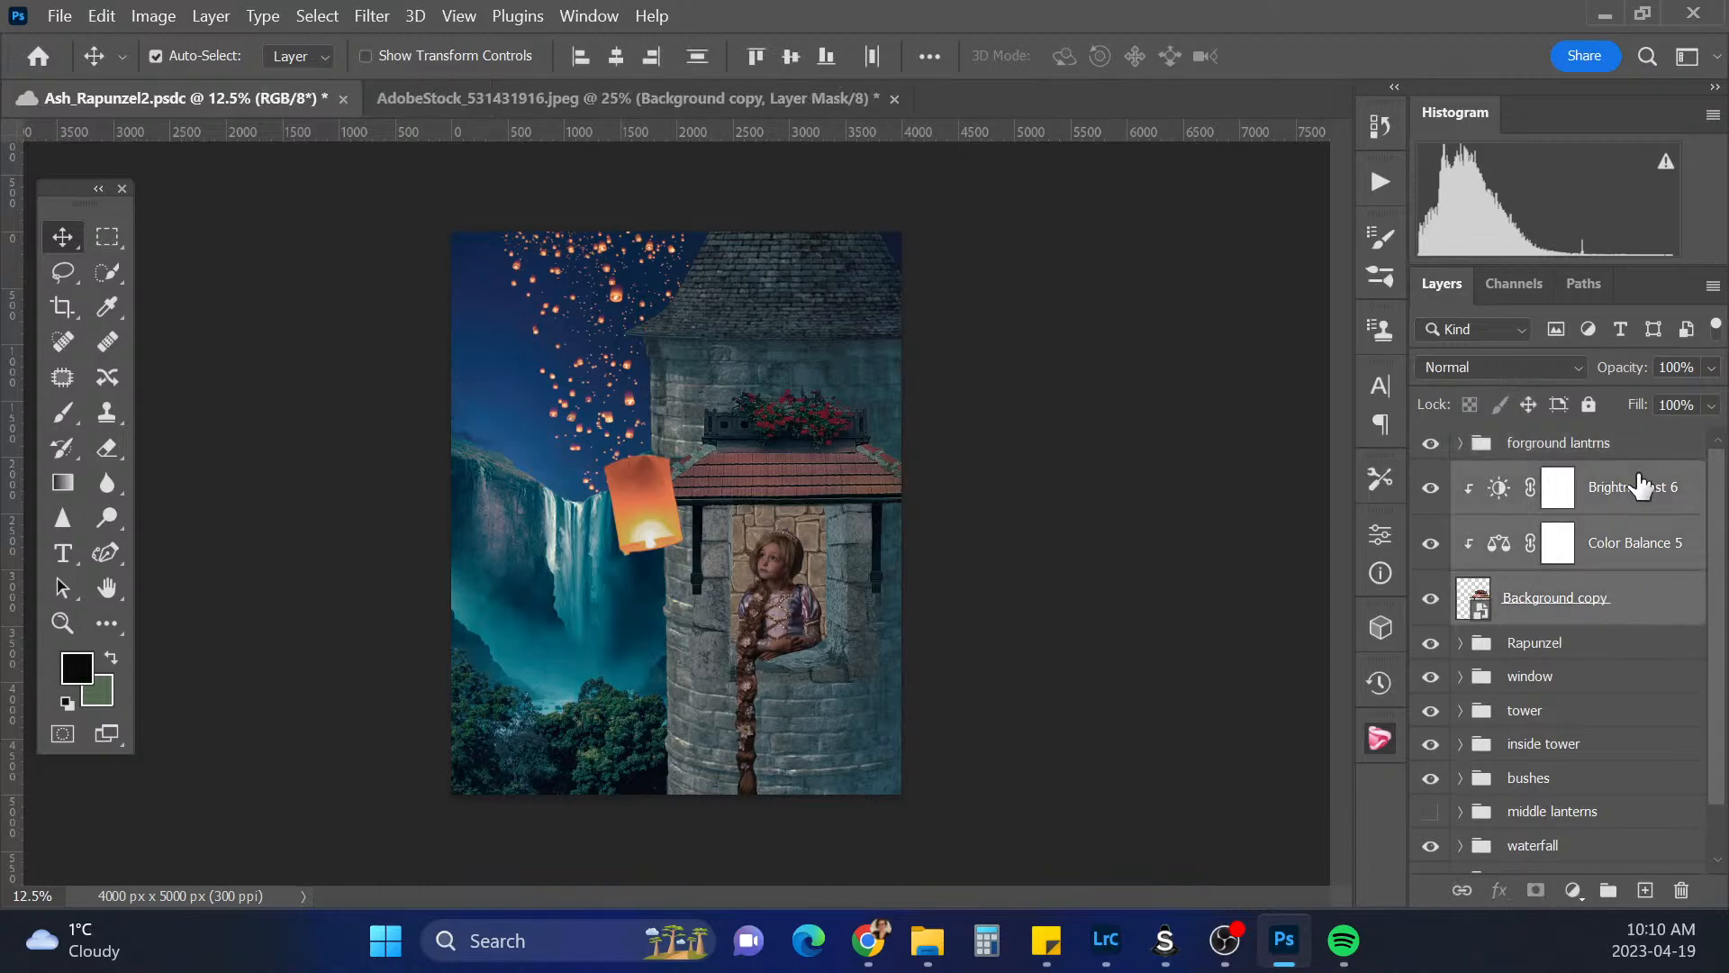
pyautogui.hotkey('ctrl', 'g')
pyautogui.doubleClick(1536, 477)
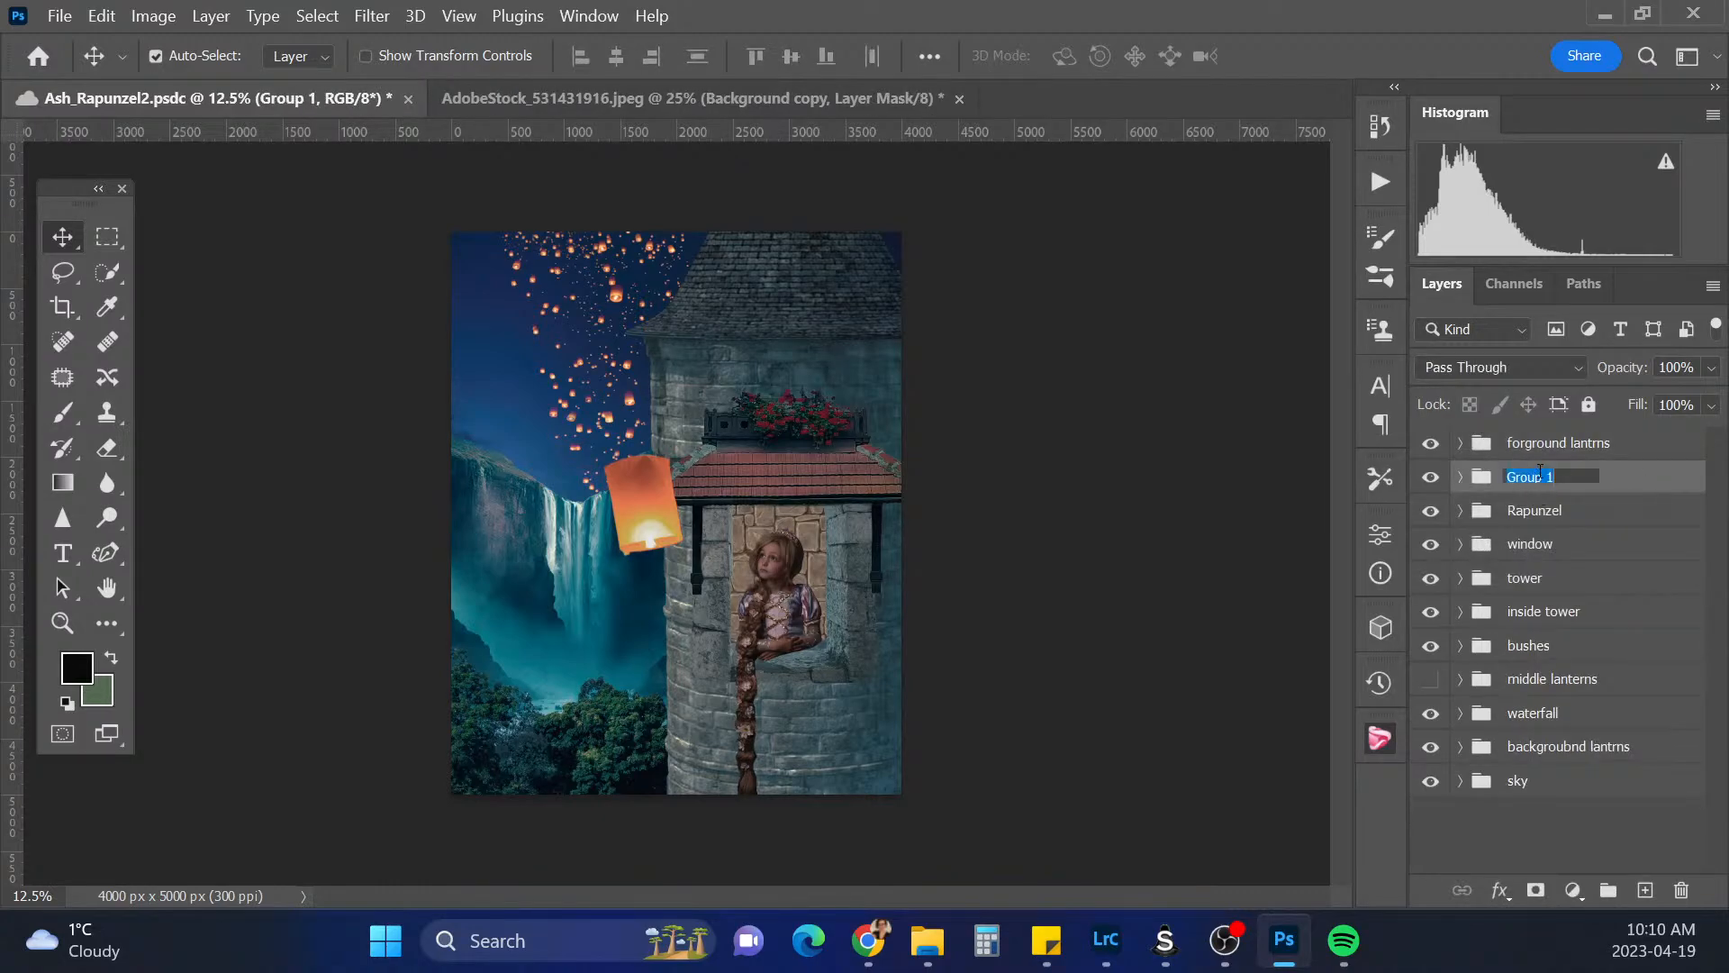
pyautogui.write('A')
pyautogui.write('wning')
pyautogui.press('Return')
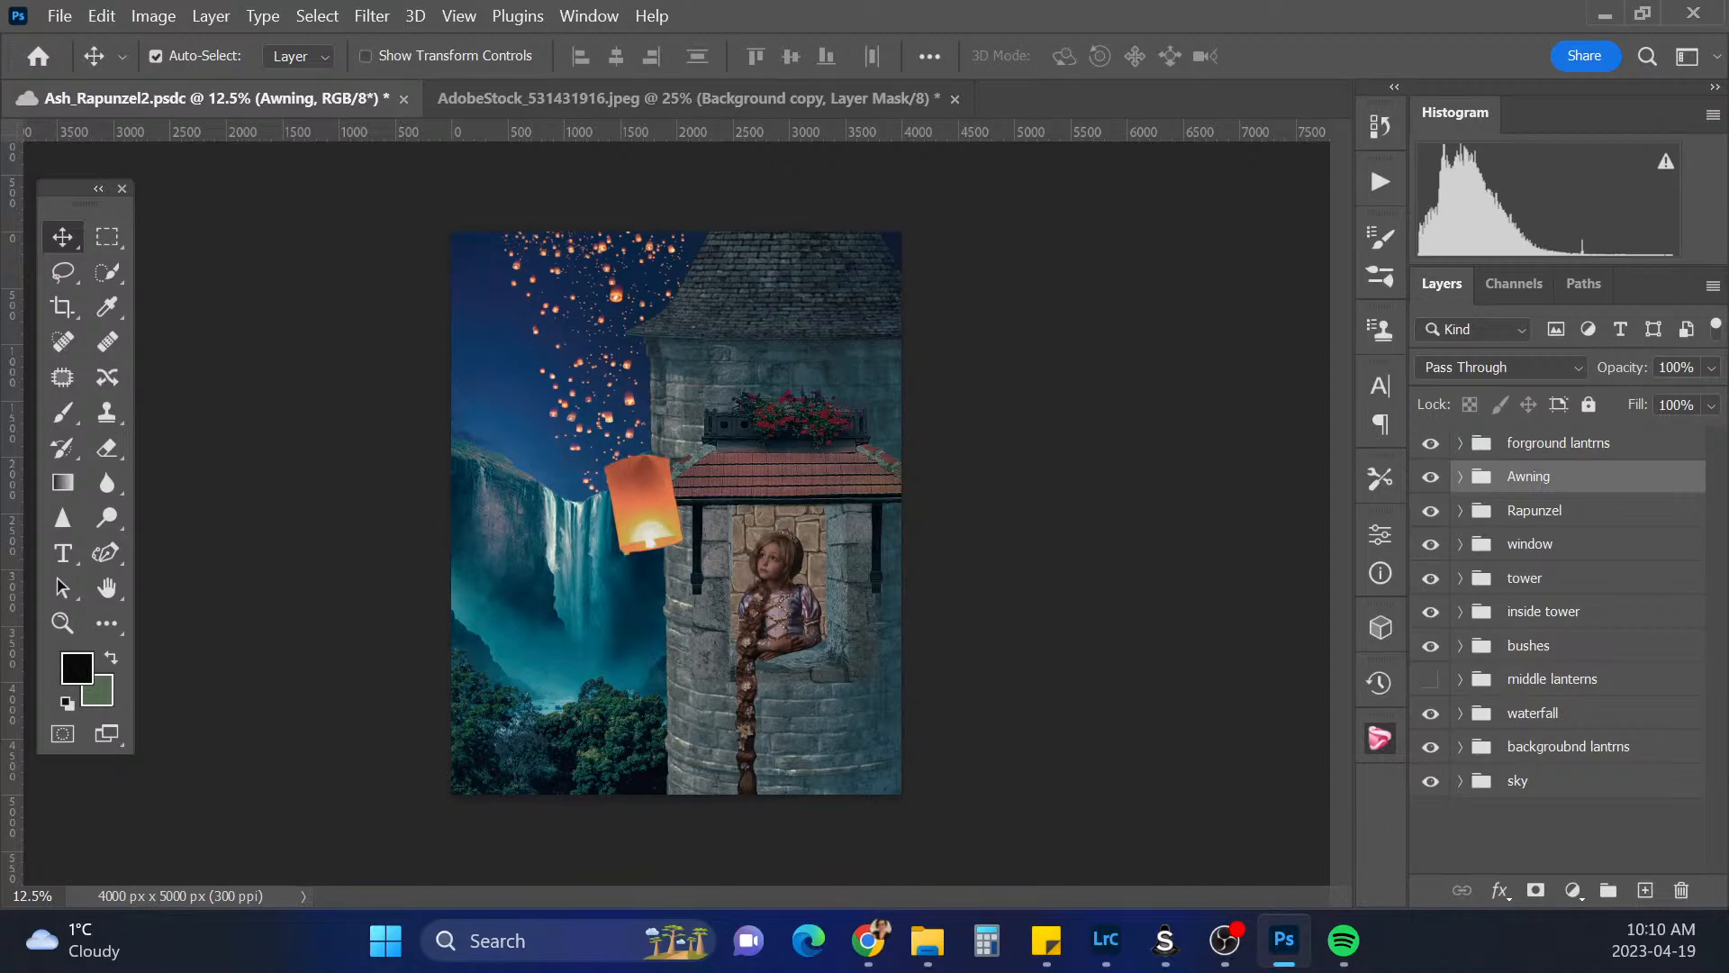
# Add the green chameleon from the PixelSquid Princess lightbox at the top of the layer stack, above the forground lantrns group
pyautogui.click(1606, 444)
pyautogui.click(1387, 535)
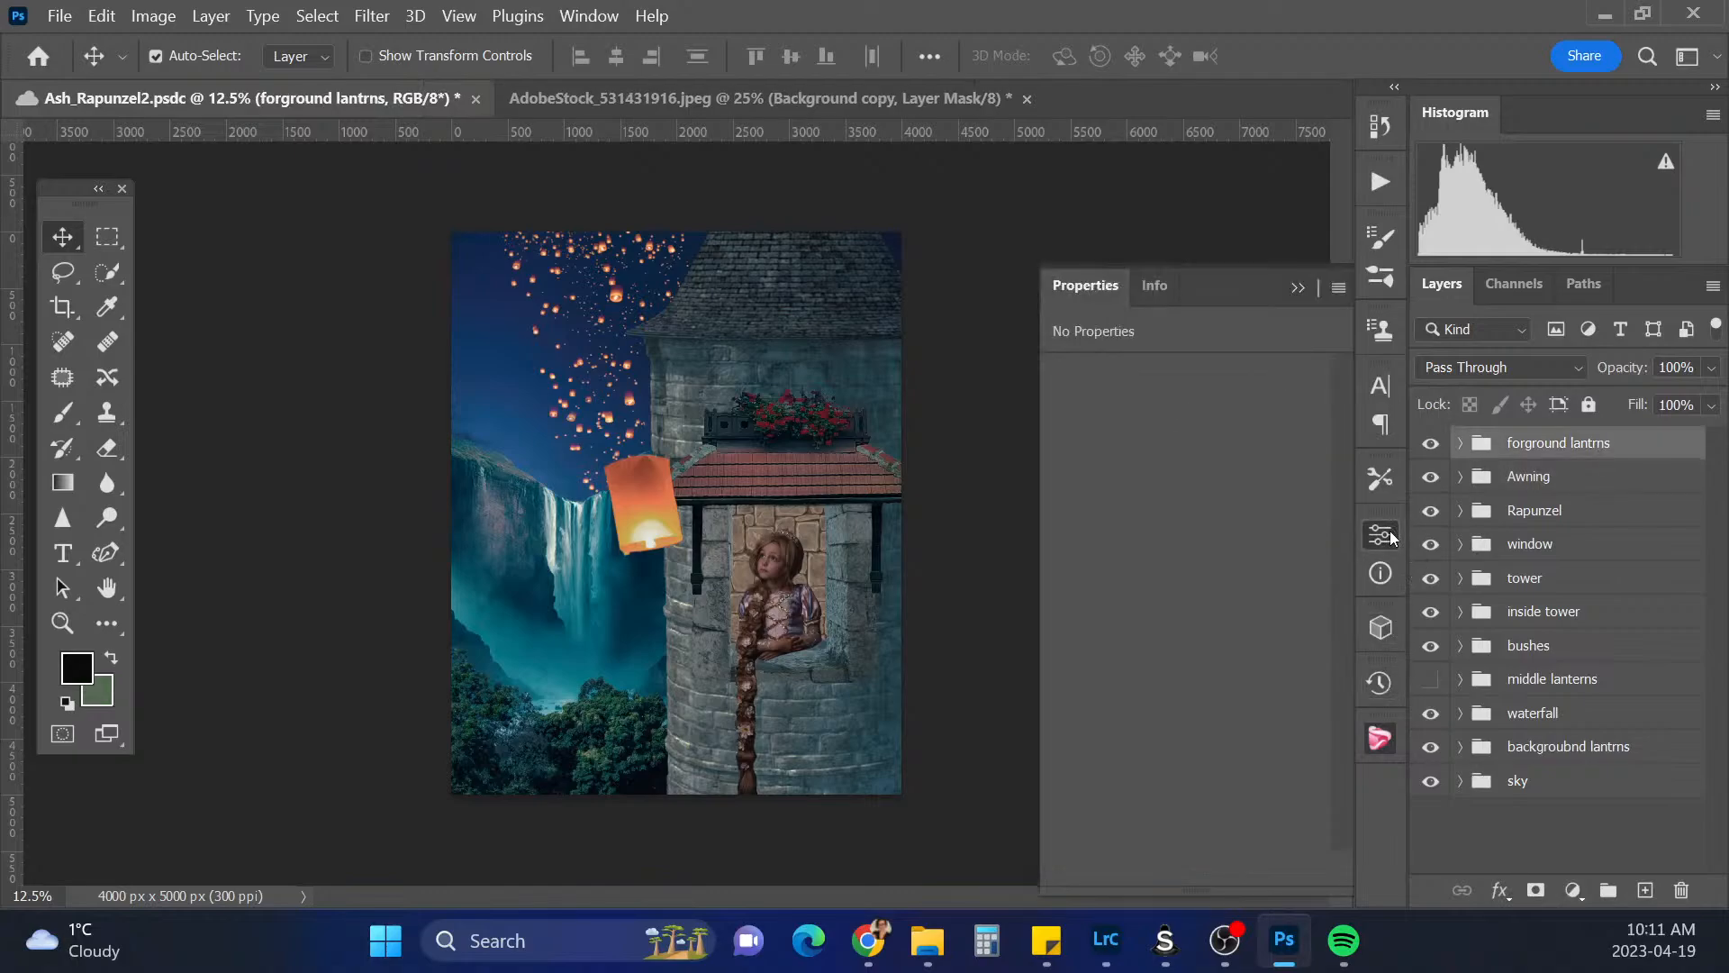
pyautogui.click(1381, 740)
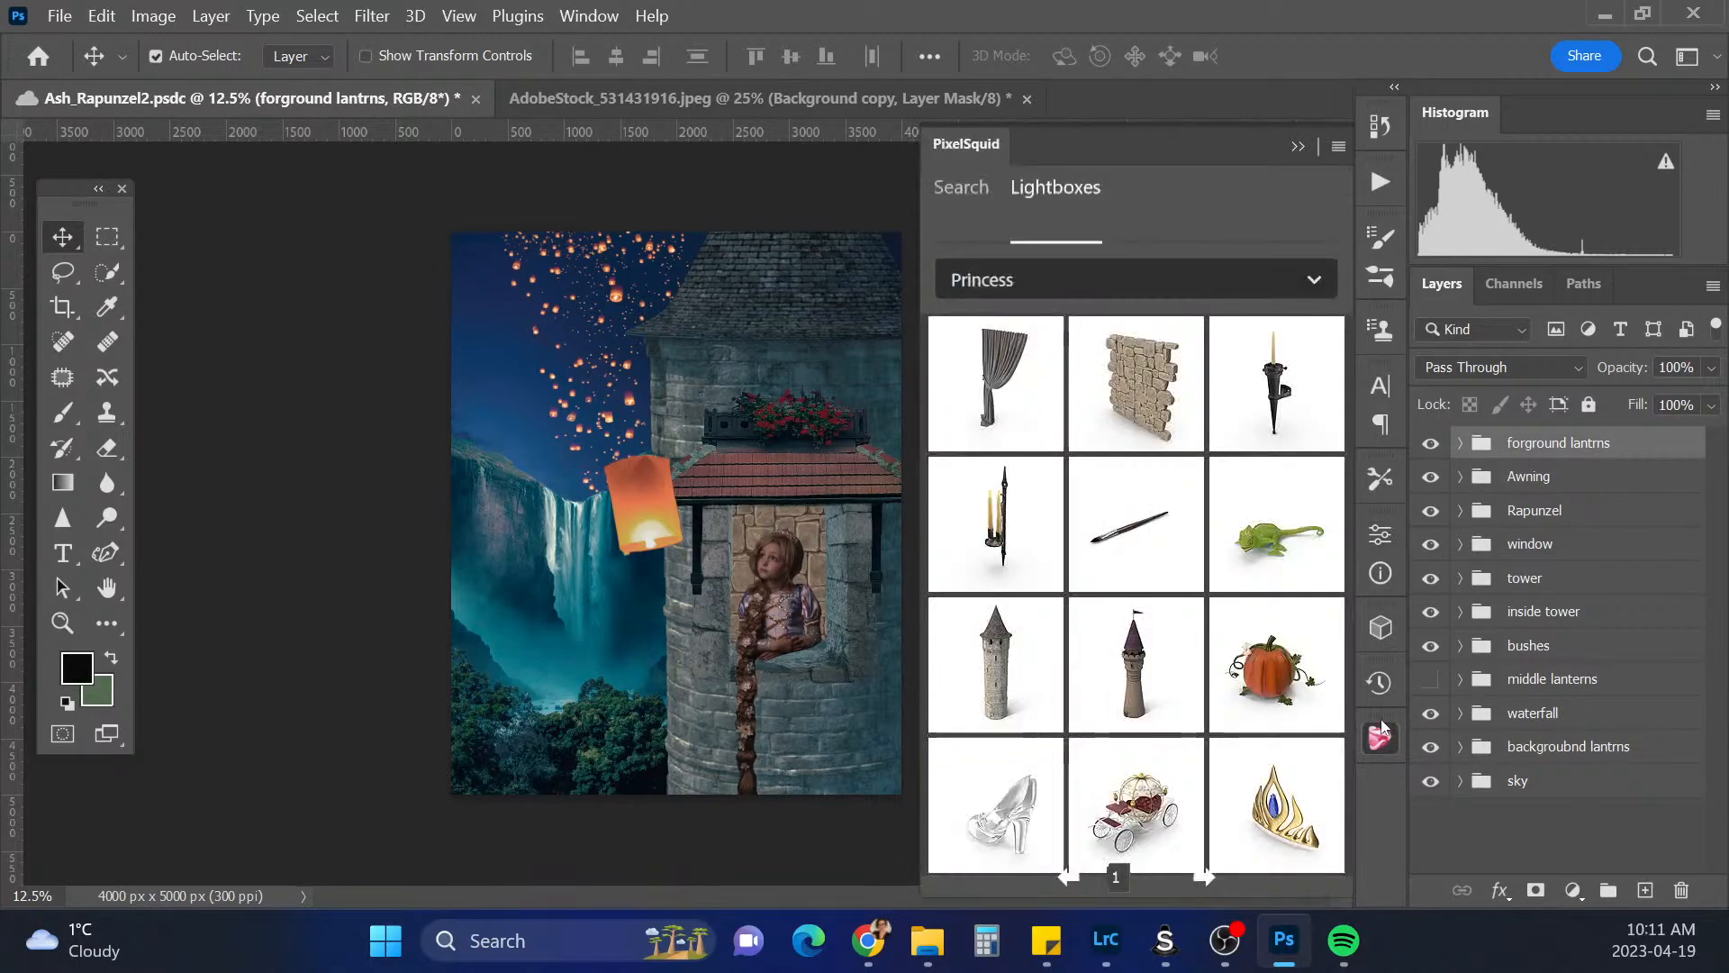
pyautogui.click(1297, 551)
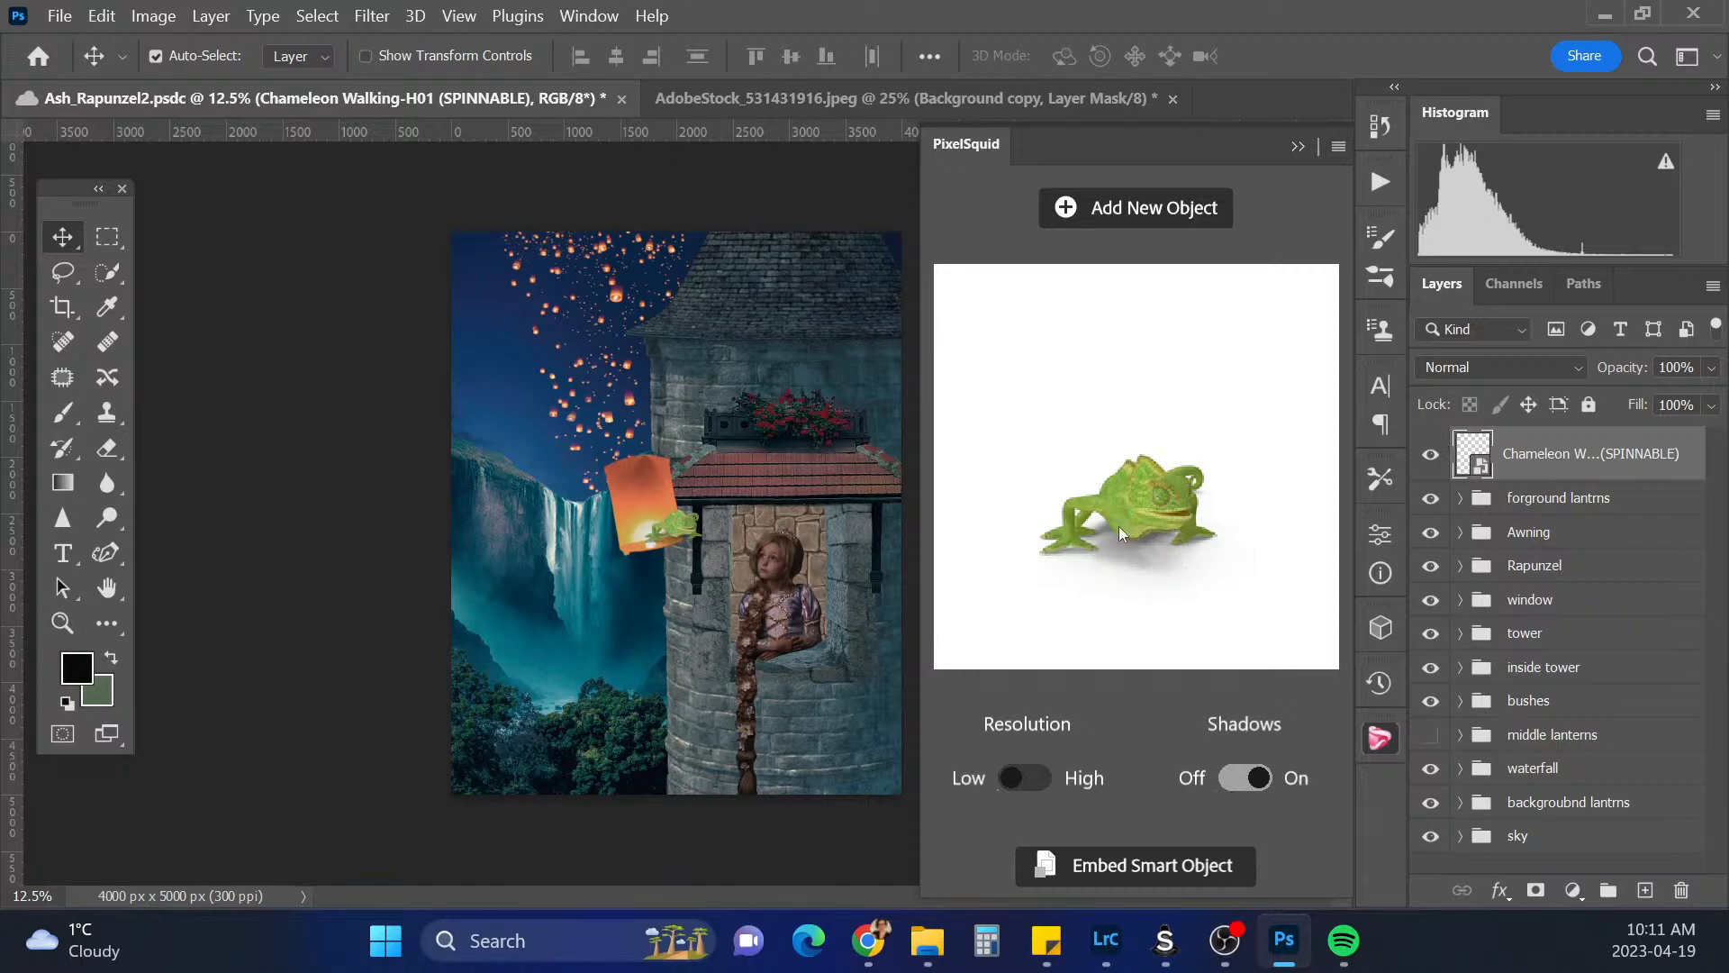
# Turn the chameleon to a raised three-quarter view with its head at the front left, using high resolution and shadows on
pyautogui.moveTo(1119, 526); pyautogui.dragTo(1128, 530)
pyautogui.click(1232, 777)
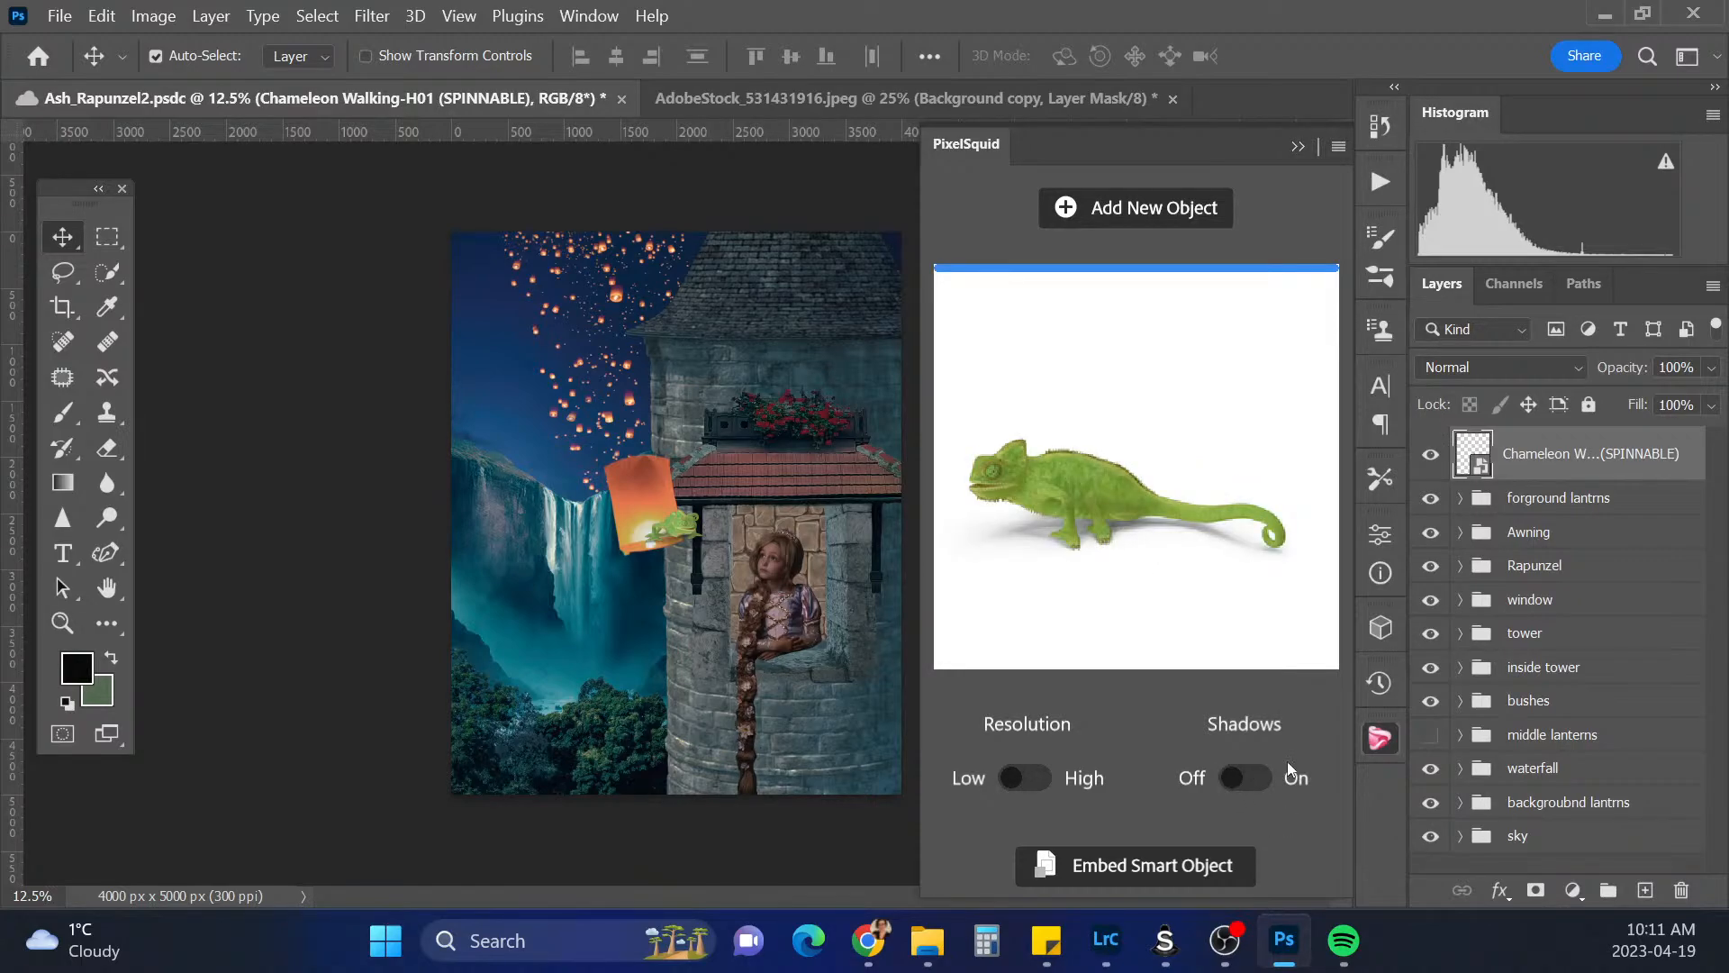
pyautogui.click(1257, 780)
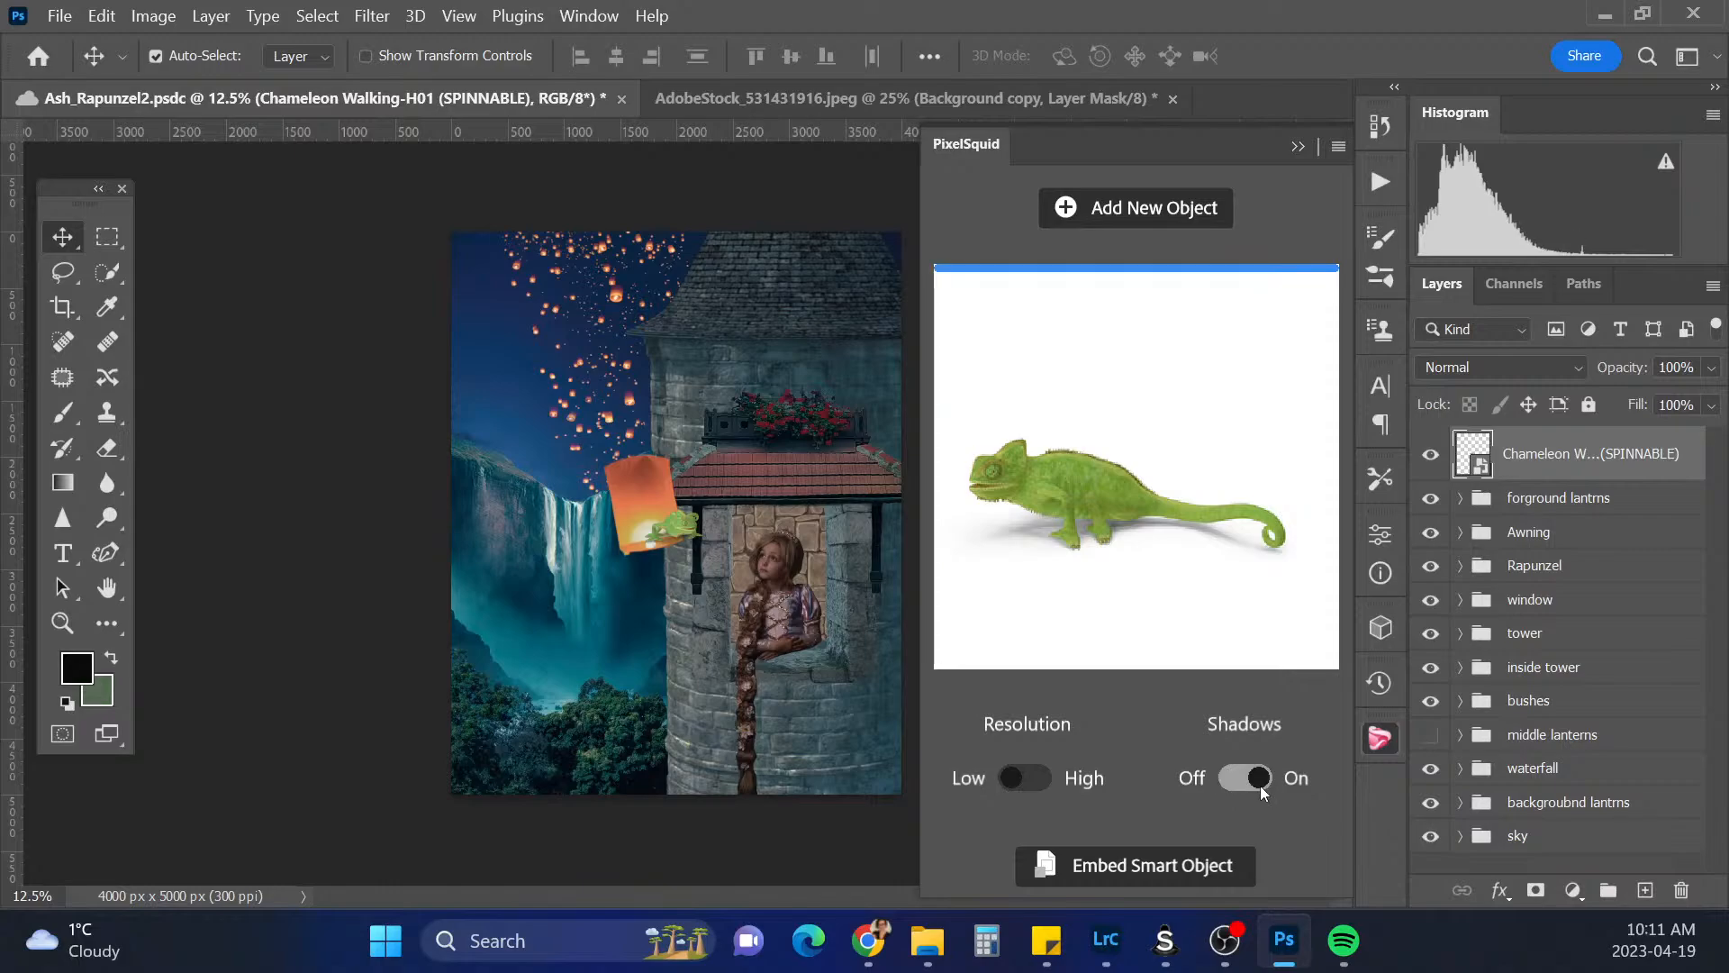
pyautogui.click(1036, 777)
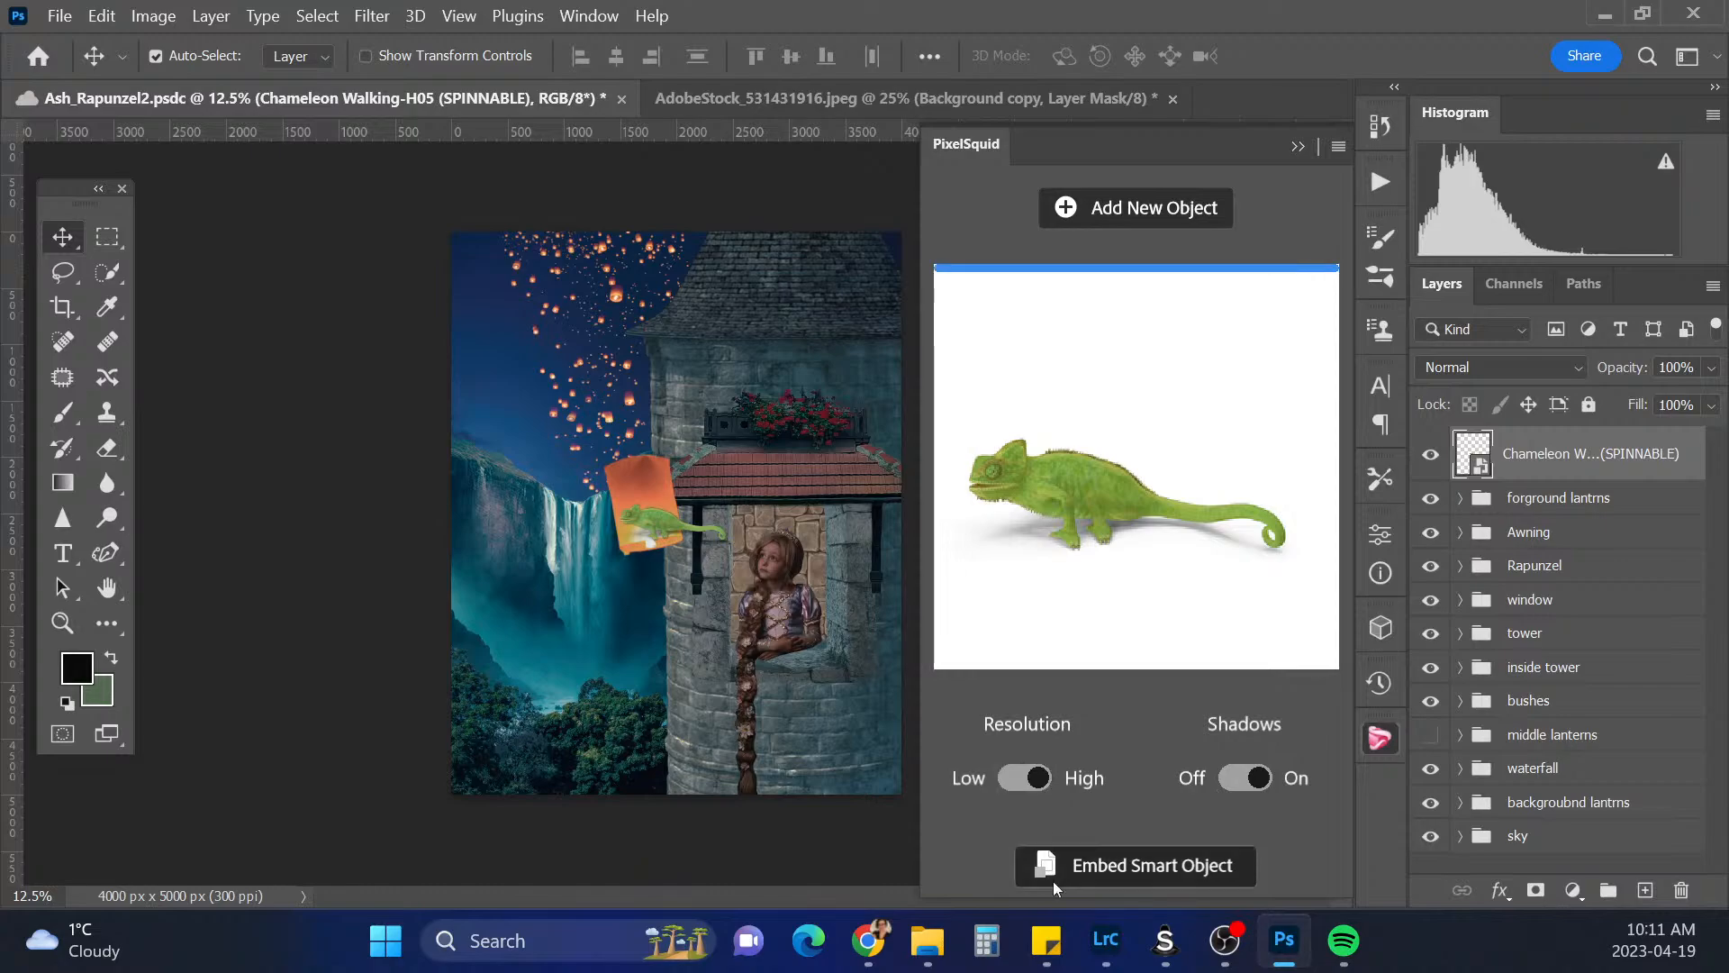
pyautogui.moveTo(1252, 488); pyautogui.dragTo(1279, 551)
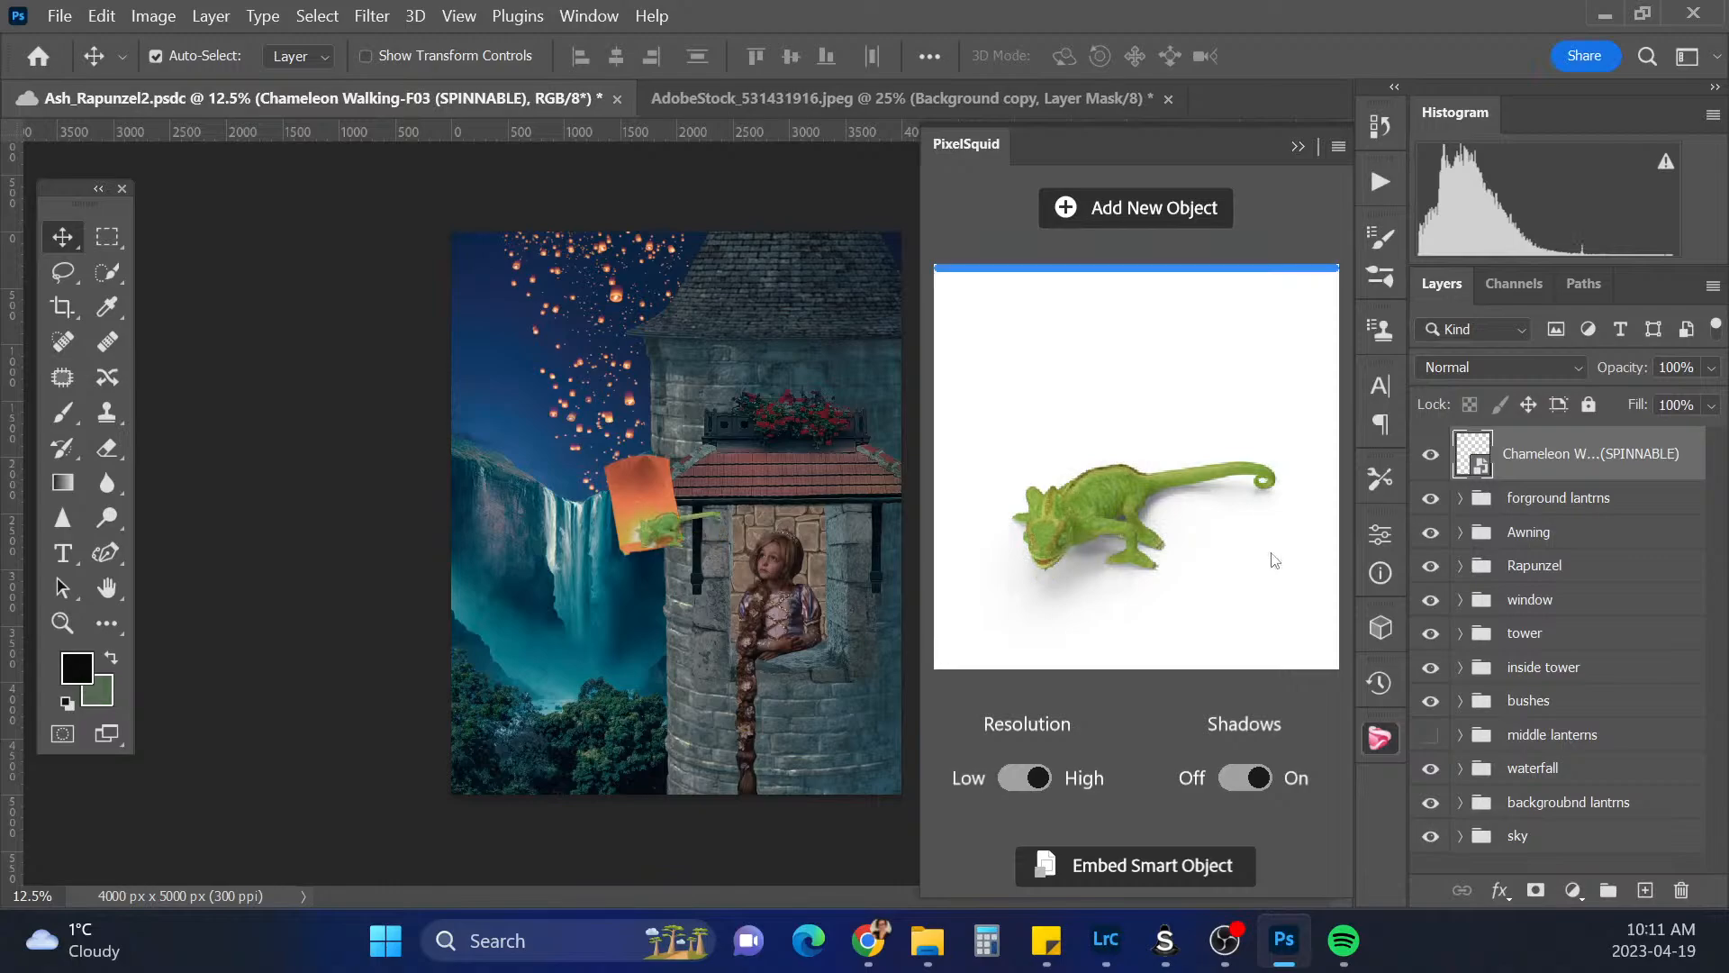
pyautogui.click(1297, 147)
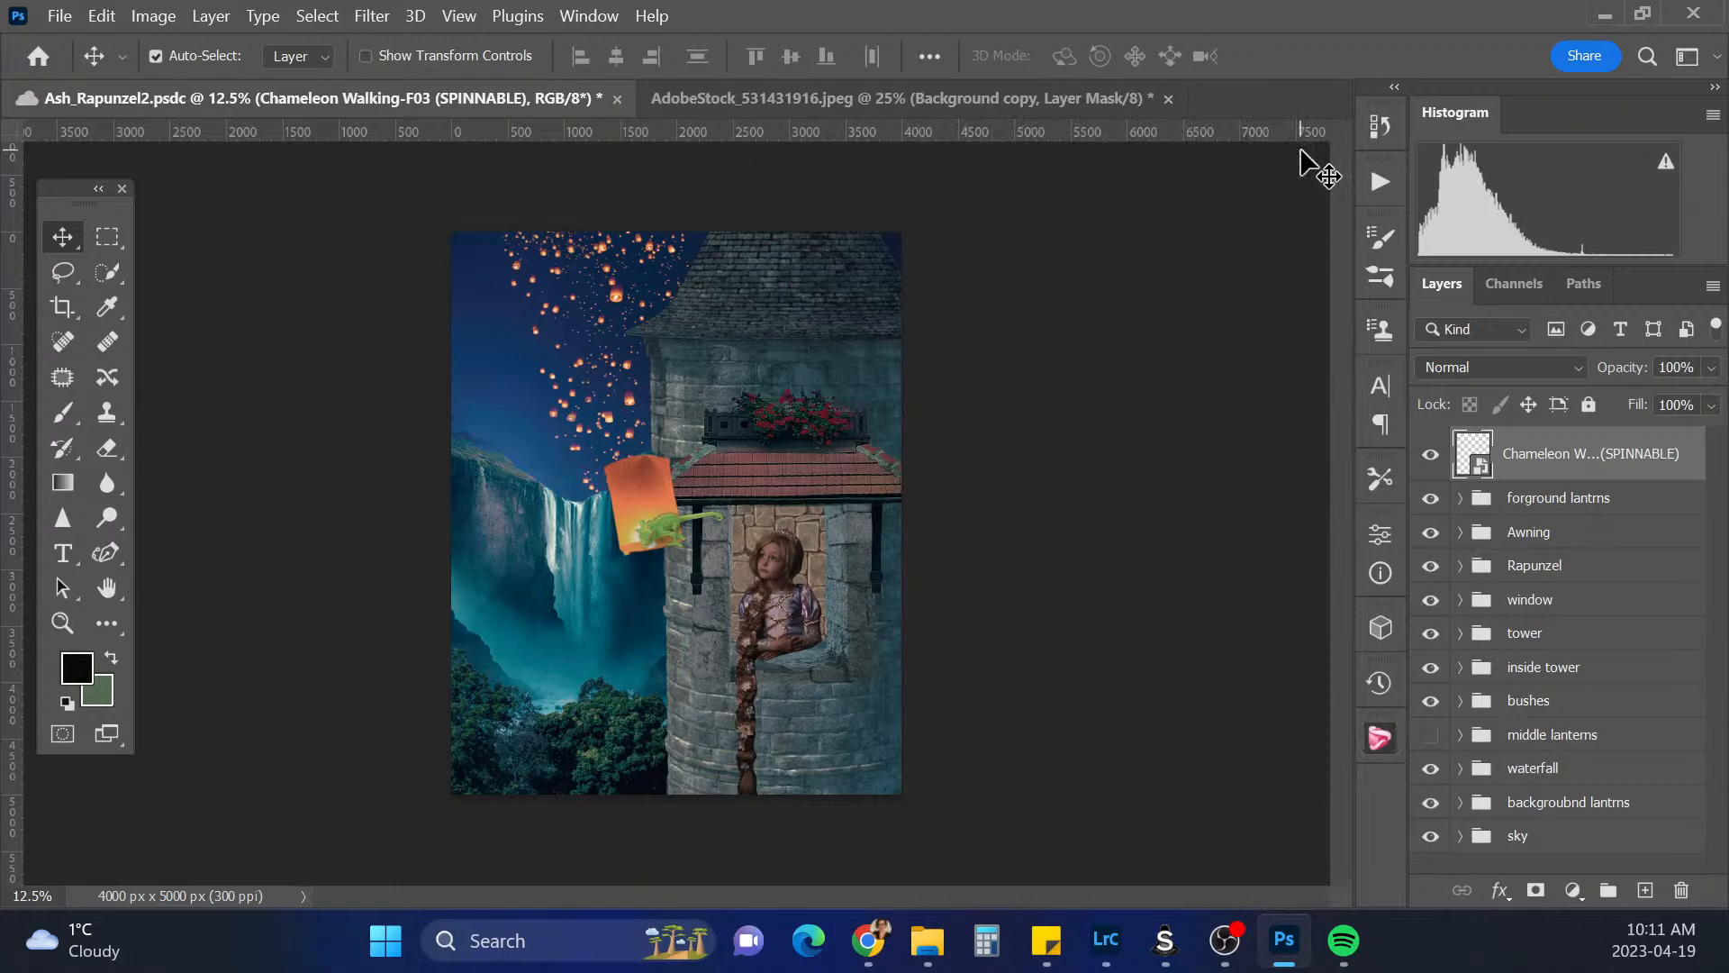
# Scale the chameleon to about 37% and place it on the canopy's red tiled roof above the girl
pyautogui.press('ctrl')
pyautogui.hotkey('ctrl', 't')
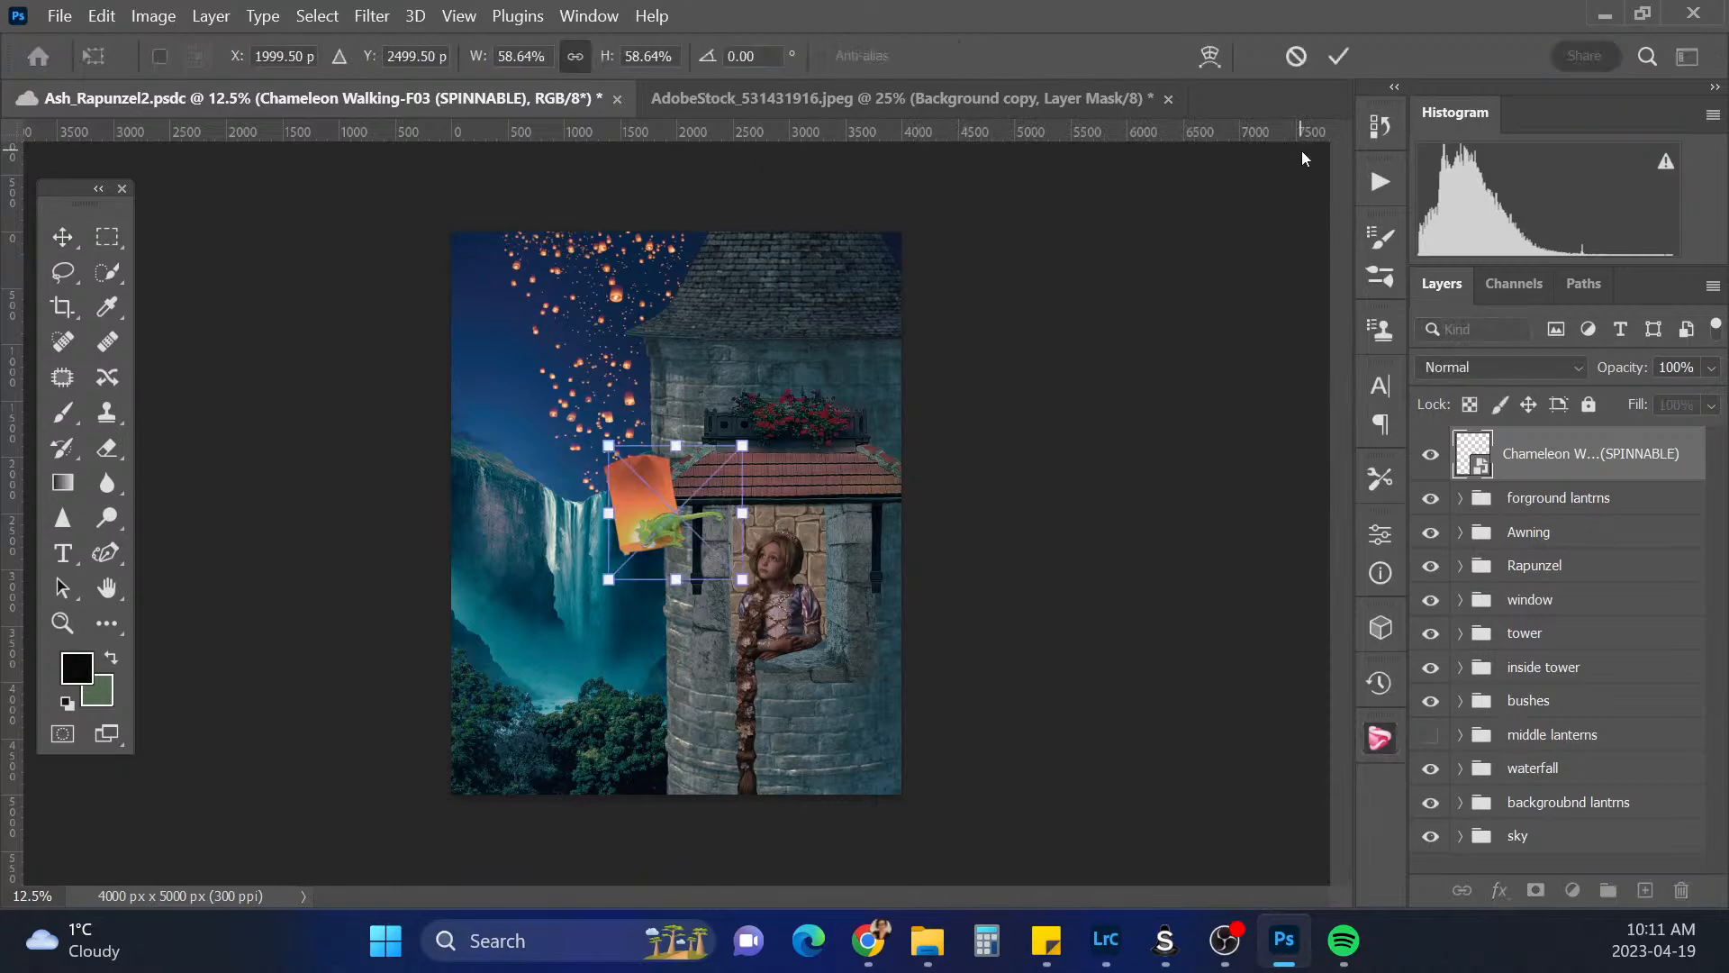
pyautogui.moveTo(712, 507); pyautogui.dragTo(830, 452)
pyautogui.moveTo(728, 393); pyautogui.dragTo(767, 432)
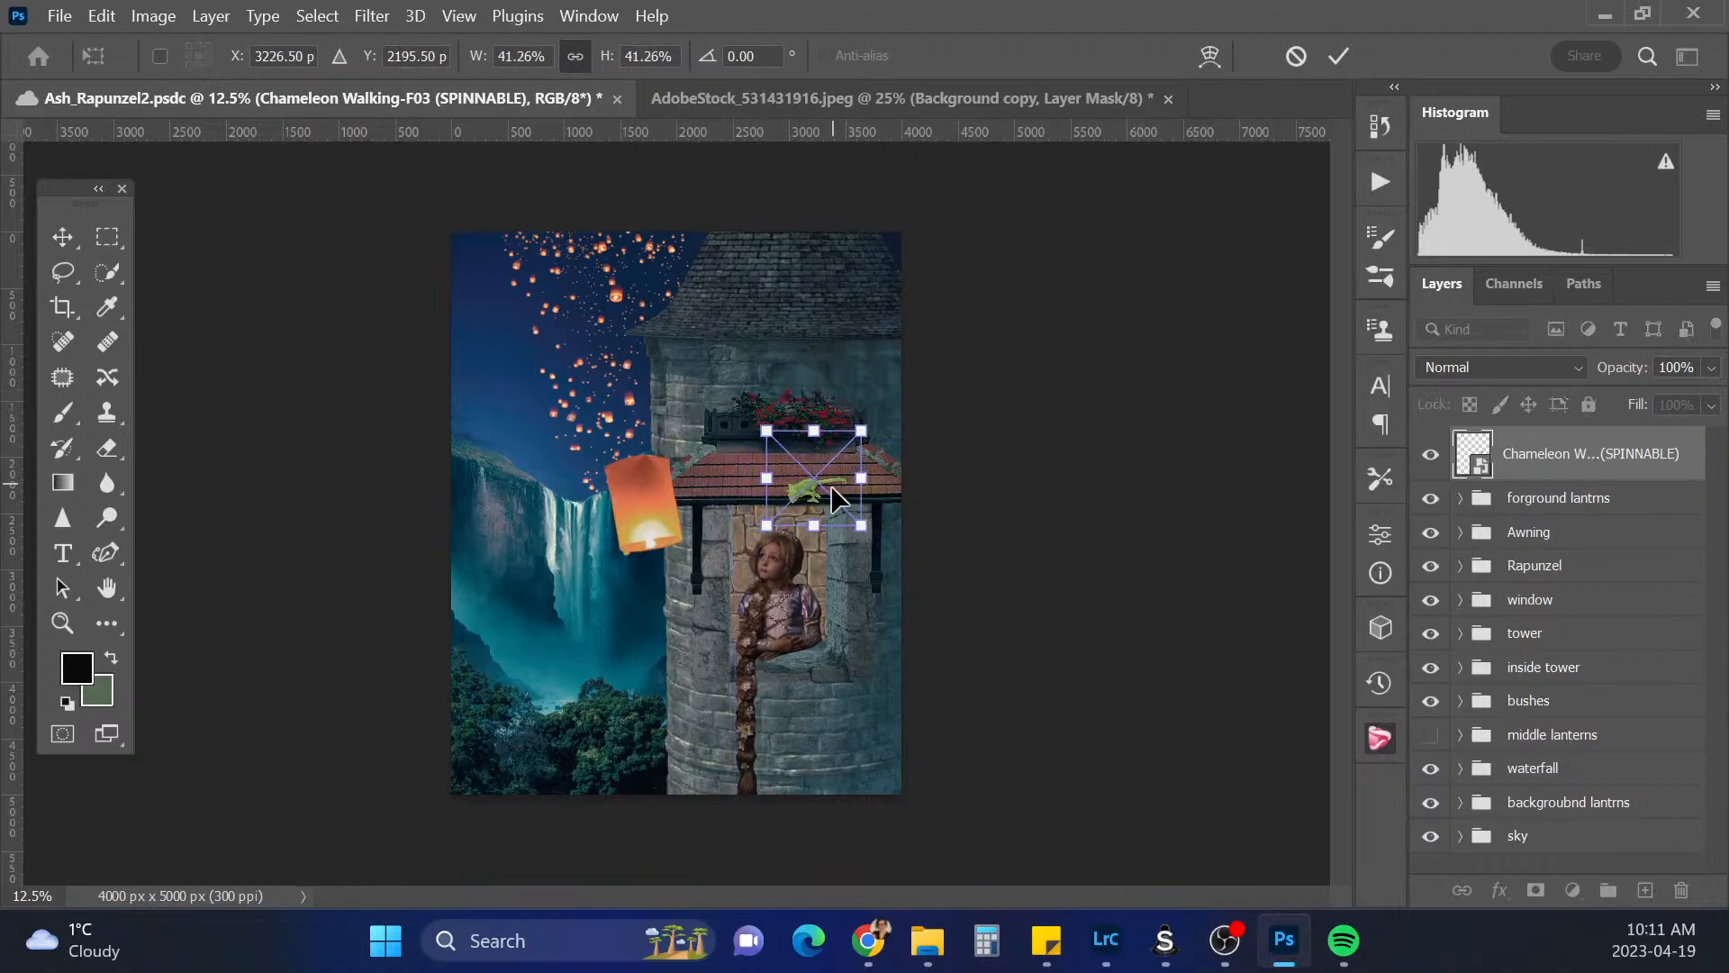
pyautogui.moveTo(833, 492); pyautogui.dragTo(843, 485)
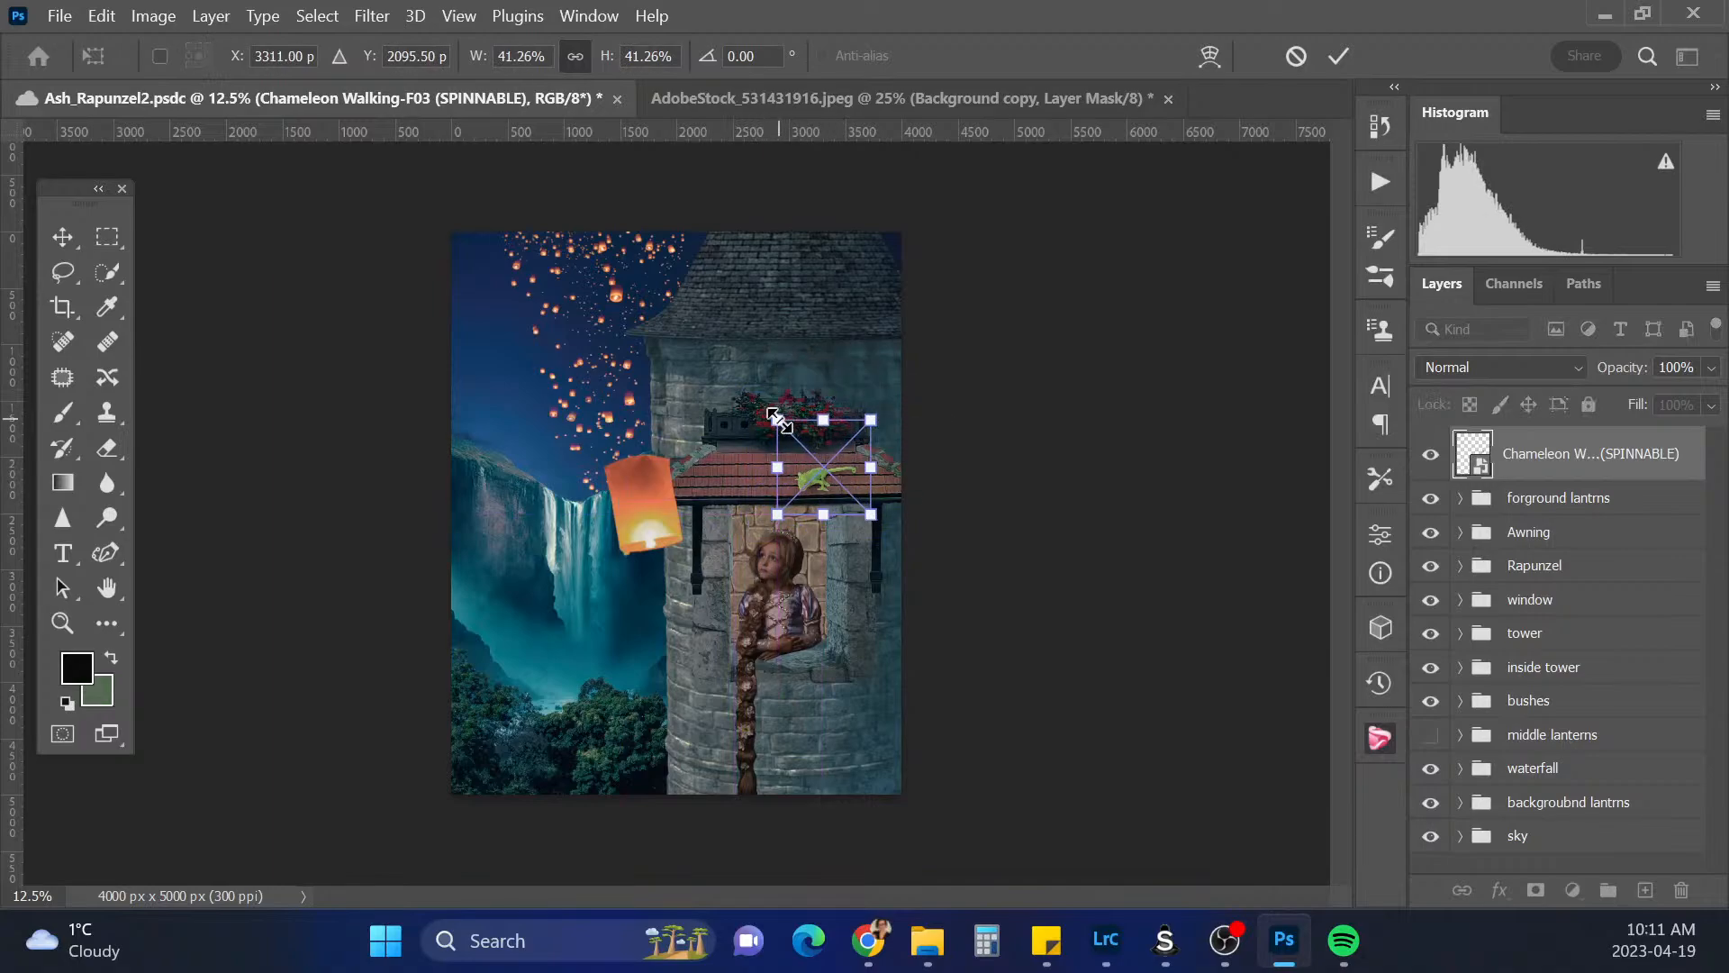
pyautogui.moveTo(780, 420); pyautogui.dragTo(825, 481)
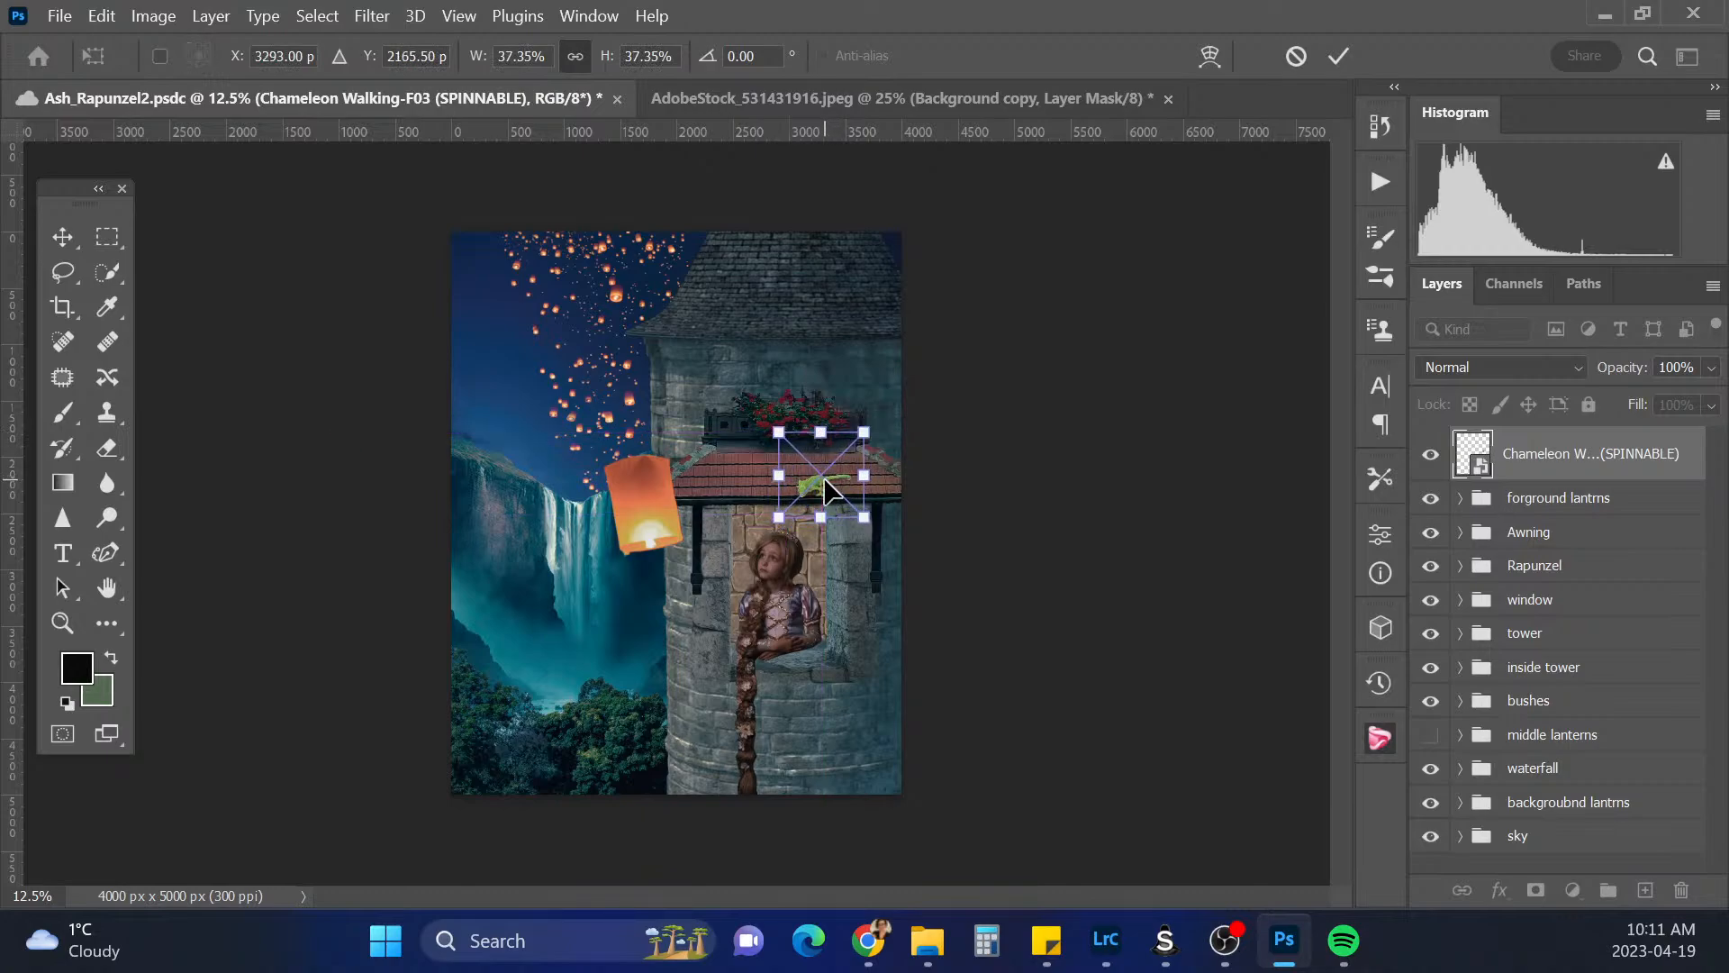
# Nudge the chameleon about 30 px up and 75 px right along the roof tiles and apply the transform
pyautogui.press('Up')
pyautogui.press('Up')
pyautogui.press('Up')
pyautogui.press('Up')
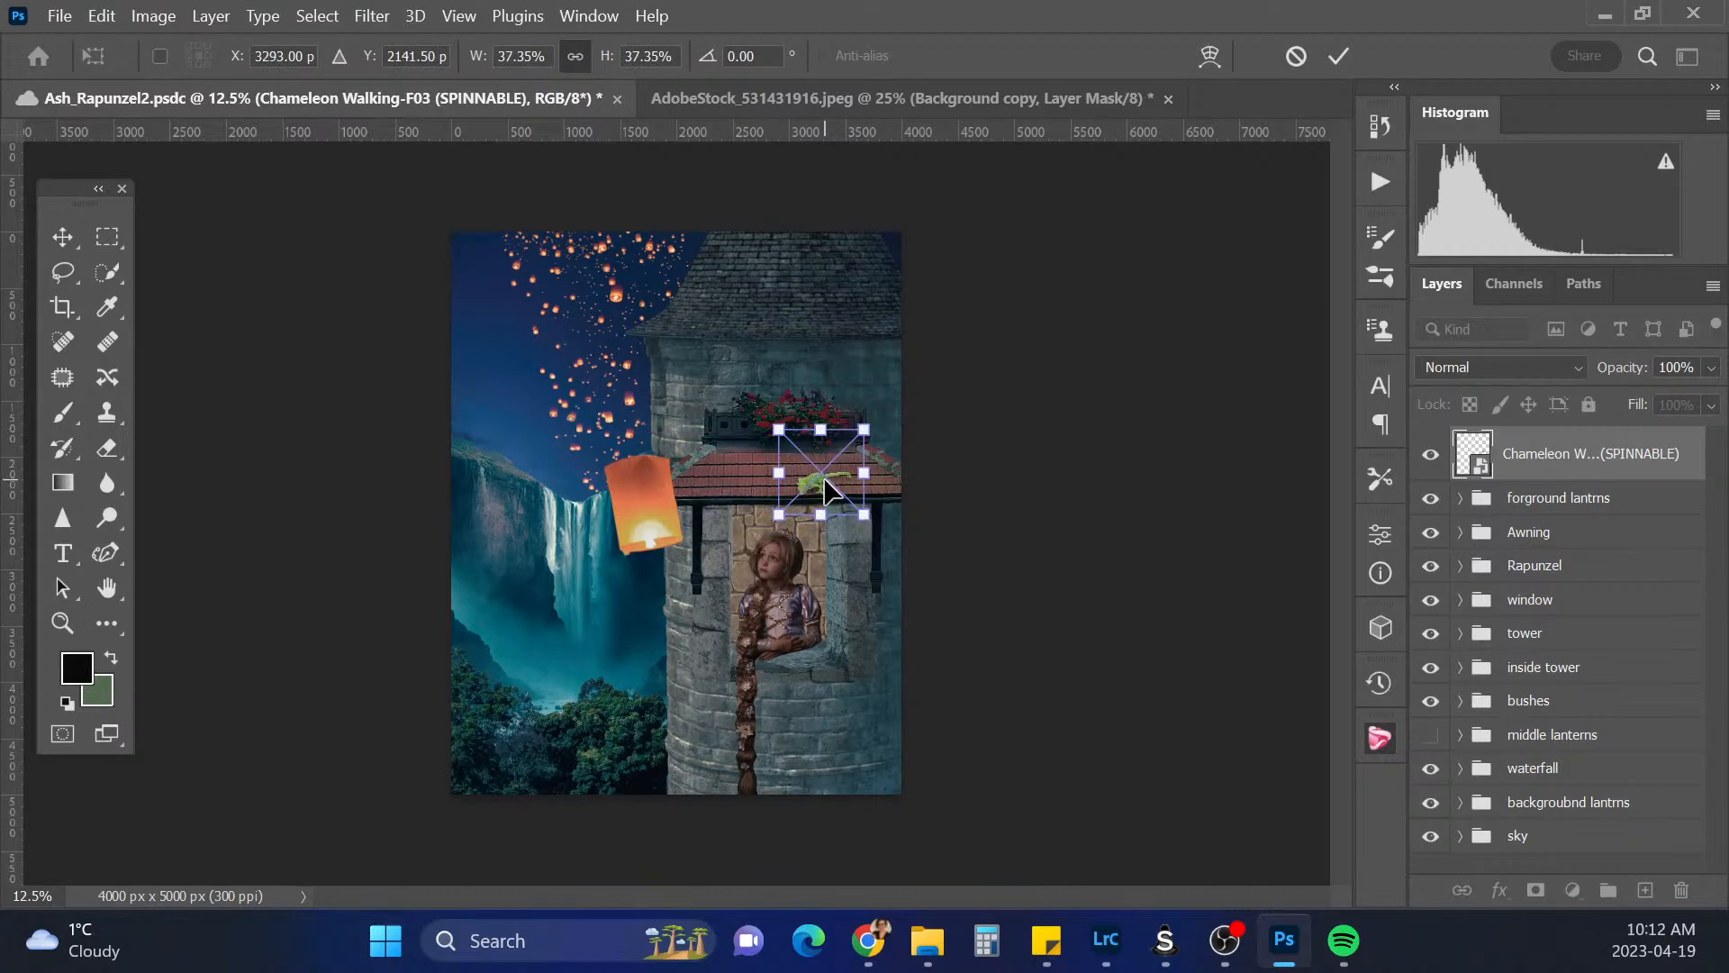
pyautogui.press('Right')
pyautogui.press('Right')
pyautogui.press('Right')
pyautogui.press('Right')
pyautogui.press('Right')
pyautogui.press('Right')
pyautogui.press('Right')
pyautogui.press('Right')
pyautogui.press('Right')
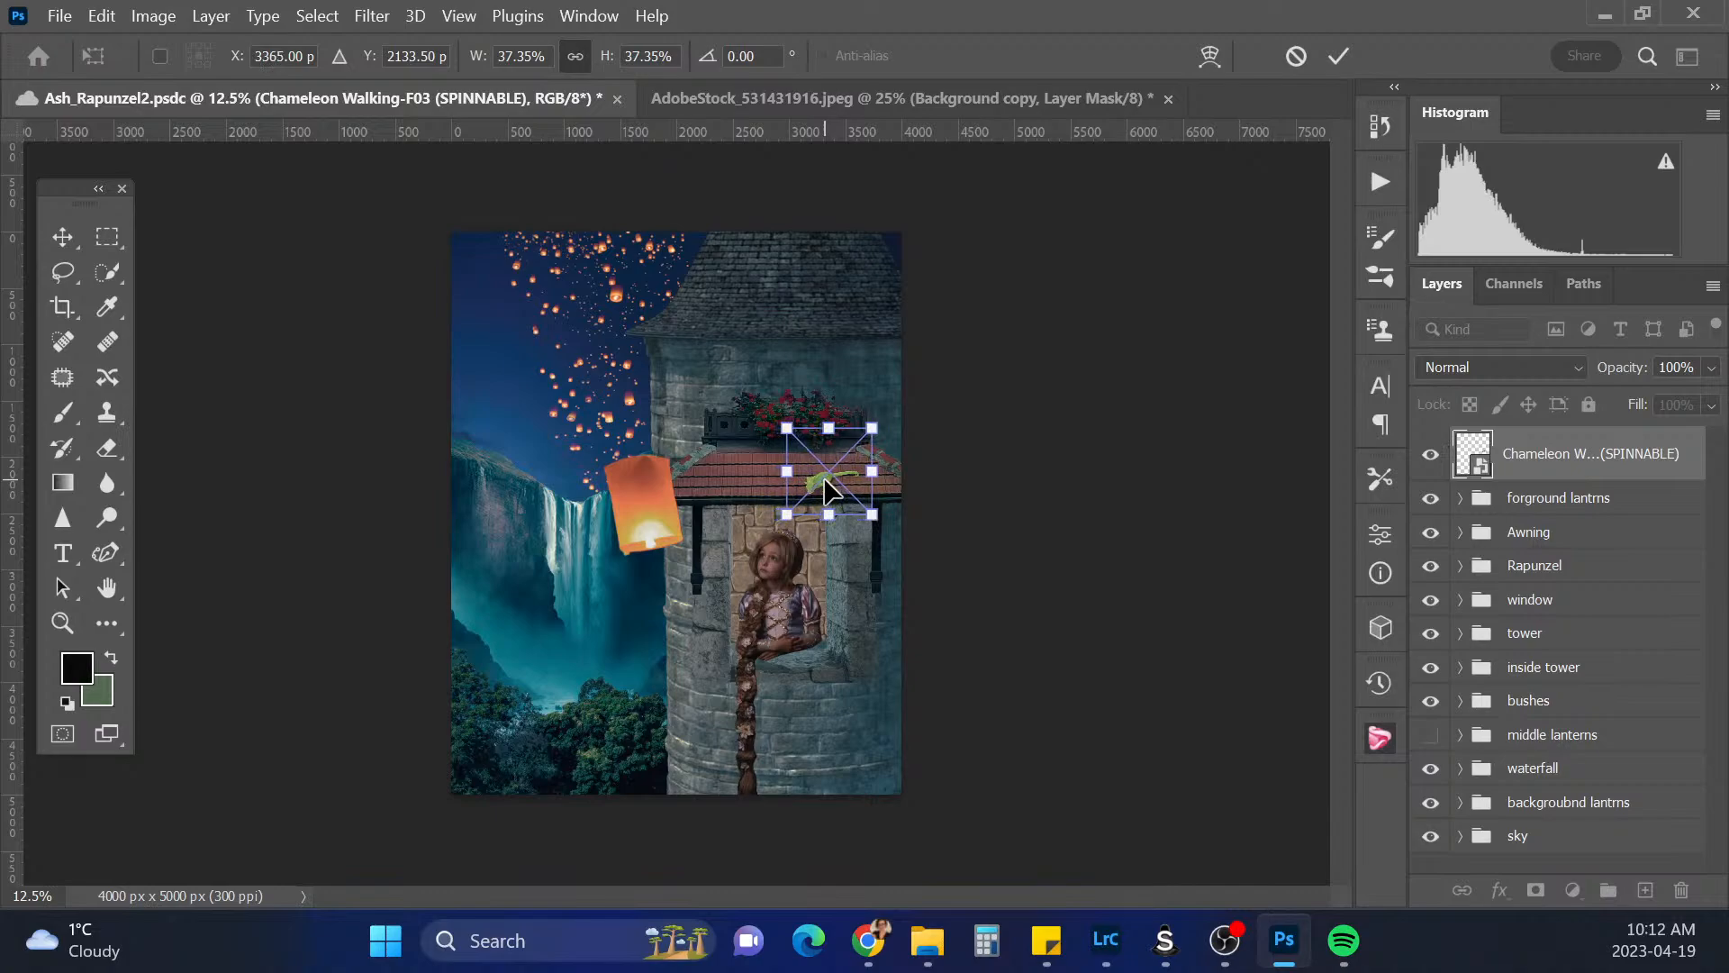
pyautogui.press('Right')
pyautogui.press('Return')
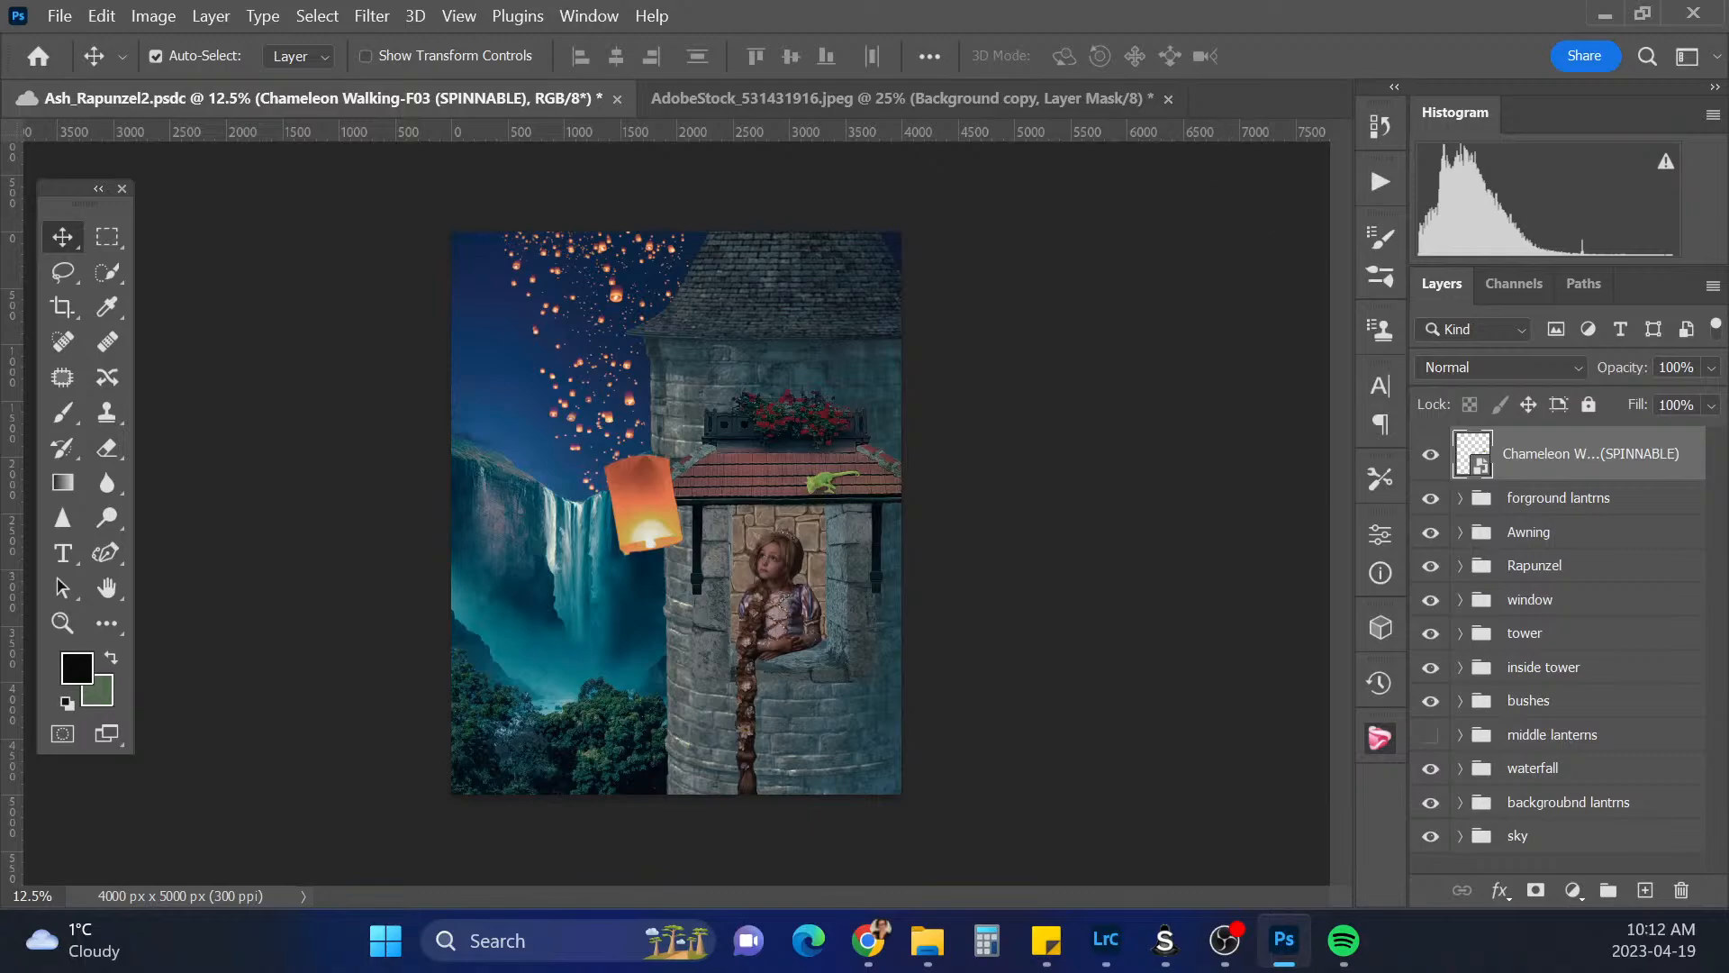
# Add a Brightness/Contrast adjustment clipped to the chameleon and lower its brightness to about -75
pyautogui.click(1576, 894)
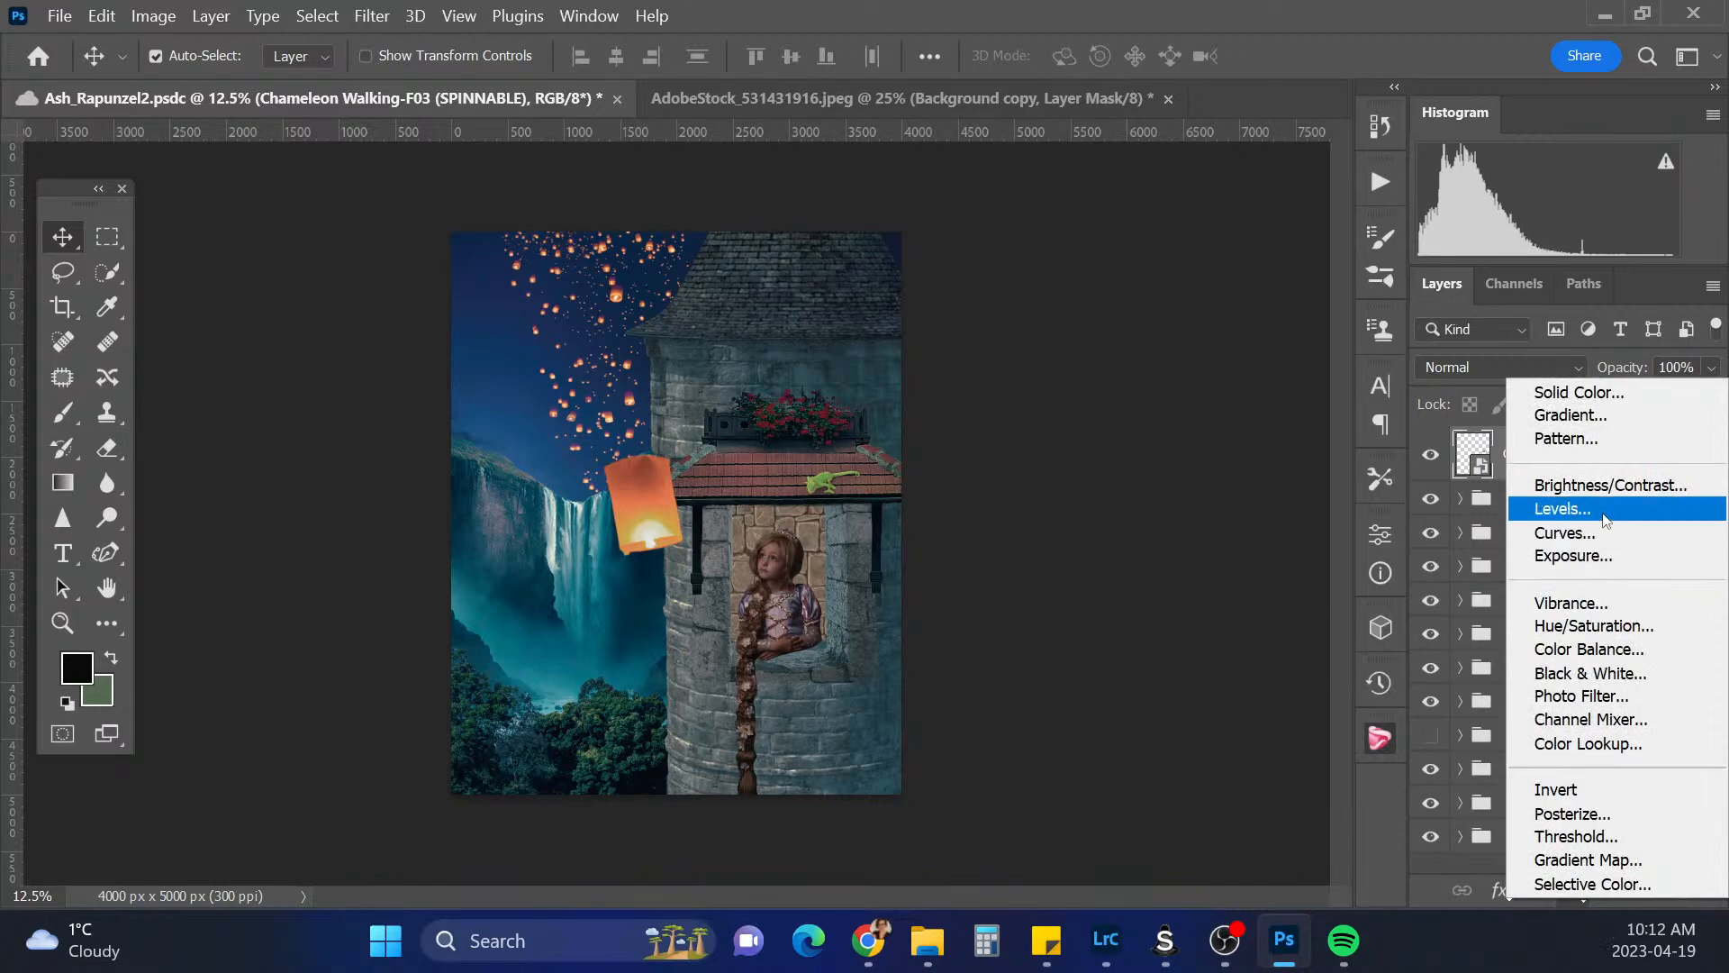
pyautogui.click(1617, 487)
pyautogui.rightClick(1560, 456)
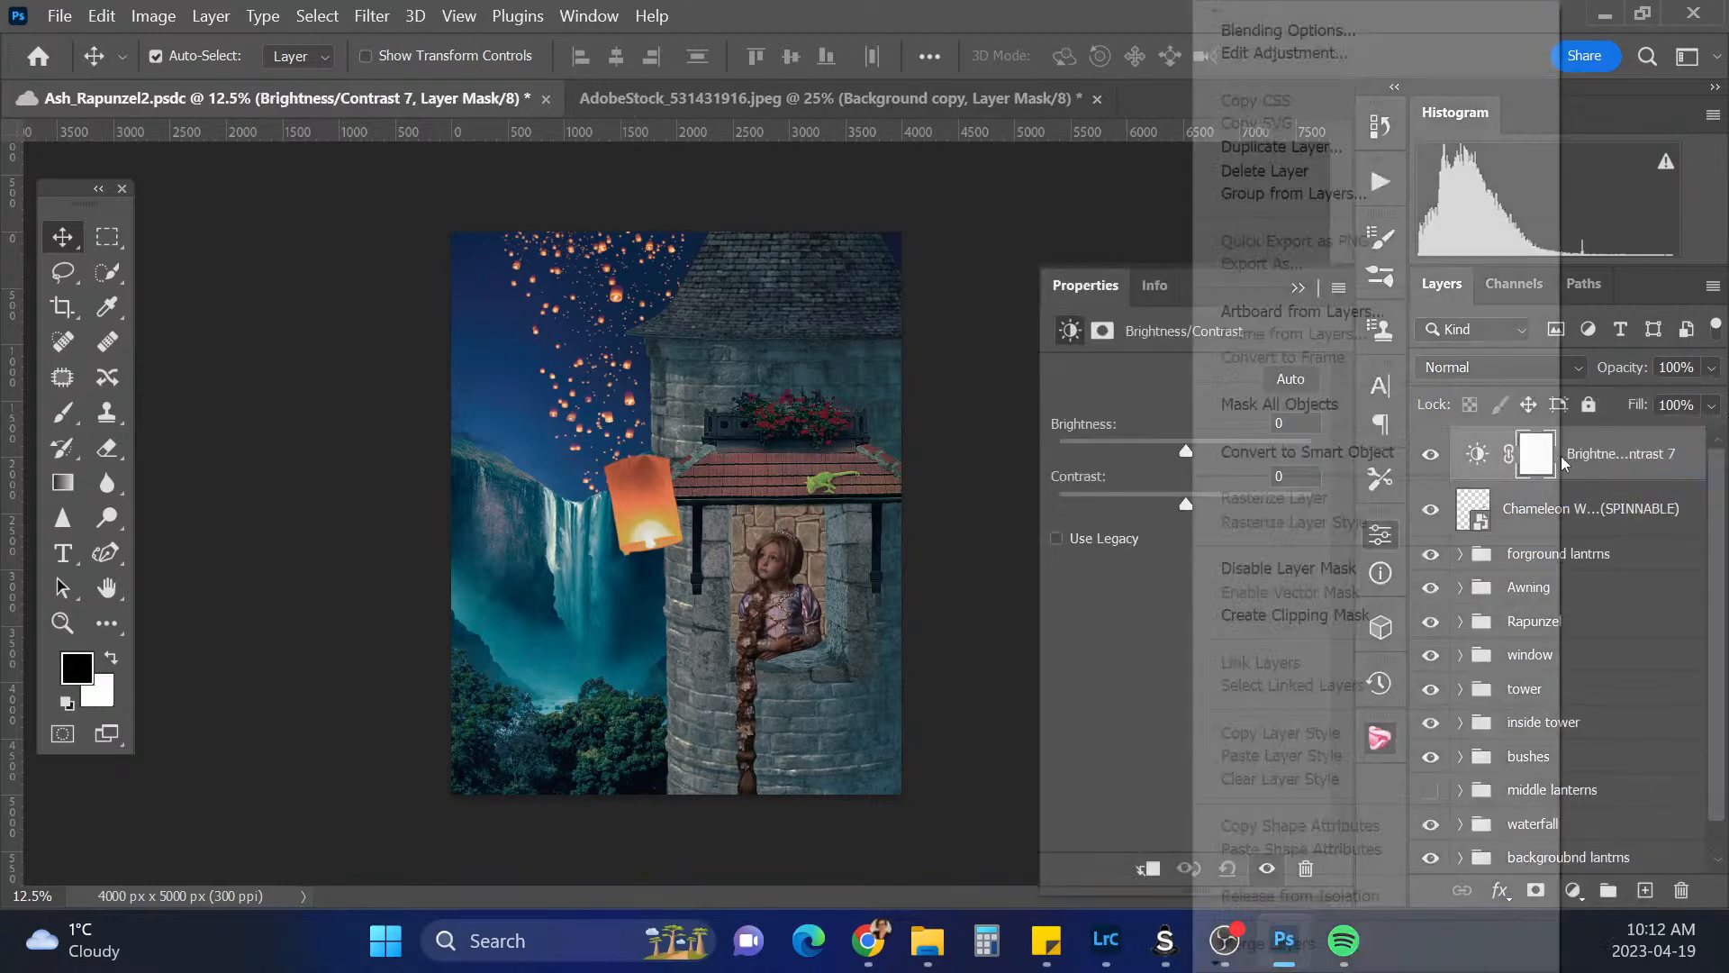
pyautogui.click(1288, 615)
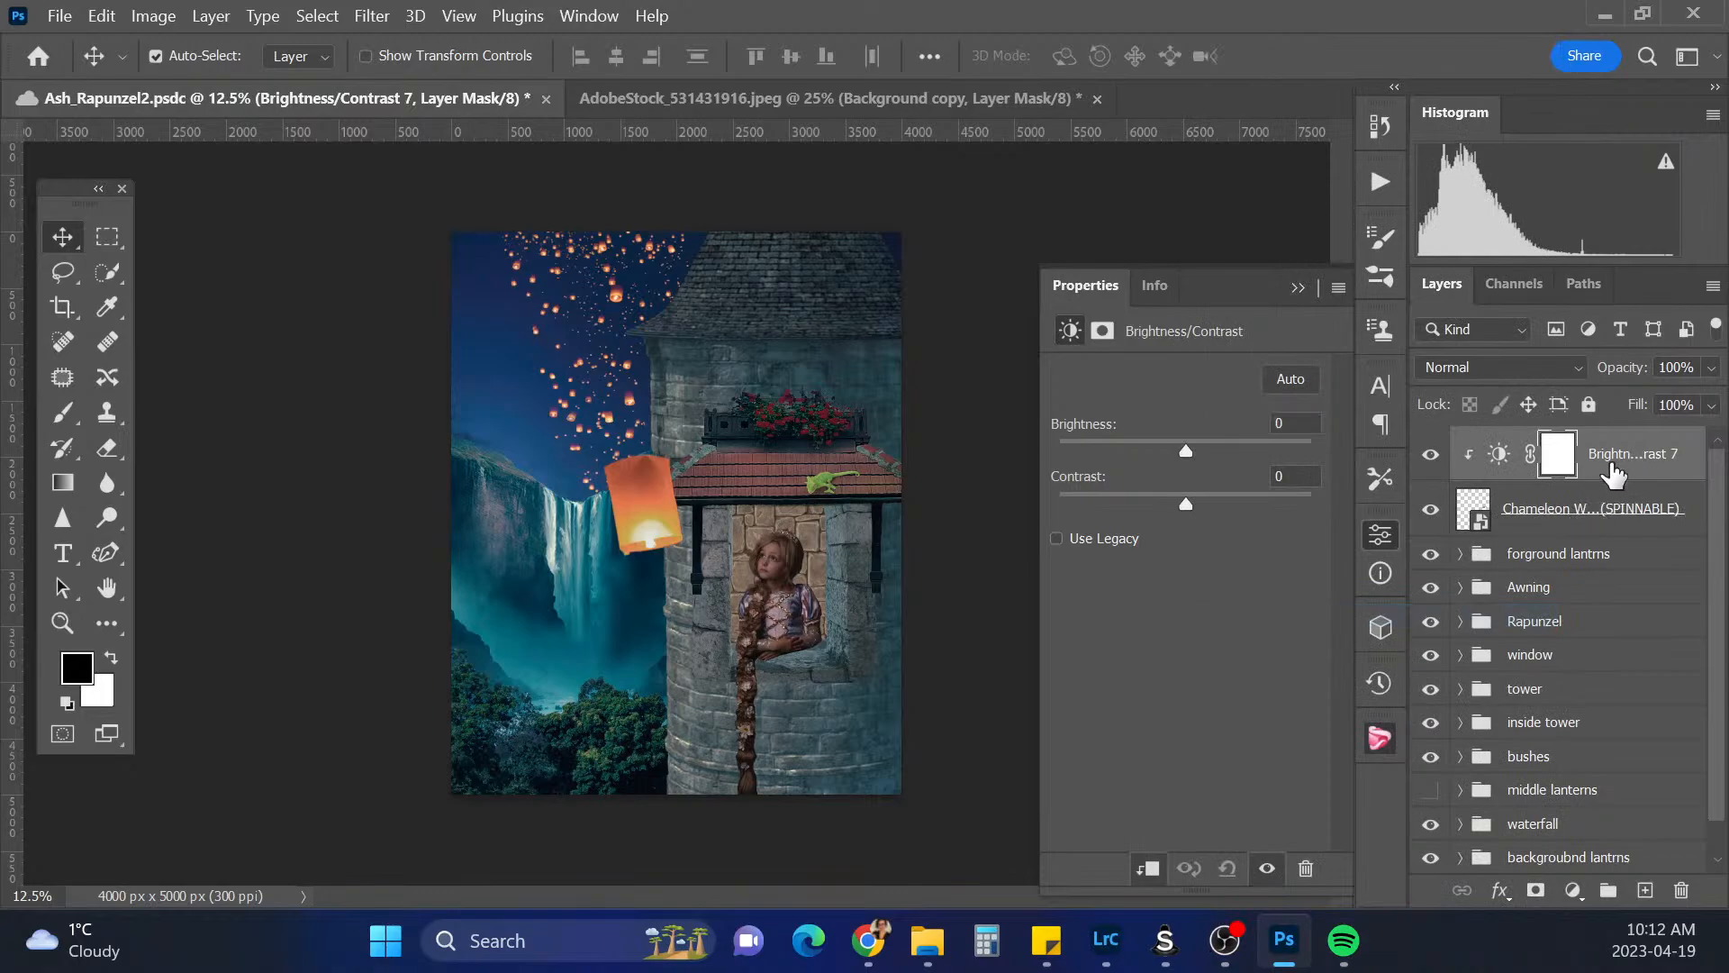
pyautogui.moveTo(1187, 460); pyautogui.dragTo(1121, 473)
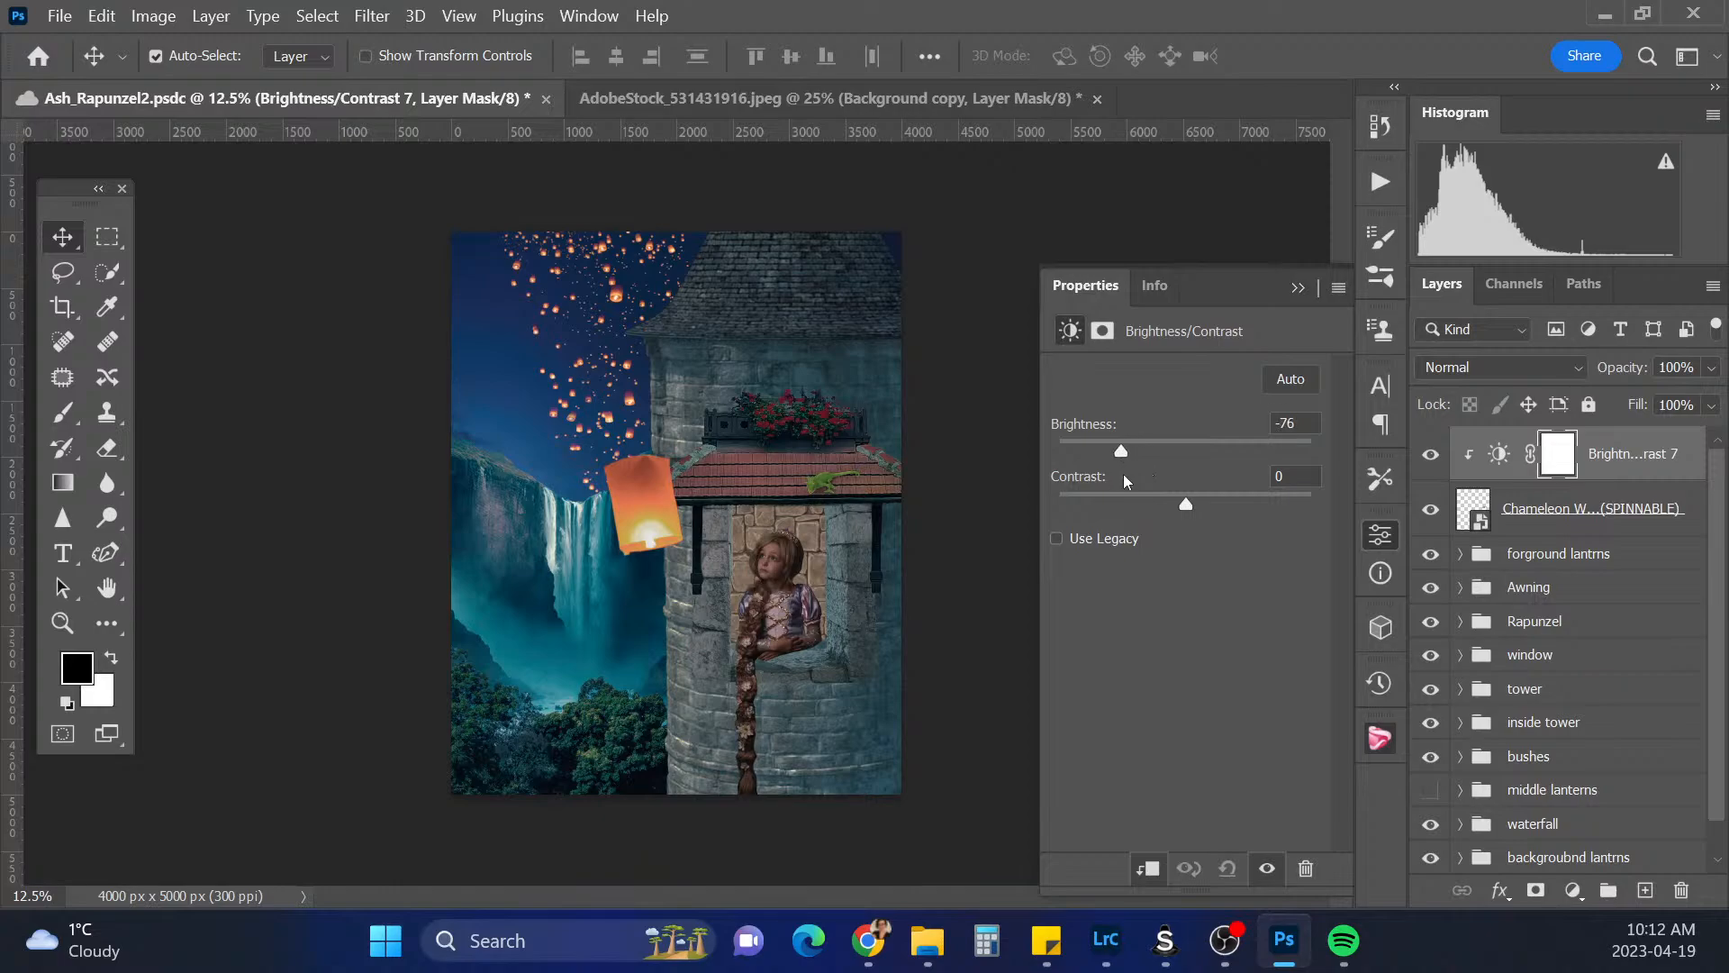
# Rename the chameleon layer as pascal
pyautogui.click(1665, 511)
pyautogui.doubleClick(1653, 510)
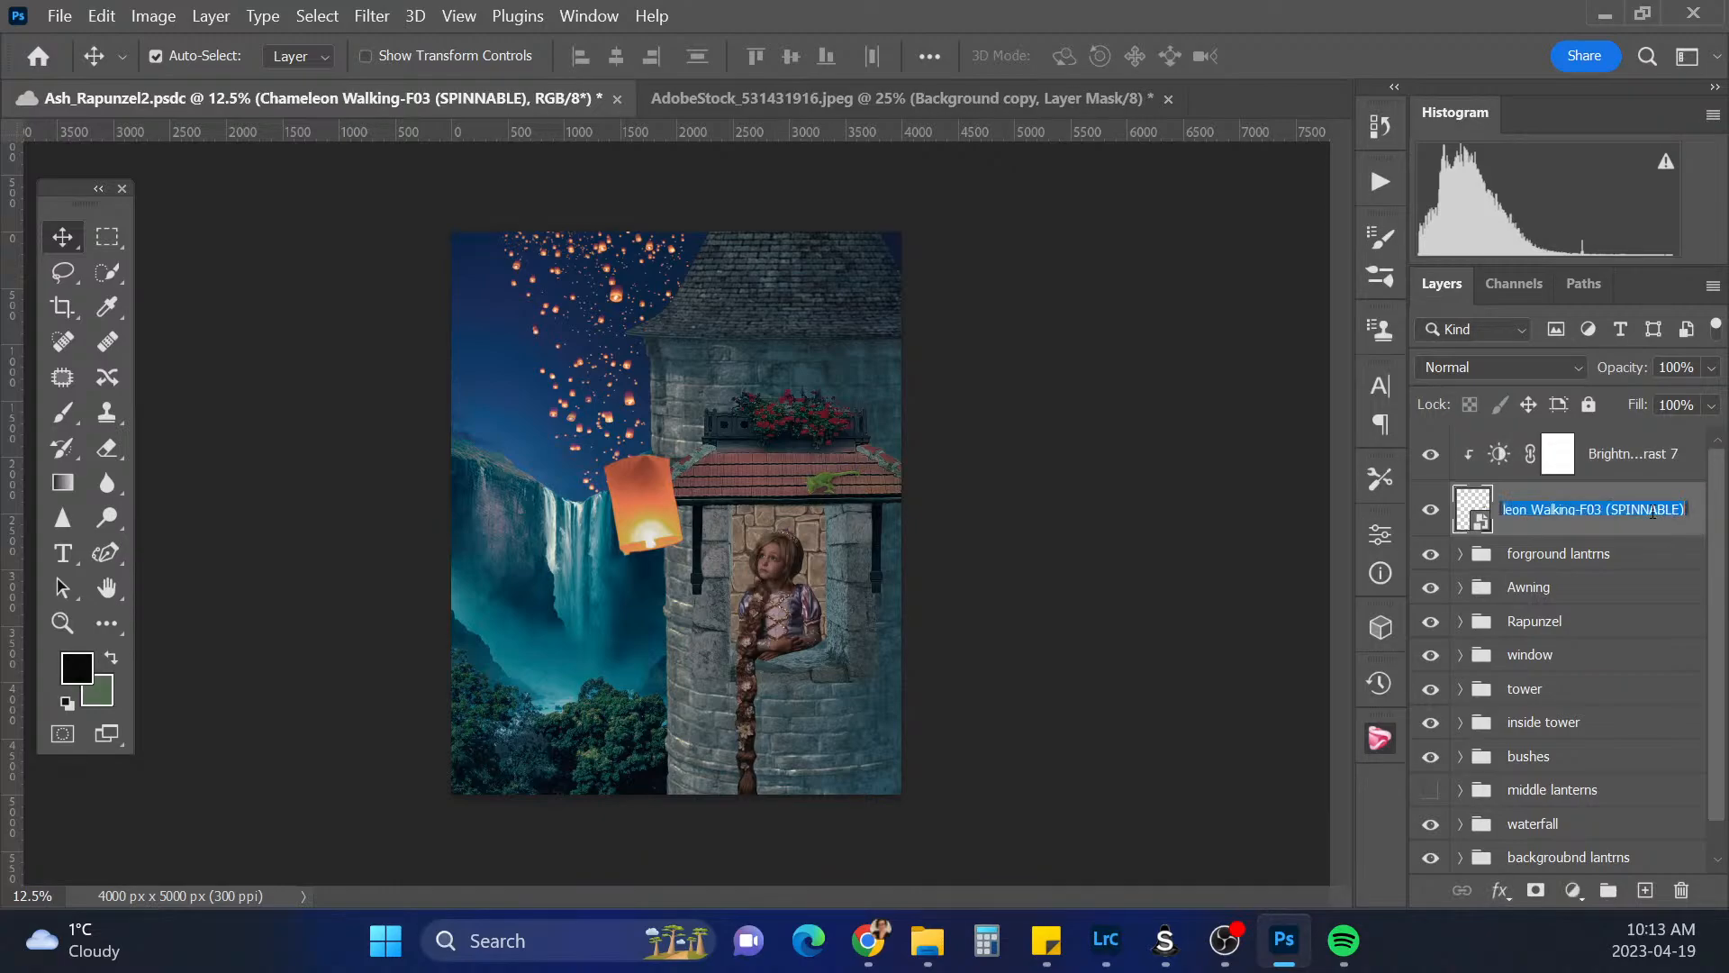
pyautogui.write('pas')
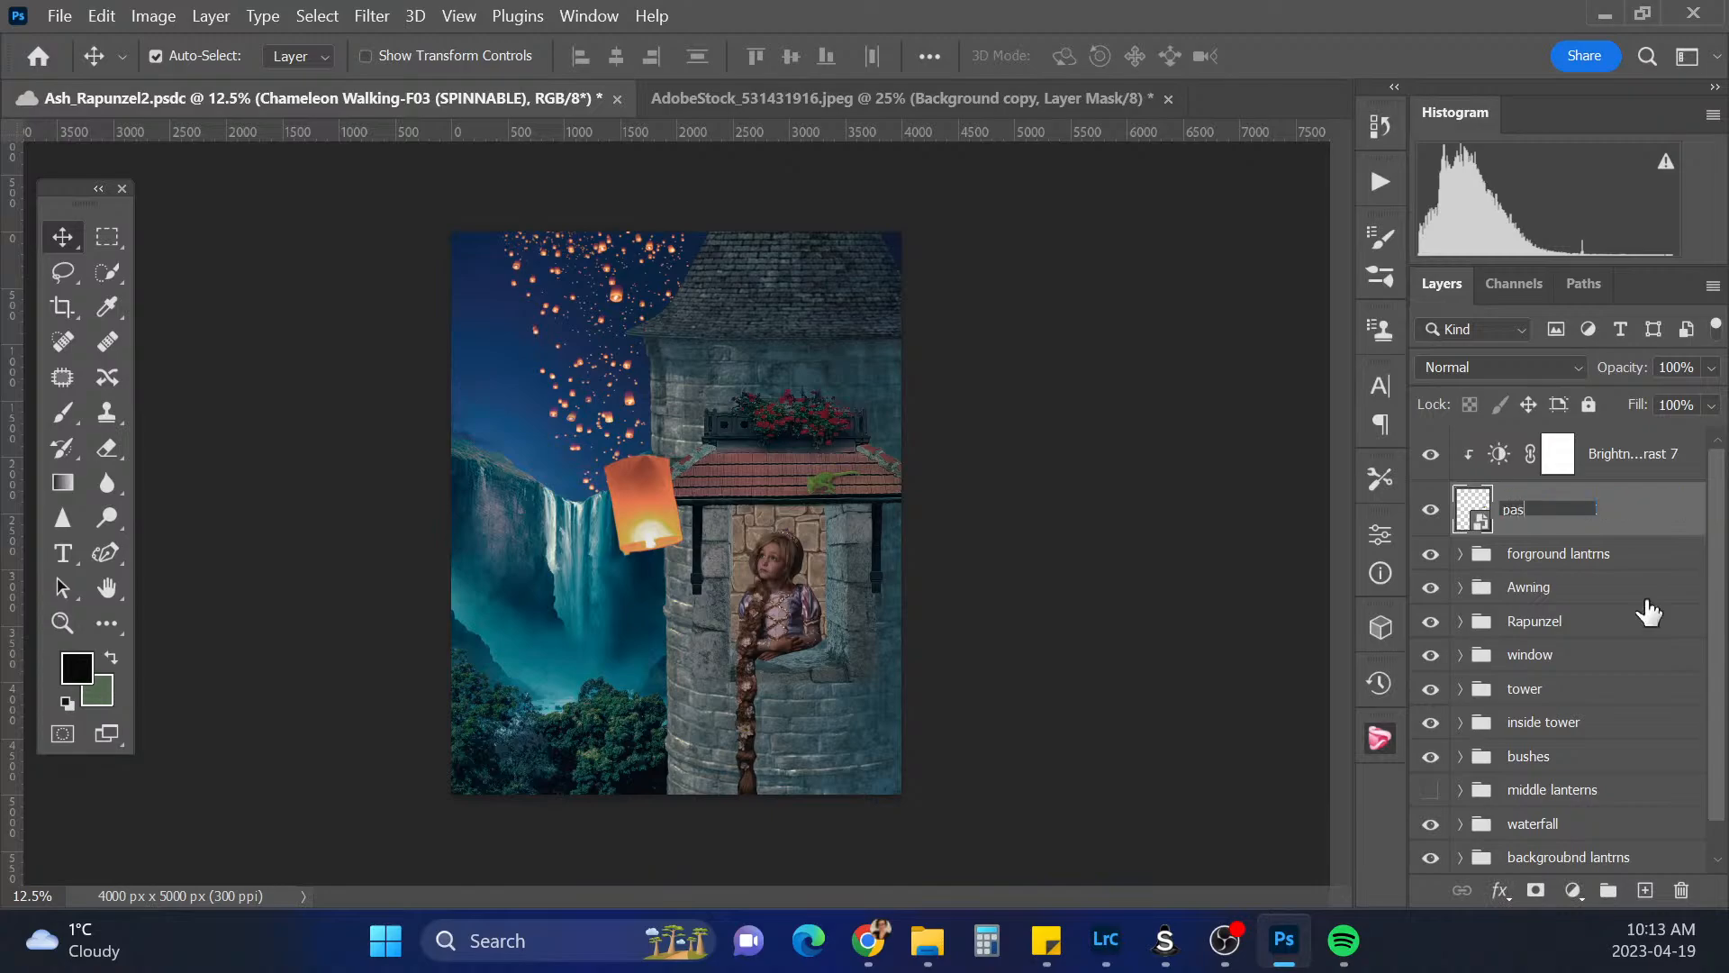
pyautogui.write('cel')
pyautogui.press('Return')
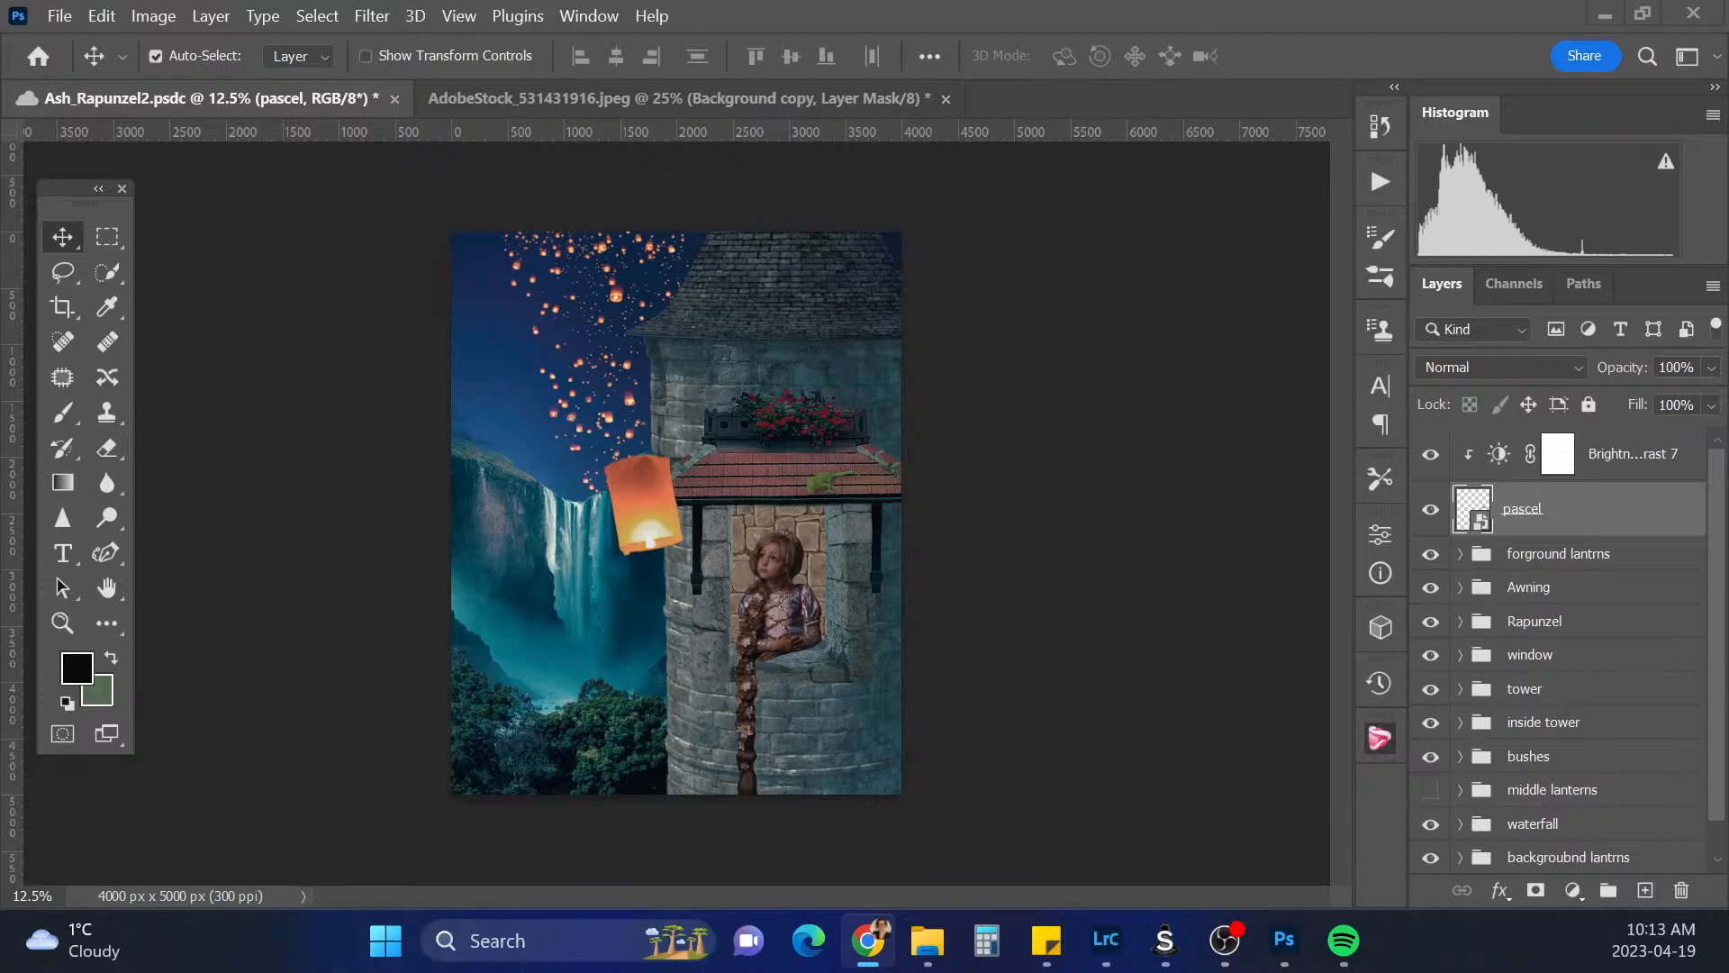
pyautogui.doubleClick(1542, 508)
pyautogui.click(1536, 507)
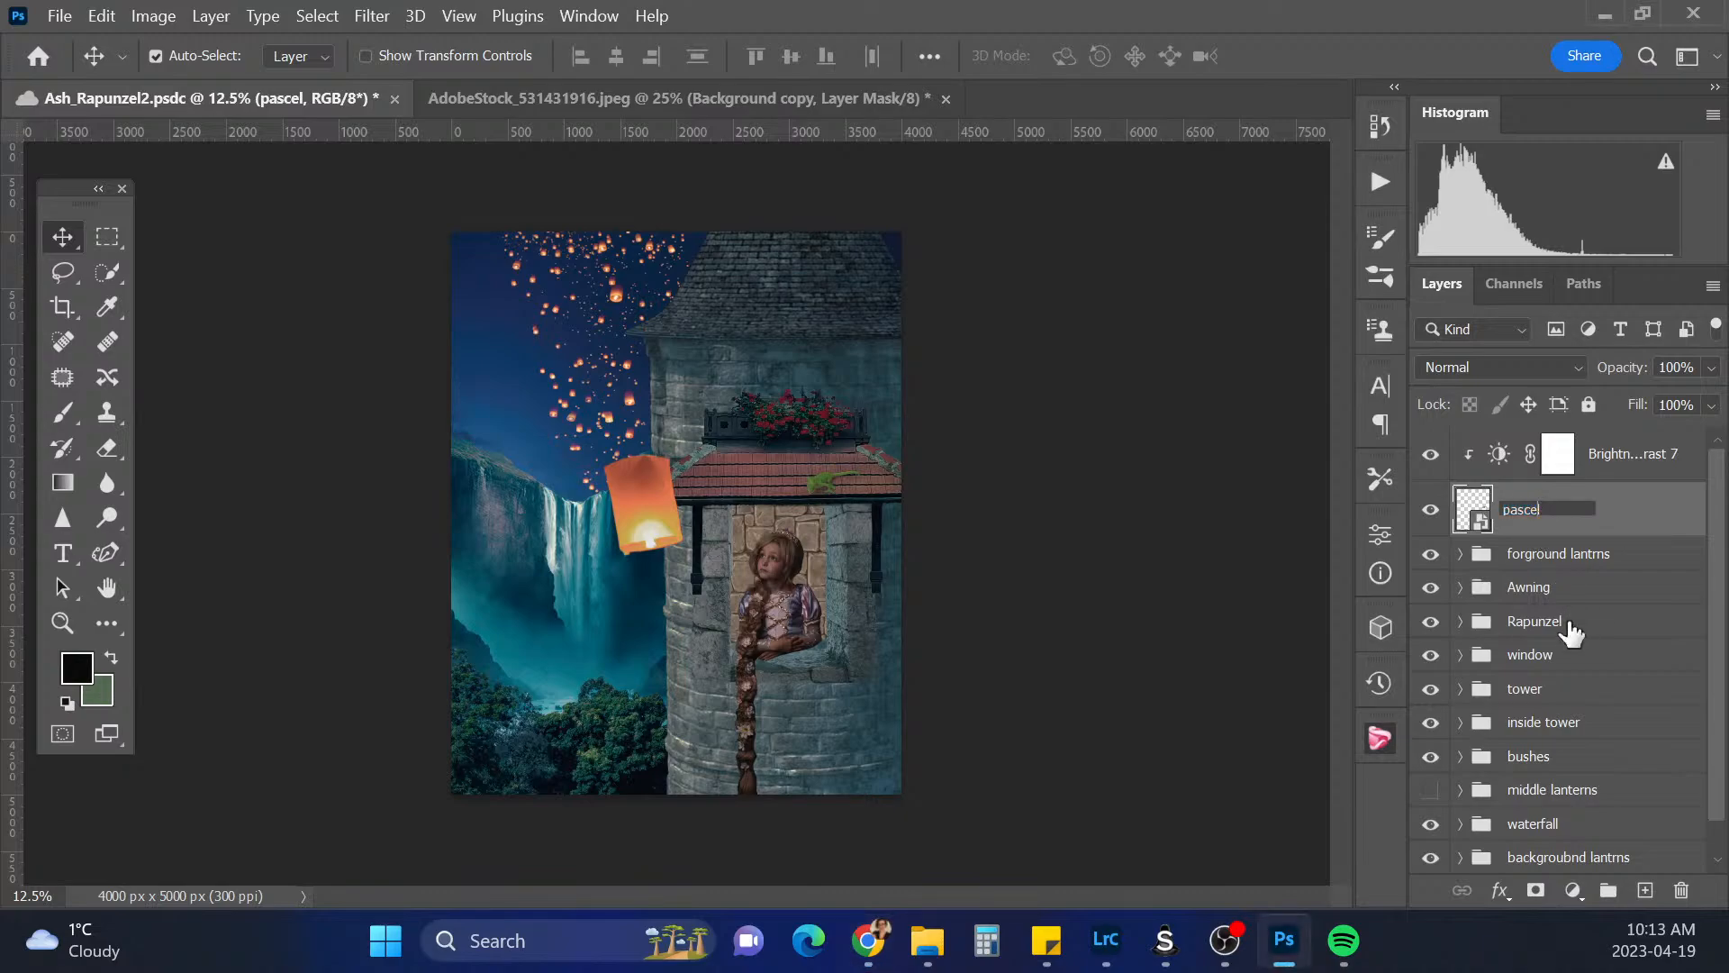
pyautogui.press('BackSpace')
pyautogui.press('BackSpace')
pyautogui.write('al')
pyautogui.press('Return')
# Add a clipped Color Balance to the pascal layer with midtones cyan-red -11, magenta-green -11 and yellow-blue slightly above +45
pyautogui.click(1574, 890)
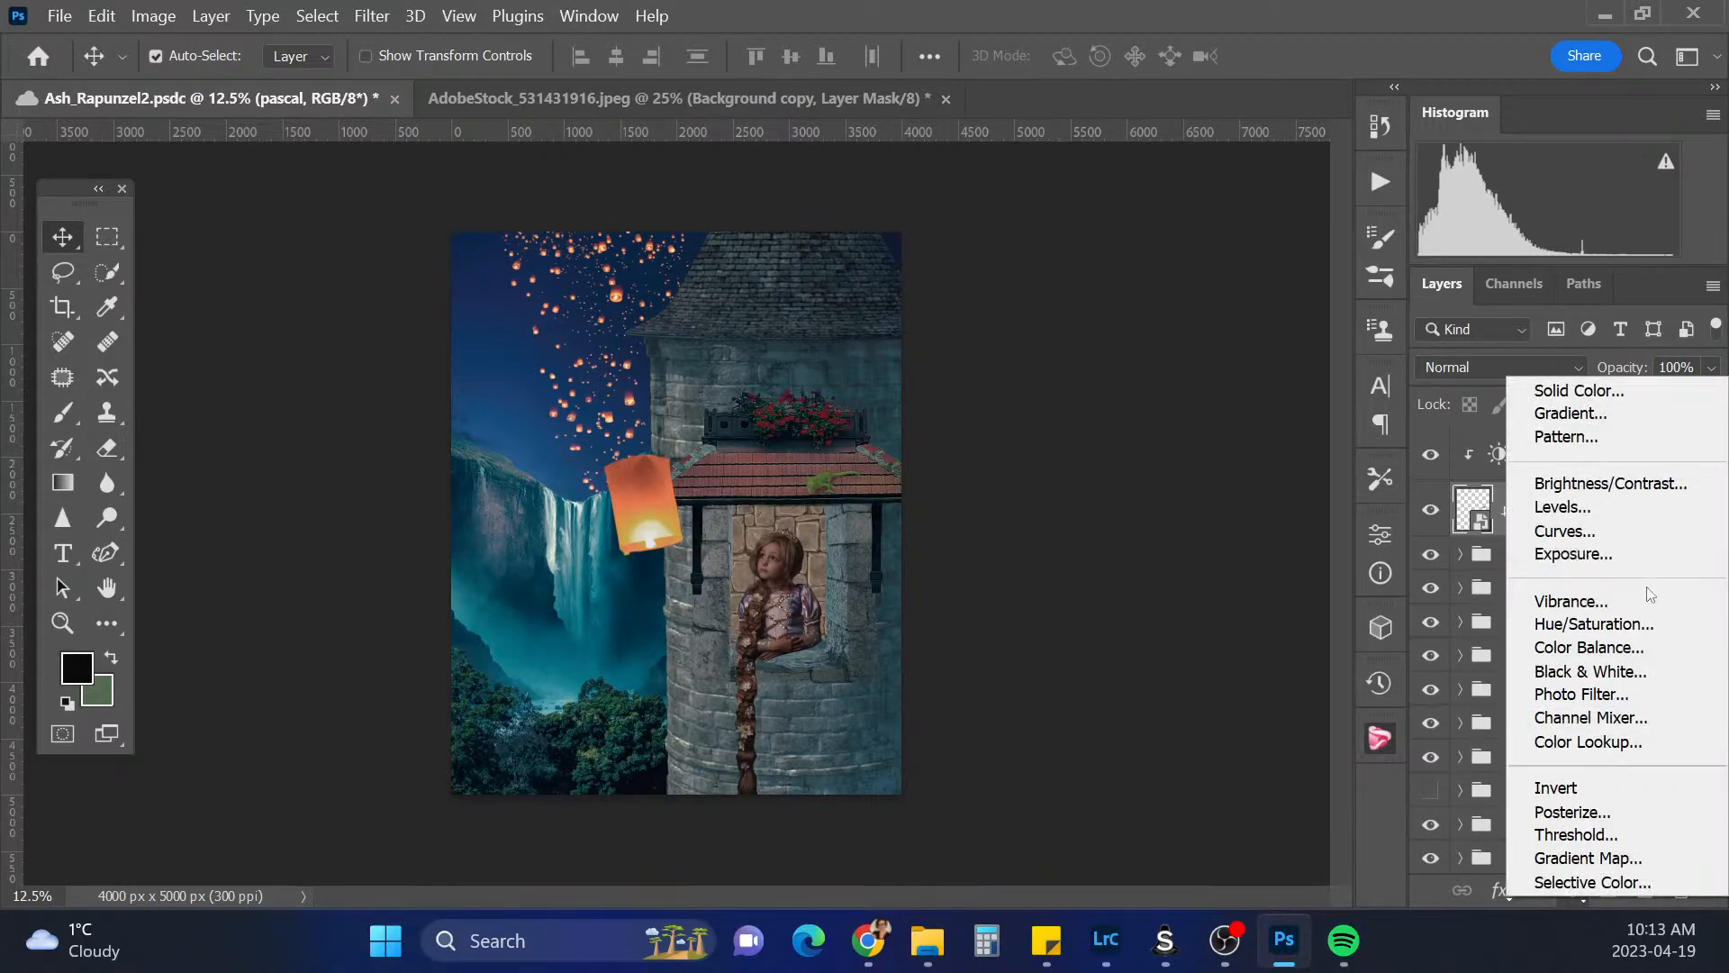
pyautogui.click(1613, 642)
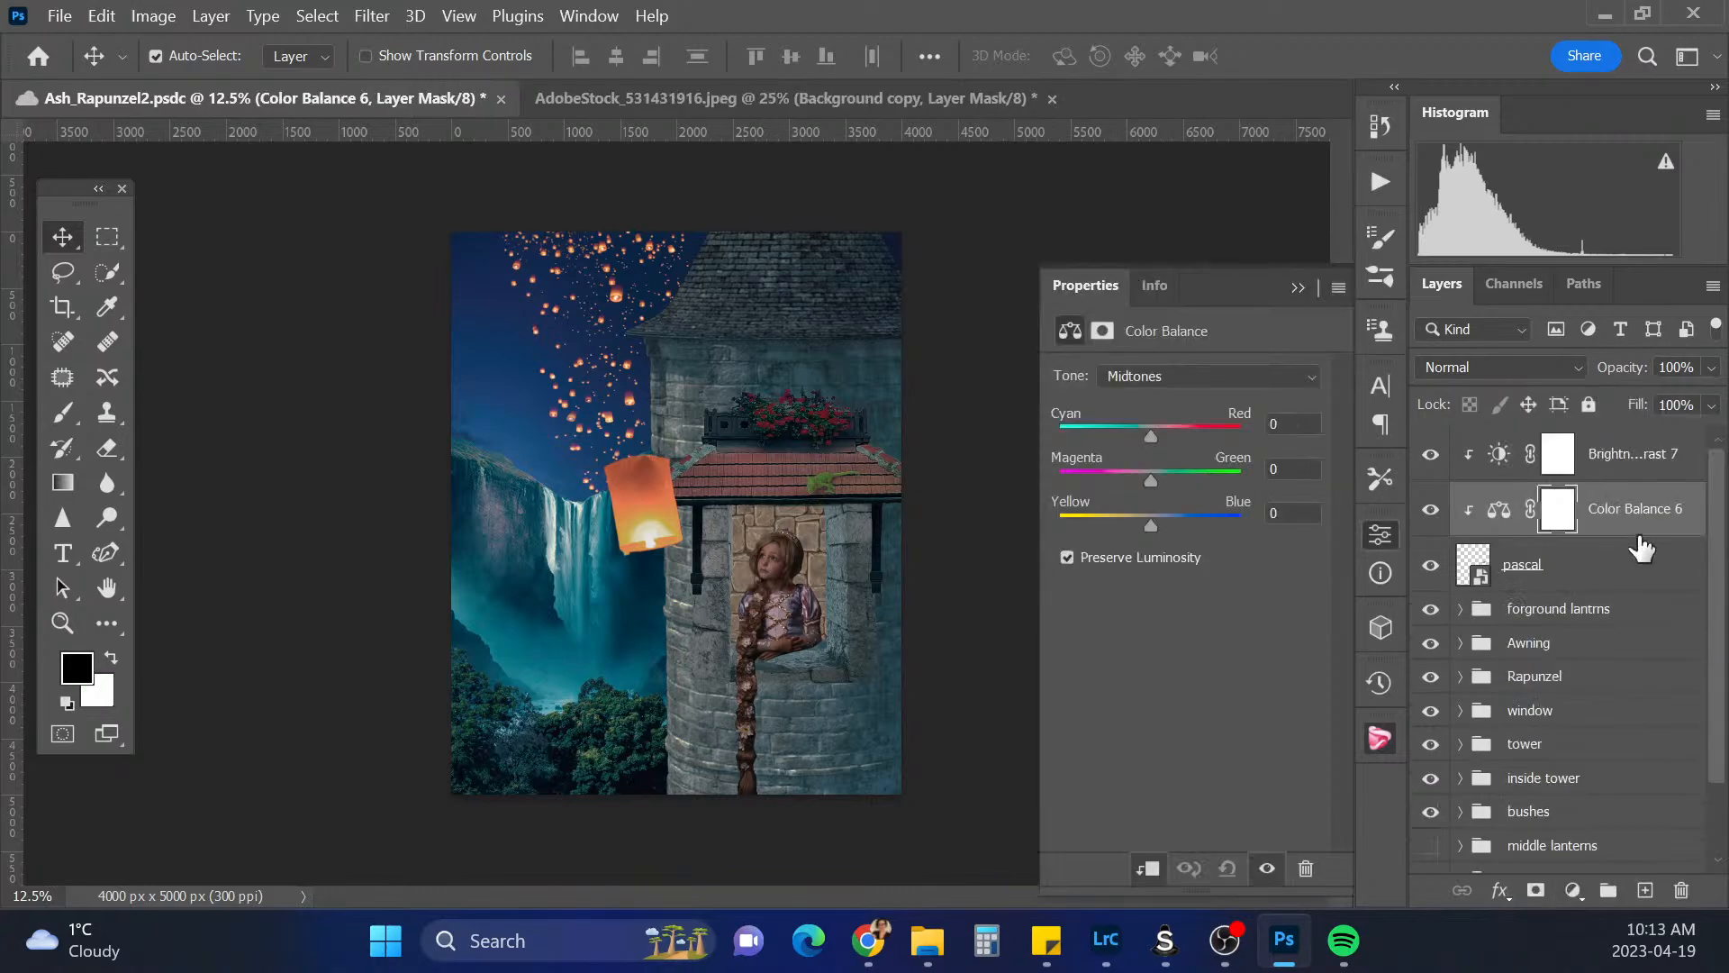
pyautogui.moveTo(1150, 522); pyautogui.dragTo(1192, 522)
pyautogui.moveTo(1152, 437); pyautogui.dragTo(1143, 479)
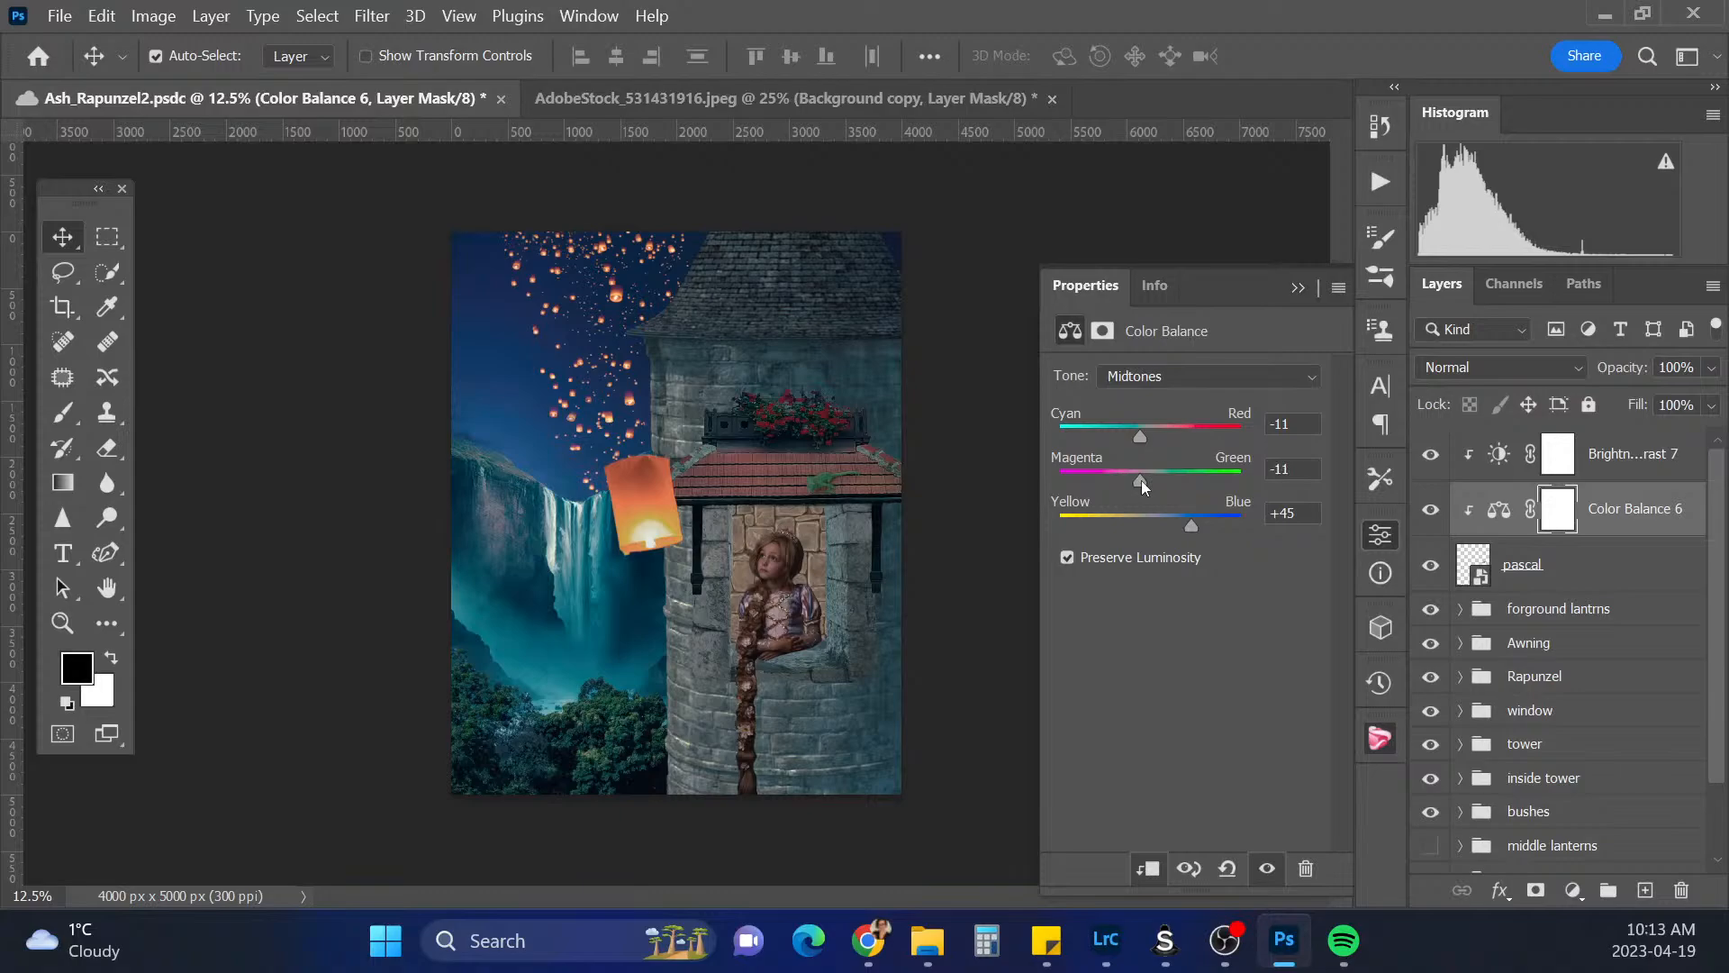
pyautogui.moveTo(1193, 523); pyautogui.dragTo(1201, 524)
pyautogui.click(1297, 288)
# Raise the brightness slightly in the Brightness/Contrast adjustment clipped to the chameleon
pyautogui.click(1499, 453)
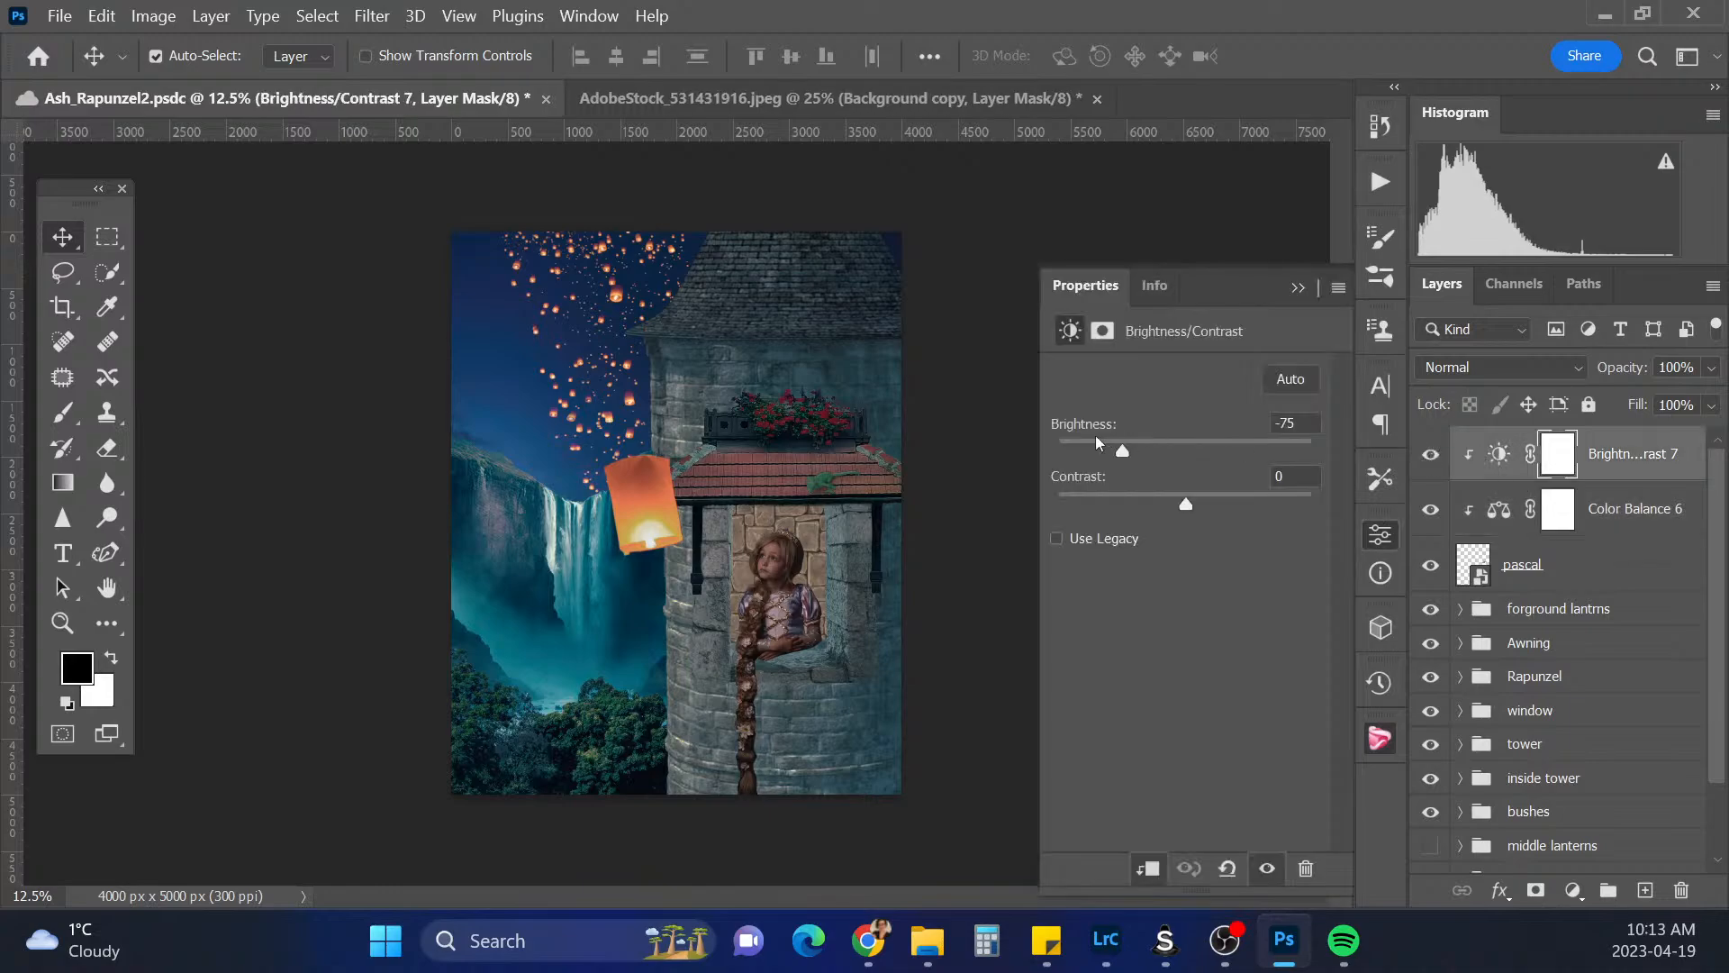
pyautogui.moveTo(1124, 456); pyautogui.dragTo(1129, 456)
pyautogui.click(1298, 288)
pyautogui.hotkey('ctrl', '+')
pyautogui.hotkey('ctrl', '+')
pyautogui.hotkey('ctrl', '+')
pyautogui.hotkey('ctrl', '+')
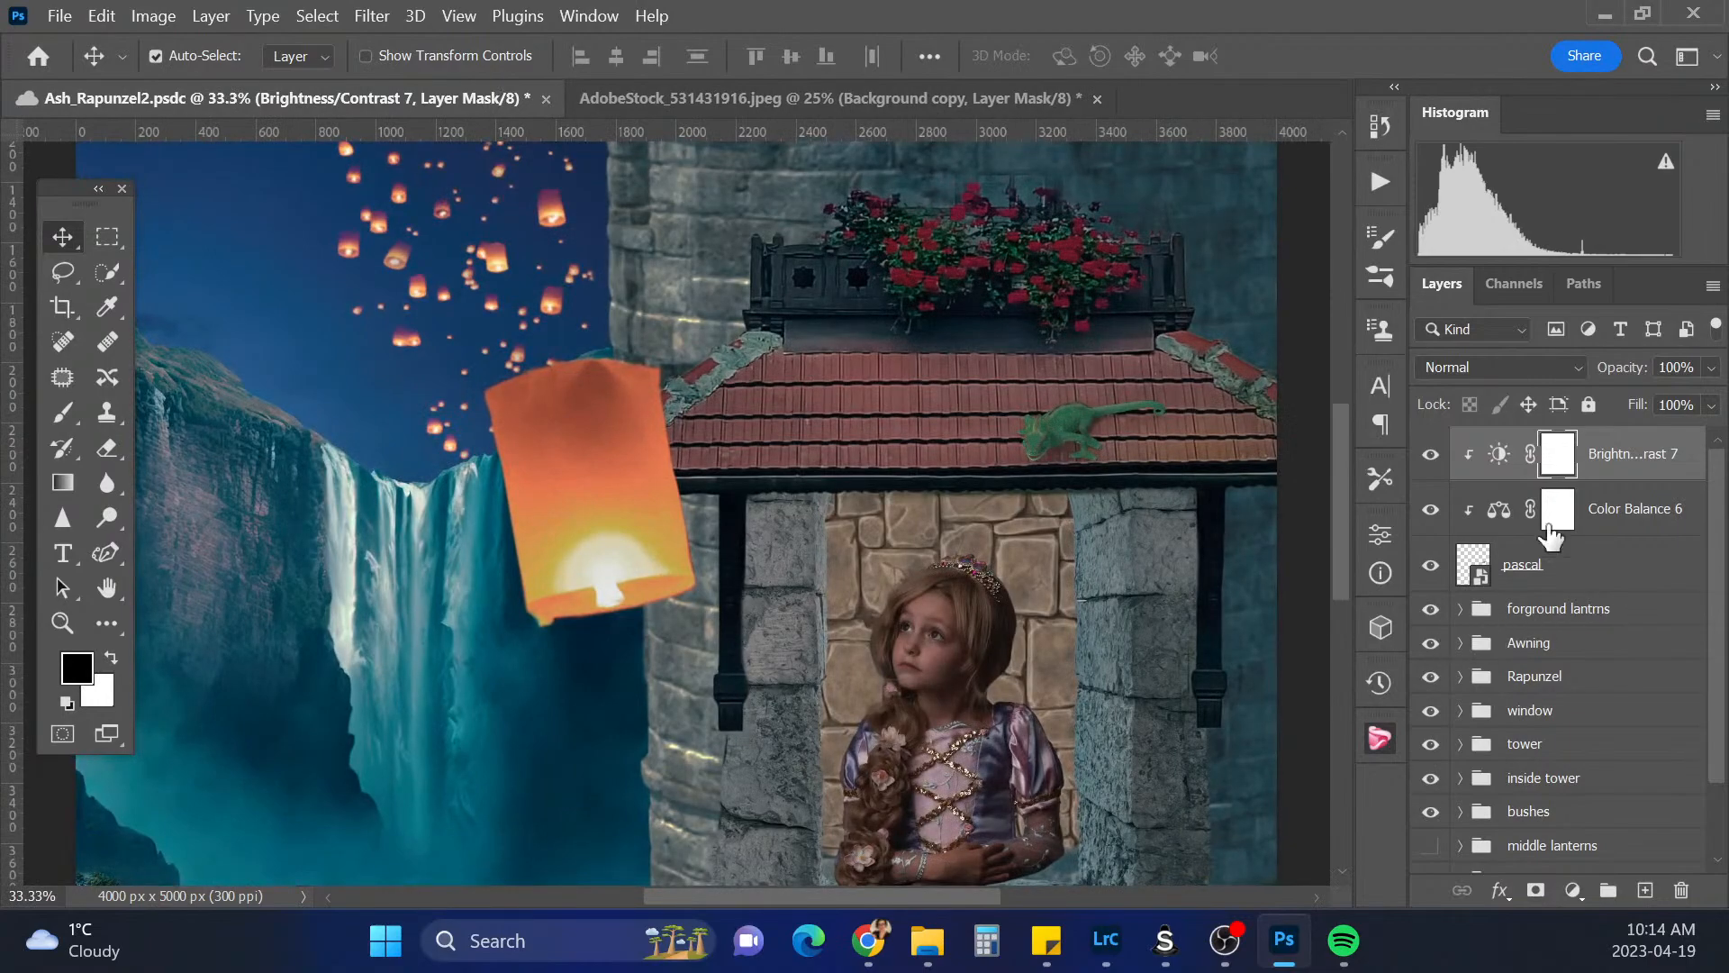
# Hide and restore the Brightness/Contrast 7 and Color Balance 6 adjustments to compare the chameleon with and without them
pyautogui.click(1431, 456)
pyautogui.click(1419, 548)
pyautogui.click(1431, 565)
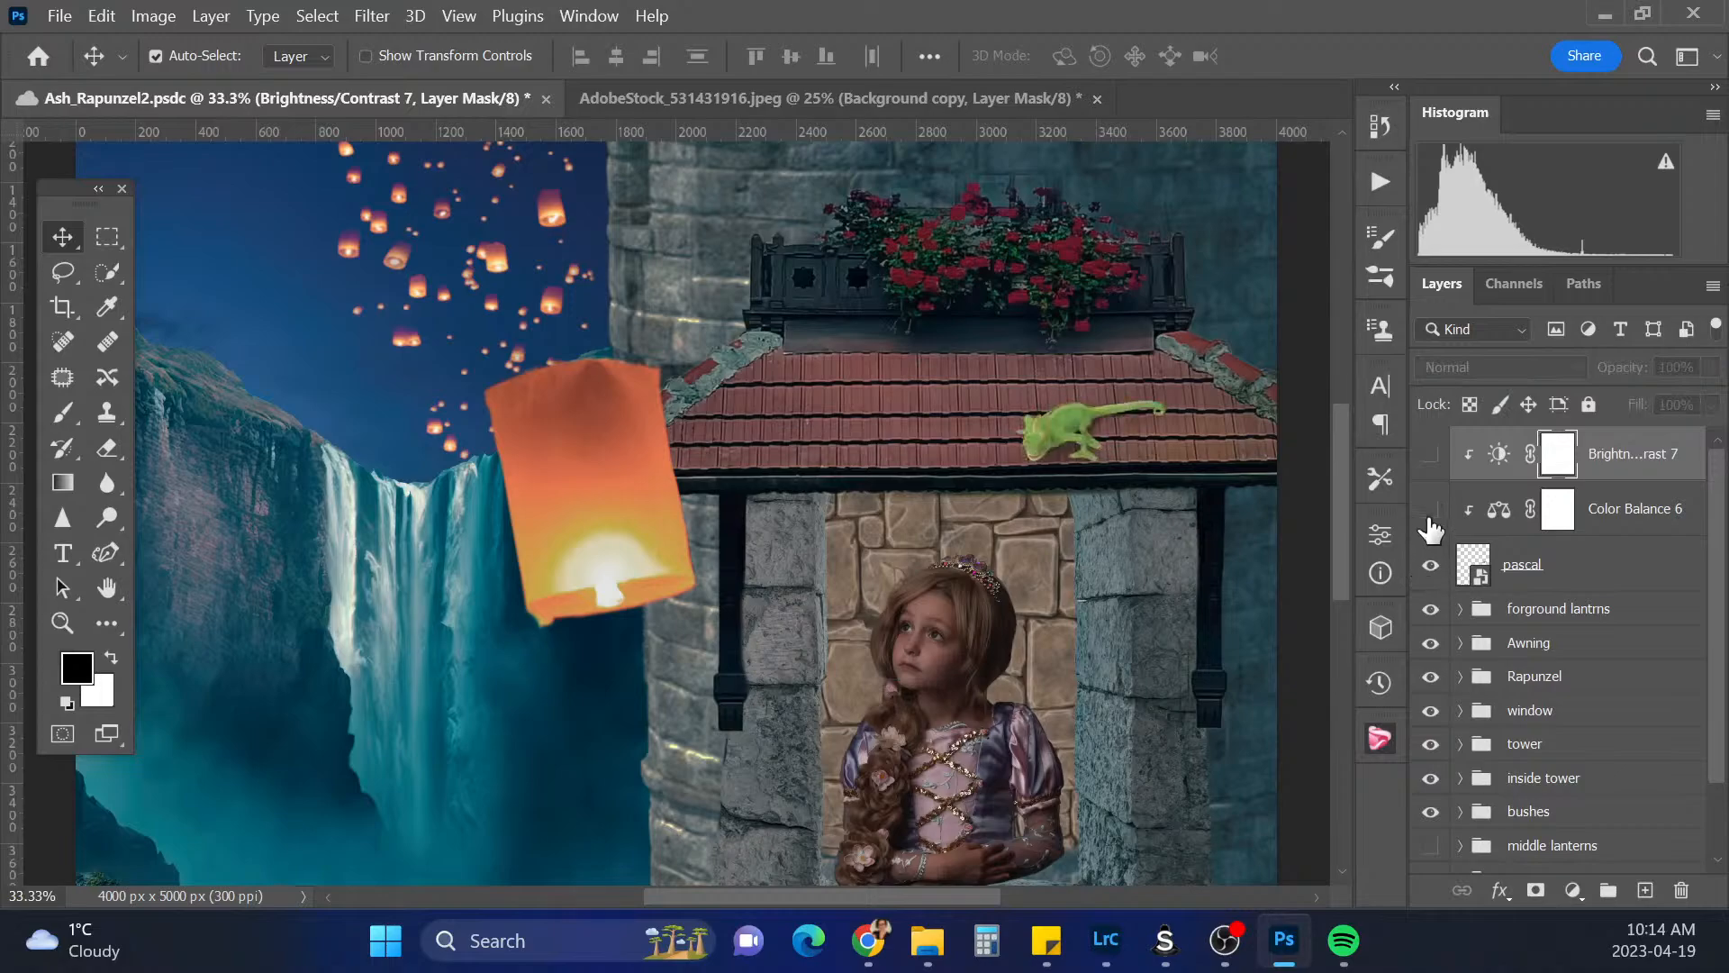
pyautogui.click(1432, 509)
pyautogui.click(1432, 455)
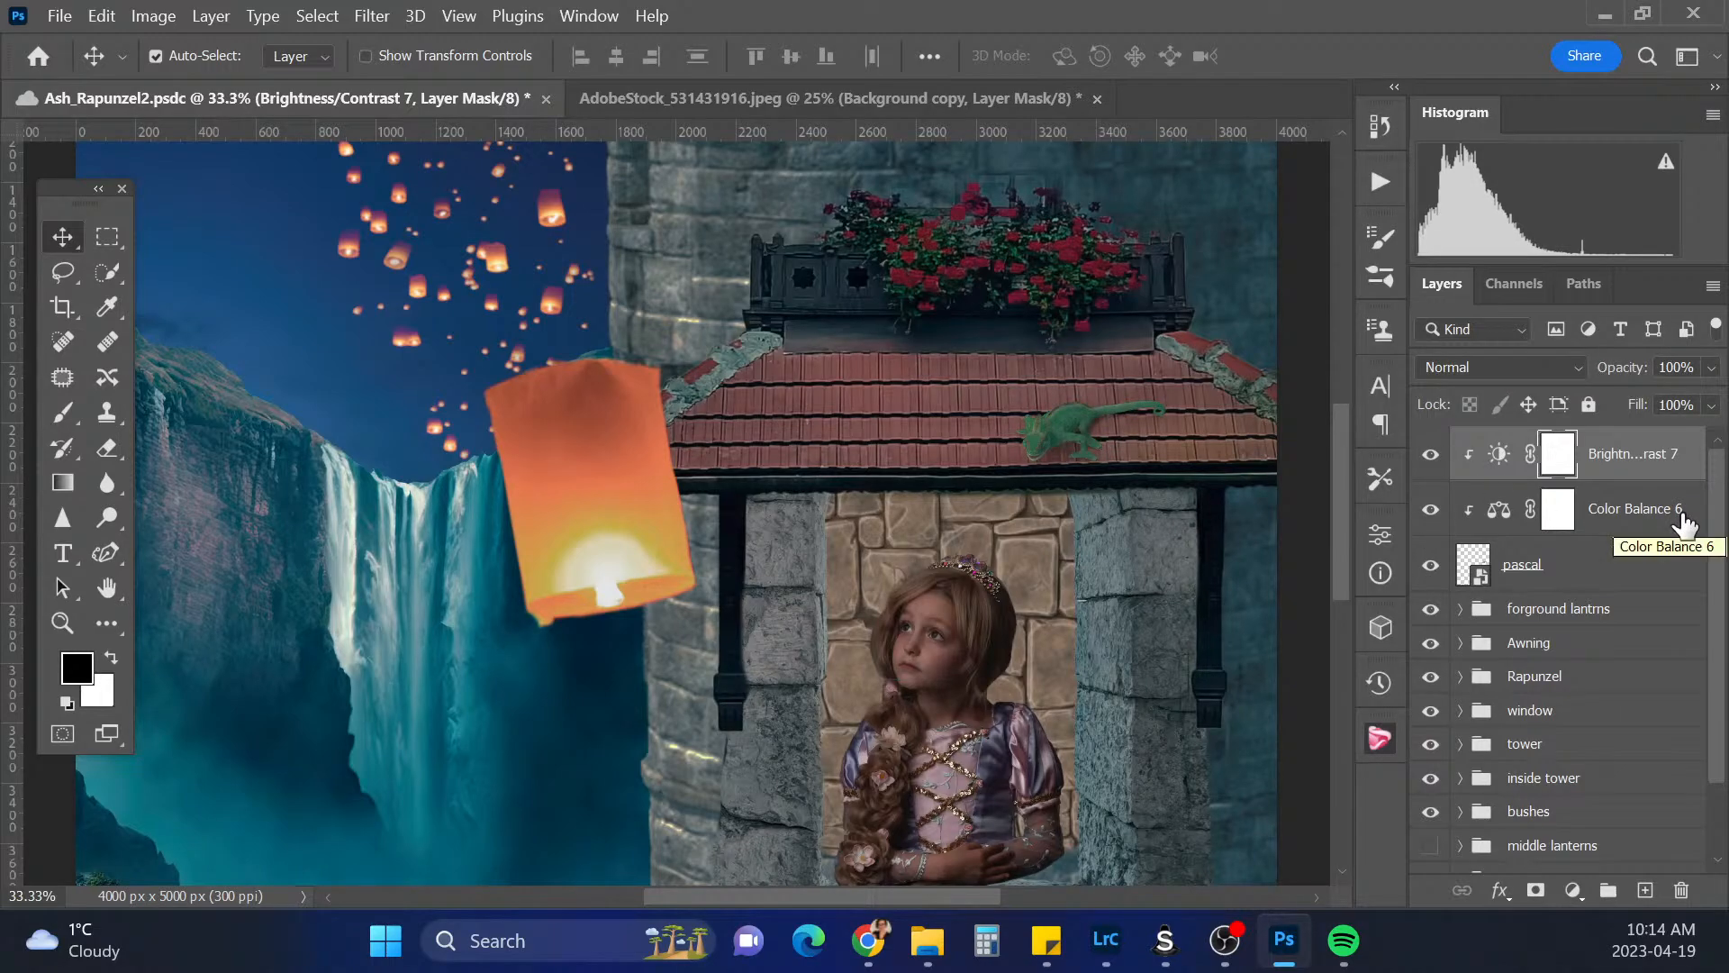
# Inspect the girl in the window up close, hide and restore the Rapunzel group, and expand it to its layers
pyautogui.hotkey('ctrl', '-')
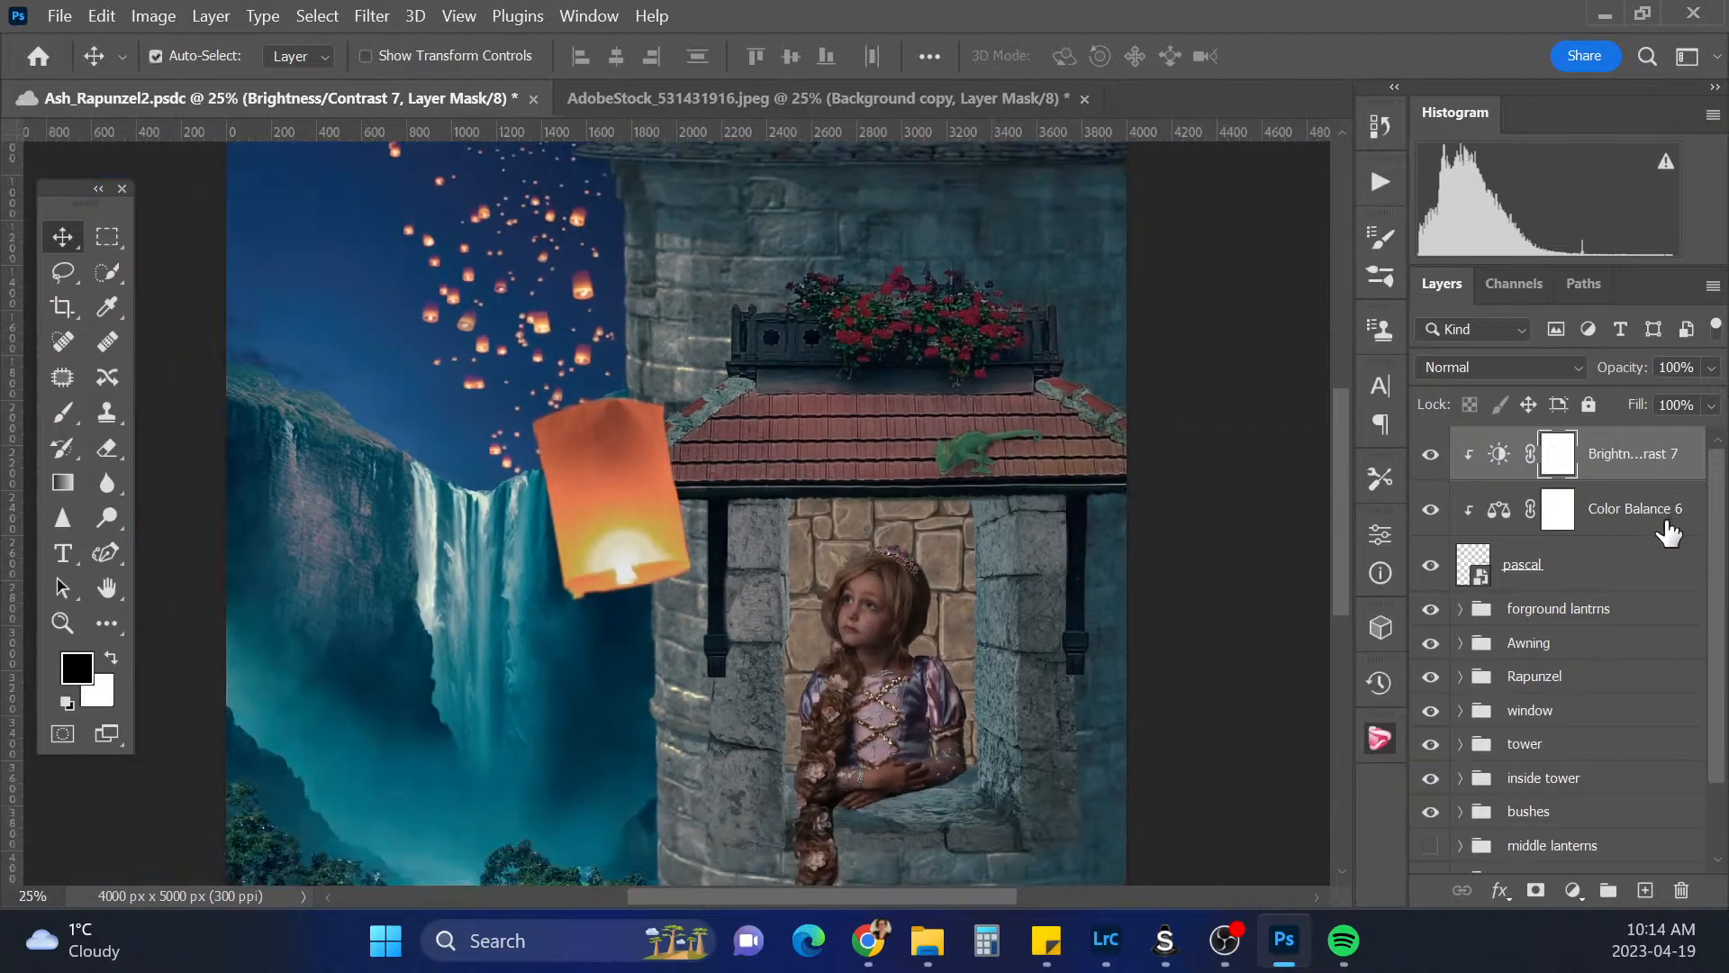
pyautogui.hotkey('ctrl', '+')
pyautogui.hotkey('ctrl', '+')
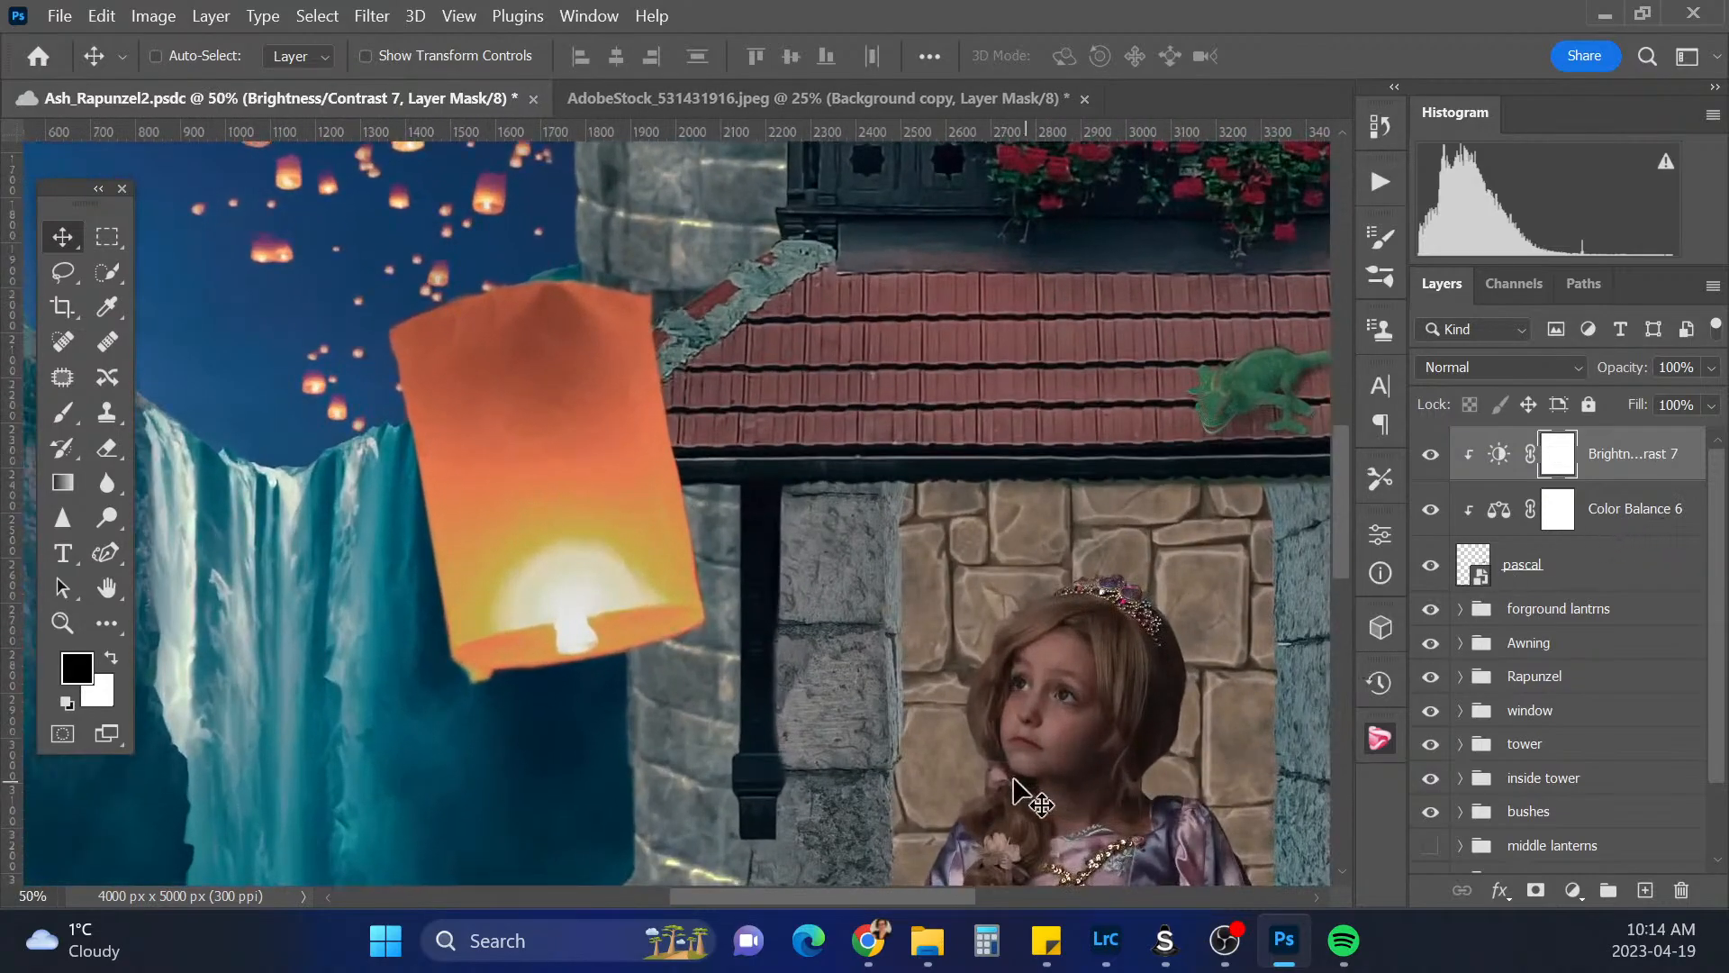
pyautogui.hotkey('ctrl', '+')
pyautogui.moveTo(1347, 511); pyautogui.dragTo(1351, 563)
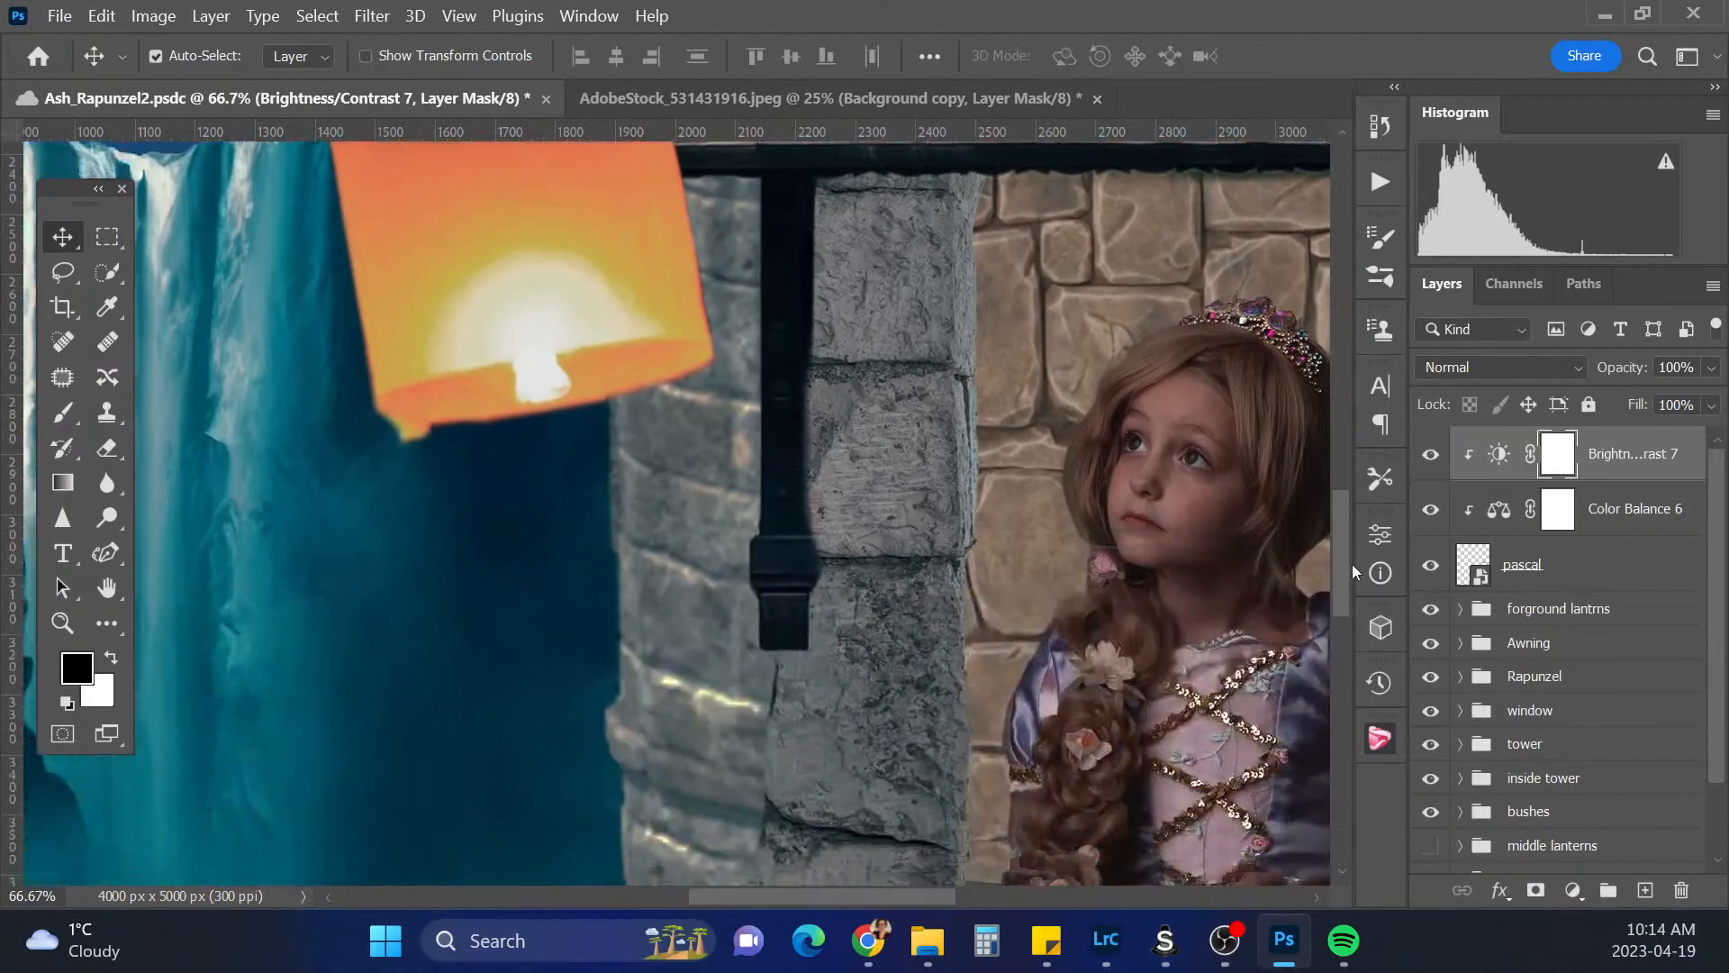
pyautogui.moveTo(913, 890); pyautogui.dragTo(980, 889)
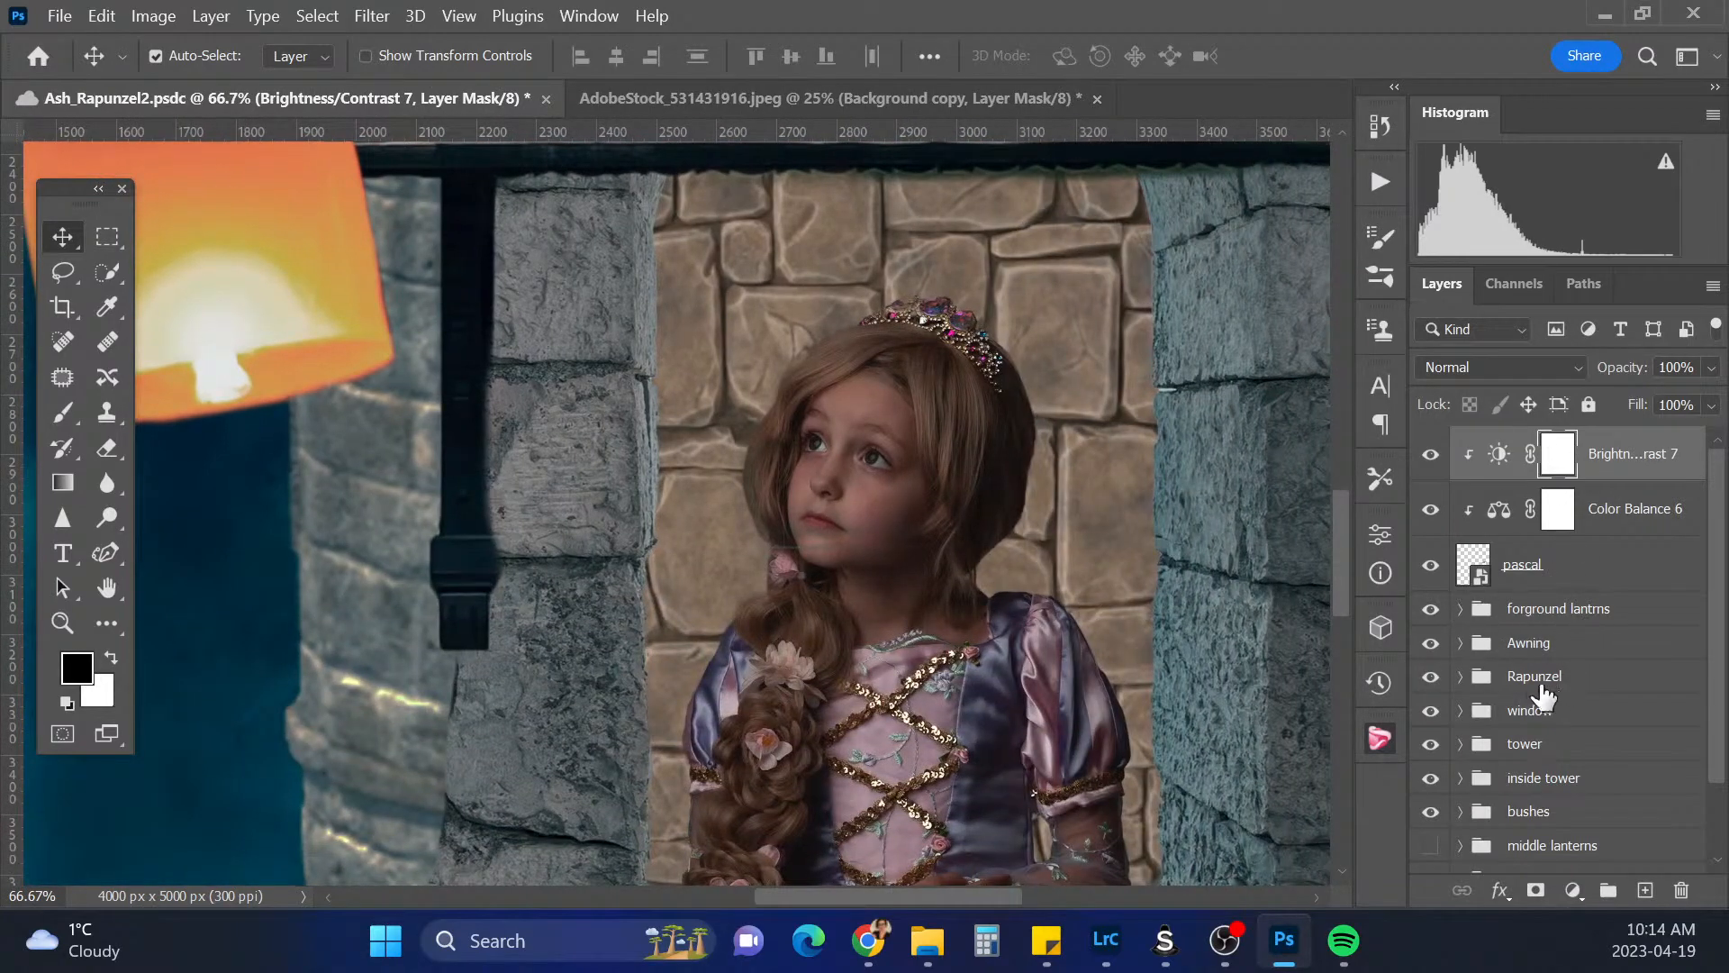
pyautogui.click(1455, 683)
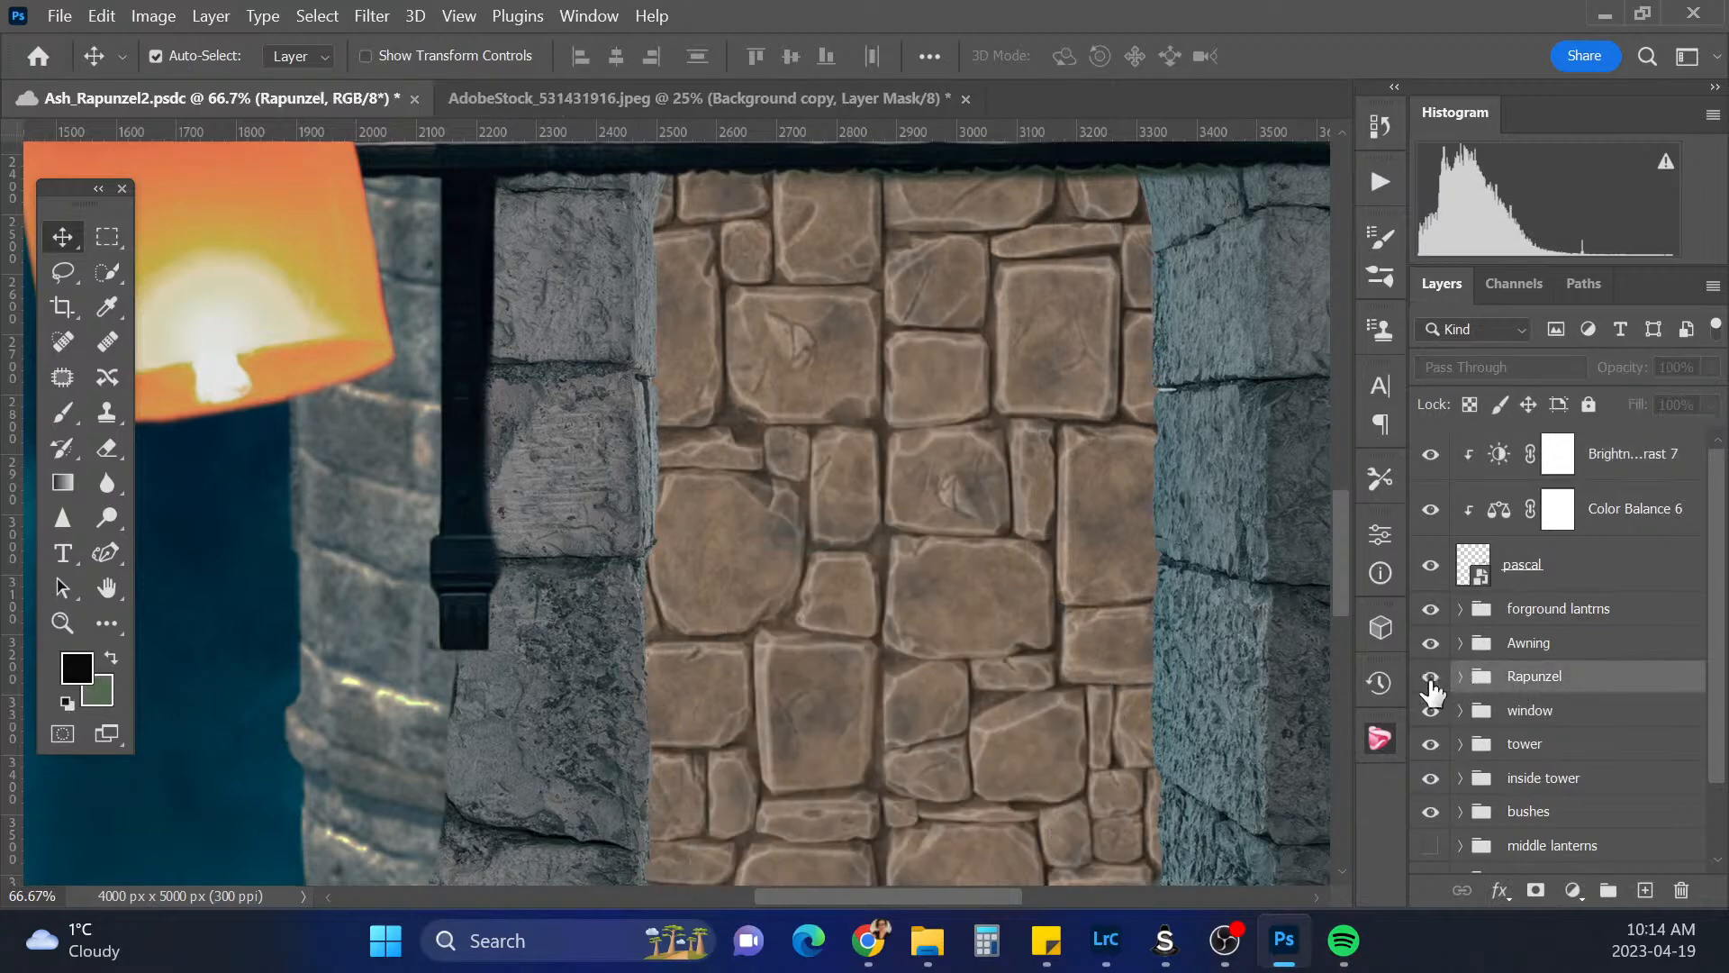
pyautogui.click(1431, 676)
pyautogui.click(1460, 676)
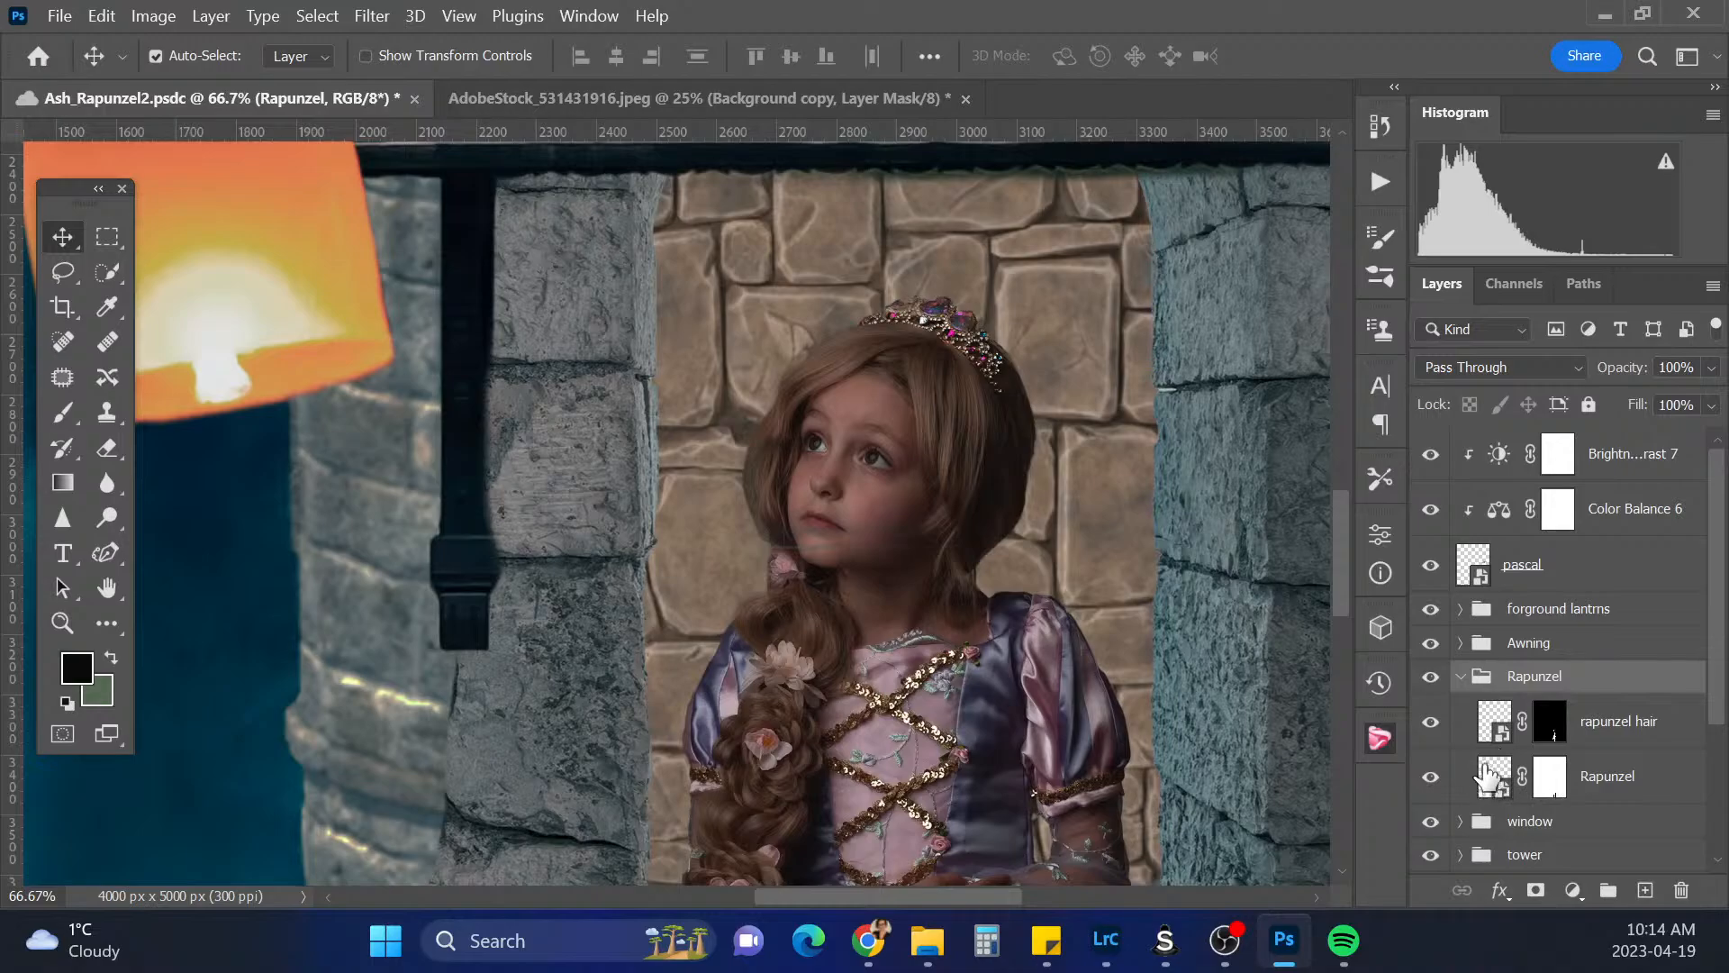
# Open the Rapunzel layer's smart object, examine the girl's masked cutout around the head and hair, and close it
pyautogui.doubleClick(1489, 776)
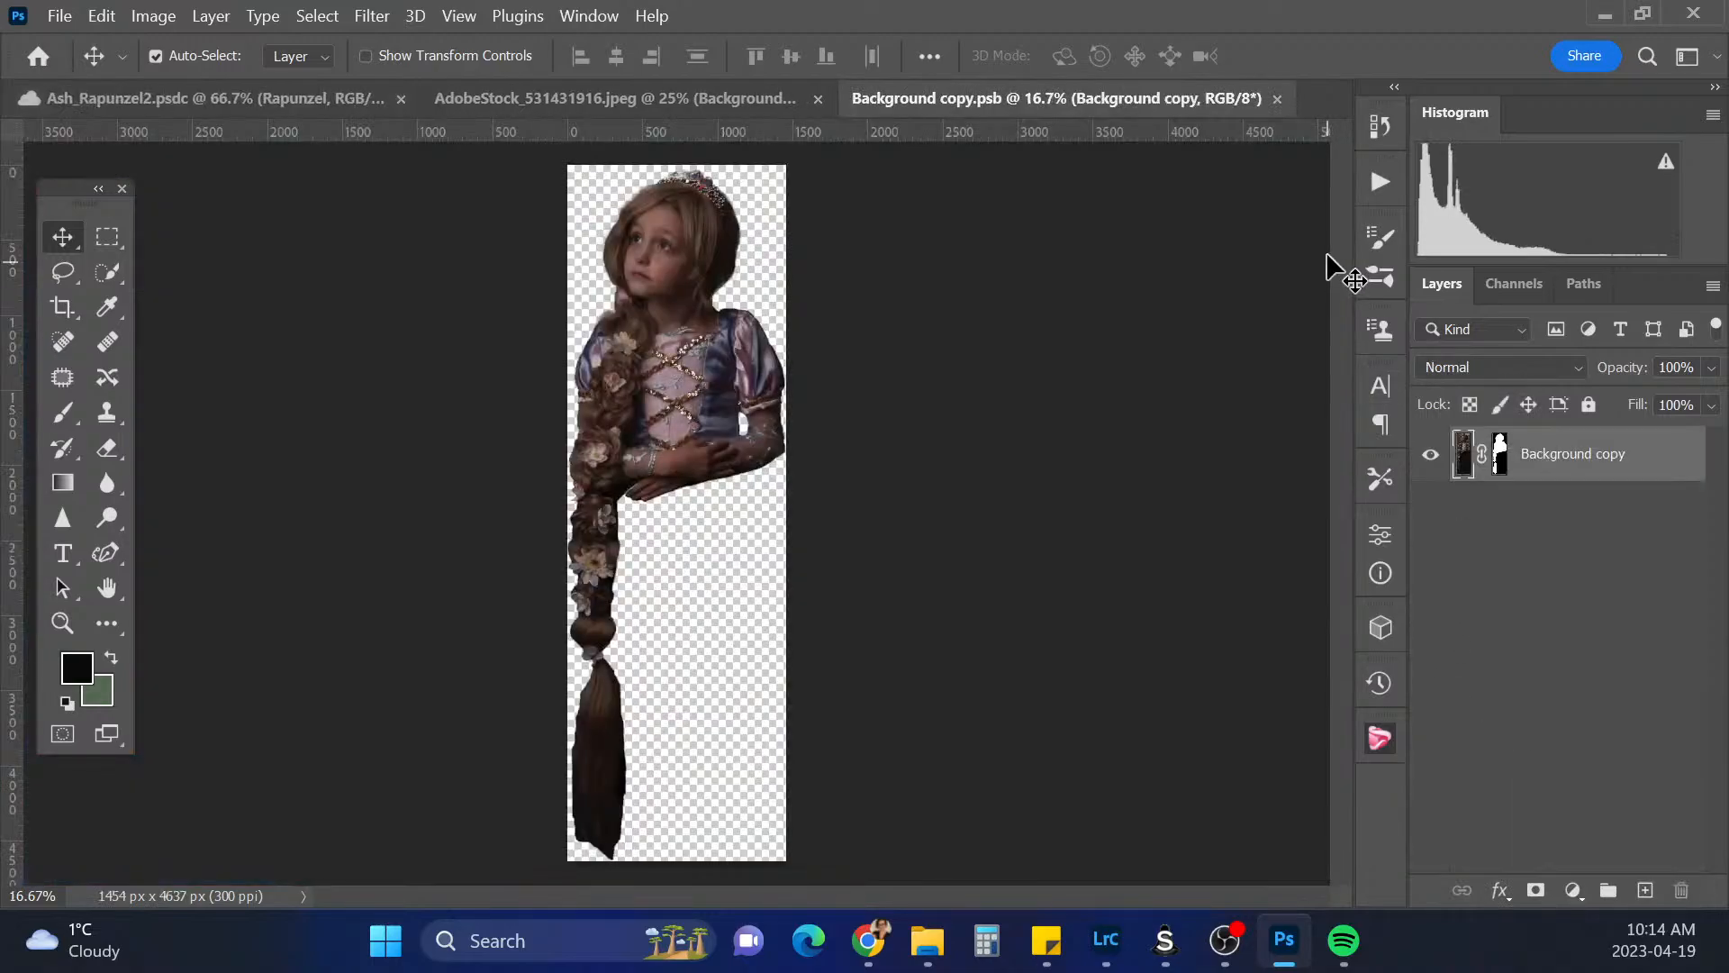
pyautogui.hotkey('ctrl', '+')
pyautogui.hotkey('ctrl', '+')
pyautogui.hotkey('ctrl', '+')
pyautogui.hotkey('ctrl', '+')
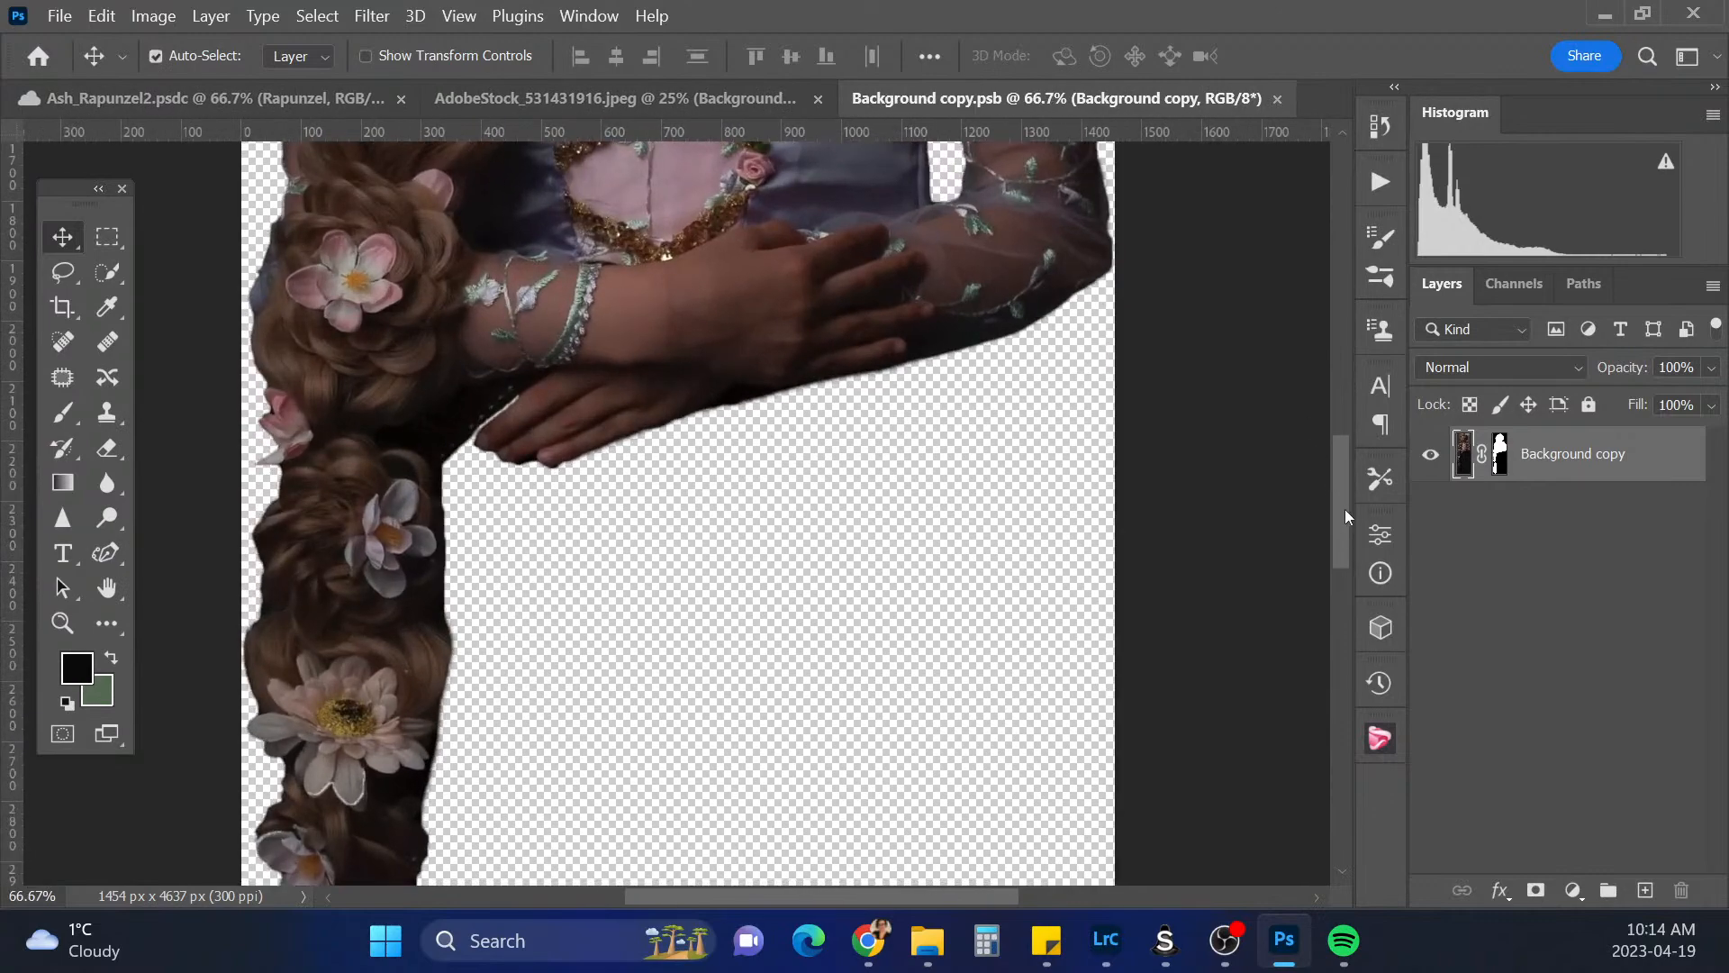
pyautogui.moveTo(1346, 514); pyautogui.dragTo(1354, 346)
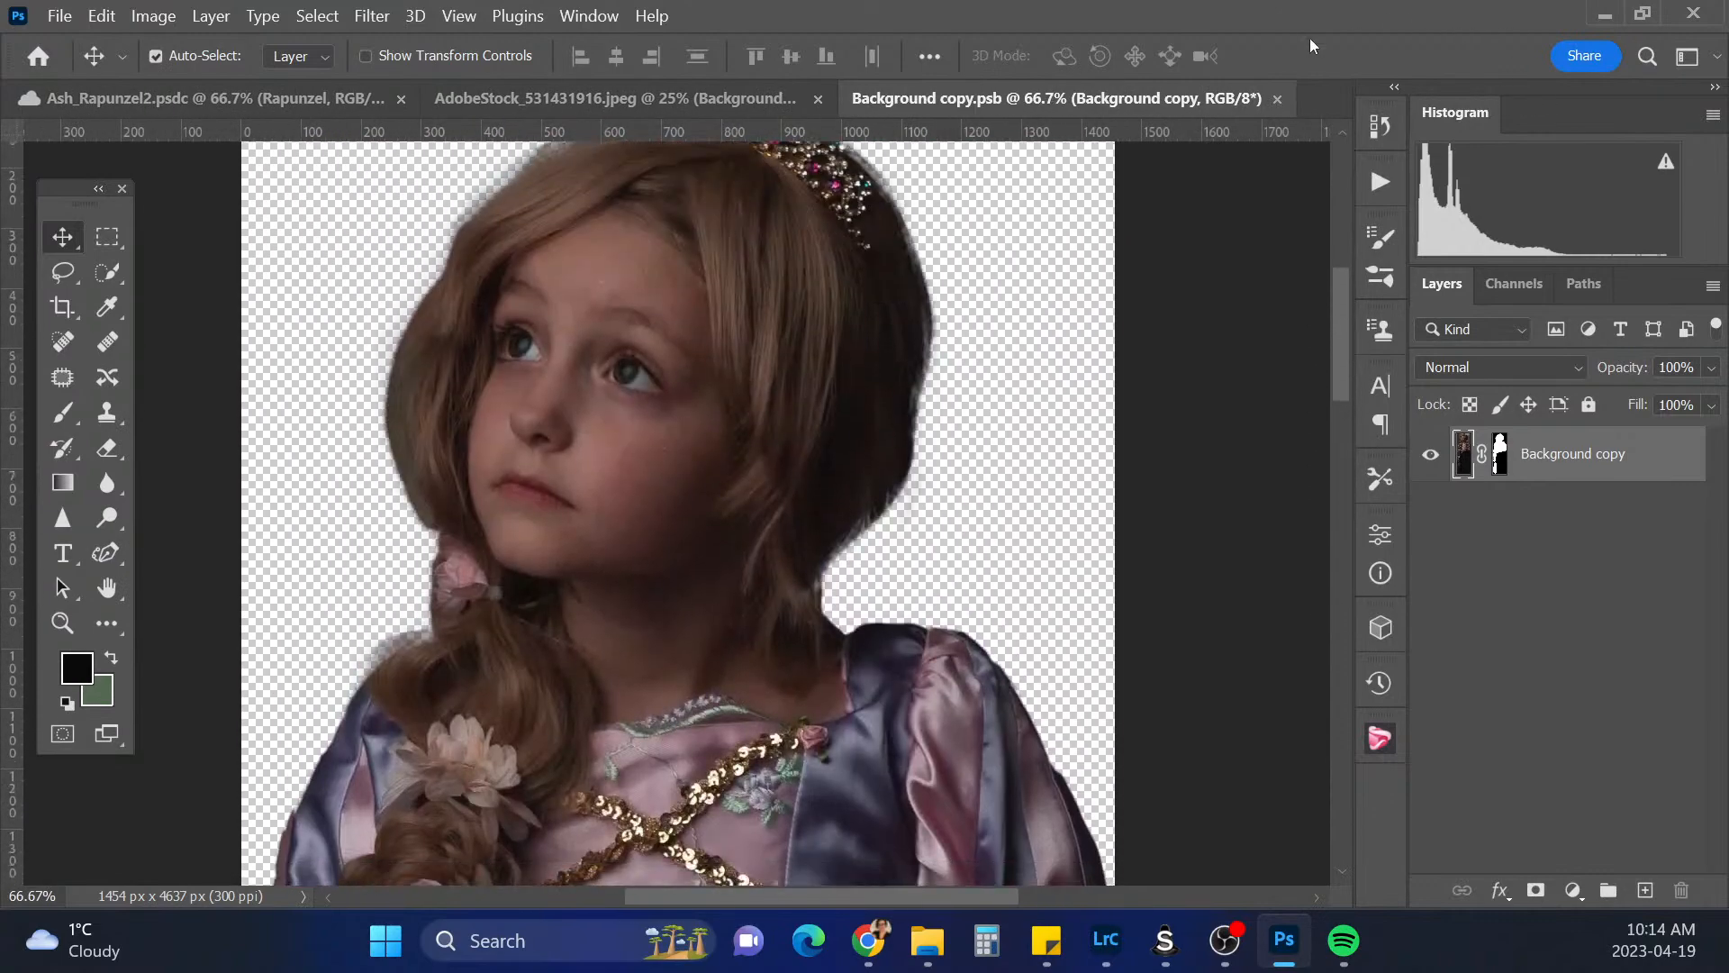
pyautogui.click(1278, 98)
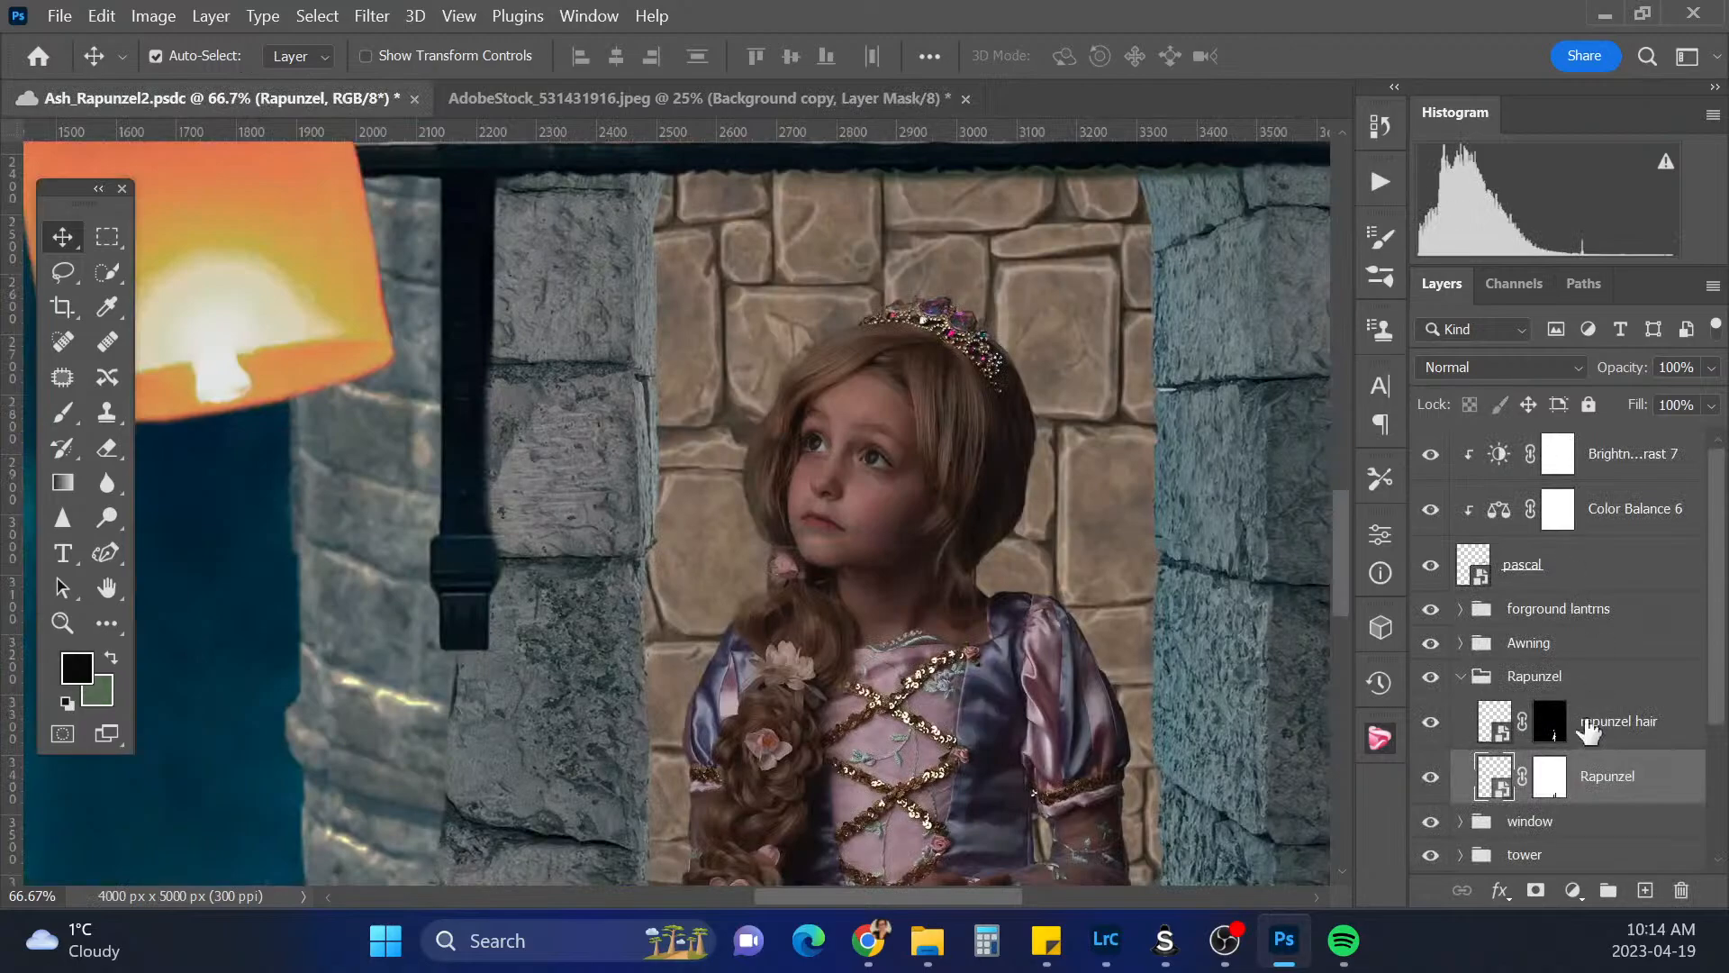
# Select the rapunzel hair layer's mask with the Brush tool, check the layer by hiding and restoring it, and collapse the group
pyautogui.click(1549, 722)
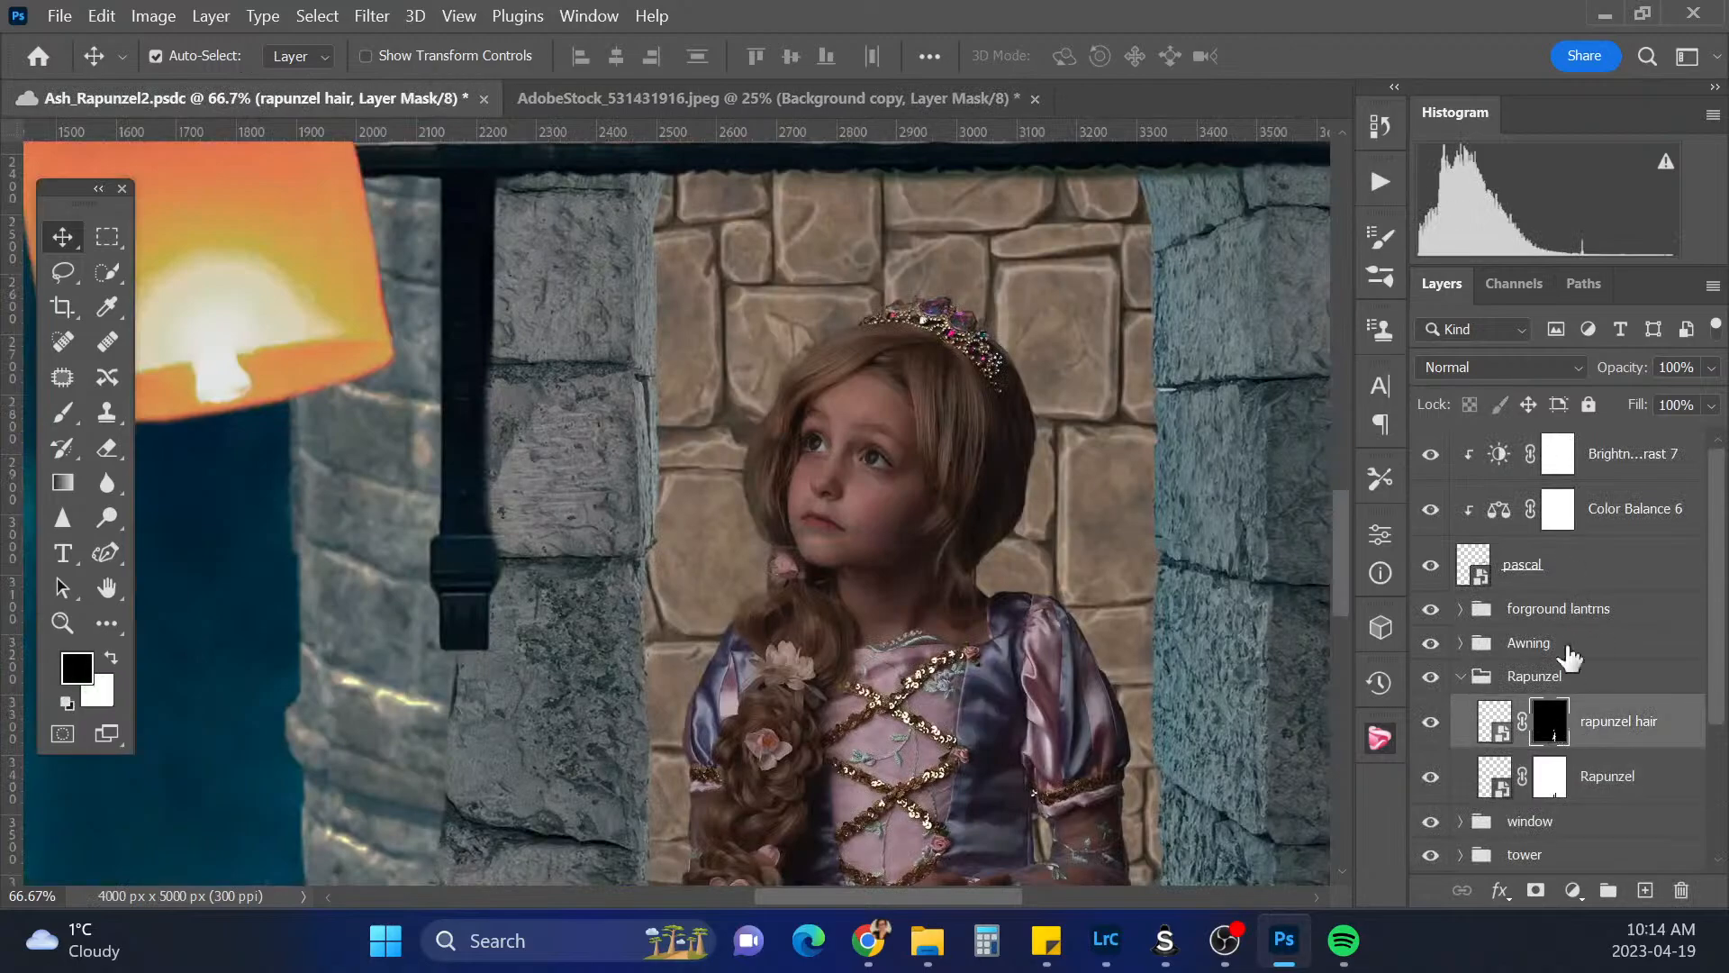
pyautogui.click(62, 412)
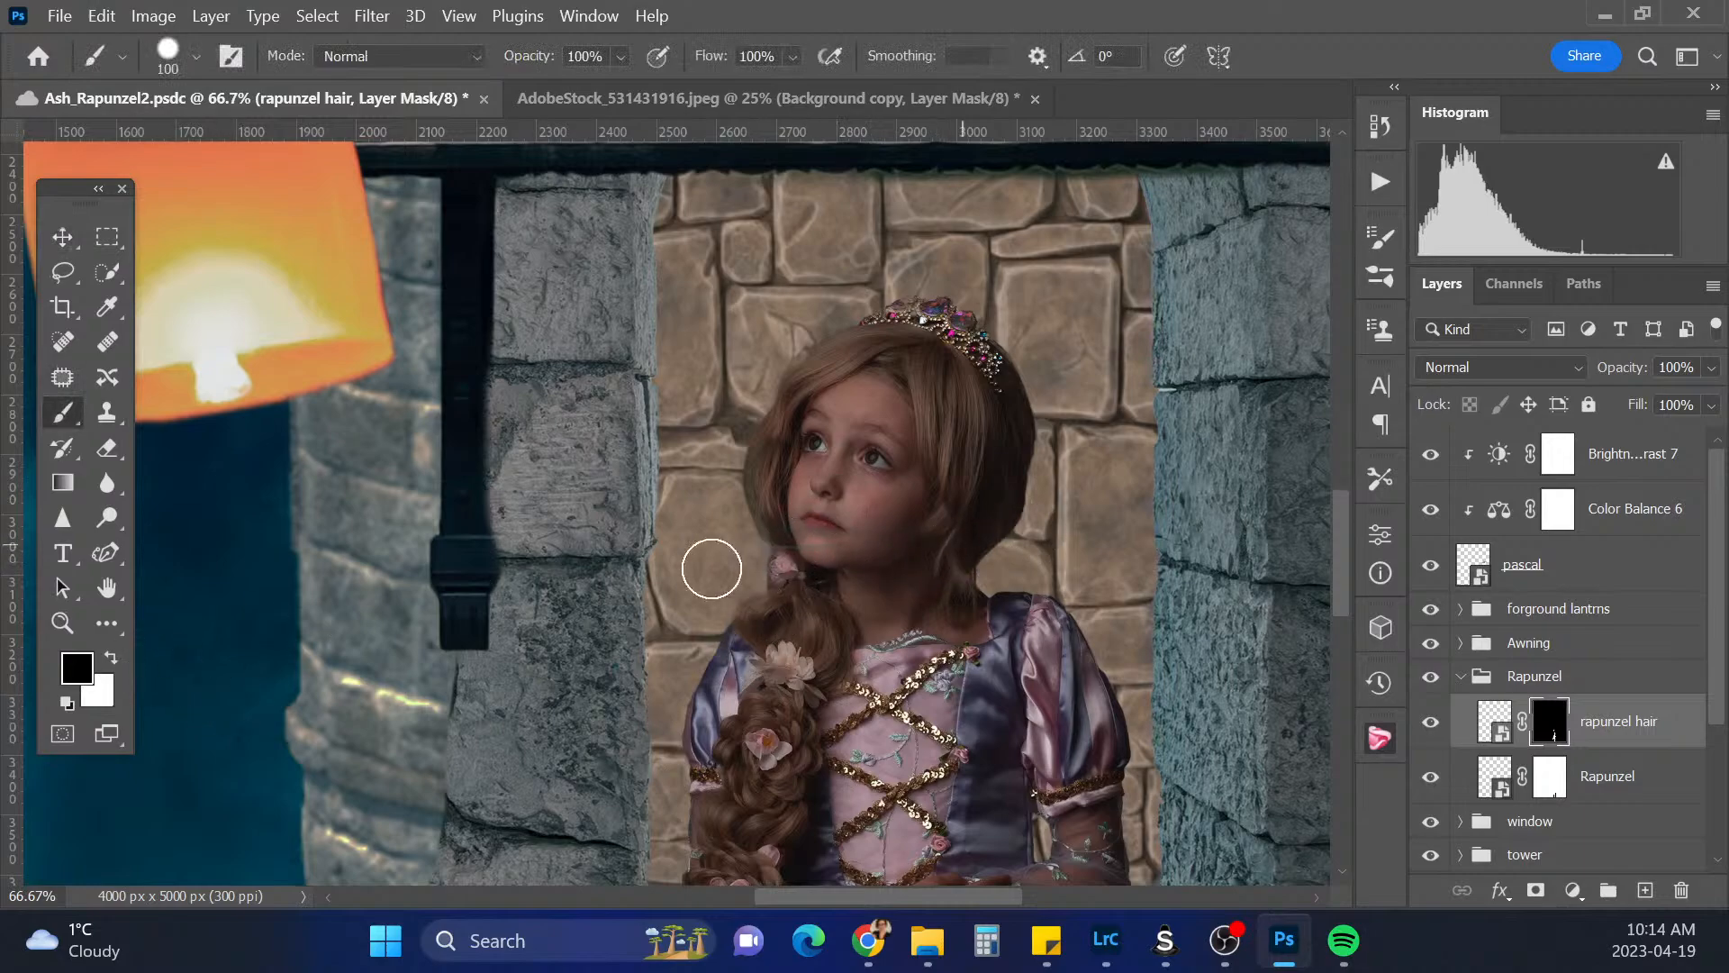
pyautogui.click(1432, 726)
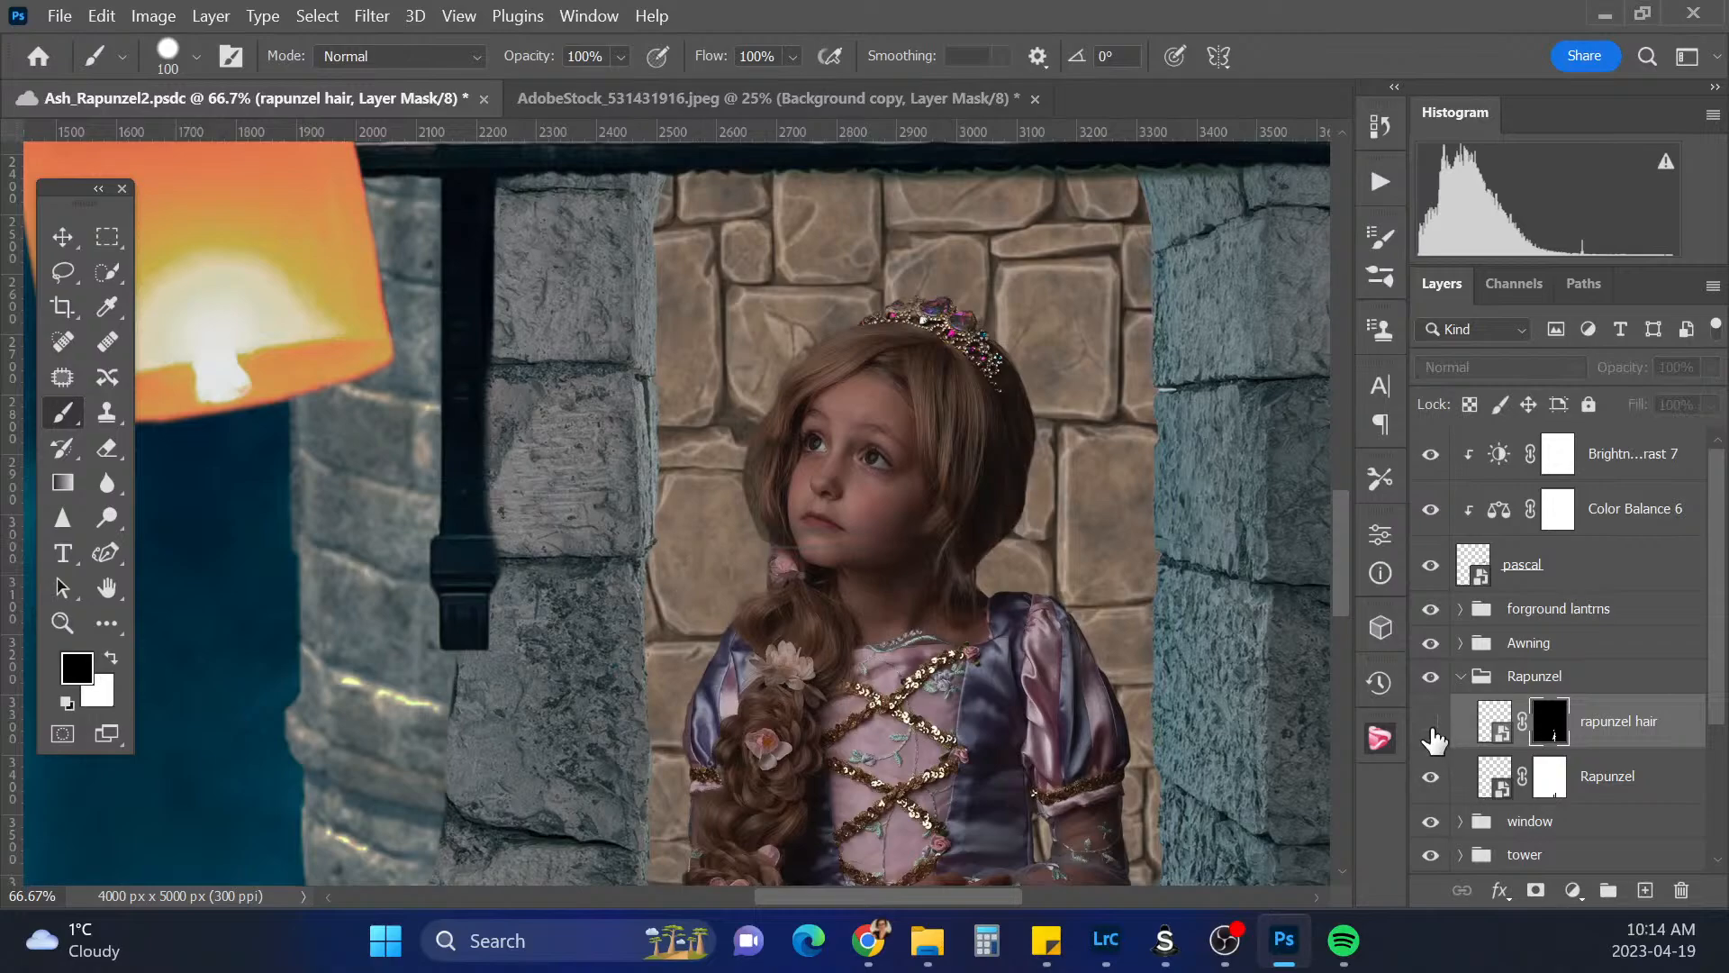
pyautogui.click(1431, 723)
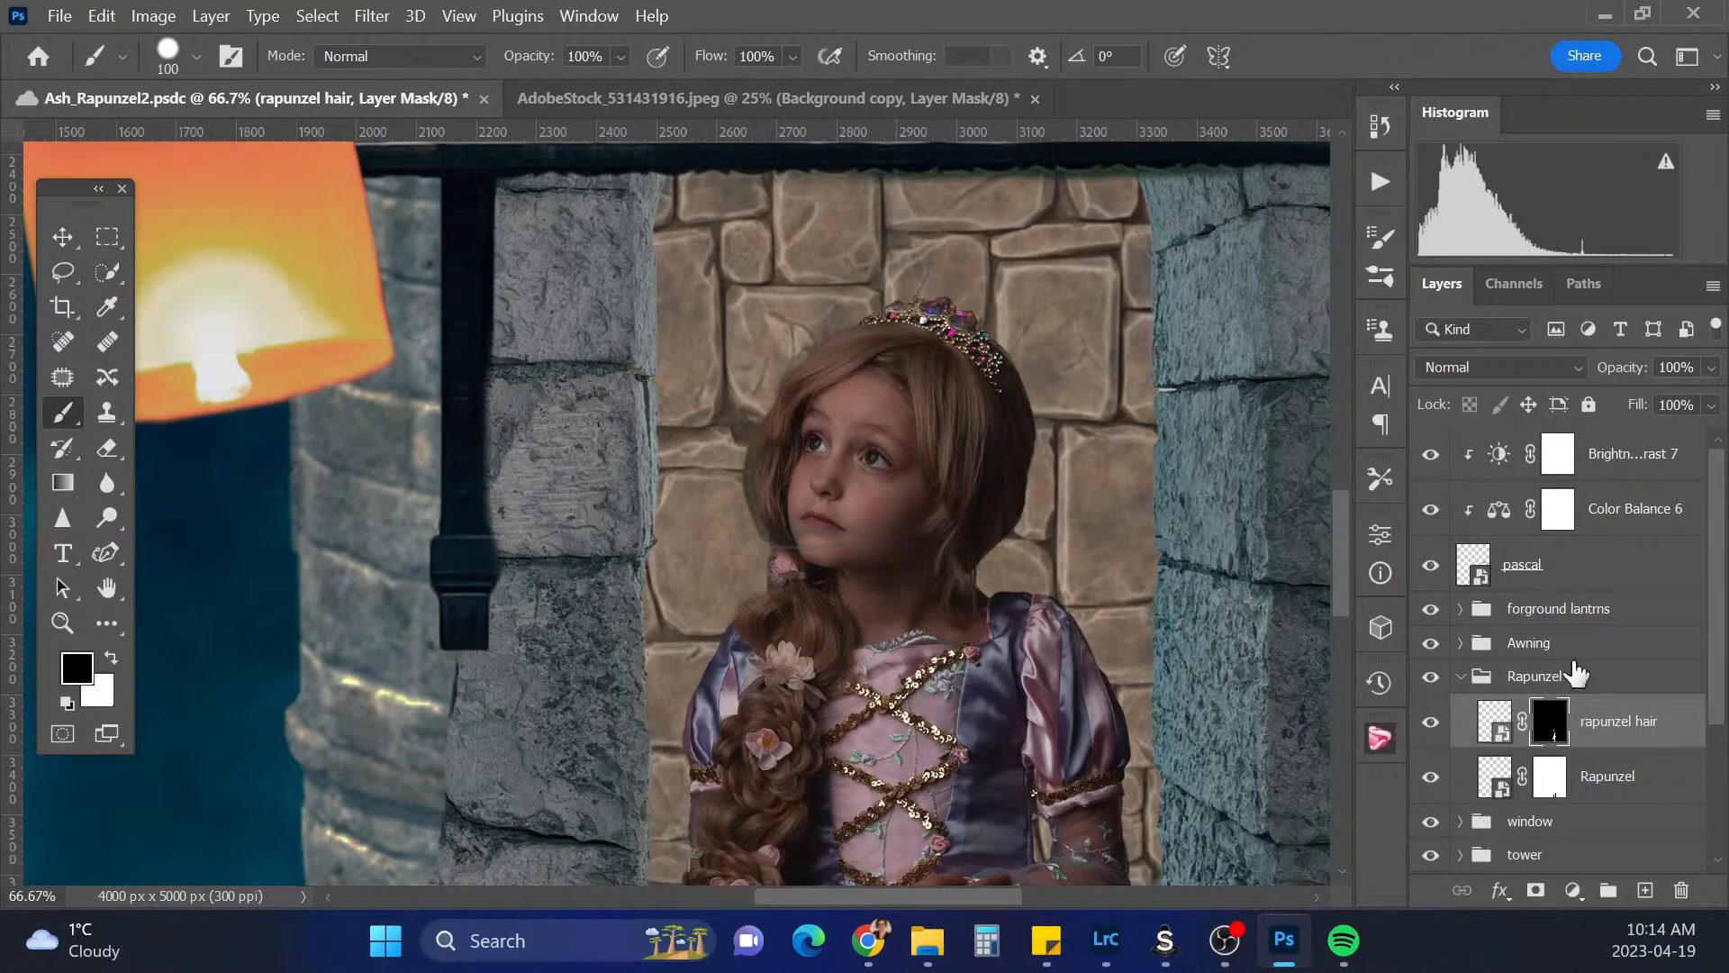
pyautogui.click(1462, 676)
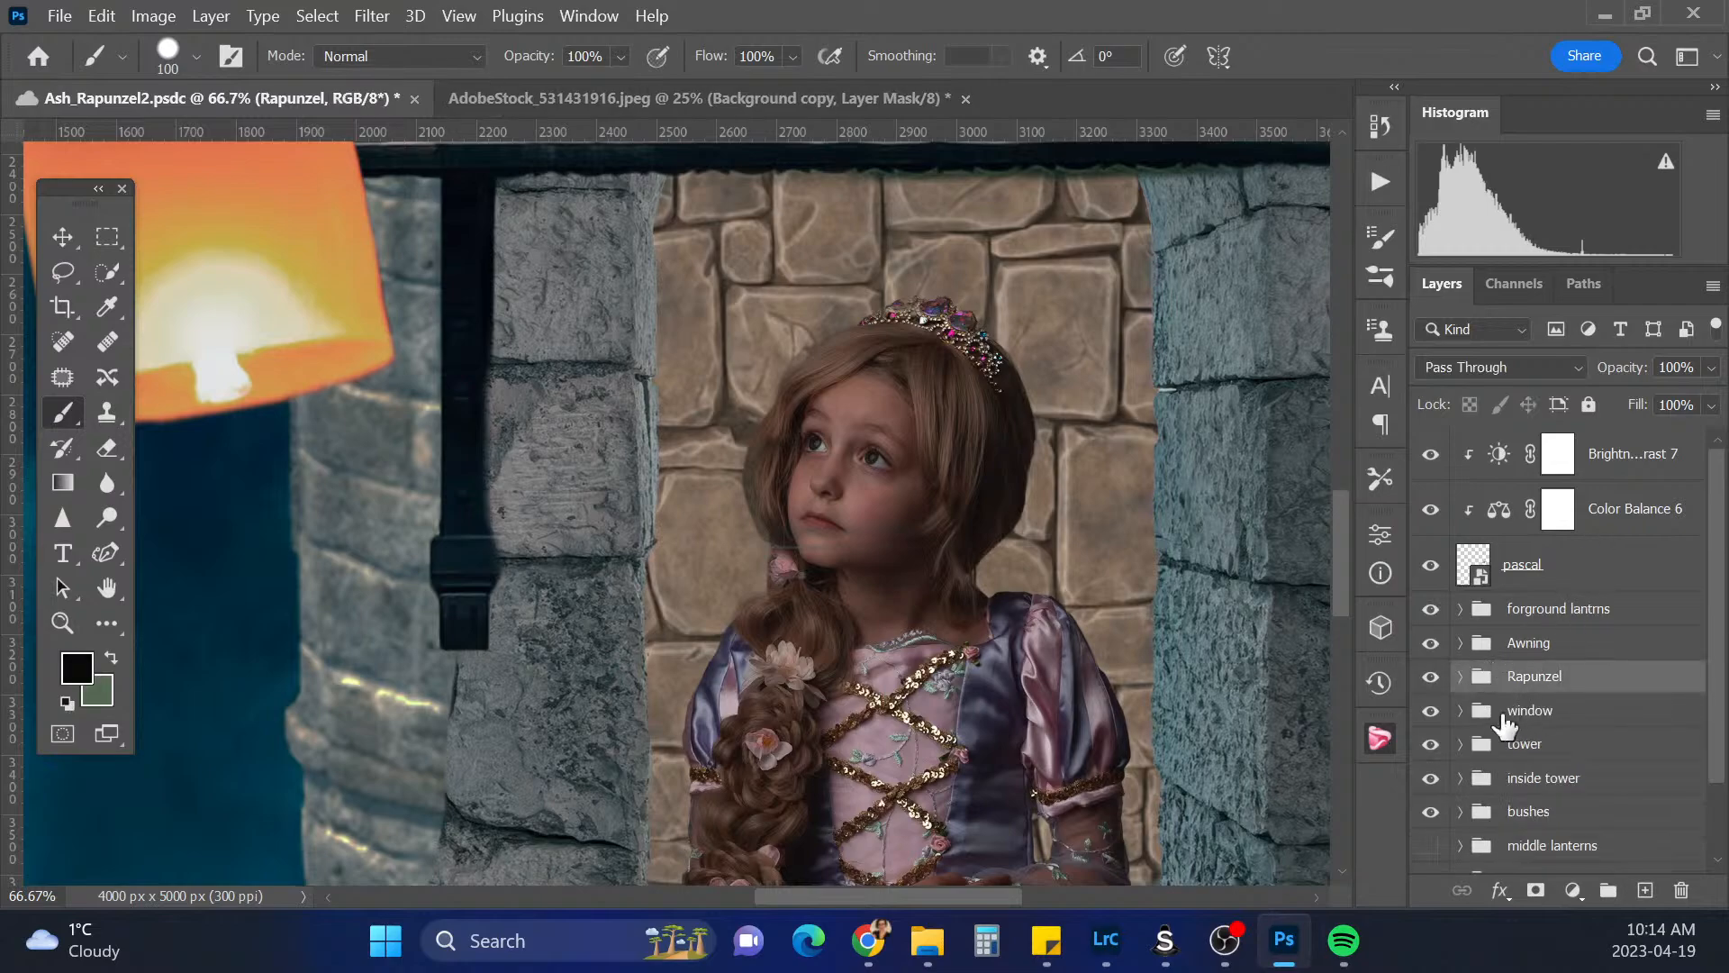
# Expand the window group, hide and restore its Background copy layer, select that layer's mask, and collapse the group
pyautogui.click(1460, 711)
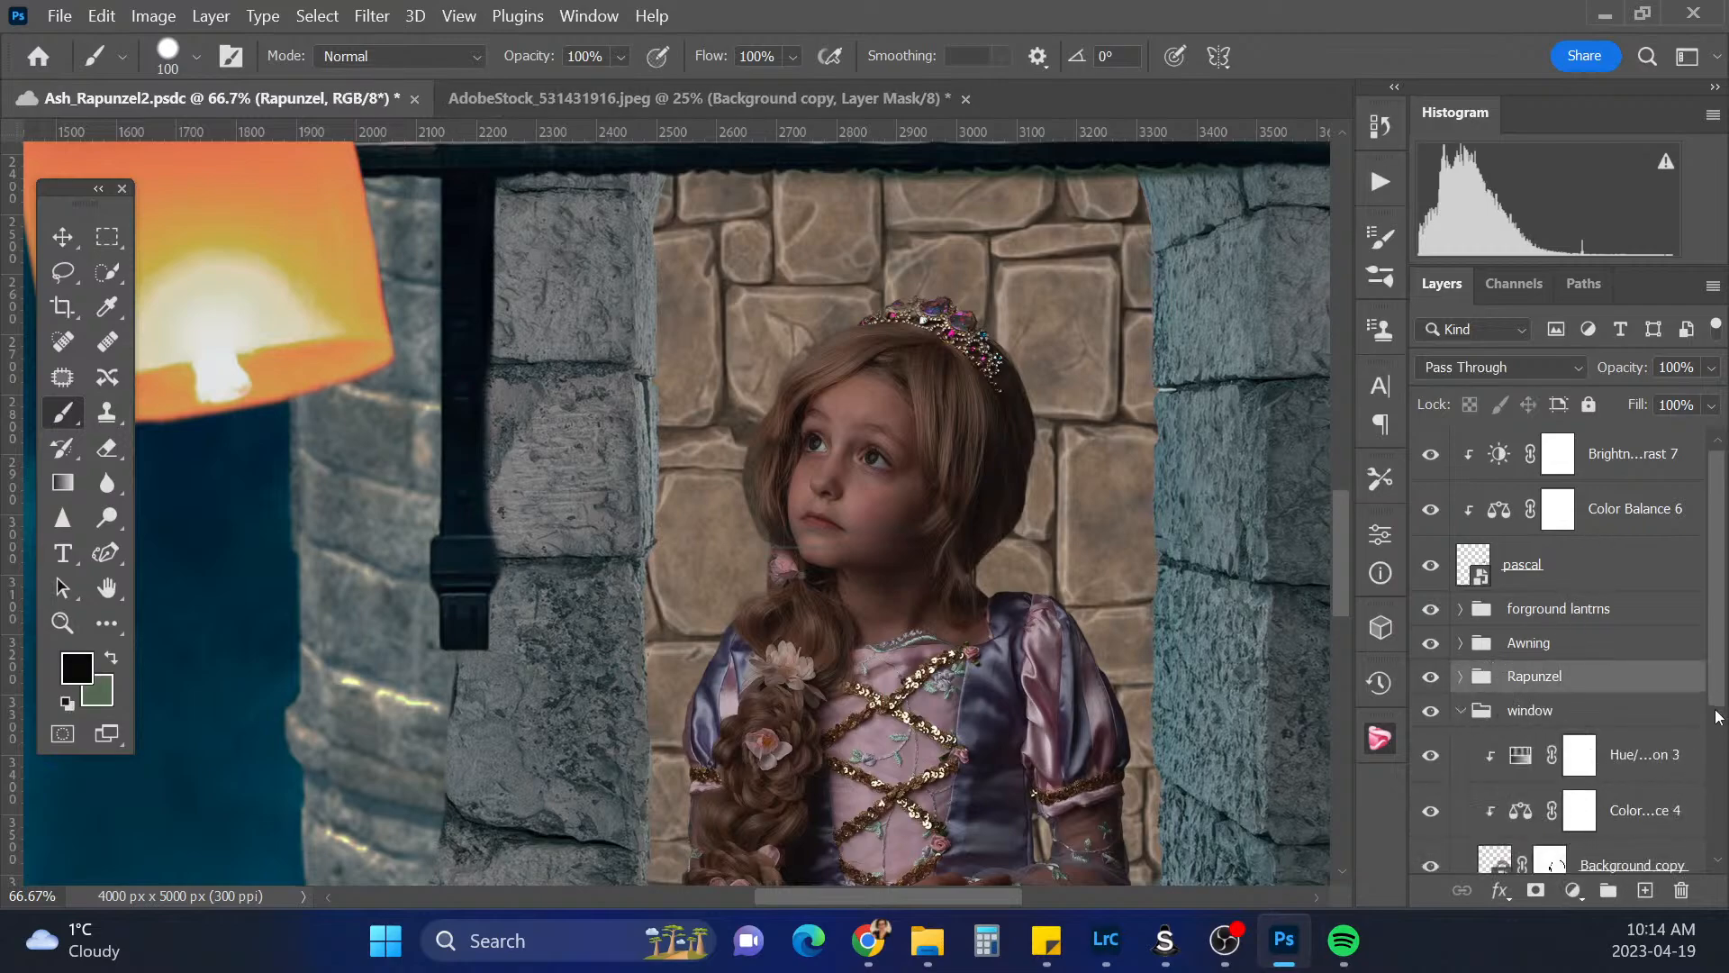
pyautogui.scroll(-1, 1716, 718)
pyautogui.click(1430, 794)
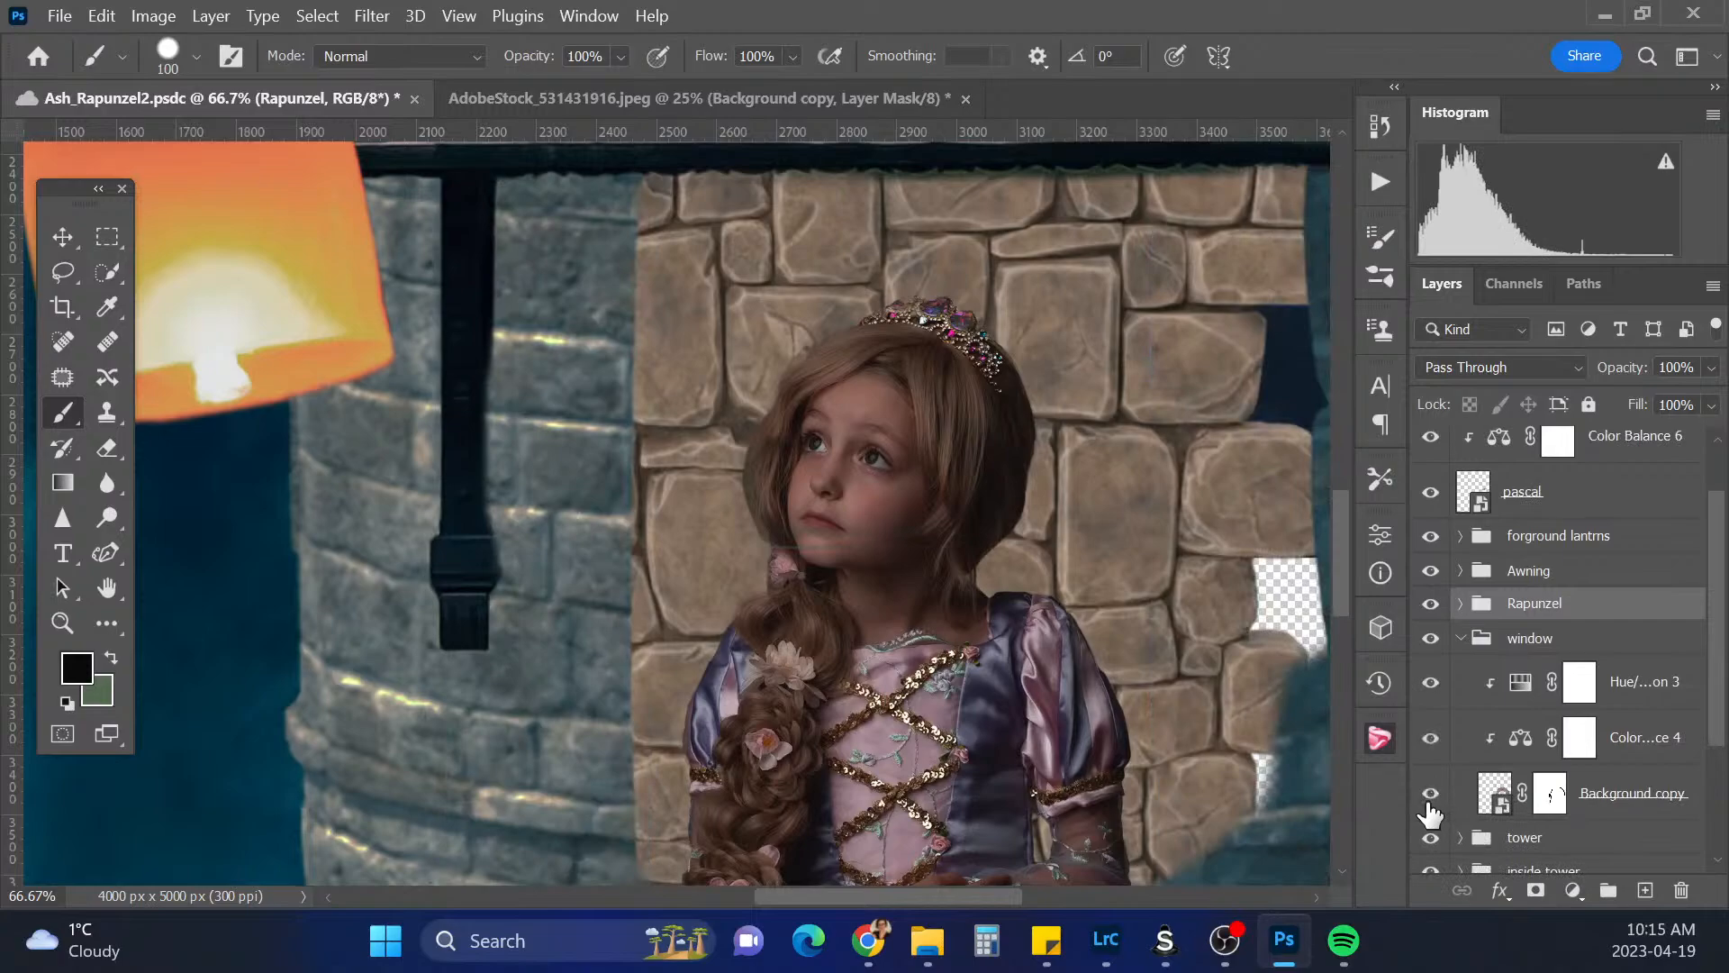
pyautogui.click(1431, 795)
pyautogui.click(1550, 793)
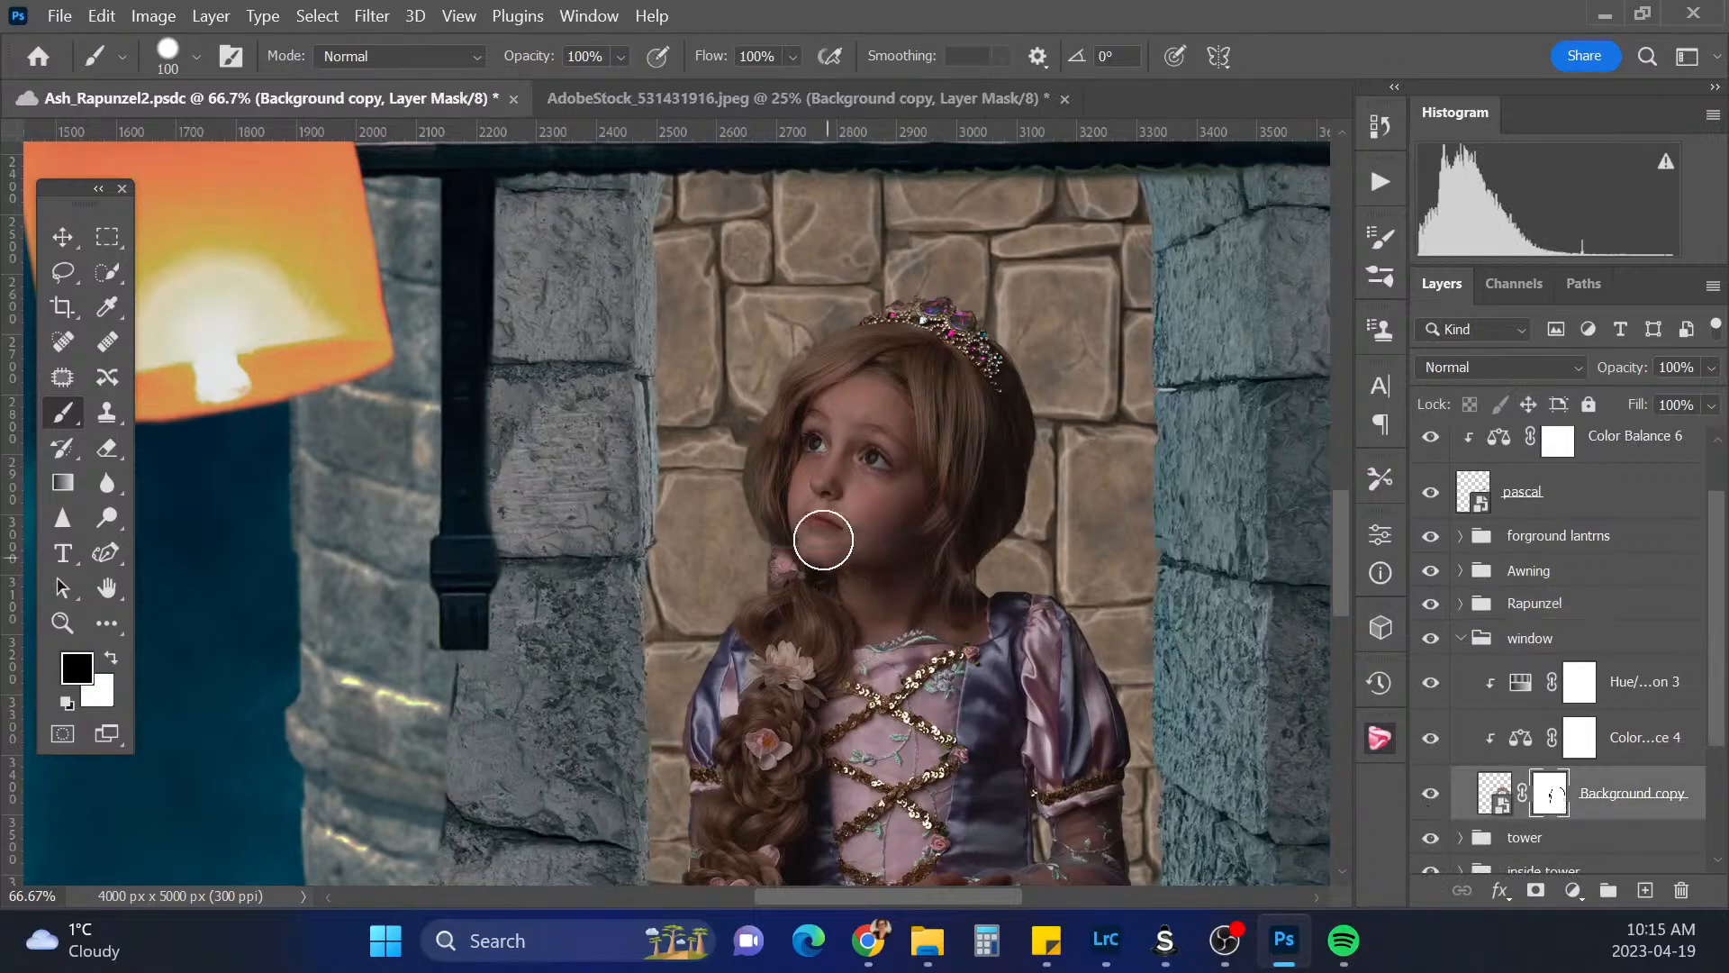
pyautogui.click(1461, 638)
# Expand the Rapunzel group, check its Rapunzel layer by hiding and restoring it, and collapse the group
pyautogui.click(1461, 603)
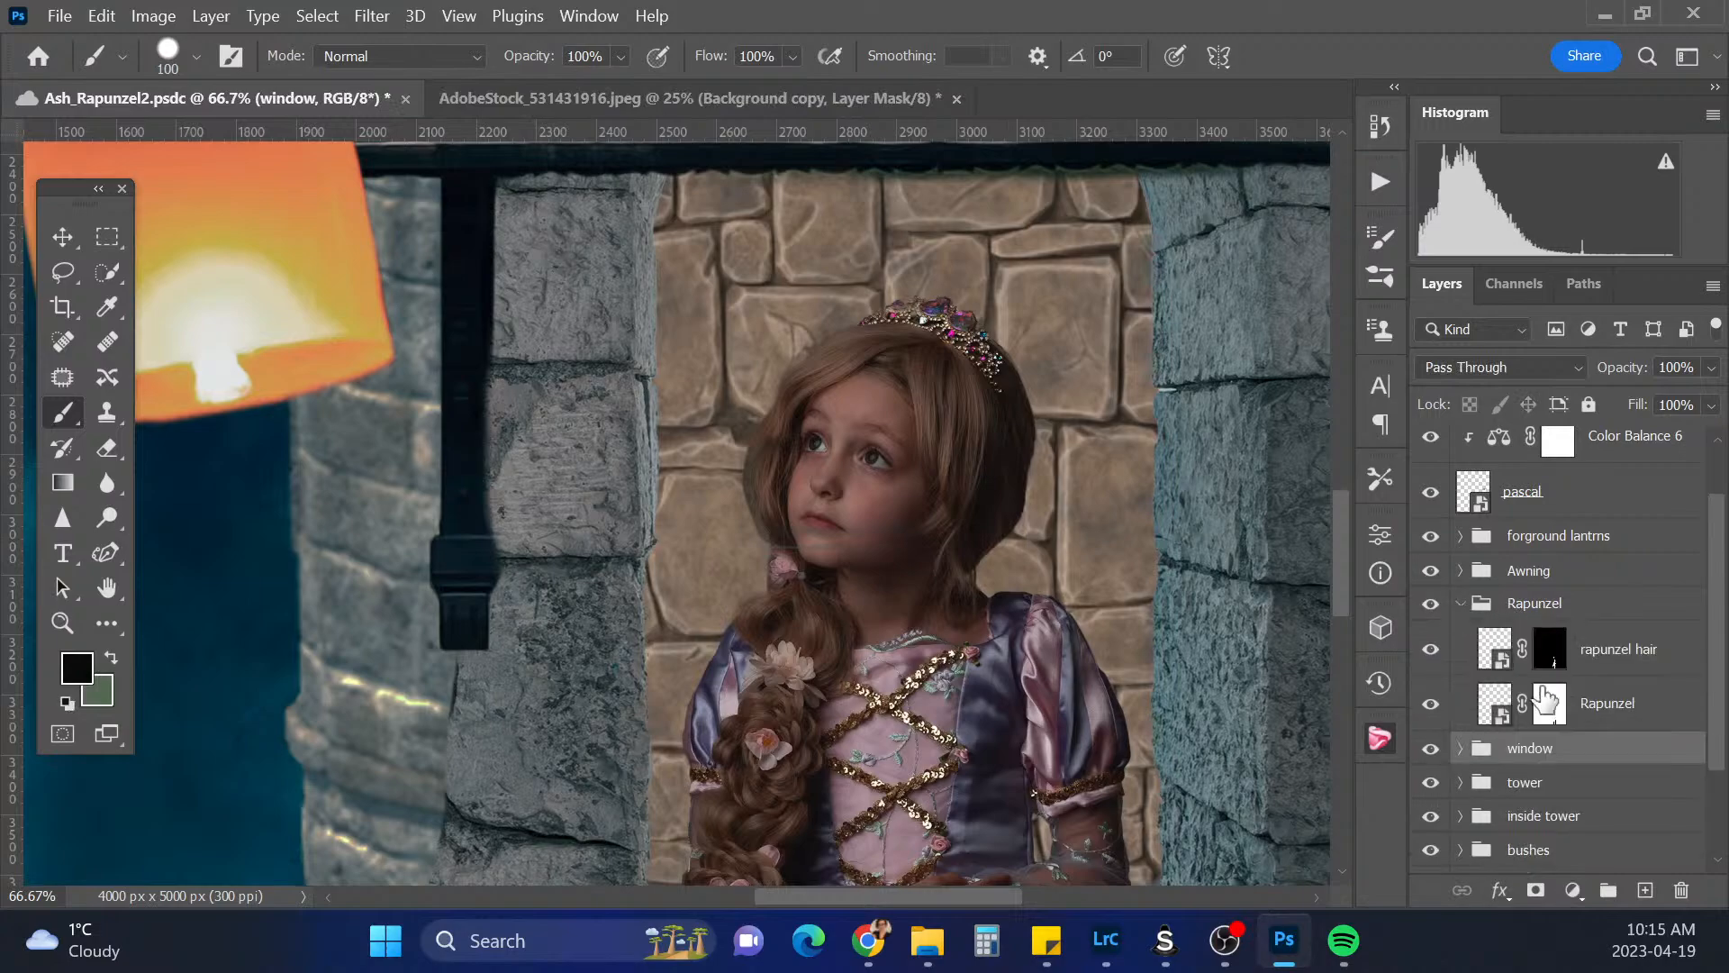
pyautogui.click(1432, 709)
pyautogui.click(1430, 710)
pyautogui.click(1464, 606)
pyautogui.click(1461, 603)
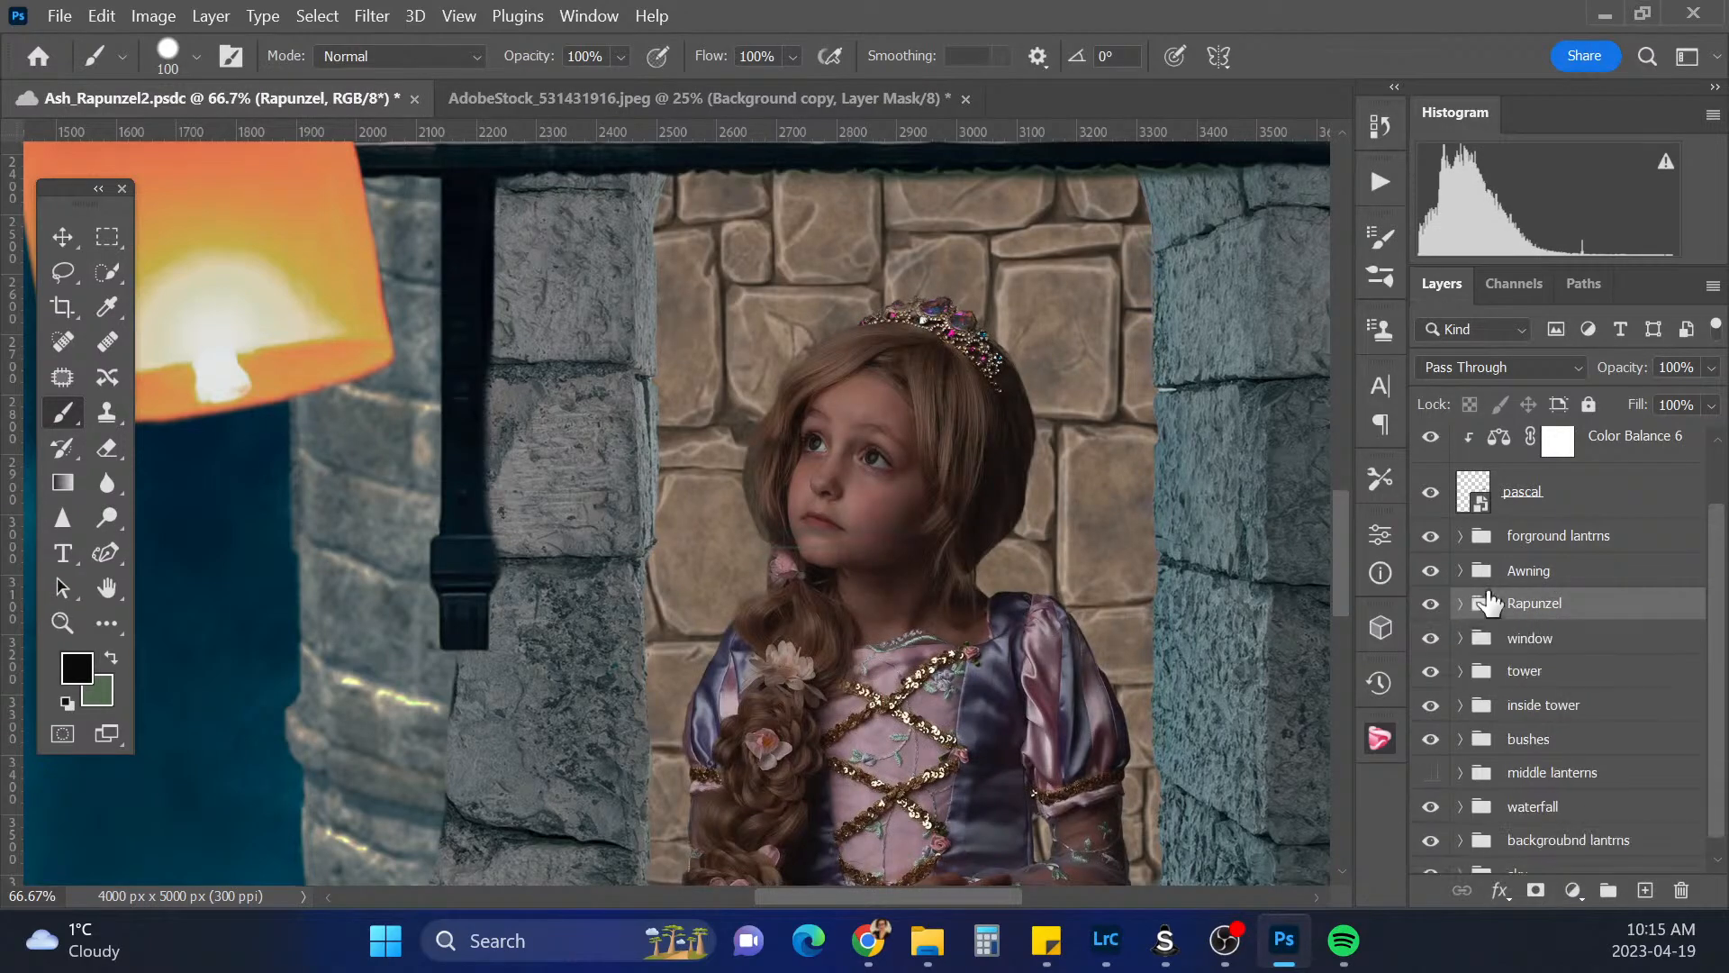
# Expand the tower group, check it by hiding and restoring it, and collapse it
pyautogui.click(1460, 672)
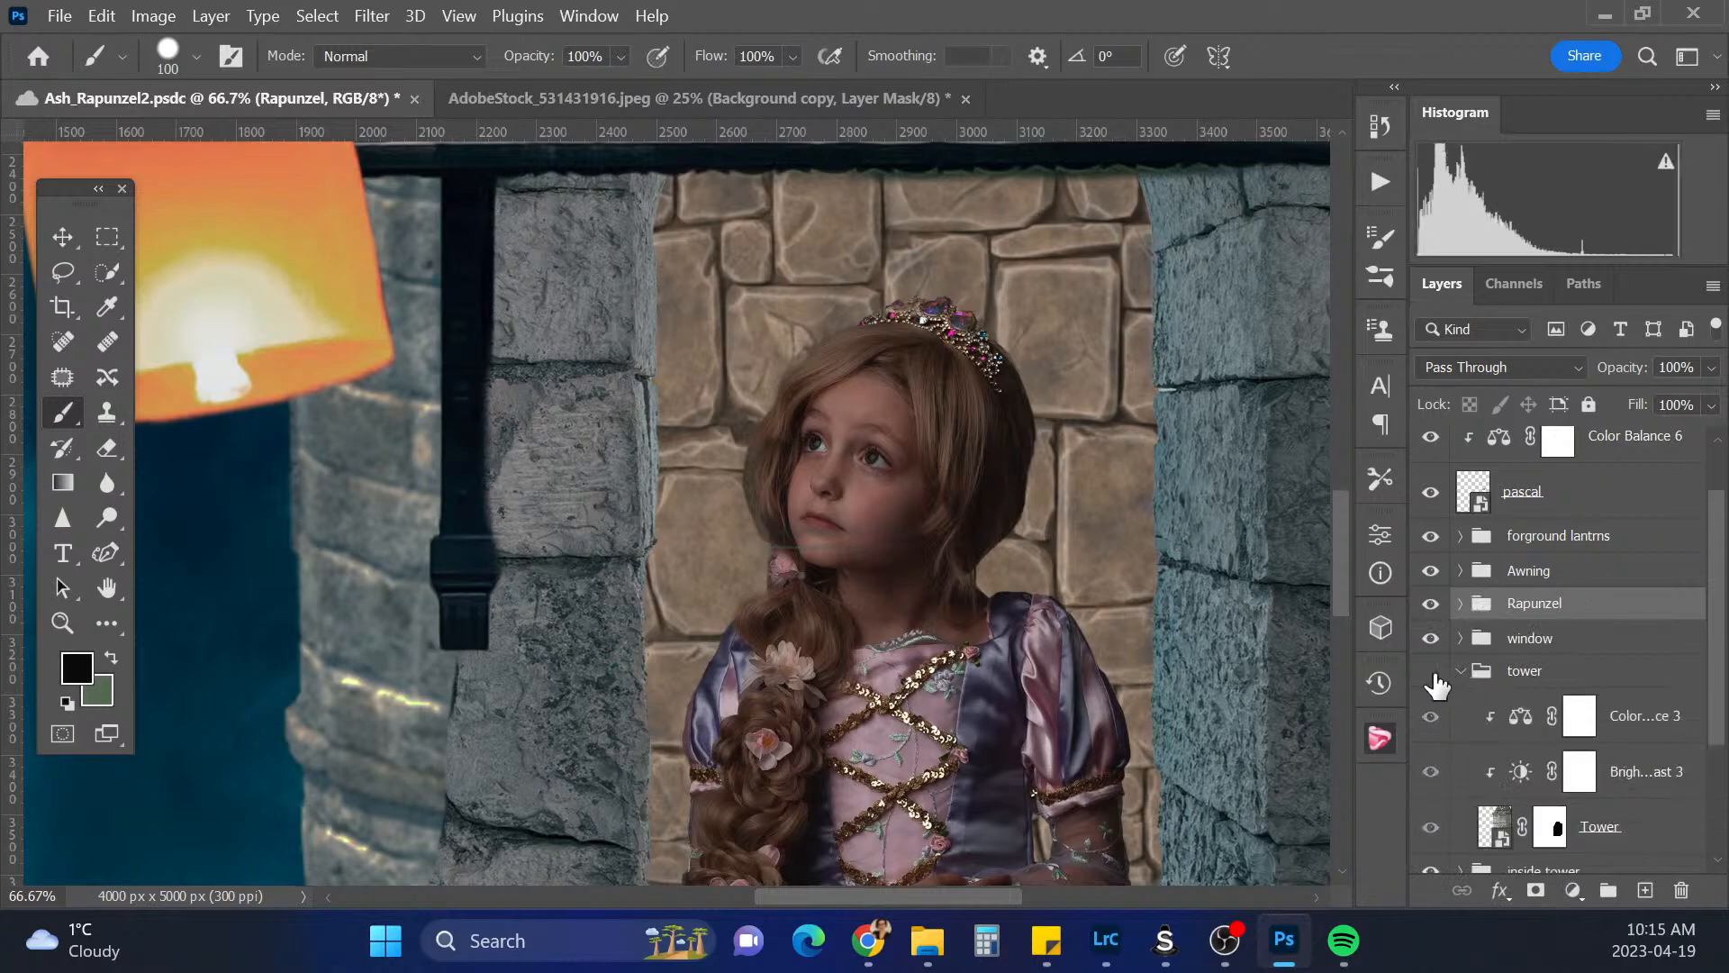
pyautogui.click(1431, 676)
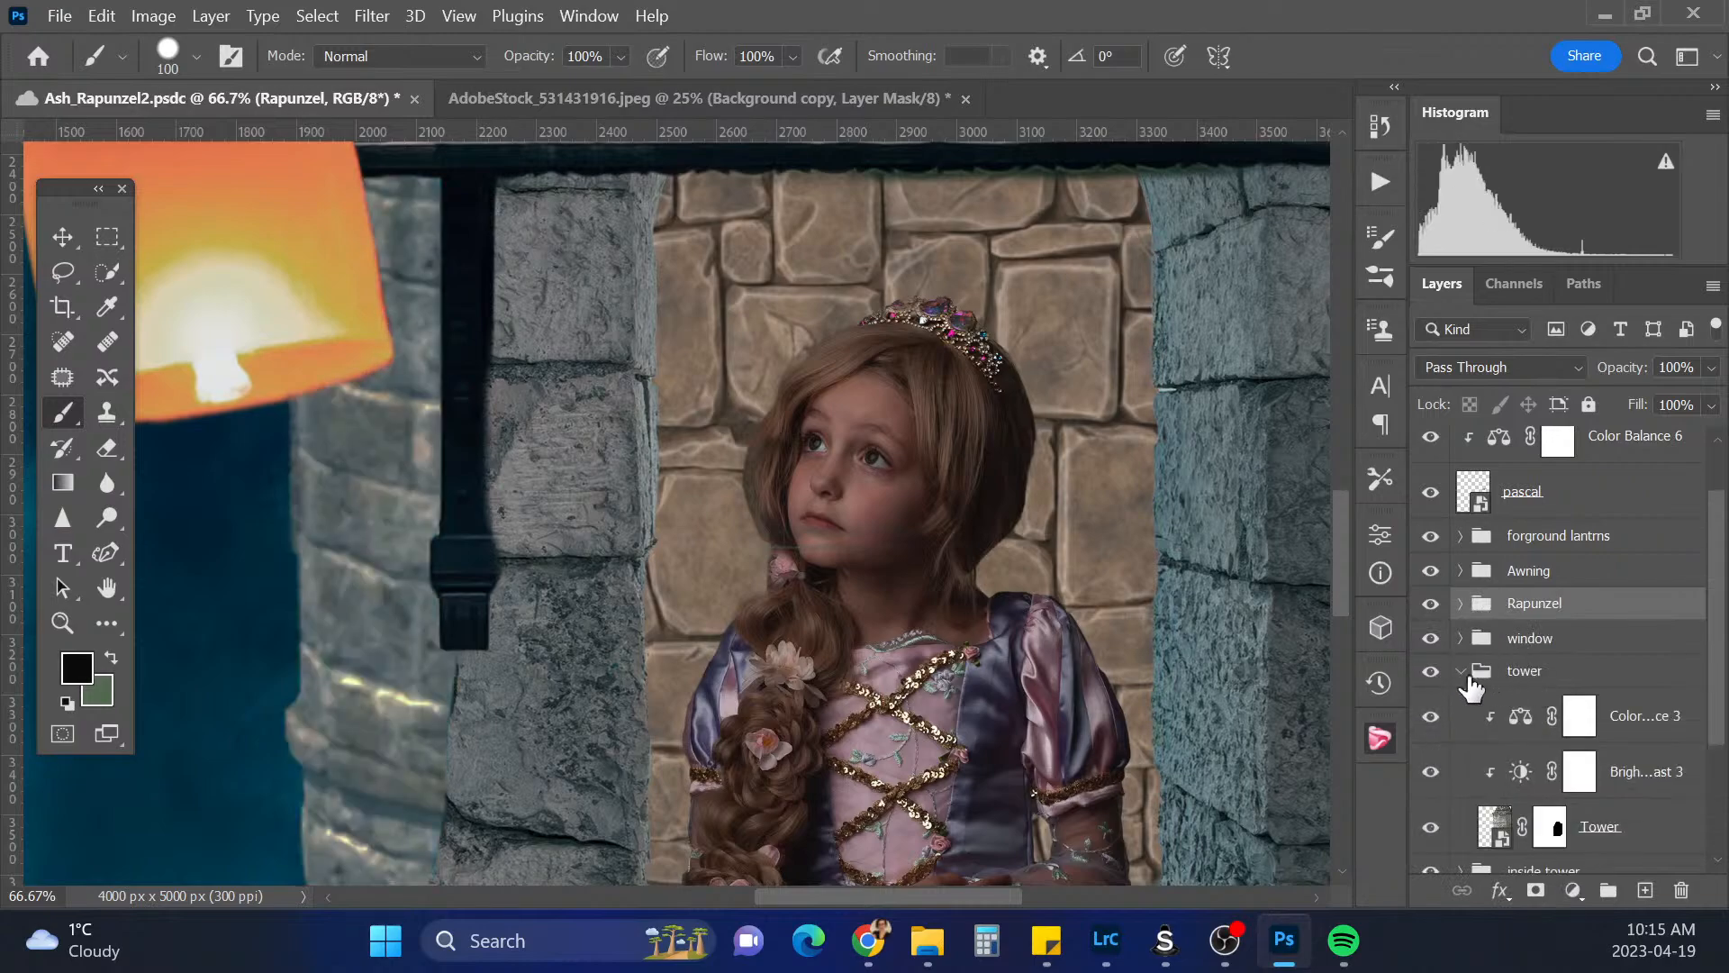
pyautogui.click(1462, 673)
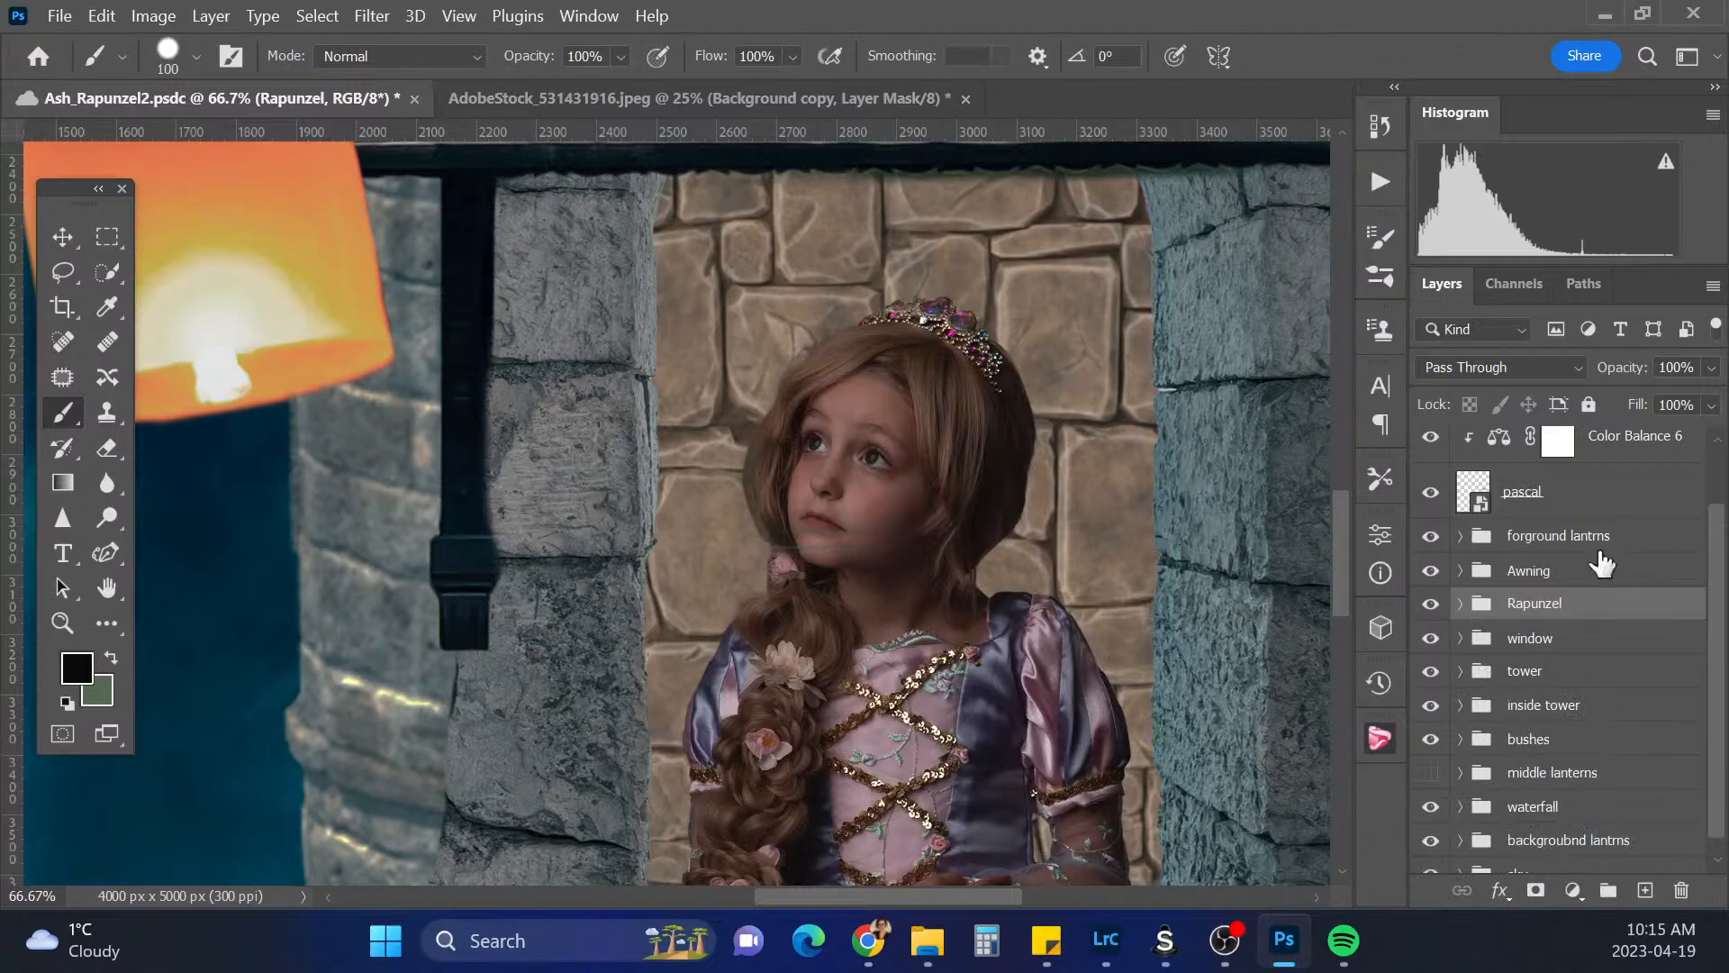
# Add a layer mask to the Awning group's Background copy layer and paint black beside the awning's left post
pyautogui.click(1432, 573)
pyautogui.click(1431, 571)
pyautogui.click(1531, 571)
pyautogui.click(1460, 571)
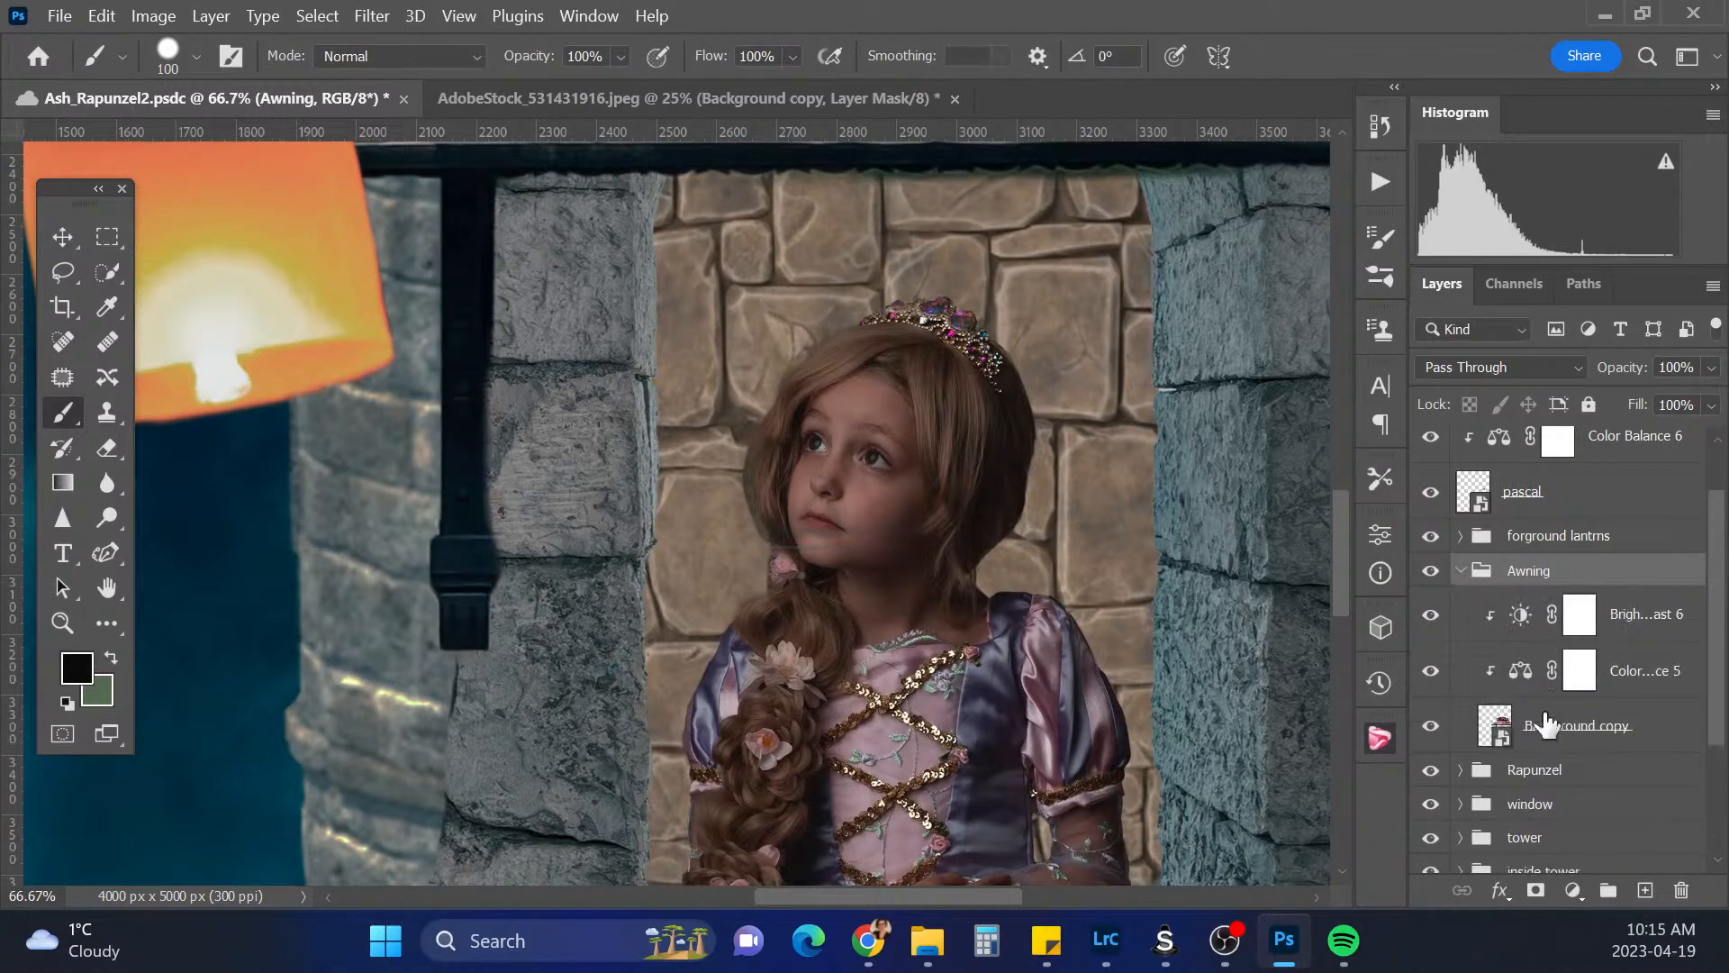
pyautogui.click(1551, 726)
pyautogui.click(1537, 891)
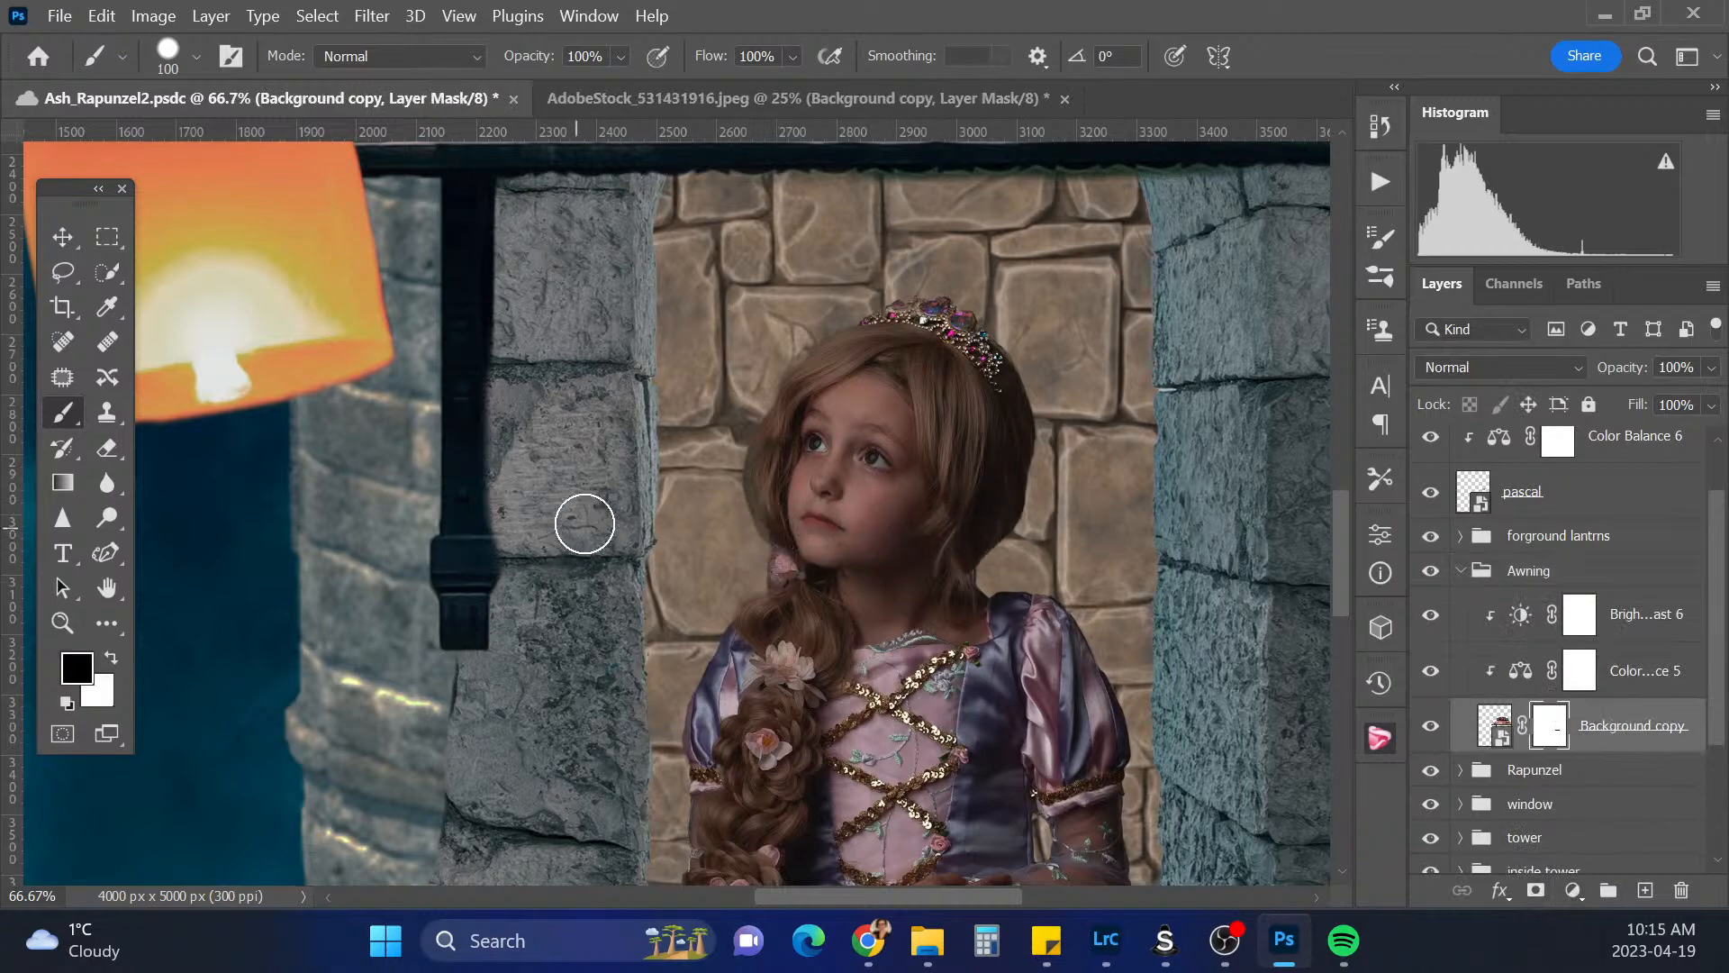
pyautogui.moveTo(567, 532); pyautogui.dragTo(537, 527)
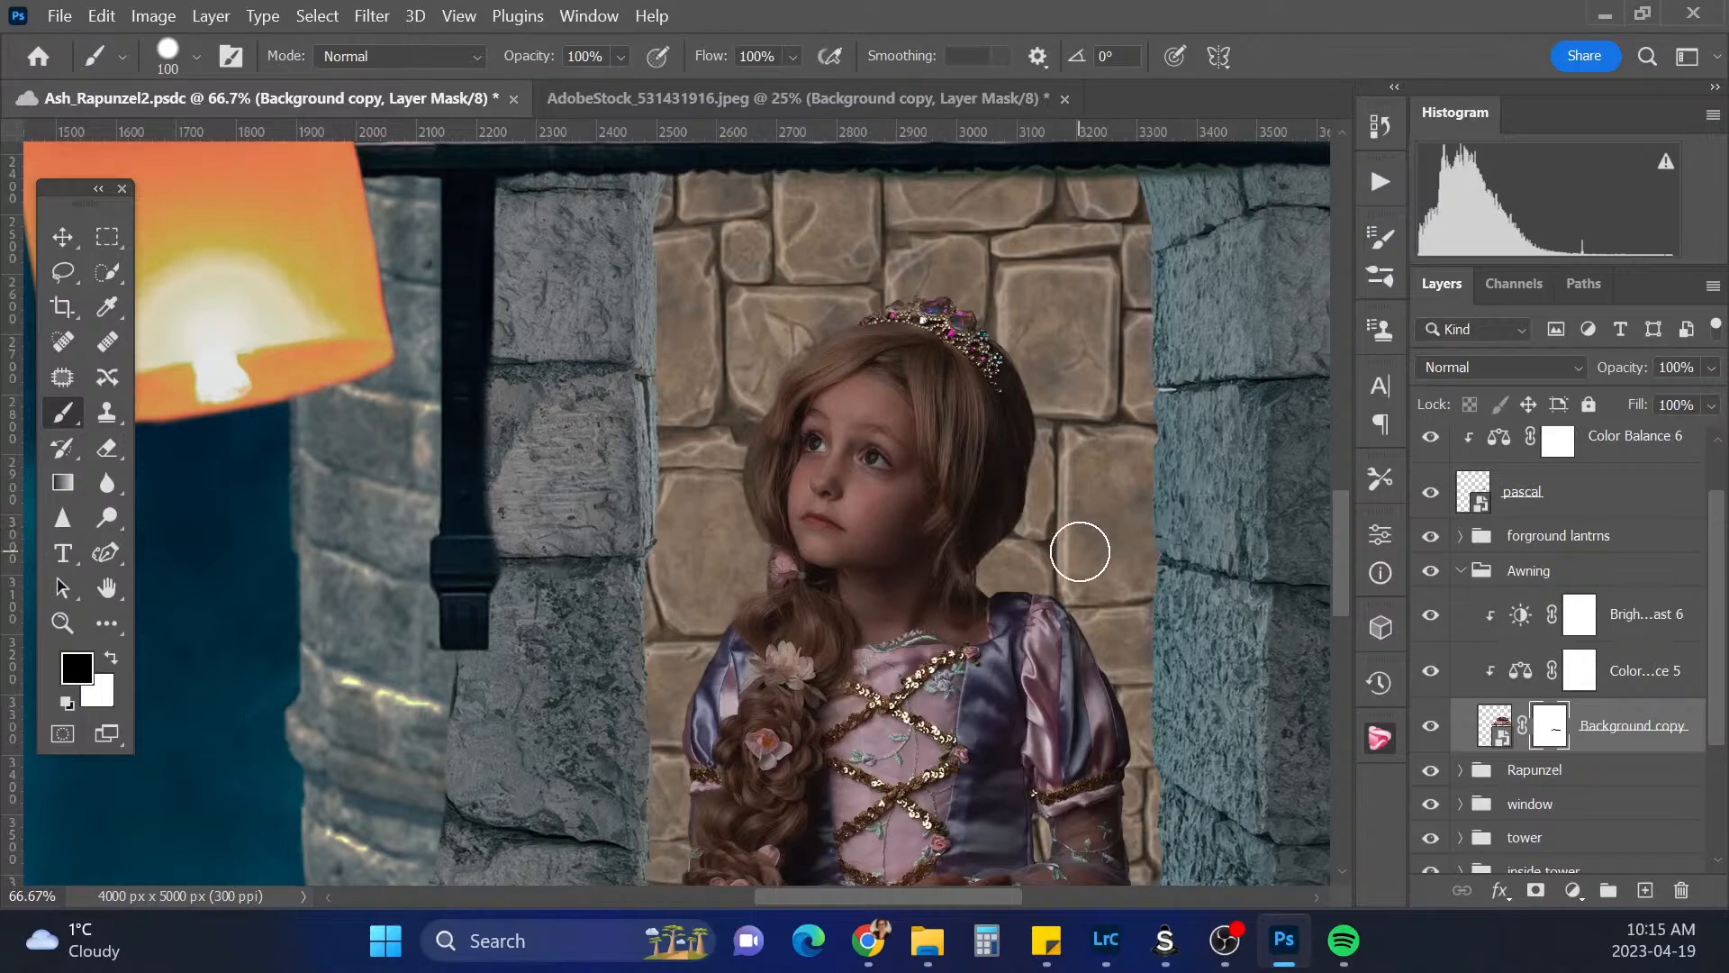
# Reduce the mask brush to 25 px for working along the edge of the awning's right post
pyautogui.moveTo(944, 892); pyautogui.dragTo(1038, 894)
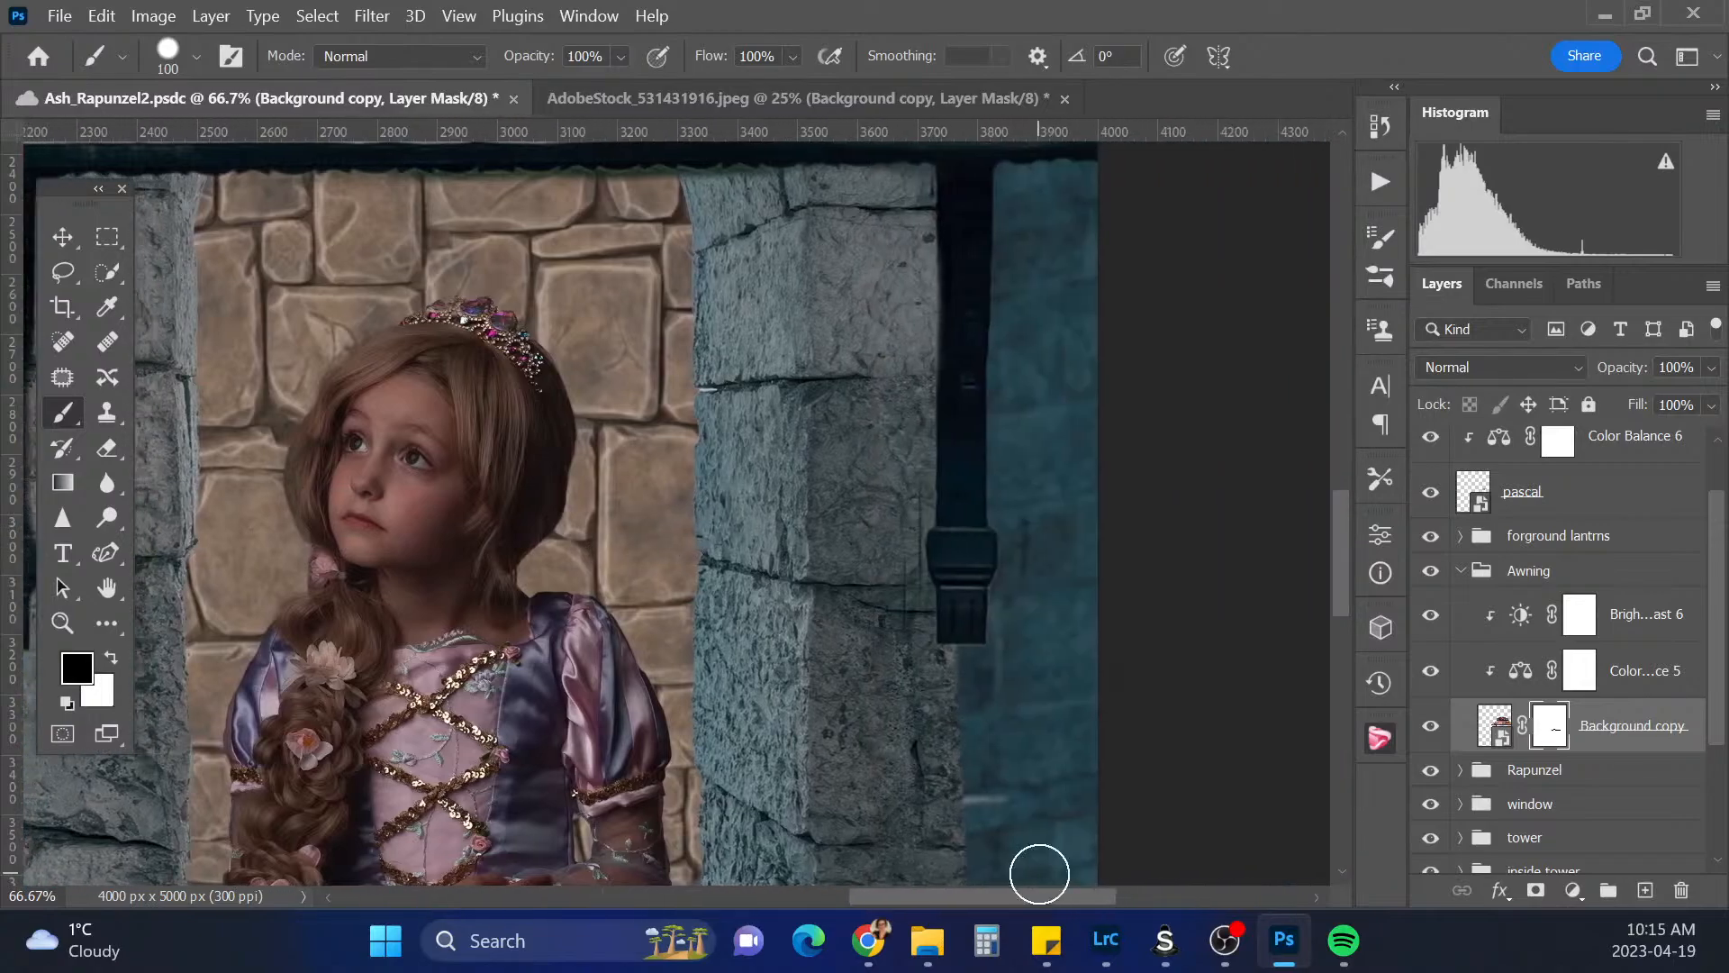
pyautogui.press('[')
pyautogui.press('[')
pyautogui.press('[')
pyautogui.press('[')
pyautogui.press('[')
pyautogui.press('[')
pyautogui.press('[')
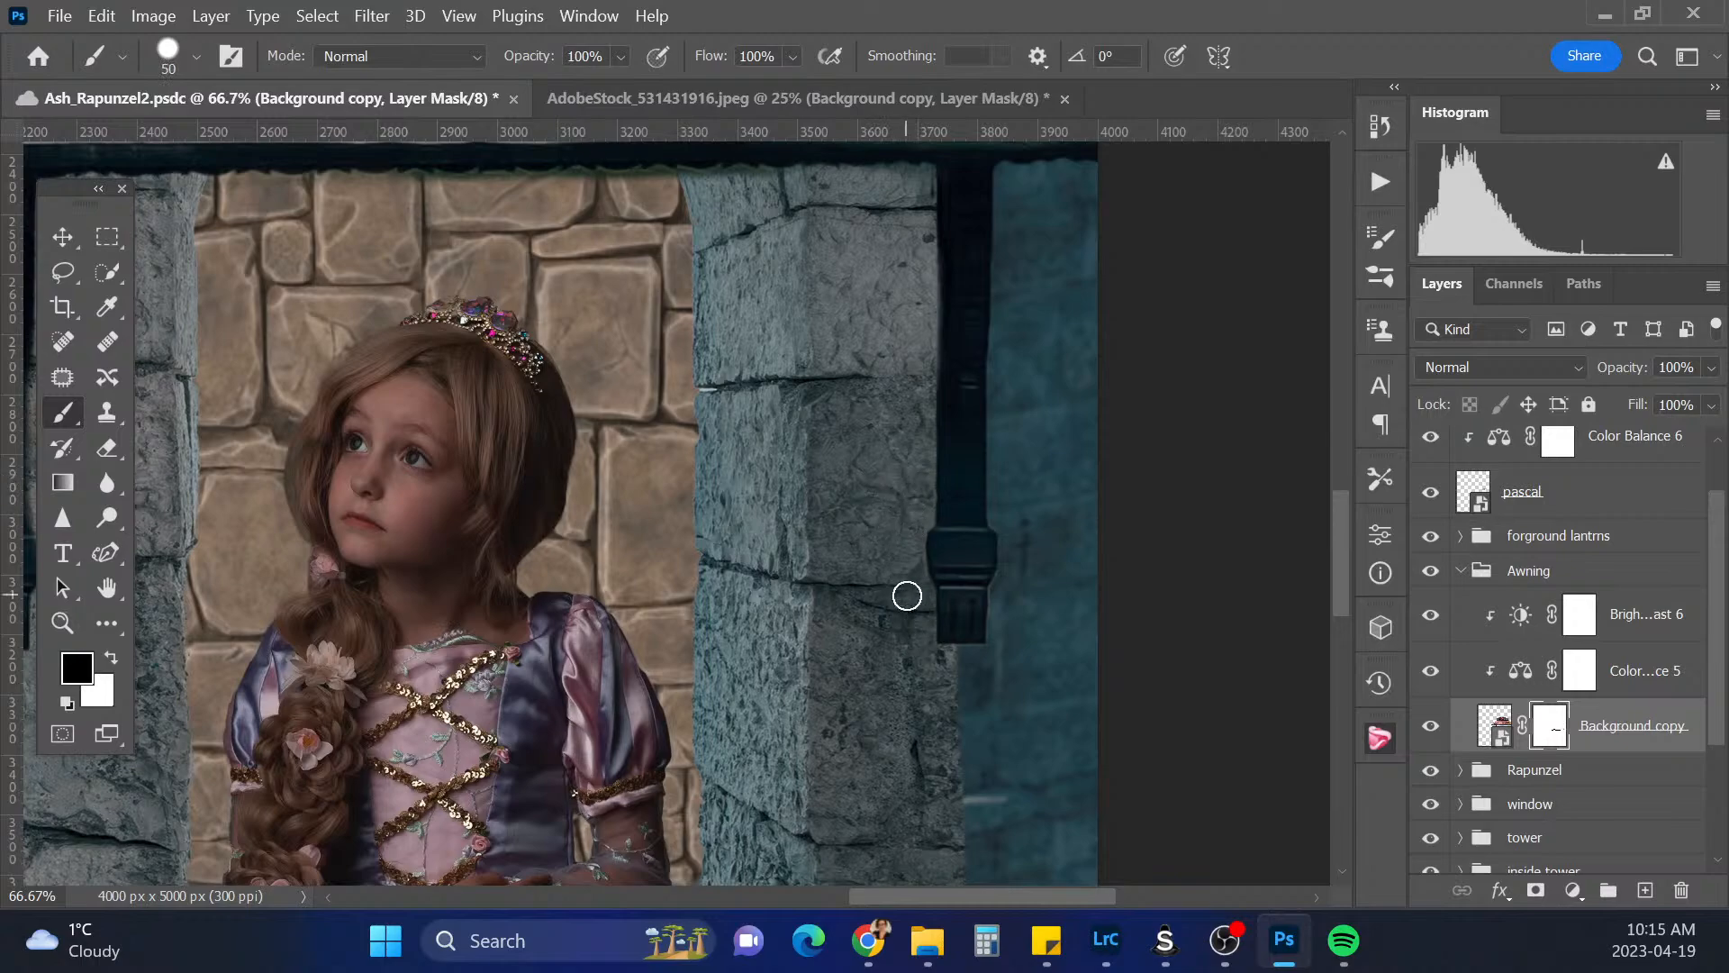
pyautogui.press('[')
# Collapse the Awning group, scale it to about 110% with Free Transform, and position it over the tower window
pyautogui.hotkey('ctrl', '-')
pyautogui.hotkey('ctrl', '-')
pyautogui.hotkey('ctrl', '-')
pyautogui.hotkey('ctrl', '-')
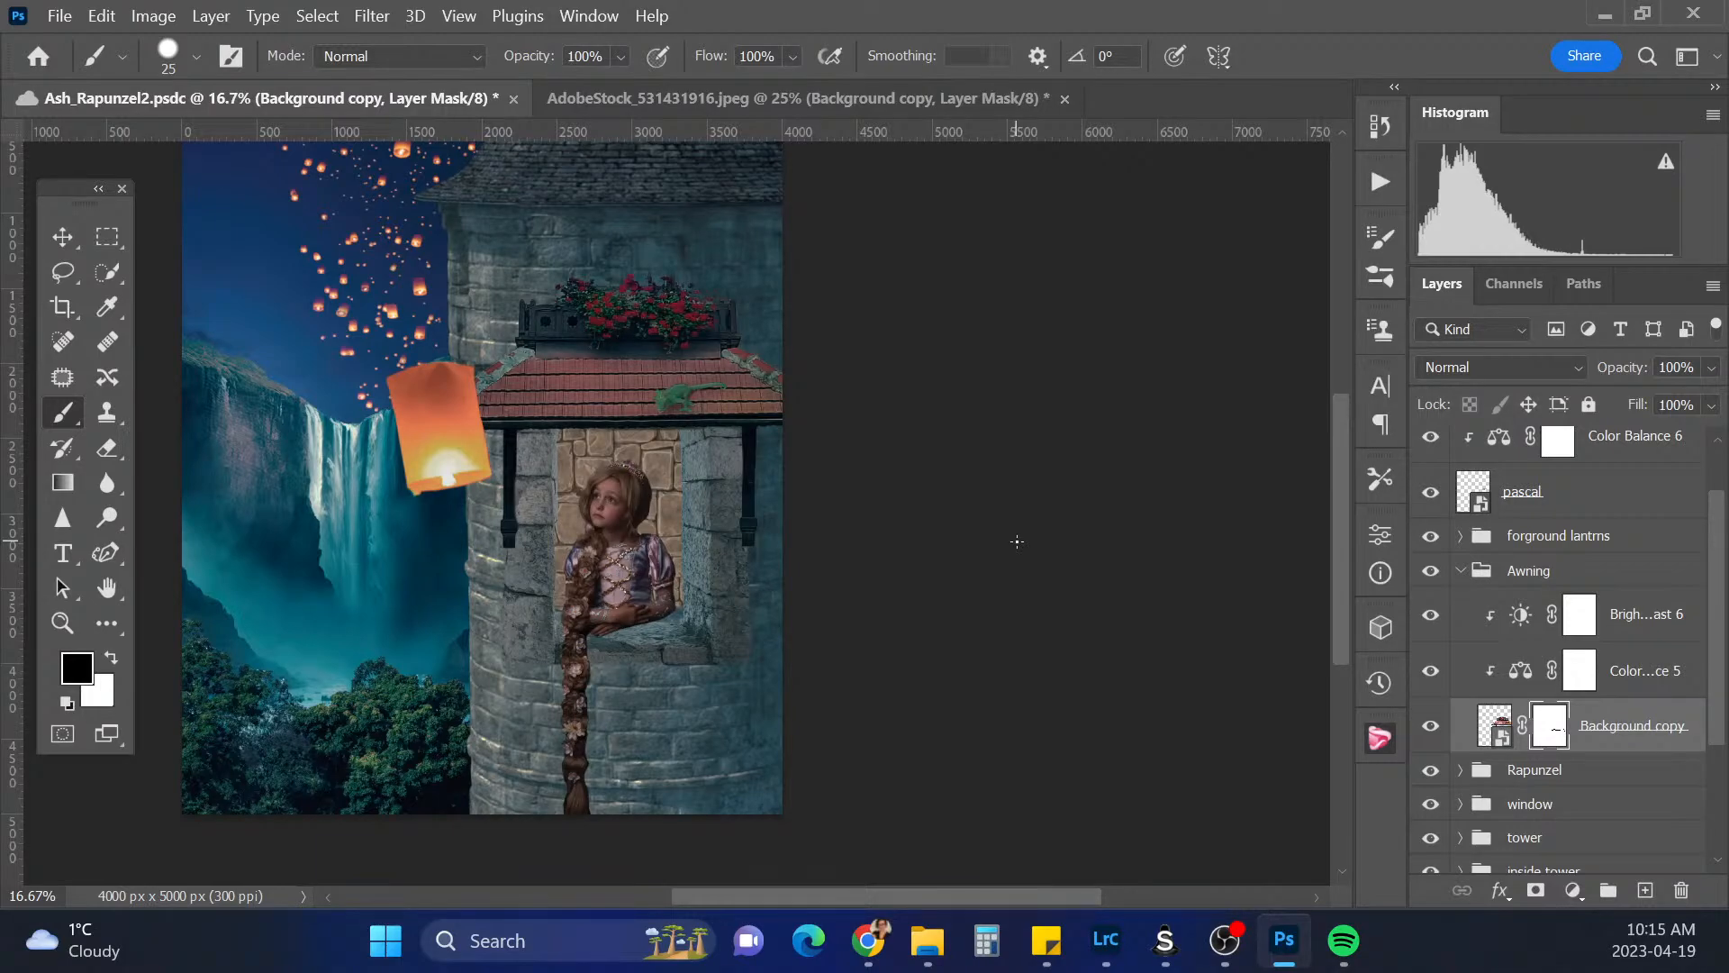
pyautogui.click(1462, 570)
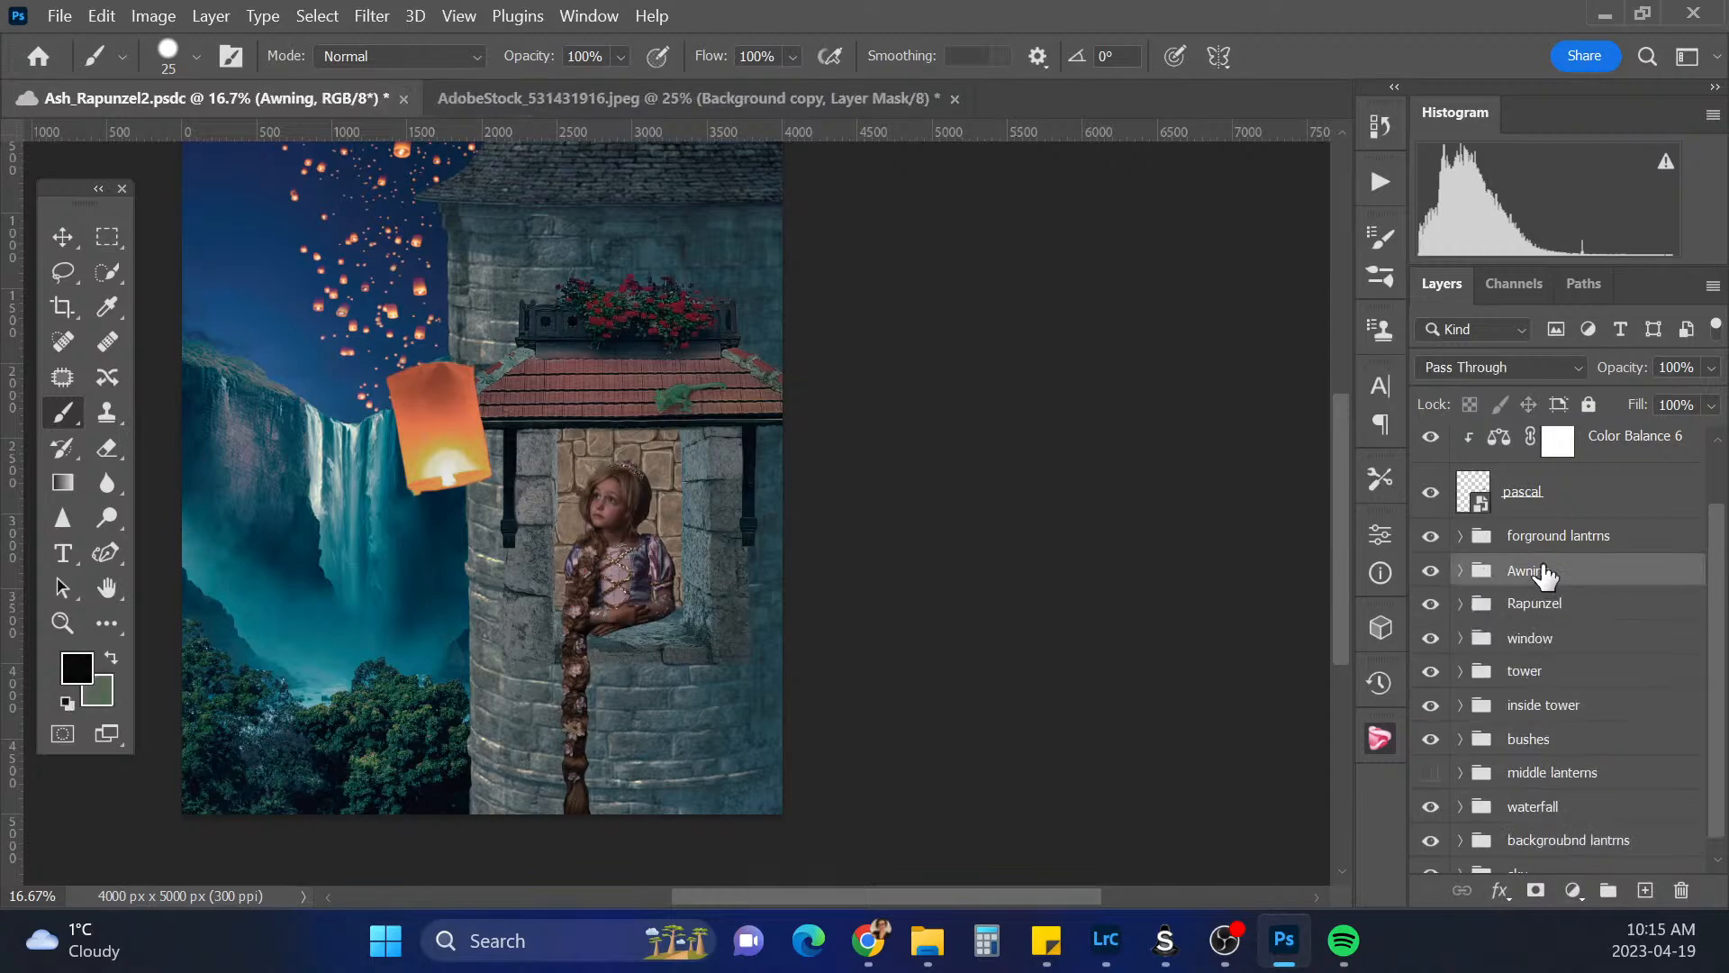
pyautogui.hotkey('ctrl', 't')
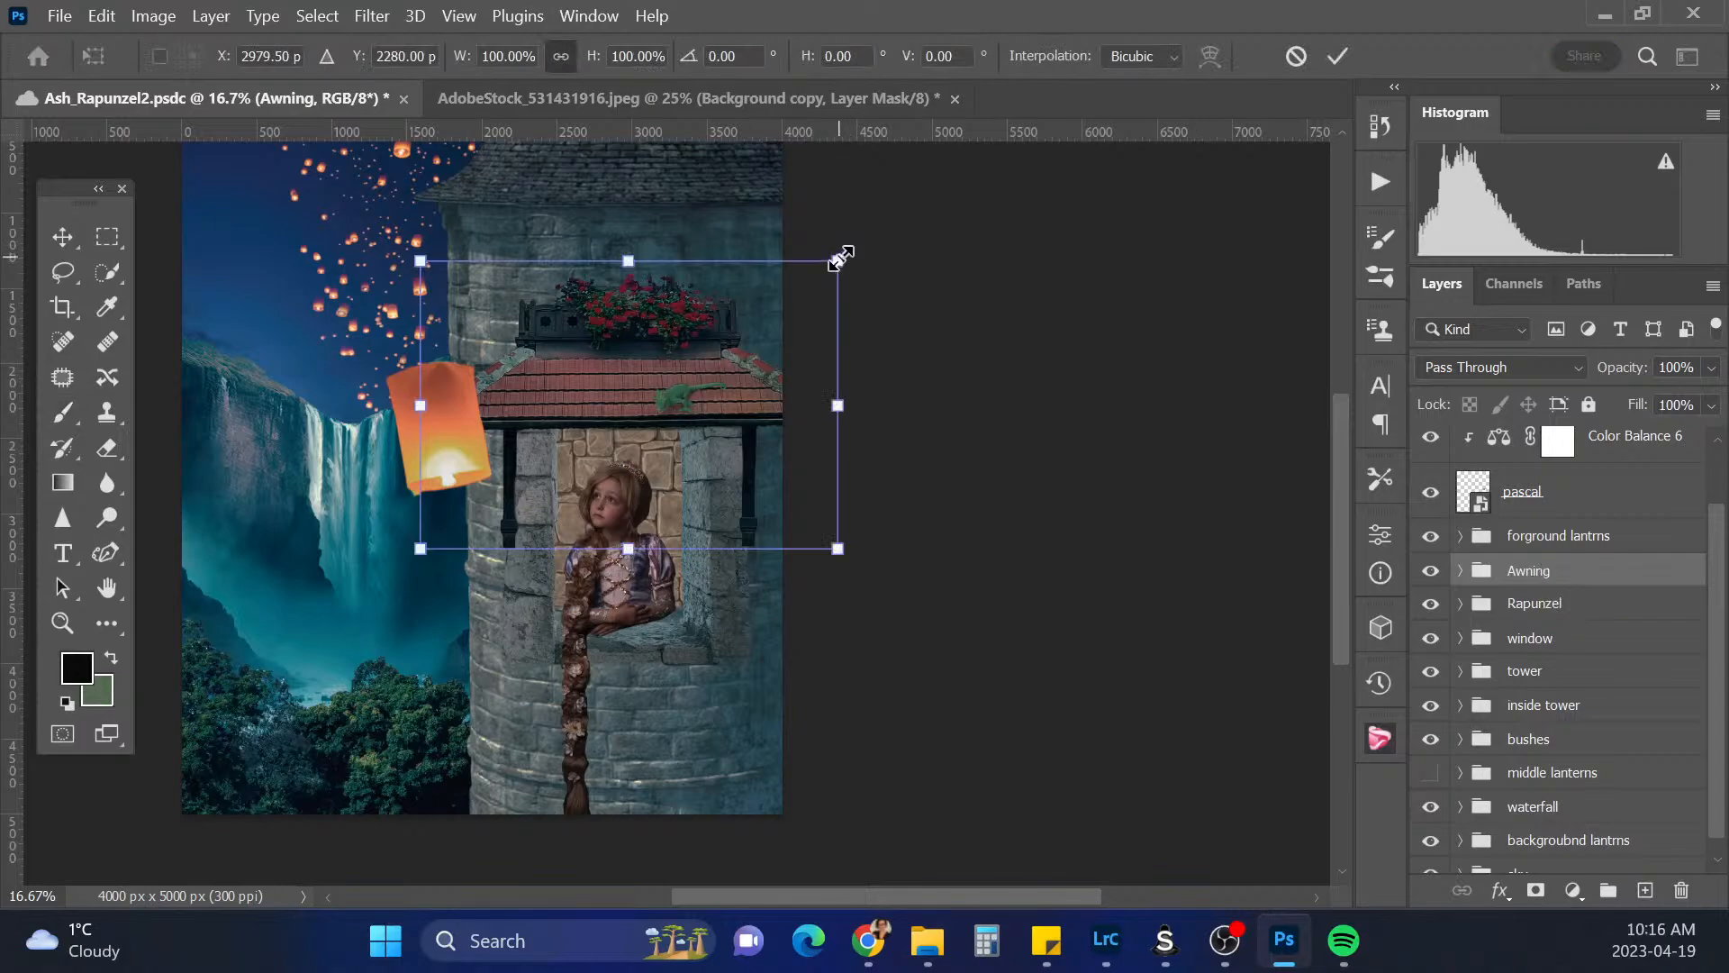
pyautogui.moveTo(838, 262); pyautogui.dragTo(859, 245)
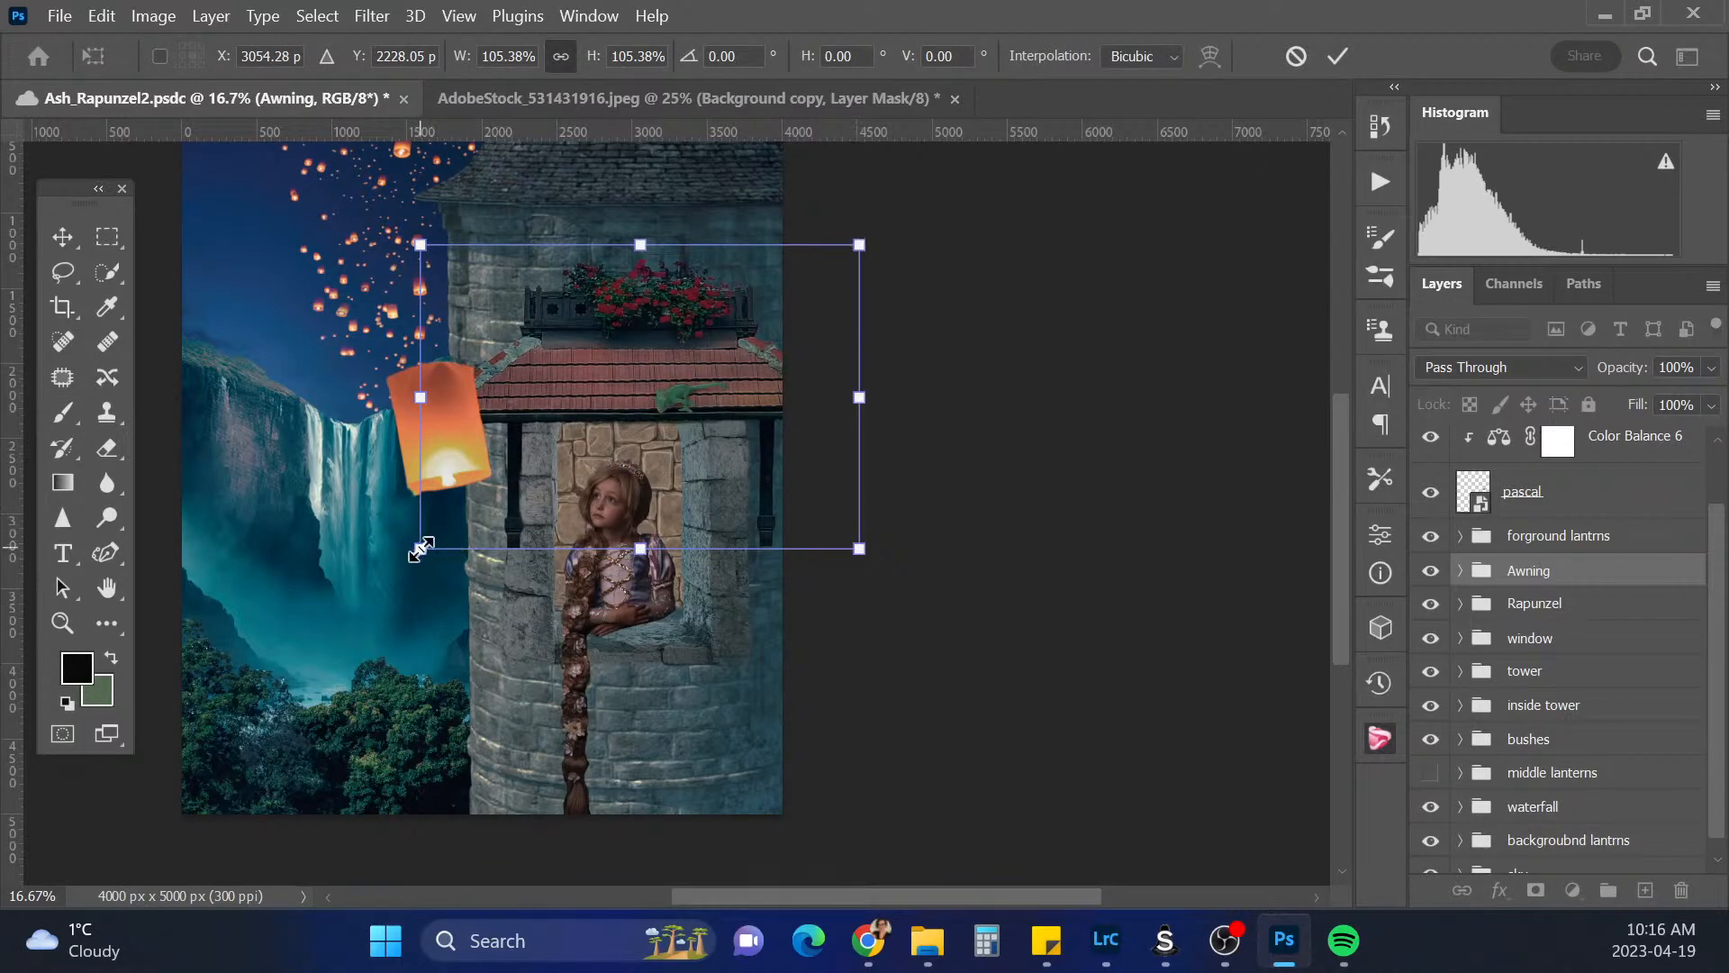
pyautogui.moveTo(421, 549); pyautogui.dragTo(403, 563)
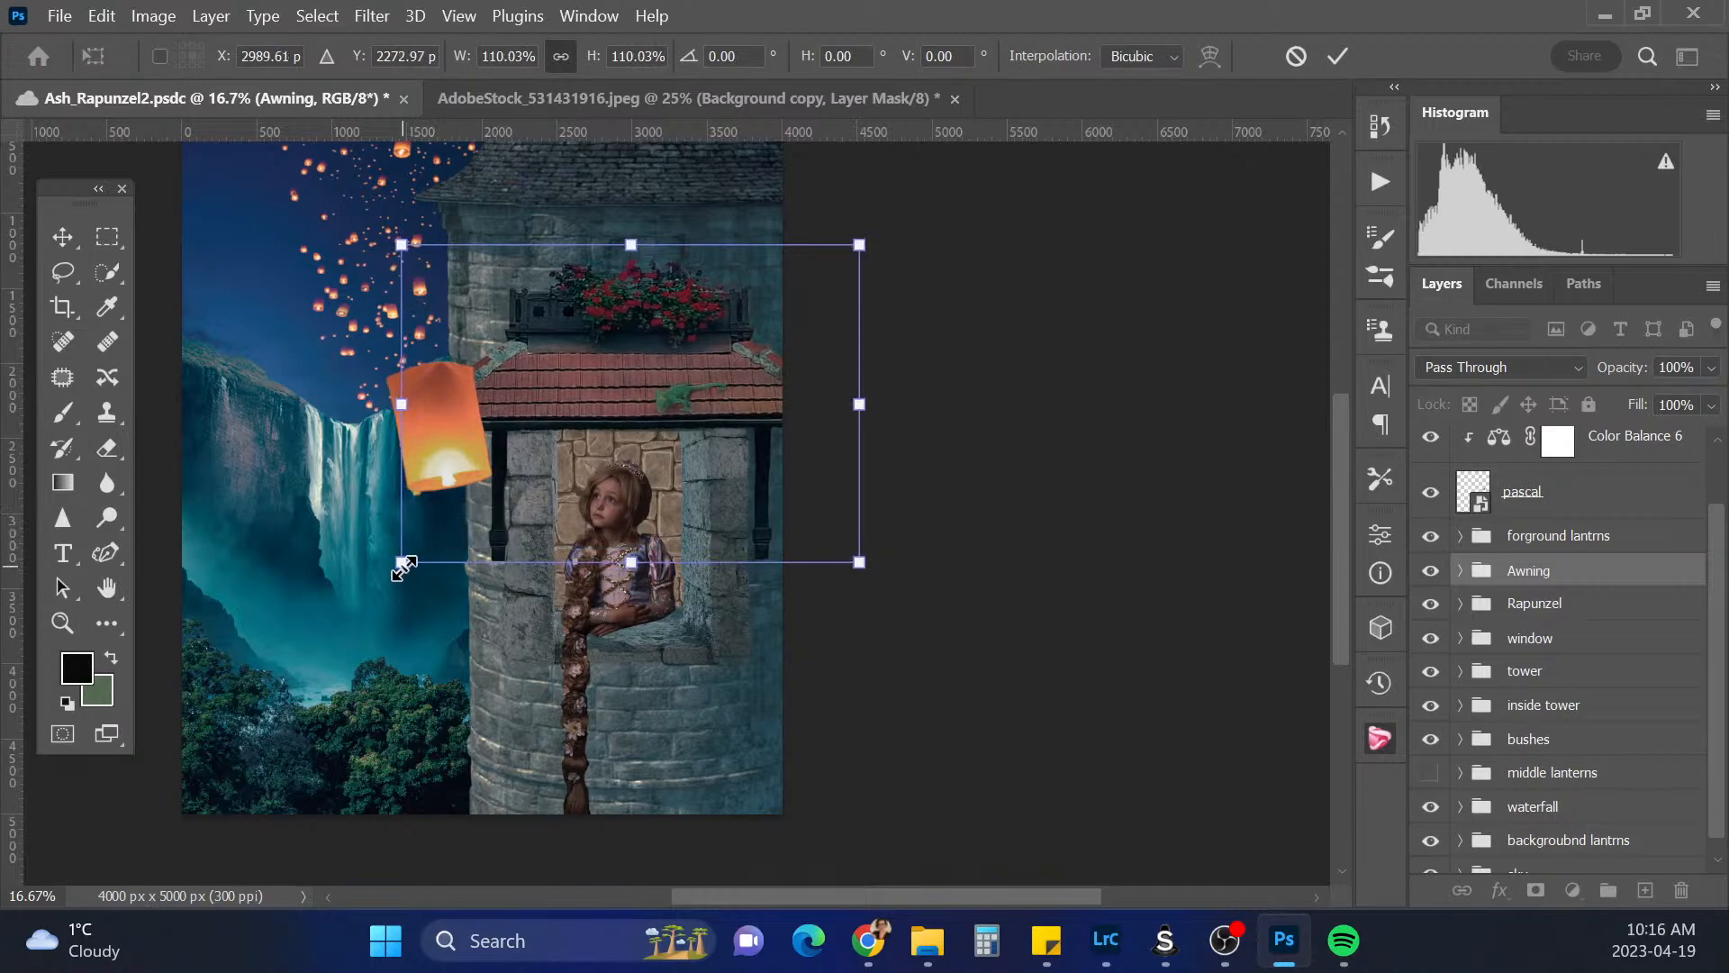
pyautogui.moveTo(784, 391)
pyautogui.mouseDown()
pyautogui.moveTo(780, 309)
pyautogui.moveTo(782, 380)
pyautogui.mouseUp()
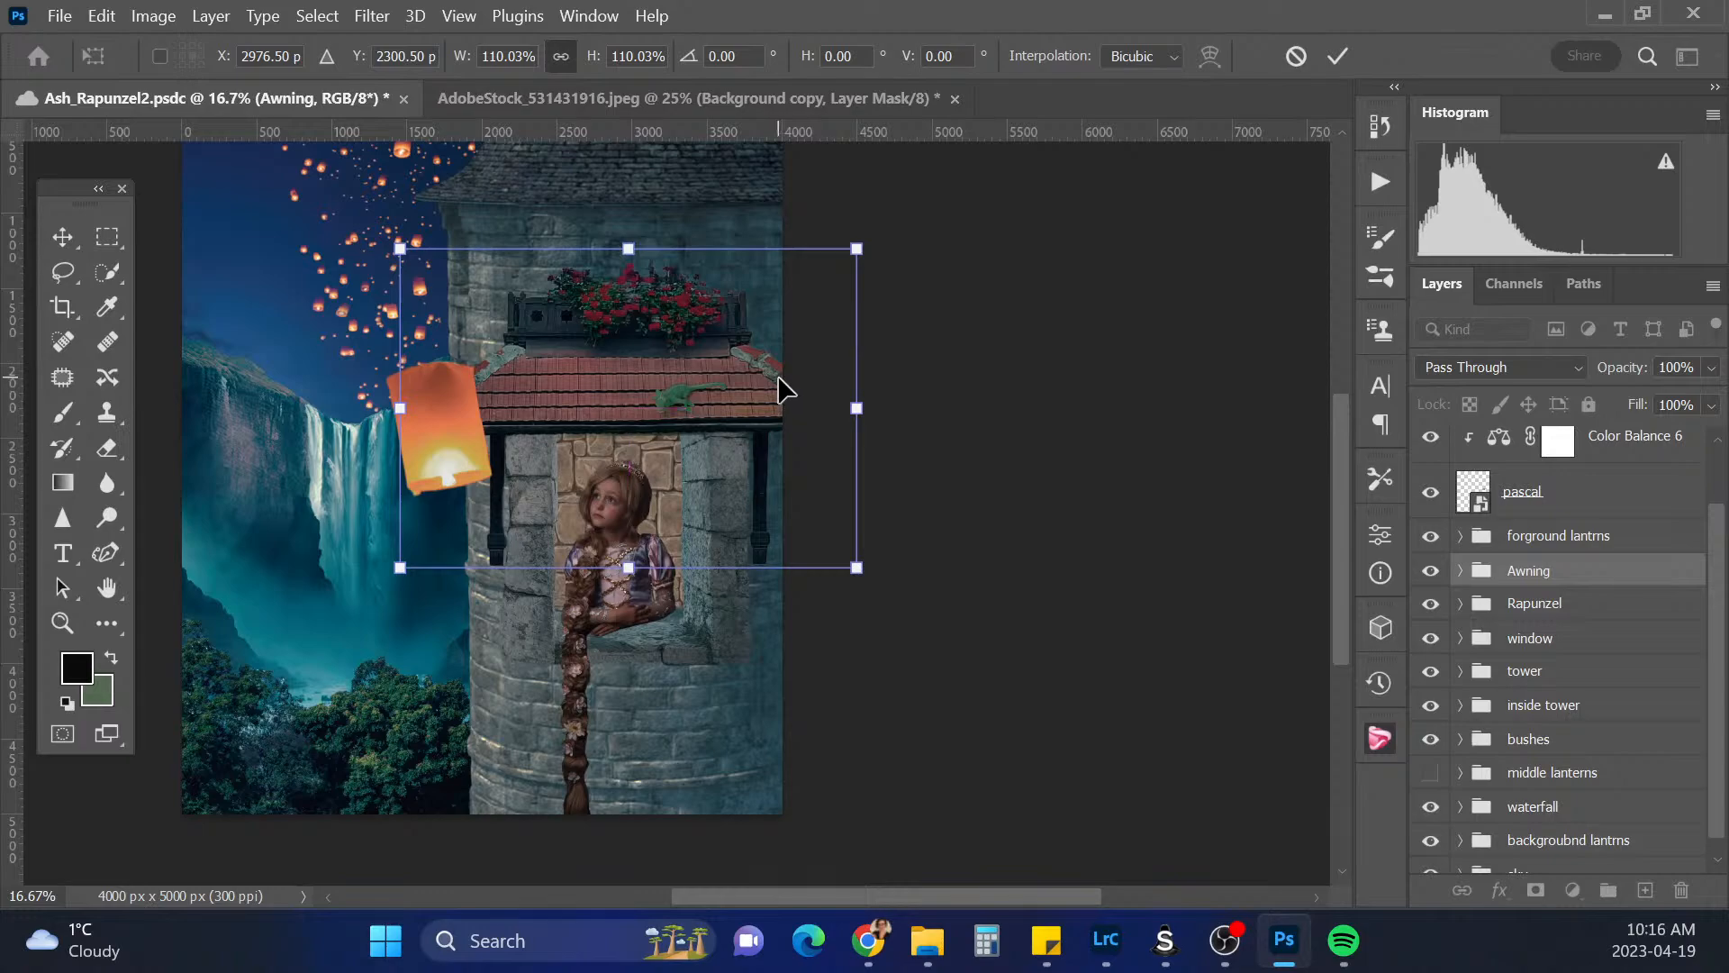
pyautogui.press('Return')
pyautogui.press('b')
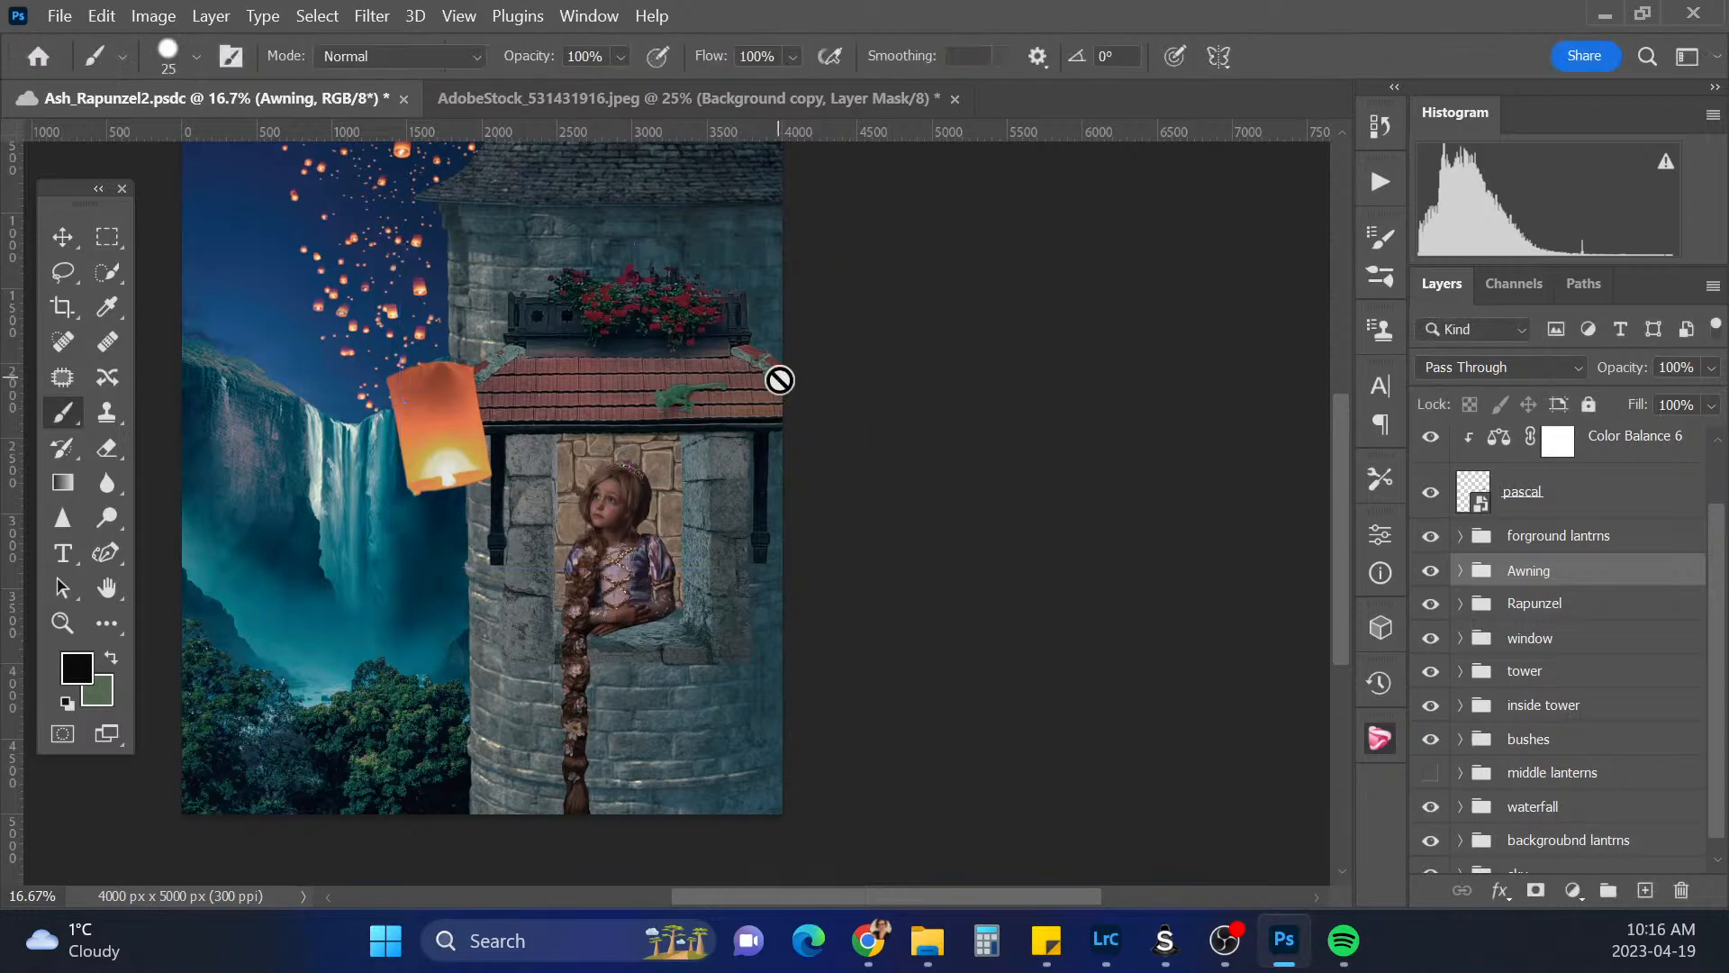
# Add a Hue/Saturation adjustment above the Awning group's Color Balance 5 layer and set the Reds saturation to -93
pyautogui.hotkey('ctrl', '-')
pyautogui.hotkey('ctrl', '-')
pyautogui.hotkey('ctrl', '+')
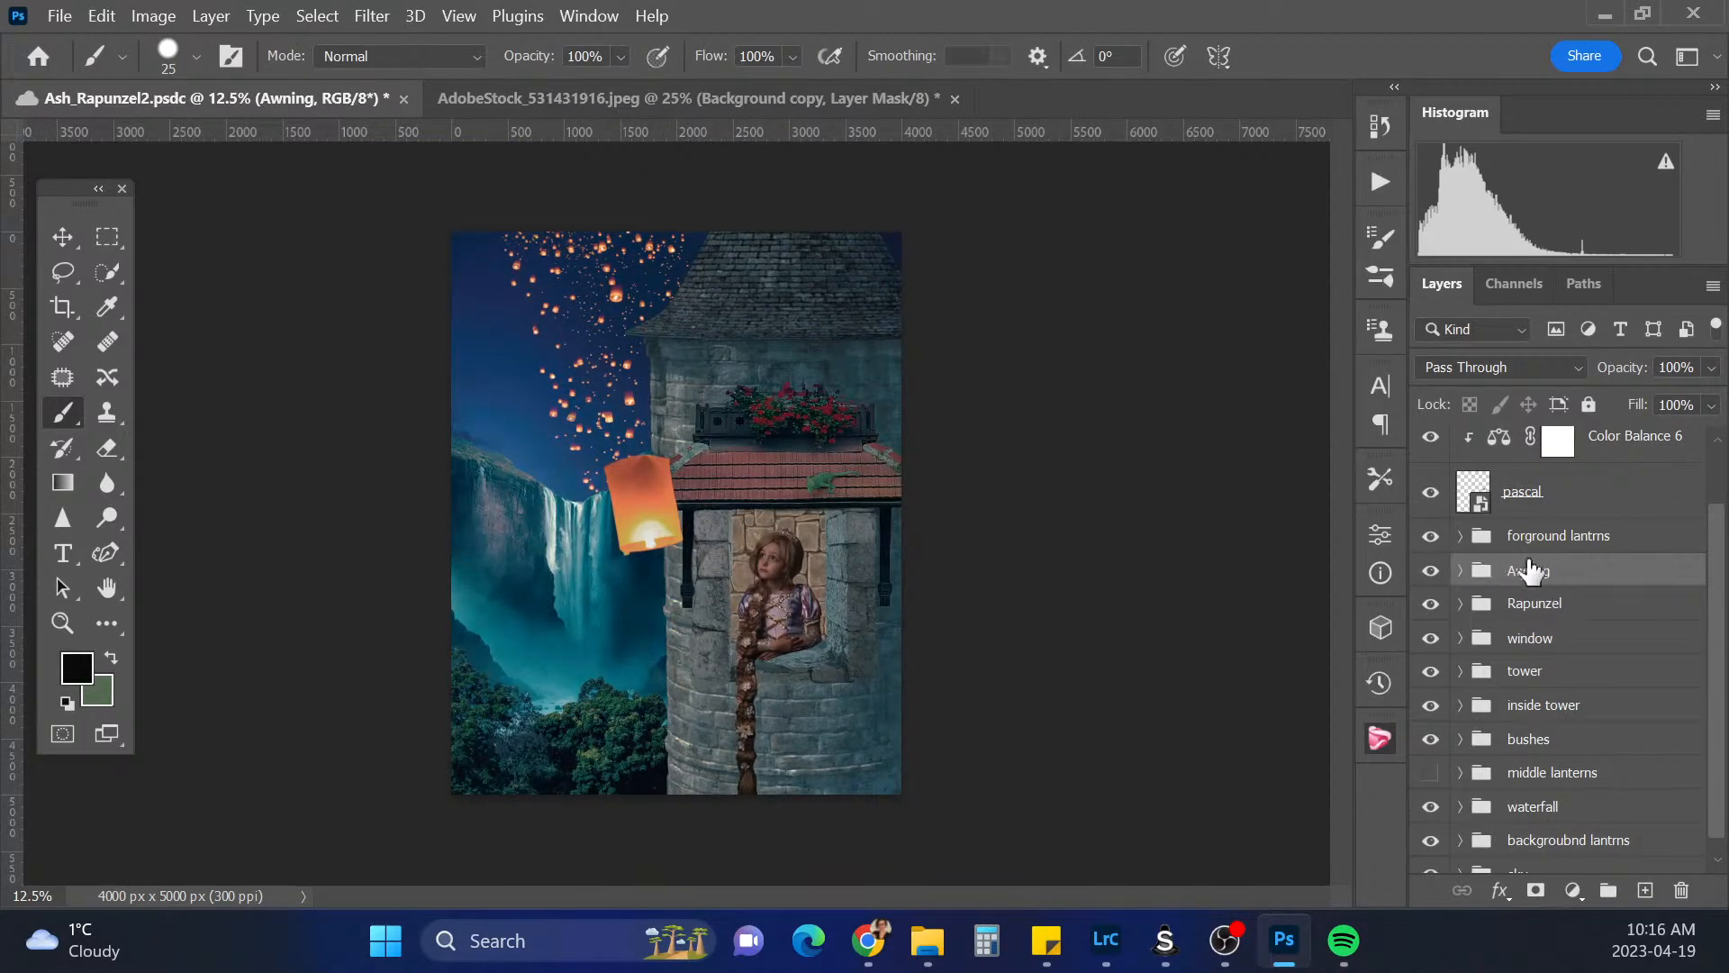
pyautogui.click(1461, 571)
pyautogui.click(1608, 671)
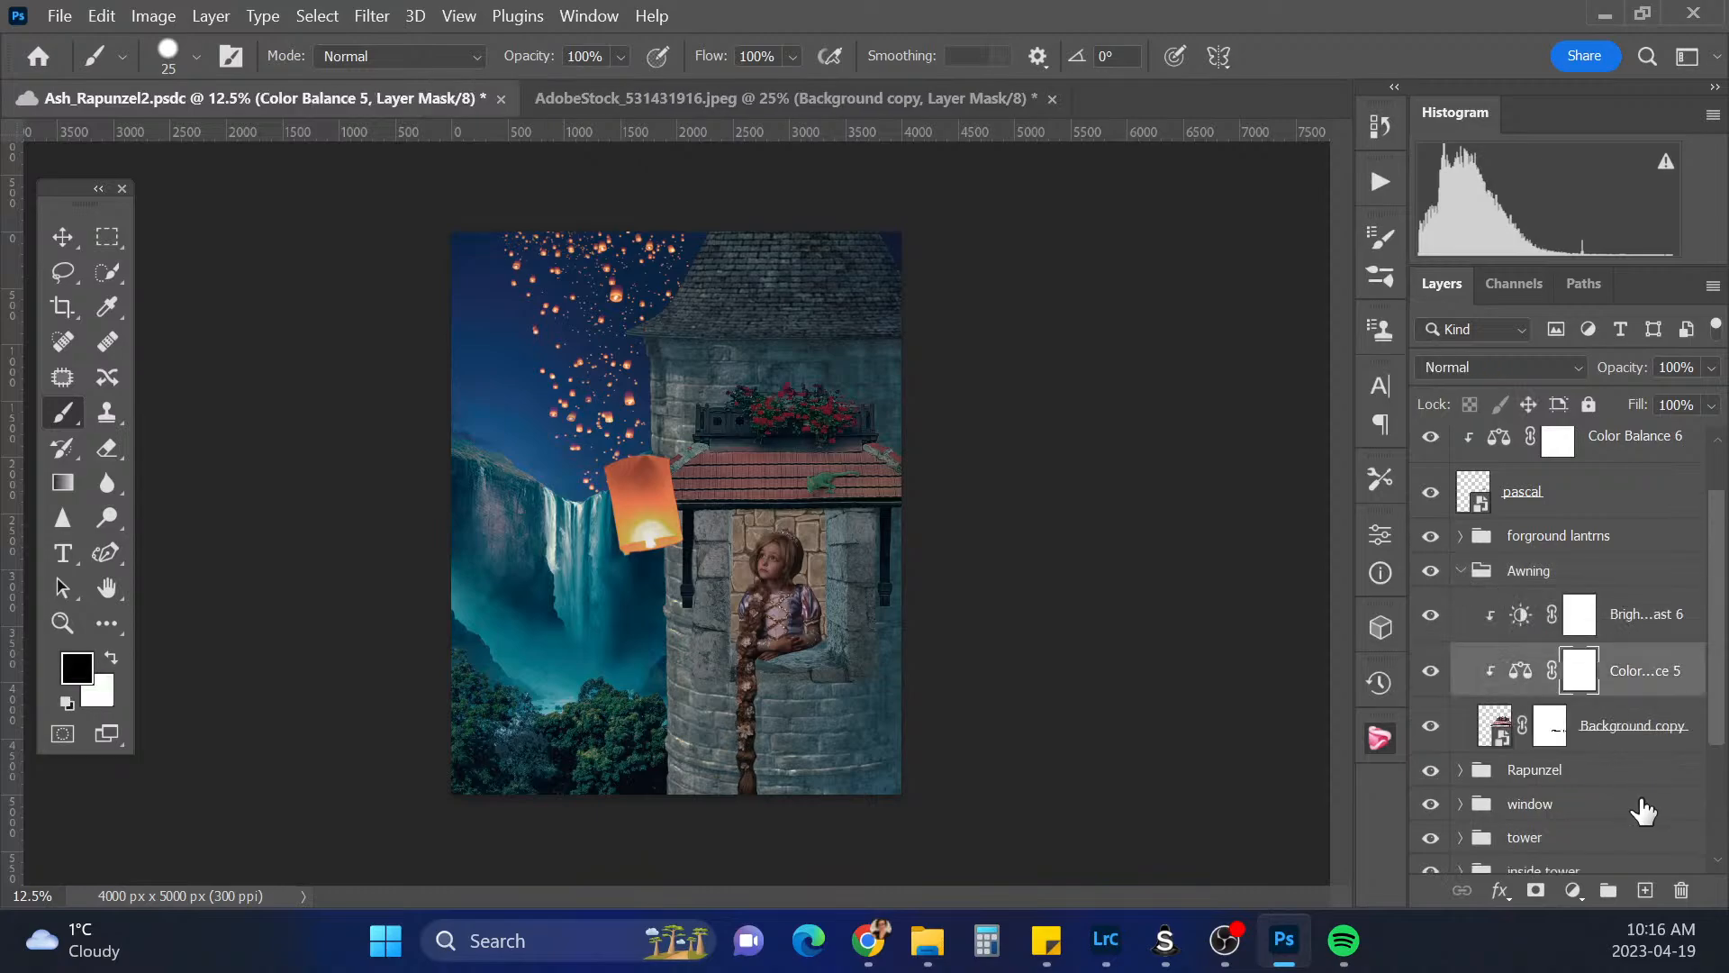
pyautogui.click(1574, 891)
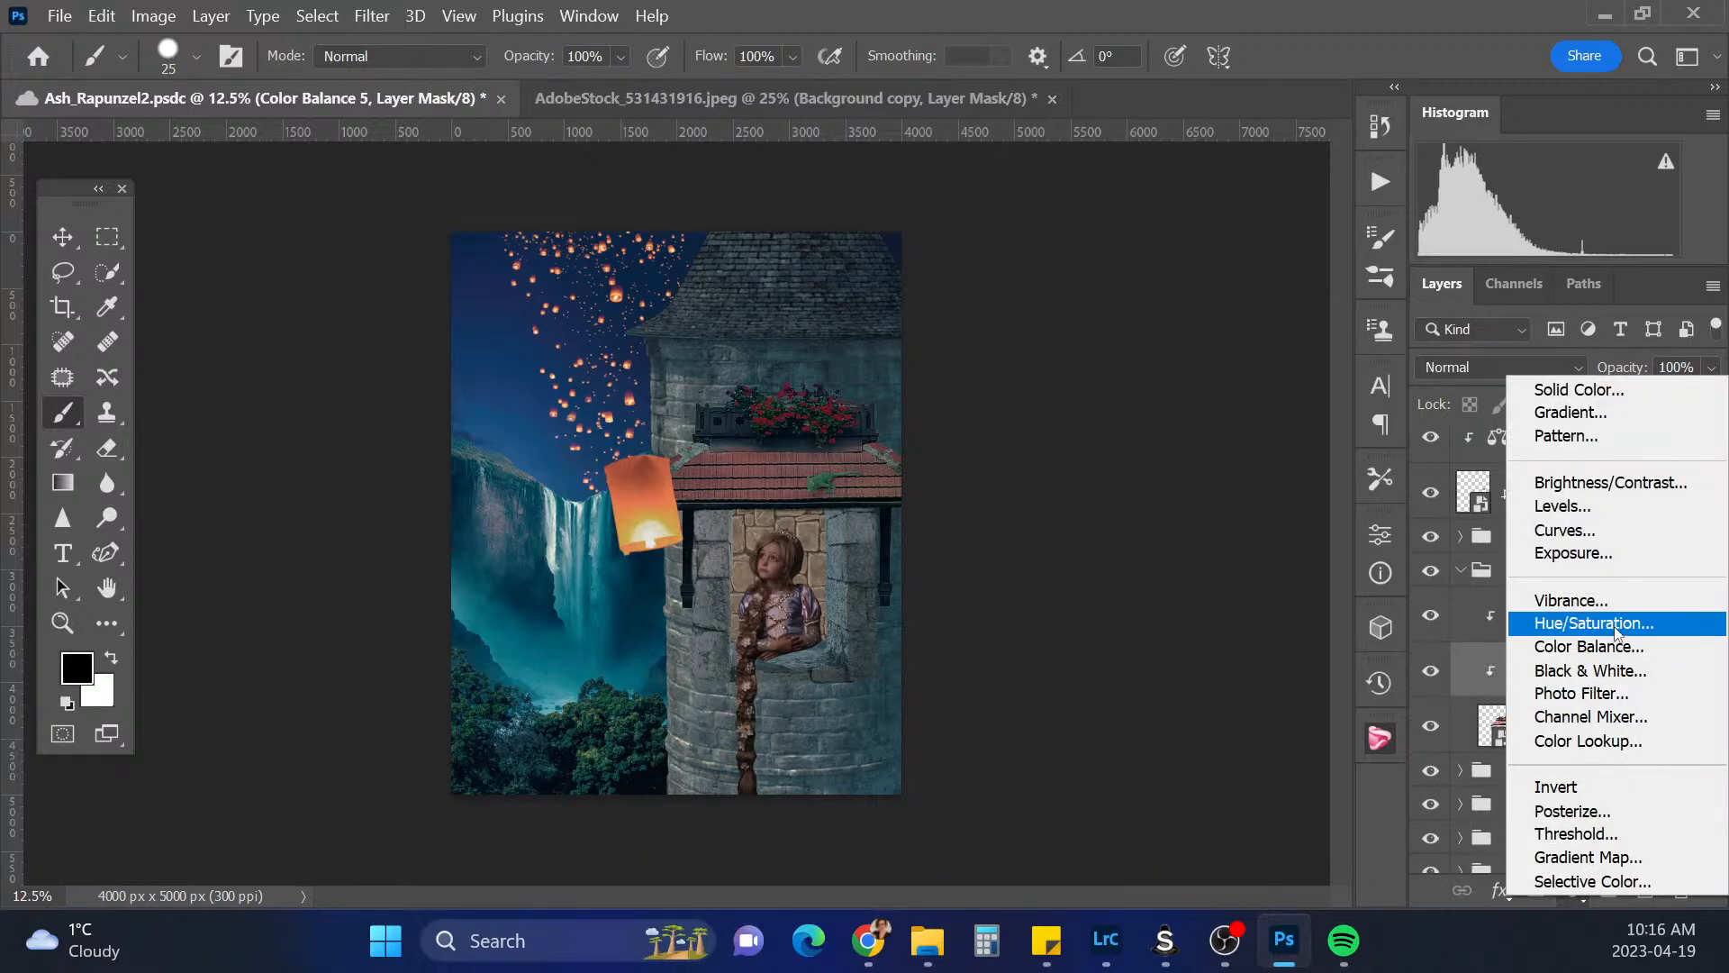
pyautogui.click(1617, 626)
pyautogui.click(1194, 411)
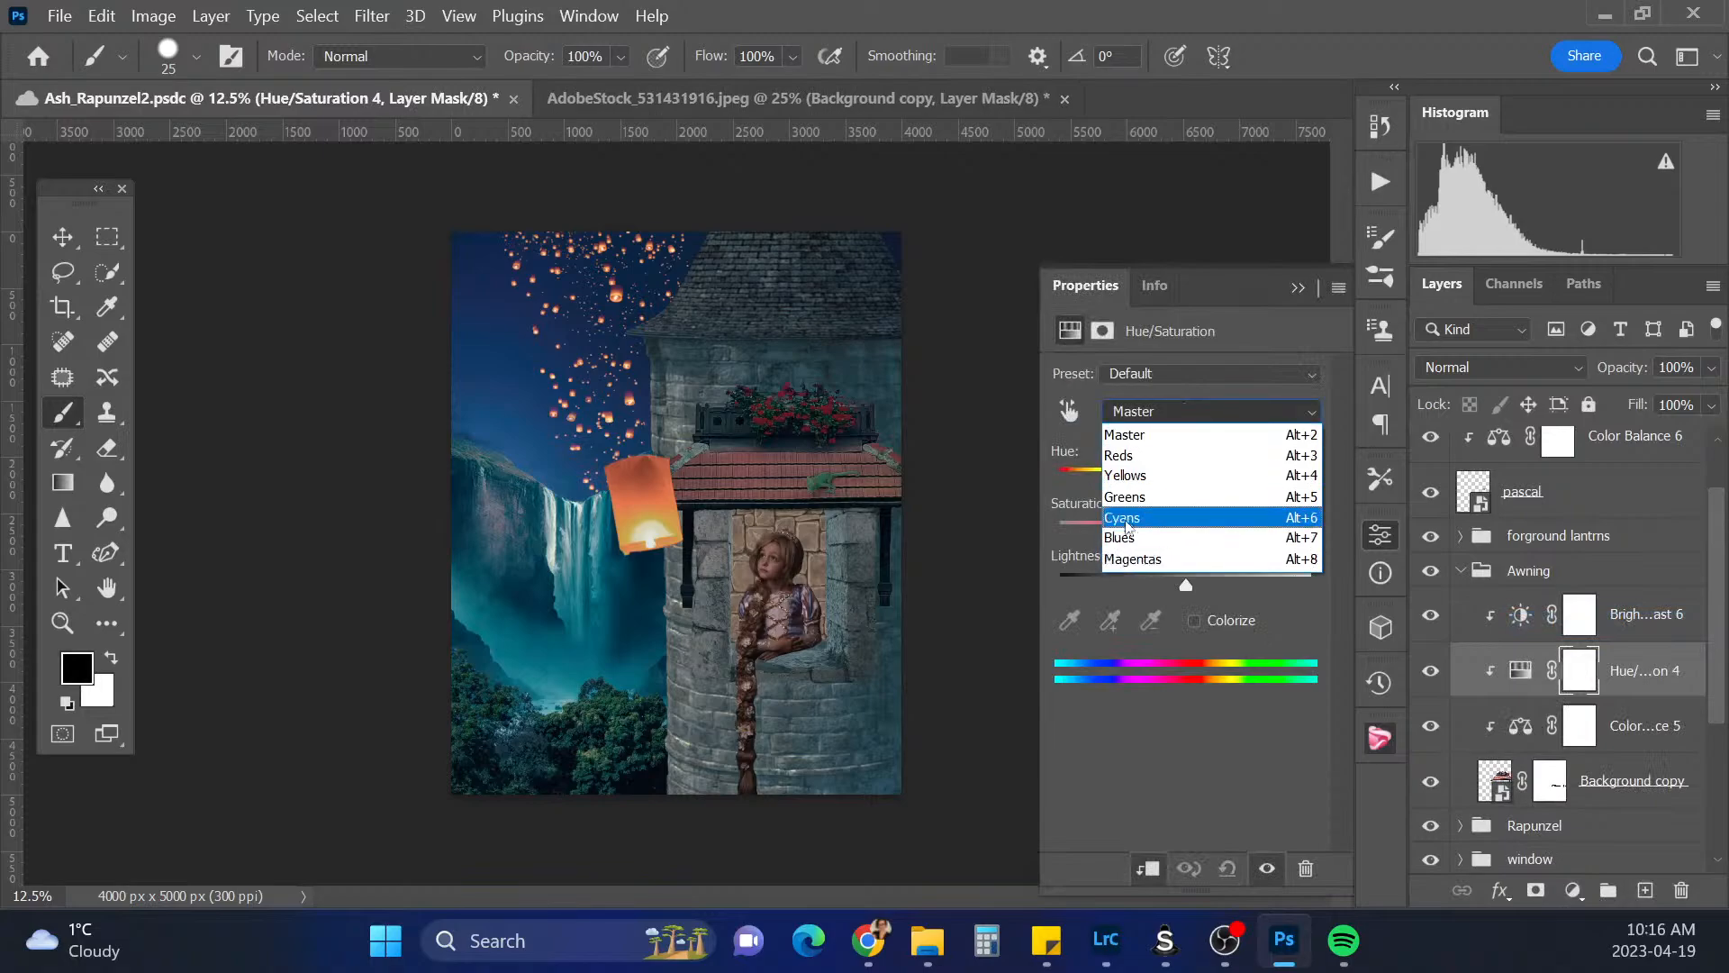
pyautogui.click(1126, 456)
pyautogui.moveTo(1186, 534); pyautogui.dragTo(1079, 535)
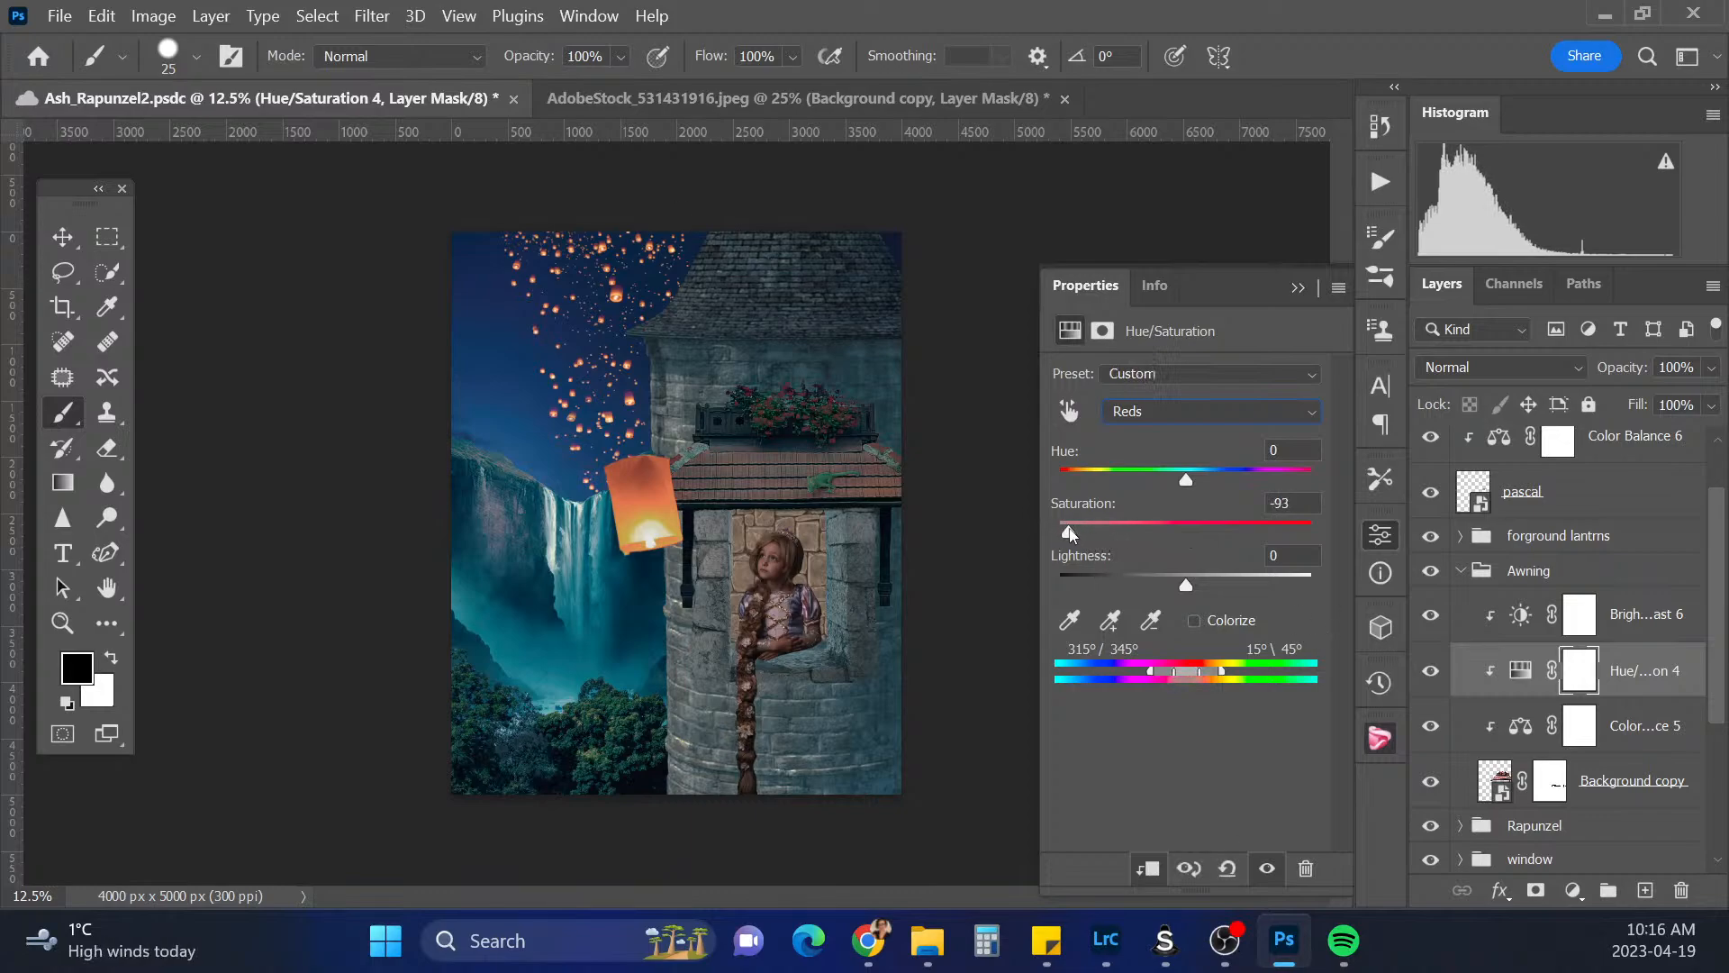
# In the Yellows range, set hue to +1 and saturation to -42, and lower the lightness
pyautogui.click(1225, 412)
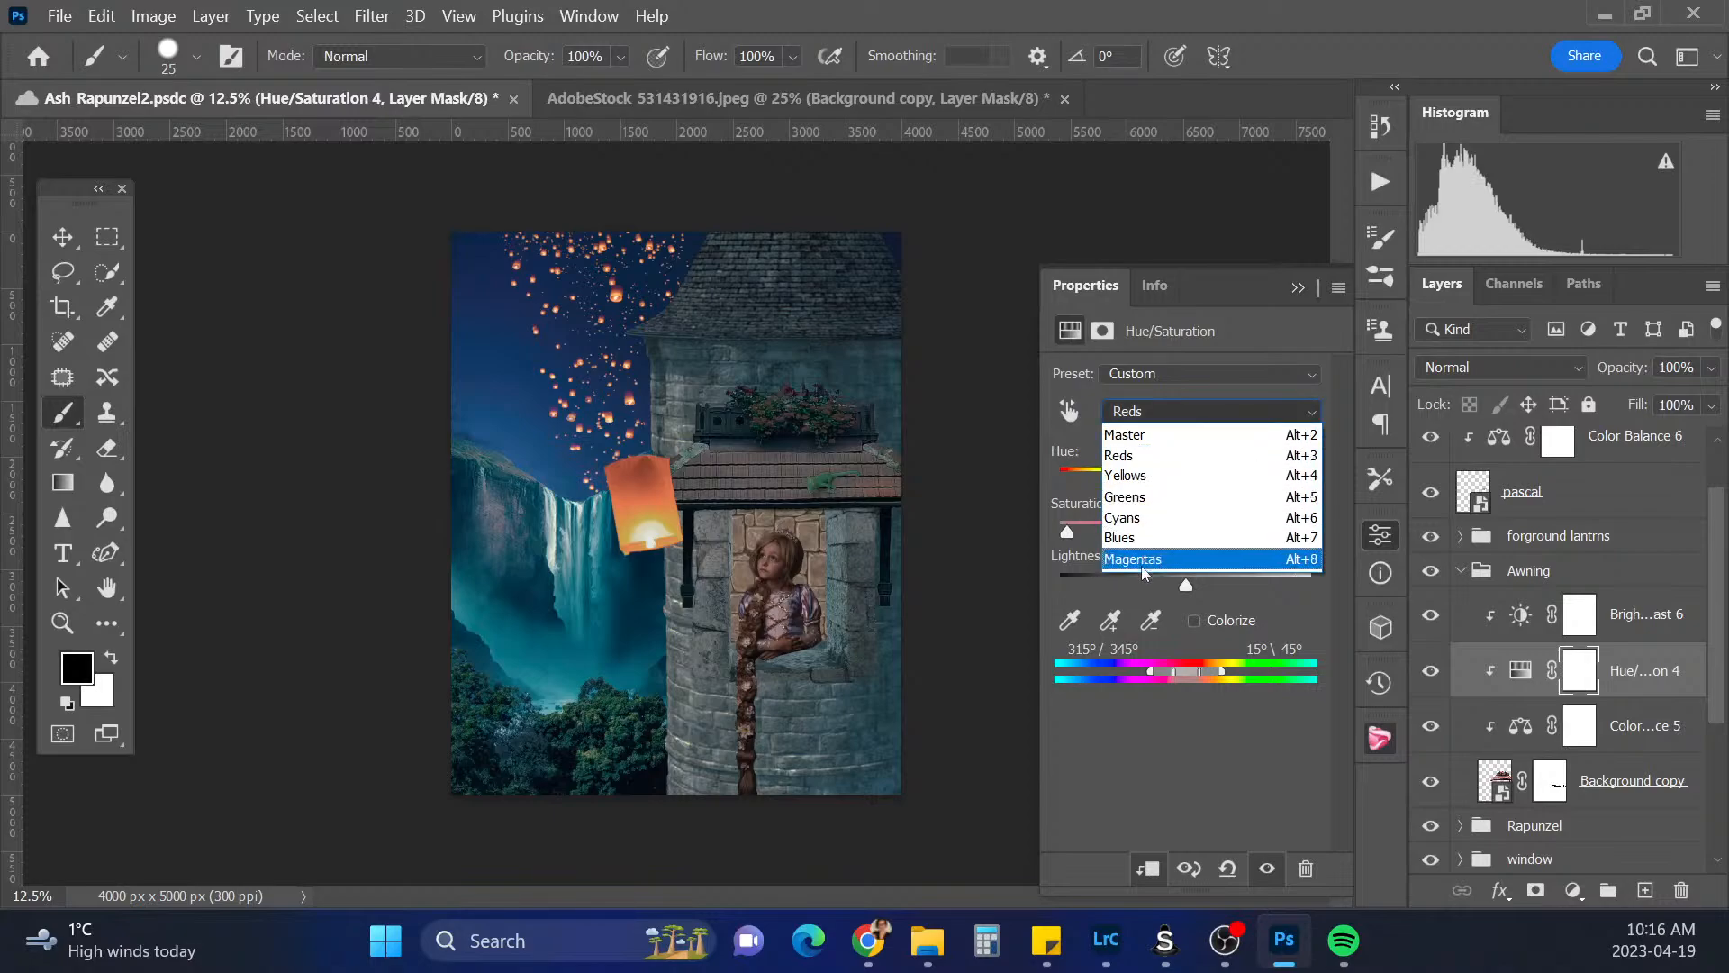
pyautogui.click(1140, 475)
pyautogui.moveTo(1191, 478); pyautogui.dragTo(1139, 535)
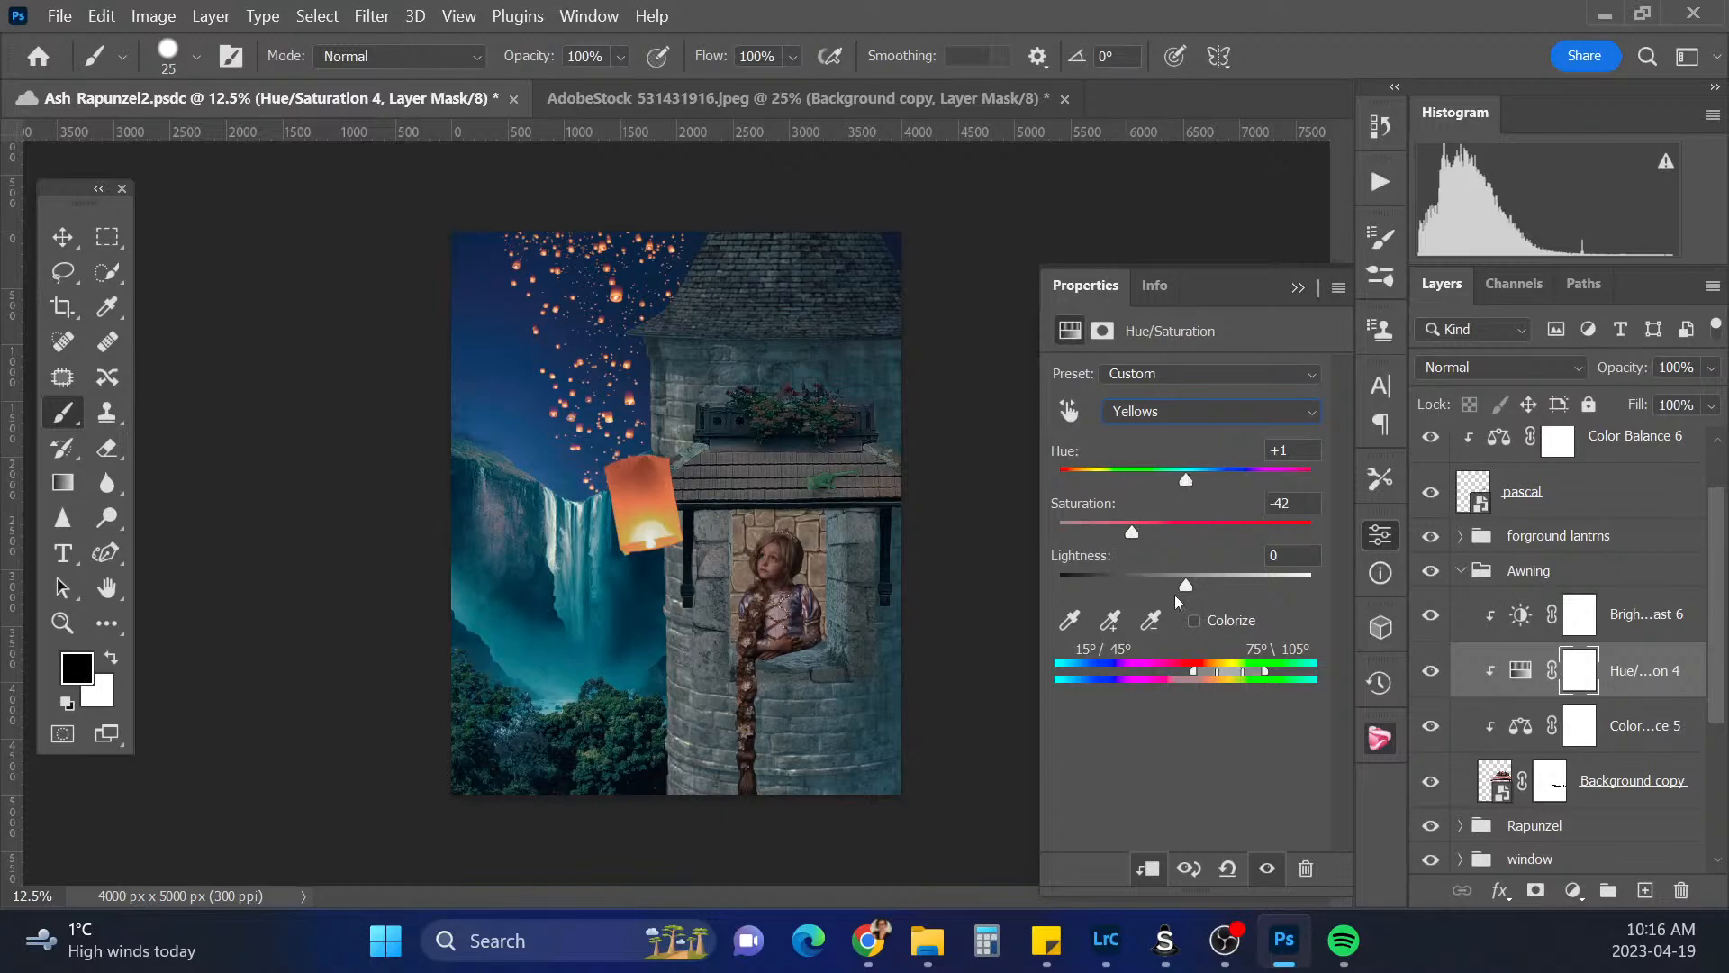
pyautogui.moveTo(1188, 588); pyautogui.dragTo(1152, 591)
# Return the Hue/Saturation adjustment to the Reds range, lower its lightness and fine-tune its hue
pyautogui.click(1207, 411)
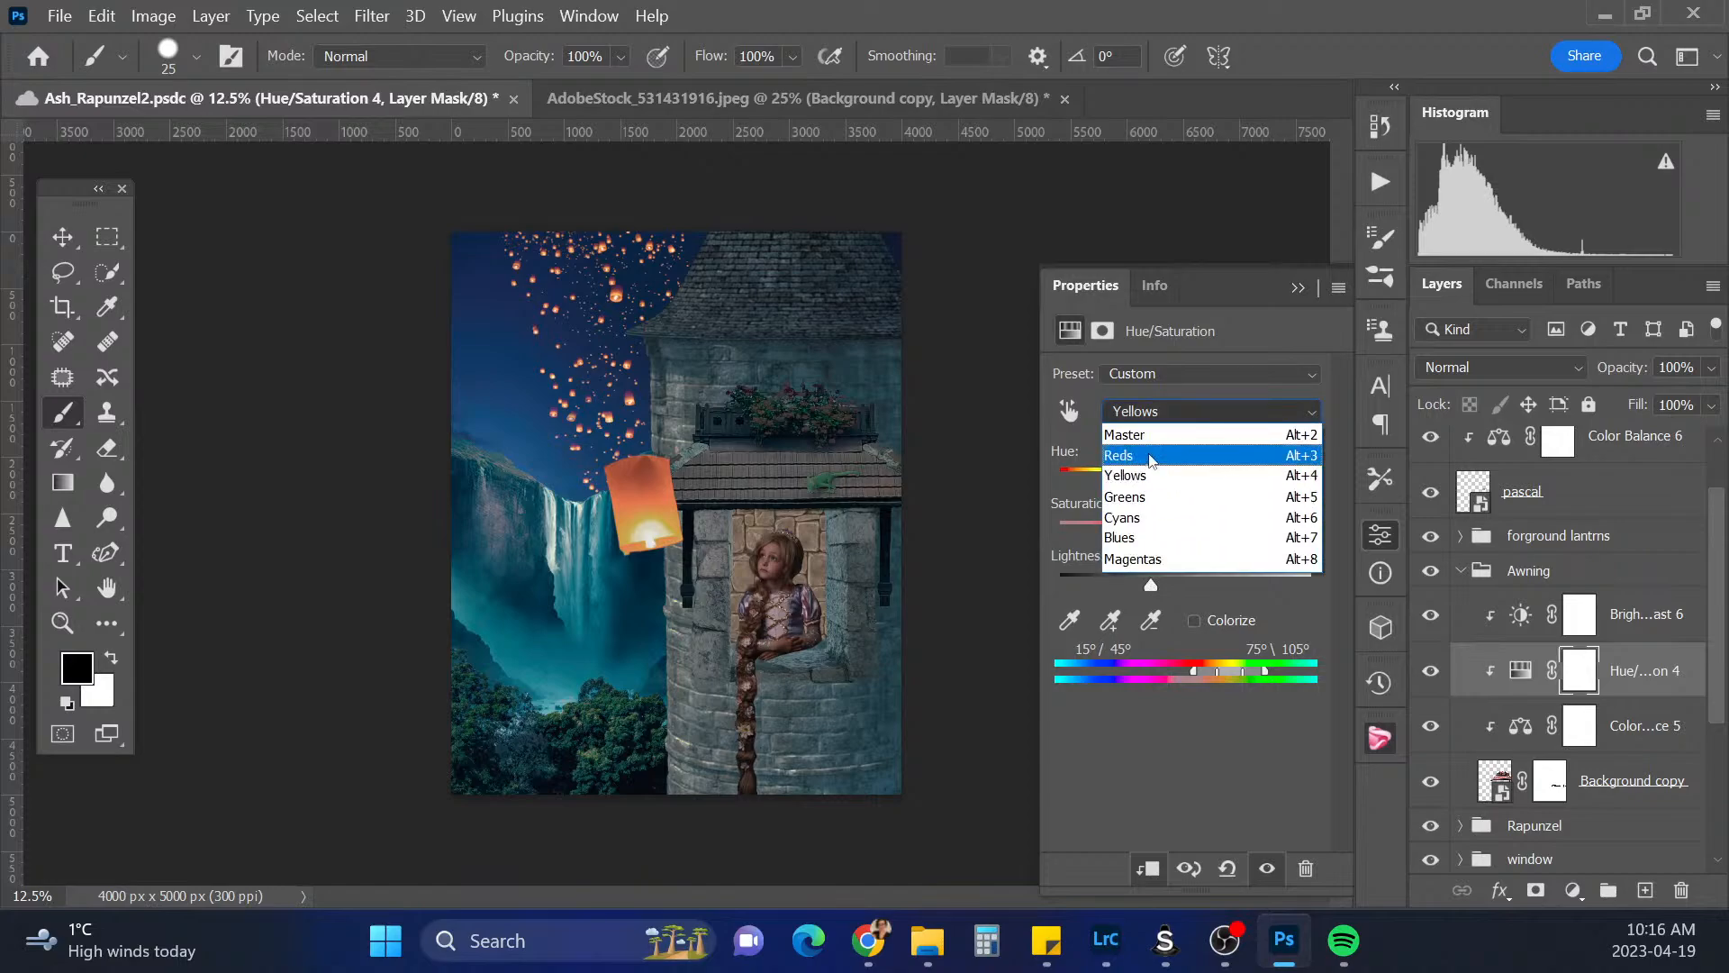
pyautogui.click(1152, 458)
pyautogui.moveTo(1186, 589); pyautogui.dragTo(1083, 587)
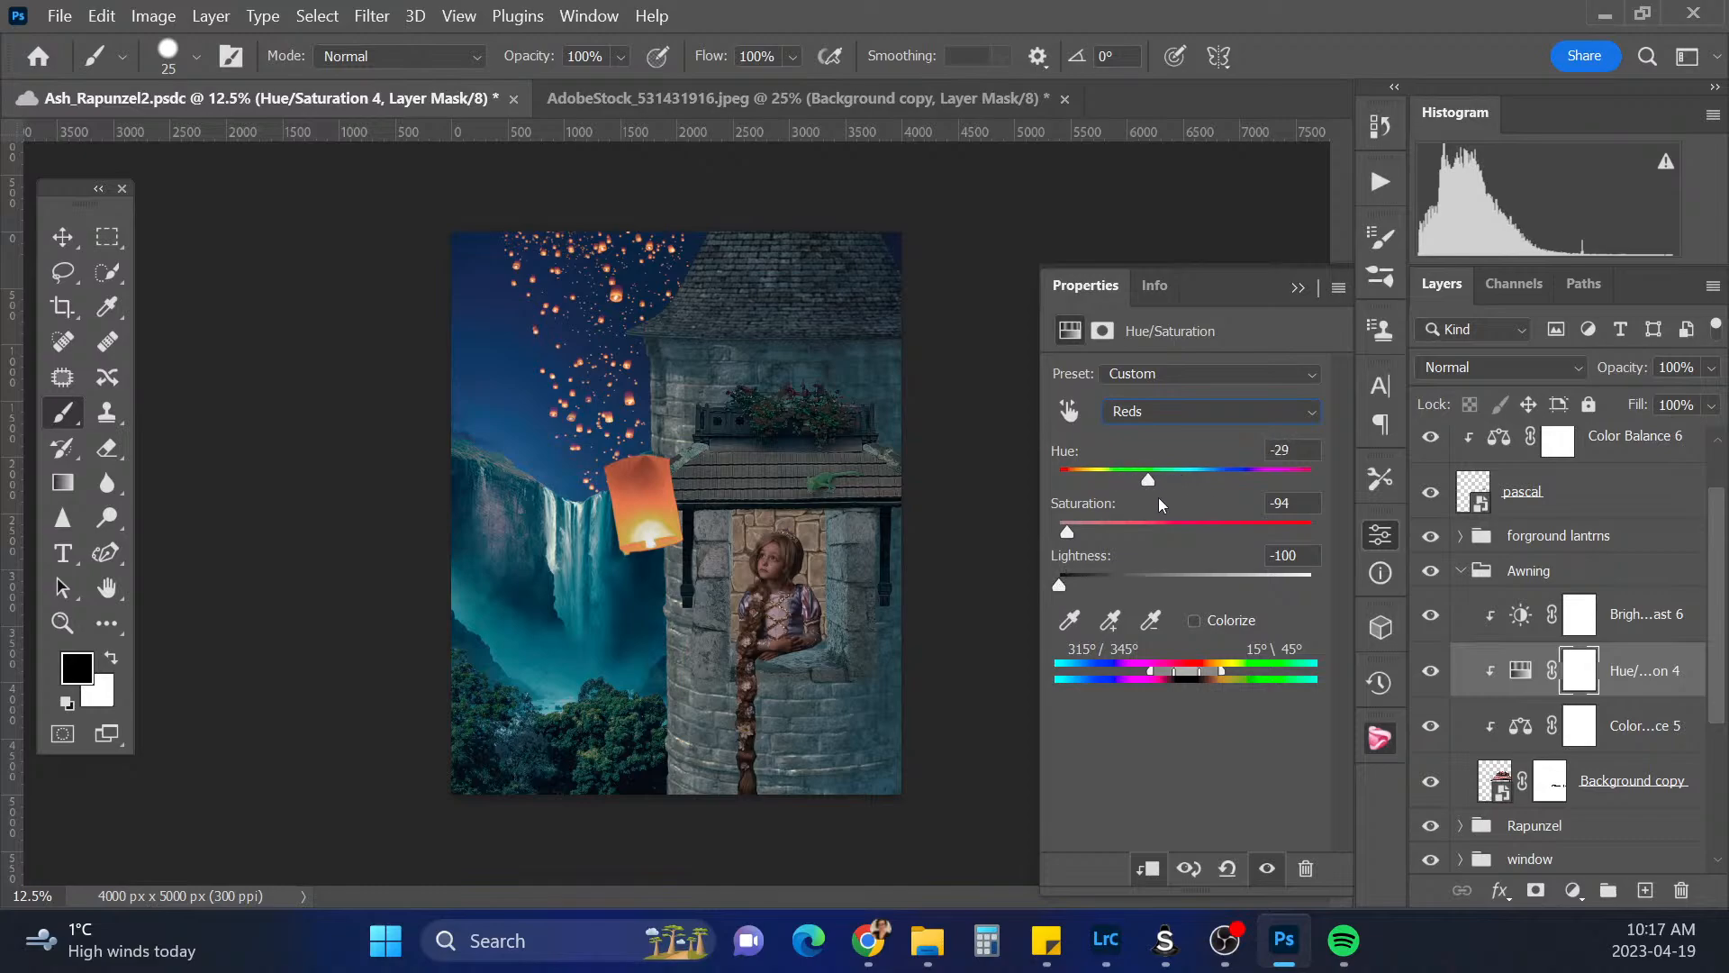
pyautogui.write('-9')
pyautogui.moveTo(1187, 479); pyautogui.dragTo(1030, 479)
pyautogui.moveTo(1205, 478)
pyautogui.mouseDown()
pyautogui.moveTo(1132, 481)
pyautogui.moveTo(1180, 494)
pyautogui.mouseUp()
pyautogui.click(1294, 286)
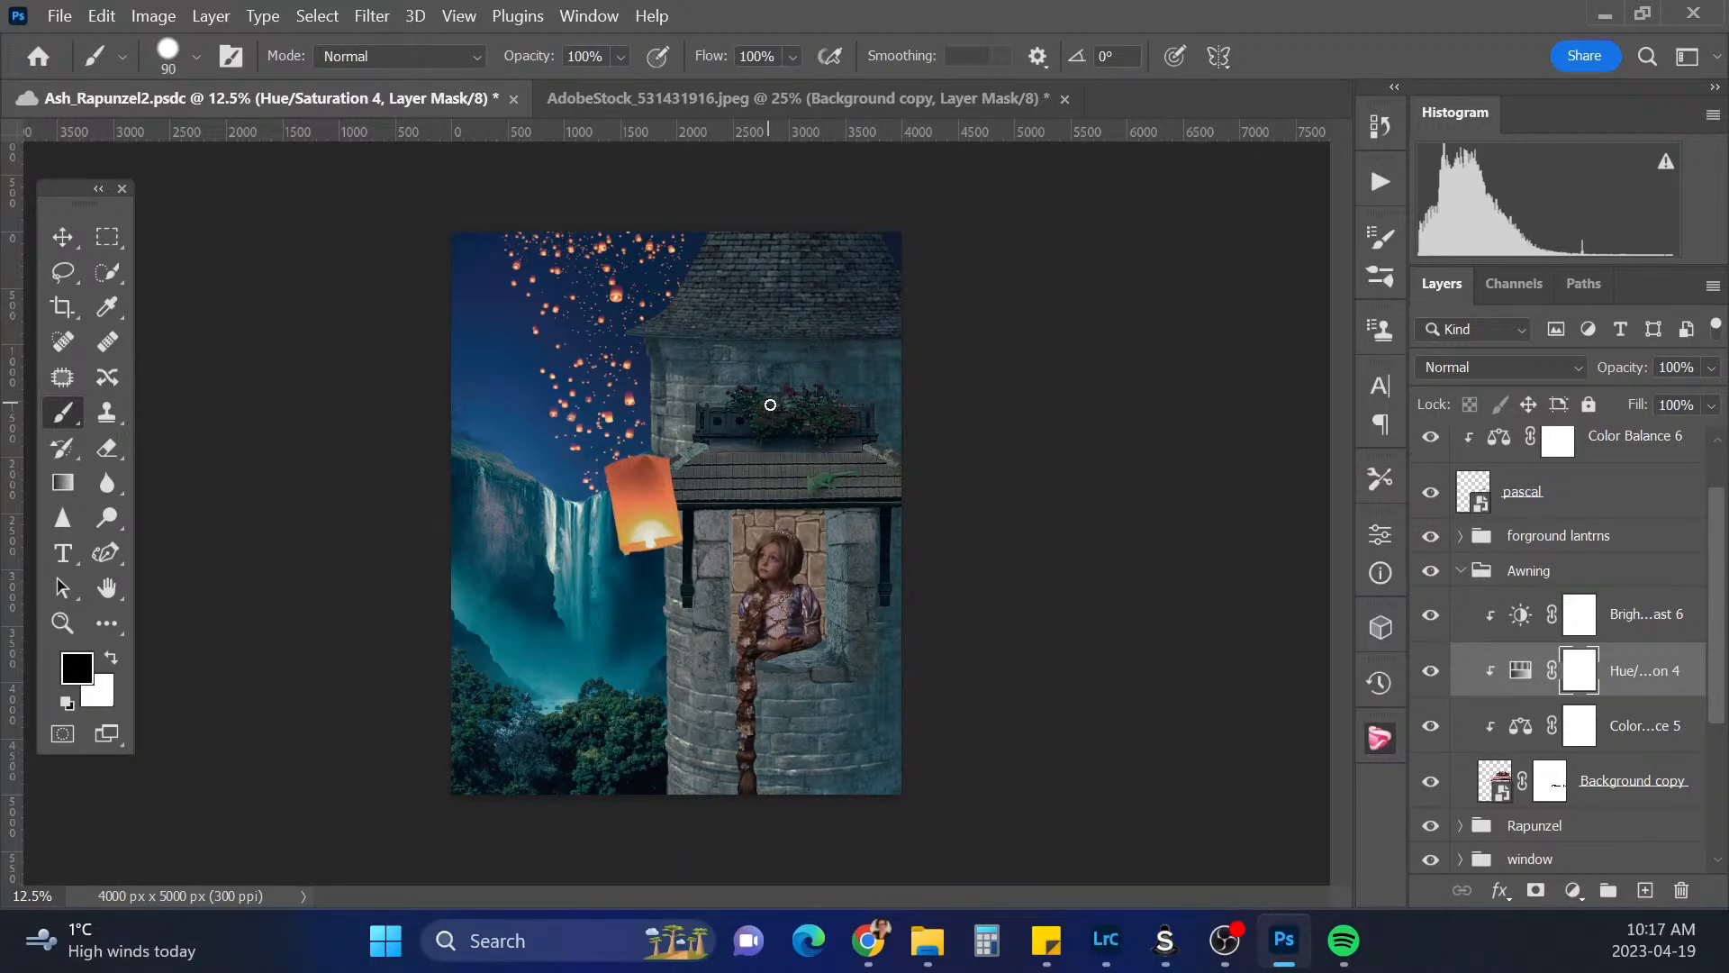
# Paint black on the Hue/Saturation mask over the flower box blooms with a 175 px brush
pyautogui.press(']')
pyautogui.press(']')
pyautogui.press(']')
pyautogui.press(']')
pyautogui.moveTo(780, 392)
pyautogui.mouseDown()
pyautogui.moveTo(819, 432)
pyautogui.moveTo(838, 418)
pyautogui.moveTo(850, 328)
pyautogui.moveTo(838, 409)
pyautogui.moveTo(792, 371)
pyautogui.moveTo(833, 362)
pyautogui.mouseUp()
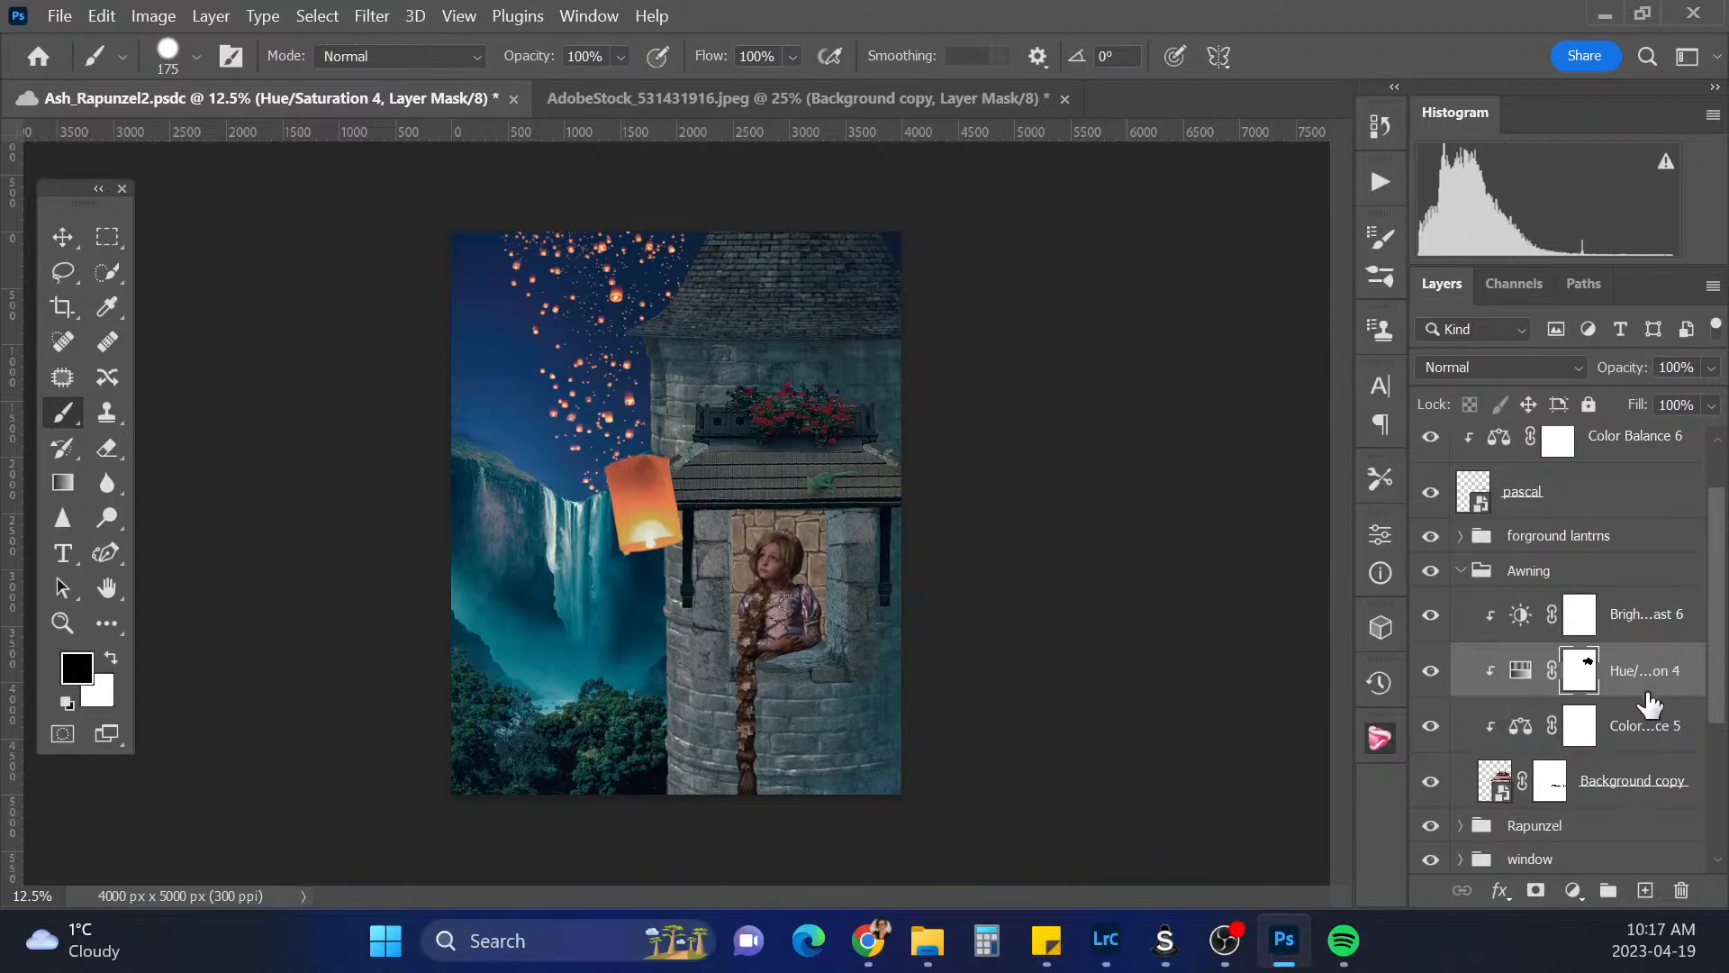
# Duplicate the Awning's Hue/Saturation layer, clip Brightness/Contrast 6 to the layers below, and check the copy by toggling its visibility
pyautogui.moveTo(1647, 686); pyautogui.dragTo(1647, 890)
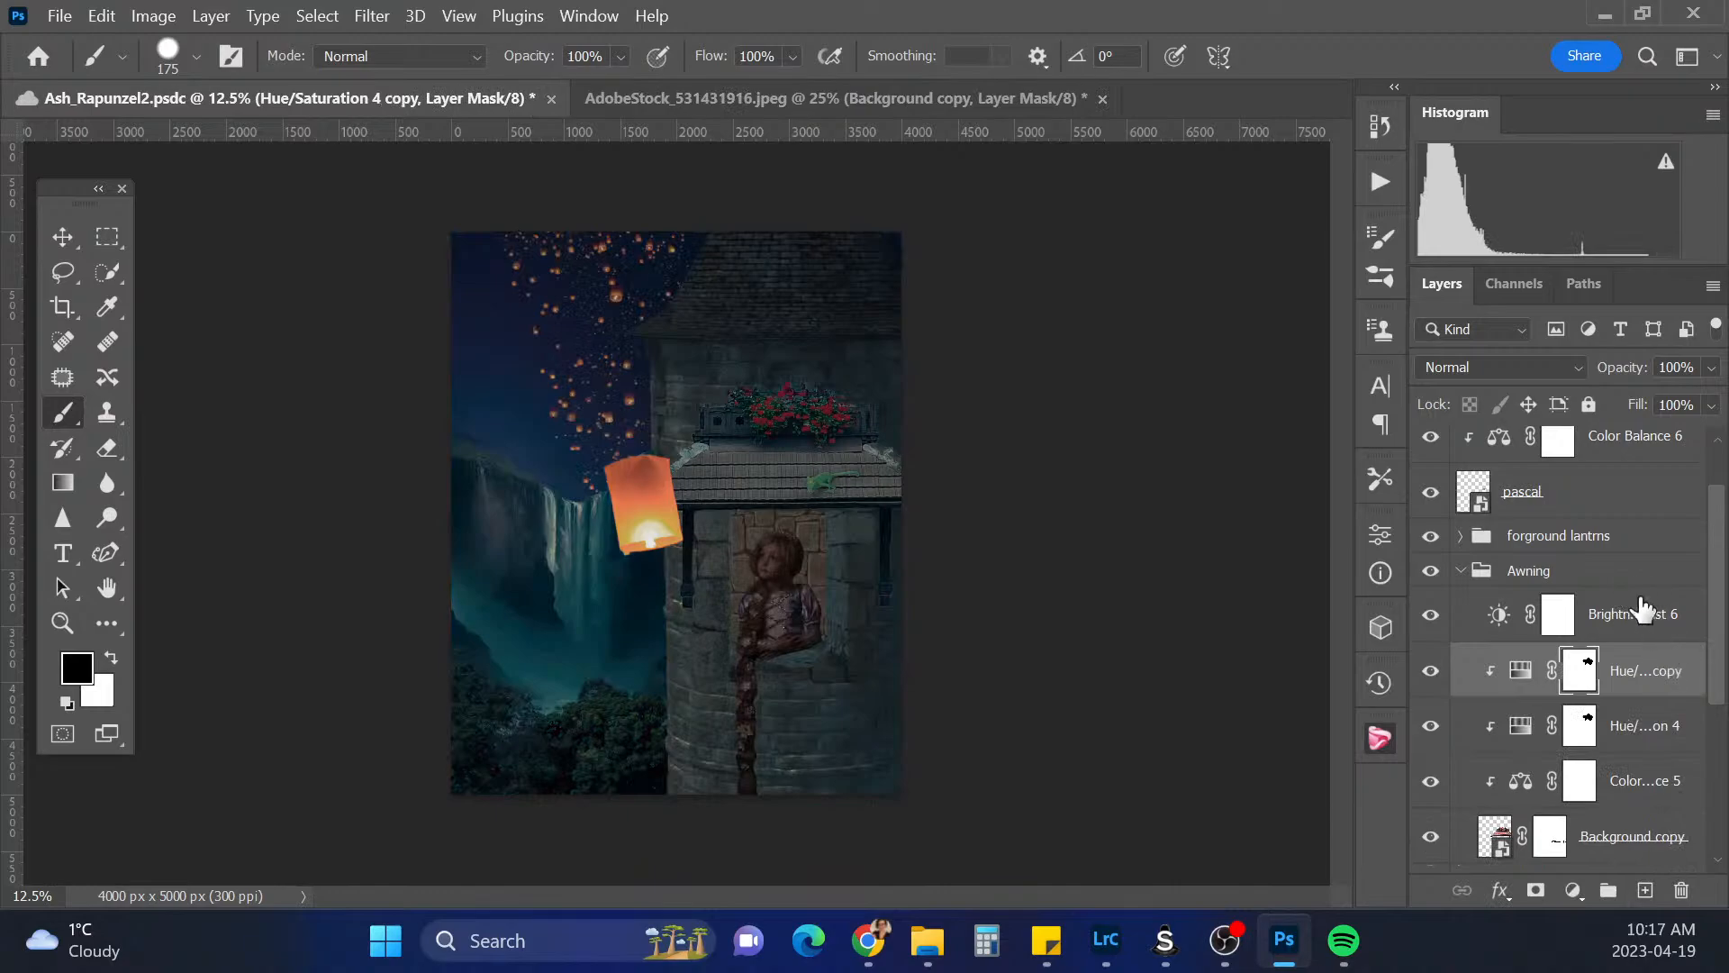
pyautogui.rightClick(1648, 614)
pyautogui.click(1448, 615)
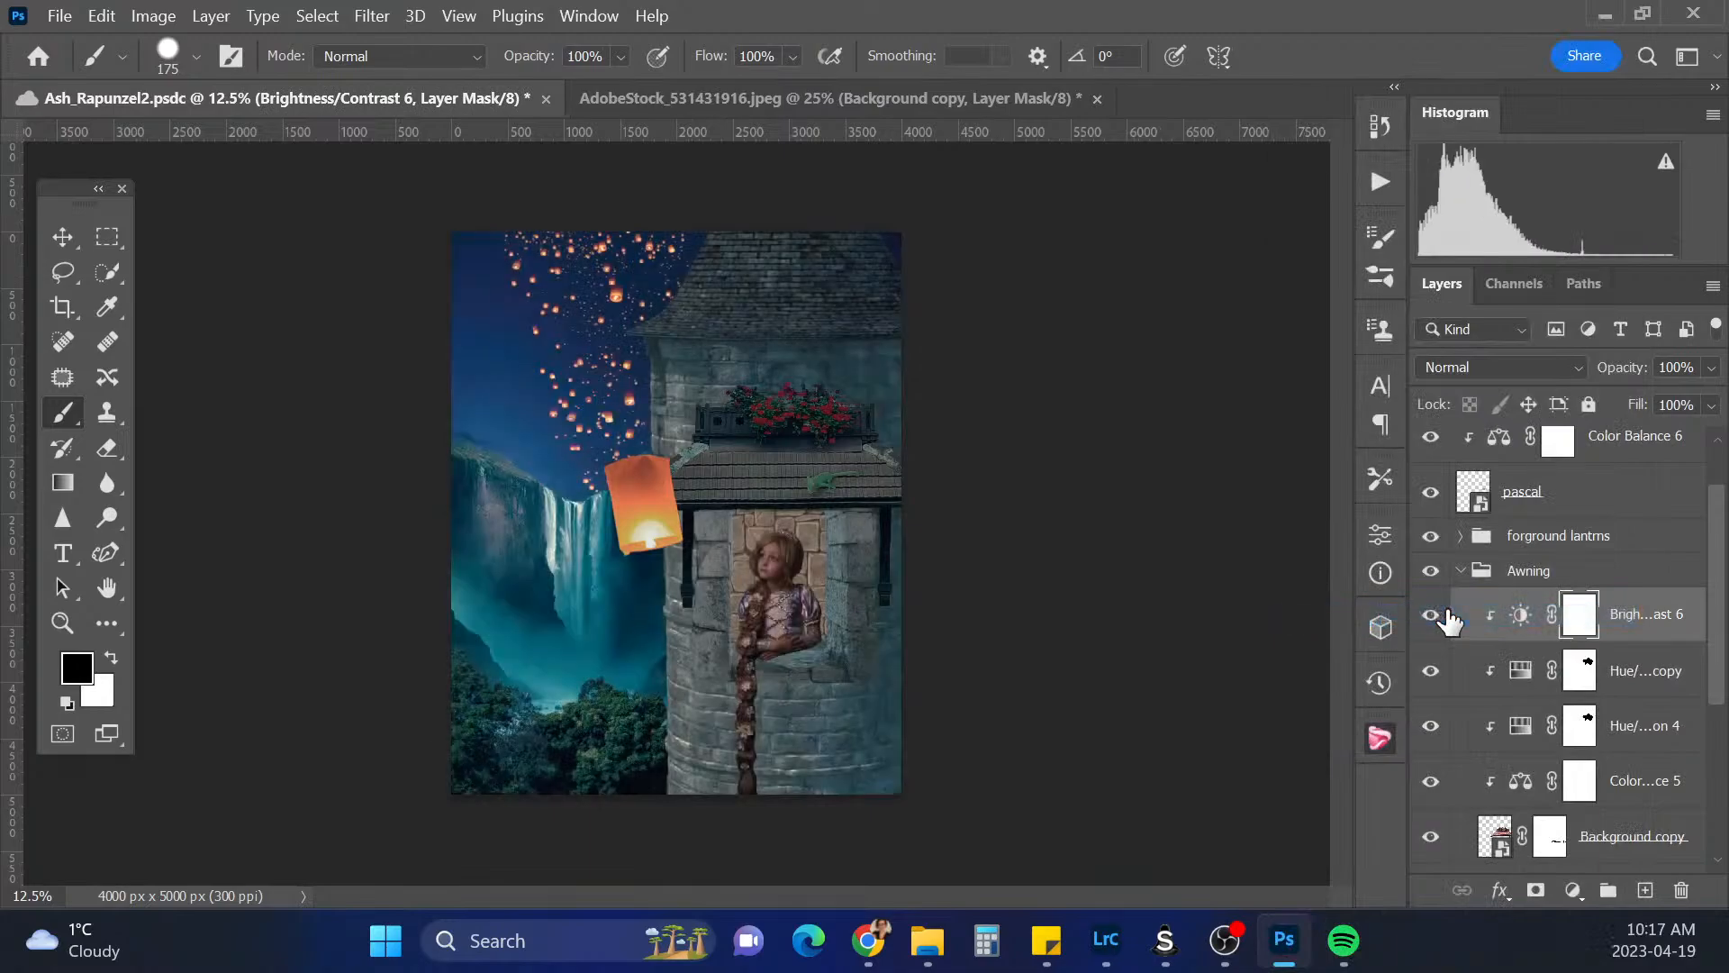
pyautogui.click(1431, 671)
pyautogui.click(1432, 683)
pyautogui.click(1431, 690)
# Set the brightness of the Awning's Brightness/Contrast 6 layer to -144 and save the document
pyautogui.doubleClick(1521, 620)
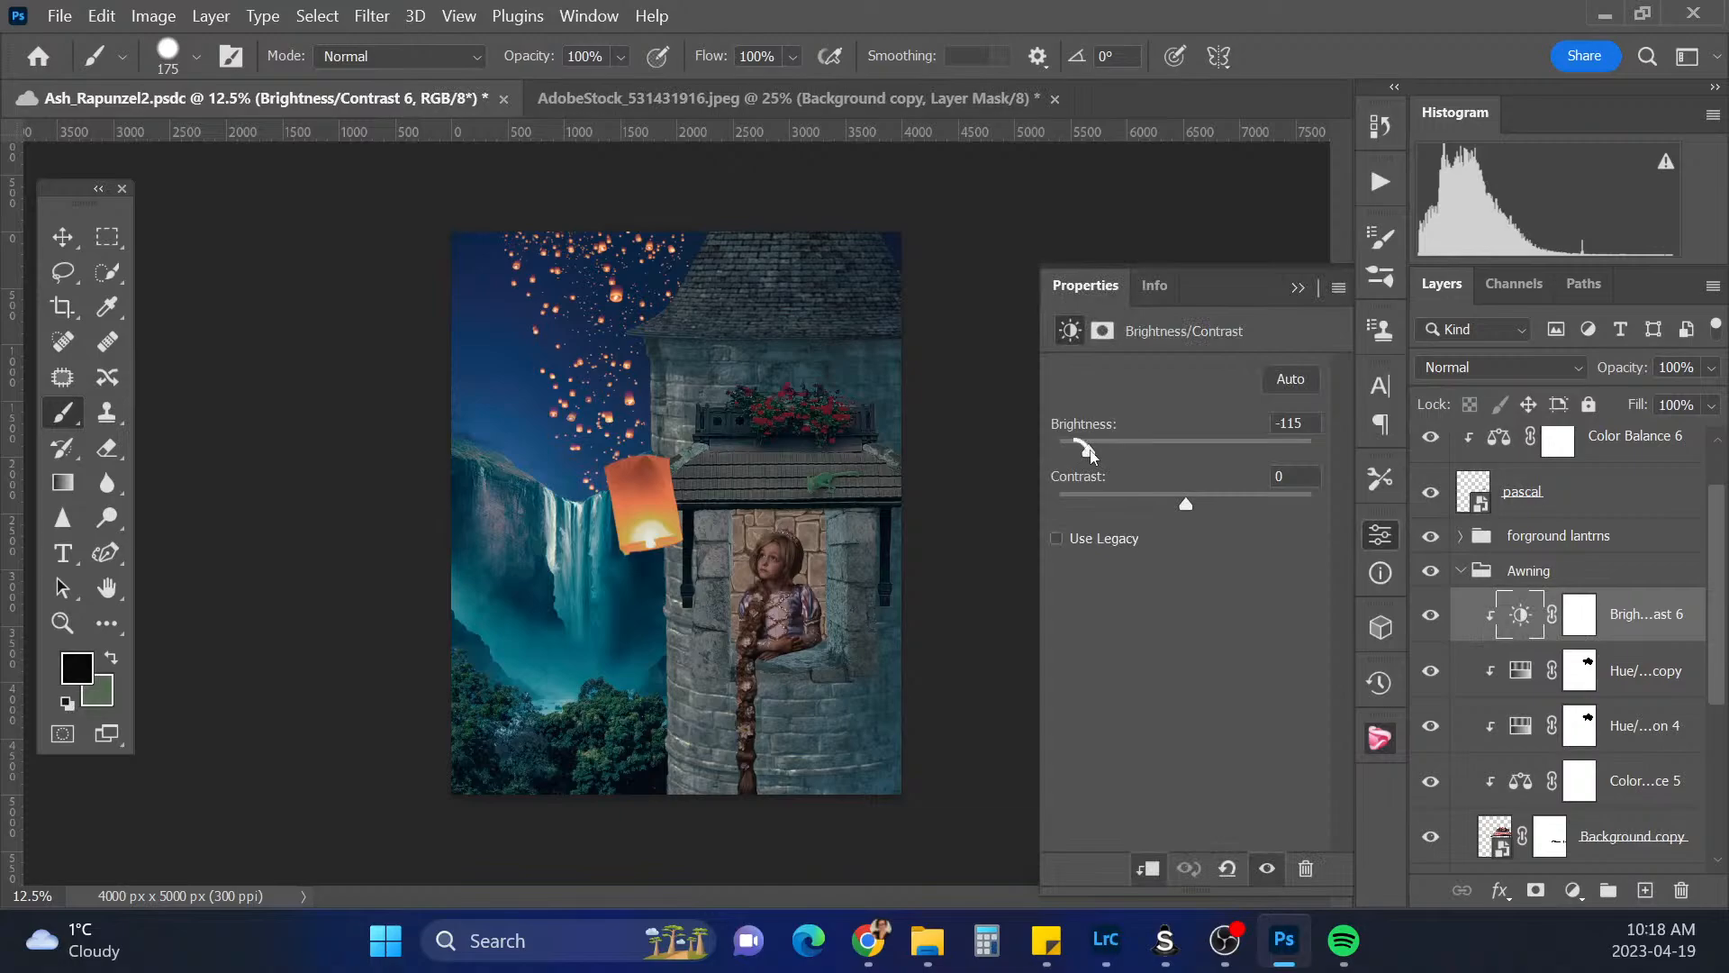
pyautogui.moveTo(1089, 454); pyautogui.dragTo(1065, 462)
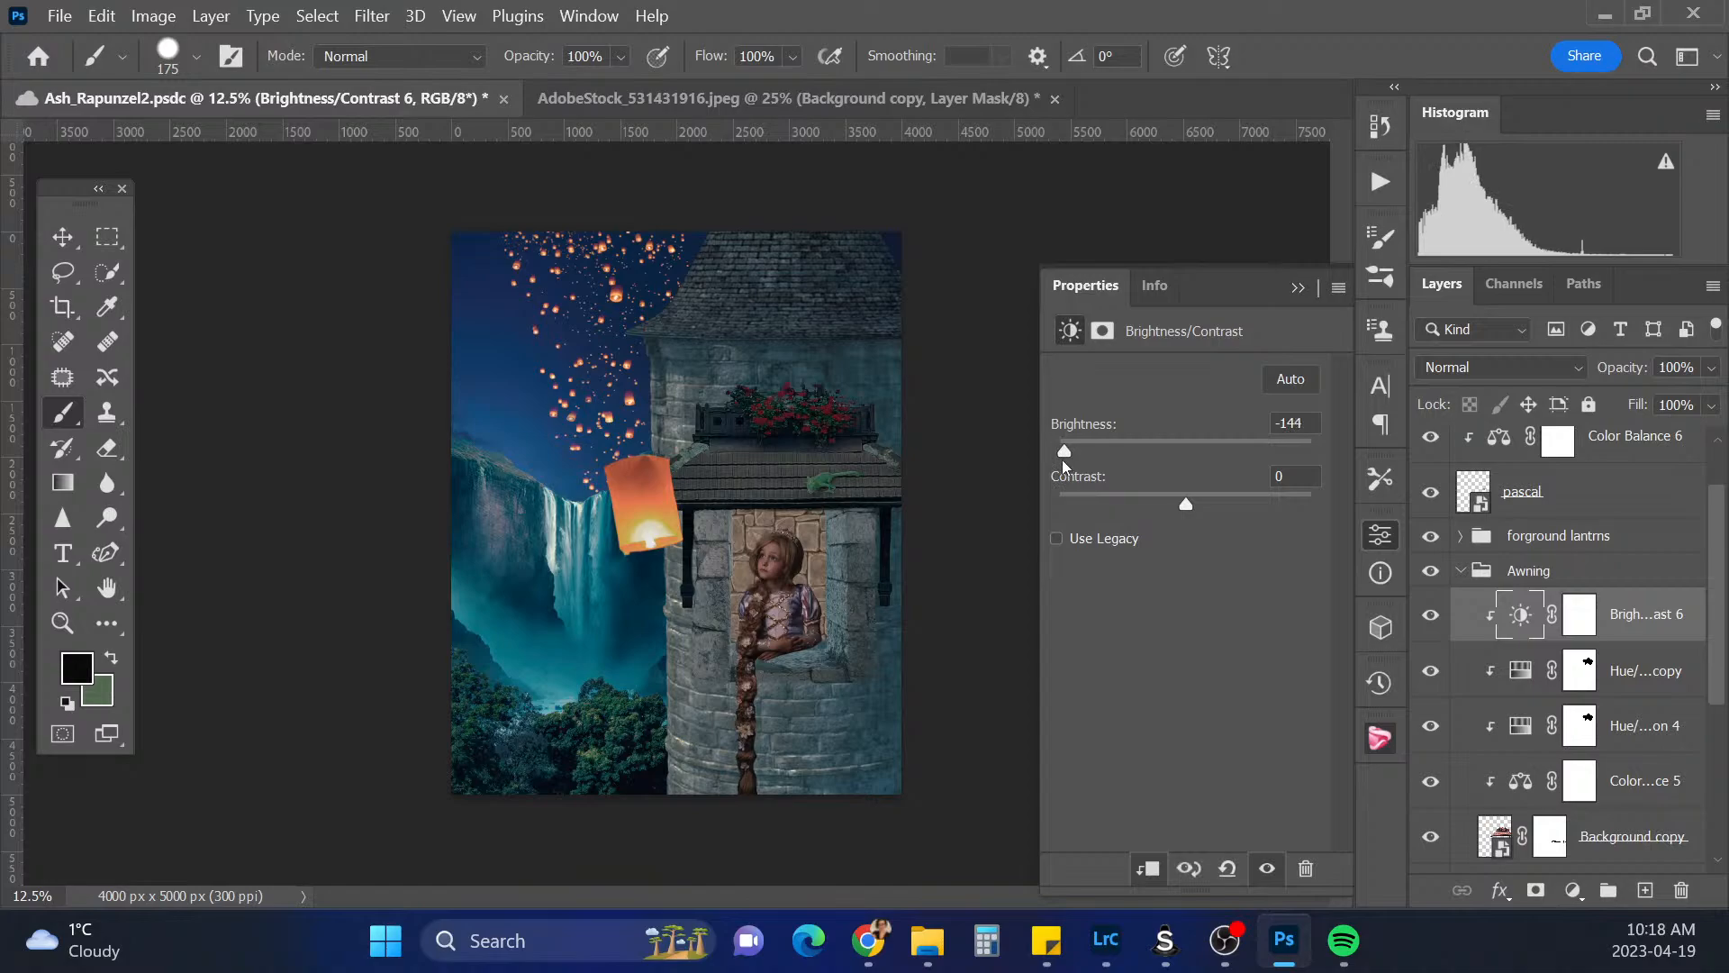
pyautogui.click(1298, 286)
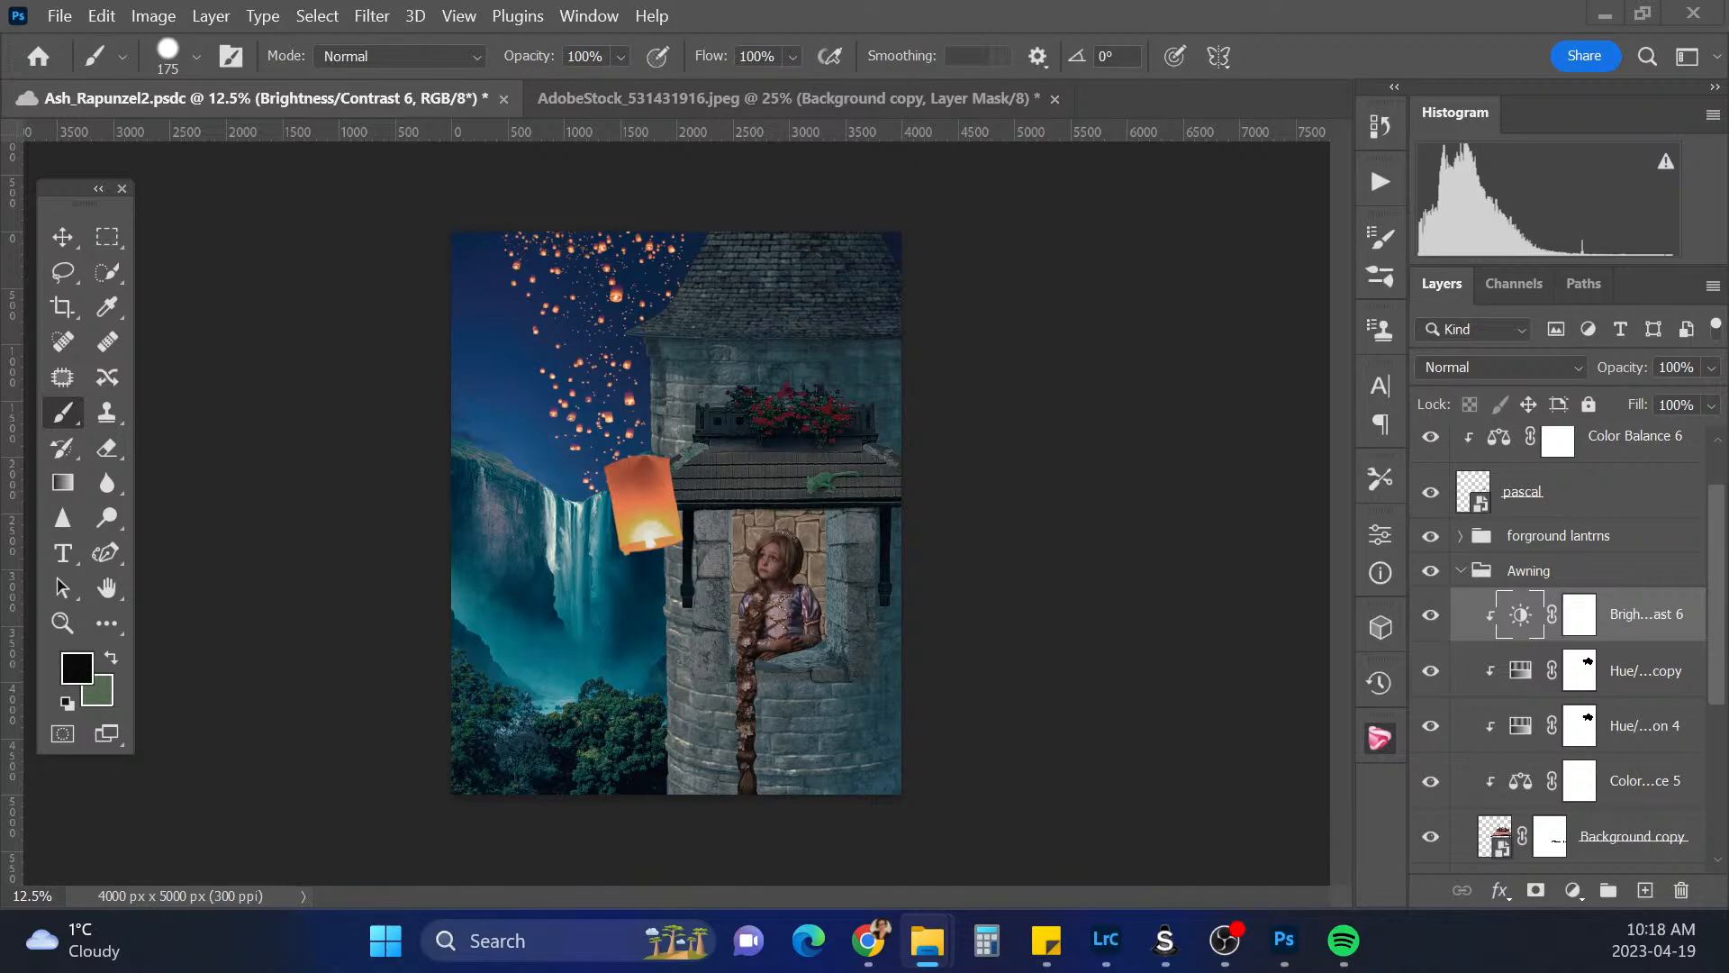
pyautogui.hotkey('ctrl', 's')
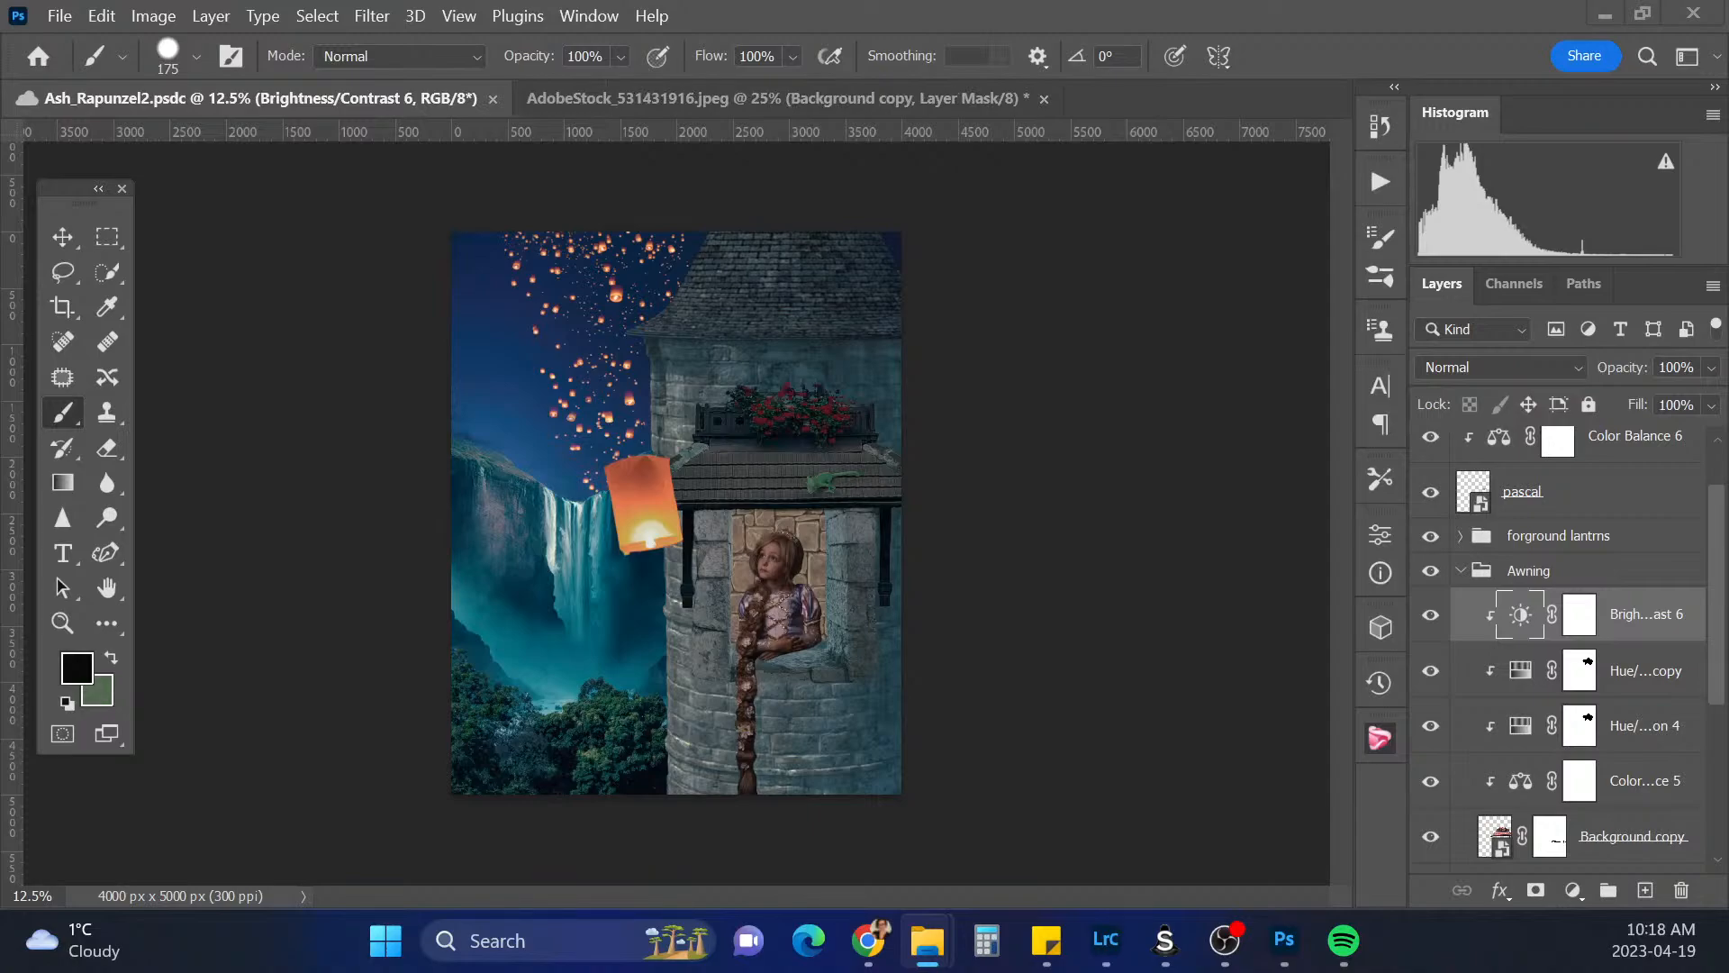
# Open the rose-covered wall photo AdobeStock_267032496.jpeg as a separate document
pyautogui.moveTo(36, 869); pyautogui.dragTo(1148, 205)
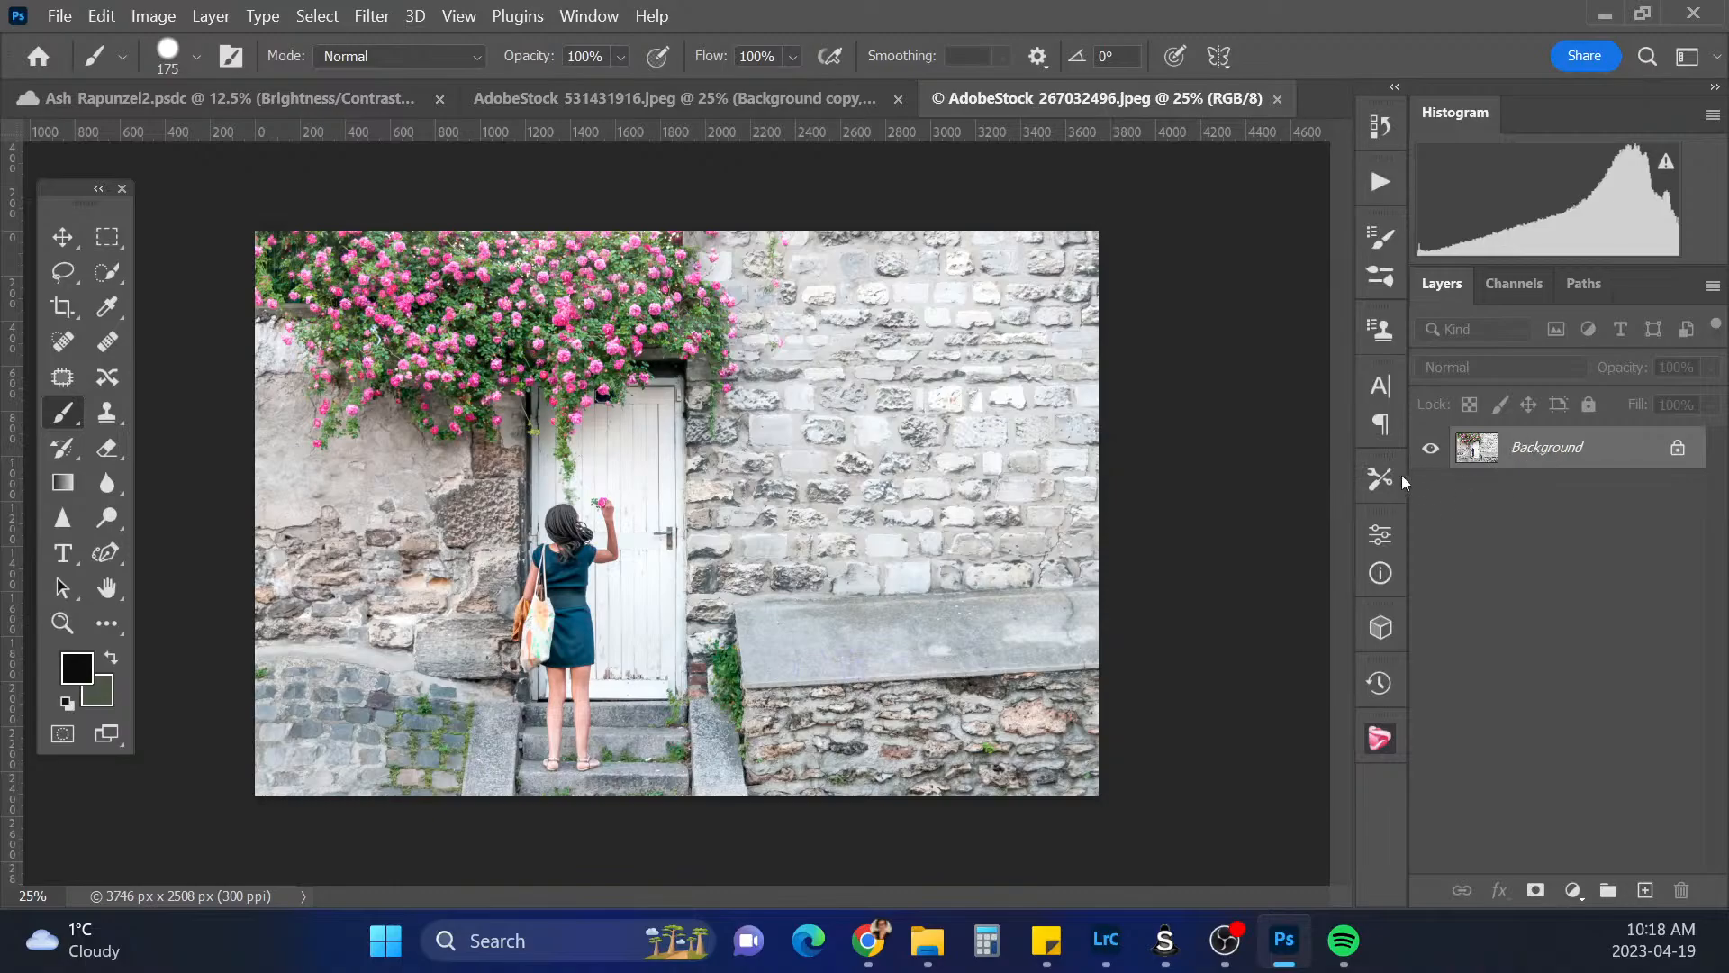
# Try Remove Background on a duplicate of the rose photo's Background layer, and delete that duplicate
pyautogui.click(1391, 535)
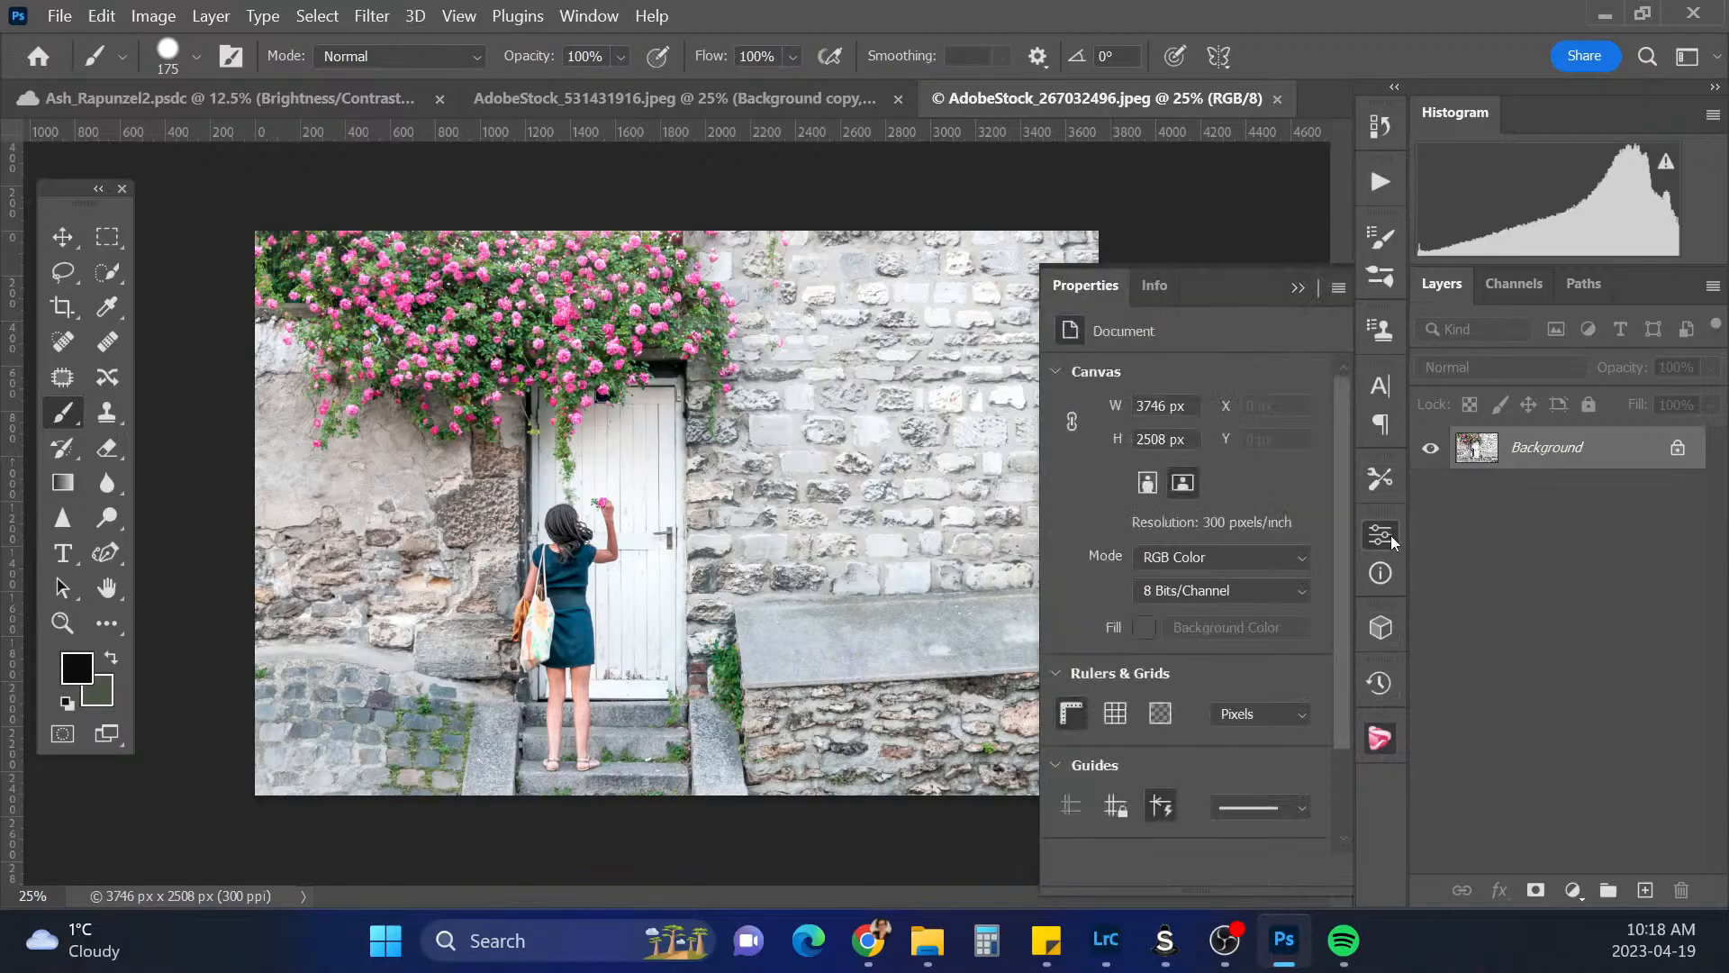
pyautogui.click(1390, 535)
pyautogui.hotkey('ctrl', 'j')
pyautogui.click(1153, 716)
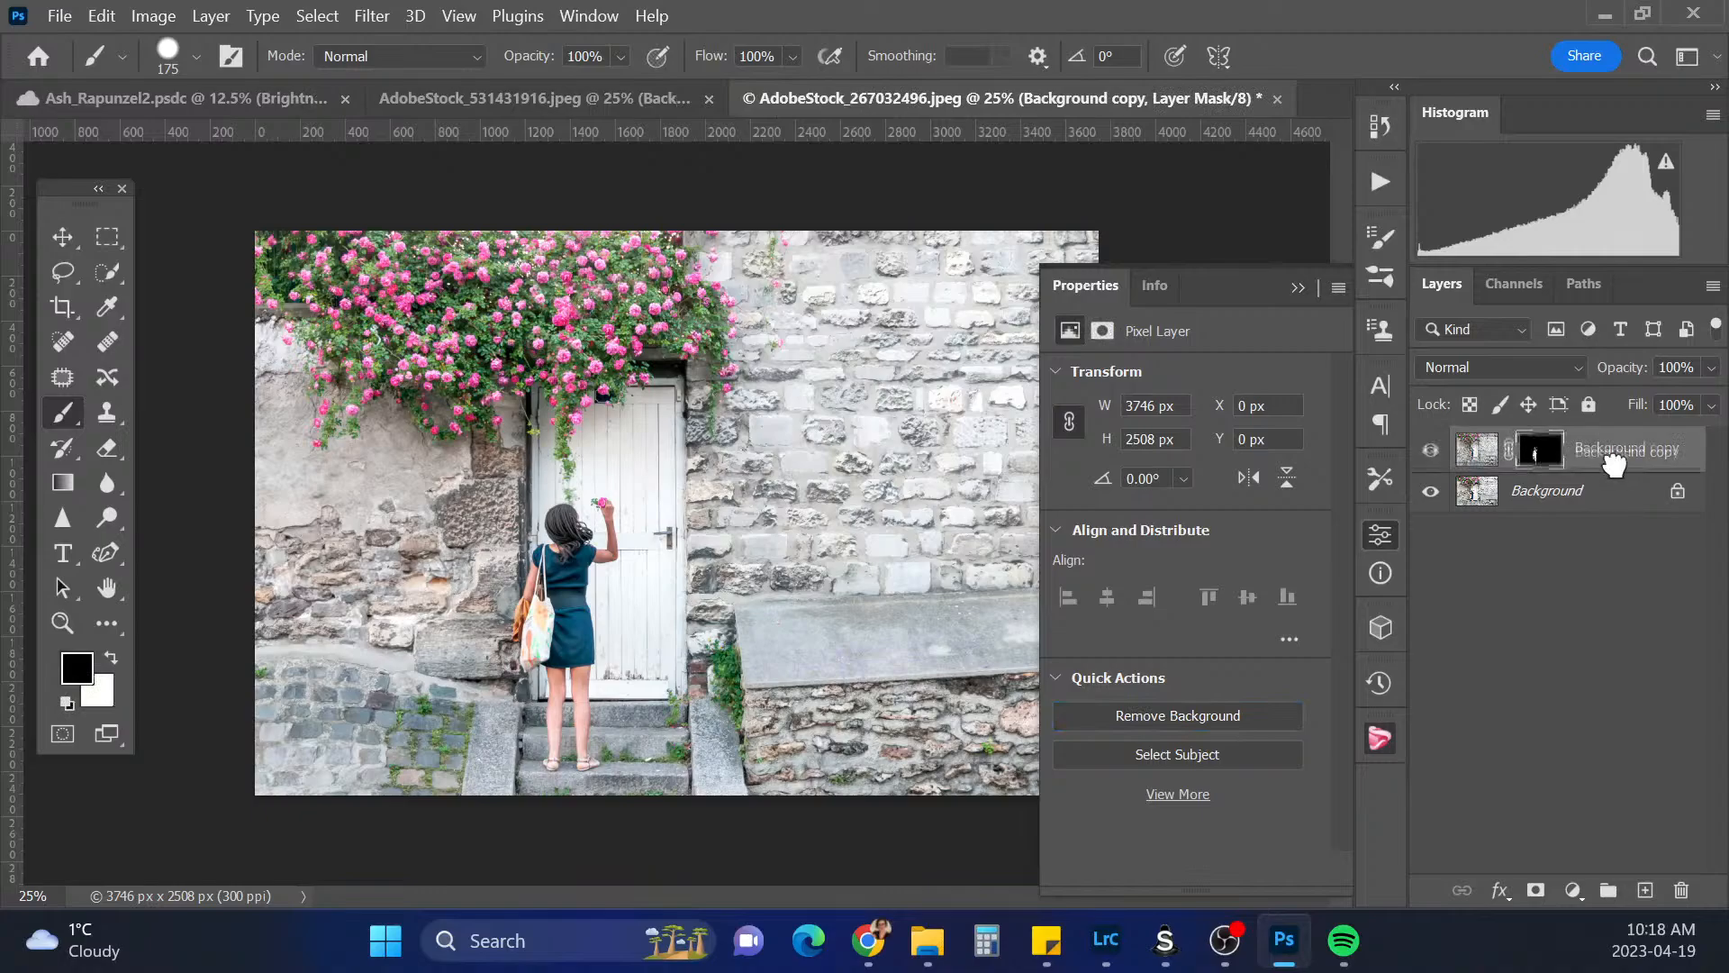
pyautogui.moveTo(1614, 456); pyautogui.dragTo(1680, 890)
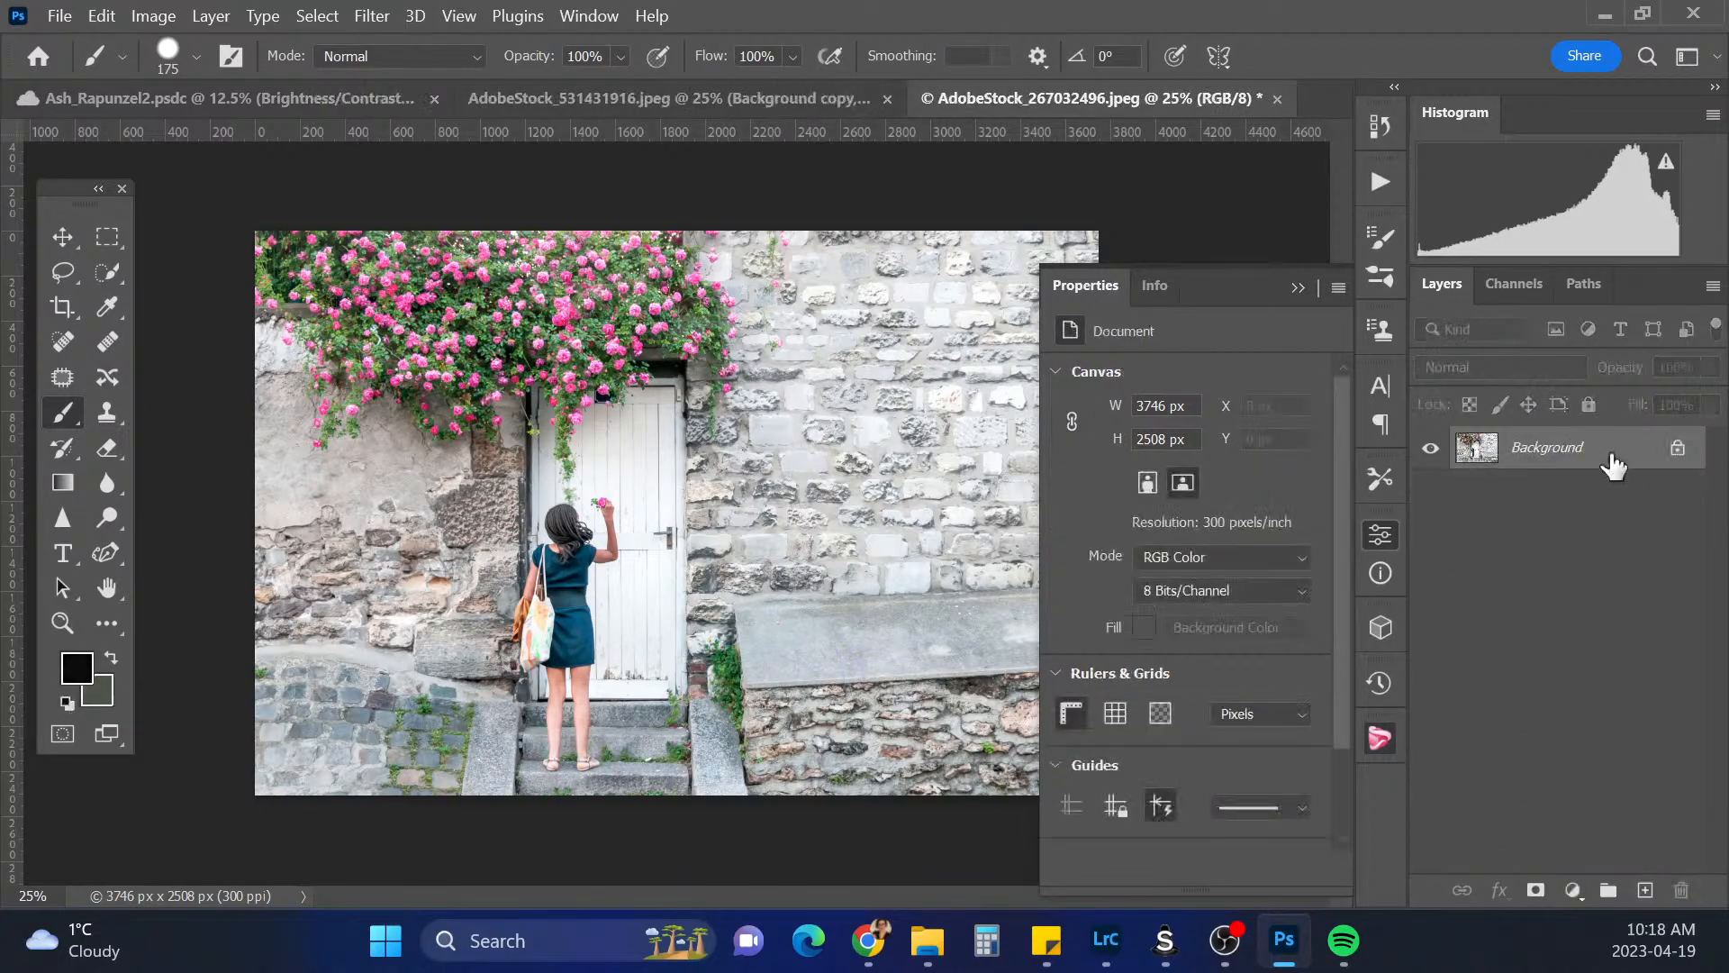
pyautogui.click(1294, 278)
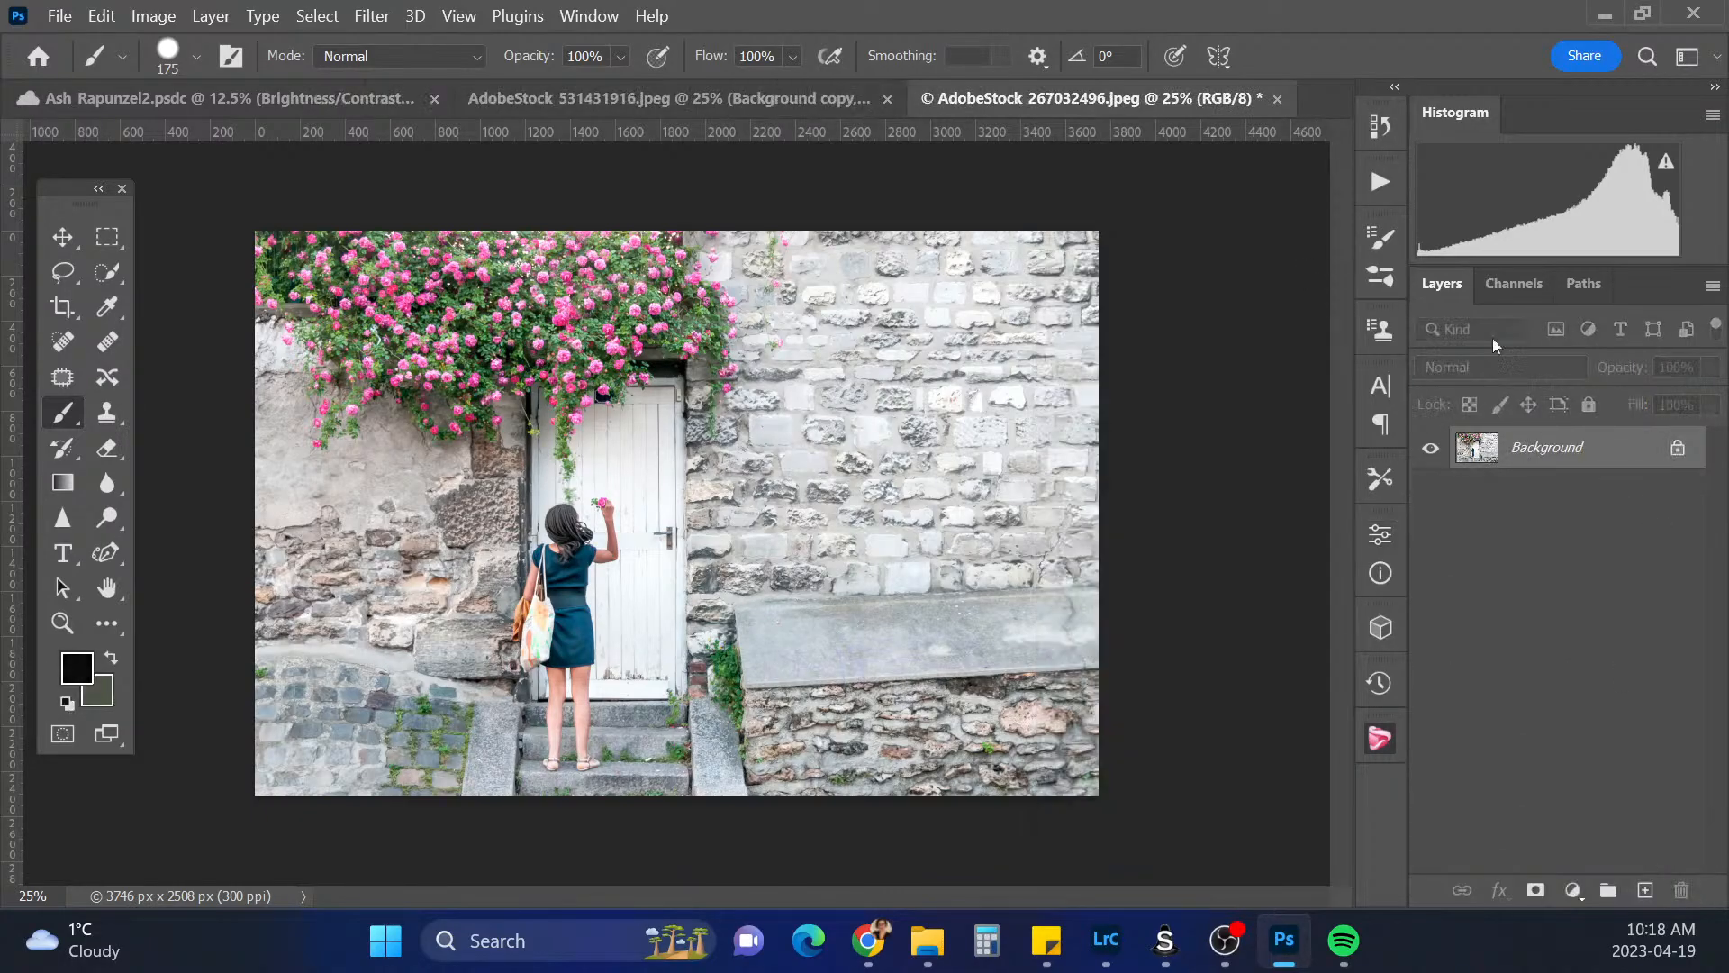
# Duplicate the rose photo's Background layer
pyautogui.moveTo(1596, 450); pyautogui.dragTo(1645, 890)
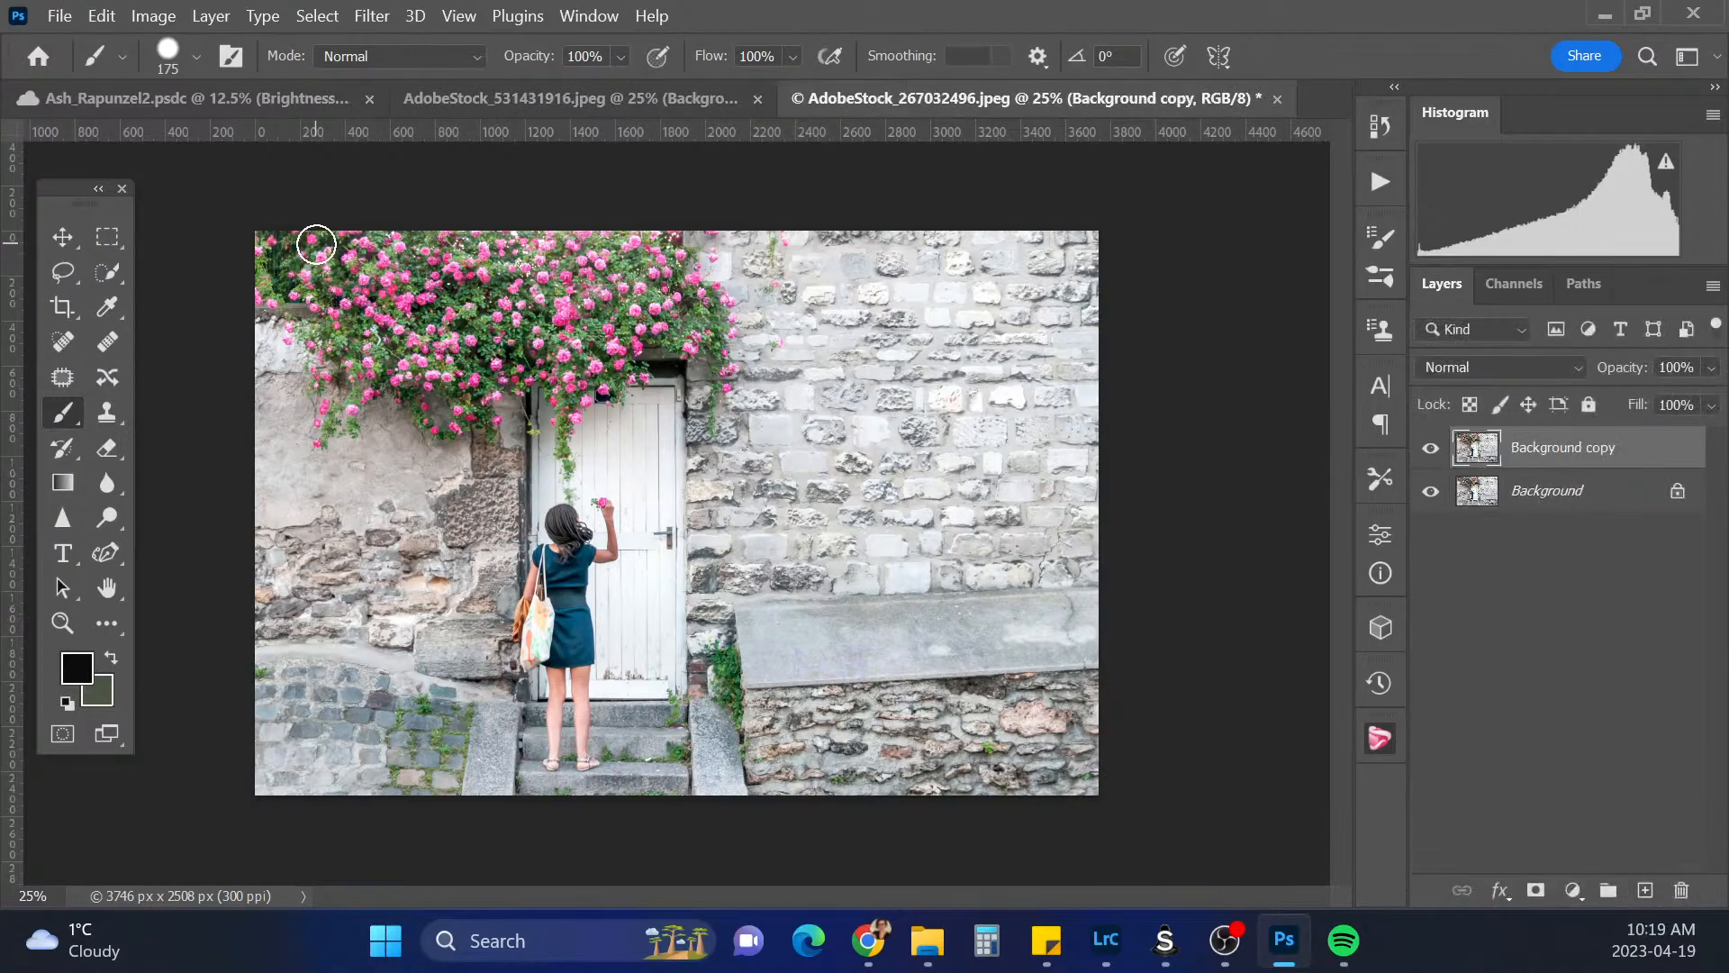
# Try to select the roses at the photo's upper-left corner with the Quick Selection tool, and clear the selection
pyautogui.press('w')
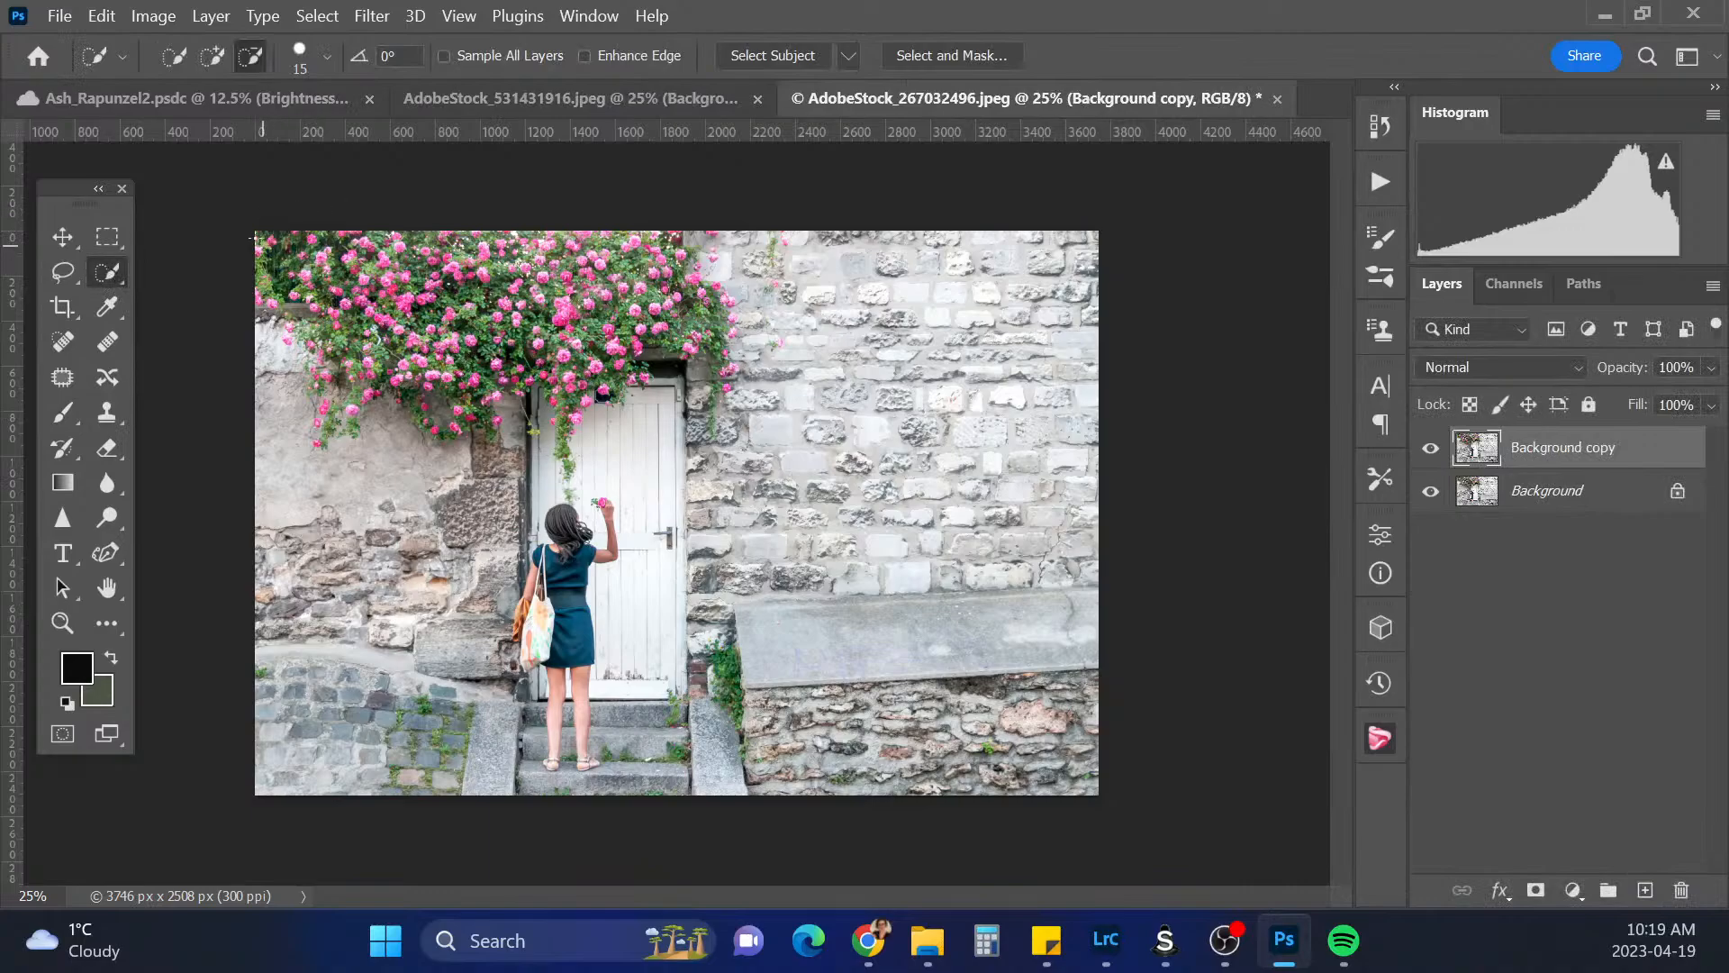
pyautogui.moveTo(254, 293)
pyautogui.mouseDown()
pyautogui.moveTo(272, 225)
pyautogui.moveTo(333, 256)
pyautogui.moveTo(336, 287)
pyautogui.moveTo(271, 305)
pyautogui.moveTo(295, 314)
pyautogui.moveTo(320, 440)
pyautogui.moveTo(313, 400)
pyautogui.moveTo(325, 386)
pyautogui.moveTo(361, 427)
pyautogui.mouseUp()
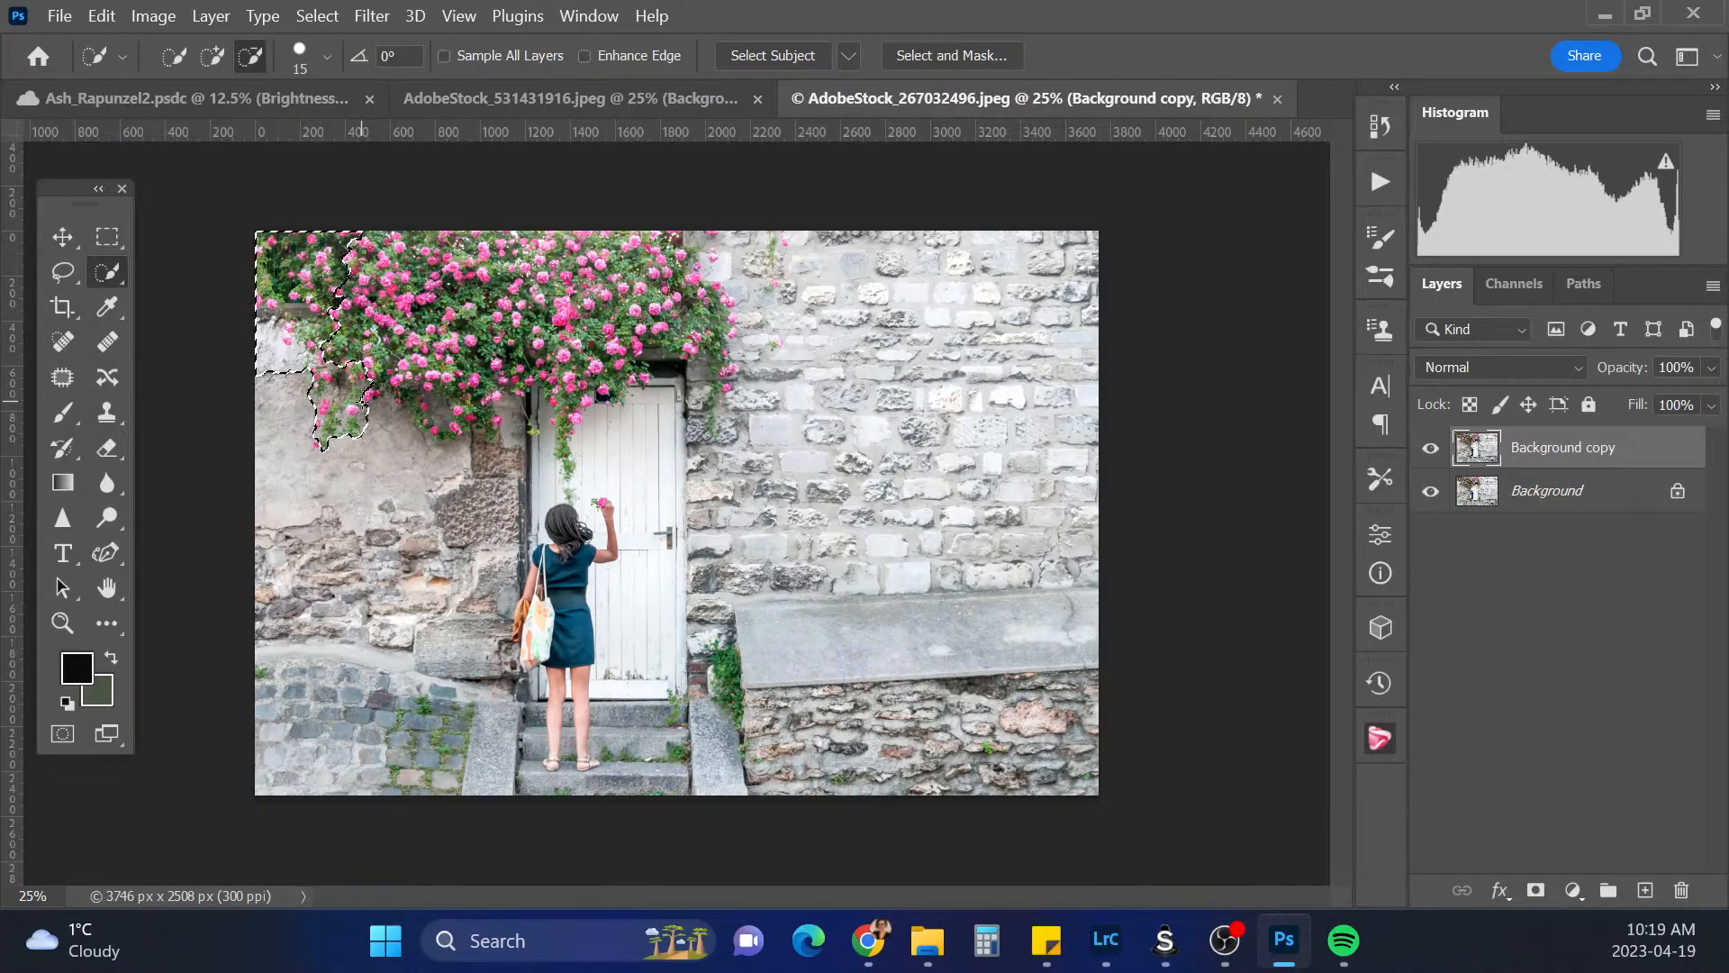
pyautogui.hotkey('ctrl', 'd')
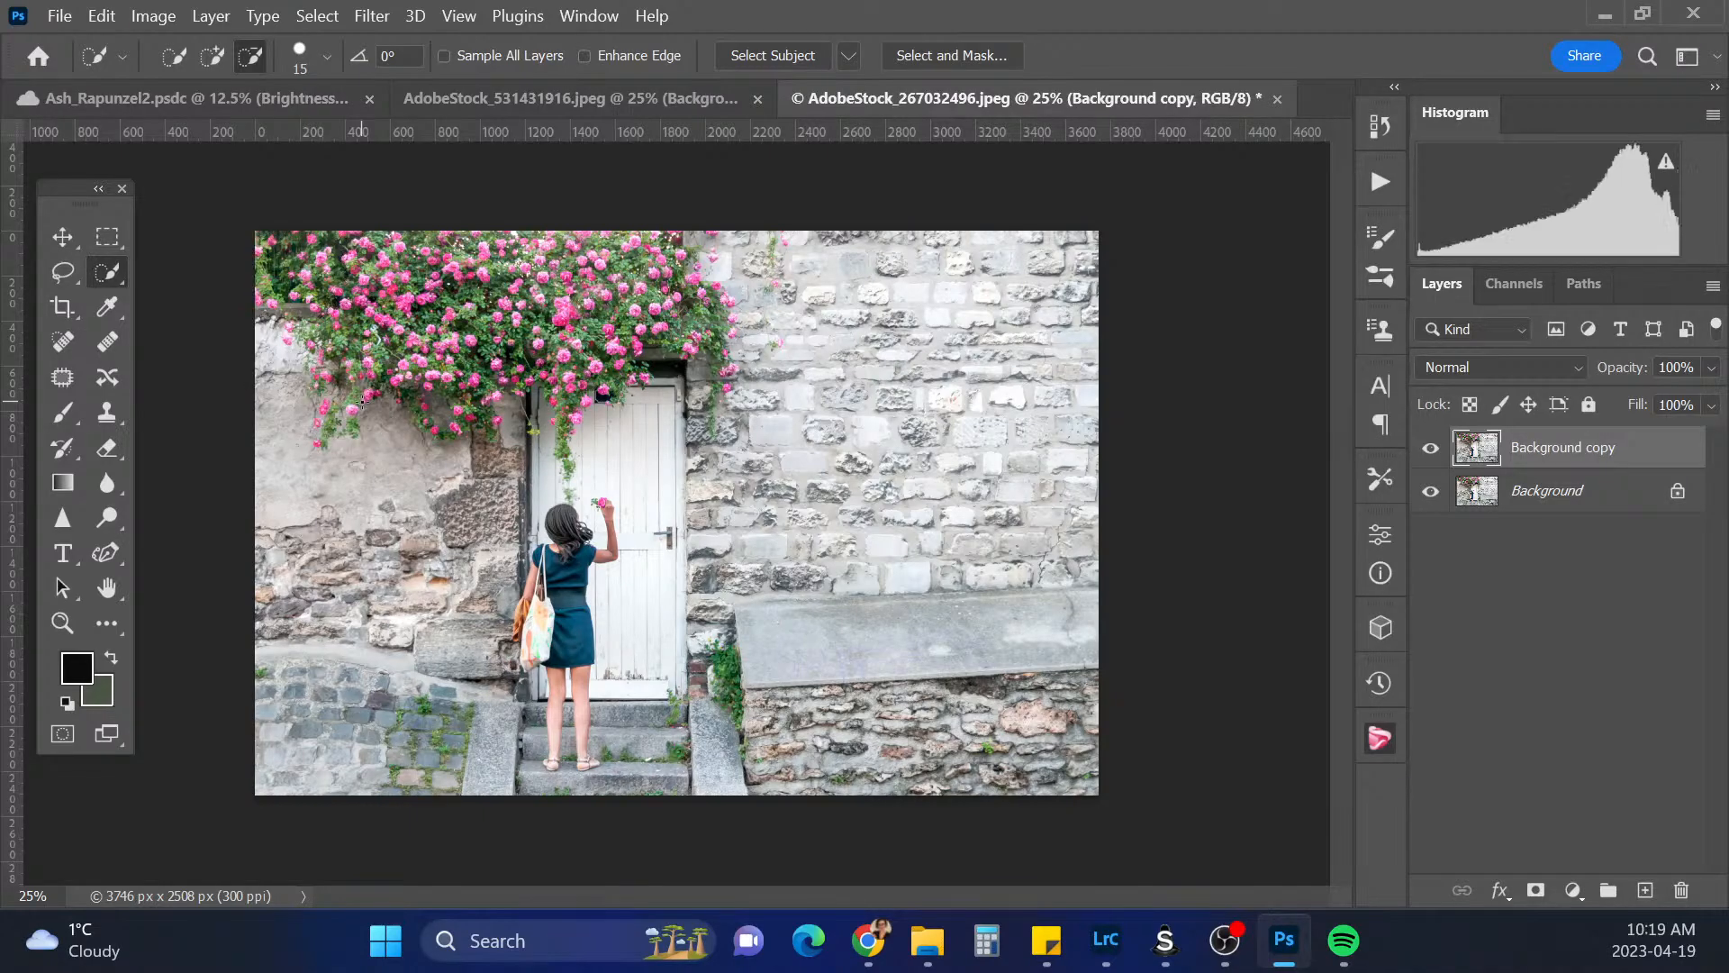
# Start a Color Range selection on the duplicate layer and add samples from the green leaves and pink roses
pyautogui.click(317, 16)
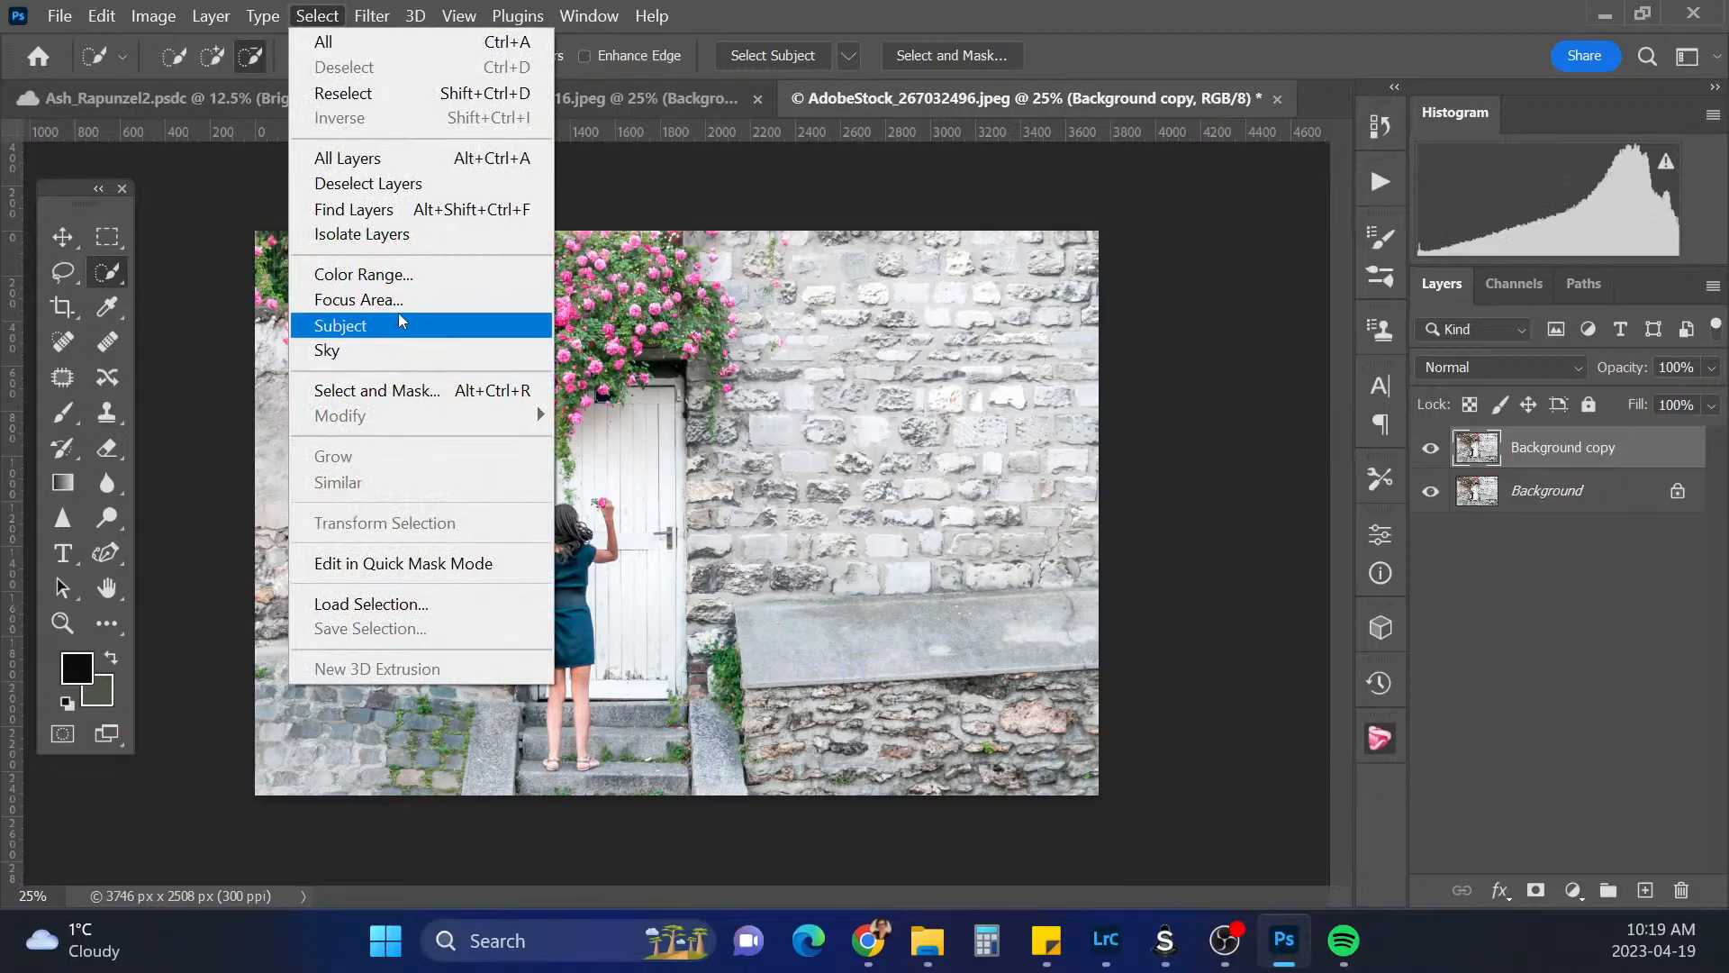
pyautogui.click(407, 276)
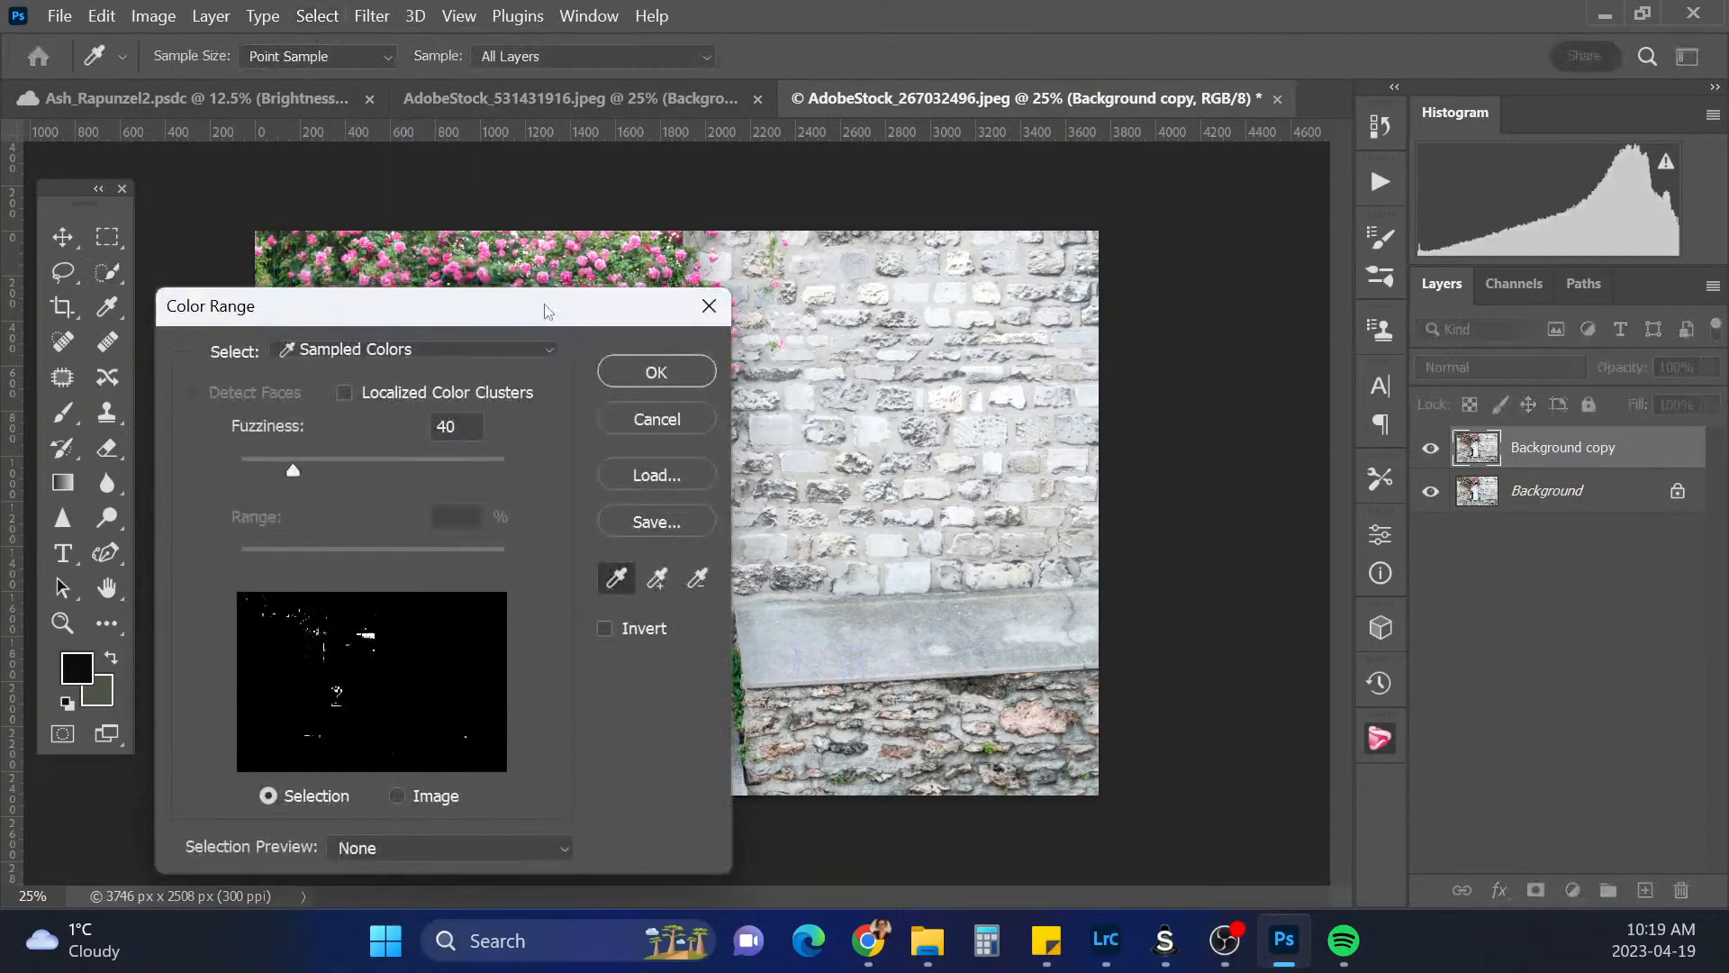
pyautogui.moveTo(549, 314); pyautogui.dragTo(1189, 216)
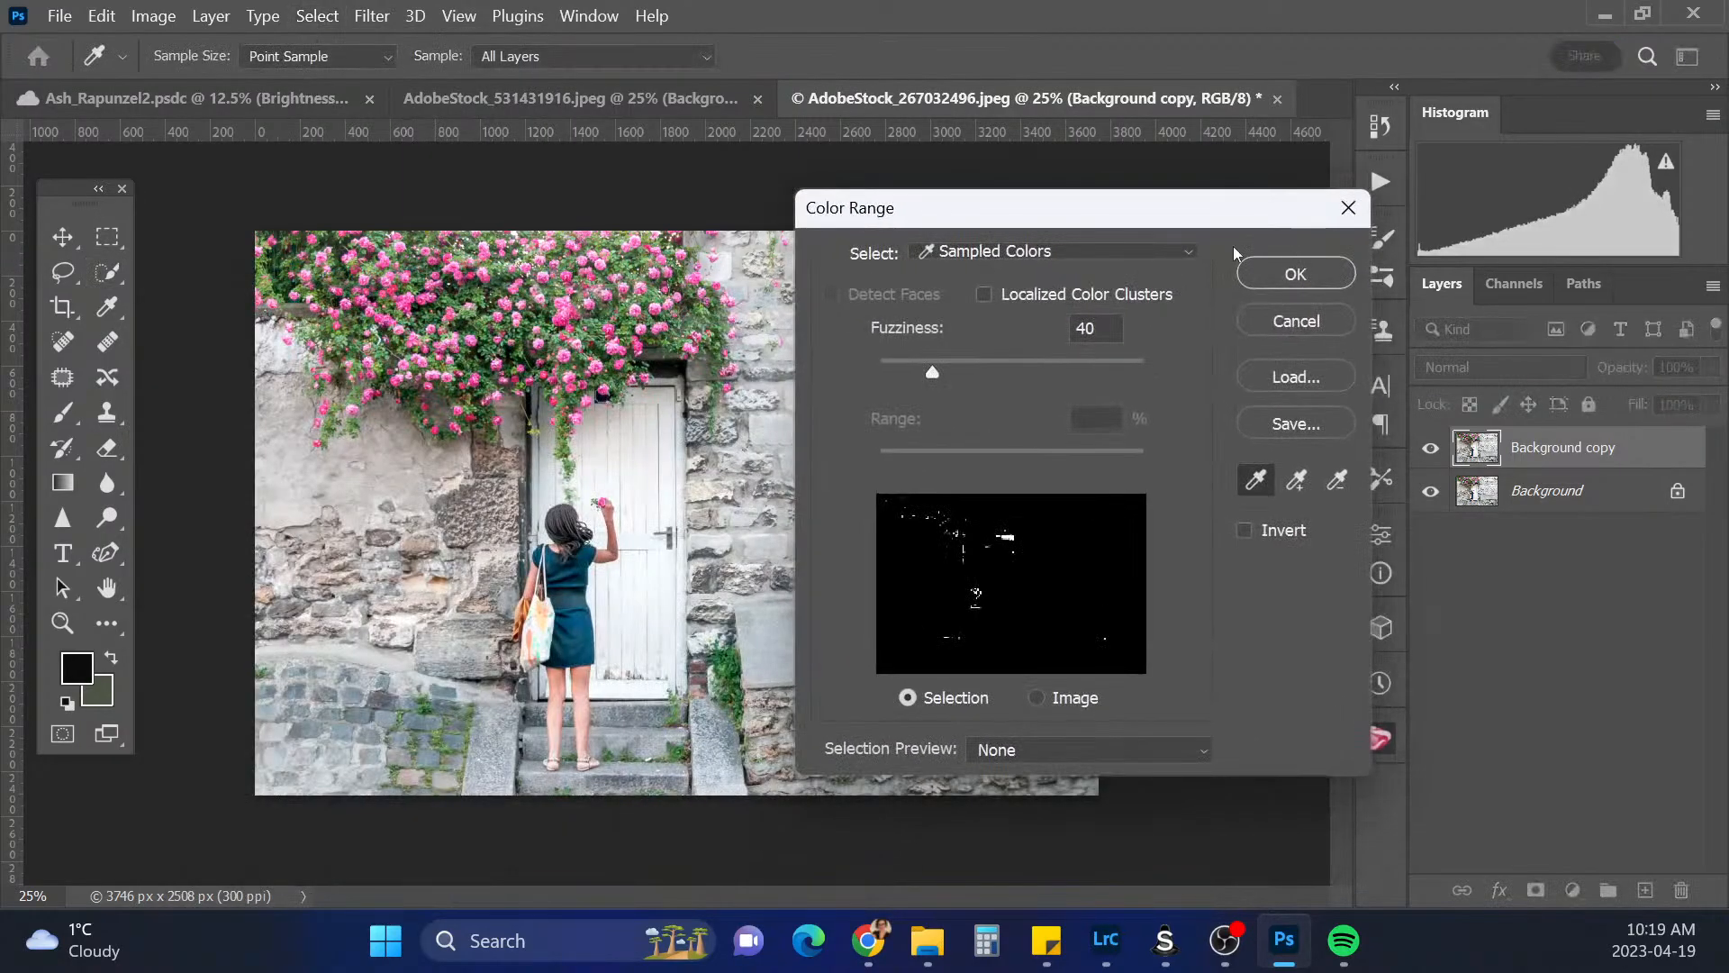
pyautogui.click(1294, 480)
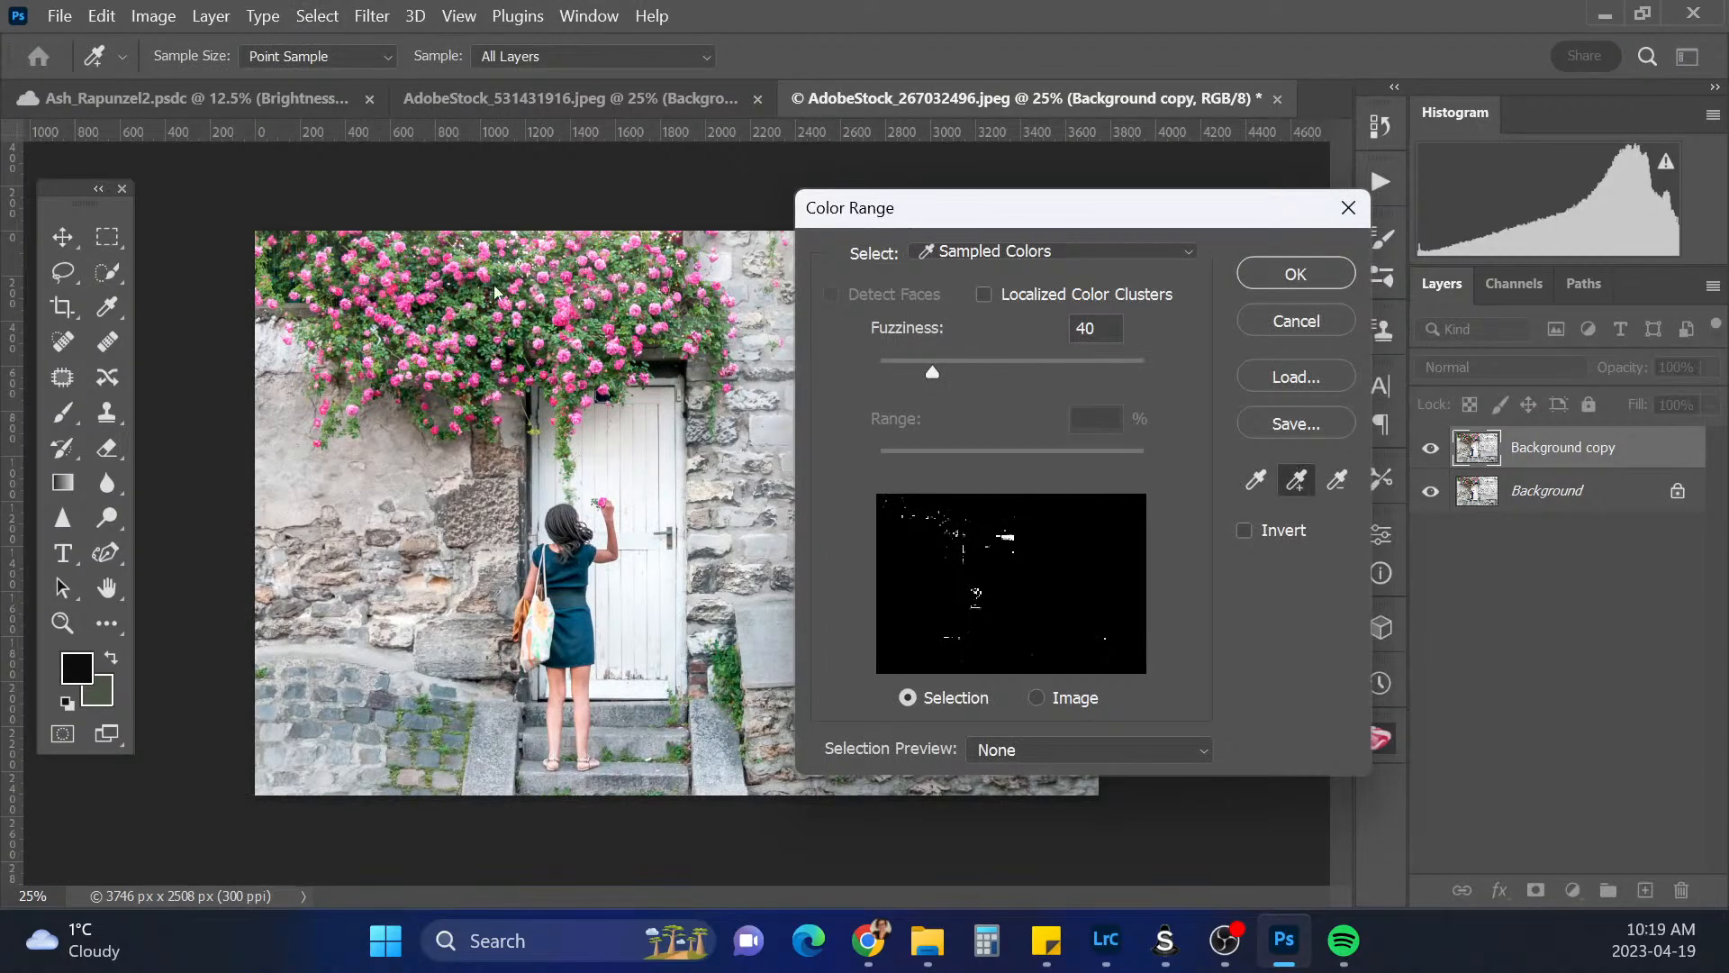
pyautogui.click(515, 333)
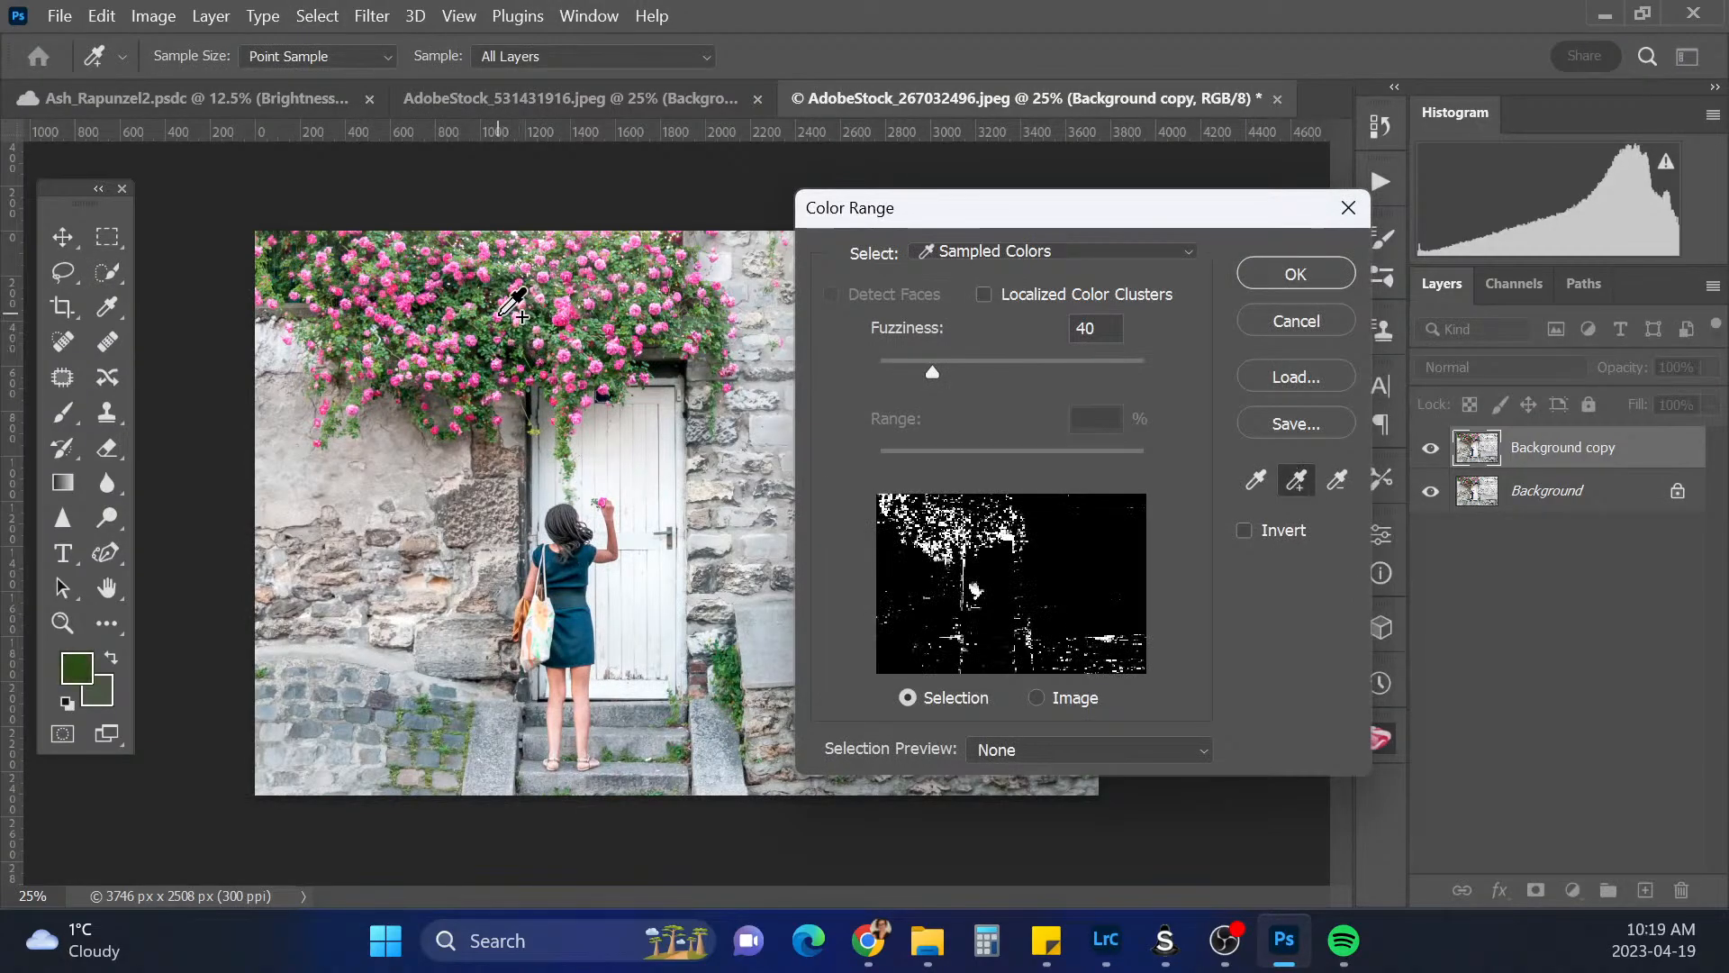
pyautogui.click(504, 317)
pyautogui.click(501, 302)
pyautogui.click(496, 287)
pyautogui.click(458, 286)
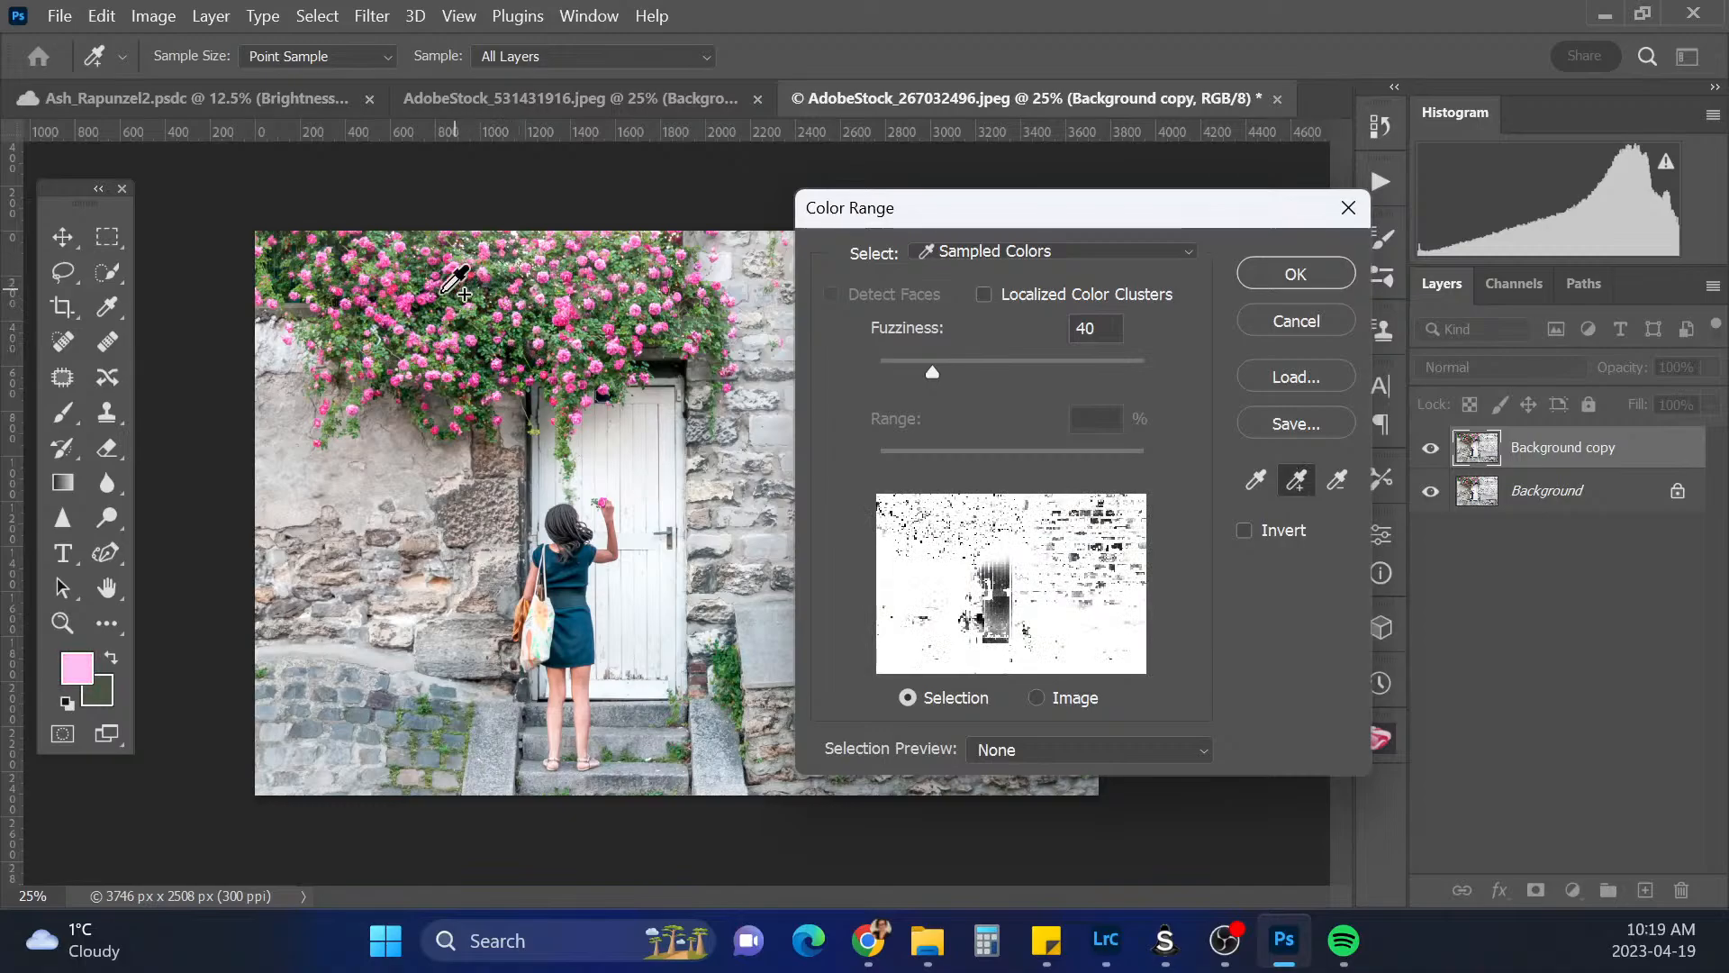
pyautogui.click(428, 297)
pyautogui.click(410, 303)
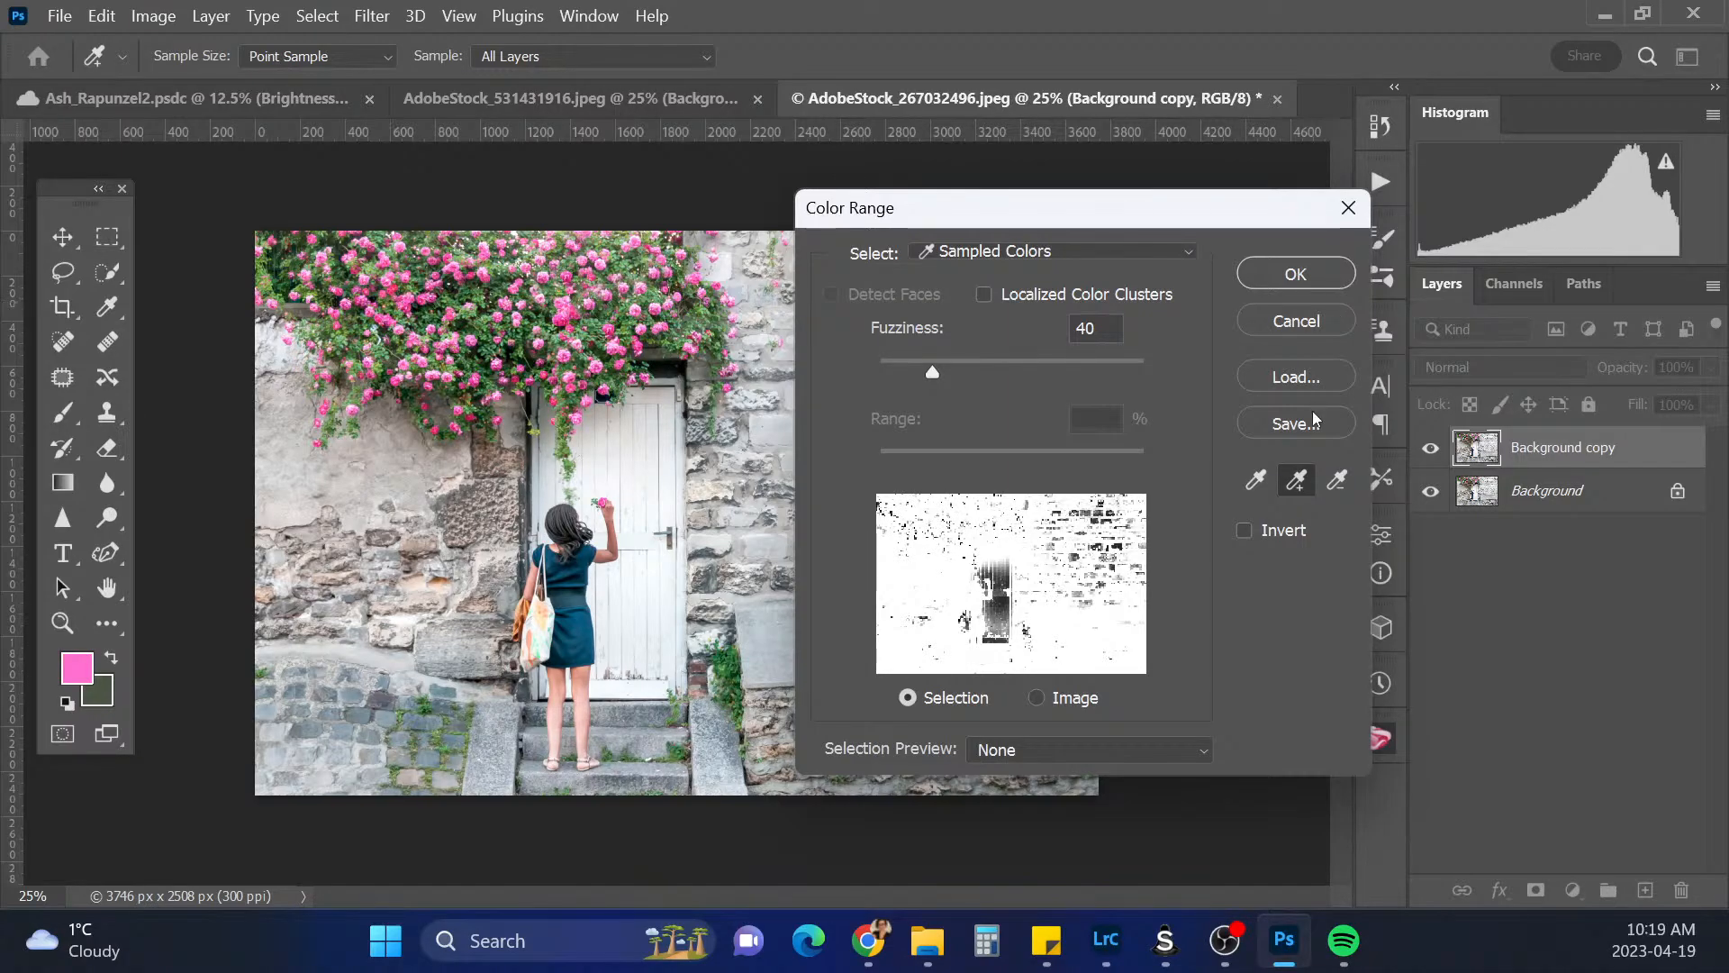
# Subtract color samples of the stone wall, the woman, her bag and the step edges from the Color Range selection
pyautogui.click(1337, 481)
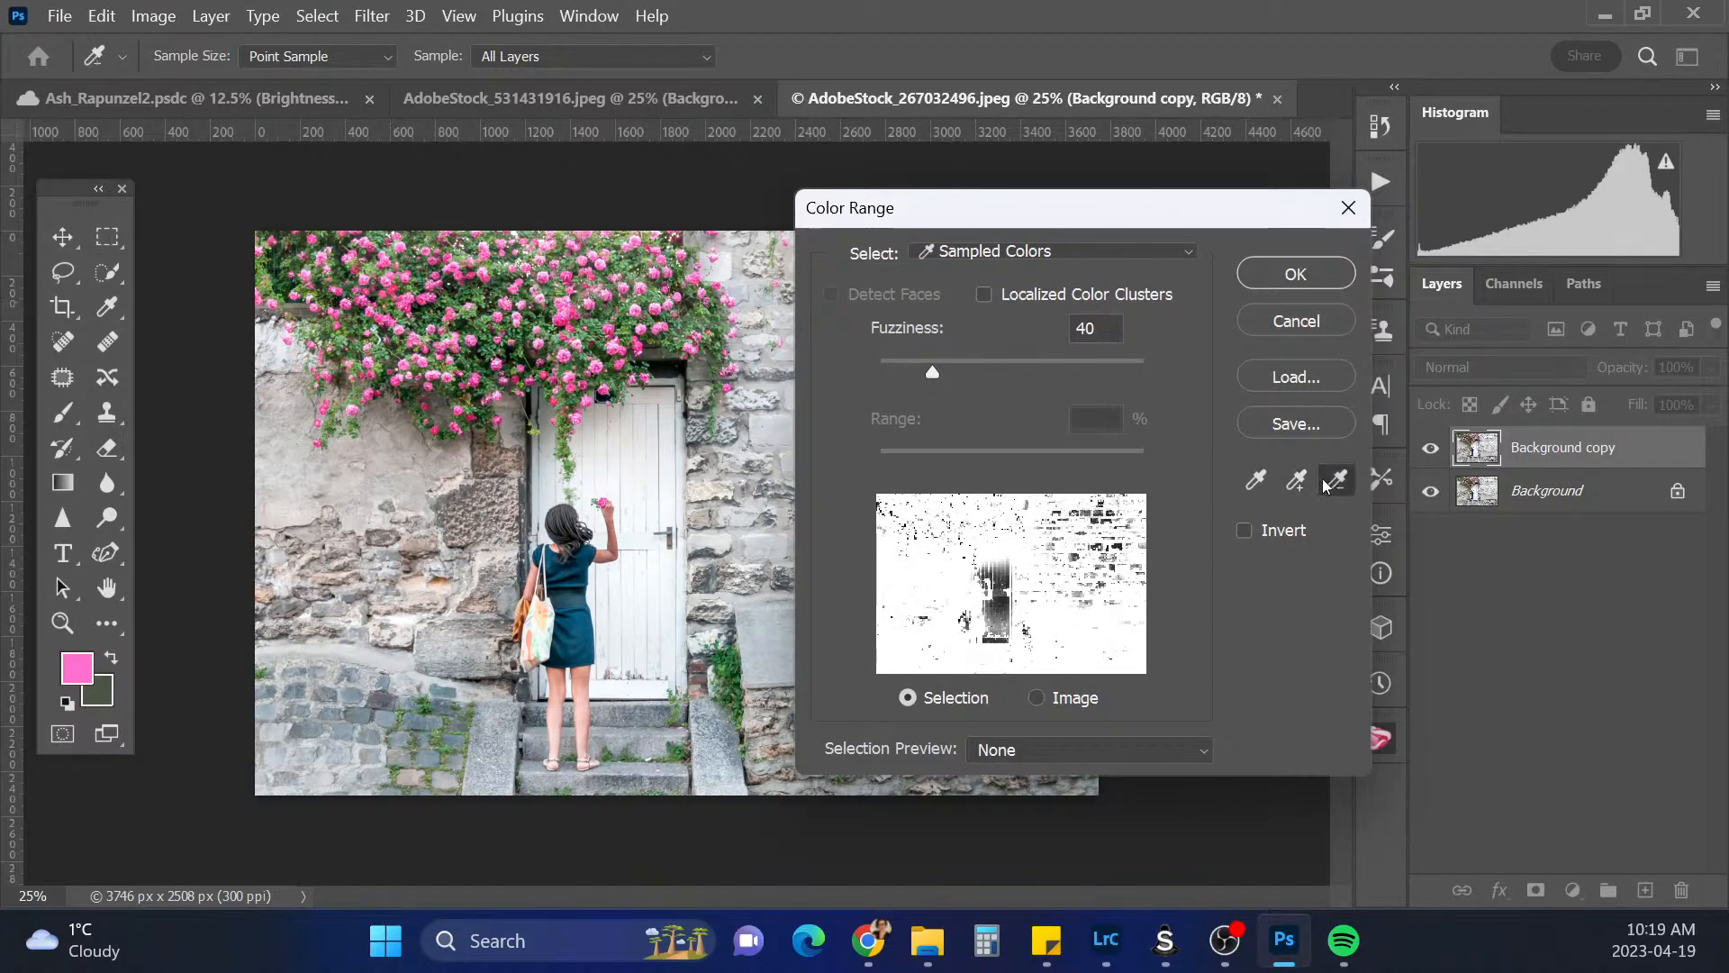
pyautogui.click(758, 629)
pyautogui.click(382, 638)
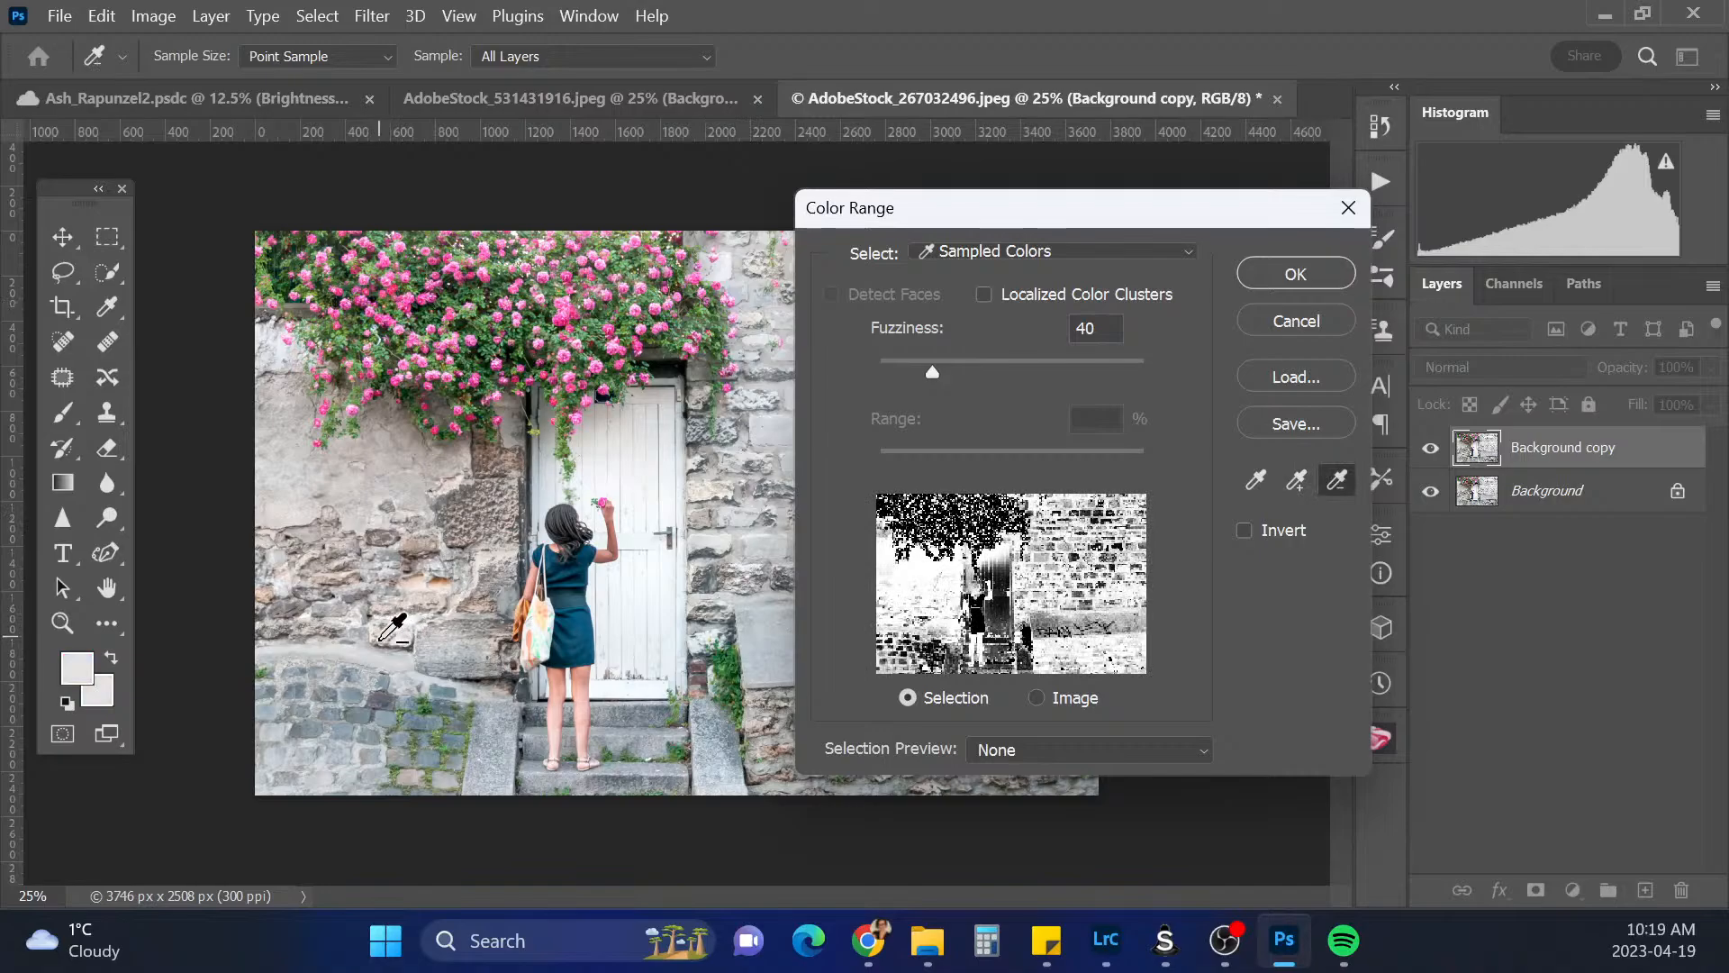
pyautogui.click(292, 479)
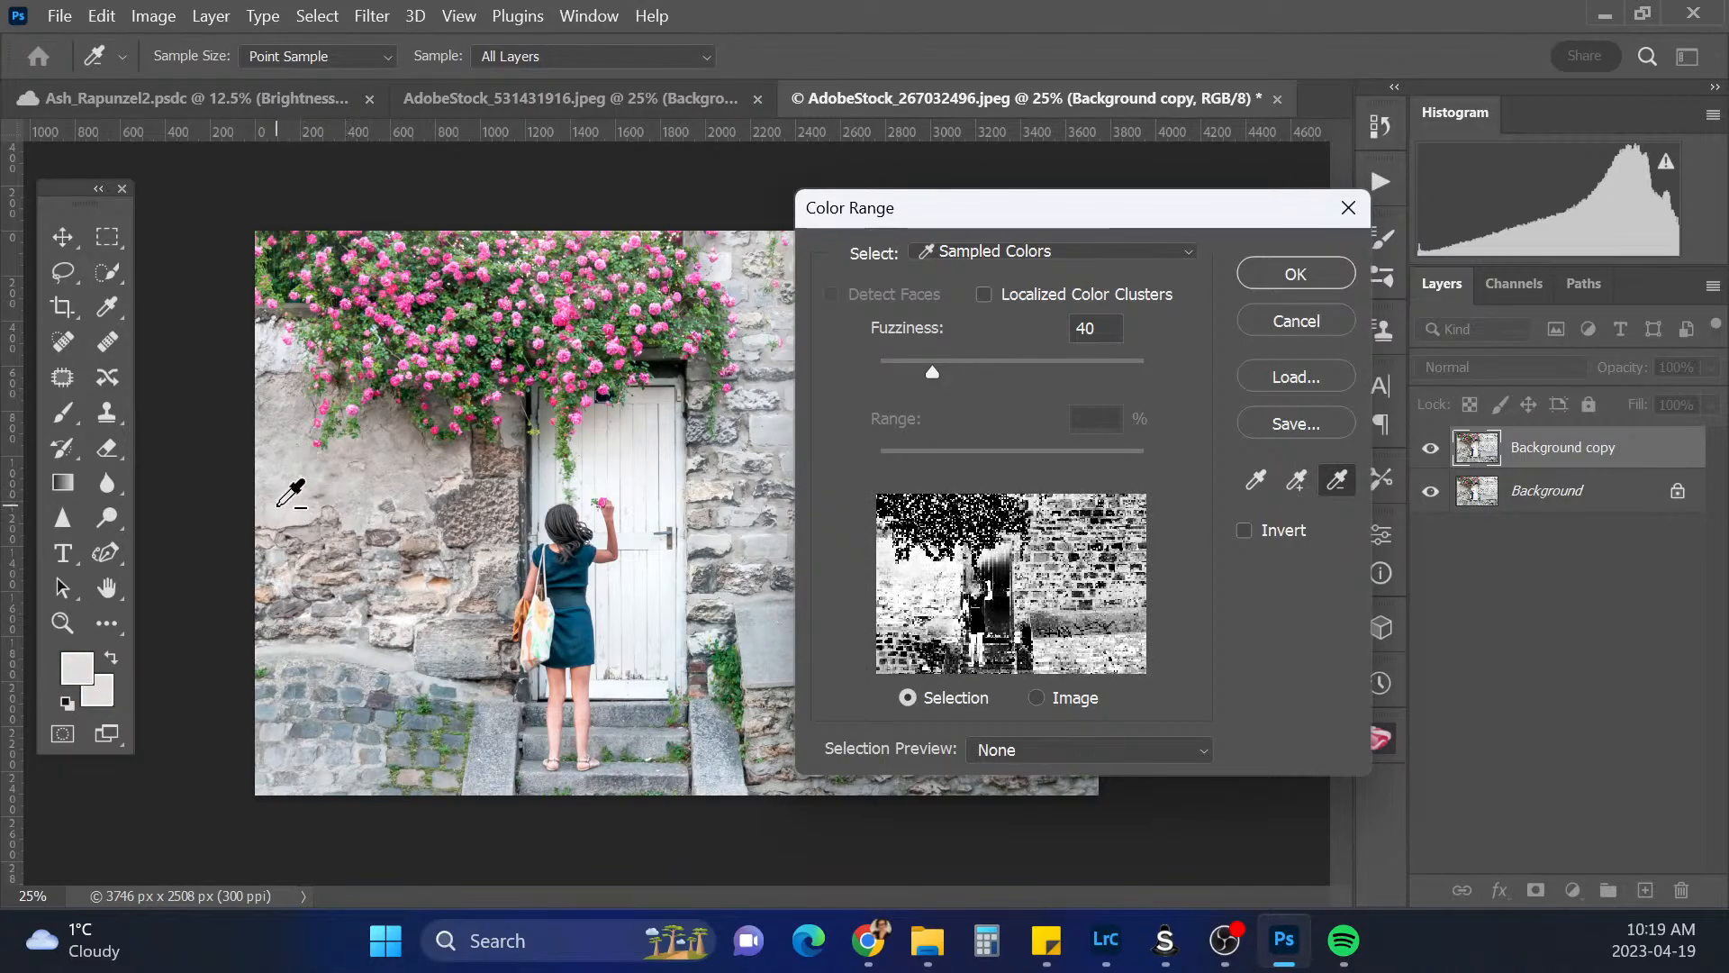
pyautogui.click(573, 581)
pyautogui.click(608, 509)
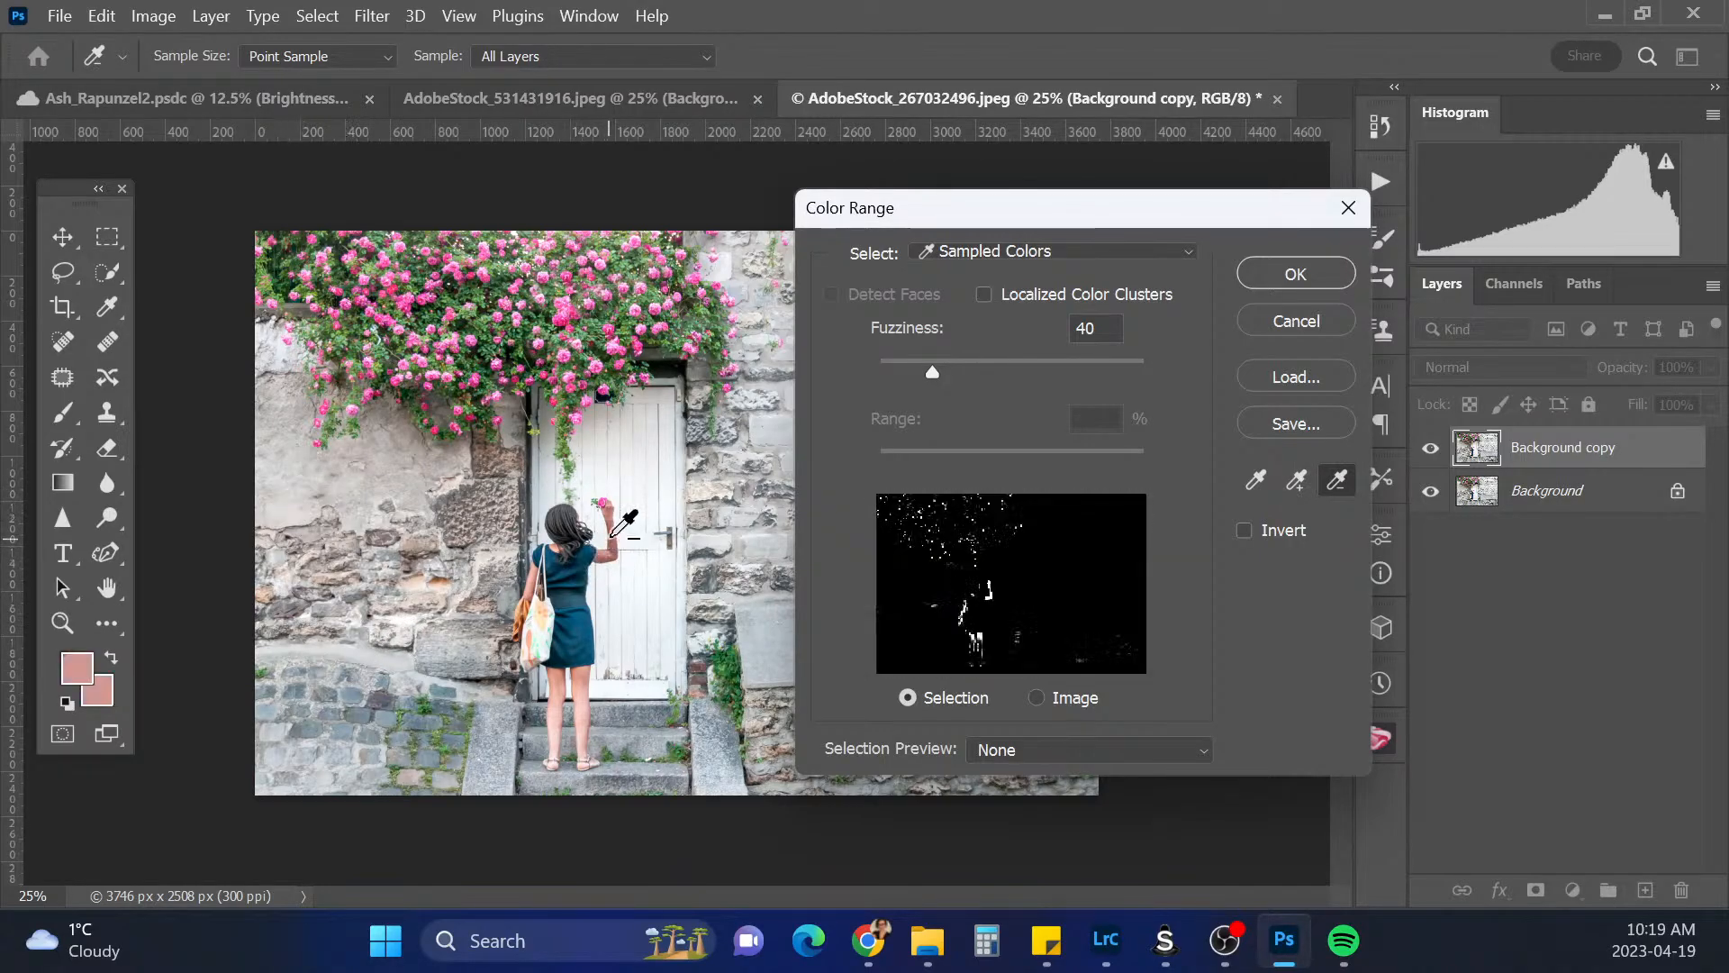
pyautogui.click(569, 523)
pyautogui.click(538, 647)
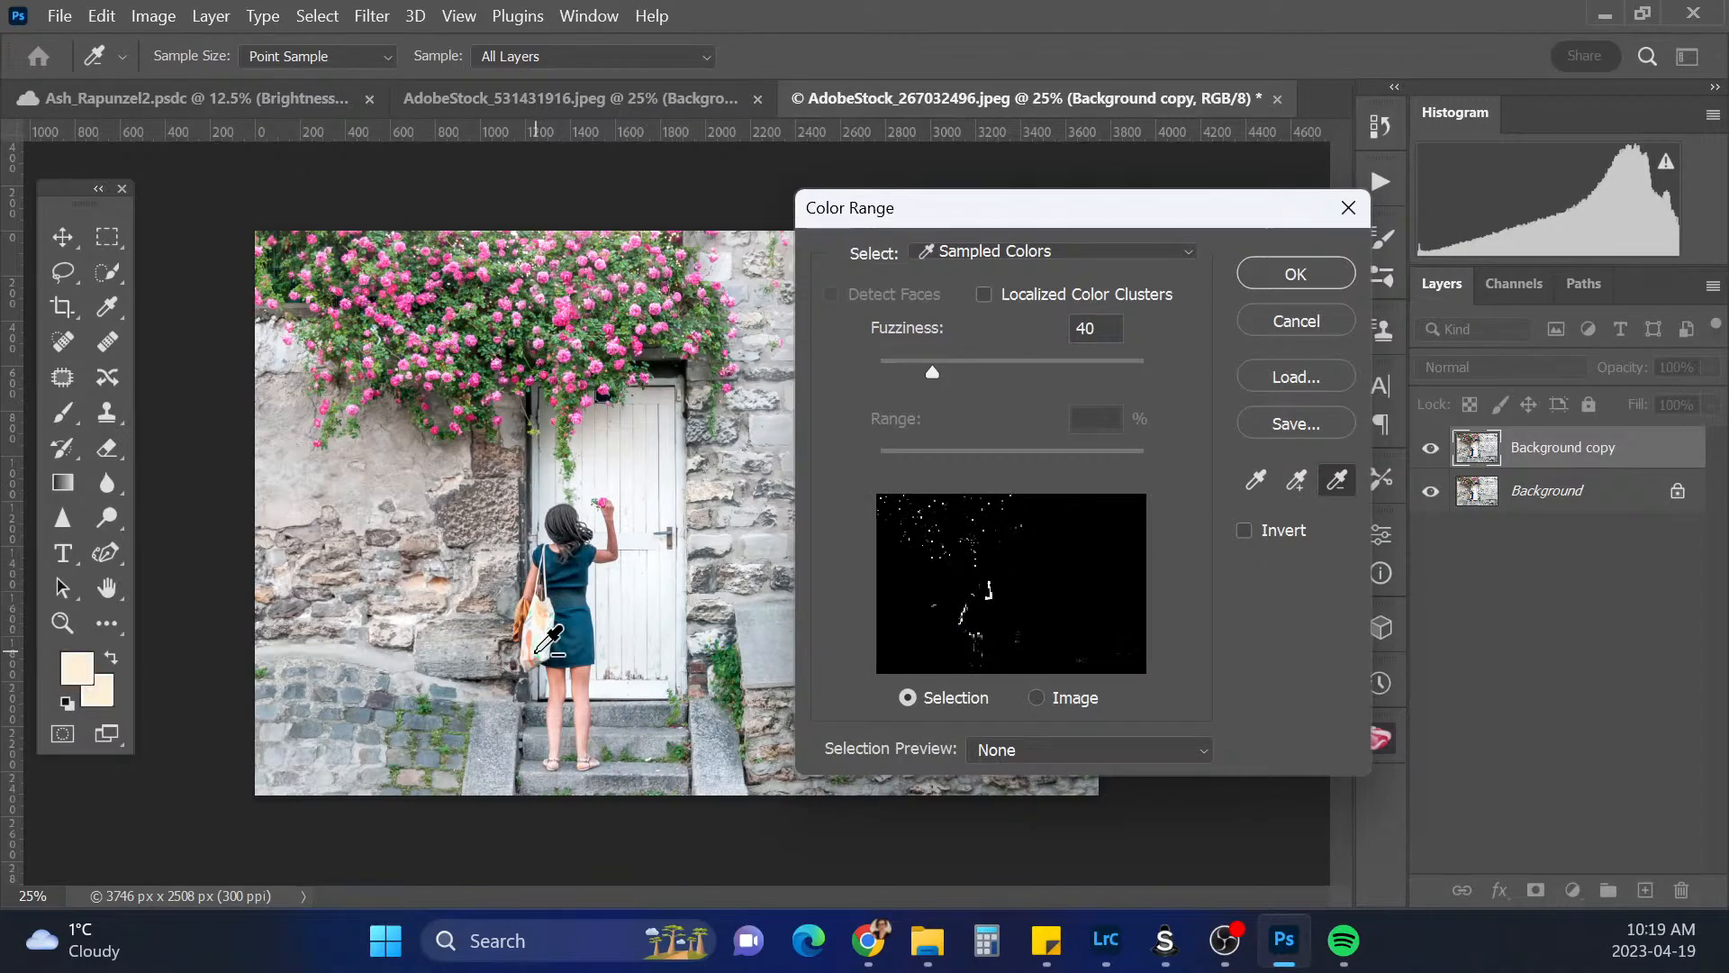
pyautogui.click(492, 769)
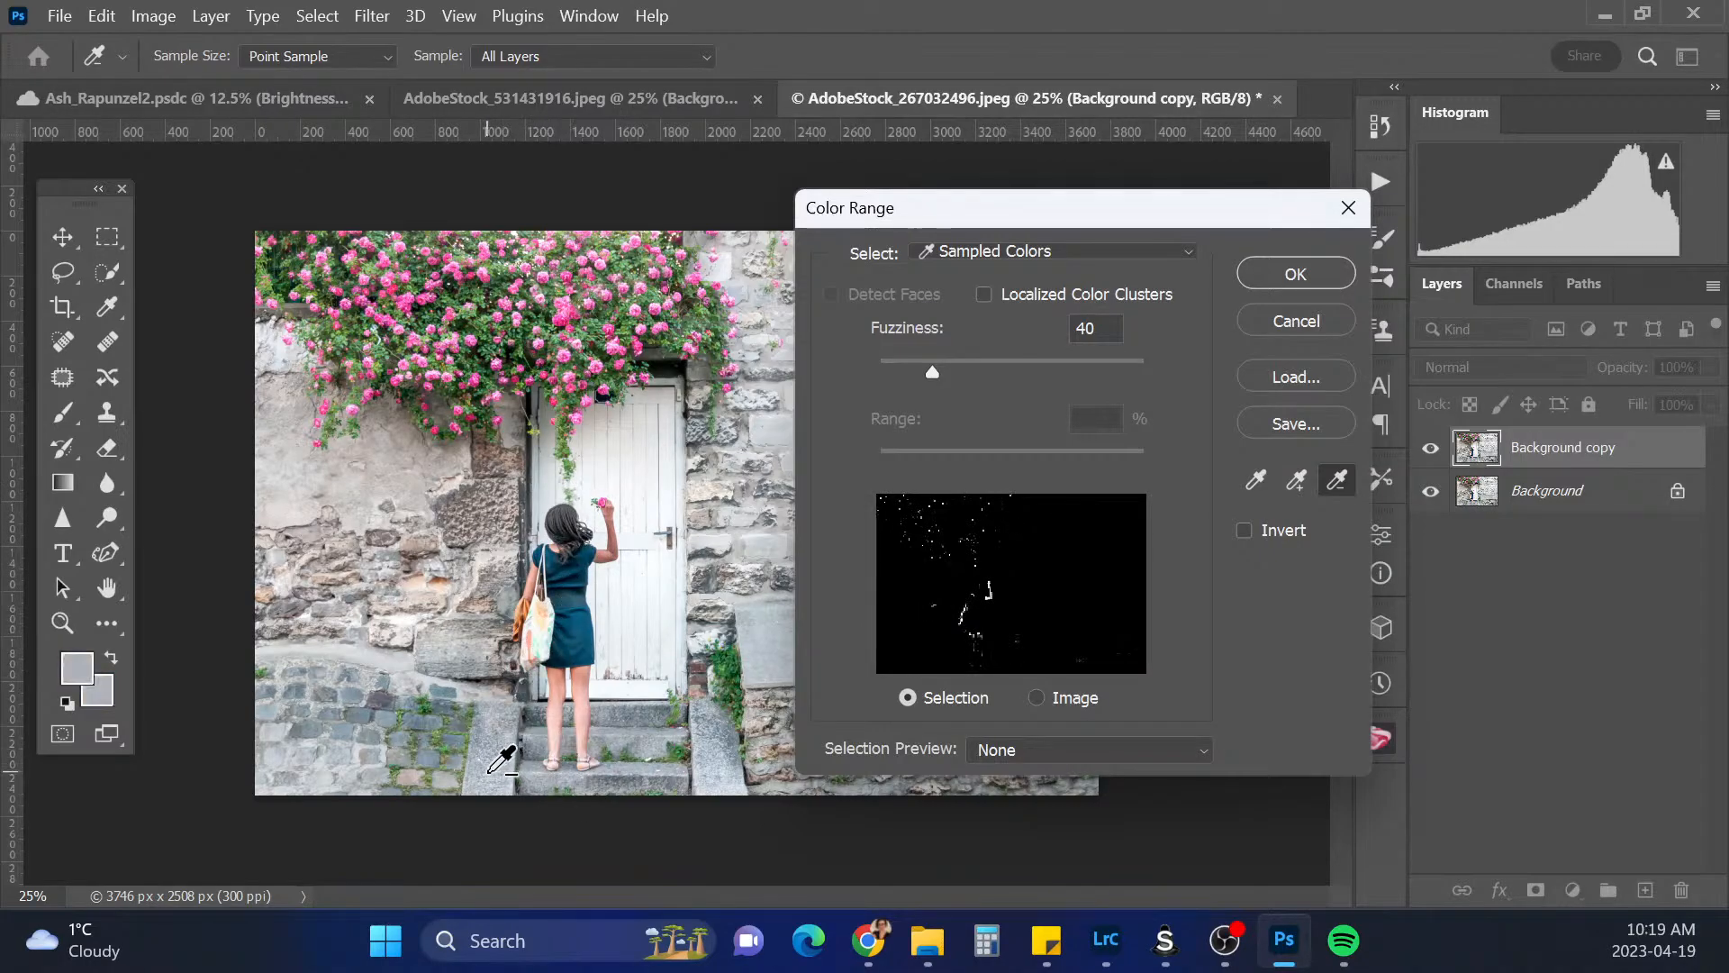
pyautogui.click(727, 750)
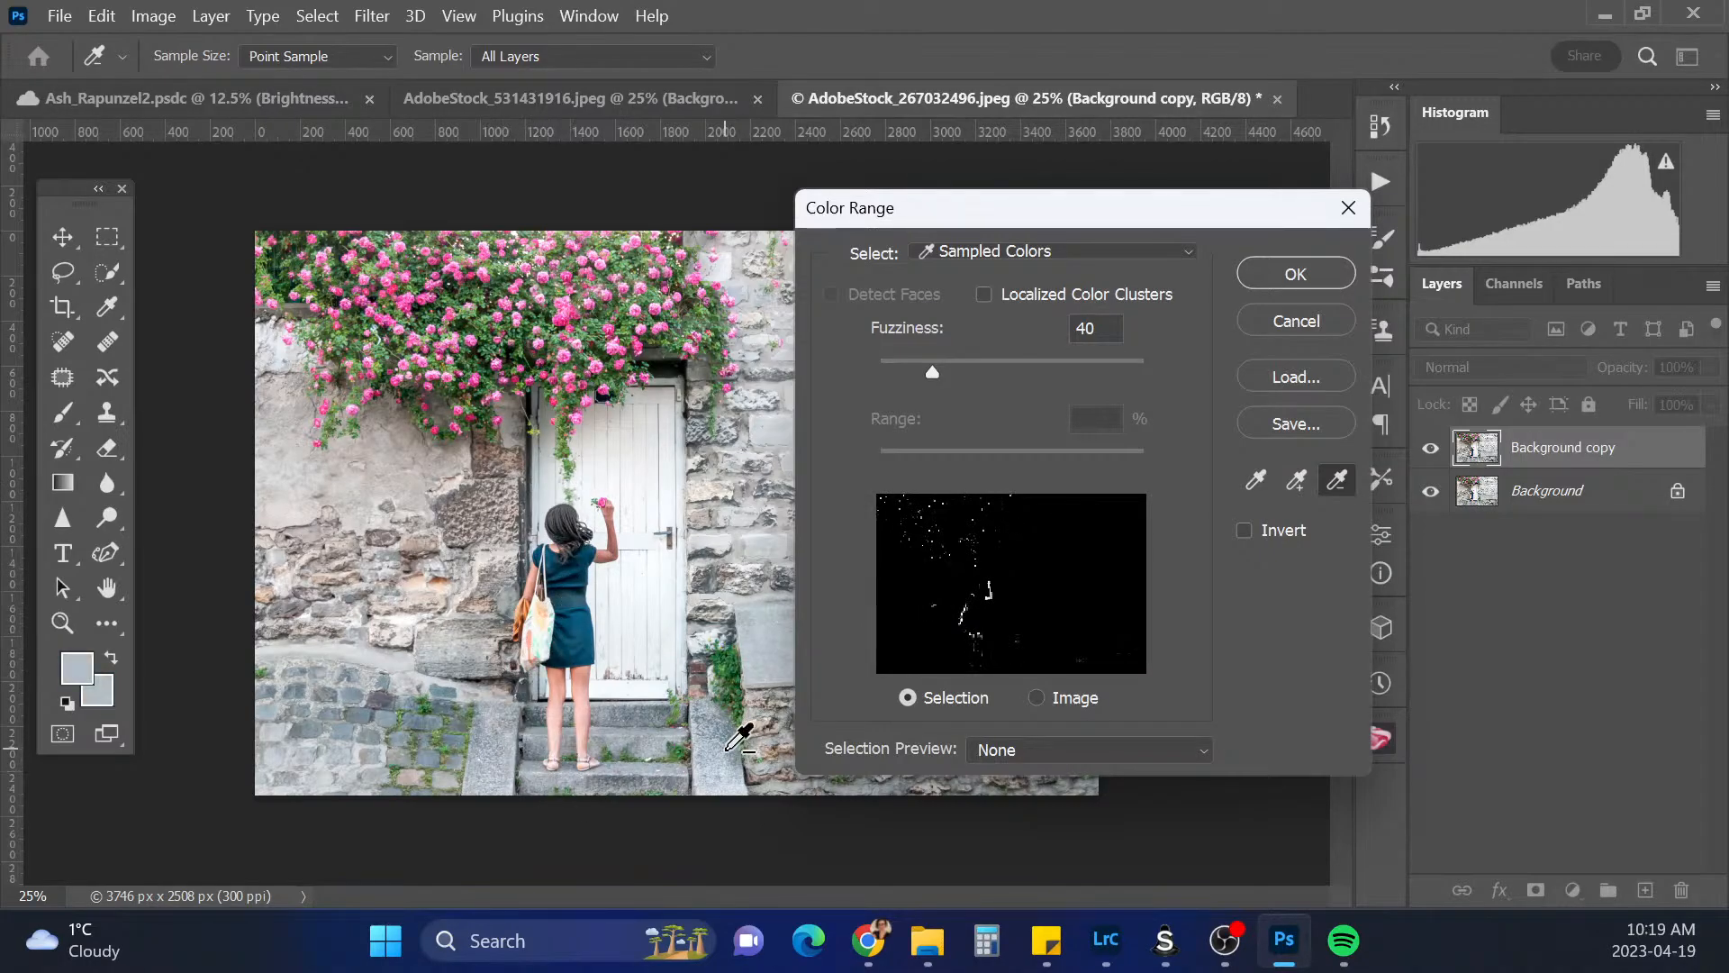
# Add more leaf-green and rose-pink samples from the climbing roses and apply the Color Range selection
pyautogui.click(1296, 480)
pyautogui.click(563, 443)
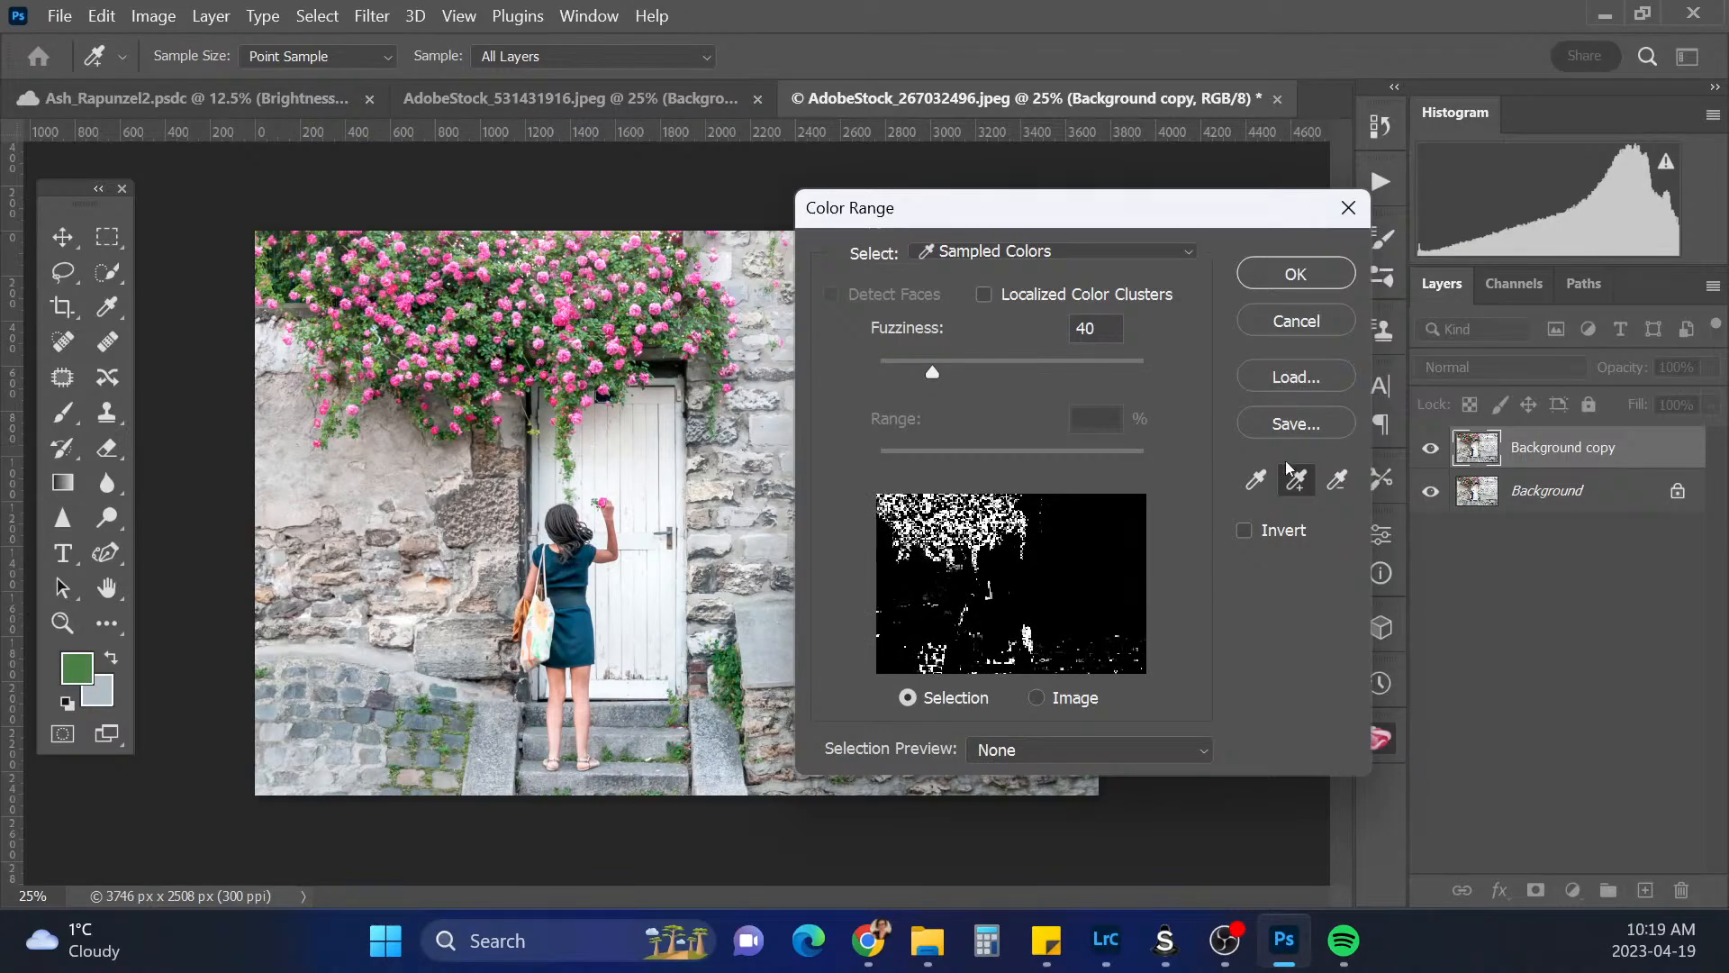
pyautogui.click(568, 358)
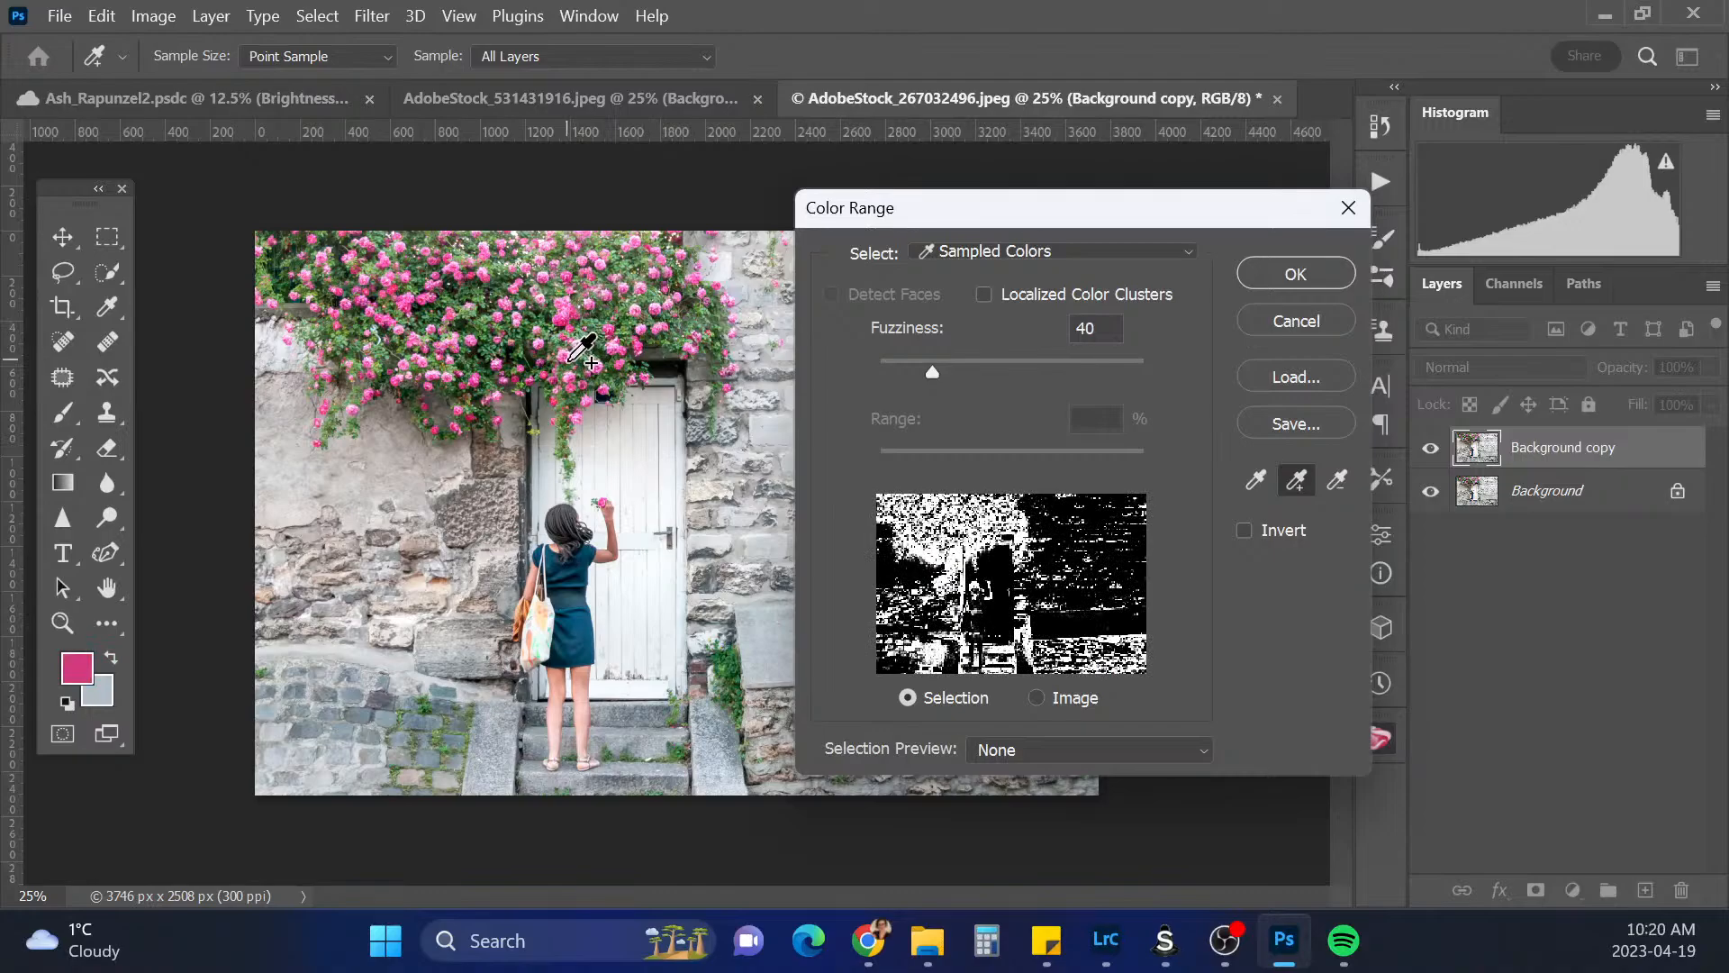
pyautogui.click(454, 286)
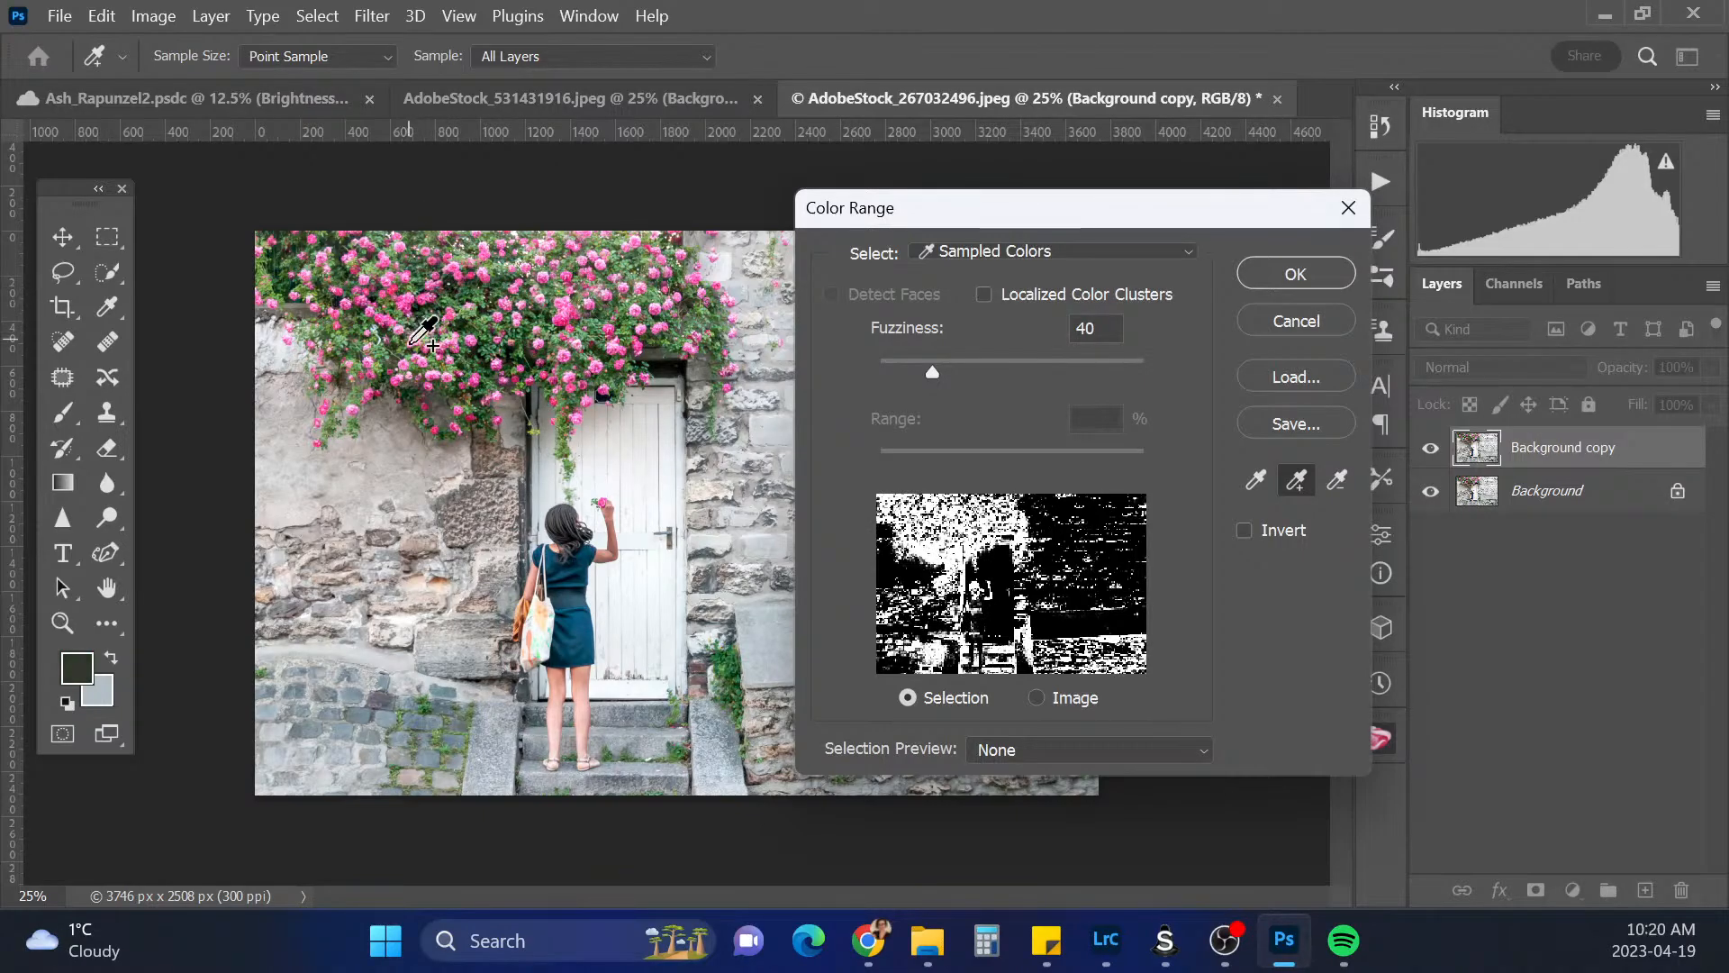
pyautogui.click(360, 268)
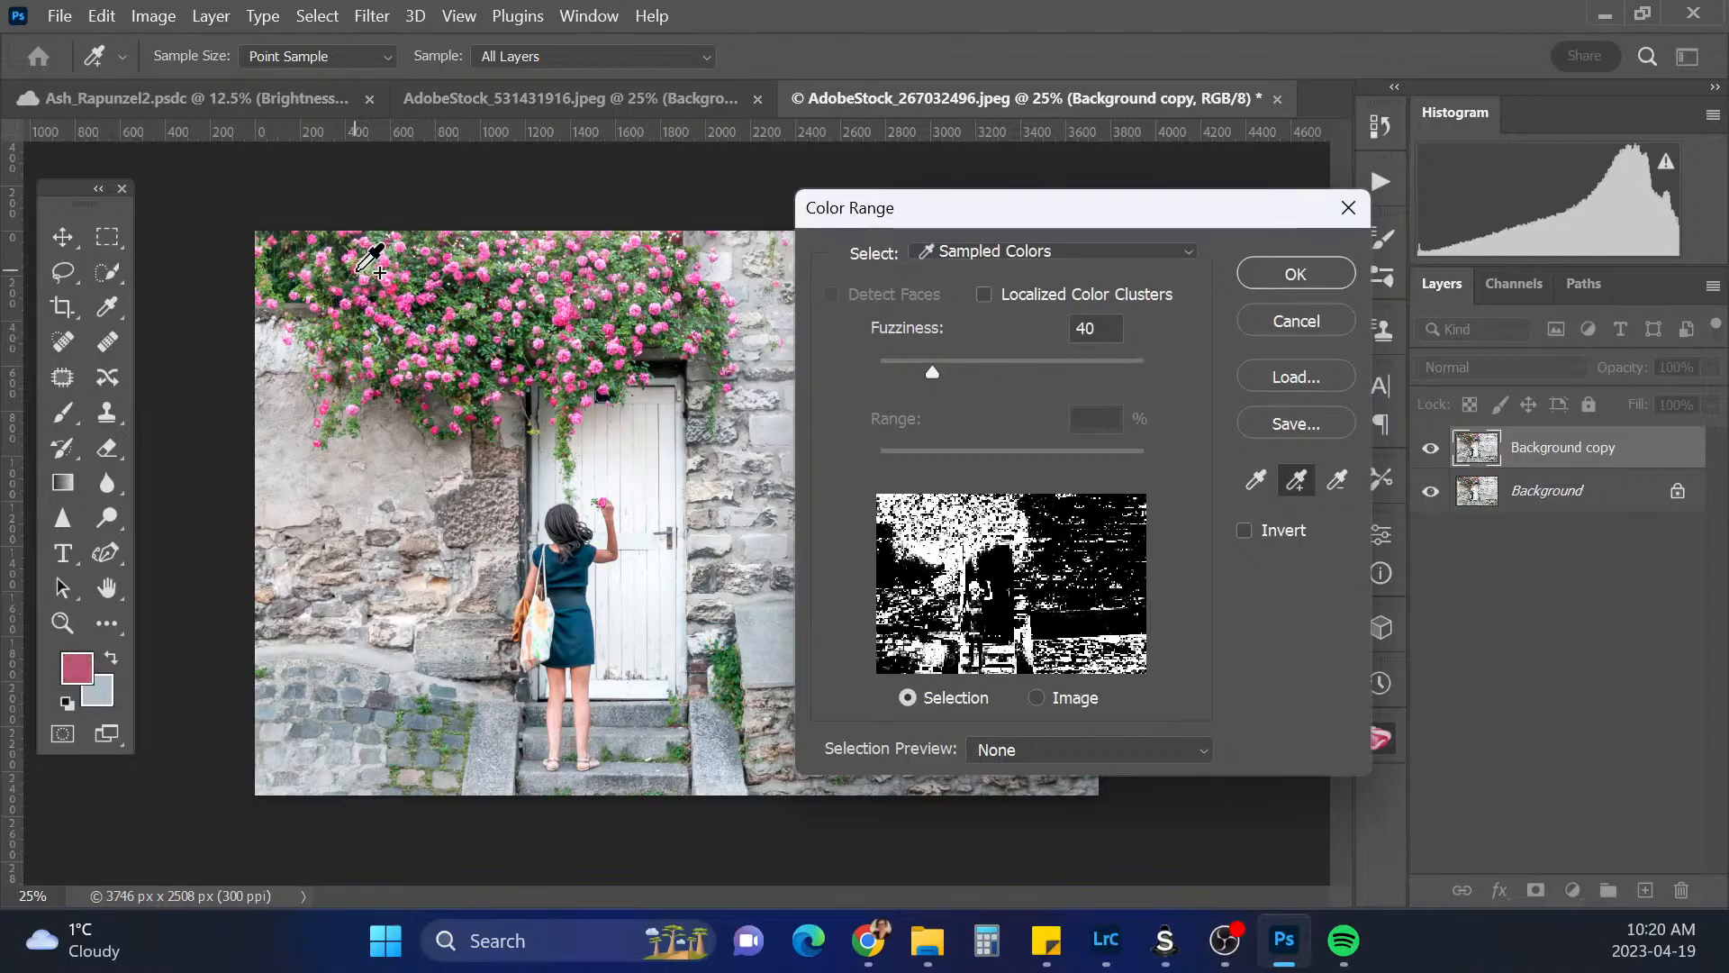
pyautogui.click(1295, 273)
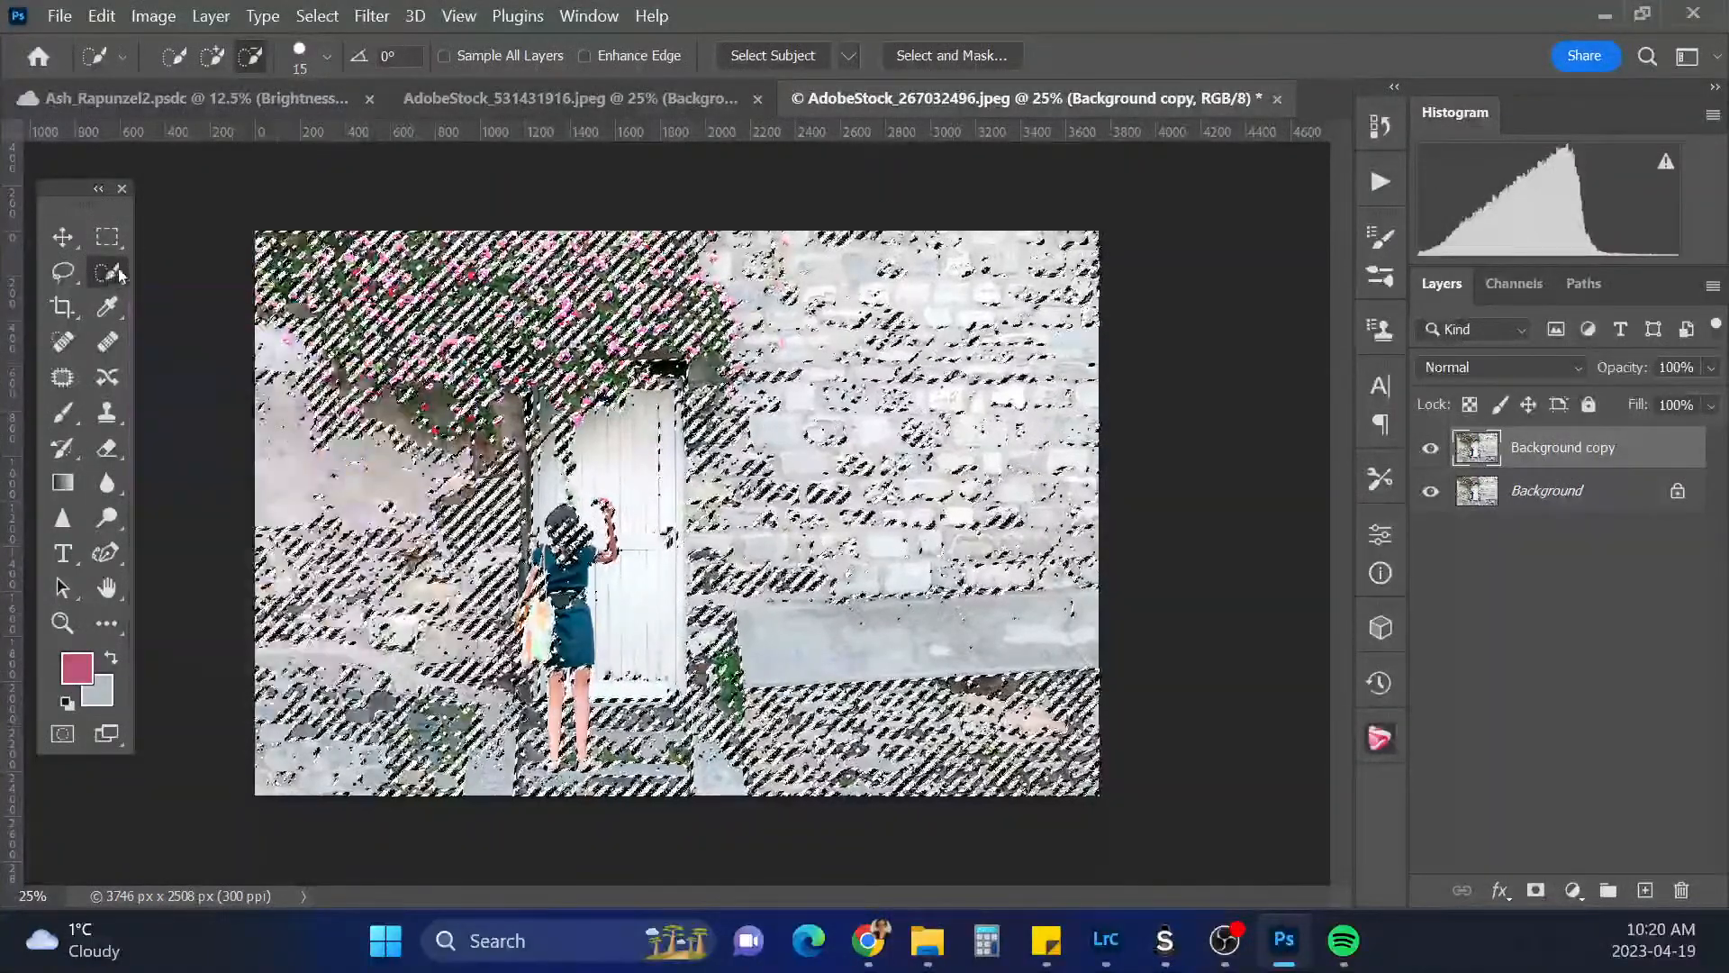
# Subtract the walls, paving, woman and door from the selection with the Quick Selection tool
pyautogui.click(252, 57)
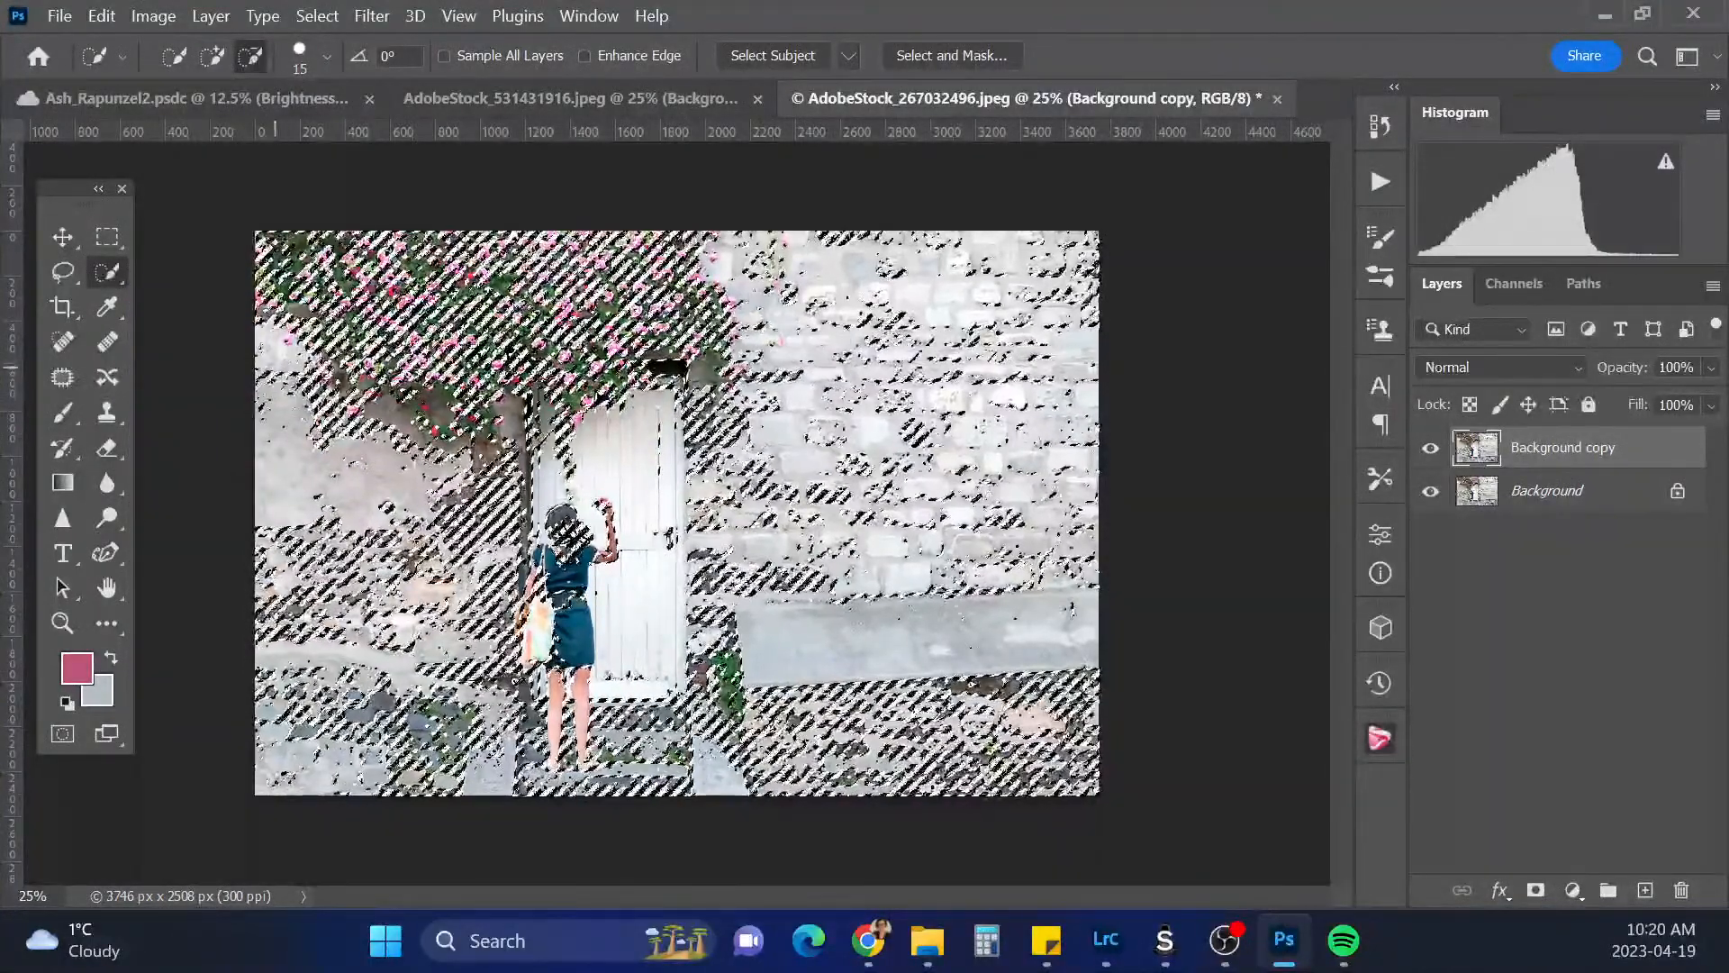
pyautogui.moveTo(314, 397)
pyautogui.mouseDown()
pyautogui.moveTo(423, 414)
pyautogui.moveTo(297, 586)
pyautogui.moveTo(335, 820)
pyautogui.mouseUp()
pyautogui.moveTo(477, 432)
pyautogui.mouseDown()
pyautogui.moveTo(495, 468)
pyautogui.moveTo(403, 605)
pyautogui.moveTo(540, 621)
pyautogui.moveTo(441, 721)
pyautogui.moveTo(540, 730)
pyautogui.moveTo(712, 663)
pyautogui.moveTo(792, 720)
pyautogui.moveTo(540, 775)
pyautogui.moveTo(559, 790)
pyautogui.mouseUp()
pyautogui.moveTo(1009, 743)
pyautogui.mouseDown()
pyautogui.moveTo(900, 711)
pyautogui.moveTo(855, 523)
pyautogui.moveTo(663, 453)
pyautogui.moveTo(712, 437)
pyautogui.moveTo(770, 469)
pyautogui.moveTo(757, 221)
pyautogui.moveTo(1023, 213)
pyautogui.mouseUp()
pyautogui.moveTo(1001, 321)
pyautogui.mouseDown()
pyautogui.moveTo(982, 378)
pyautogui.moveTo(991, 518)
pyautogui.moveTo(873, 542)
pyautogui.mouseUp()
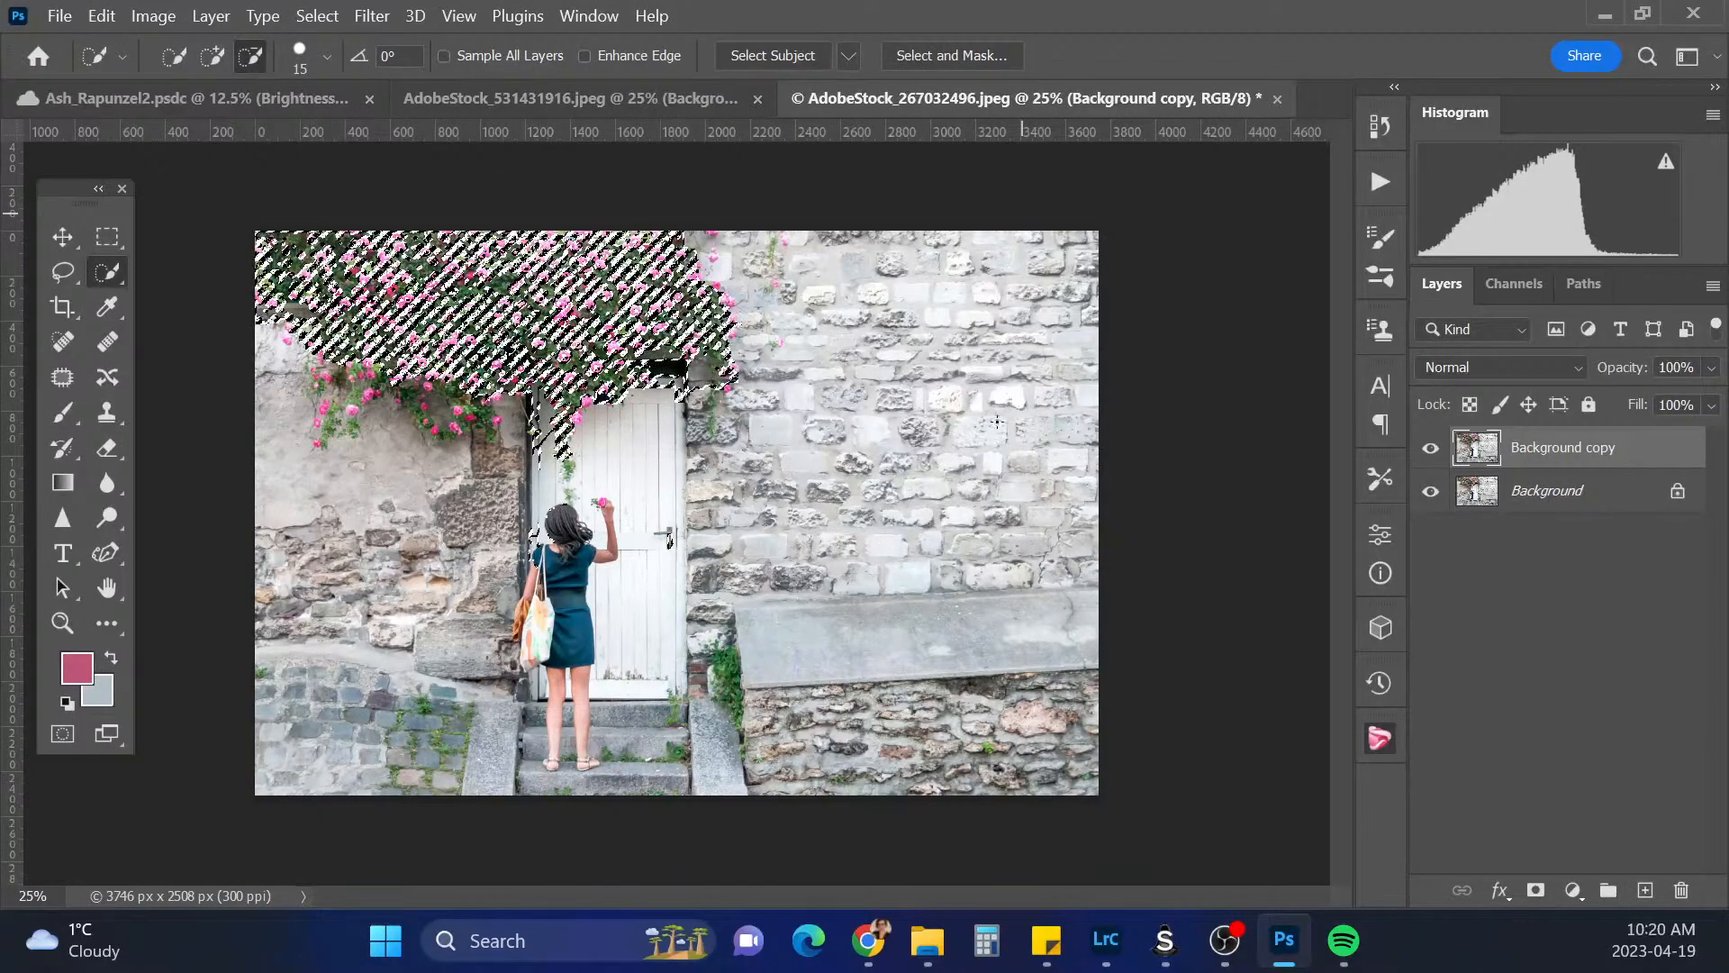
pyautogui.moveTo(563, 423); pyautogui.dragTo(536, 536)
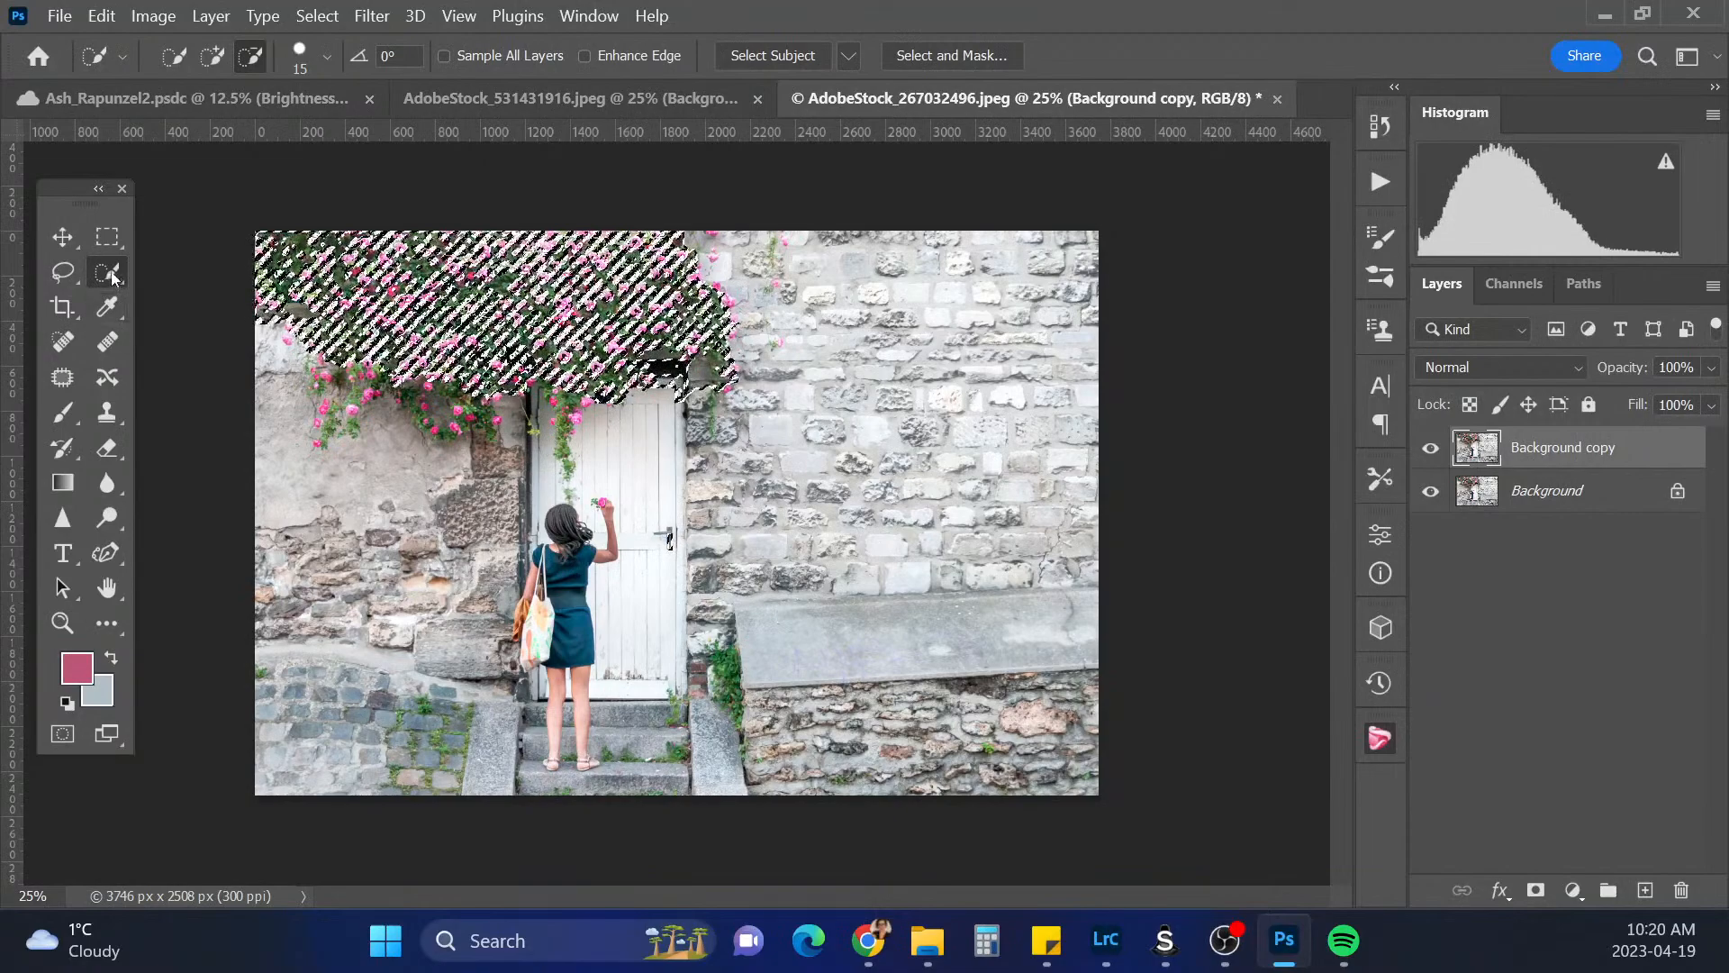
# Add the whole rose cluster, including its hanging ends and right edge, to the selection with the Quick Selection tool
pyautogui.click(212, 56)
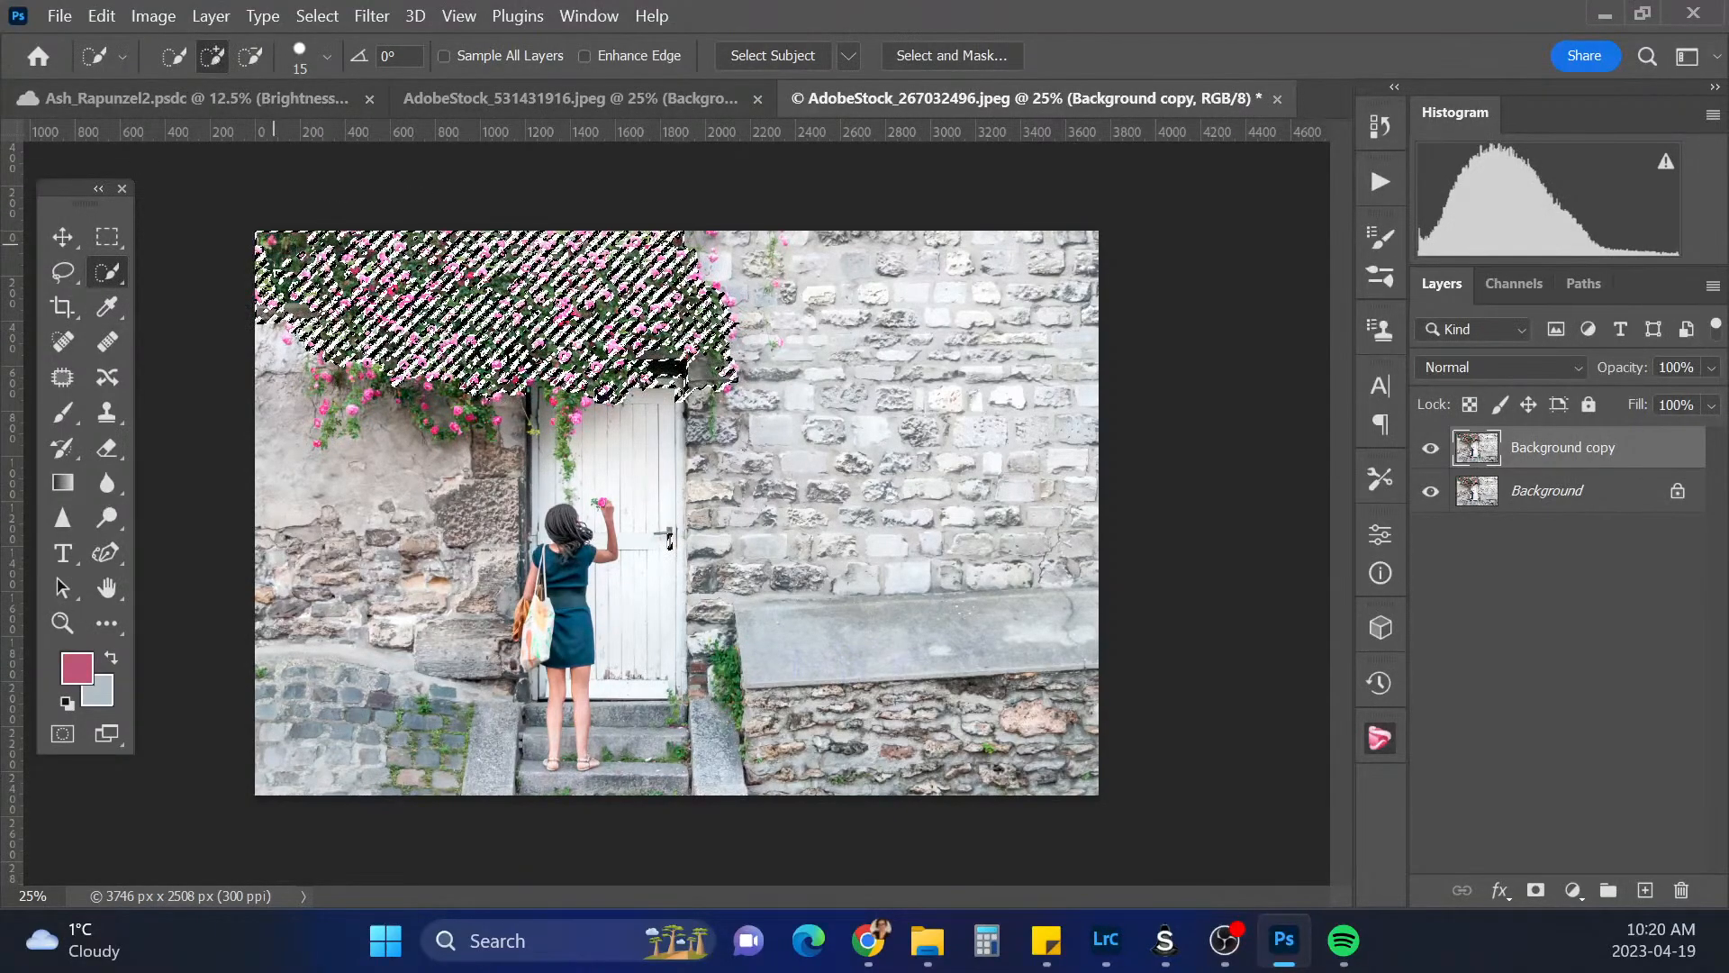
pyautogui.moveTo(273, 254)
pyautogui.mouseDown()
pyautogui.moveTo(603, 250)
pyautogui.moveTo(662, 301)
pyautogui.moveTo(657, 245)
pyautogui.moveTo(689, 305)
pyautogui.mouseUp()
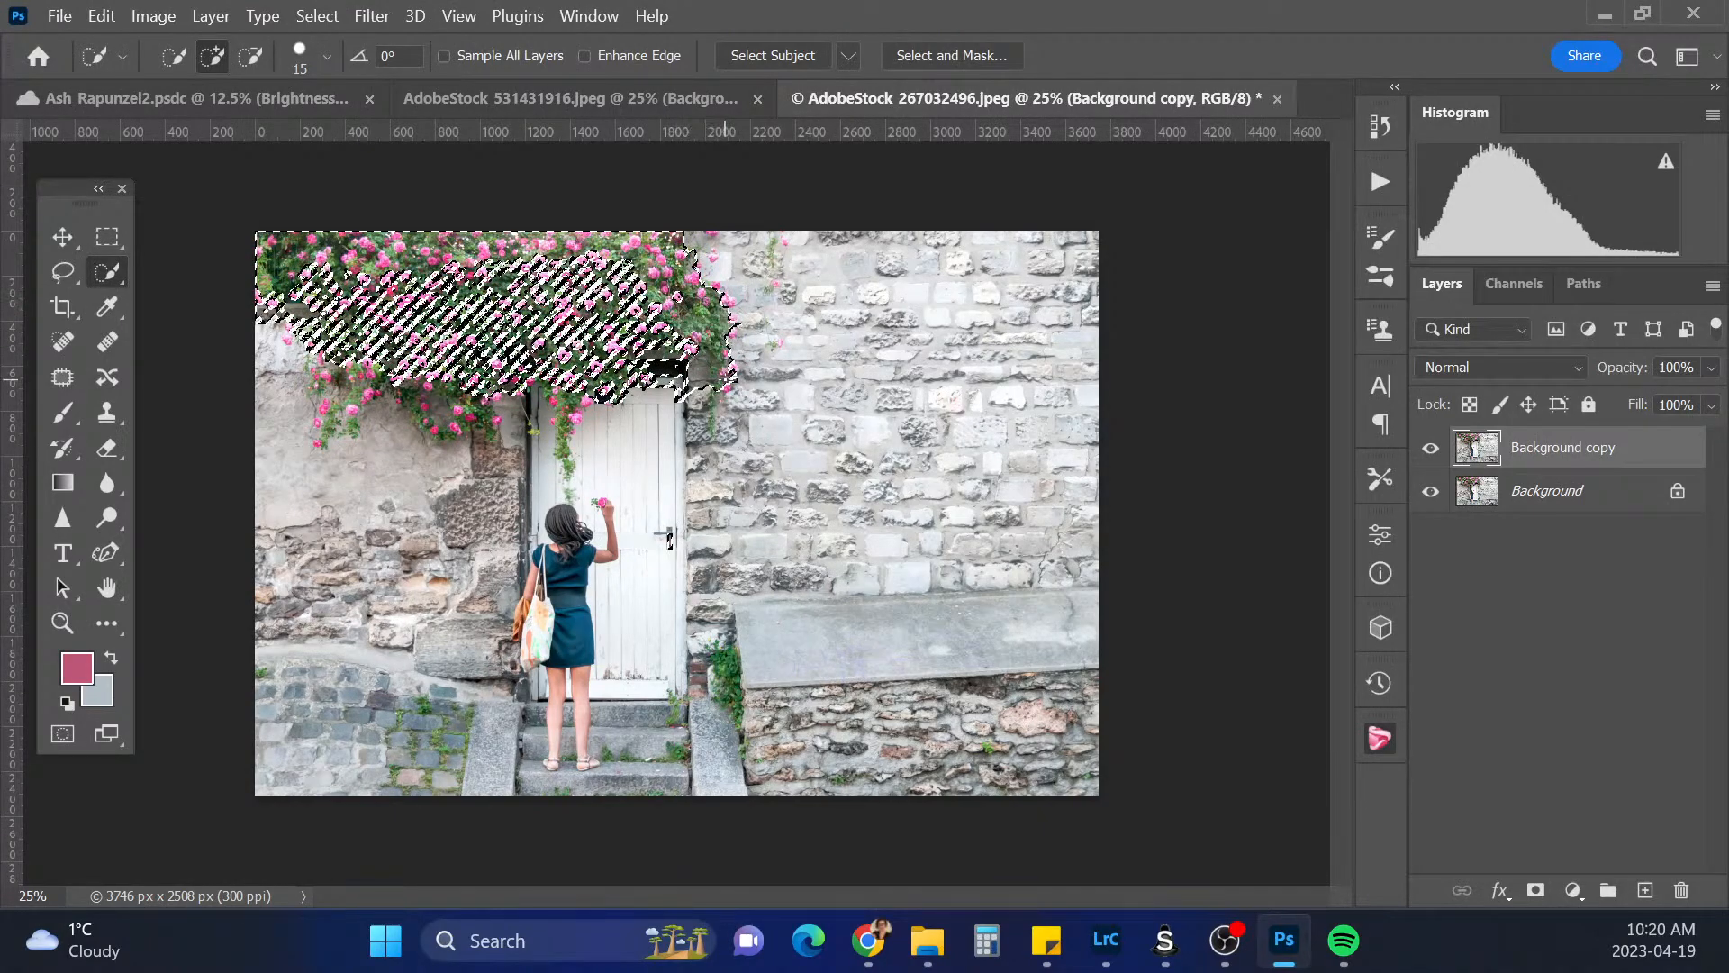
pyautogui.moveTo(621, 339)
pyautogui.mouseDown()
pyautogui.moveTo(608, 389)
pyautogui.moveTo(575, 400)
pyautogui.moveTo(567, 469)
pyautogui.moveTo(540, 396)
pyautogui.moveTo(438, 407)
pyautogui.moveTo(486, 416)
pyautogui.moveTo(455, 430)
pyautogui.moveTo(478, 436)
pyautogui.moveTo(370, 387)
pyautogui.moveTo(321, 442)
pyautogui.moveTo(297, 311)
pyautogui.moveTo(359, 336)
pyautogui.moveTo(538, 267)
pyautogui.mouseUp()
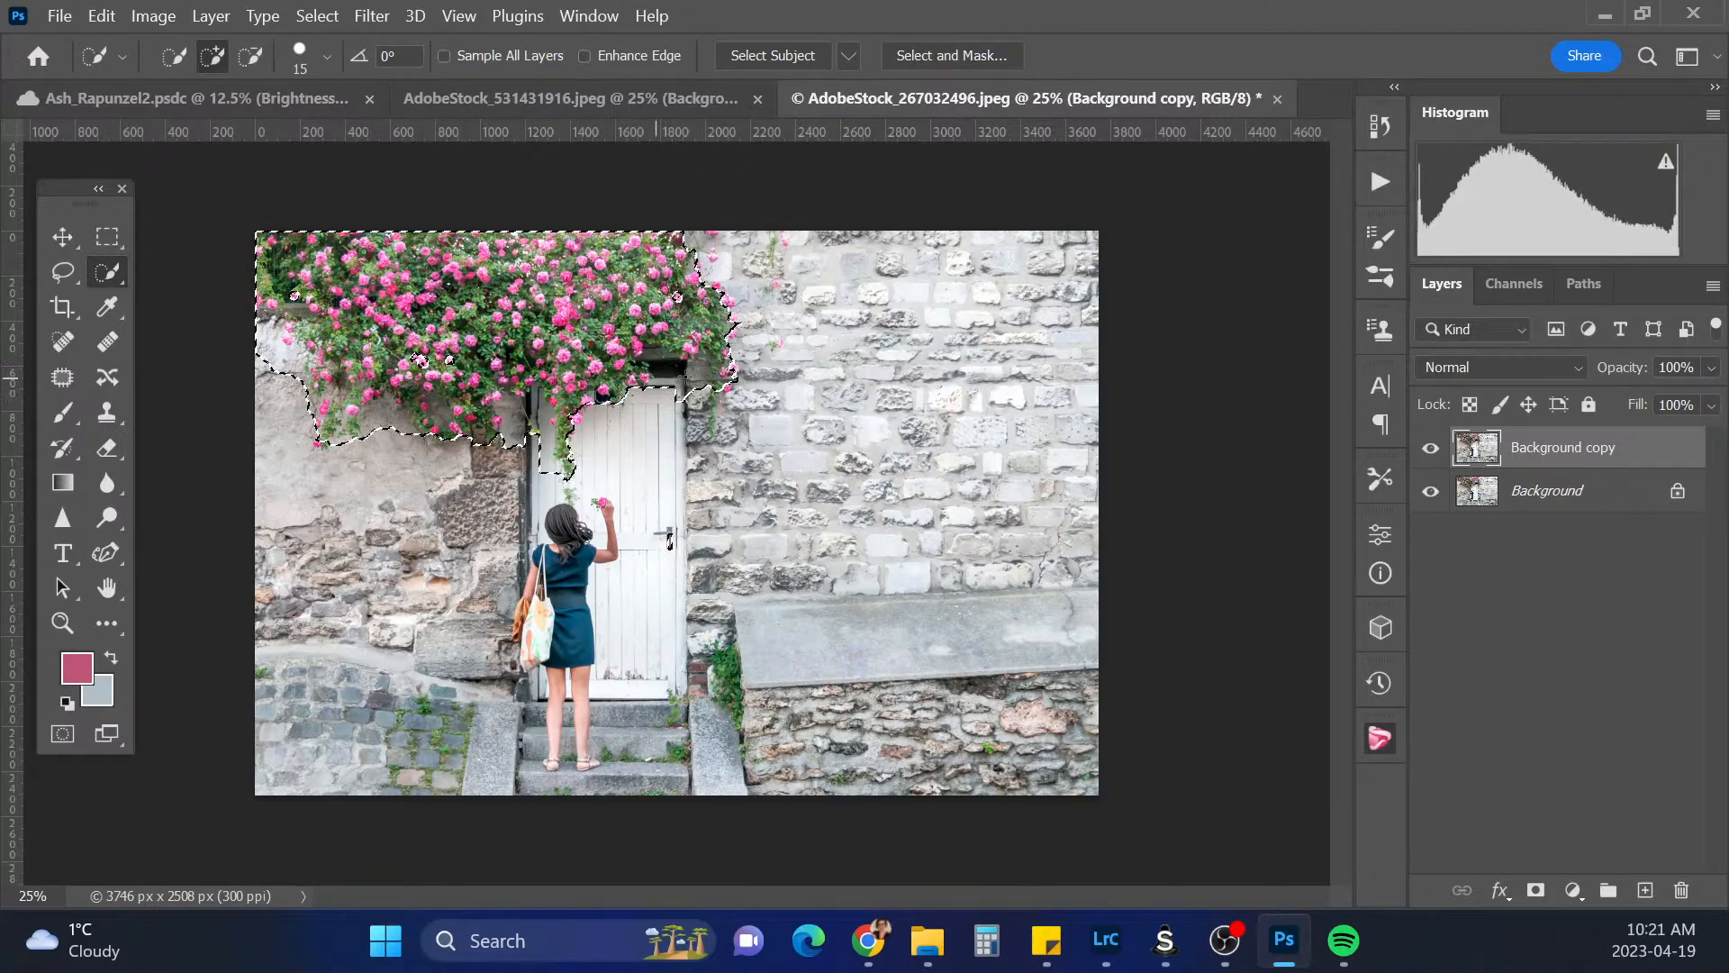
pyautogui.moveTo(718, 385)
pyautogui.mouseDown()
pyautogui.moveTo(714, 439)
pyautogui.moveTo(736, 315)
pyautogui.moveTo(692, 248)
pyautogui.mouseUp()
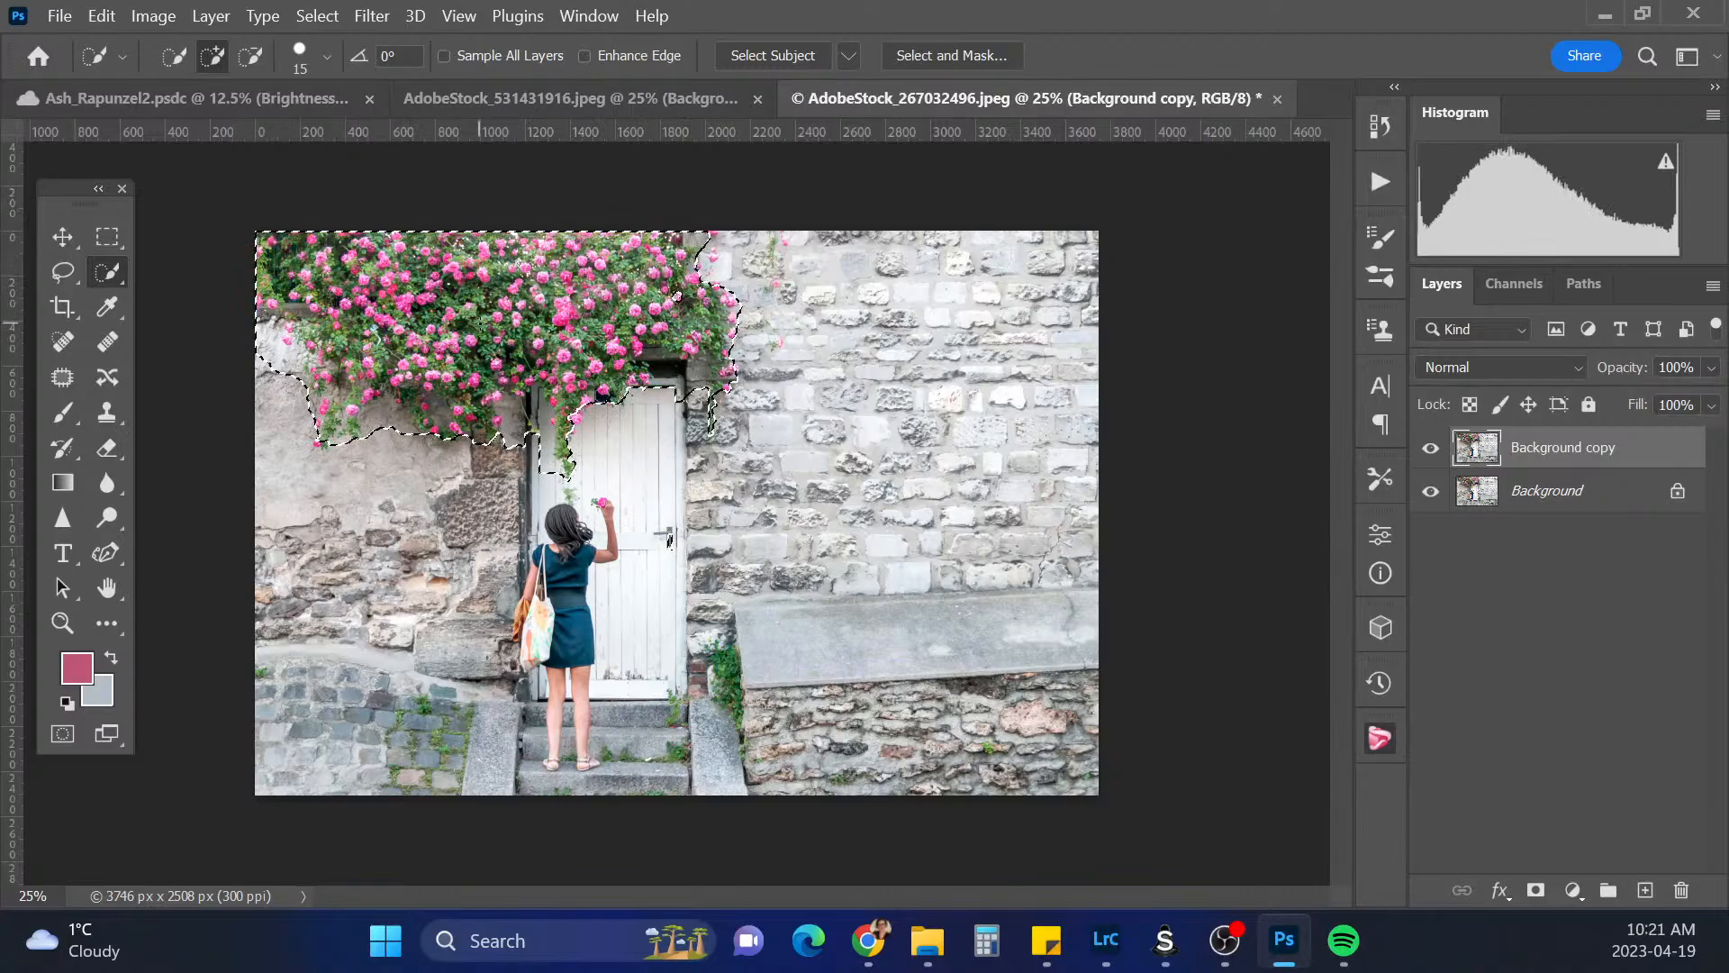
# Refine the rose selection in Select and Mask by brushing its foliage edges and wall patches with the Refine Edge Brush, and apply it
pyautogui.click(953, 56)
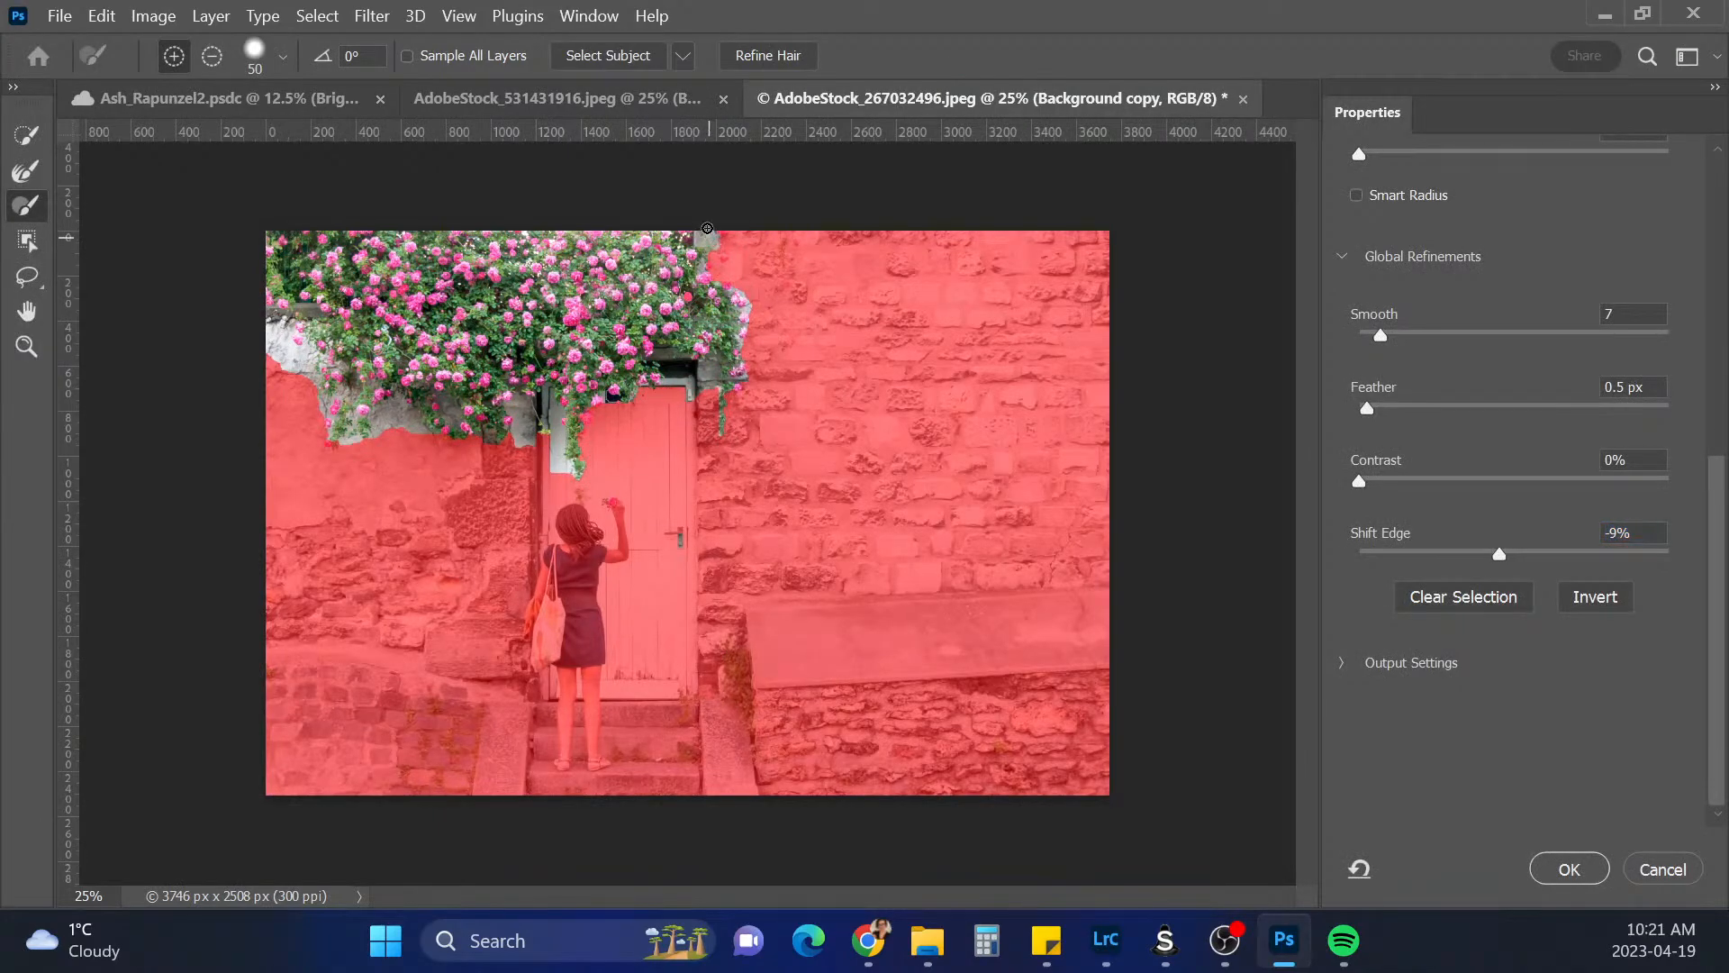
pyautogui.press('r')
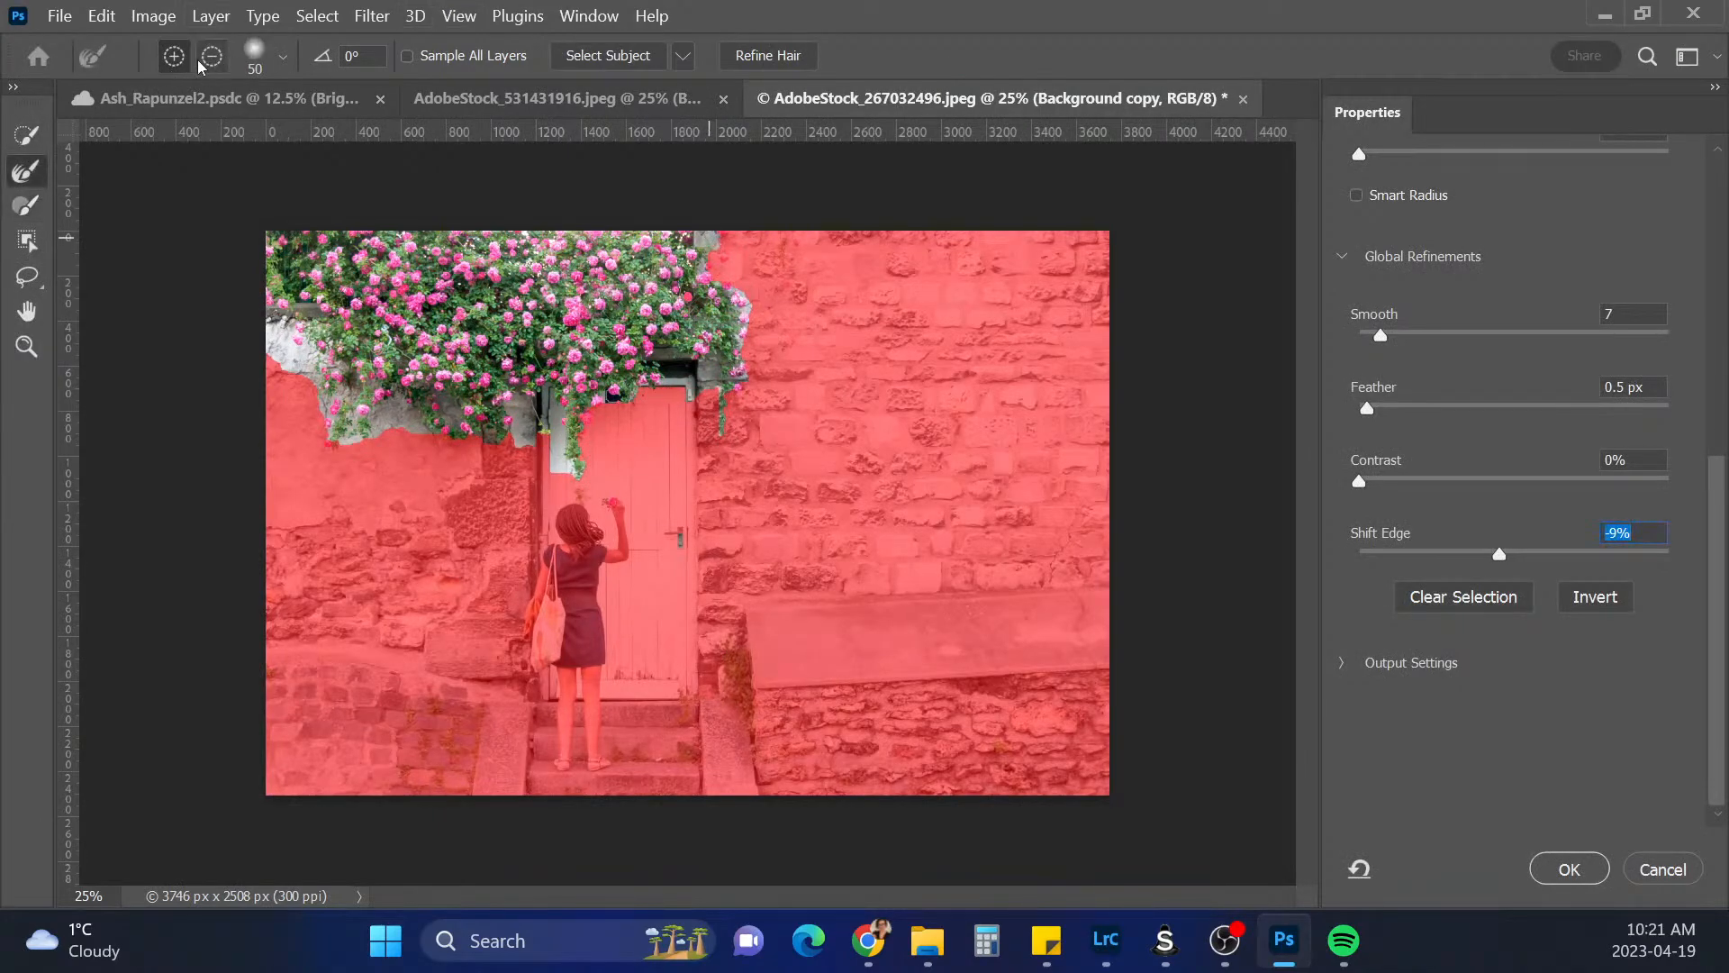
pyautogui.moveTo(708, 234)
pyautogui.mouseDown()
pyautogui.moveTo(689, 243)
pyautogui.moveTo(754, 313)
pyautogui.moveTo(744, 385)
pyautogui.moveTo(717, 384)
pyautogui.moveTo(694, 325)
pyautogui.moveTo(699, 365)
pyautogui.moveTo(683, 358)
pyautogui.moveTo(673, 402)
pyautogui.moveTo(696, 393)
pyautogui.mouseUp()
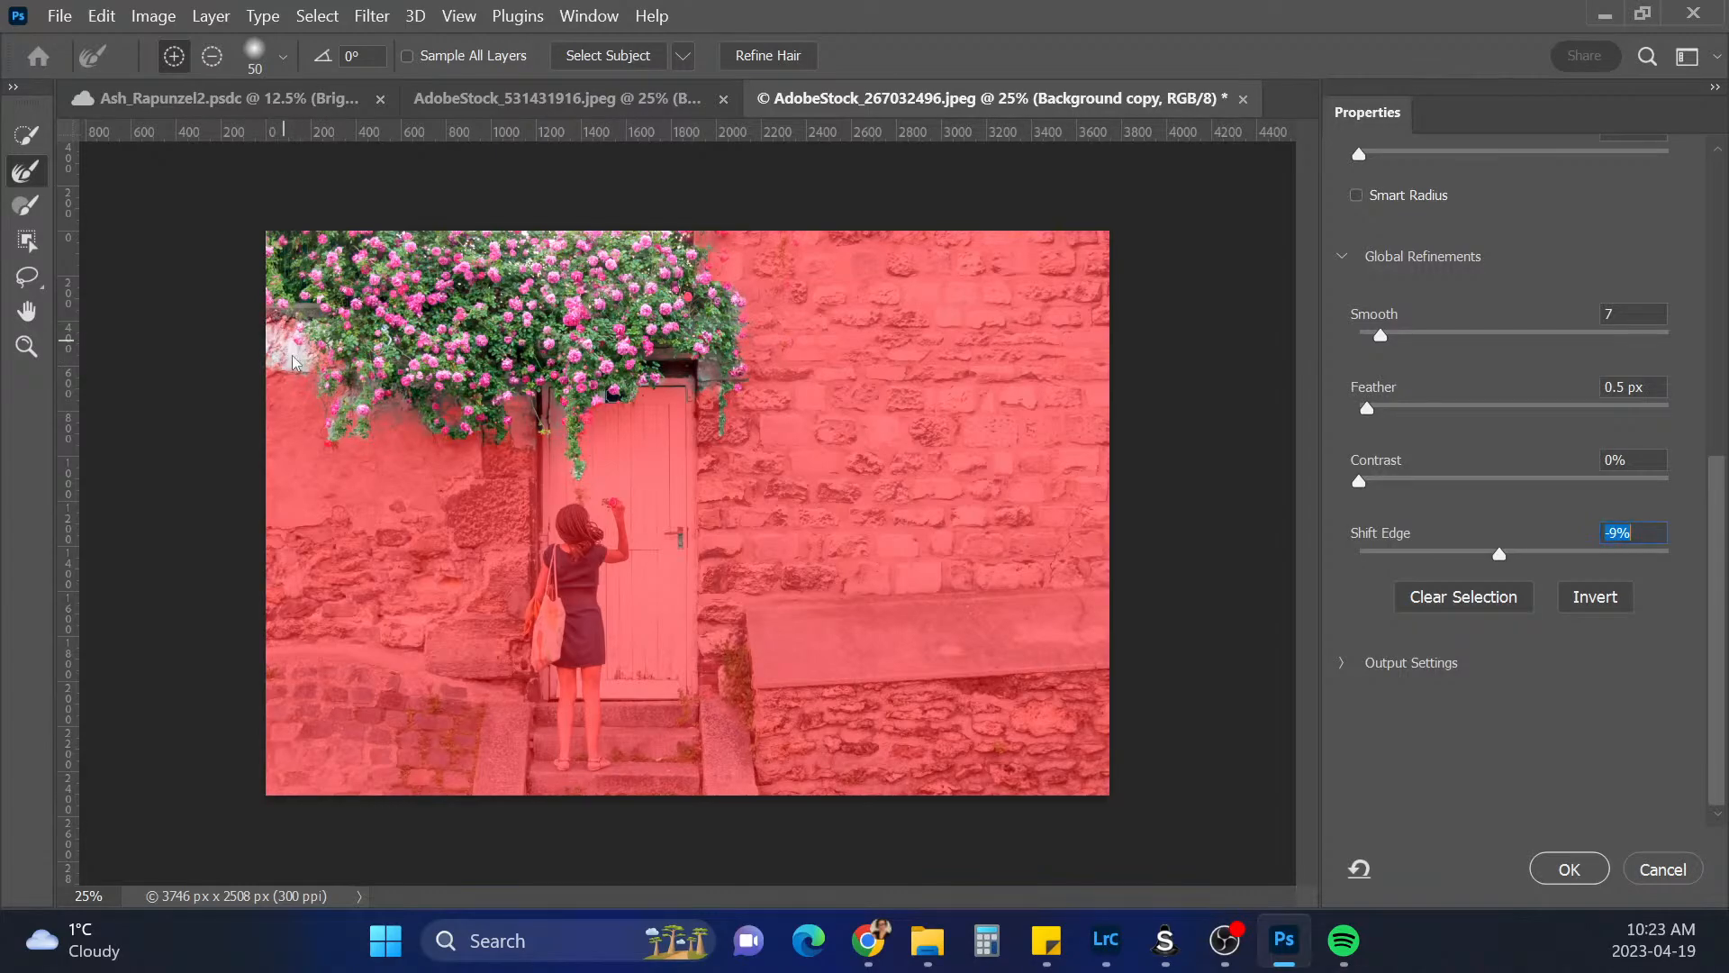
pyautogui.moveTo(292, 361); pyautogui.dragTo(312, 362)
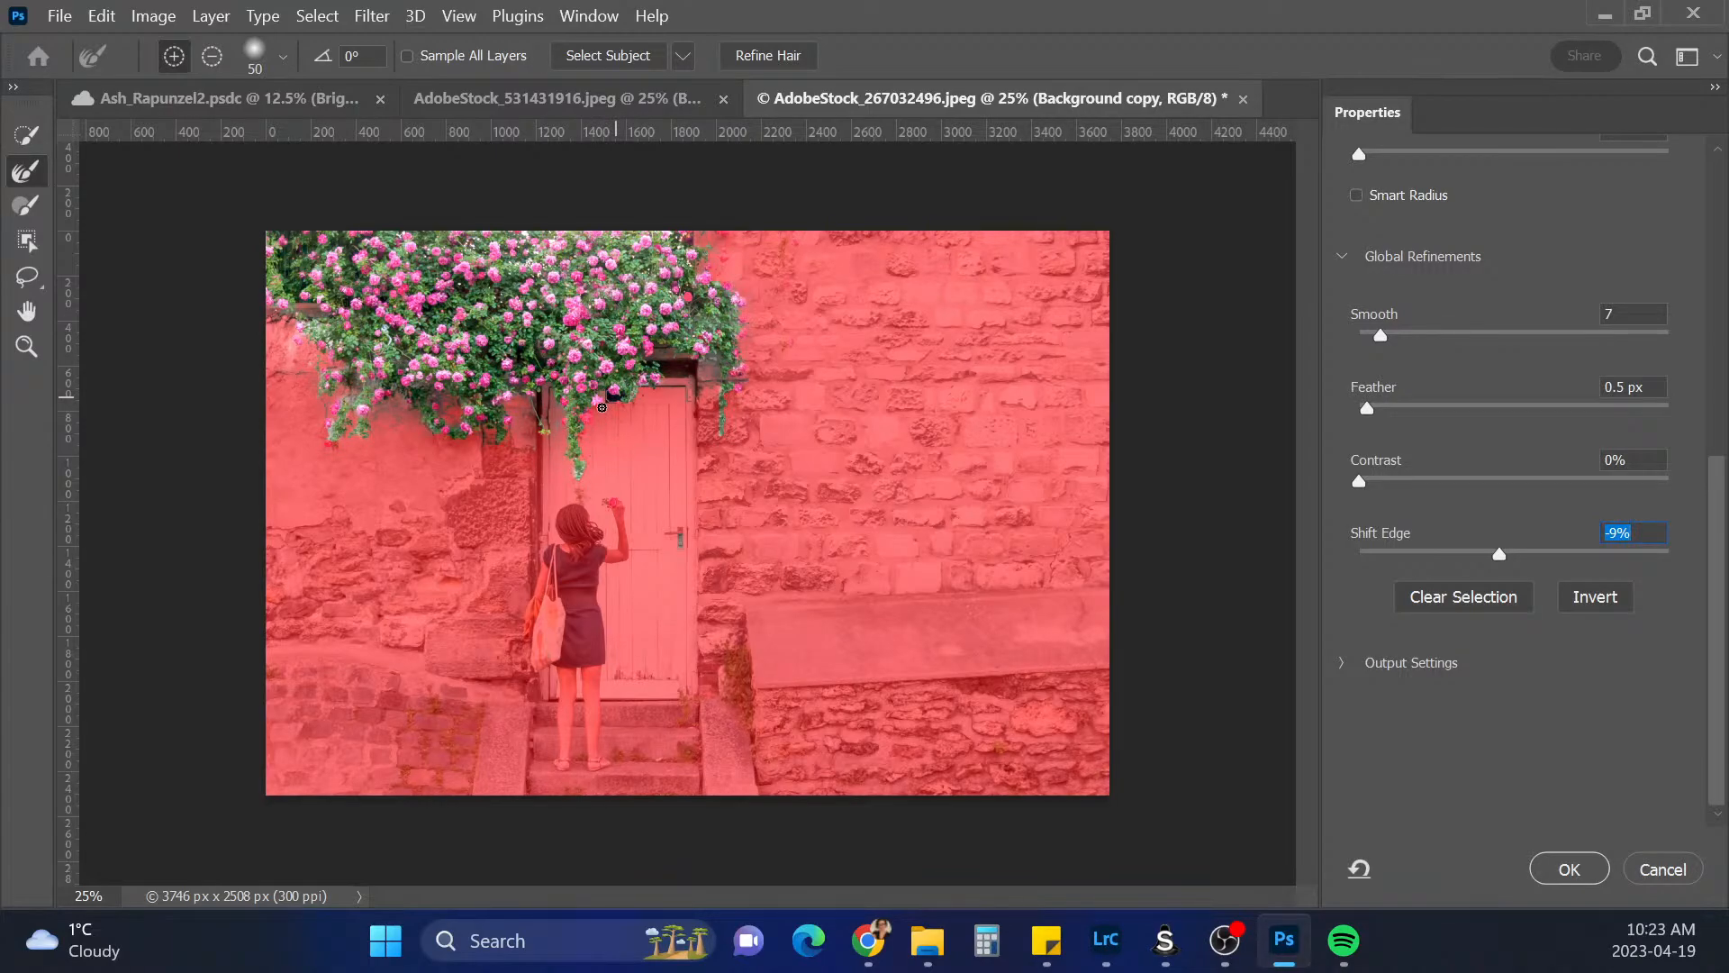
pyautogui.click(1569, 868)
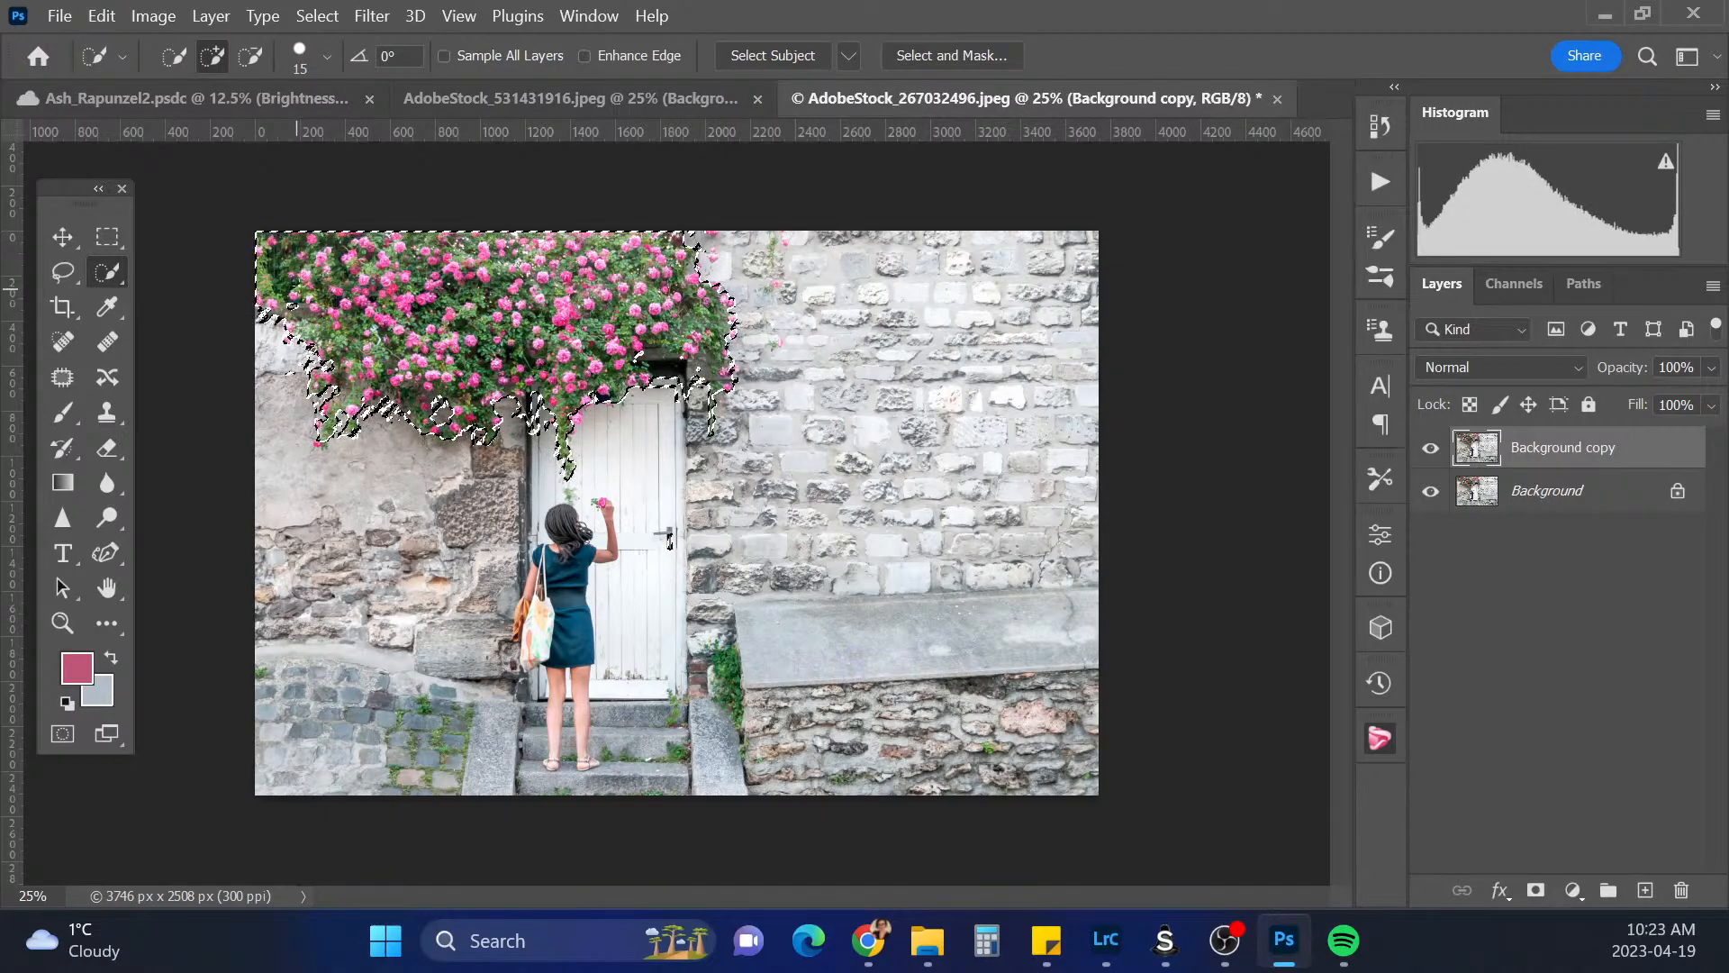
# Subtract the leftover wall area beside the roses' left edge with the Quick Selection tool, and return the tool to adding
pyautogui.click(251, 57)
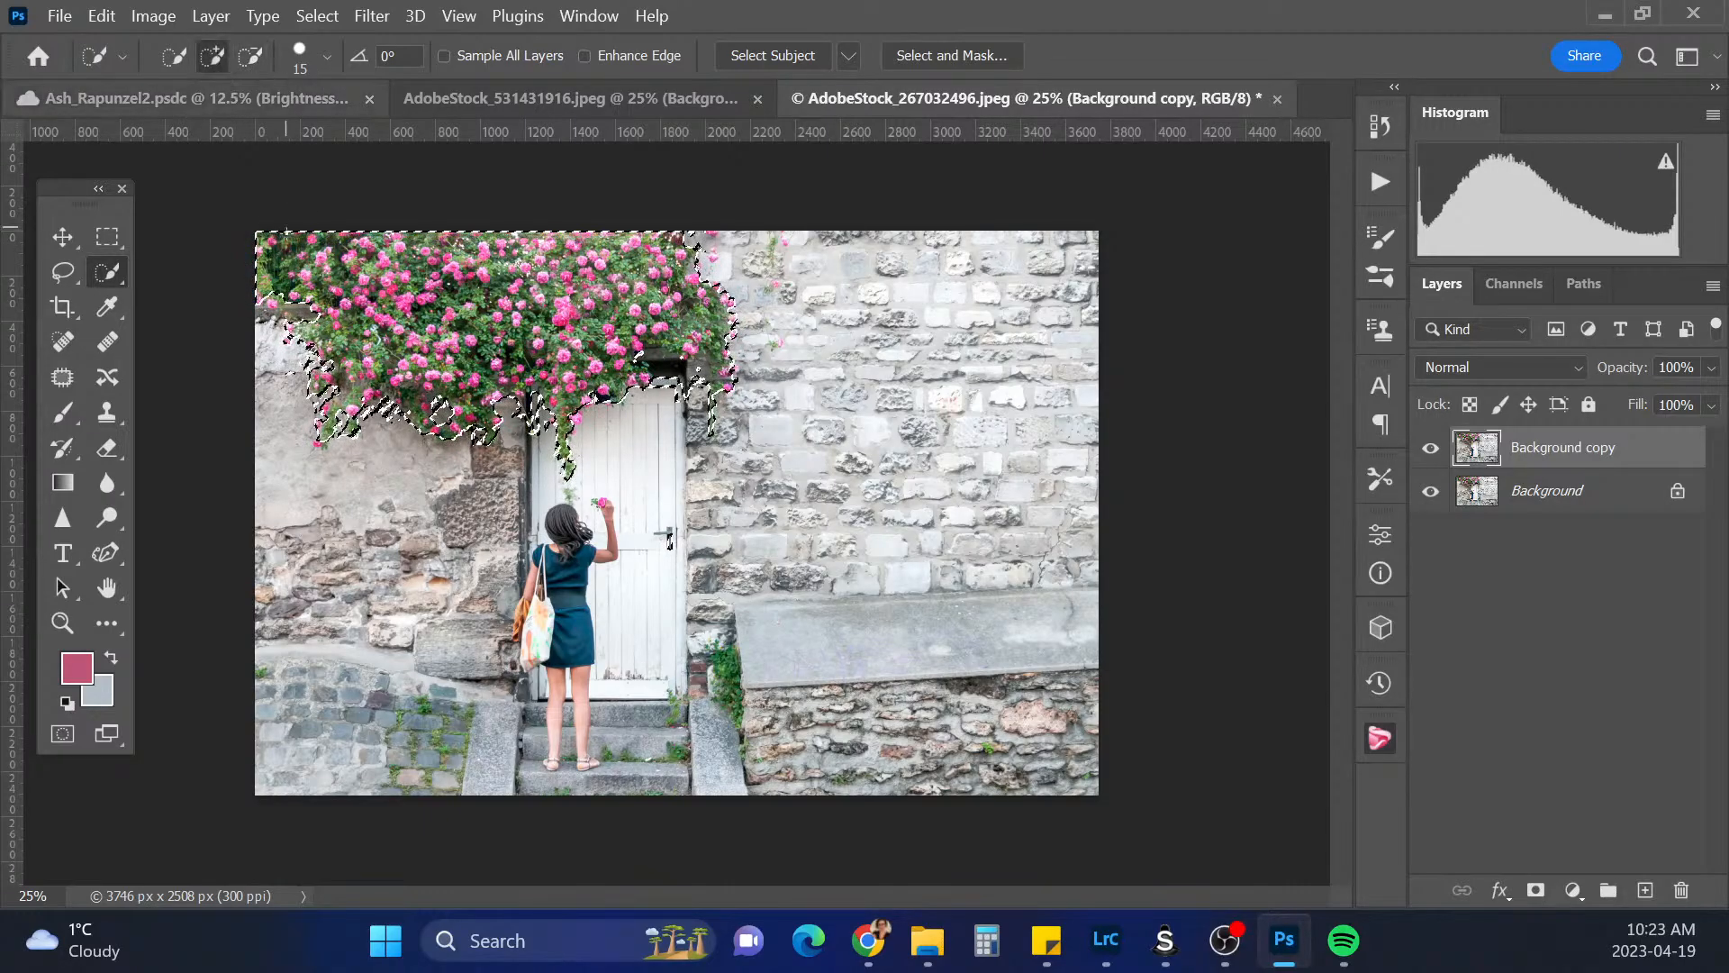
pyautogui.press('alt')
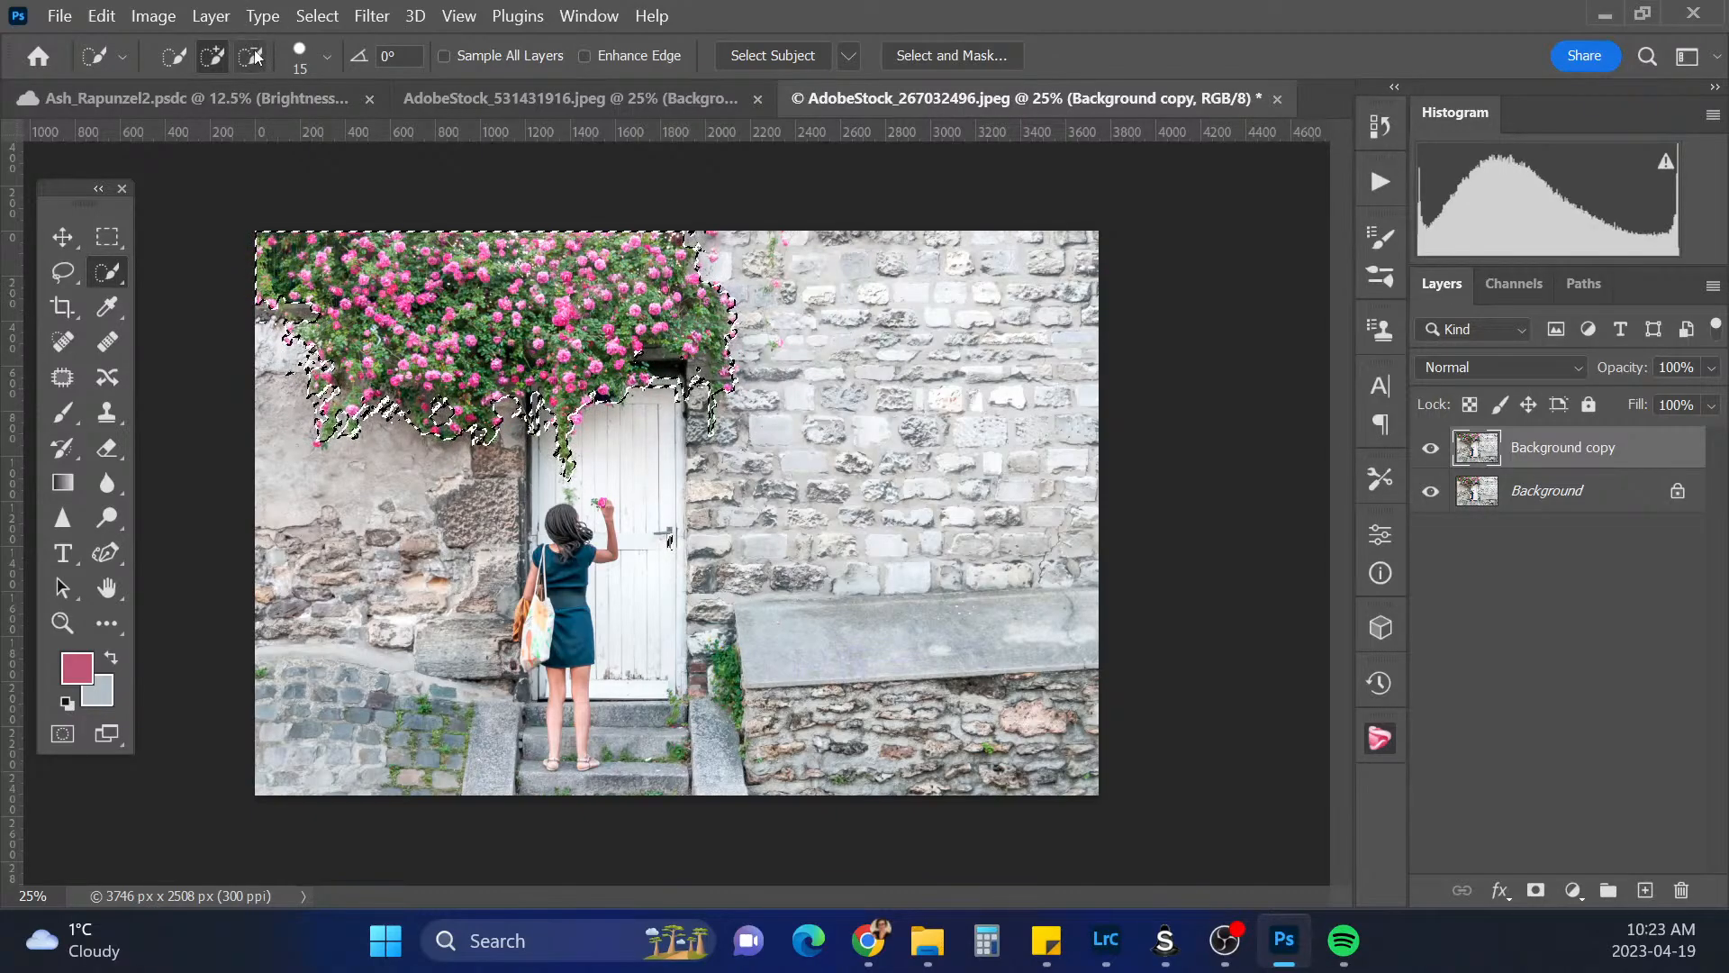
pyautogui.press('alt')
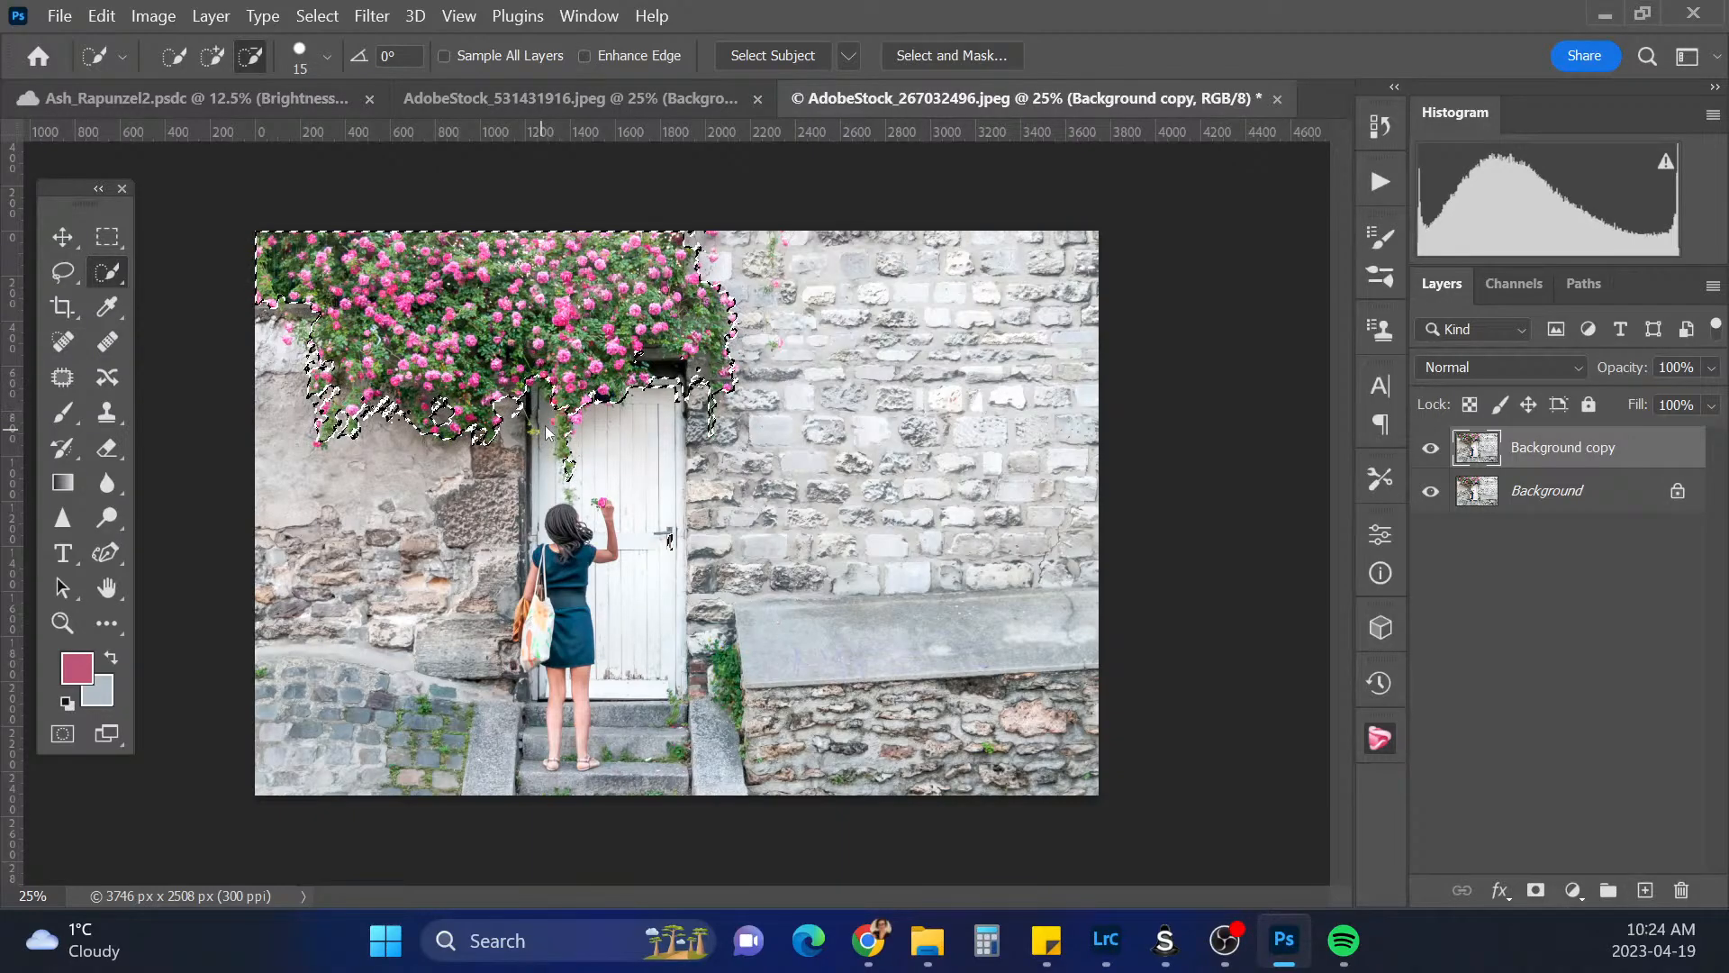
pyautogui.click(216, 56)
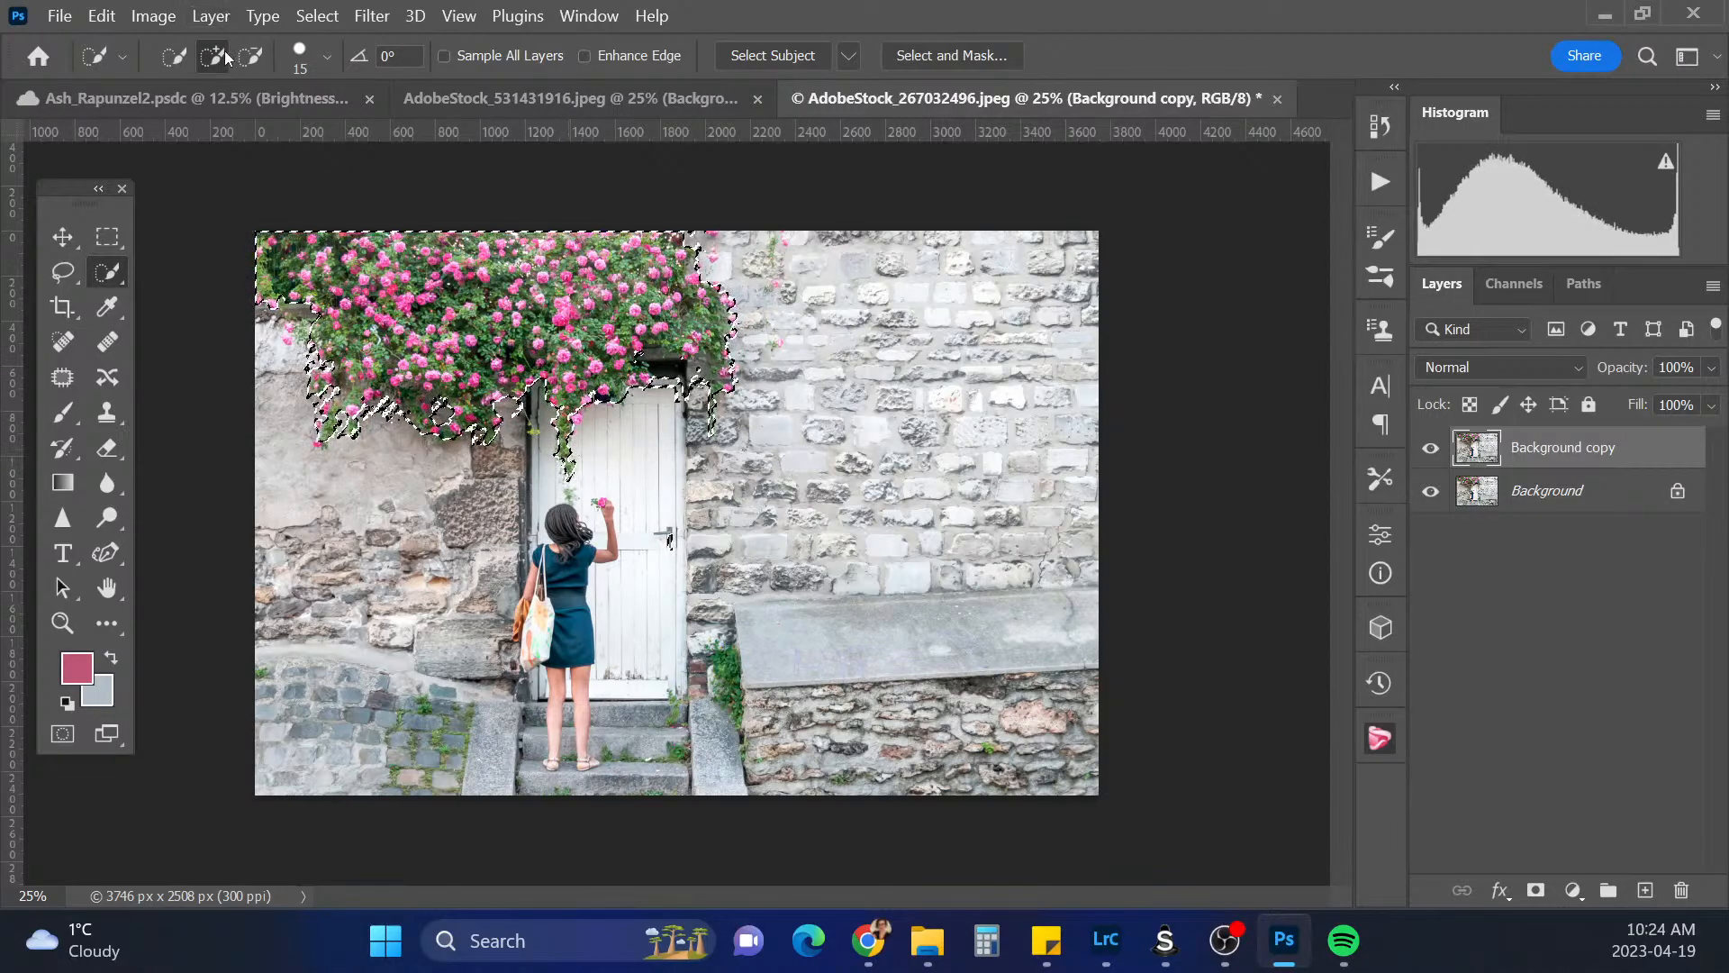
# Subtract the dark gap above the door from the rose selection, and turn the selection into a layer mask
pyautogui.press('alt')
pyautogui.moveTo(640, 353); pyautogui.dragTo(671, 368)
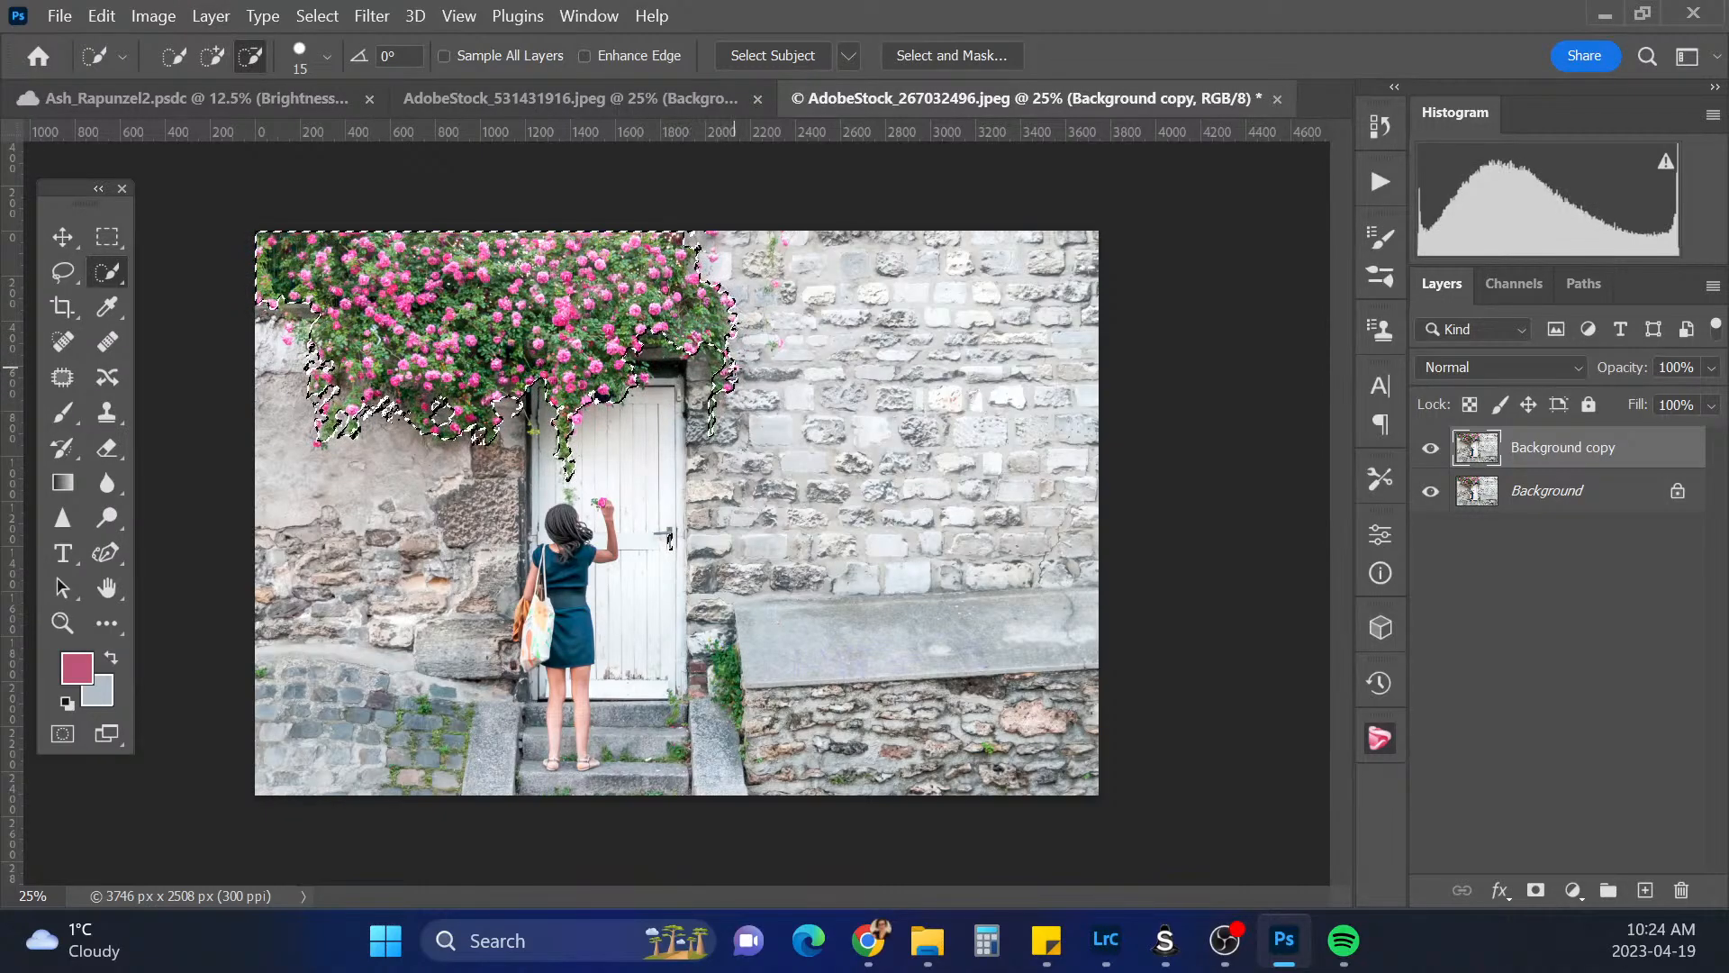
pyautogui.click(223, 55)
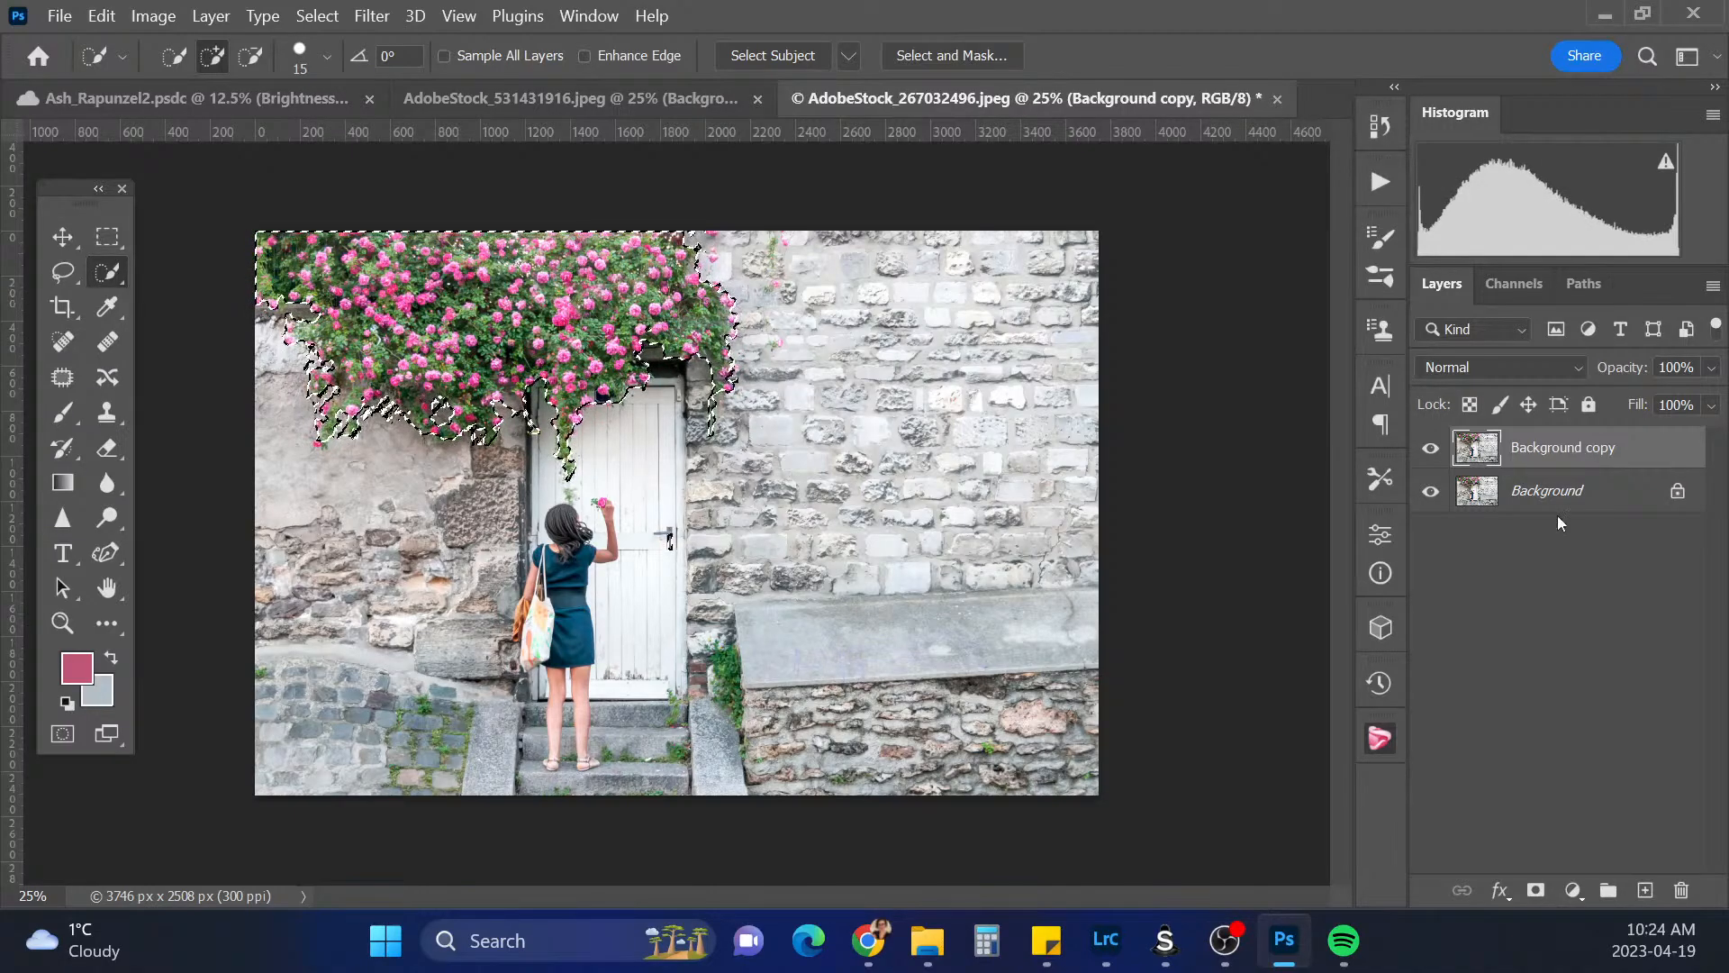
pyautogui.click(1536, 891)
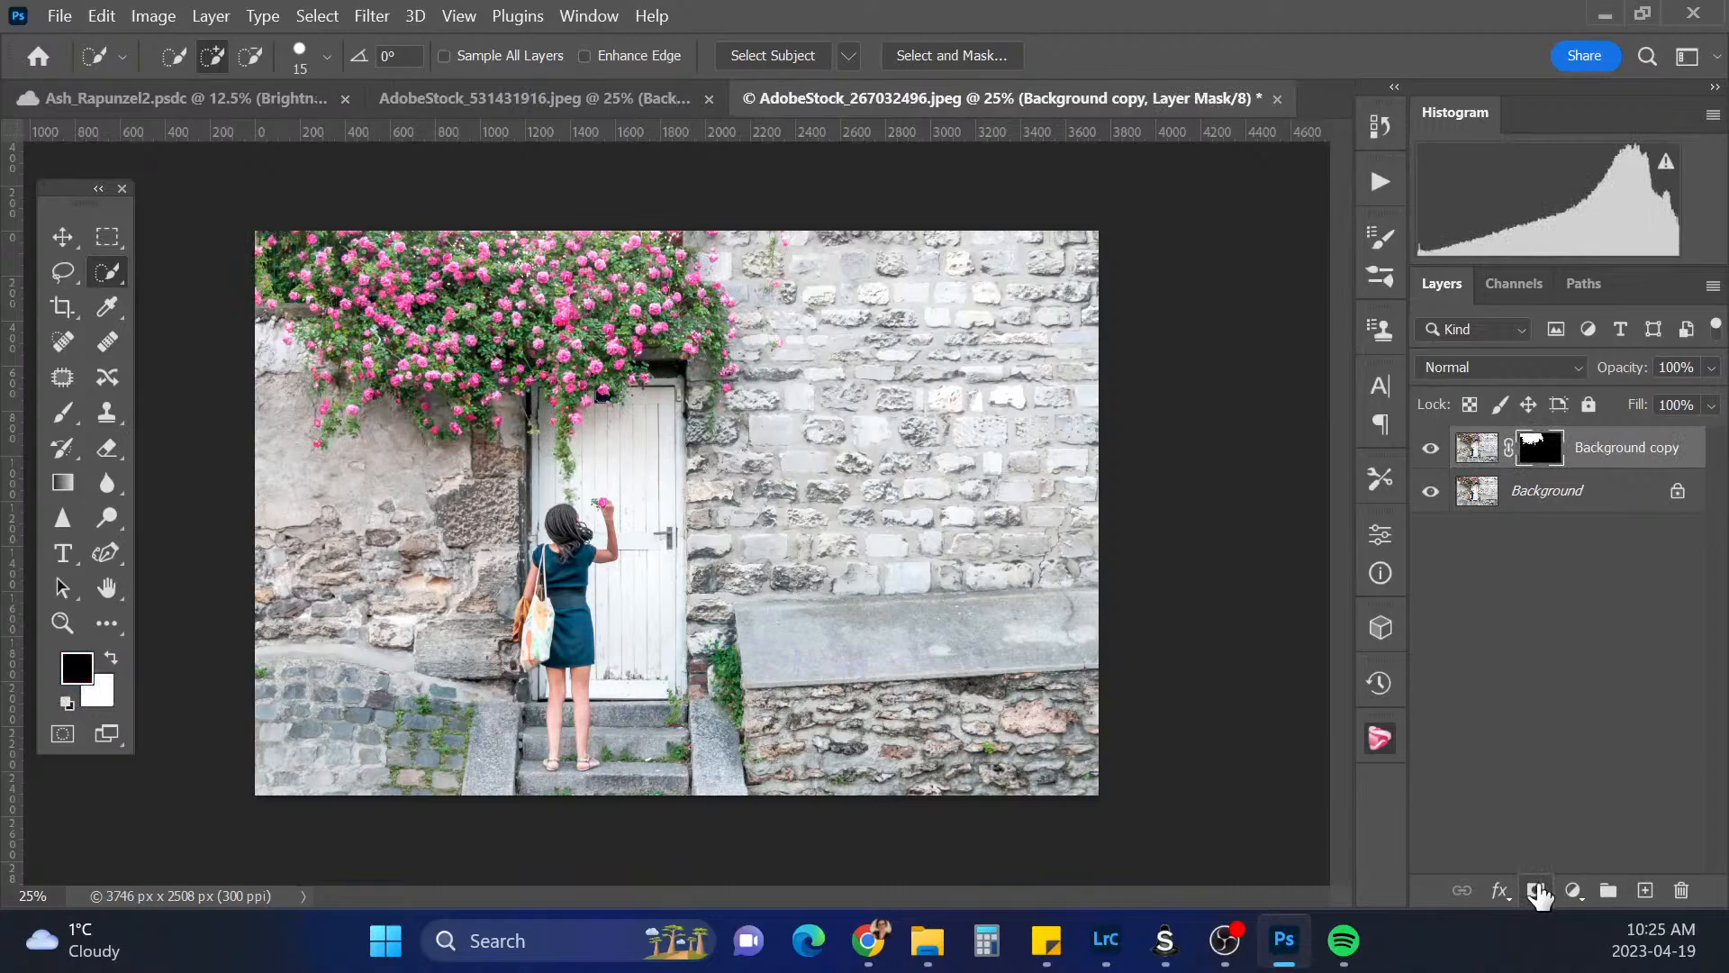
# Bring the masked roses layer into the Ash_Rapunzel2.psdc document, and clear any active selection there
pyautogui.moveTo(1589, 448); pyautogui.dragTo(801, 376)
pyautogui.click(1370, 423)
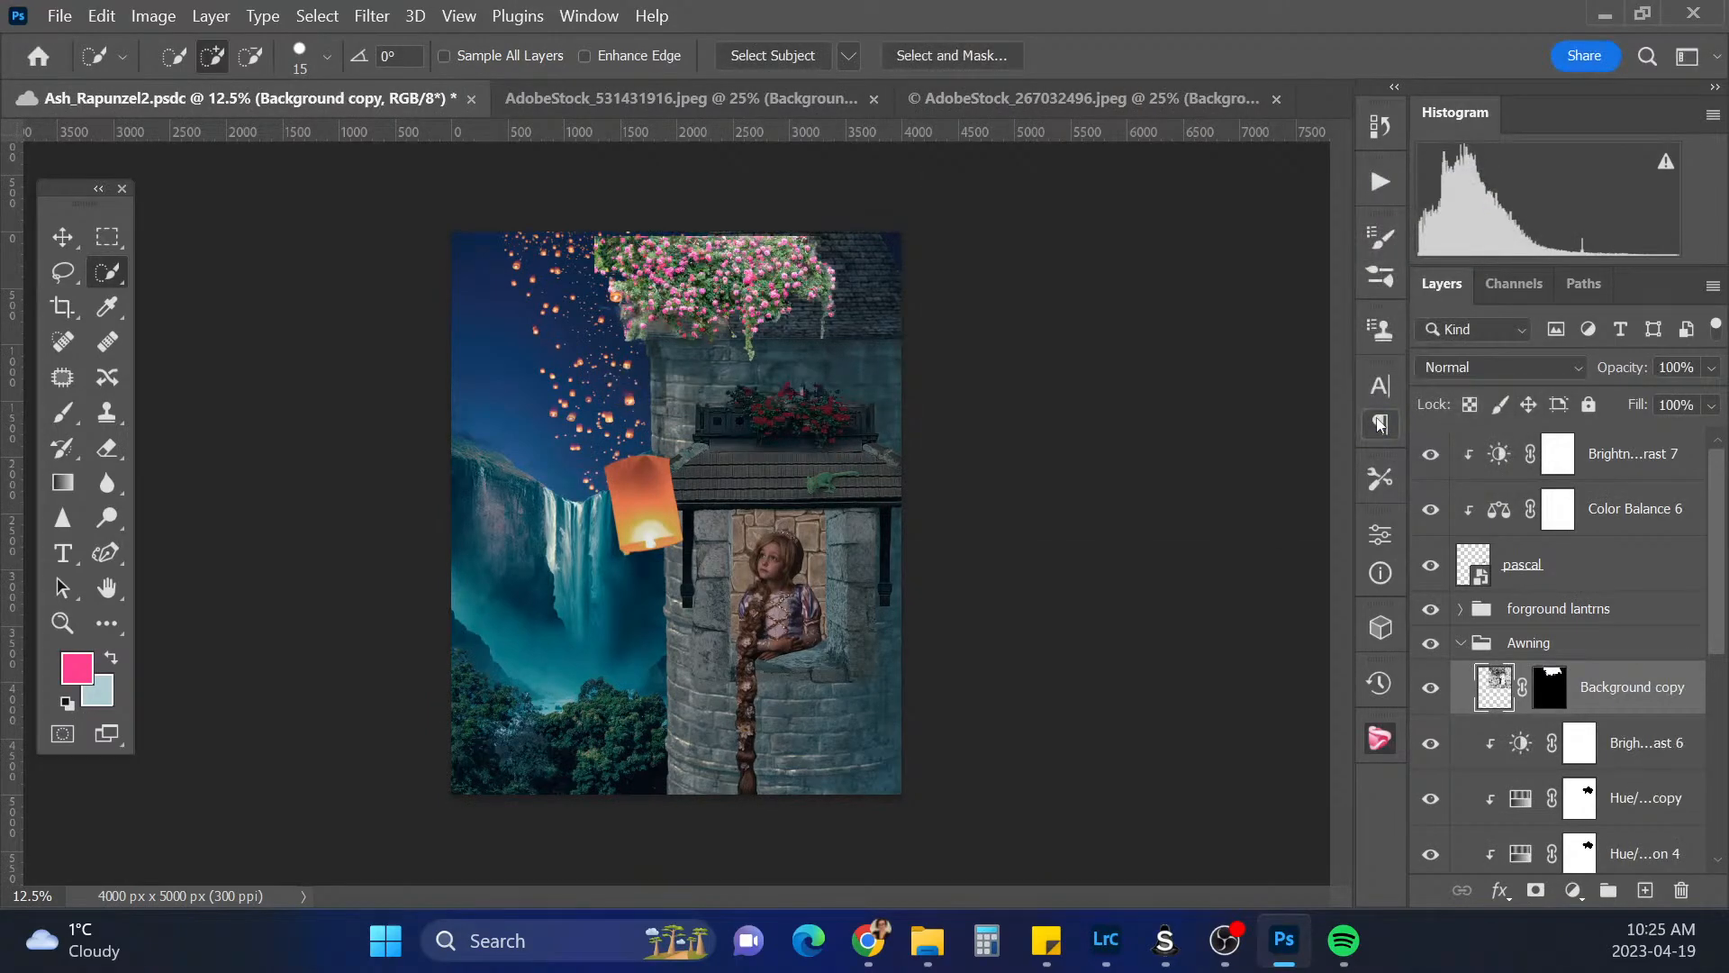
pyautogui.moveTo(764, 272); pyautogui.dragTo(820, 362)
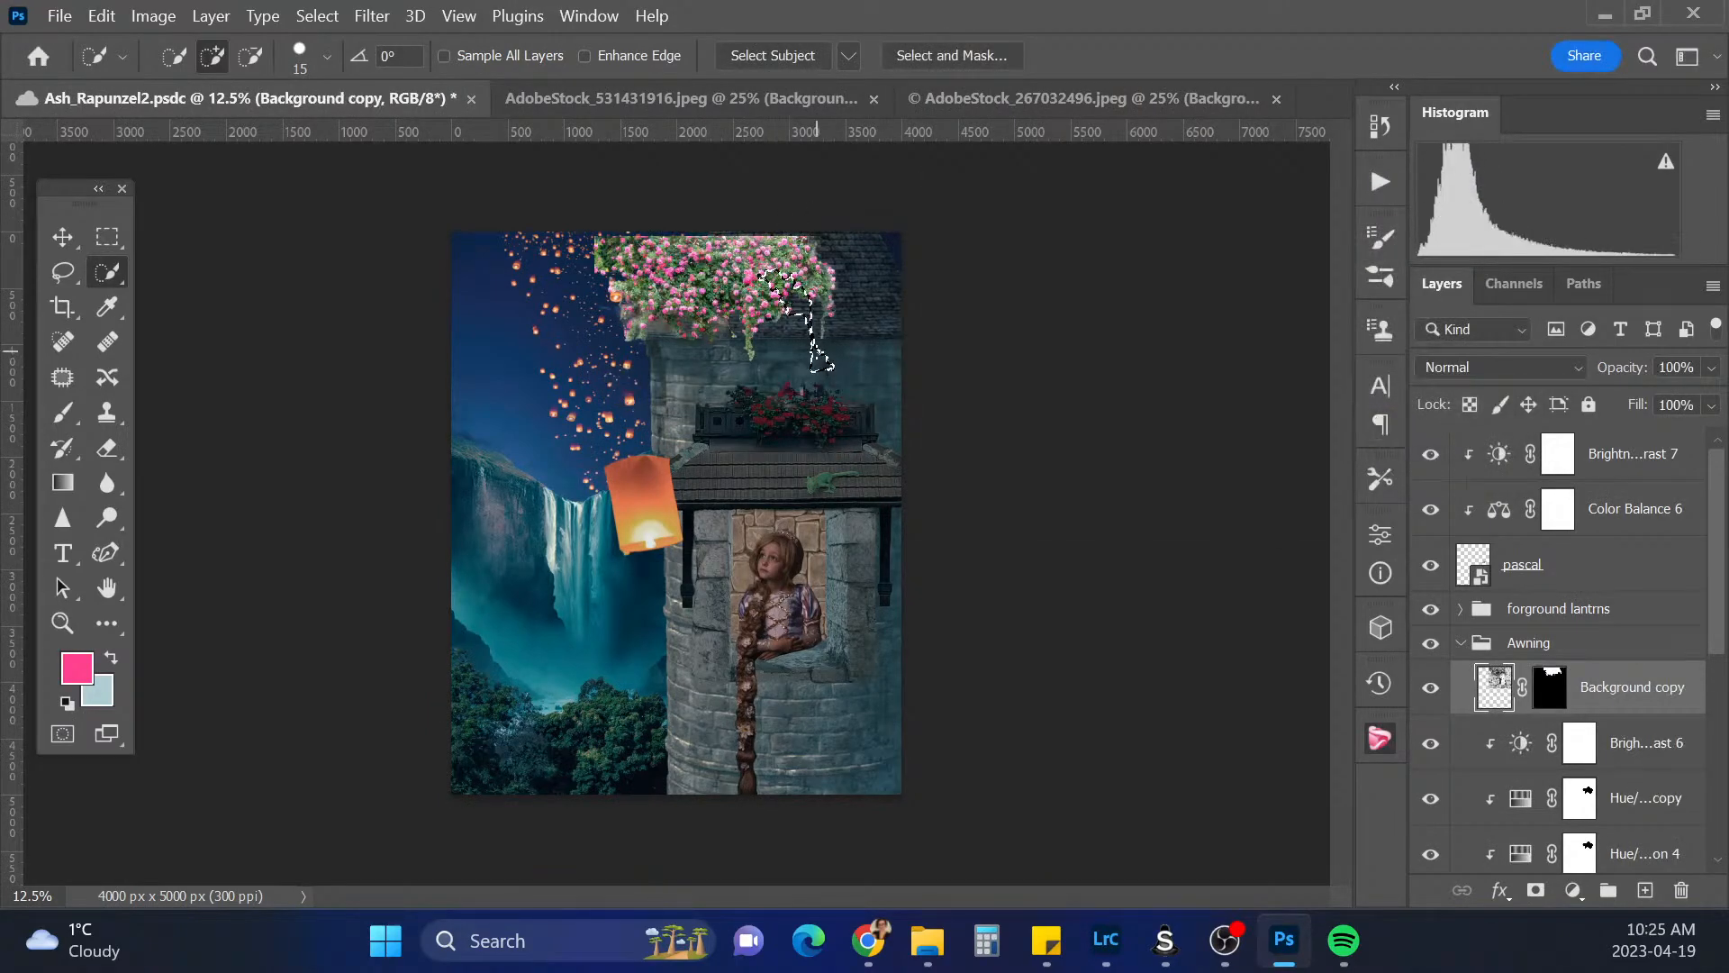
pyautogui.hotkey('ctrl', 'd')
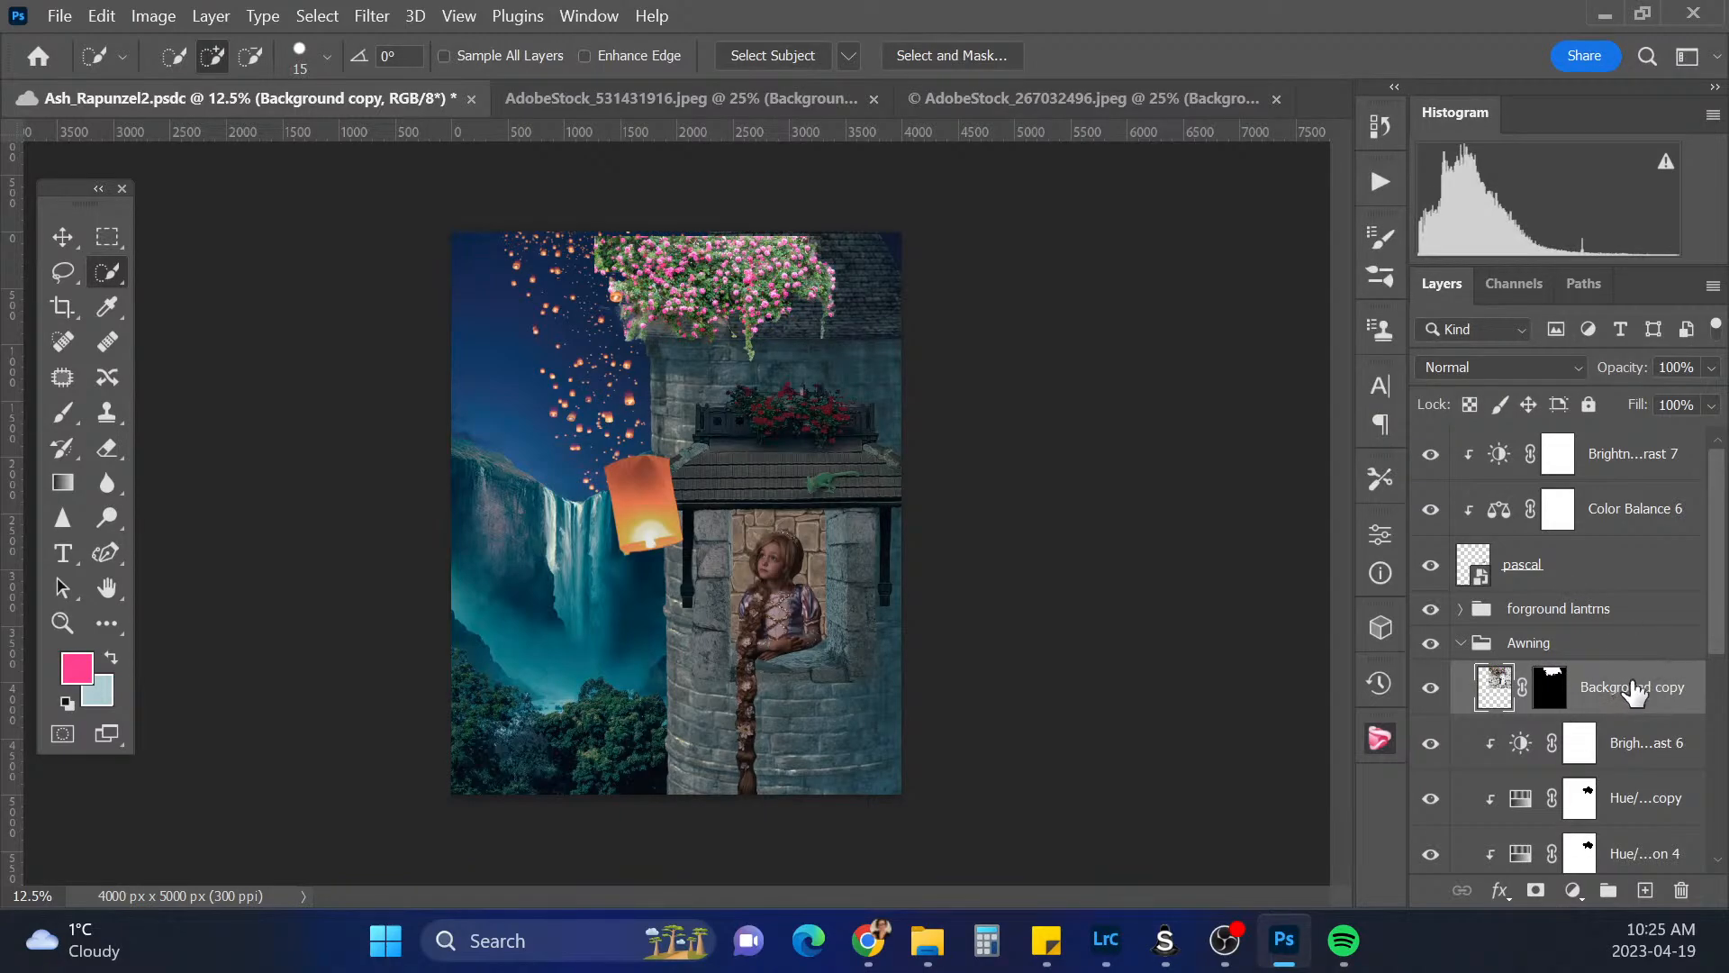
# Move the roses layer to the top of the layer stack and convert it to a smart object
pyautogui.moveTo(1635, 690); pyautogui.dragTo(1641, 442)
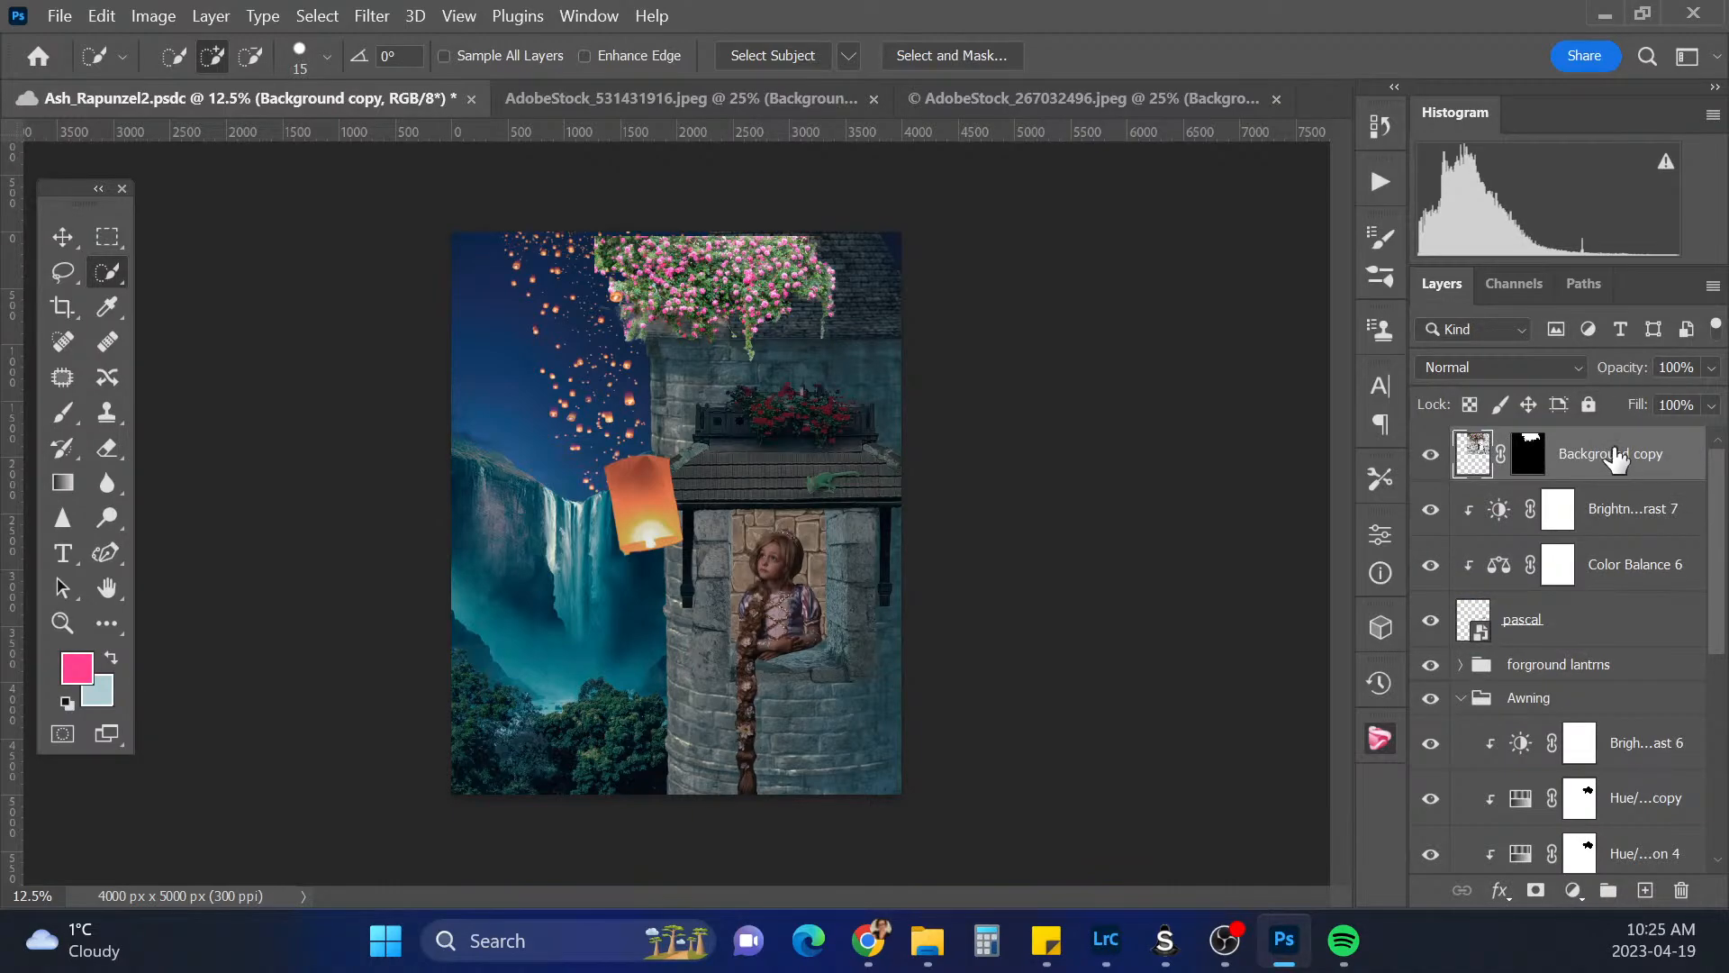
pyautogui.rightClick(1614, 453)
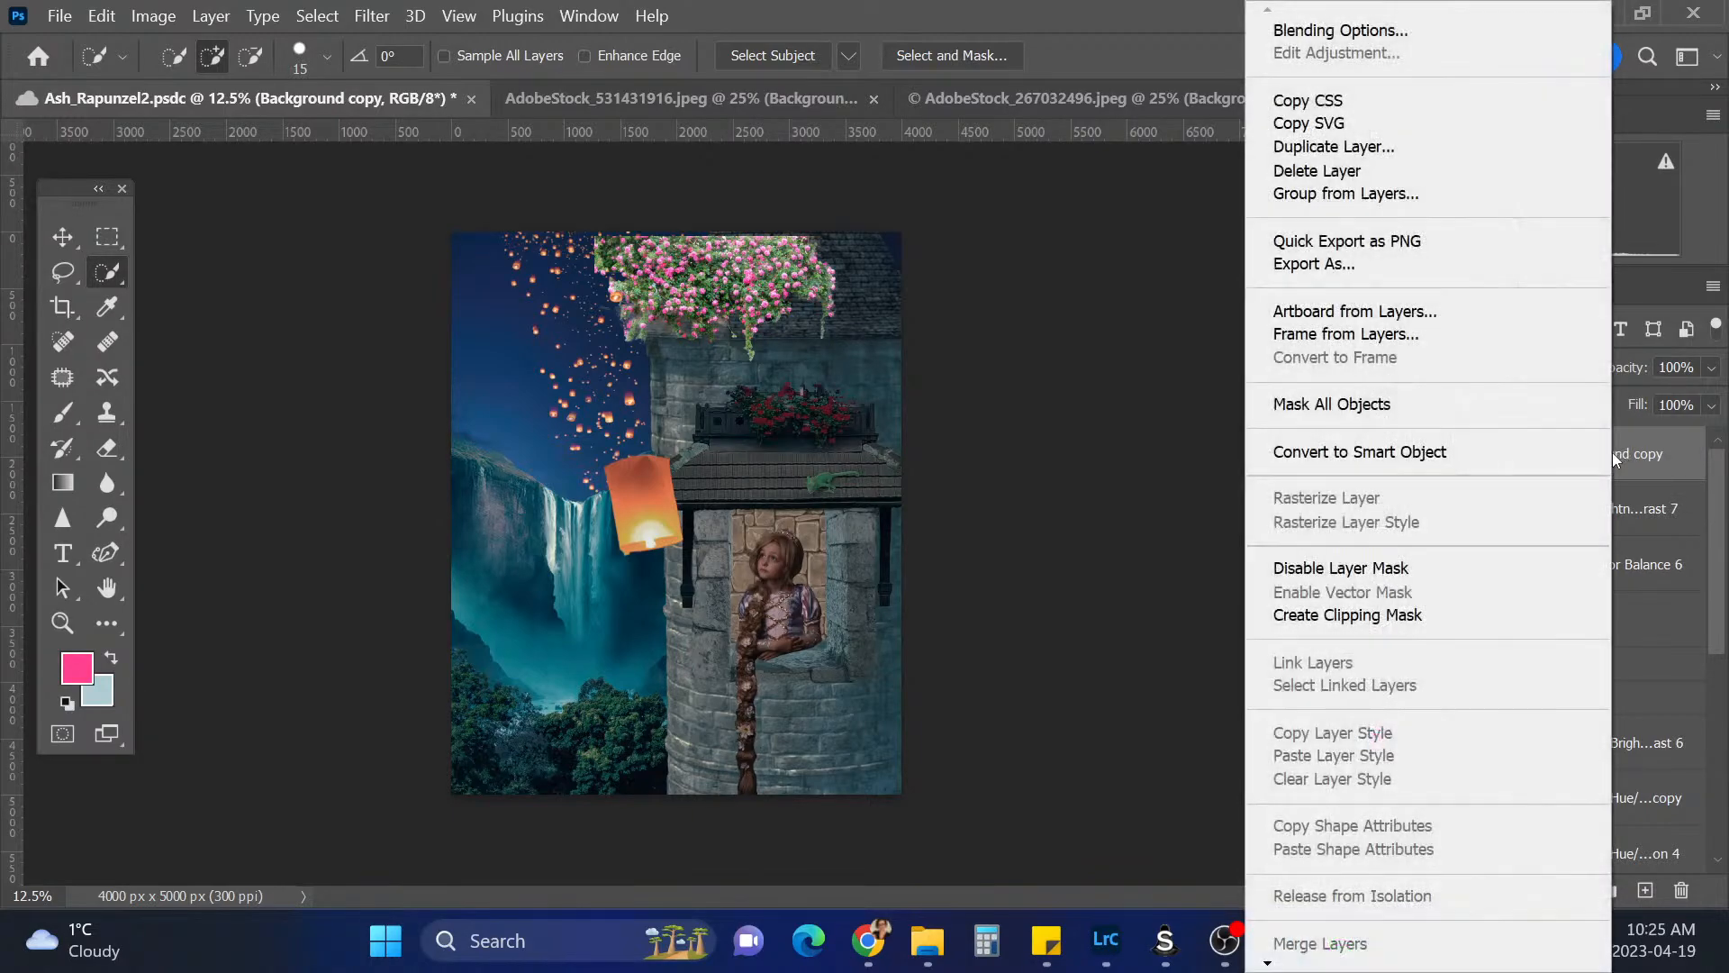
pyautogui.click(1408, 453)
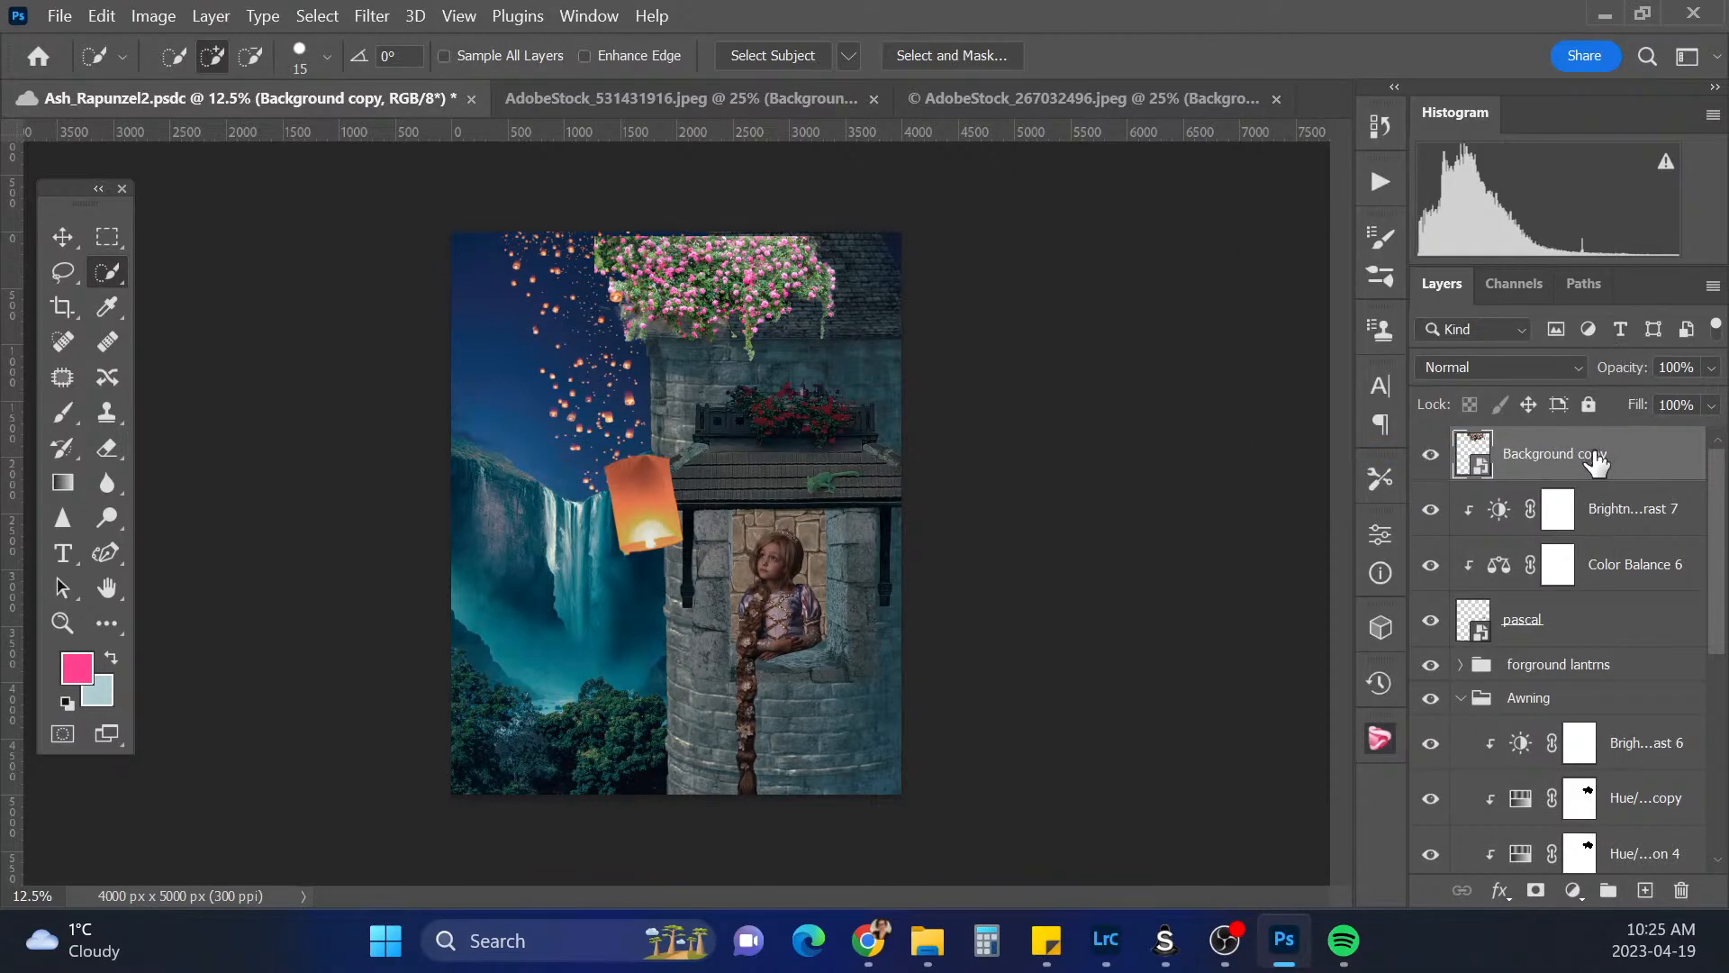
# Try clipping the roses to the tower group, and return the unclipped layer to the top of the stack
pyautogui.moveTo(1664, 486); pyautogui.dragTo(1578, 630)
pyautogui.rightClick(1574, 609)
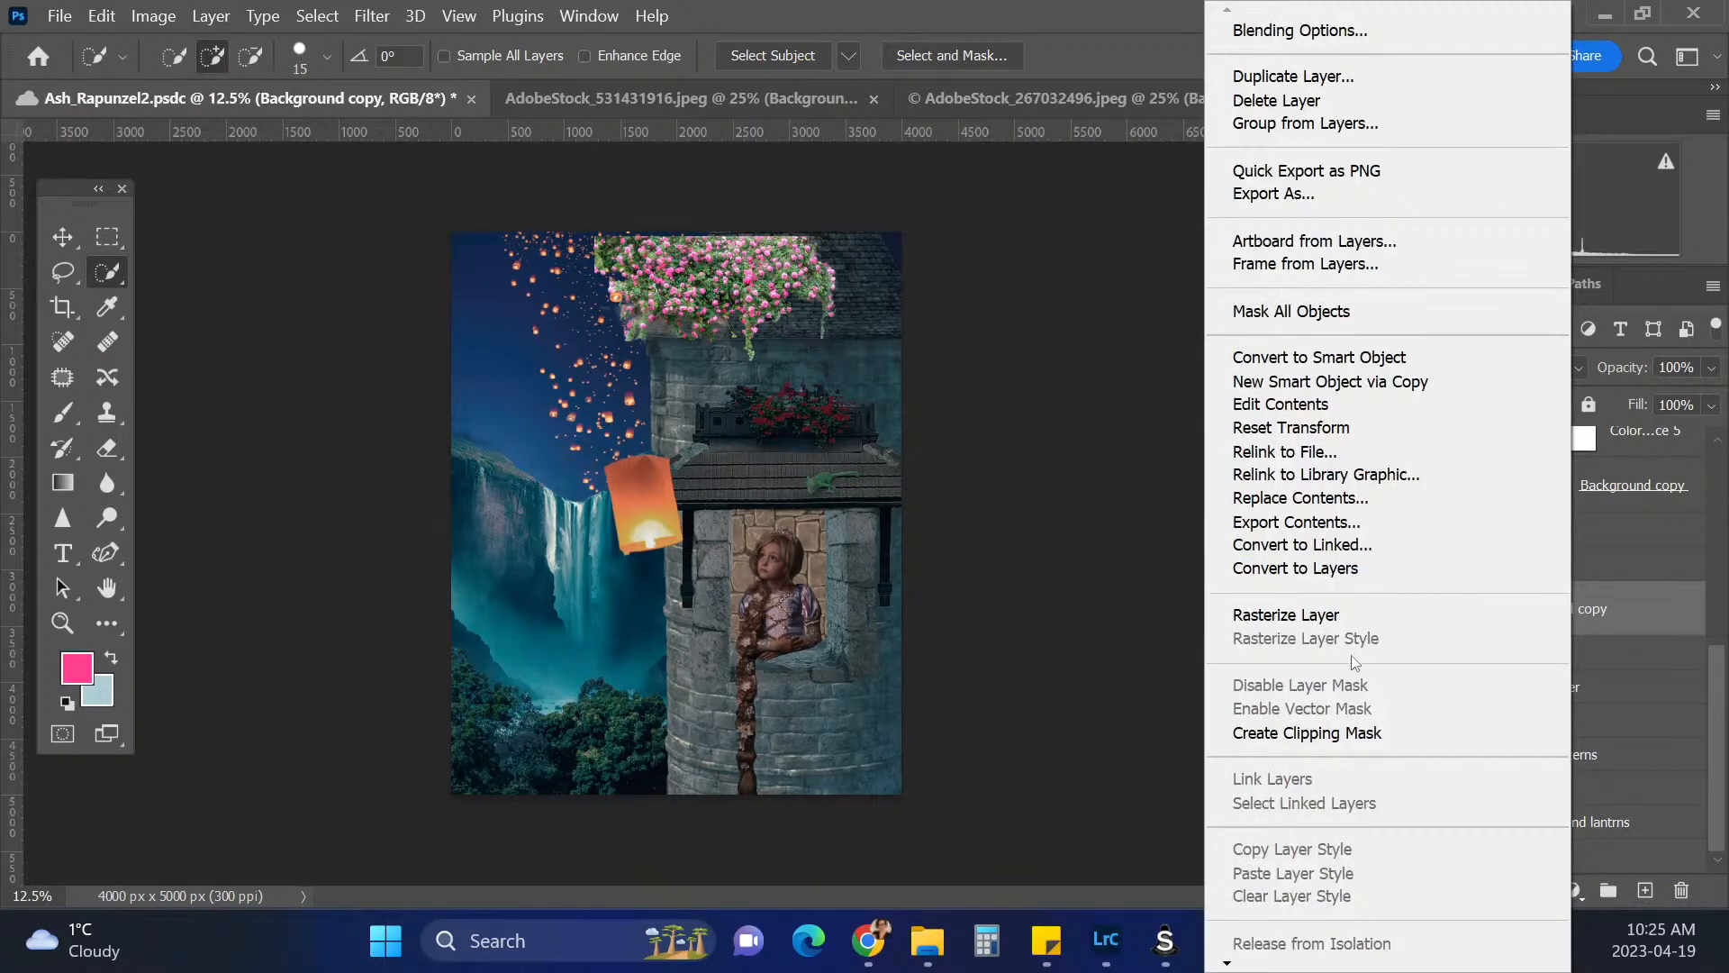
pyautogui.click(1351, 738)
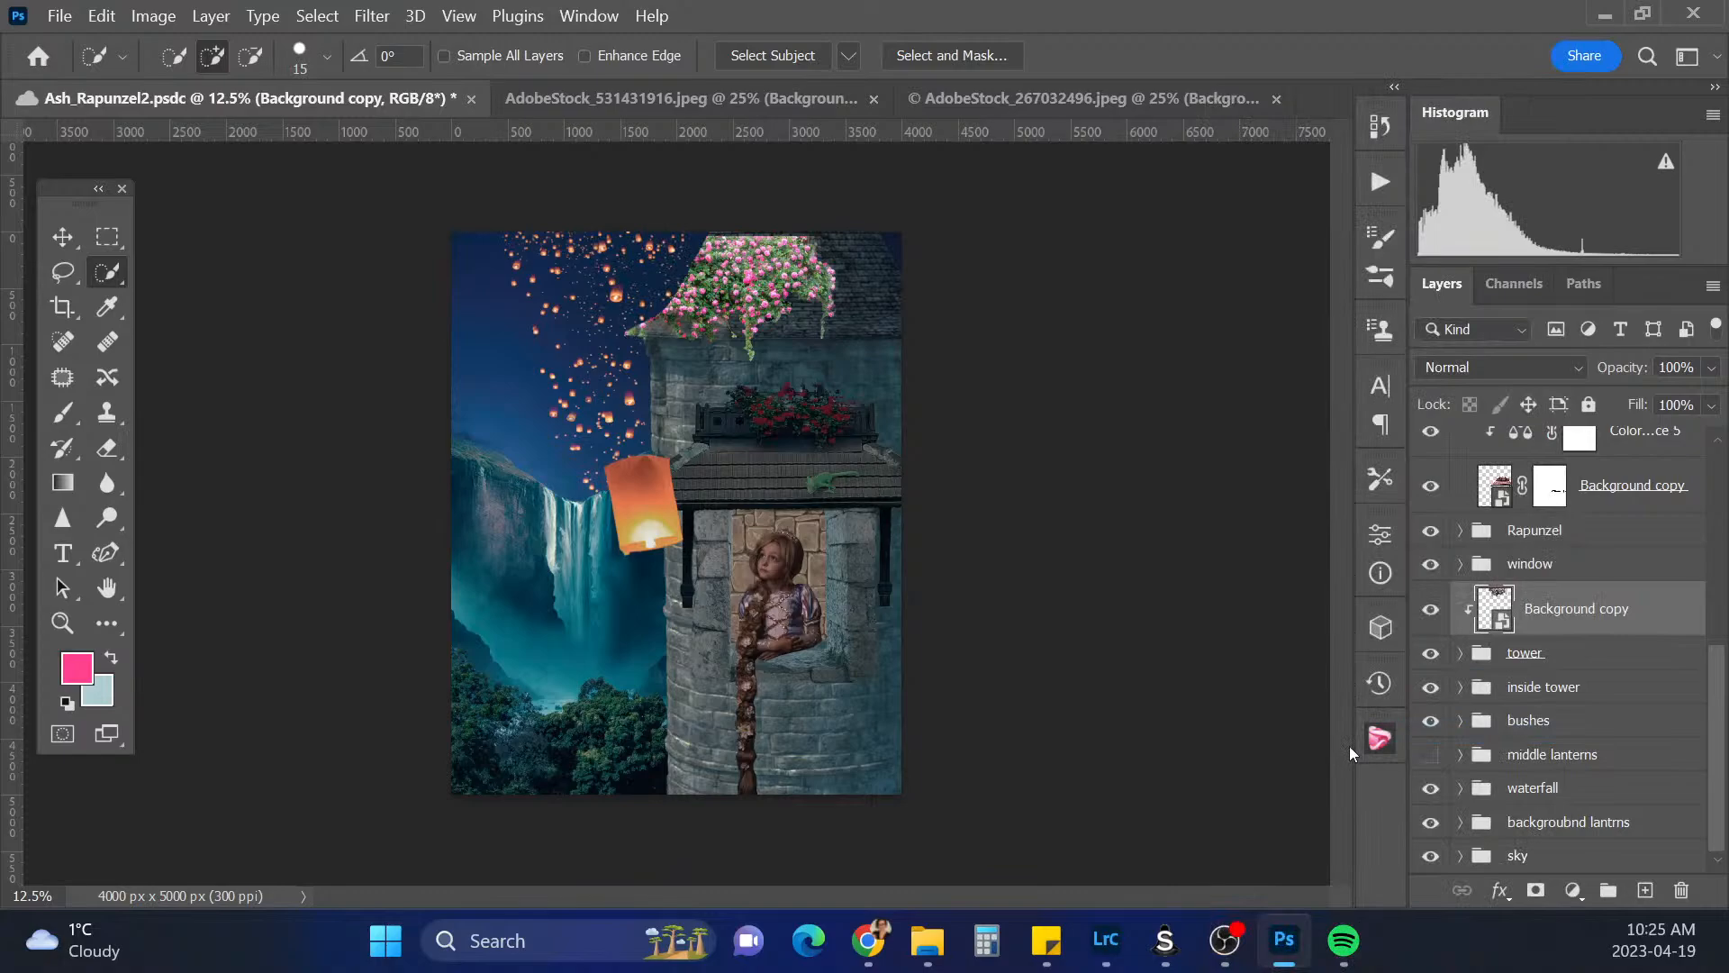
pyautogui.keyDown('alt'); pyautogui.click(1563, 633); pyautogui.keyUp('alt')
pyautogui.moveTo(1639, 626); pyautogui.dragTo(1637, 447)
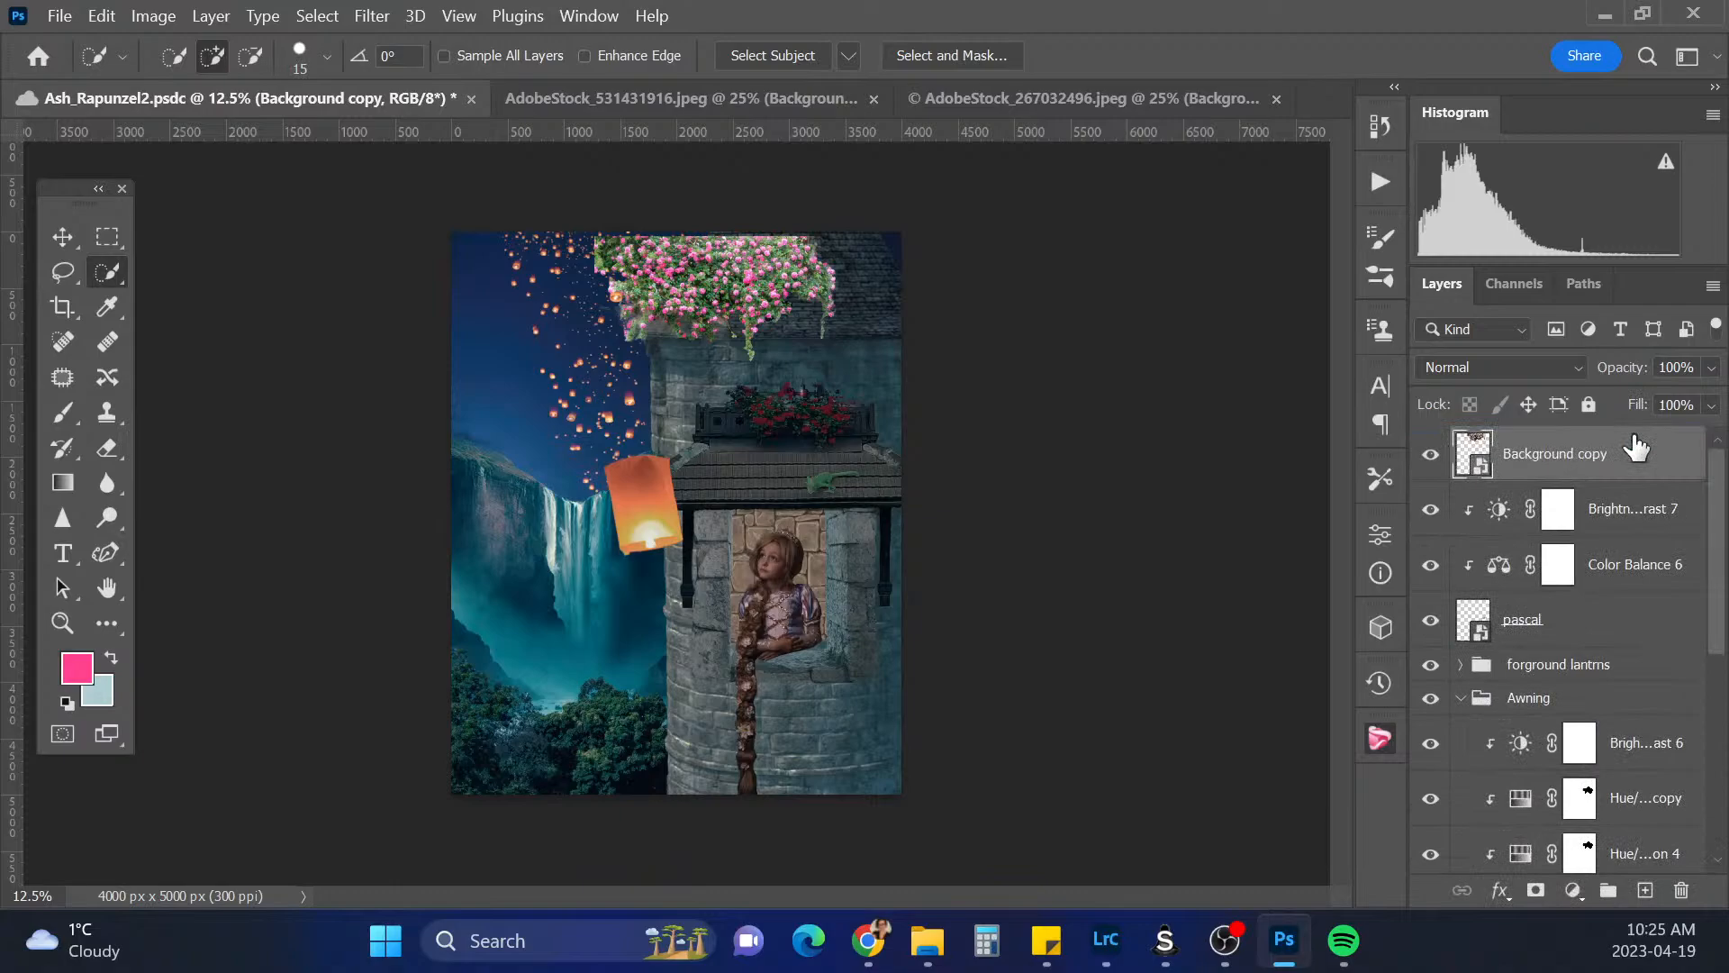
# Scale the roses to about 99% and position them over the tower roof in the canvas's upper right corner
pyautogui.hotkey('ctrl', 't')
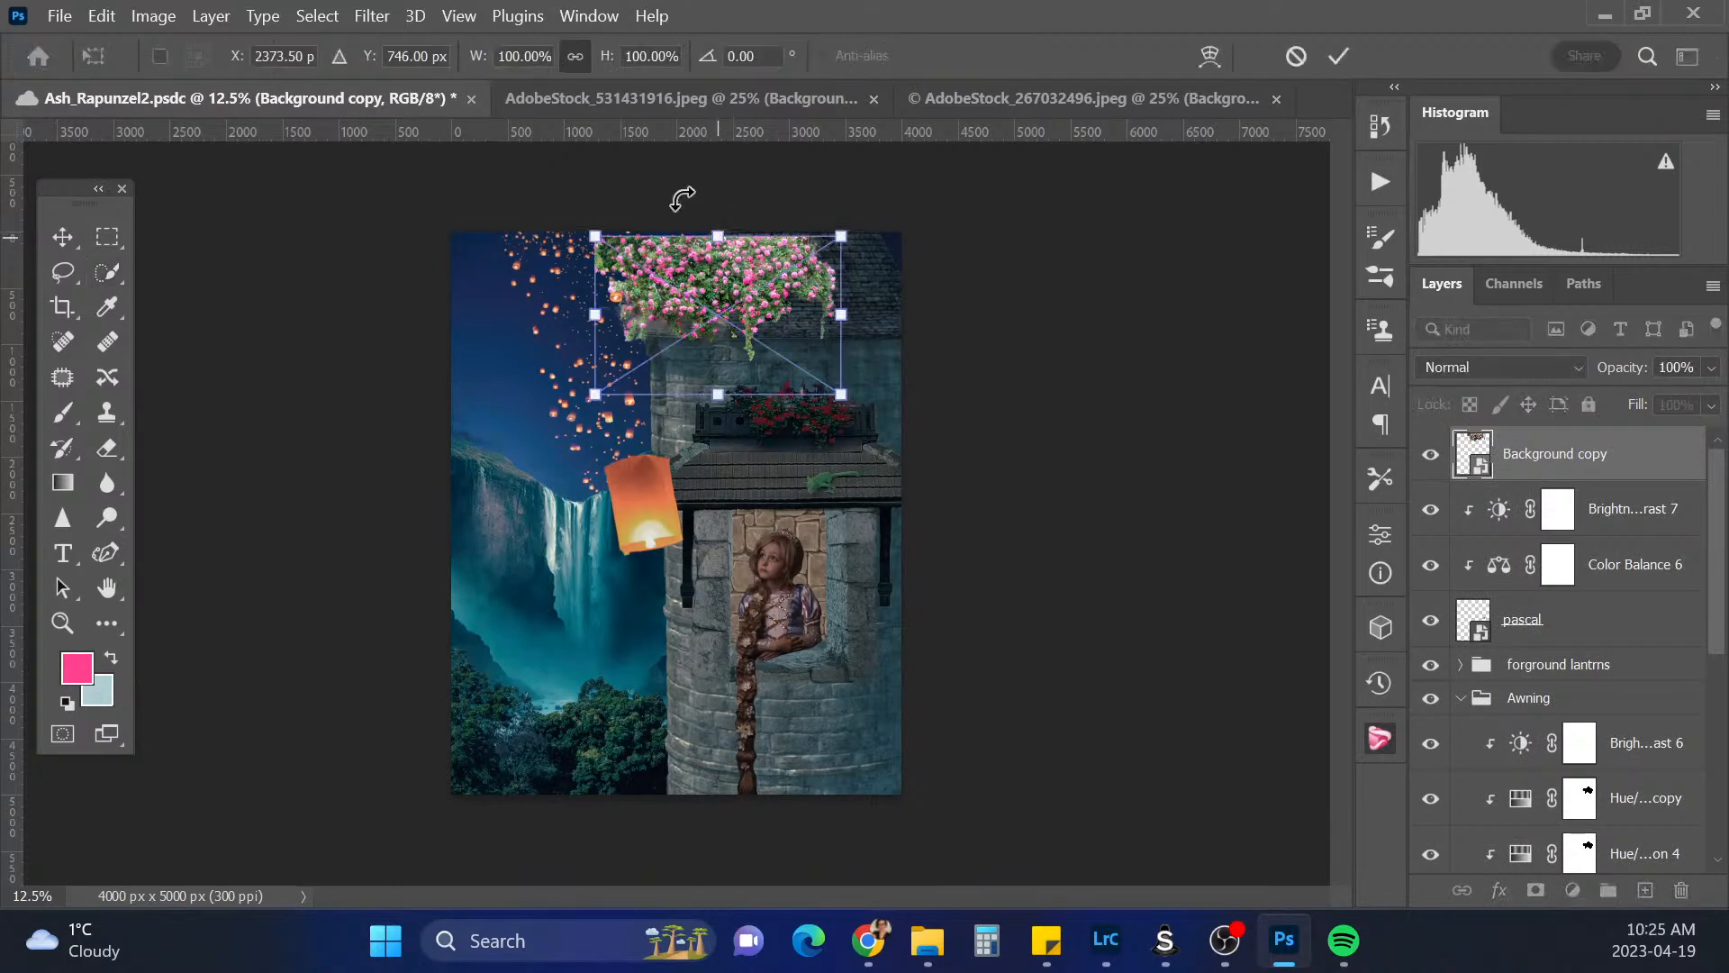
pyautogui.moveTo(595, 236); pyautogui.dragTo(616, 250)
pyautogui.moveTo(744, 271); pyautogui.dragTo(808, 282)
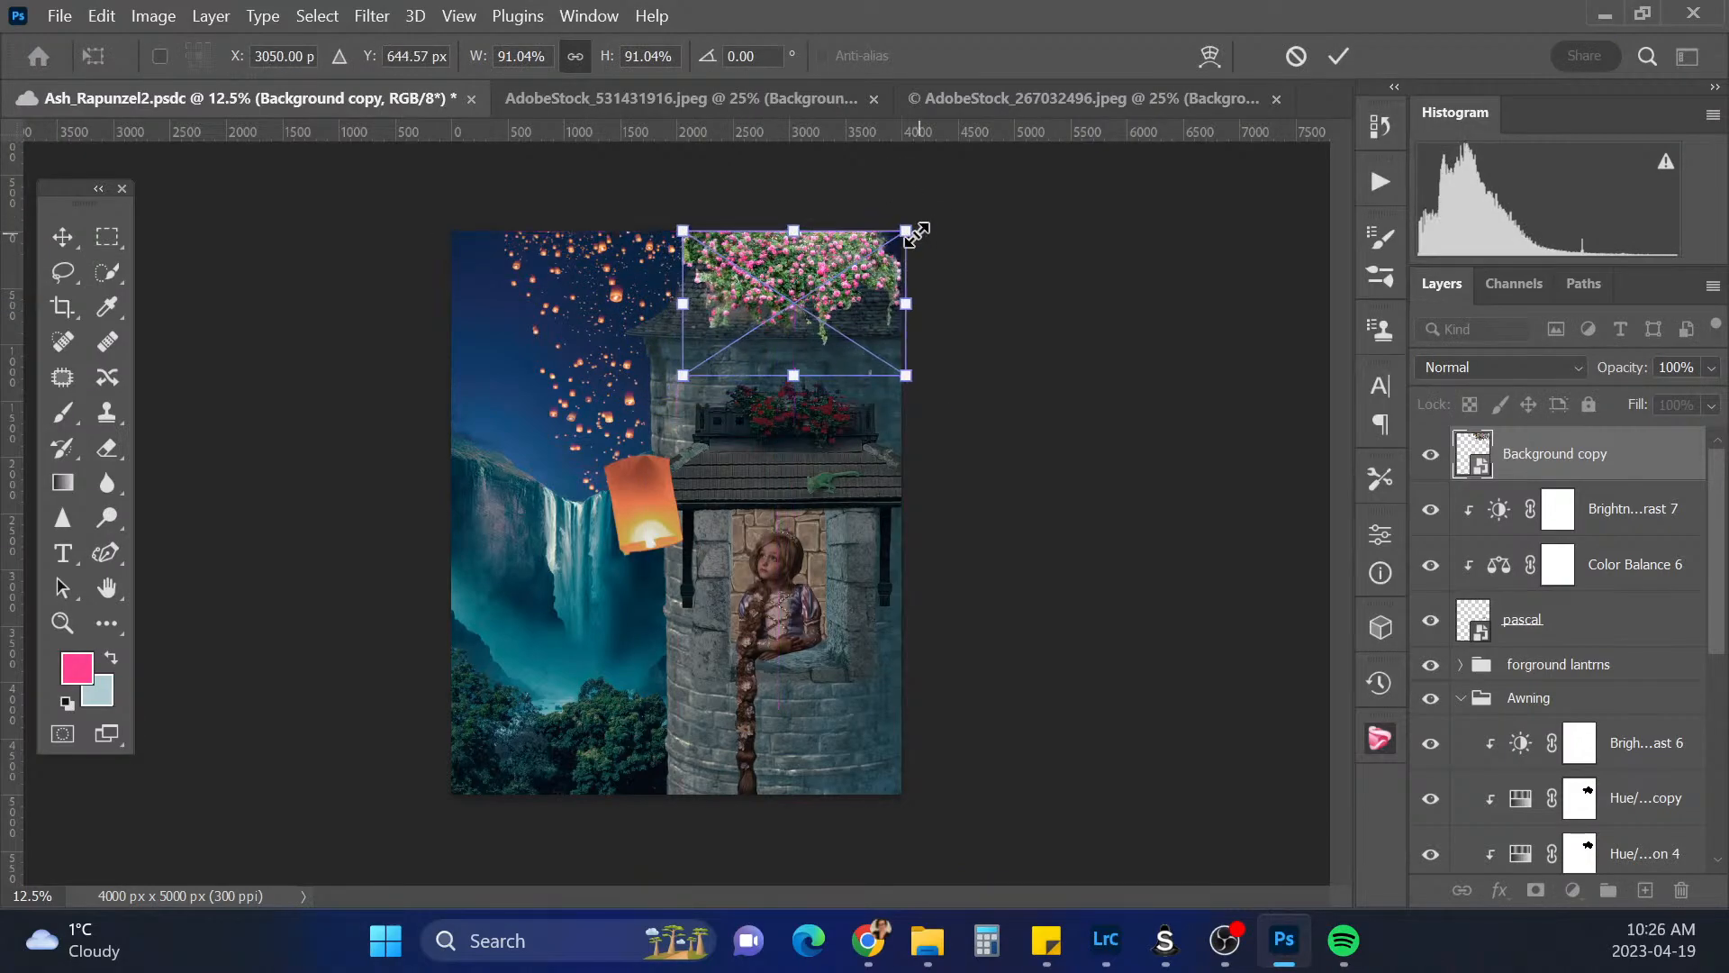
pyautogui.moveTo(906, 232); pyautogui.dragTo(895, 243)
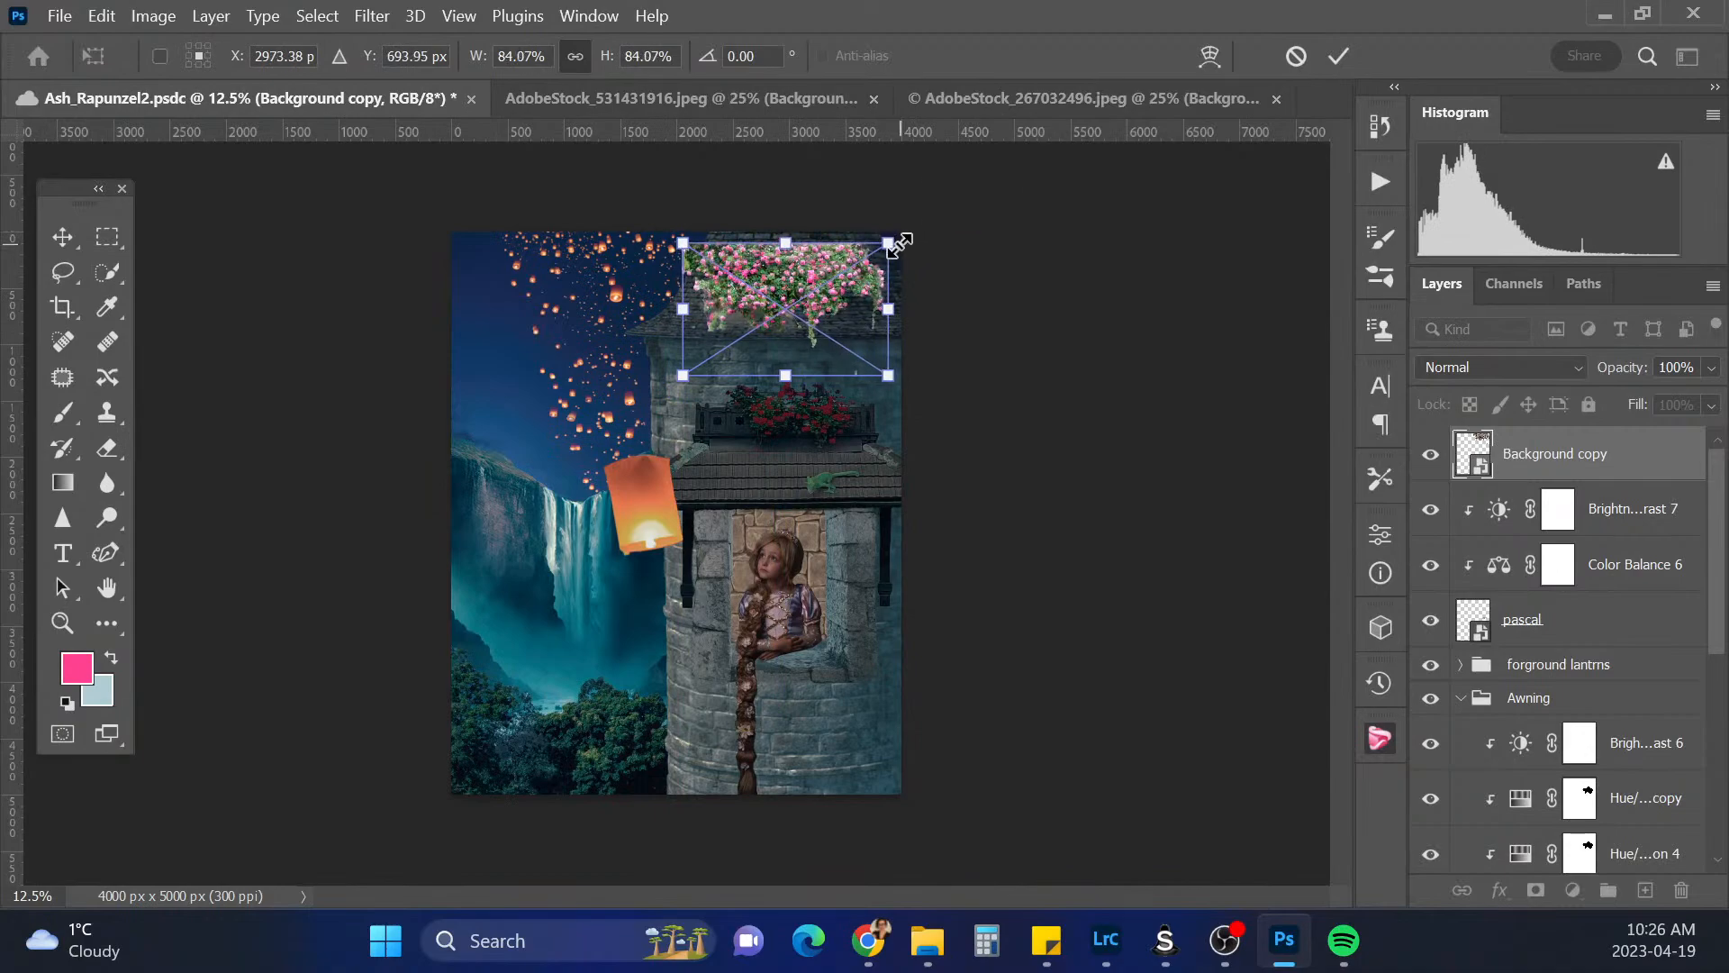
pyautogui.moveTo(833, 303)
pyautogui.mouseDown()
pyautogui.moveTo(856, 304)
pyautogui.moveTo(850, 286)
pyautogui.mouseUp()
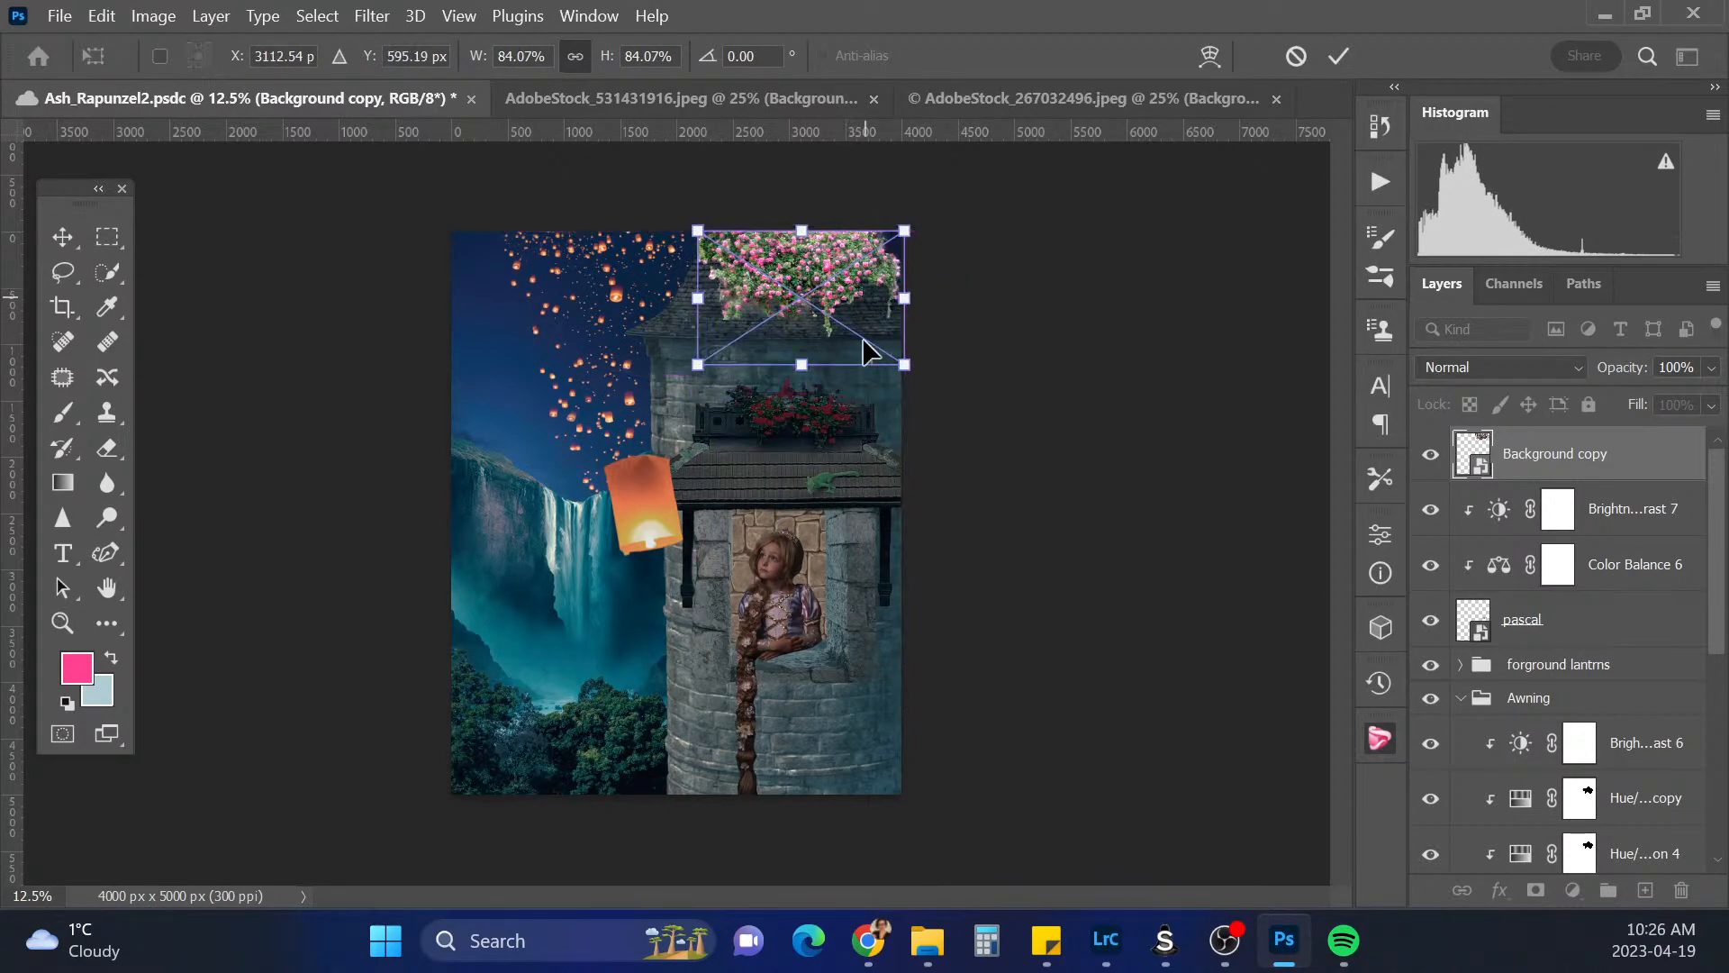
pyautogui.moveTo(905, 365); pyautogui.dragTo(854, 325)
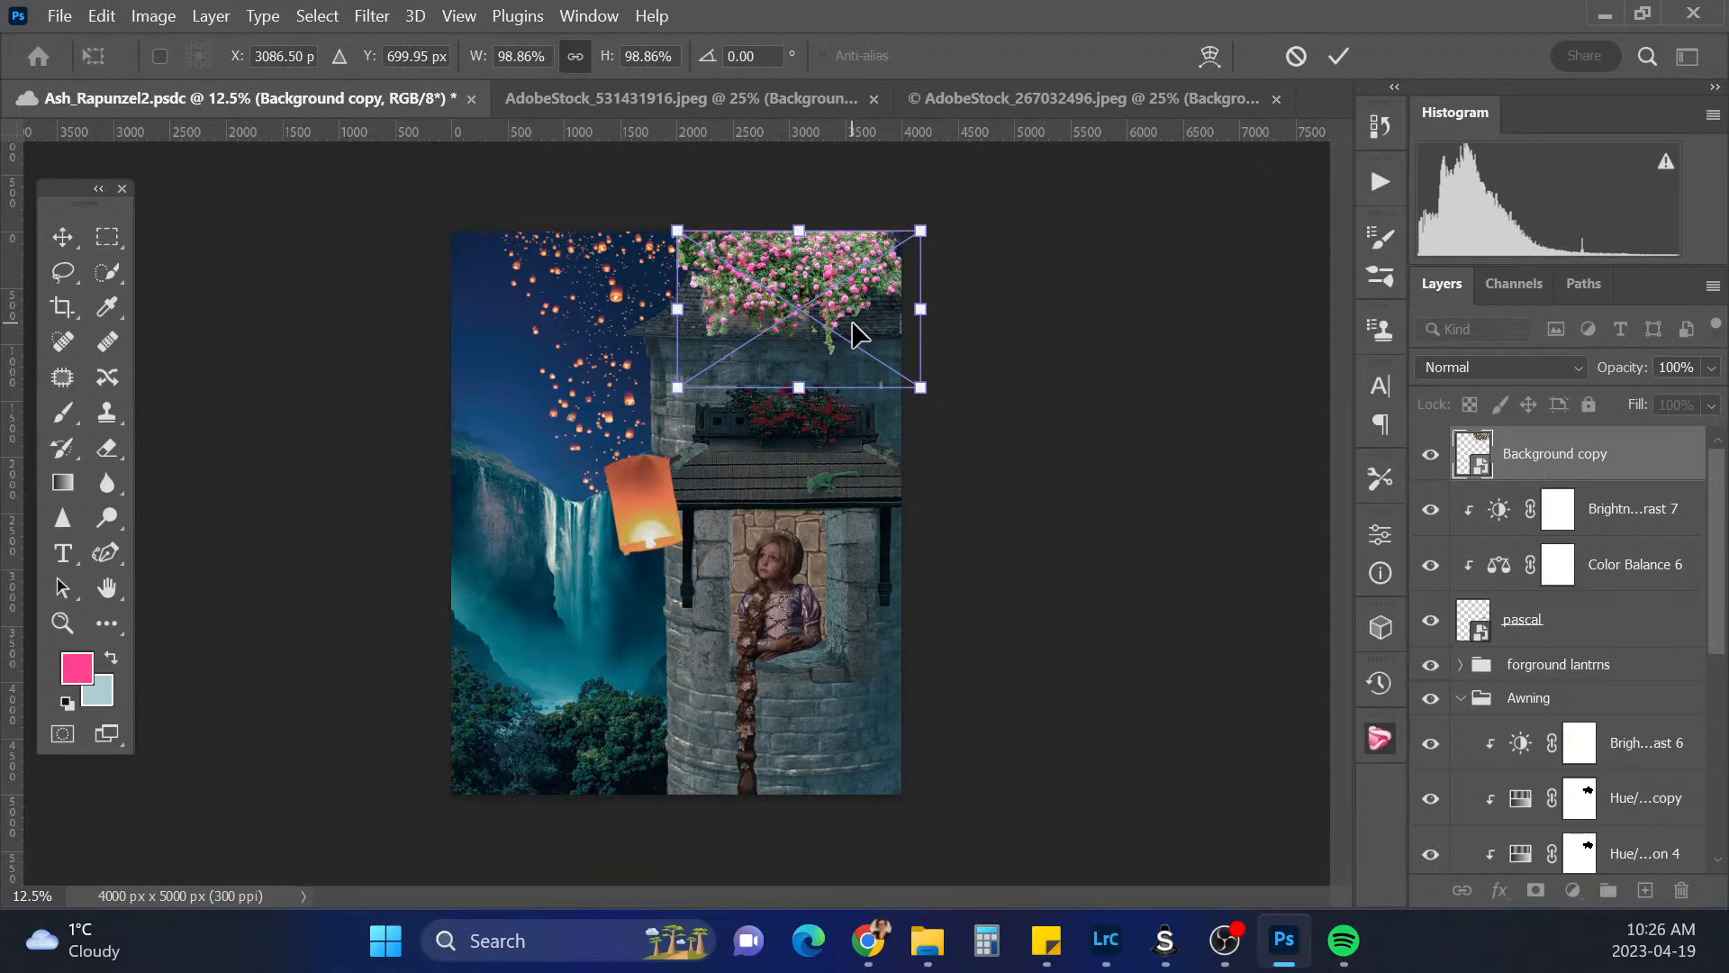
pyautogui.press('Return')
pyautogui.press('w')
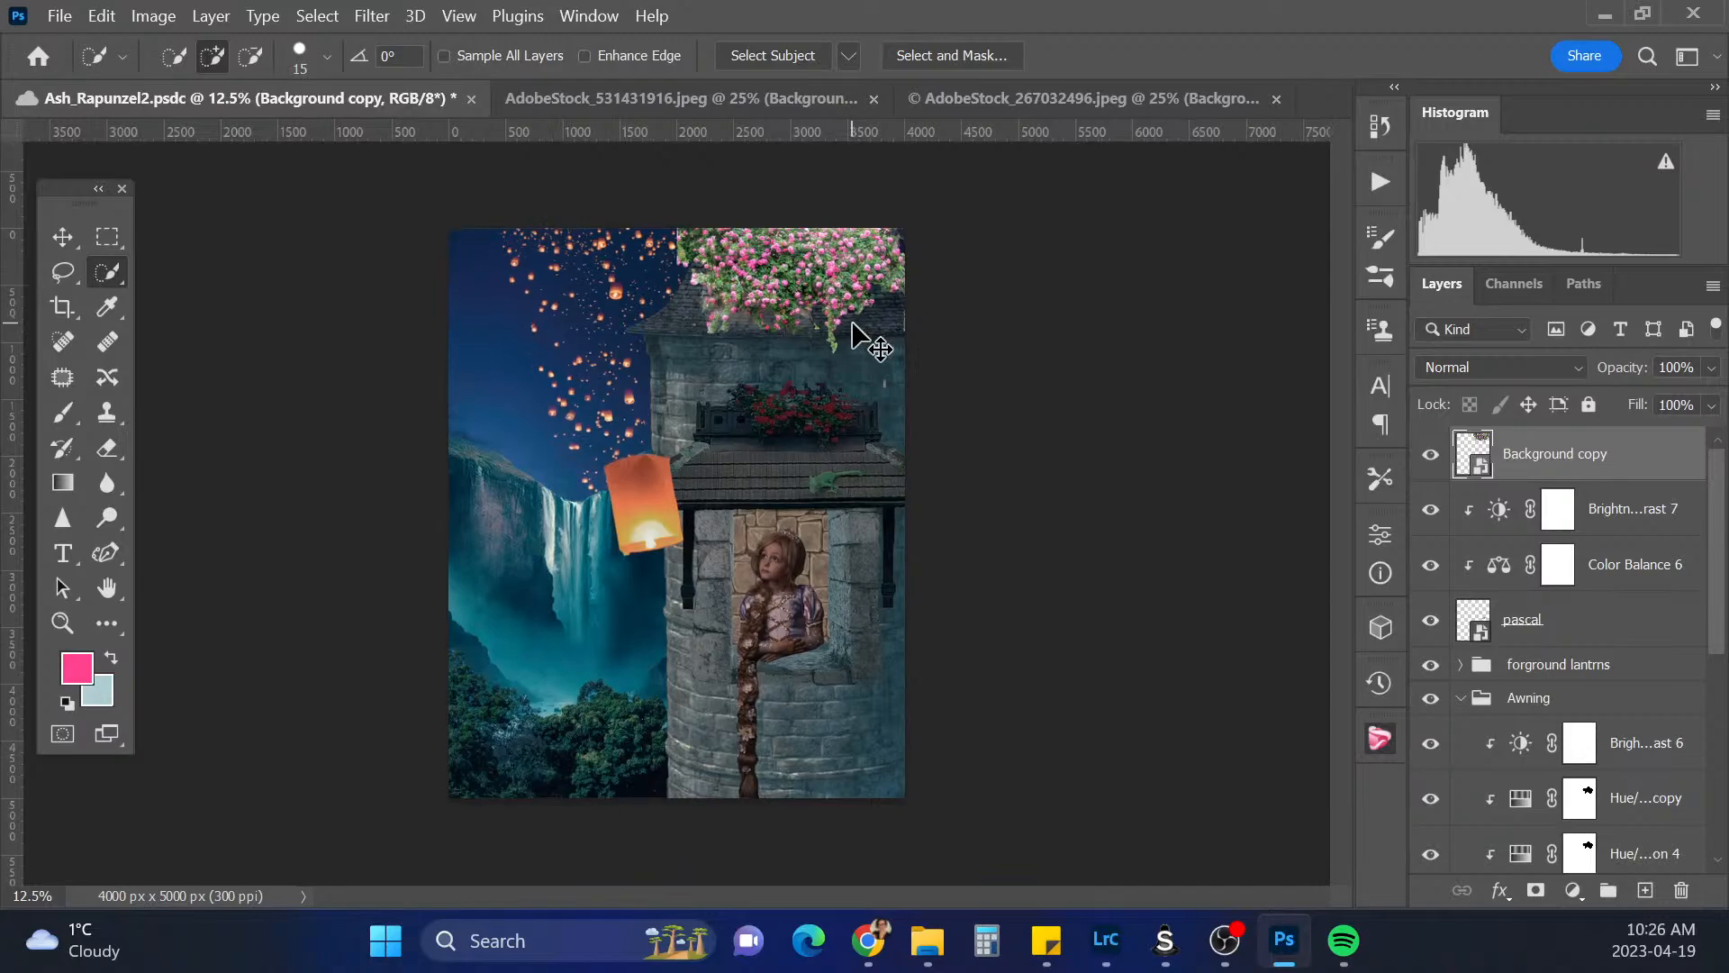
# Add a layer mask to the roses and paint away their hard left edge with a 175 px black brush
pyautogui.hotkey('ctrl', '+')
pyautogui.hotkey('ctrl', '+')
pyautogui.moveTo(1338, 489); pyautogui.dragTo(1327, 377)
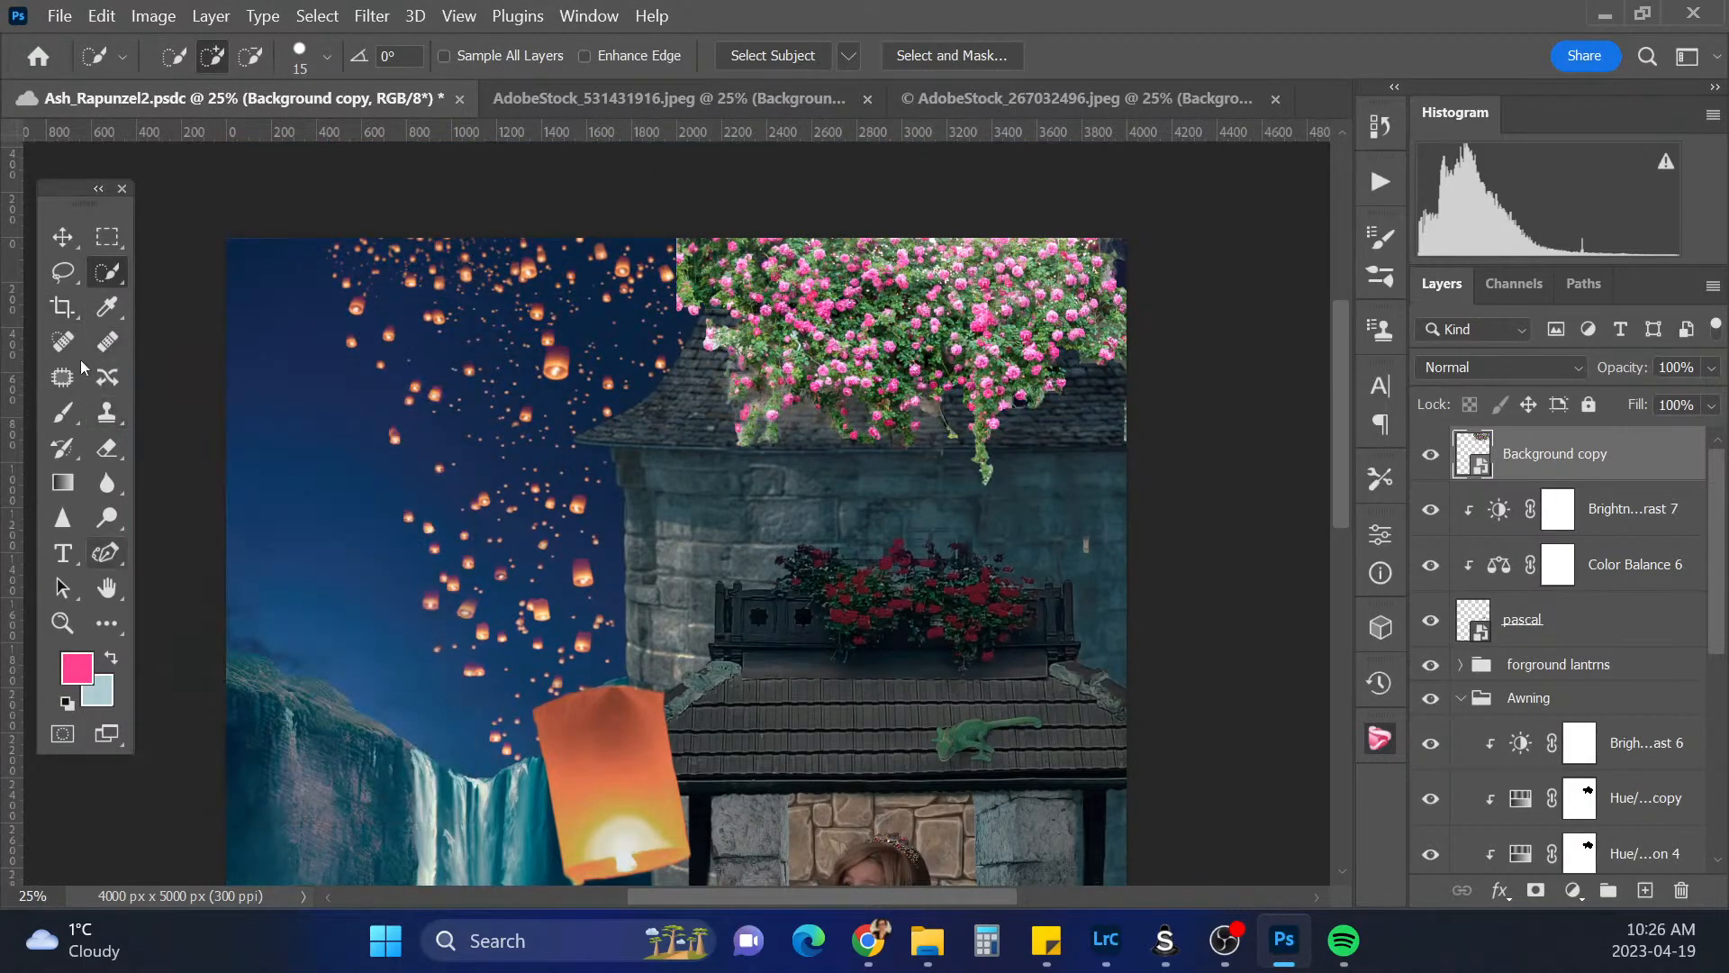
pyautogui.press('b')
pyautogui.click(192, 50)
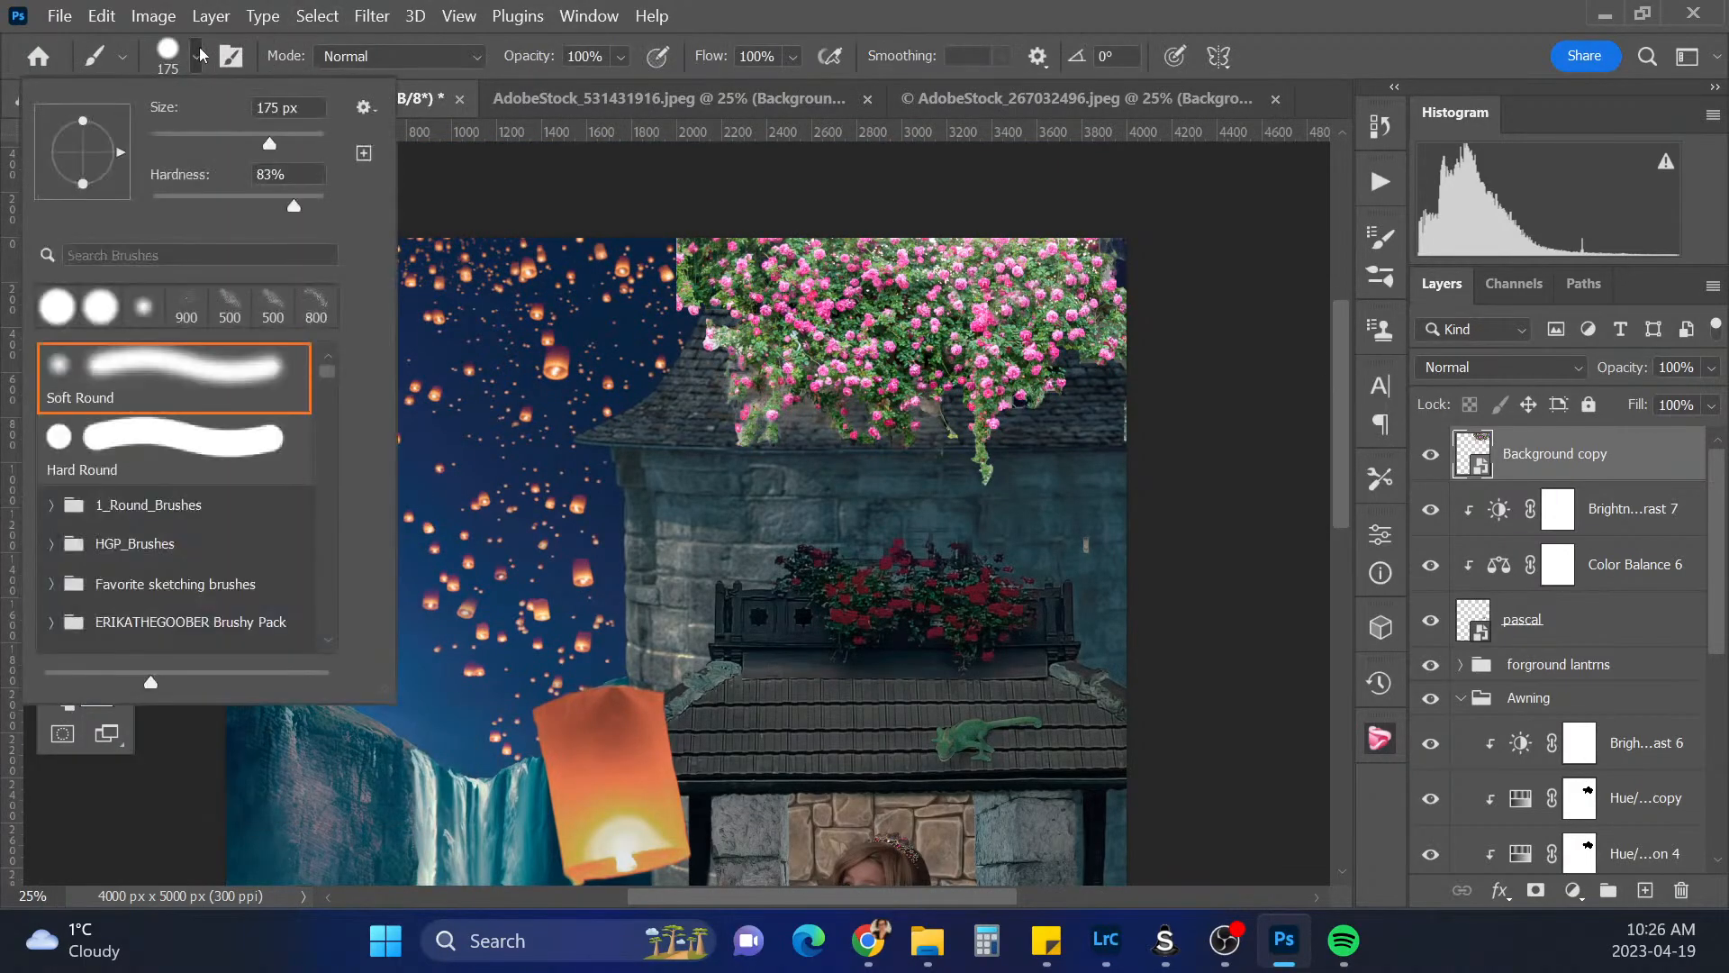
pyautogui.click(199, 56)
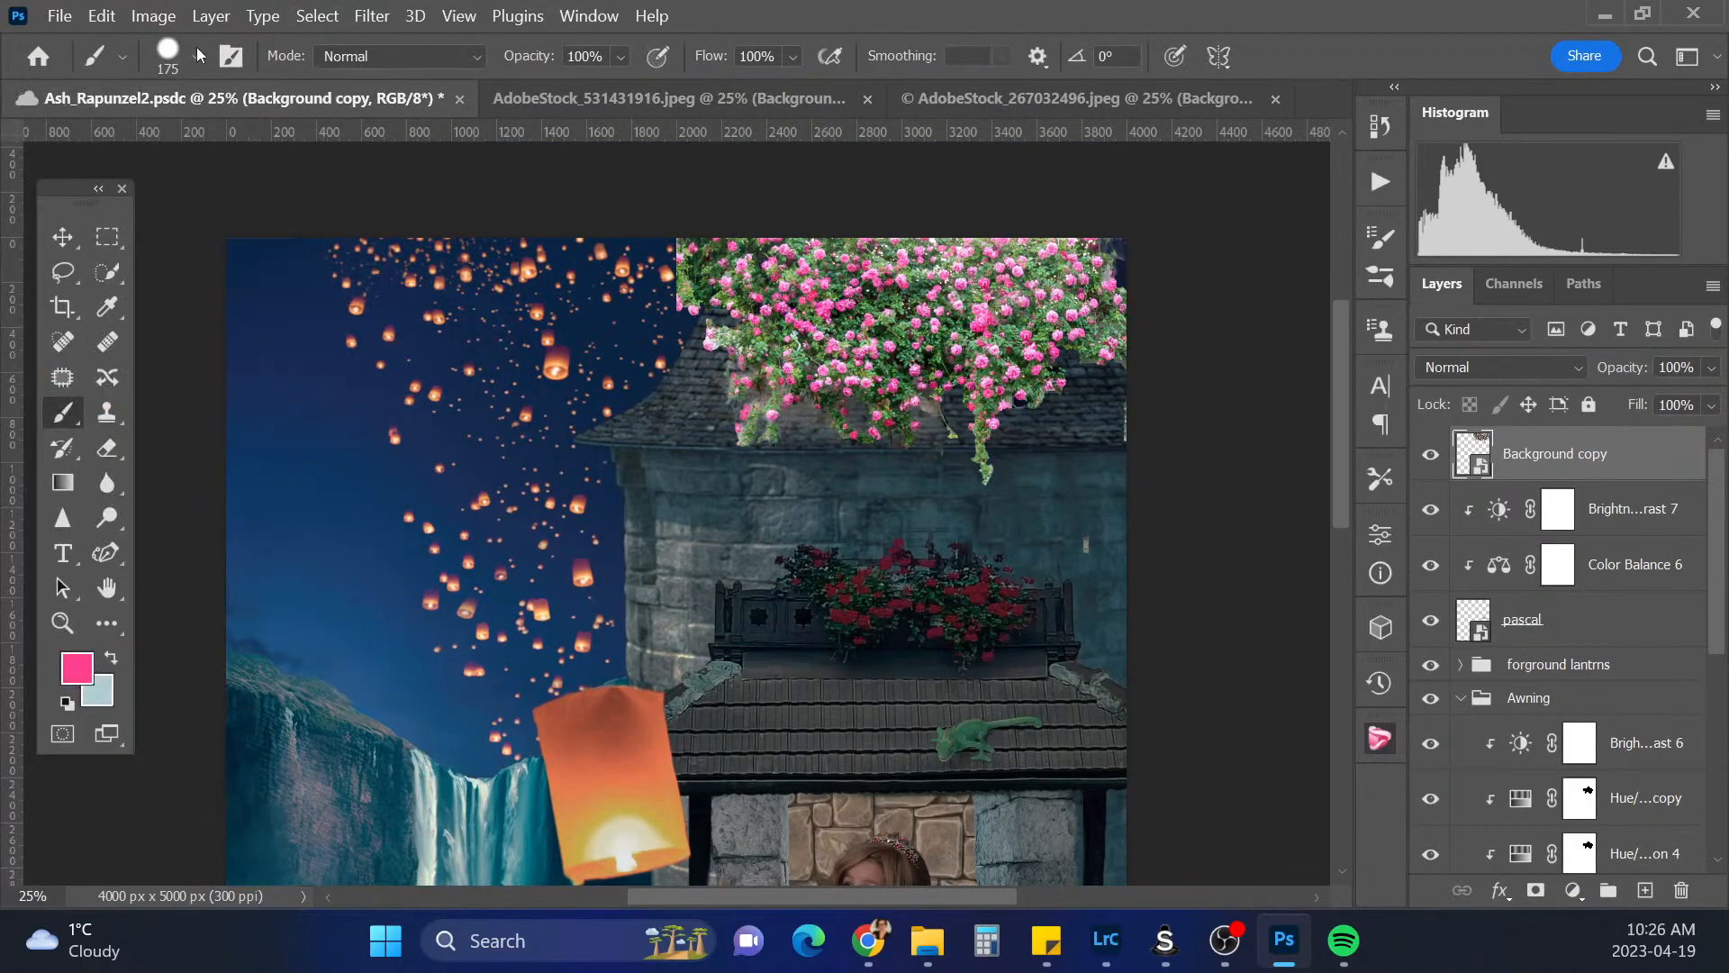
pyautogui.click(1537, 892)
pyautogui.moveTo(687, 231); pyautogui.dragTo(654, 326)
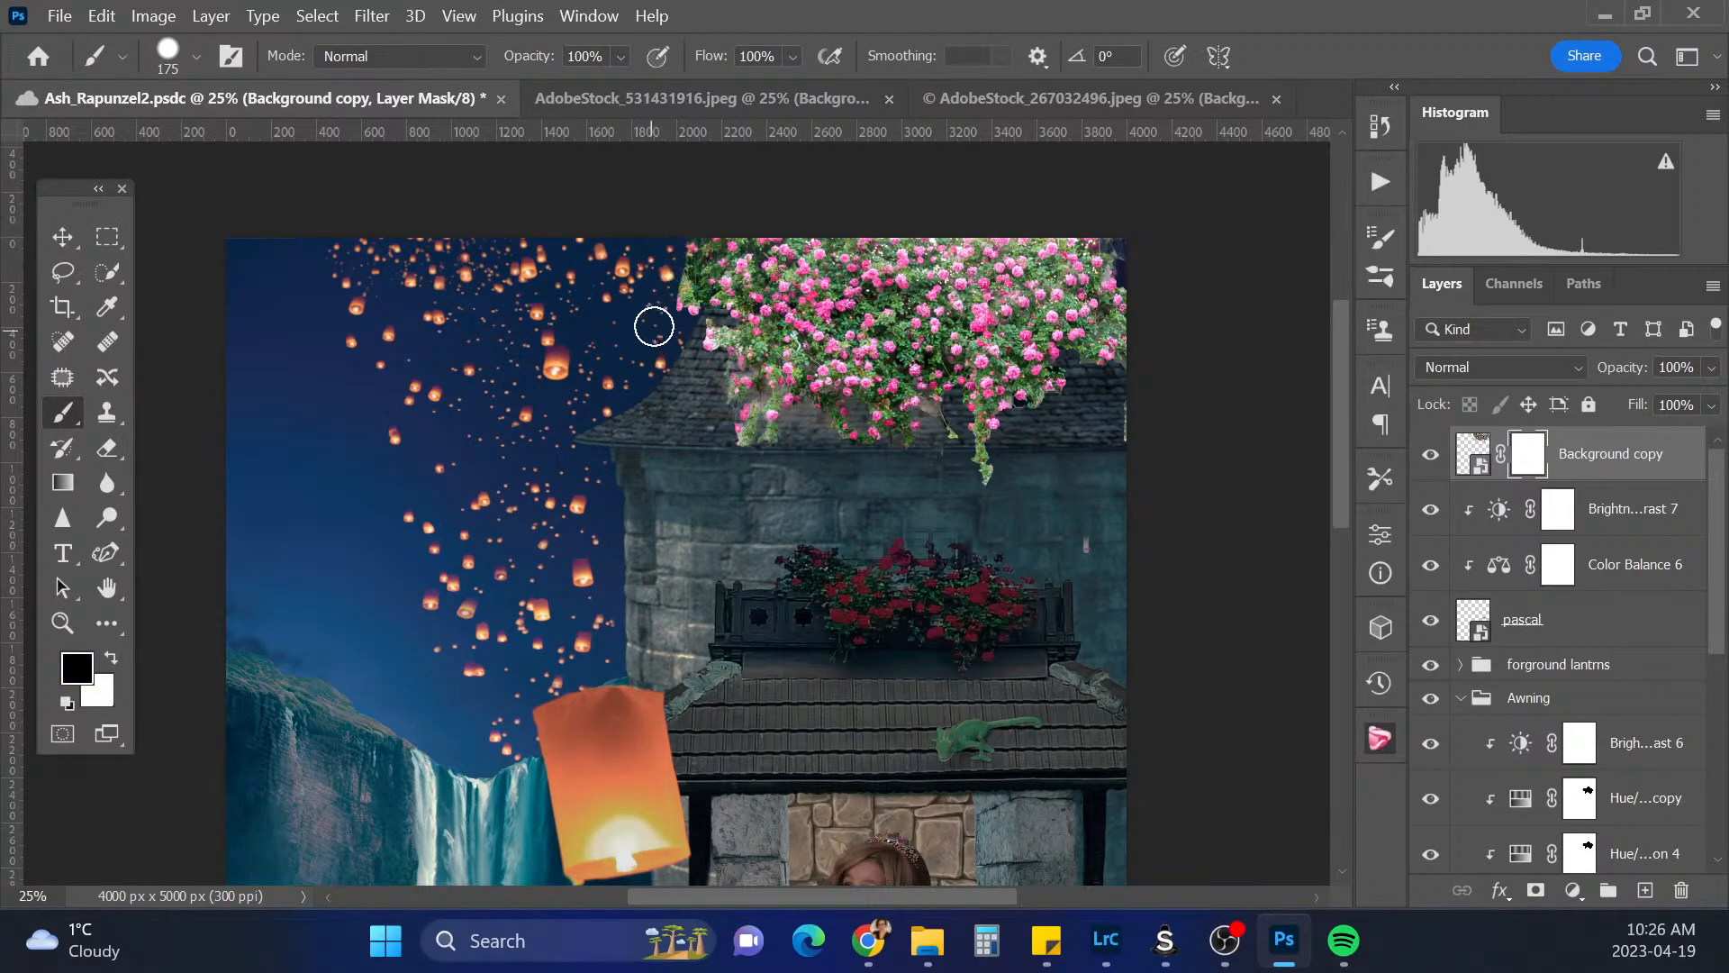
# Reduce the brush to 50 px and mask out the remaining rose edges and the stray fragment at the canvas's right edge
pyautogui.press('[')
pyautogui.press('[')
pyautogui.press('[')
pyautogui.press('[')
pyautogui.press('[')
pyautogui.press('[')
pyautogui.press('[')
pyautogui.press('[')
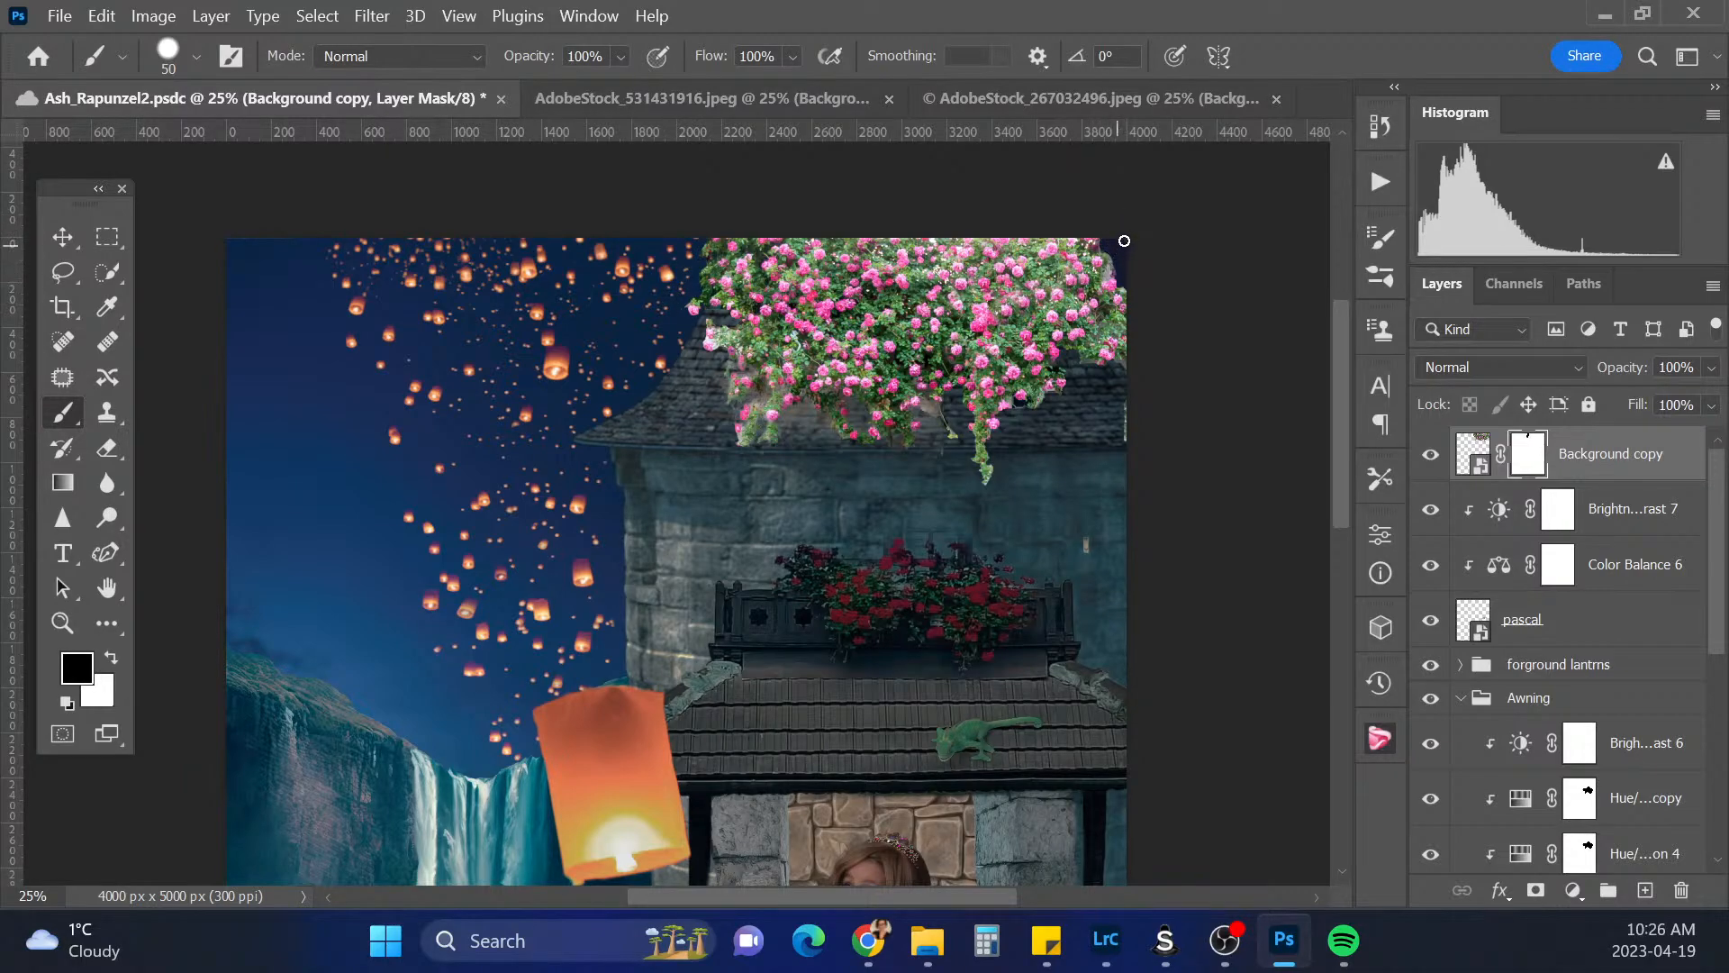
pyautogui.click(1136, 454)
# Add a Brightness/Contrast adjustment clipped to the roses layer and set its brightness to -102
pyautogui.hotkey('ctrl', '-')
pyautogui.hotkey('ctrl', '-')
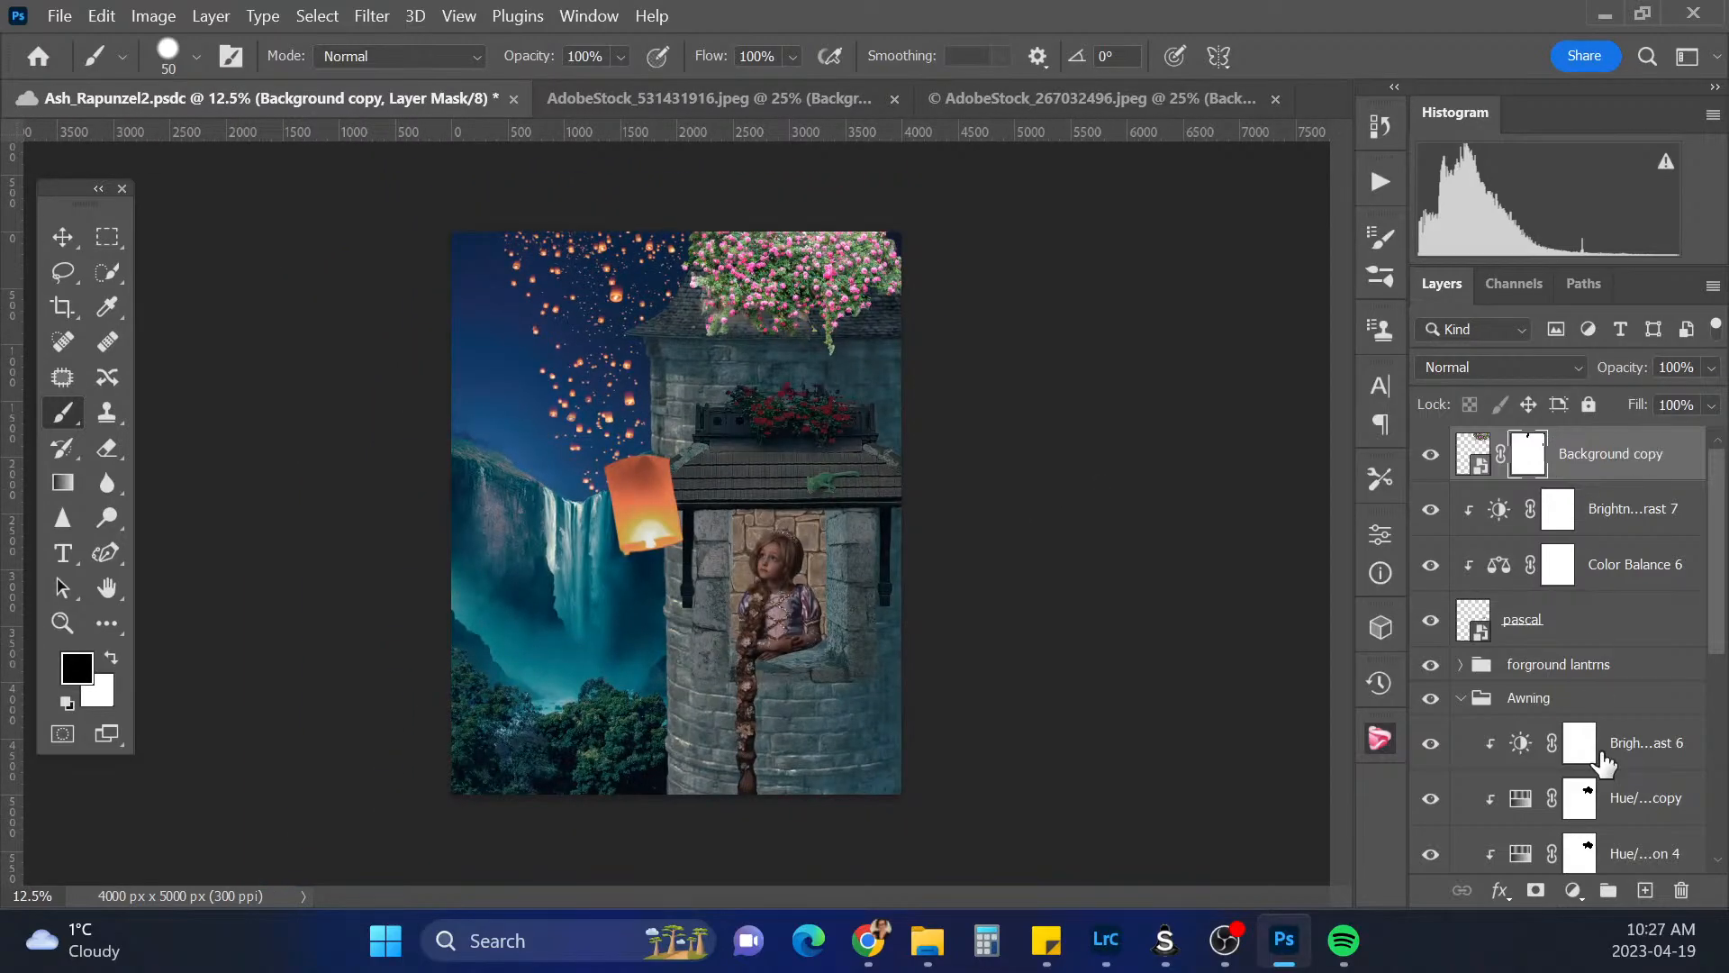
pyautogui.click(1573, 890)
pyautogui.click(1634, 481)
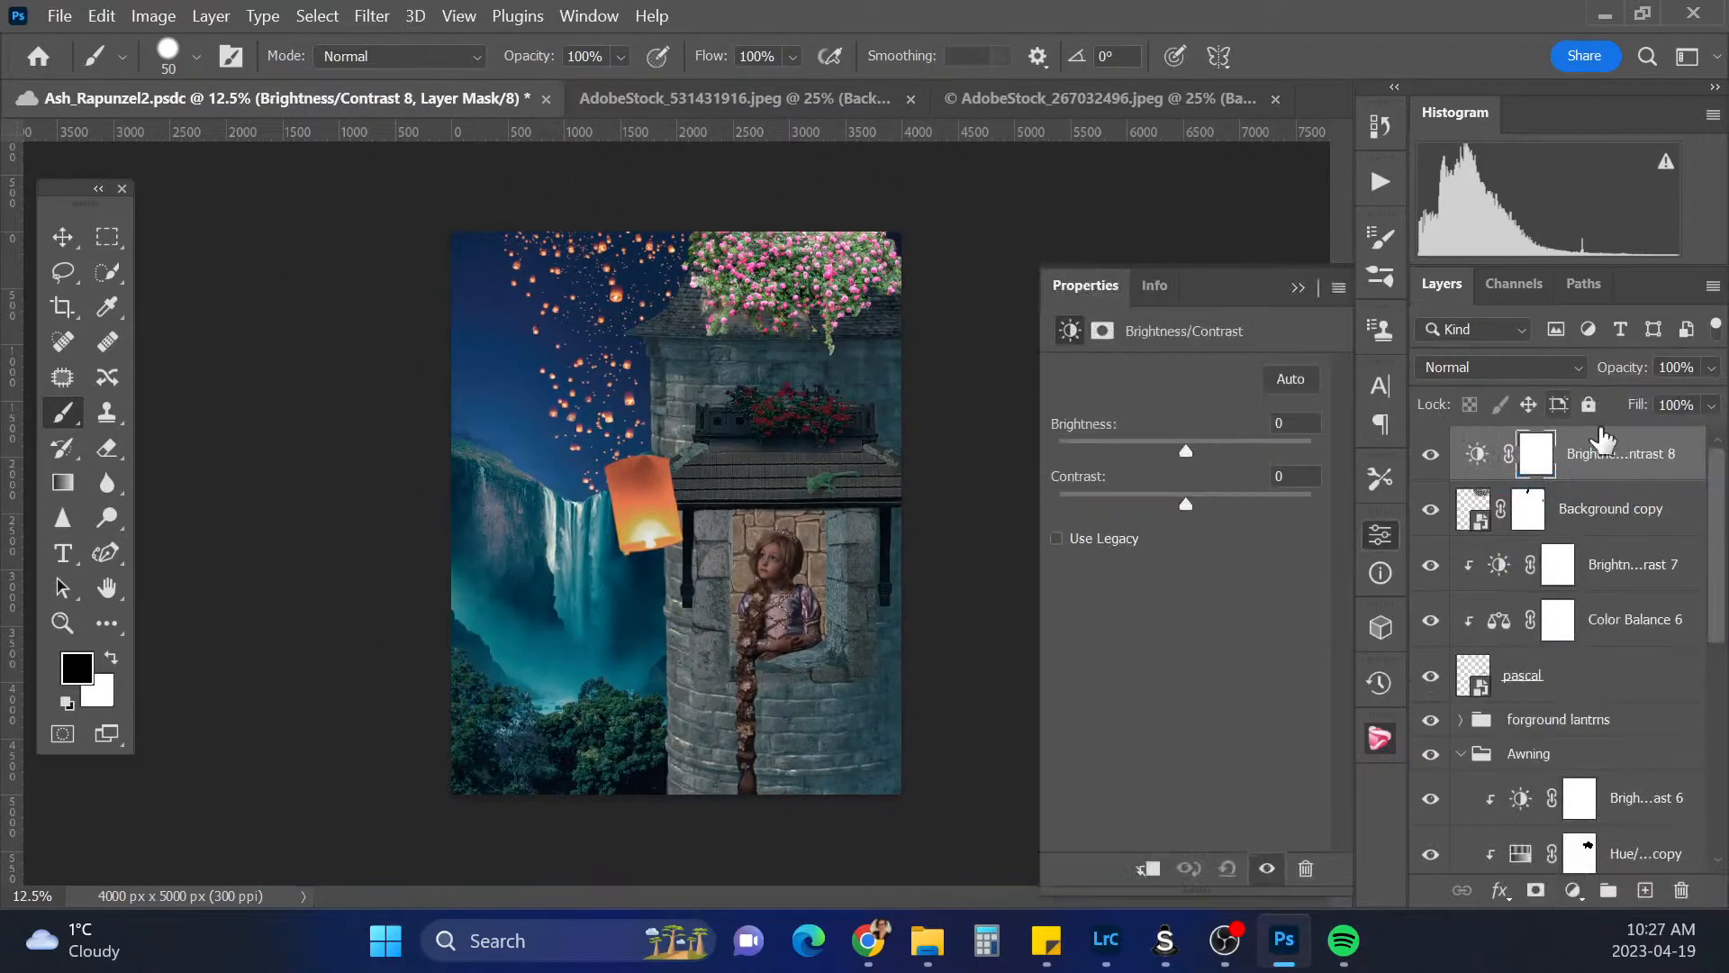
pyautogui.rightClick(1590, 454)
pyautogui.click(1398, 612)
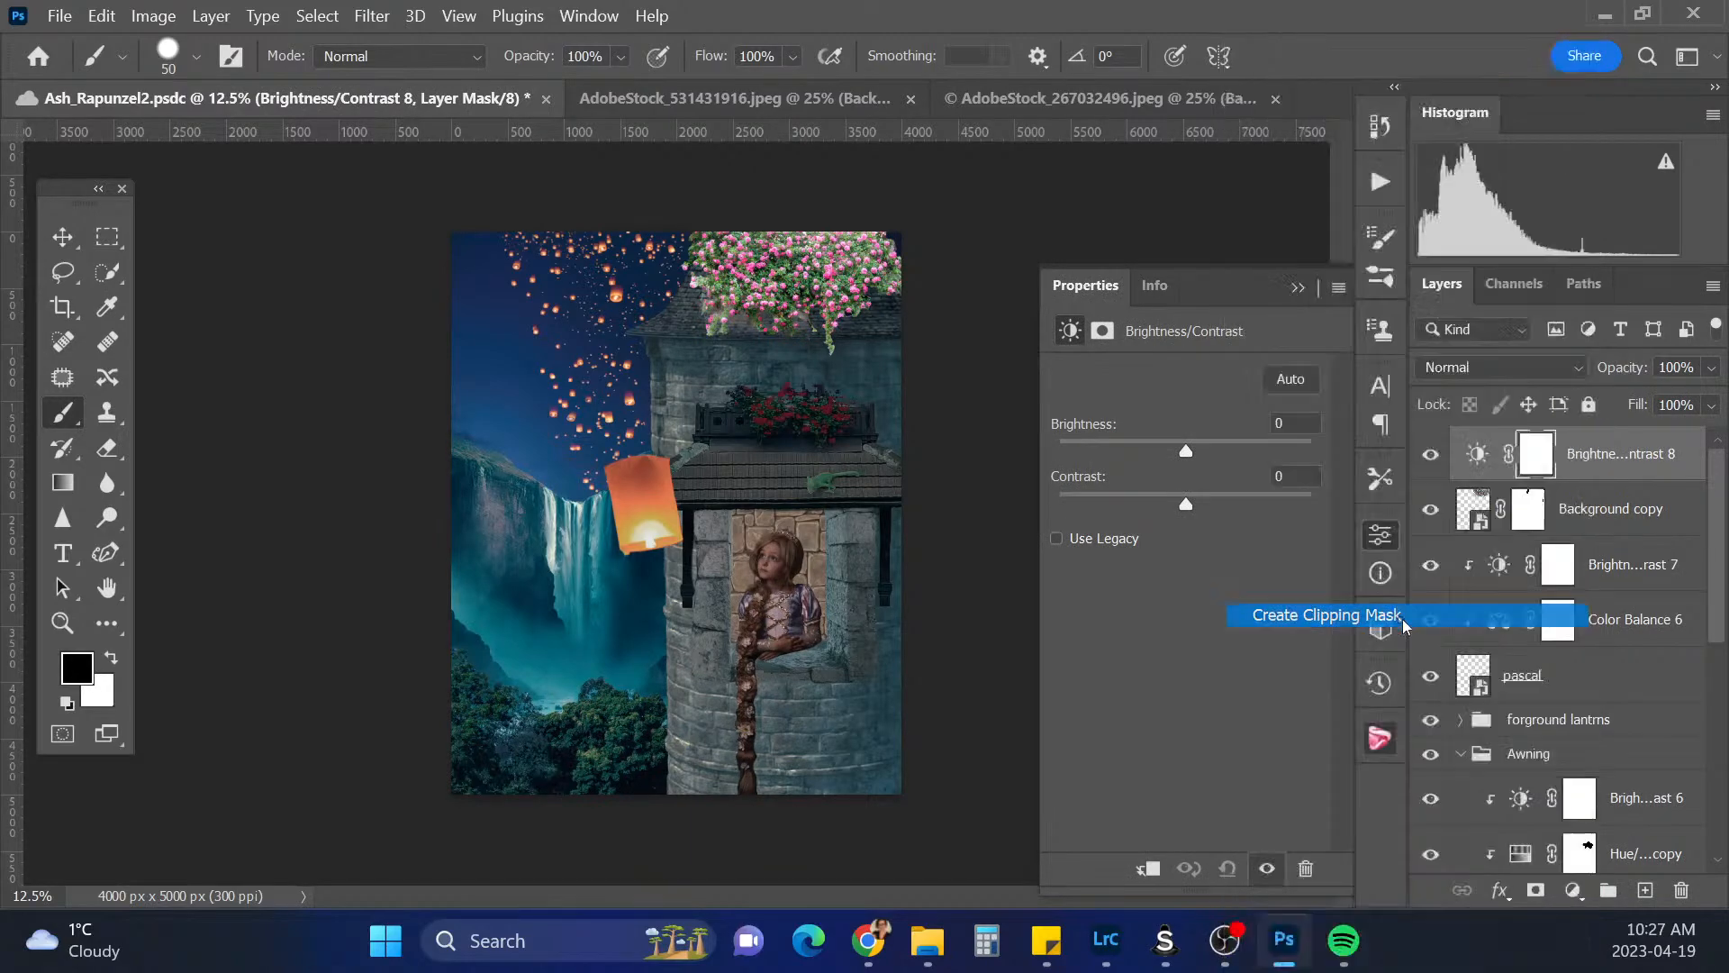
pyautogui.moveTo(1186, 450); pyautogui.dragTo(1100, 465)
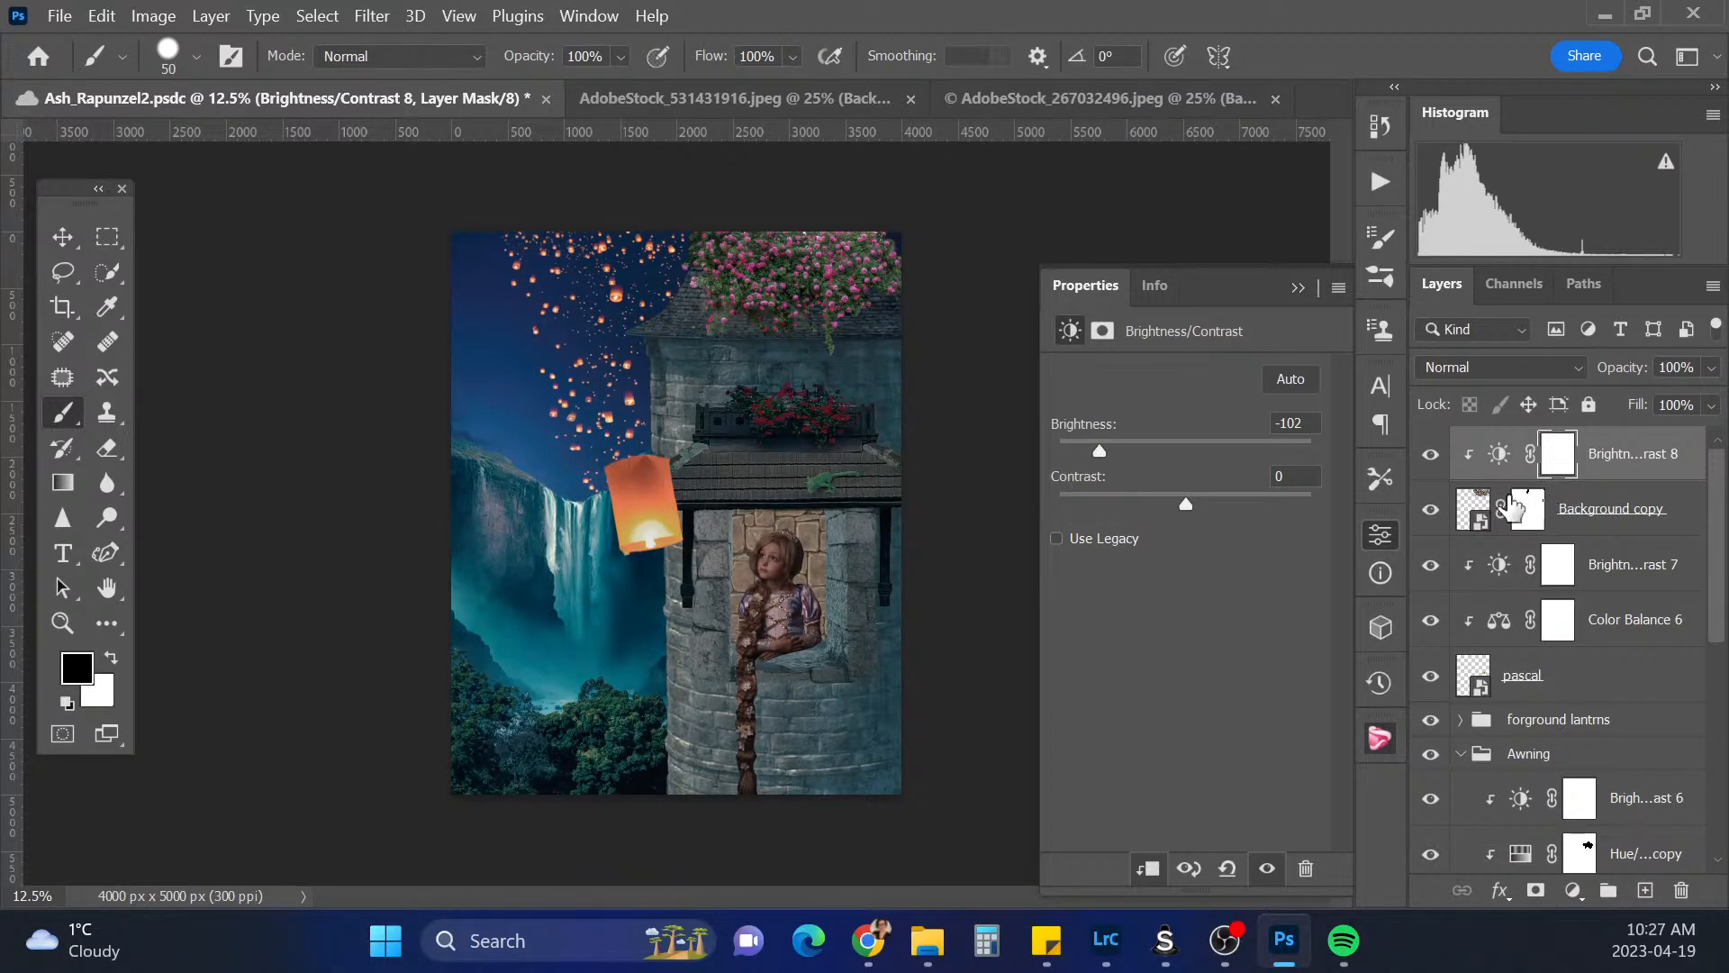
# Add a Color Balance adjustment clipped to the roses, with midtones at -2 cyan/red and +10 yellow/blue
pyautogui.click(1575, 892)
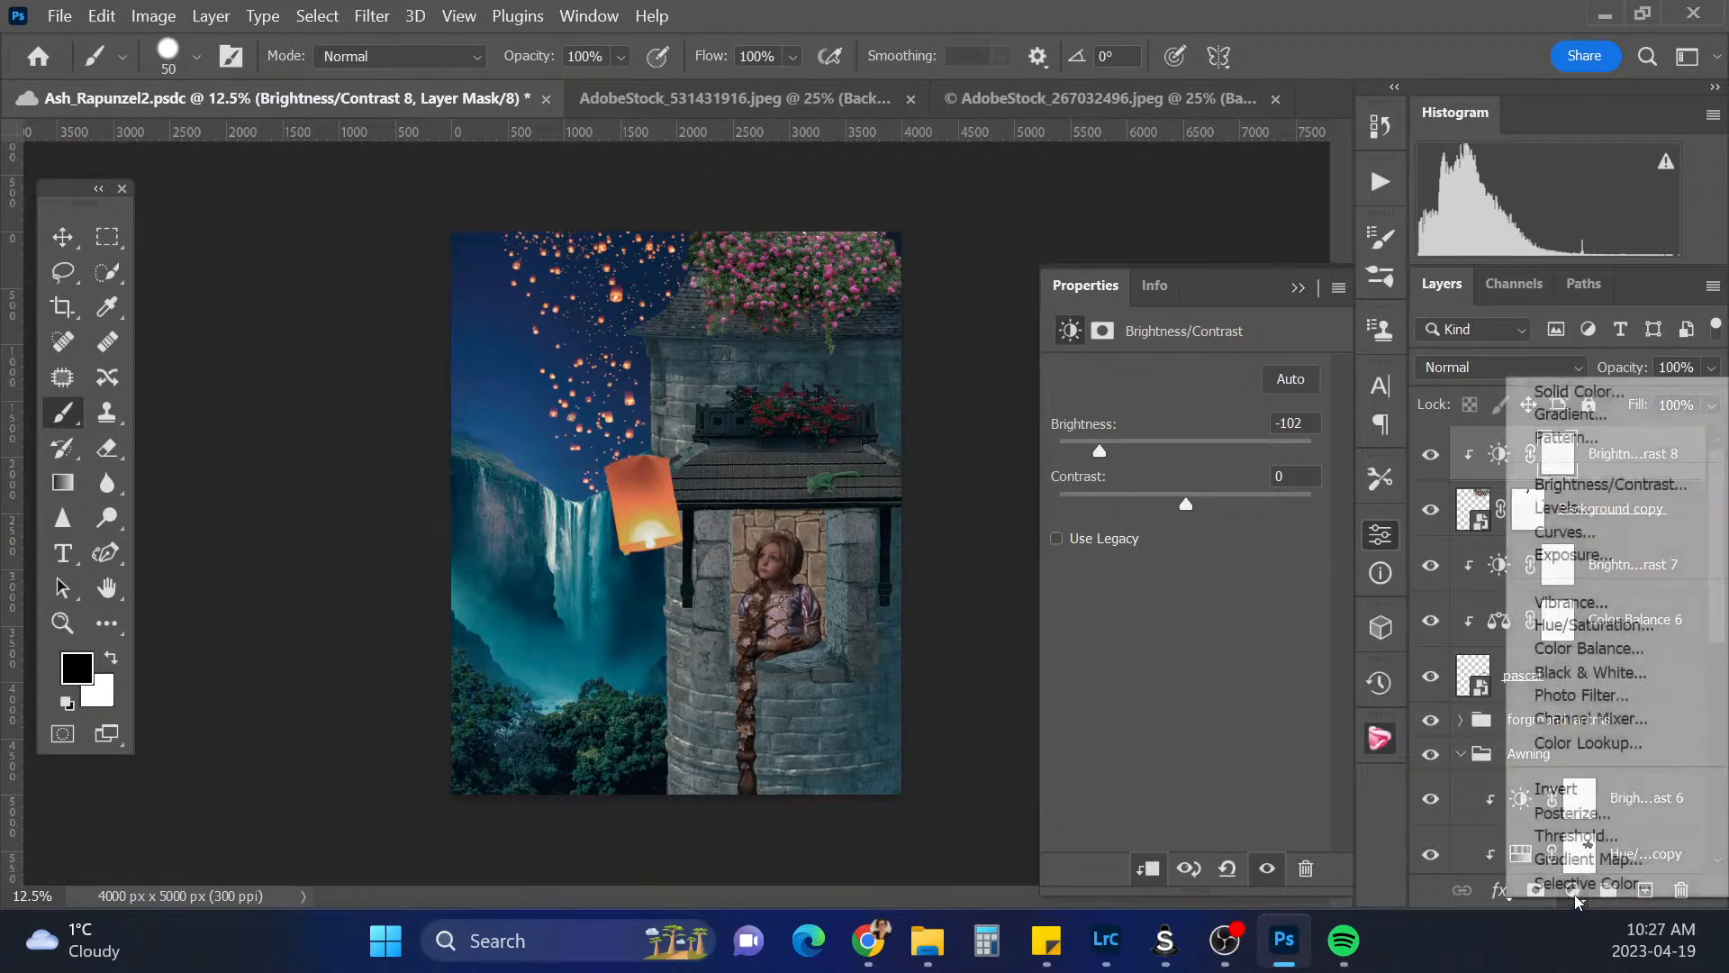
pyautogui.click(1618, 649)
pyautogui.rightClick(1613, 456)
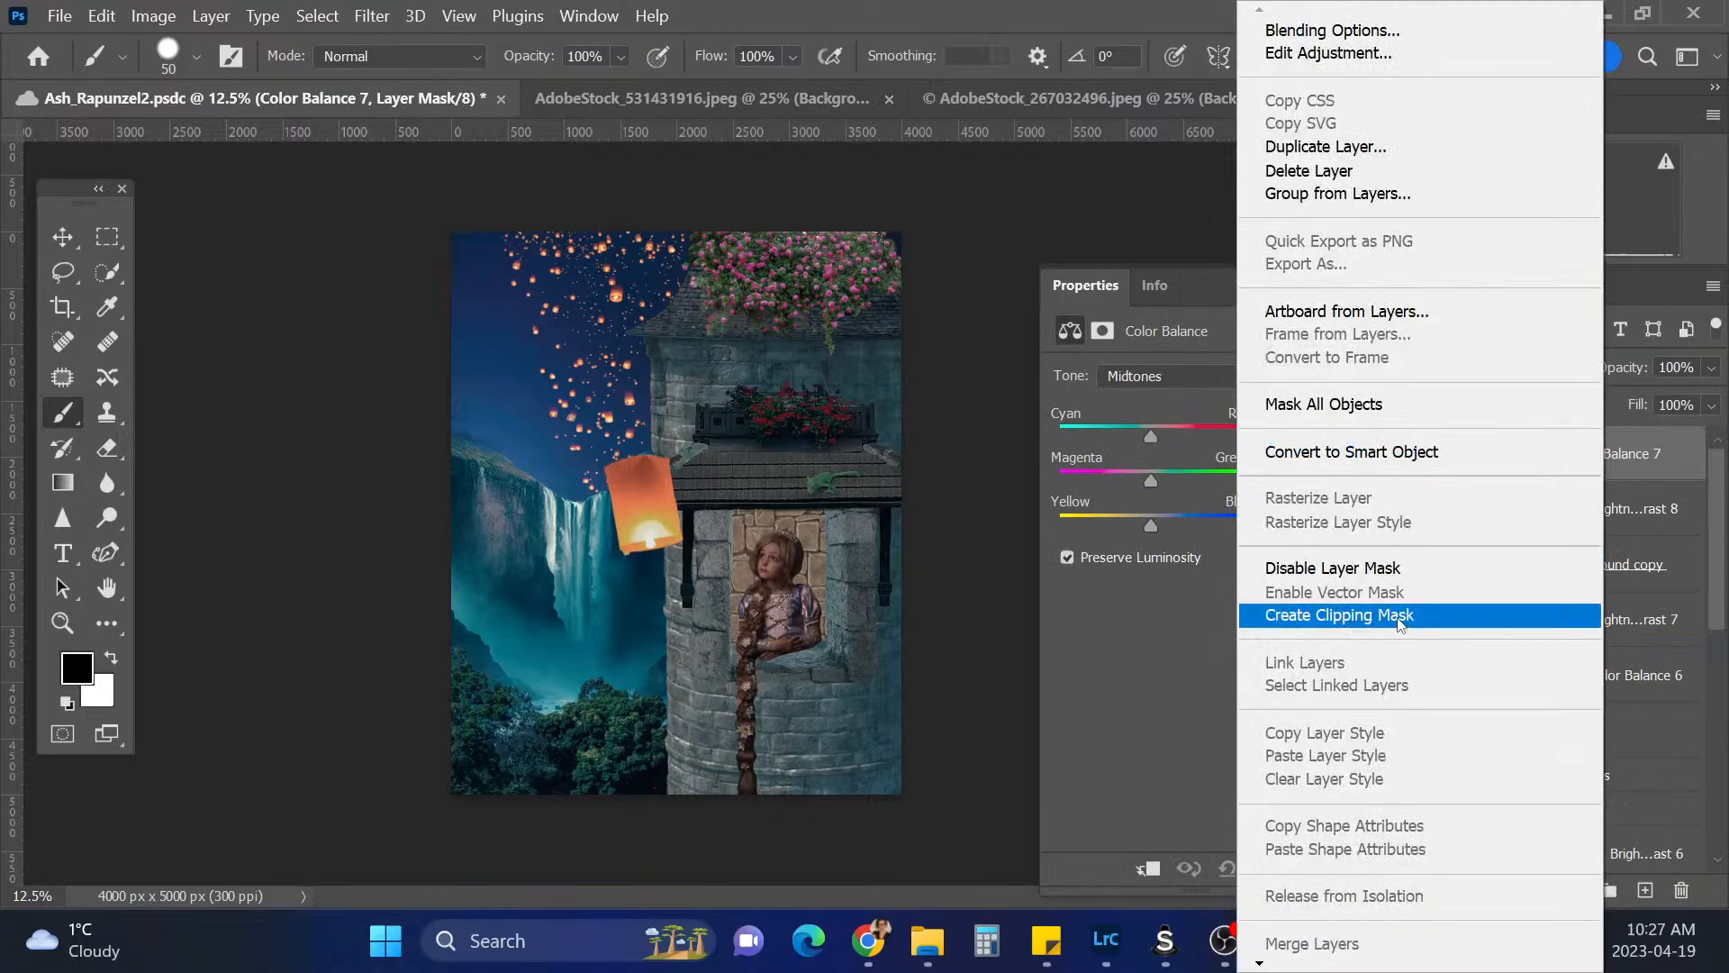
pyautogui.click(1397, 618)
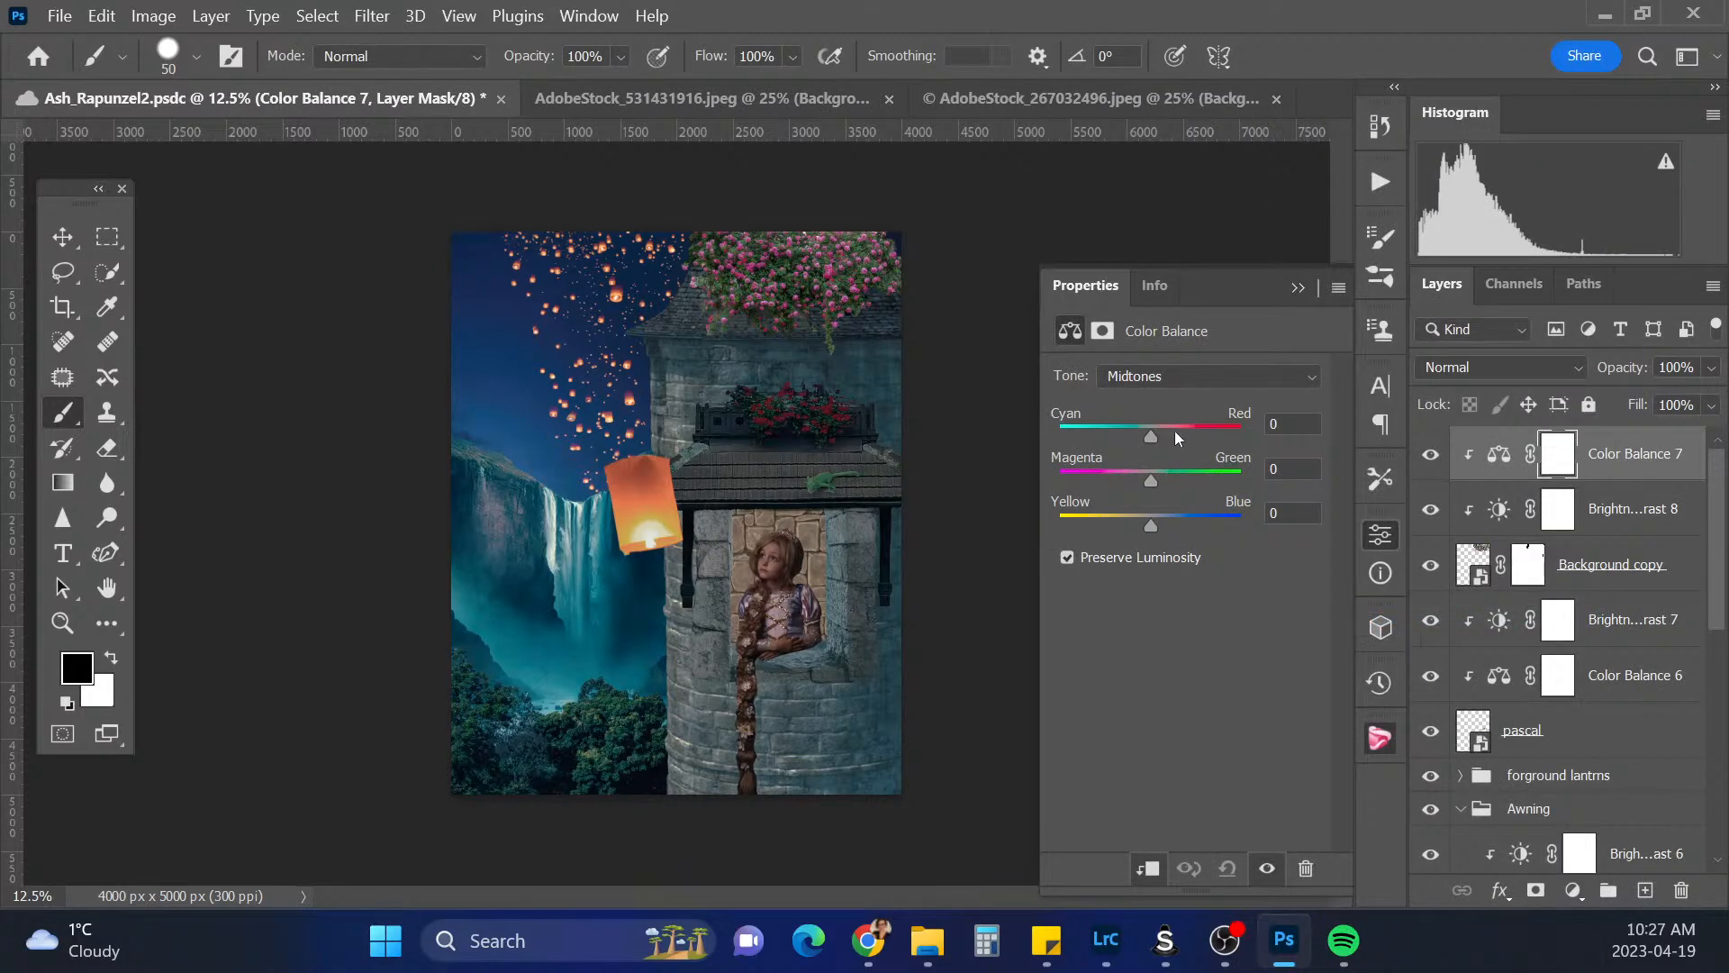
pyautogui.moveTo(1156, 532); pyautogui.dragTo(1163, 520)
pyautogui.moveTo(1152, 438)
pyautogui.mouseDown()
pyautogui.moveTo(1172, 439)
pyautogui.moveTo(1150, 440)
pyautogui.mouseUp()
pyautogui.moveTo(1149, 439); pyautogui.dragTo(1147, 440)
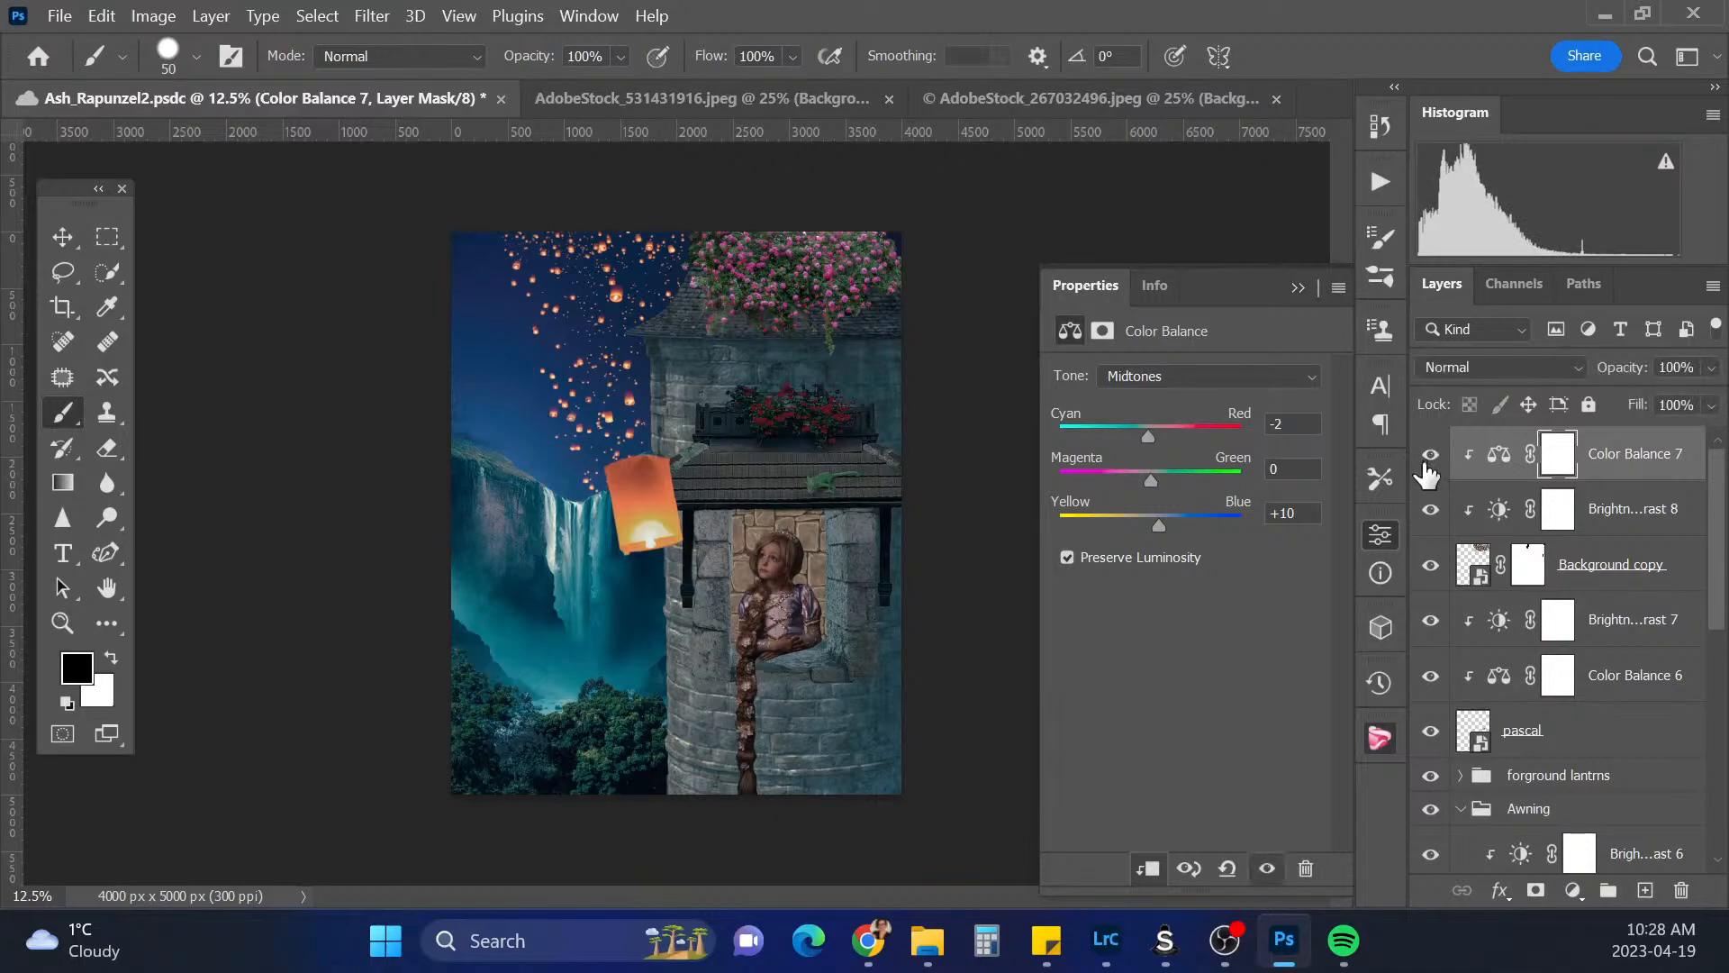
pyautogui.click(1300, 287)
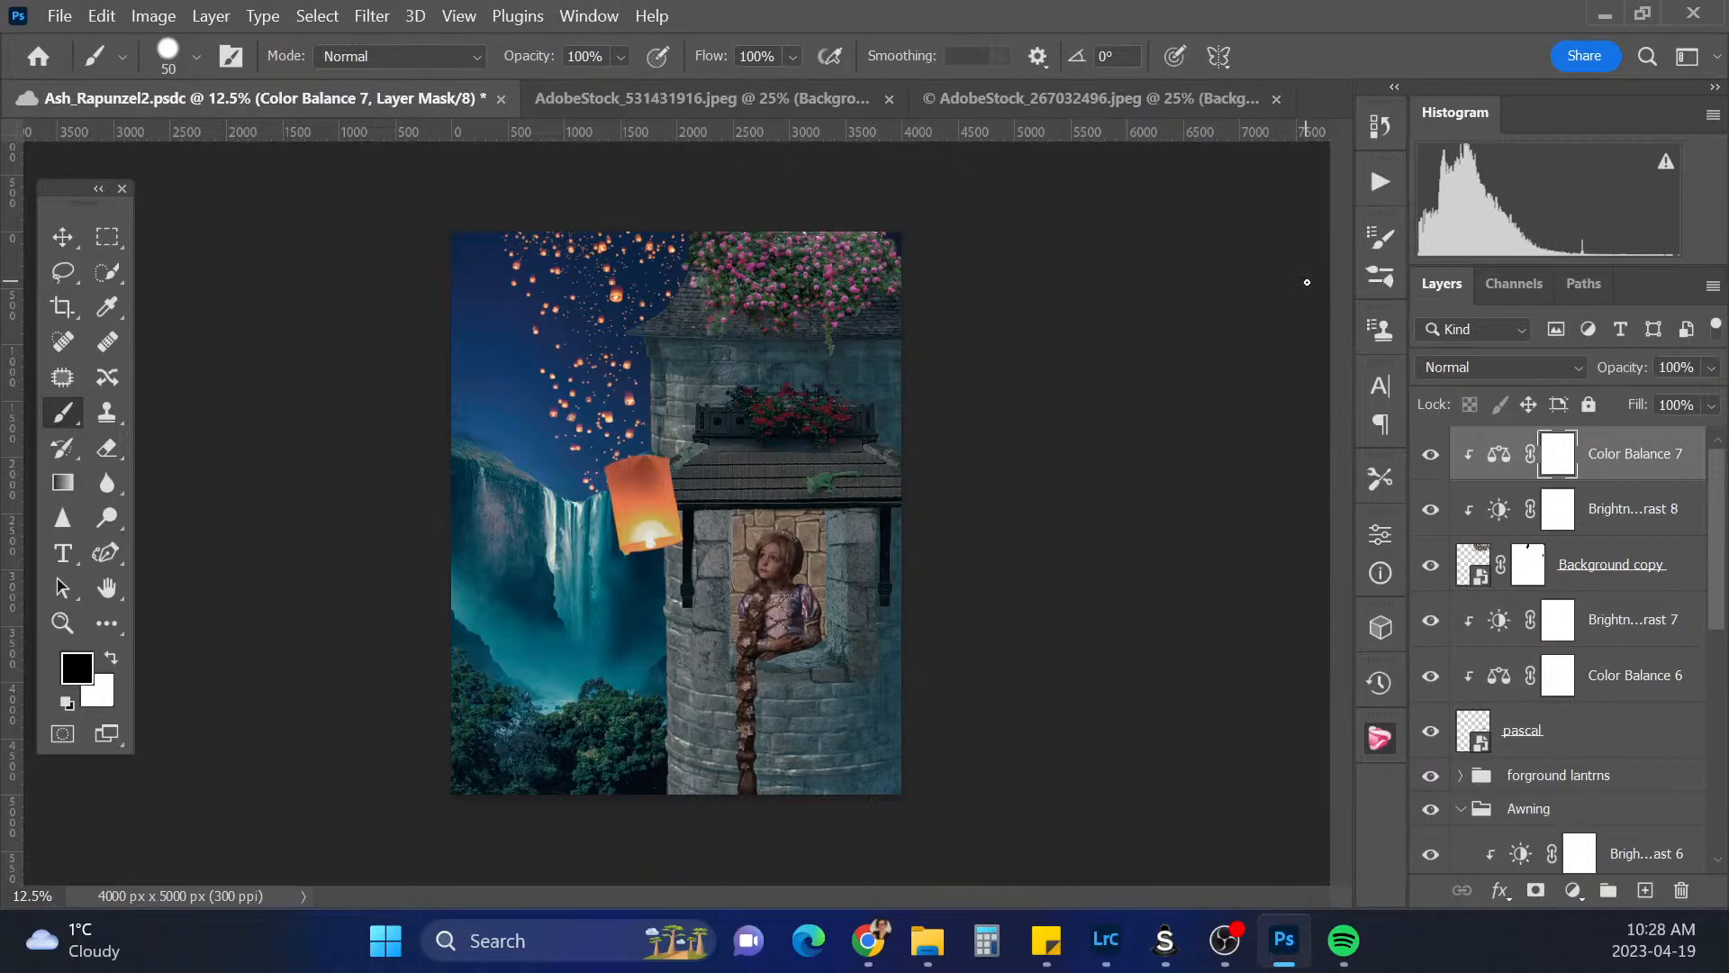
# Add the curtain object from the PixelSquid Princess lightbox to the composite, and set its resolution to high
pyautogui.click(1382, 739)
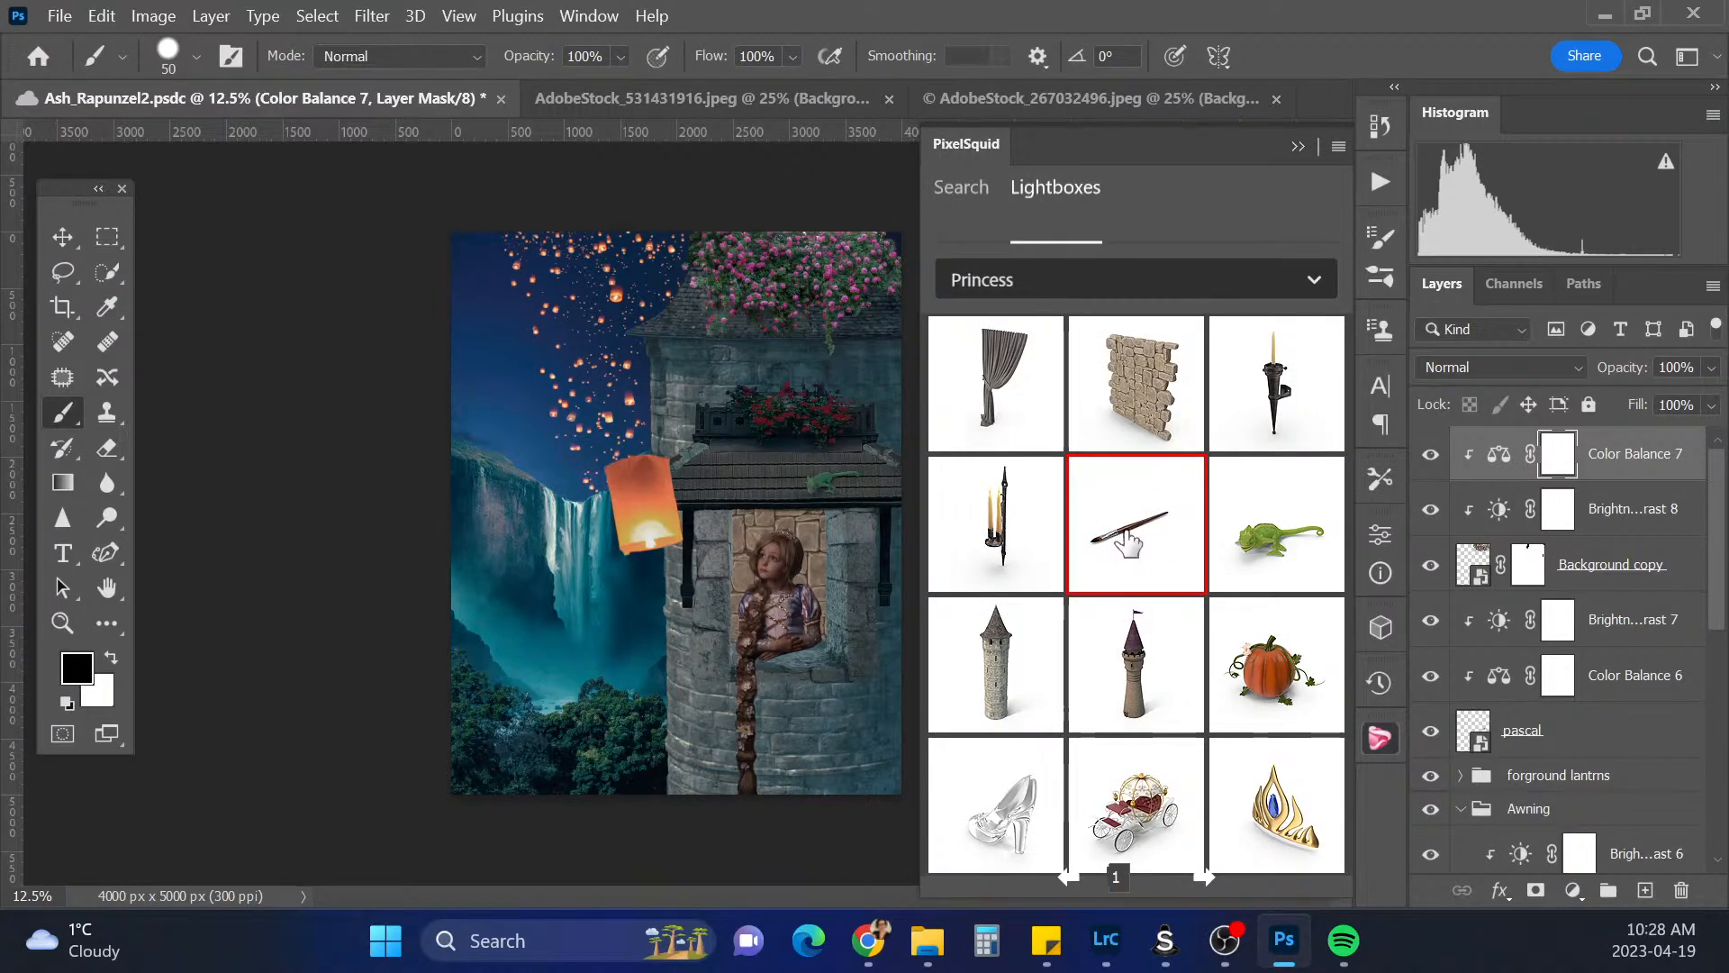
pyautogui.click(1017, 382)
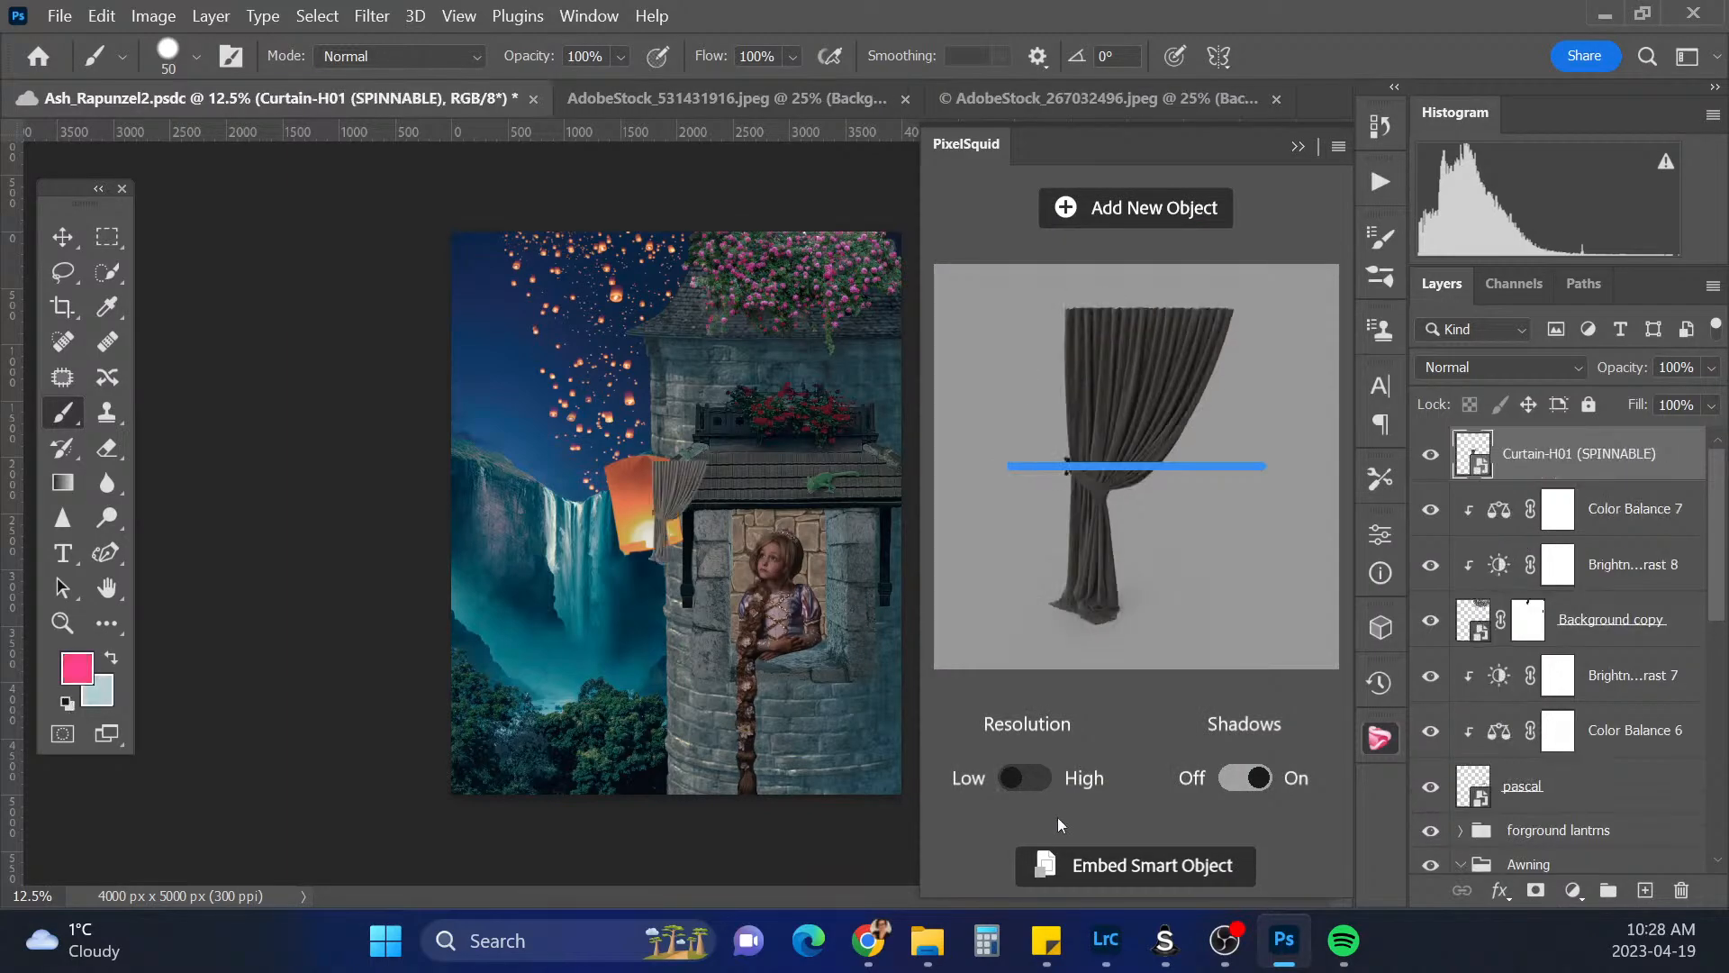
pyautogui.click(1031, 780)
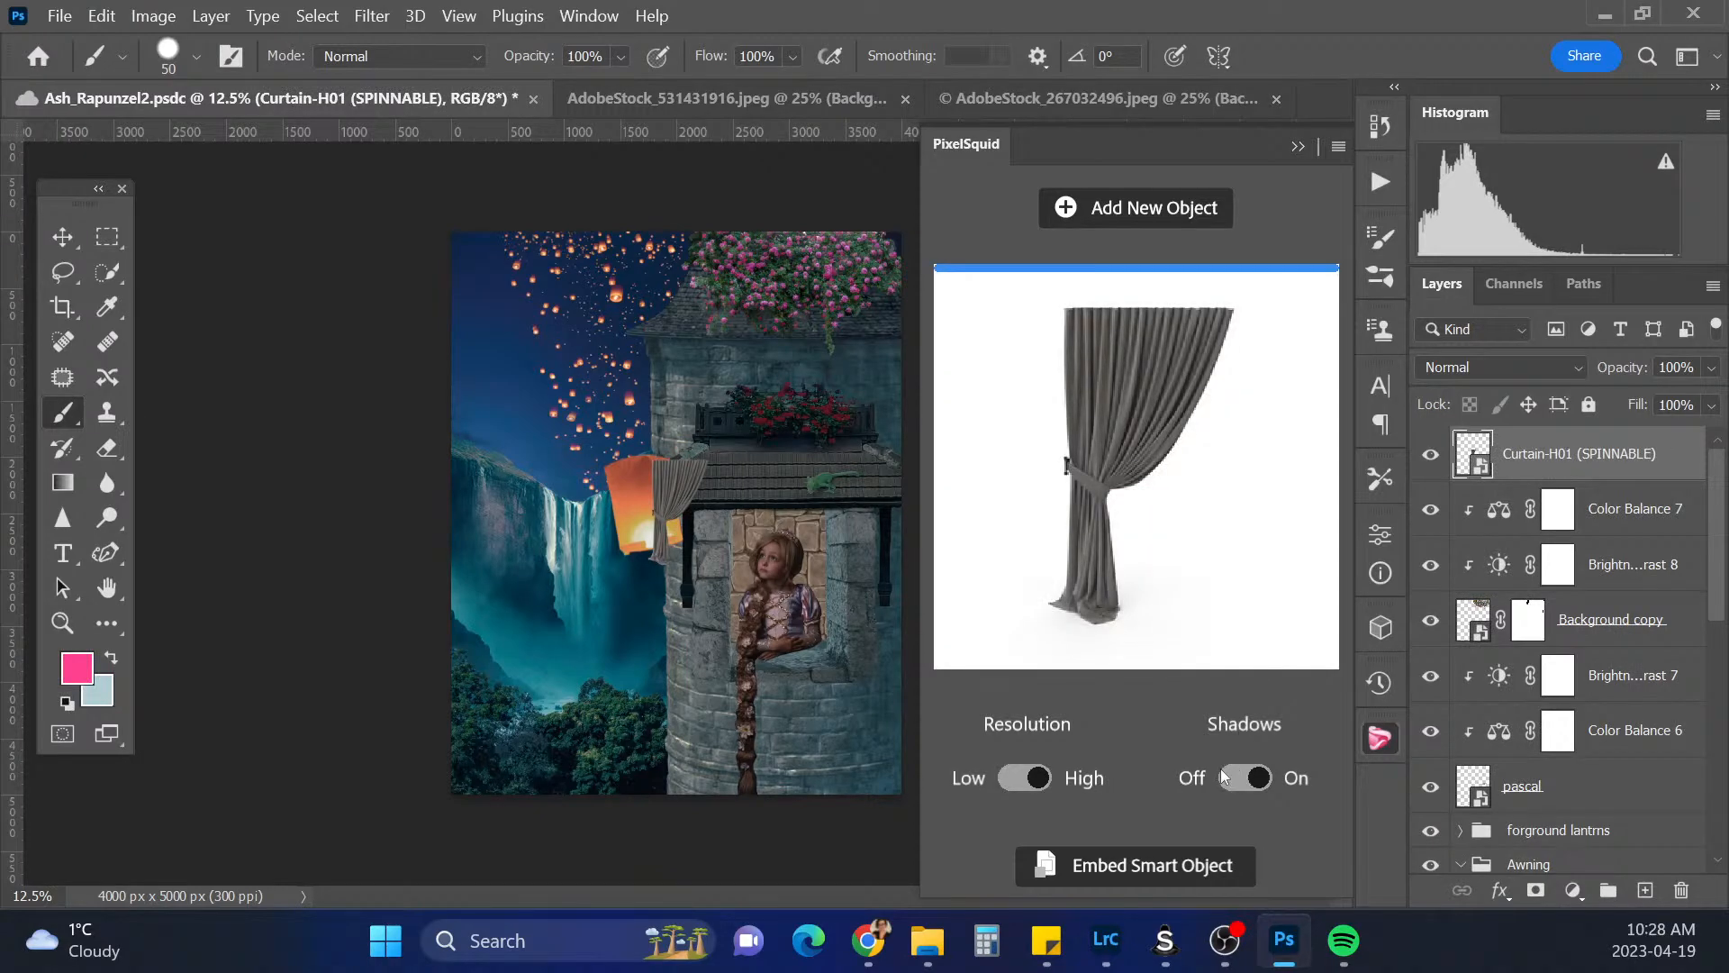
# Turn off the curtain object's shadow and move its layer directly beneath the window group, above the tower group
pyautogui.click(1234, 782)
pyautogui.moveTo(1646, 466); pyautogui.dragTo(1601, 716)
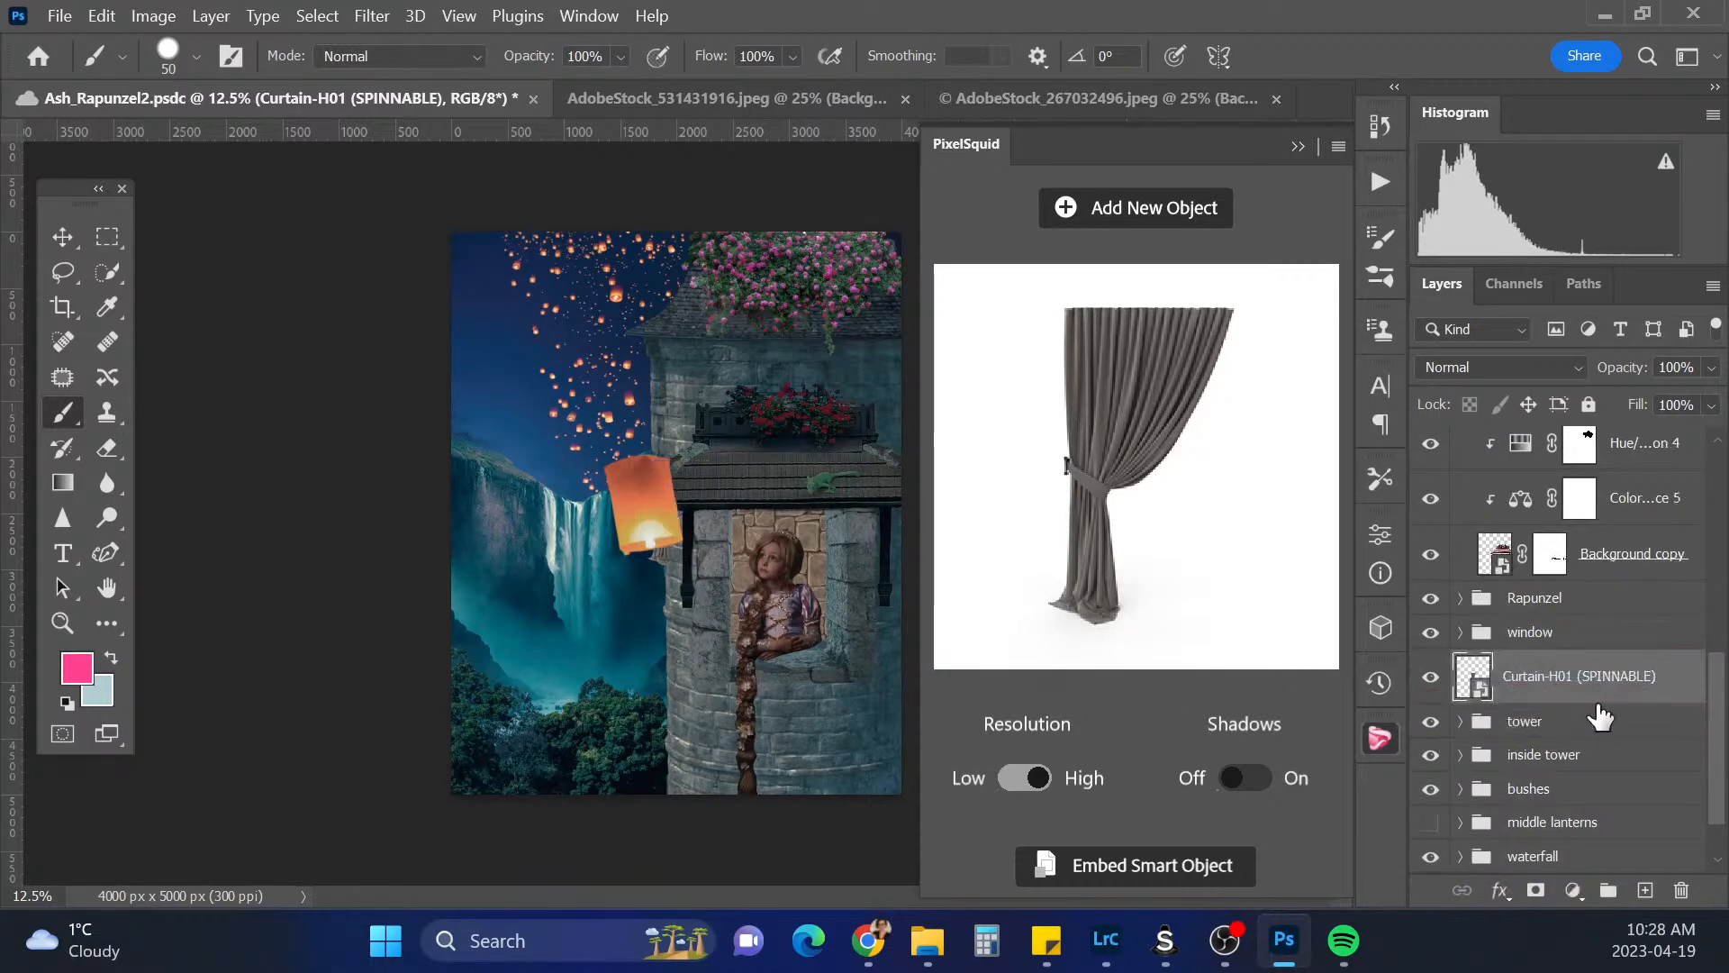
# Scale the curtain to about 93.6% and place it inside the tower window, behind Rapunzel on her braid side
pyautogui.hotkey('ctrl', 't')
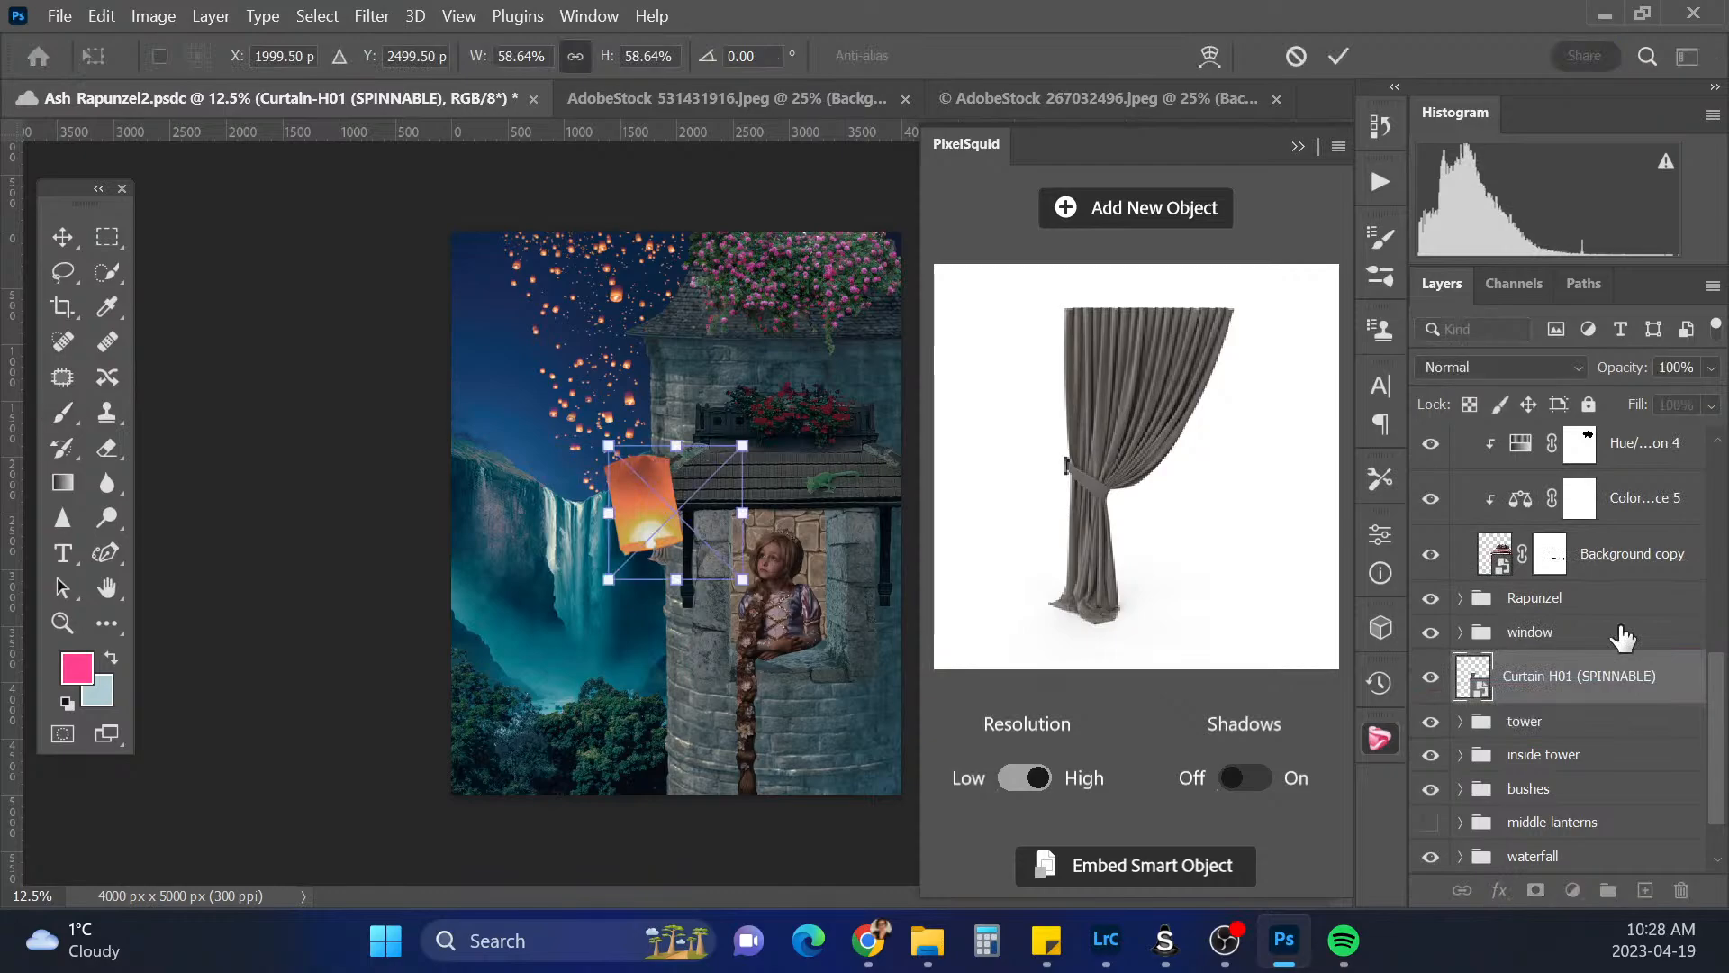
pyautogui.moveTo(741, 579); pyautogui.dragTo(780, 610)
pyautogui.moveTo(834, 675); pyautogui.dragTo(862, 716)
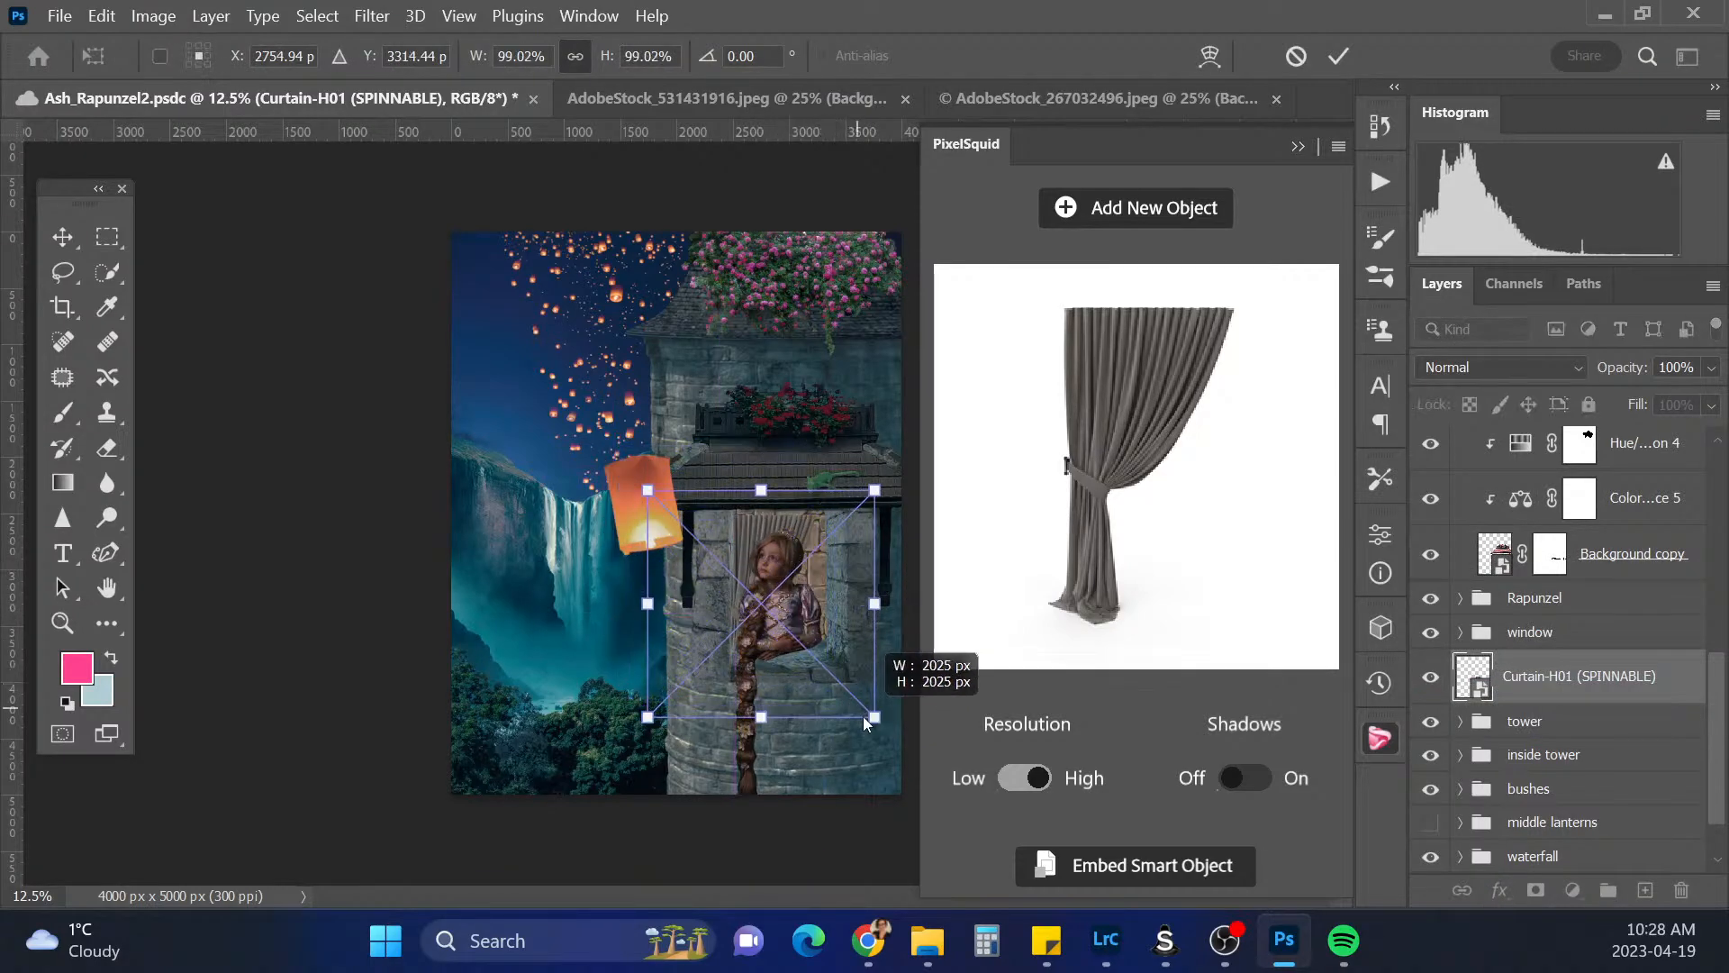
pyautogui.moveTo(829, 625); pyautogui.dragTo(815, 609)
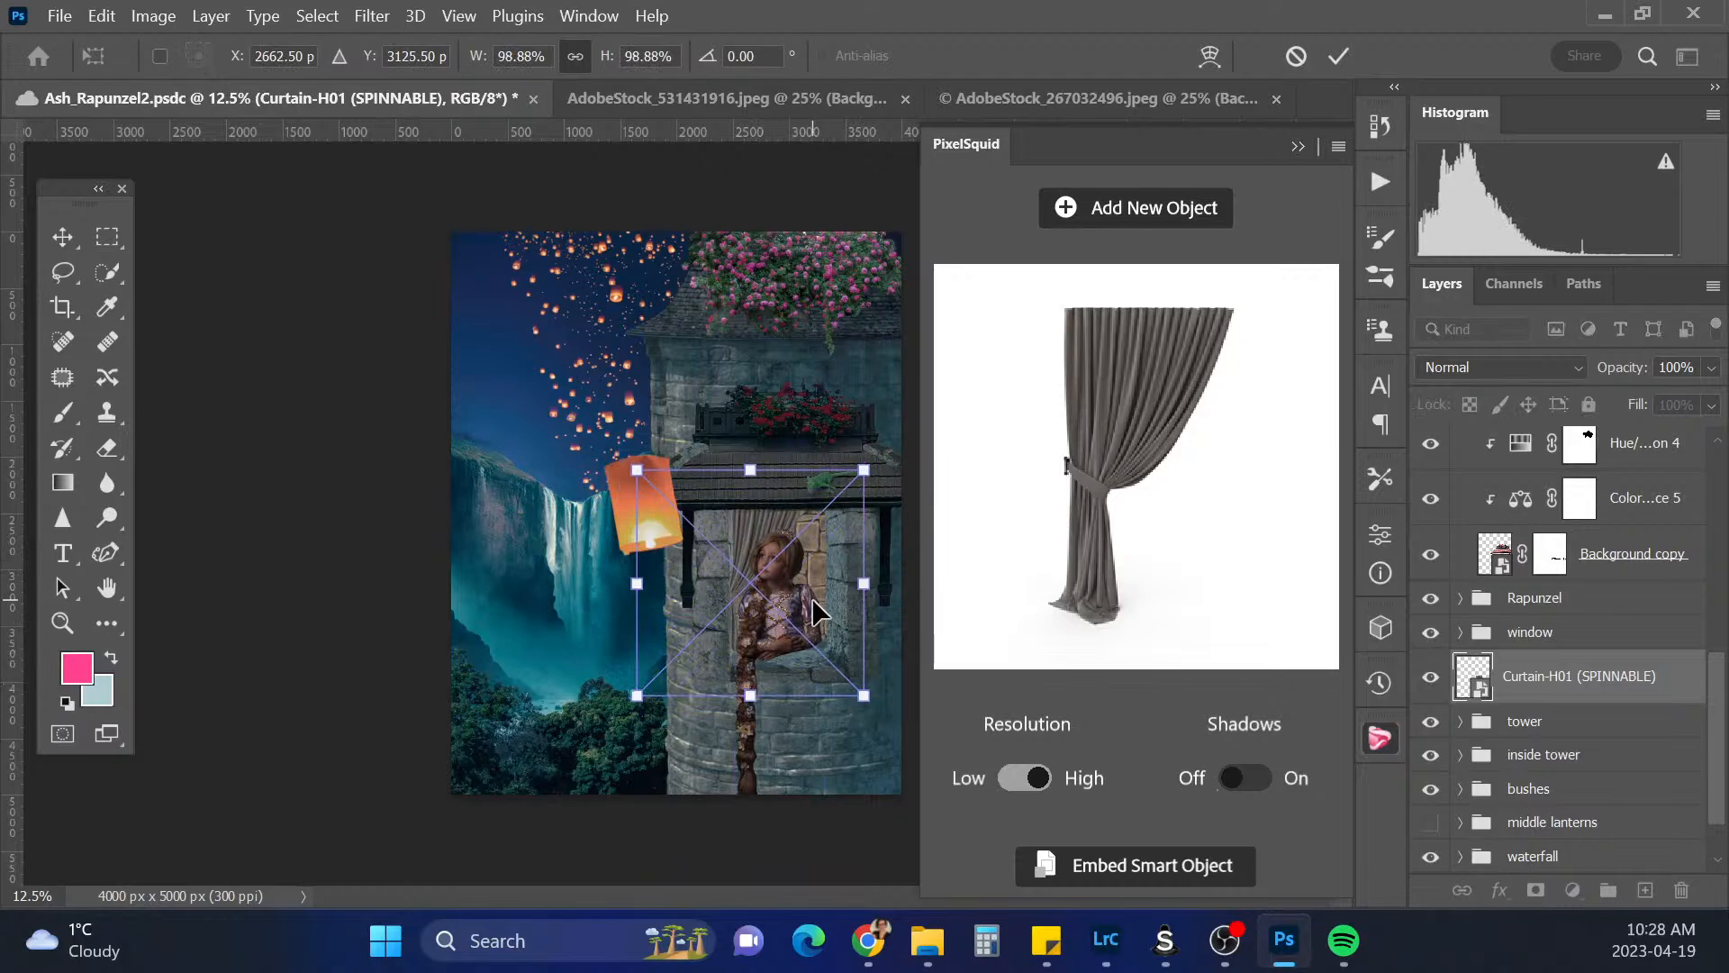
pyautogui.moveTo(860, 695); pyautogui.dragTo(863, 710)
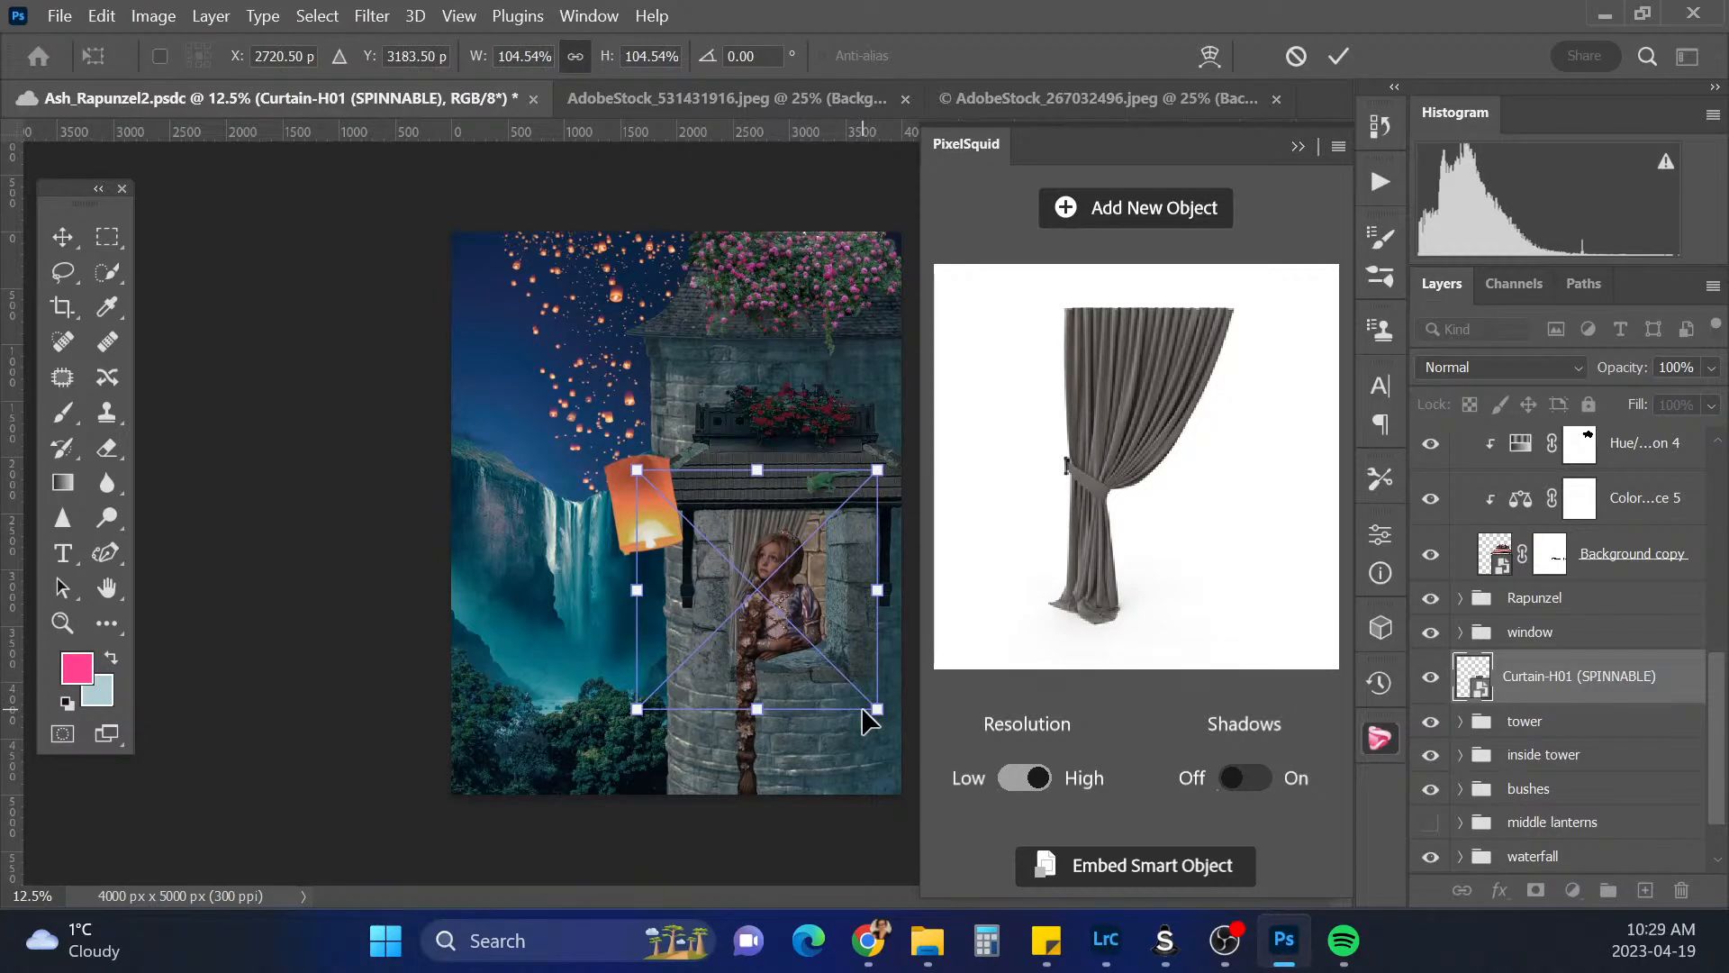
pyautogui.moveTo(885, 473); pyautogui.dragTo(863, 502)
pyautogui.moveTo(816, 563); pyautogui.dragTo(829, 555)
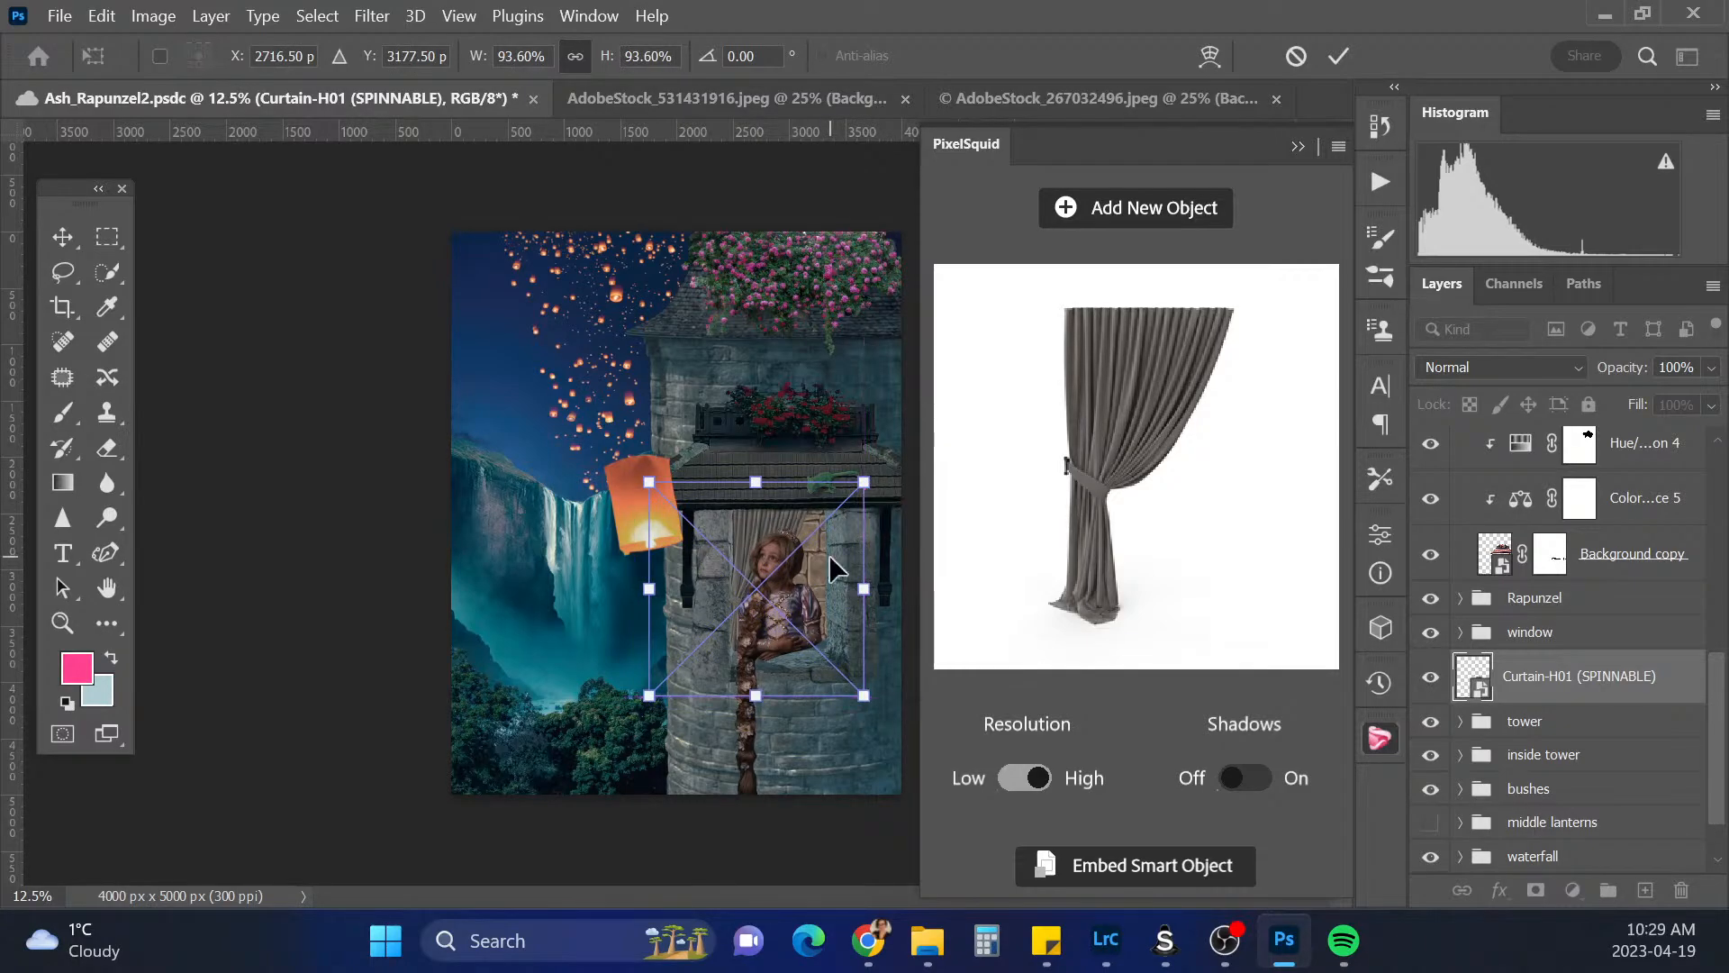
# Nudge the curtain left until it lines up with the window's left edge, fine-tune its height, and commit the transform
pyautogui.press('Left')
pyautogui.press('Left')
pyautogui.press('Left')
pyautogui.press('Left')
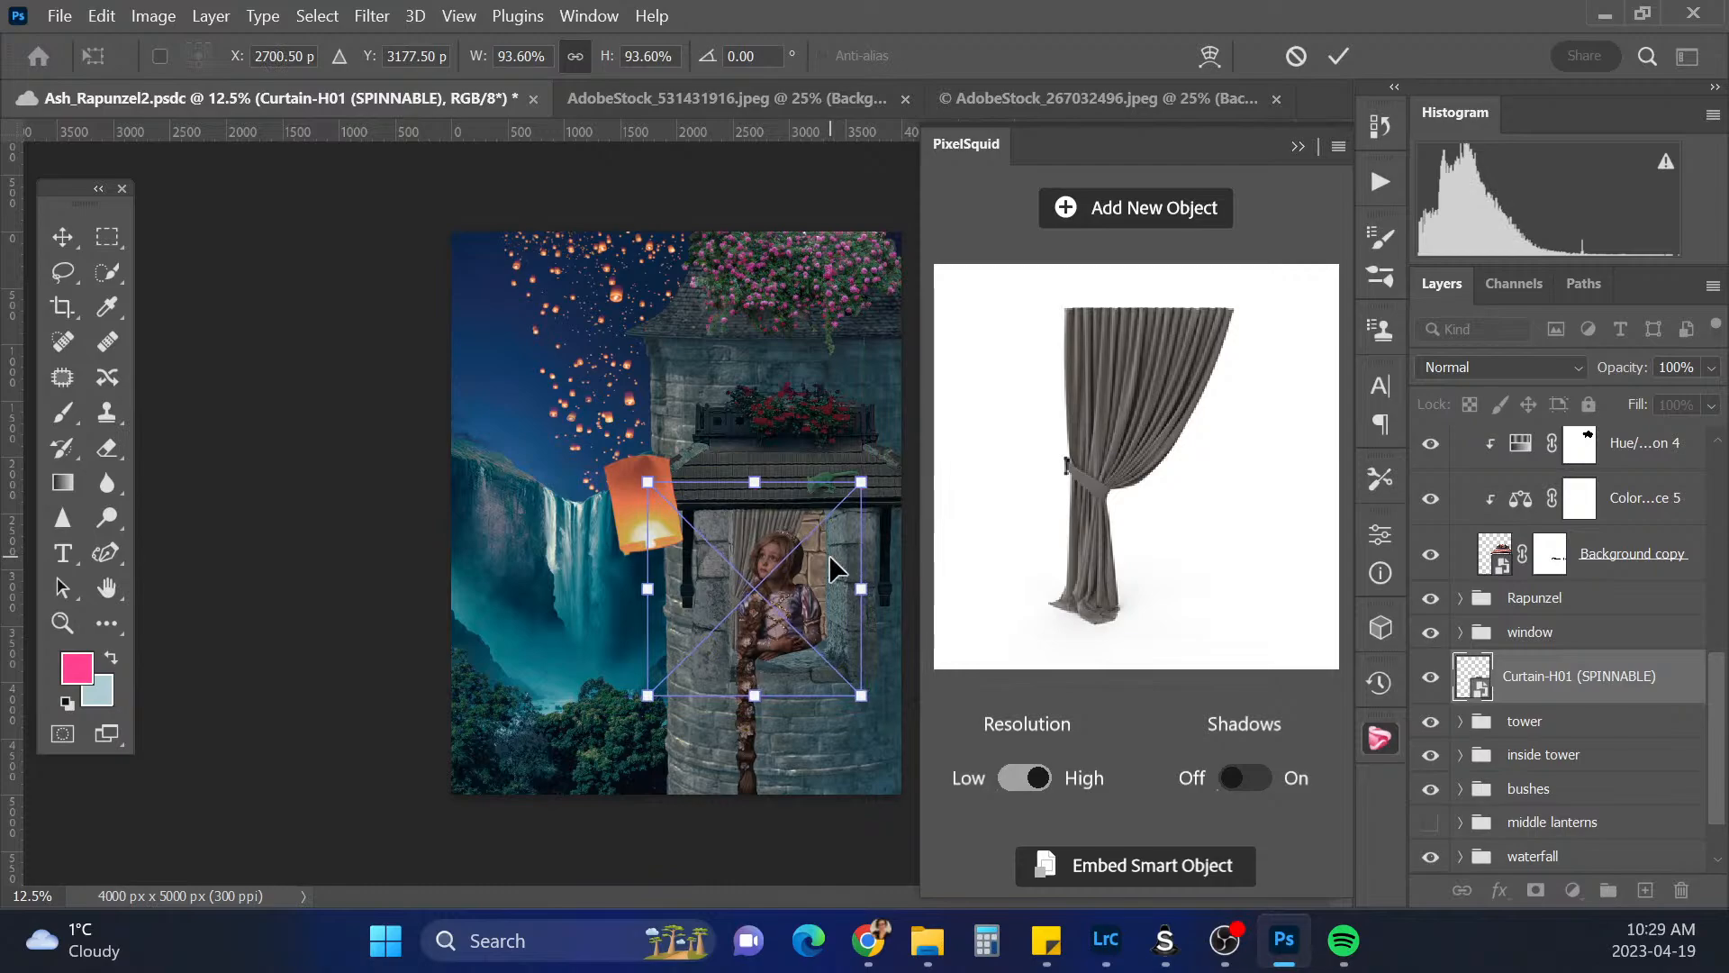
pyautogui.press('Left')
pyautogui.press('Up')
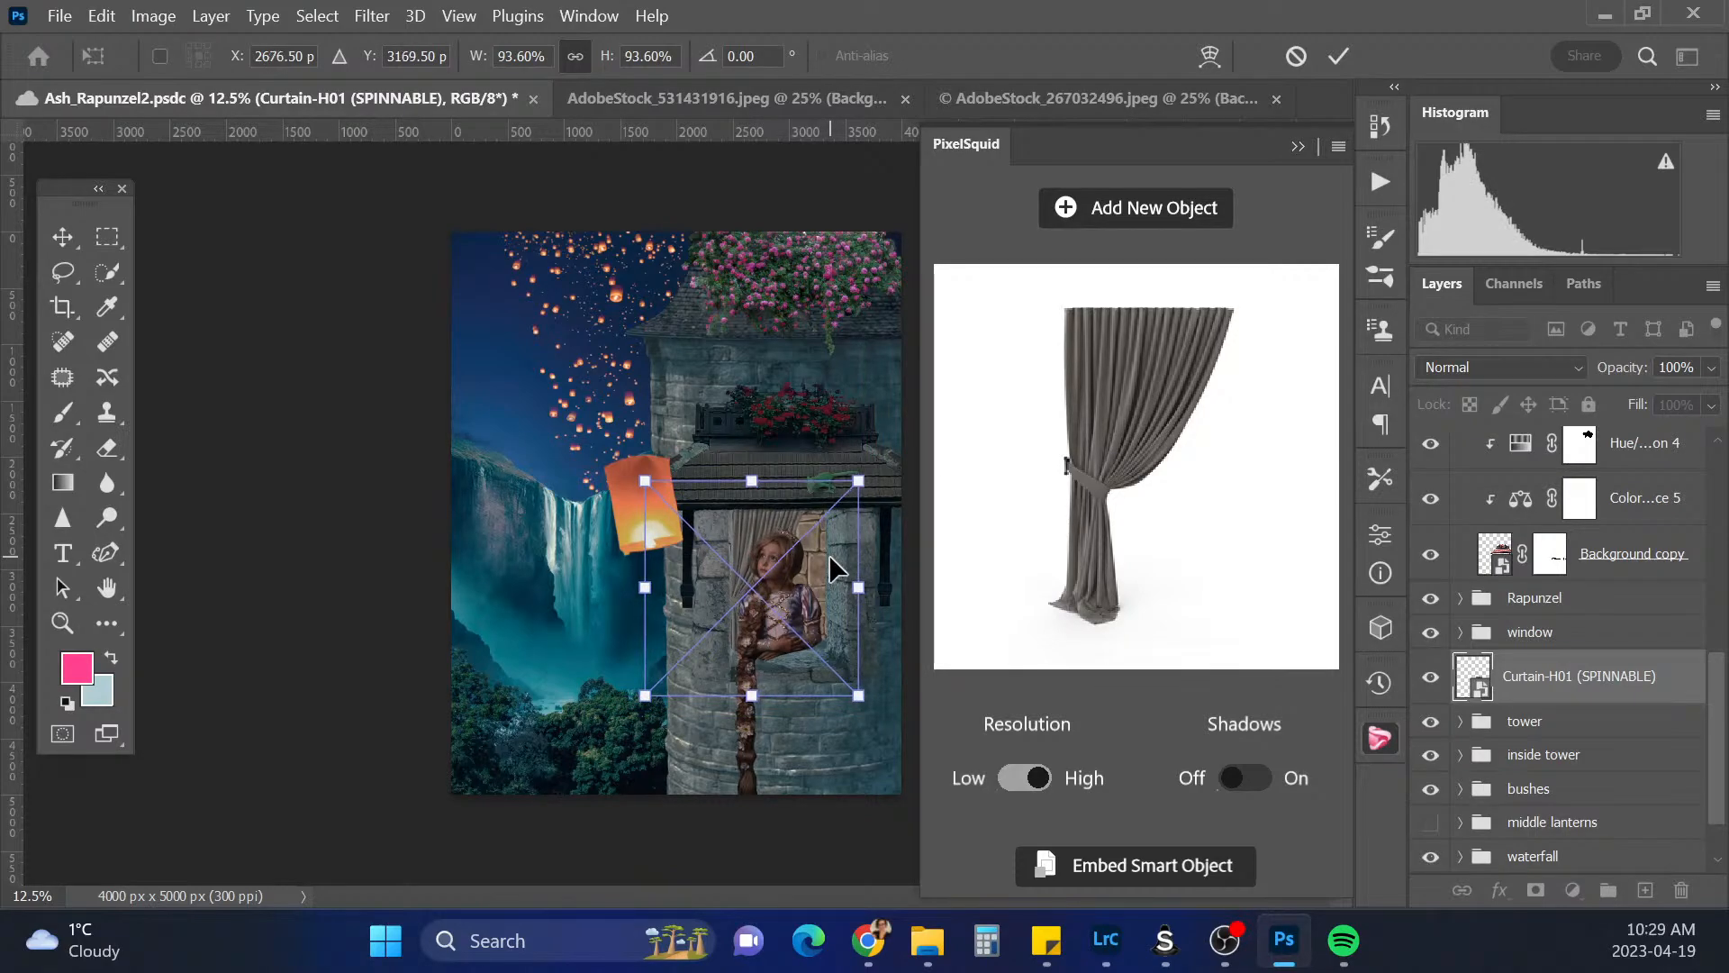
pyautogui.press('Left')
pyautogui.press('Left')
pyautogui.press('Left')
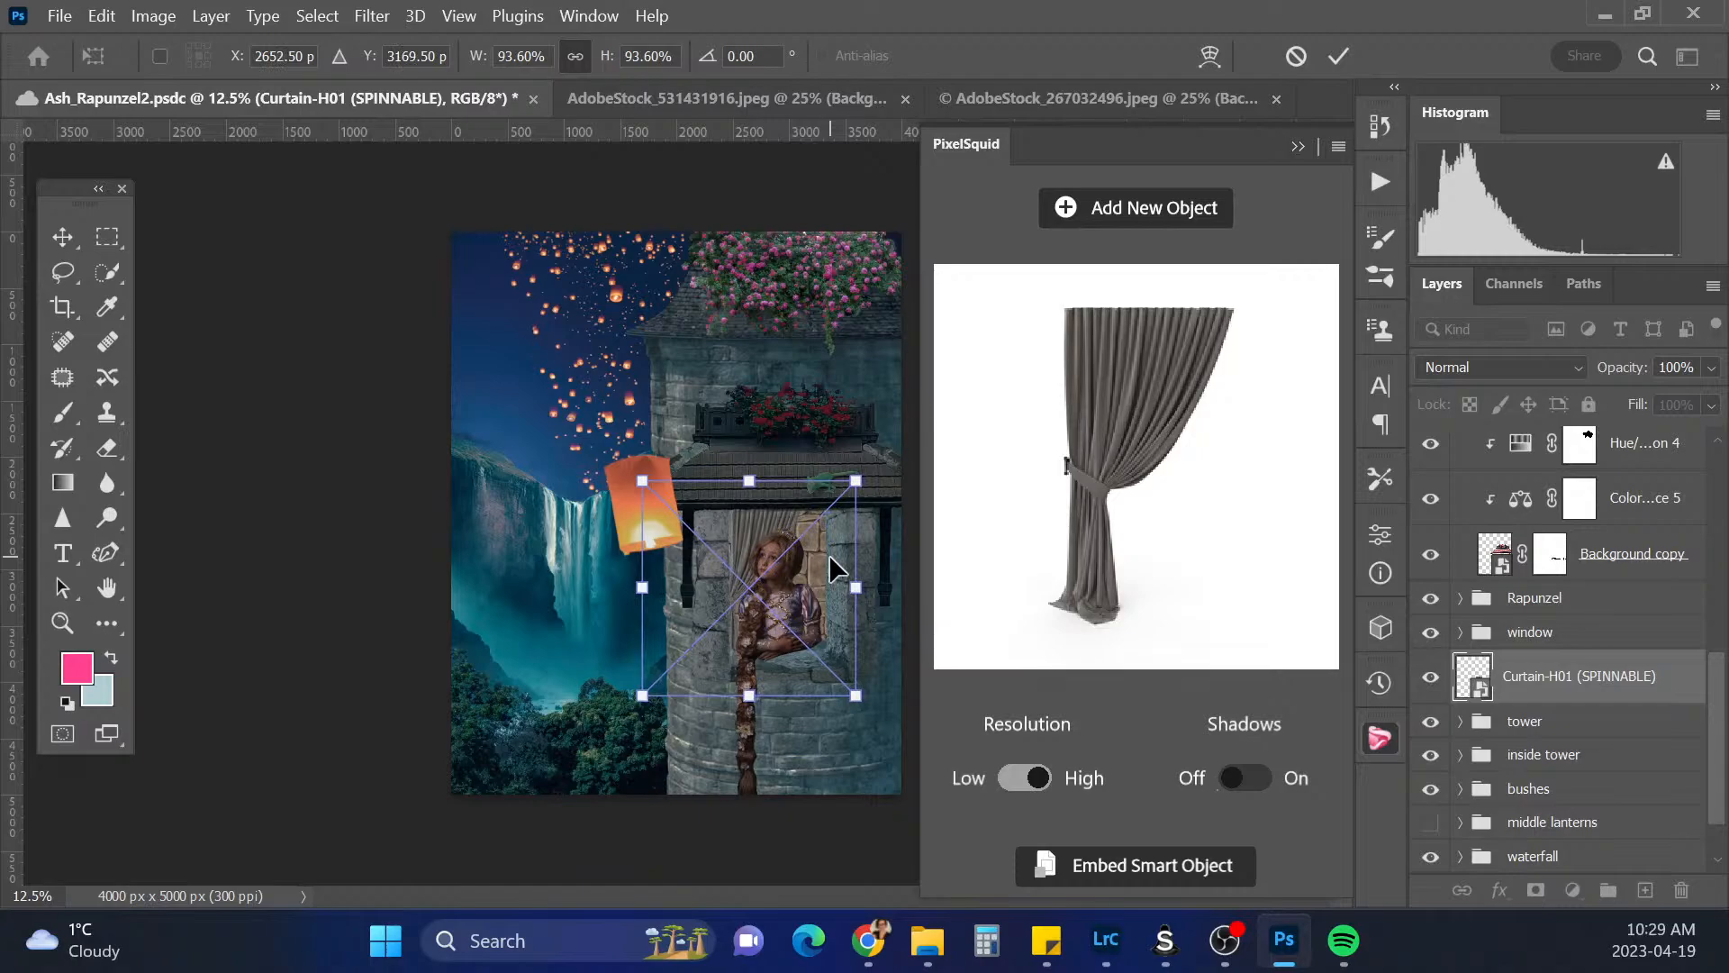
pyautogui.press('Down')
pyautogui.press('Down')
pyautogui.press('Return')
pyautogui.press('b')
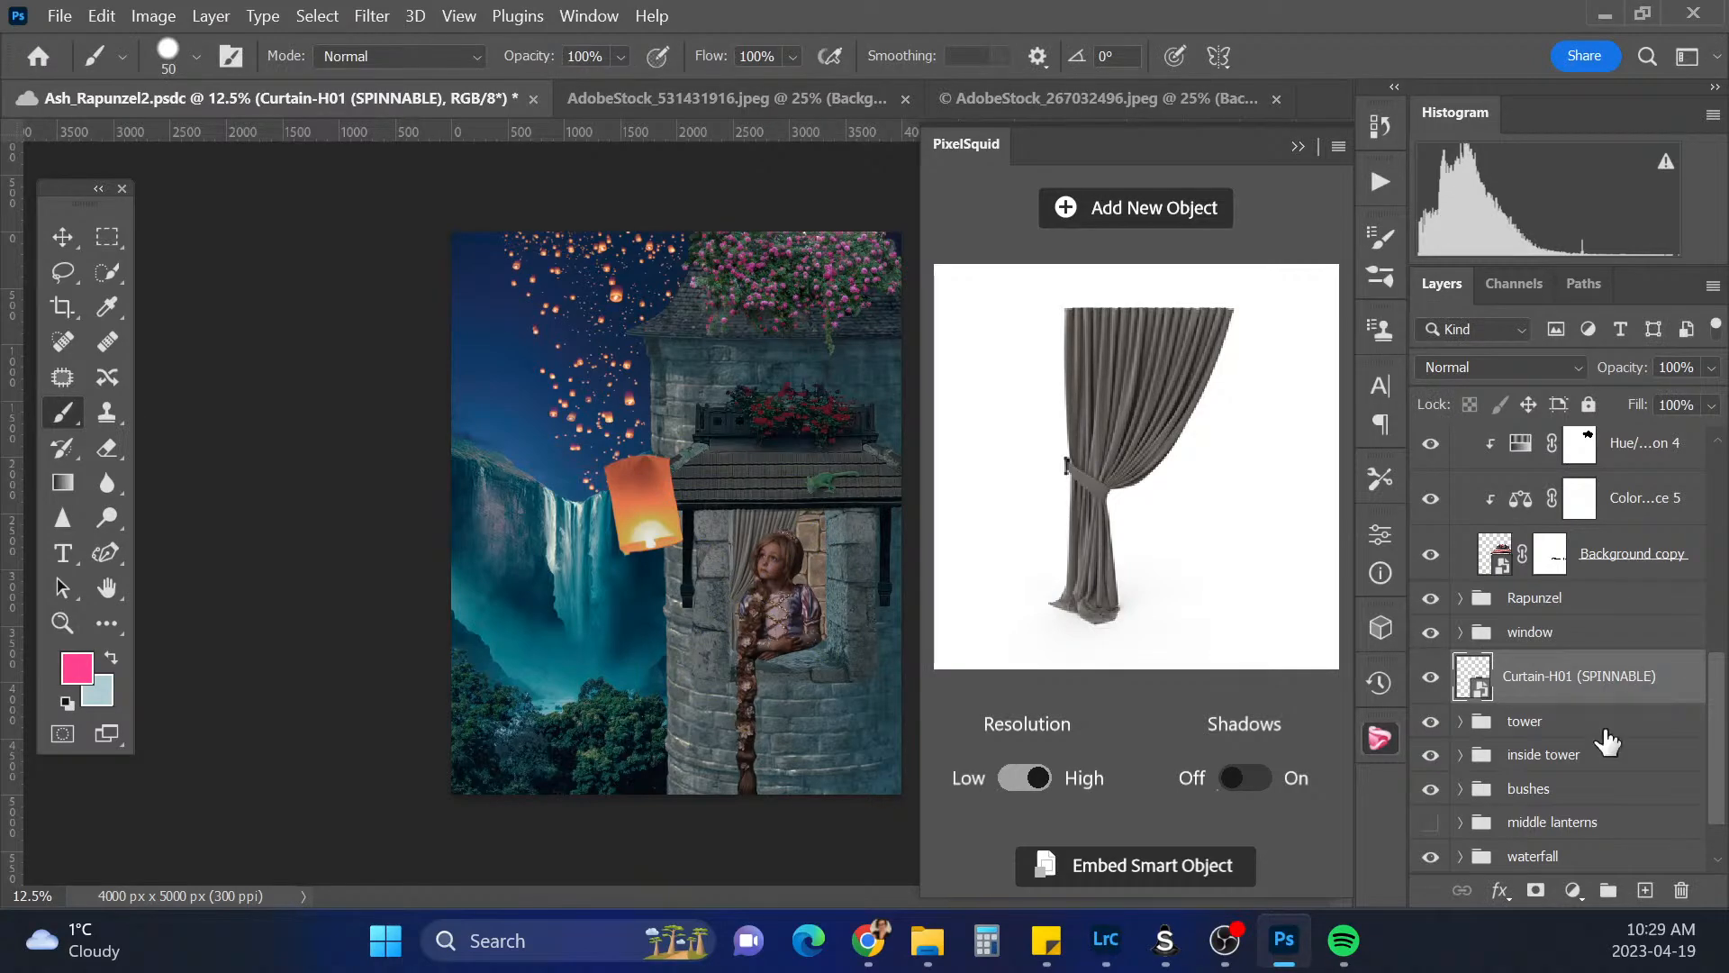
# Add the candle wall sconce from the PixelSquid Princess lightbox, with shadows off and resolution set to high
pyautogui.click(1298, 145)
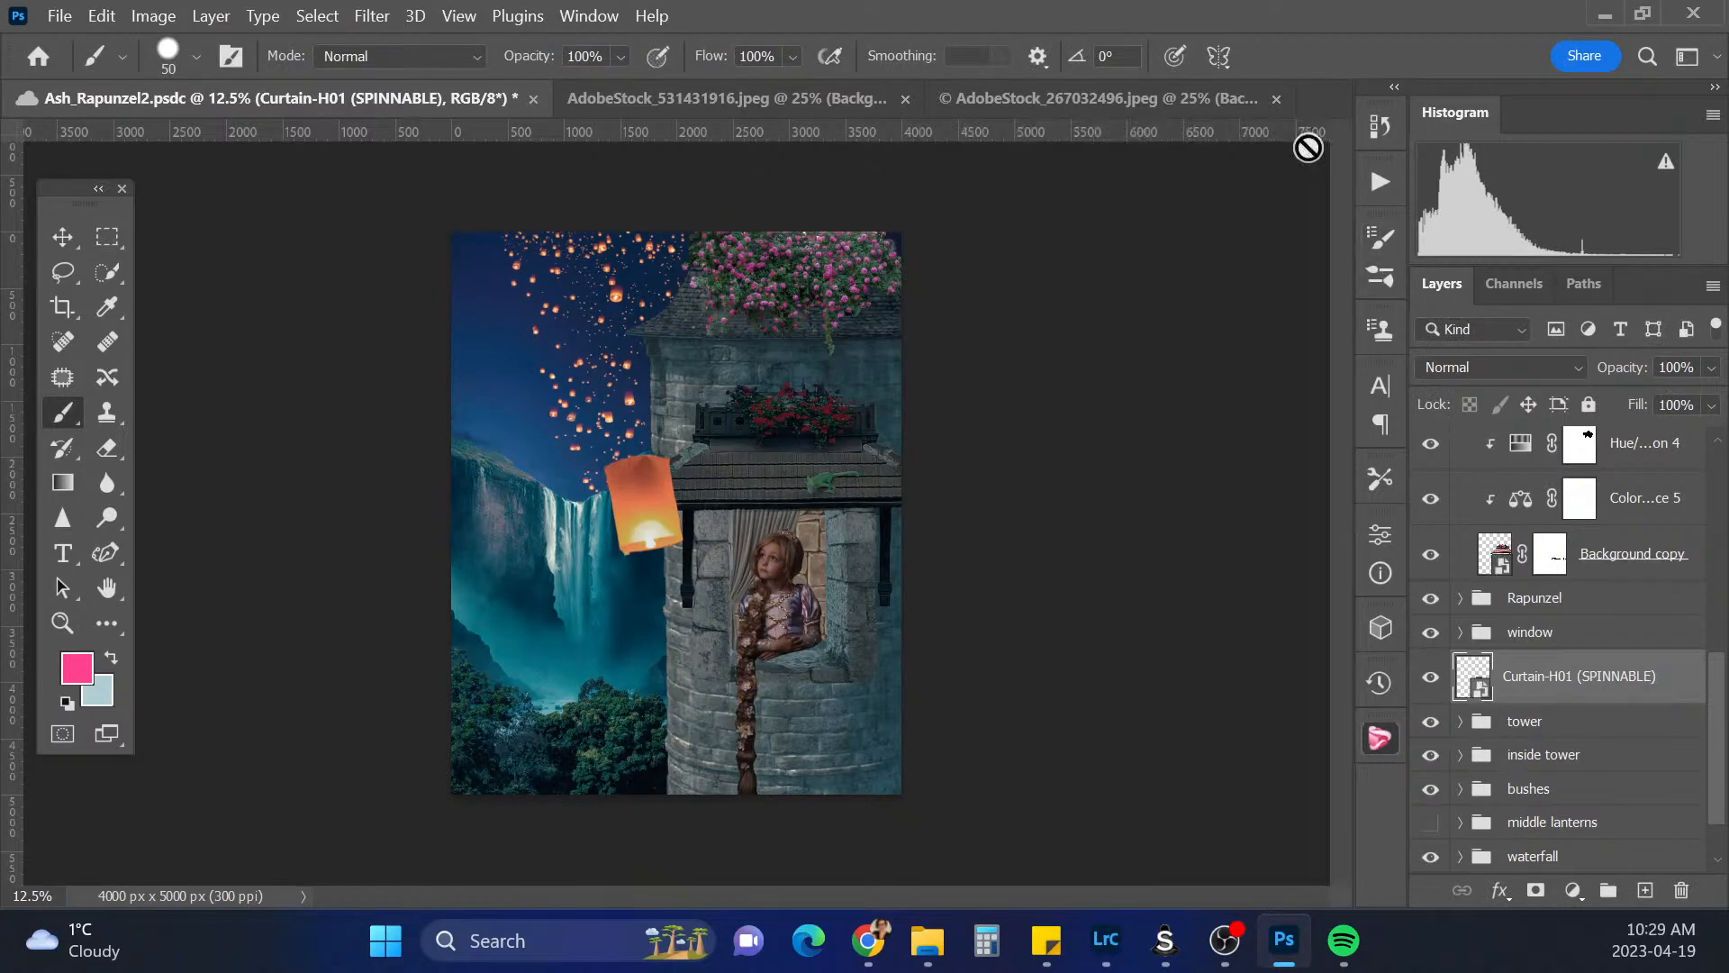
pyautogui.click(1380, 738)
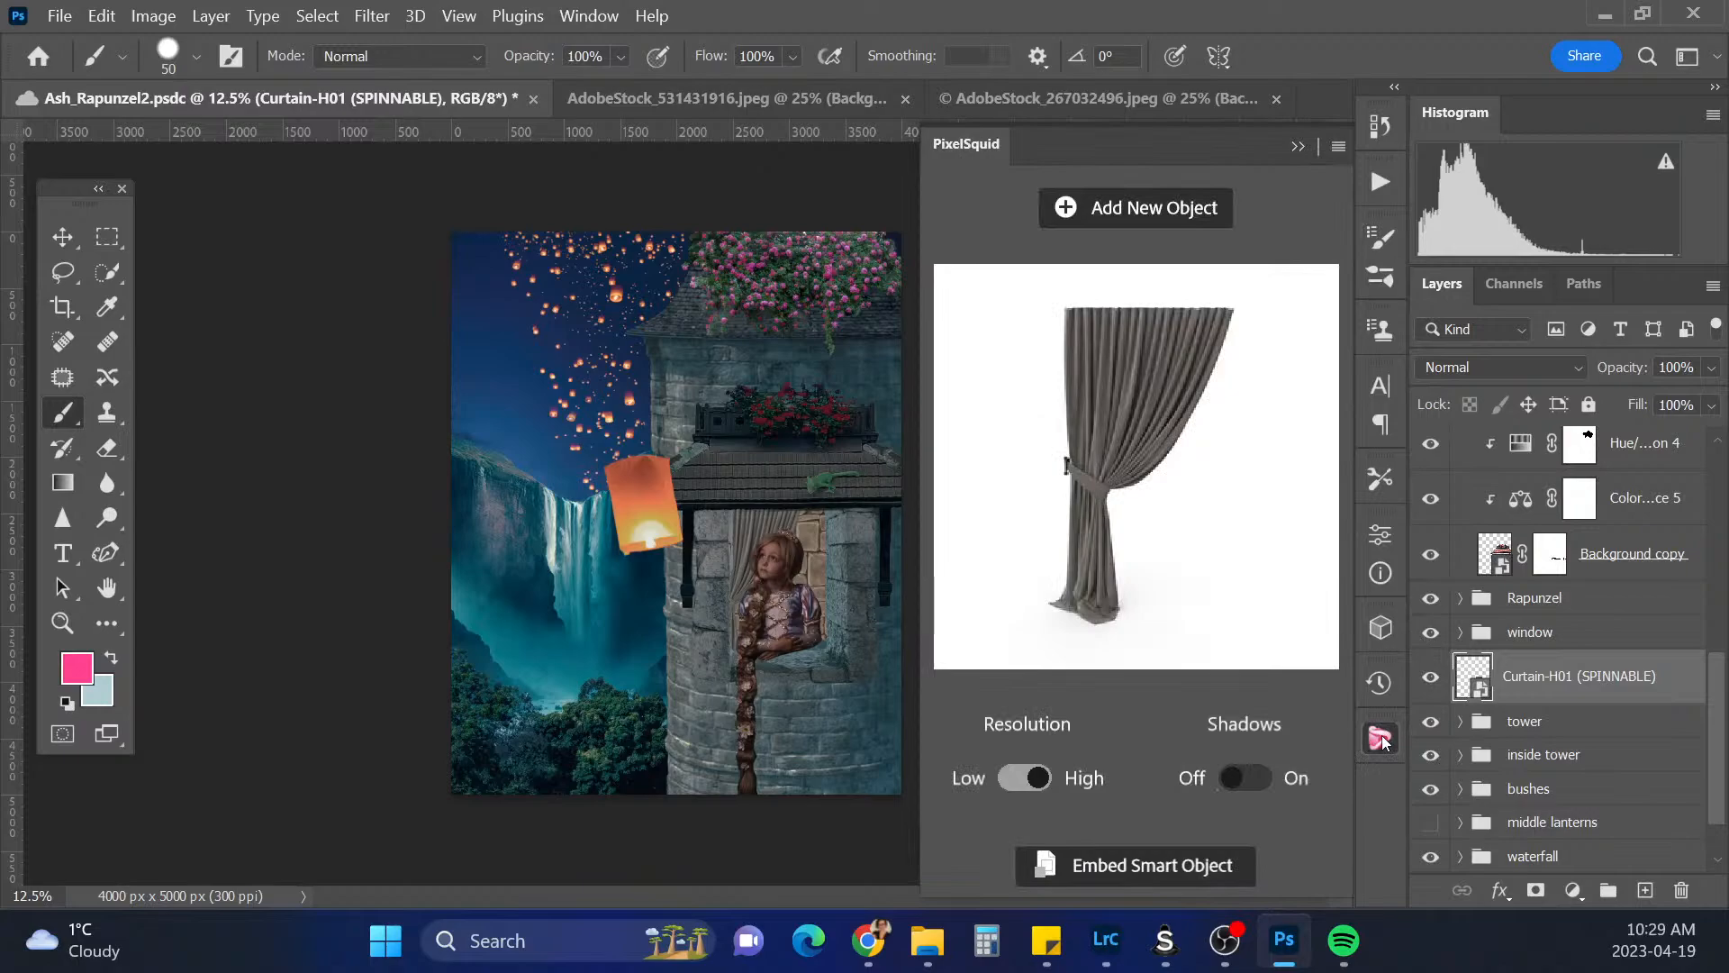
pyautogui.click(1197, 204)
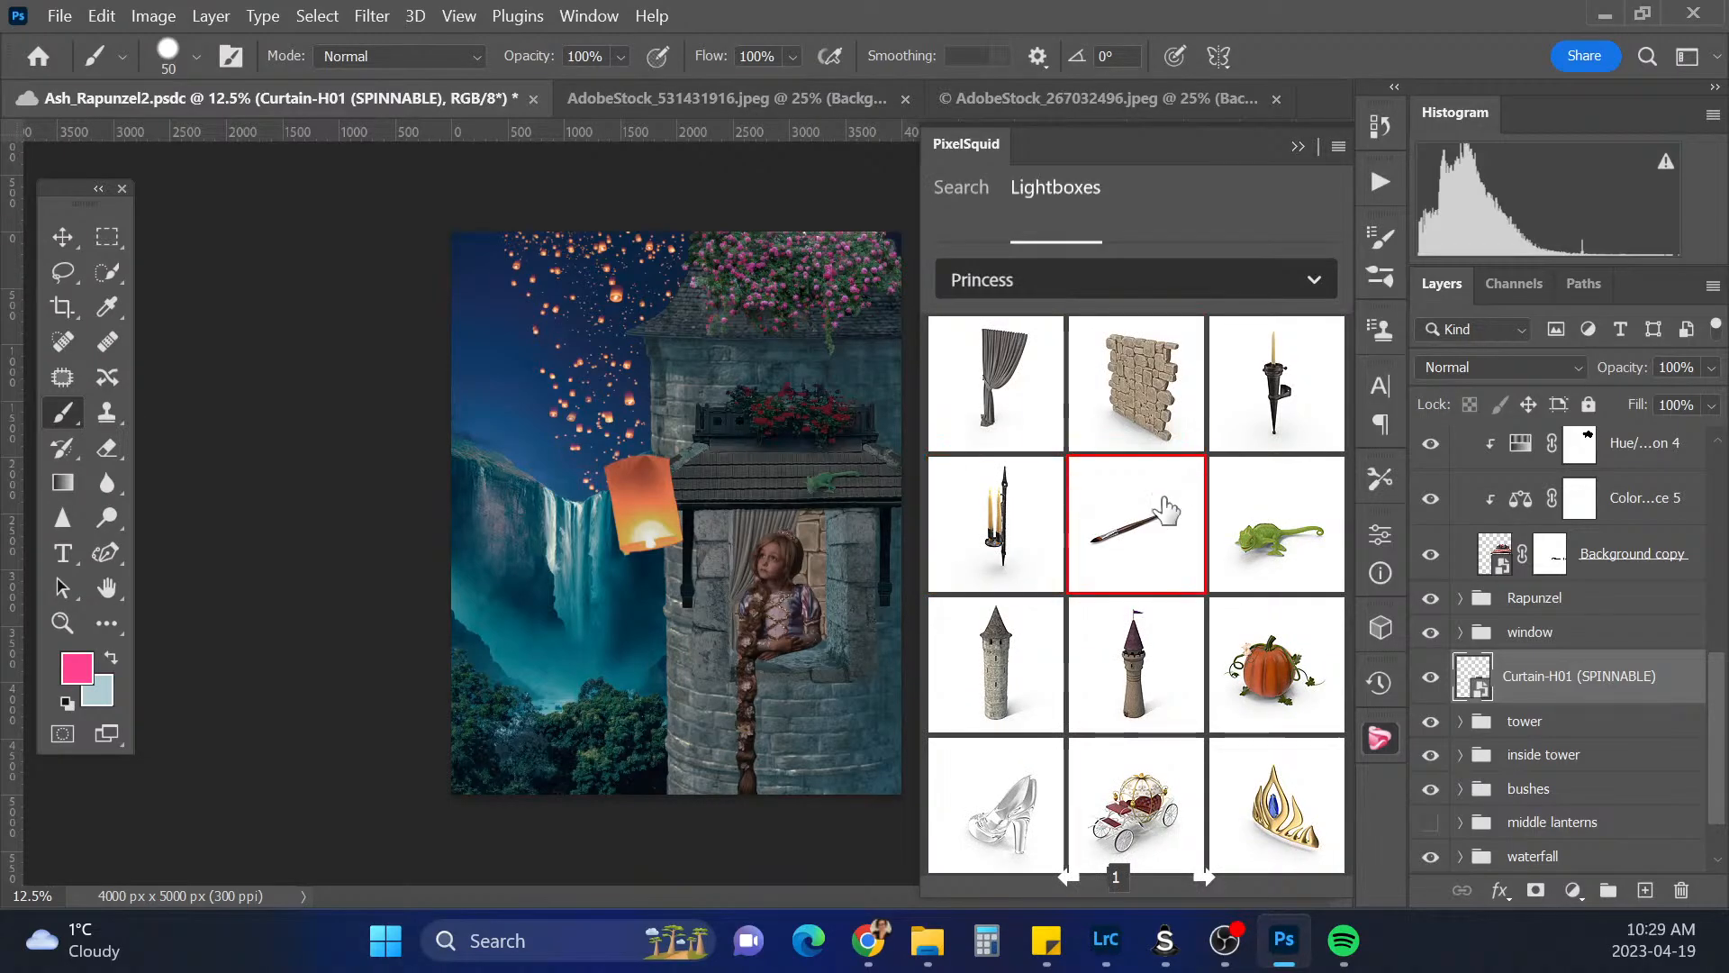
pyautogui.click(1025, 537)
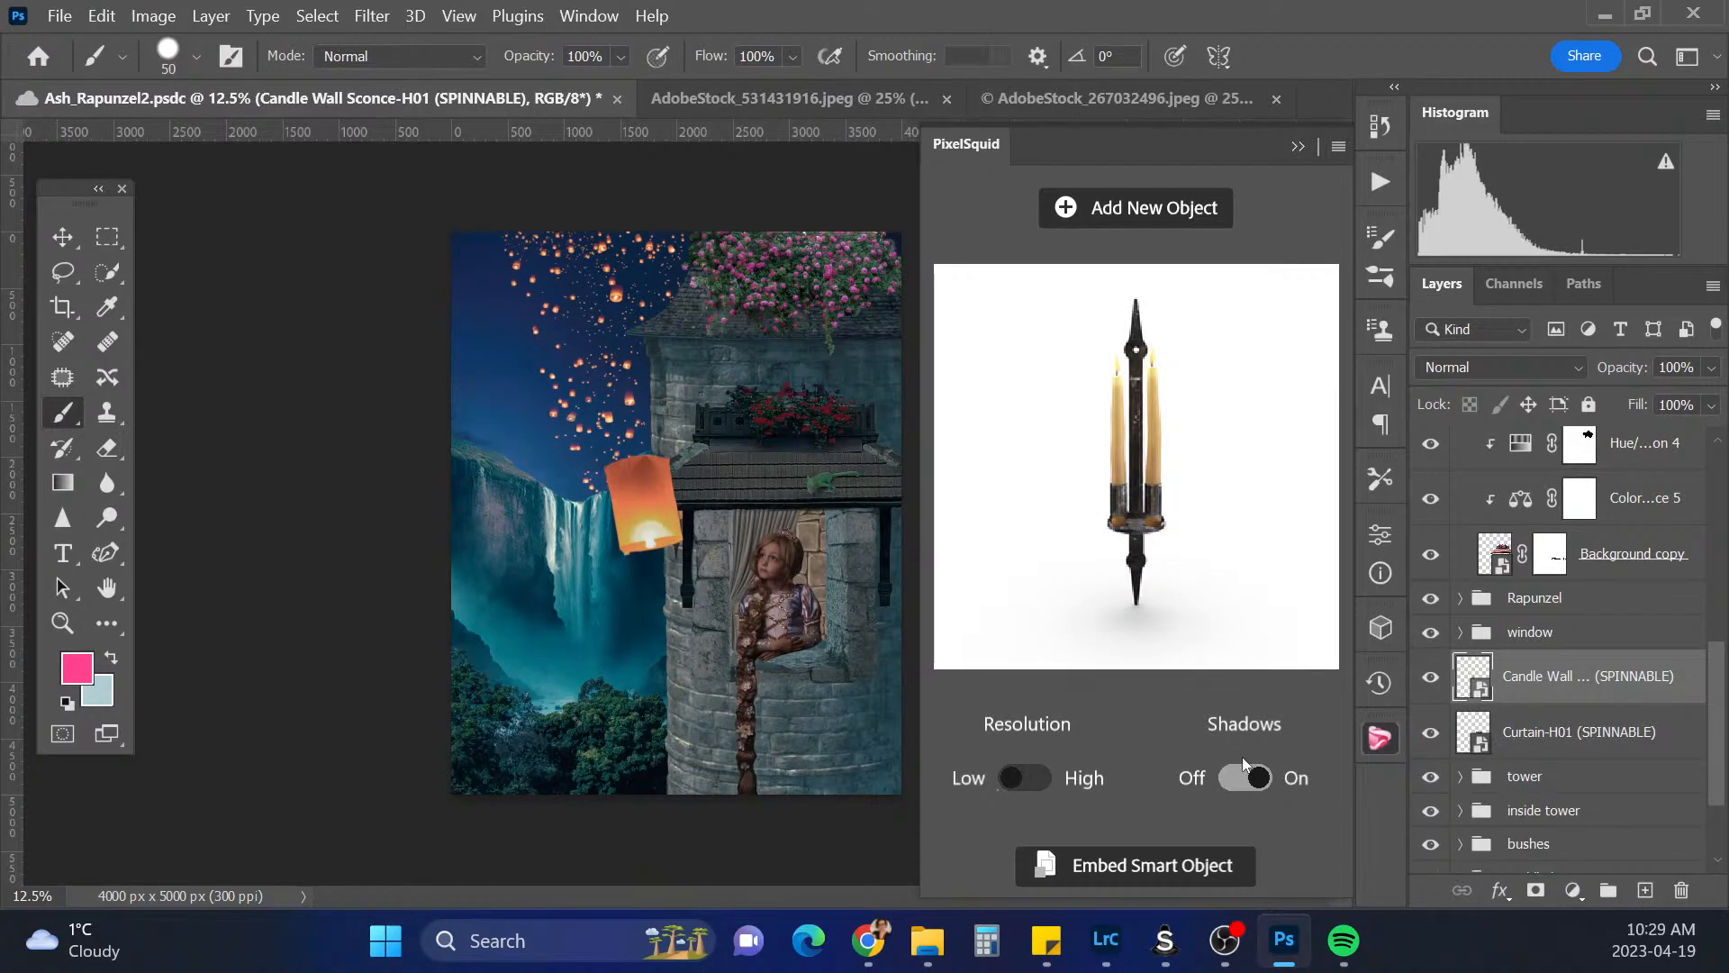
pyautogui.click(1236, 780)
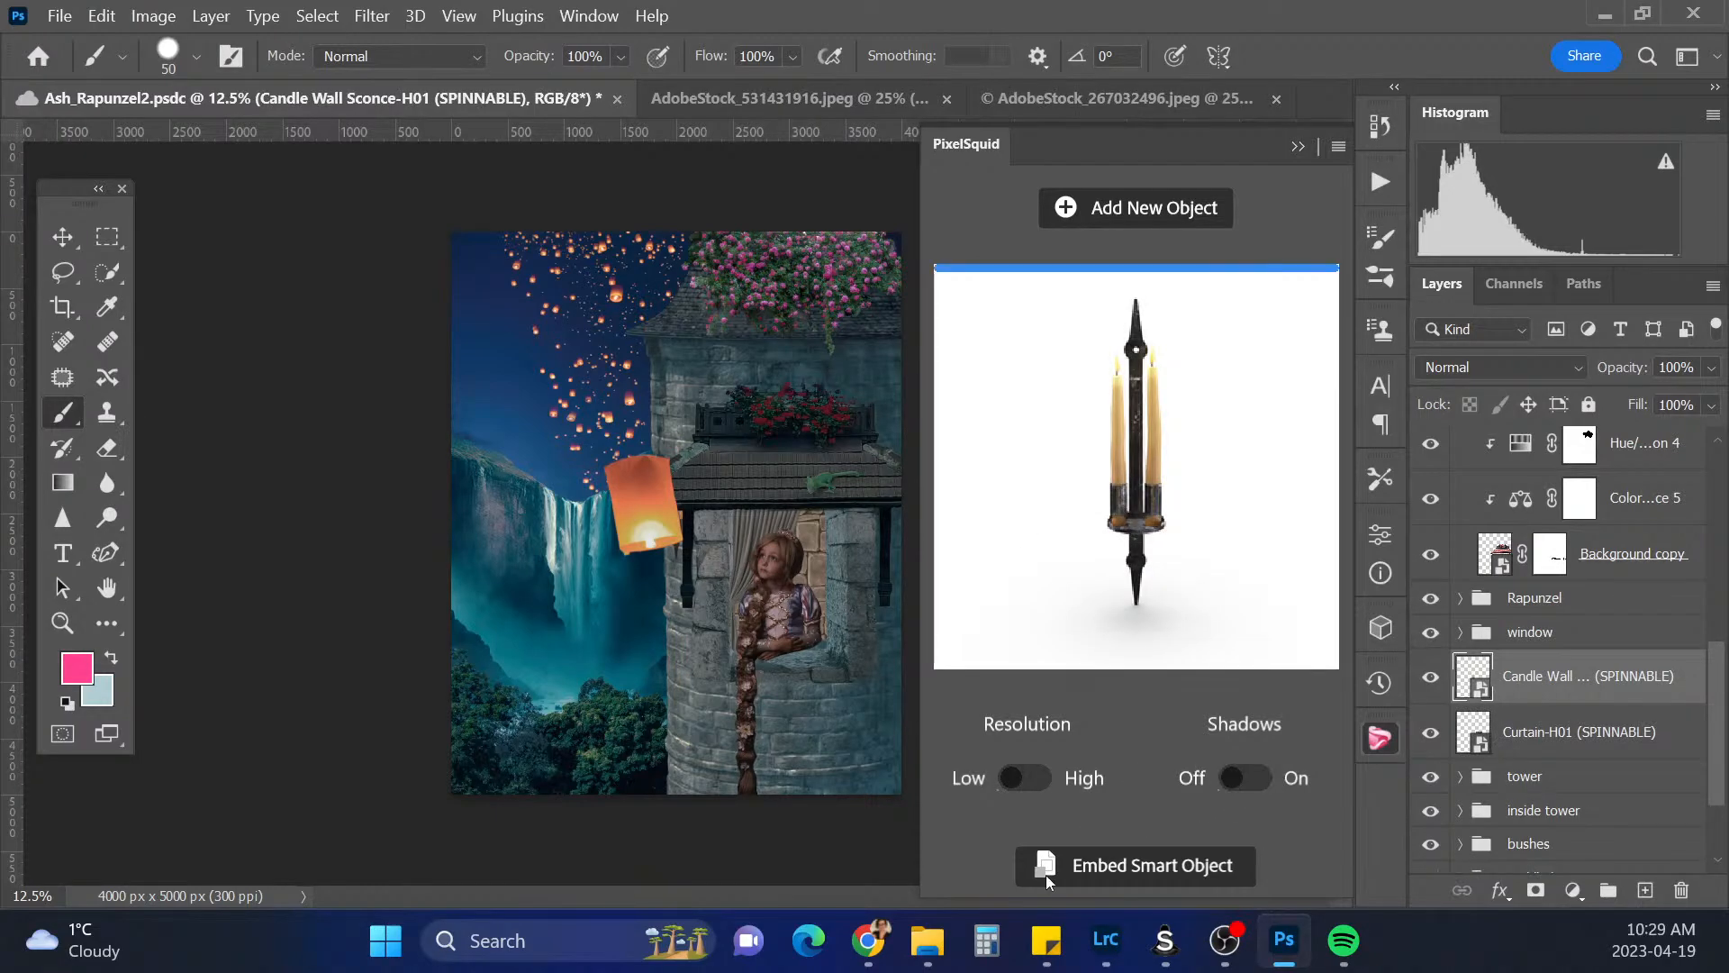
pyautogui.click(1034, 782)
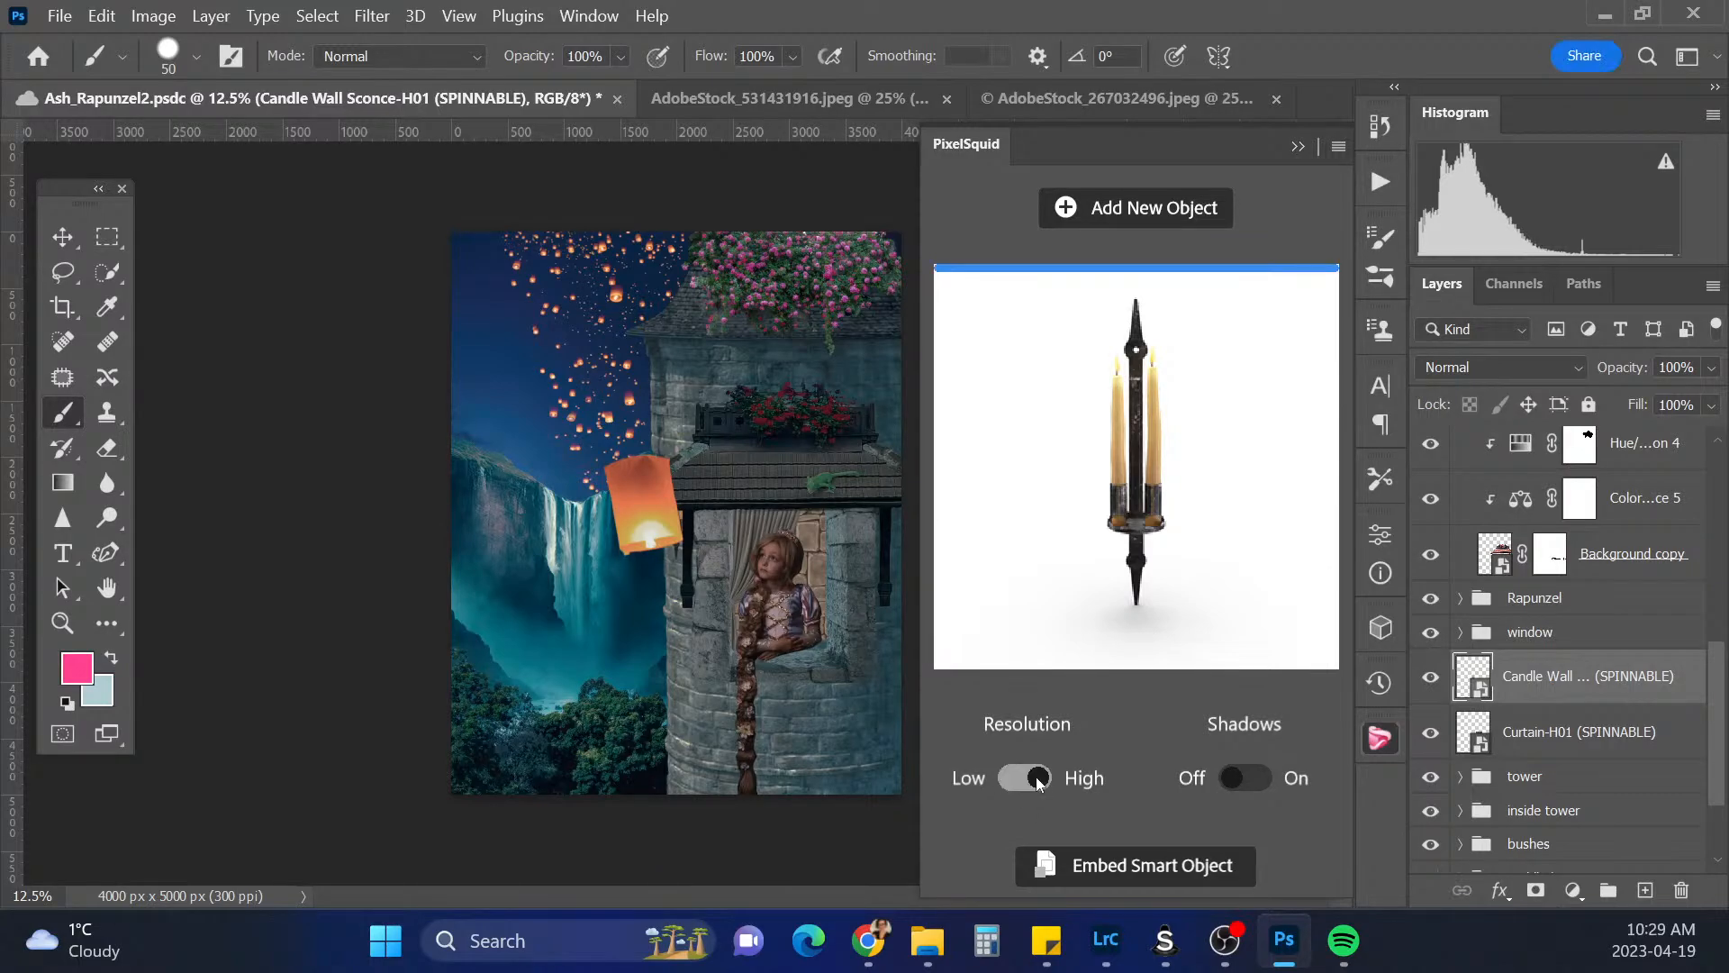
pyautogui.click(1298, 146)
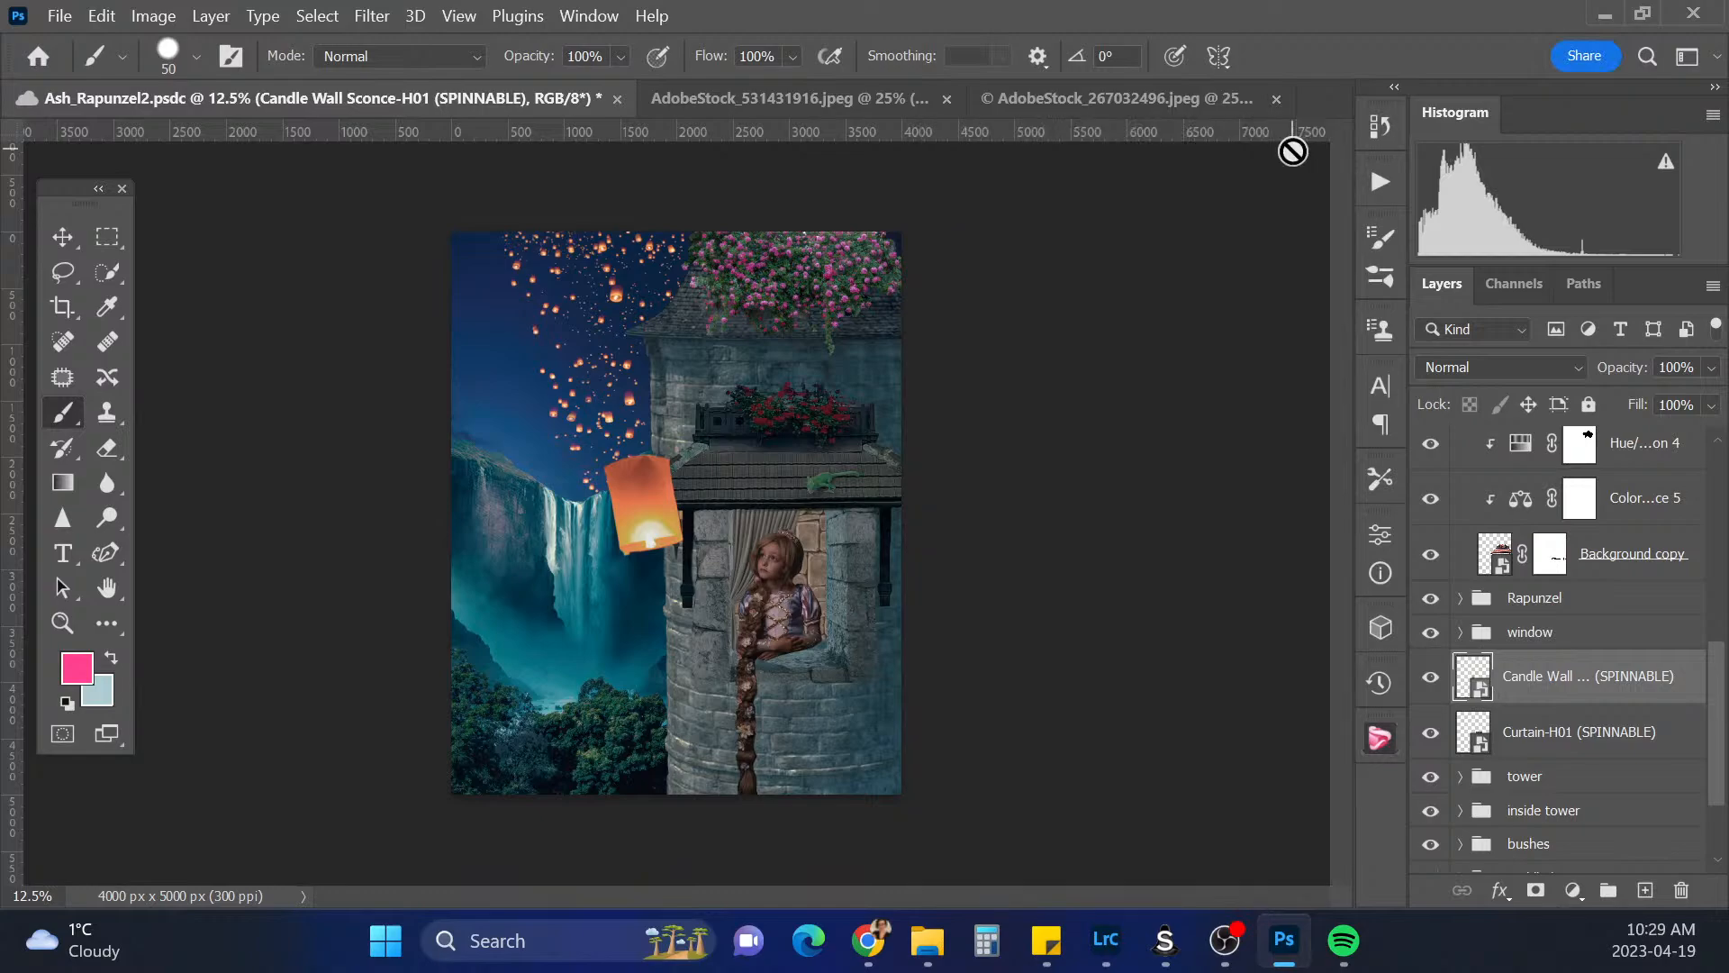
# Scale the candle sconce to about 29% and place it on the interior wall to the right of Rapunzel's head
pyautogui.hotkey('ctrl', 't')
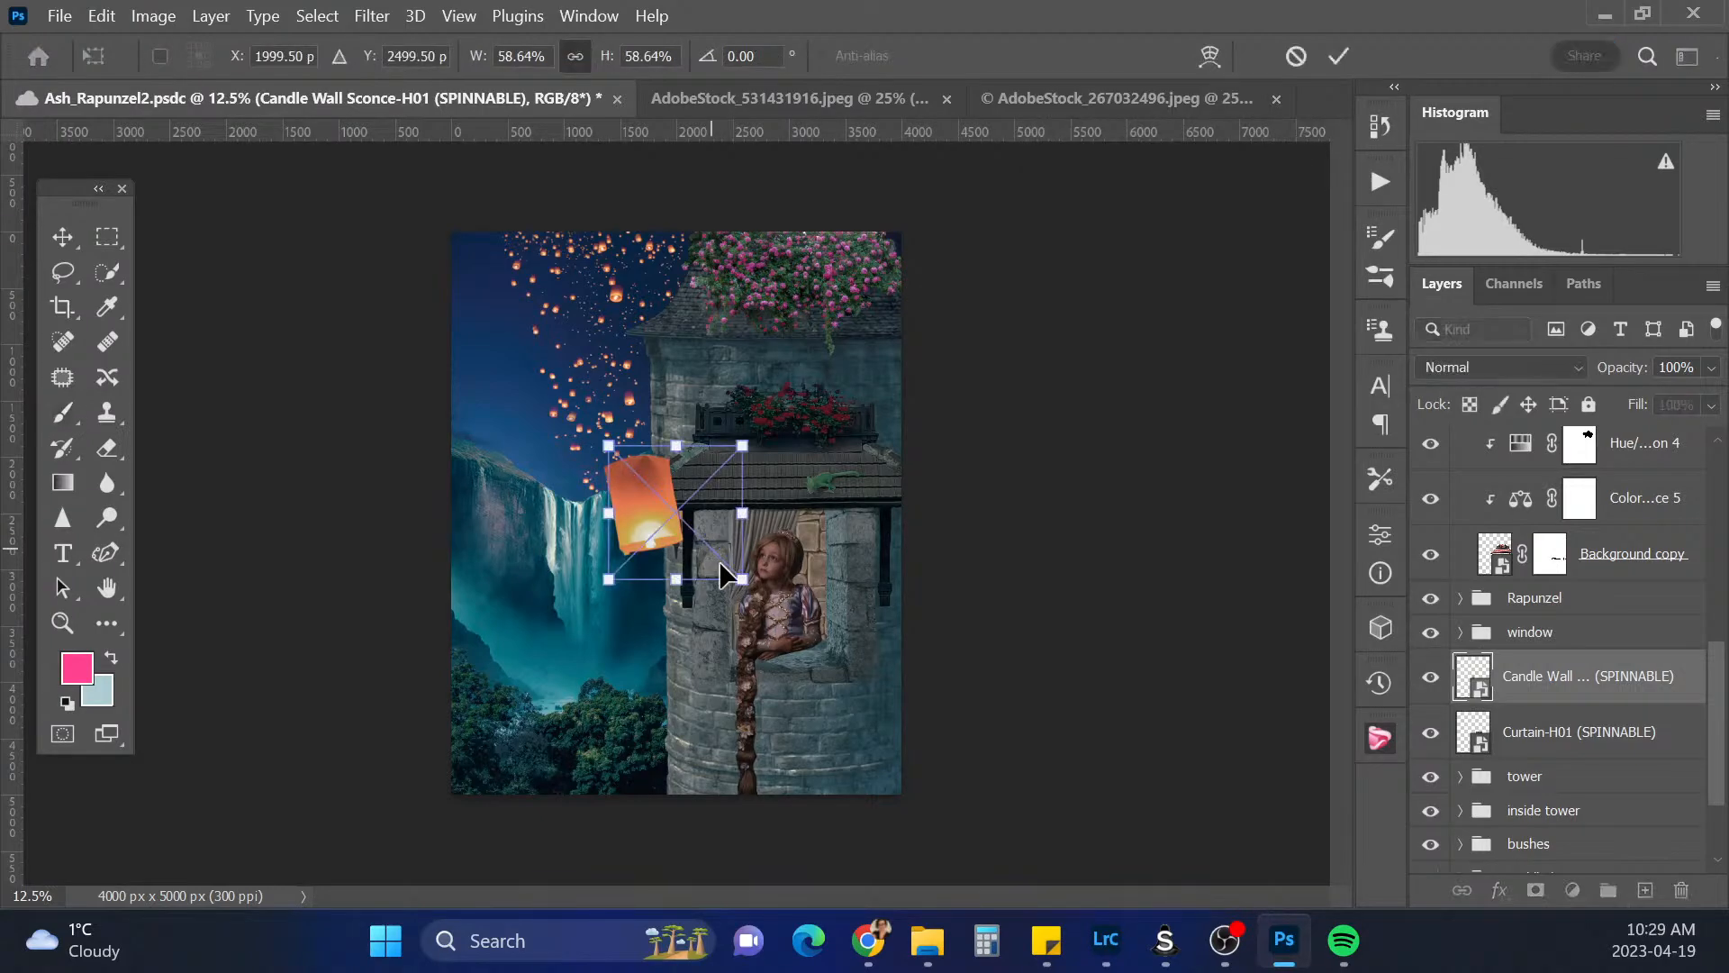
pyautogui.moveTo(712, 557); pyautogui.dragTo(857, 598)
pyautogui.moveTo(886, 491); pyautogui.dragTo(834, 544)
pyautogui.moveTo(815, 554); pyautogui.dragTo(826, 565)
pyautogui.hotkey('ctrl', '+')
pyautogui.hotkey('ctrl', '+')
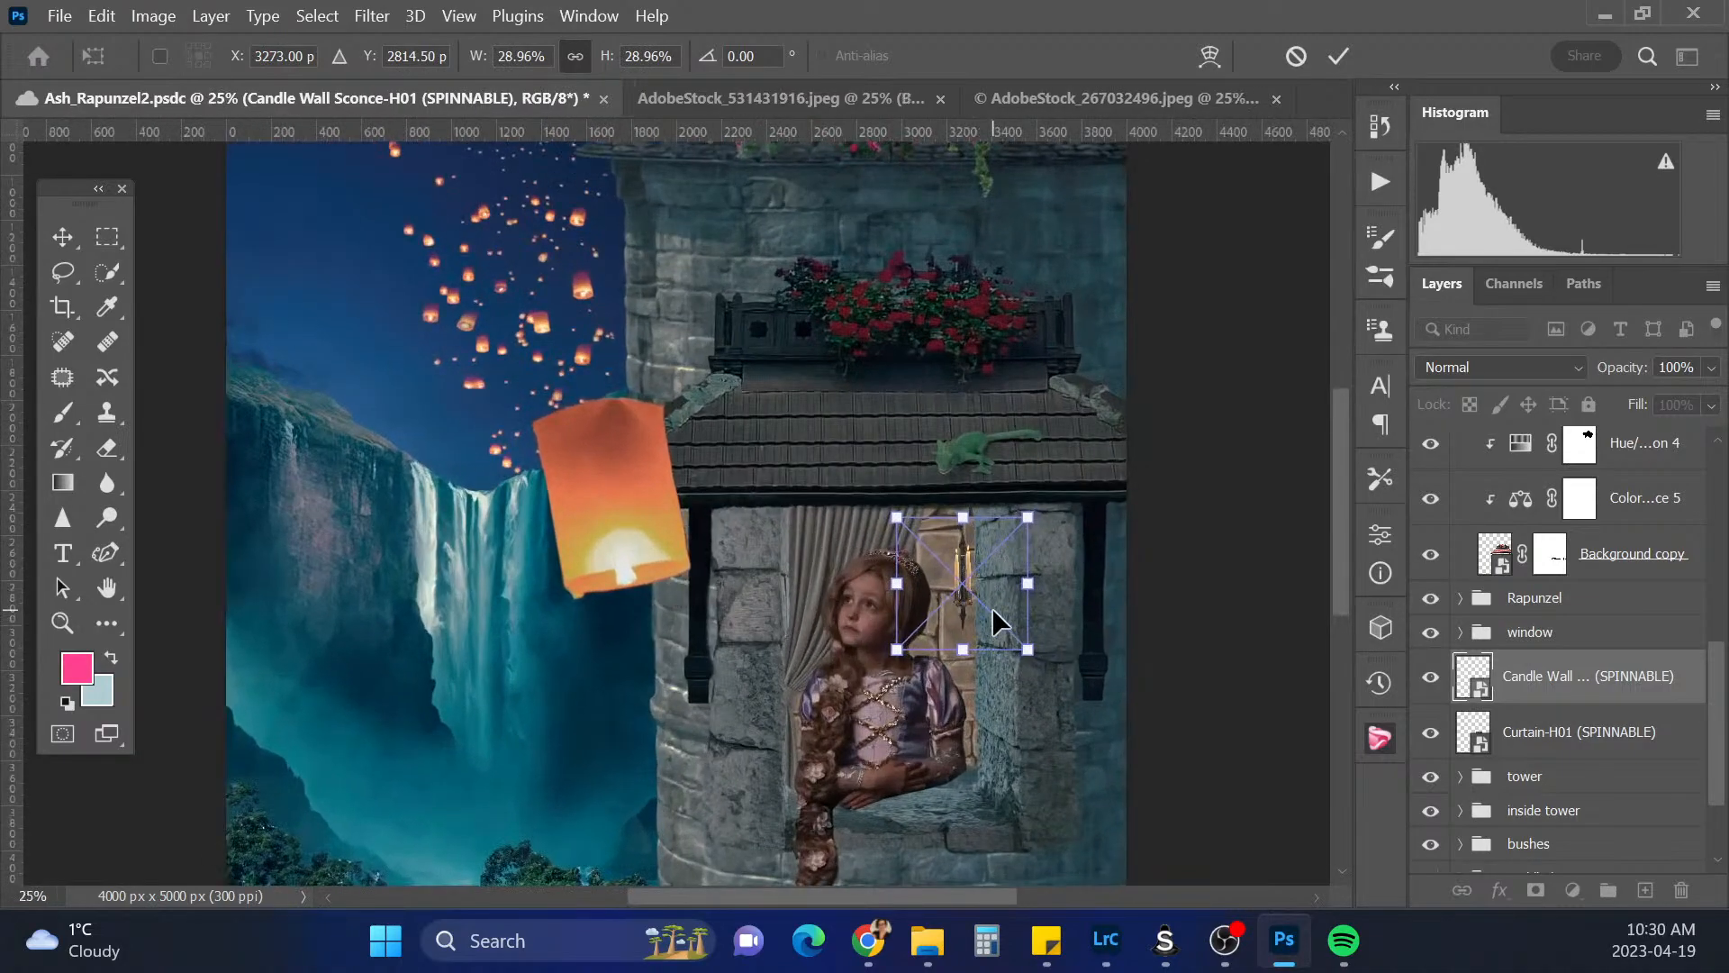
# Nudge the candle sconce up and slightly left on the brick wall inside the window, and commit the transform
pyautogui.press('Left')
pyautogui.press('Left')
pyautogui.press('Left')
pyautogui.press('Left')
pyautogui.press('Left')
pyautogui.press('Left')
pyautogui.press('Left')
pyautogui.press('Left')
pyautogui.press('Left')
pyautogui.press('Left')
pyautogui.press('Left')
pyautogui.press('Left')
pyautogui.press('Left')
pyautogui.press('Left')
pyautogui.press('Left')
pyautogui.press('Left')
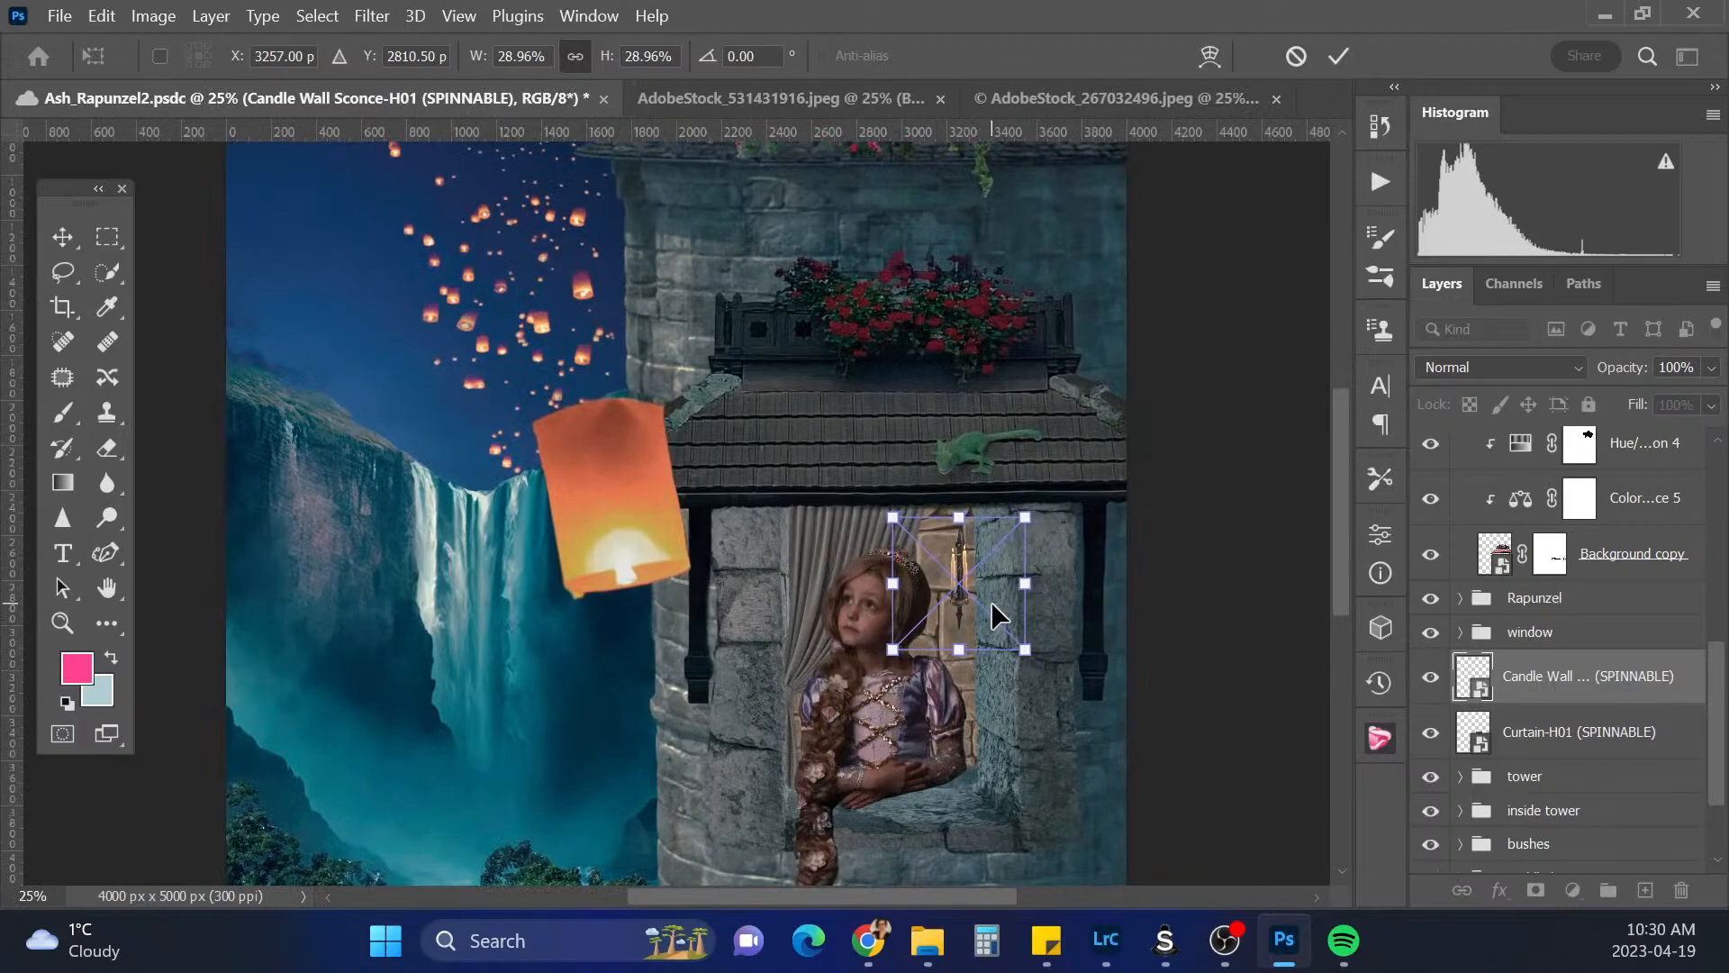
pyautogui.hotkey('shift', 'Up')
pyautogui.hotkey('shift', 'Up')
pyautogui.hotkey('shift', 'Up')
pyautogui.hotkey('shift', 'Up')
pyautogui.hotkey('shift', 'Up')
pyautogui.hotkey('shift', 'Up')
pyautogui.hotkey('shift', 'Up')
pyautogui.hotkey('shift', 'Up')
pyautogui.press('Left')
pyautogui.press('Left')
pyautogui.press('Left')
pyautogui.press('Left')
pyautogui.press('Left')
pyautogui.press('Left')
pyautogui.press('Left')
pyautogui.press('Left')
pyautogui.press('Left')
pyautogui.press('Left')
pyautogui.press('Left')
pyautogui.press('Left')
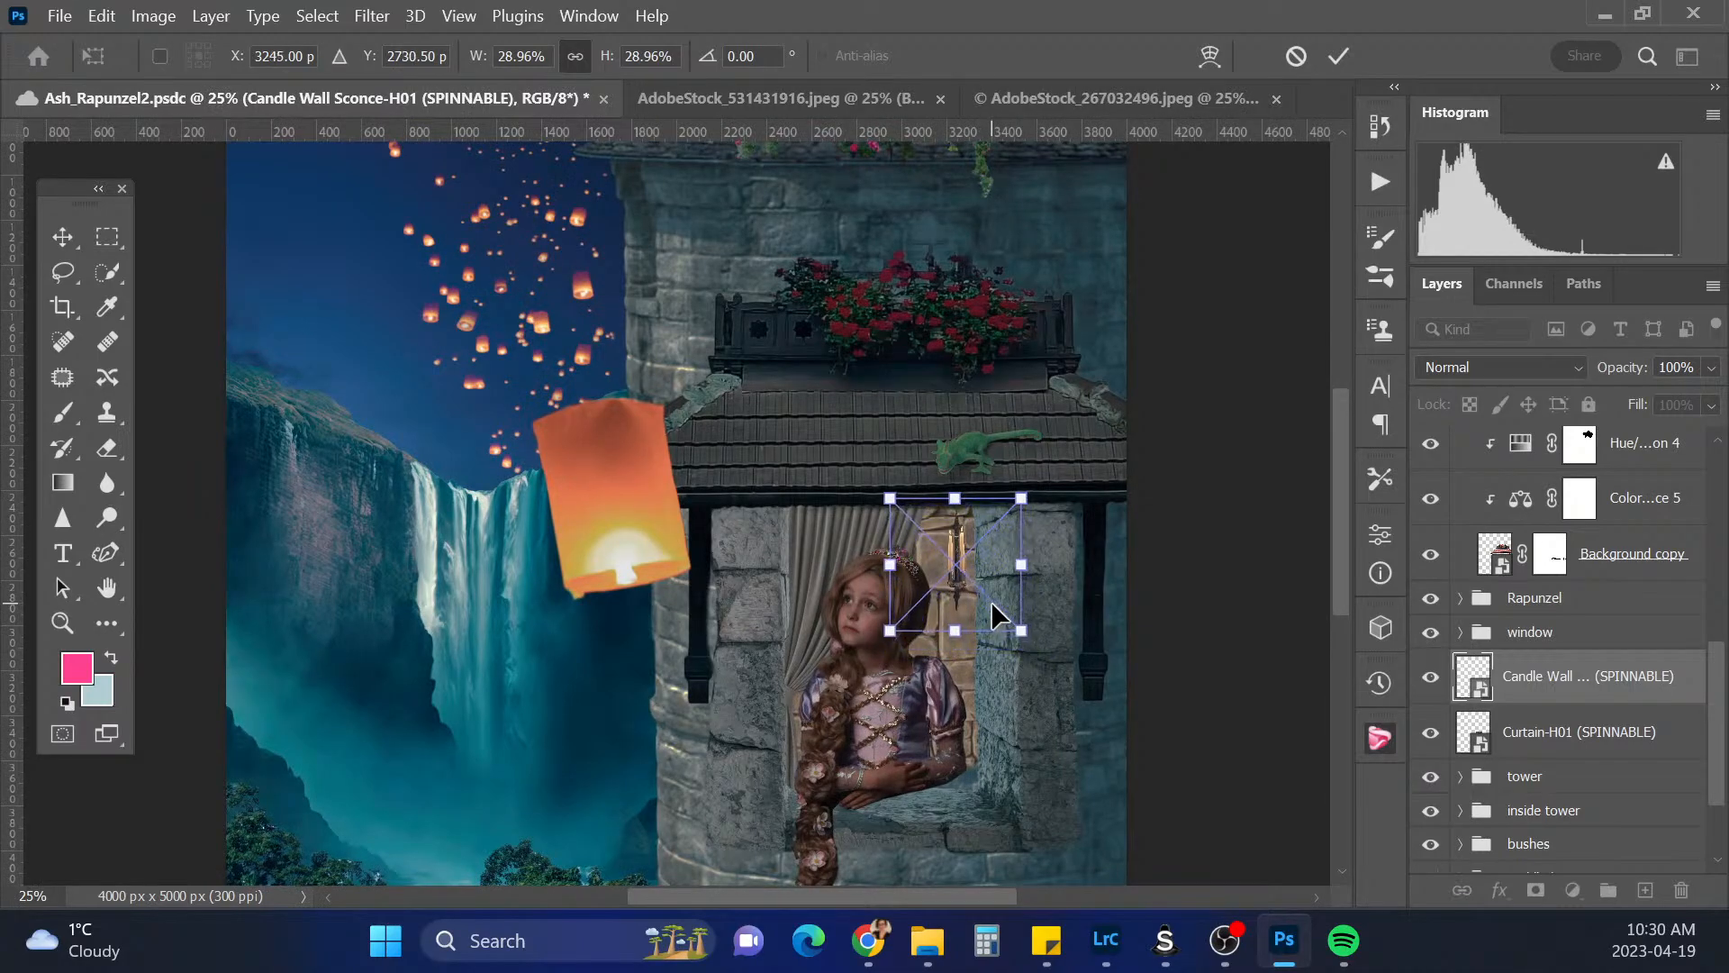
pyautogui.press('Left')
pyautogui.press('Left')
pyautogui.press('Left')
pyautogui.press('Left')
pyautogui.press('Left')
pyautogui.press('Left')
pyautogui.press('Left')
pyautogui.press('Left')
pyautogui.press('Left')
pyautogui.press('Left')
pyautogui.press('Left')
pyautogui.press('Left')
pyautogui.press('Left')
pyautogui.press('Left')
pyautogui.press('Left')
pyautogui.press('Left')
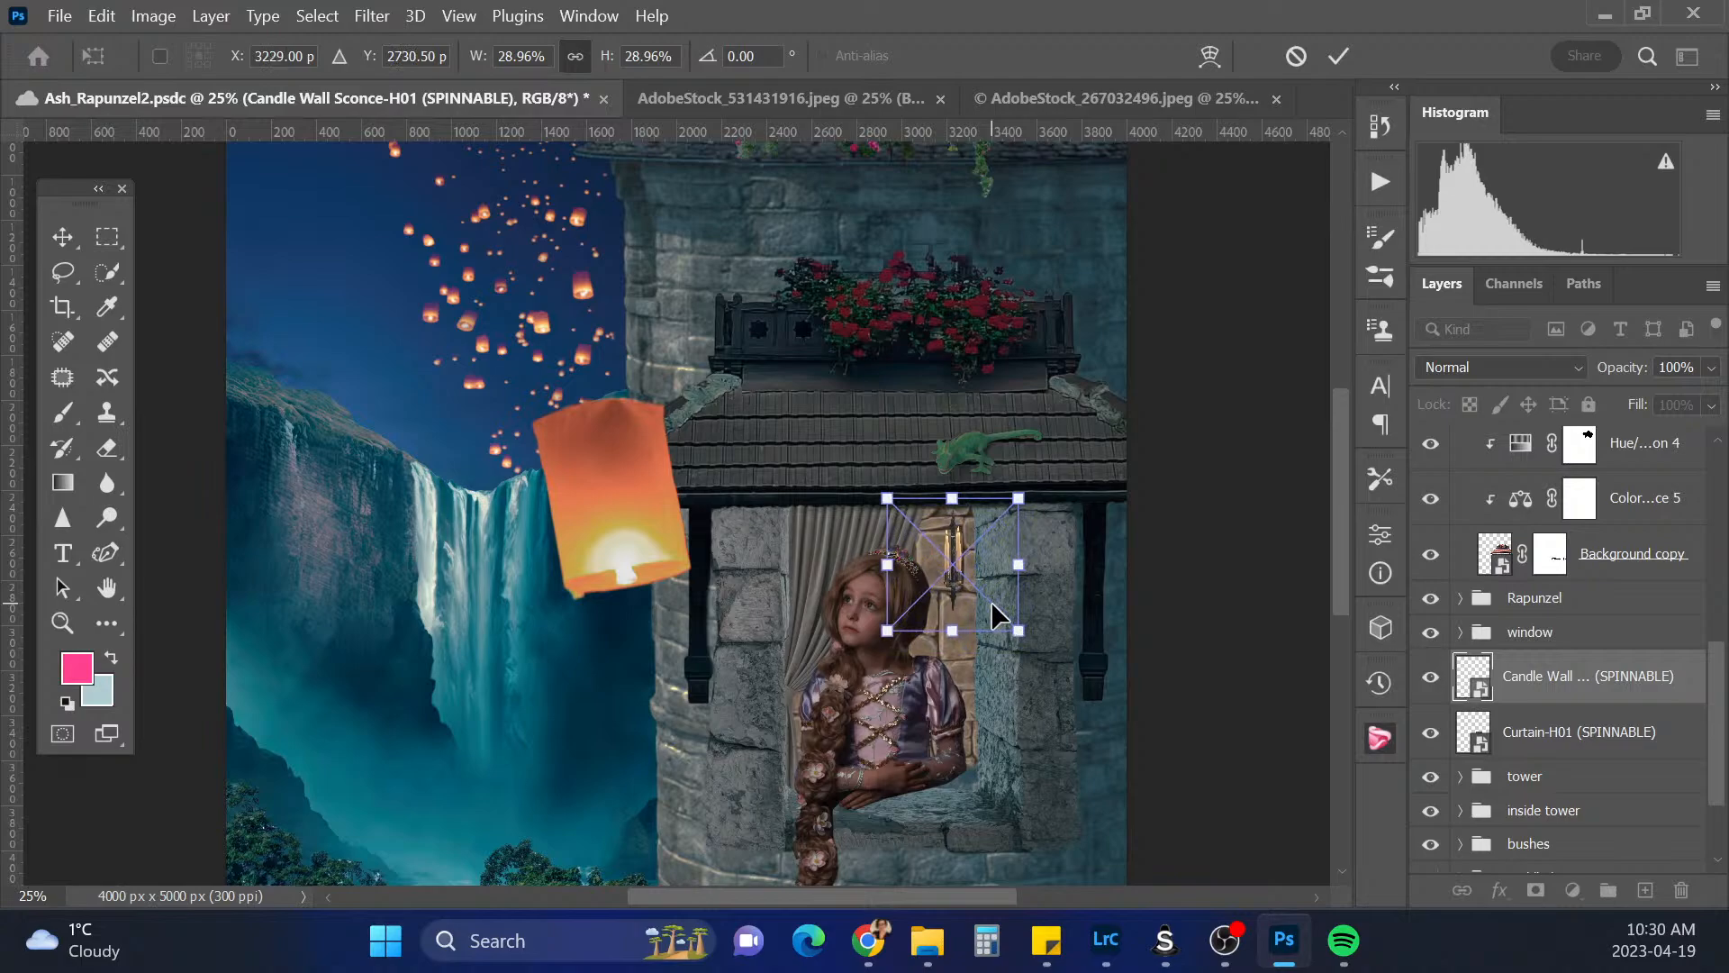
pyautogui.press('Up')
pyautogui.press('Up')
pyautogui.press('Up')
pyautogui.press('Up')
pyautogui.press('Right')
pyautogui.press('Right')
pyautogui.press('Right')
pyautogui.press('Right')
pyautogui.press('Return')
pyautogui.press('b')
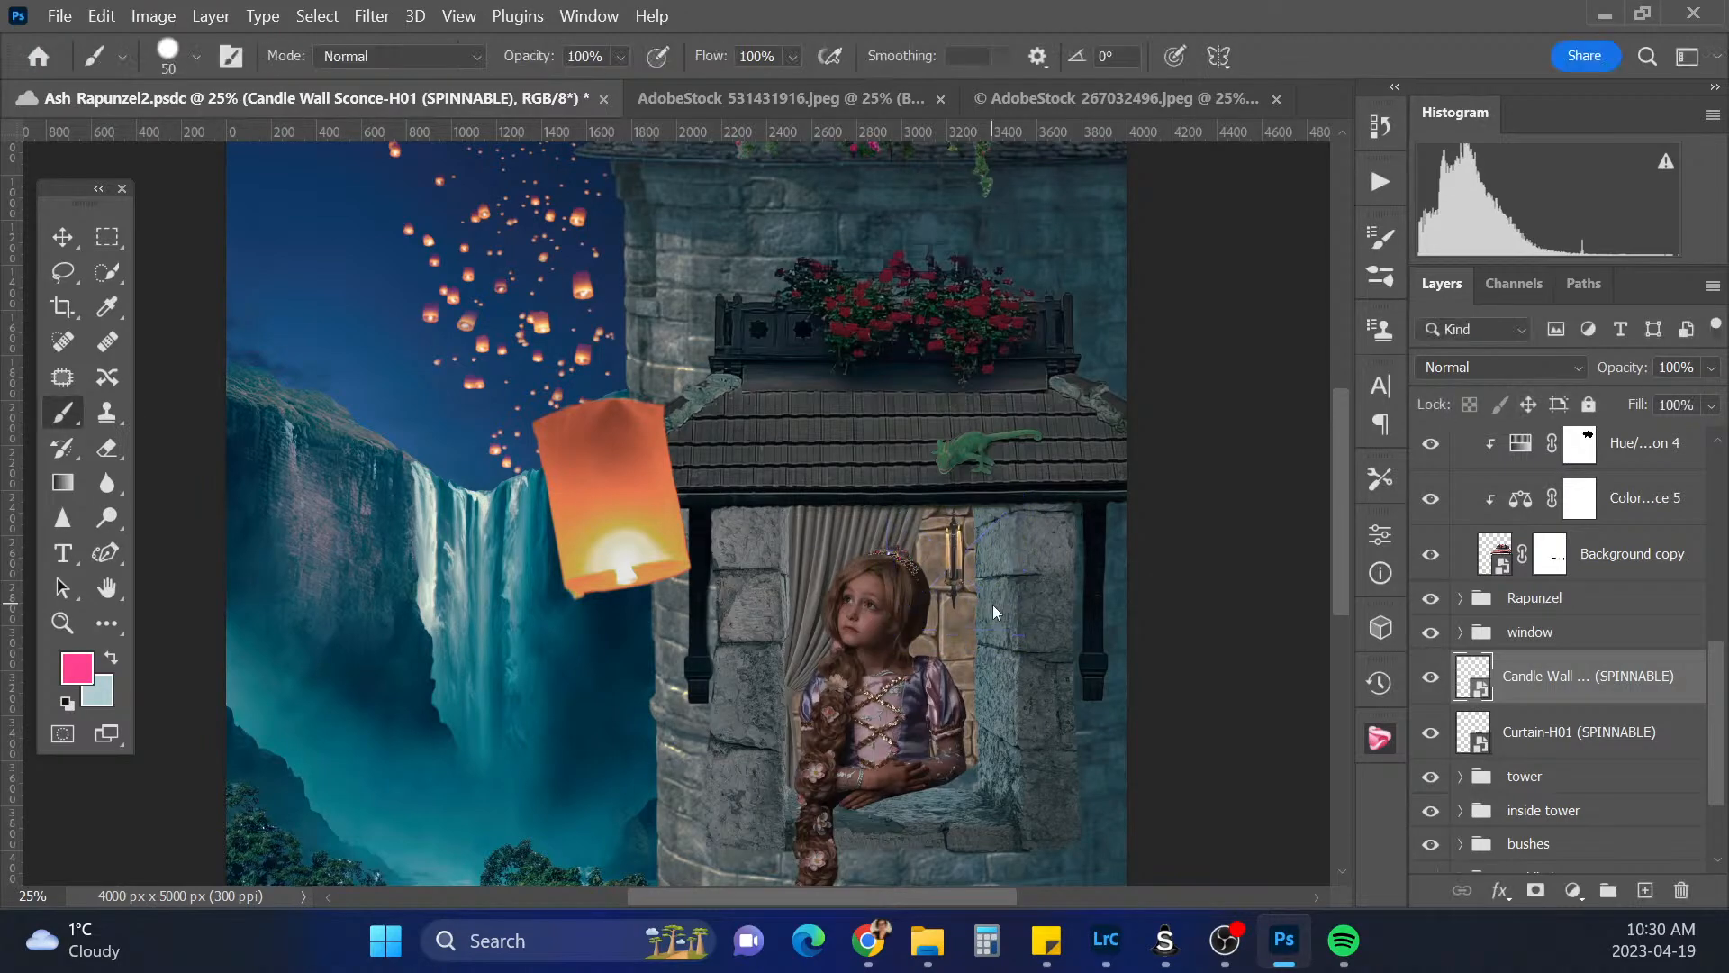
# Add the paint brush object from the PixelSquid Princess lightbox, with shadows off and resolution set to high
pyautogui.hotkey('ctrl', '-')
pyautogui.hotkey('ctrl', '-')
pyautogui.hotkey('ctrl', '-')
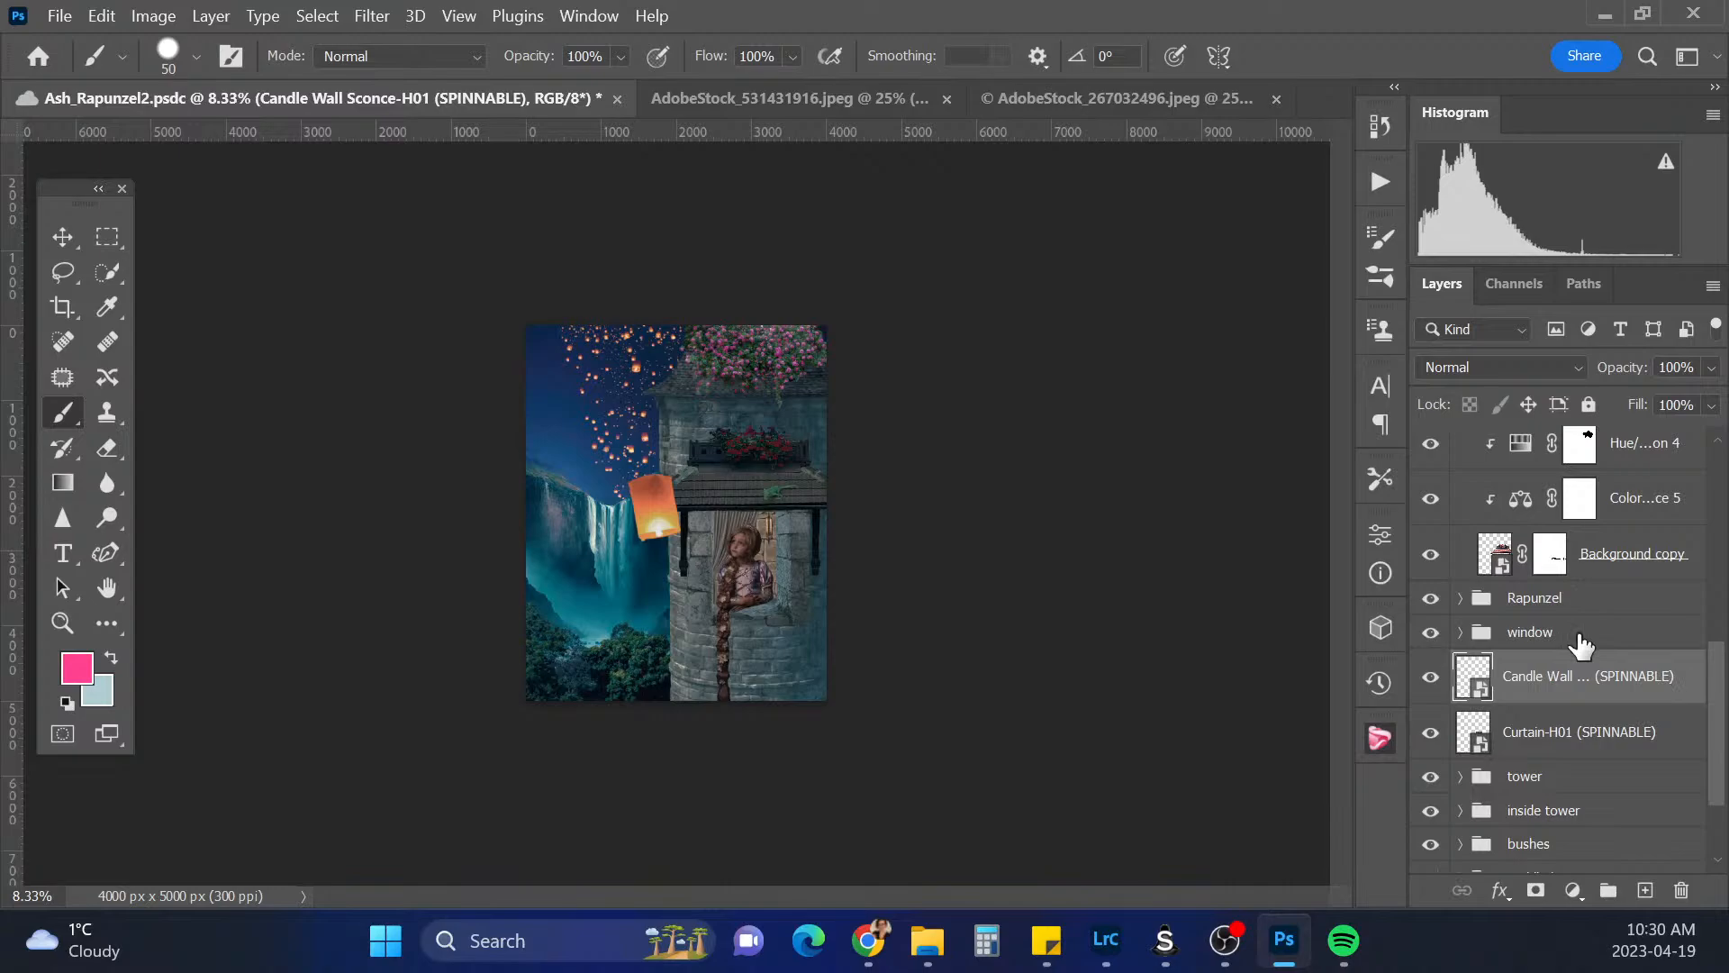
pyautogui.click(1380, 738)
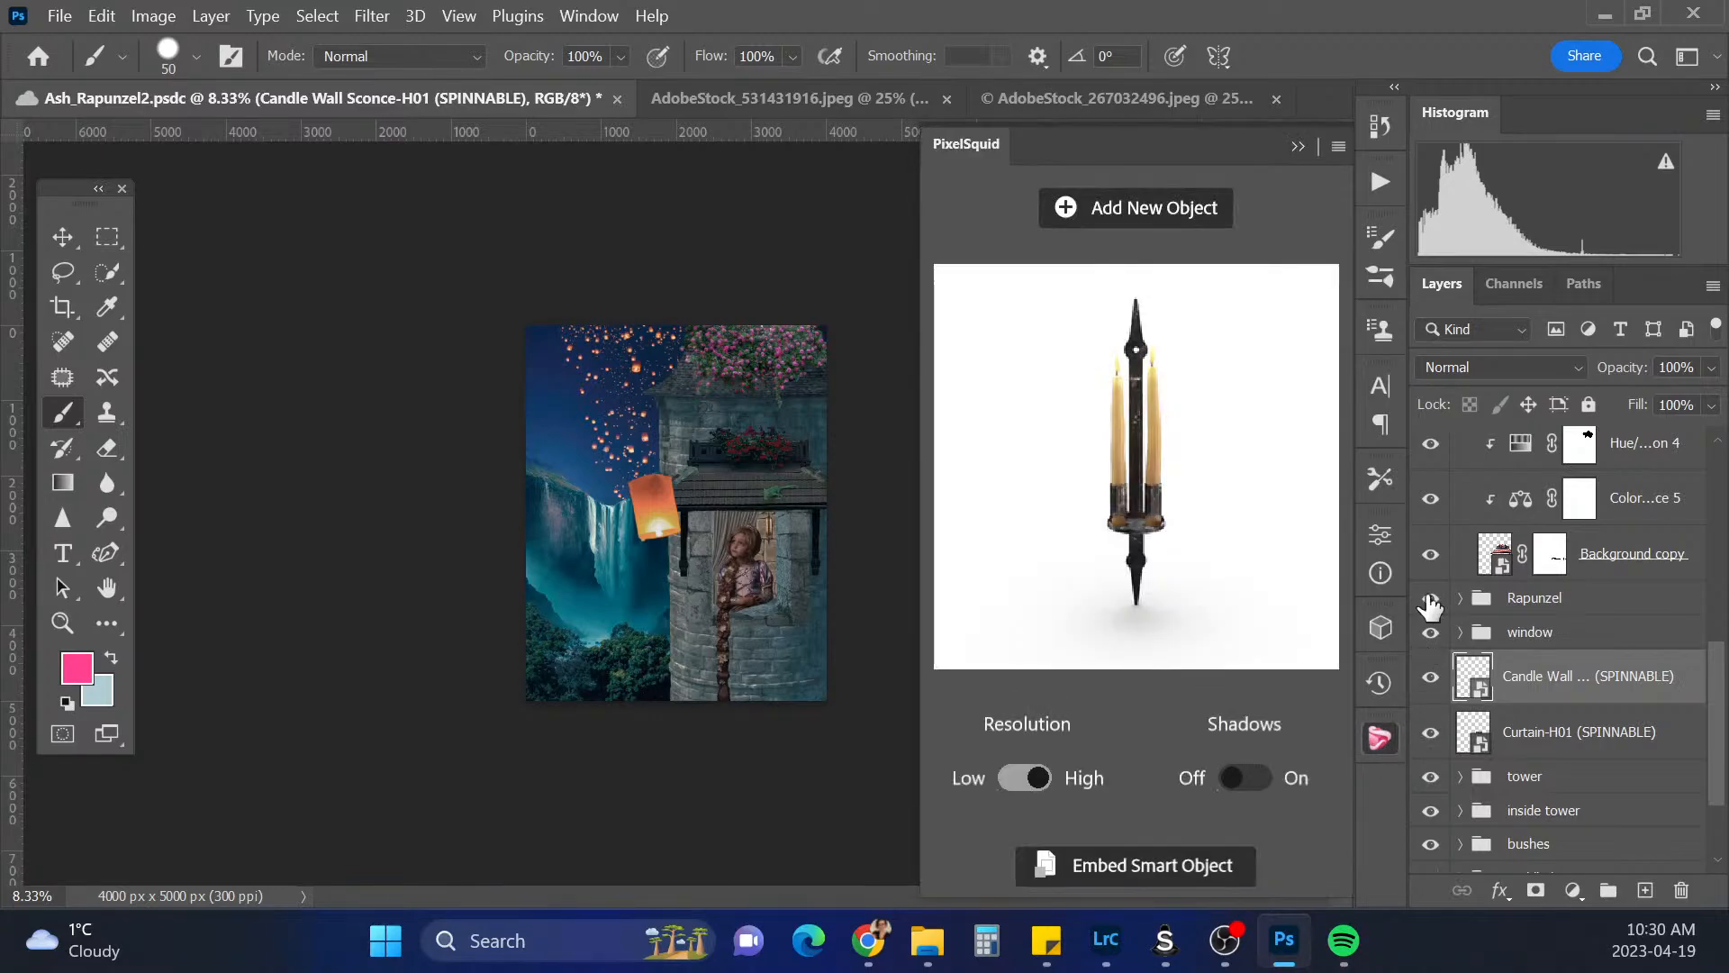
pyautogui.click(1187, 209)
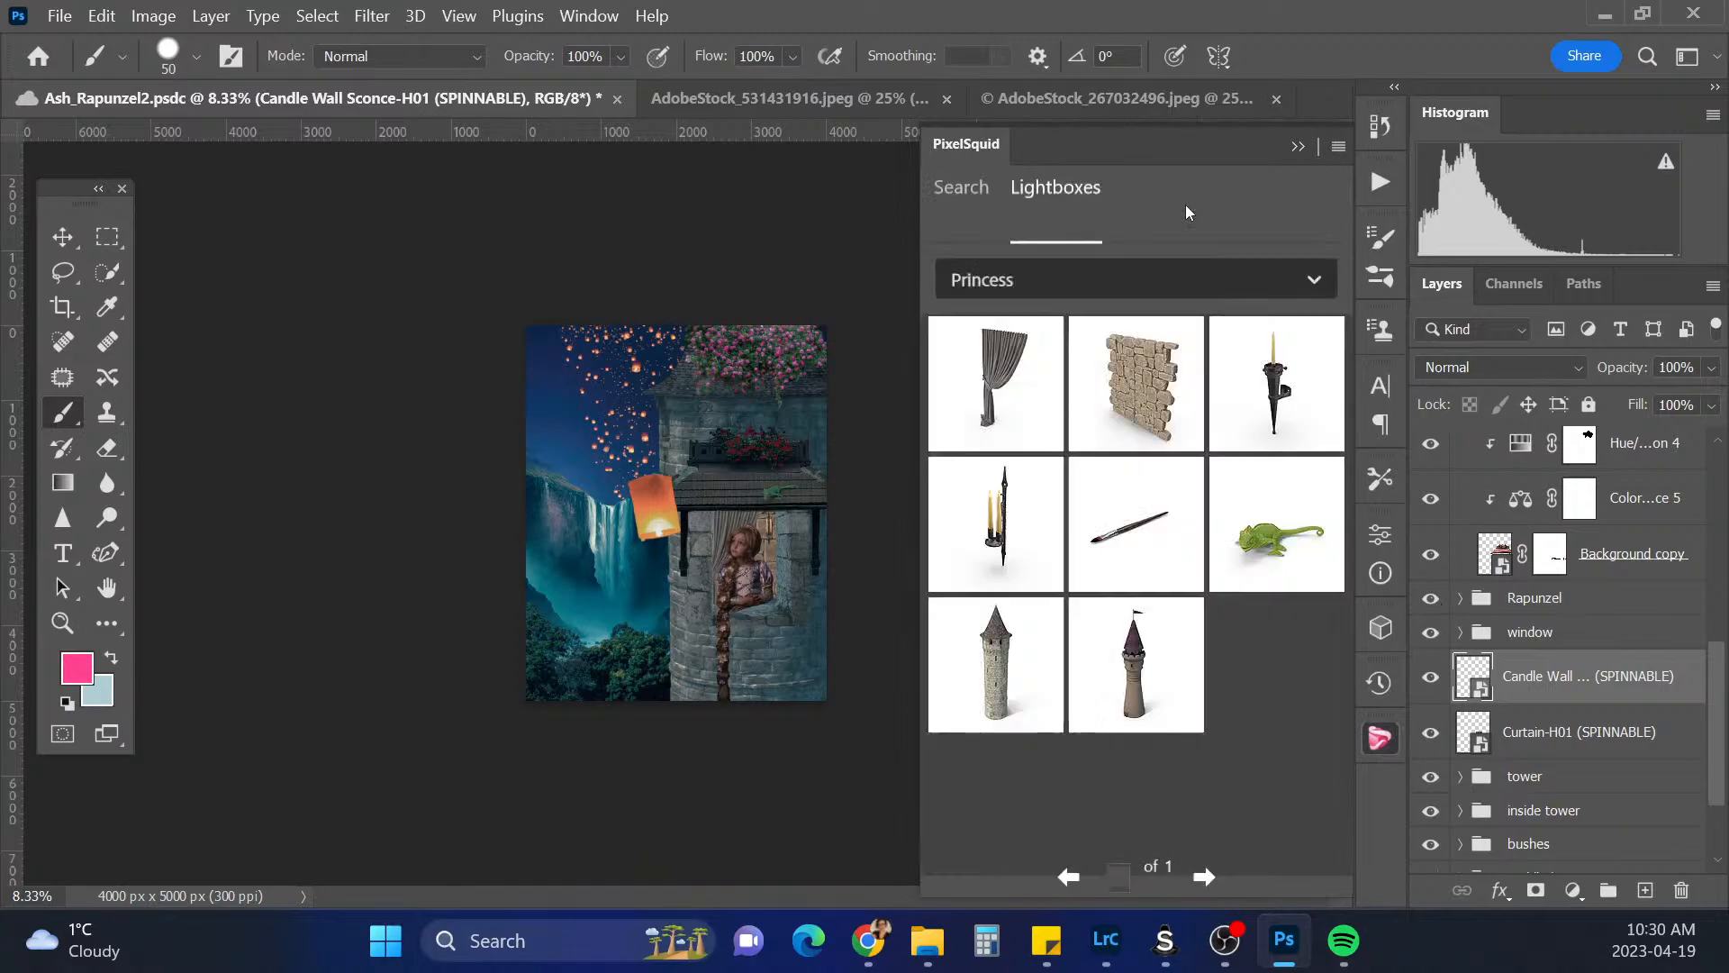
pyautogui.click(1162, 546)
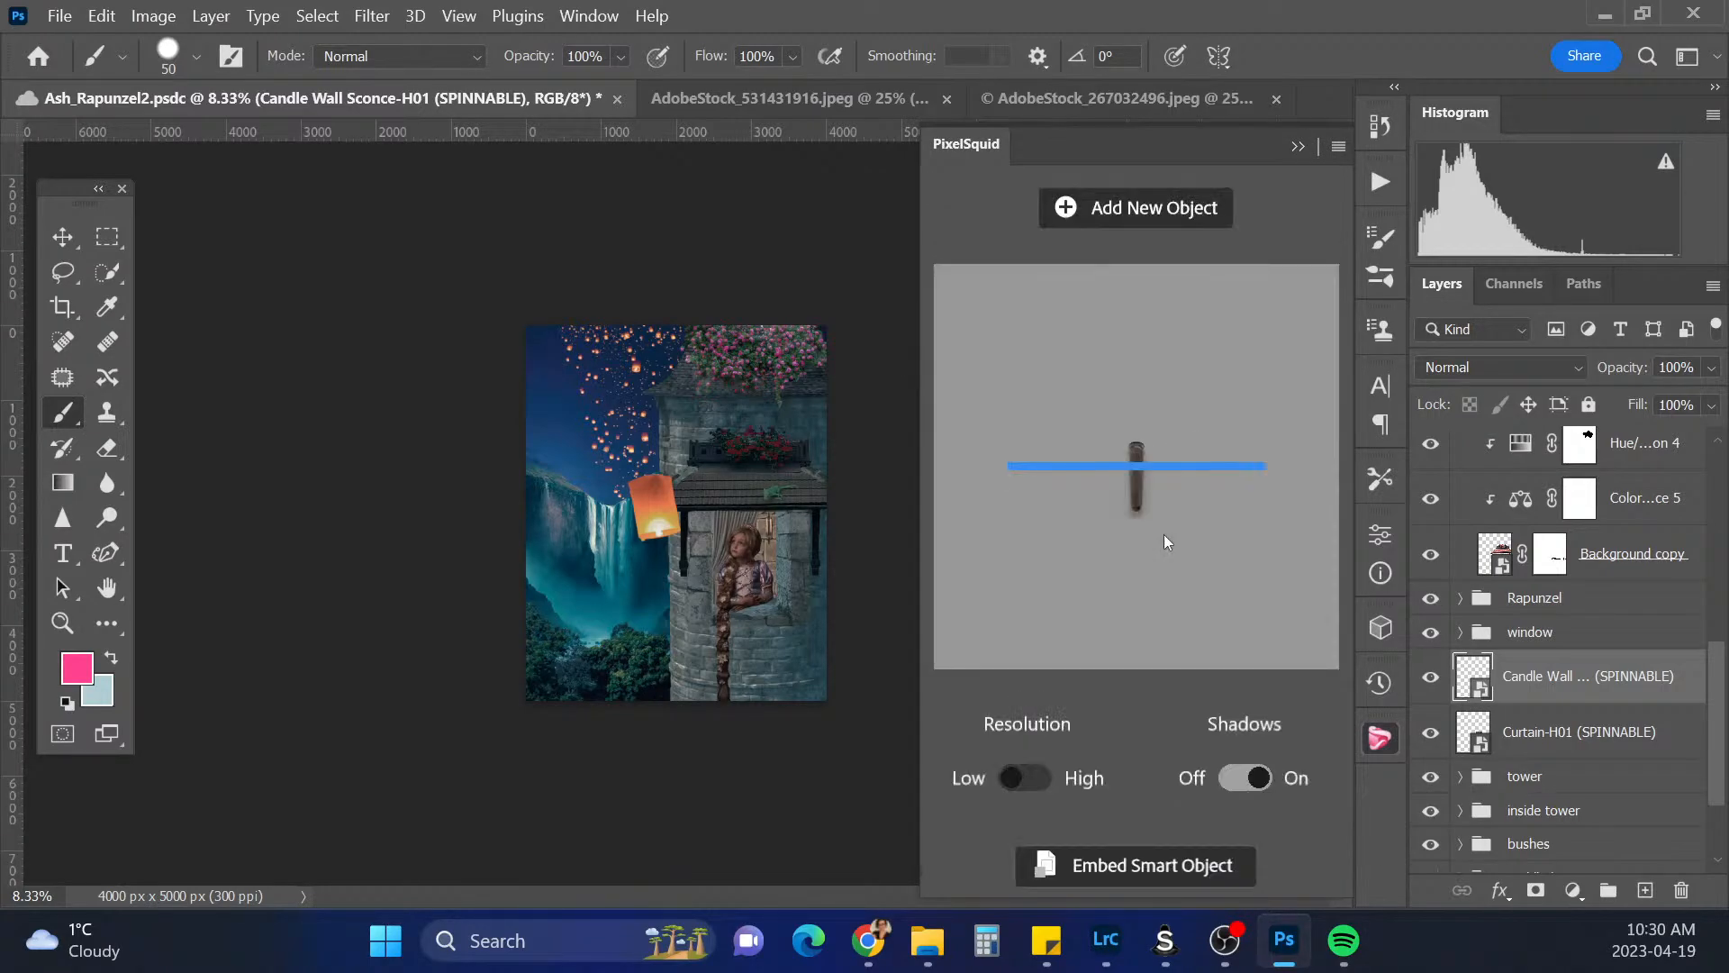
pyautogui.click(1232, 780)
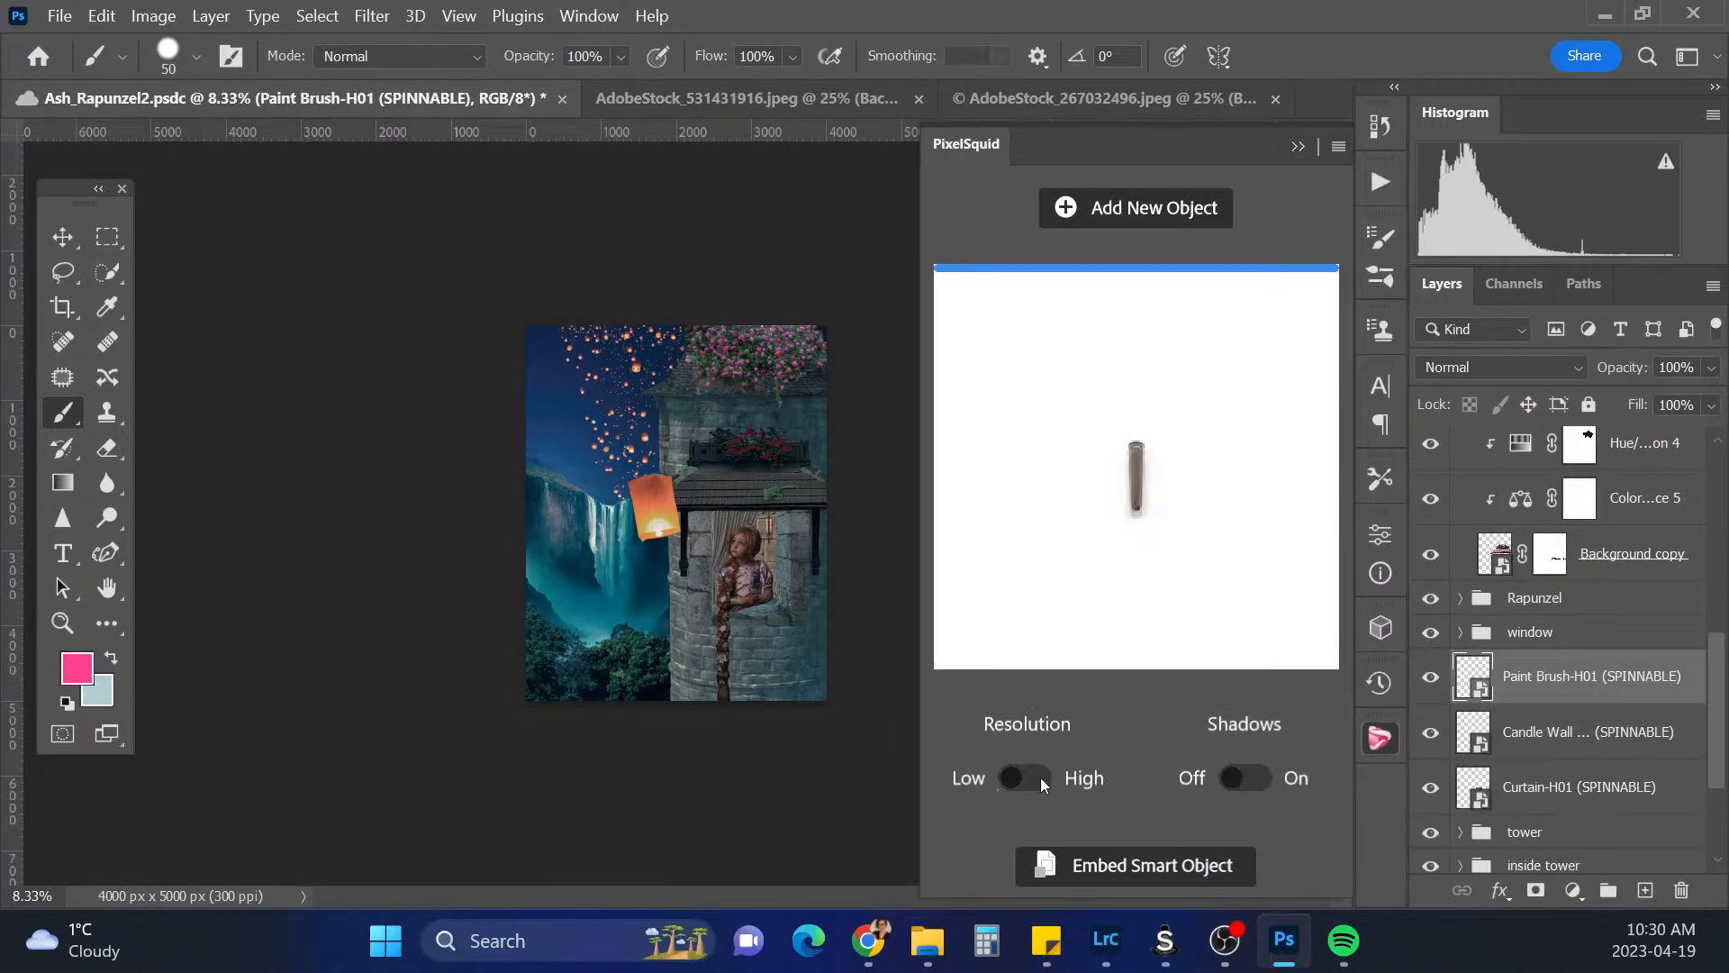
pyautogui.click(1039, 776)
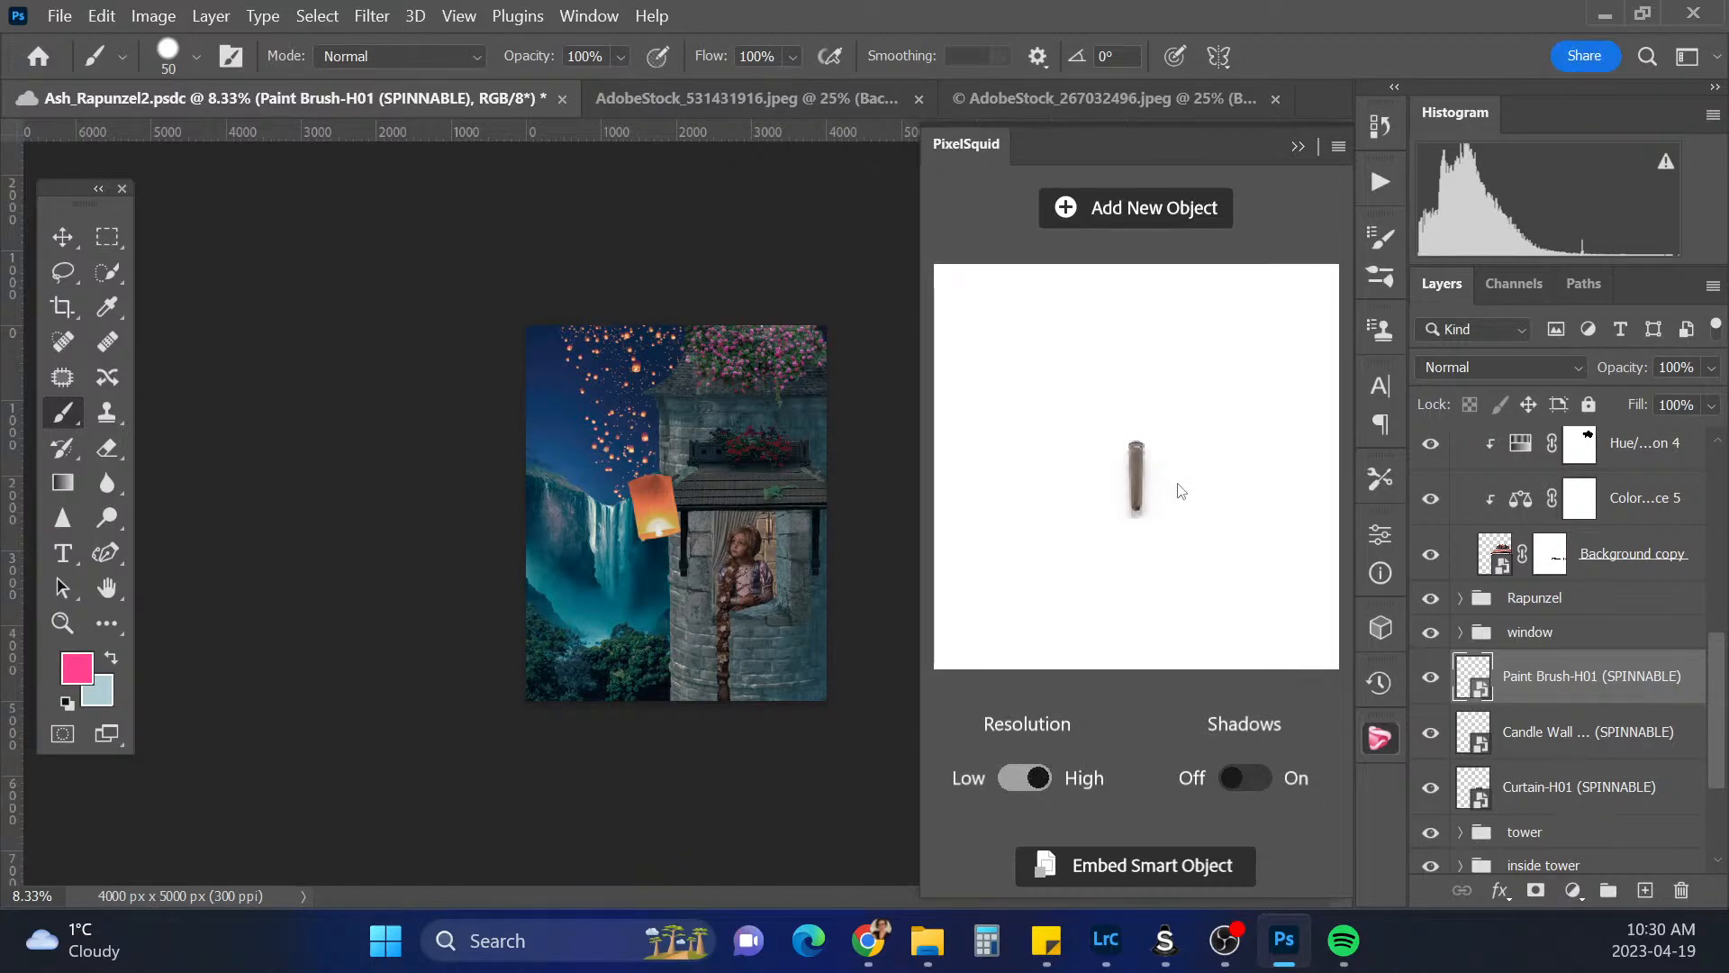
# Spin the paint brush object to show its full length diagonally, and move its layer between the Awning and Rapunzel groups
pyautogui.moveTo(1142, 486); pyautogui.dragTo(1124, 580)
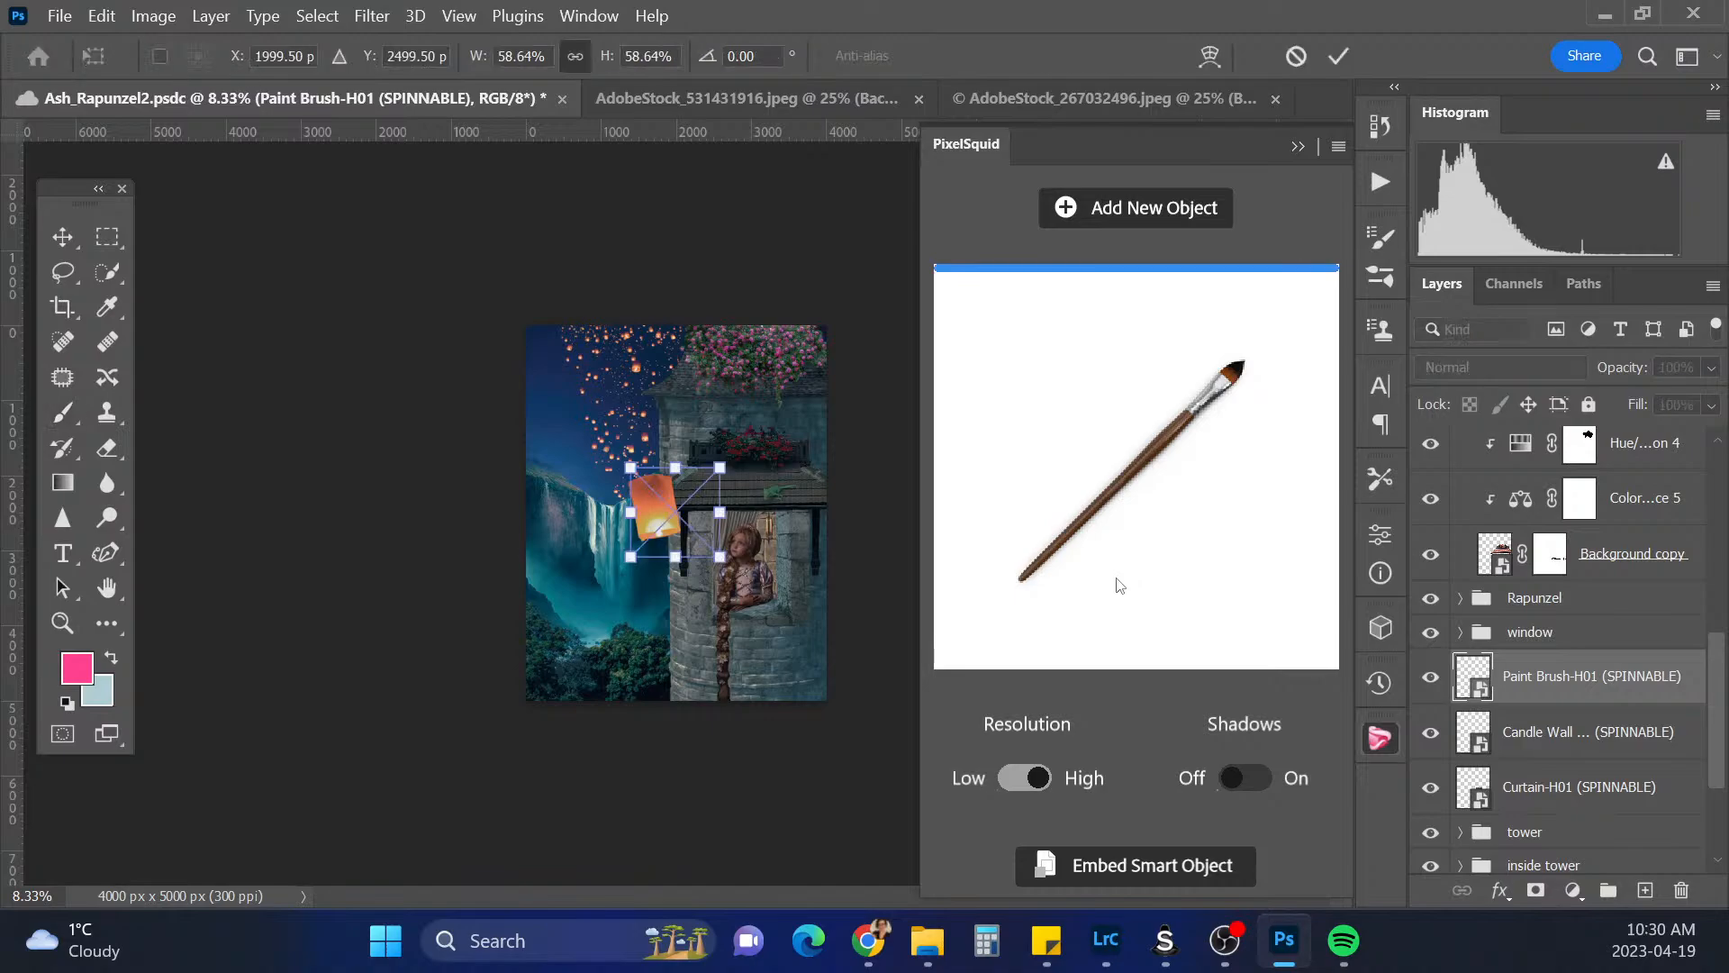
pyautogui.moveTo(696, 530); pyautogui.dragTo(765, 603)
pyautogui.moveTo(1609, 677)
pyautogui.mouseDown()
pyautogui.moveTo(1610, 572)
pyautogui.moveTo(1608, 588)
pyautogui.mouseUp()
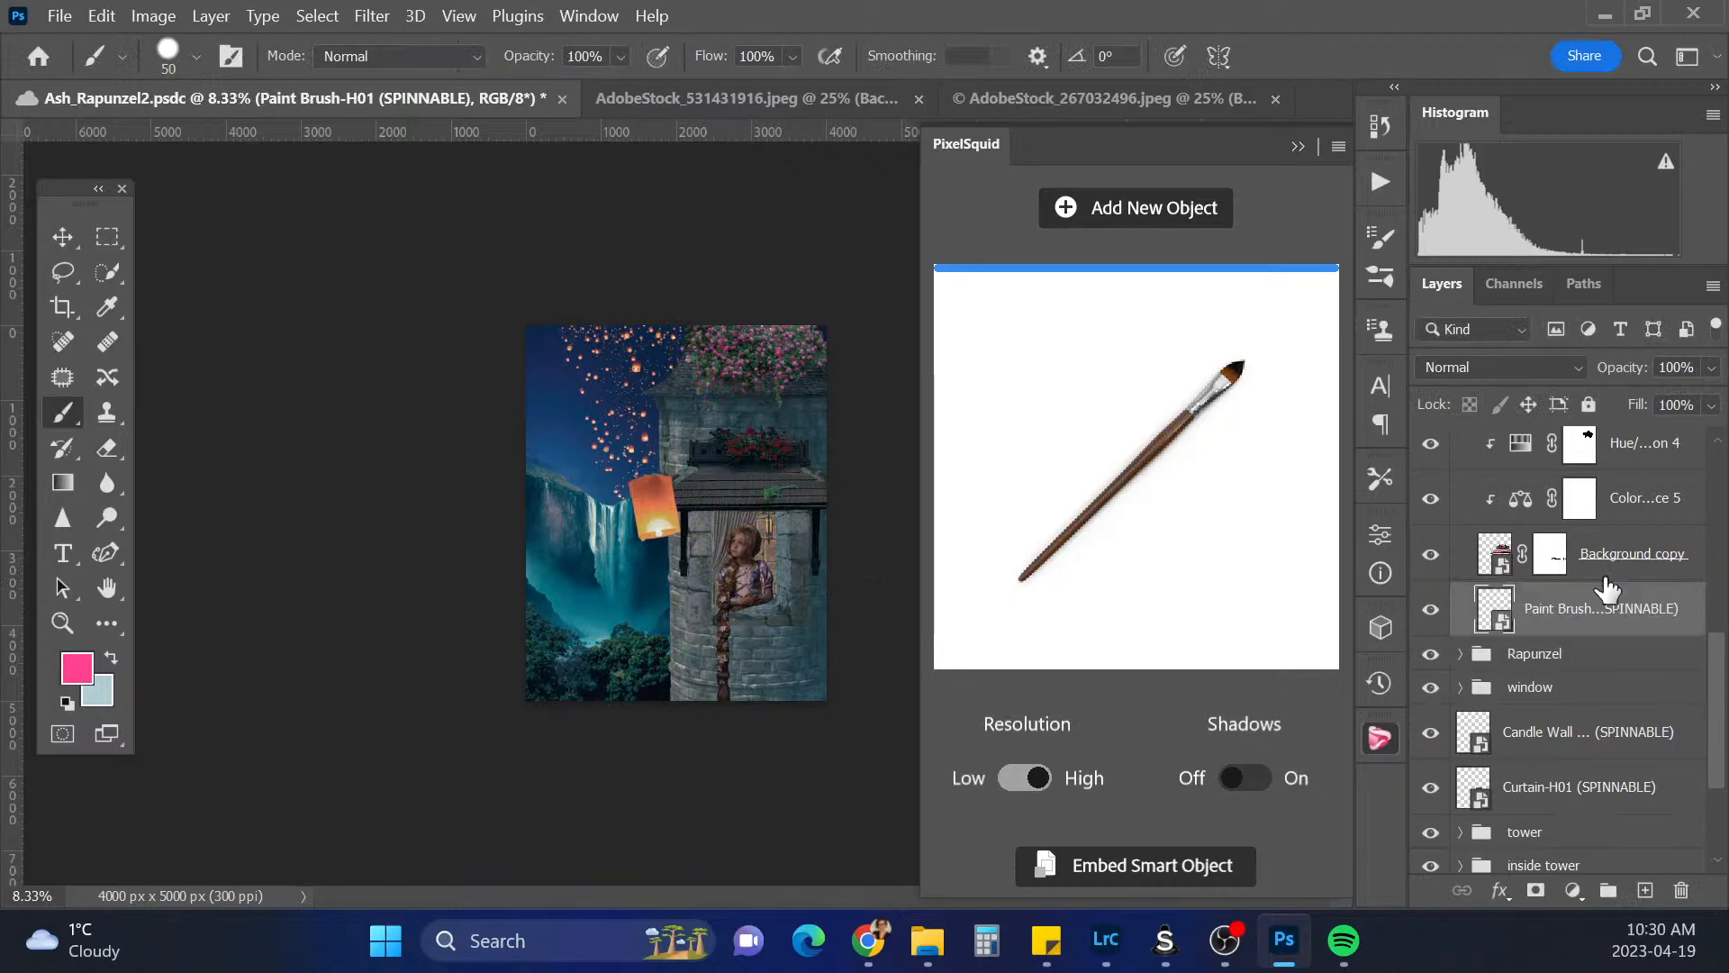
pyautogui.hotkey('ctrl', '+')
pyautogui.hotkey('ctrl', '+')
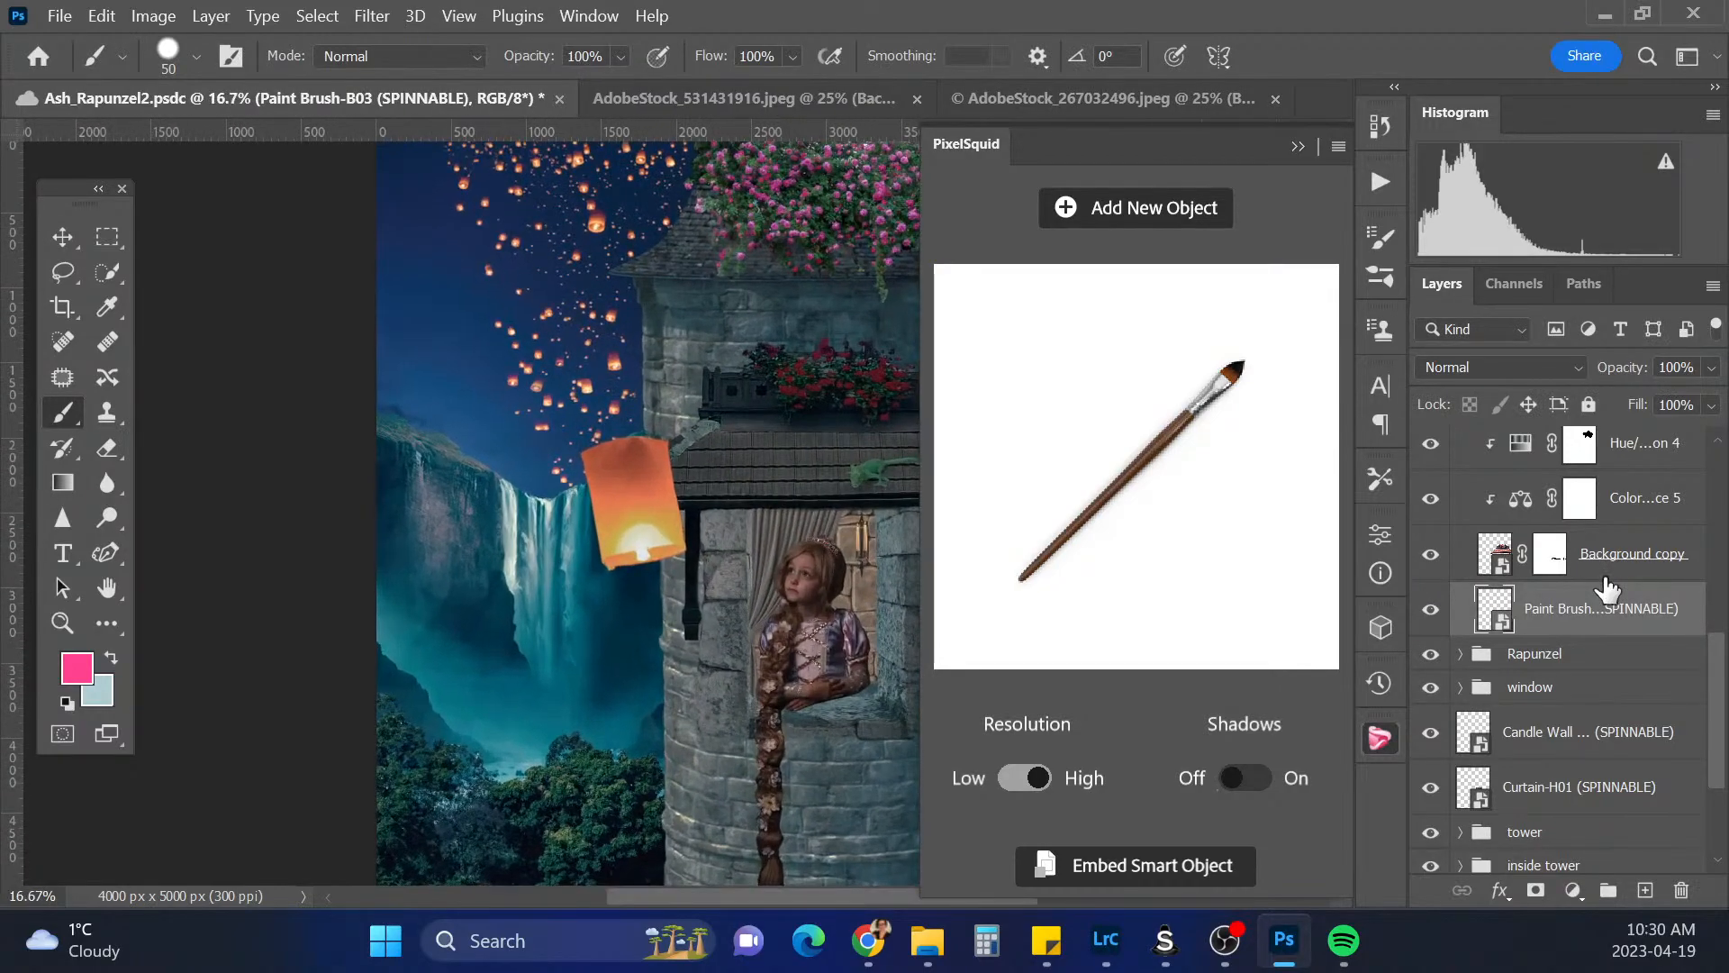
pyautogui.hotkey('ctrl', '+')
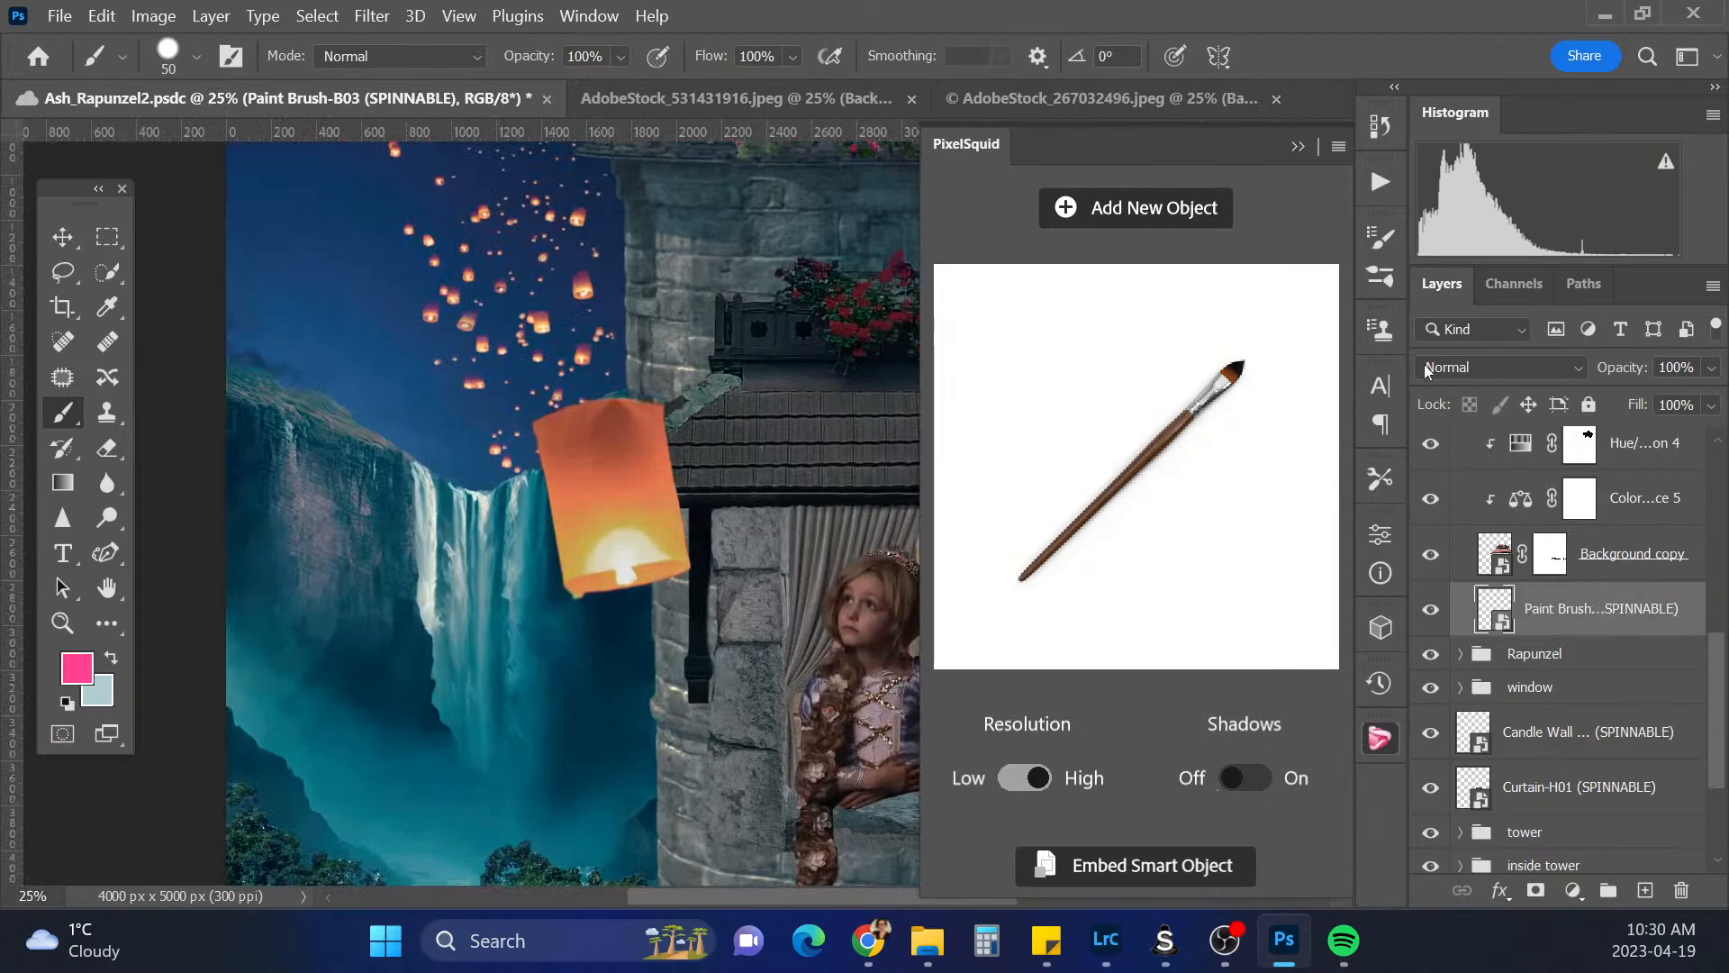
pyautogui.moveTo(1595, 613)
pyautogui.mouseDown()
pyautogui.moveTo(1618, 530)
pyautogui.moveTo(1597, 379)
pyautogui.moveTo(1599, 827)
pyautogui.moveTo(1574, 842)
pyautogui.mouseUp()
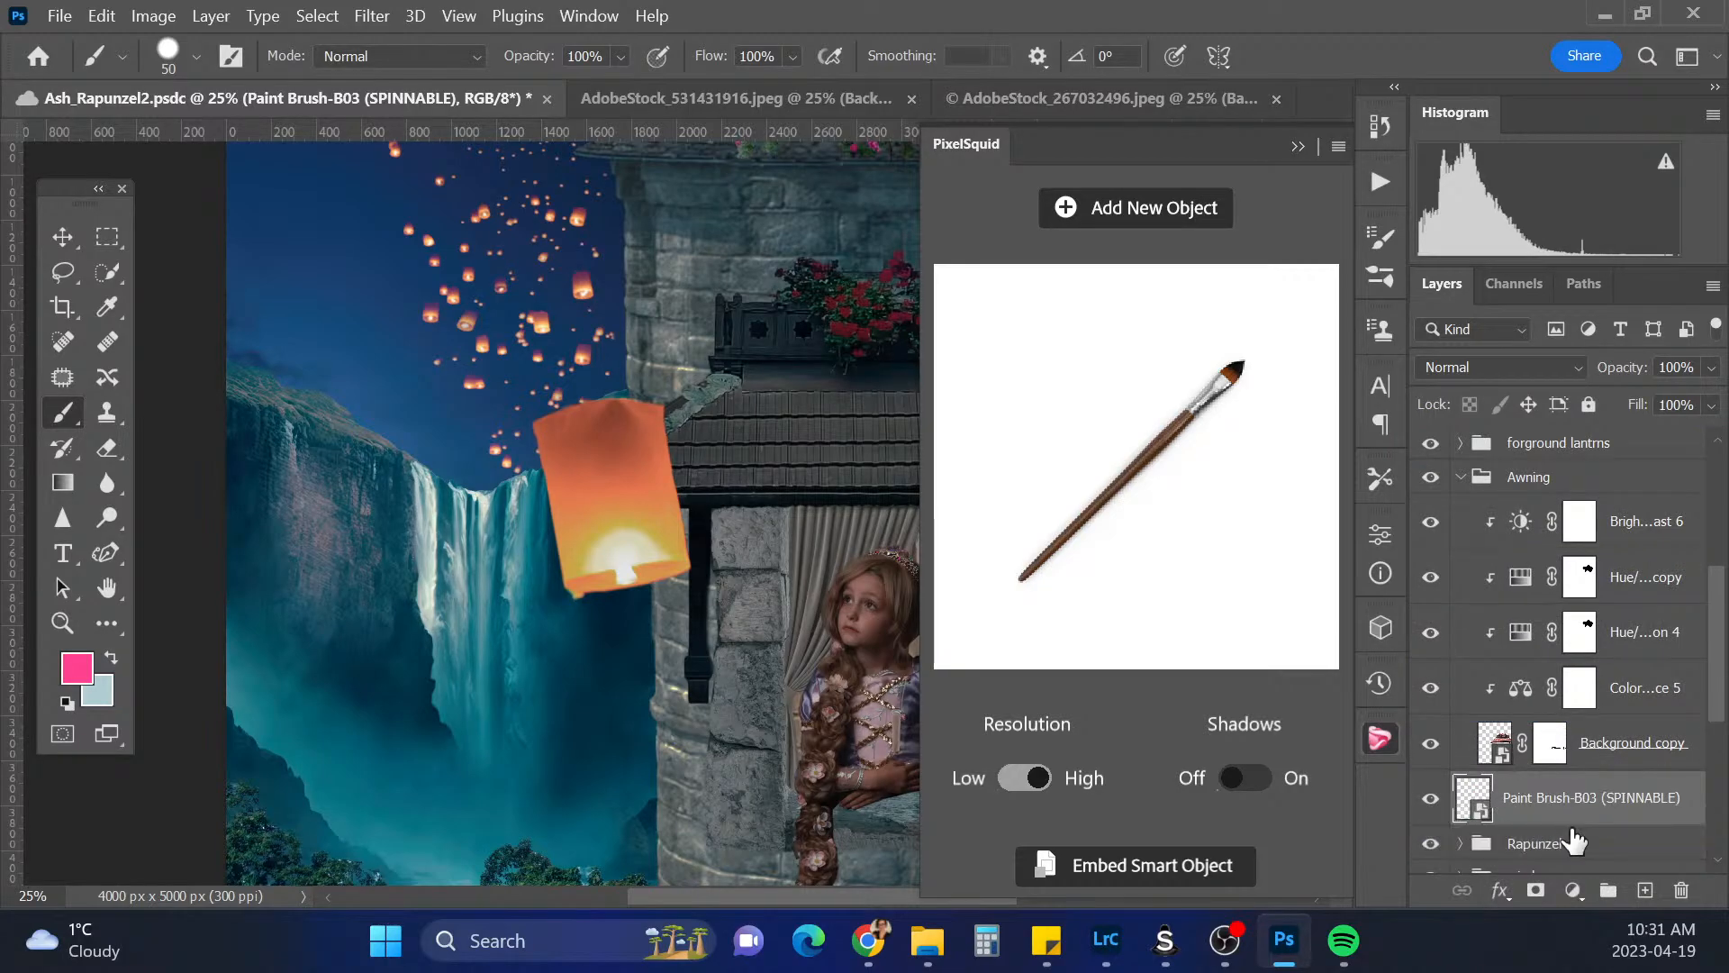
pyautogui.click(1298, 147)
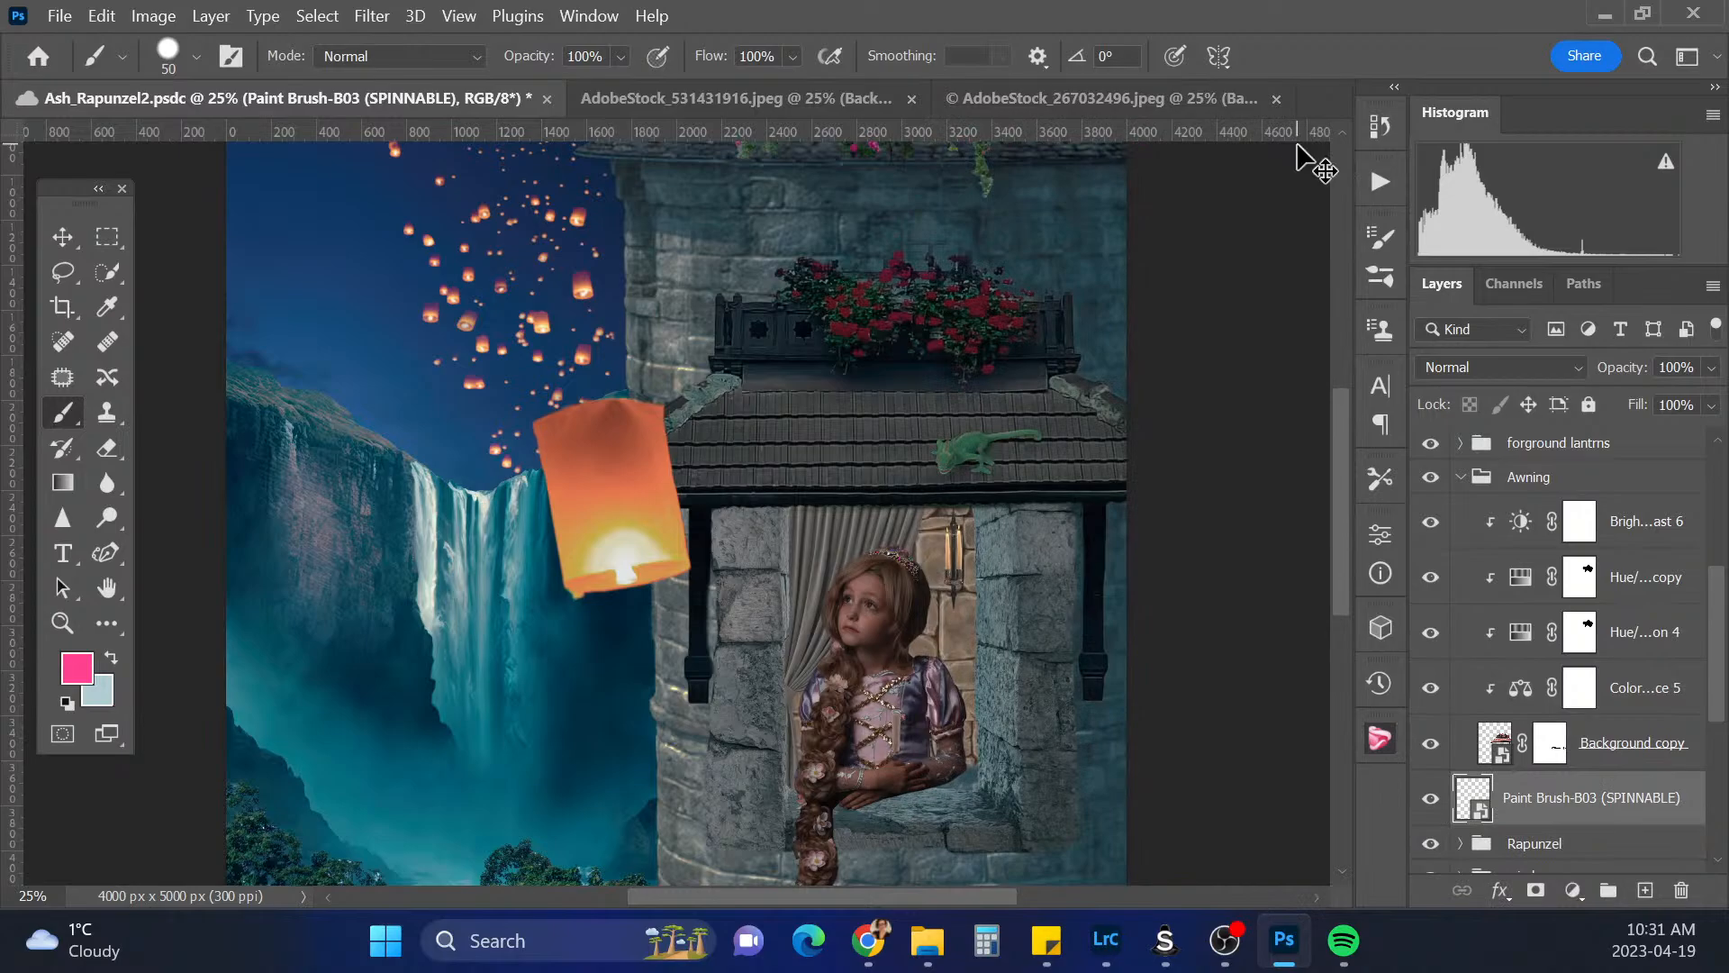
# Rotate the paint brush object about 40° and place it on the stone window frame beside Rapunzel's arm
pyautogui.hotkey('ctrl', 't')
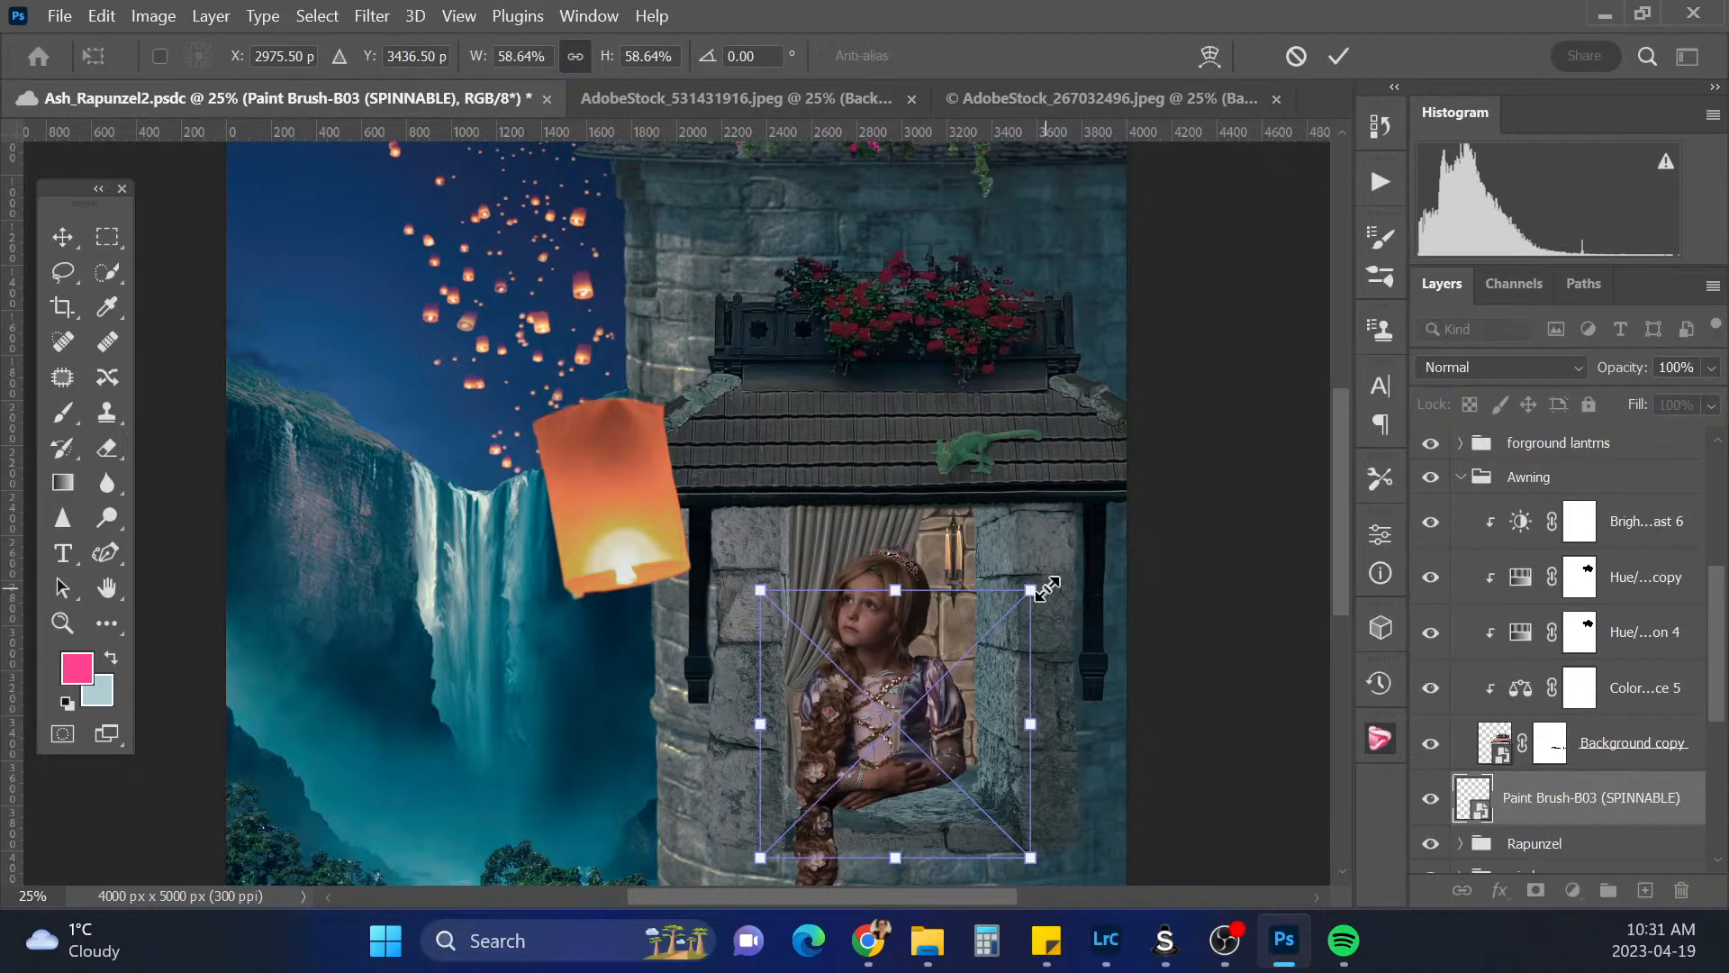
pyautogui.moveTo(1047, 581); pyautogui.dragTo(1114, 736)
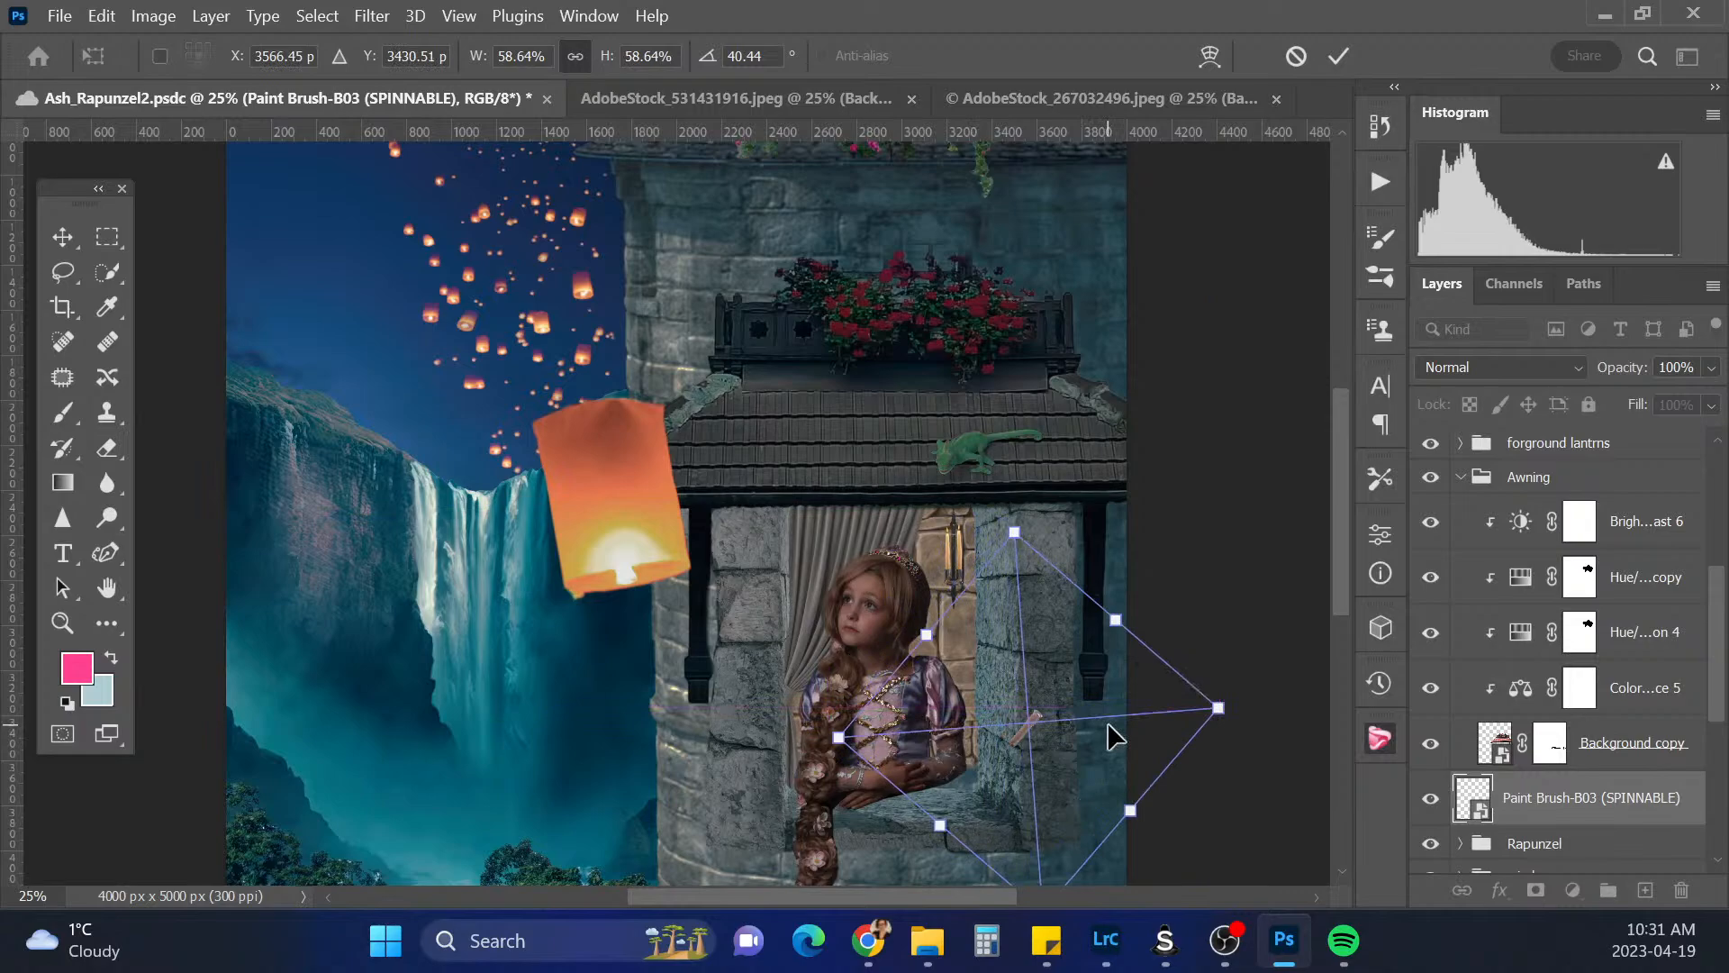
pyautogui.press('Return')
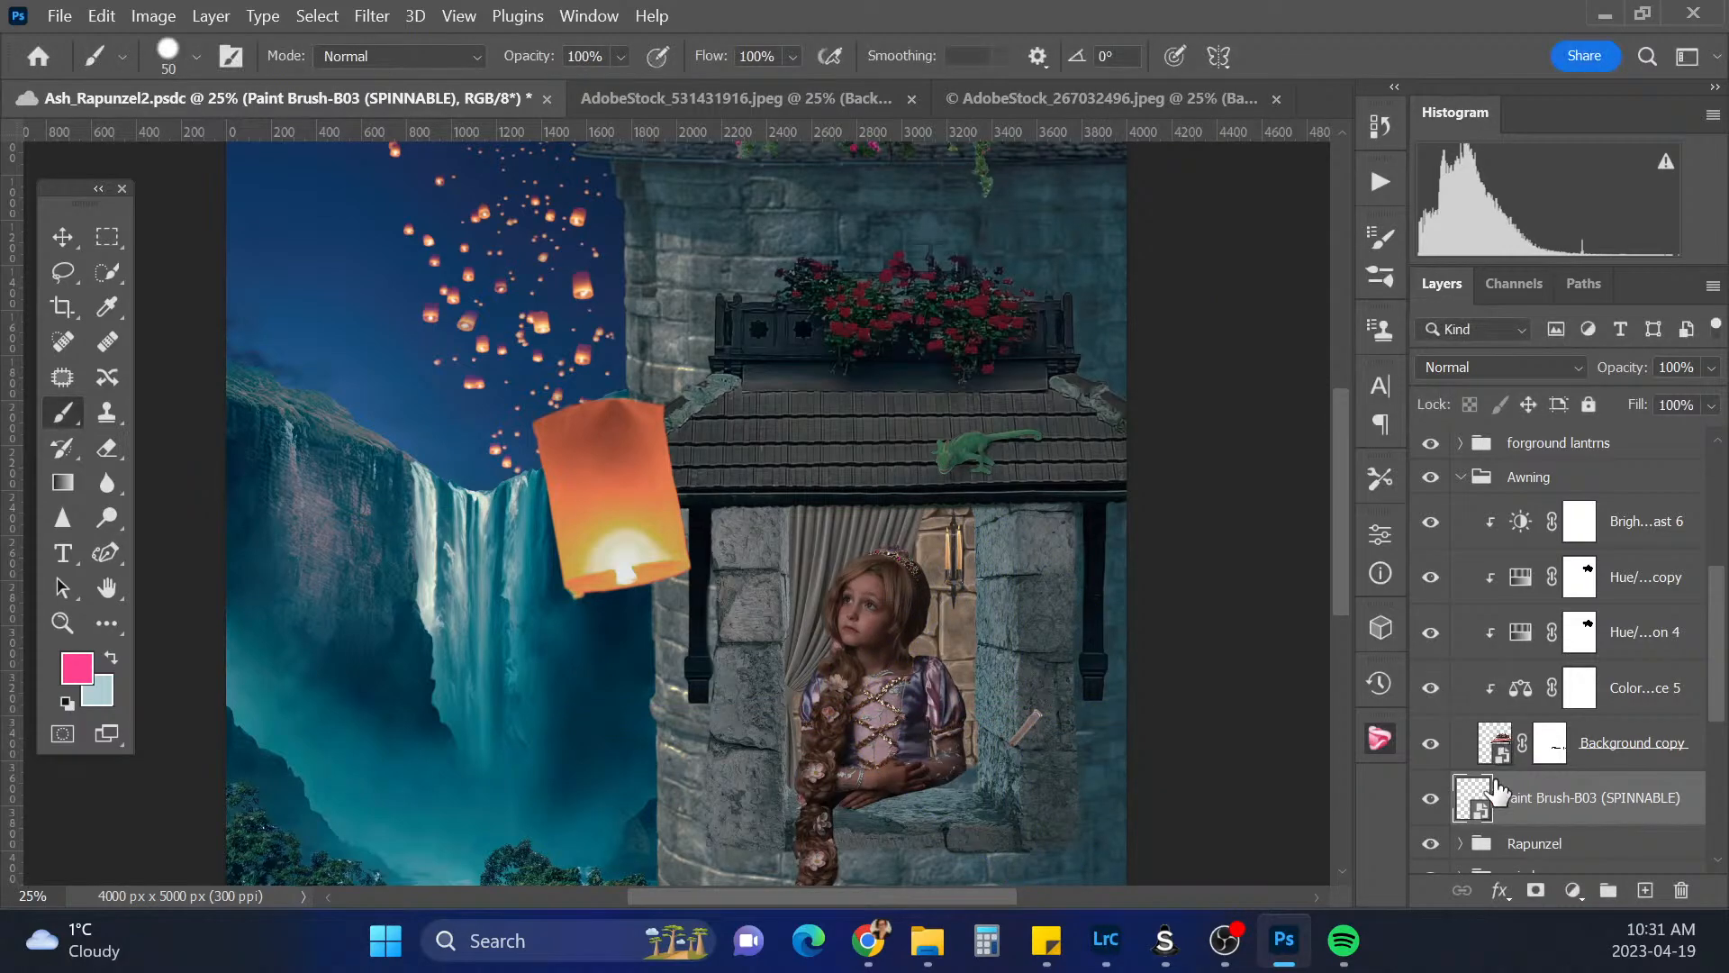
# Spin the paint brush object in PixelSquid to a steeper diagonal view showing its full length
pyautogui.click(1383, 741)
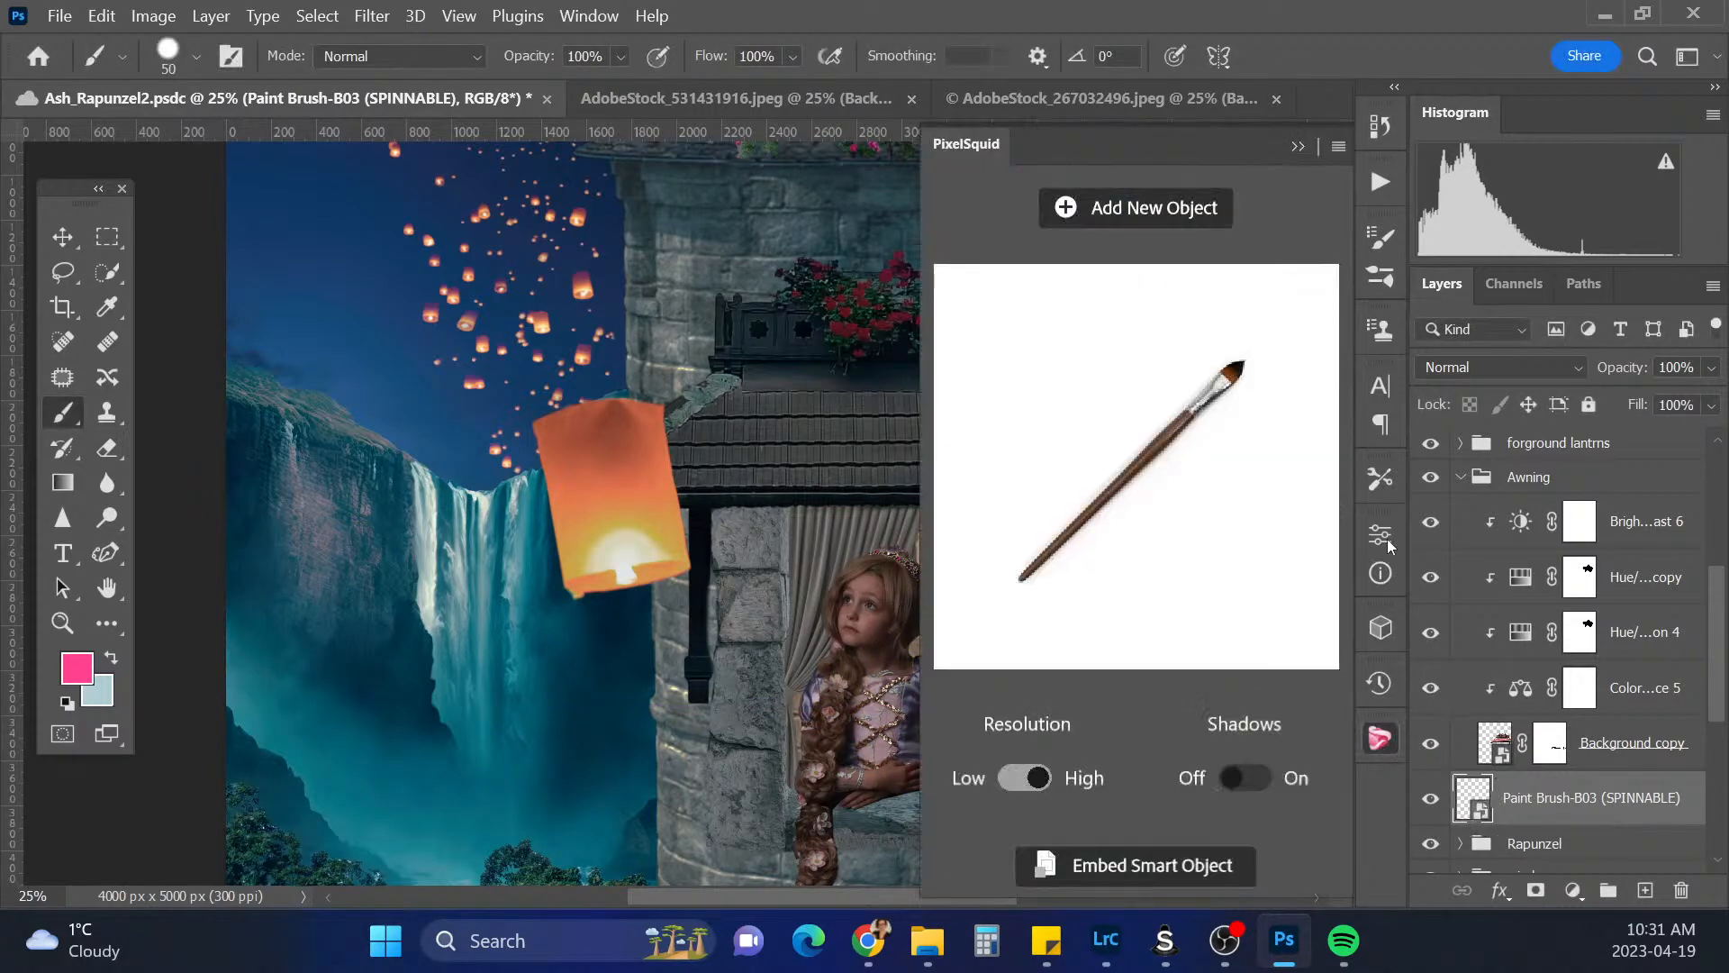
pyautogui.moveTo(1200, 446)
pyautogui.mouseDown()
pyautogui.moveTo(1180, 470)
pyautogui.moveTo(1181, 363)
pyautogui.moveTo(1162, 567)
pyautogui.moveTo(1192, 628)
pyautogui.moveTo(1238, 645)
pyautogui.moveTo(1276, 630)
pyautogui.moveTo(1212, 630)
pyautogui.moveTo(1233, 652)
pyautogui.moveTo(1216, 650)
pyautogui.mouseUp()
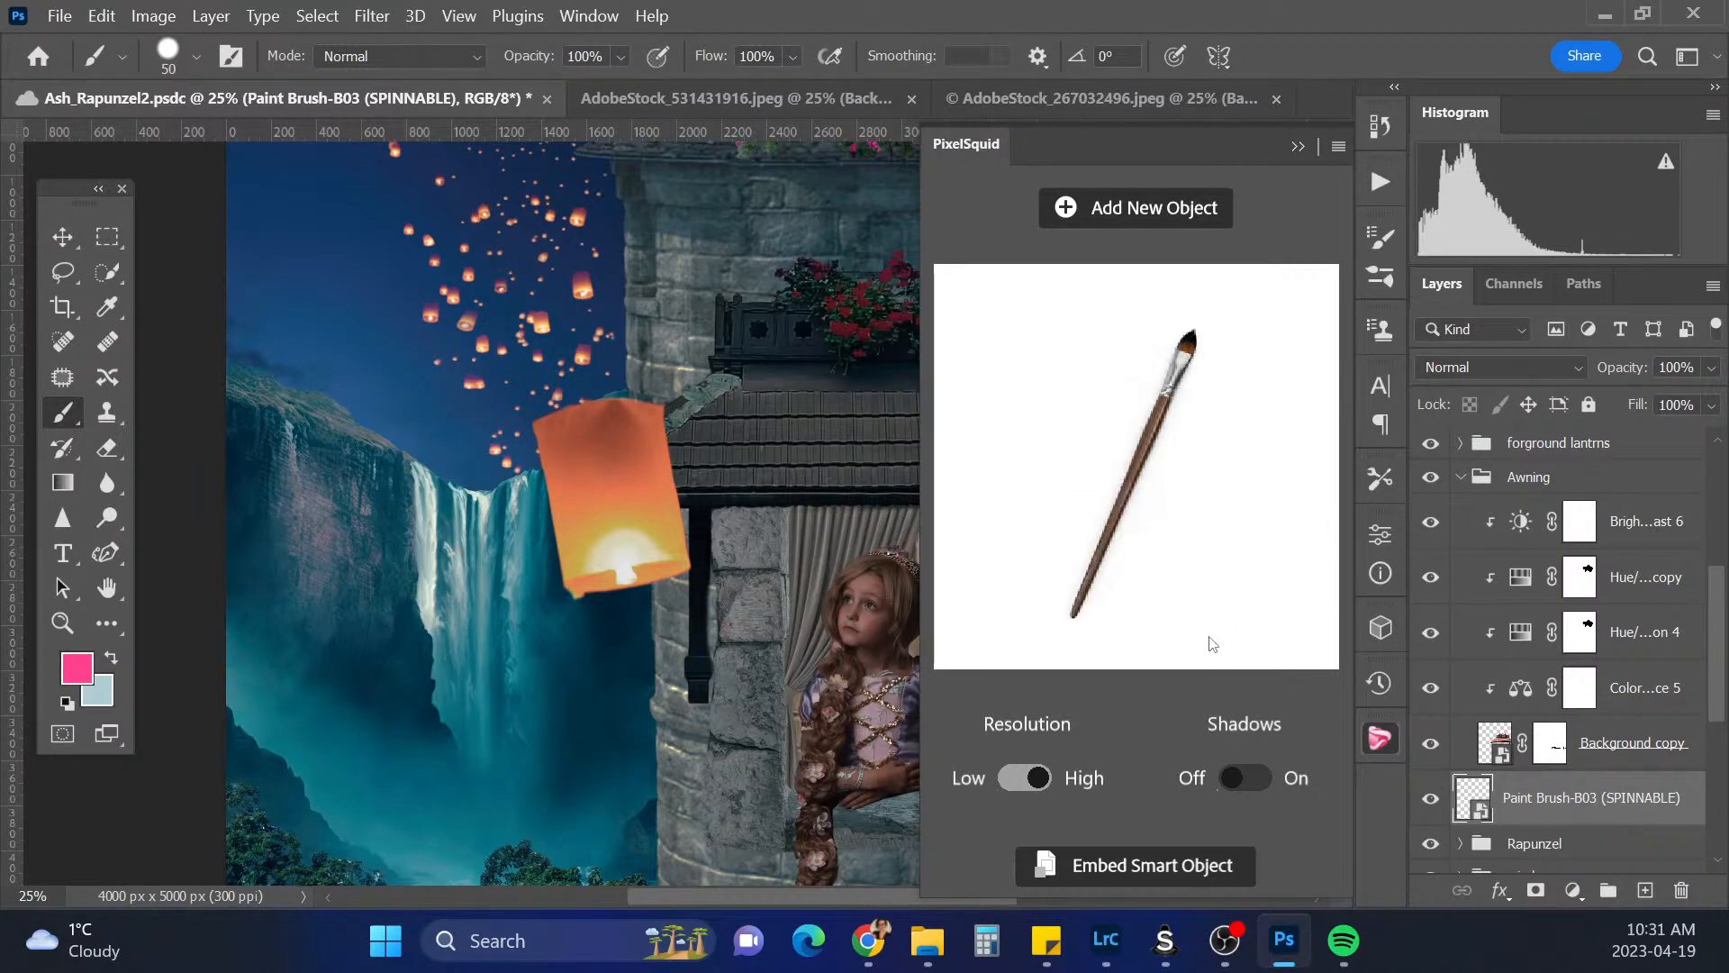
pyautogui.click(1305, 144)
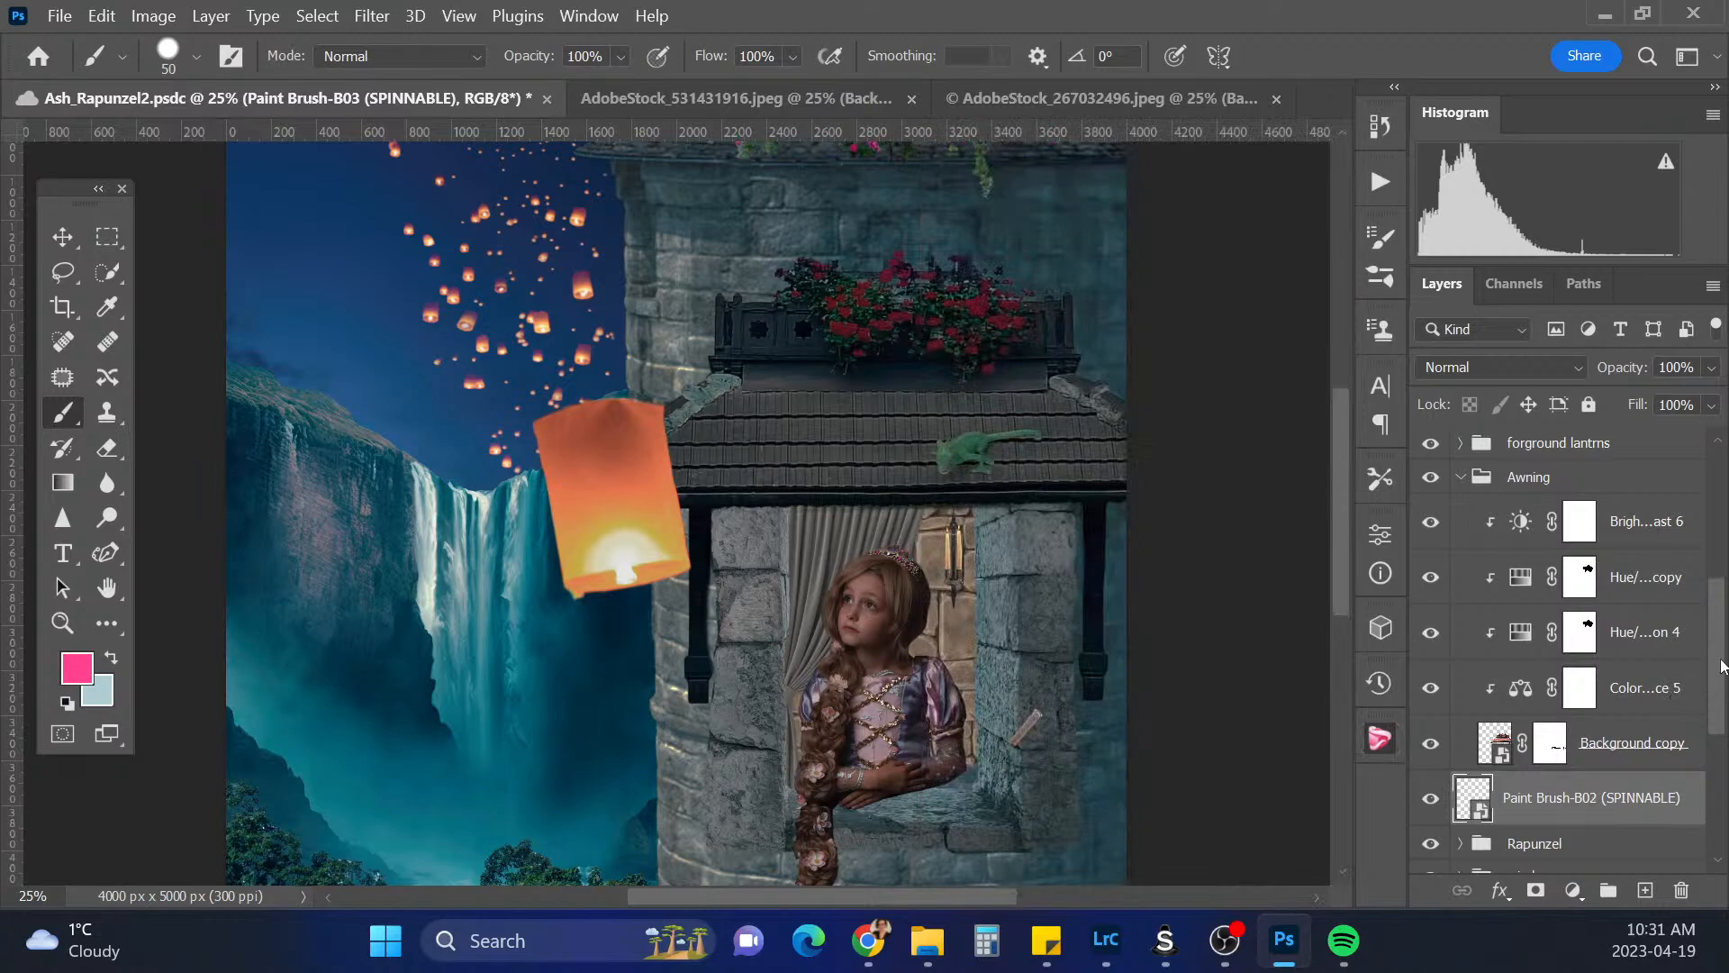
# Scale the paint brush to about 29%, rotate it to about 28° and place it over Rapunzel's hands
pyautogui.scroll(2, 1720, 618)
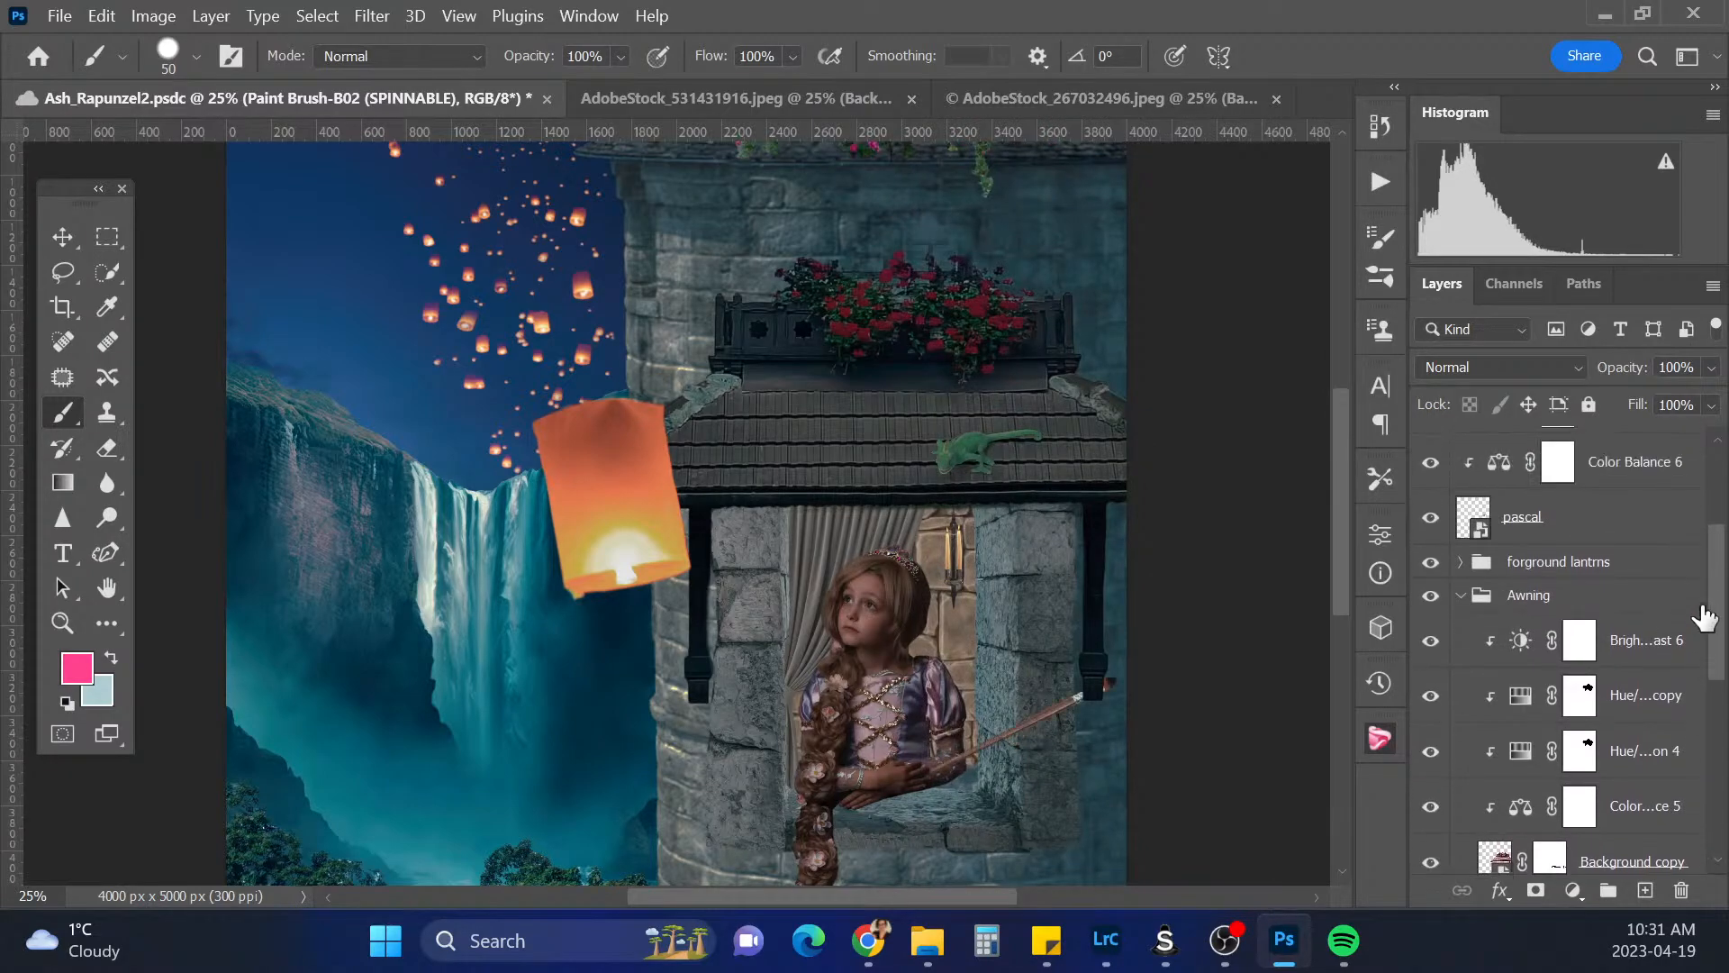
pyautogui.scroll(-3, 1721, 631)
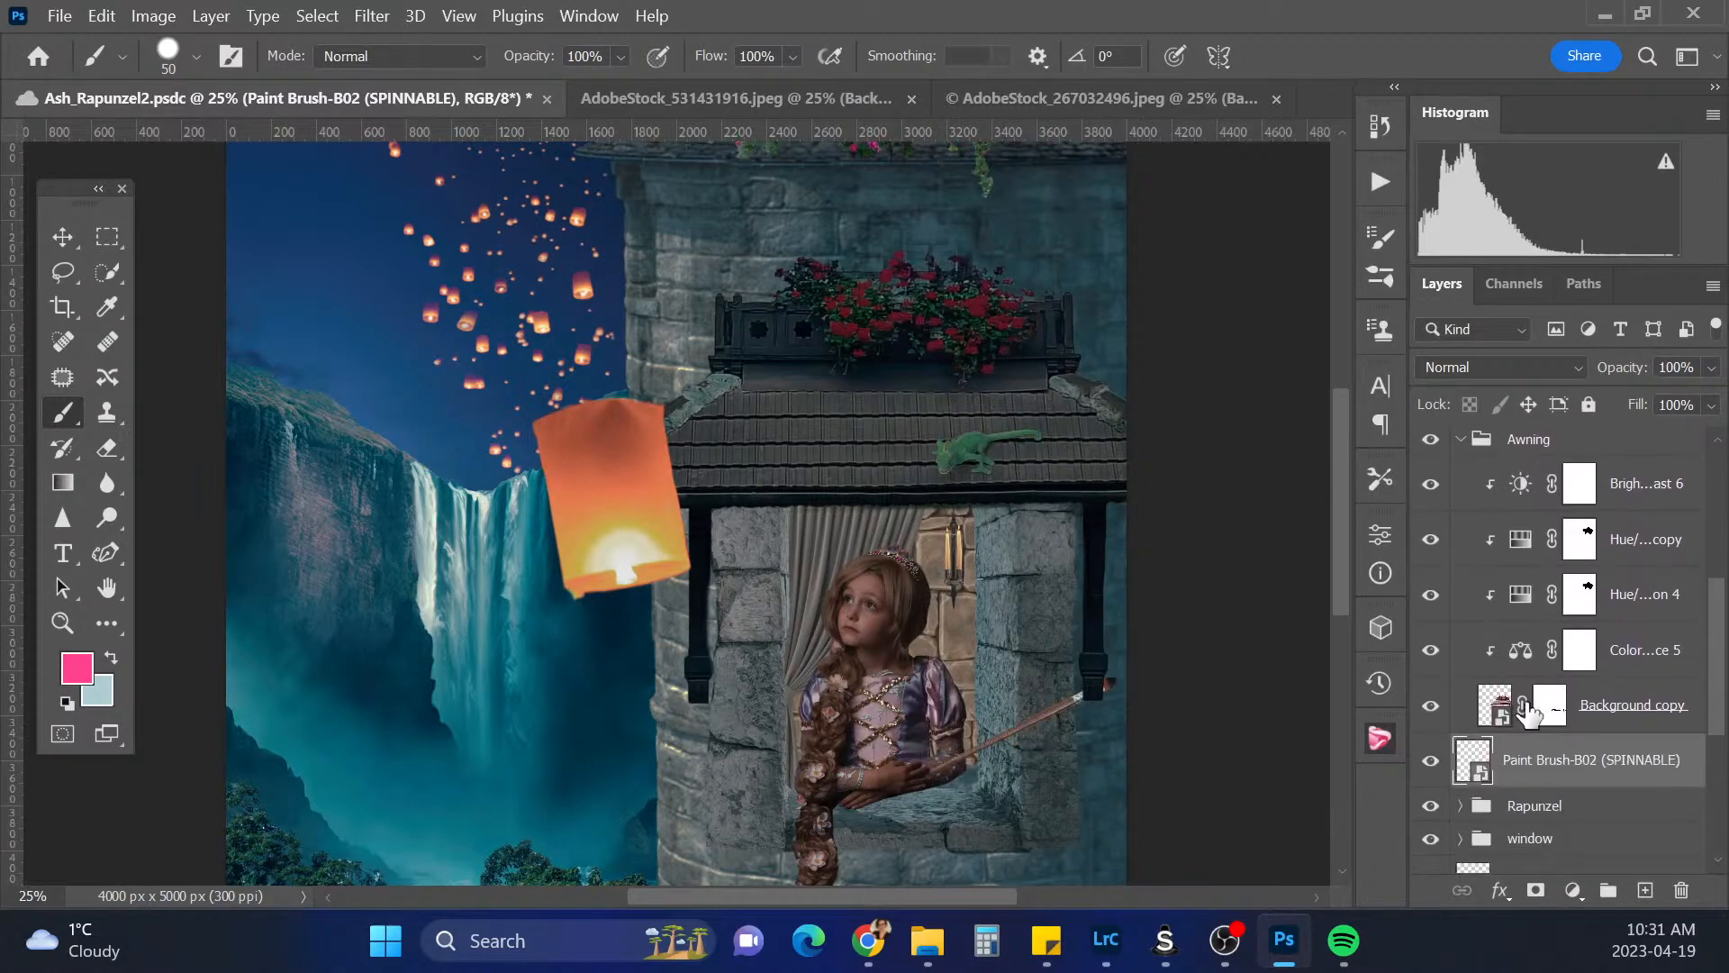
pyautogui.hotkey('ctrl', 't')
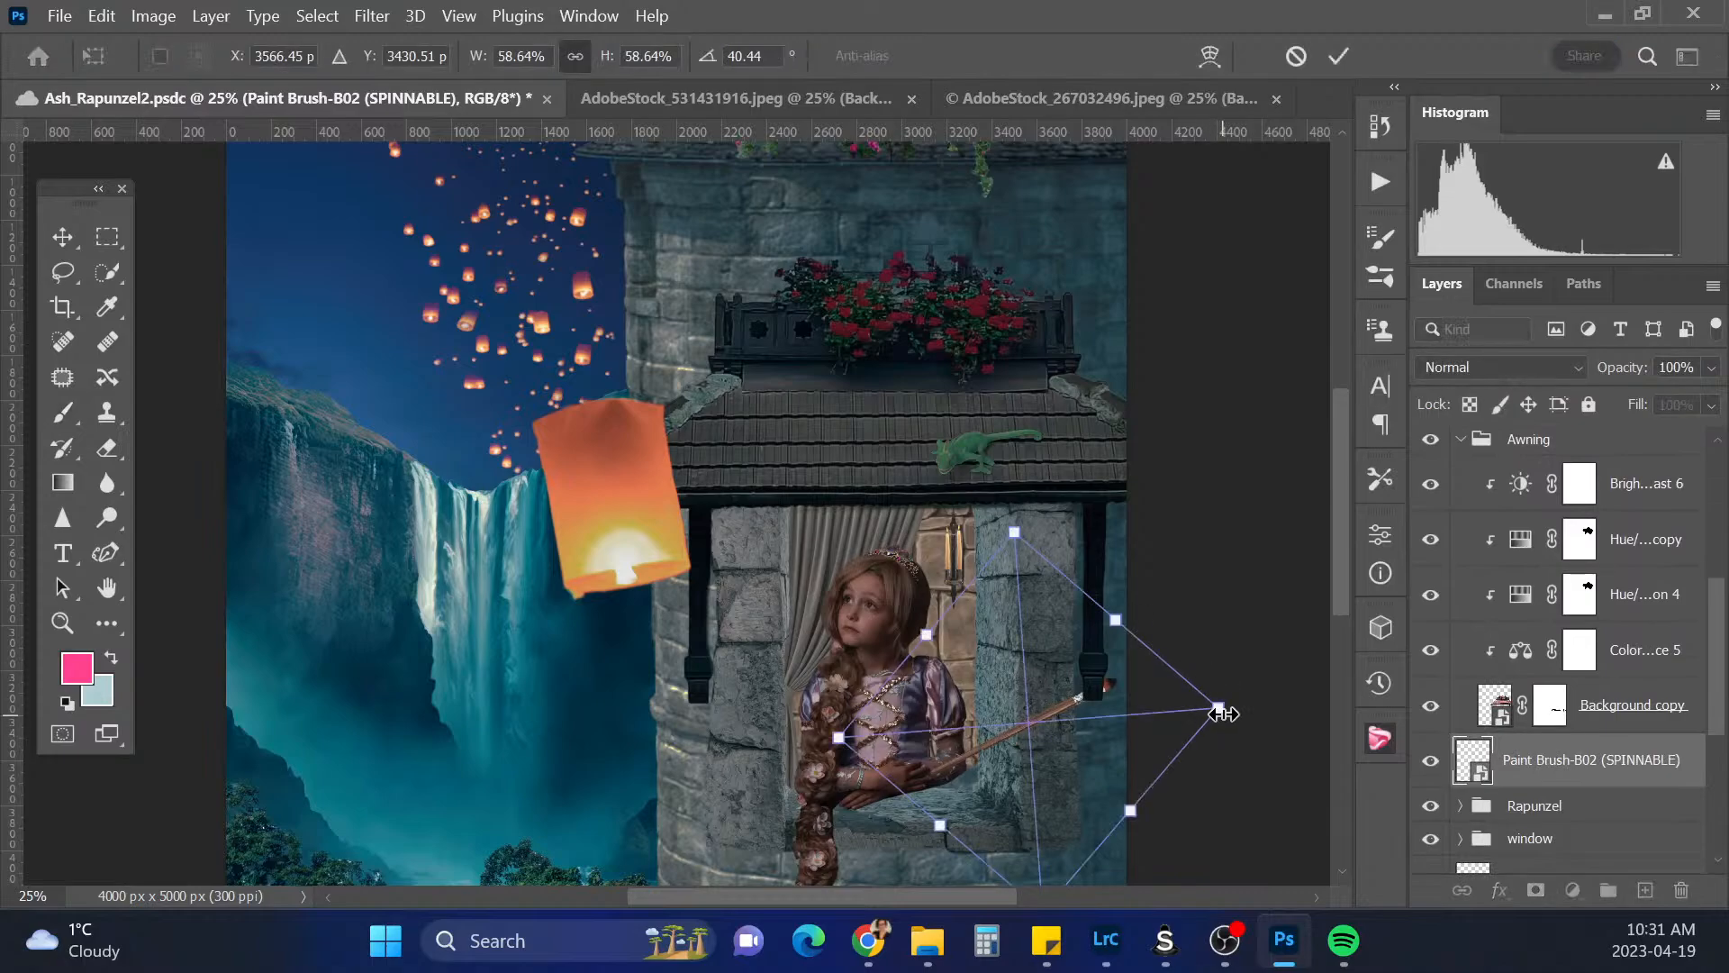
pyautogui.moveTo(1219, 706)
pyautogui.mouseDown()
pyautogui.moveTo(1031, 752)
pyautogui.moveTo(1063, 687)
pyautogui.moveTo(1052, 667)
pyautogui.mouseUp()
pyautogui.moveTo(990, 749)
pyautogui.mouseDown()
pyautogui.moveTo(975, 769)
pyautogui.moveTo(980, 754)
pyautogui.mouseUp()
pyautogui.moveTo(1041, 682); pyautogui.dragTo(960, 757)
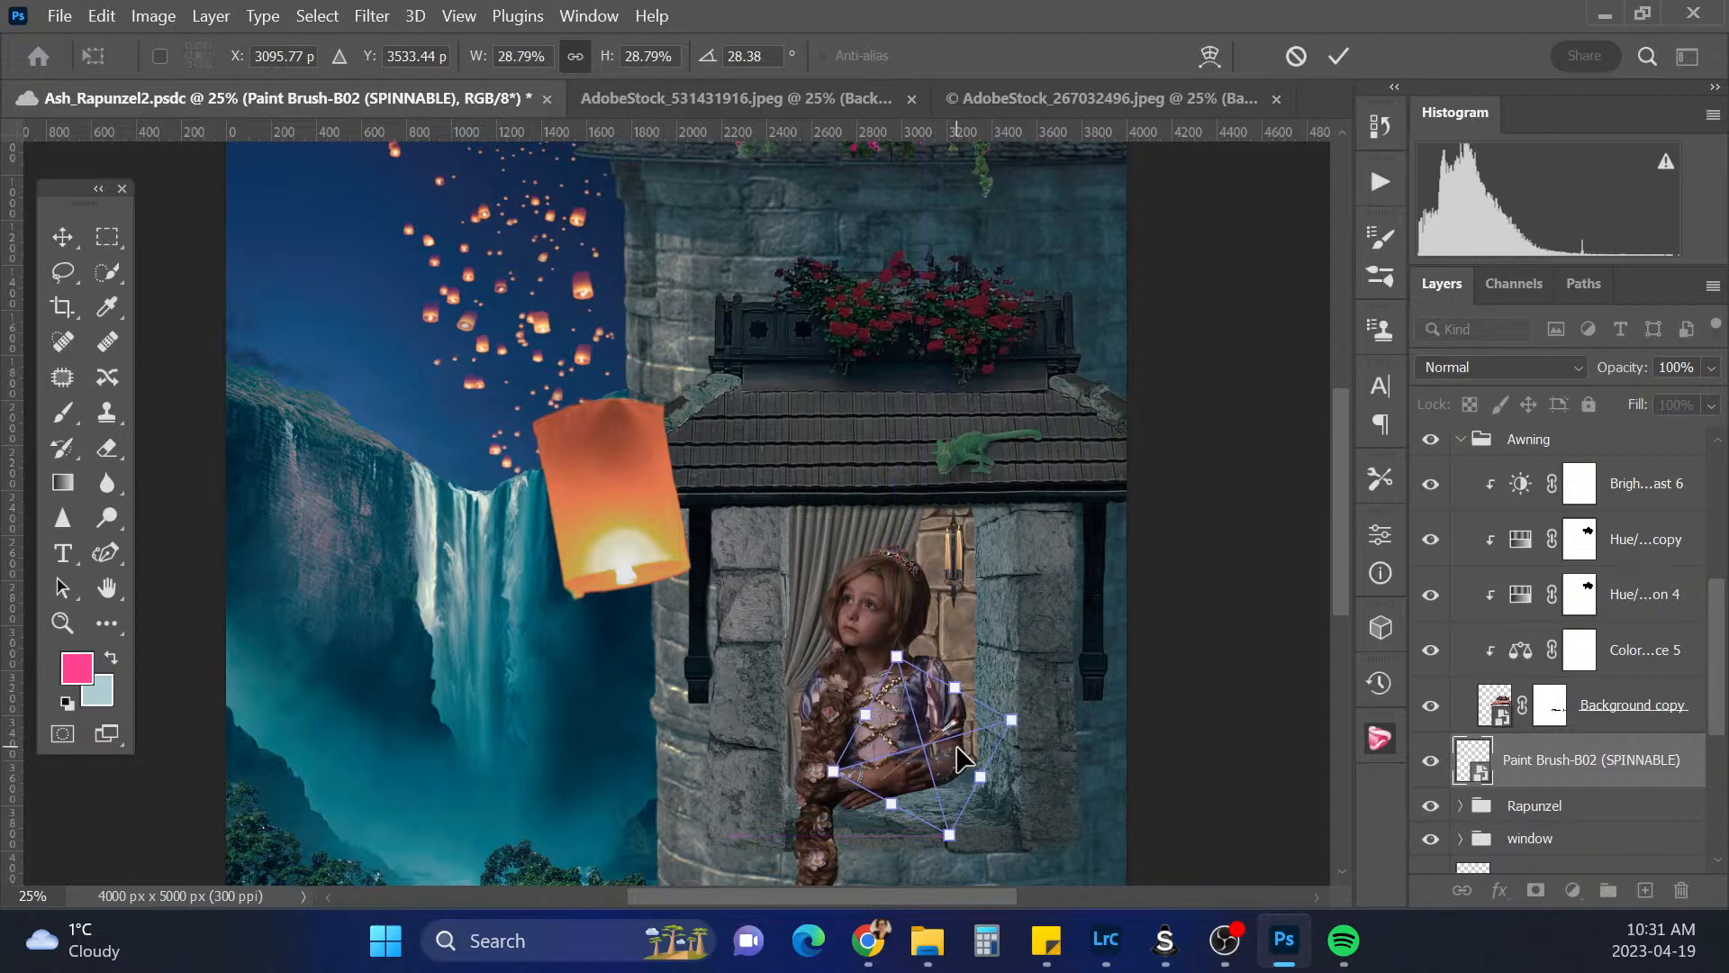
# Nudge the paint brush slightly left and down so it lines up with Rapunzel's hand
pyautogui.press('Left')
pyautogui.press('Left')
pyautogui.press('Left')
pyautogui.press('Left')
pyautogui.press('Left')
pyautogui.press('Left')
pyautogui.press('Down')
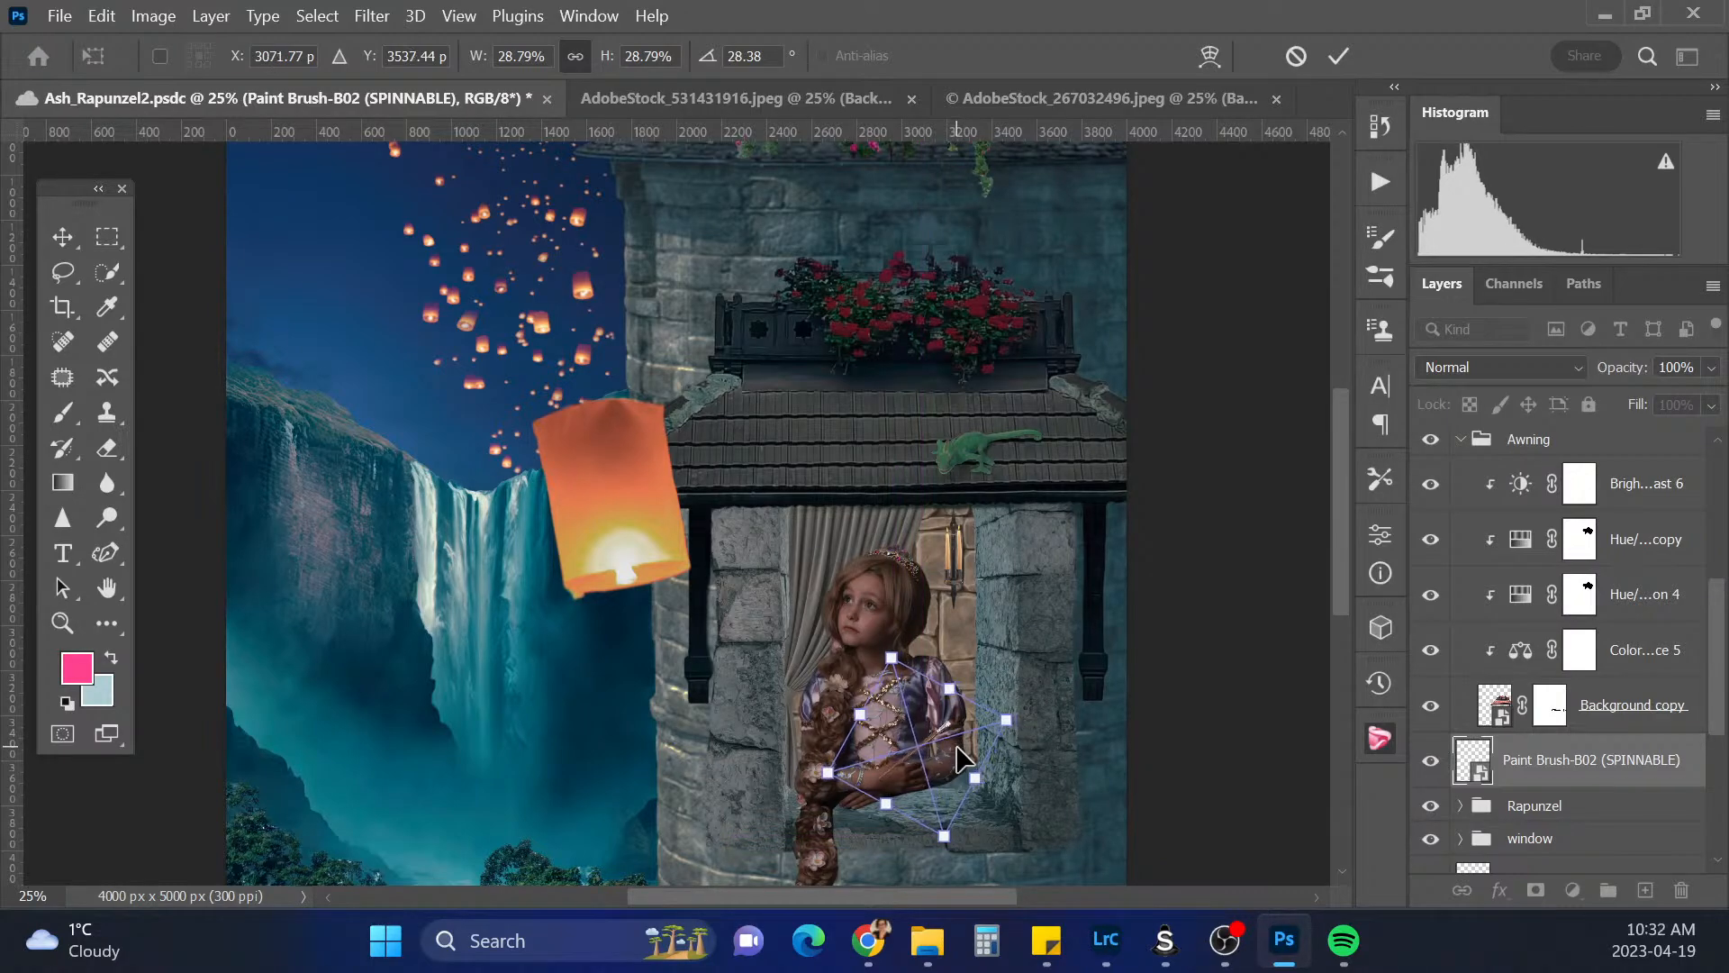
pyautogui.press('Down')
pyautogui.press('Down')
pyautogui.press('Down')
pyautogui.press('Down')
pyautogui.press('Down')
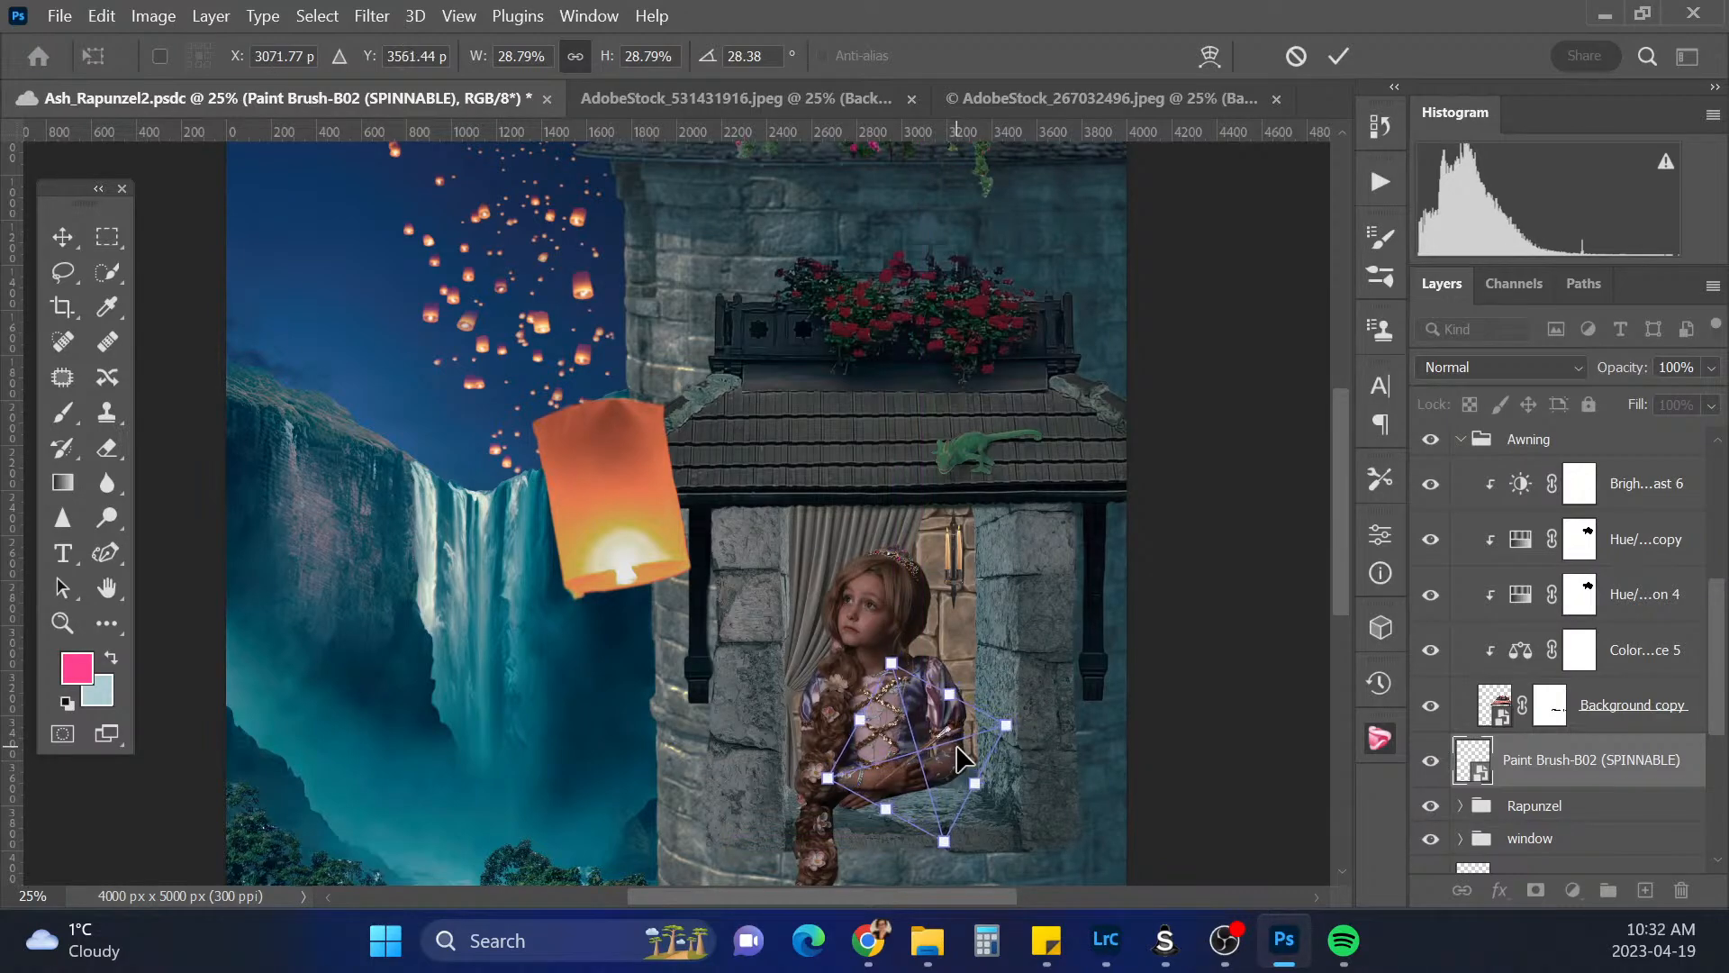
pyautogui.press('Left')
pyautogui.press('Down')
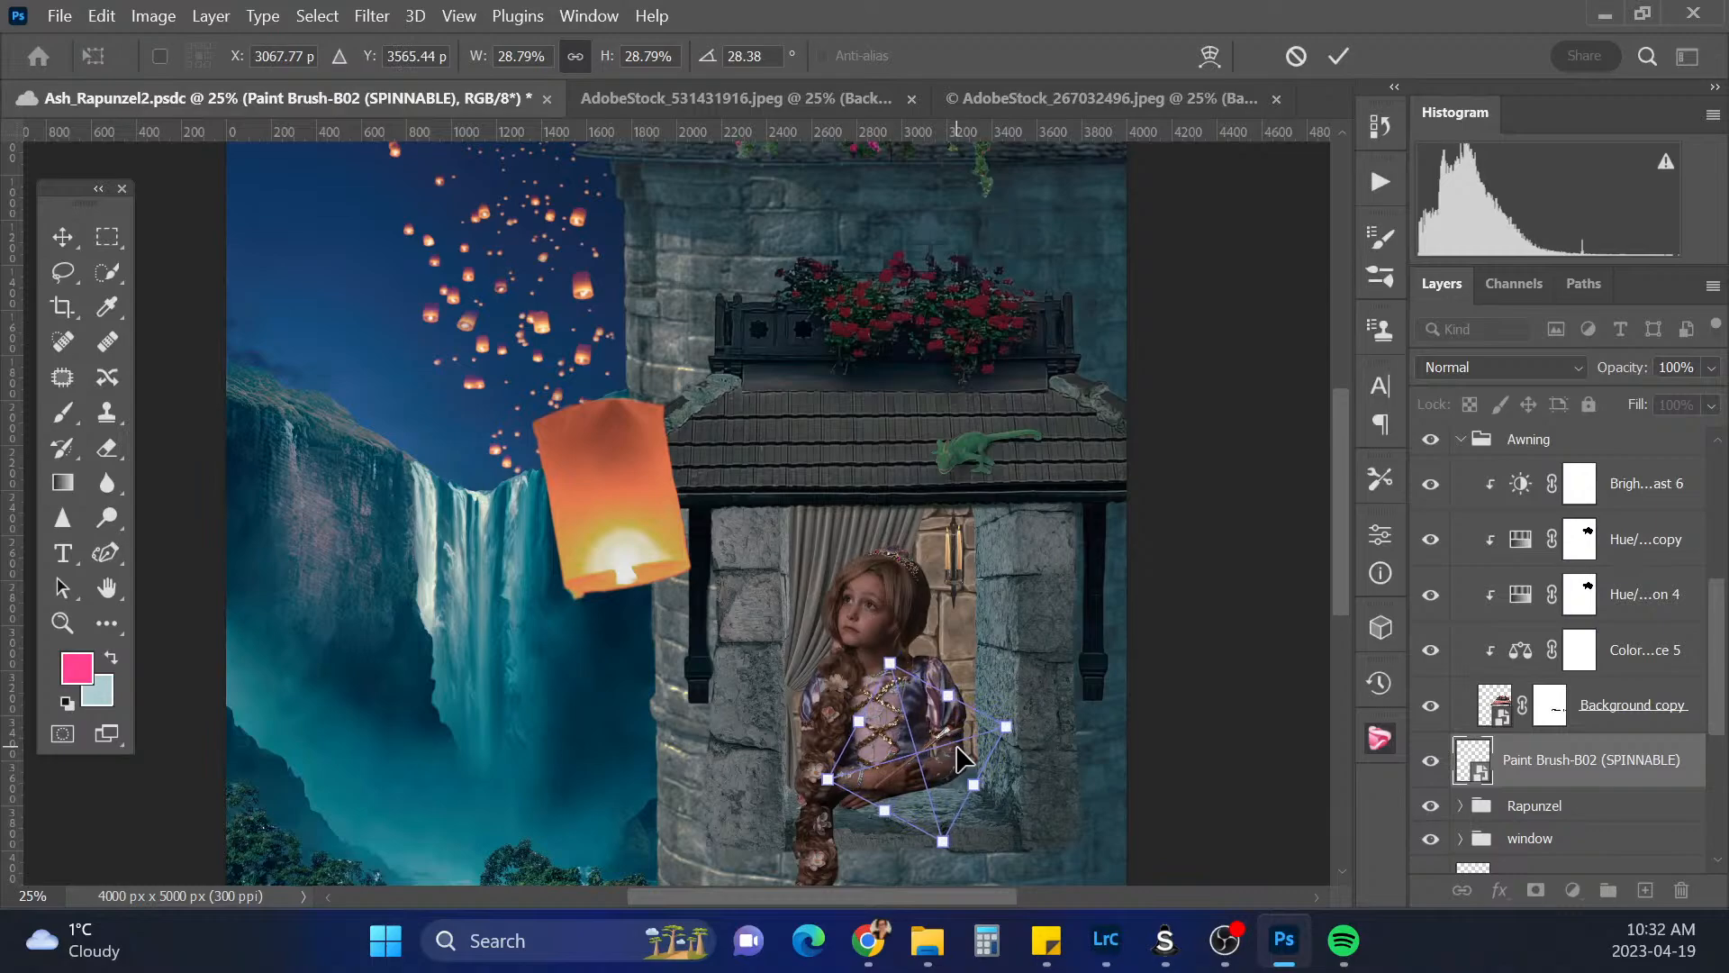
# Rotate the paint brush to about 34.5°, shift it slightly toward her hand and commit the transform
pyautogui.moveTo(1023, 722); pyautogui.dragTo(1018, 688)
pyautogui.moveTo(962, 746)
pyautogui.mouseDown()
pyautogui.moveTo(946, 754)
pyautogui.moveTo(960, 733)
pyautogui.moveTo(963, 748)
pyautogui.moveTo(1025, 727)
pyautogui.moveTo(977, 761)
pyautogui.moveTo(955, 744)
pyautogui.mouseUp()
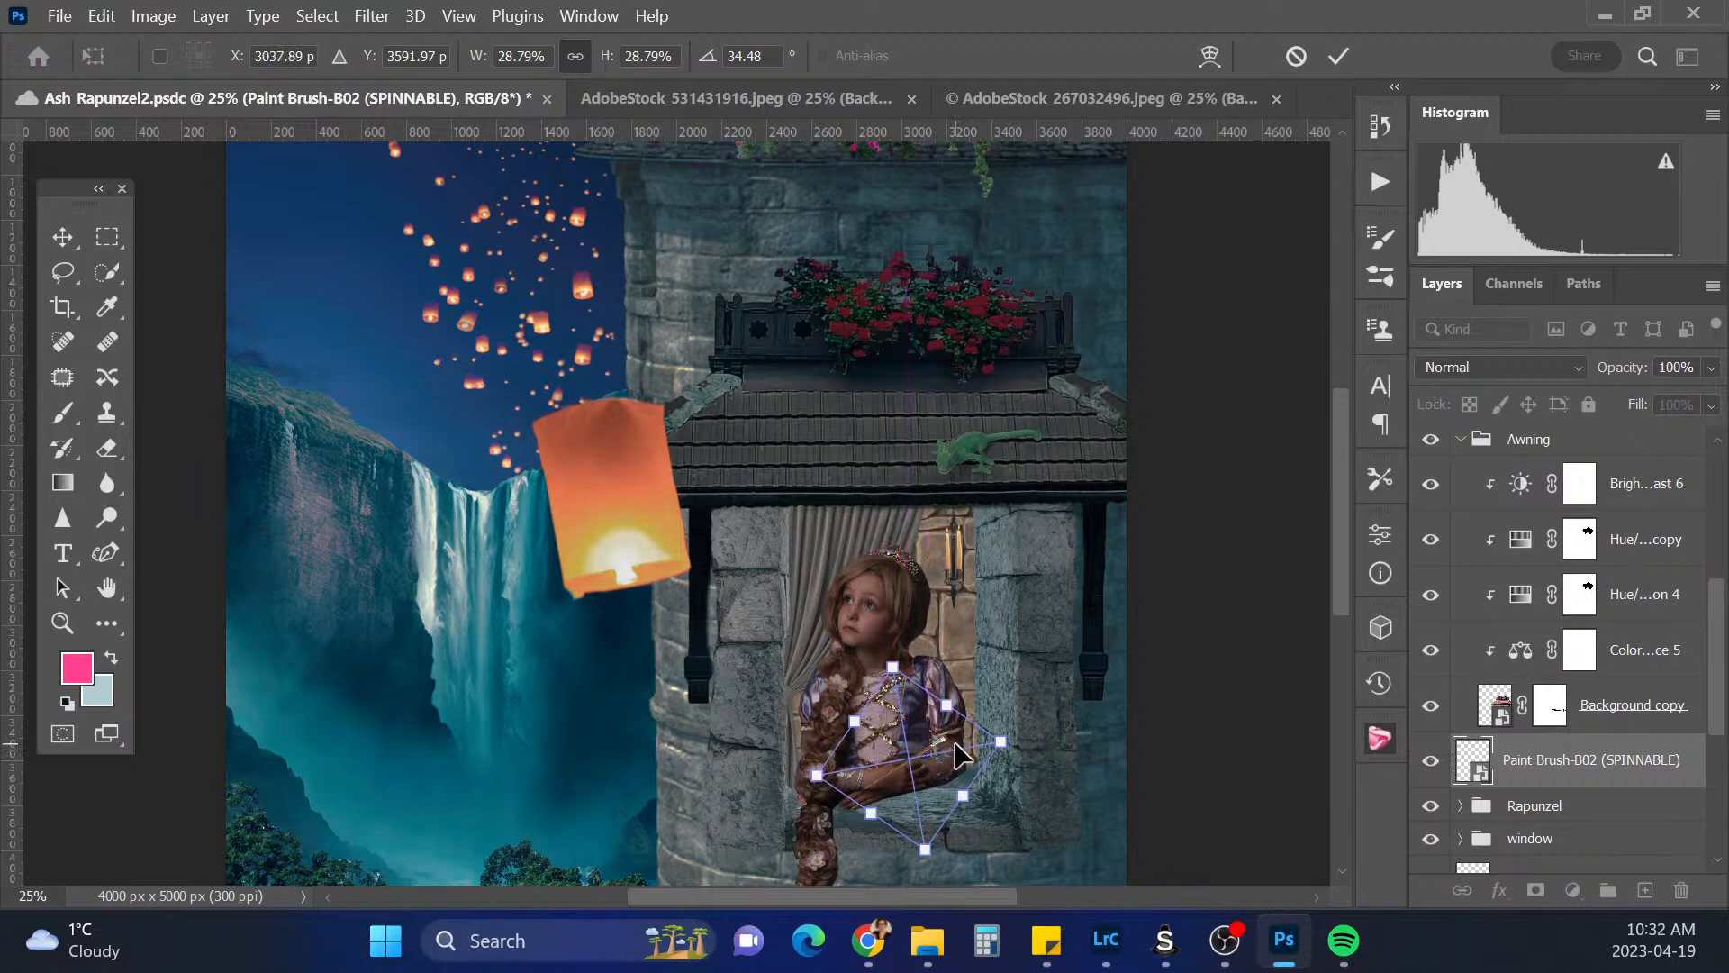
pyautogui.press('Return')
# Add a layer mask to the paint brush and mask out the handle where it crosses Rapunzel's hand and forearm
pyautogui.press('b')
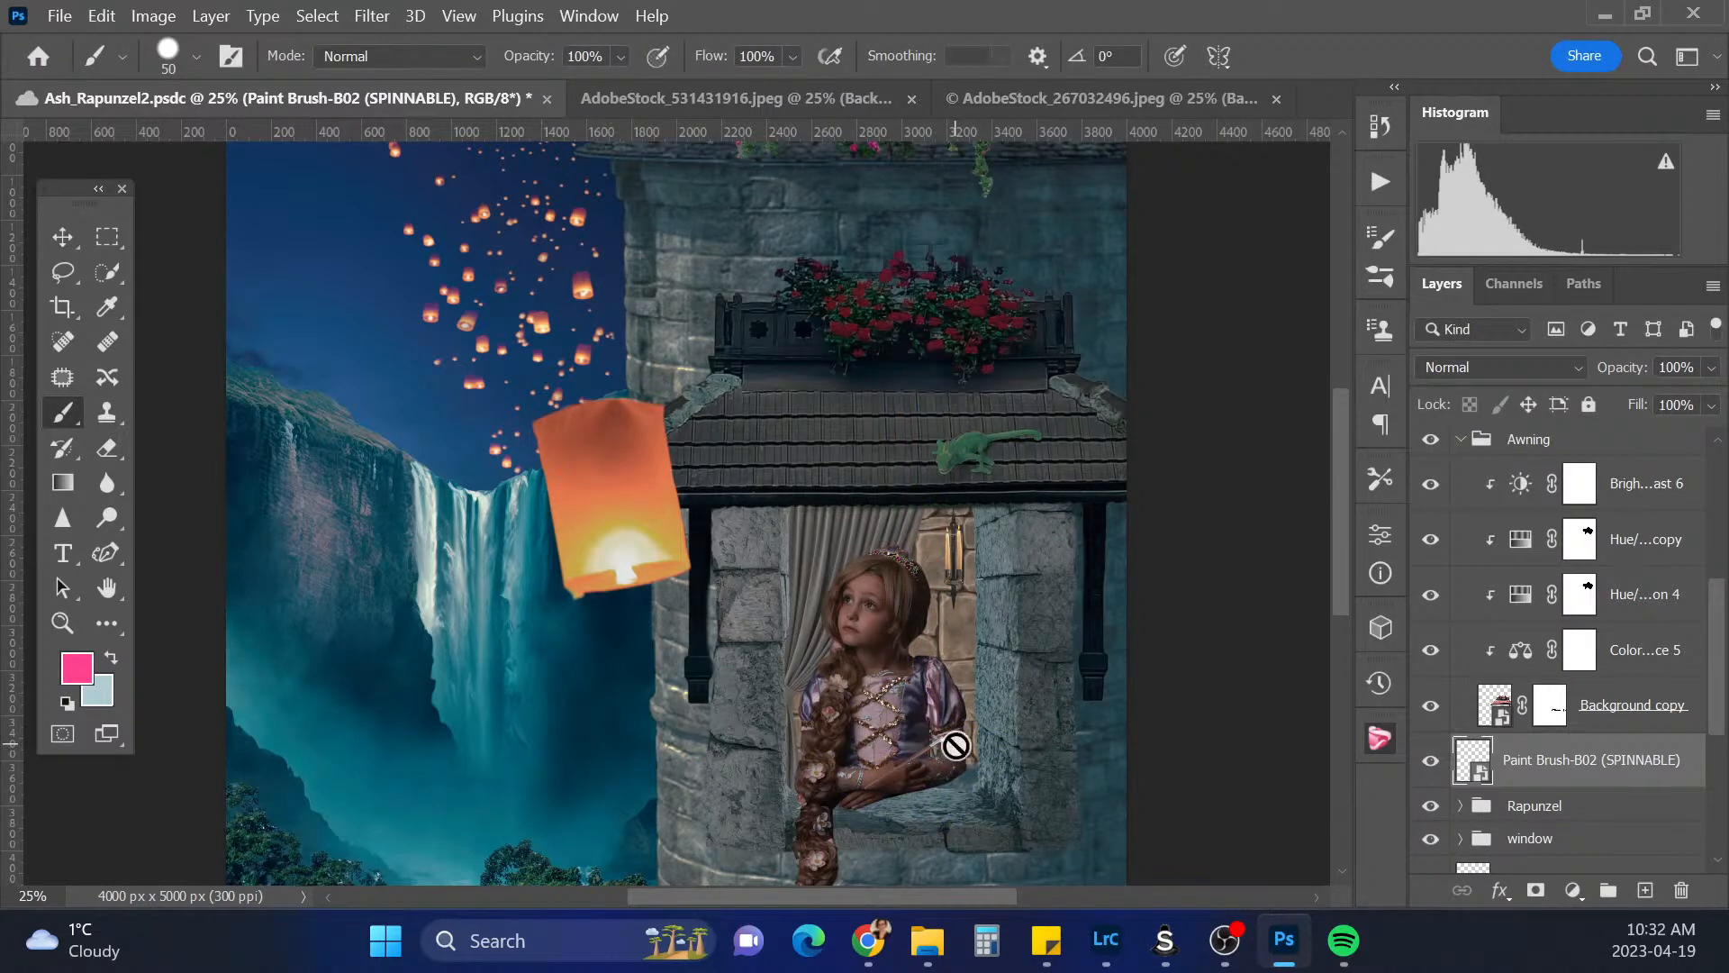
pyautogui.click(1536, 890)
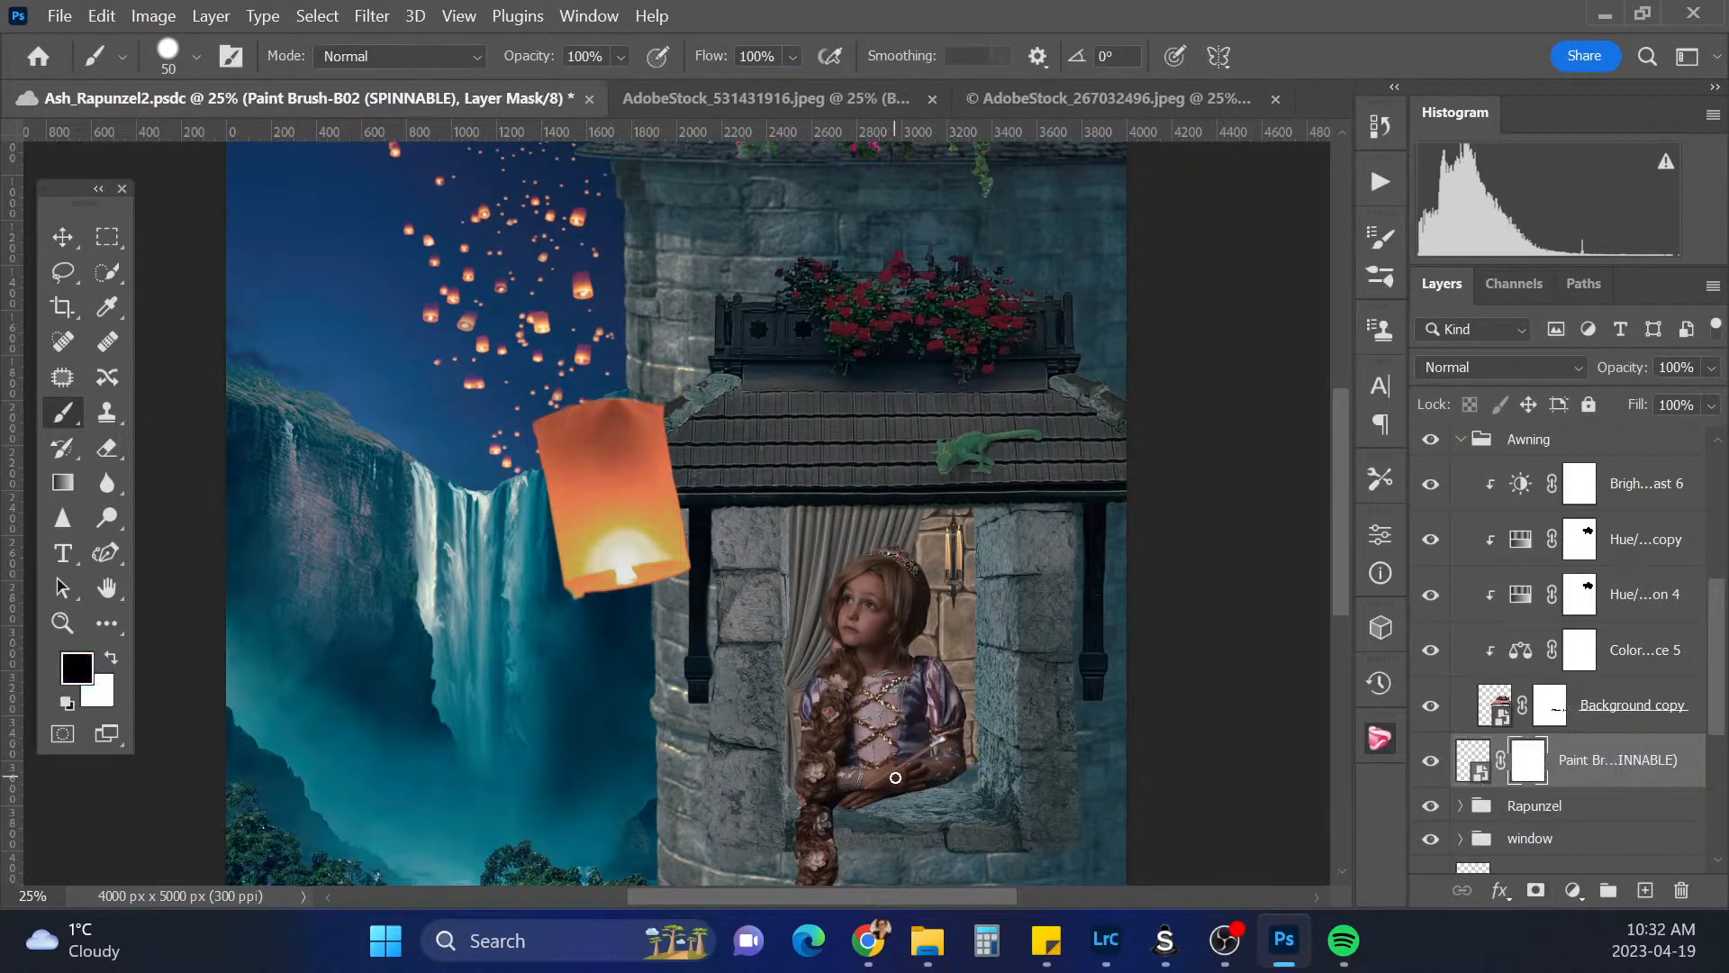
pyautogui.hotkey('ctrl', '+')
pyautogui.hotkey('ctrl', '+')
pyautogui.scroll(-10, 1333, 541)
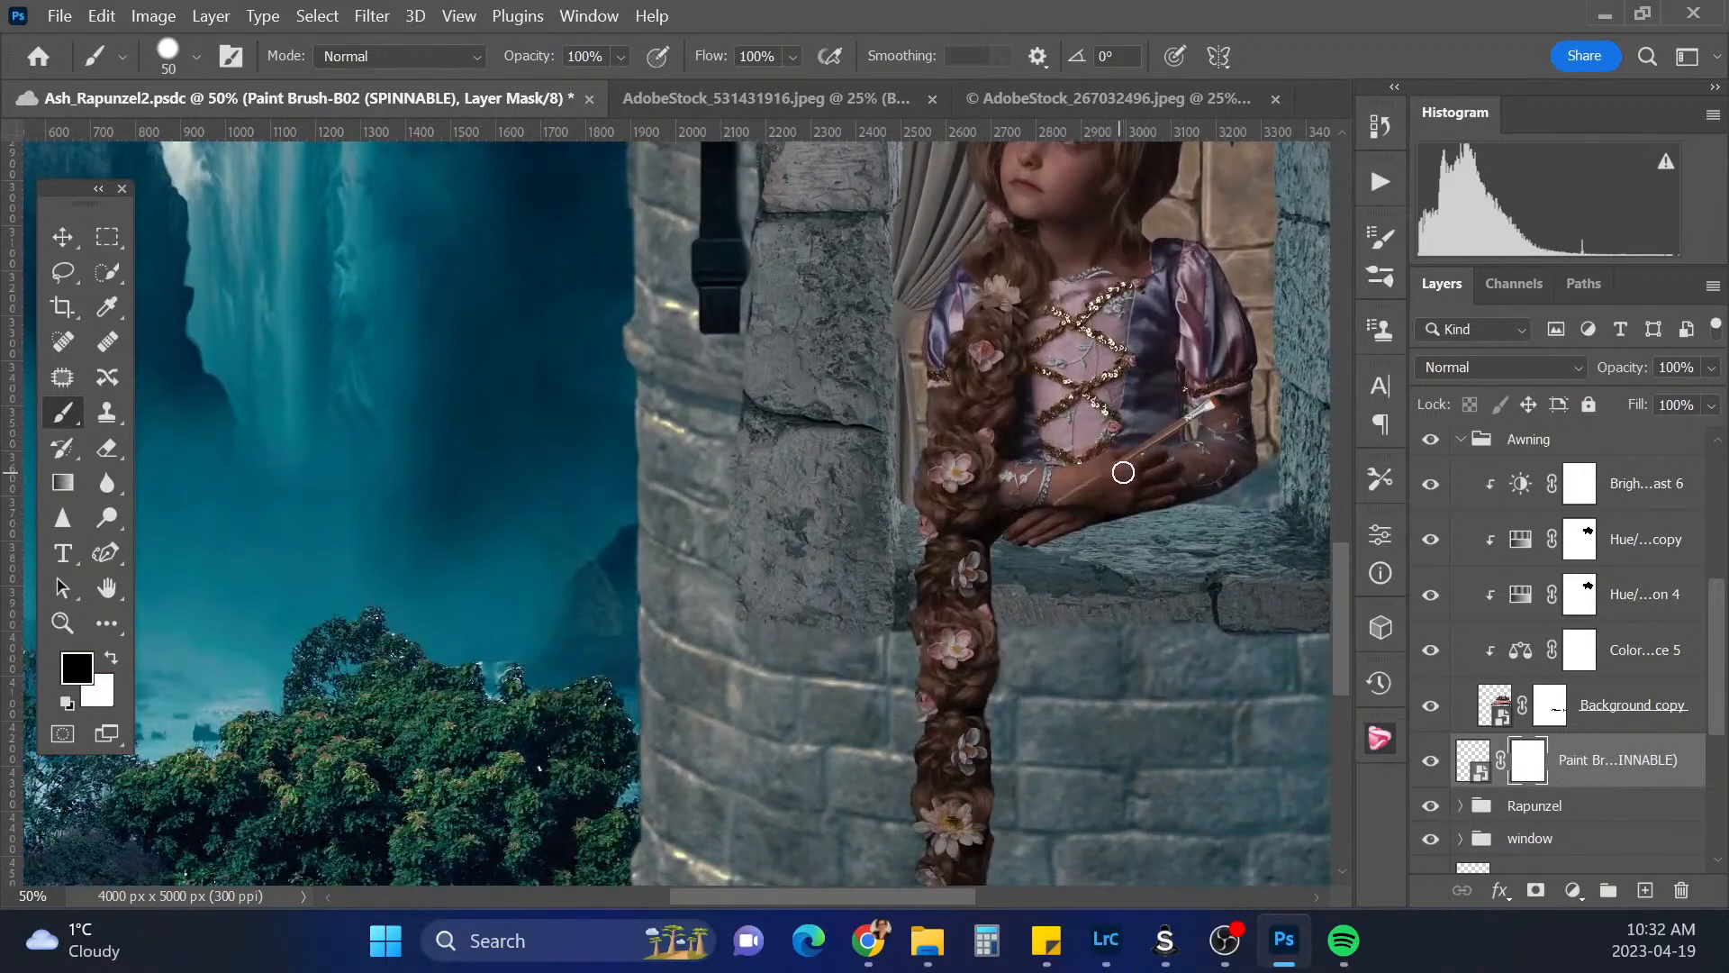
pyautogui.moveTo(1145, 469)
pyautogui.mouseDown()
pyautogui.moveTo(1100, 467)
pyautogui.moveTo(1061, 507)
pyautogui.mouseUp()
# Save the Rapunzel composite document
pyautogui.hotkey('ctrl', '-')
pyautogui.hotkey('ctrl', '-')
pyautogui.hotkey('ctrl', '-')
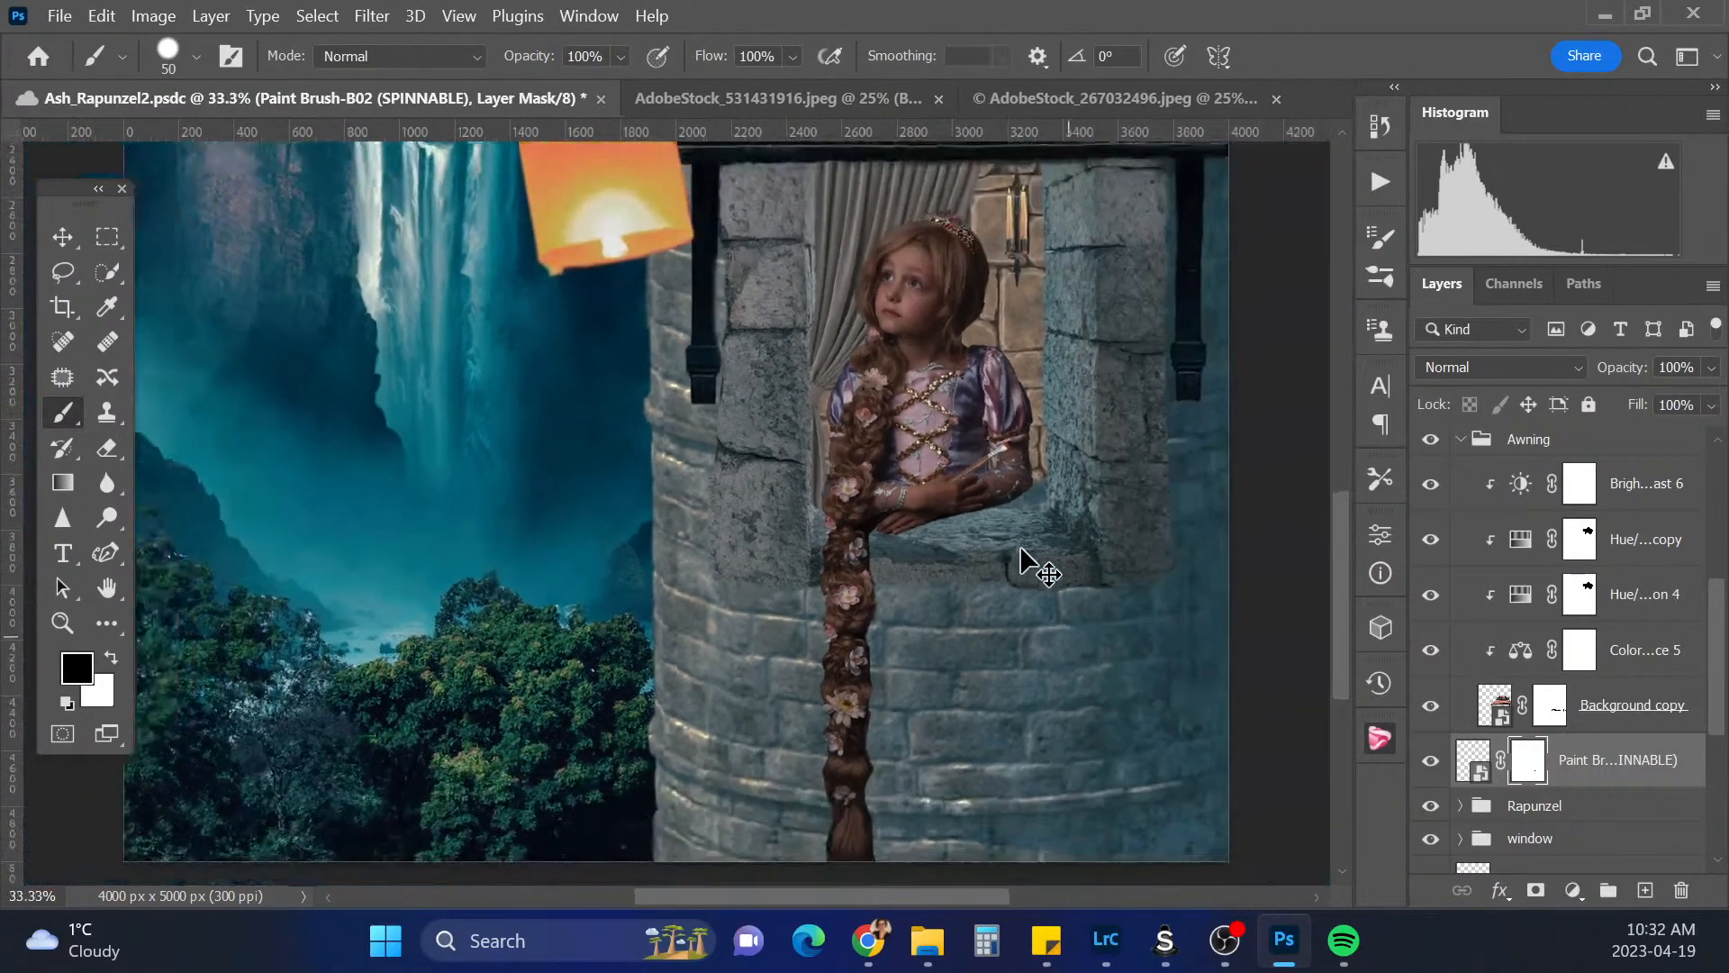
pyautogui.hotkey('ctrl', '-')
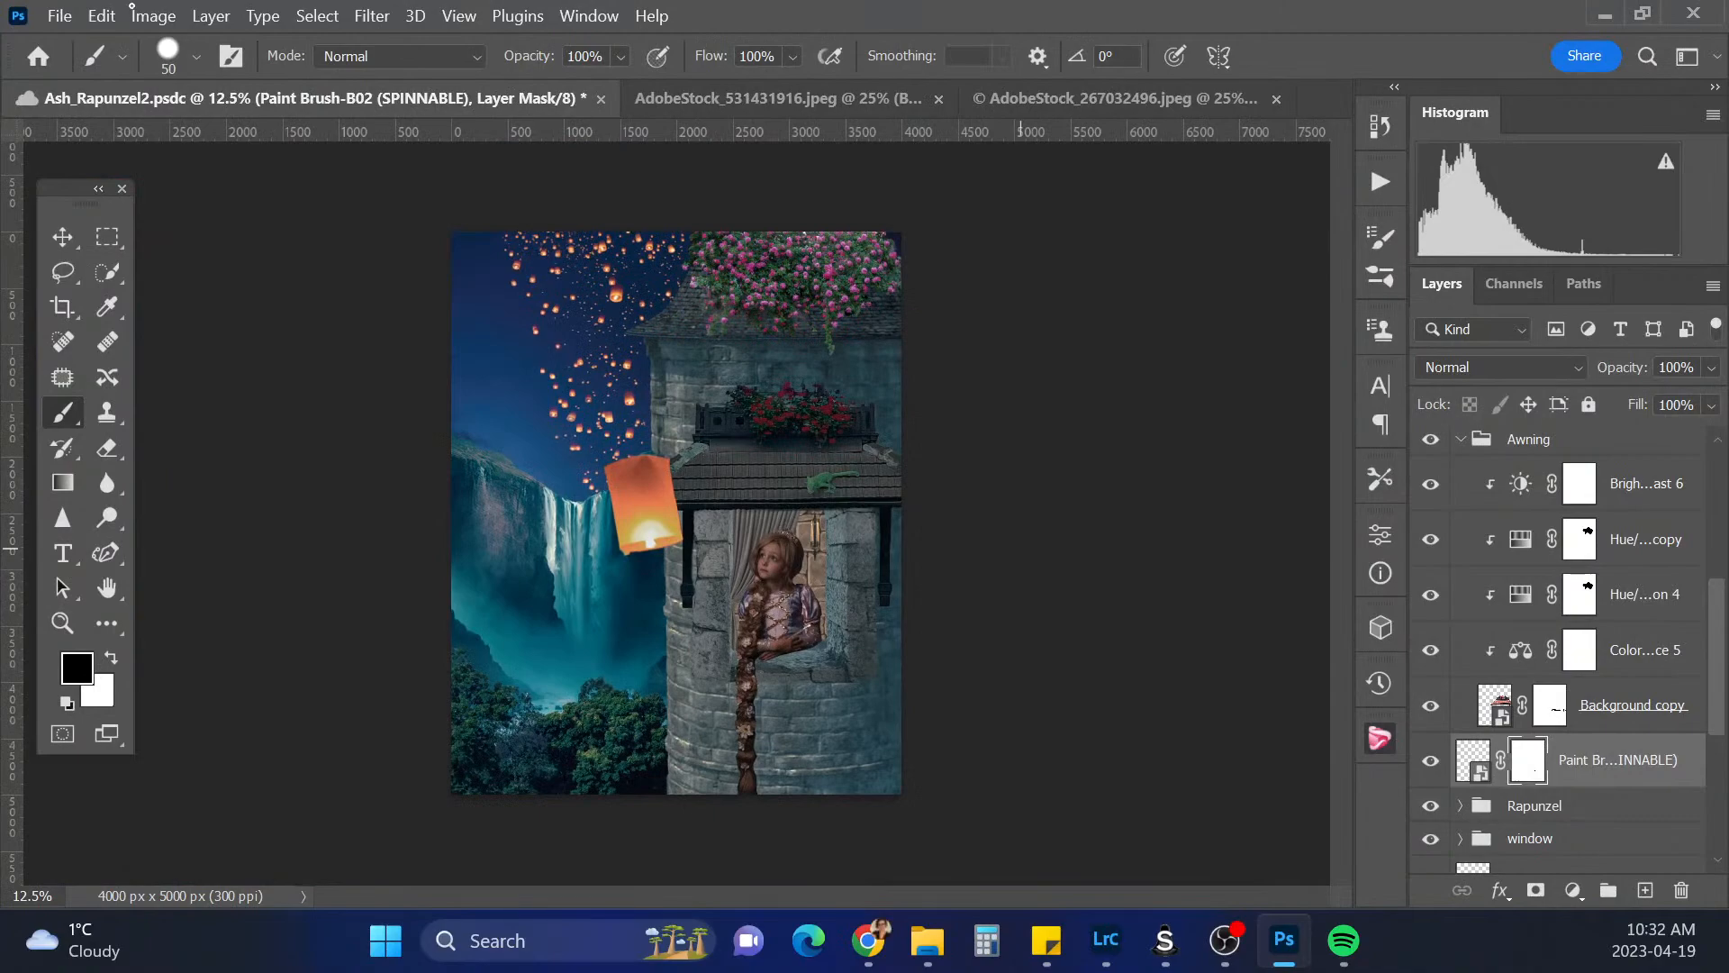
pyautogui.click(59, 16)
pyautogui.click(72, 355)
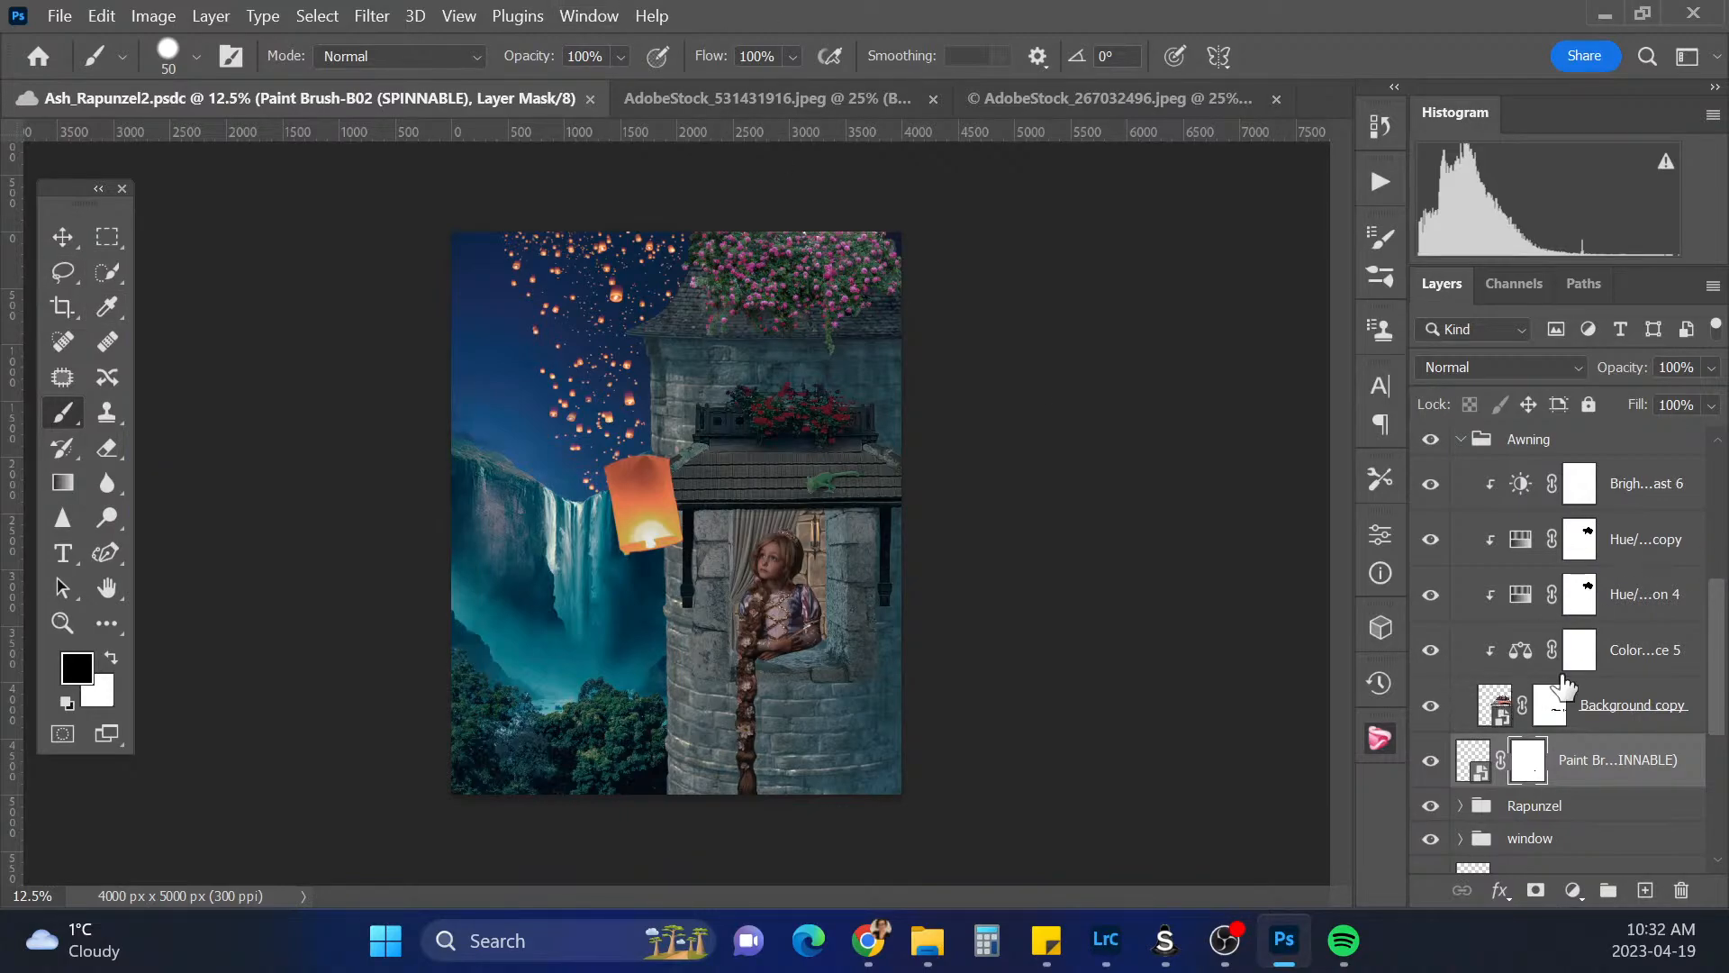
# Scale the Curtain-H01 layer to about 130% and reposition it behind Rapunzel in the window
pyautogui.moveTo(1727, 702); pyautogui.dragTo(1712, 794)
pyautogui.click(1521, 703)
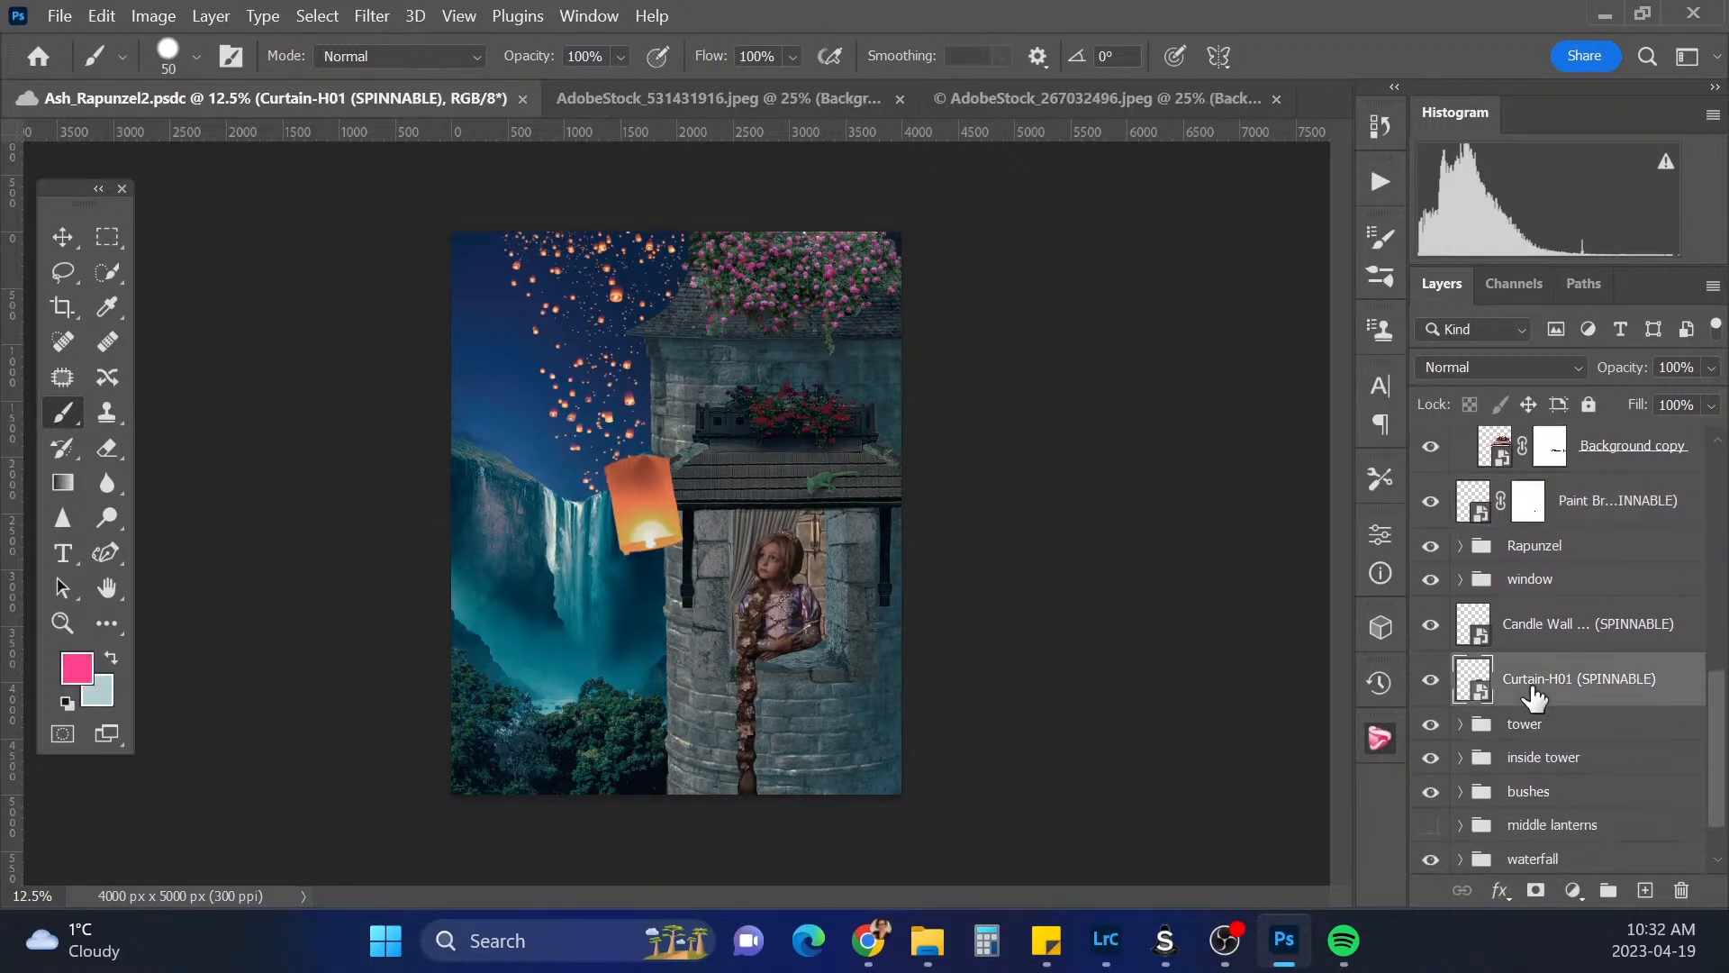
pyautogui.hotkey('ctrl', 't')
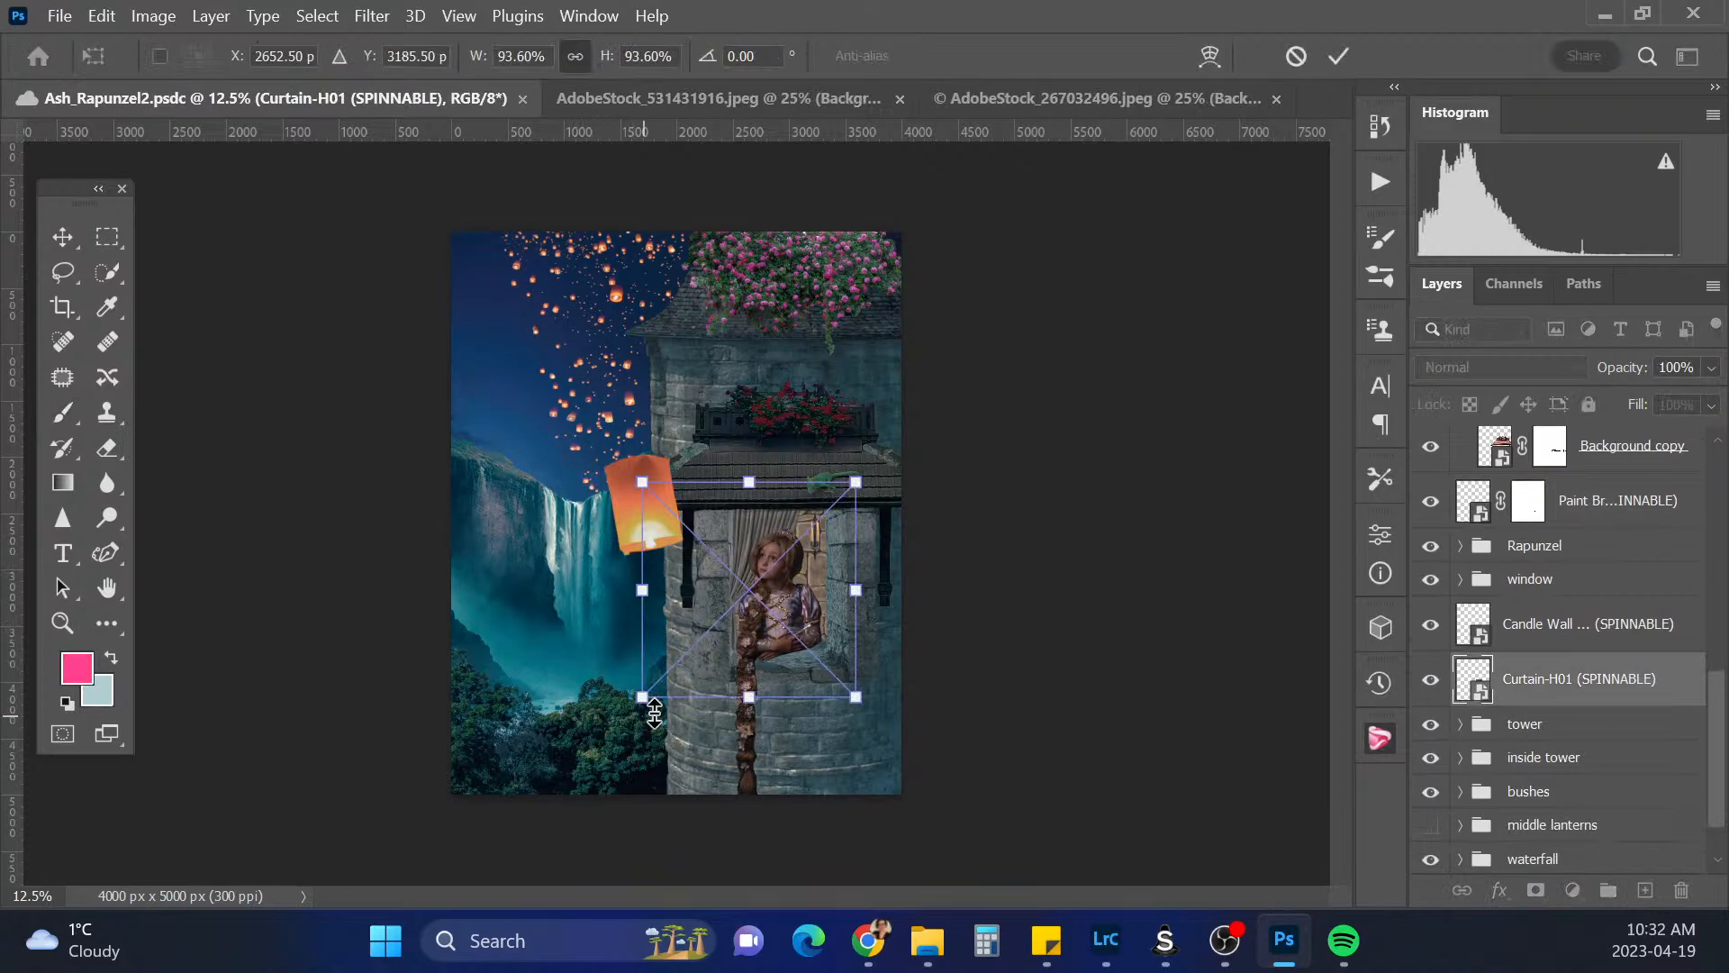
pyautogui.moveTo(631, 710); pyautogui.dragTo(559, 780)
pyautogui.moveTo(783, 707)
pyautogui.mouseDown()
pyautogui.moveTo(799, 684)
pyautogui.moveTo(781, 689)
pyautogui.mouseUp()
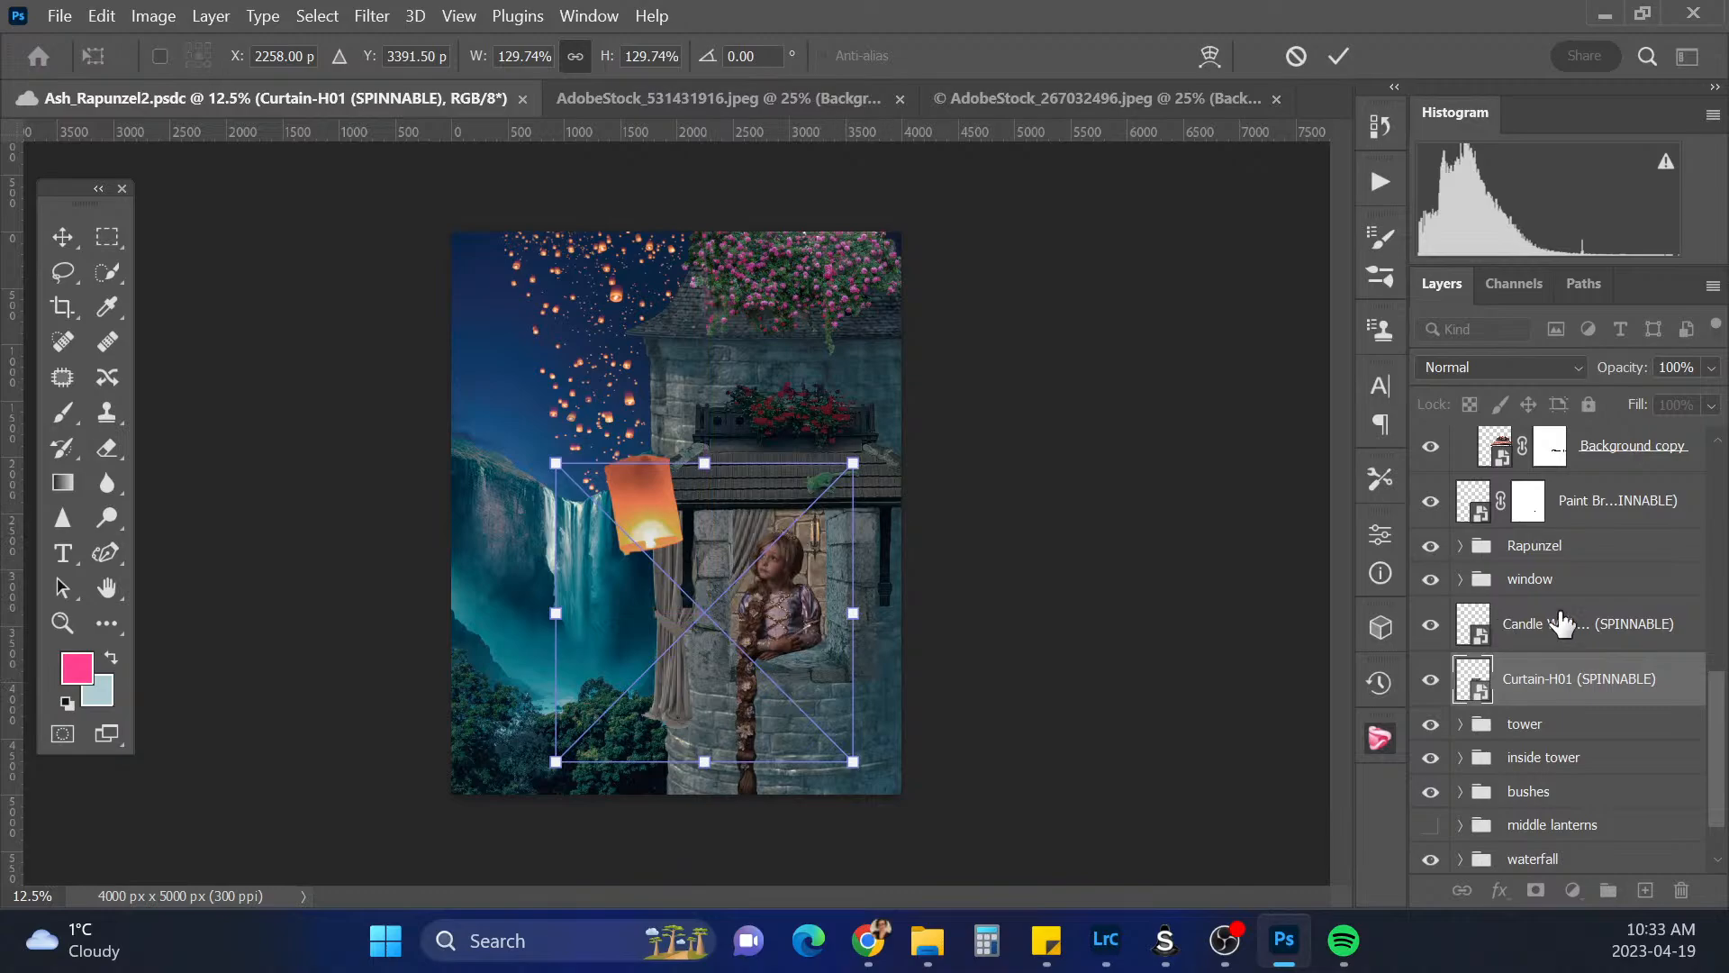
pyautogui.press('Return')
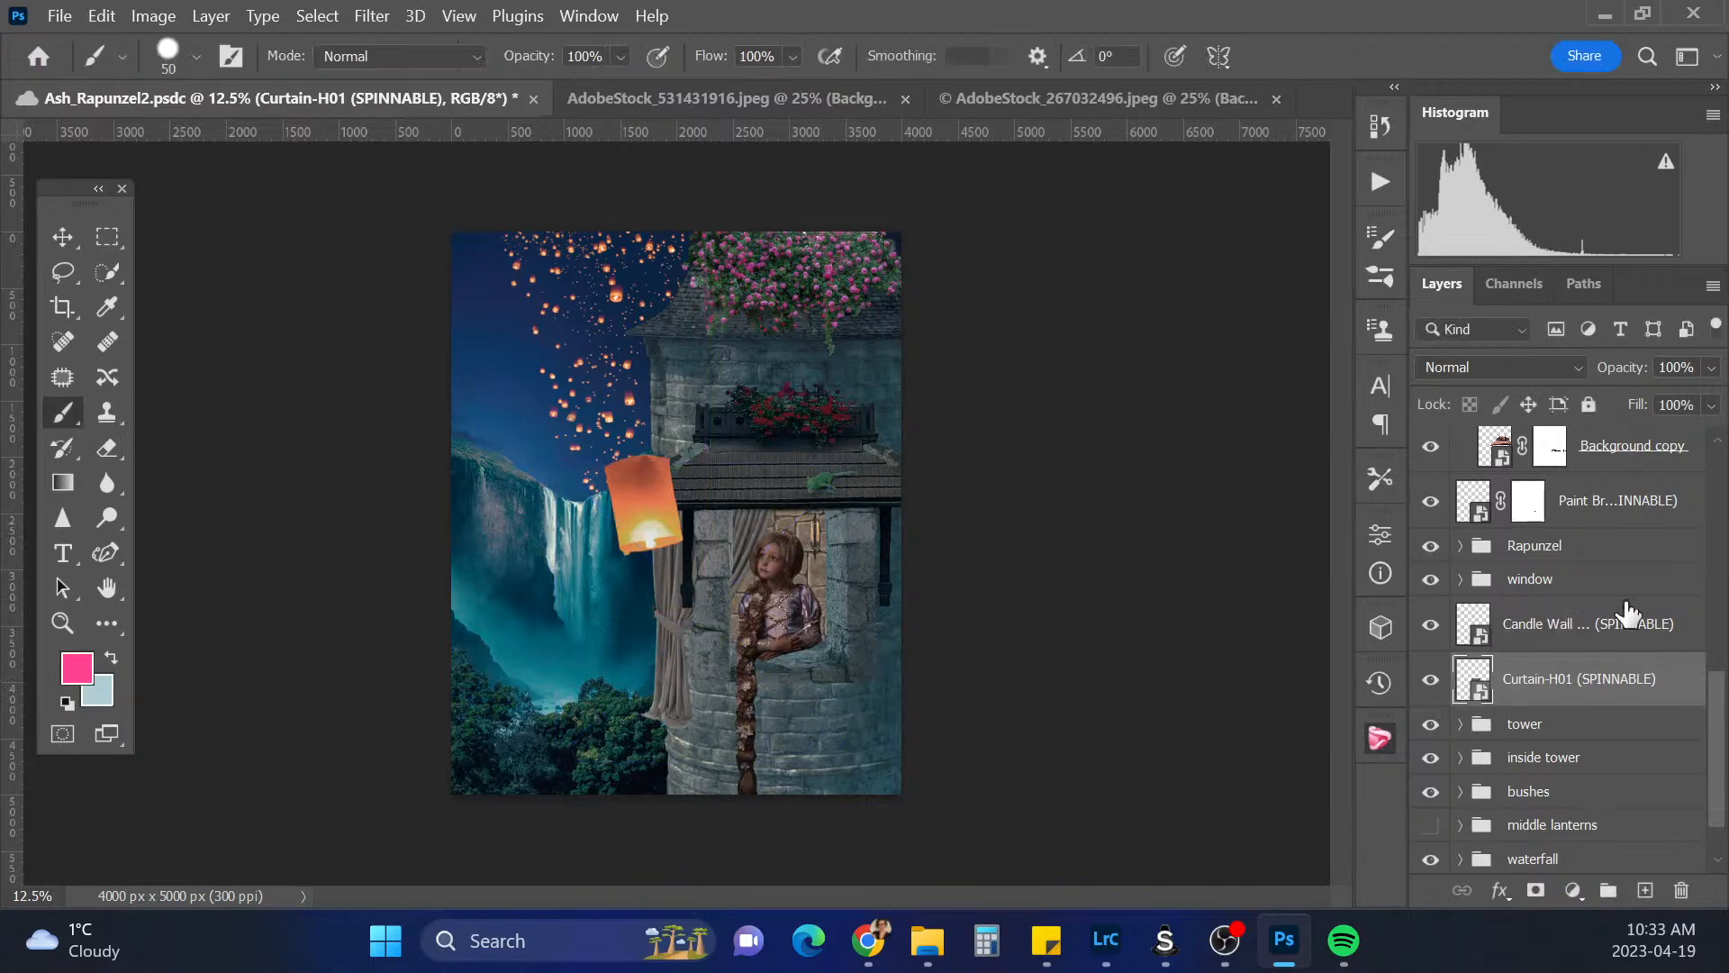
# Add a layer mask to the curtain and paint out the part outside the window with a 500-pixel black brush
pyautogui.click(1536, 890)
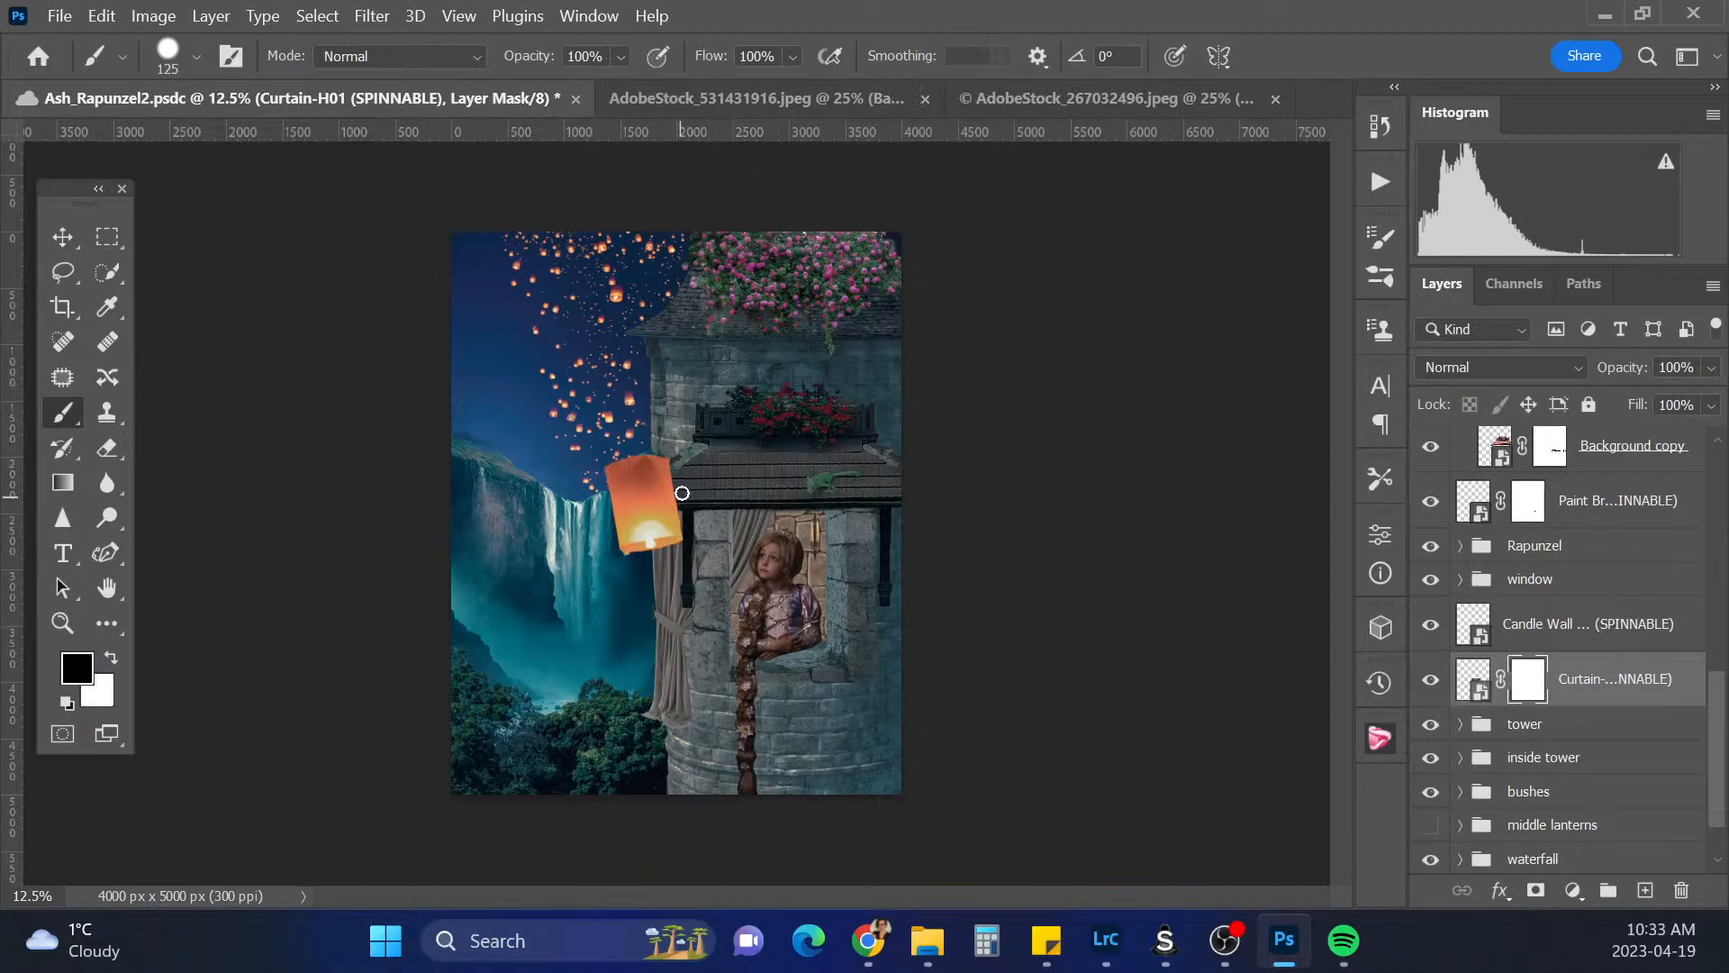
pyautogui.press(']')
pyautogui.press(']')
pyautogui.press(']')
pyautogui.press(']')
pyautogui.press(']')
pyautogui.moveTo(680, 483); pyautogui.dragTo(683, 718)
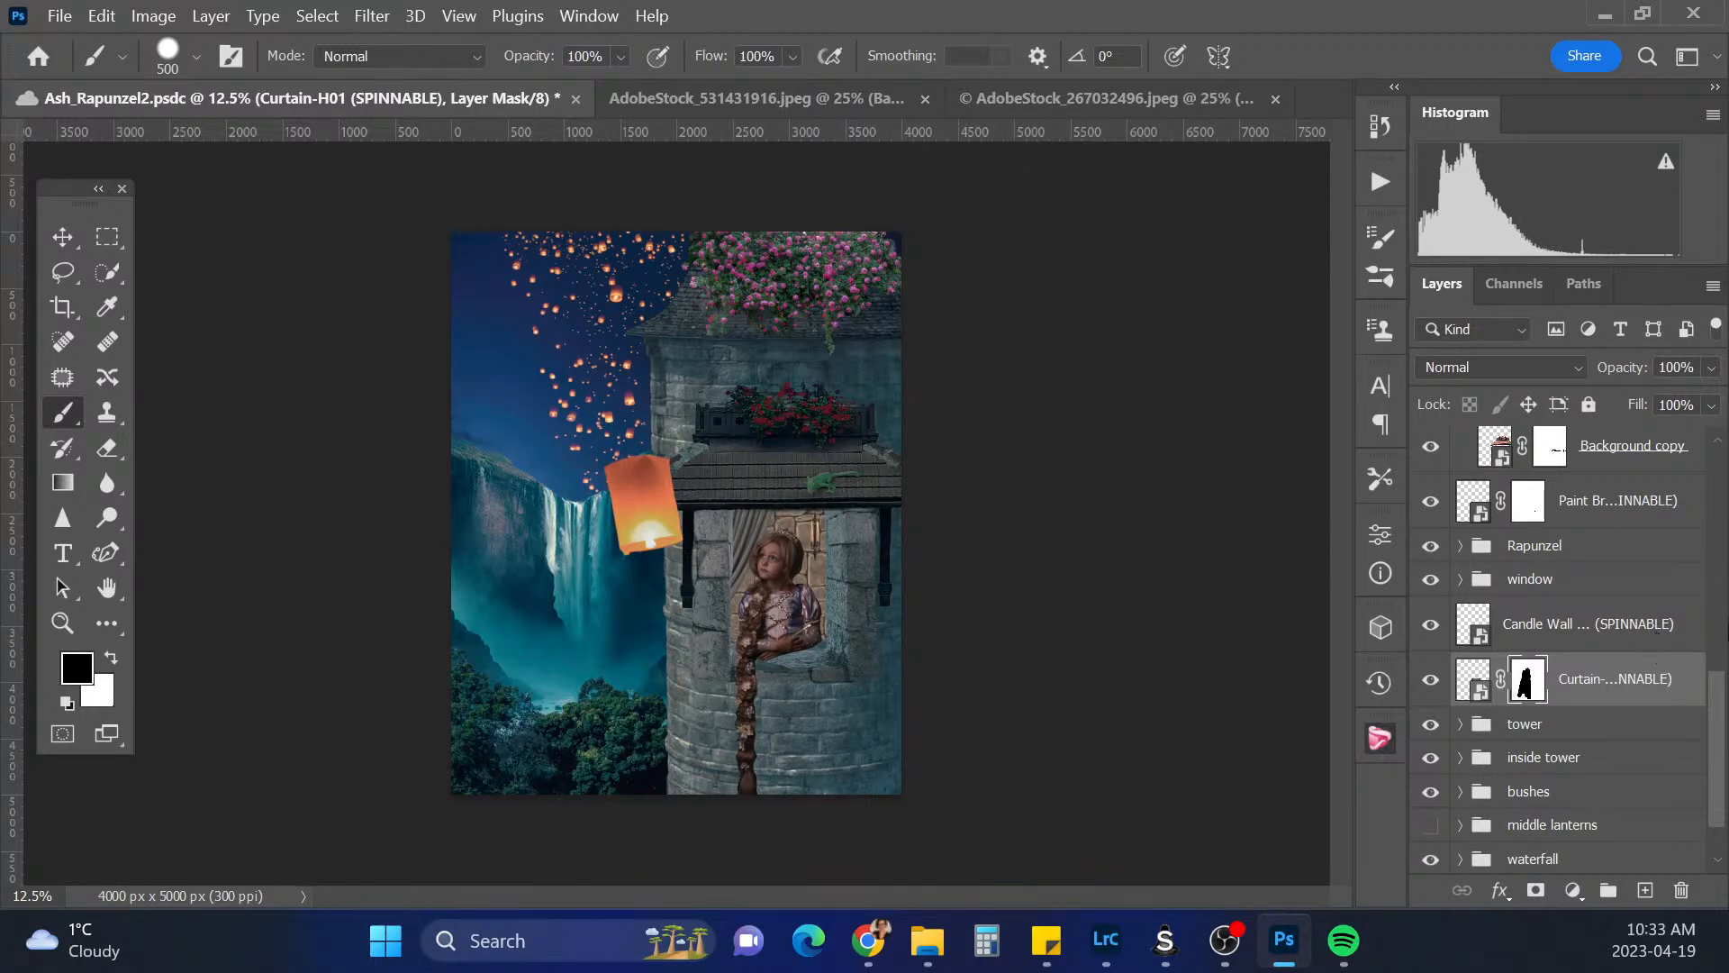
# Add the ivy wall with openings from the PixelSquid Trees and flowers lightbox, and move its layer between the Rapunzel and window groups
pyautogui.click(1381, 744)
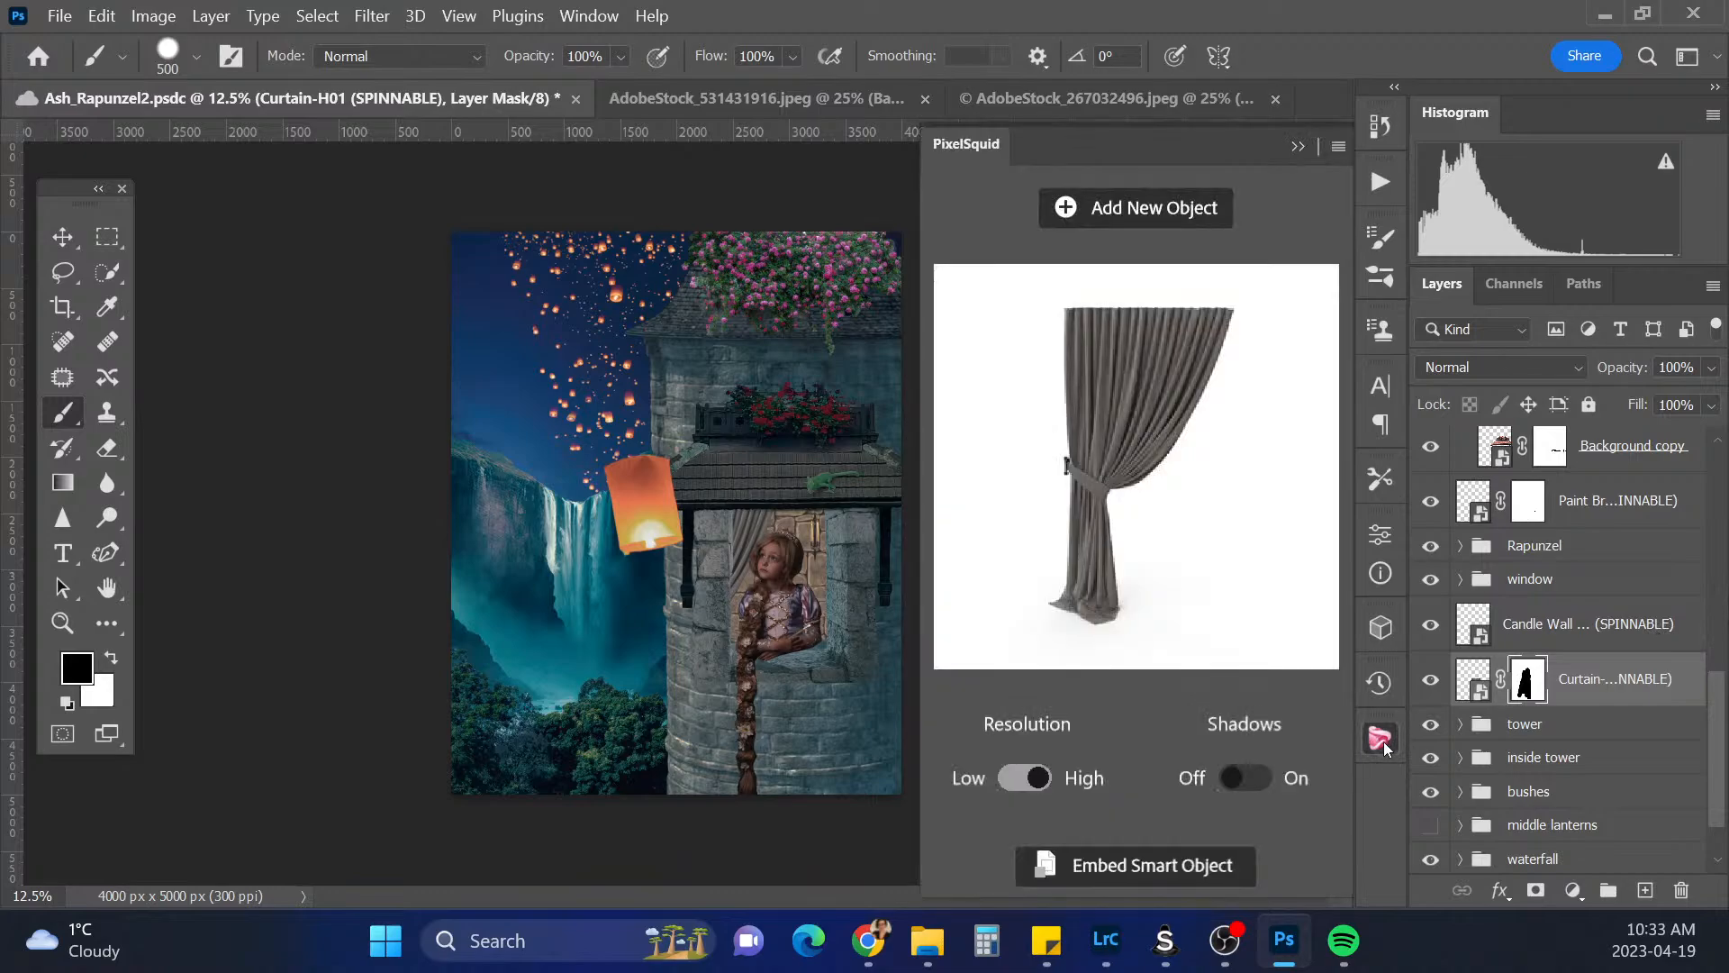
pyautogui.click(1148, 209)
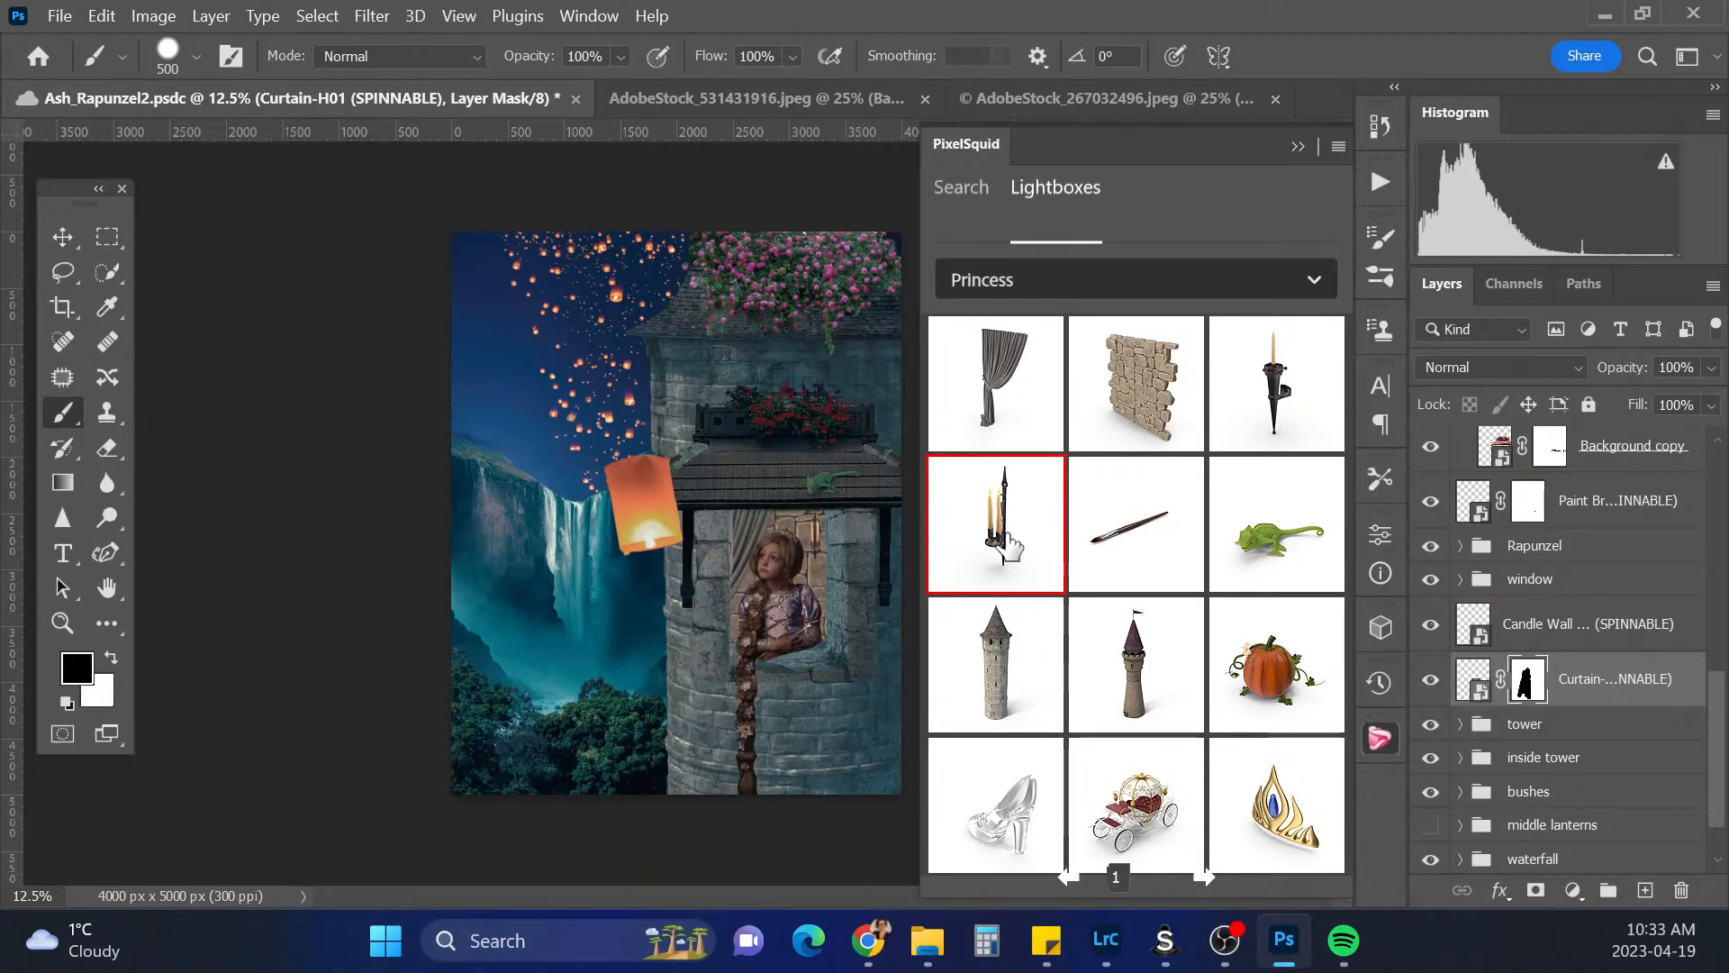
pyautogui.click(1312, 281)
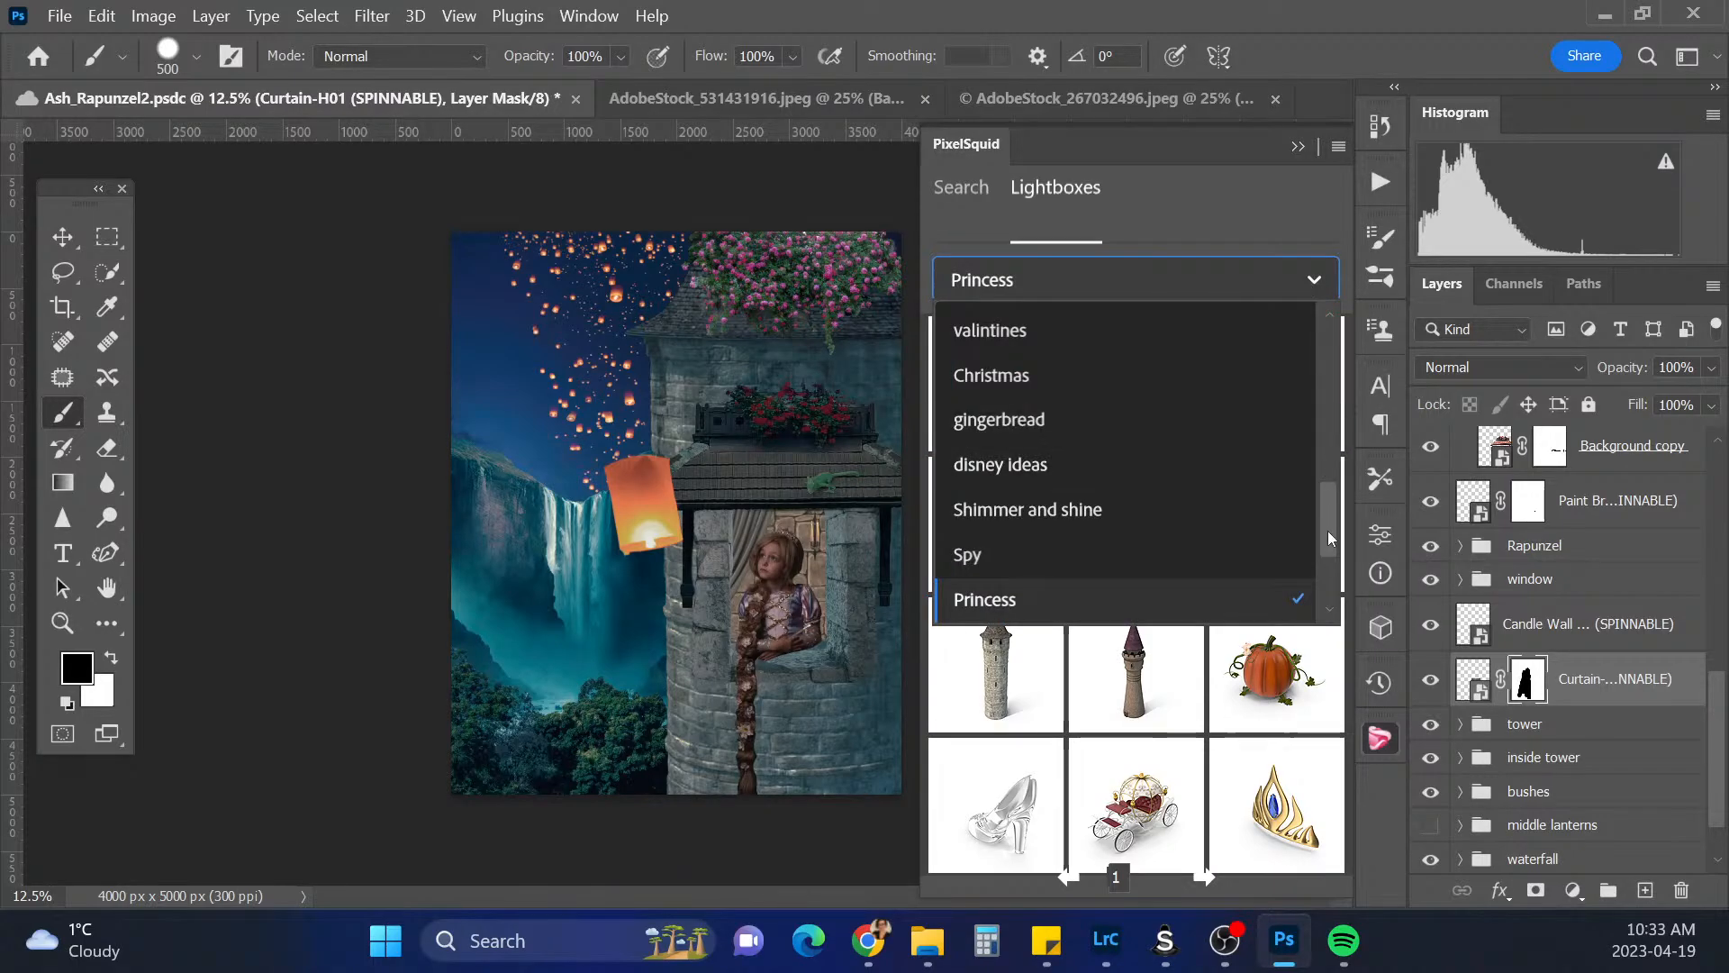
pyautogui.scroll(-3, 1328, 531)
pyautogui.moveTo(1334, 587); pyautogui.dragTo(1343, 479)
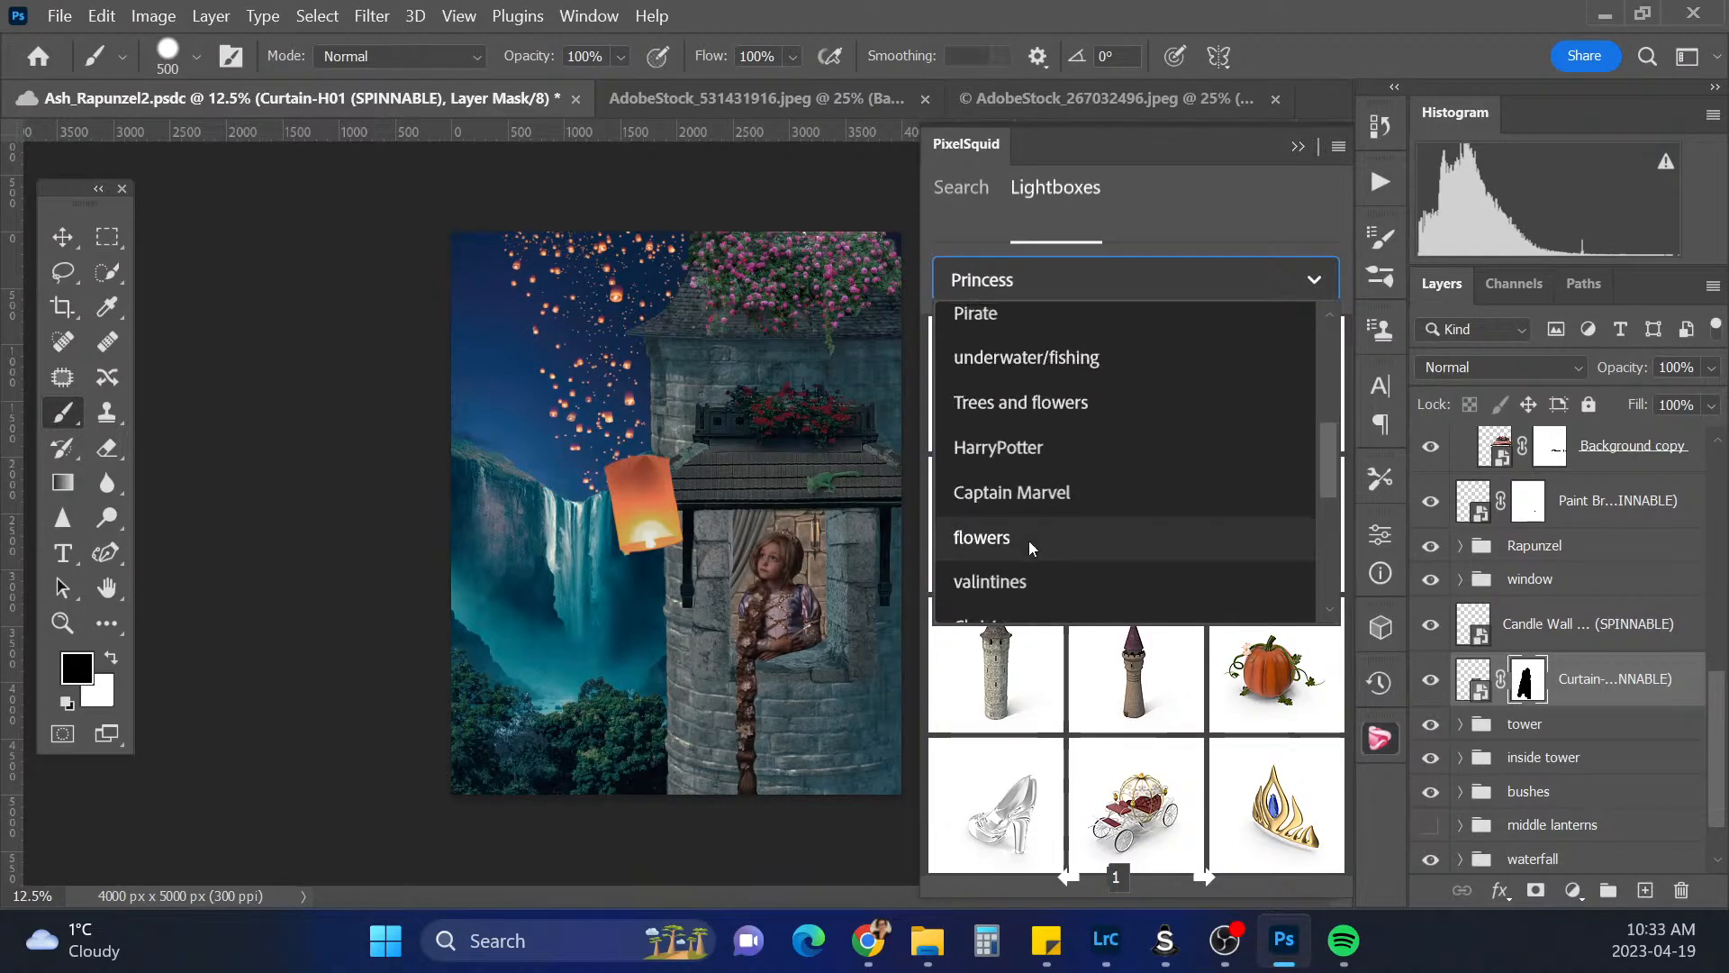
pyautogui.click(1099, 400)
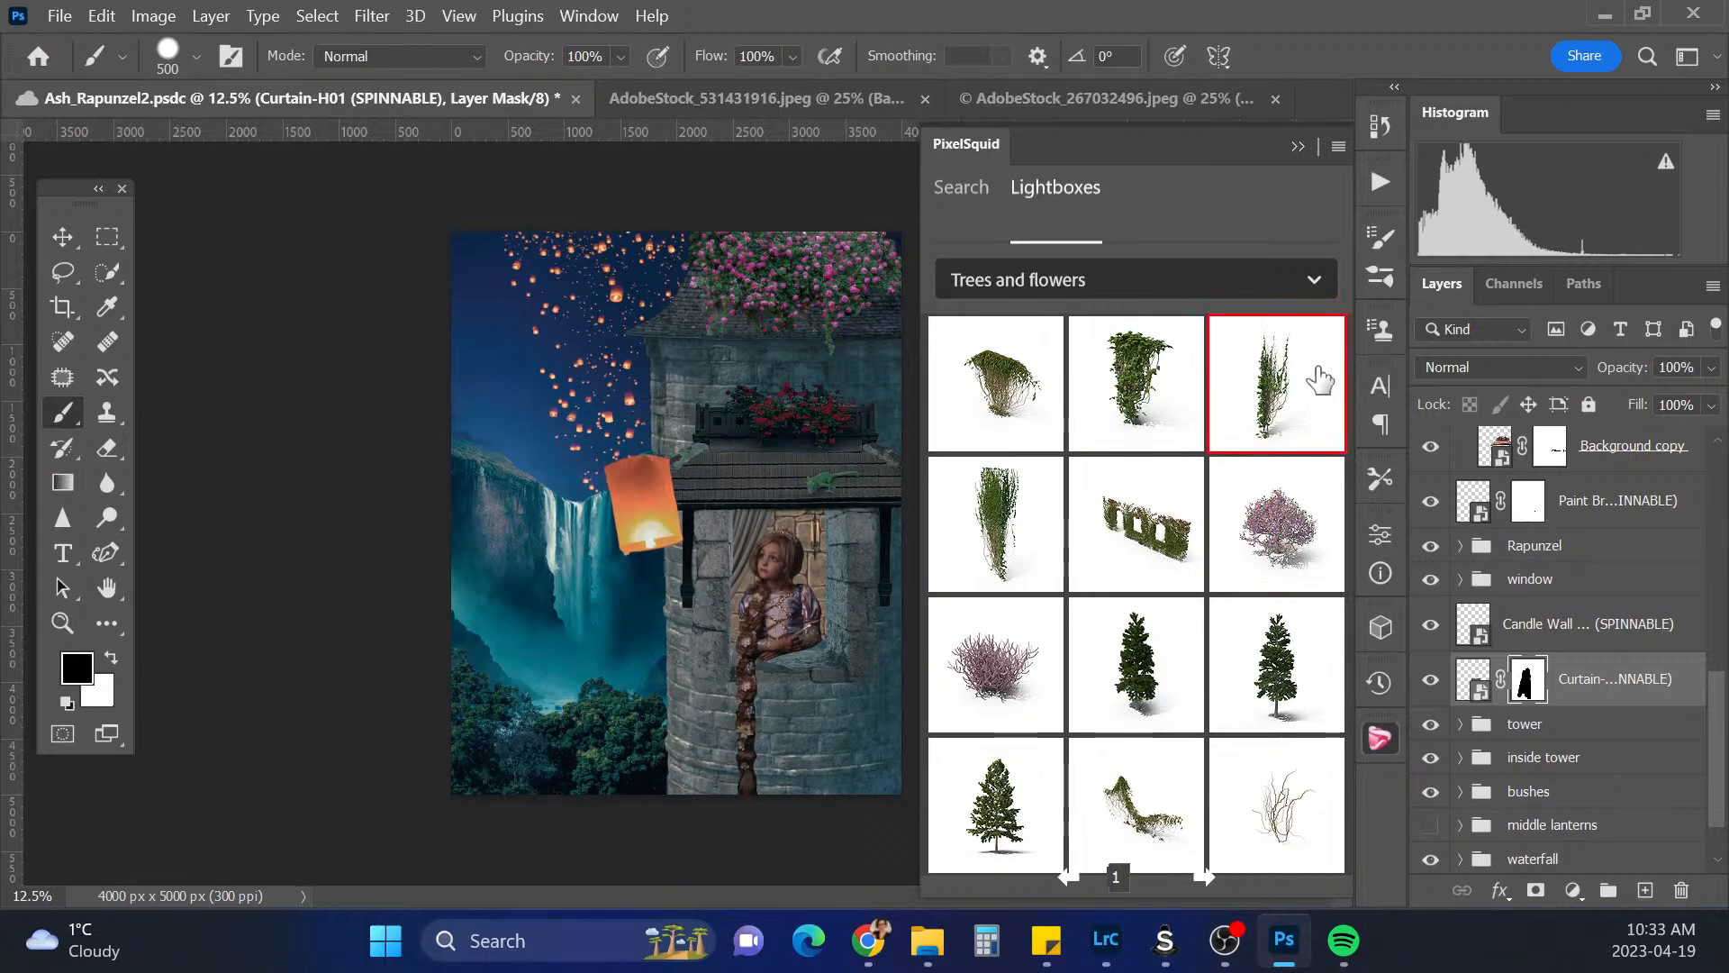
pyautogui.click(1173, 546)
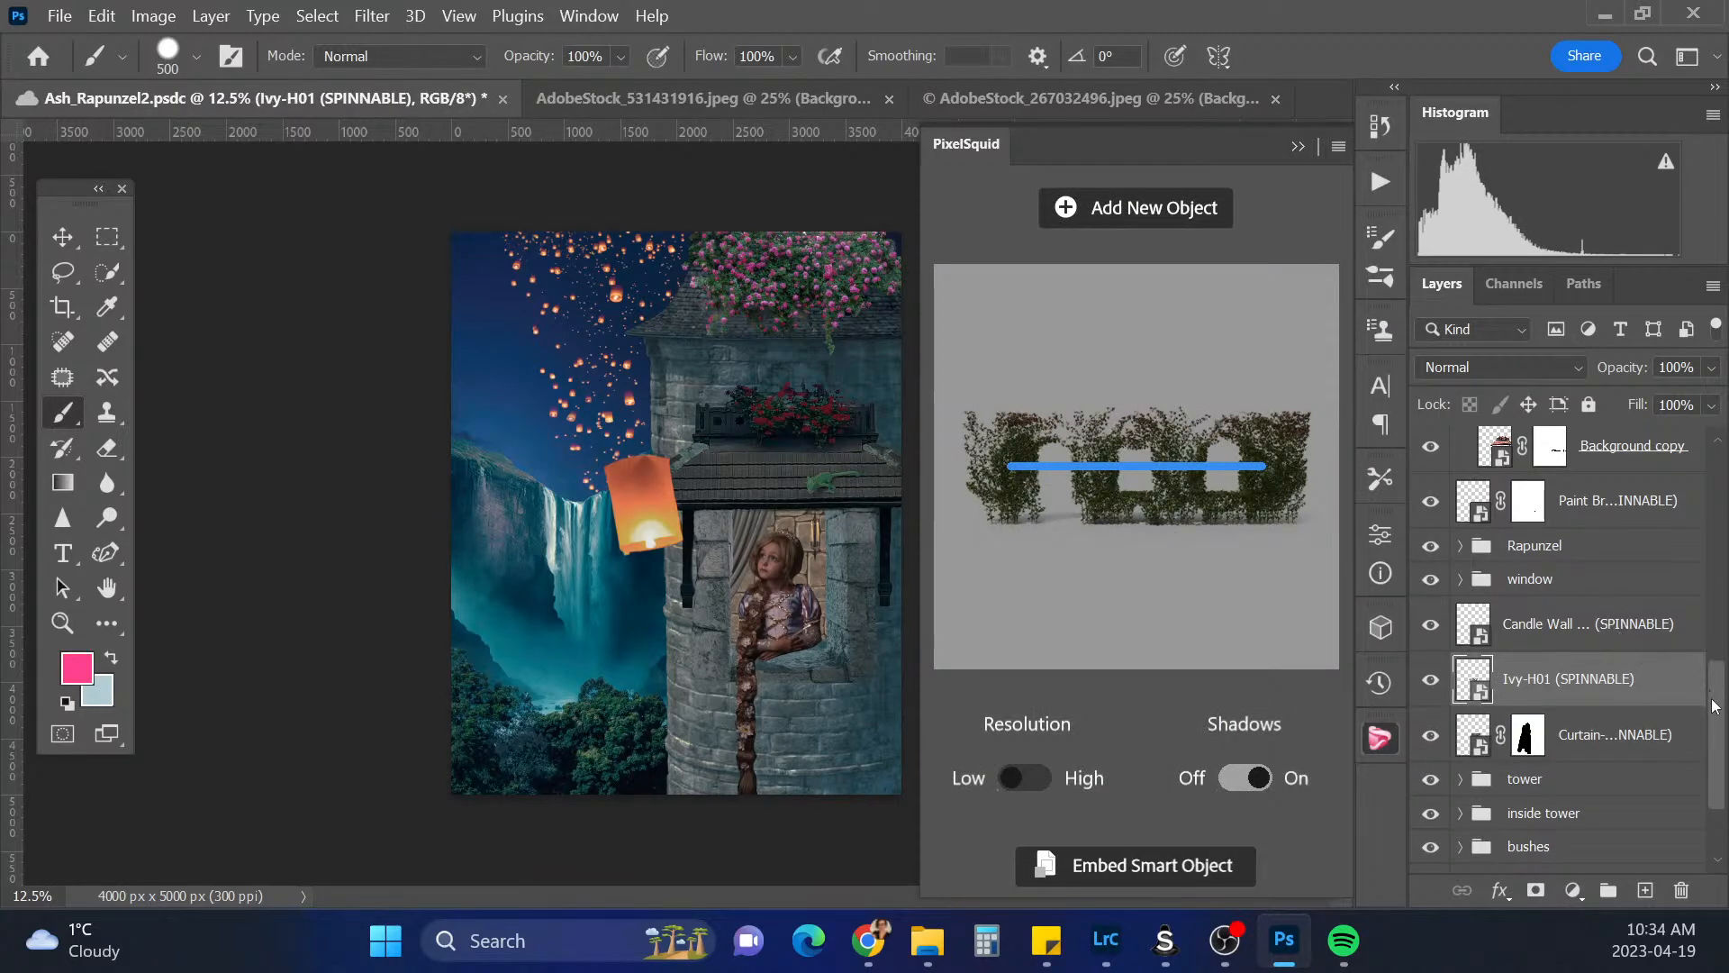
pyautogui.moveTo(1614, 689); pyautogui.dragTo(1606, 573)
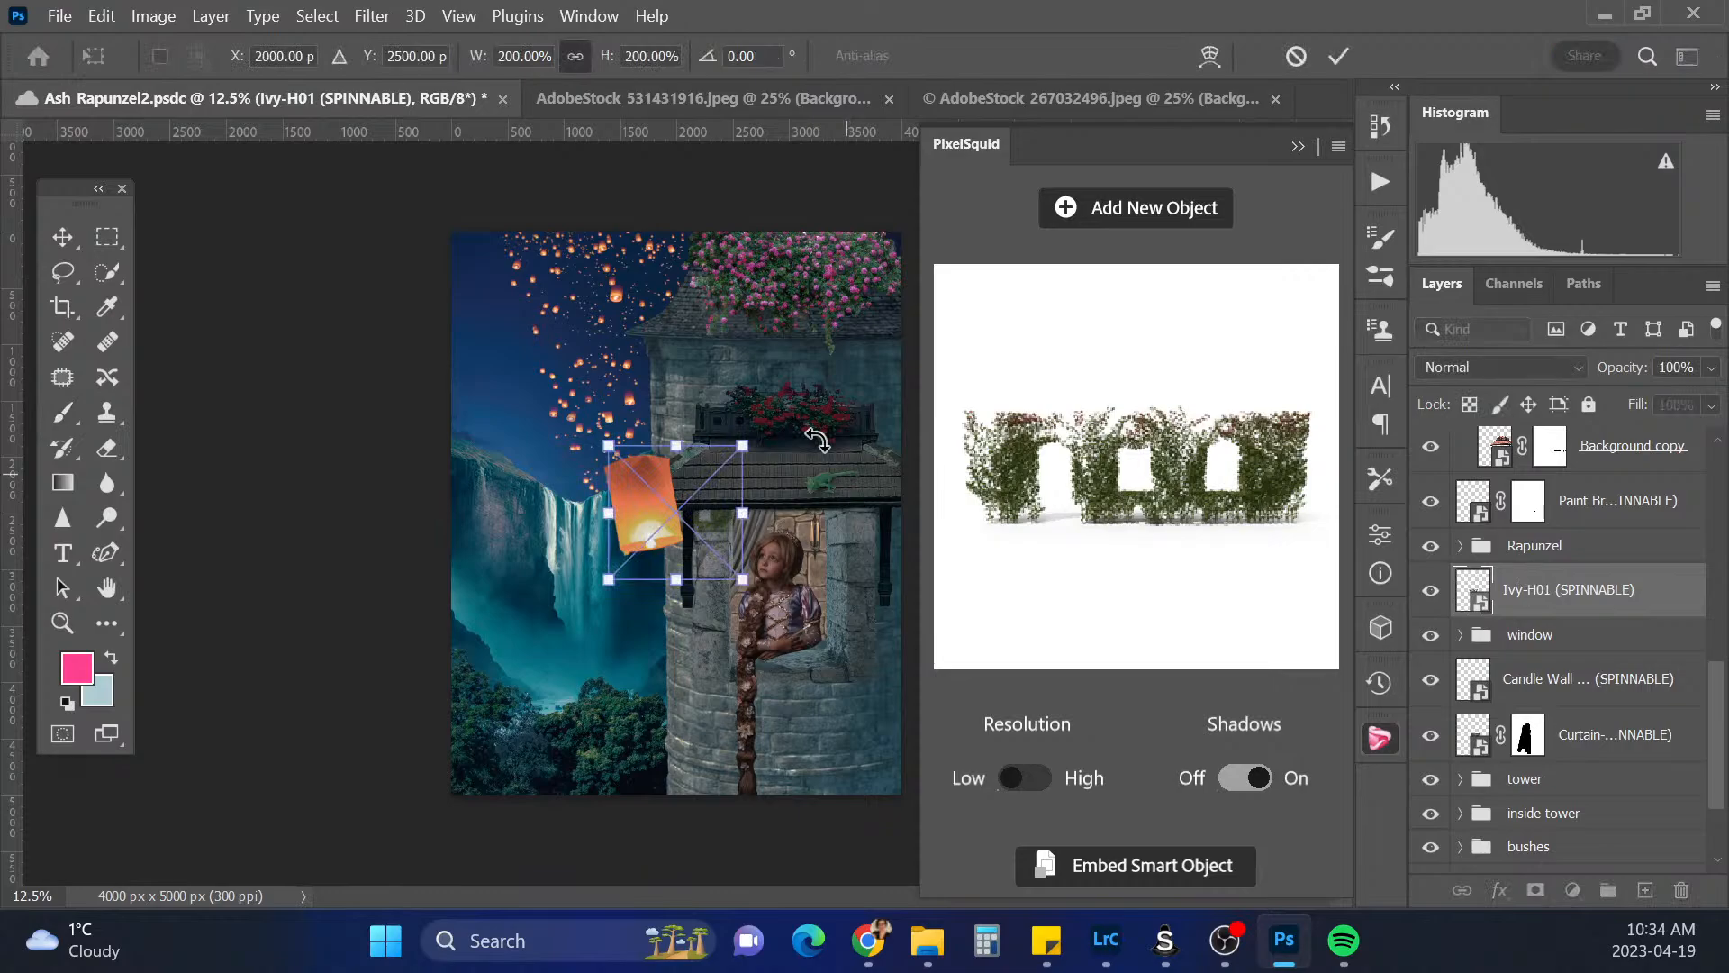
# Enlarge the ivy object across the width of the canvas and turn its shadows off
pyautogui.moveTo(742, 445); pyautogui.dragTo(1007, 179)
pyautogui.moveTo(637, 612); pyautogui.dragTo(446, 804)
pyautogui.click(1235, 780)
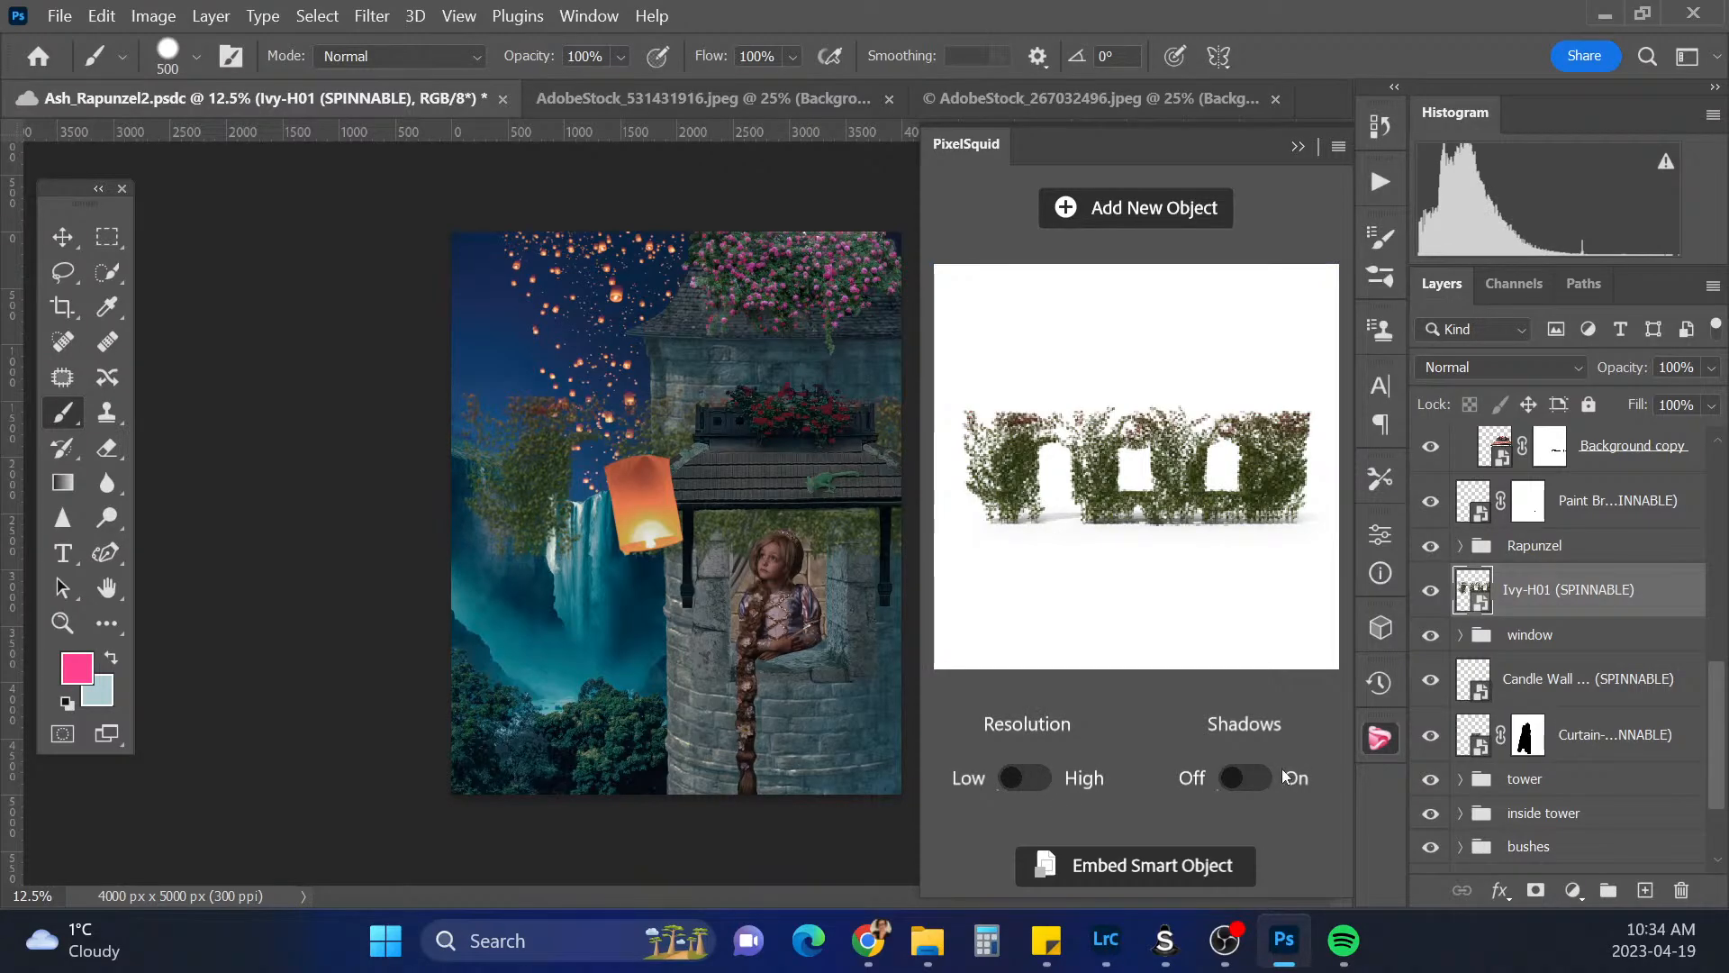
# Enlarge the ivy layer to about 1140% and shift it right over the tower
pyautogui.moveTo(416, 771); pyautogui.dragTo(244, 950)
pyautogui.moveTo(652, 670); pyautogui.dragTo(973, 665)
pyautogui.hotkey('ctrl', '+')
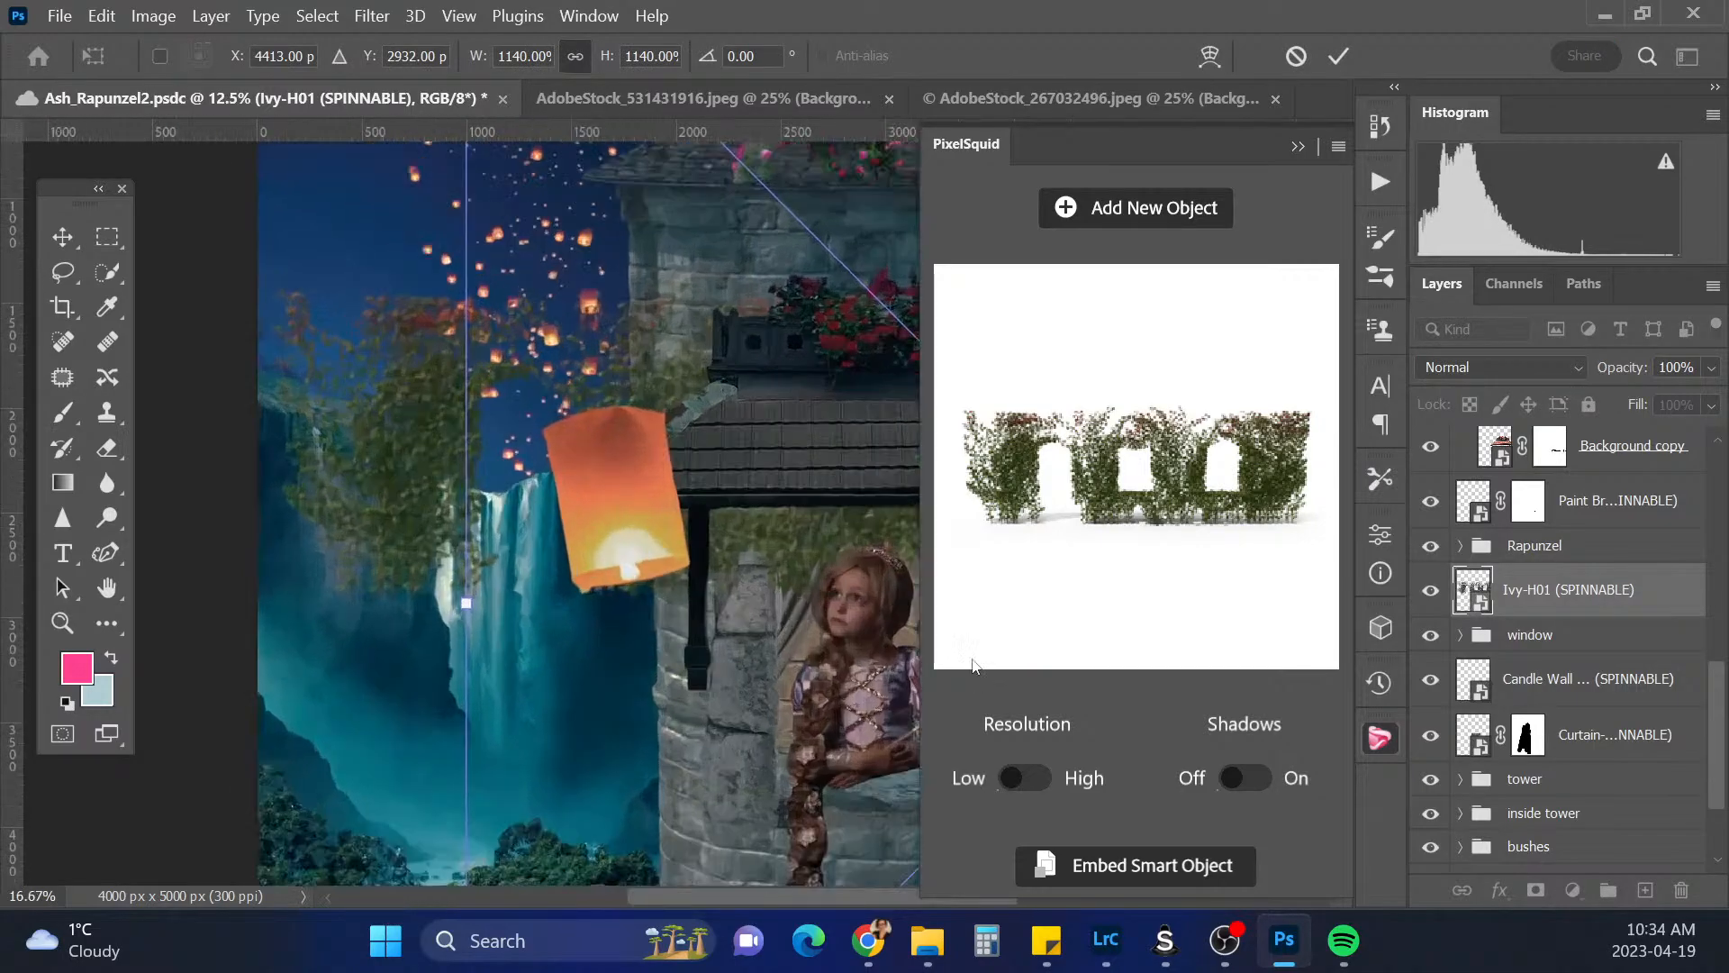
pyautogui.hotkey('ctrl', '-')
pyautogui.hotkey('ctrl', '-')
pyautogui.hotkey('ctrl', '-')
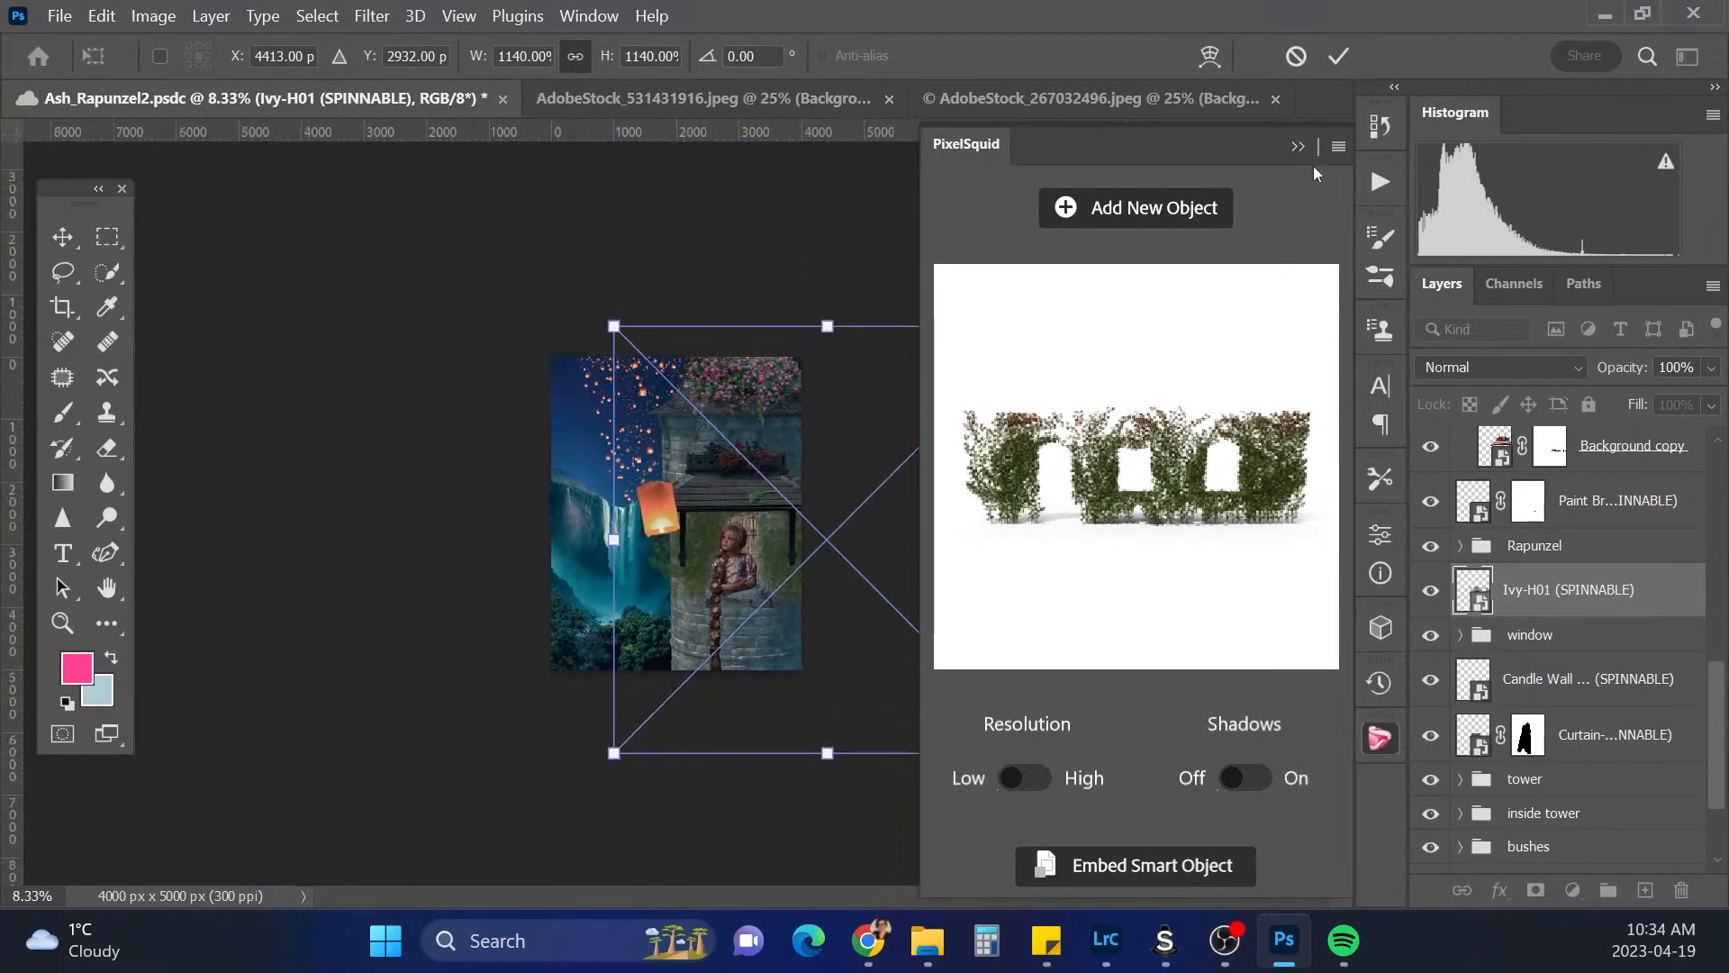
pyautogui.click(1300, 147)
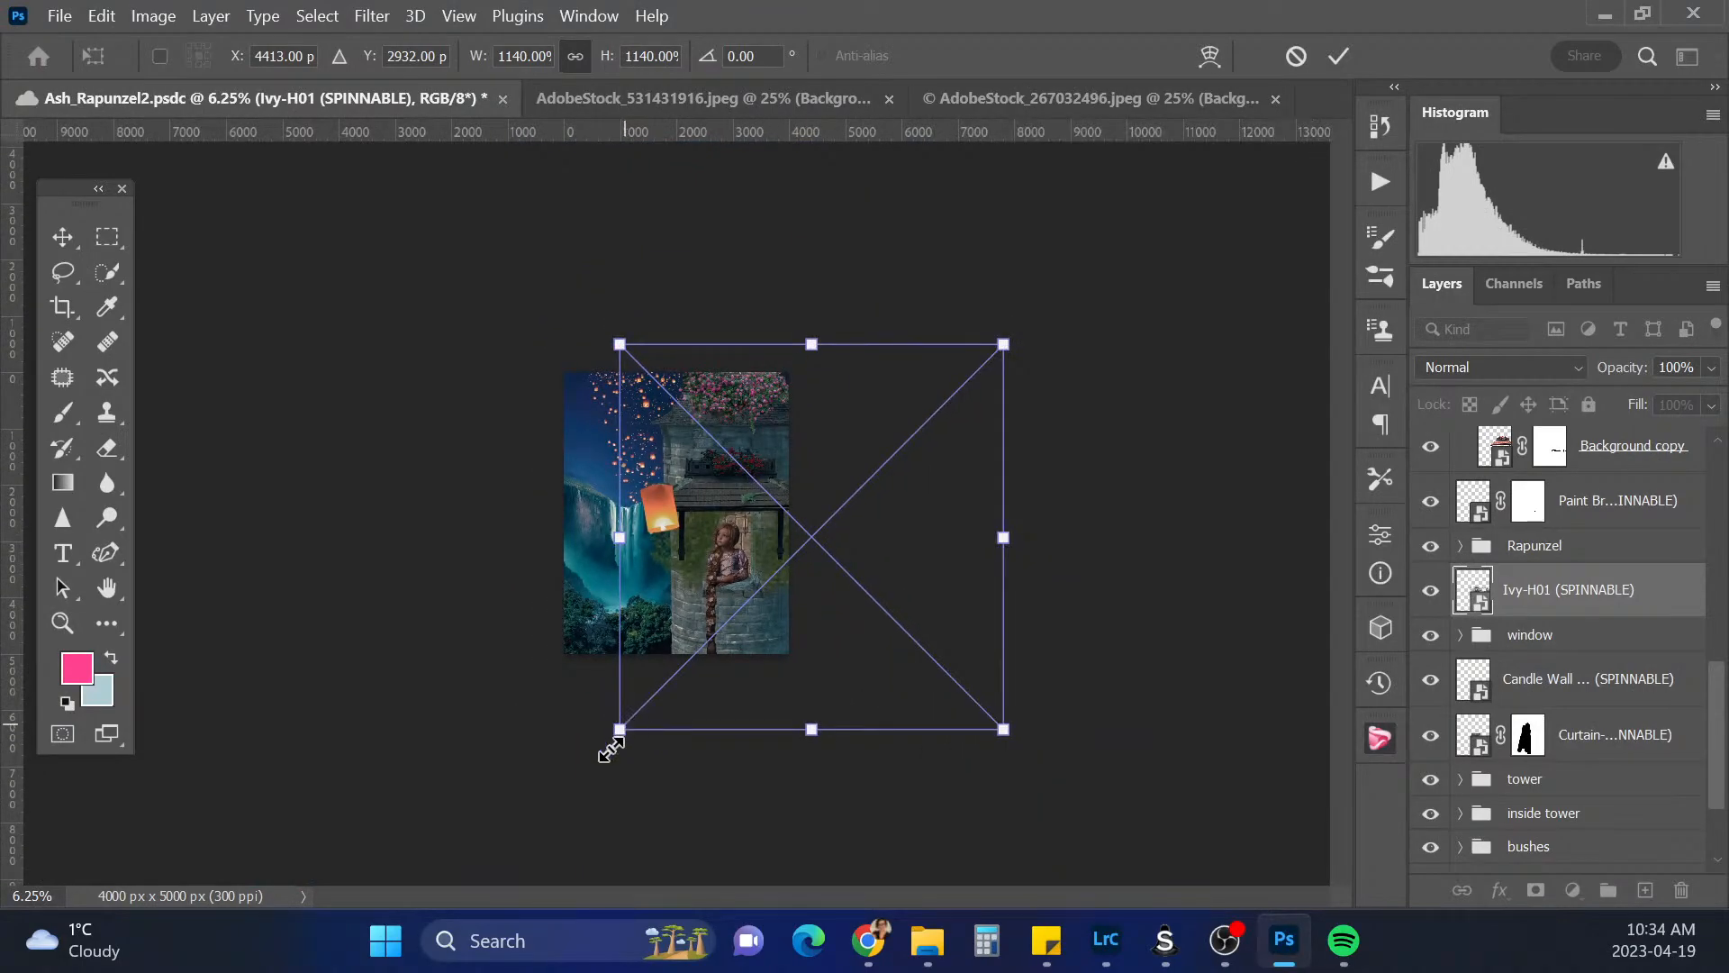
# Scale the ivy up to about 1950% and position it so one of its openings surrounds Rapunzel's window
pyautogui.moveTo(618, 729); pyautogui.dragTo(532, 841)
pyautogui.moveTo(802, 657); pyautogui.dragTo(776, 609)
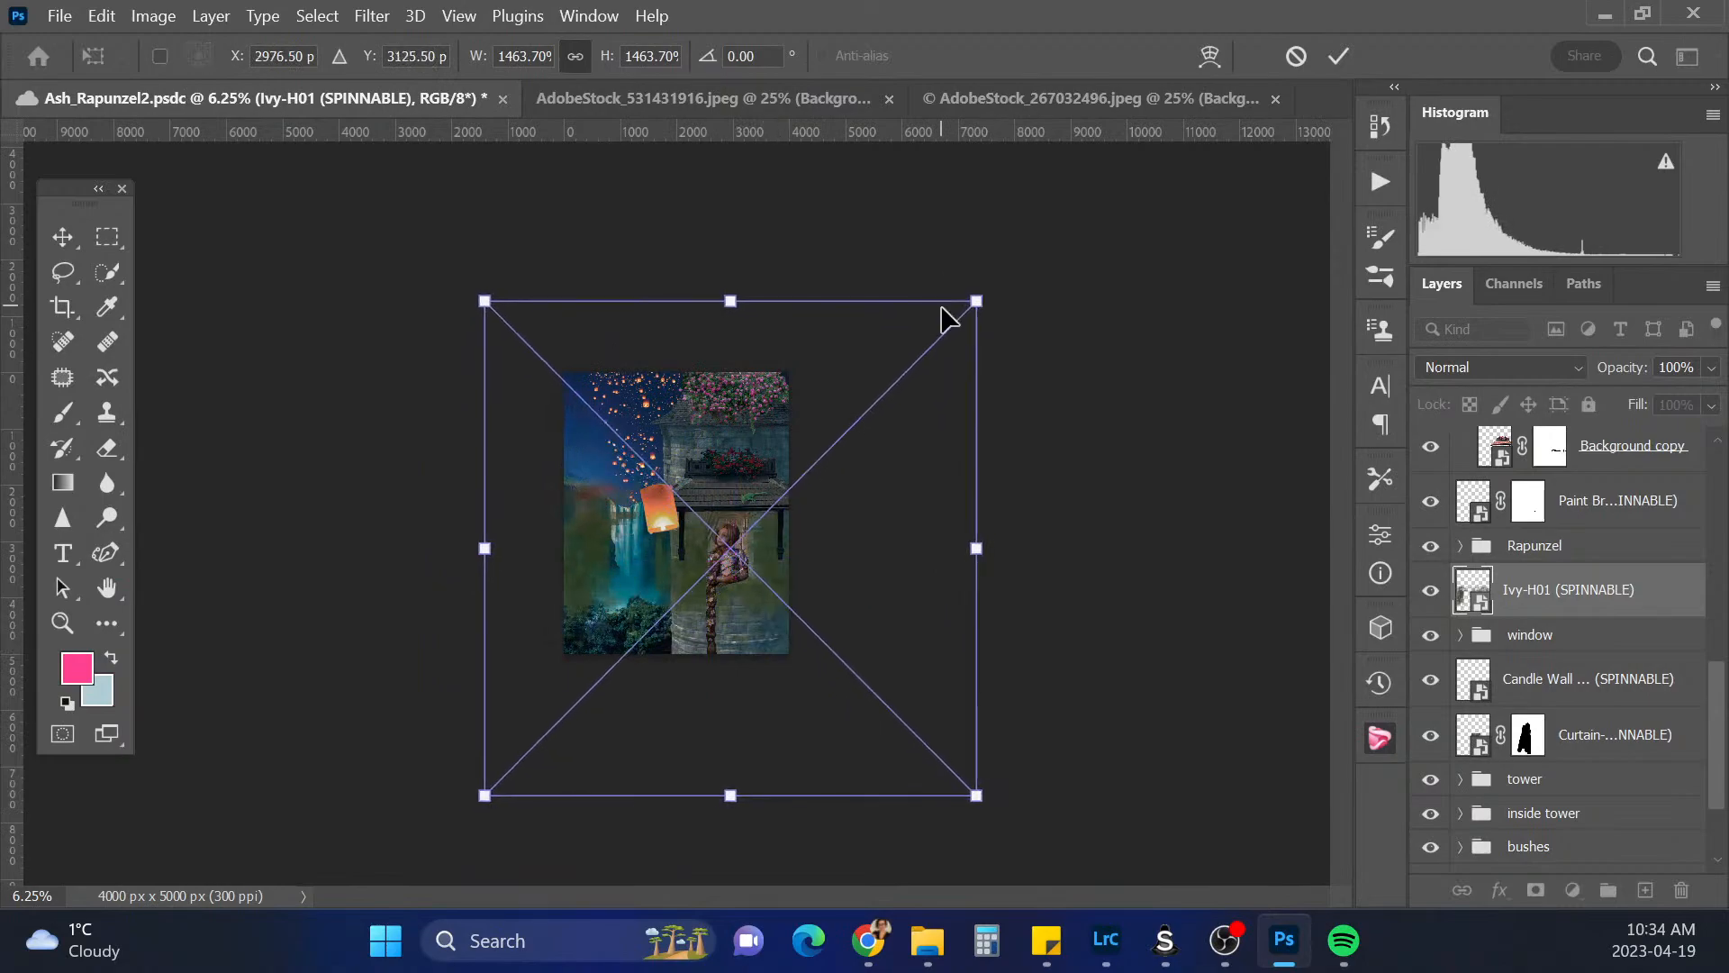
pyautogui.moveTo(980, 295); pyautogui.dragTo(1088, 191)
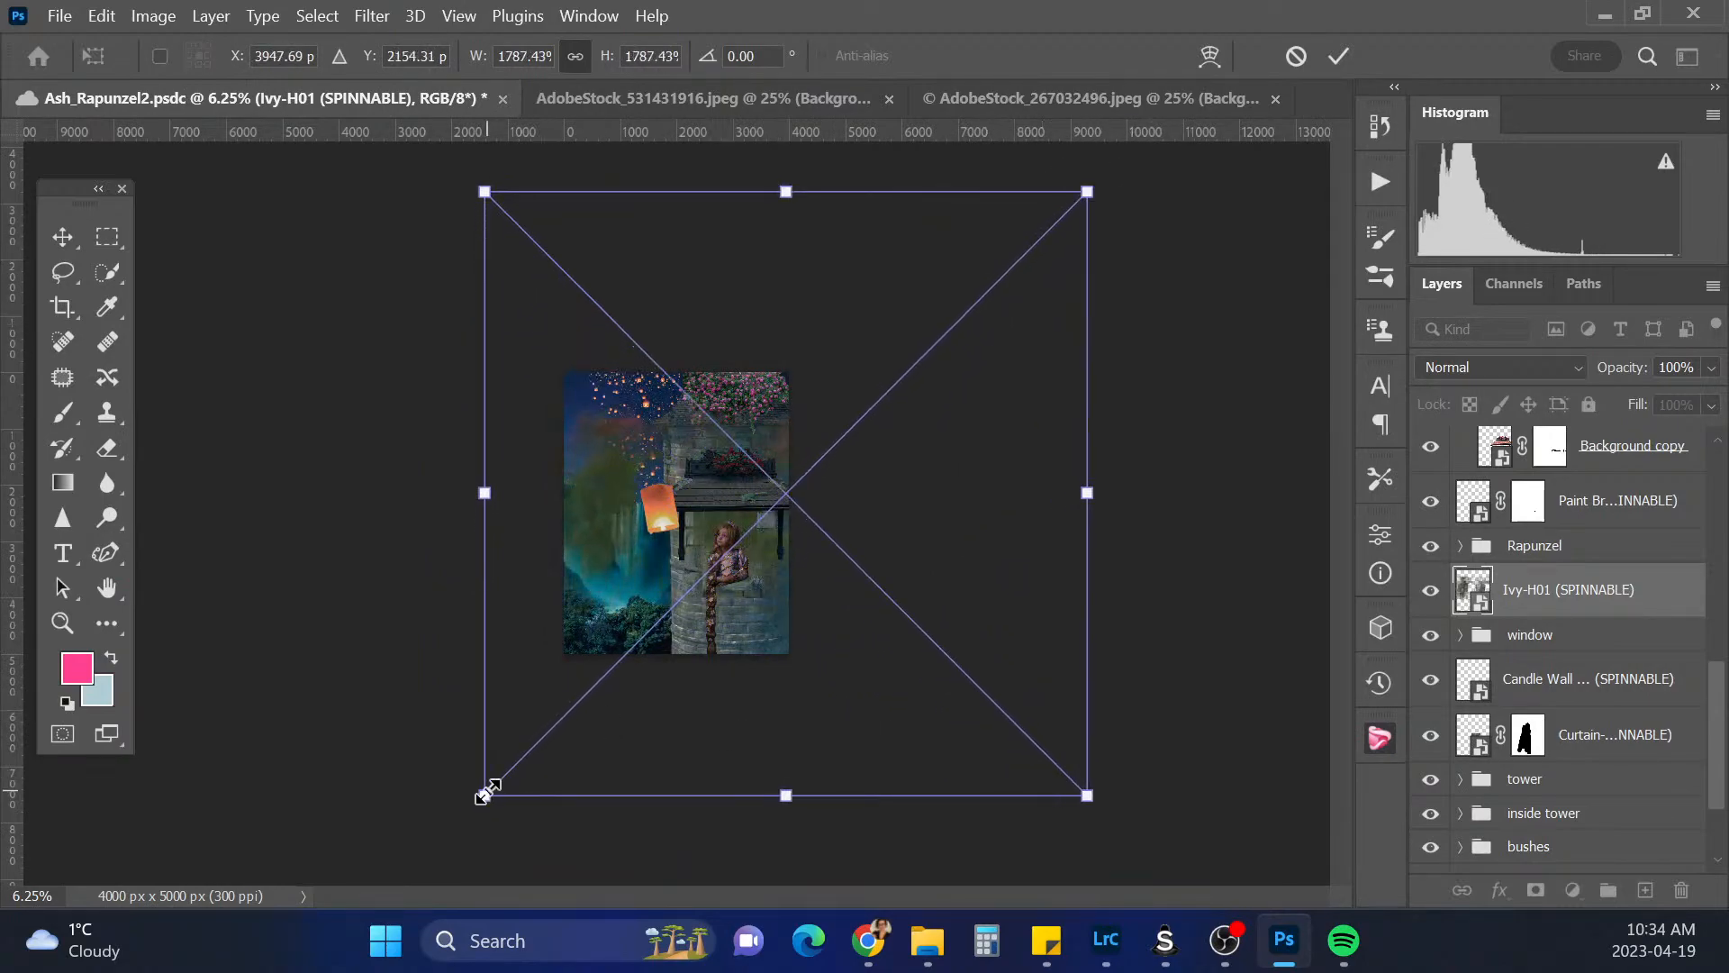
pyautogui.moveTo(486, 793); pyautogui.dragTo(434, 849)
pyautogui.moveTo(857, 598); pyautogui.dragTo(822, 615)
pyautogui.press('Return')
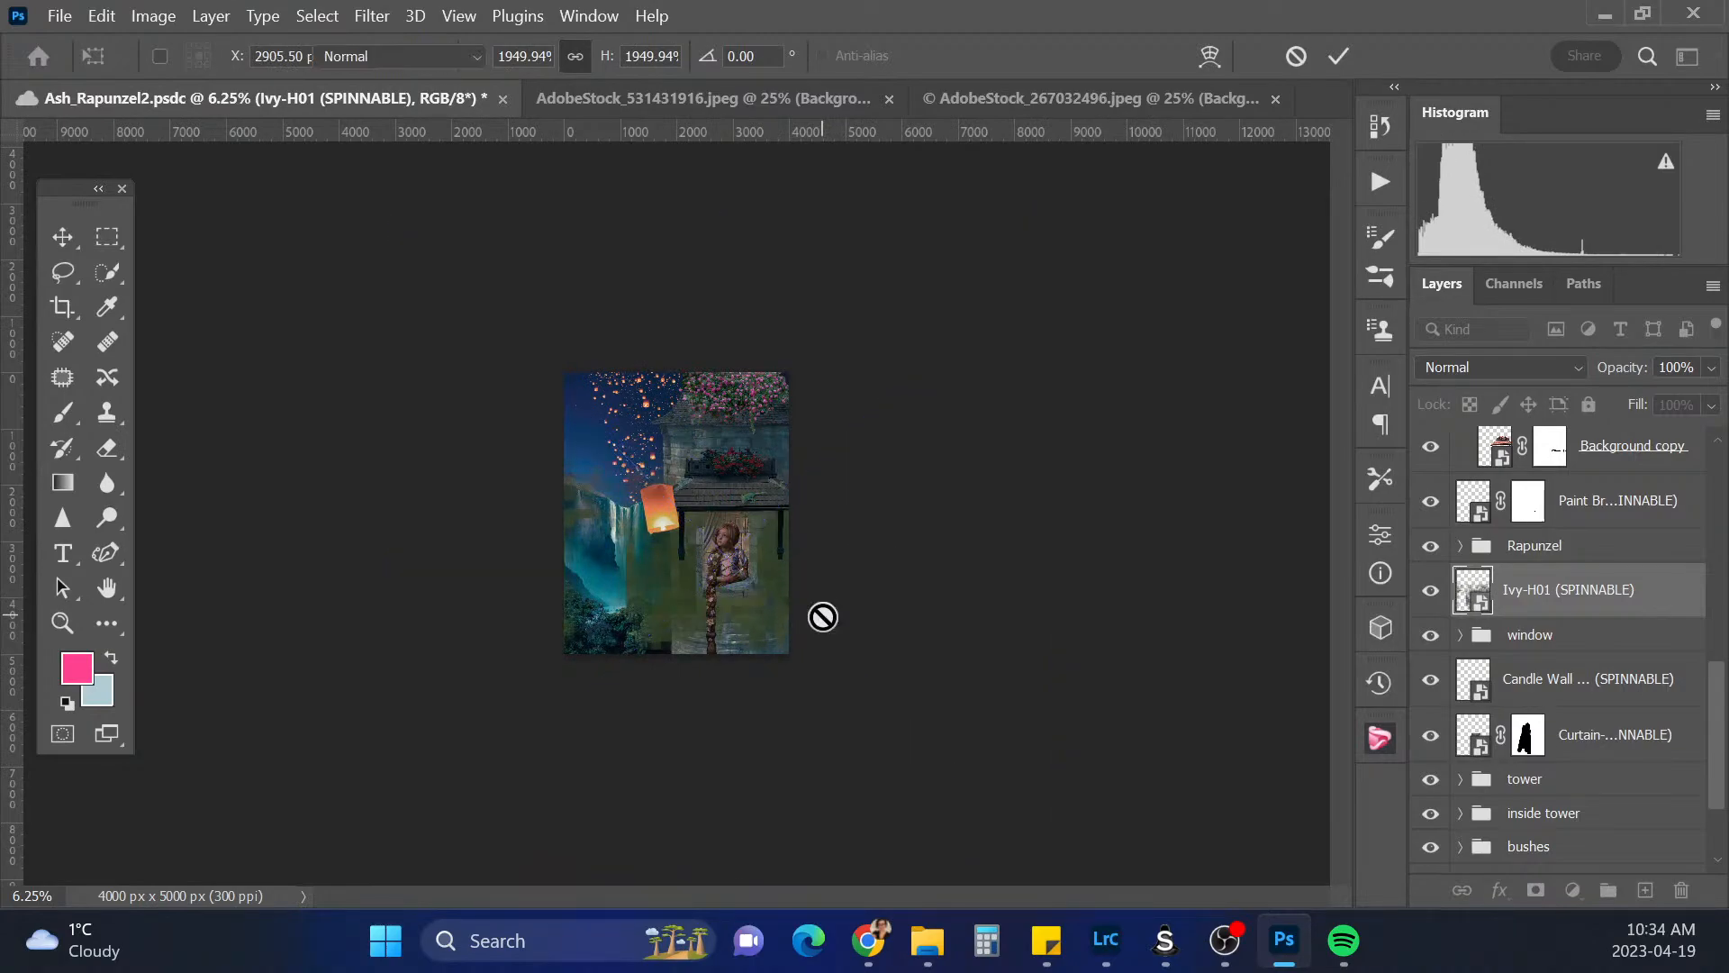
pyautogui.press('b')
pyautogui.hotkey('ctrl', '+')
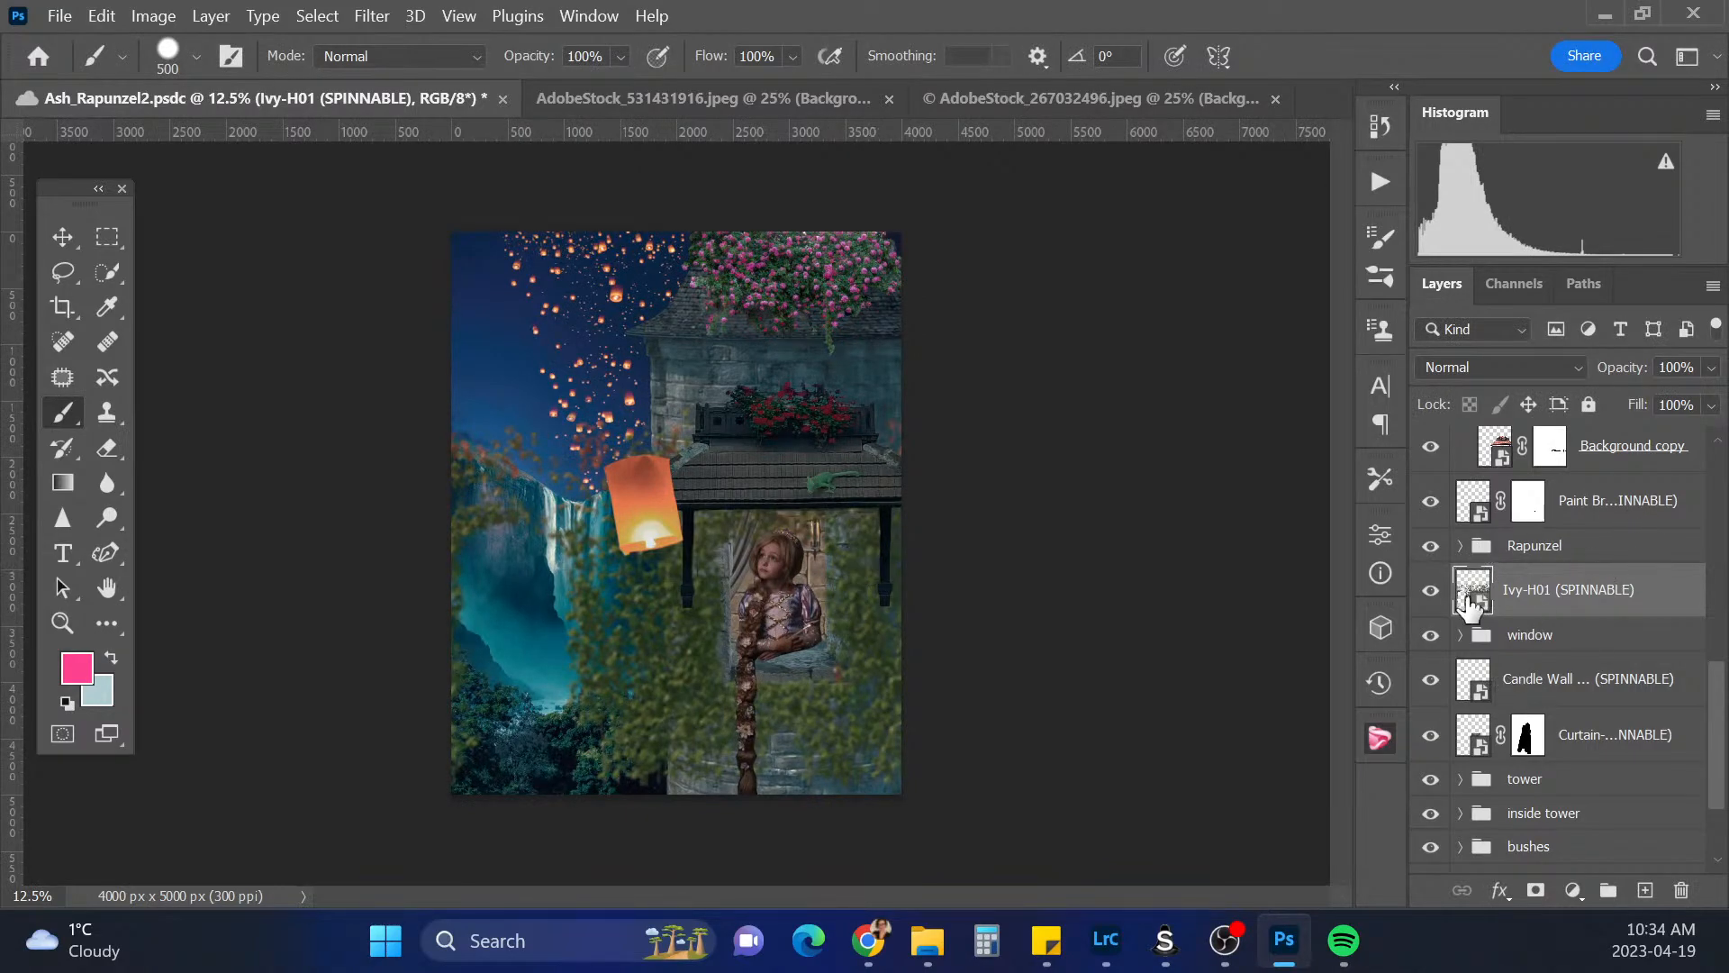
# Set the ivy object's PixelSquid resolution to High and move the ivy up so its opening frames the window
pyautogui.click(1380, 742)
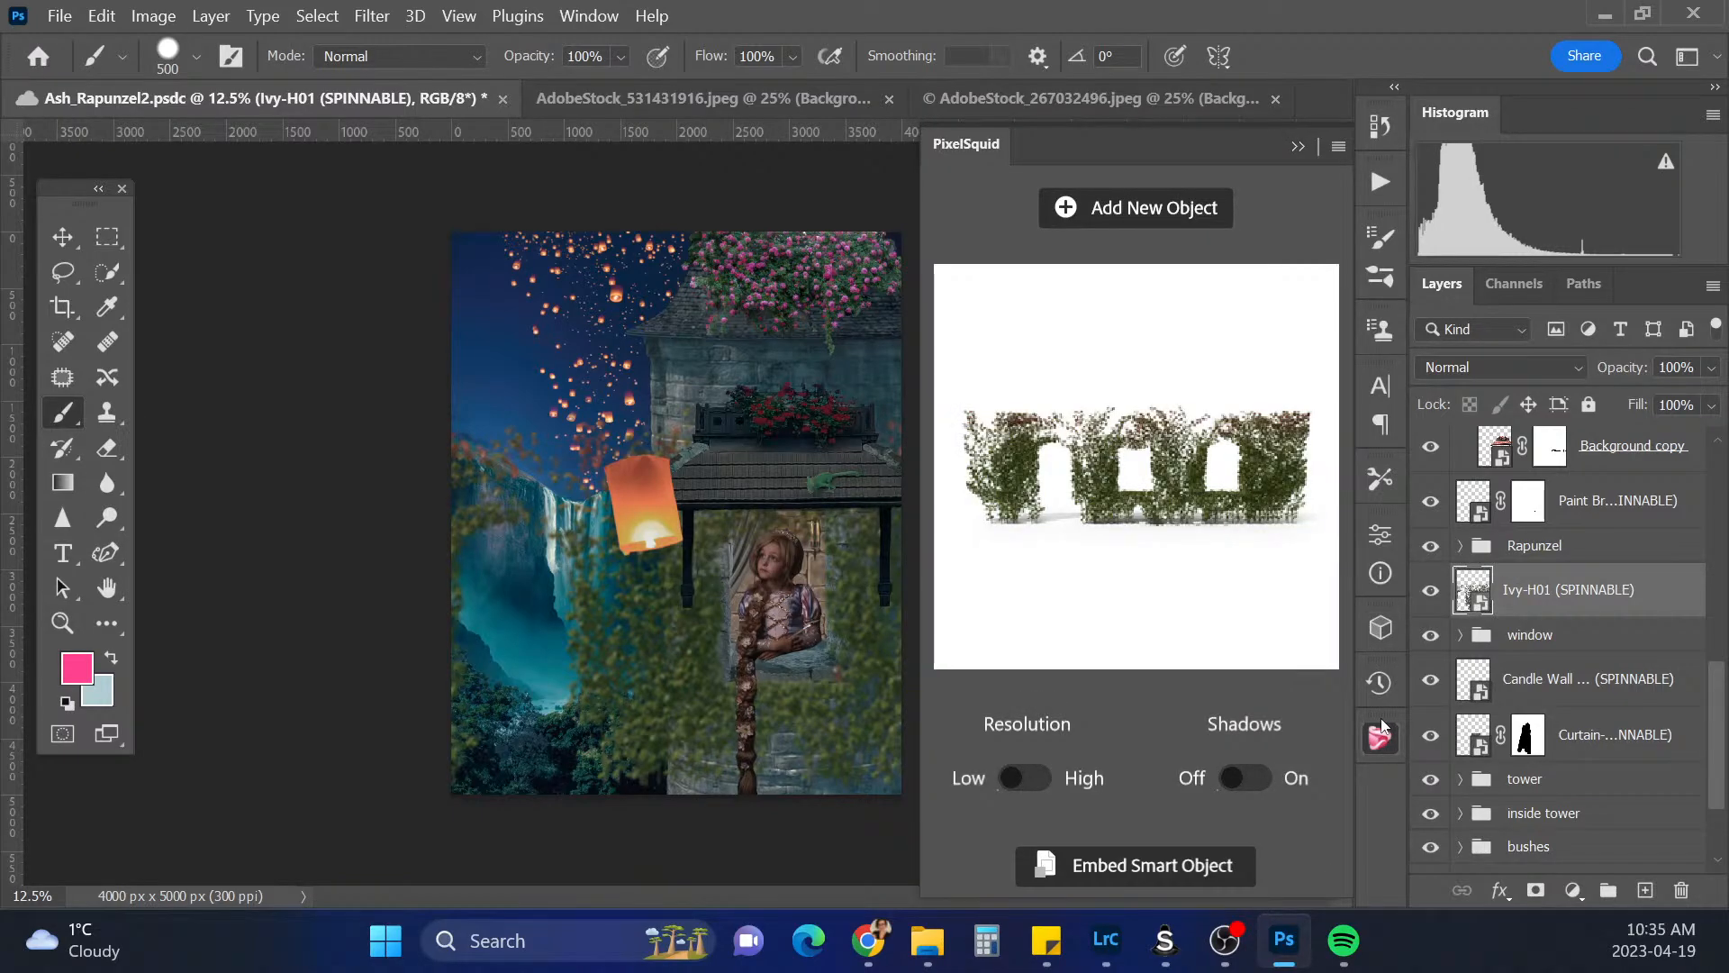
pyautogui.click(1045, 789)
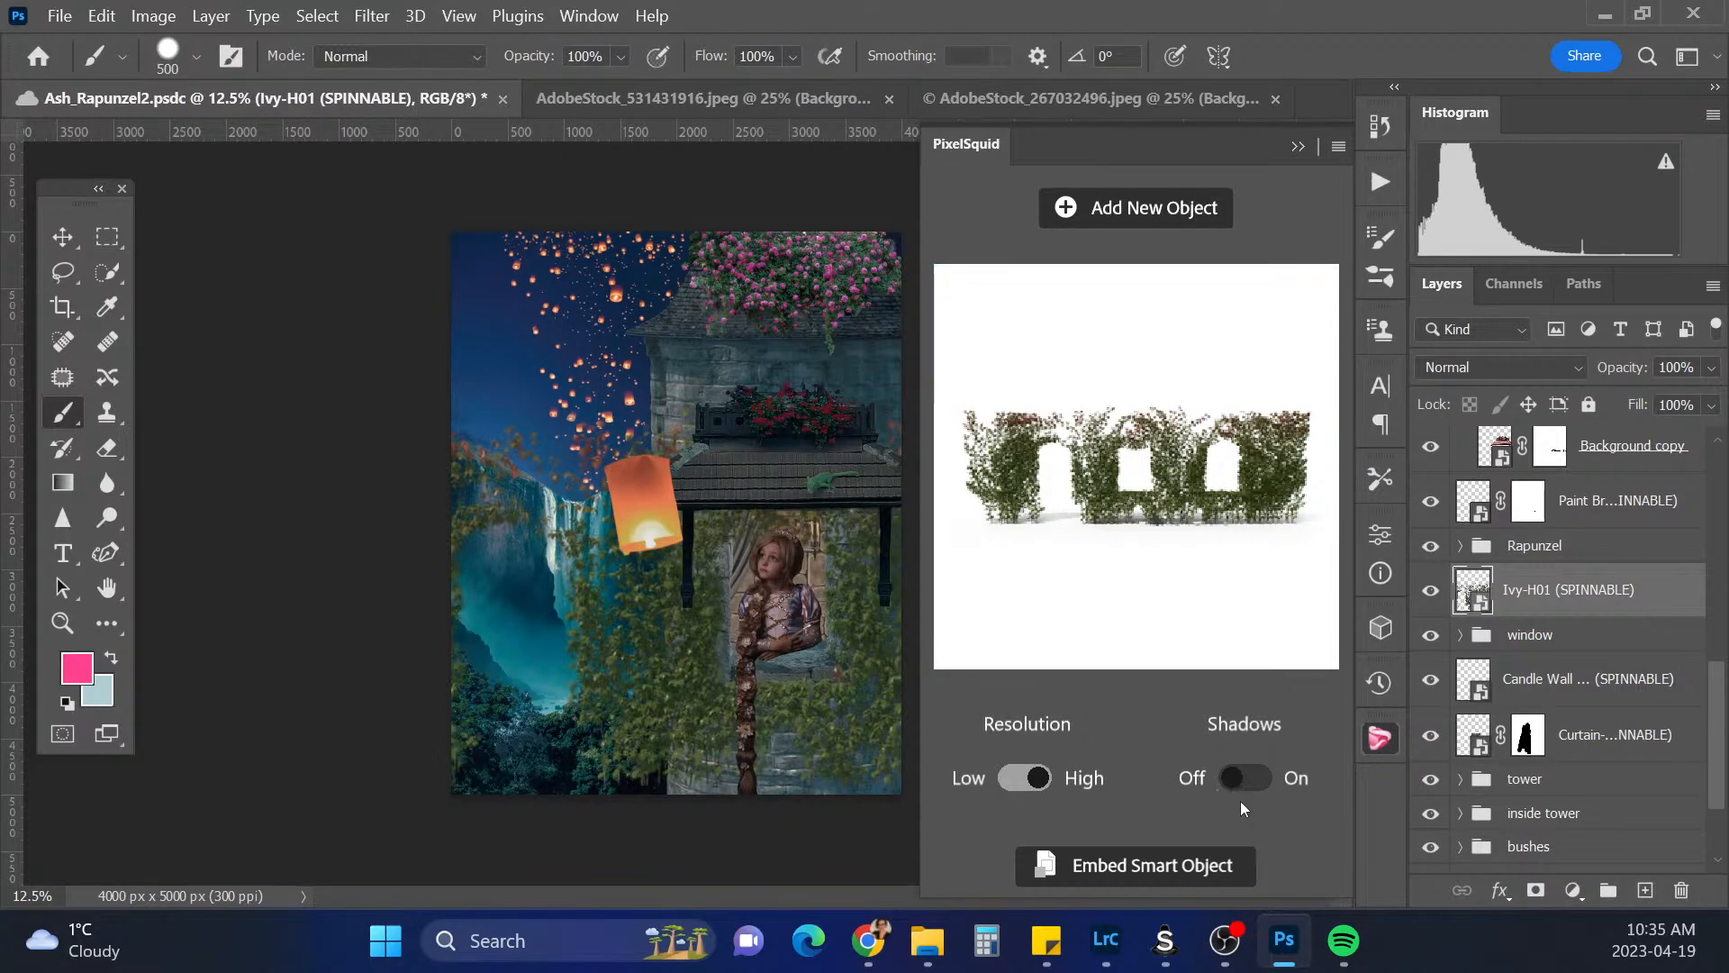
pyautogui.click(1299, 147)
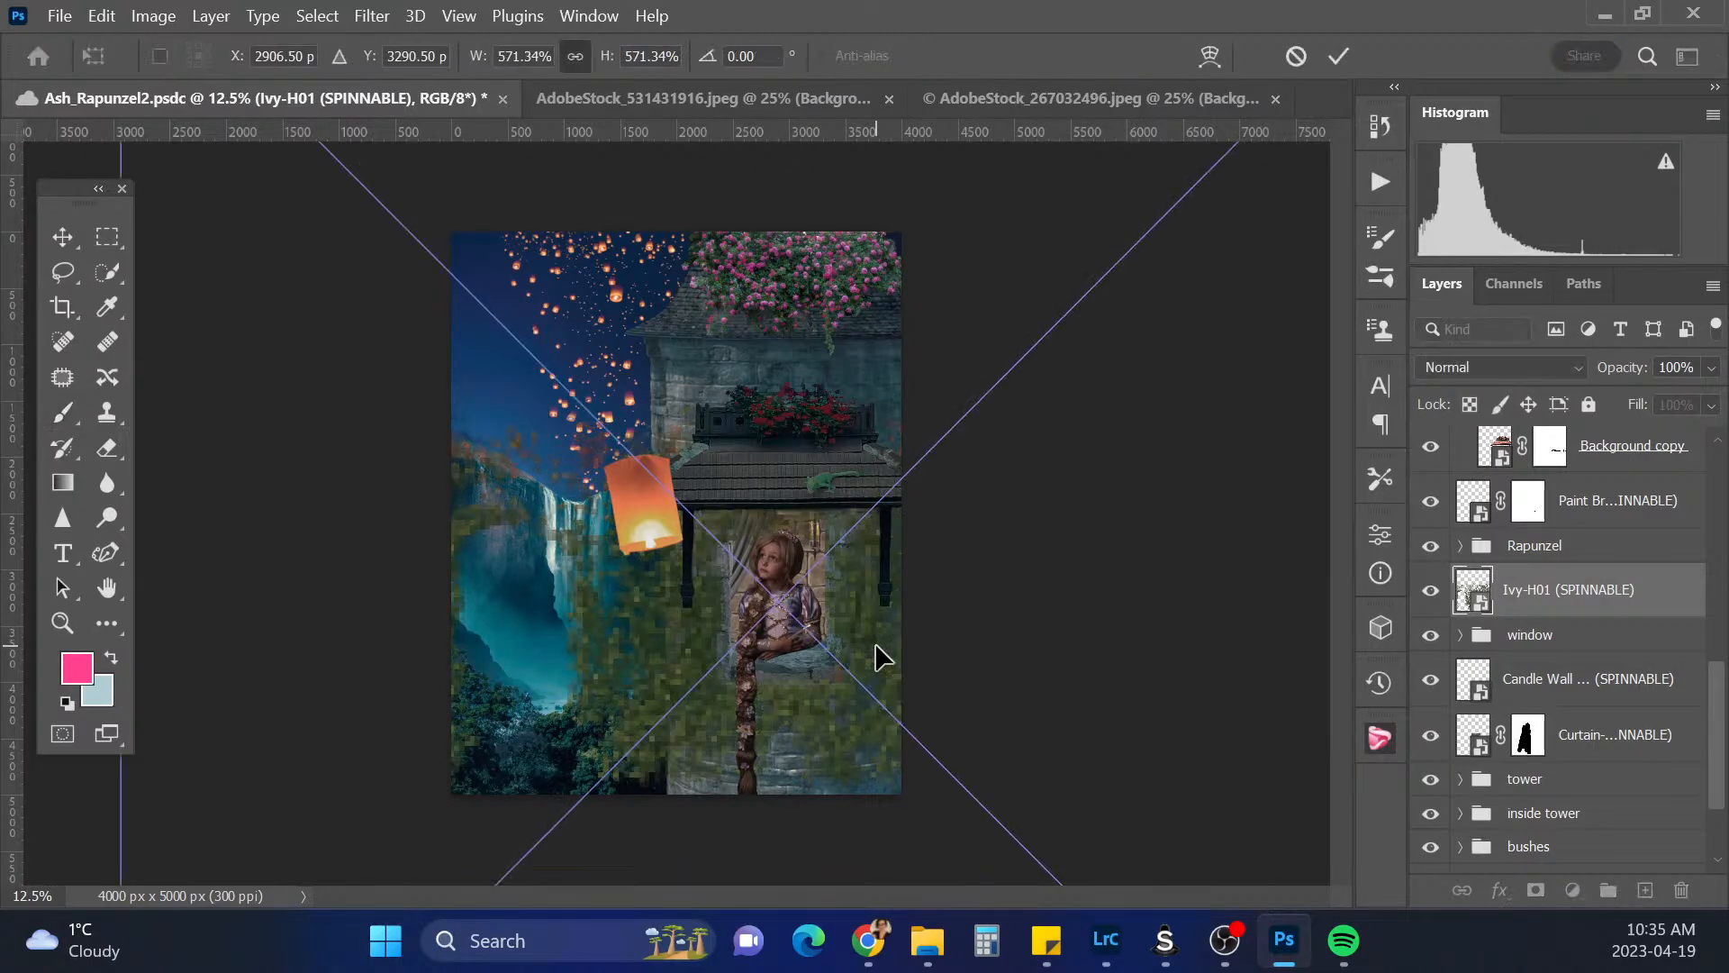
pyautogui.moveTo(874, 645); pyautogui.dragTo(874, 620)
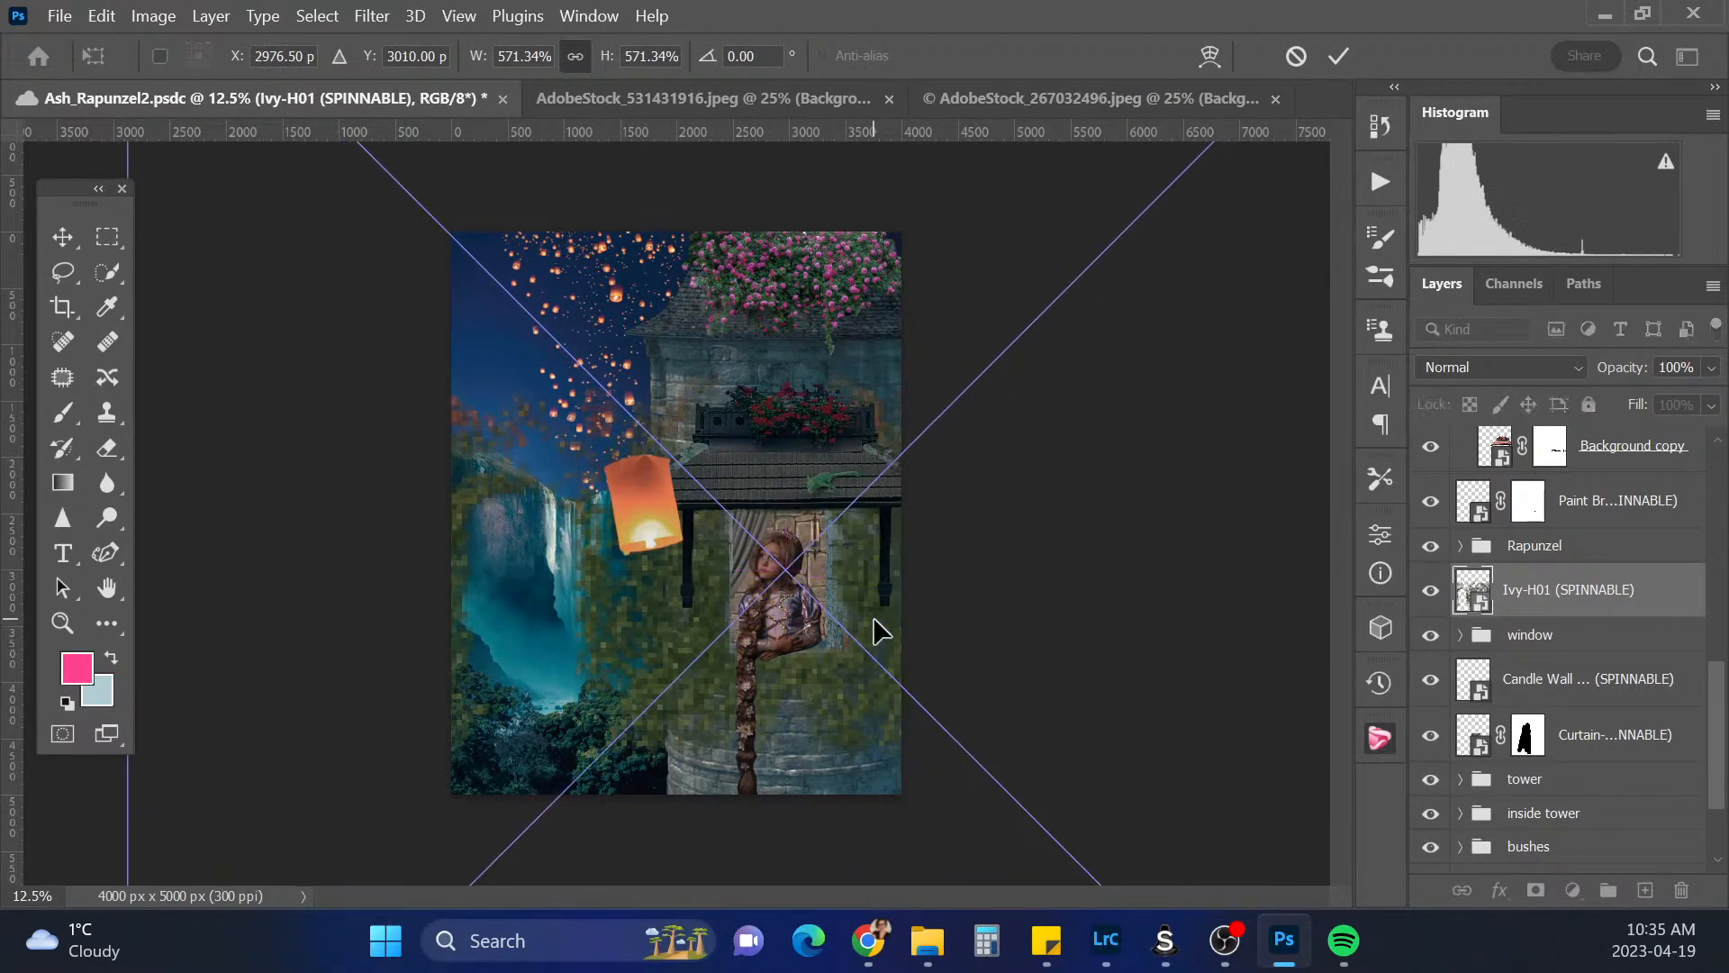
pyautogui.press('Return')
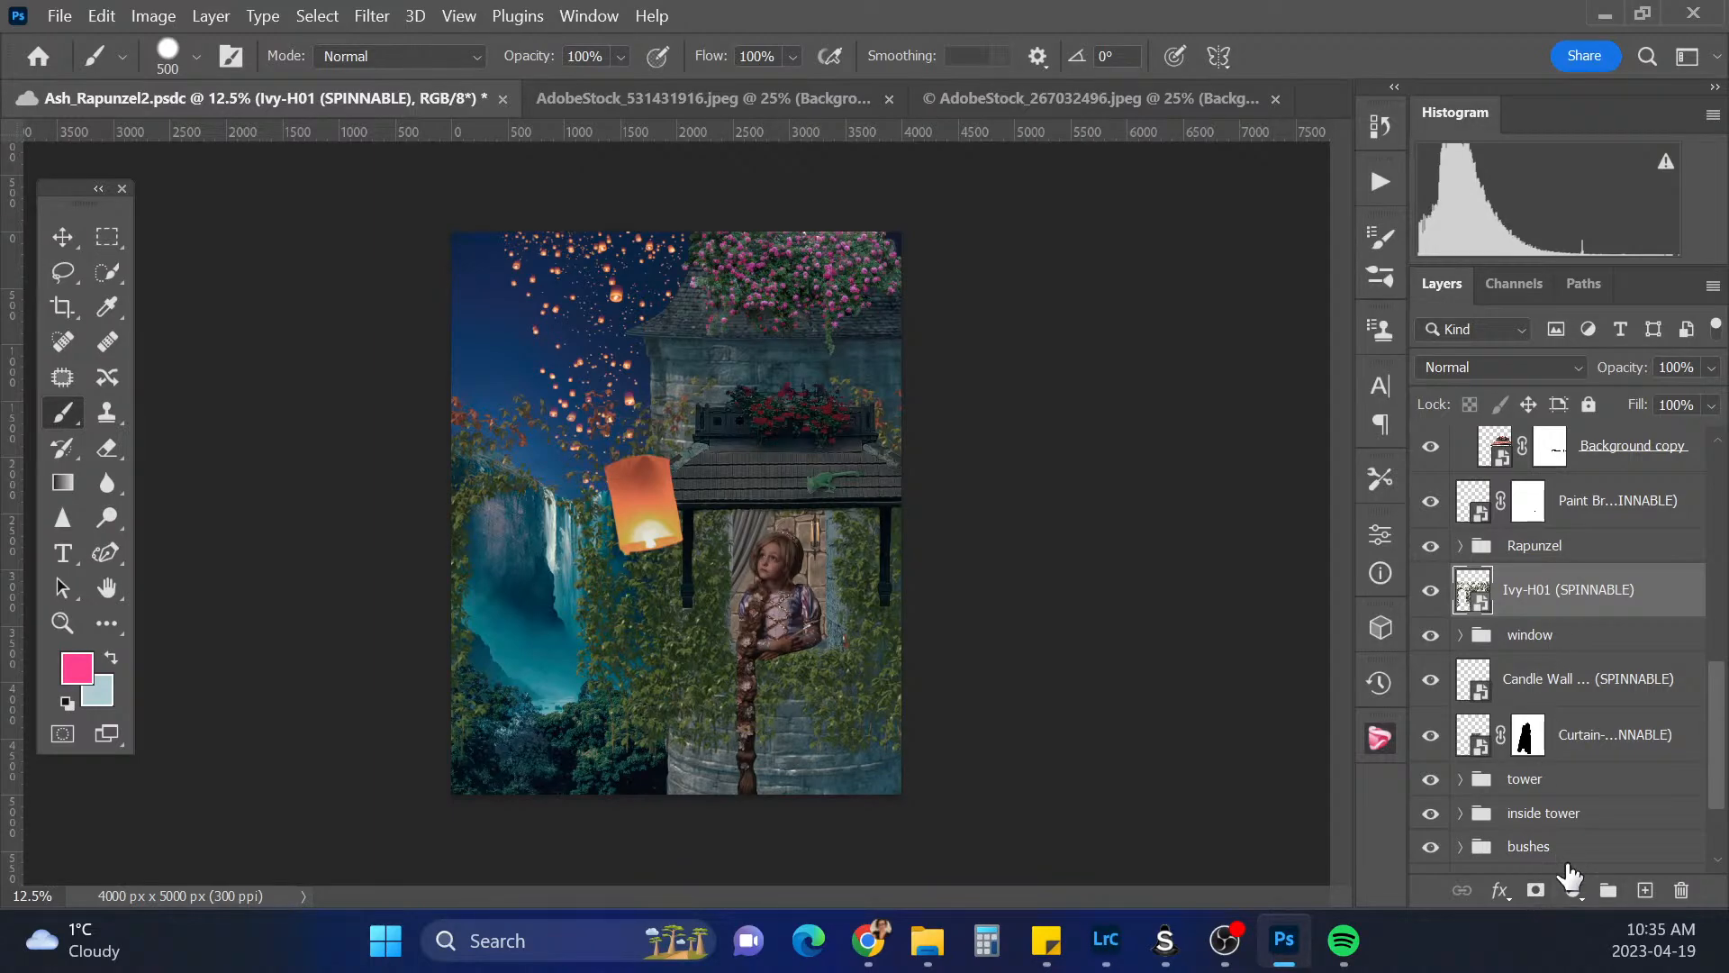
# Start a Perspective Warp on the ivy layer and fit one grid plane over the tower, from the flower balcony to the canvas's lower edge
pyautogui.click(103, 18)
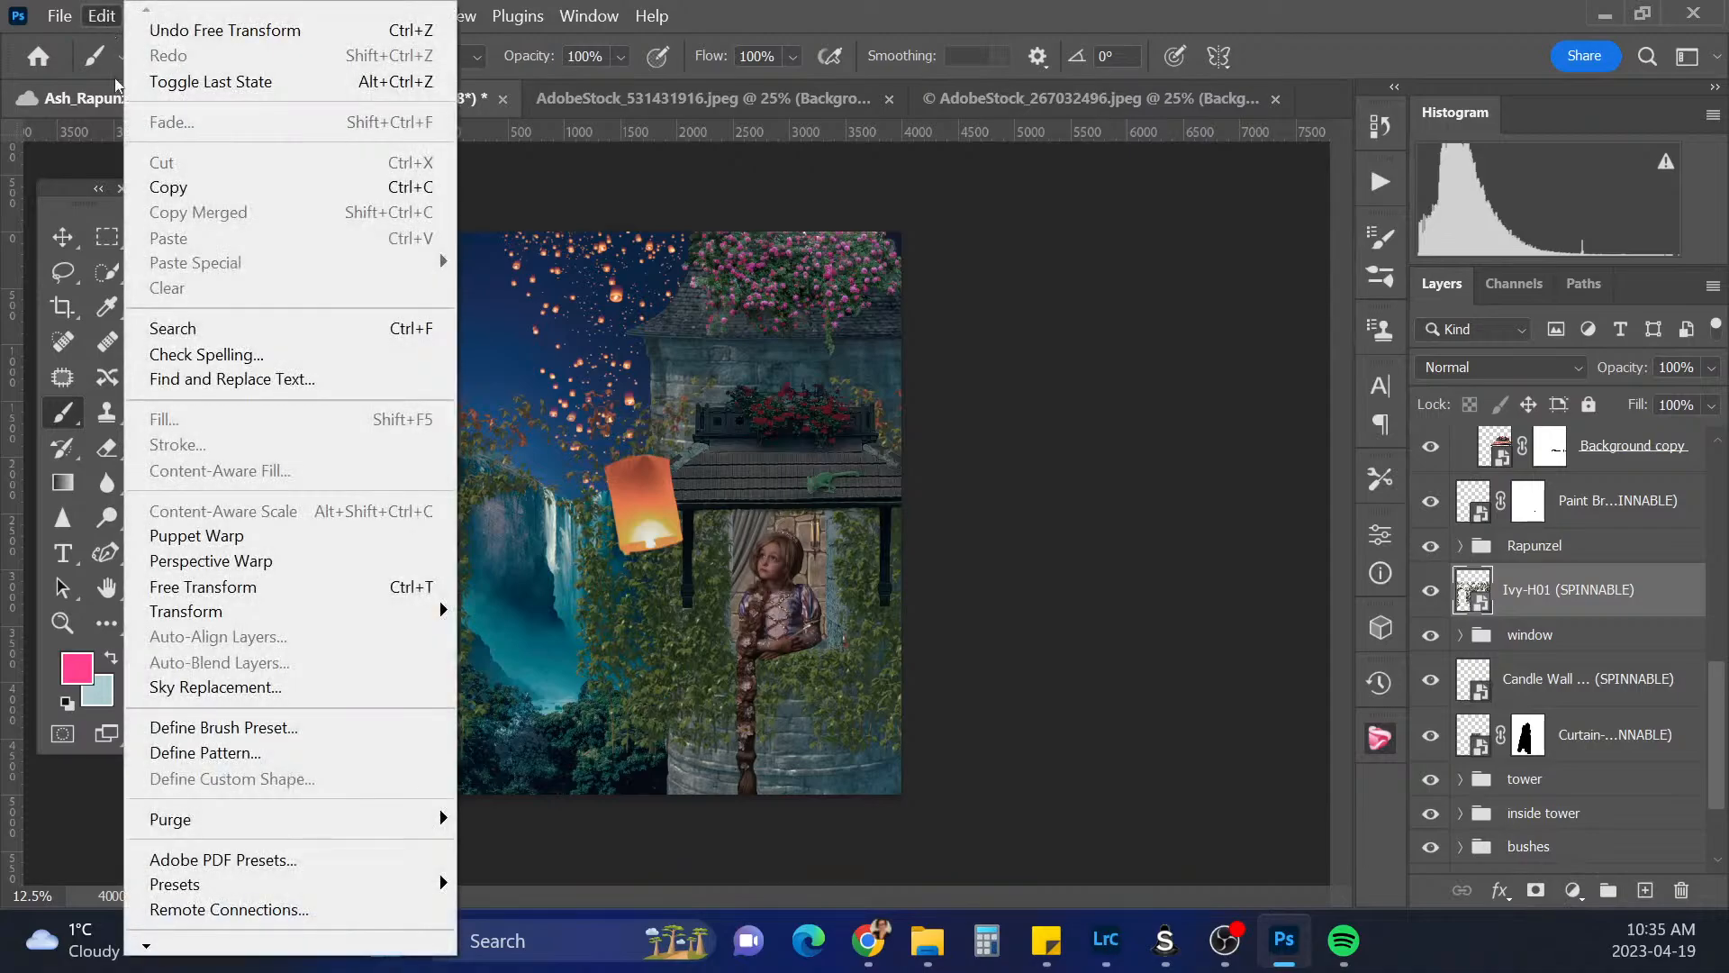
pyautogui.click(293, 561)
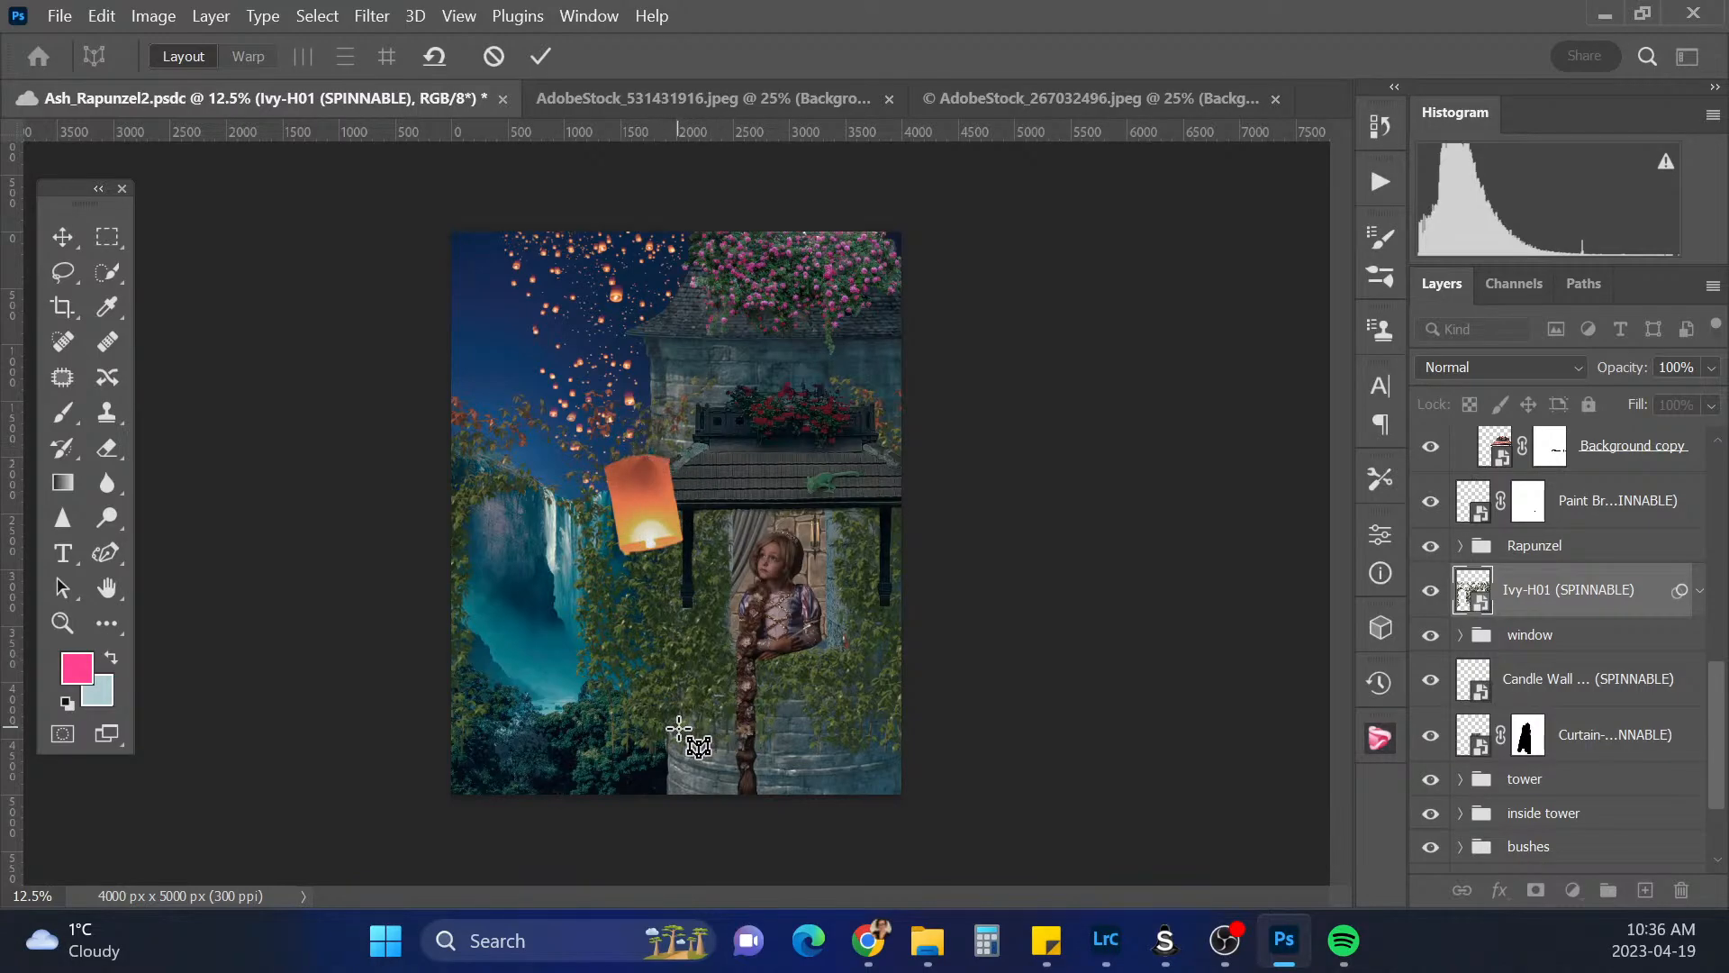
pyautogui.click(648, 725)
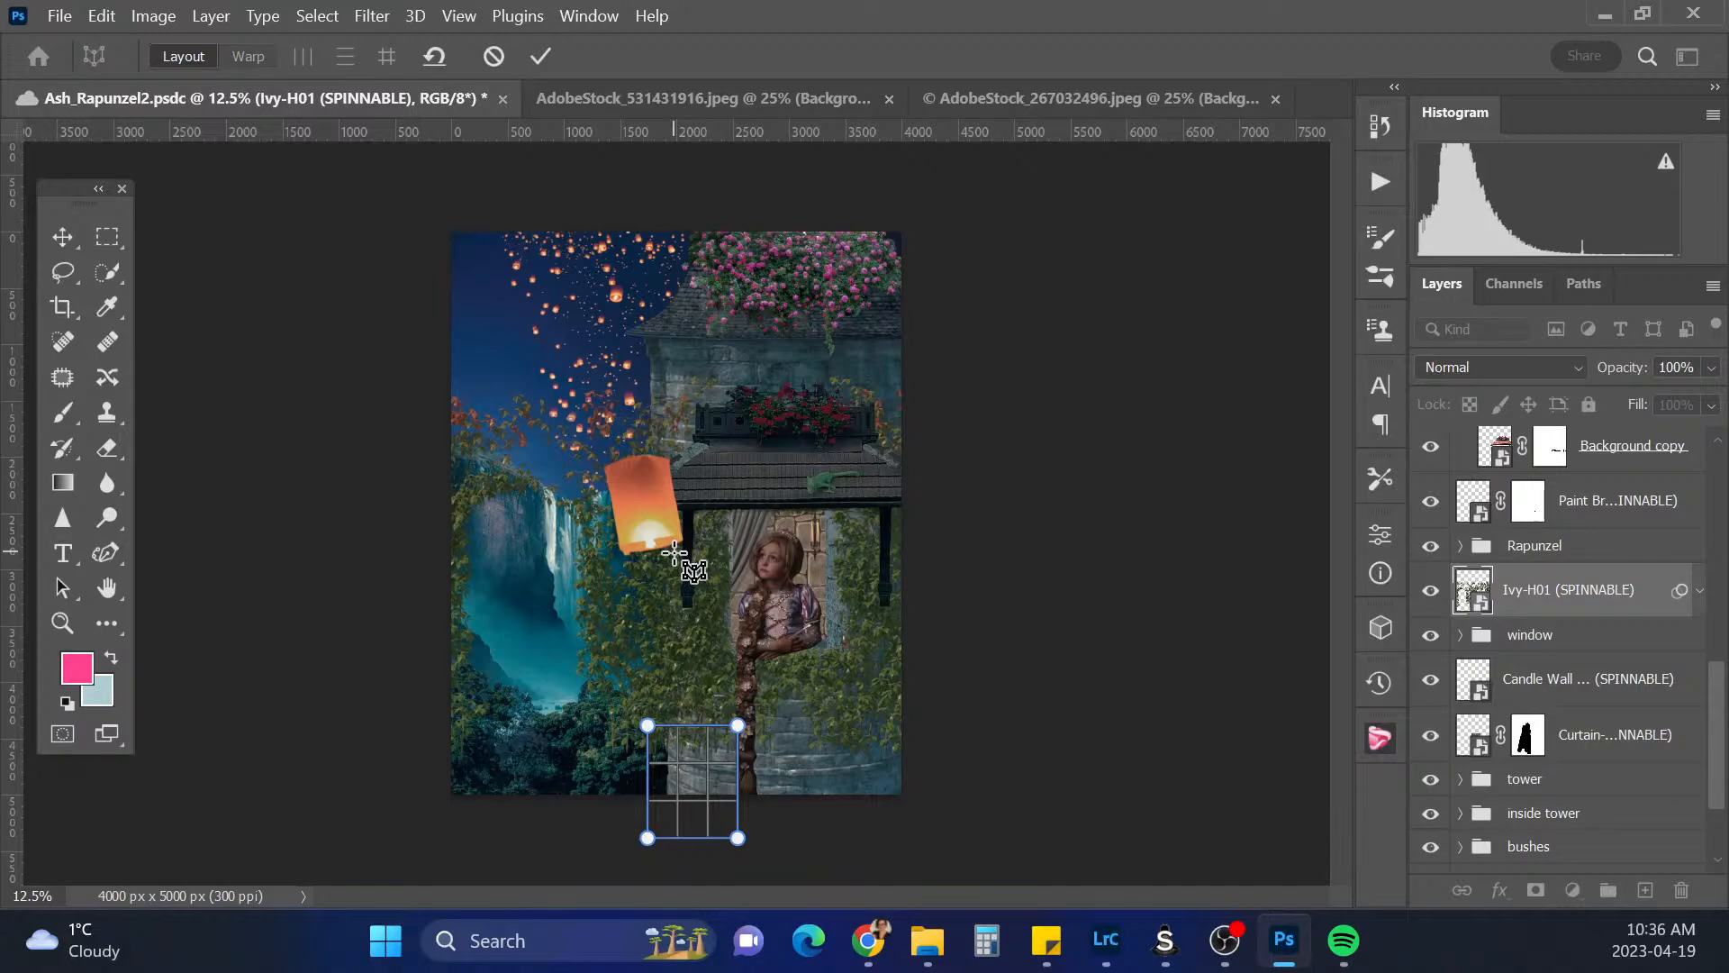
pyautogui.hotkey('ctrl', 'z')
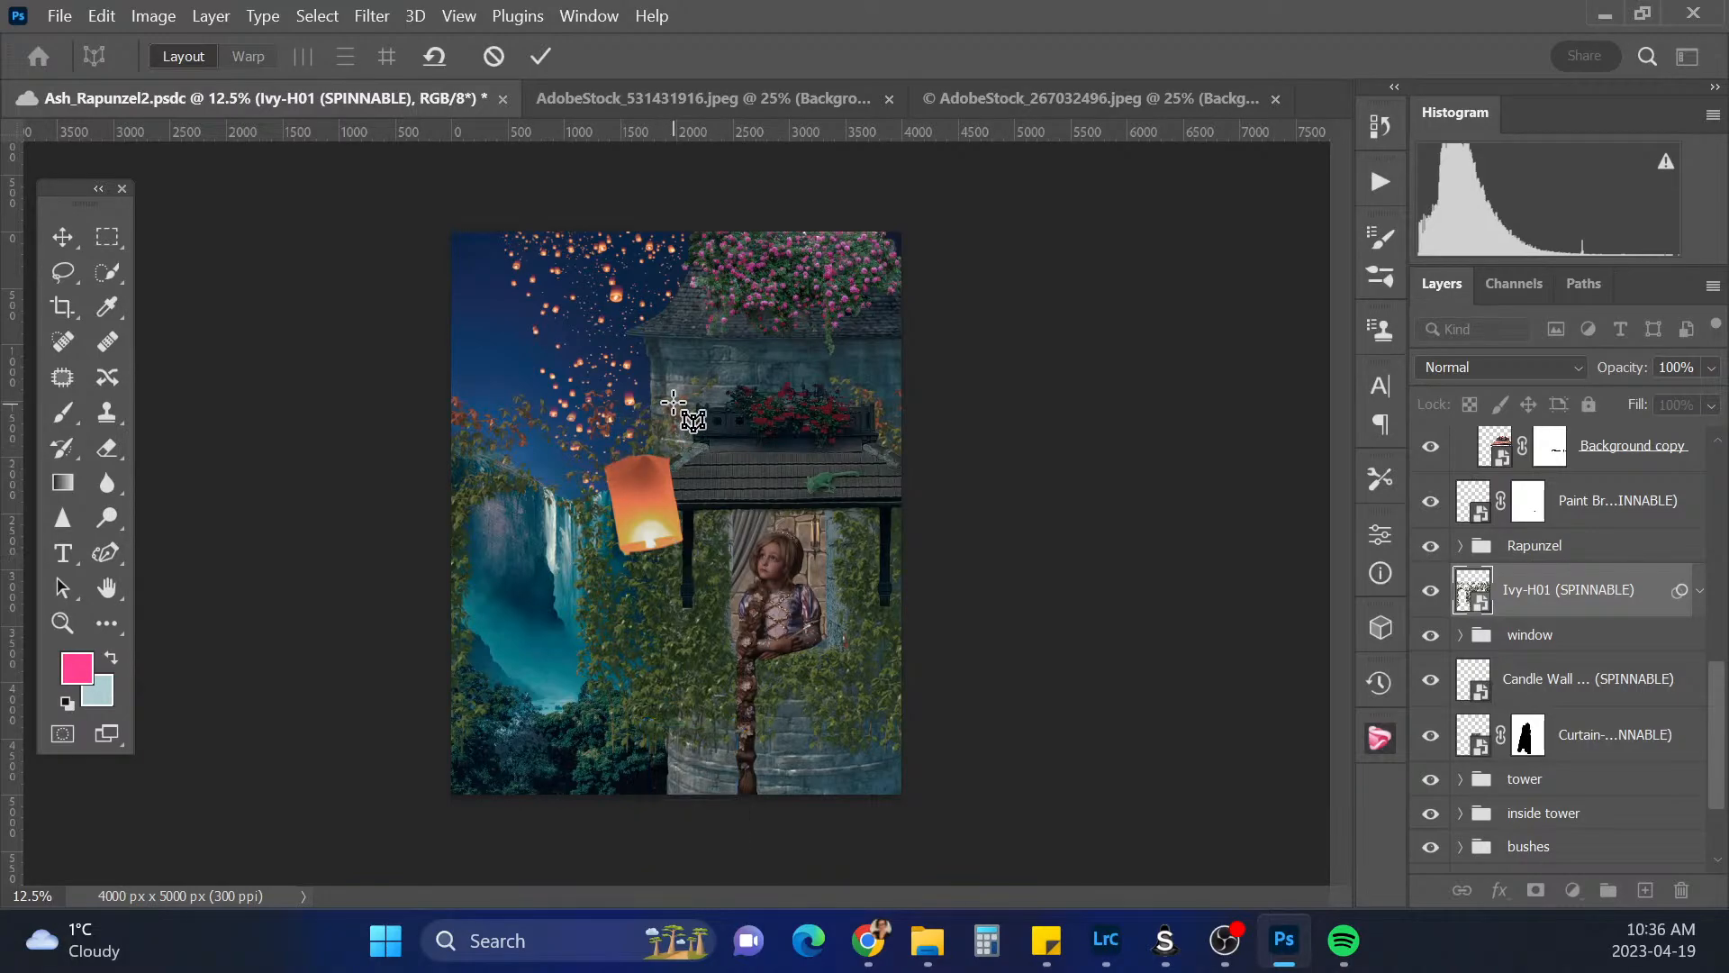
pyautogui.moveTo(653, 411)
pyautogui.mouseDown()
pyautogui.moveTo(698, 626)
pyautogui.moveTo(901, 803)
pyautogui.mouseUp()
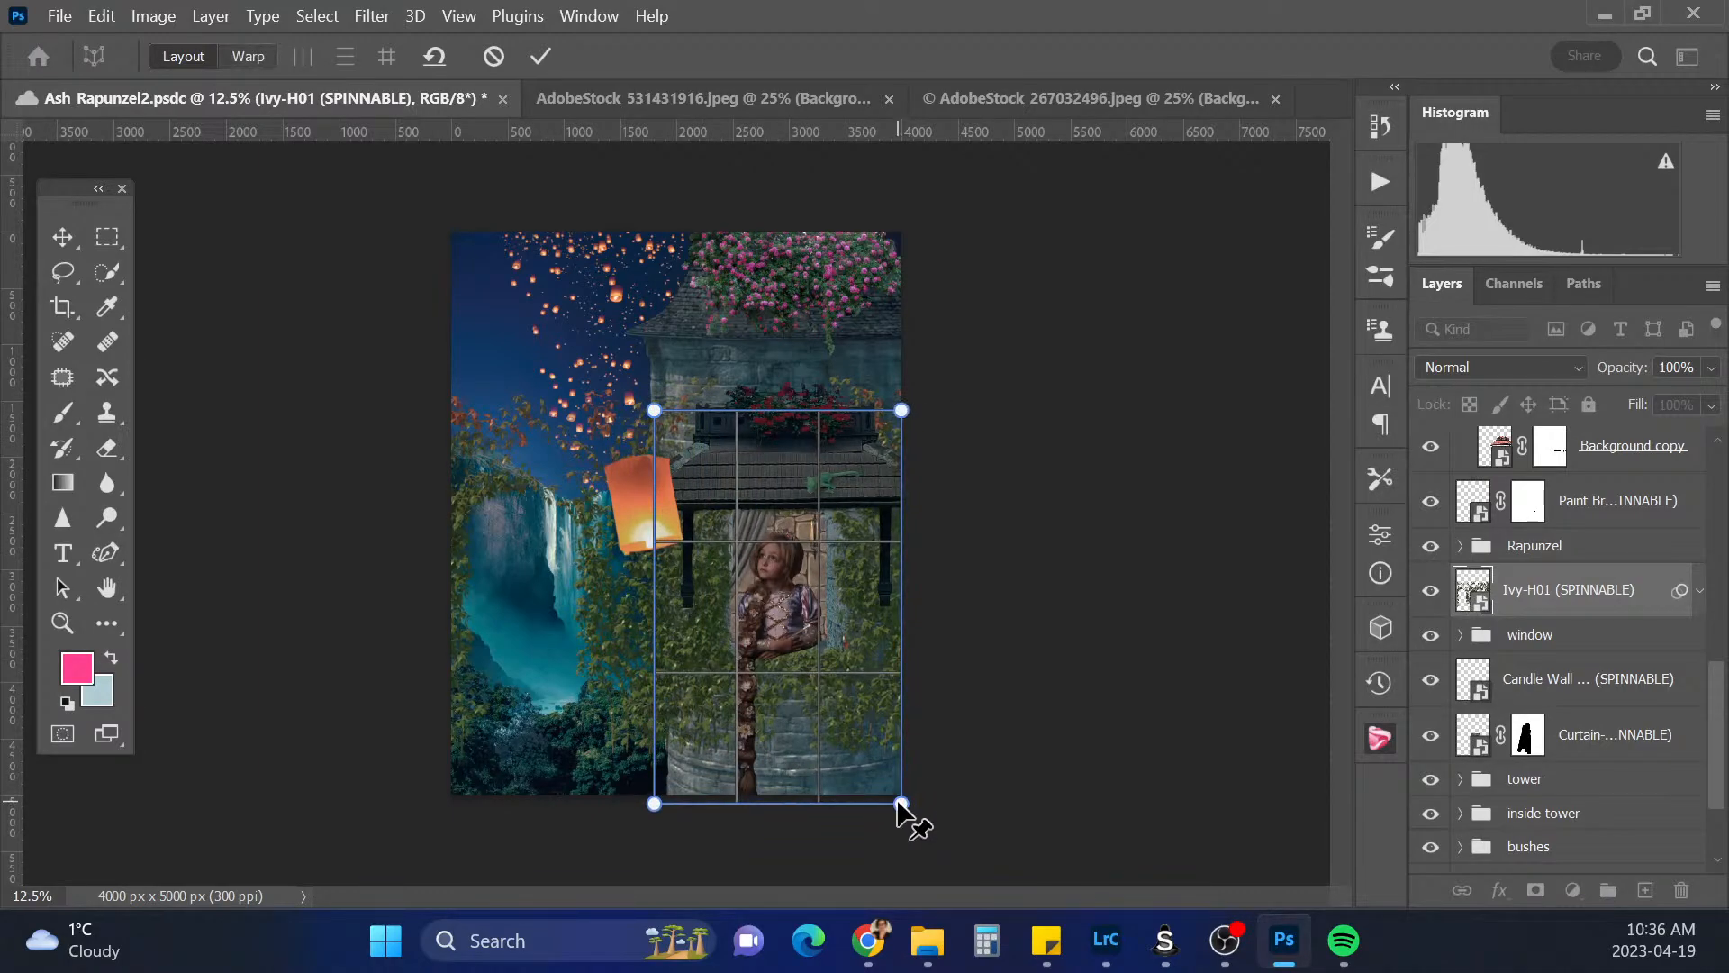
pyautogui.moveTo(655, 411); pyautogui.dragTo(659, 410)
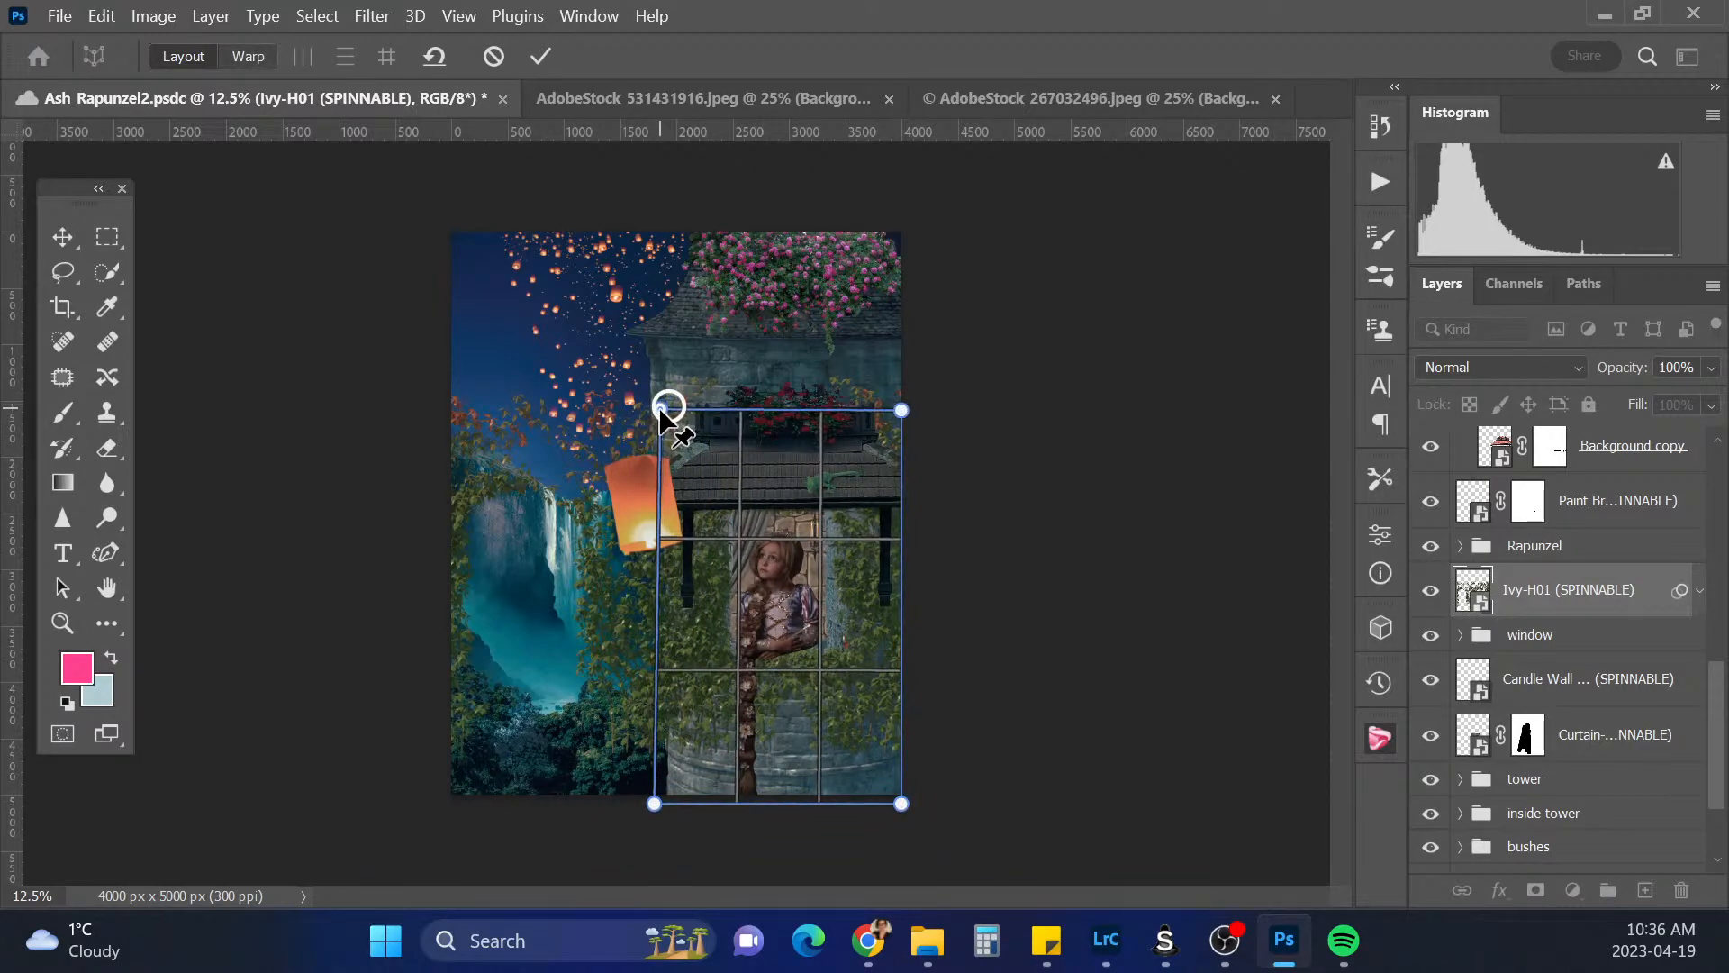
pyautogui.moveTo(655, 804); pyautogui.dragTo(664, 796)
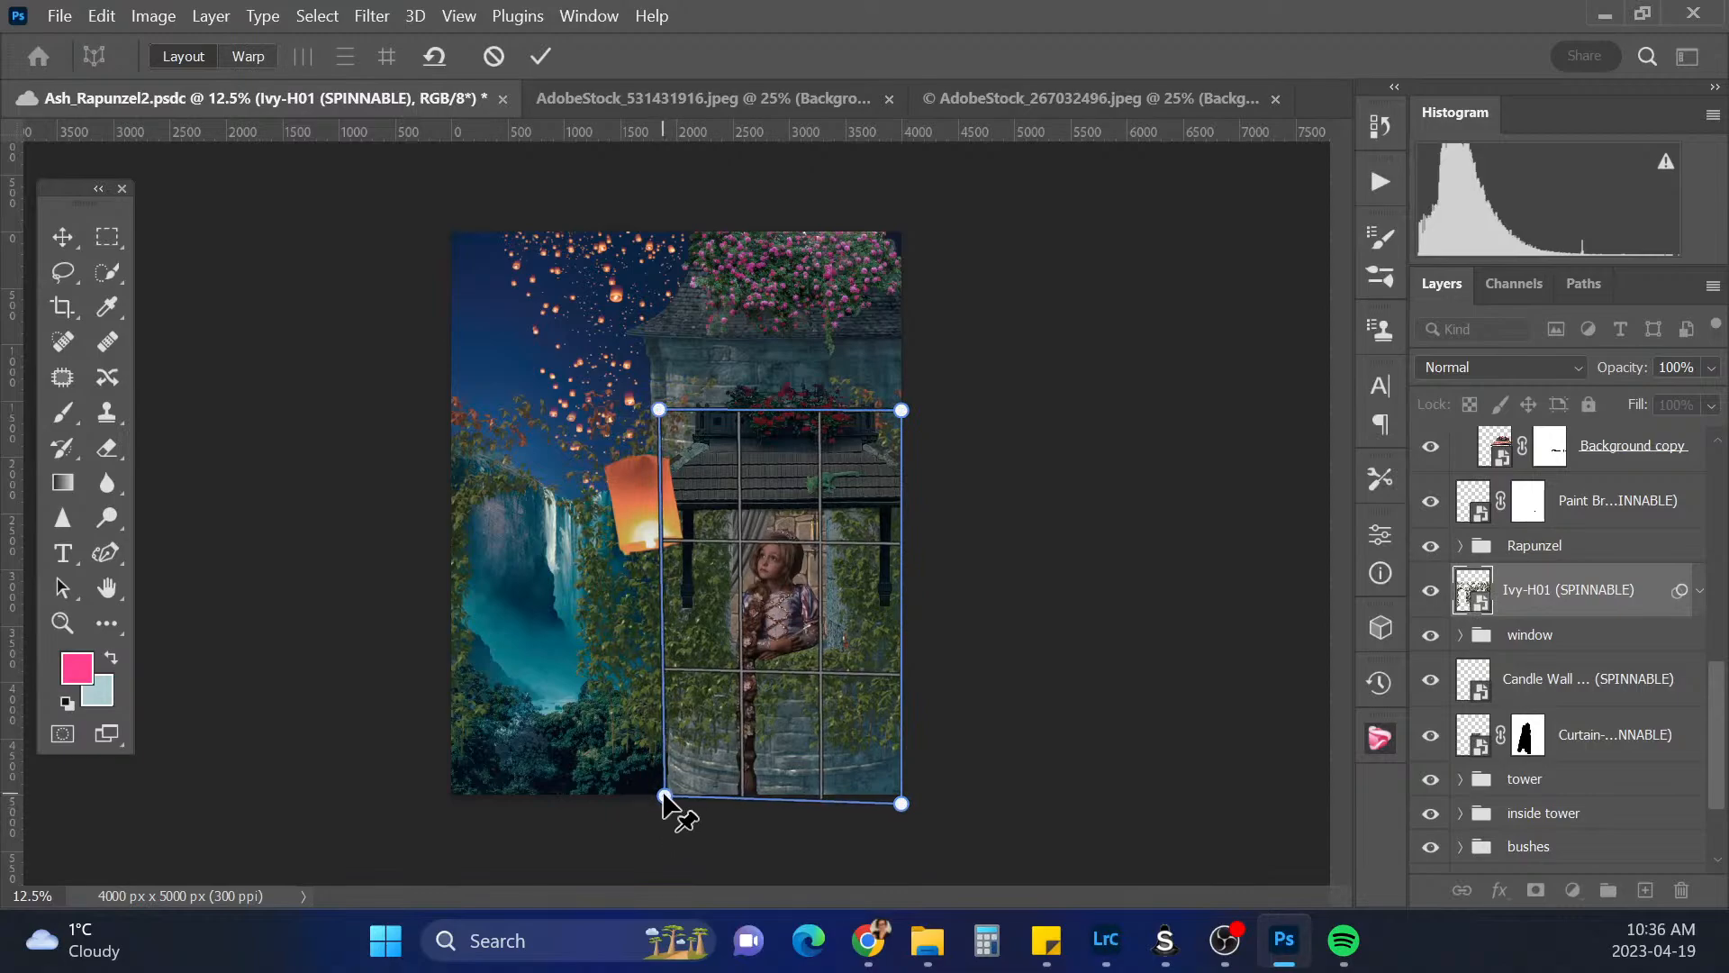
pyautogui.moveTo(659, 411); pyautogui.dragTo(652, 409)
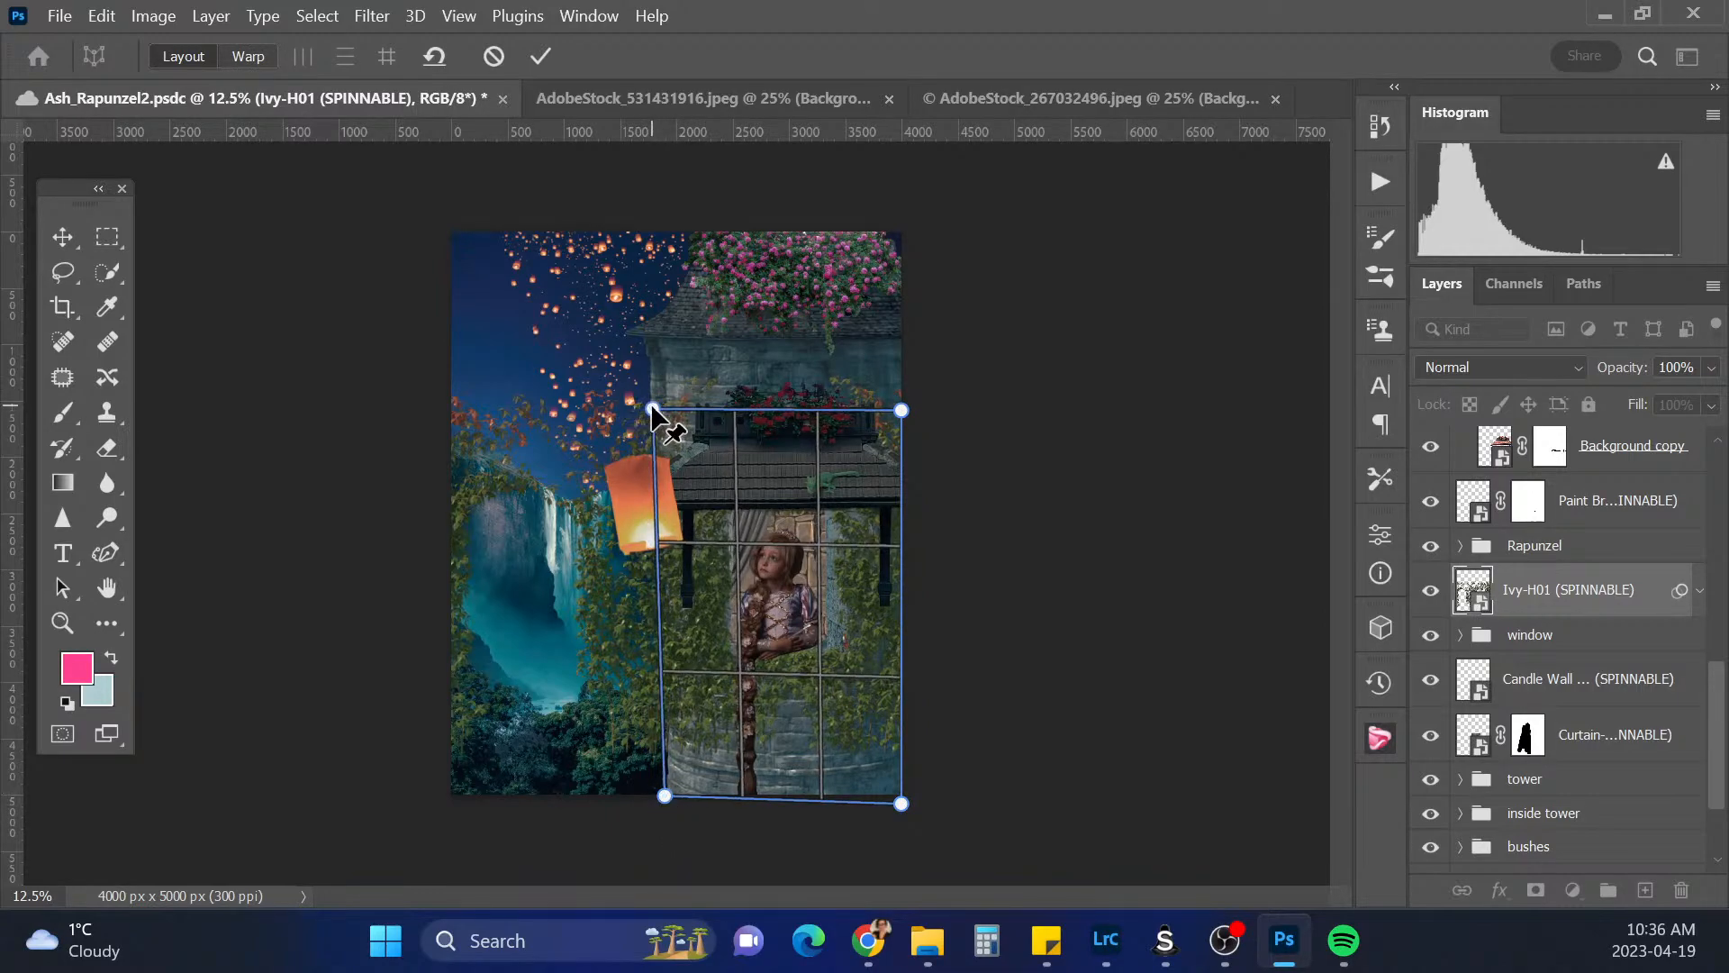
pyautogui.moveTo(664, 796); pyautogui.dragTo(655, 789)
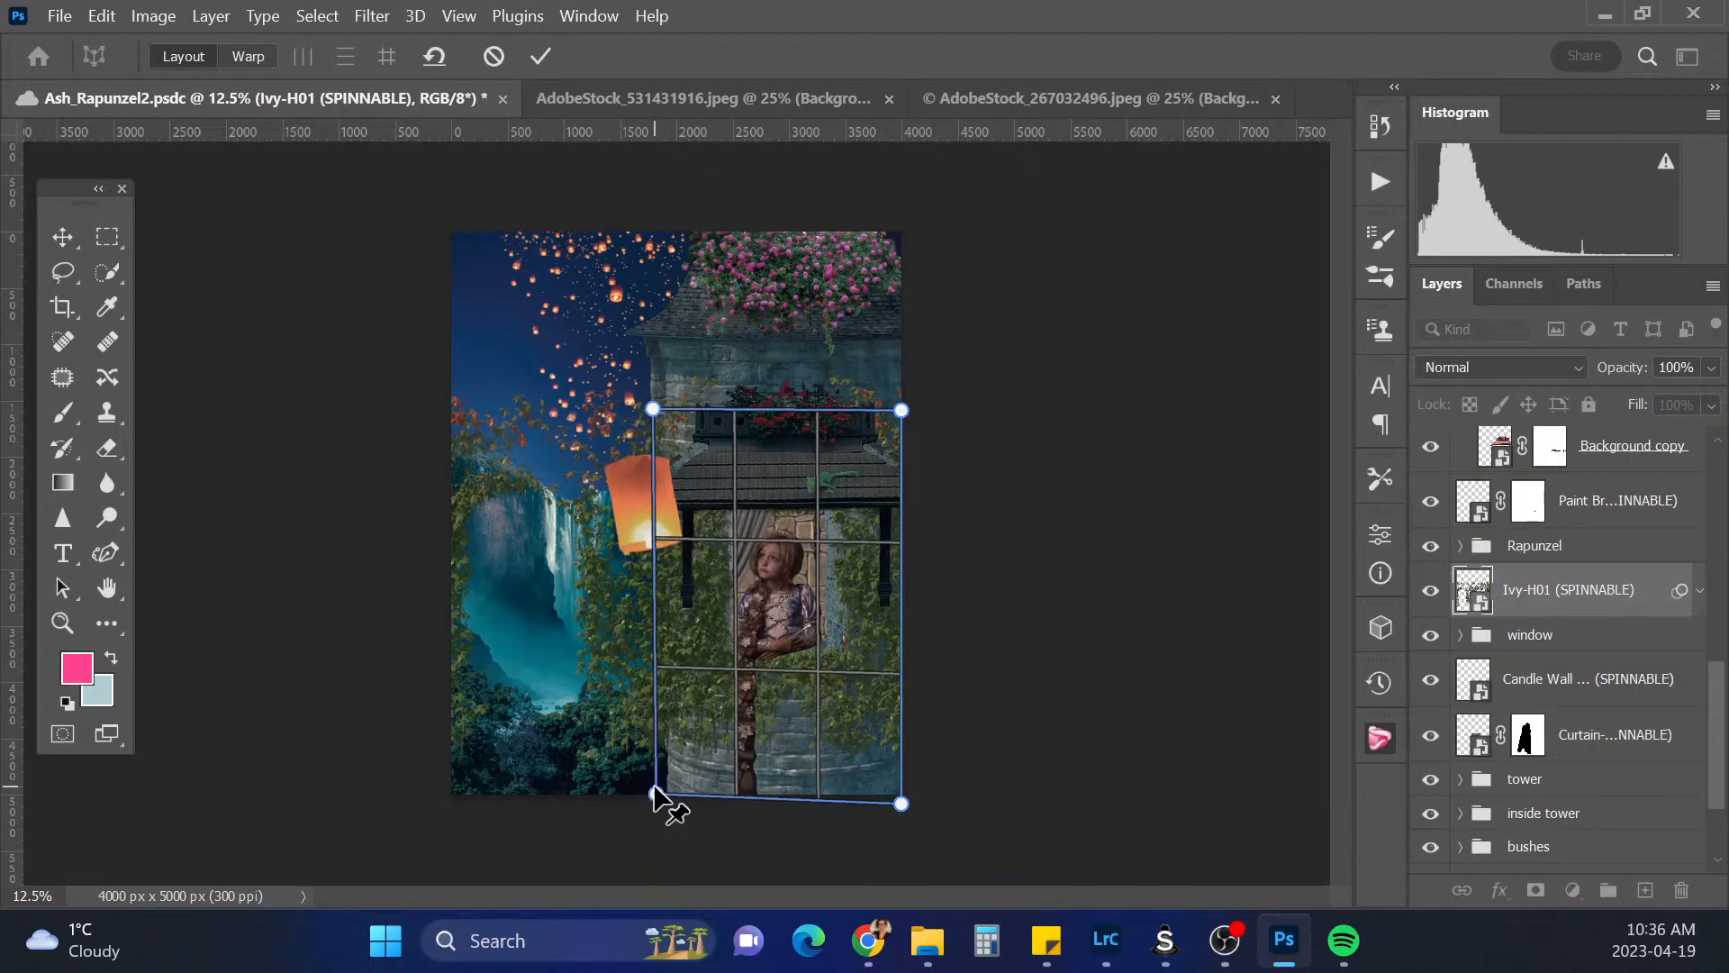
# Warp the ivy by raising the plane's upper corner pins and pulling its lower corners inward to follow the tower, and apply it
pyautogui.press('w')
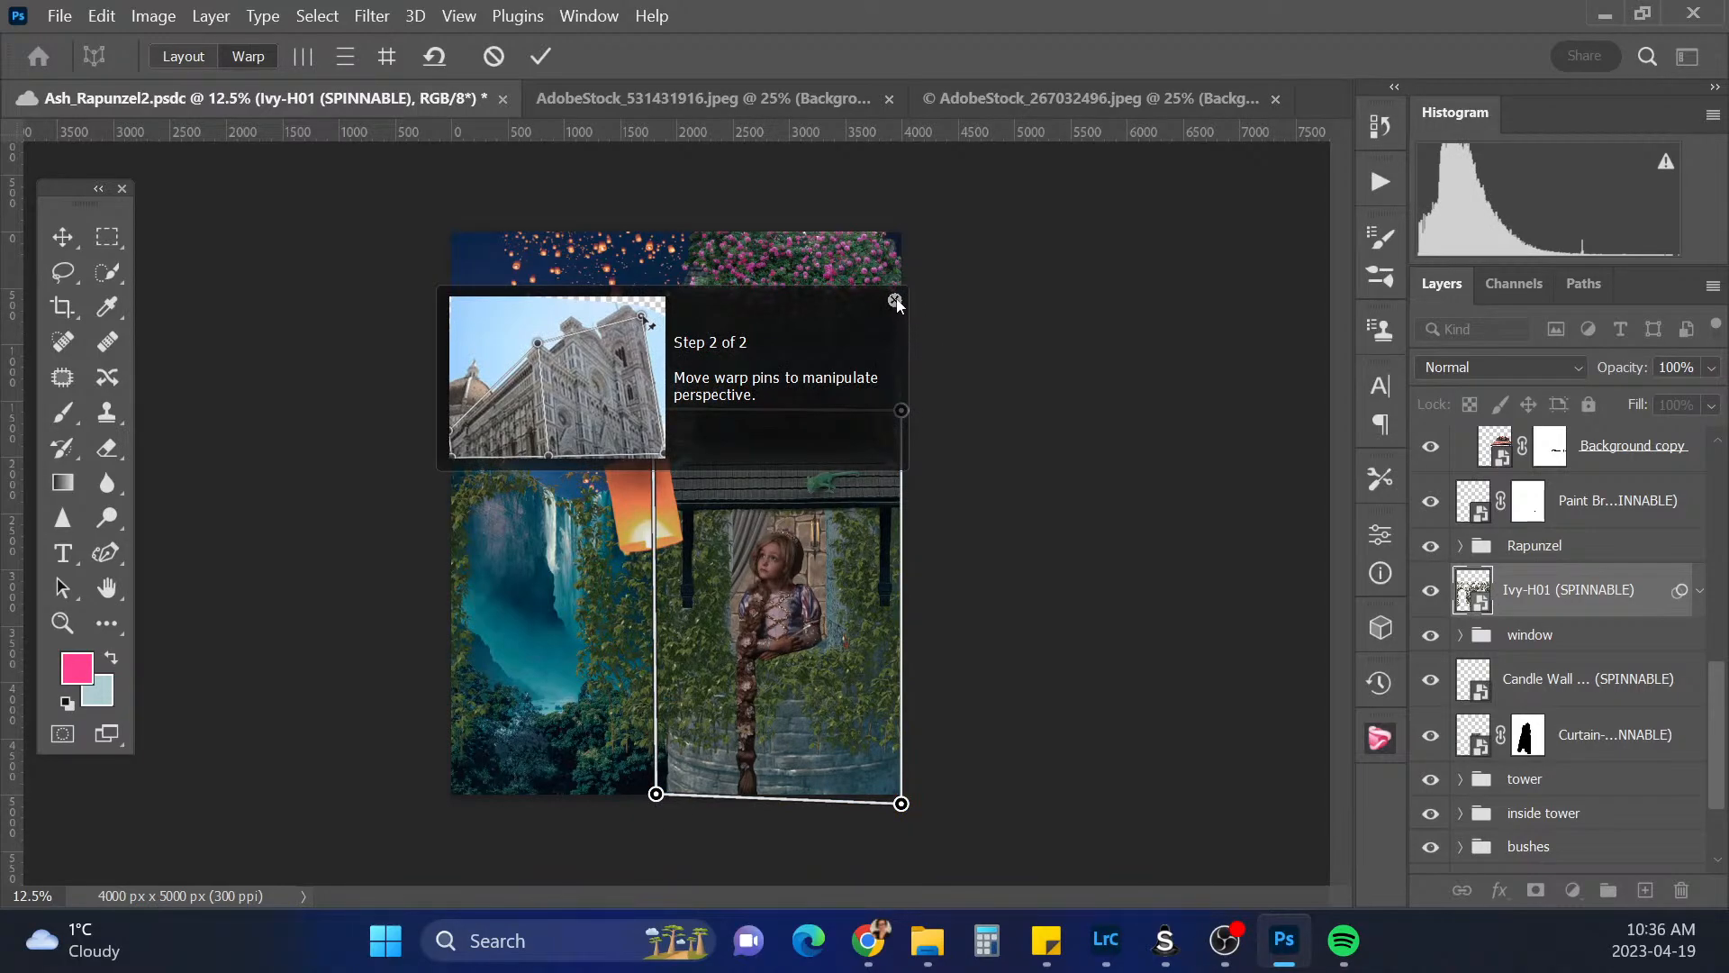
pyautogui.moveTo(656, 793); pyautogui.dragTo(667, 789)
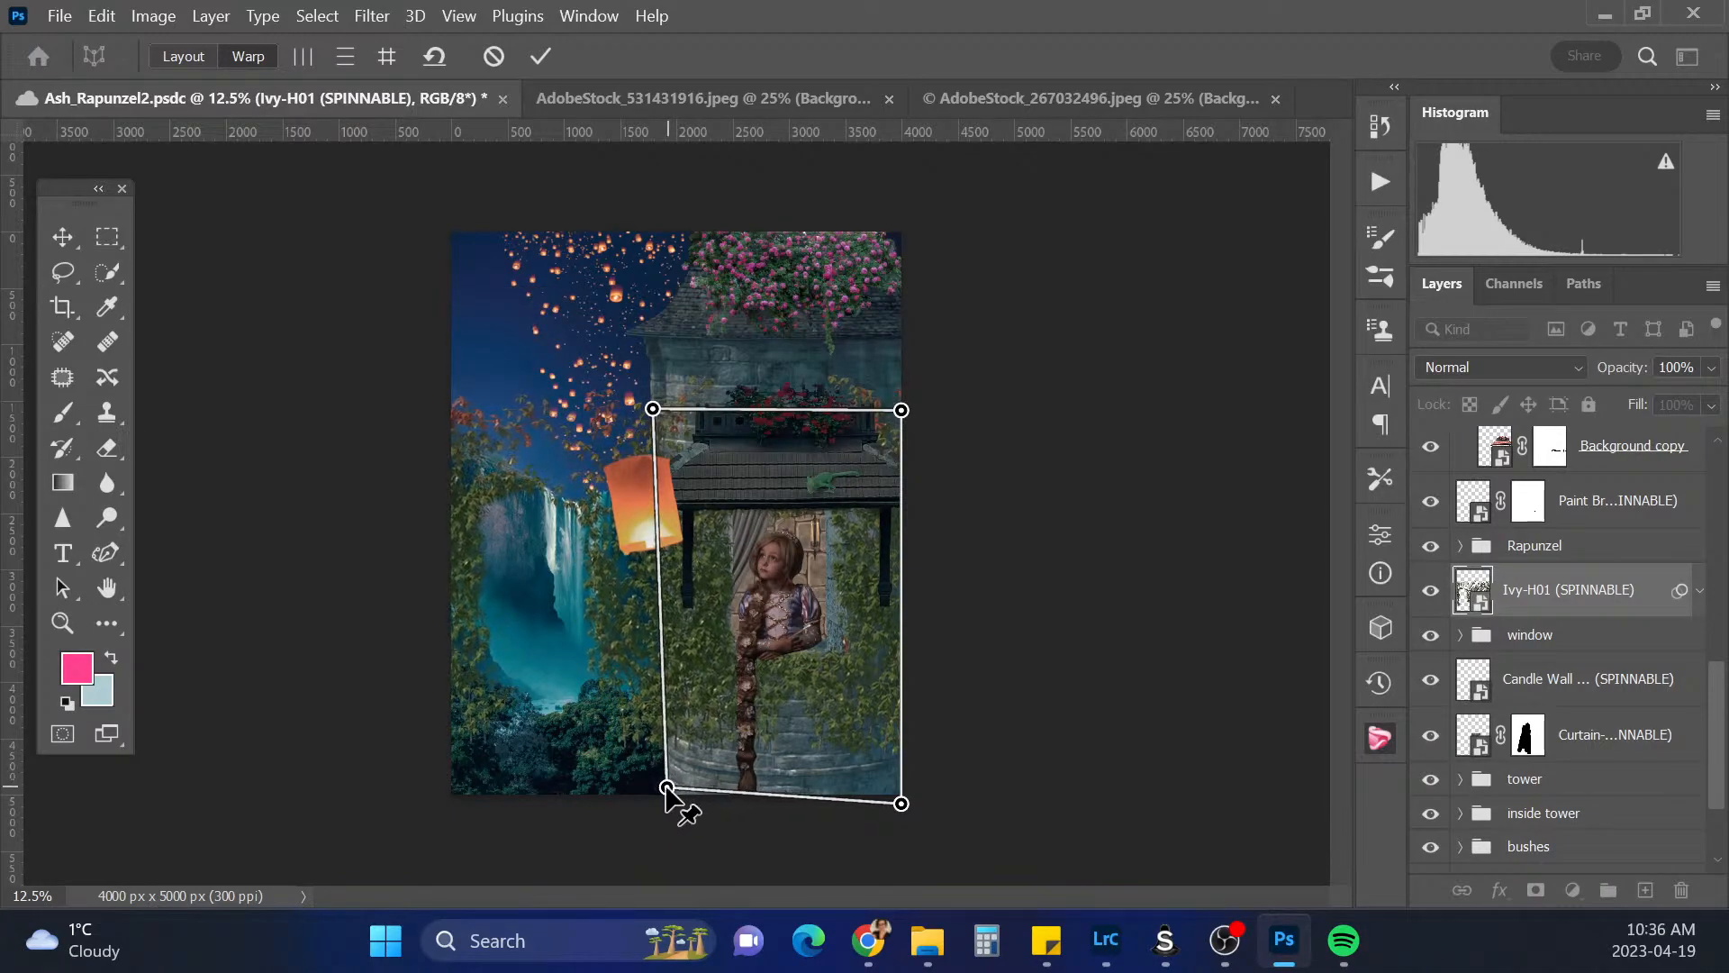
pyautogui.moveTo(653, 409); pyautogui.dragTo(656, 433)
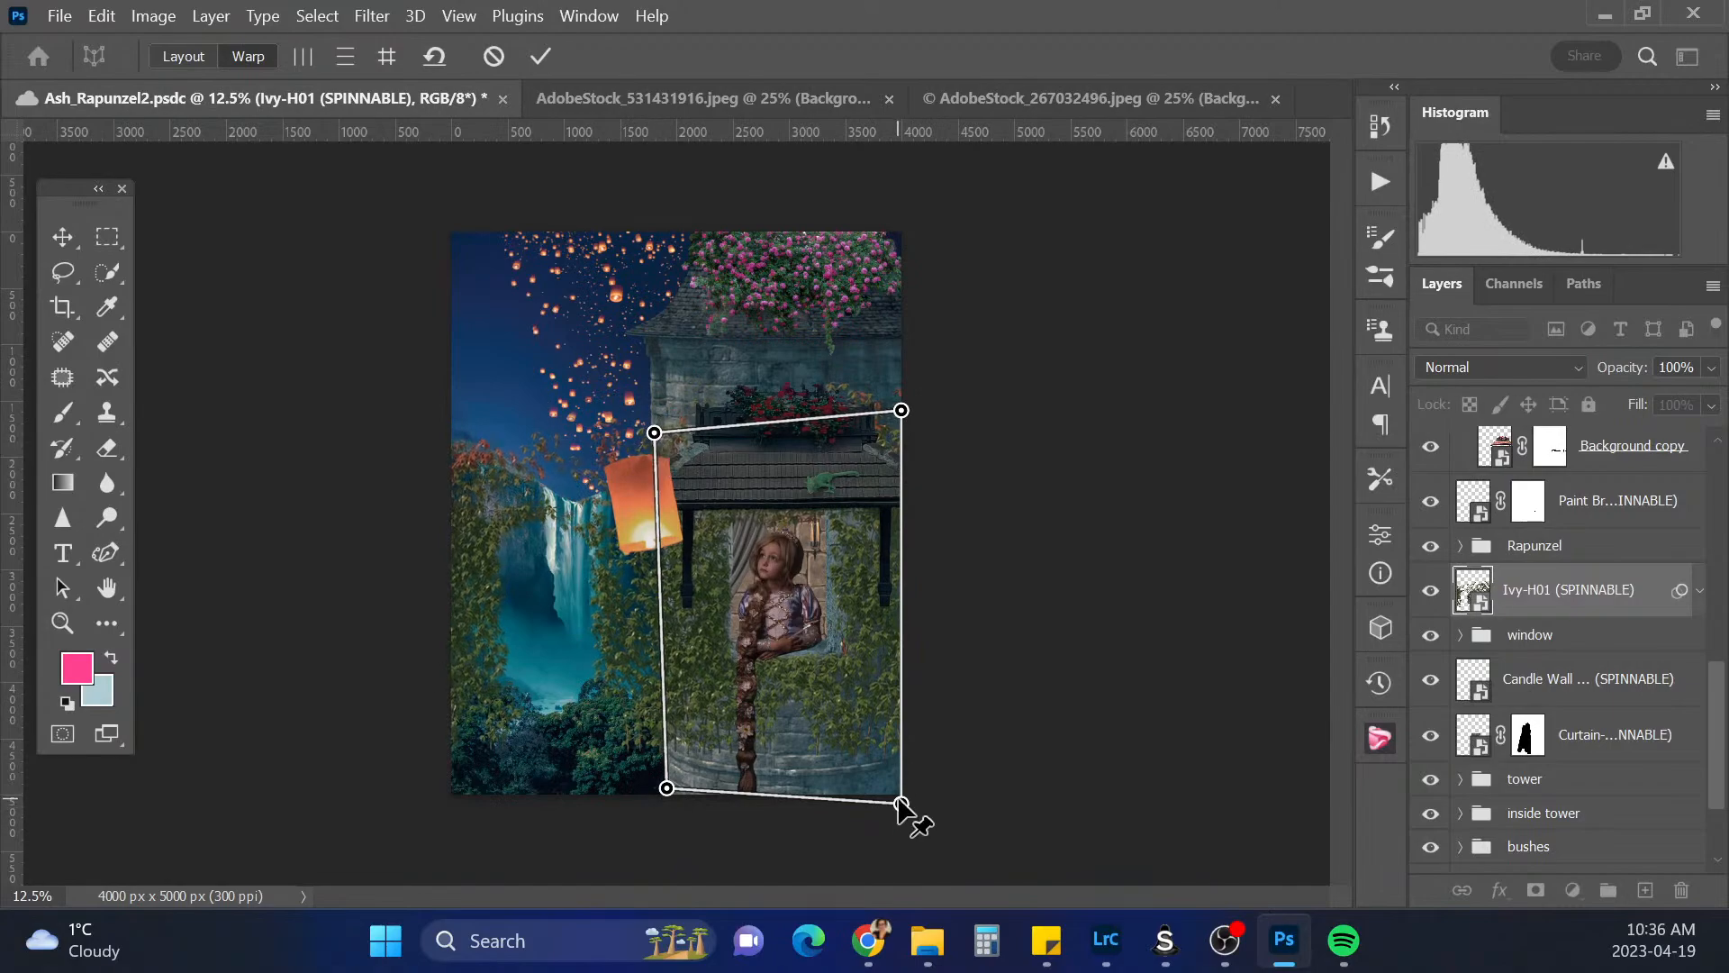
pyautogui.moveTo(901, 803); pyautogui.dragTo(898, 794)
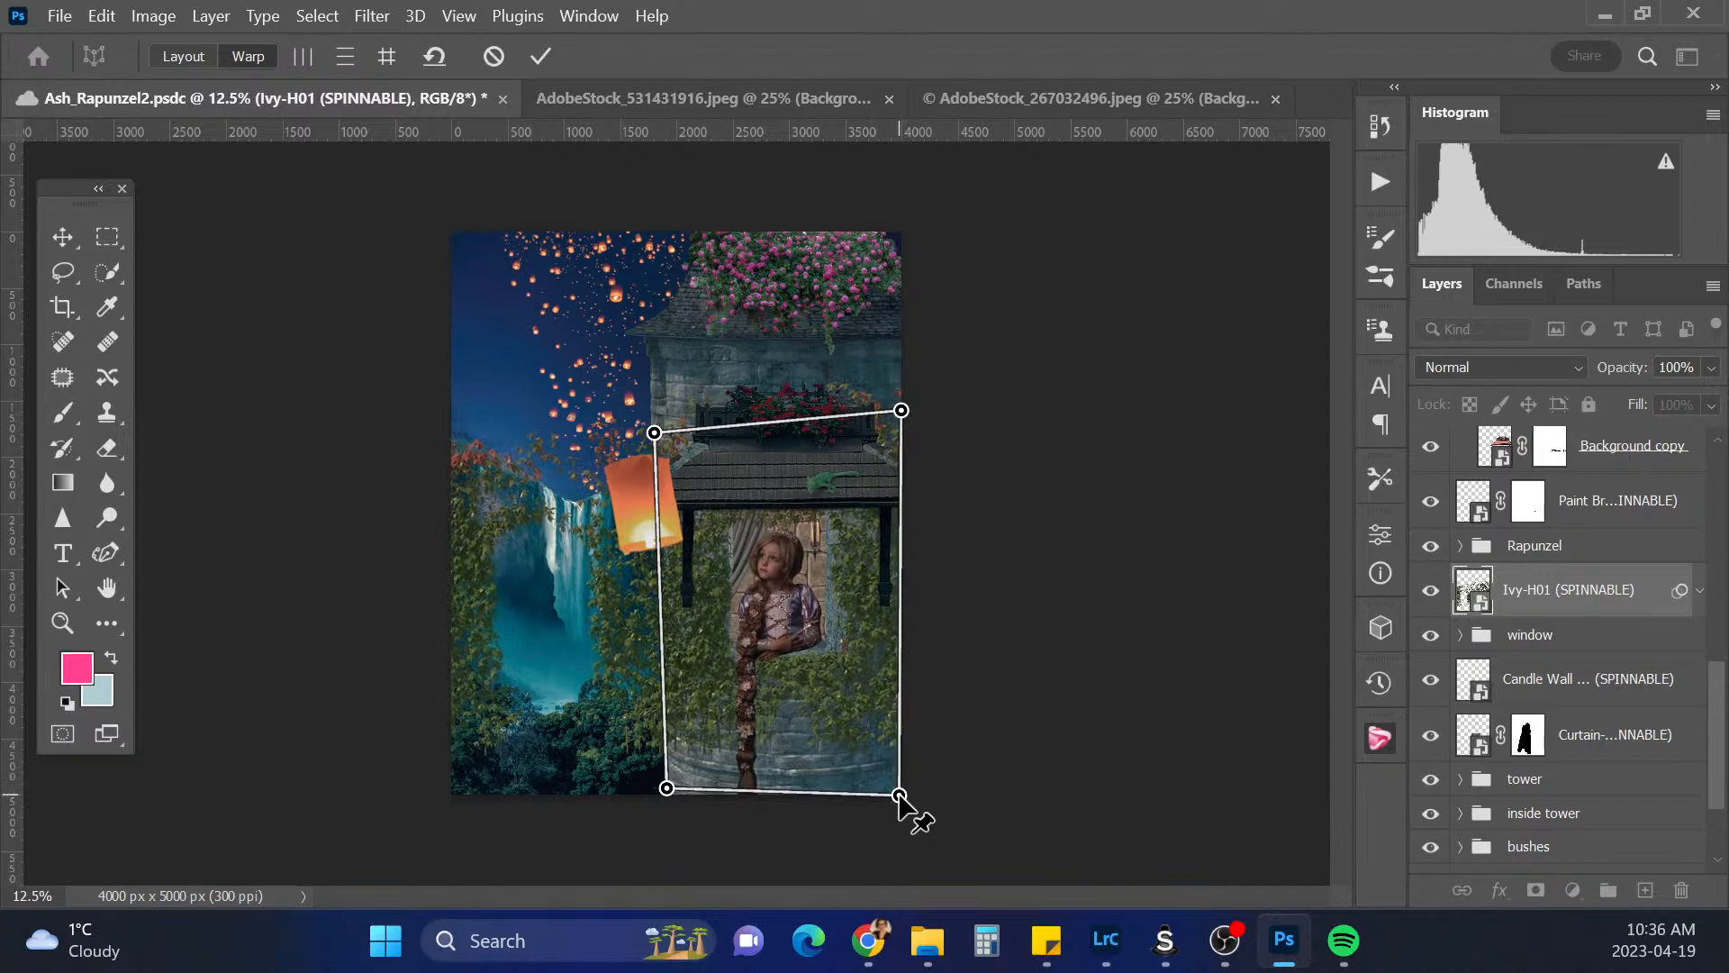
pyautogui.moveTo(907, 402)
pyautogui.mouseDown()
pyautogui.moveTo(901, 429)
pyautogui.moveTo(901, 403)
pyautogui.mouseUp()
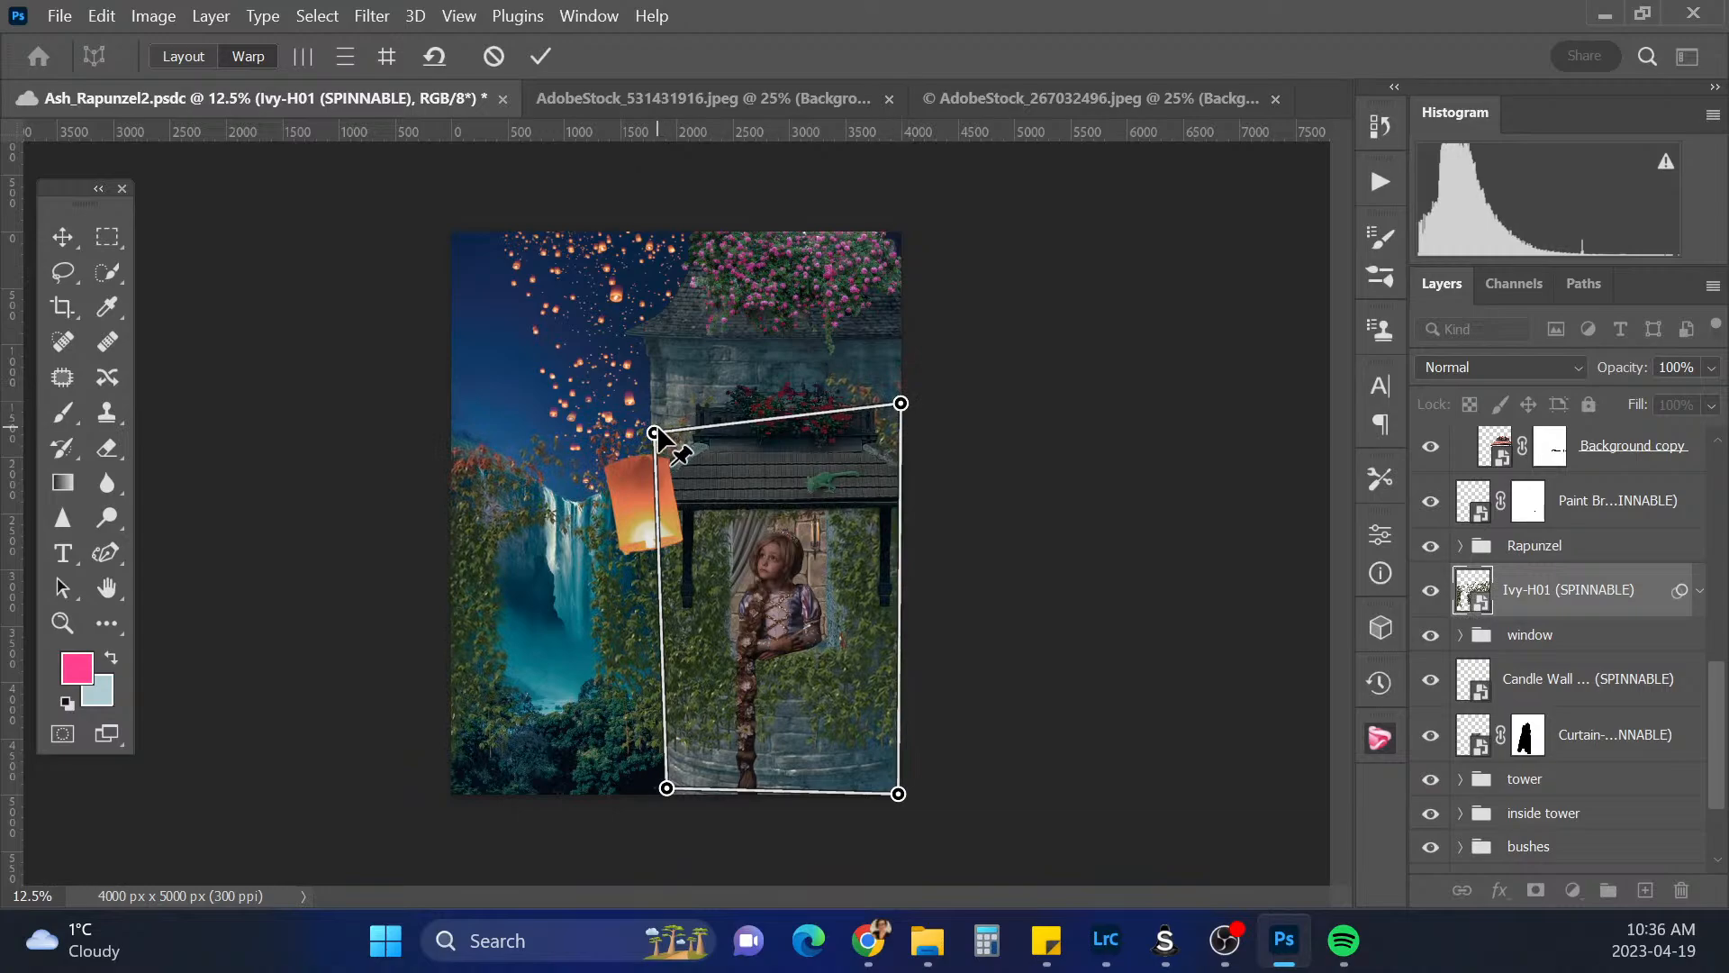
pyautogui.moveTo(654, 432); pyautogui.dragTo(655, 411)
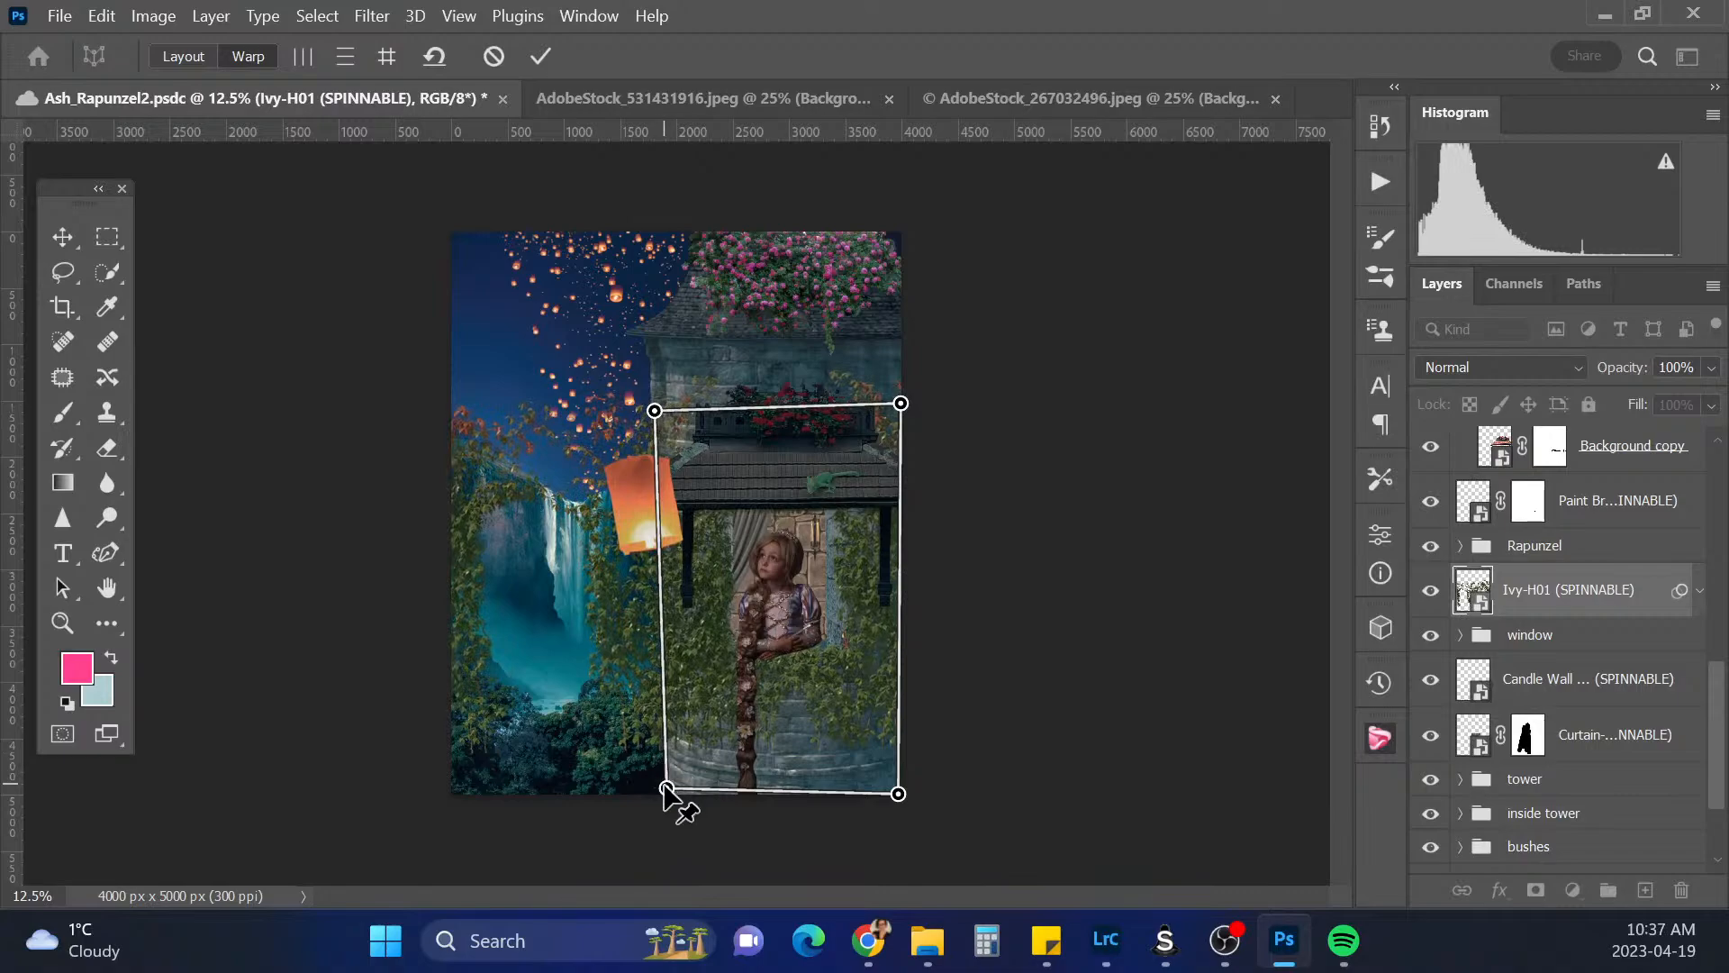
pyautogui.moveTo(666, 789); pyautogui.dragTo(669, 783)
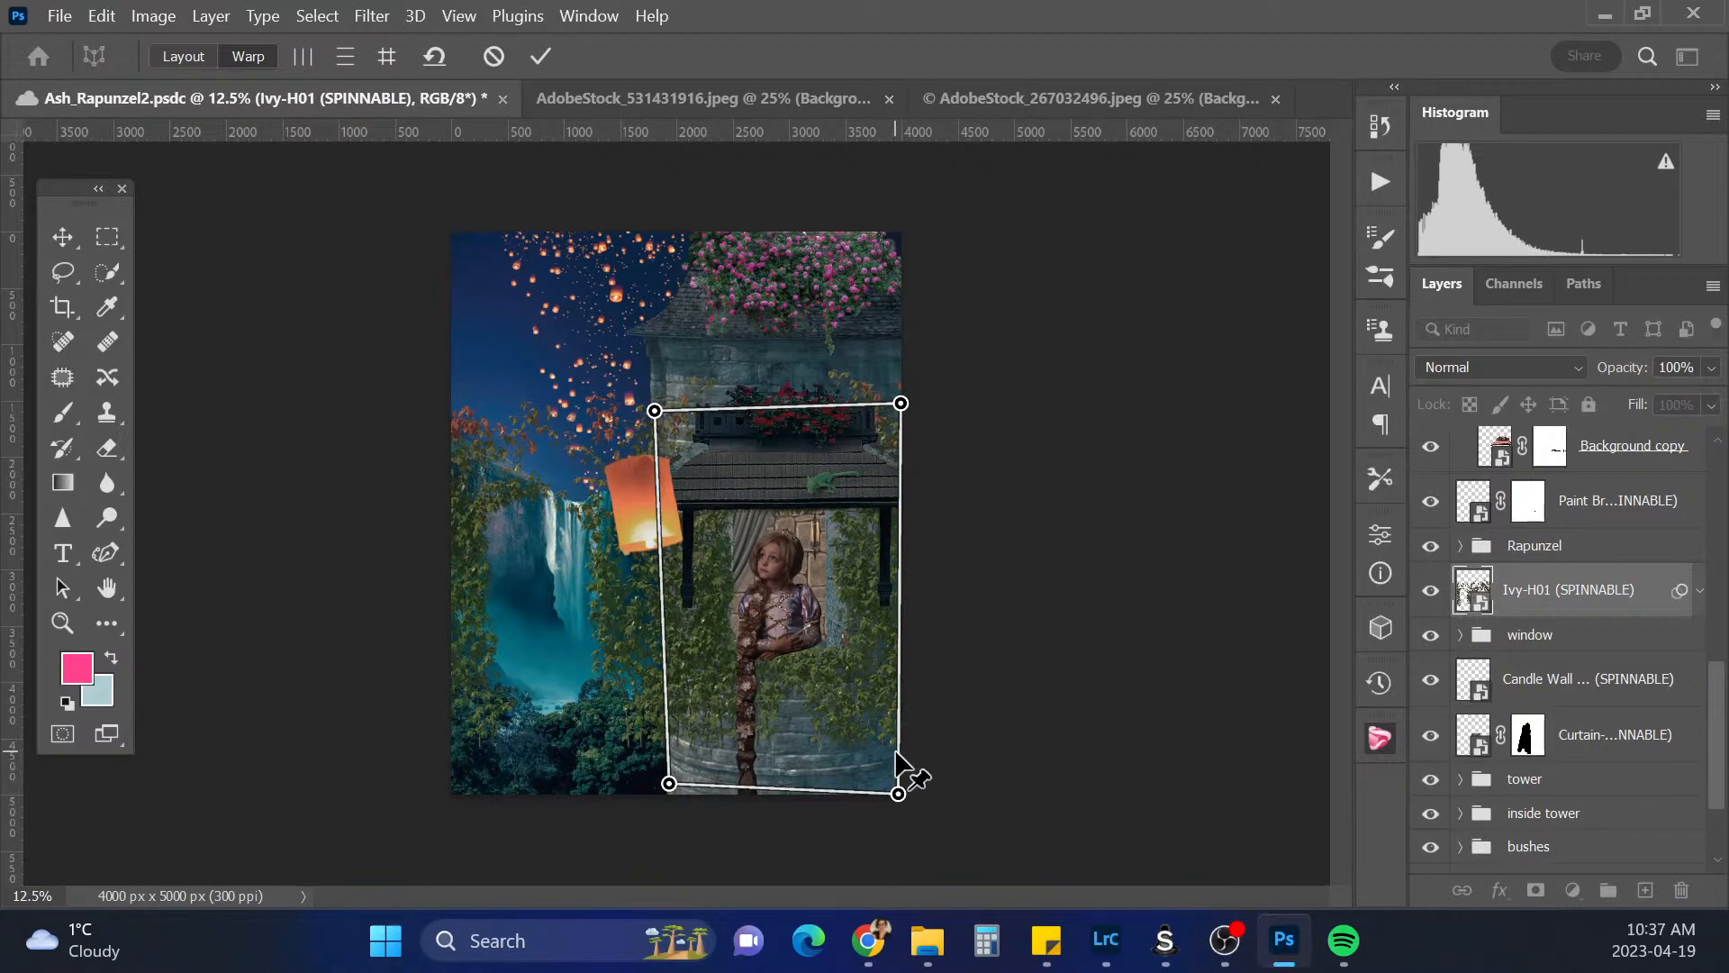
pyautogui.moveTo(655, 410); pyautogui.dragTo(653, 386)
pyautogui.moveTo(900, 402); pyautogui.dragTo(898, 387)
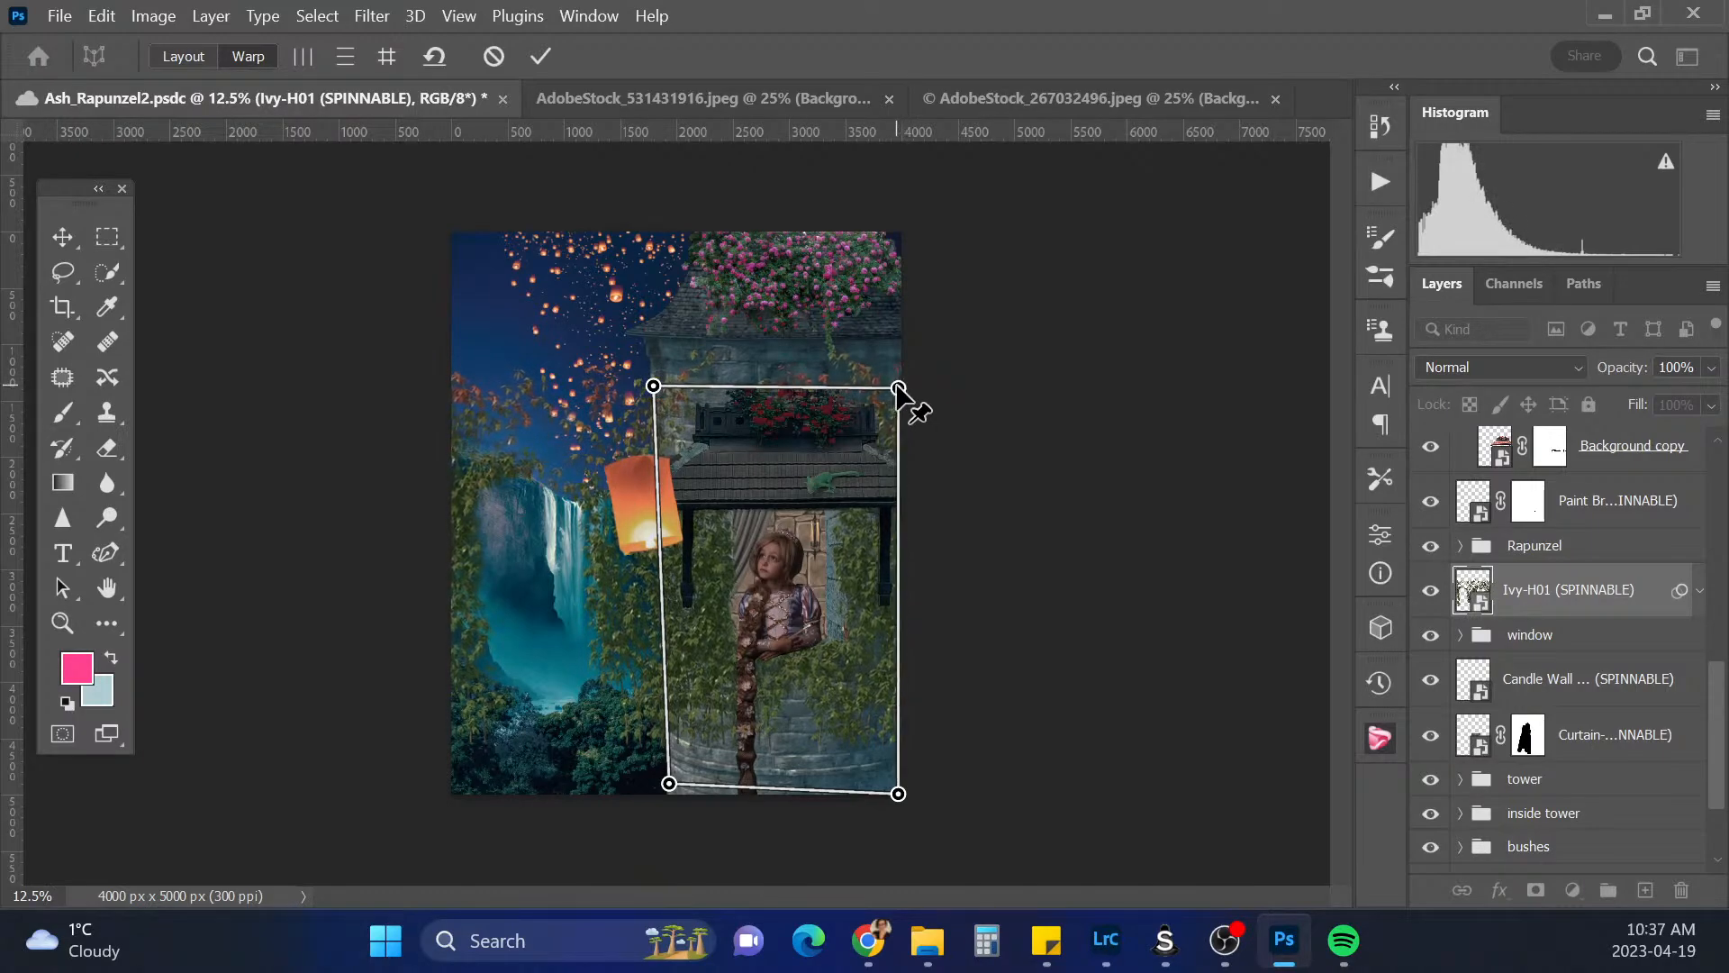
pyautogui.click(874, 793)
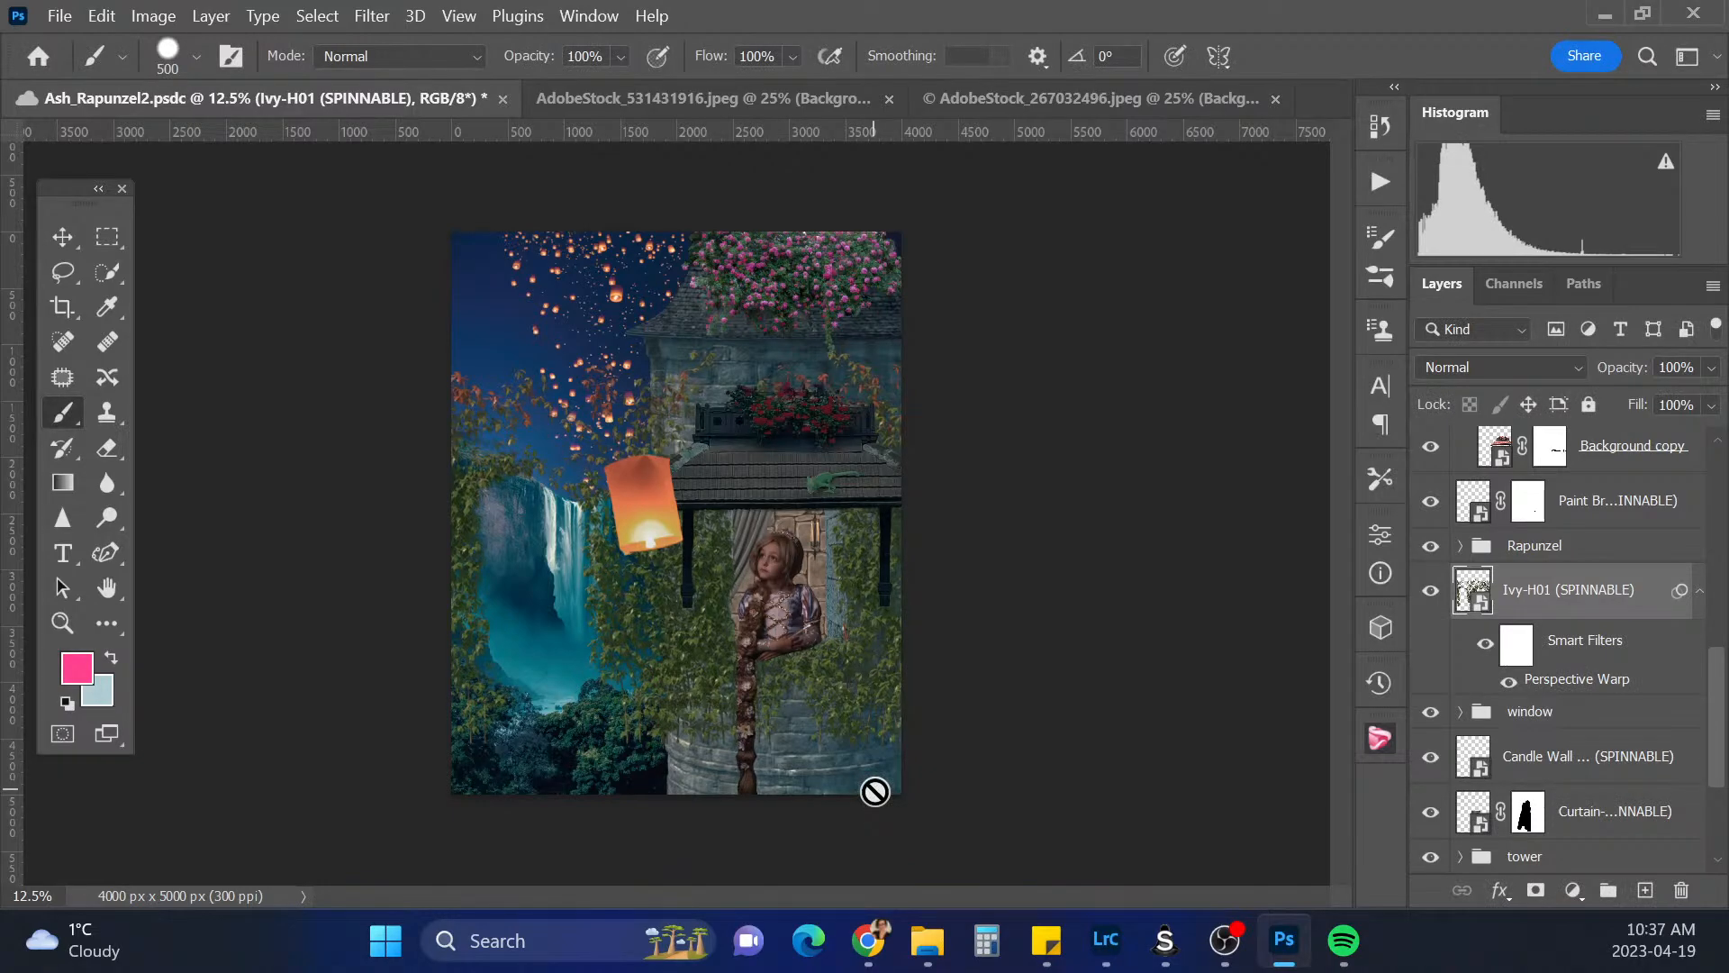
# Nudge the ivy layer slightly left to X 2968.50 px with Free Transform, and save the document
pyautogui.hotkey('ctrl', 't')
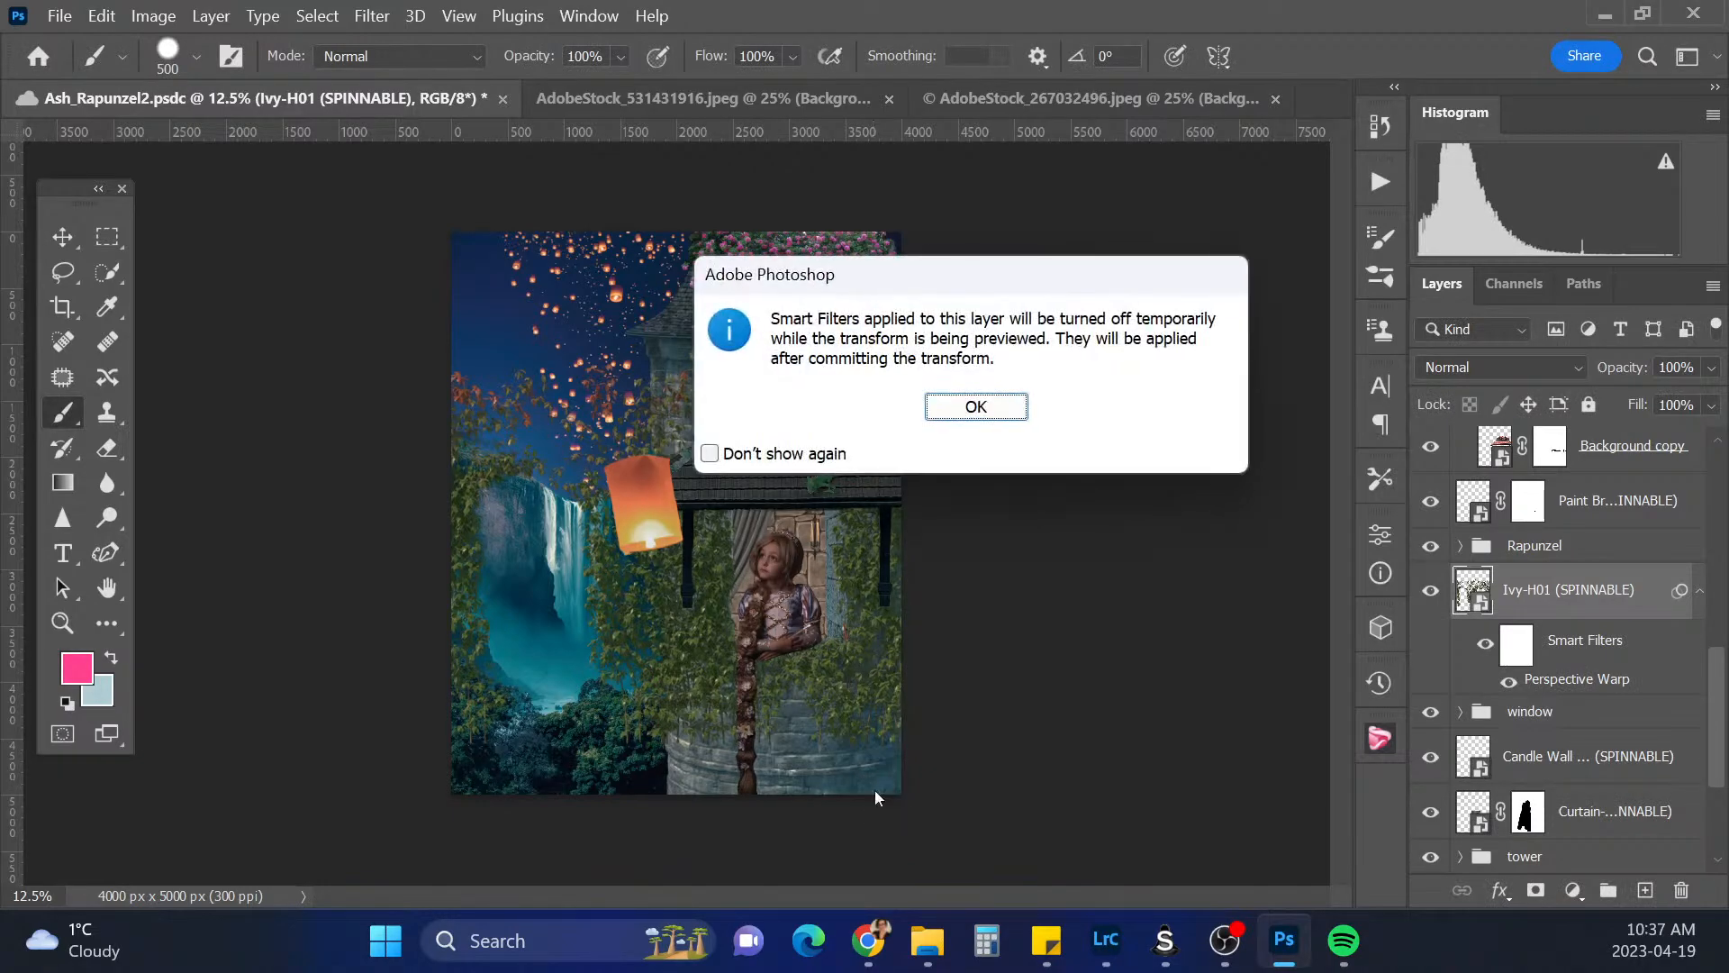
pyautogui.click(995, 410)
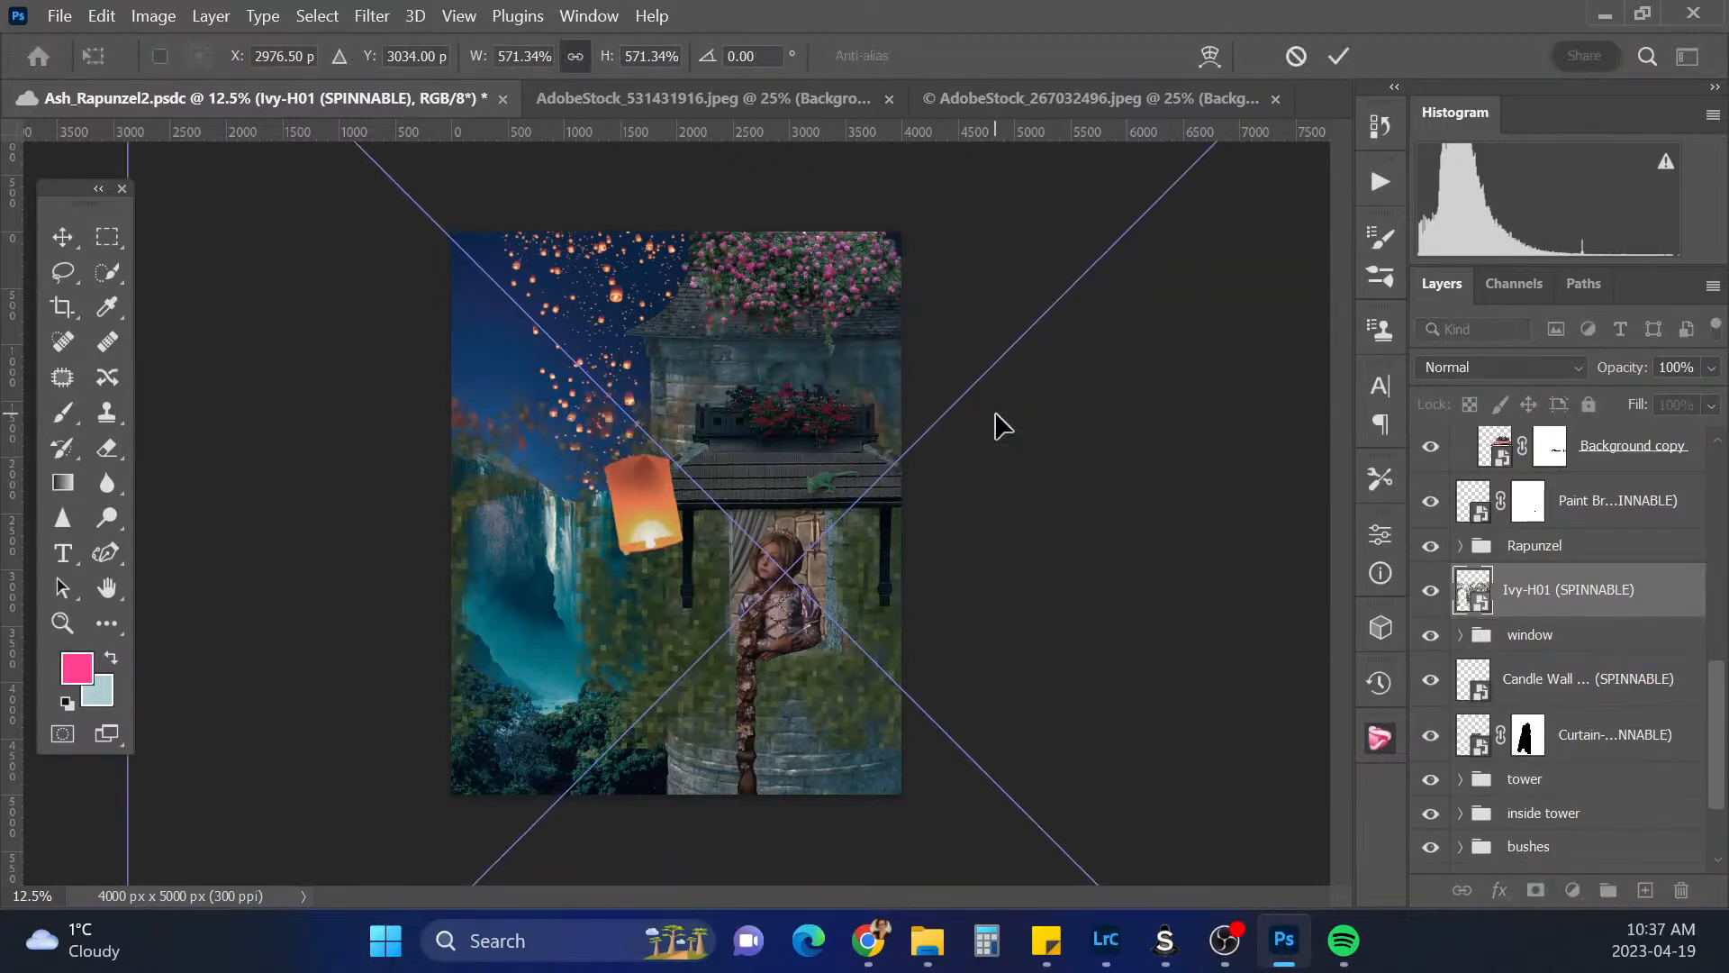
pyautogui.press('Down')
pyautogui.press('Down')
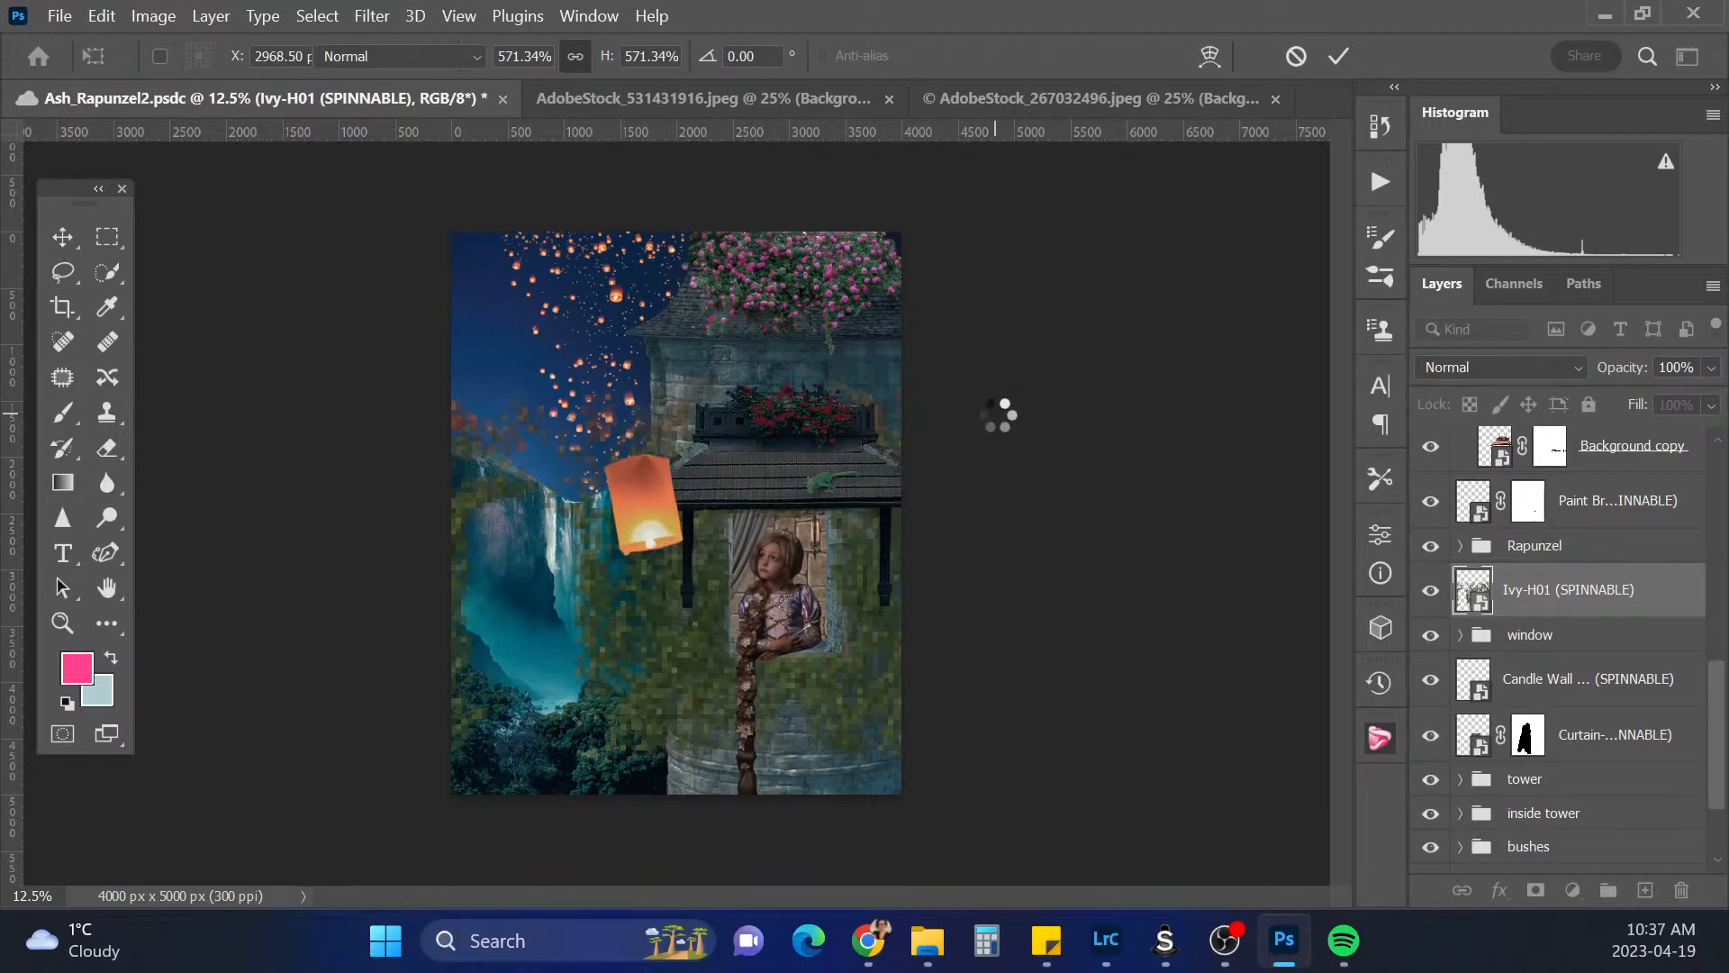
pyautogui.hotkey('ctrl', 's')
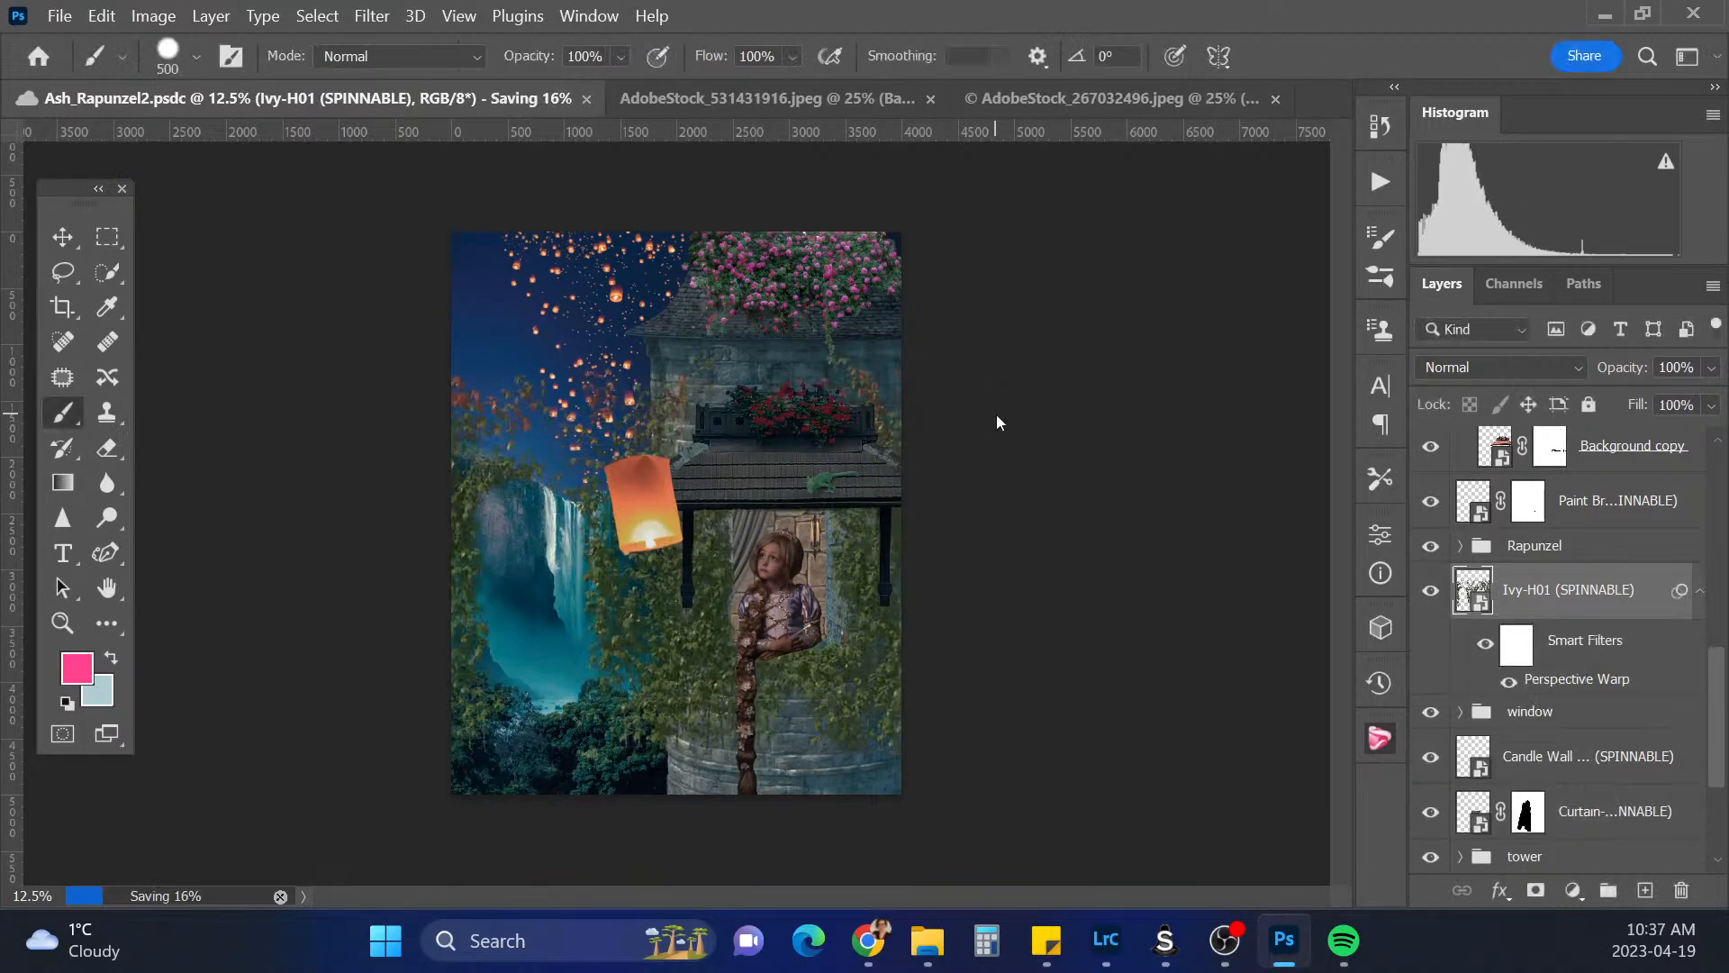